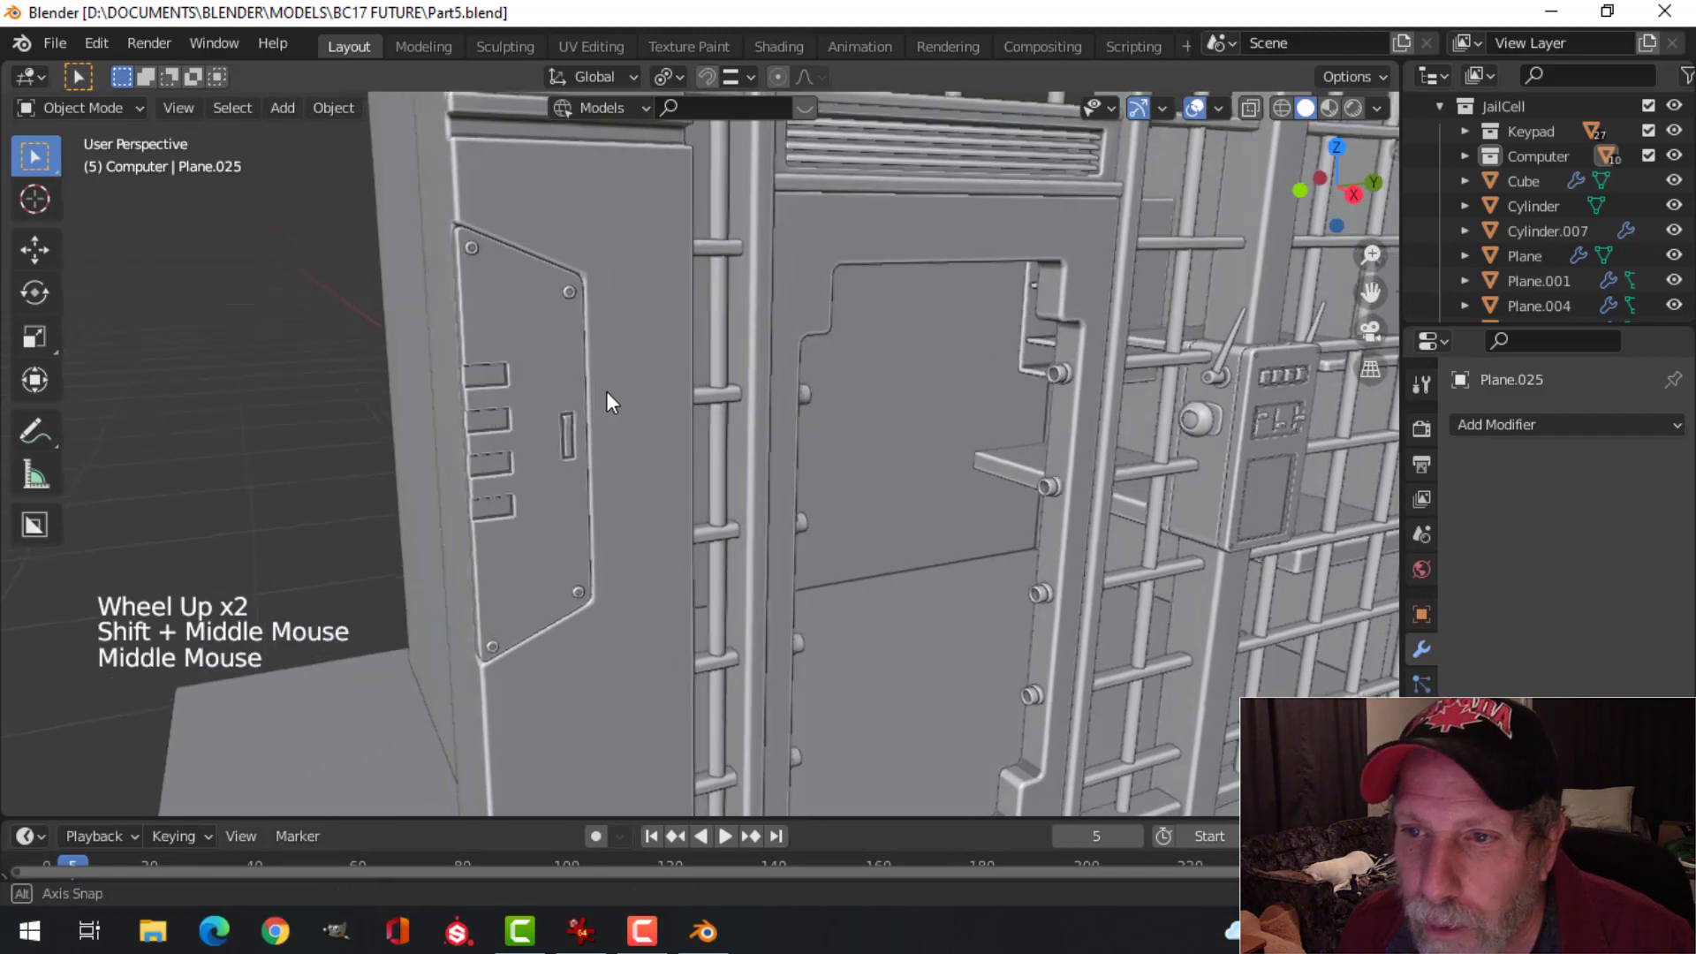
Step: Move the end cabinet's body, its upper and lower panels and their bolts into a new collection named Server
click(493, 251)
shift+click(532, 294)
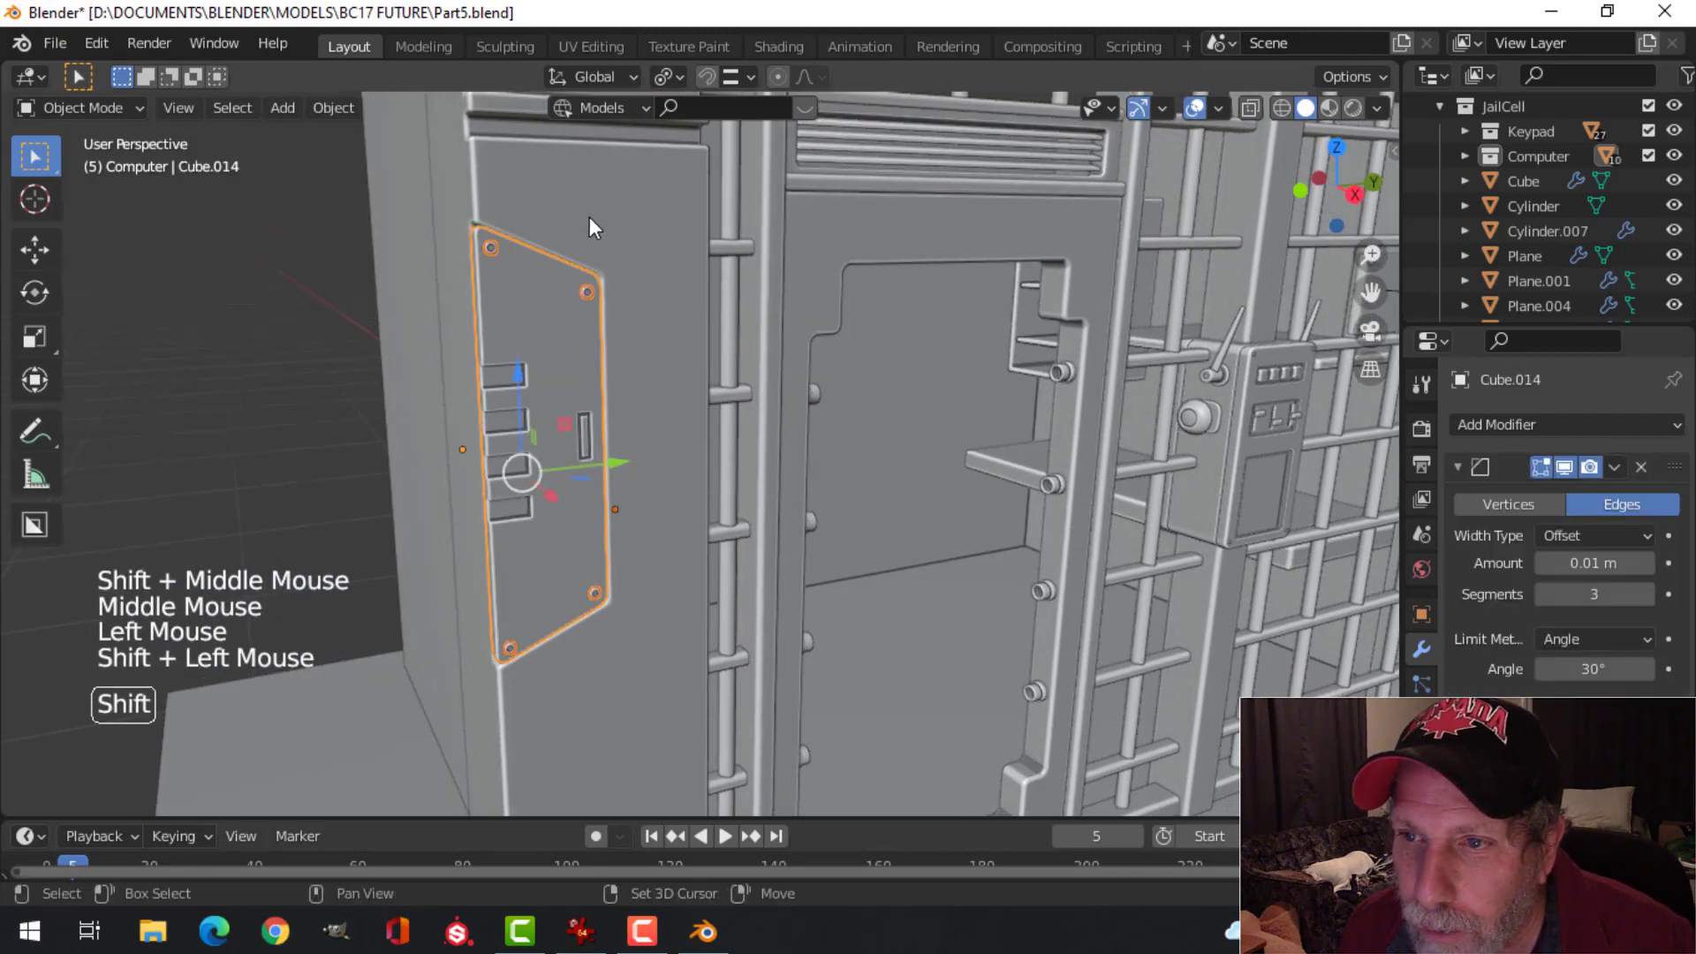
shift+click(618, 336)
scroll(629, 396, down, 2)
shift+middle_drag(628, 396, 599, 362)
scroll(618, 473, up, 2)
shift+middle_drag(618, 474, 558, 292)
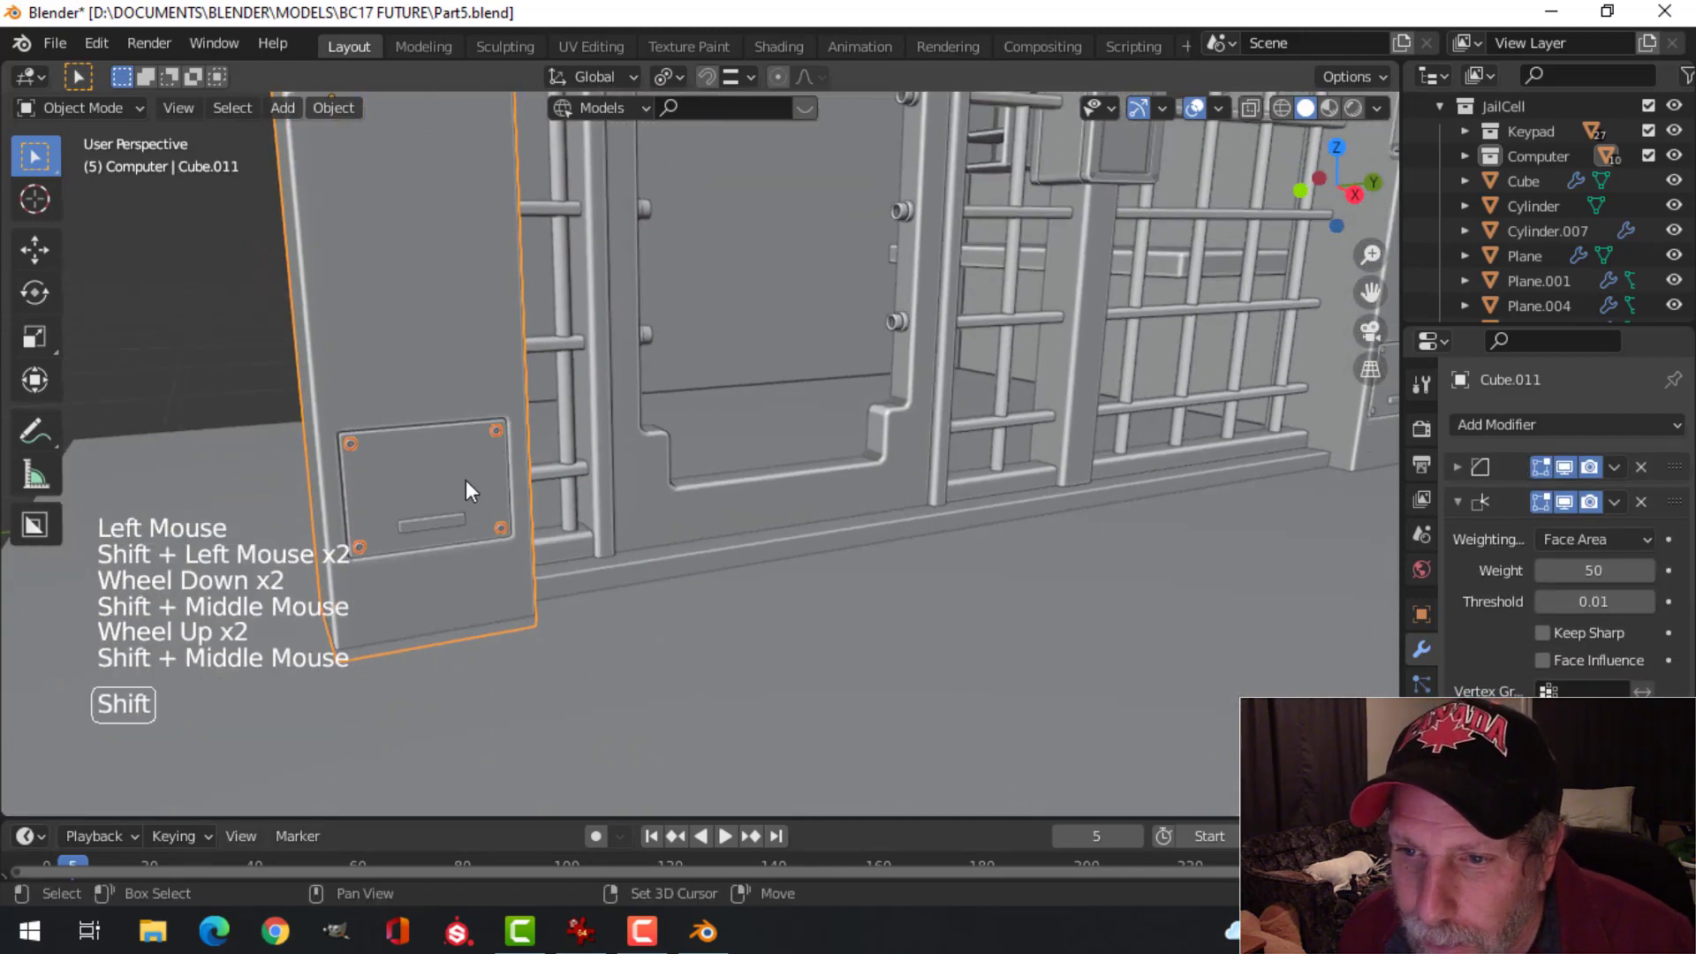
shift+click(457, 514)
shift+click(445, 518)
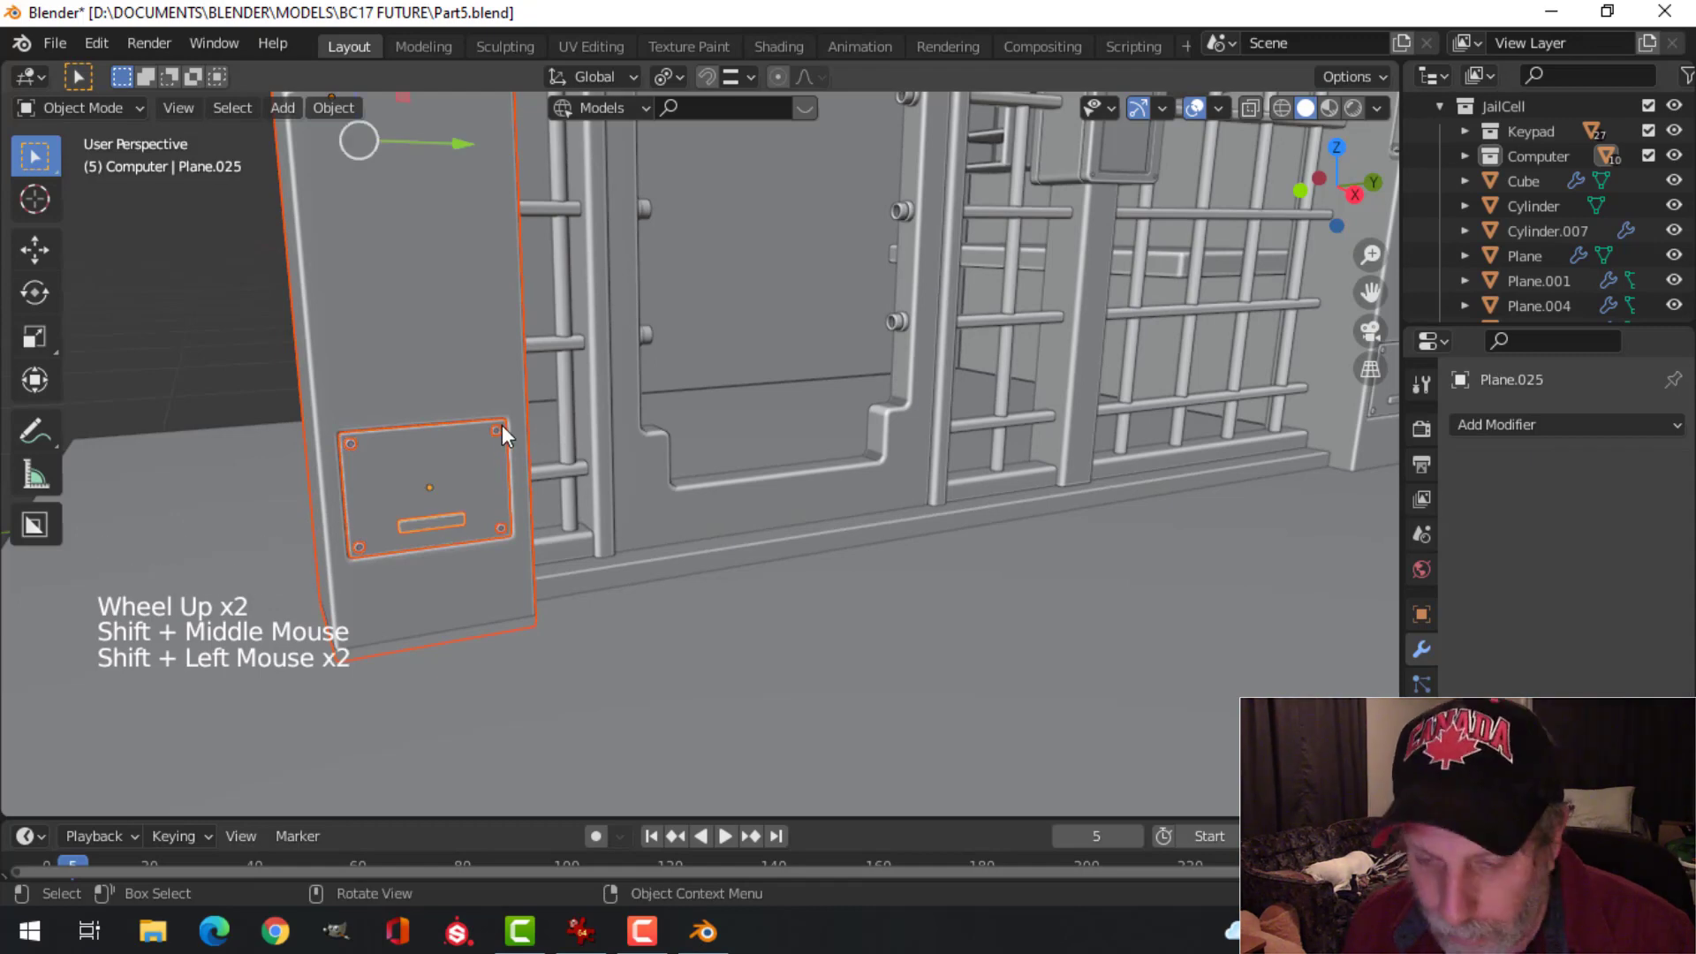
key(m)
click(502, 428)
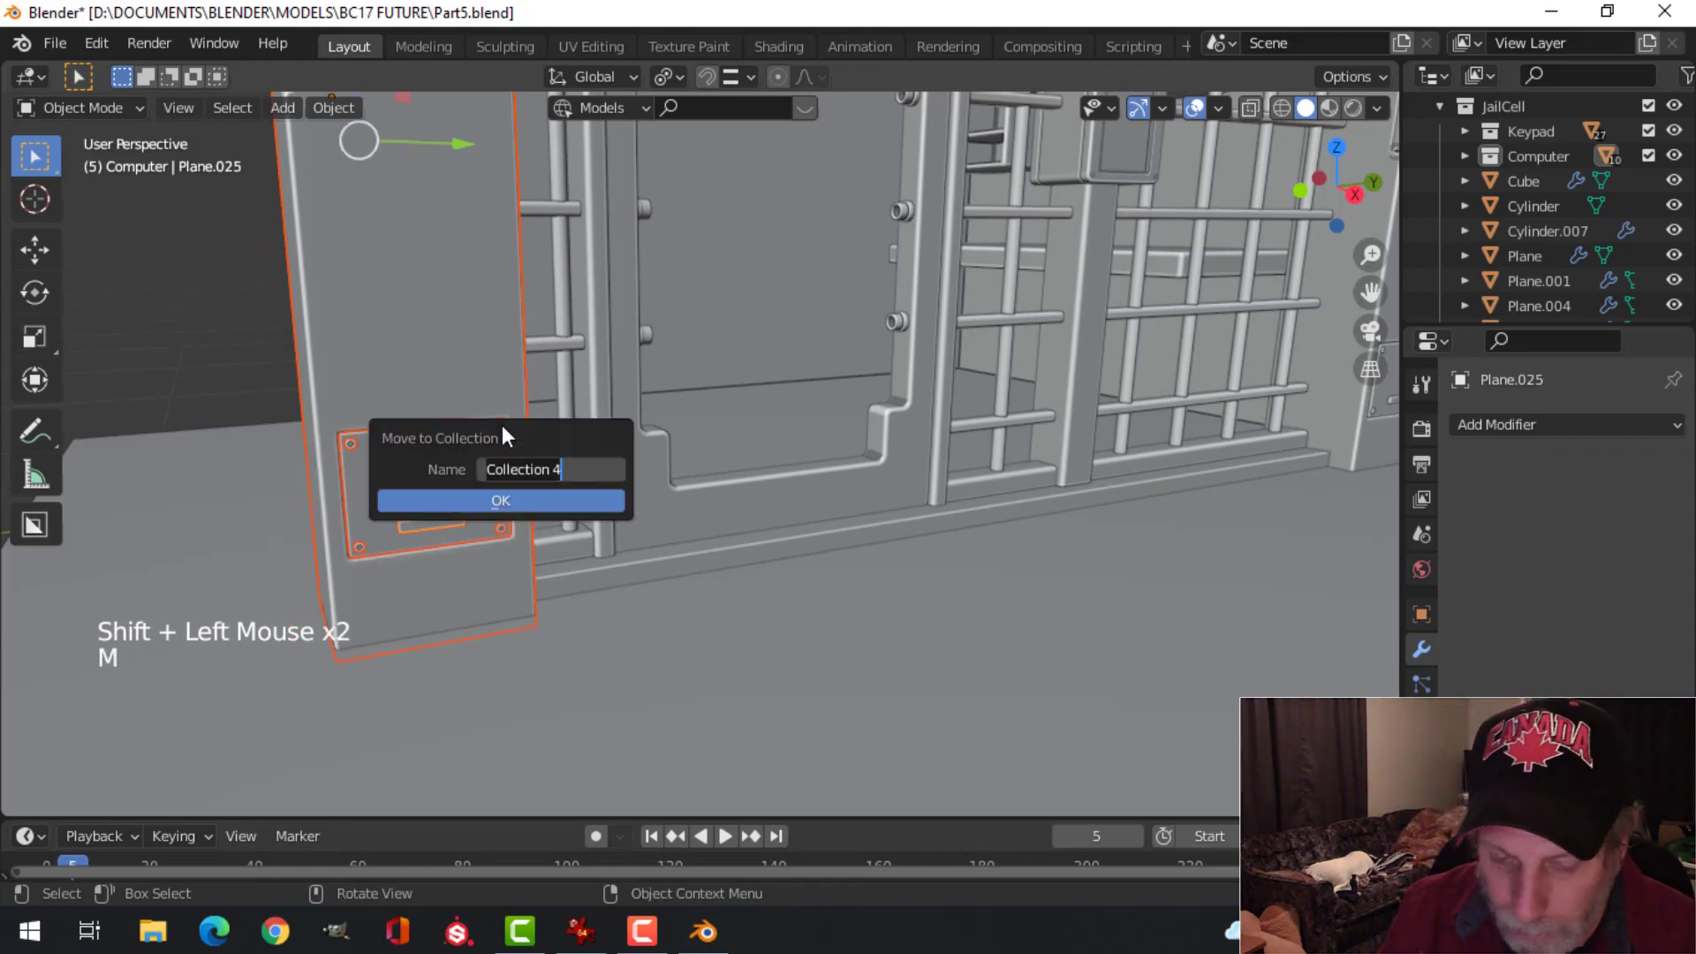
text(s)
text(S)
key(Caps_Lock)
text(er)
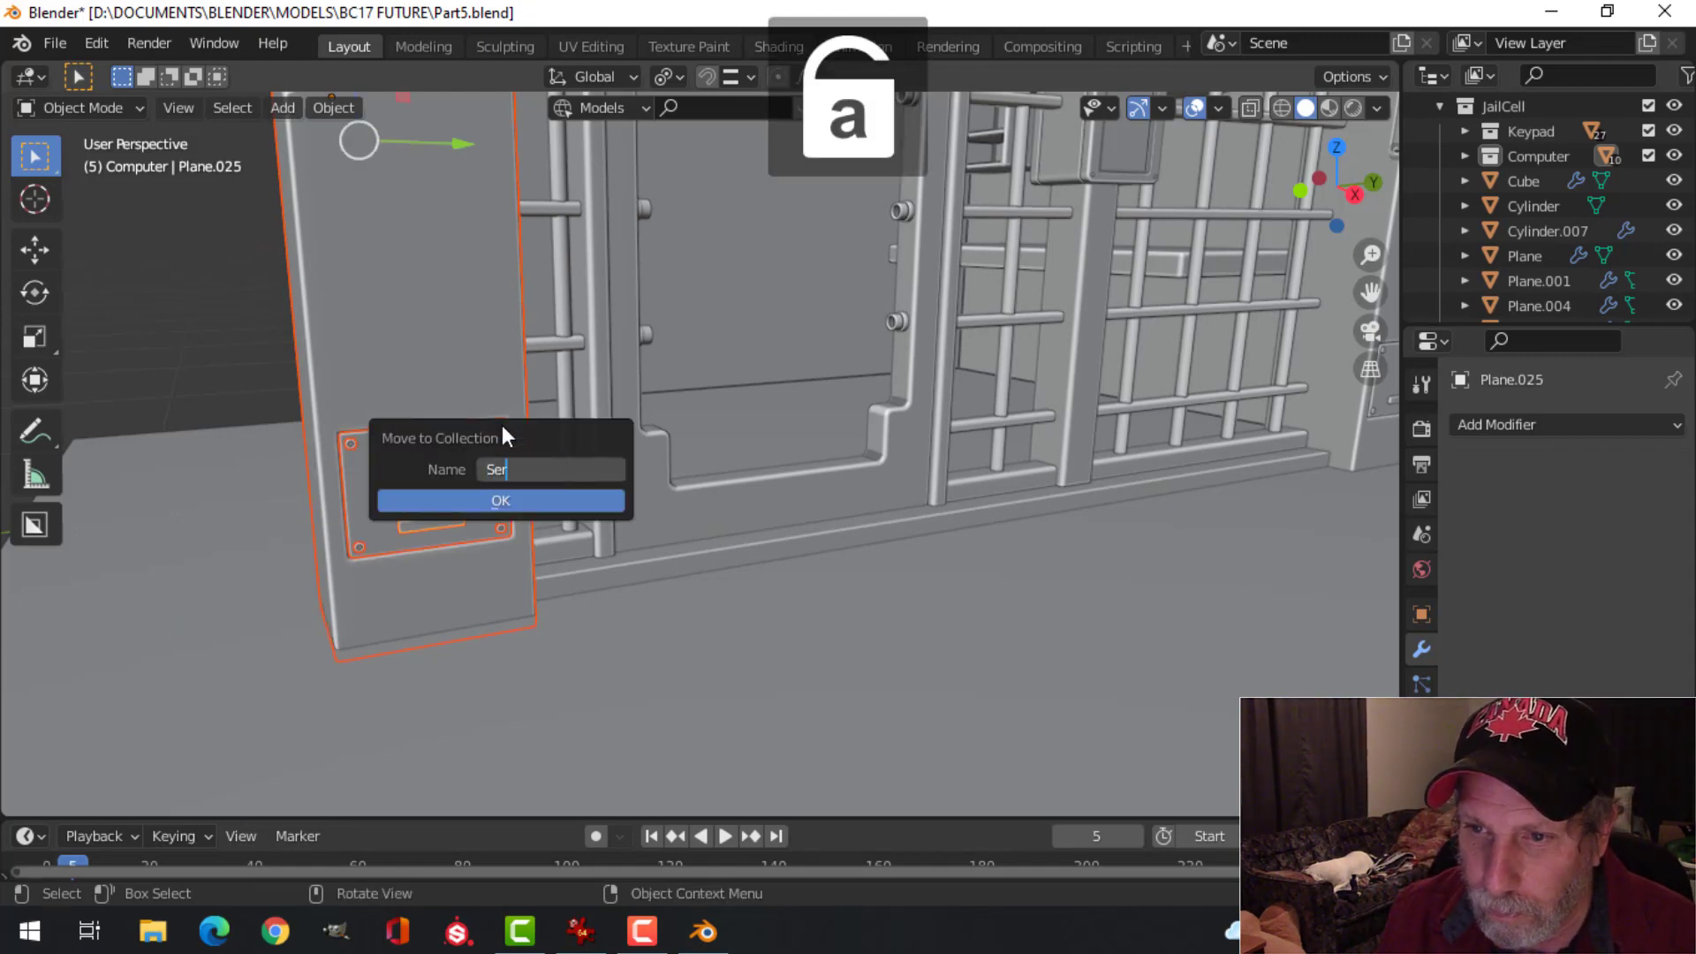
text(ver)
key(Return)
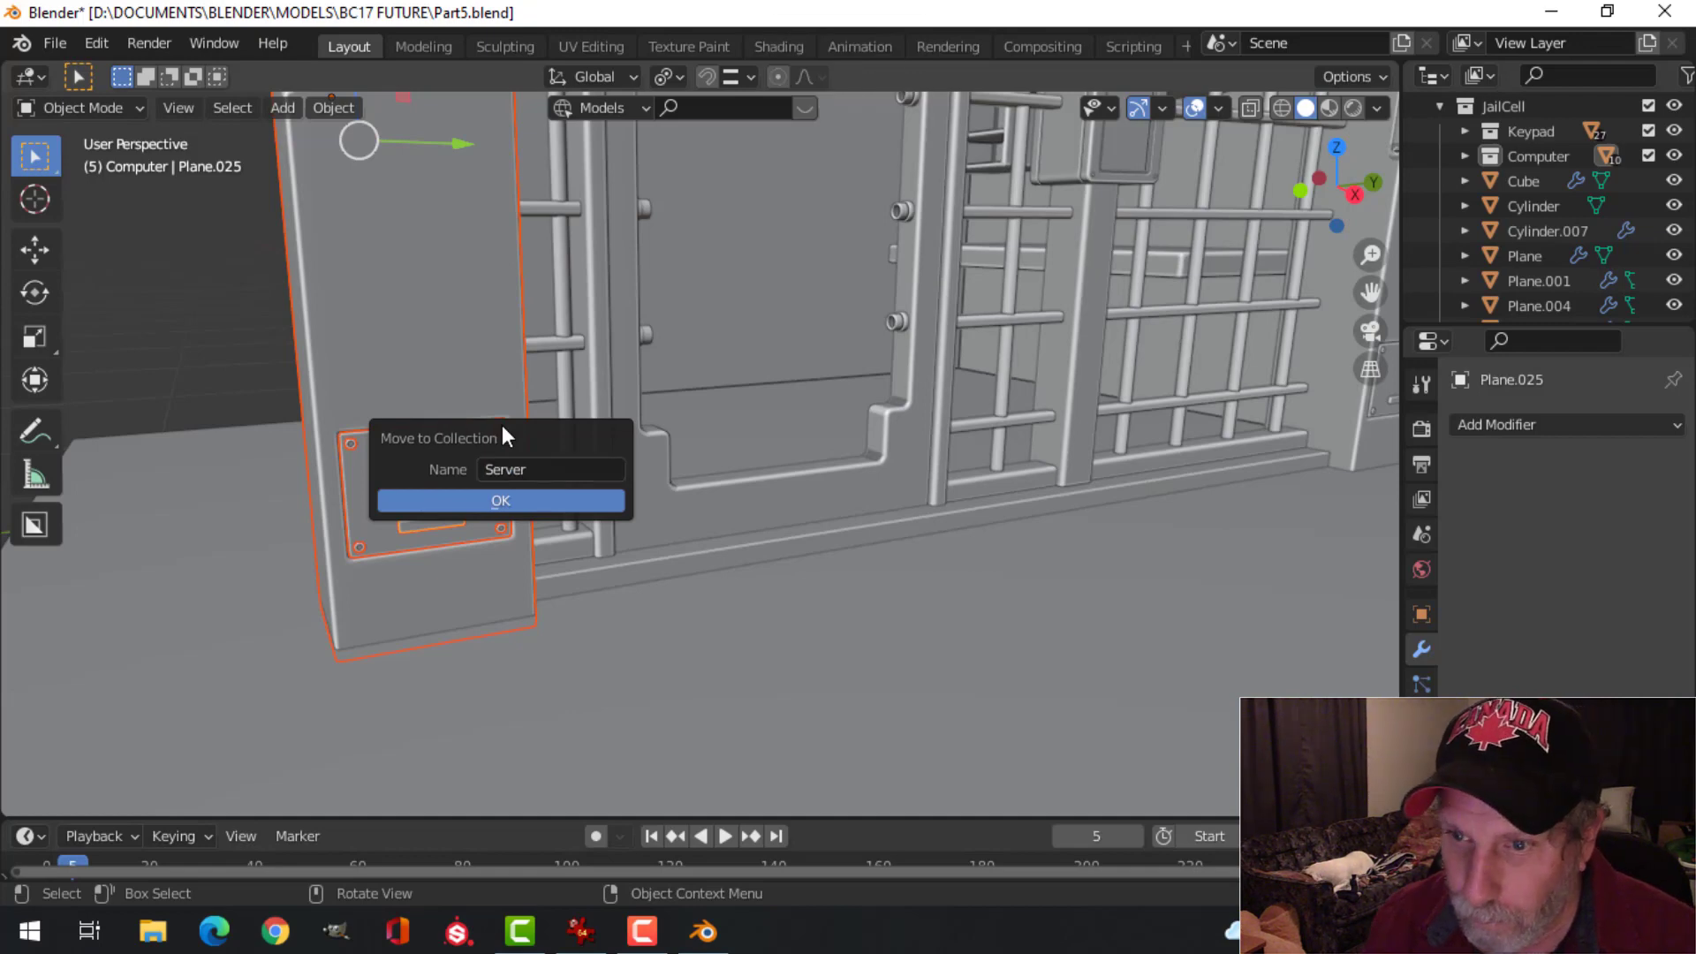
click(521, 501)
Step: Collapse the JailCell collection in the outliner
scroll(1468, 247, down, 3)
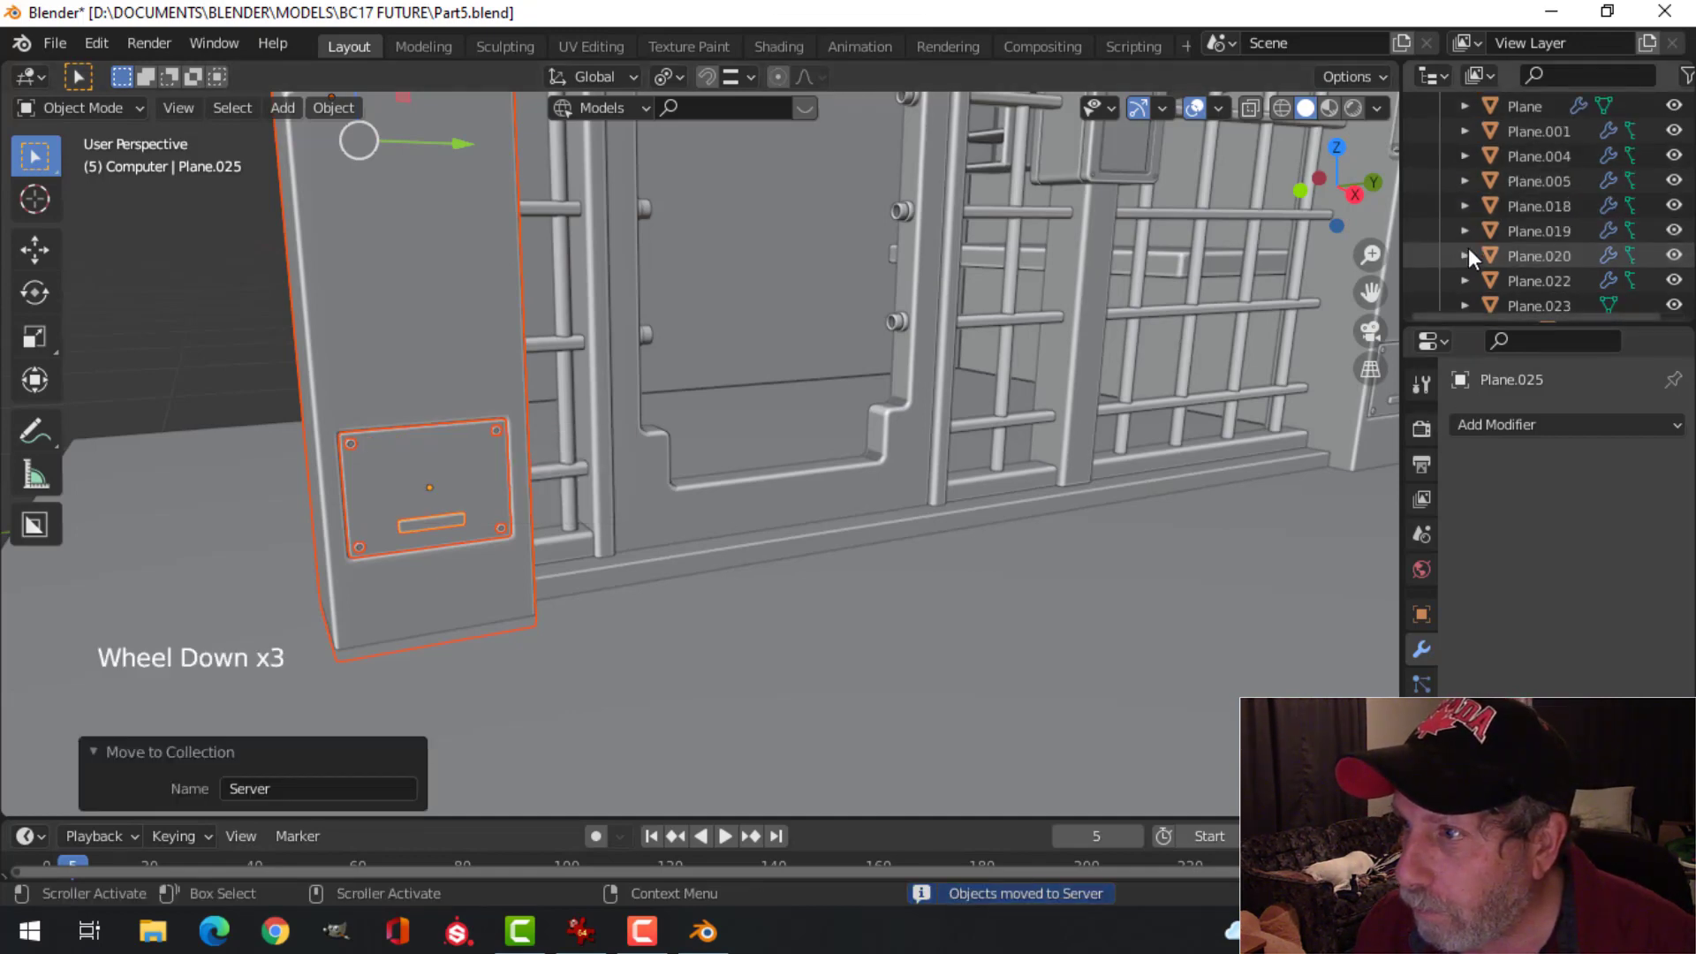
scroll(1468, 248, down, 4)
click(1446, 175)
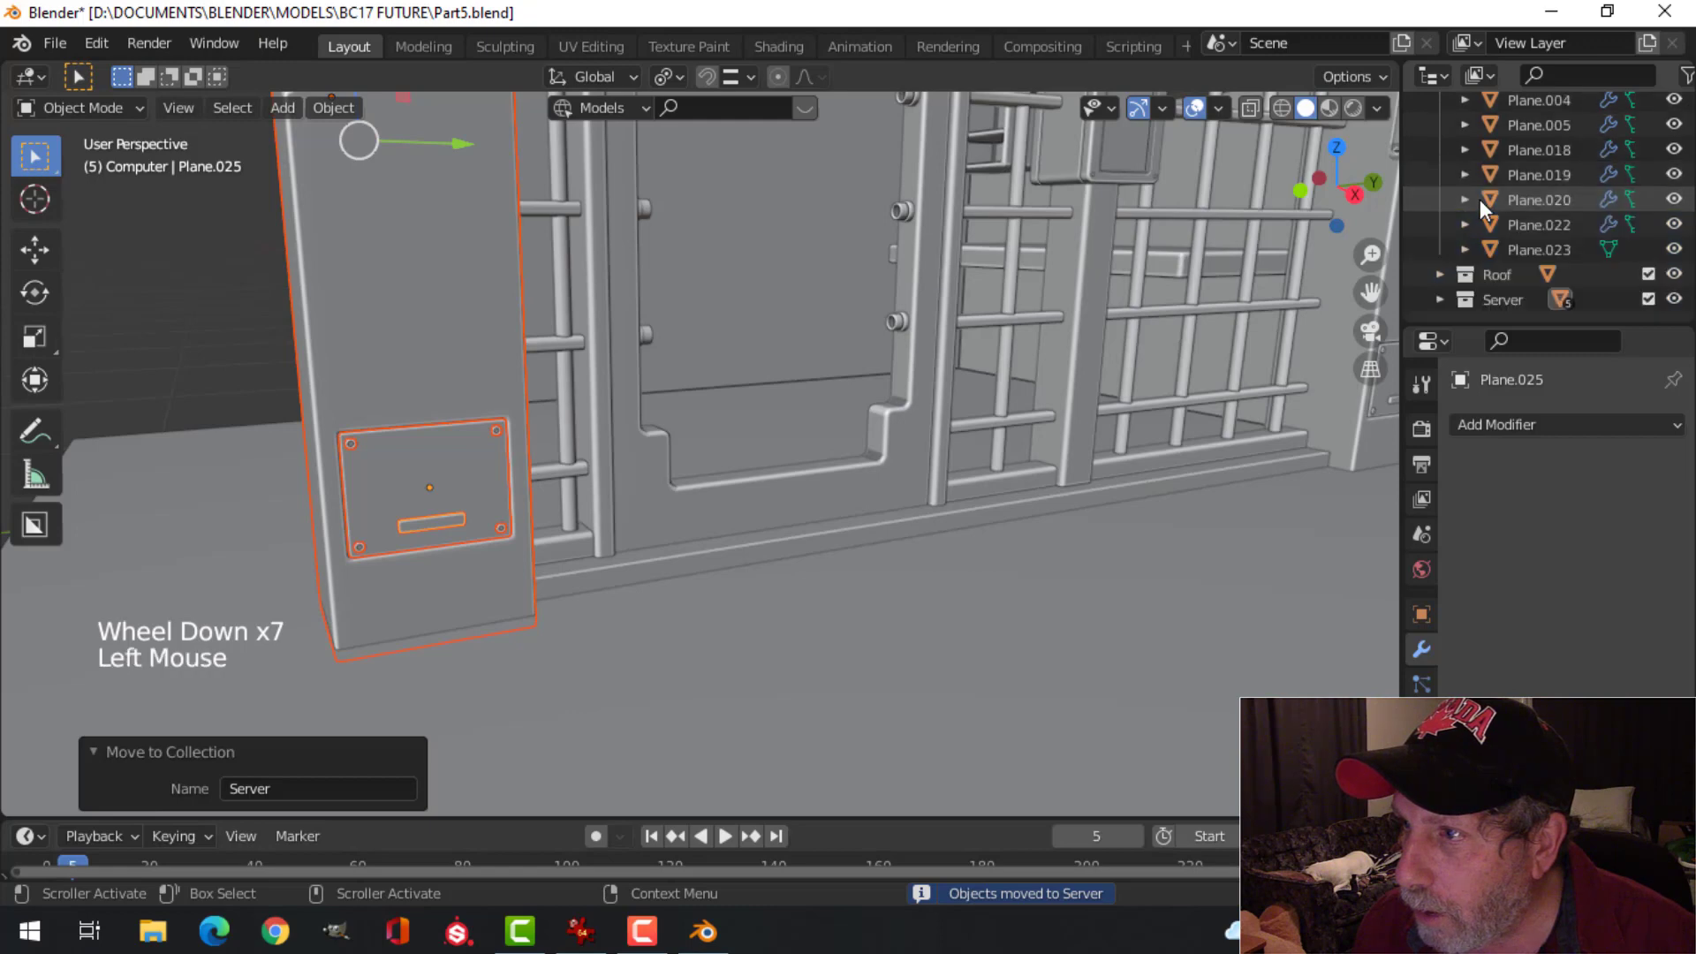
click(1516, 269)
scroll(1513, 252, up, 4)
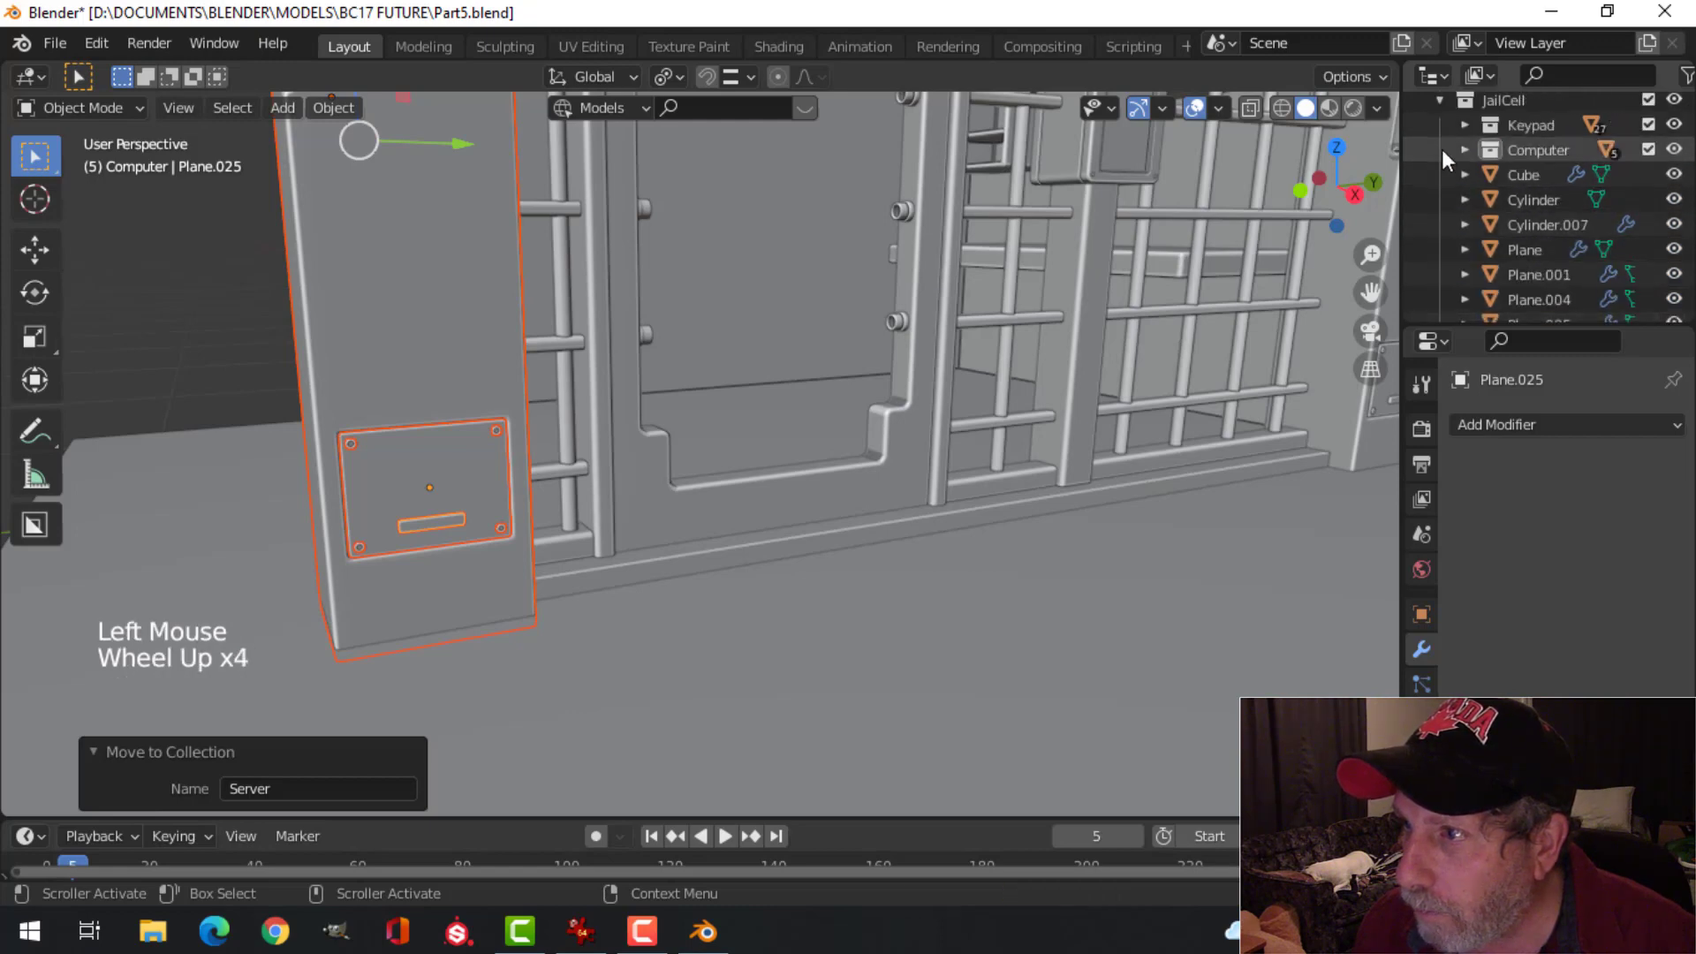
click(1440, 102)
Step: Hide the Server collection to inspect the jail cell's end without the cabinet, and show the collection again
click(1498, 205)
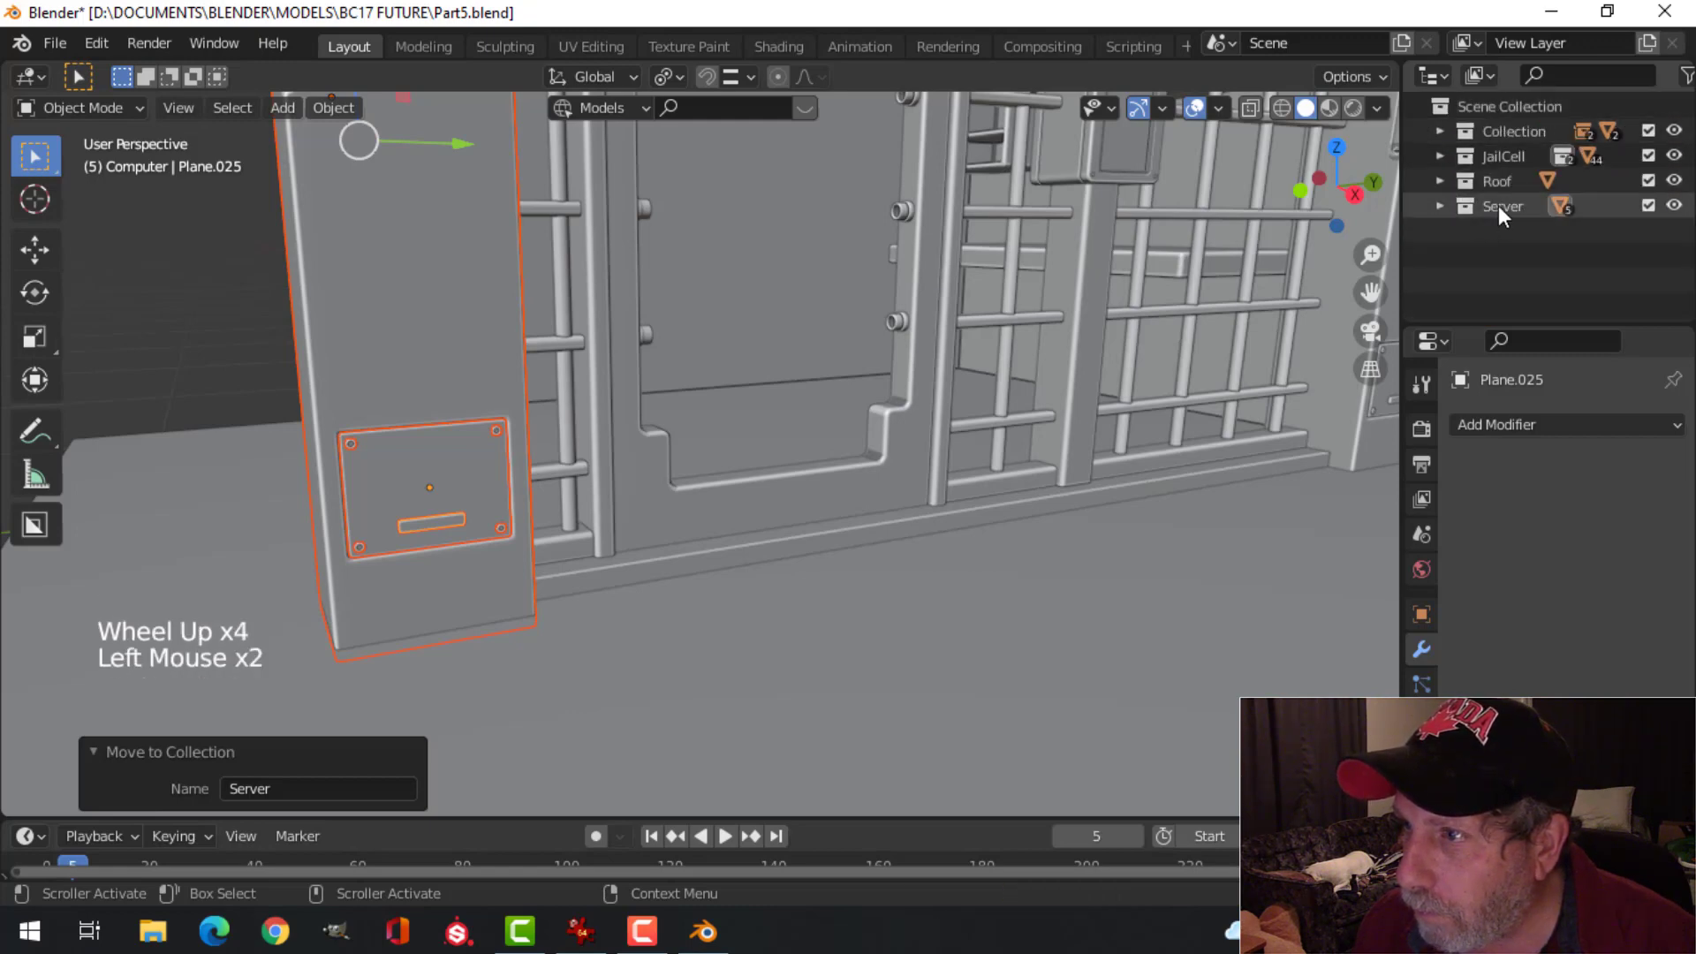
click(1674, 205)
scroll(564, 330, down, 1)
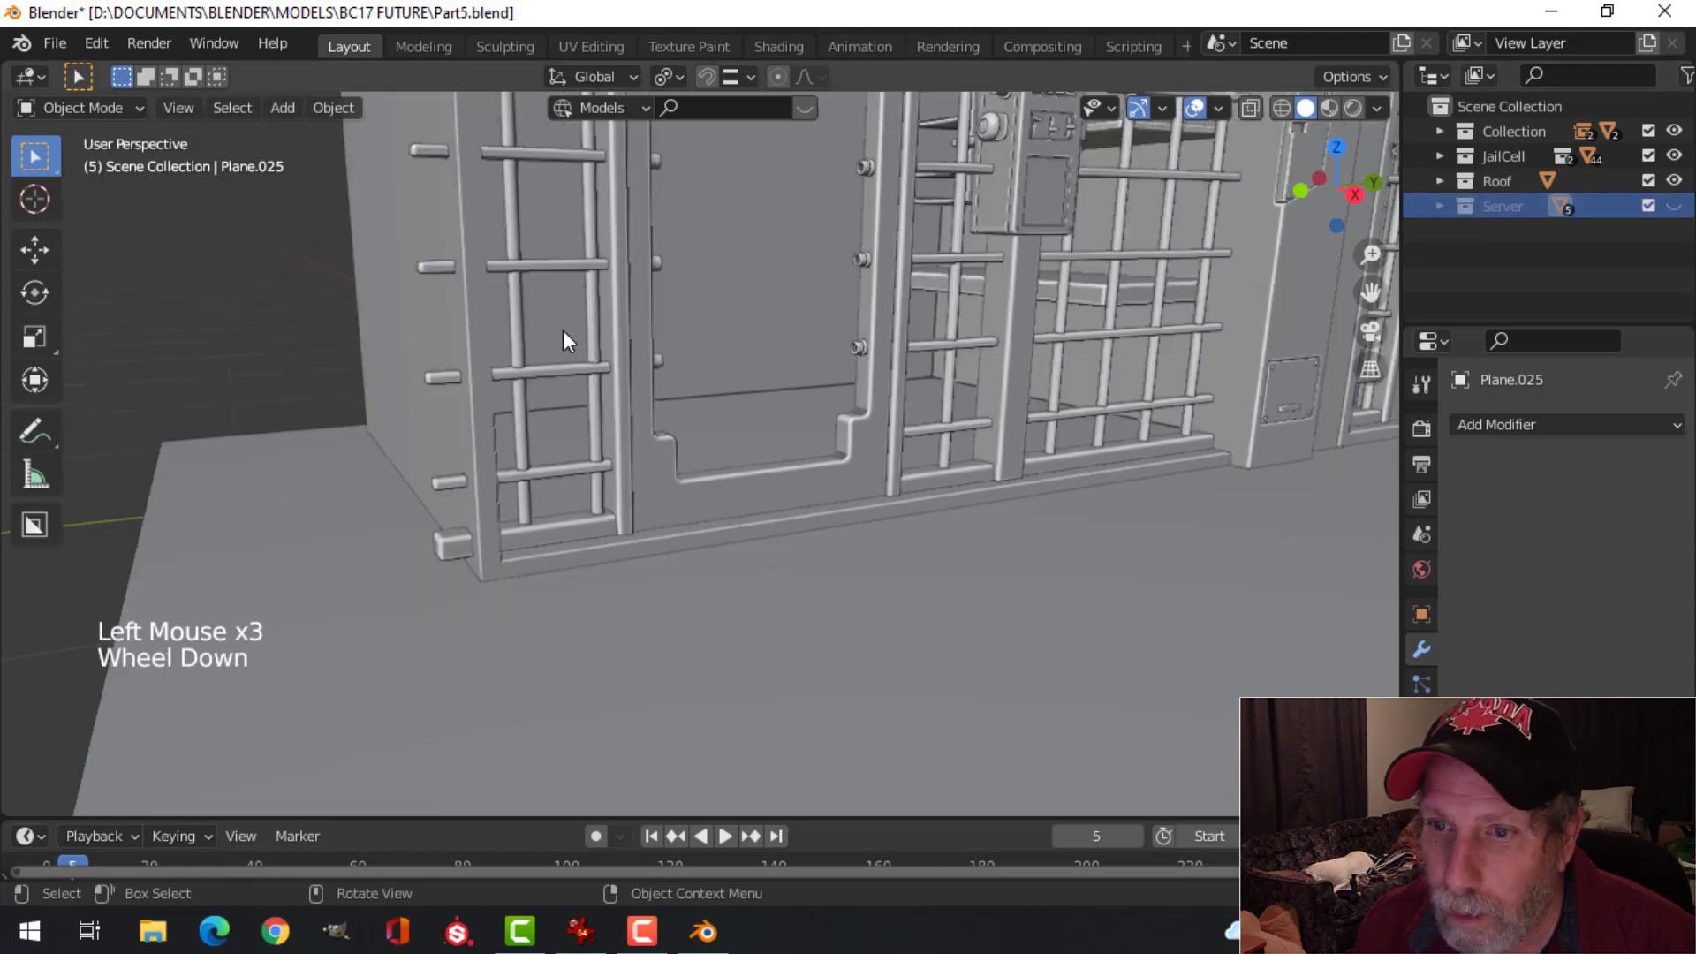
scroll(562, 333, down, 3)
shift+middle_drag(569, 317, 489, 392)
scroll(470, 310, up, 2)
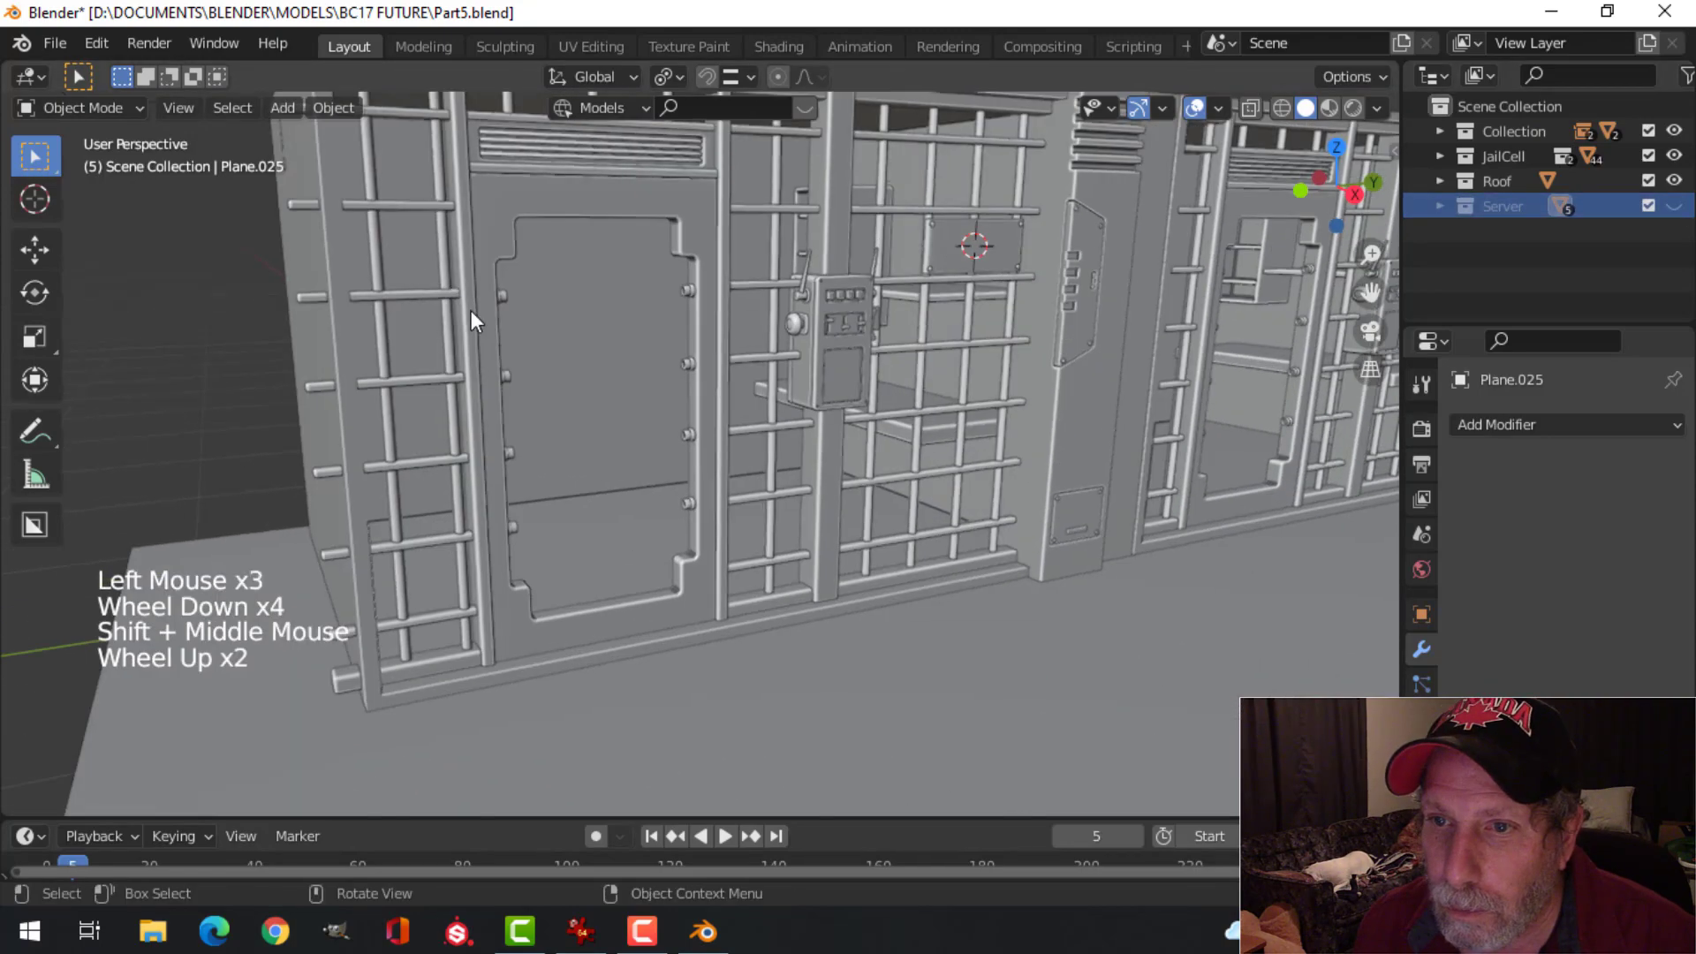
shift+middle_drag(470, 310, 473, 428)
scroll(542, 450, up, 1)
scroll(400, 408, up, 1)
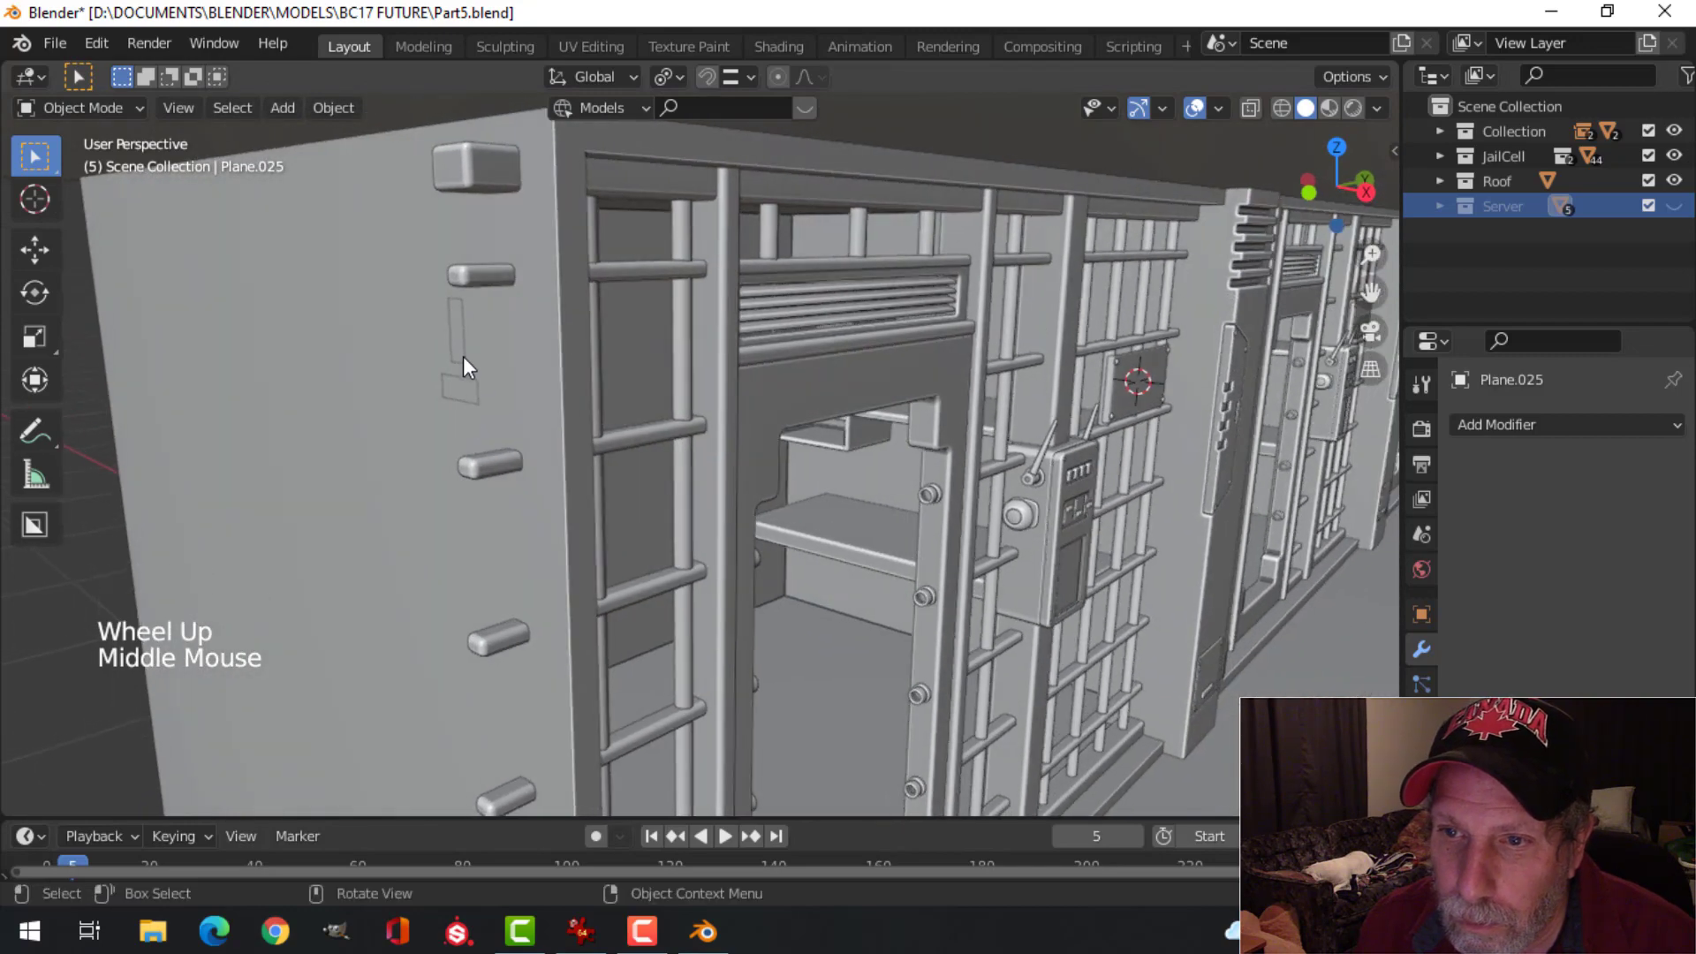
click(1671, 207)
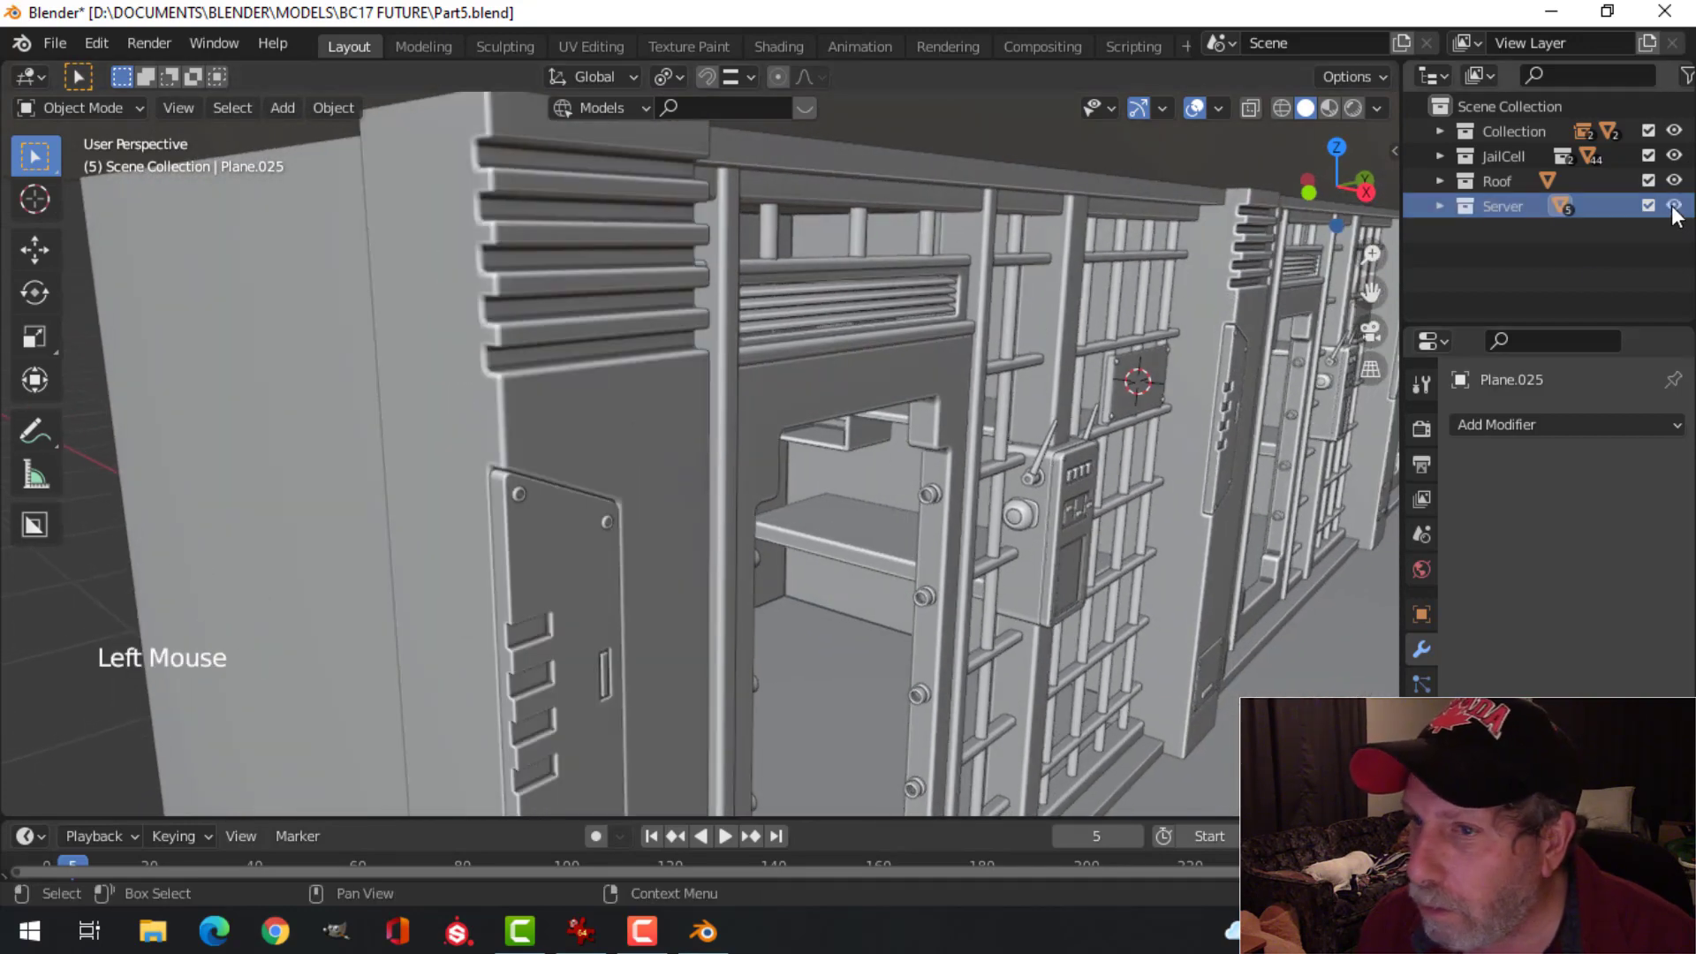
Step: Select all objects of the Server collection, isolate them in local view and clear the selection
right_click(1502, 205)
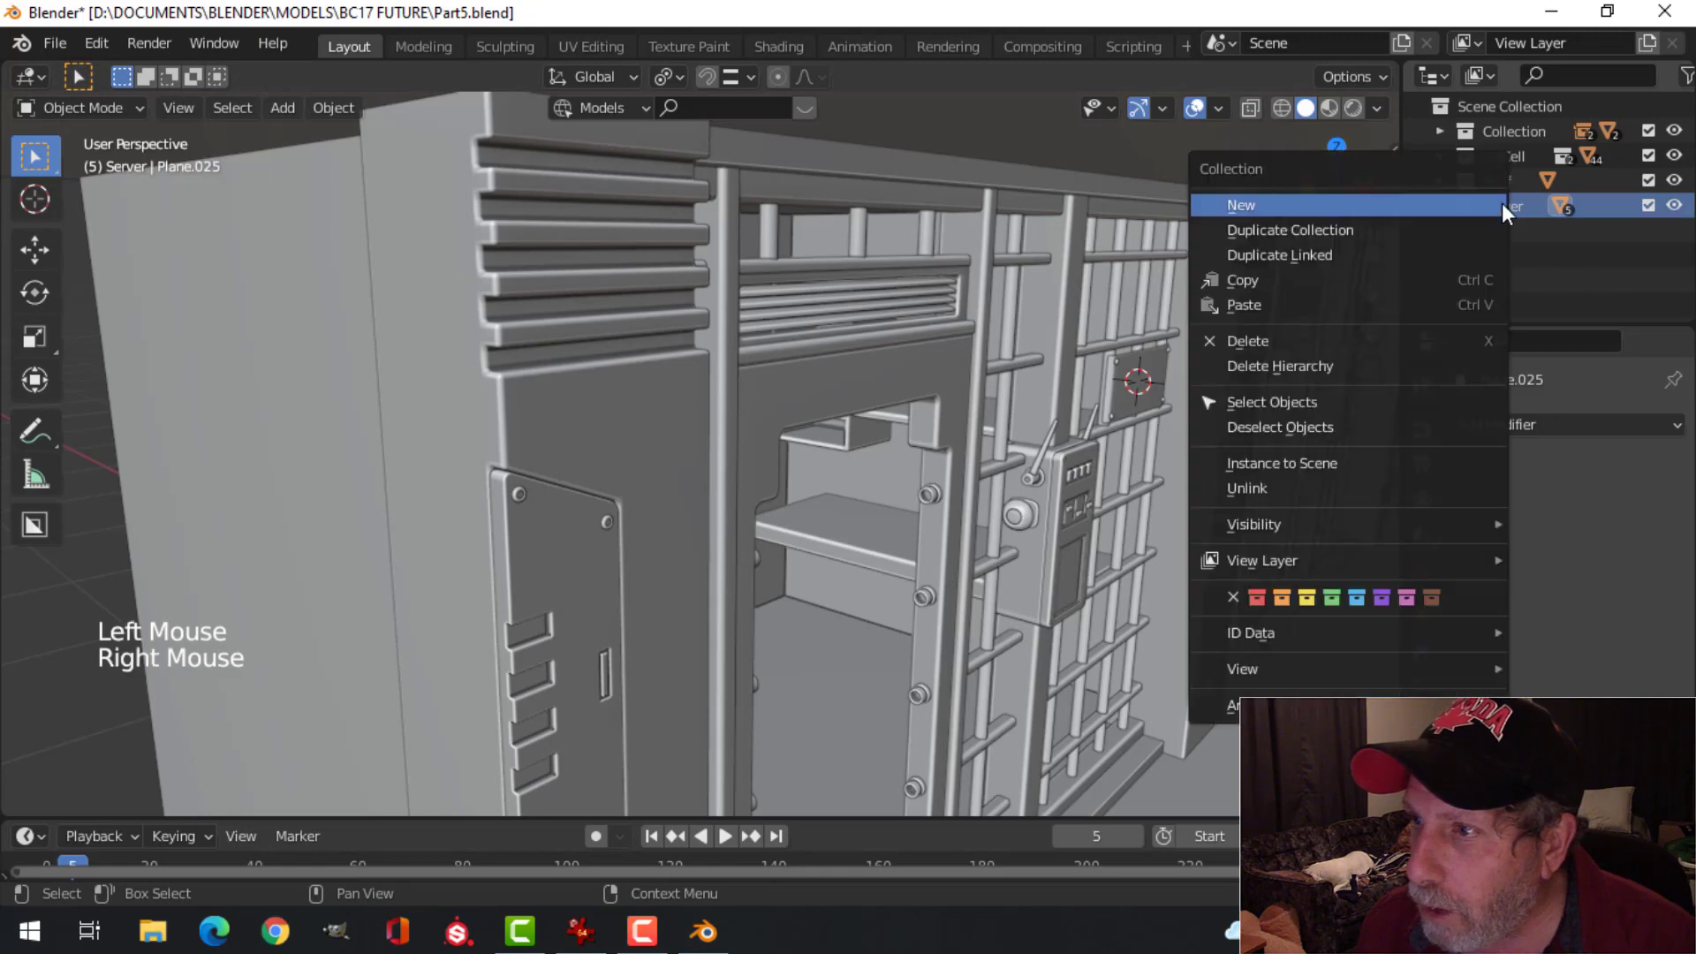
click(1291, 402)
key(slash)
middle_drag(774, 413, 725, 353)
scroll(719, 402, up, 2)
scroll(716, 413, up, 1)
key(alt+a)
Step: Add one centred horizontal loop cut to the cabinet body between the upper and lower panels in Edit Mode
middle_drag(725, 353, 693, 385)
scroll(705, 353, down, 1)
mouse_move(694, 384)
middle_down()
mouse_move(705, 422)
mouse_move(793, 413)
mouse_move(655, 386)
mouse_move(707, 374)
mouse_move(711, 389)
middle_up()
scroll(715, 389, up, 2)
middle_drag(711, 389, 587, 406)
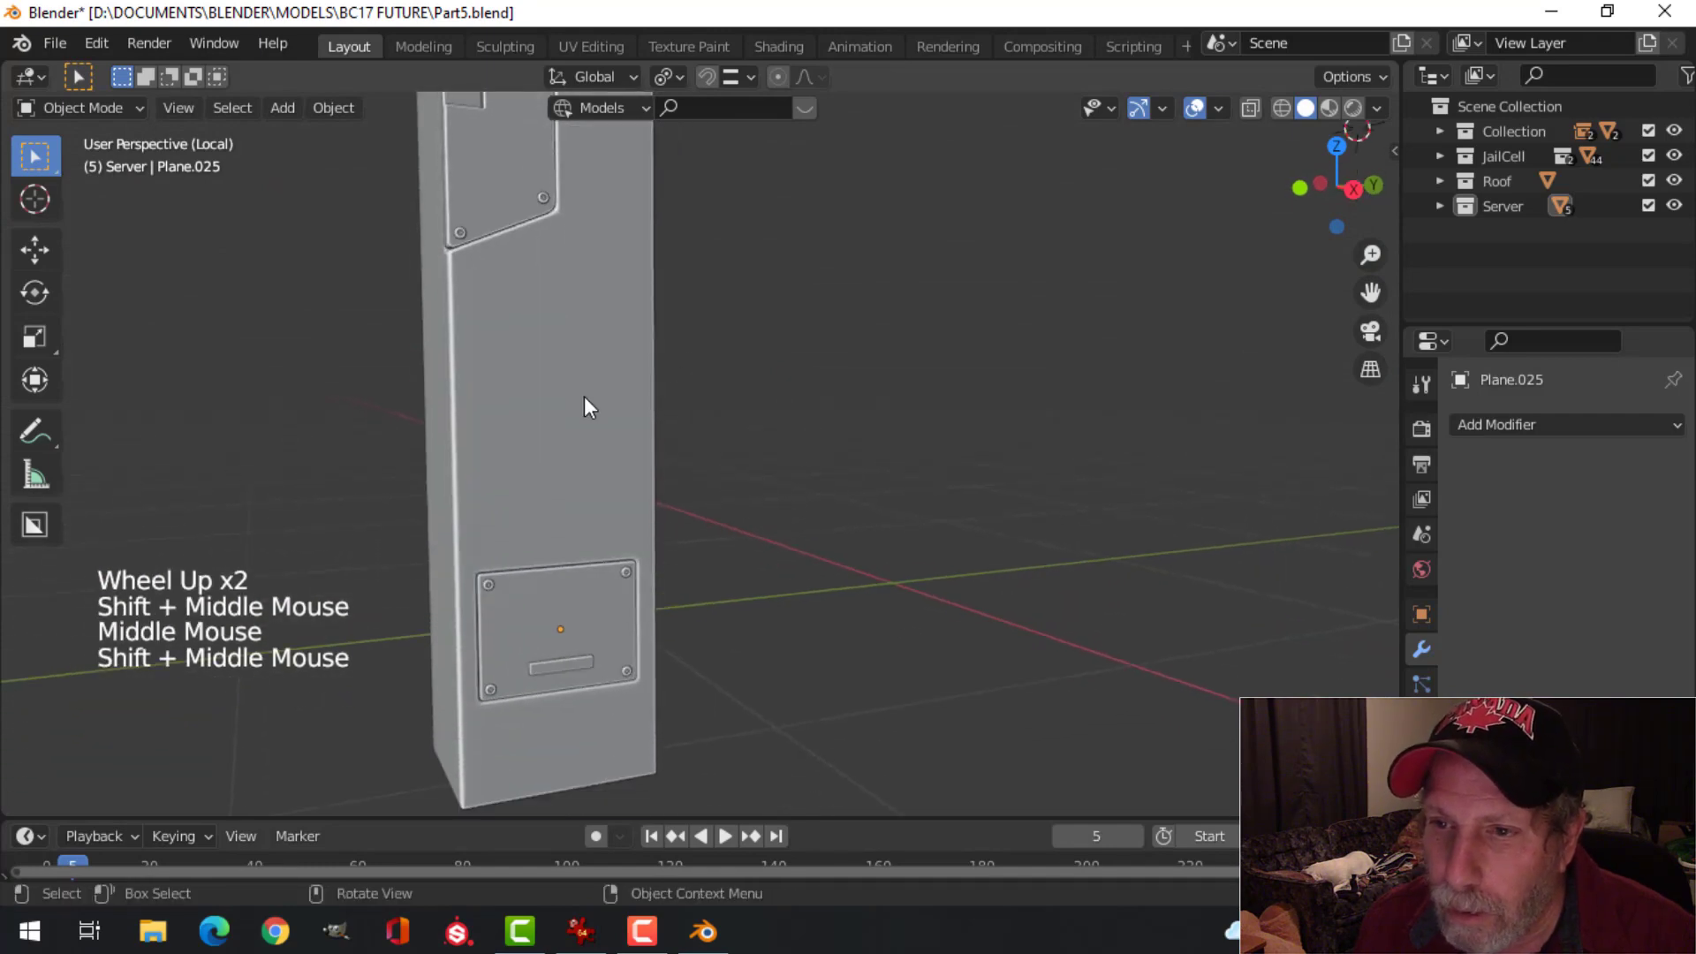
click(585, 400)
key(Tab)
mouse_move(681, 436)
middle_down()
mouse_move(704, 447)
mouse_move(651, 451)
mouse_move(776, 428)
mouse_move(698, 415)
middle_up()
key(alt+a)
key(ctrl+r)
click(652, 422)
right_click(653, 422)
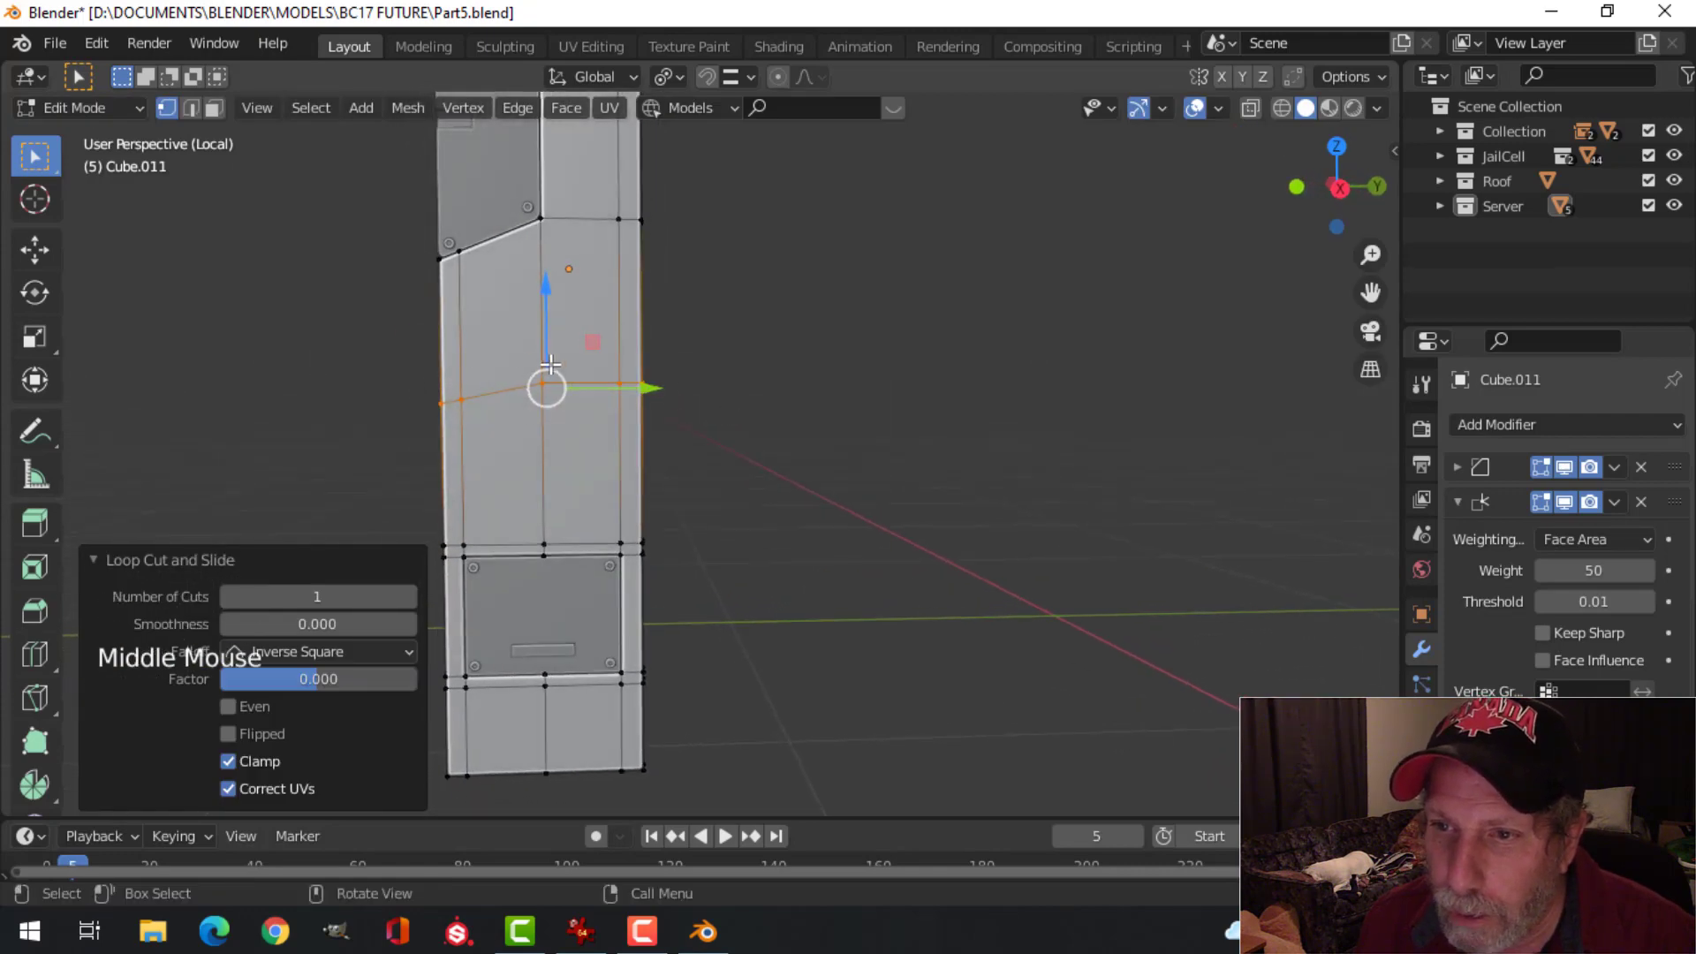
Step: Flatten the new edge loop by scaling it to 0 along Z
key(s)
key(z)
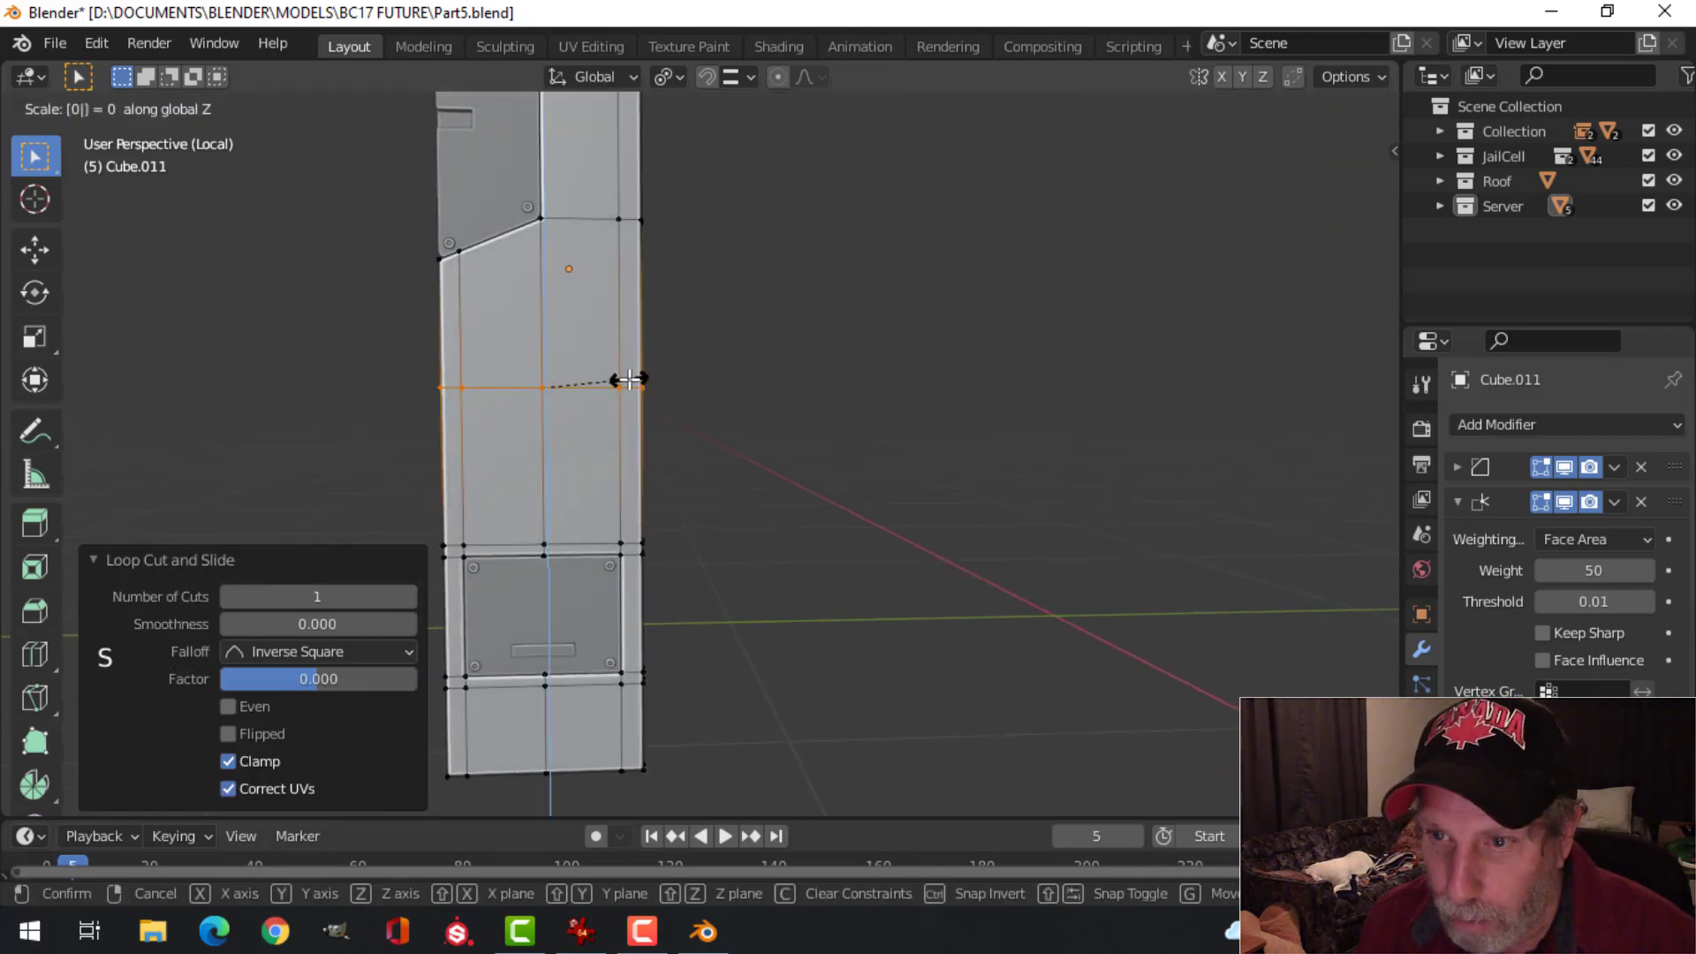
key(Return)
Step: Bevel the flattened edge loop with 5 segments to divide the cabinet's middle section into horizontal bands
middle_drag(628, 379, 759, 392)
key(2)
scroll(636, 424, up, 2)
scroll(727, 398, down, 2)
key(ctrl+b)
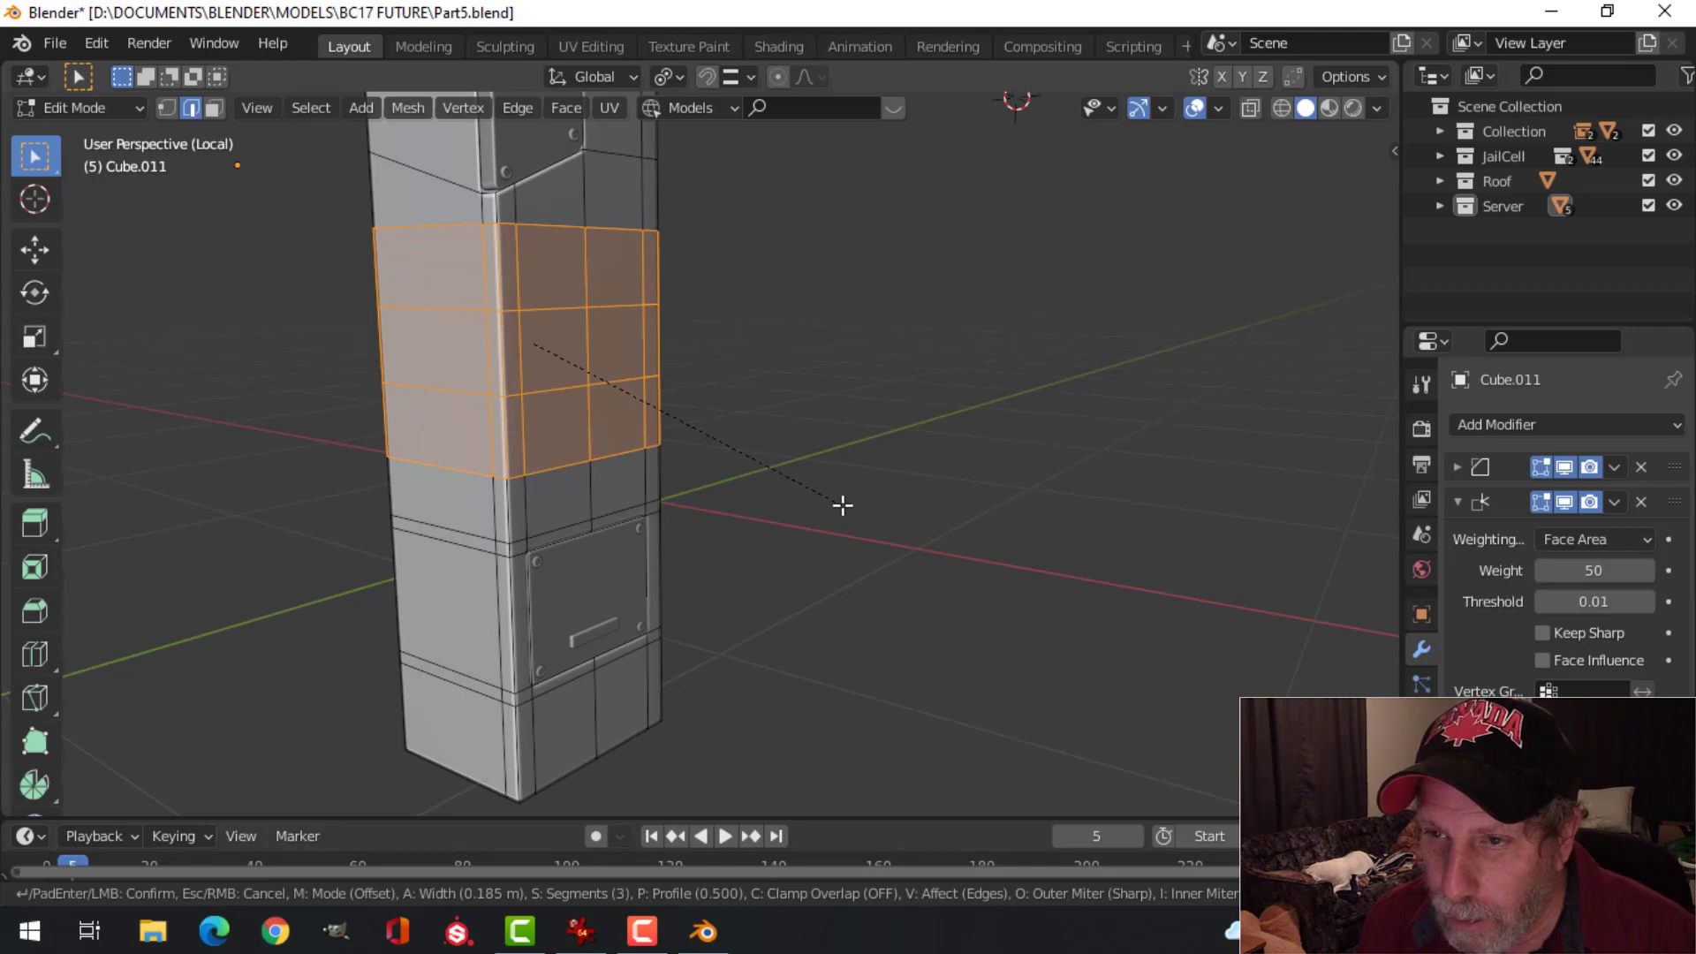
middle_click(842, 504)
key(alt+a)
Step: Bevel the lower five horizontal edge loops of the banded section into thin strips about 0.004 m wide with one segment
scroll(796, 382, up, 1)
middle_drag(804, 398, 796, 383)
key(2)
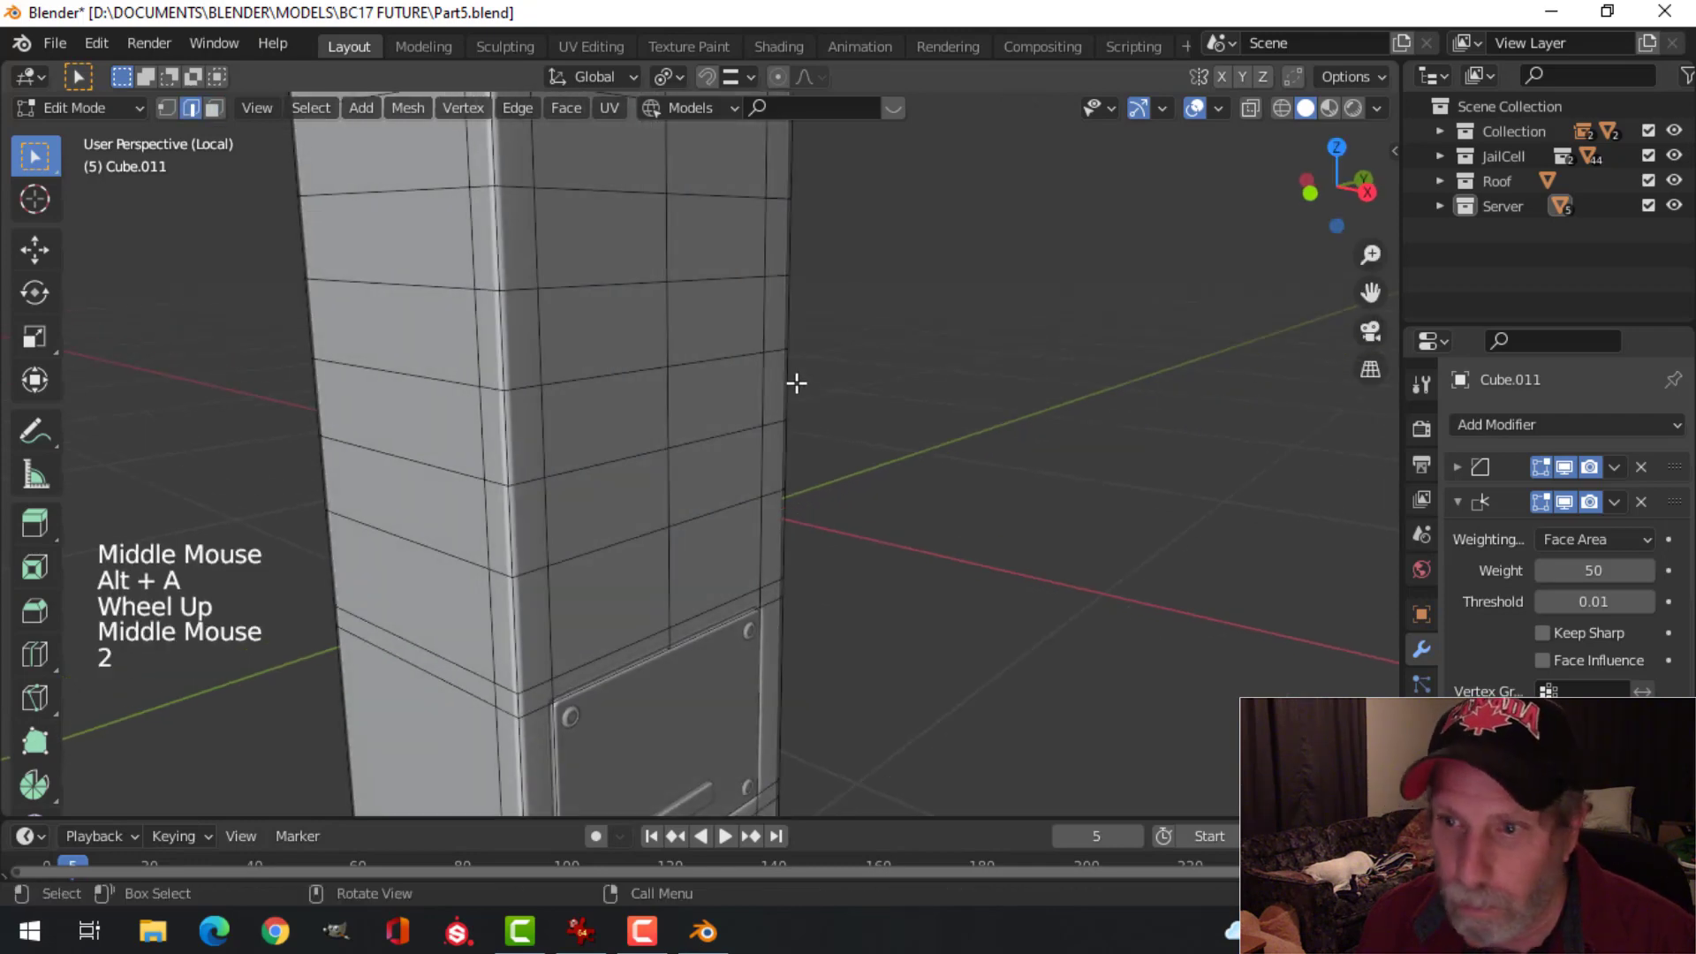
alt+shift+click(590, 297)
alt+shift+click(601, 374)
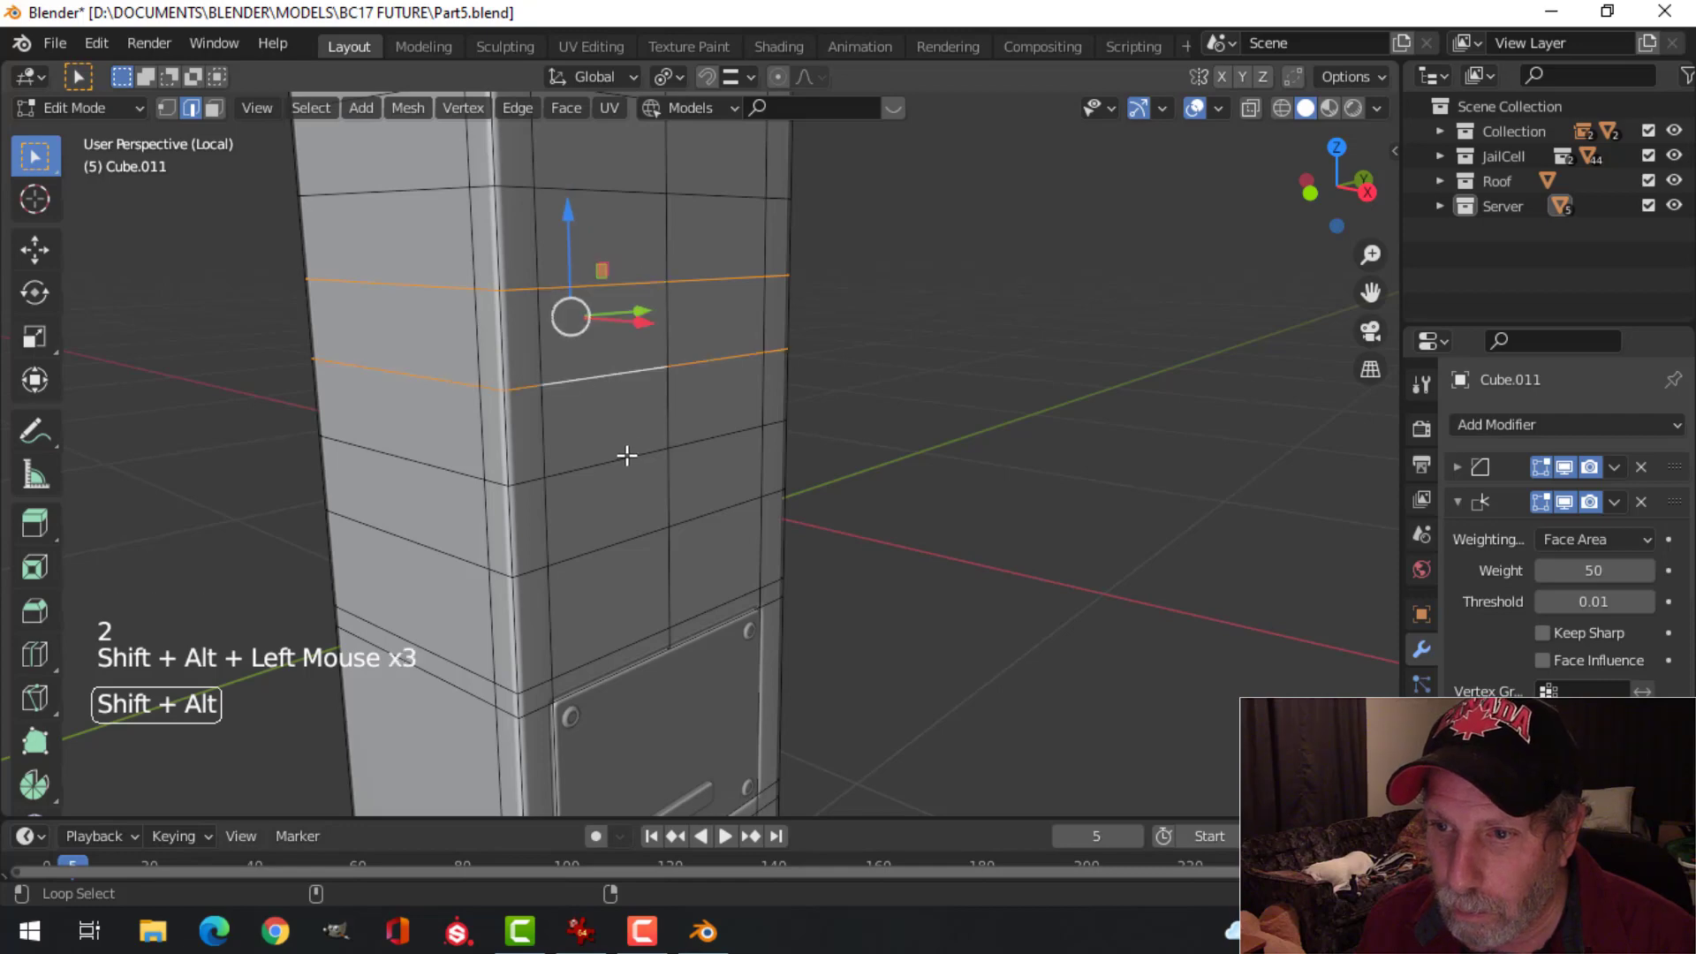
alt+shift+click(627, 455)
alt+shift+click(618, 538)
alt+shift+click(601, 190)
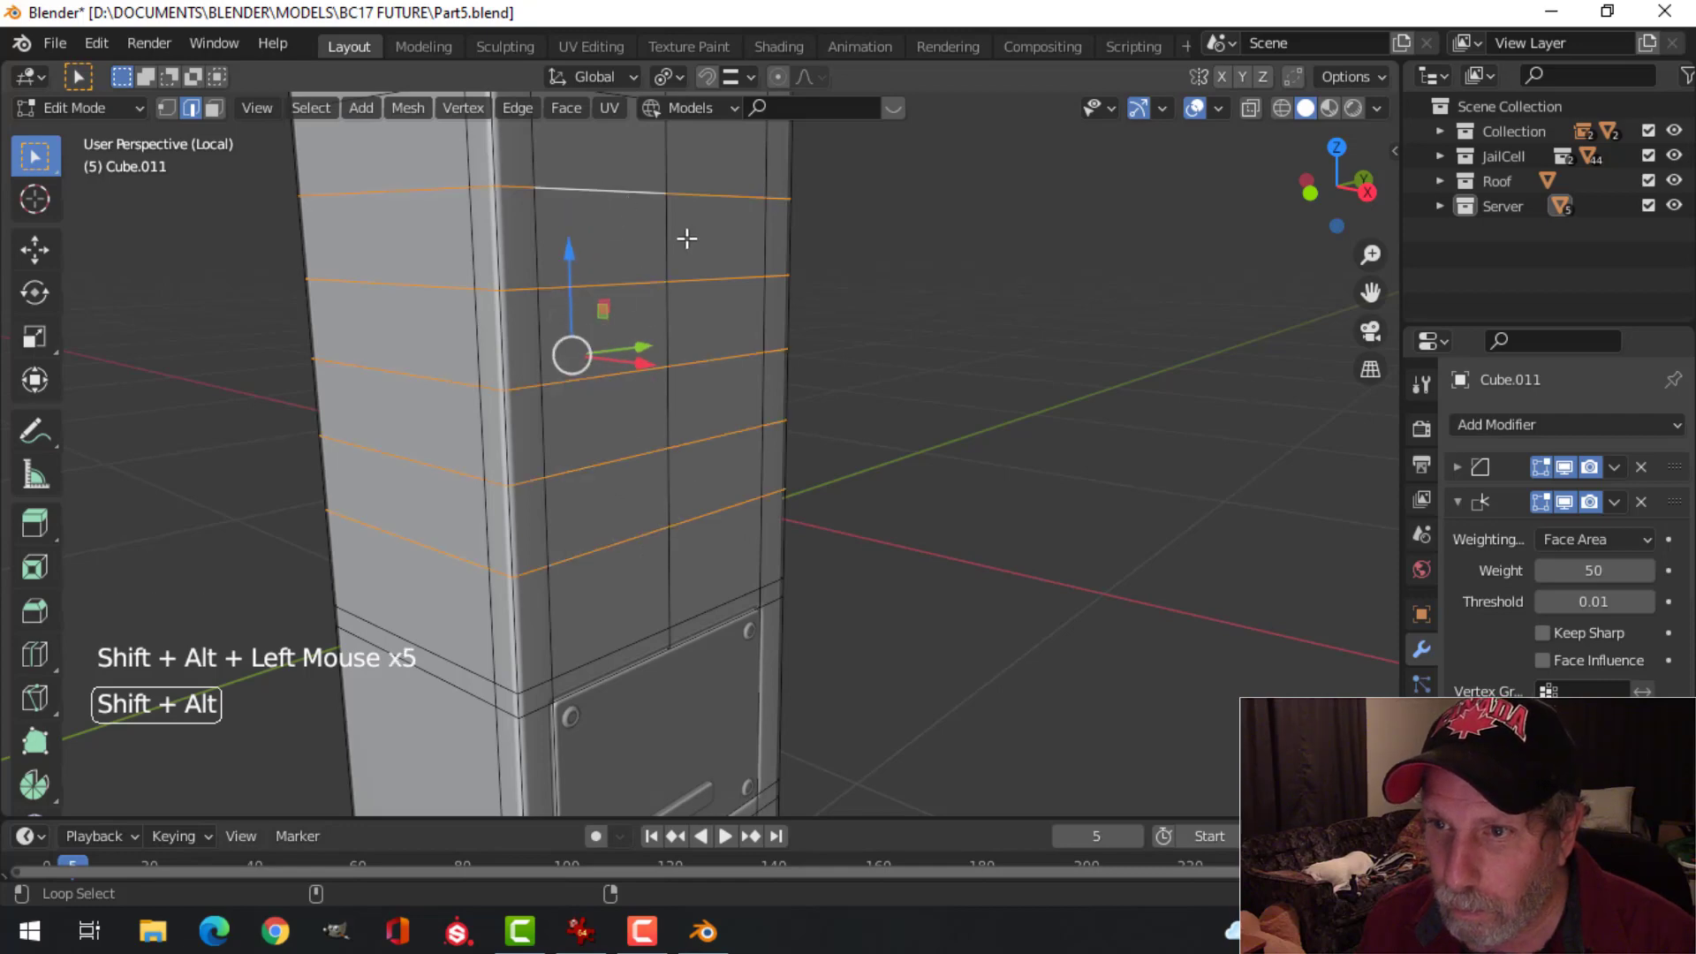
scroll(833, 309, down, 1)
middle_drag(833, 311, 833, 325)
key(ctrl)
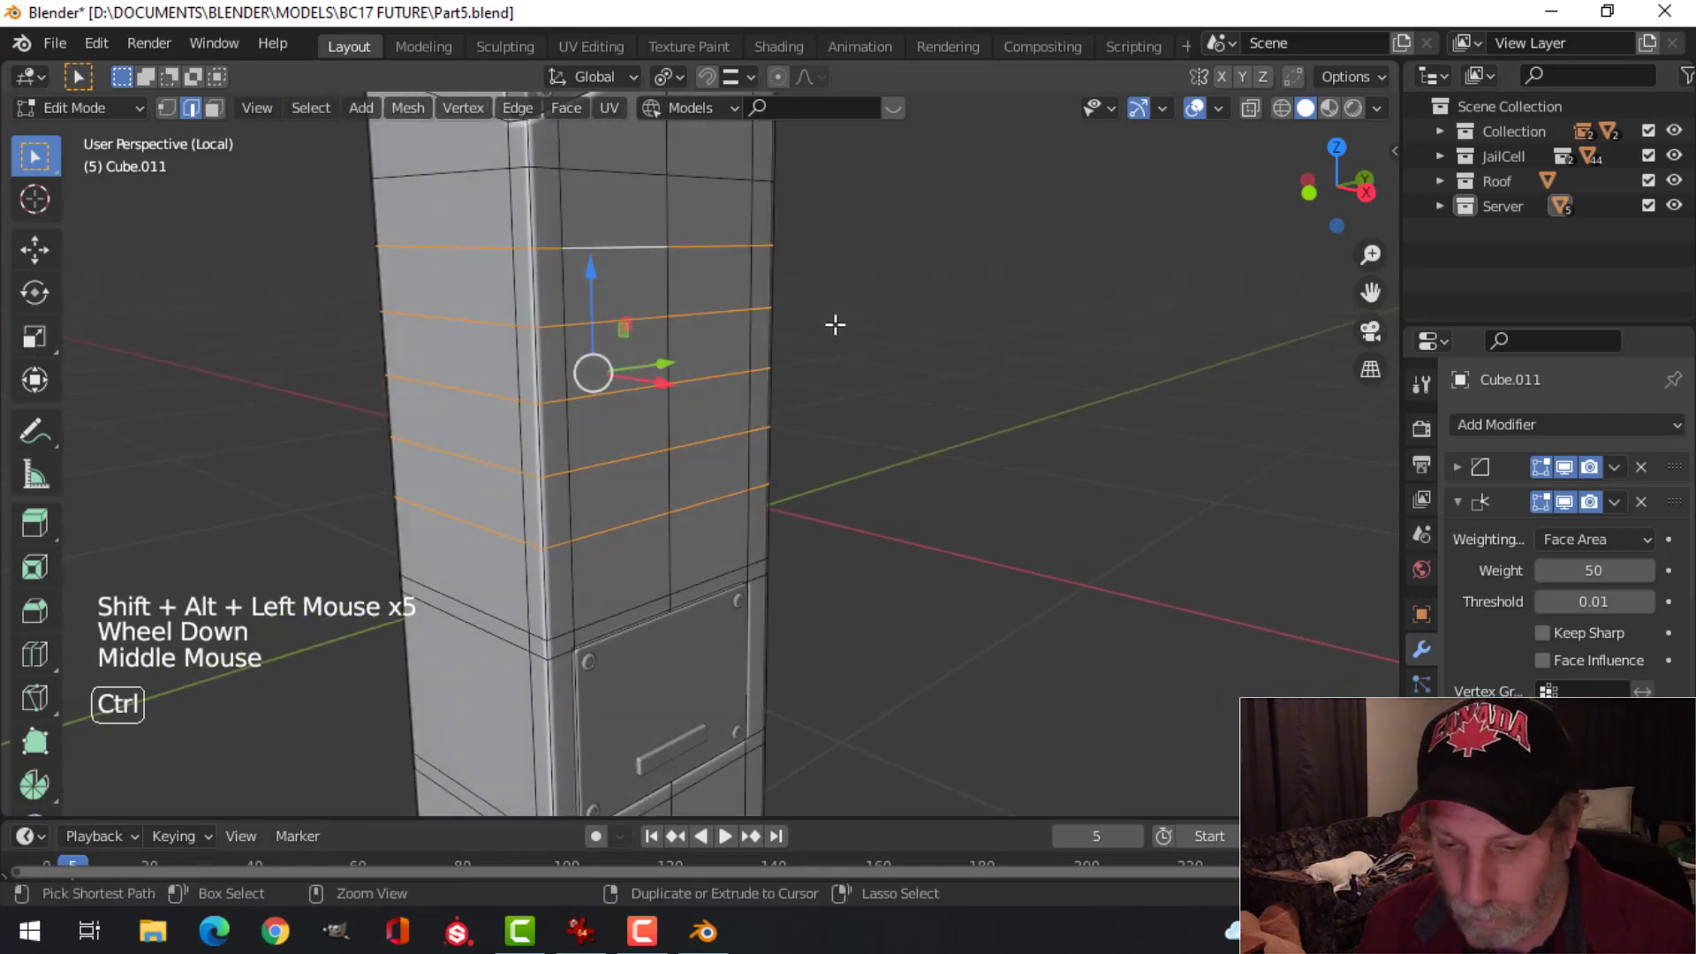
key(ctrl+b)
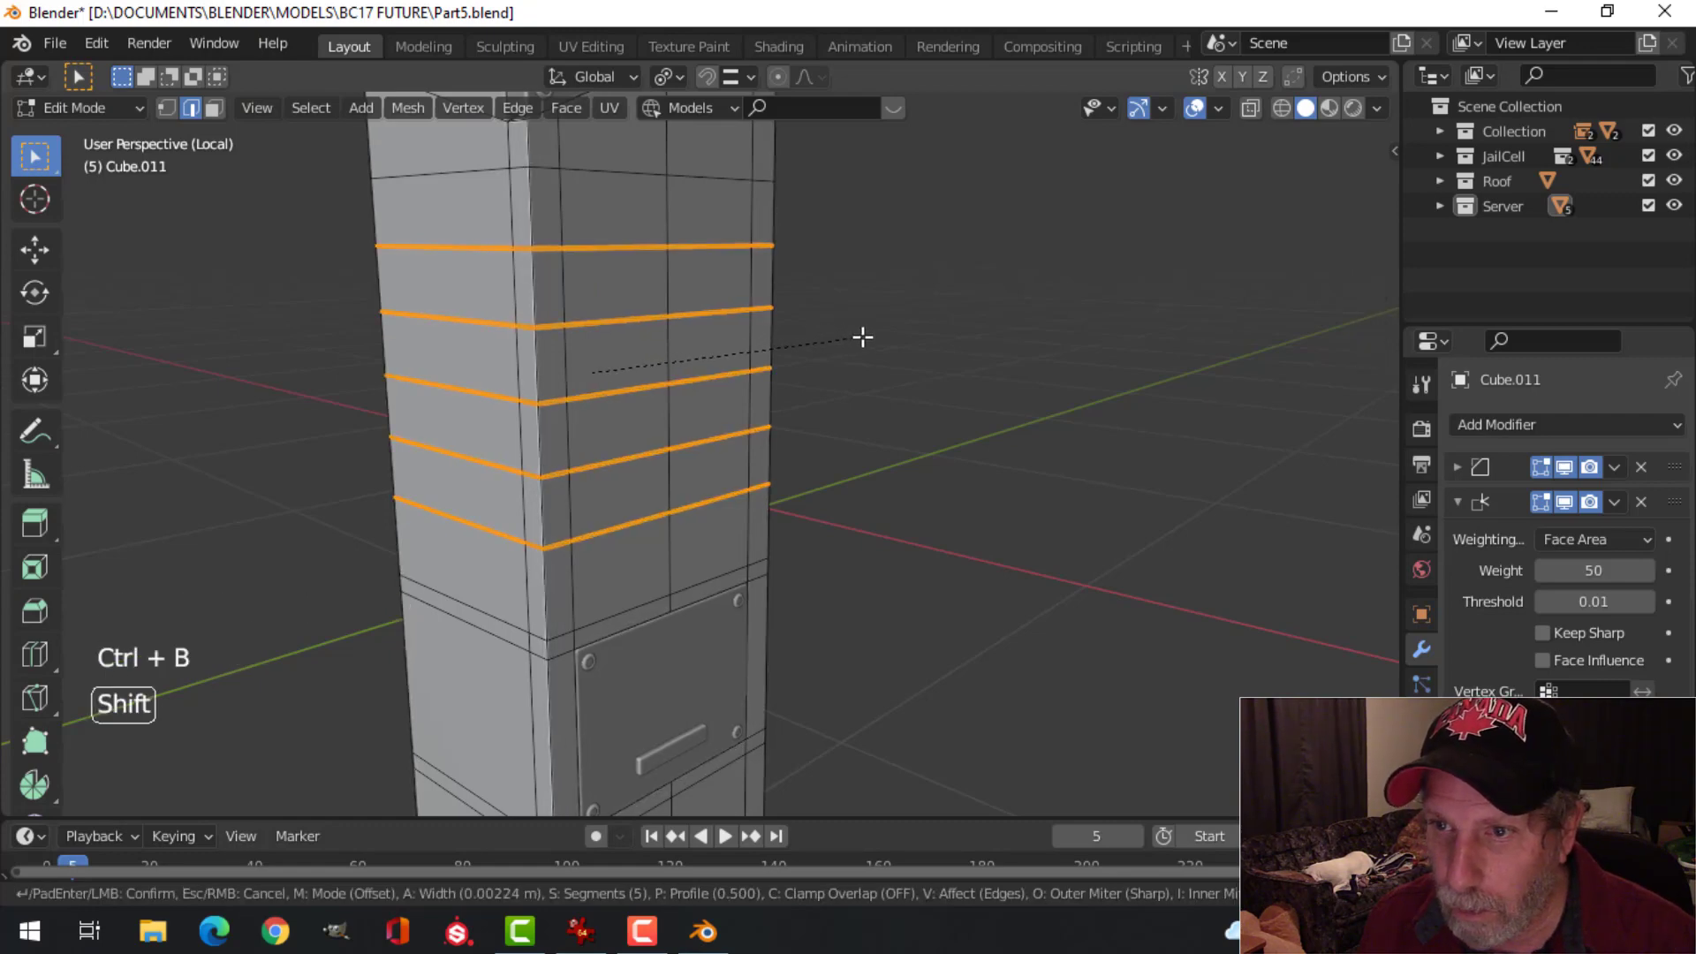
shift+scroll(875, 337, down, 1)
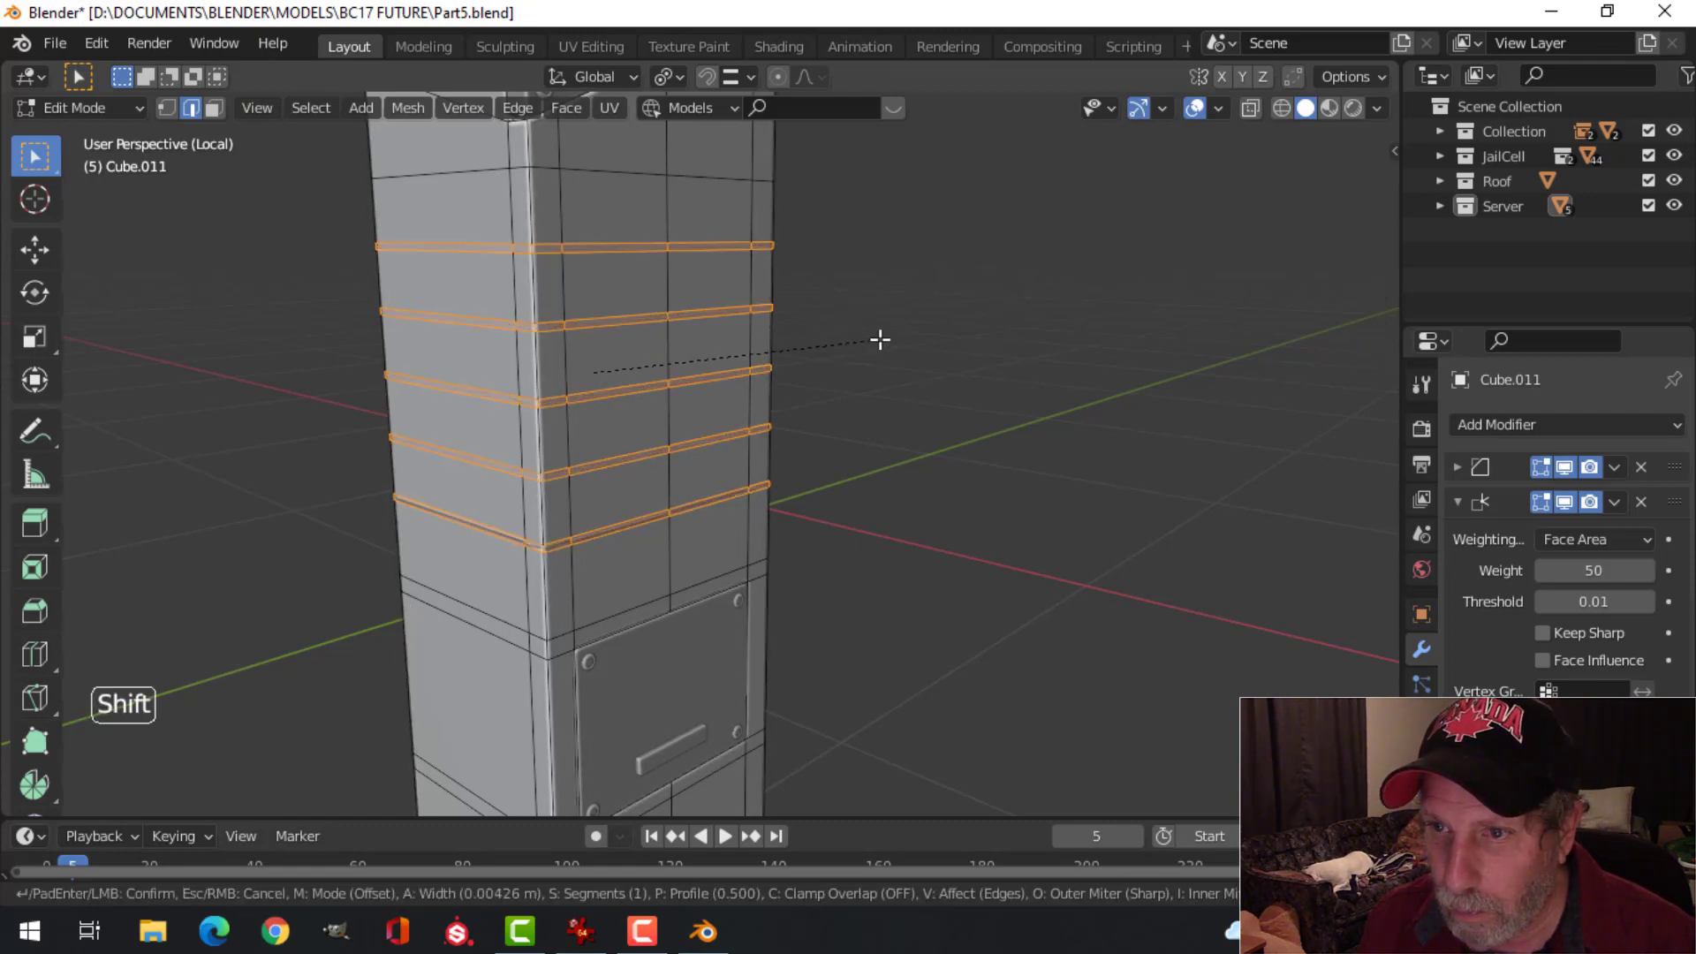
click(872, 340)
Step: Extrude the thin strips and shrink them inward along their normals to cut grooves around the cabinet
key(e)
key(alt+s)
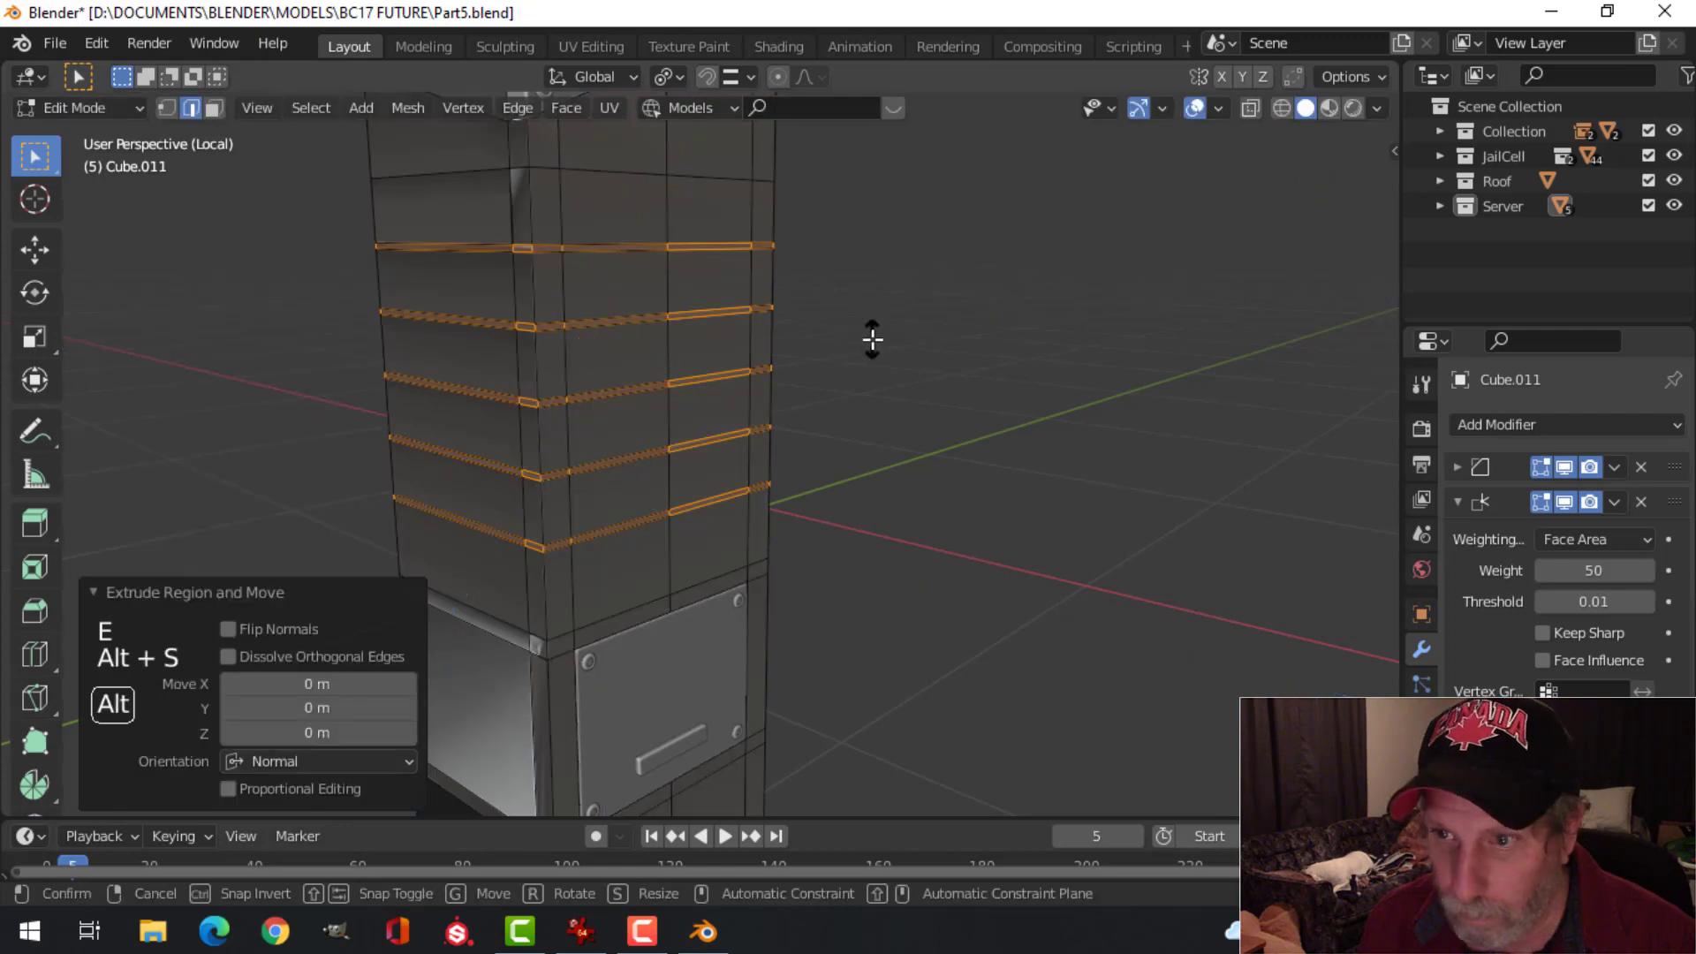
click(874, 362)
key(alt+a)
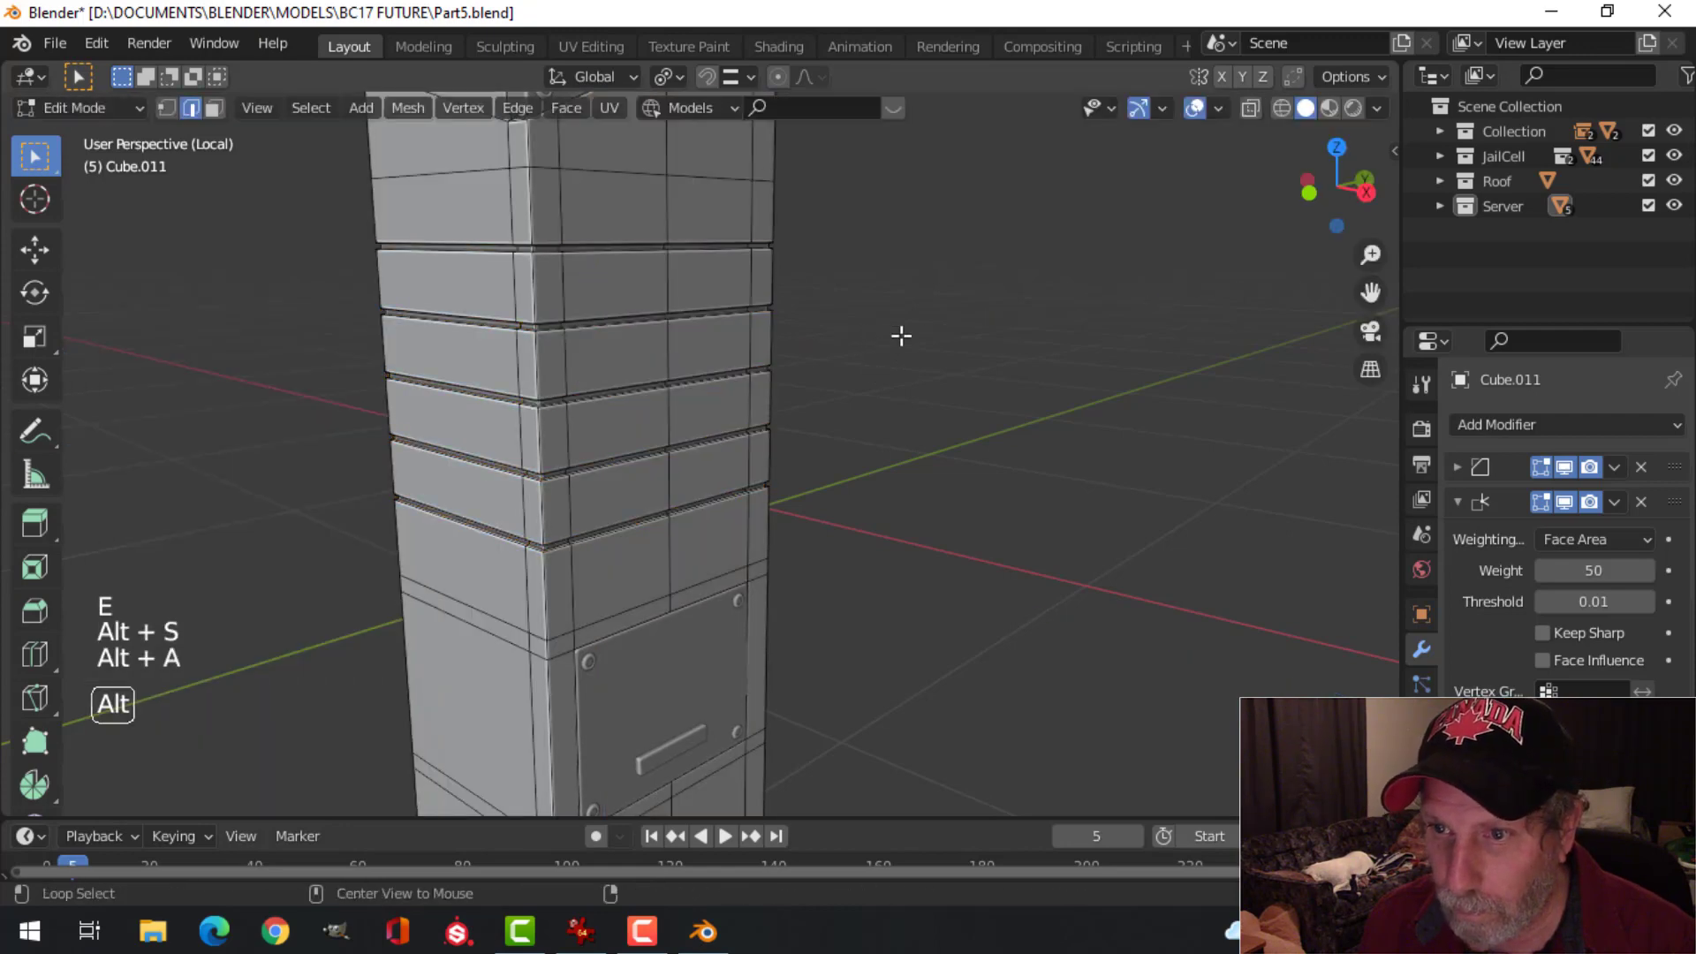
Step: Inset the front faces of the four bands between the grooves to form narrow borders
middle_drag(901, 333, 606, 333)
key(3)
scroll(549, 286, up, 2)
shift+middle_drag(458, 267, 512, 269)
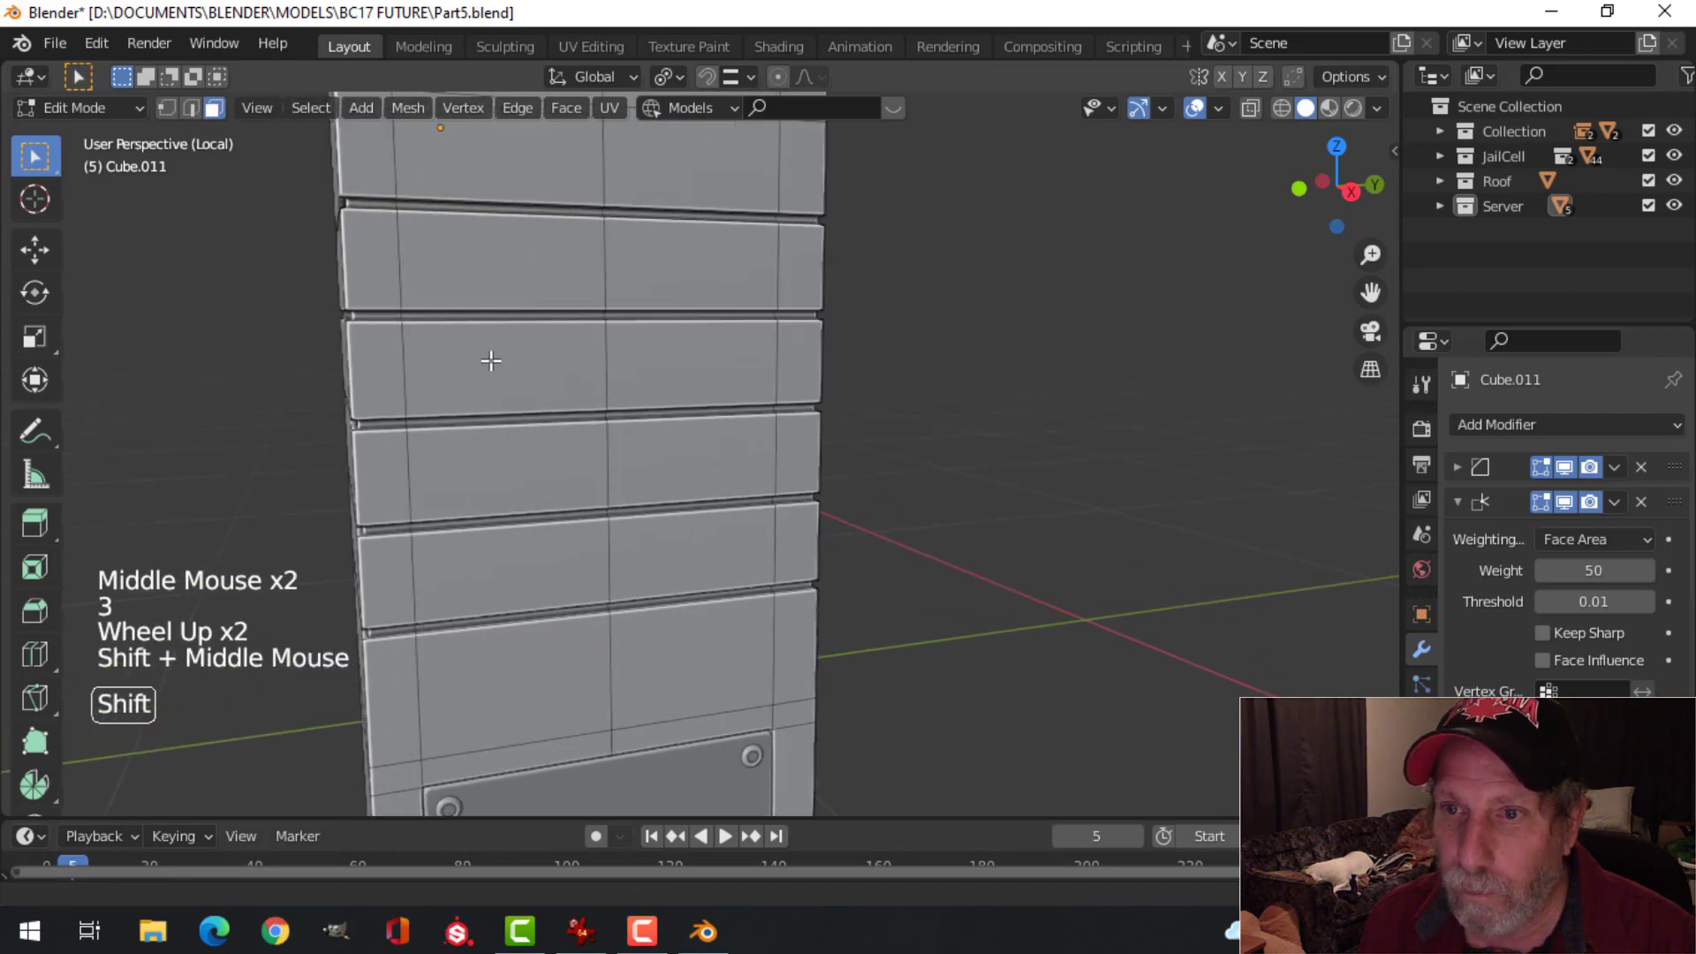
key(c)
drag(415, 263, 766, 273)
mouse_move(440, 384)
mouse_down()
mouse_move(765, 379)
mouse_move(562, 433)
mouse_up()
drag(402, 482, 766, 474)
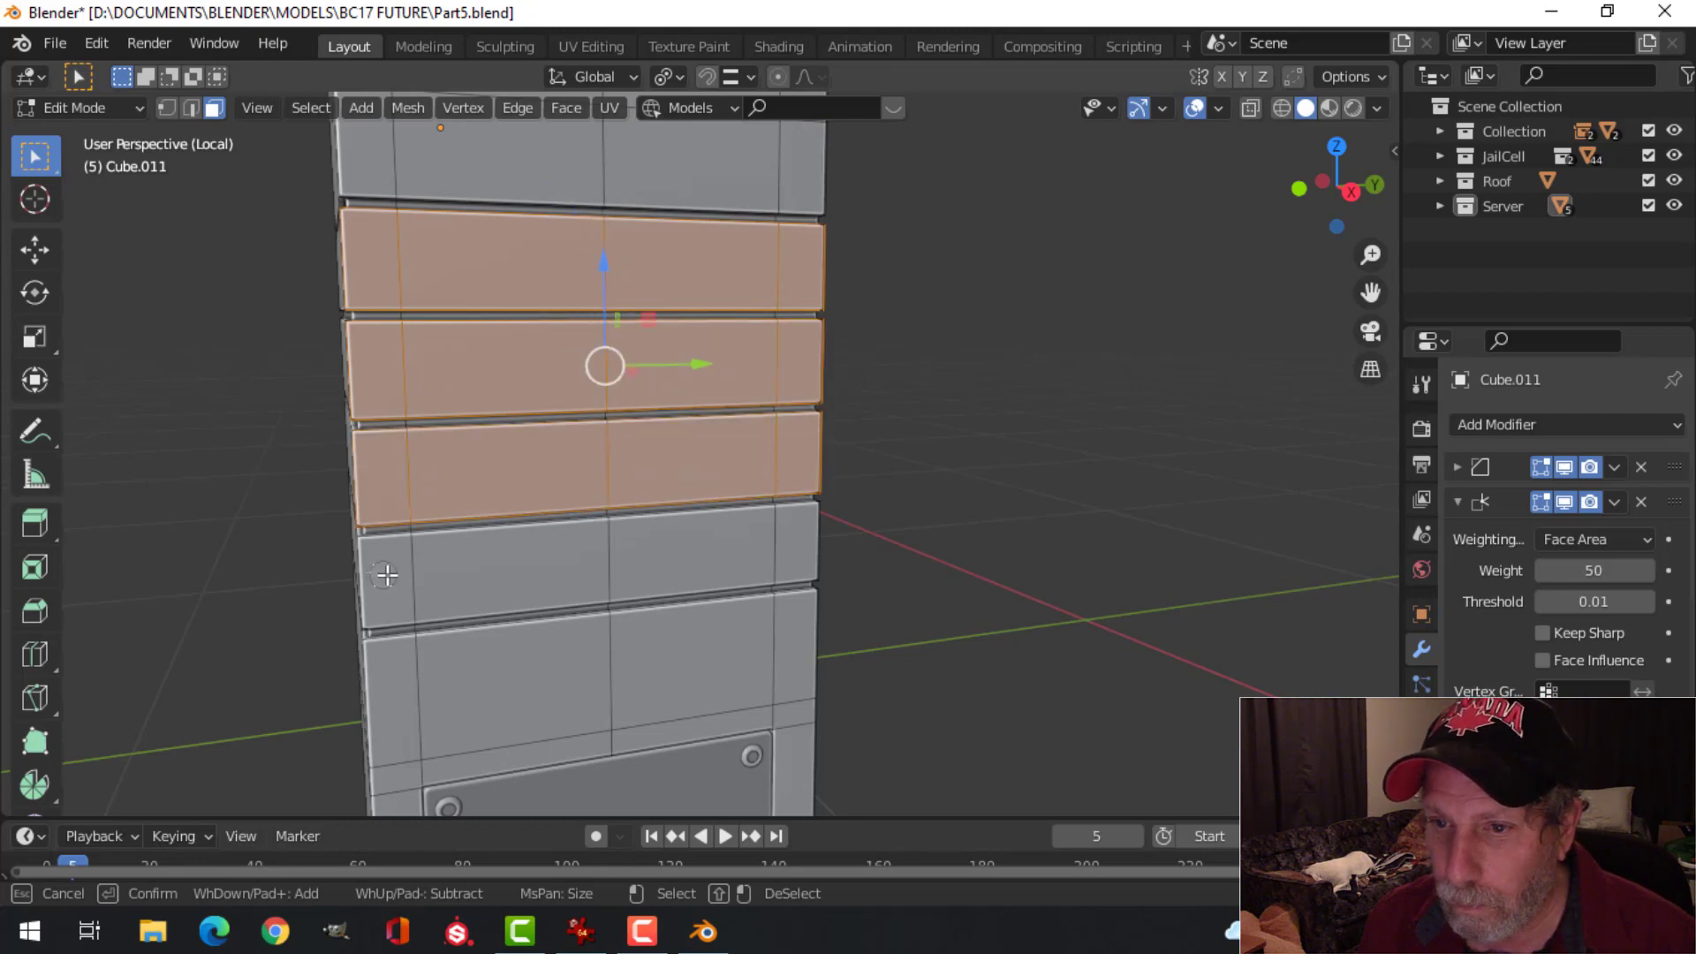
drag(386, 575, 757, 534)
right_click(870, 483)
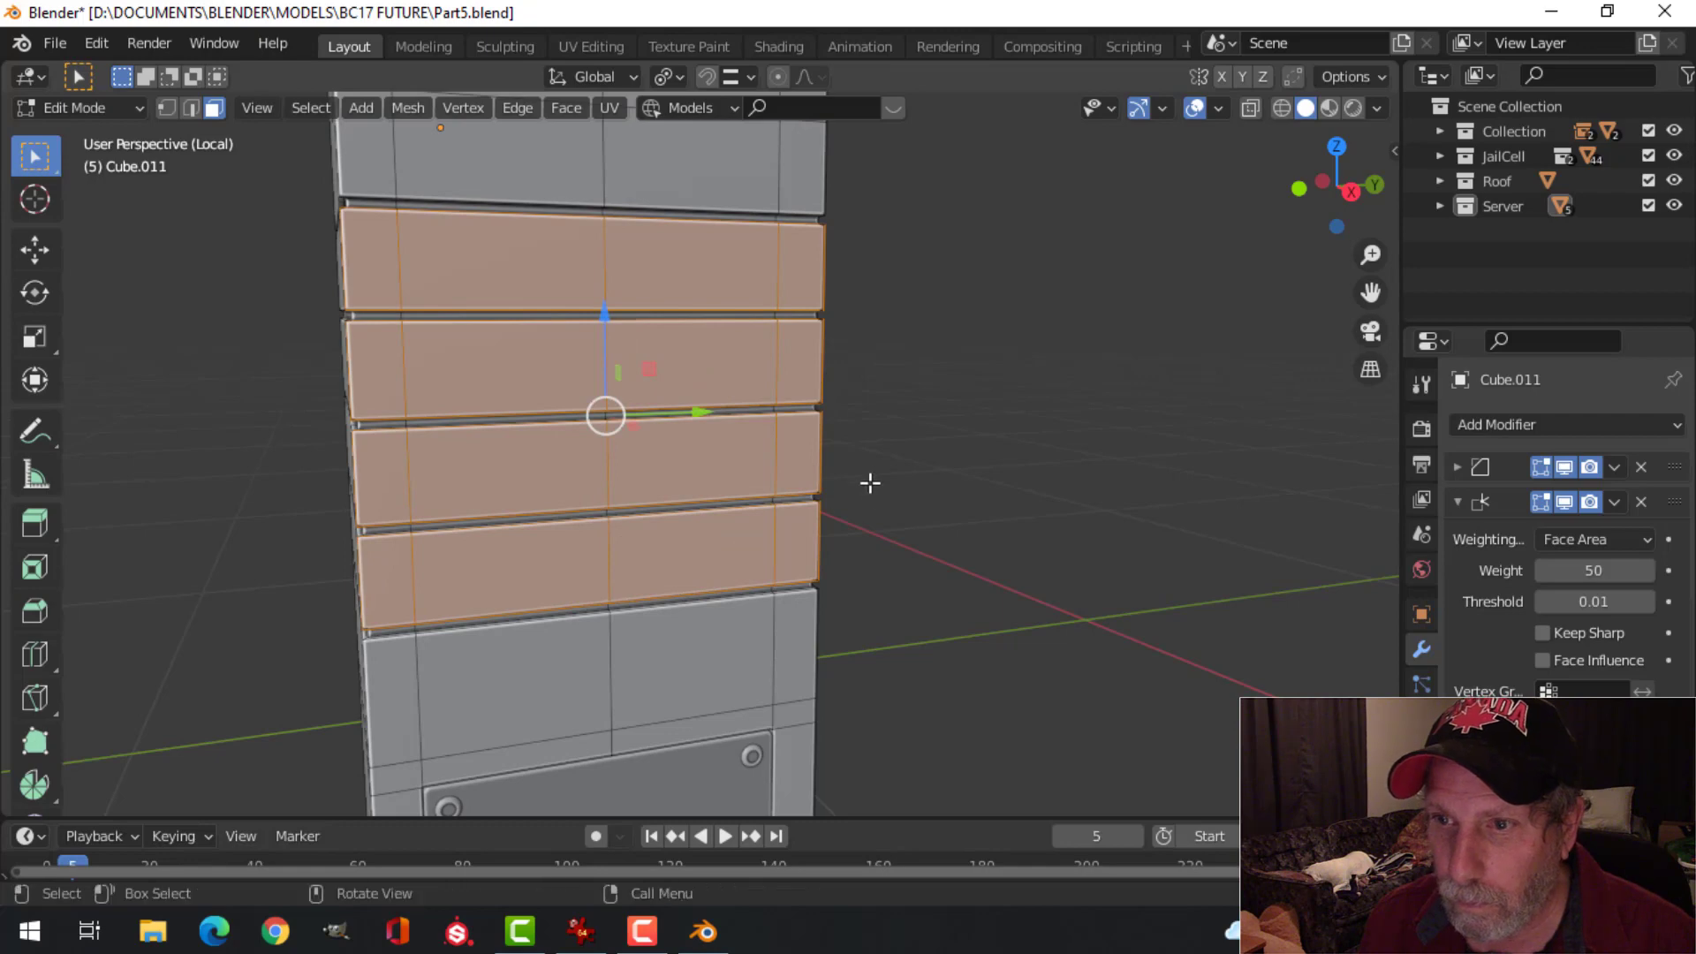
middle_drag(870, 483, 967, 466)
key(i)
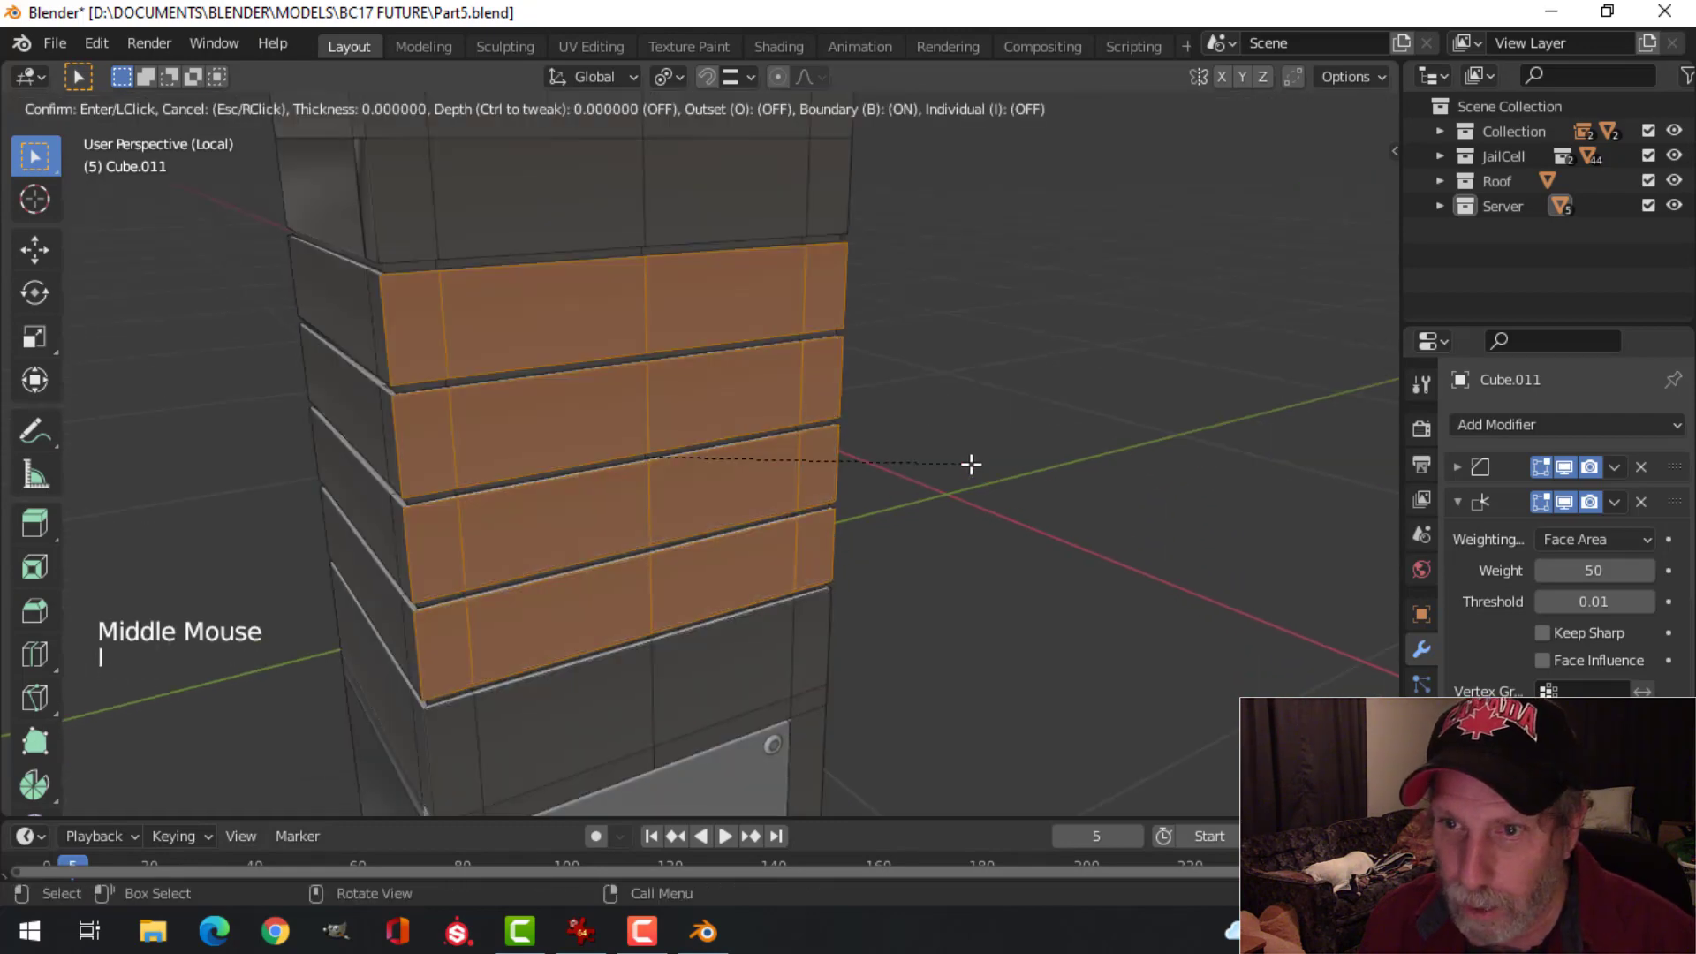
key(shift)
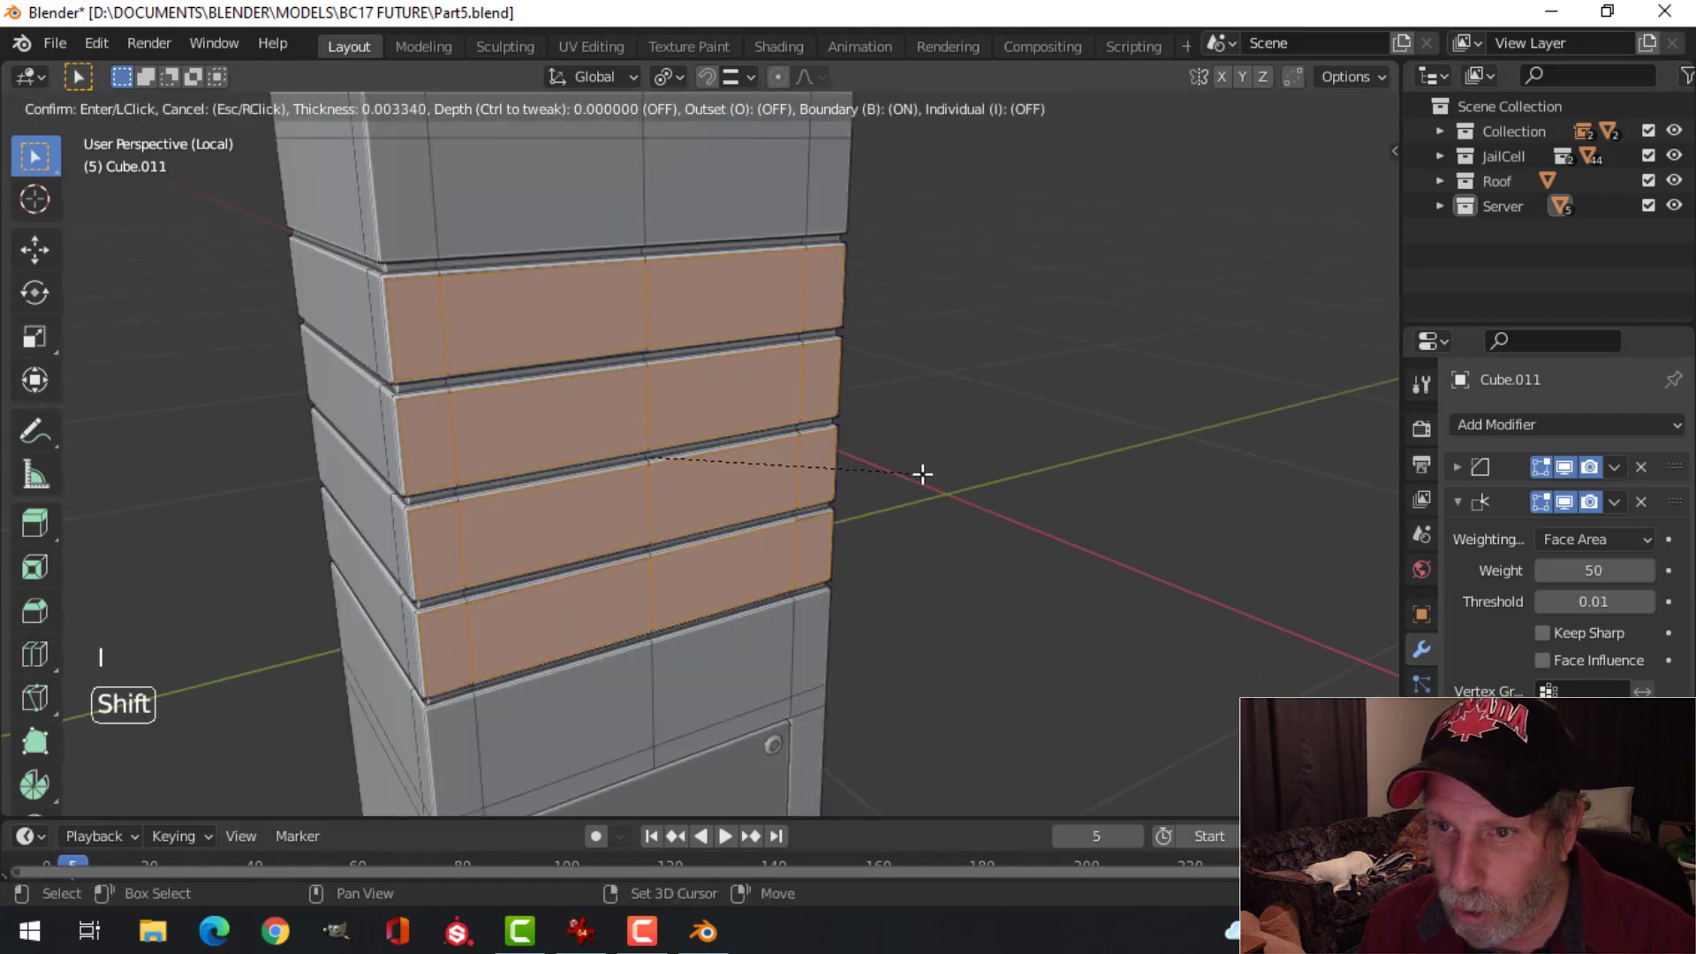
click(859, 477)
Step: Extrude the inset front faces about 0.013 m inward to recess the four bands, and clear the selection
middle_drag(913, 447, 894, 403)
key(e)
click(982, 447)
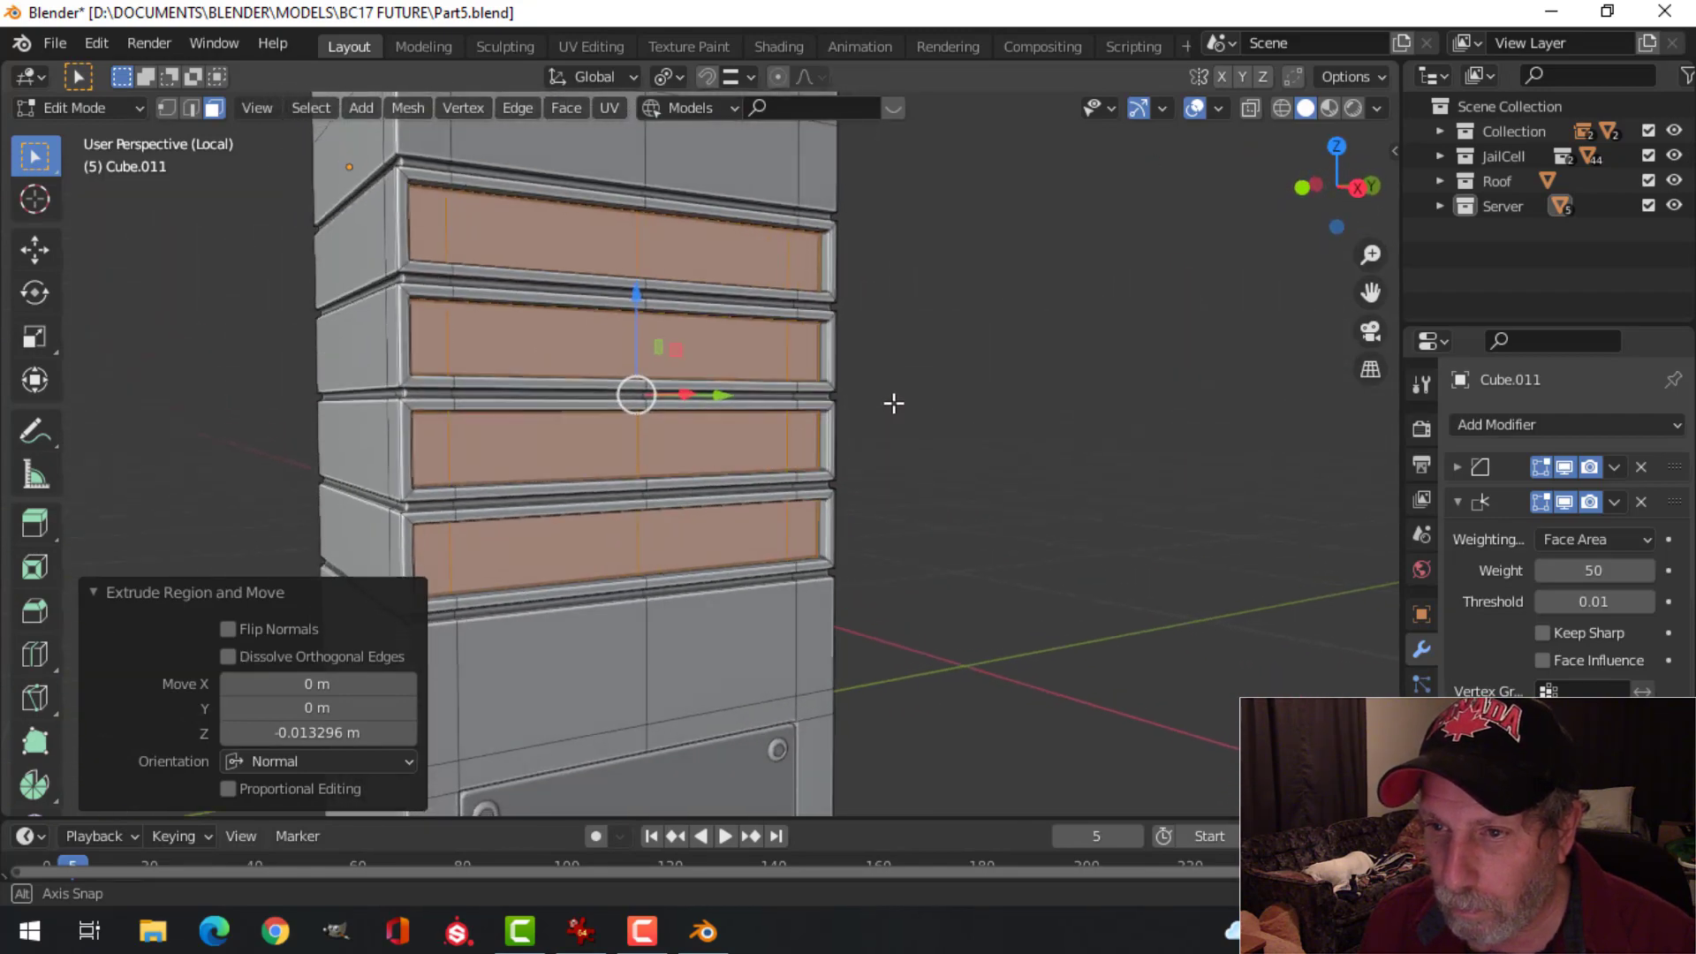
key(a)
mouse_move(674, 371)
shift+middle_down()
mouse_move(739, 371)
mouse_move(675, 394)
shift+middle_up()
key(alt+a)
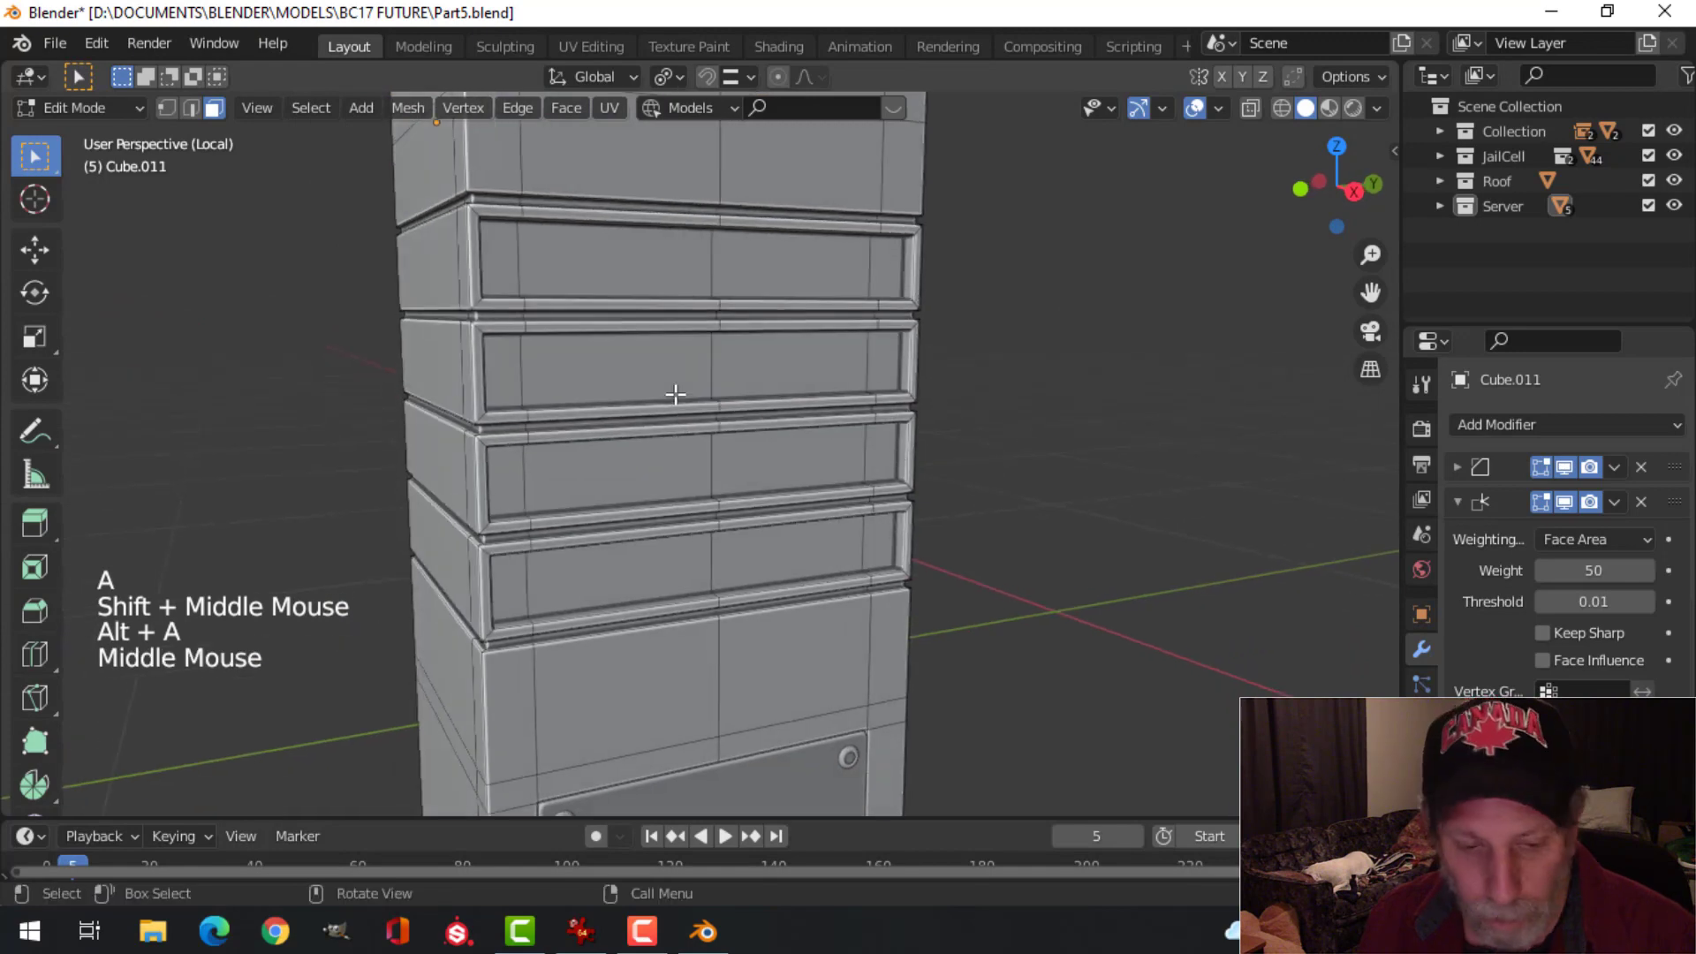
Step: Delete the recessed front faces of the lower three bands to open them up
key(3)
key(c)
mouse_move(503, 363)
mouse_down()
mouse_move(843, 364)
mouse_move(786, 395)
mouse_up()
mouse_move(525, 479)
mouse_down()
mouse_move(848, 462)
mouse_move(814, 464)
mouse_up()
drag(528, 582, 855, 553)
right_click(954, 484)
key(x)
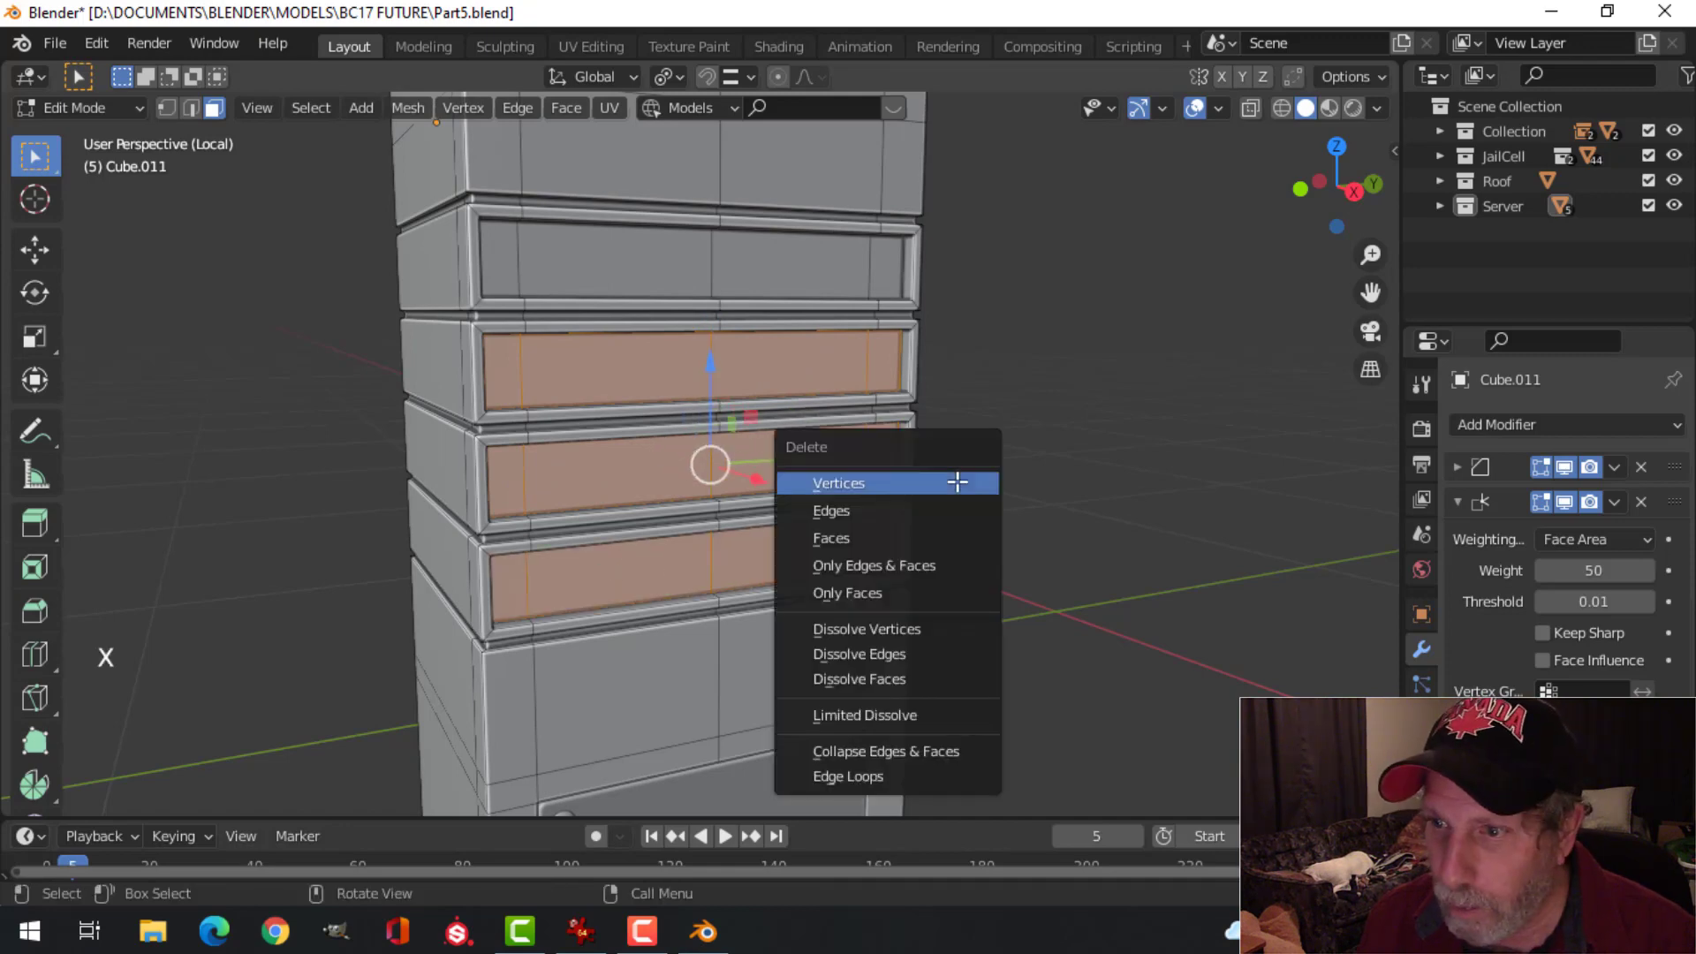
click(924, 534)
Step: Select the recessed front faces of the top band and separate them from the cabinet into their own object
middle_drag(981, 401, 898, 416)
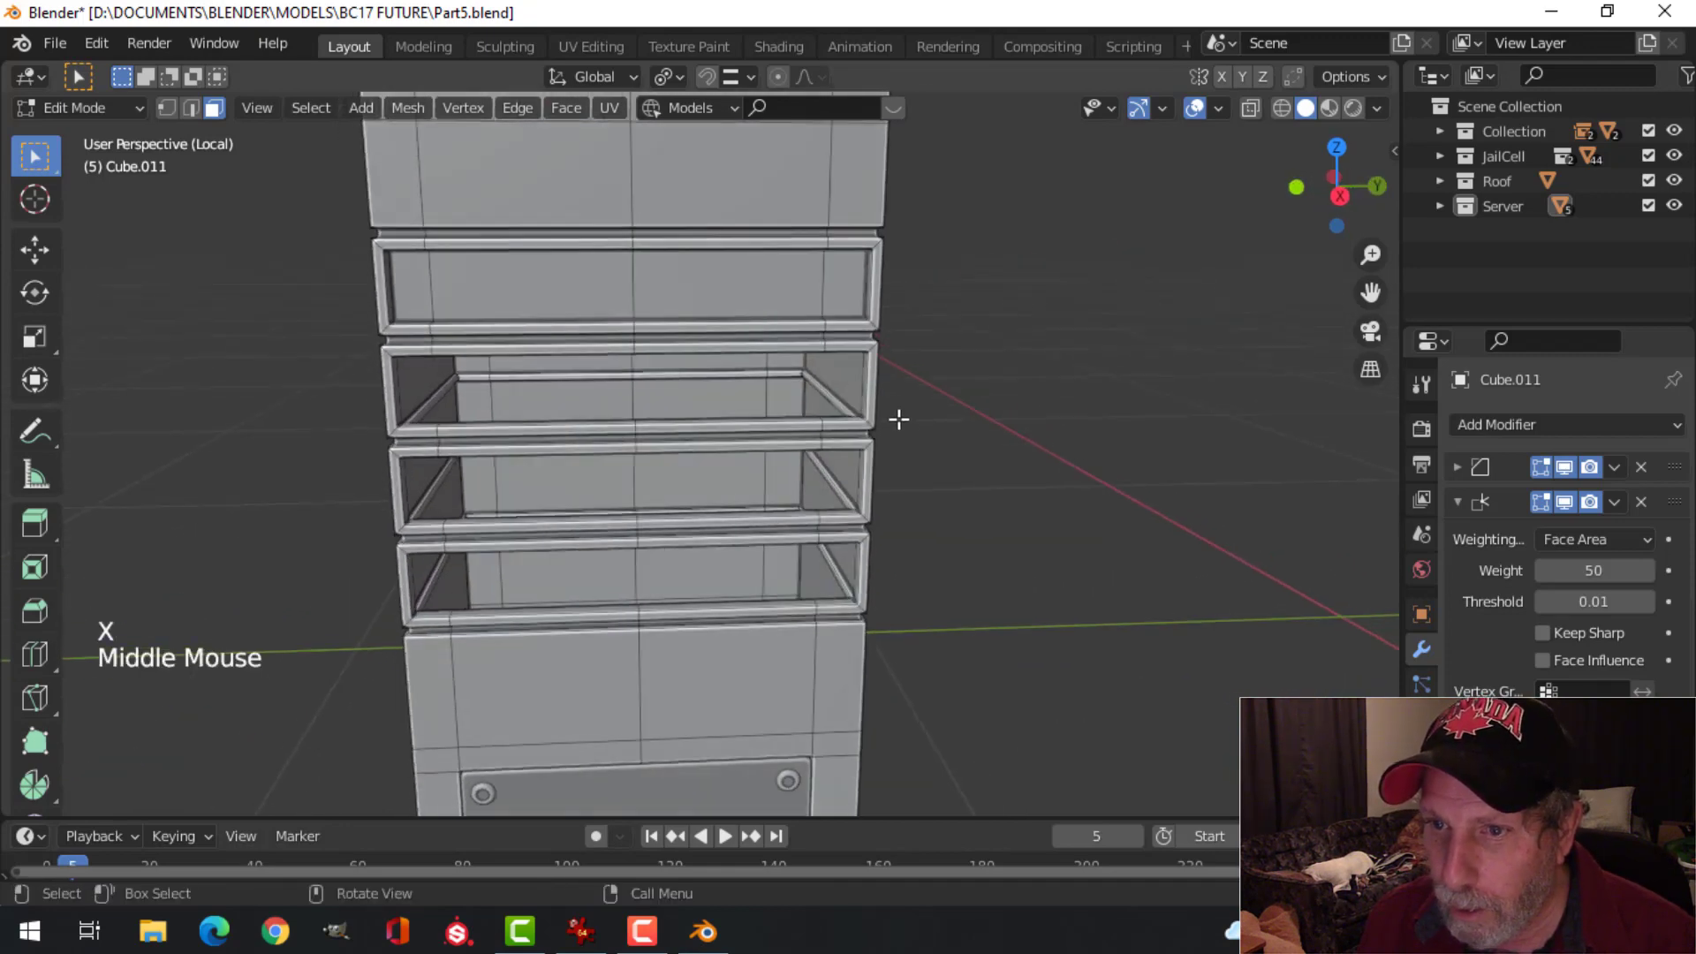
shift+middle_drag(528, 353, 635, 403)
scroll(621, 400, up, 2)
key(3)
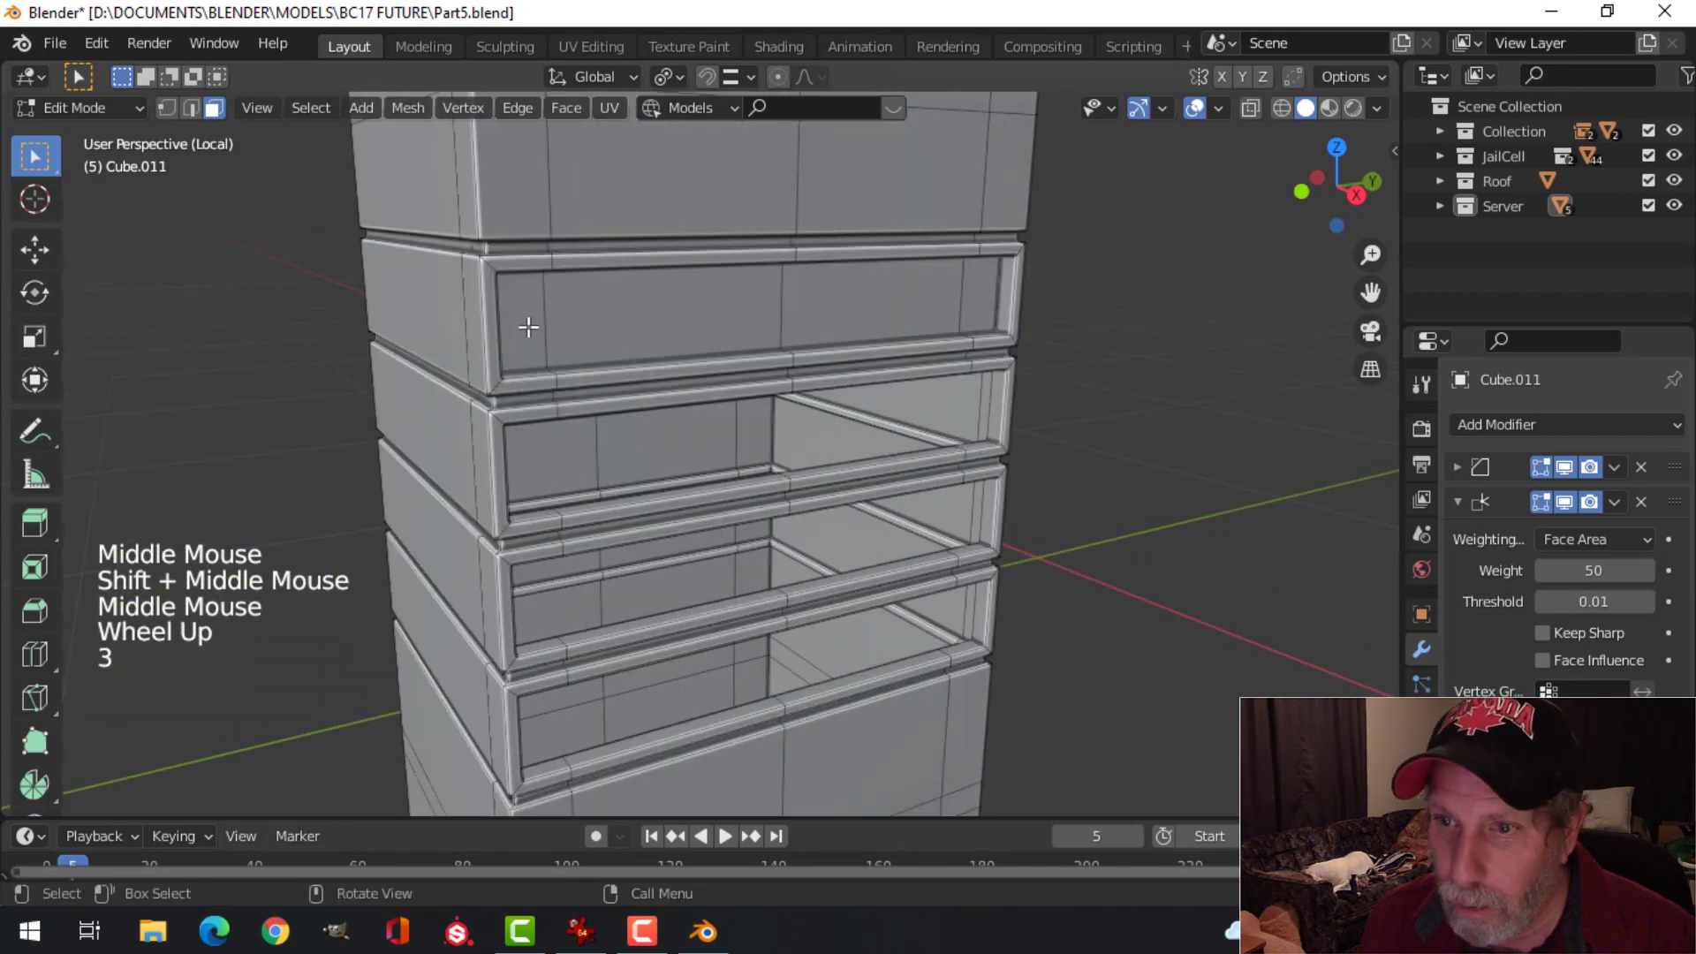
key(c)
drag(534, 318, 930, 309)
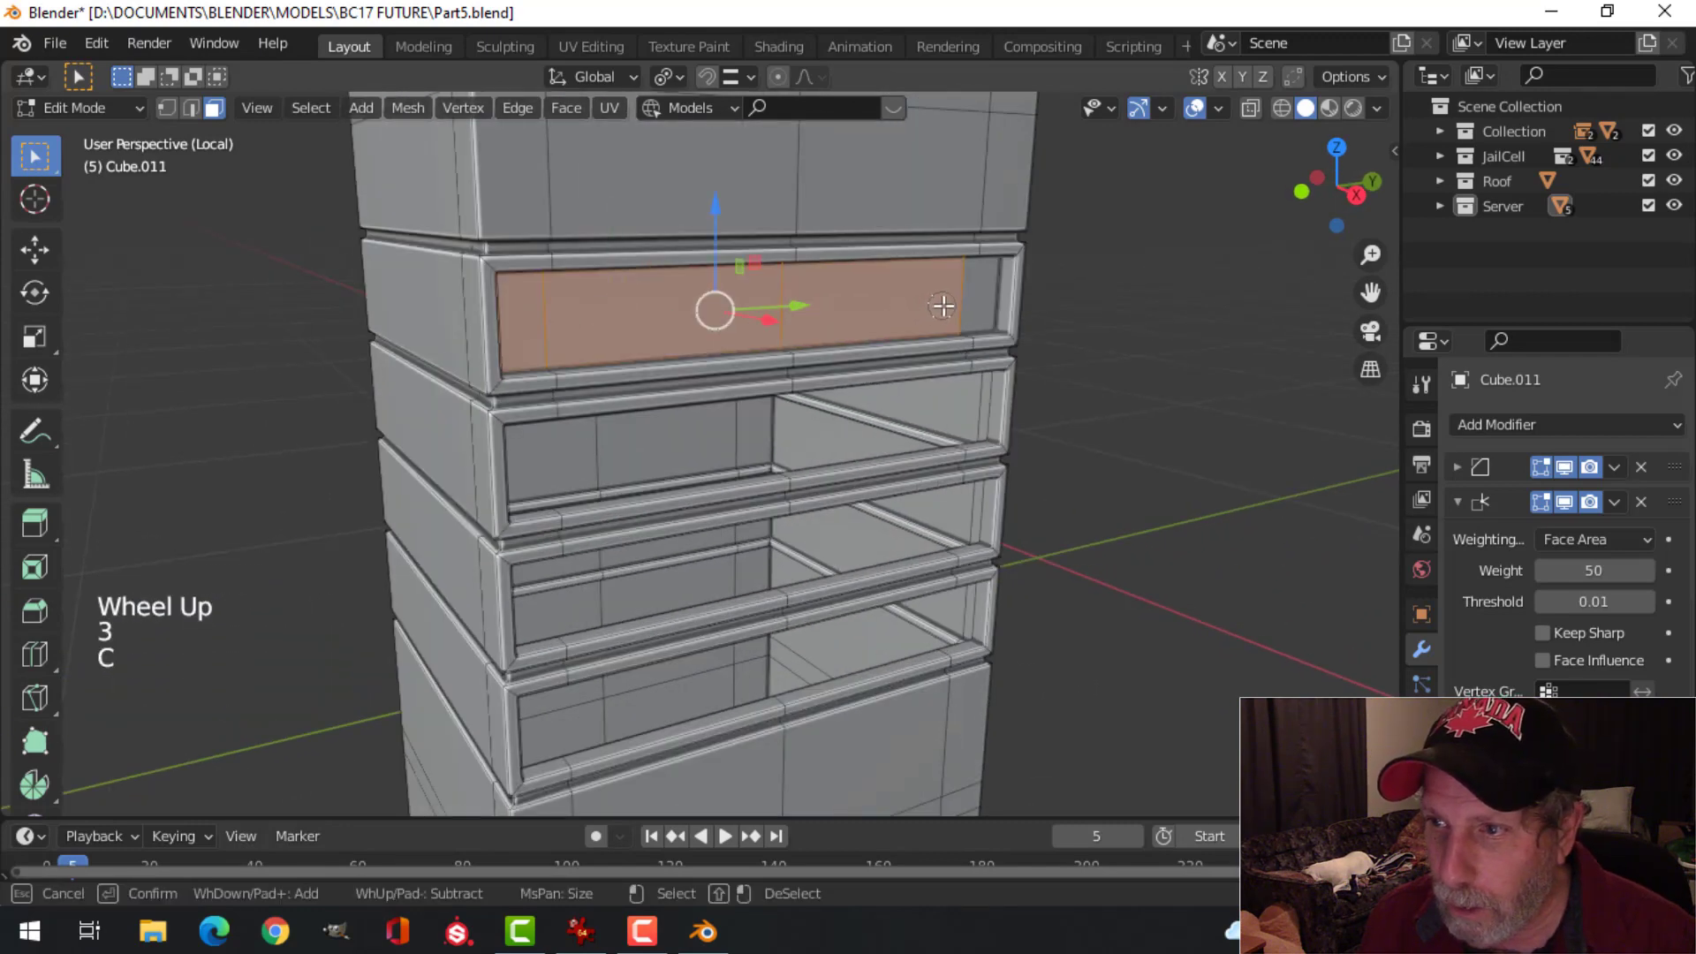
right_click(945, 300)
scroll(784, 360, down, 2)
shift+middle_drag(784, 359, 829, 393)
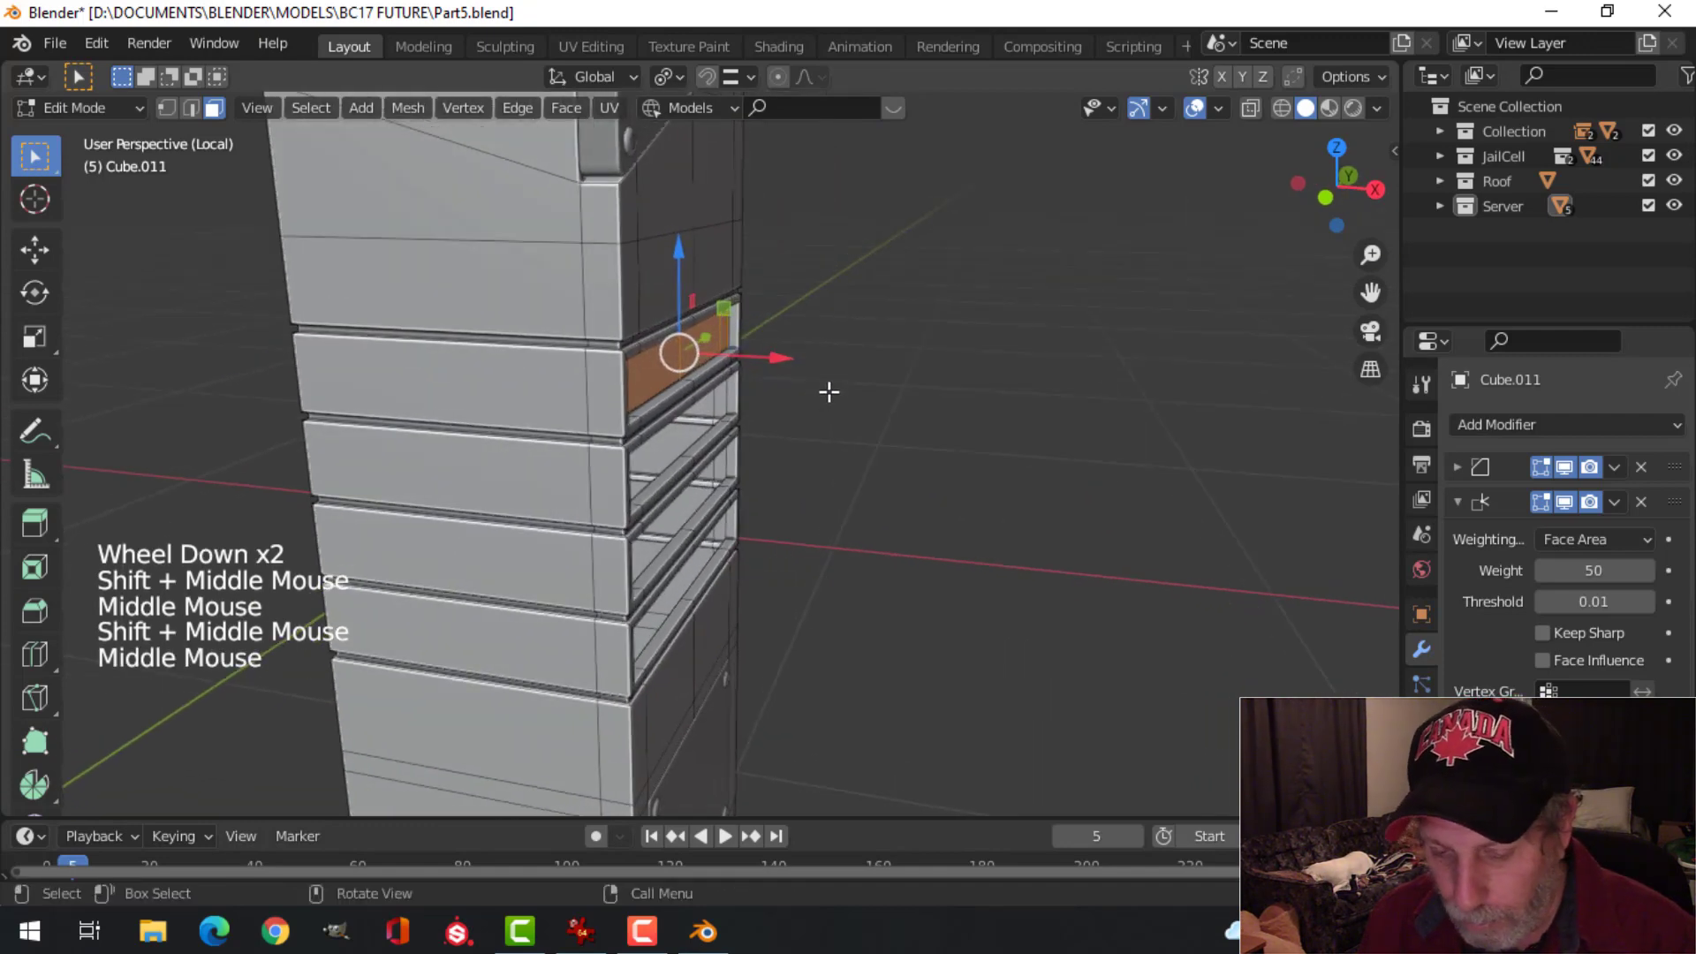
key(p)
click(826, 390)
key(Tab)
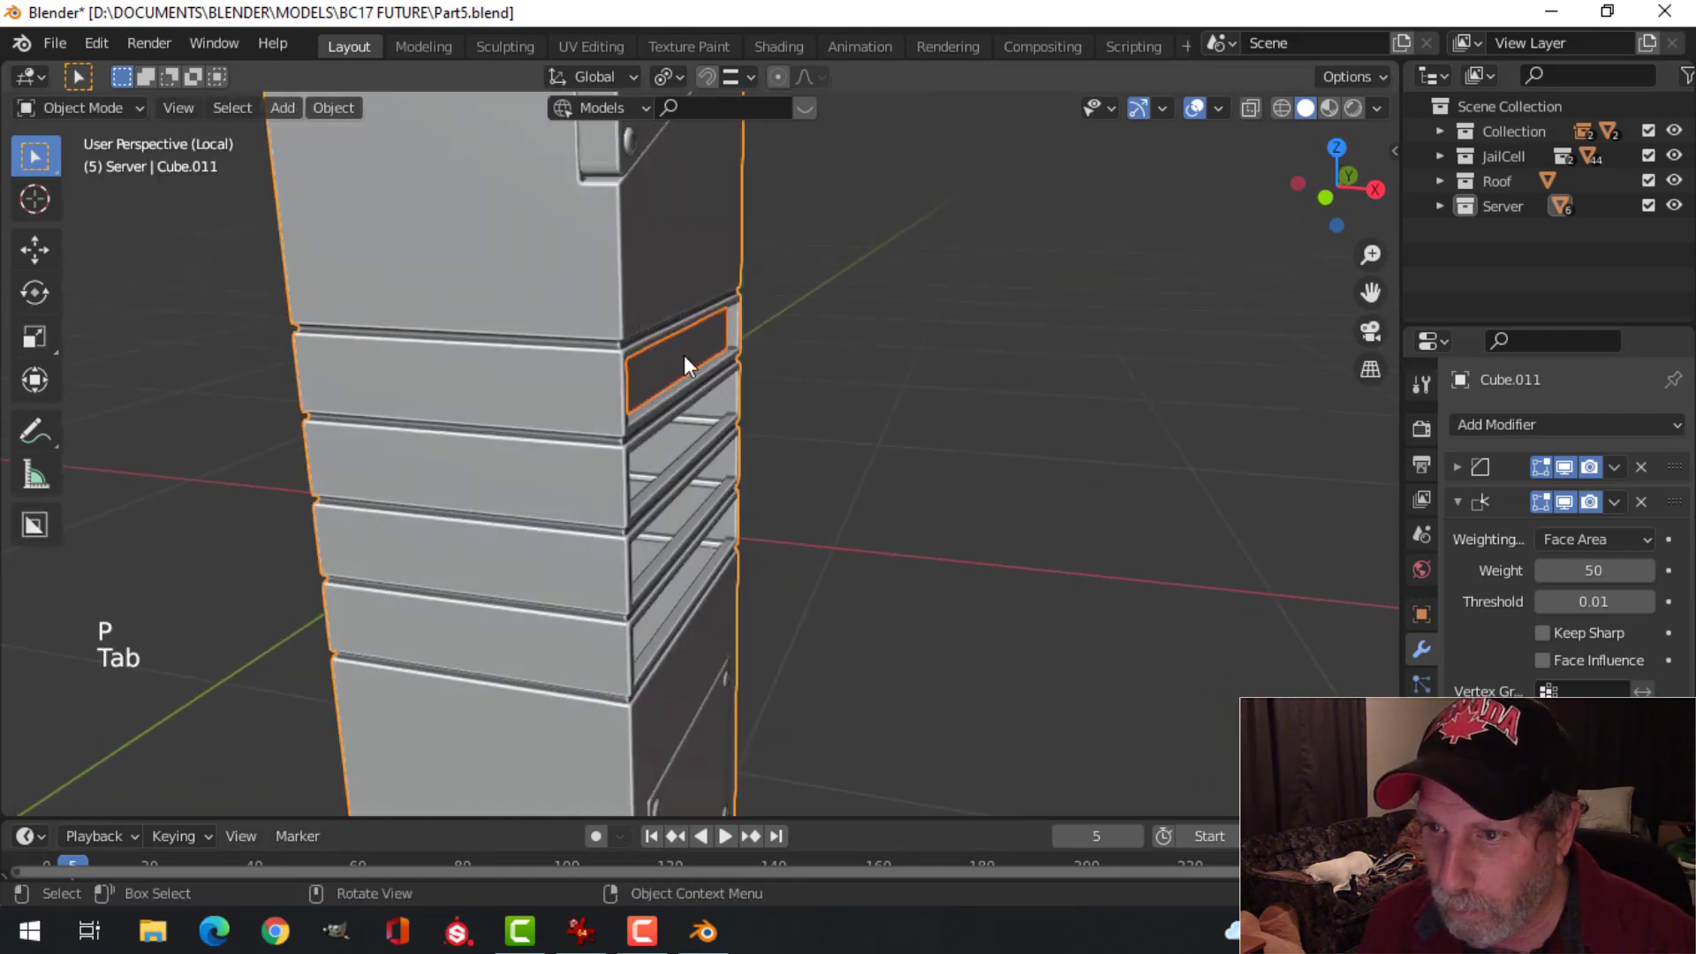
Step: Move the whole separated panel mesh outward along X so it sits in front of the cabinet
click(727, 359)
key(Tab)
key(a)
drag(753, 360, 947, 389)
Step: Dissolve the three inner vertical edges of the separated panel
middle_drag(946, 390, 814, 405)
scroll(654, 409, up, 2)
key(2)
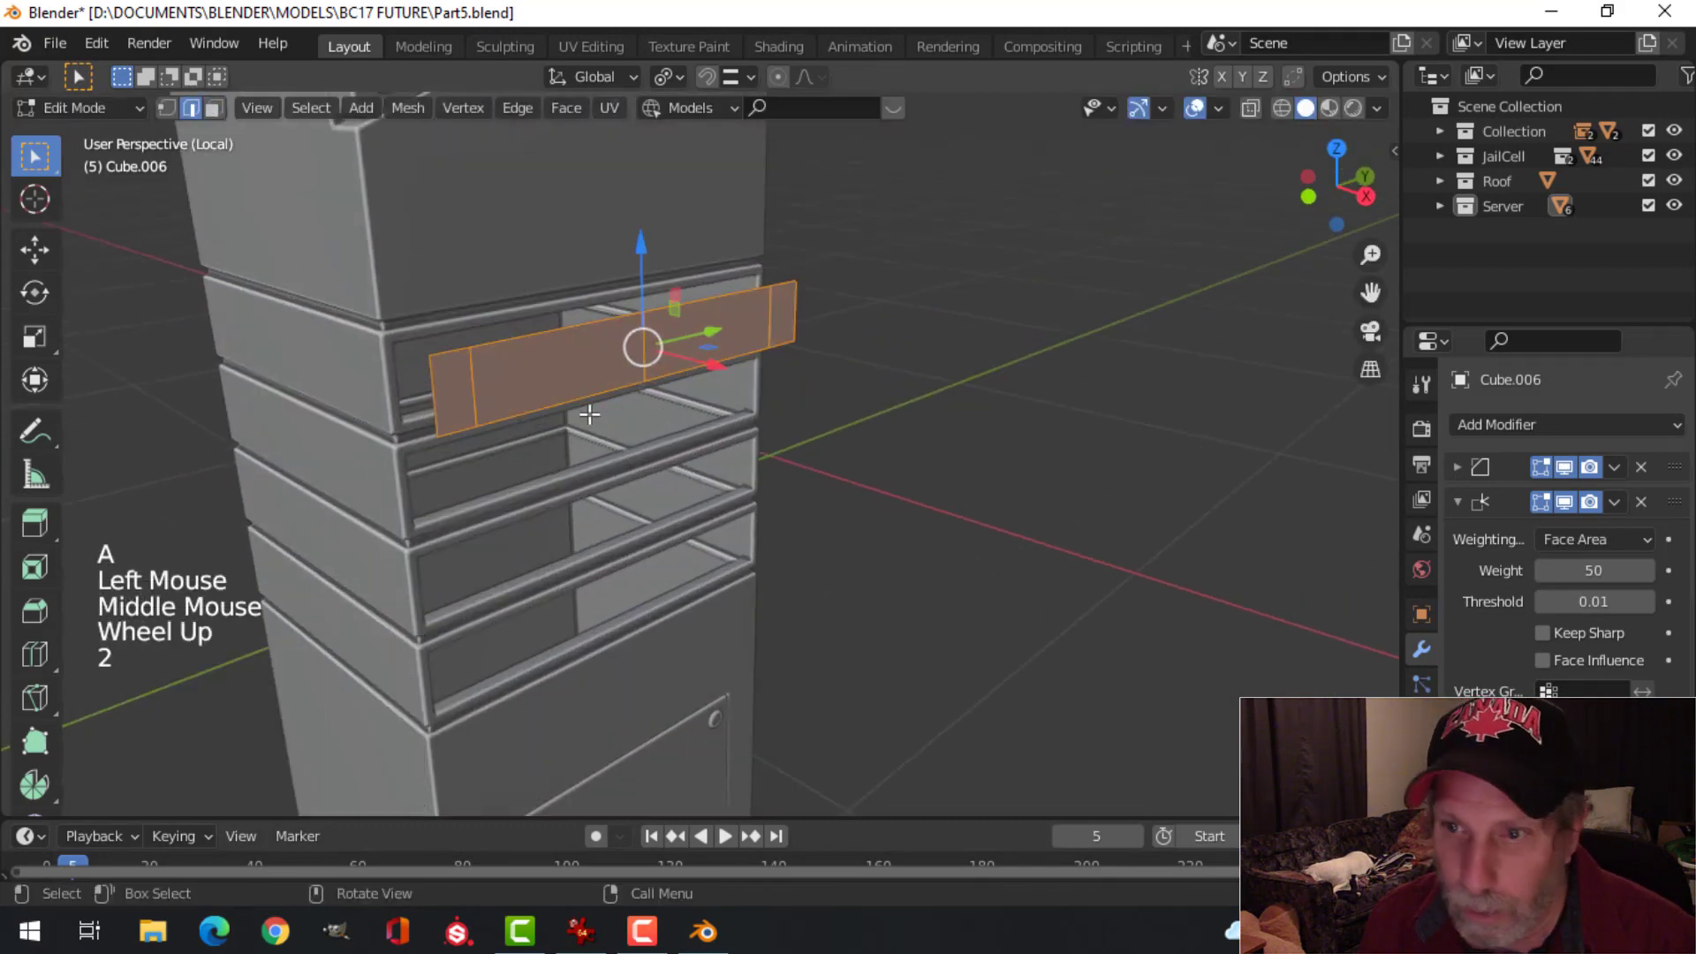
click(484, 398)
shift+click(642, 334)
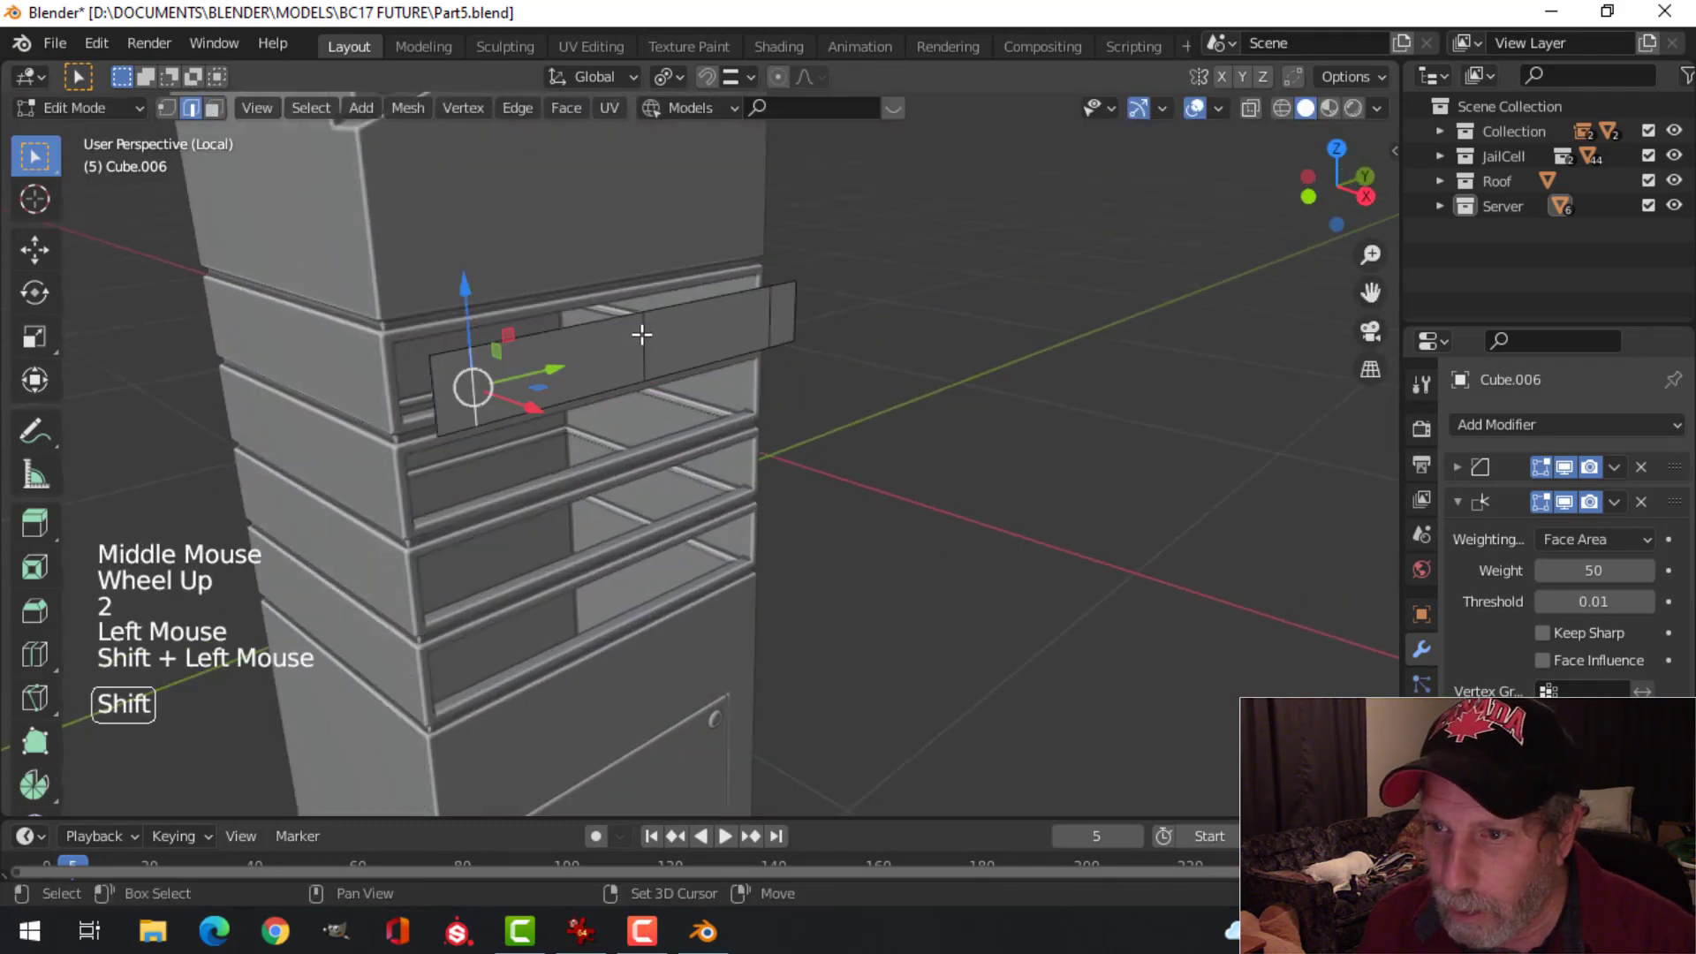
shift+click(760, 316)
key(x)
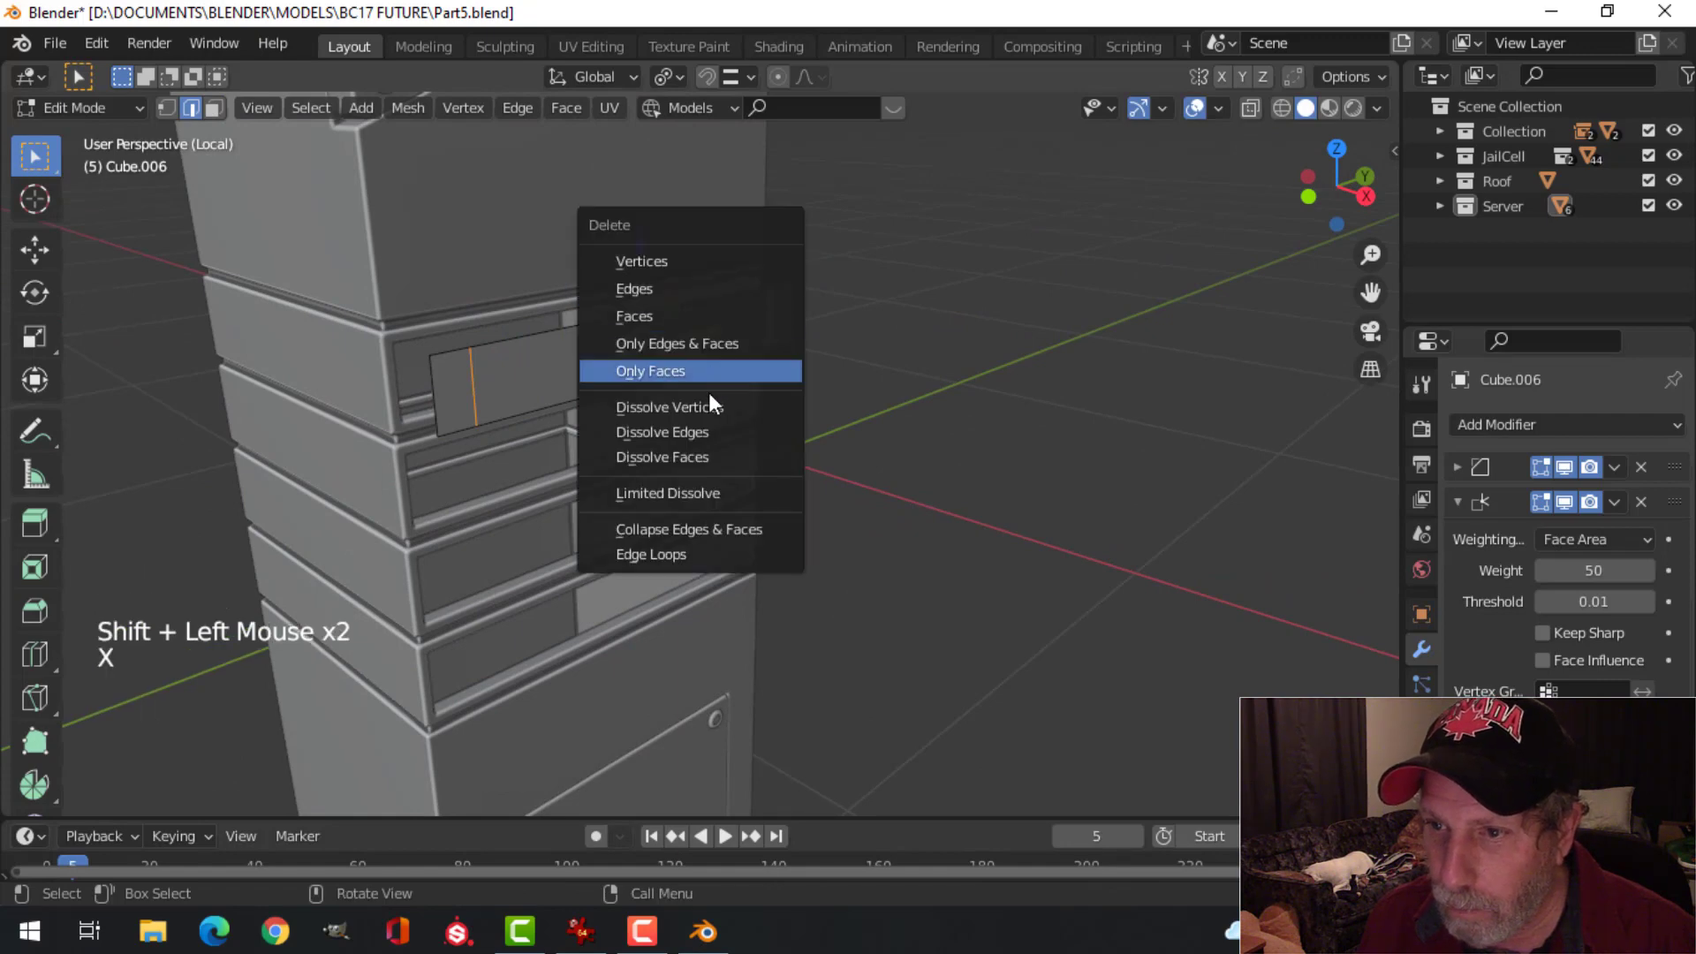
click(703, 432)
Step: Add one vertical loop cut to the panel, slid about 0.63 towards its Y-side end, and clear the selection
middle_drag(848, 375, 728, 362)
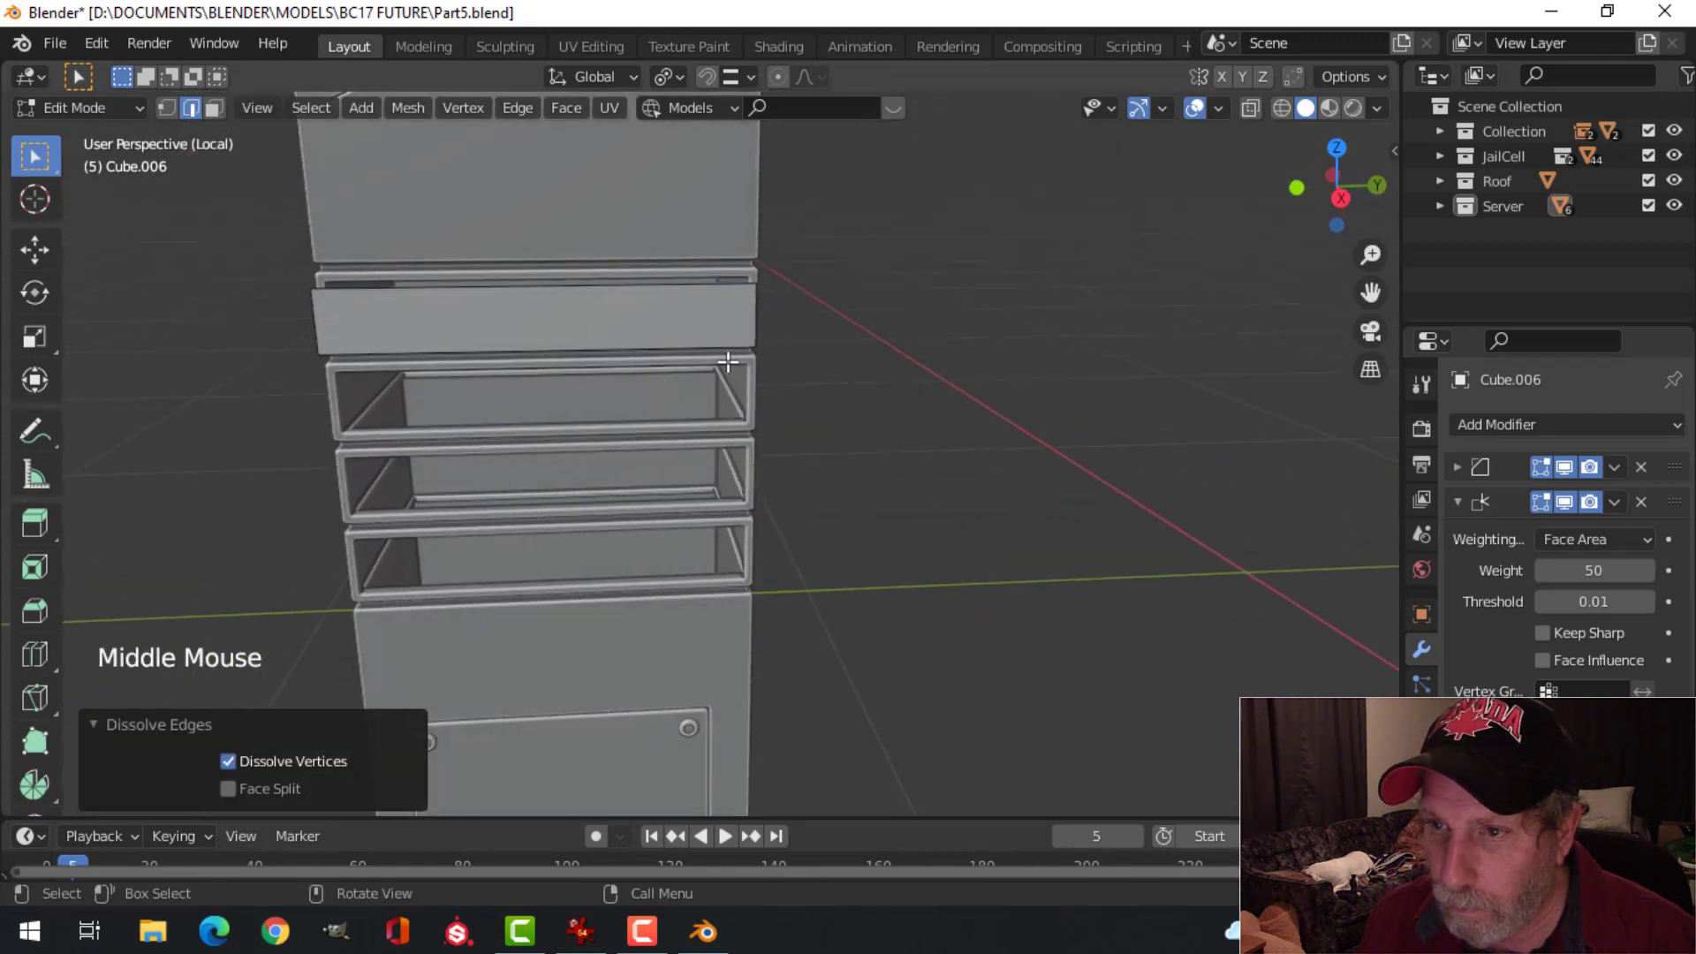
key(ctrl+r)
click(655, 302)
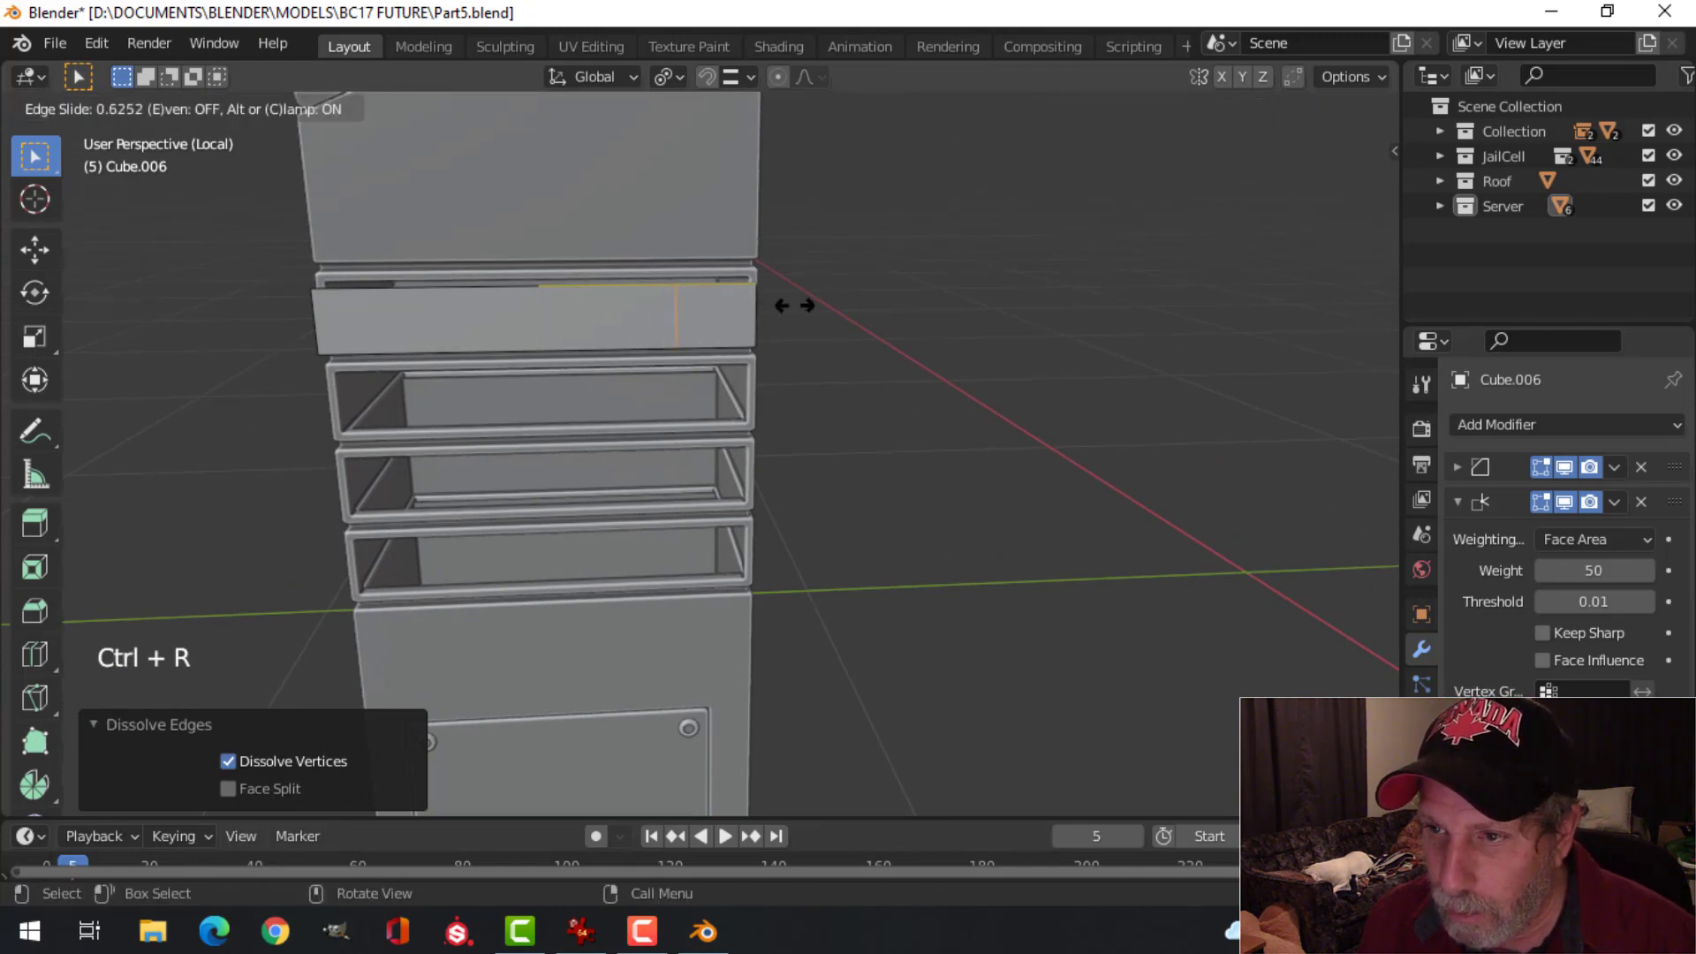
click(794, 305)
key(a)
middle_drag(792, 322, 814, 355)
key(alt+a)
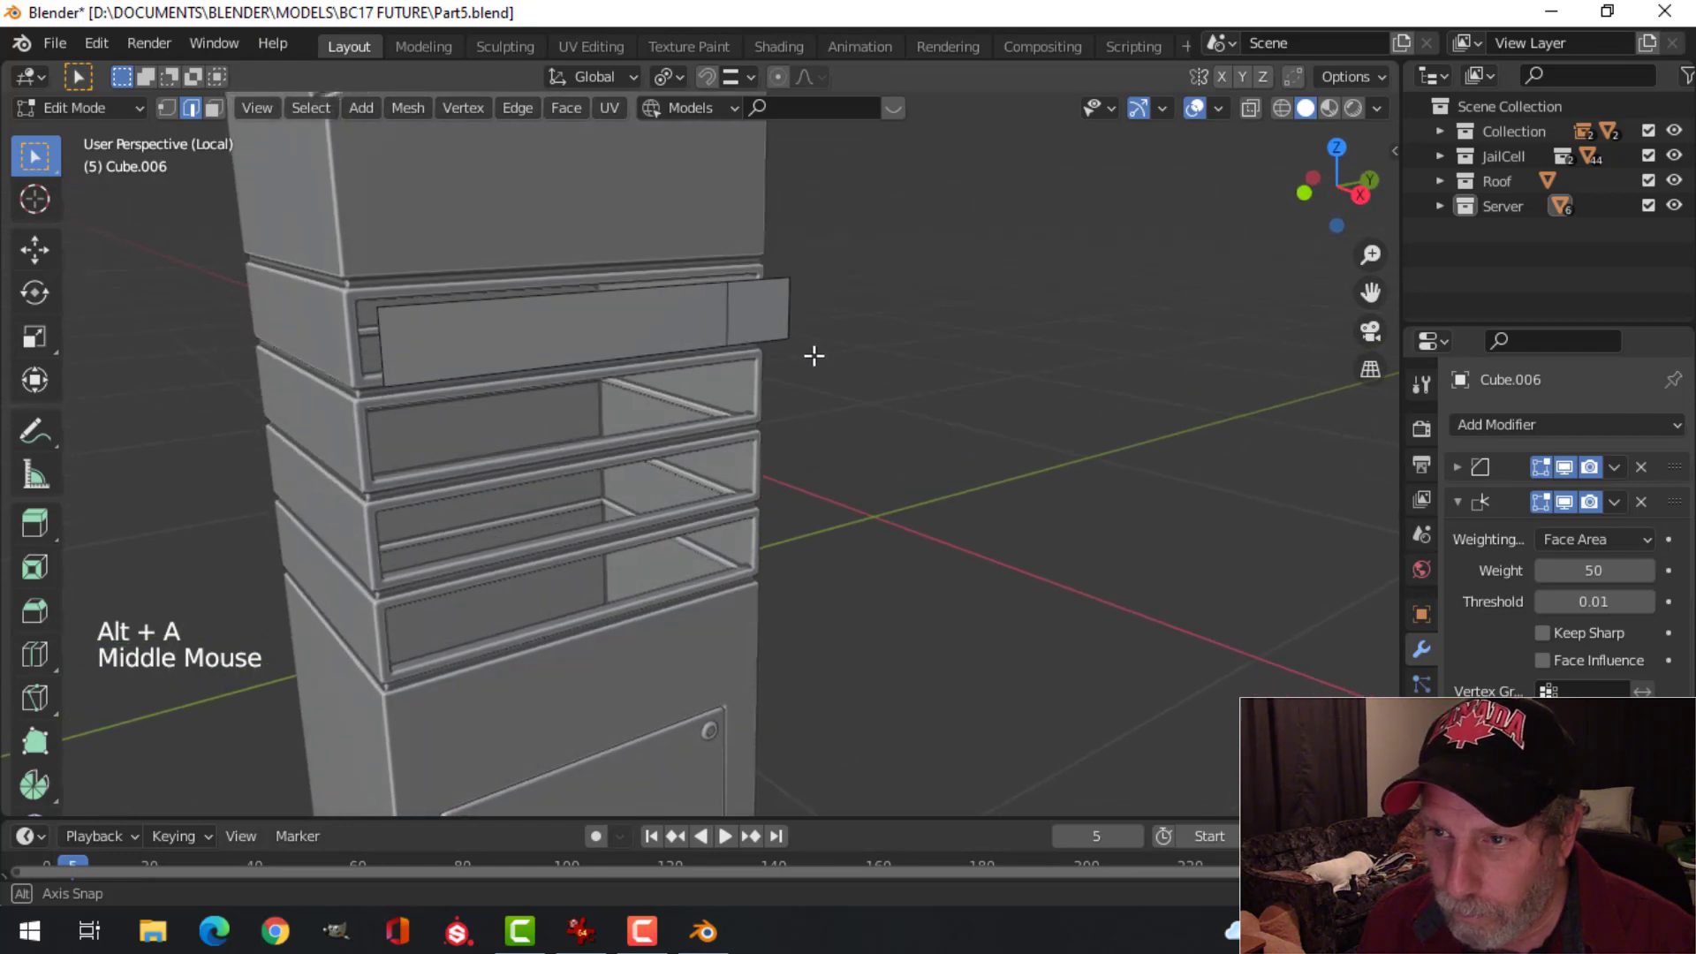
scroll(804, 352, up, 1)
key(3)
key(c)
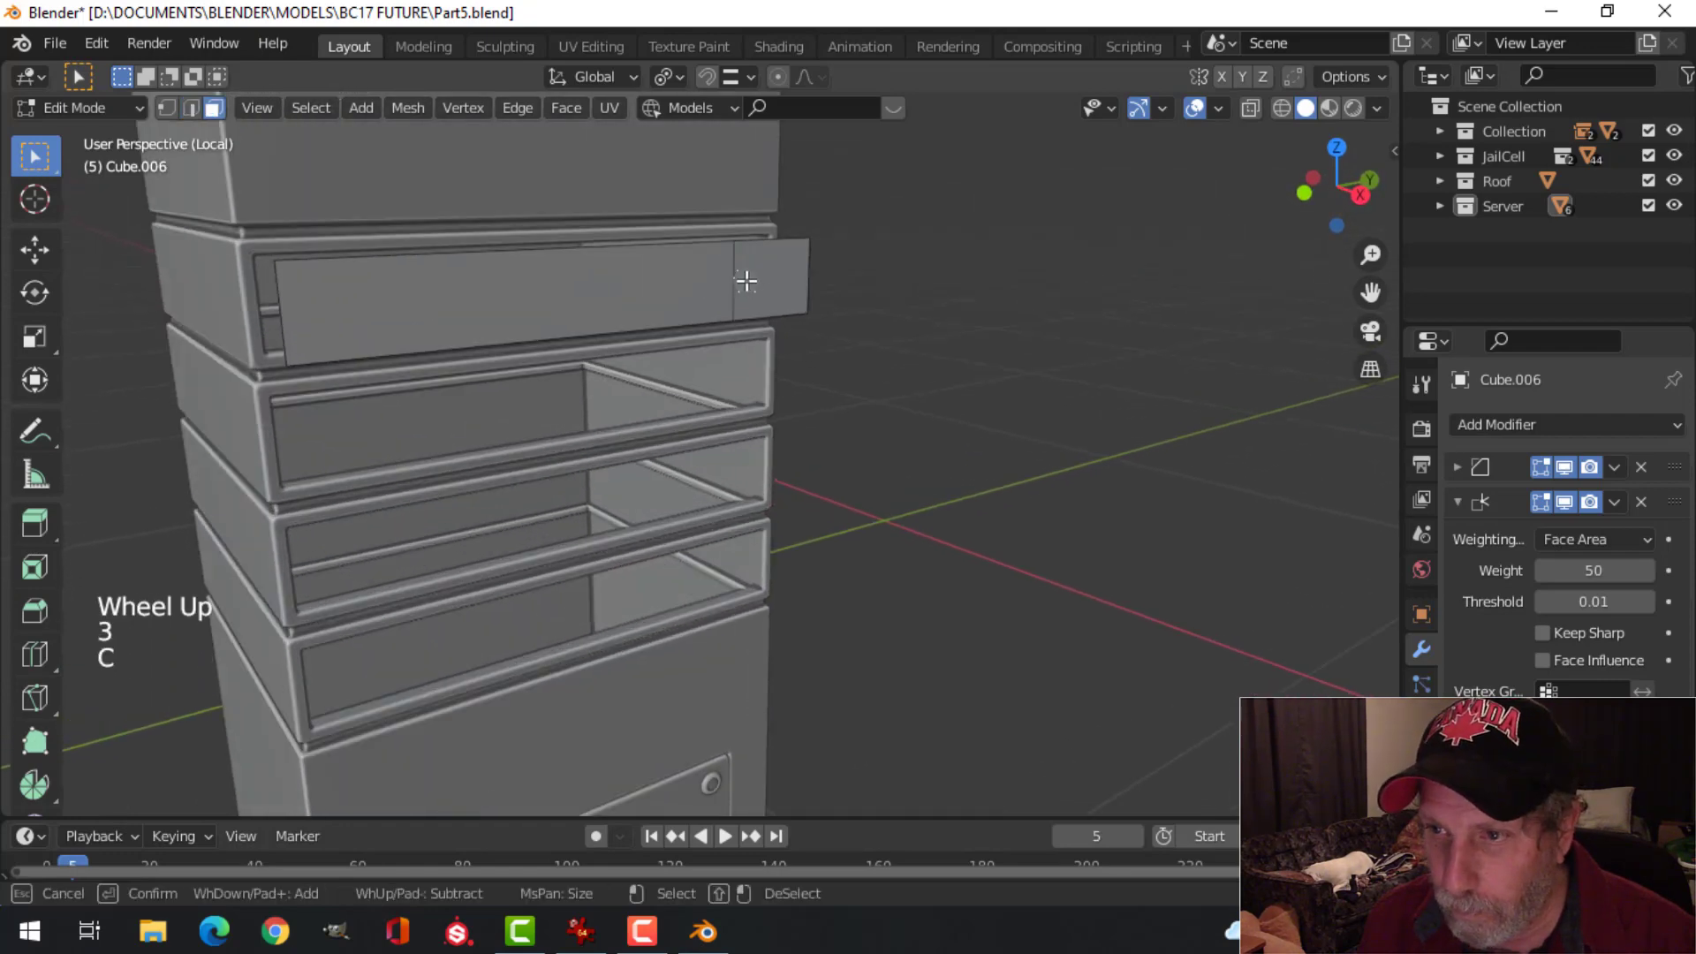
click(724, 285)
right_click(806, 301)
middle_drag(814, 303, 890, 359)
key(alt+a)
Step: Extrude all of the panel's faces about 0.013 m backwards for thickness and delete the extruded back faces
key(a)
key(e)
click(873, 357)
key(x)
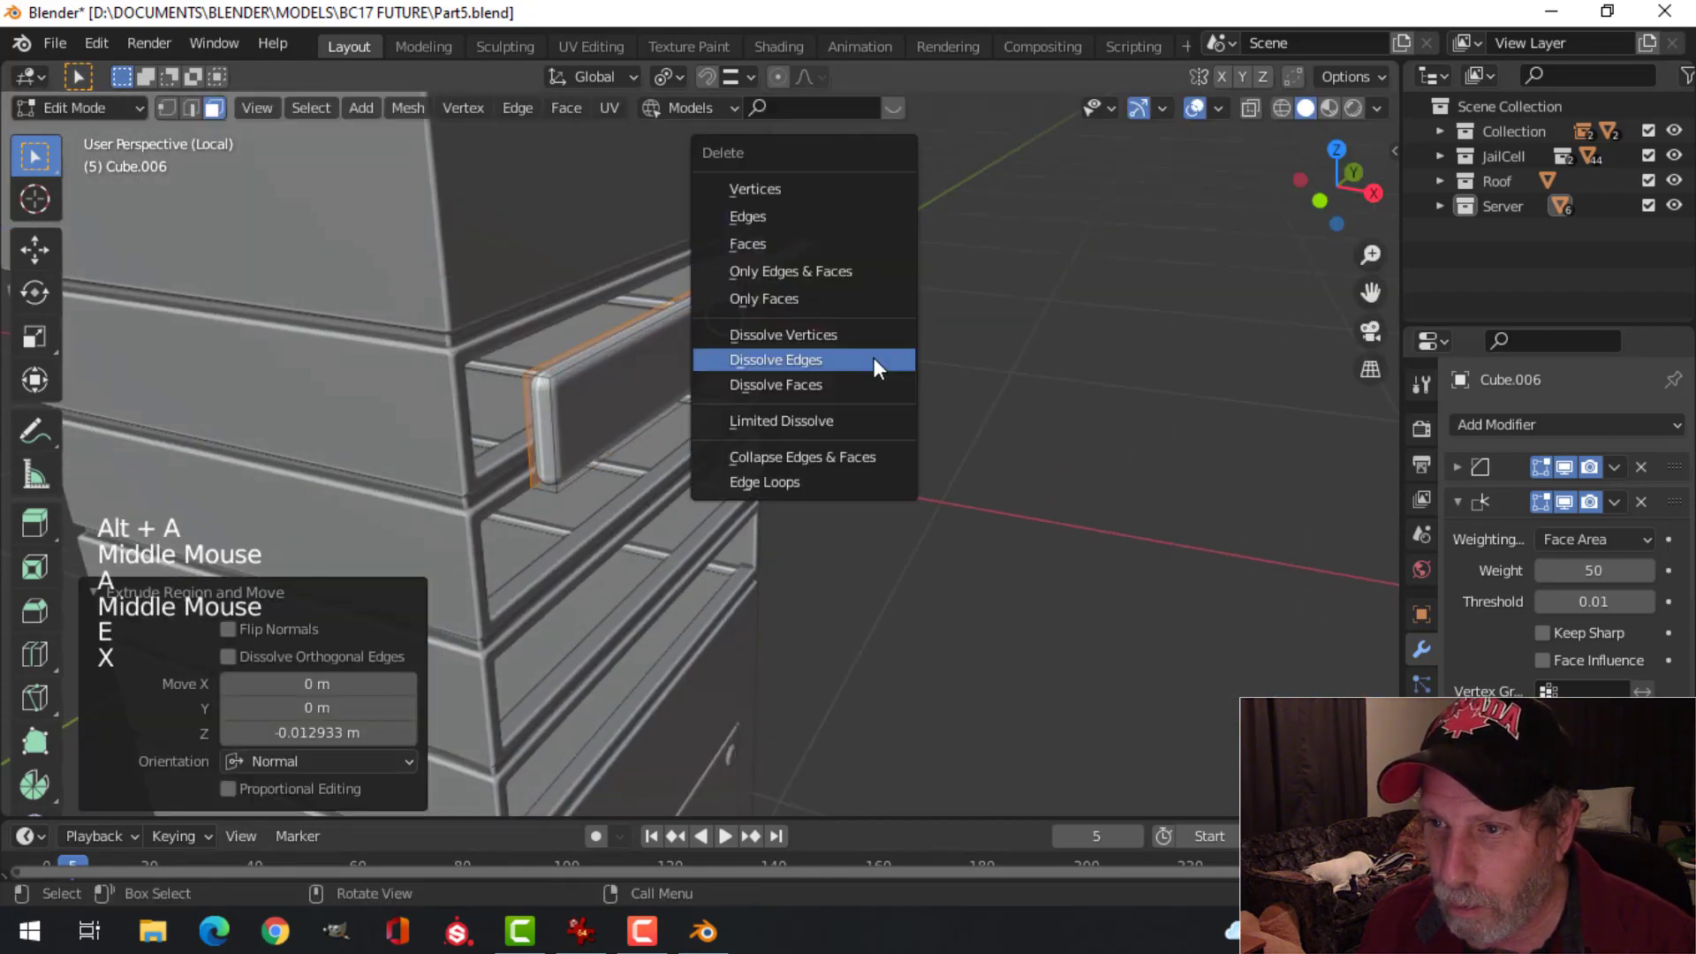
click(777, 245)
Step: Inset the panel's larger front face by about 0.006 m
middle_drag(795, 292, 628, 295)
click(628, 295)
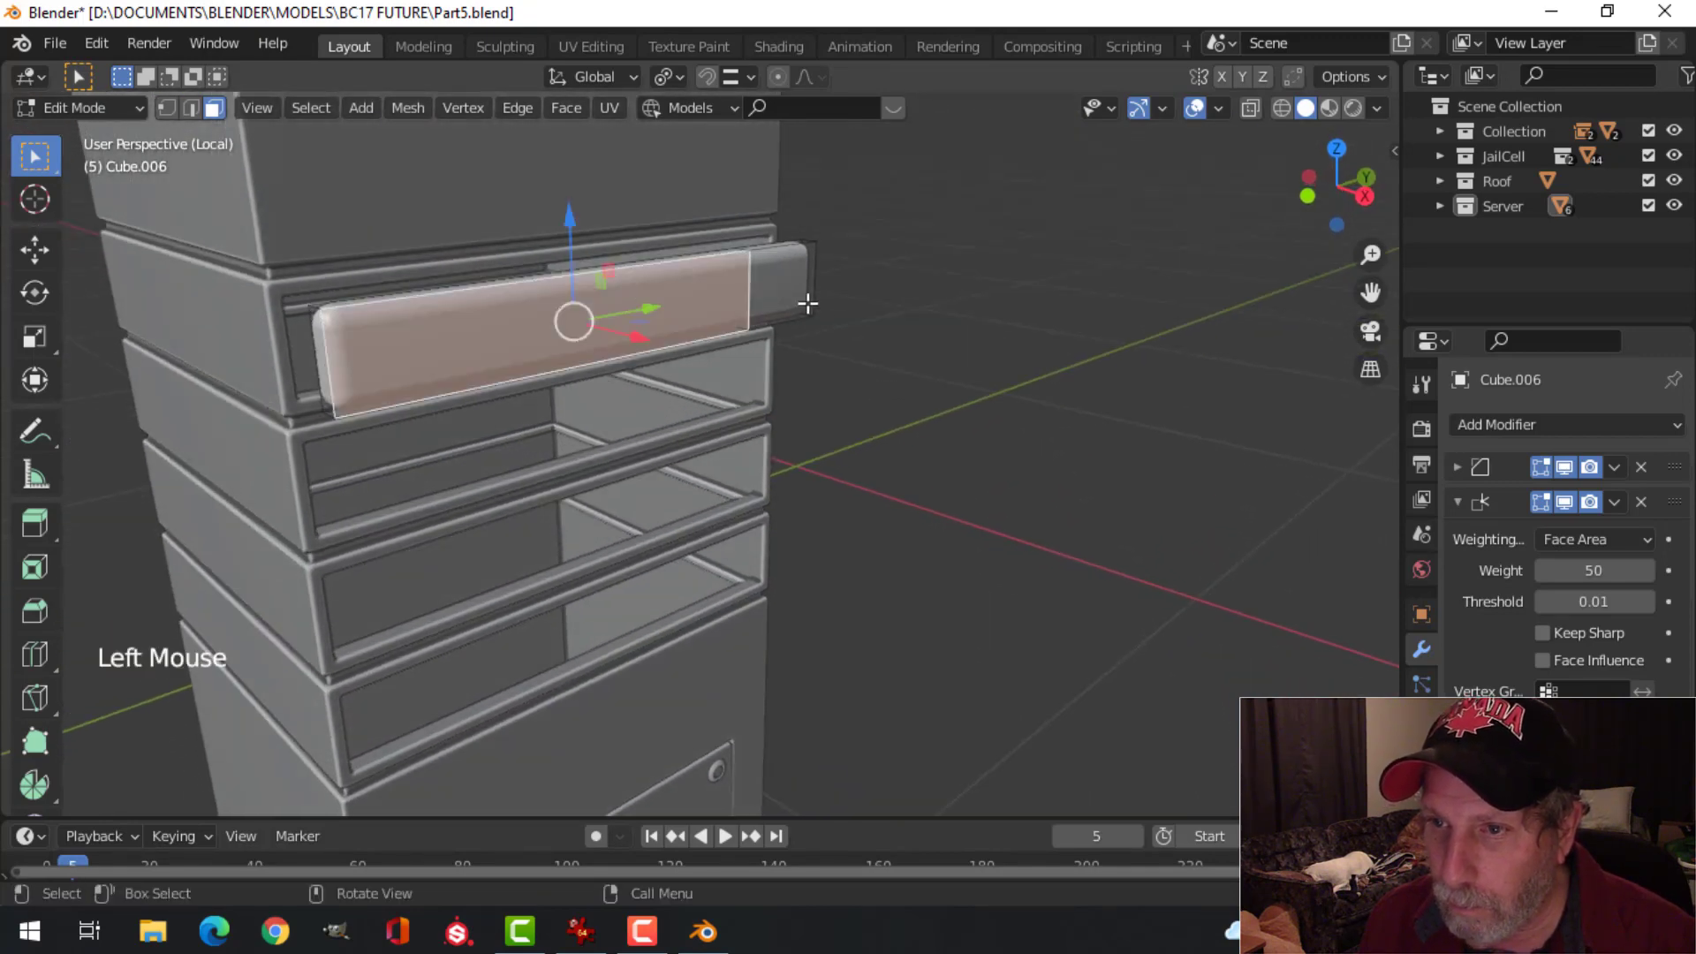
mouse_move(803, 303)
middle_down()
mouse_move(753, 333)
mouse_move(828, 315)
middle_up()
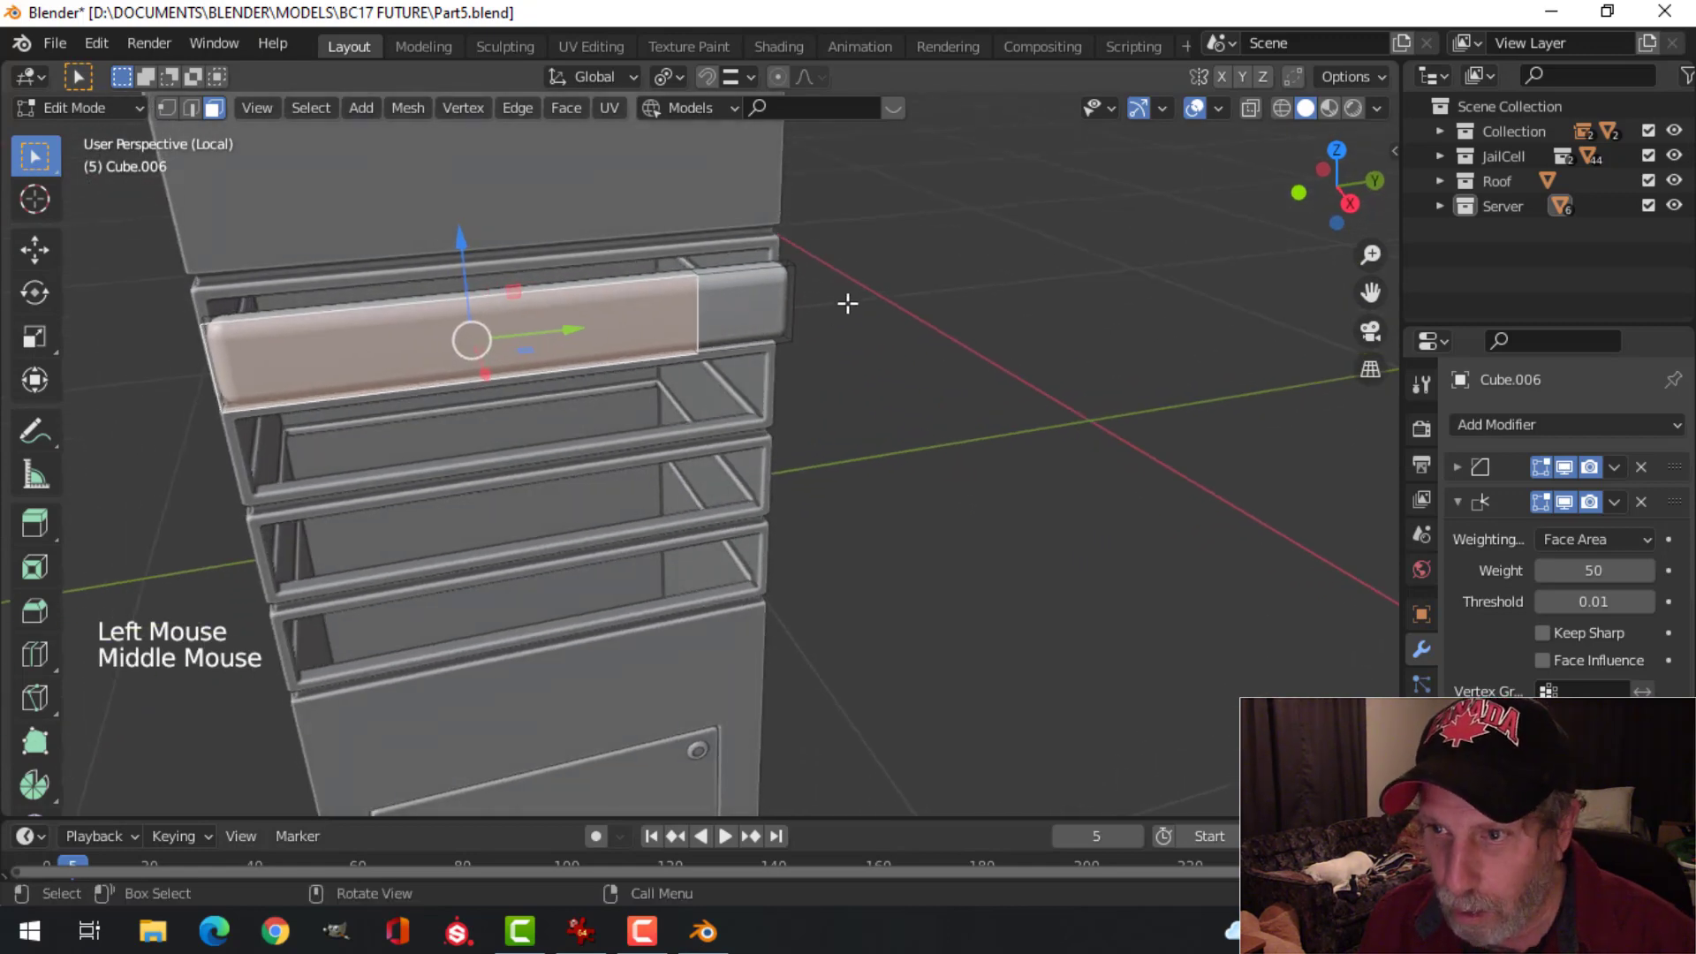
key(i)
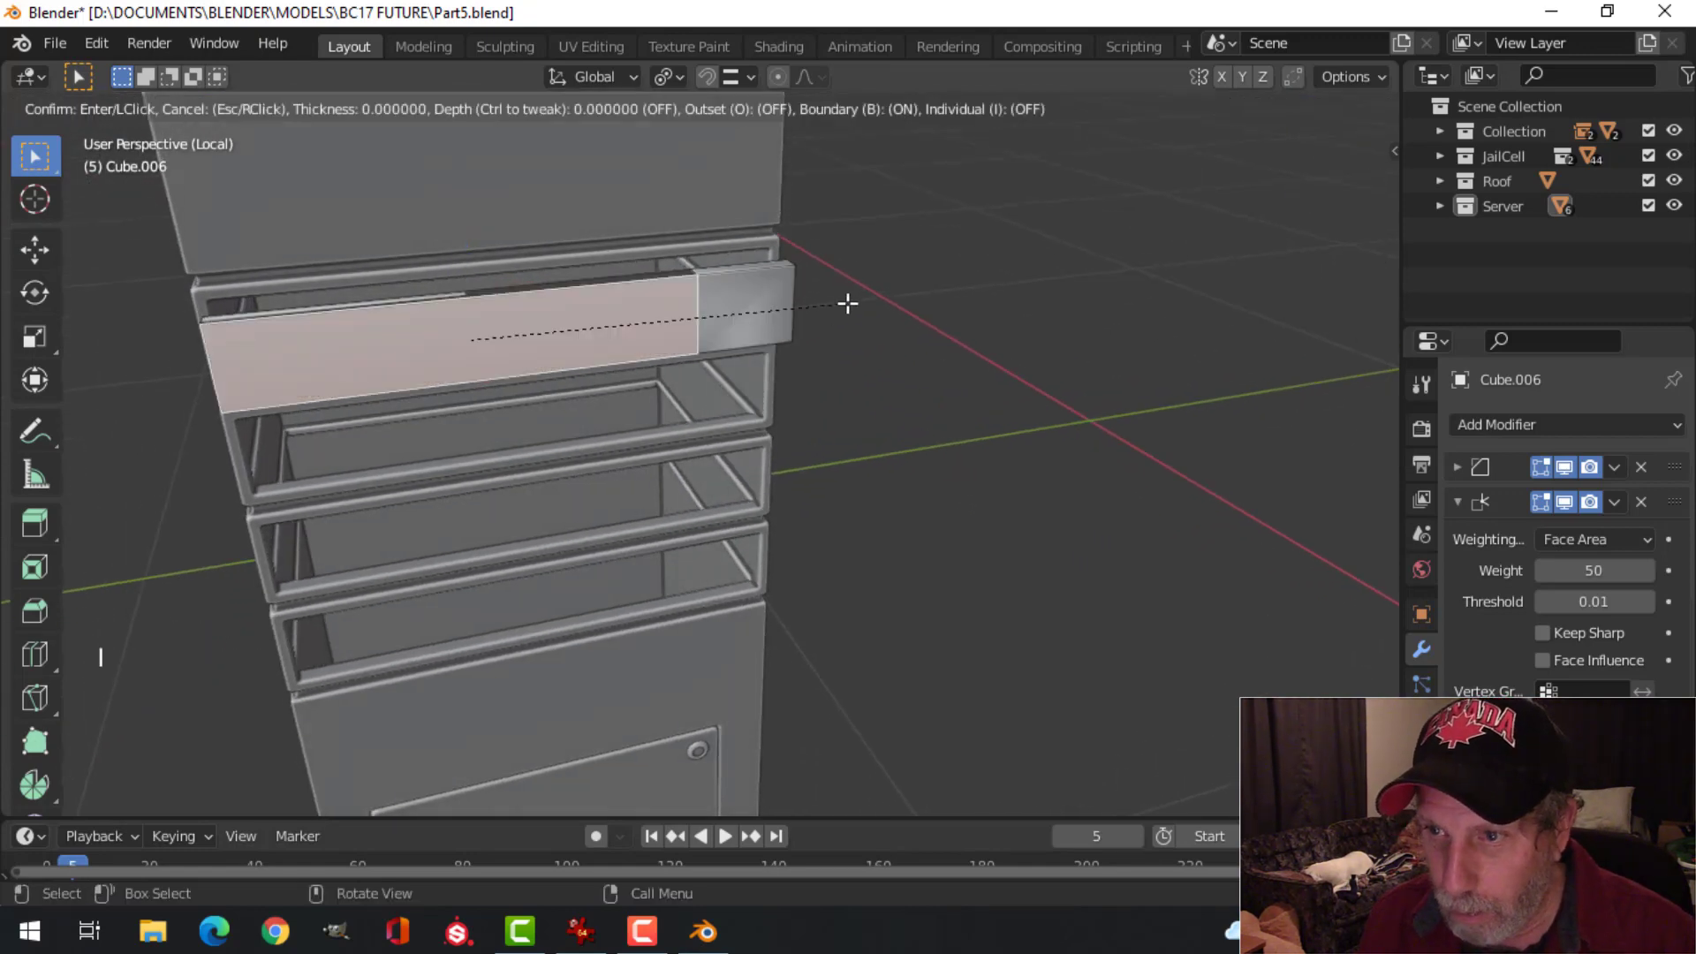
key(shift)
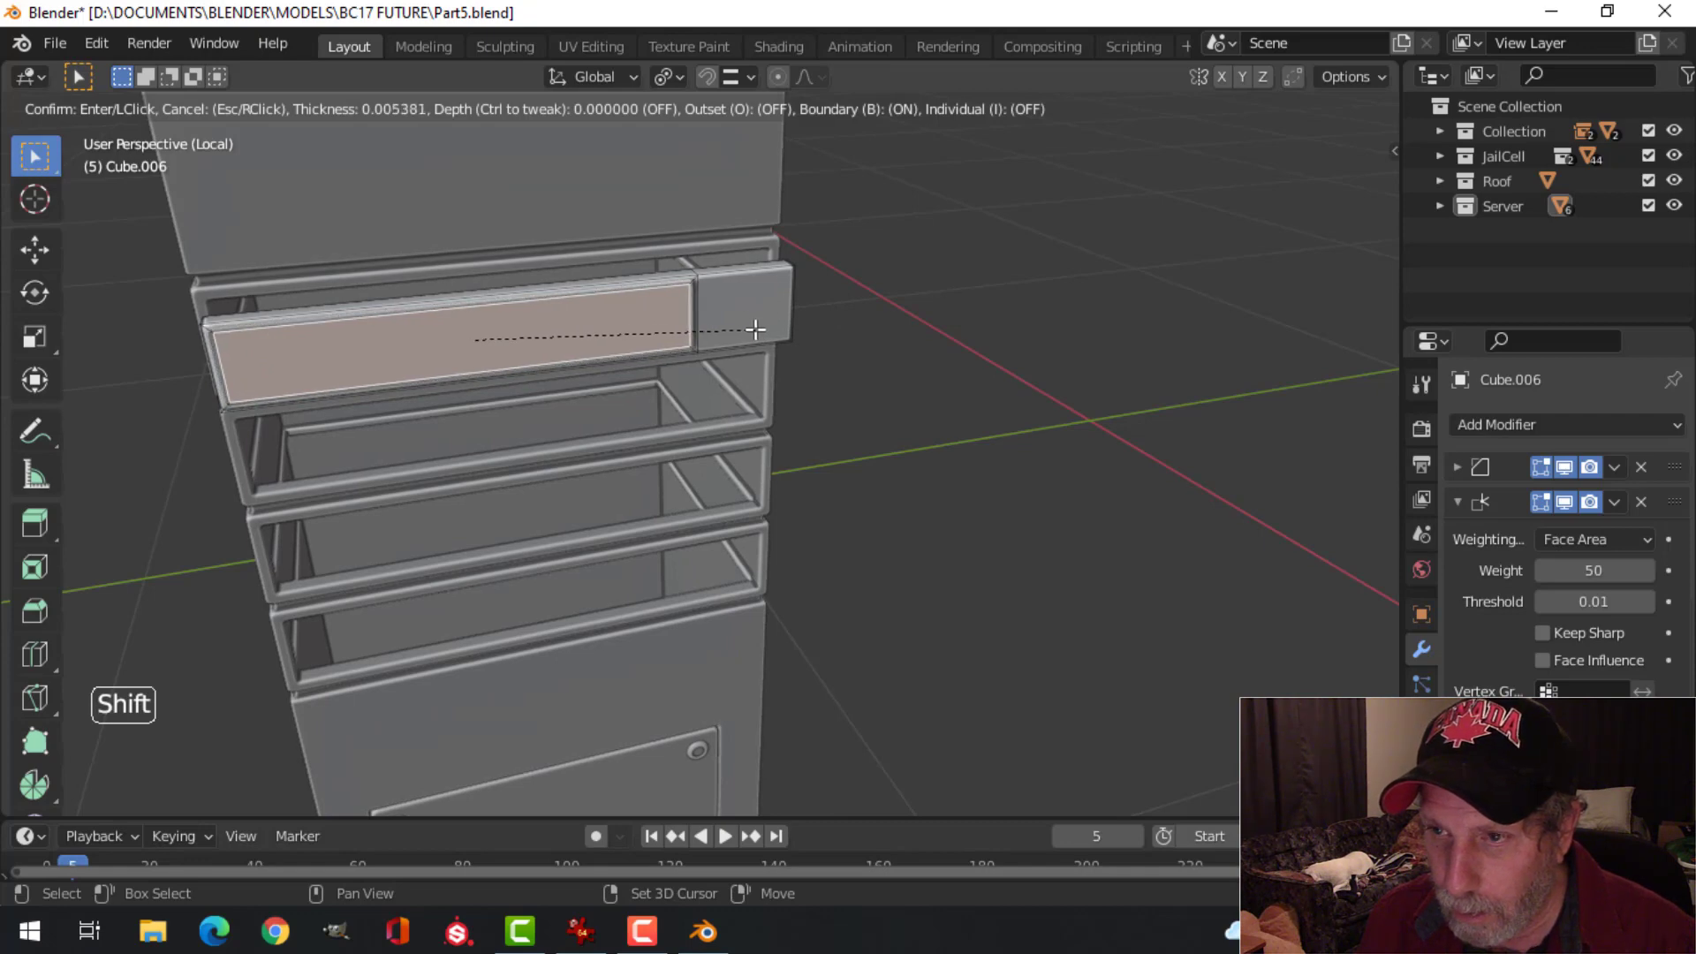
click(750, 330)
Step: Extrude the inset front face about 0.004 m inward to form a shallow recess
middle_drag(733, 329, 658, 305)
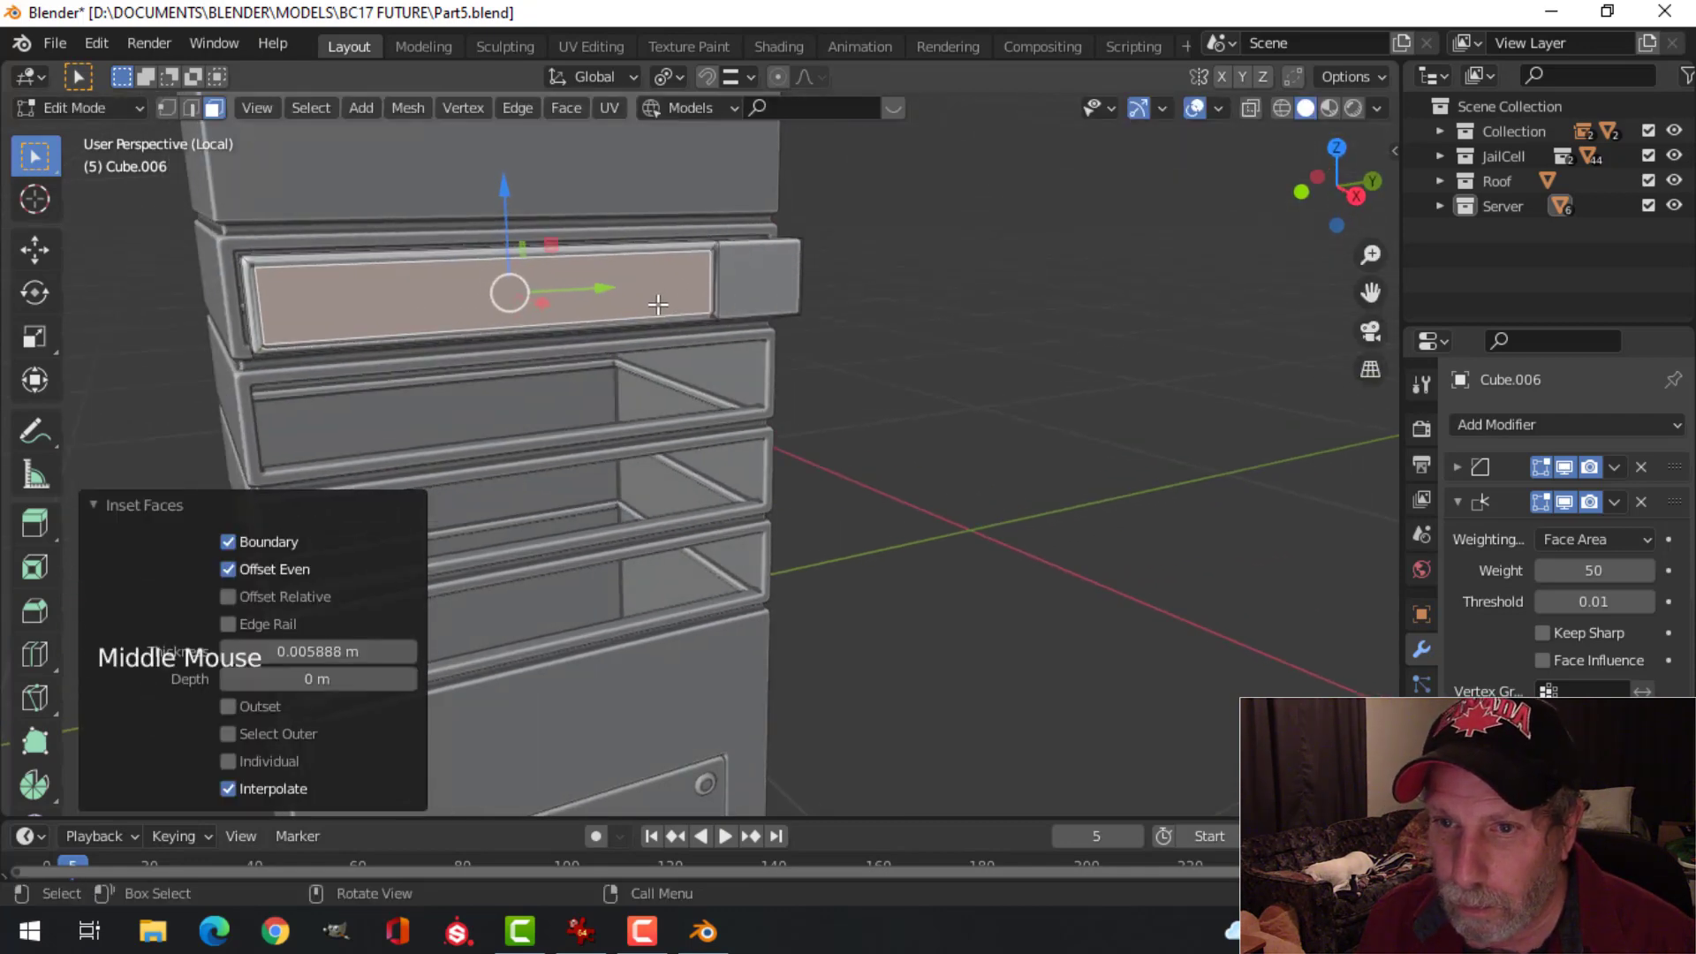
scroll(592, 320, up, 2)
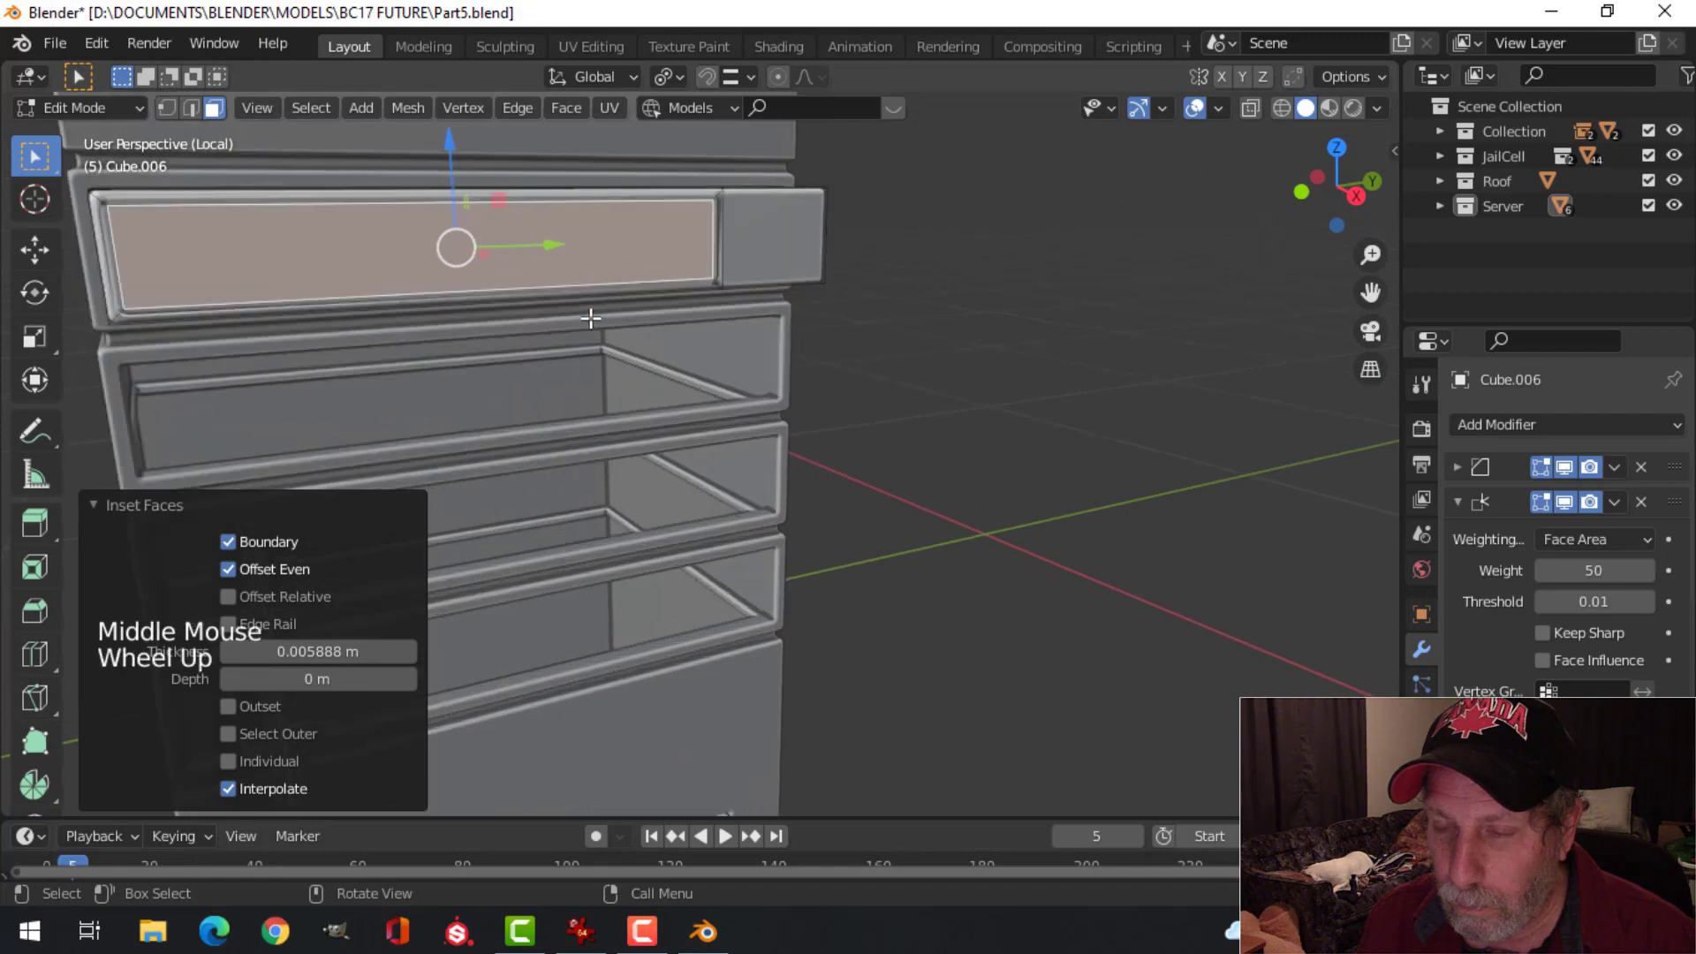
scroll(591, 318, down, 1)
middle_drag(591, 318, 735, 347)
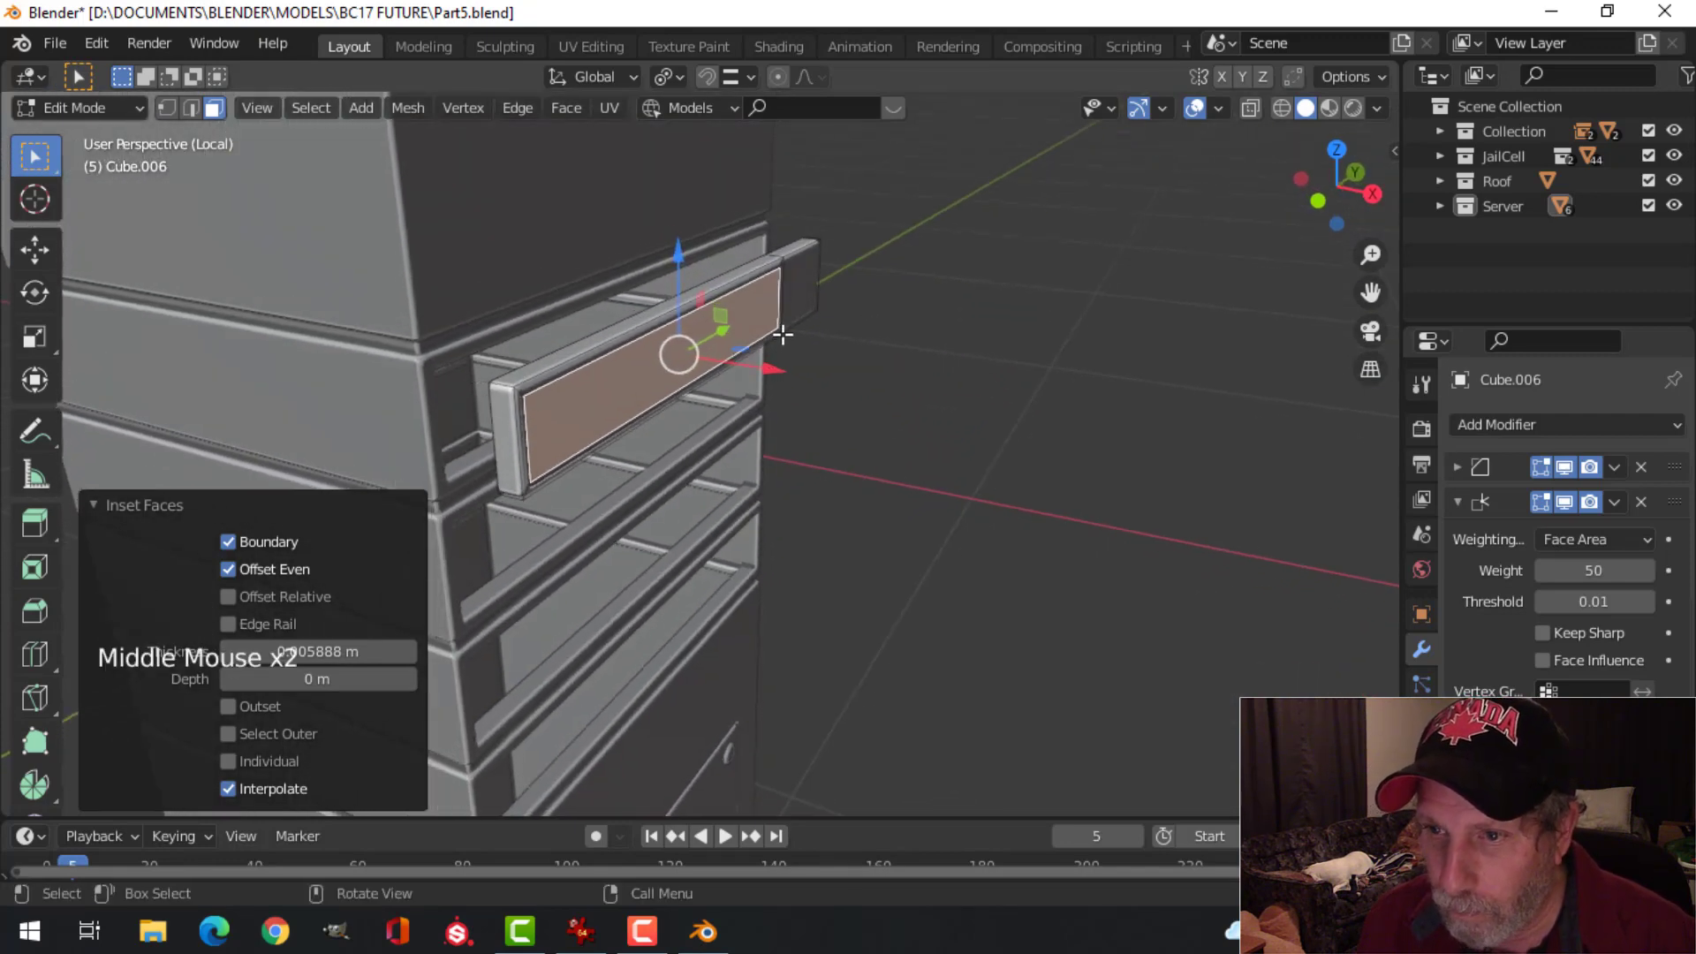
key(e)
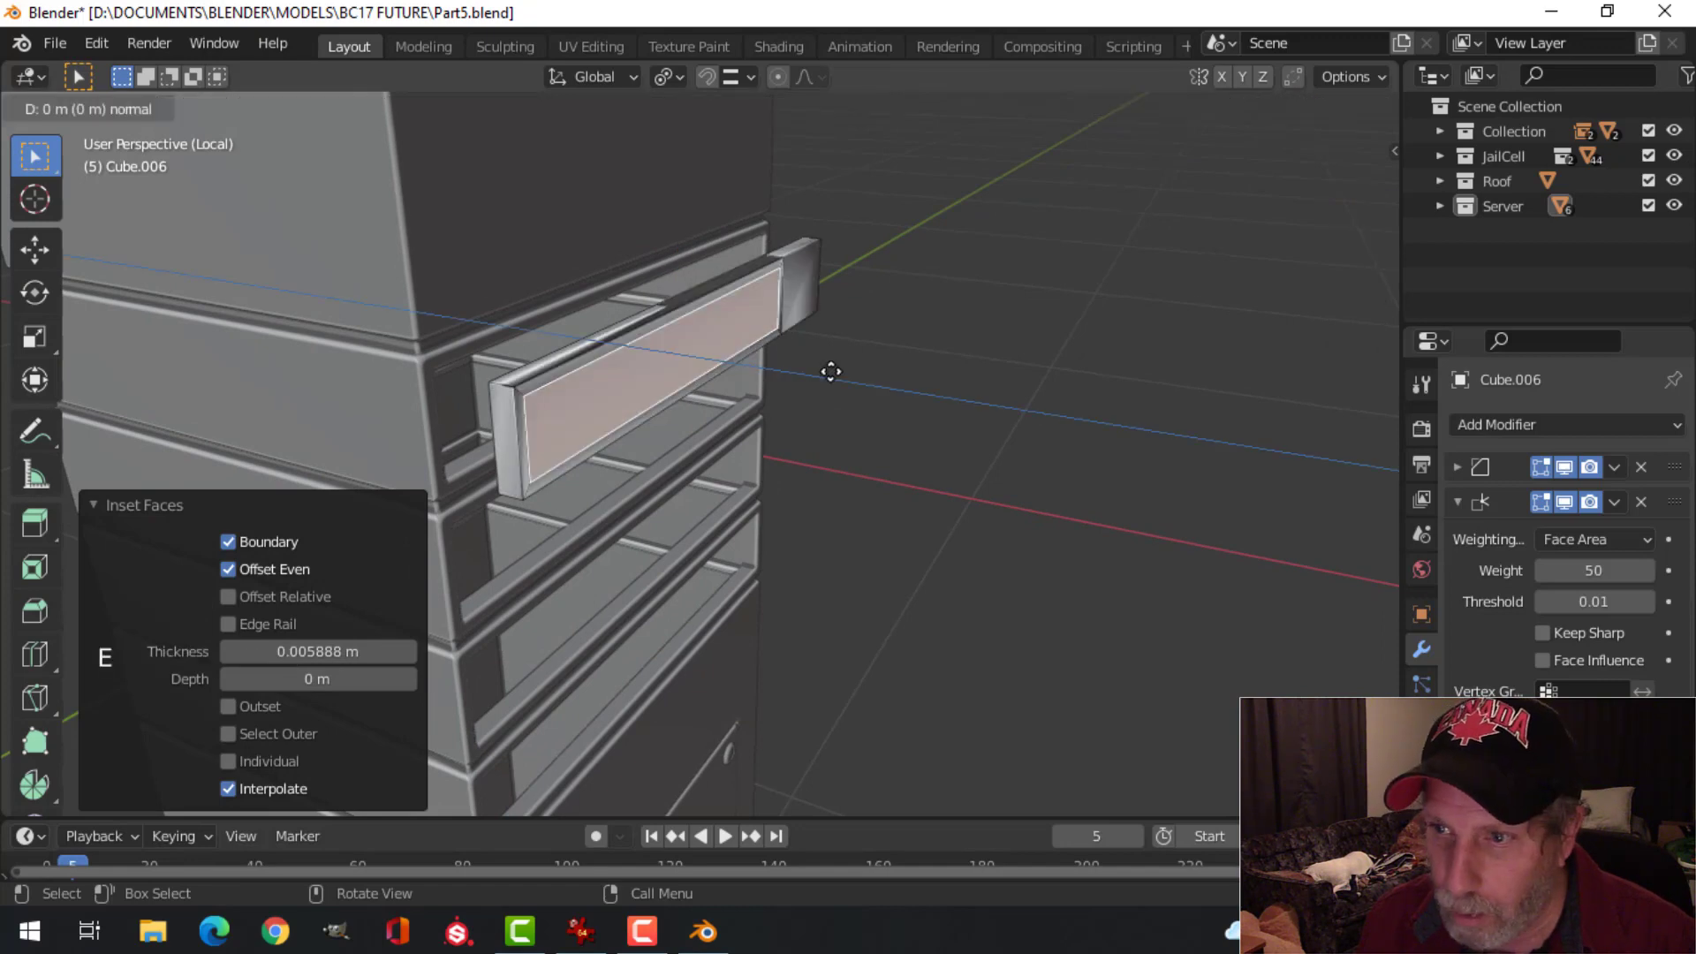
click(823, 371)
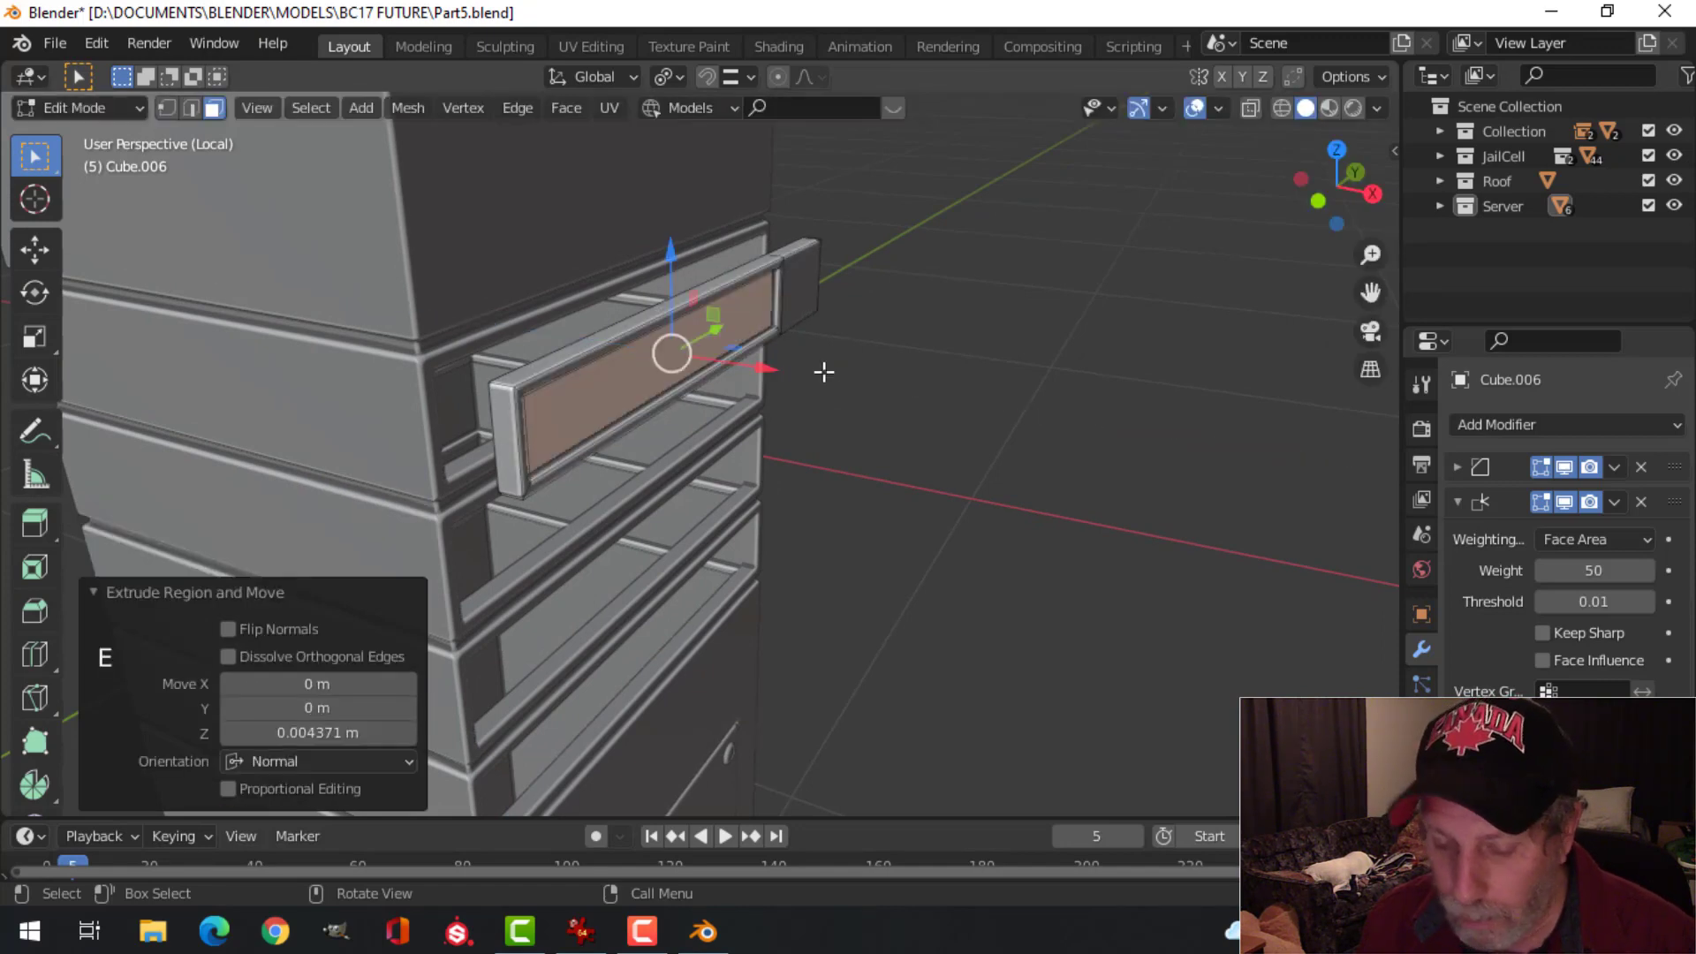
Step: Separate the recessed face into its own object, return to Object Mode and clear the selection
key(p)
click(825, 366)
key(Tab)
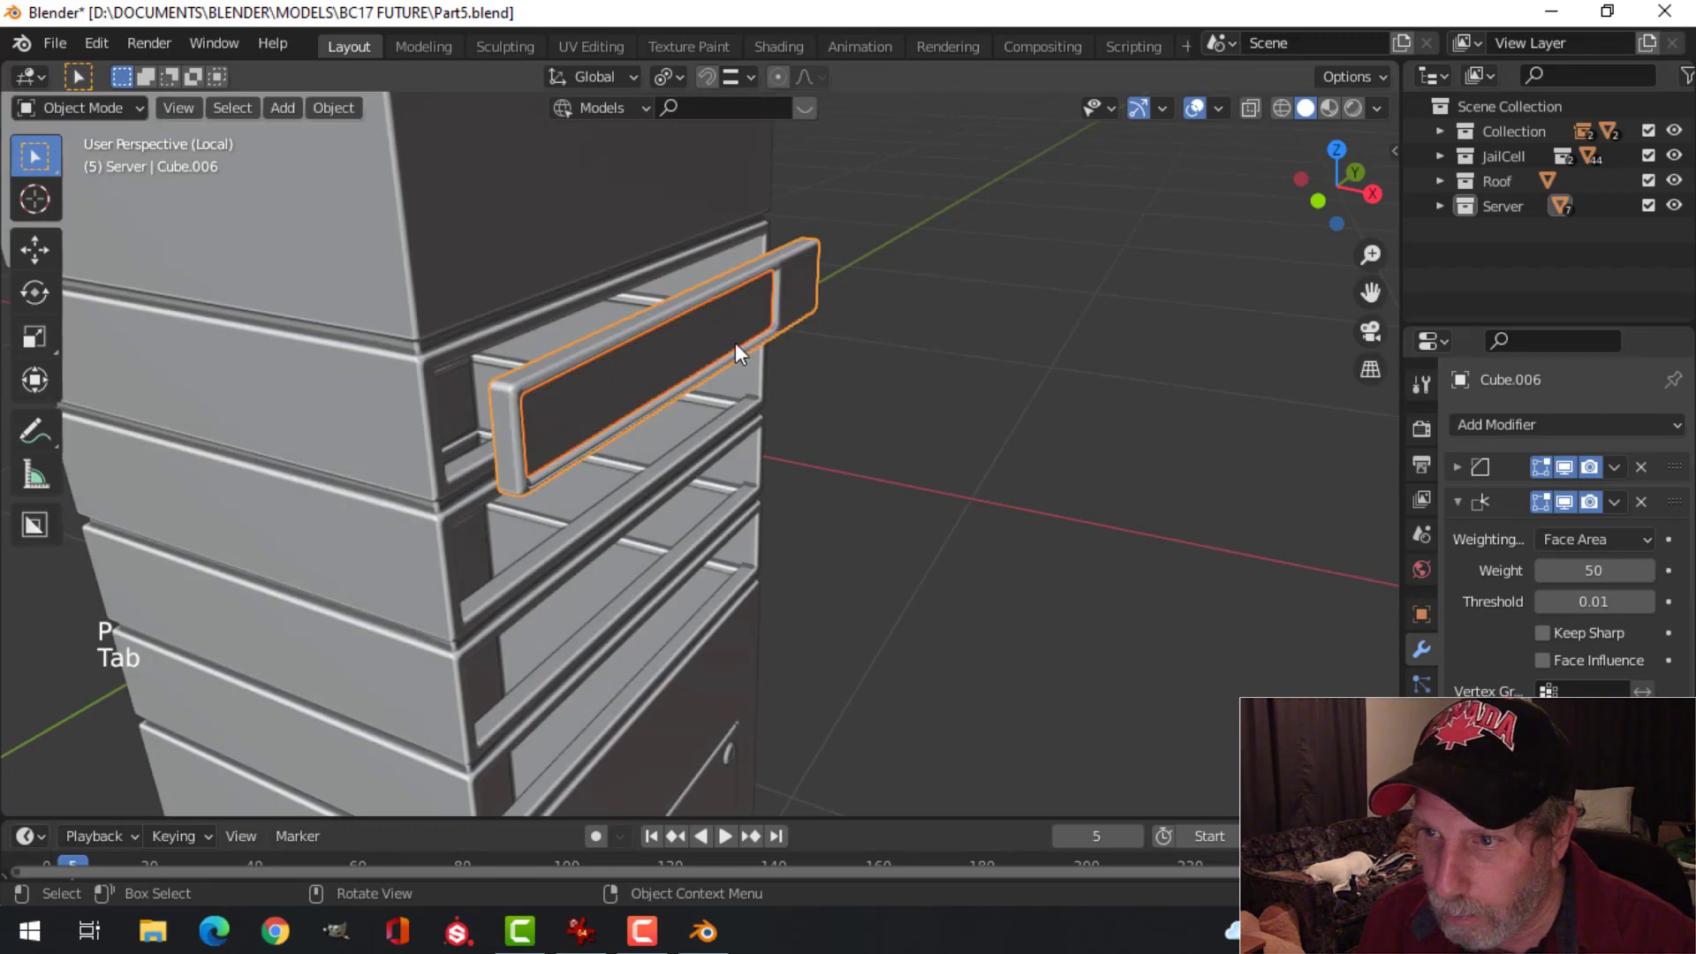
key(alt+a)
Step: Add 14 evenly spaced vertical loop cuts to the separated recessed face, without sliding them
middle_drag(735, 343, 447, 329)
click(646, 339)
key(Tab)
key(ctrl+r)
scroll(451, 328, up, 7)
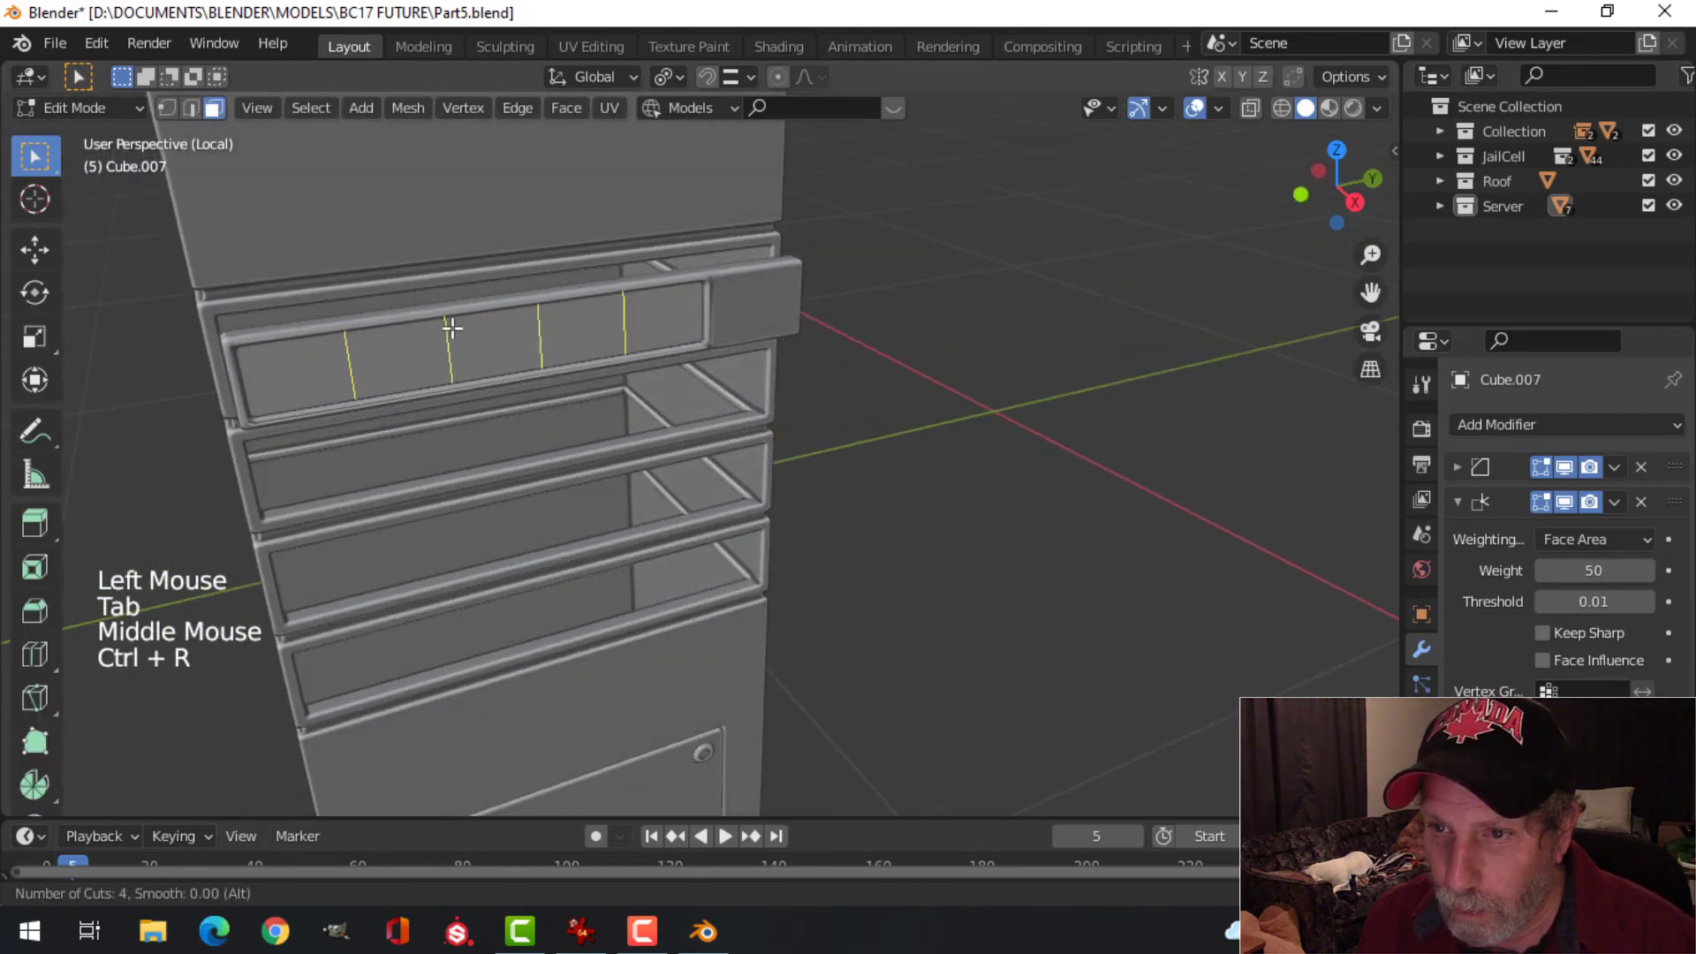
scroll(452, 327, up, 6)
click(449, 324)
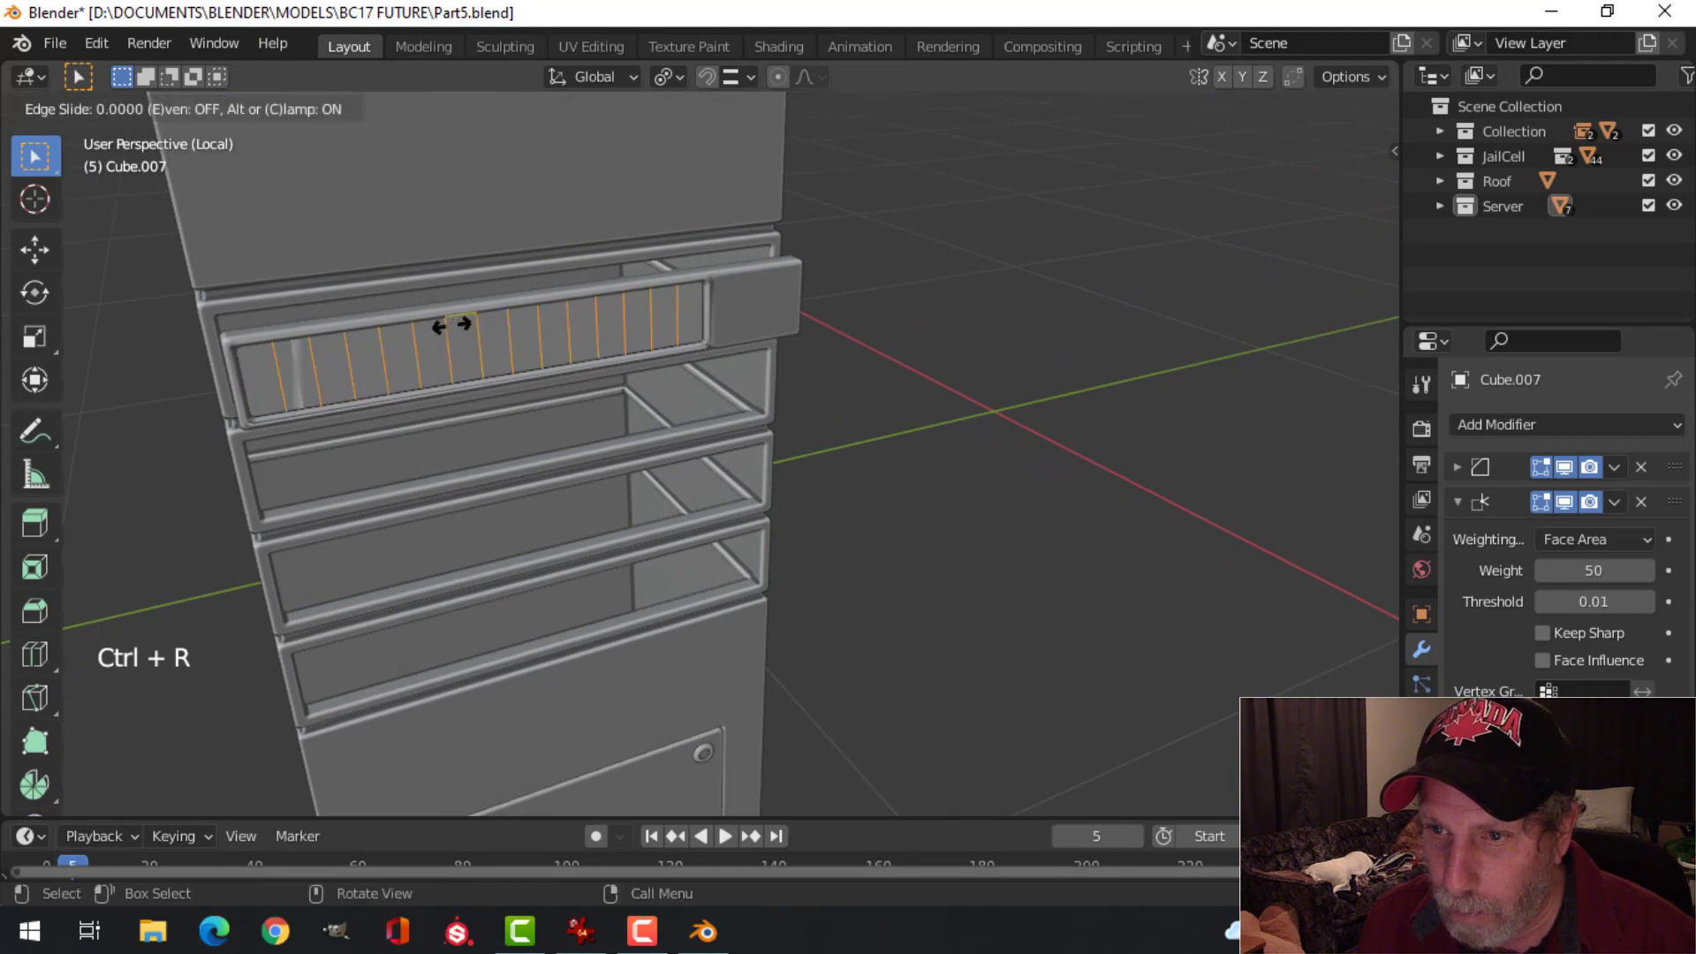
right_click(658, 325)
Step: Add two centred horizontal loop cuts across the face to complete the grid, and clear the selection
key(ctrl+r)
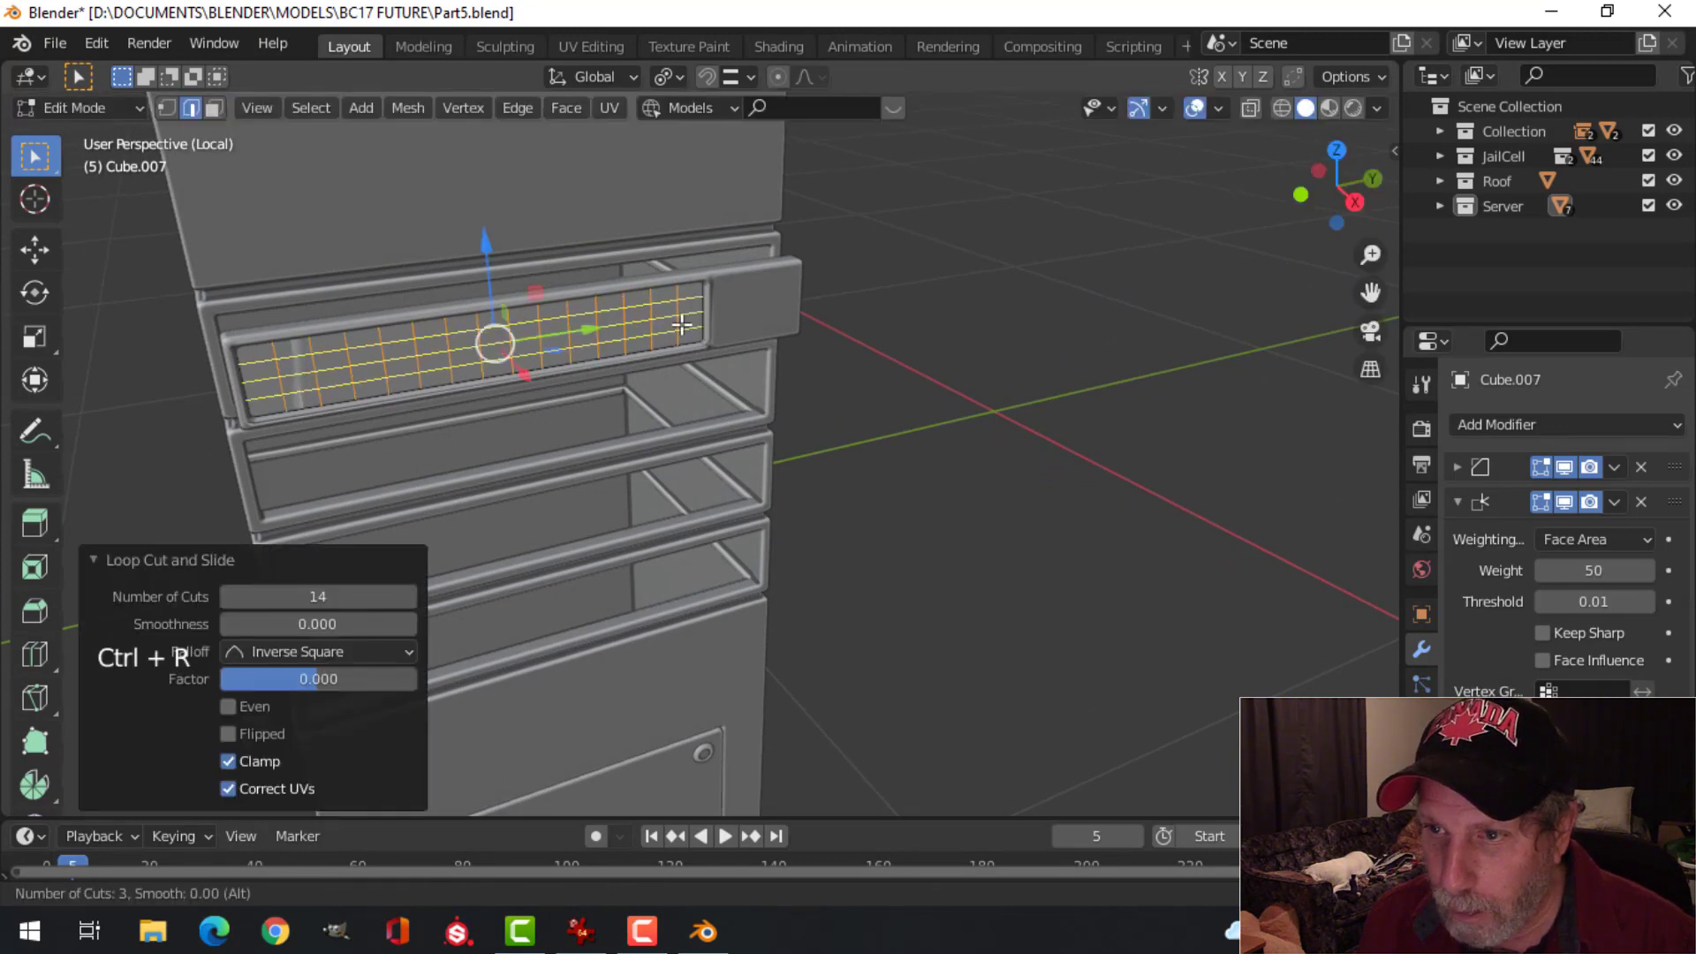
scroll(682, 325, down, 1)
click(682, 325)
right_click(691, 326)
key(alt+a)
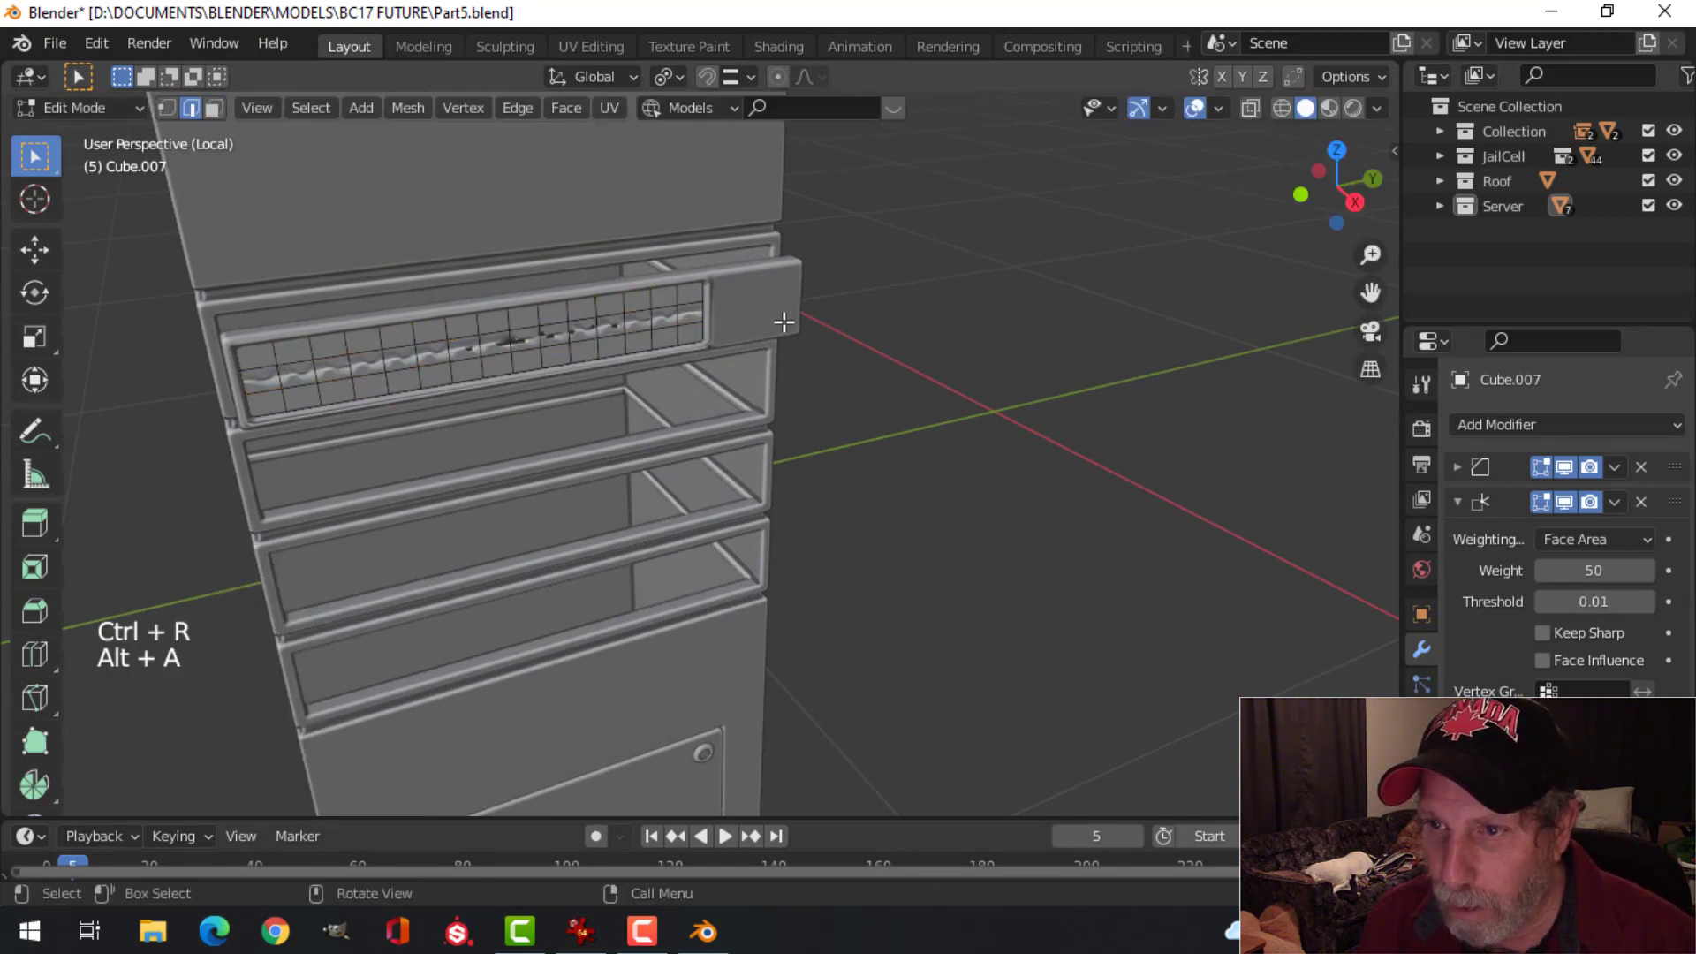
Step: Return to Object Mode and remove both modifiers from the gridded face
key(Tab)
click(1641, 466)
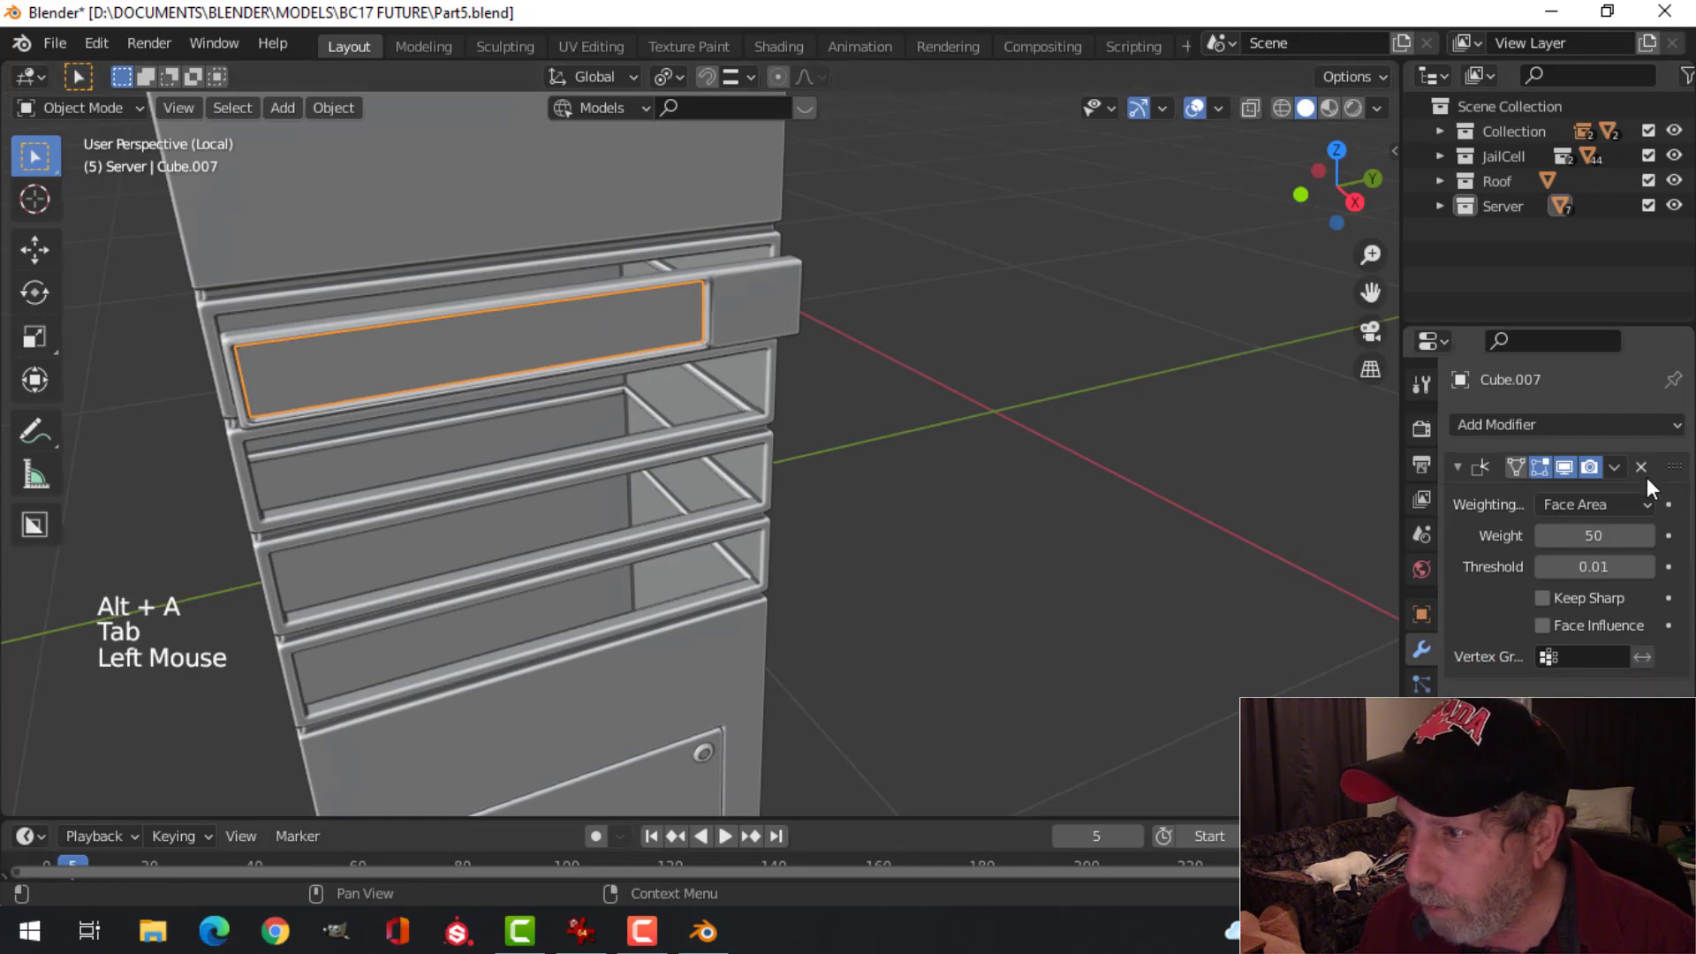
click(1641, 468)
click(1422, 789)
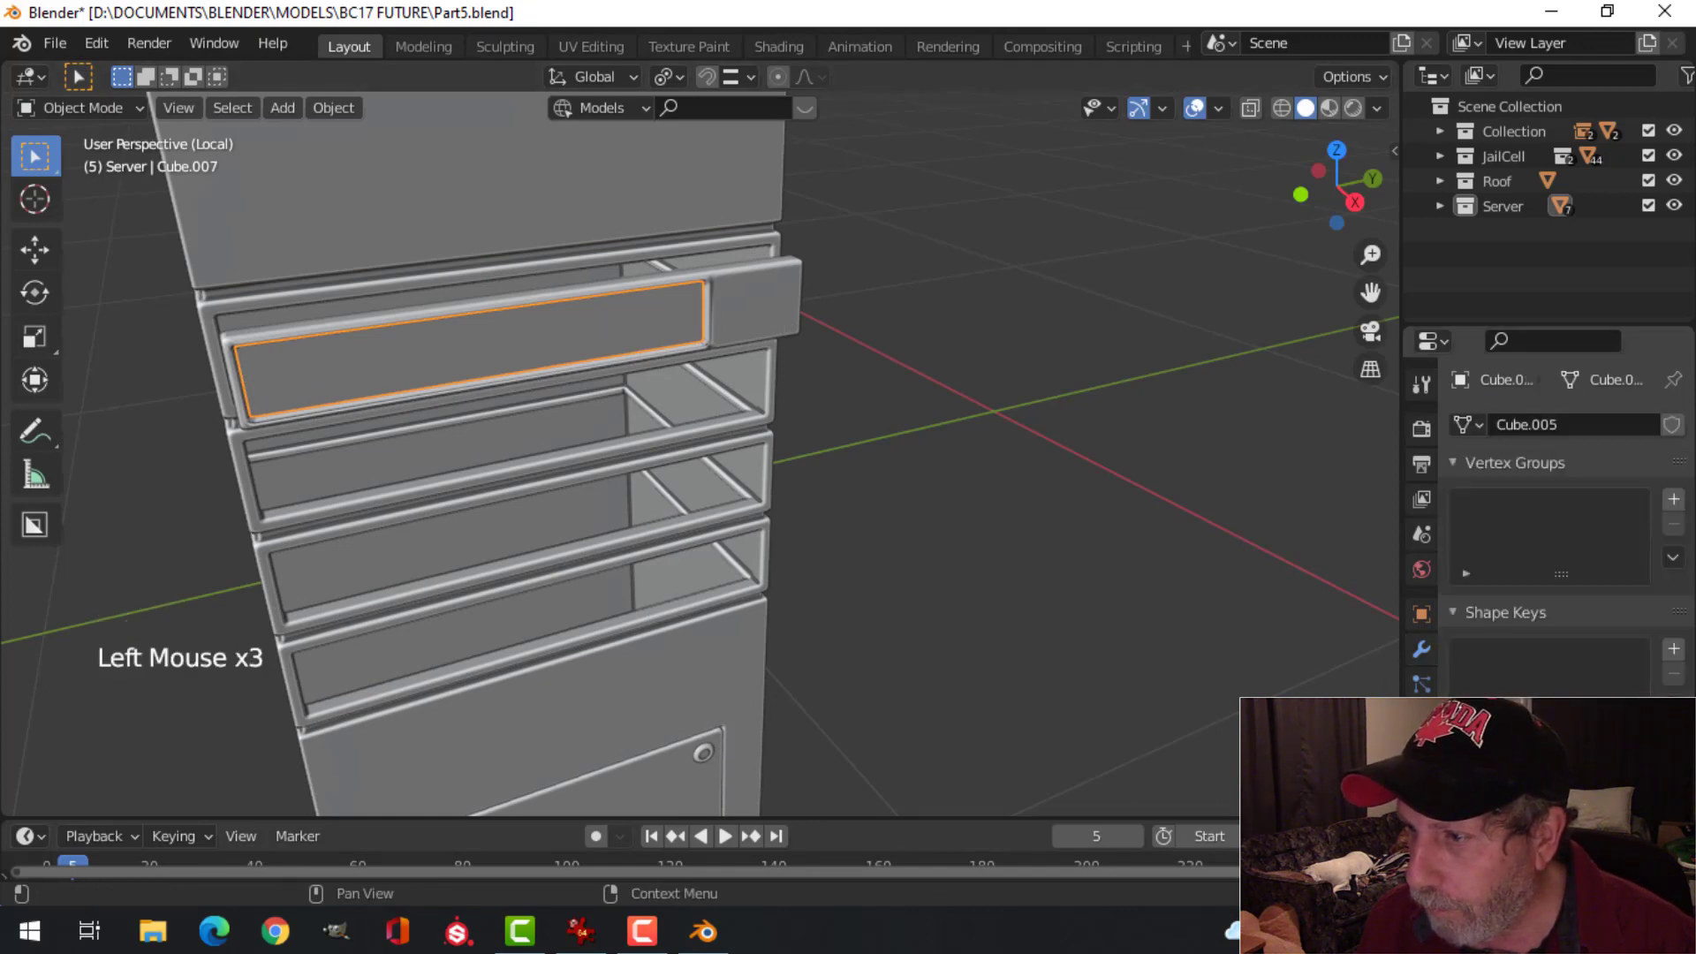
scroll(1519, 530, down, 4)
click(1521, 478)
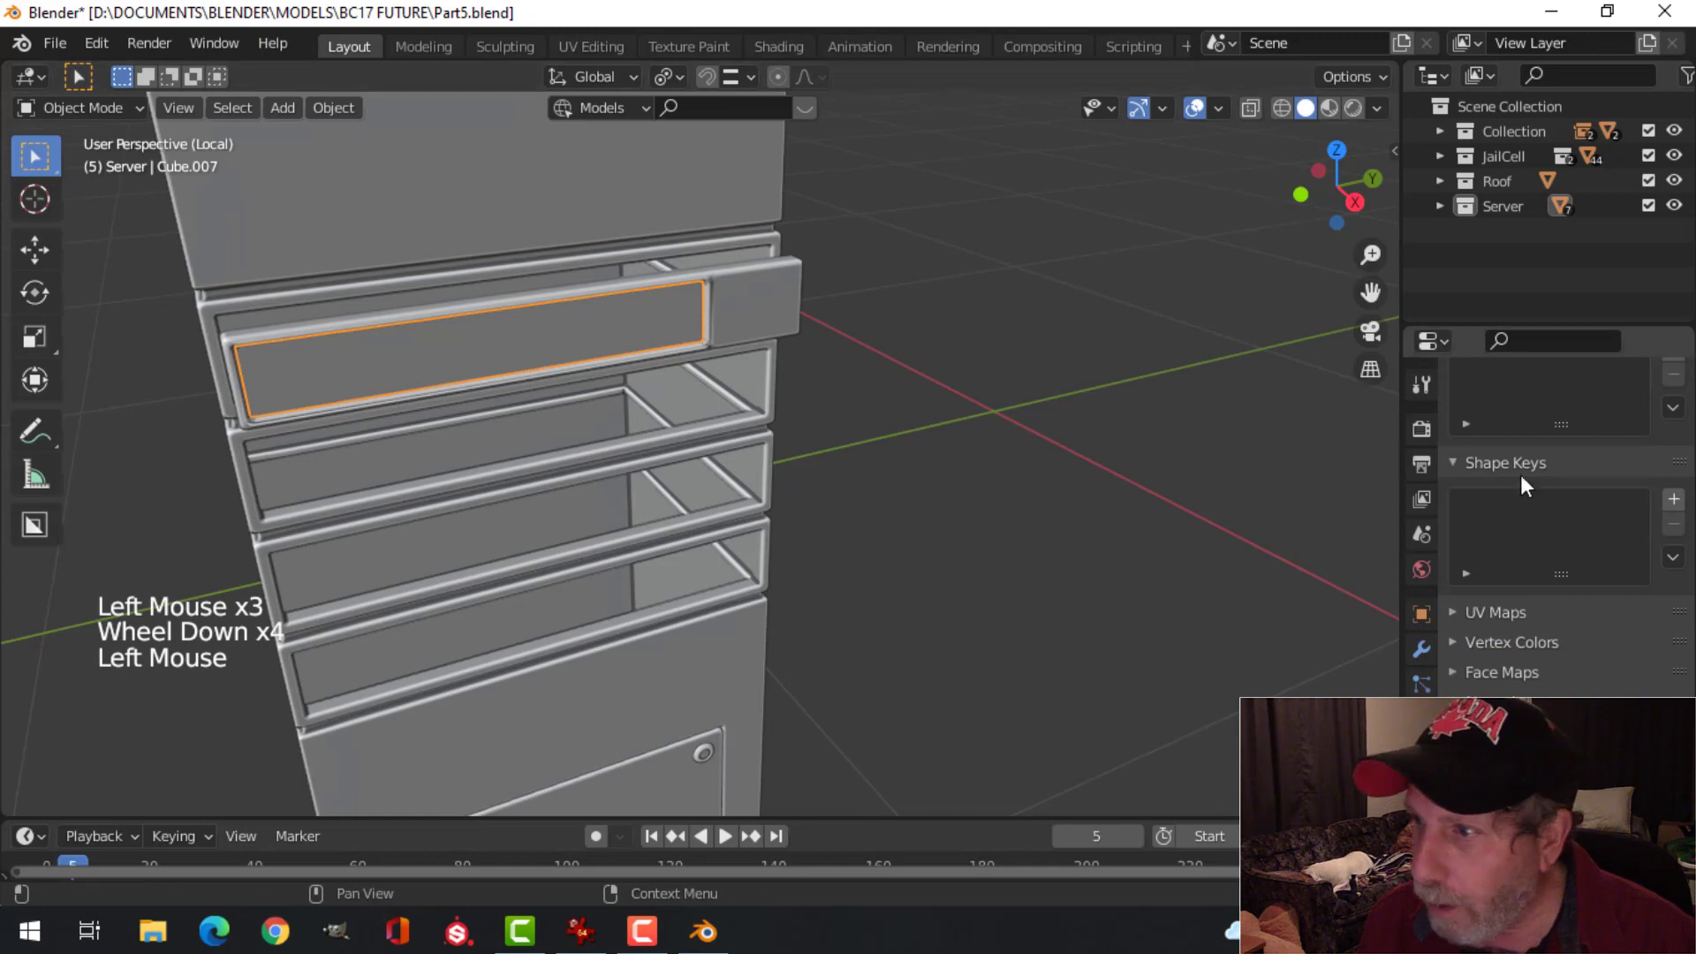
Step: Add a Wireframe modifier to the gridded face with a thickness of 0.0038 m, turning it into a grille
click(1422, 649)
click(1506, 427)
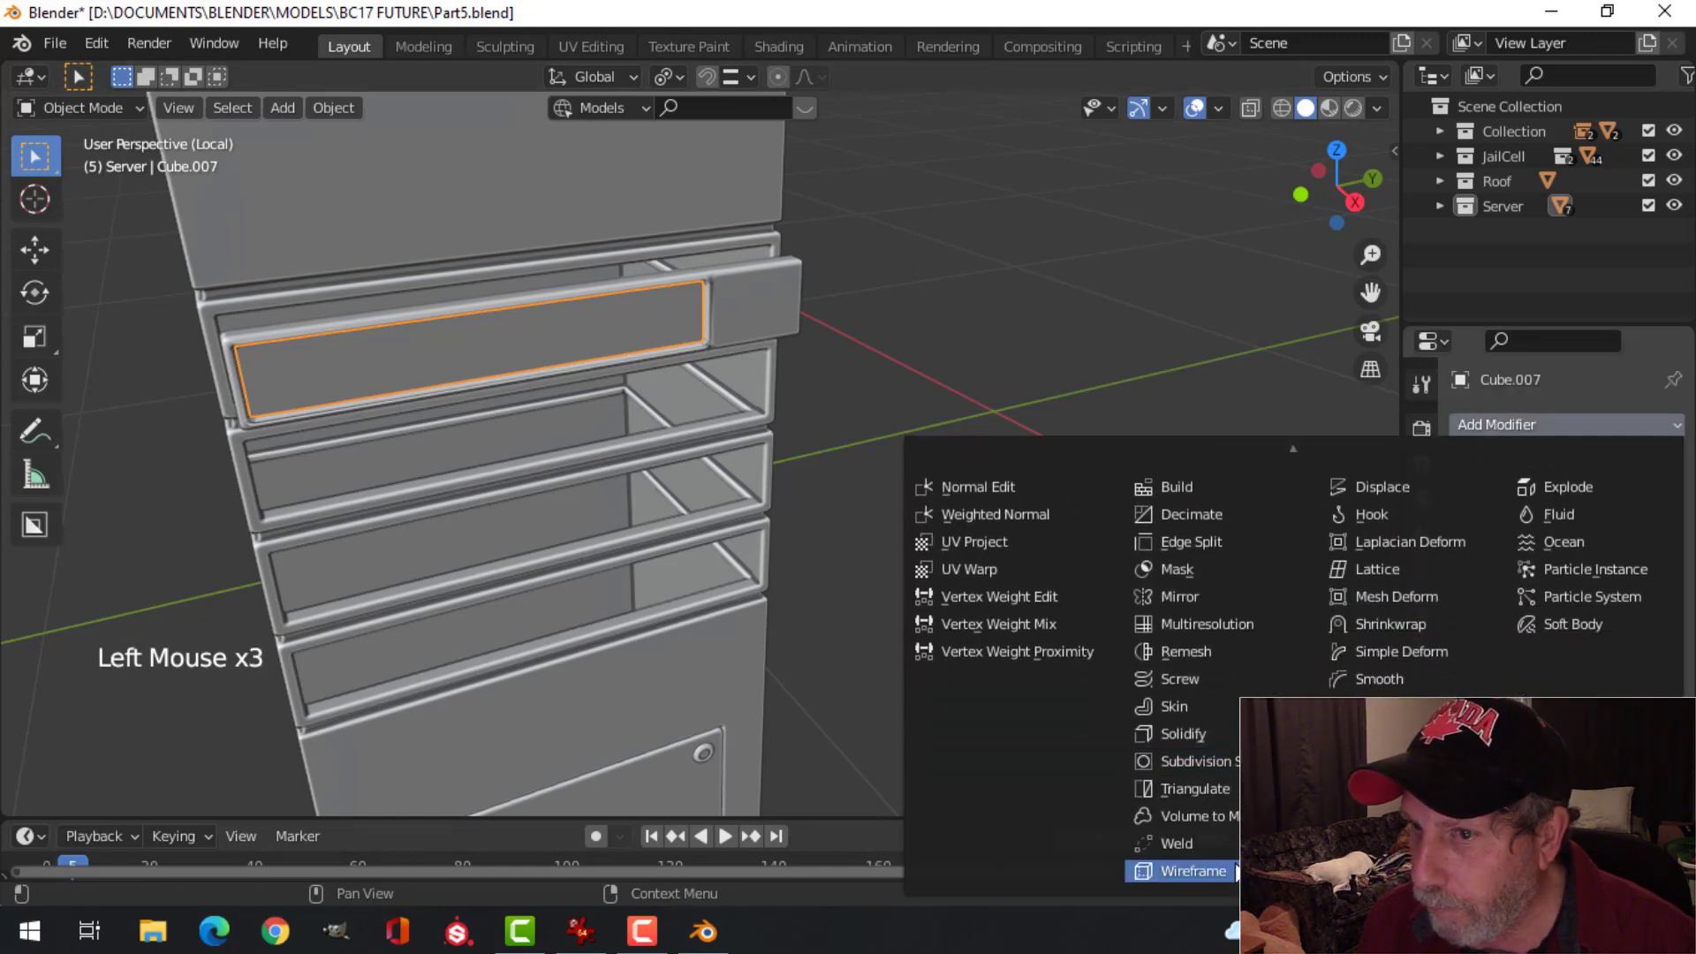
click(1237, 872)
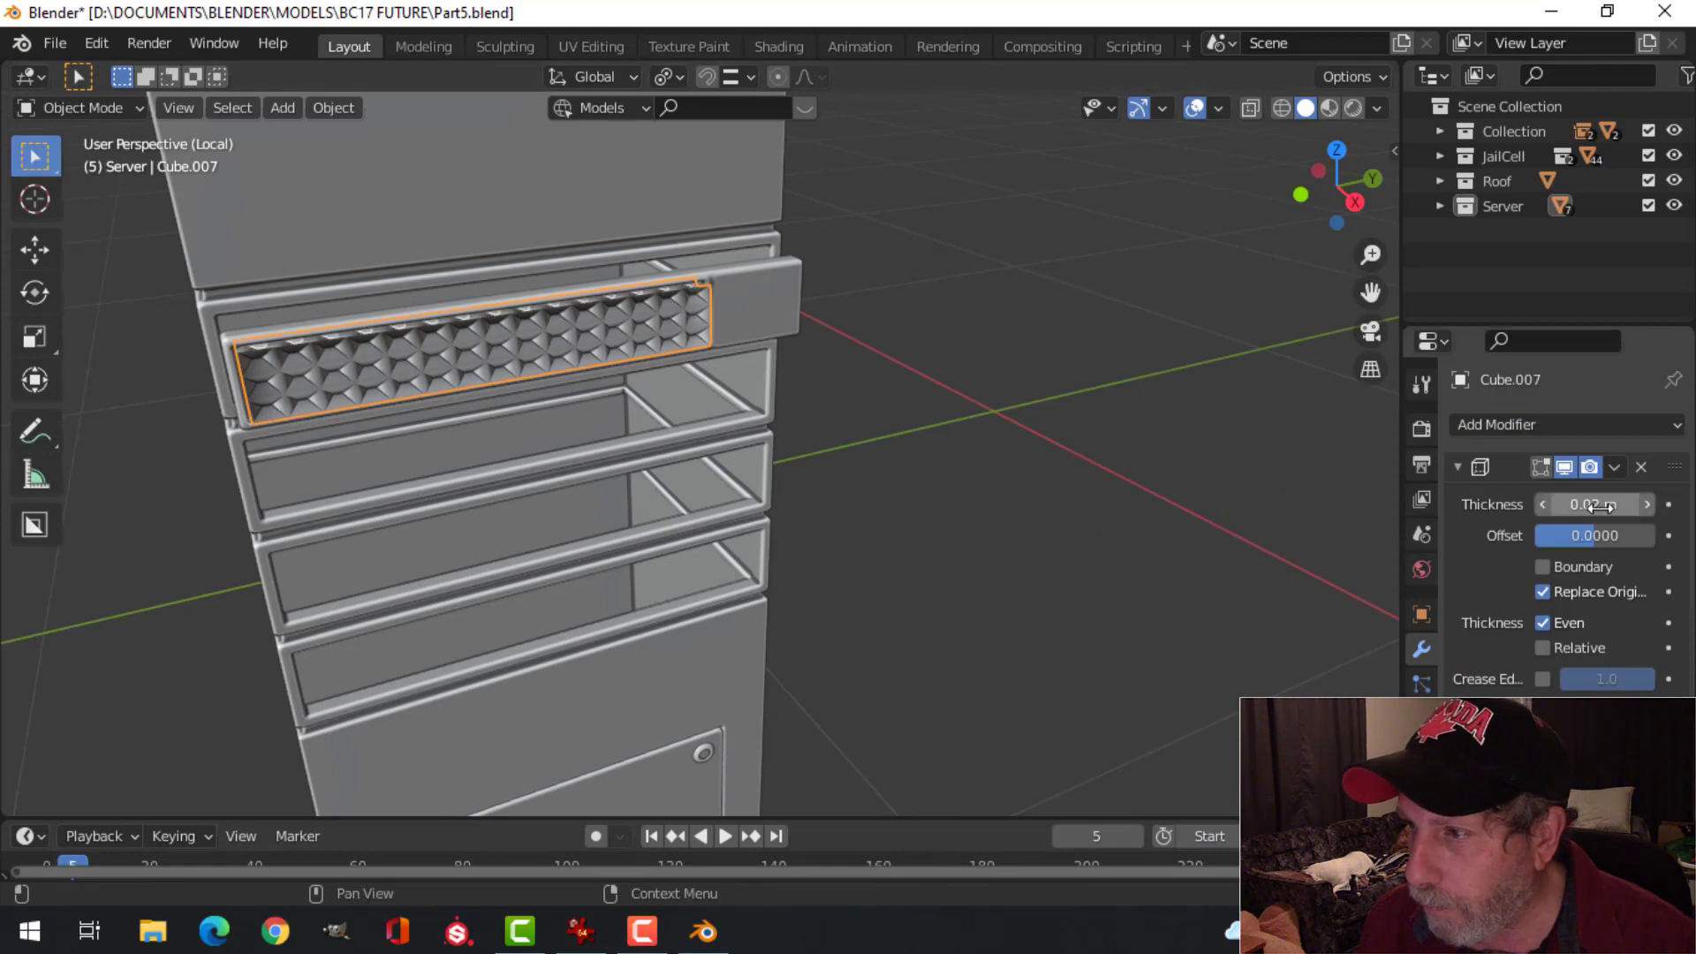
shift+drag(1600, 506, 1521, 506)
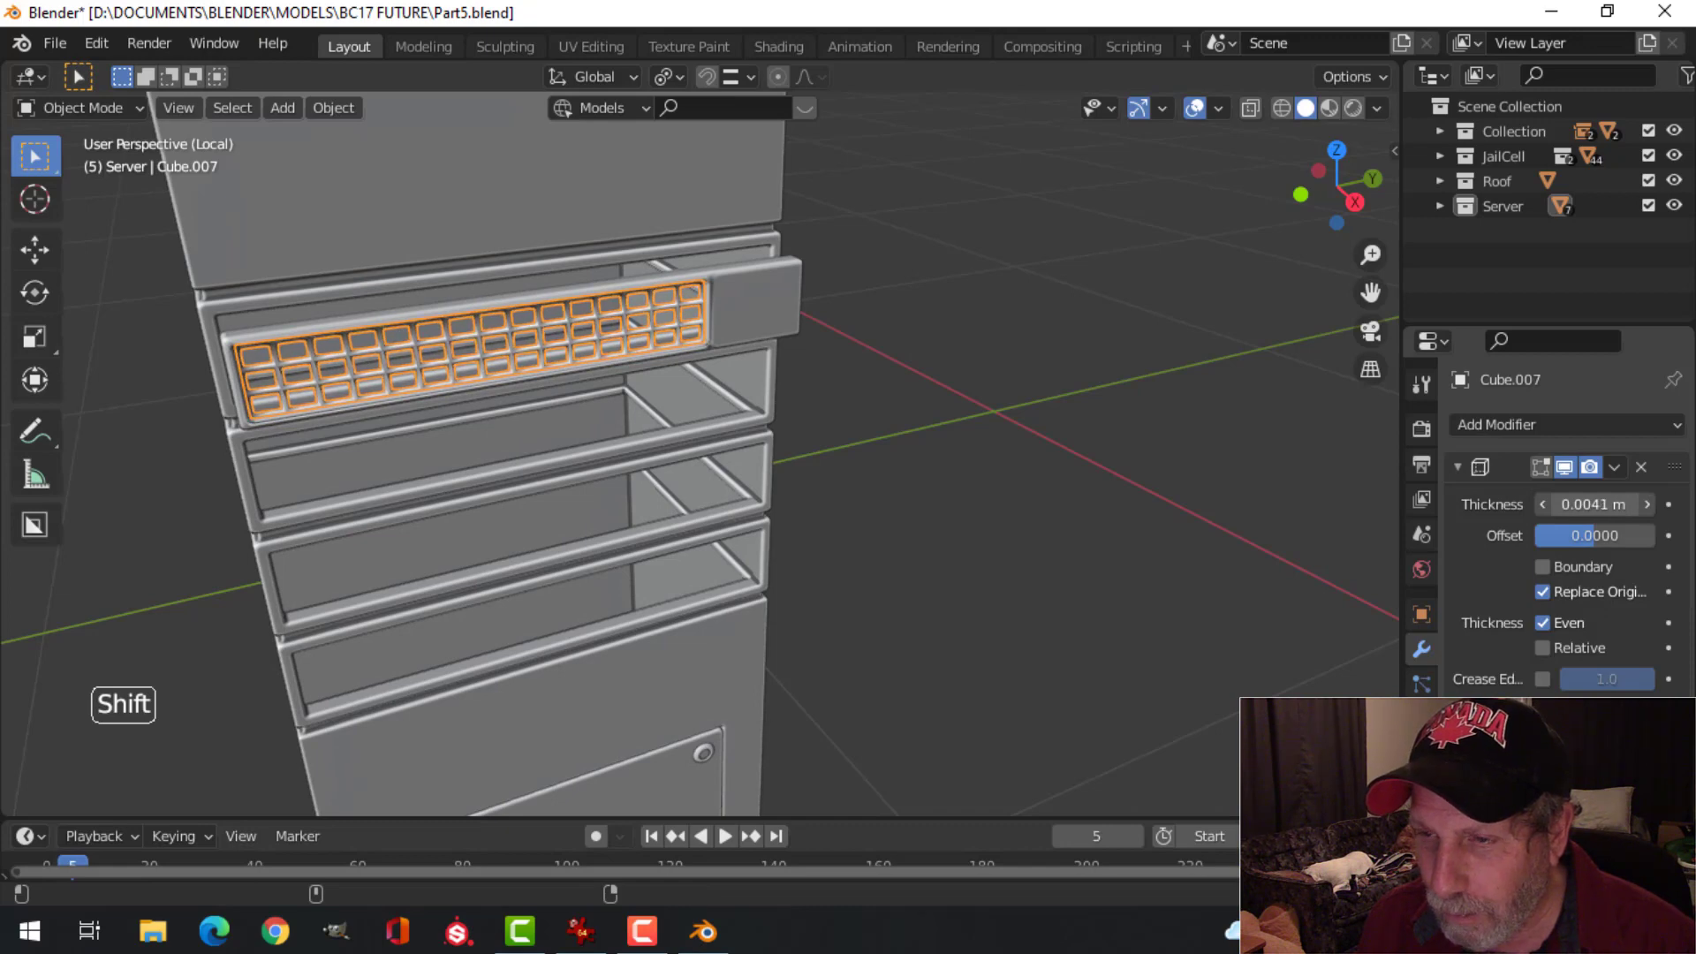
key(alt+a)
middle_drag(835, 412, 720, 371)
scroll(735, 364, up, 1)
click(563, 265)
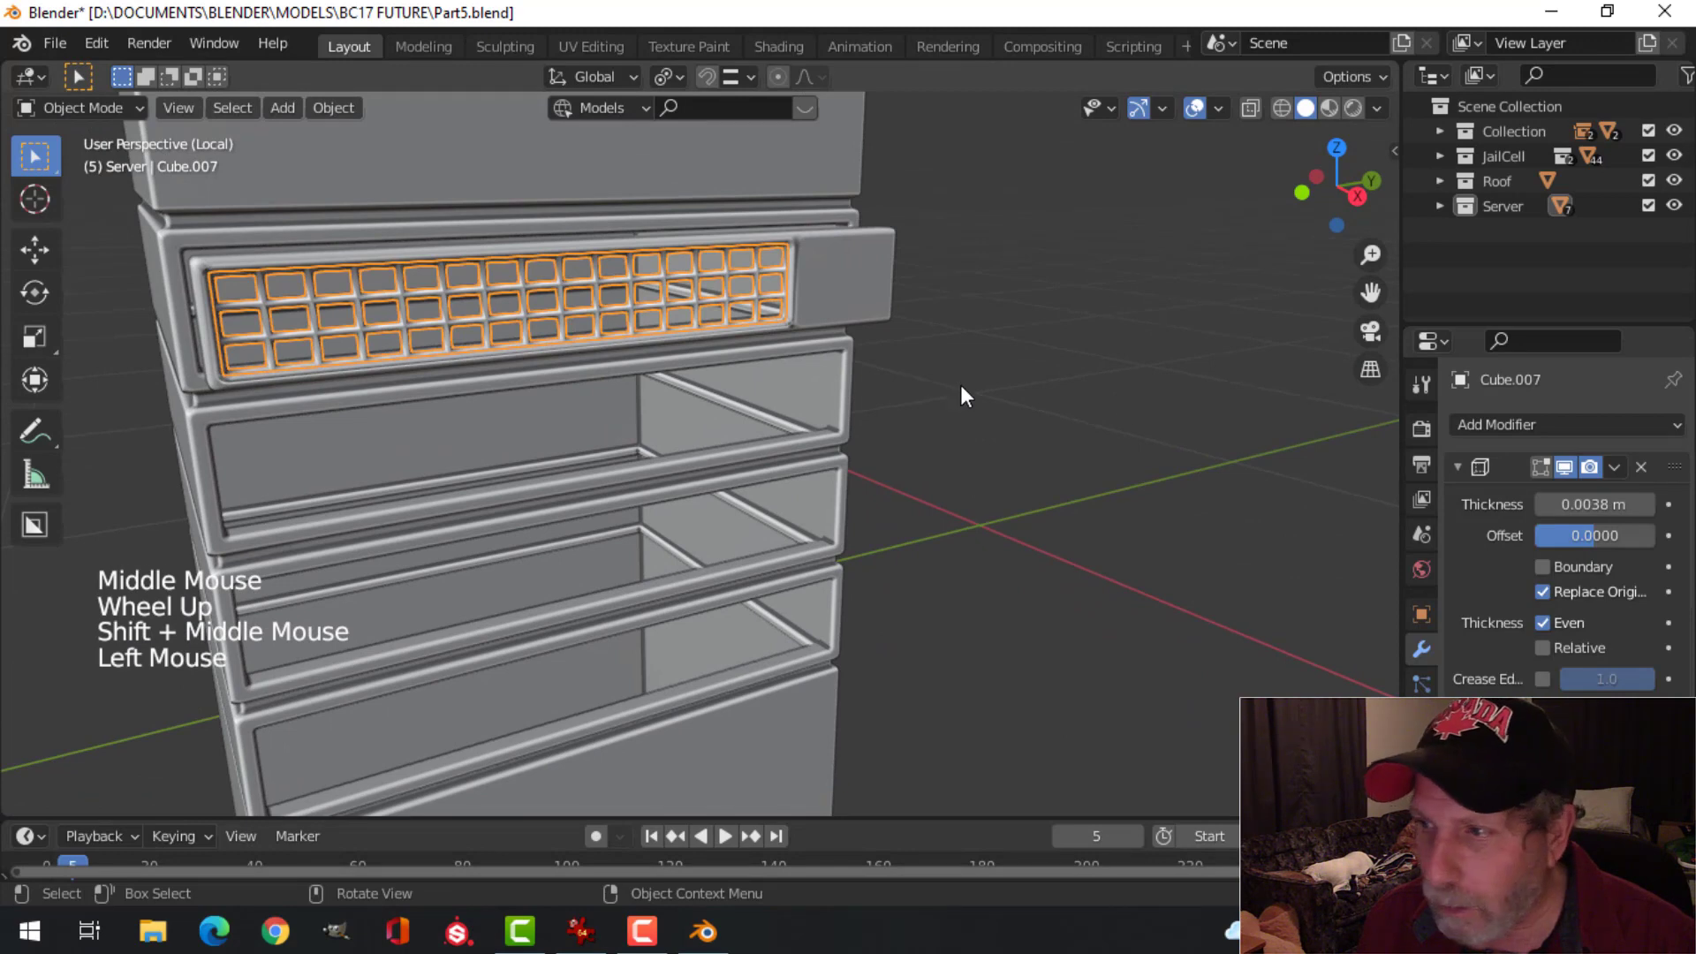
Step: Remove the Wireframe modifier from the grille and select its entire grid in Edit Mode
click(1641, 465)
key(Tab)
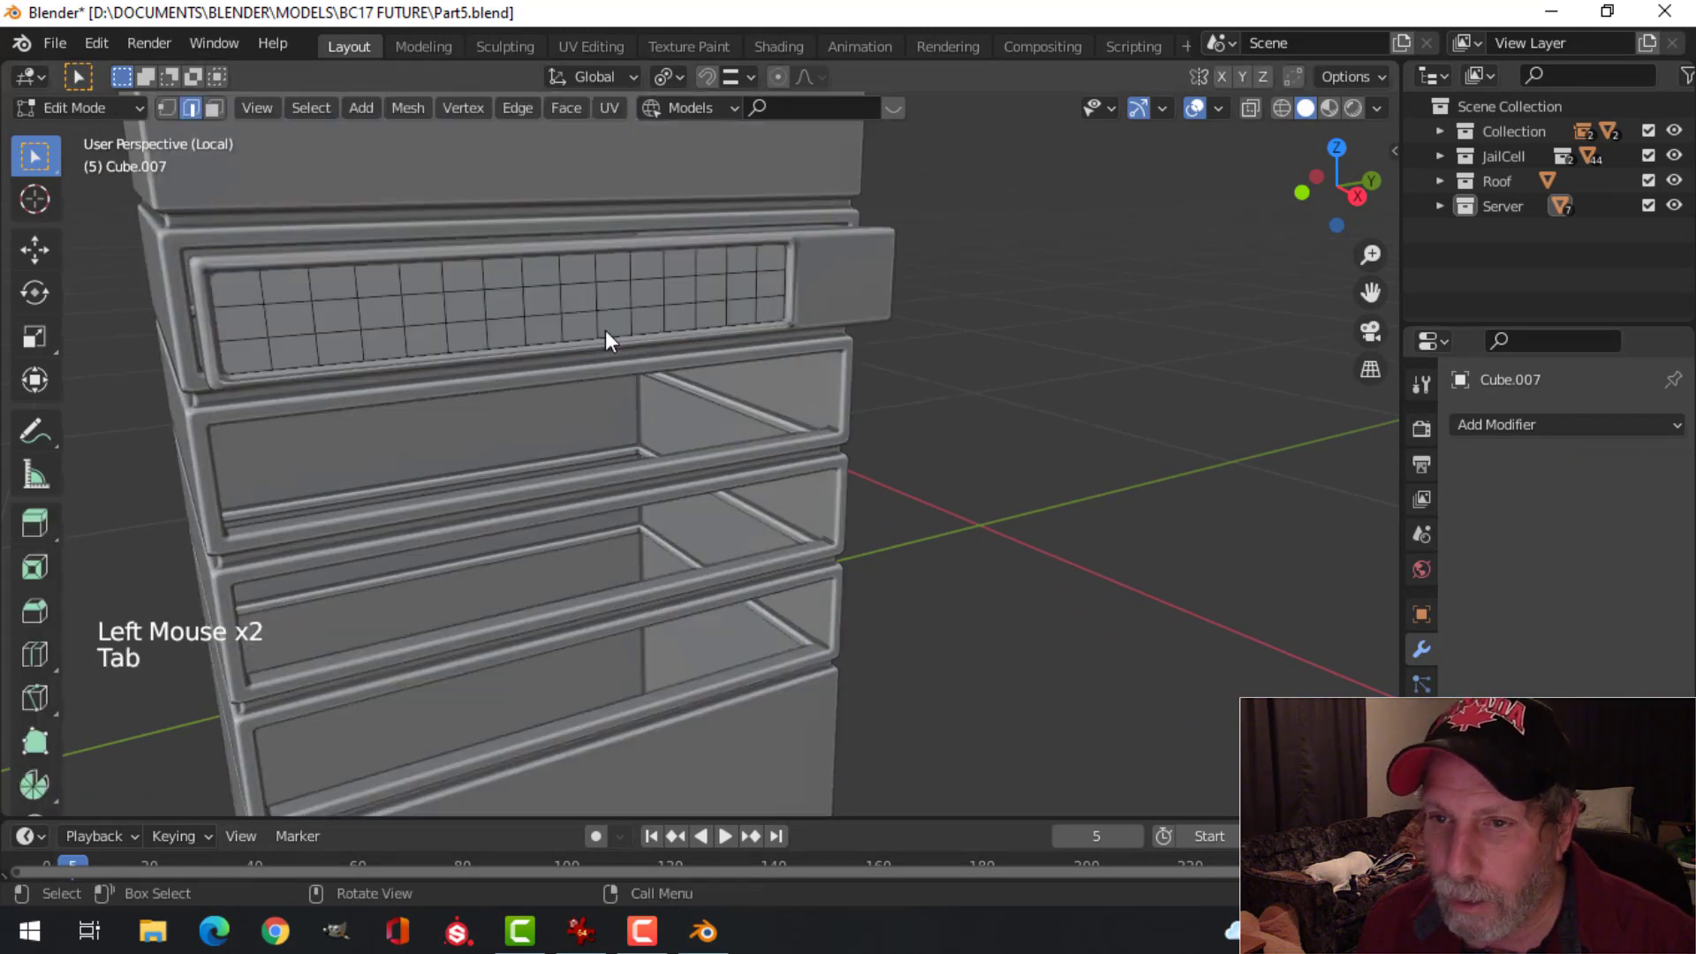
key(a)
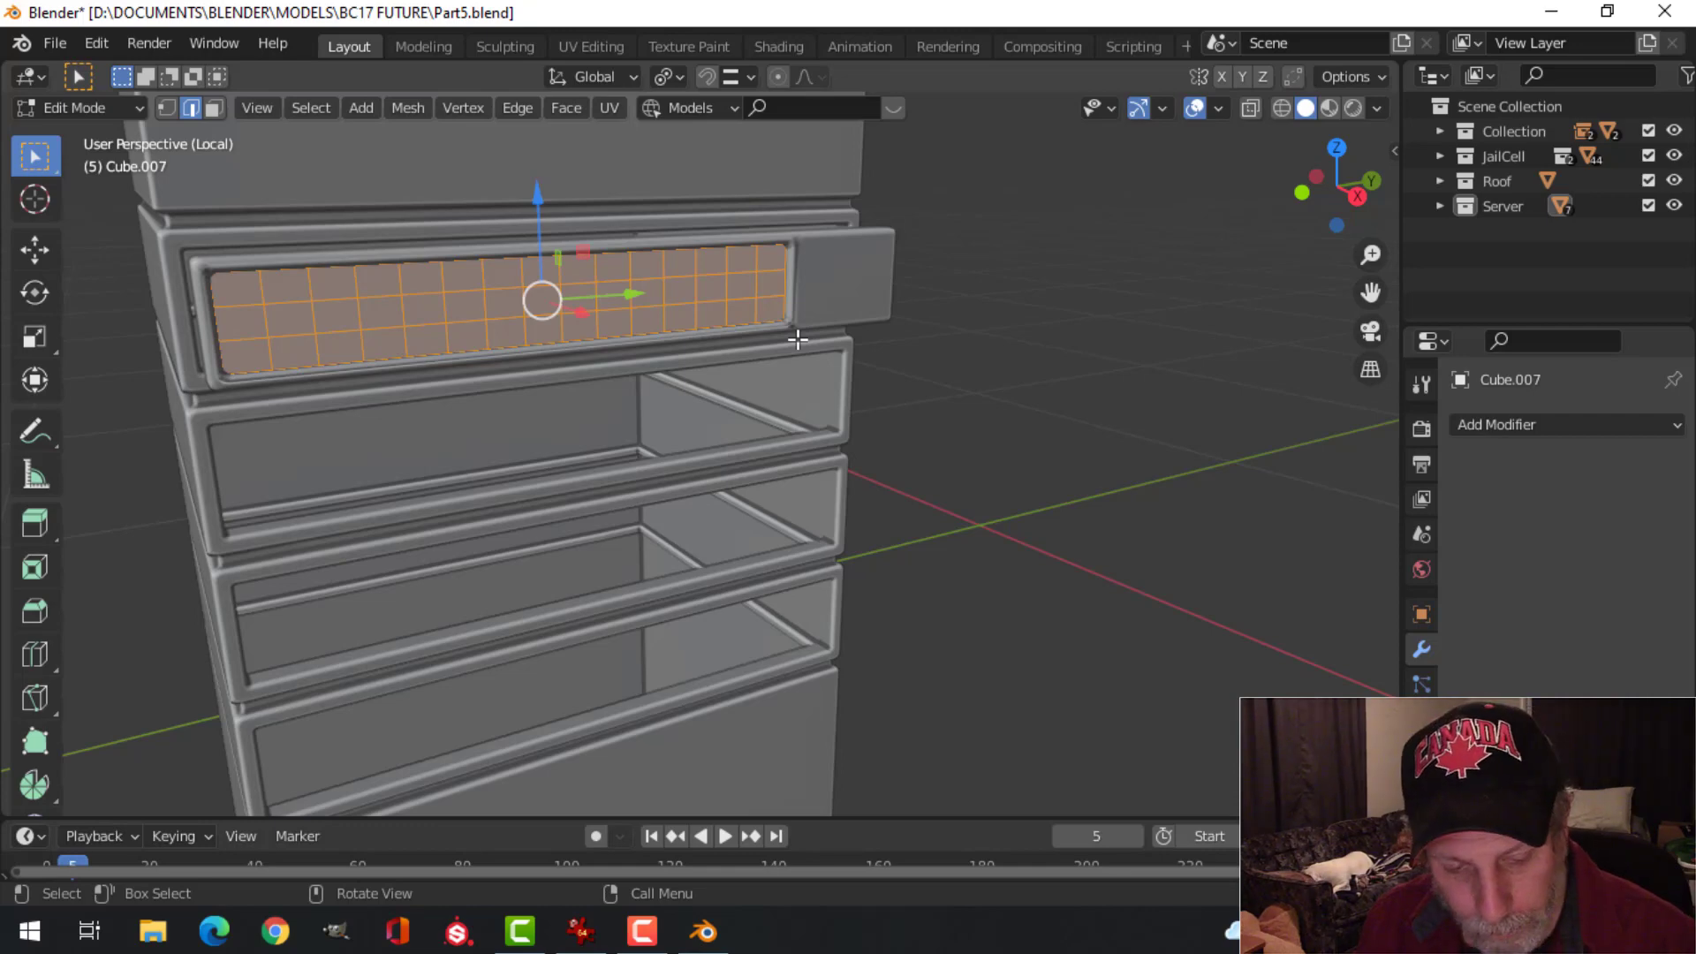
key(ctrl+e)
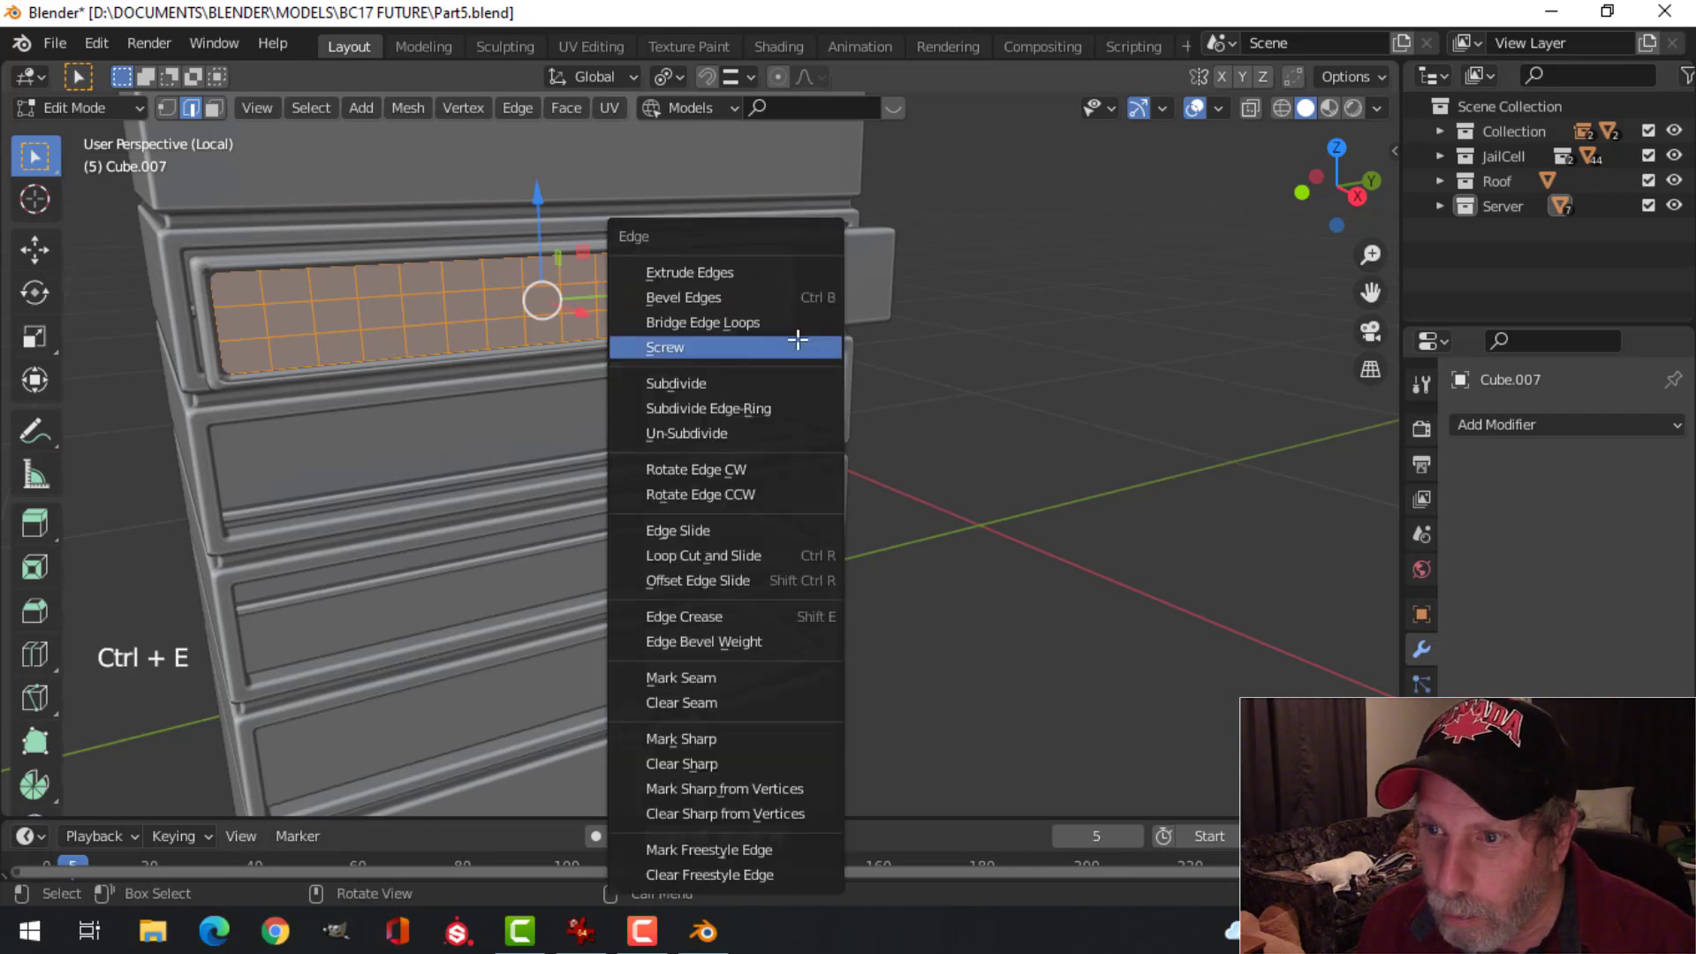
click(758, 372)
Step: Poke all the grid's faces and convert the resulting triangles to quads, forming a diagonal lattice
key(ctrl+f)
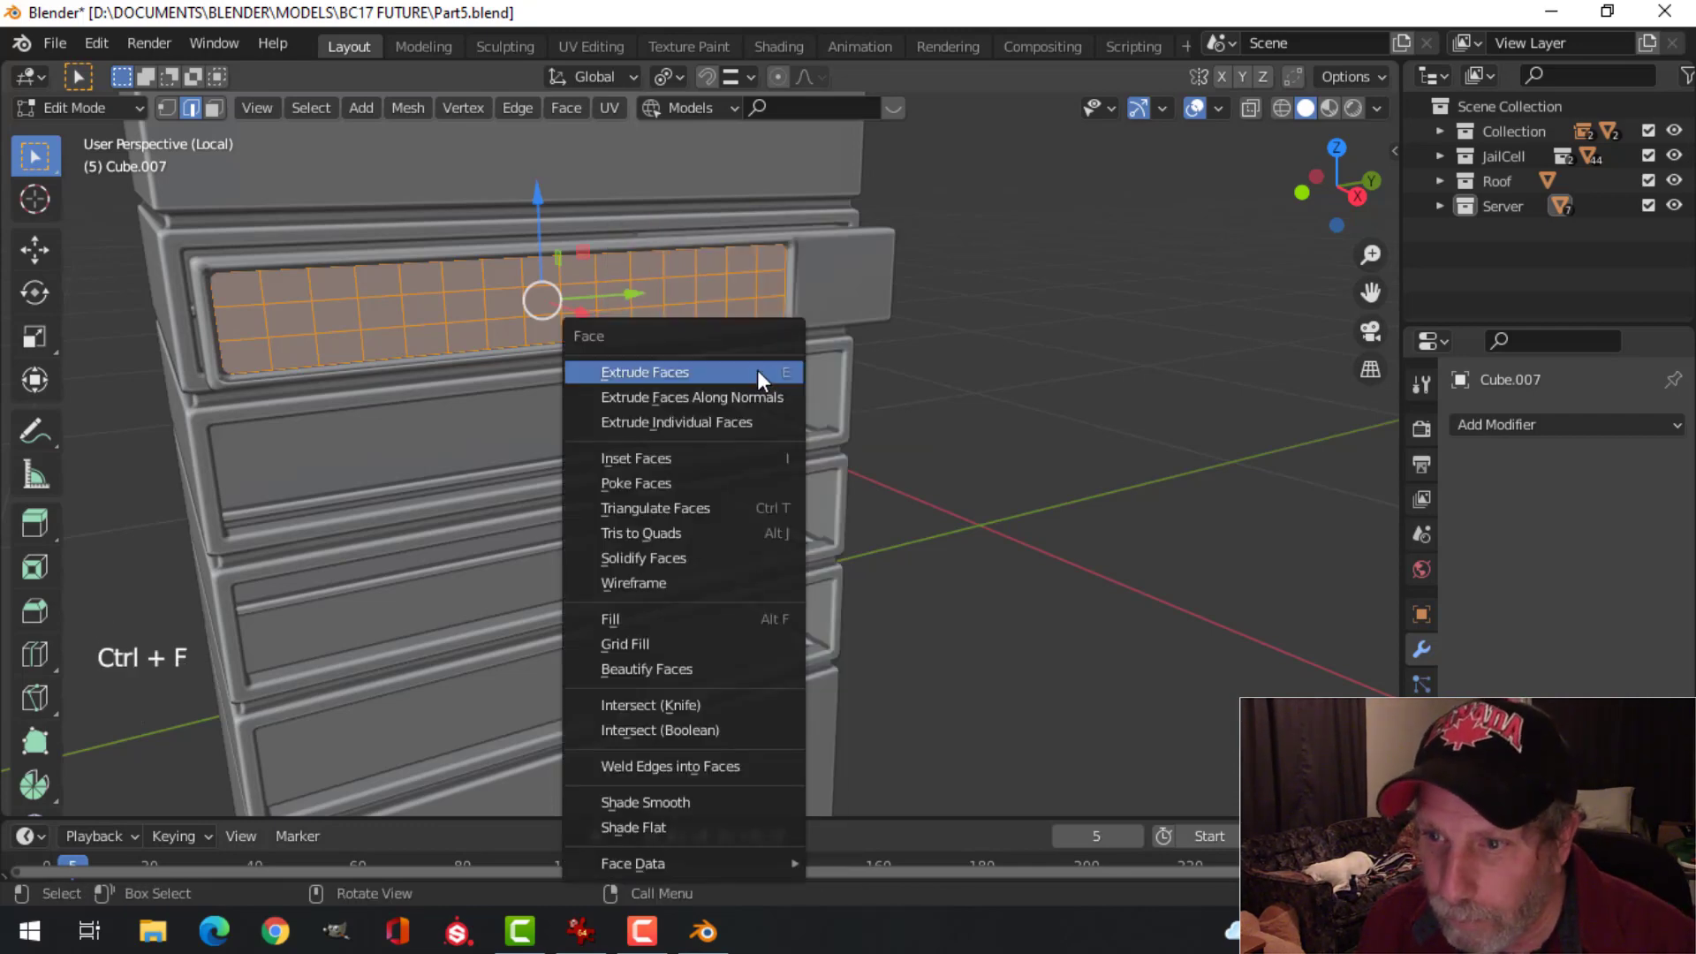
click(672, 484)
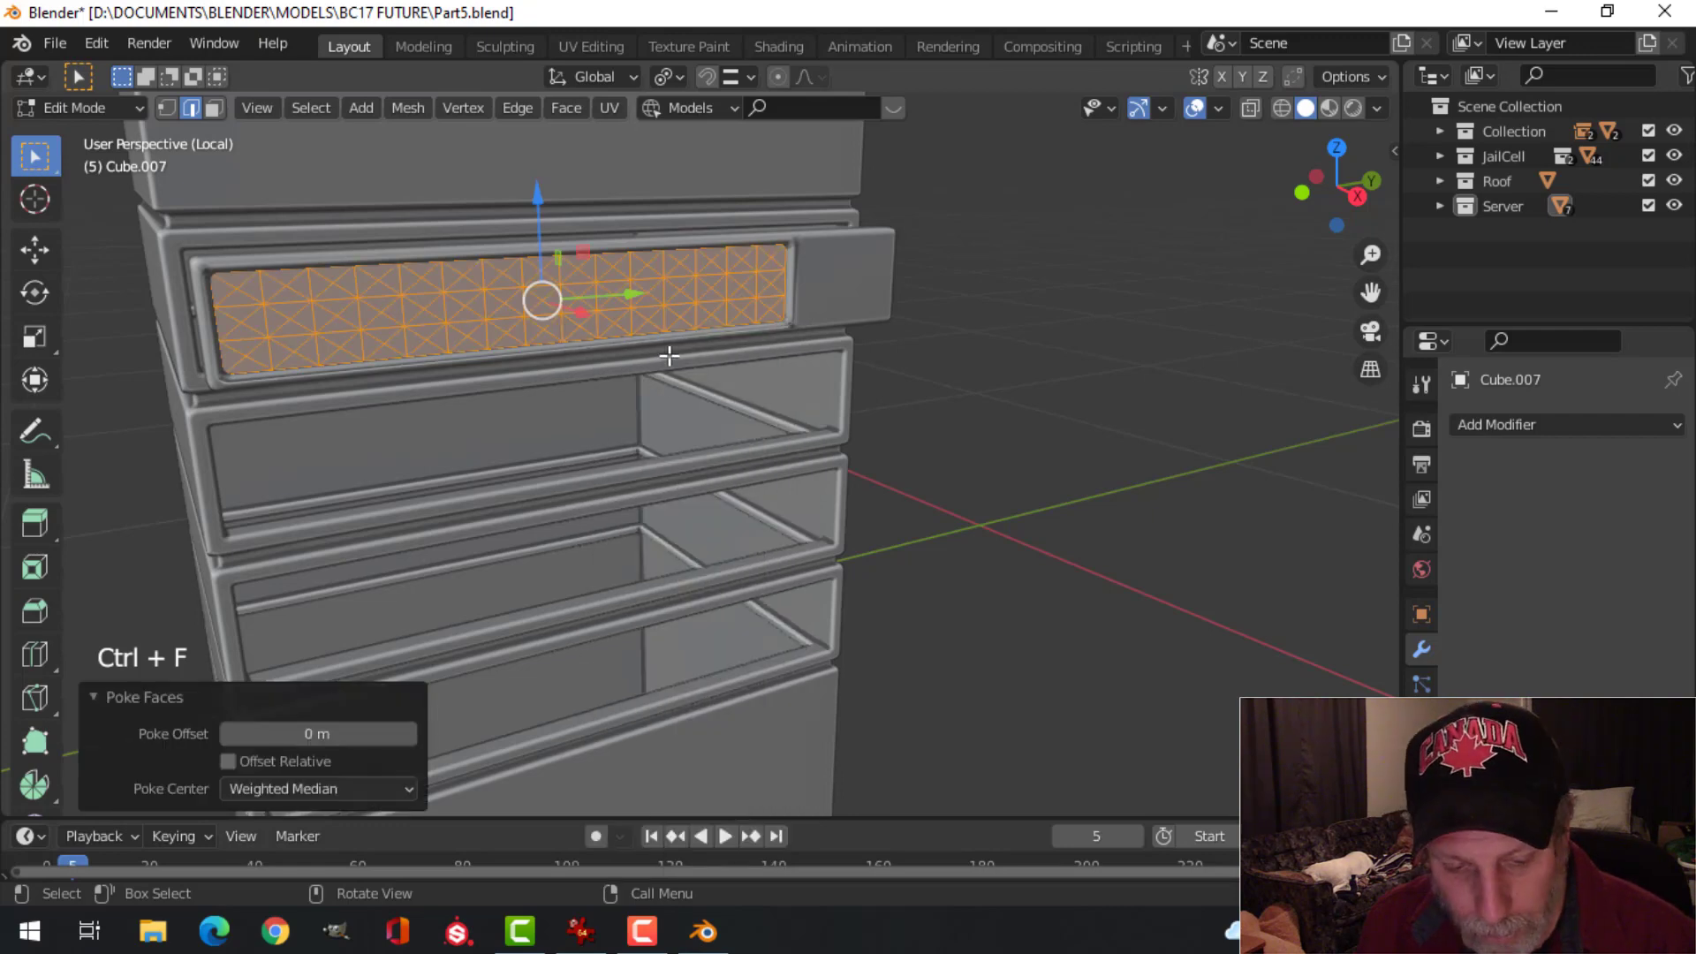
key(ctrl+f)
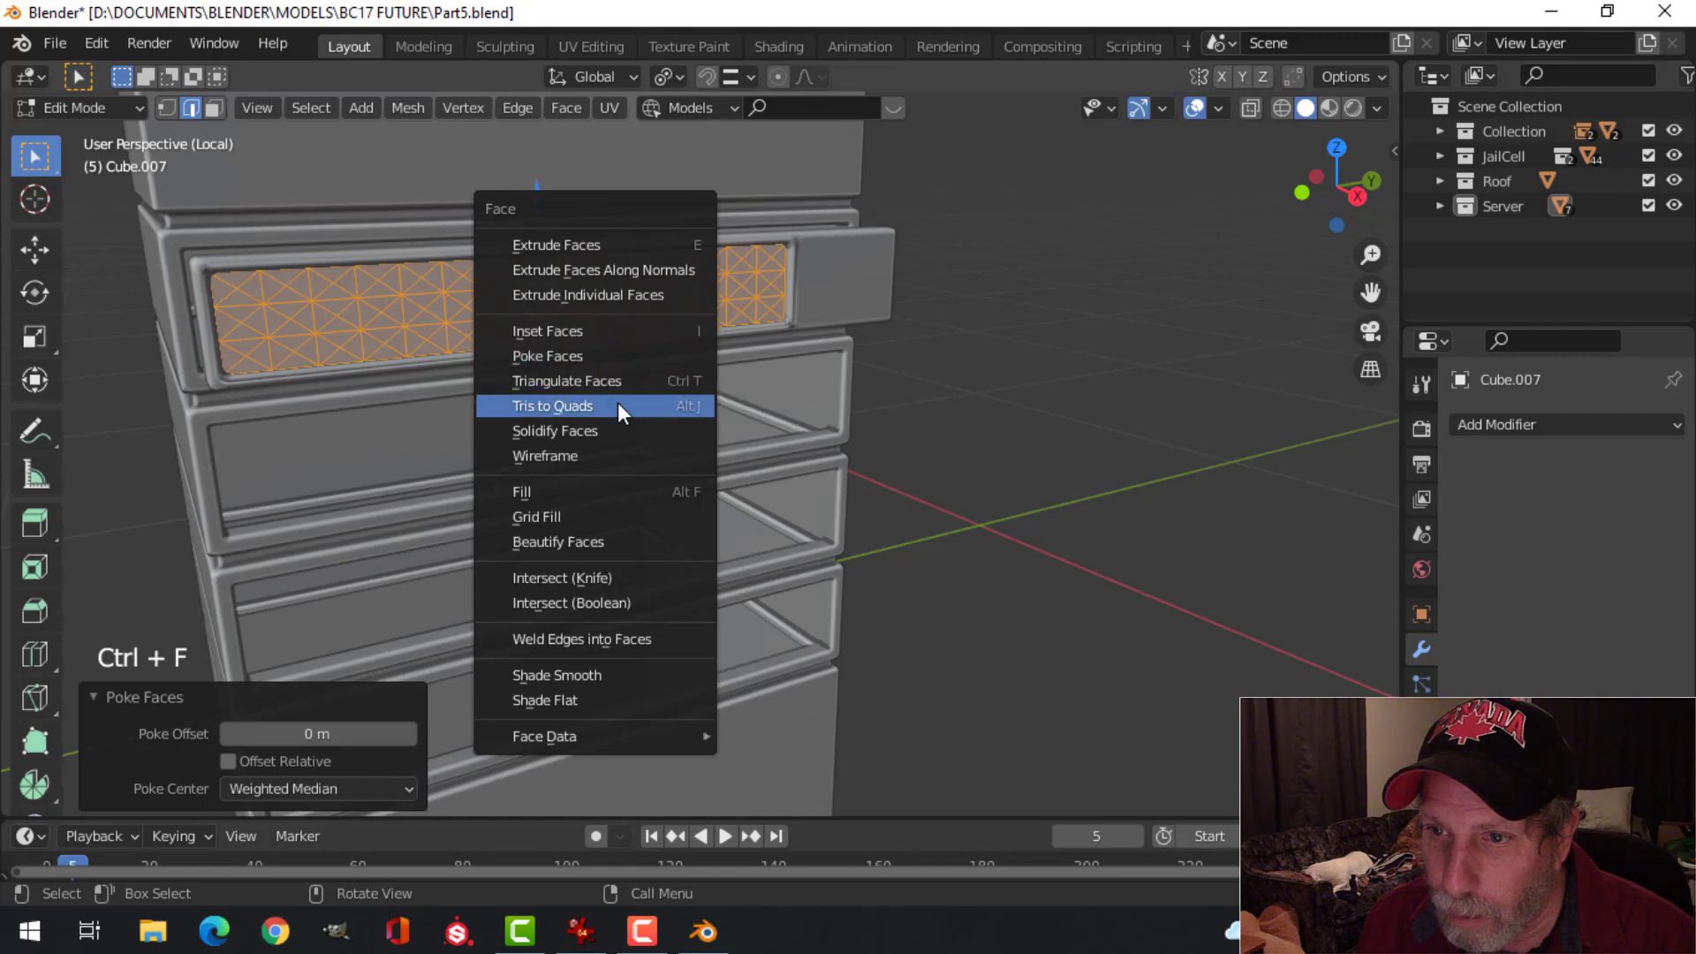
click(672, 406)
middle_drag(771, 364, 786, 370)
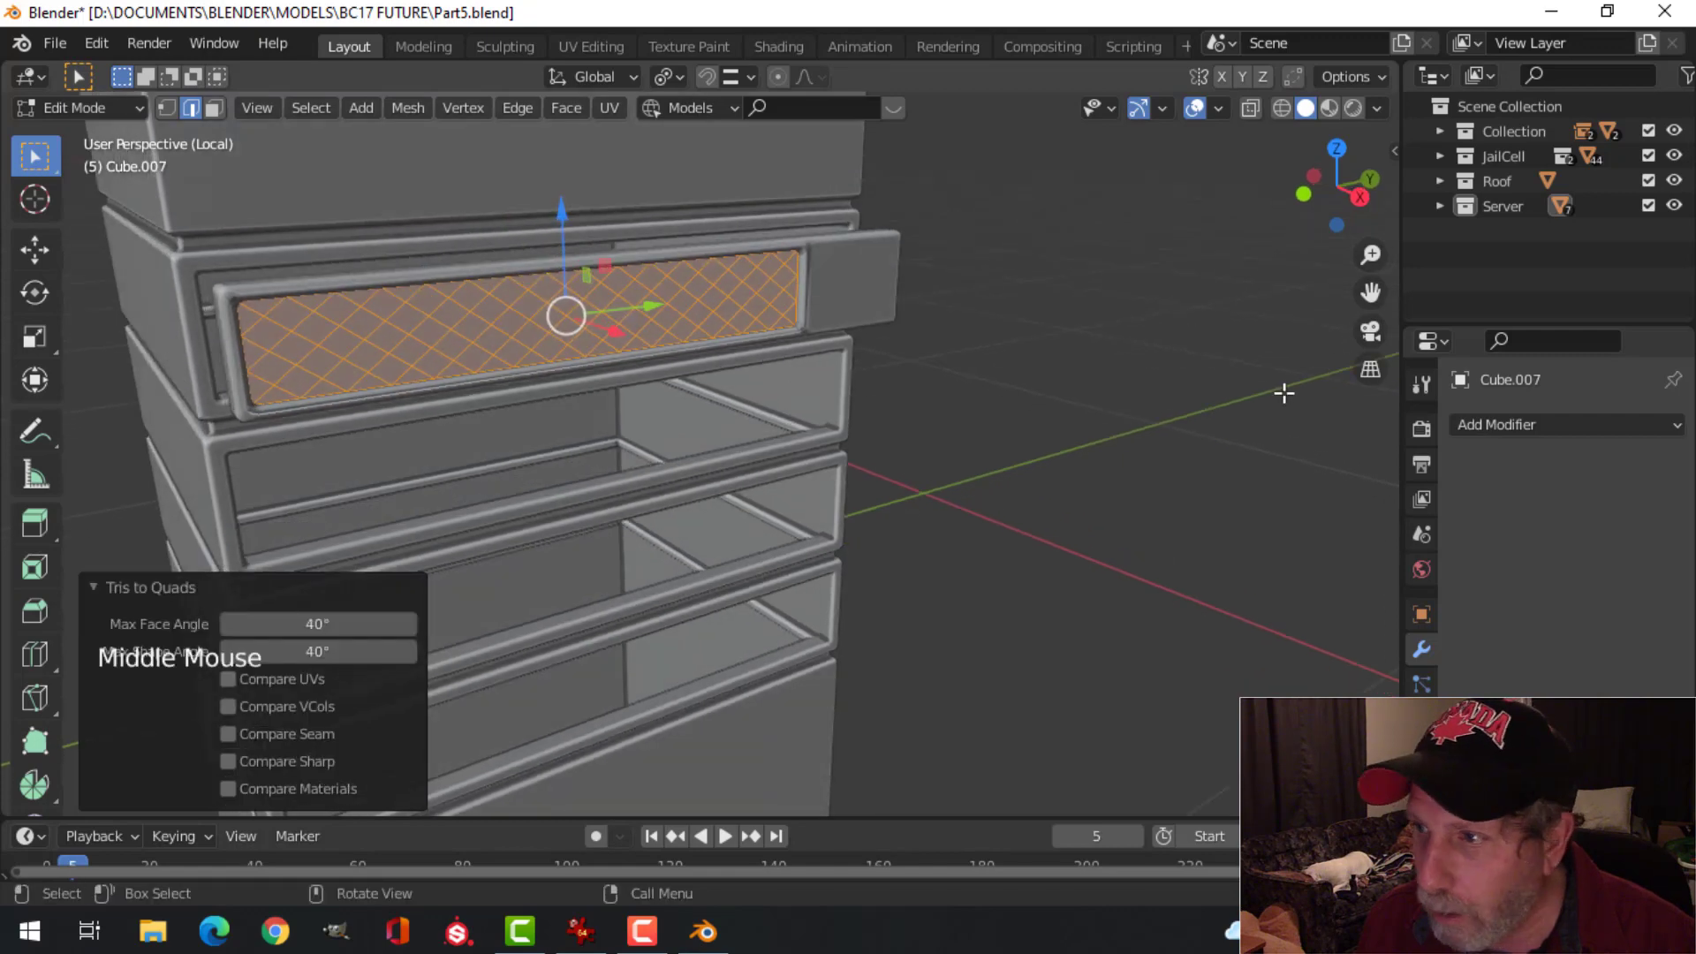
Step: Add a Wireframe modifier to the diagonal lattice with a thickness of 0.0018 m, and clear the selection in Object Mode
click(1519, 426)
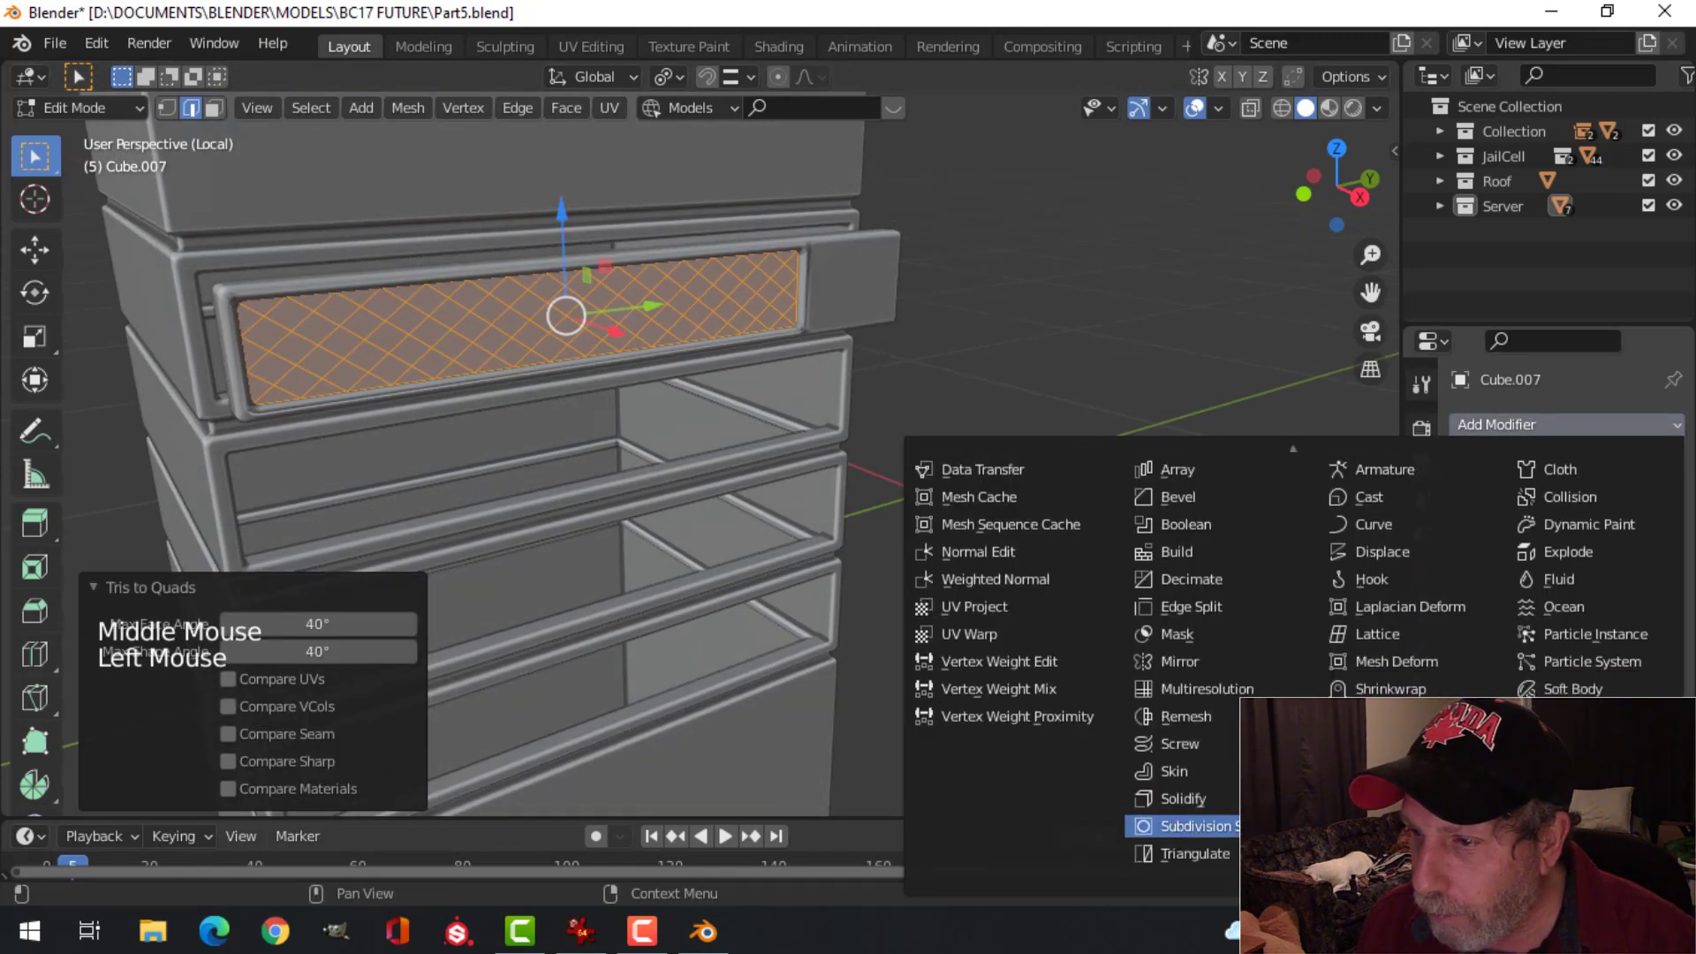
click(1189, 871)
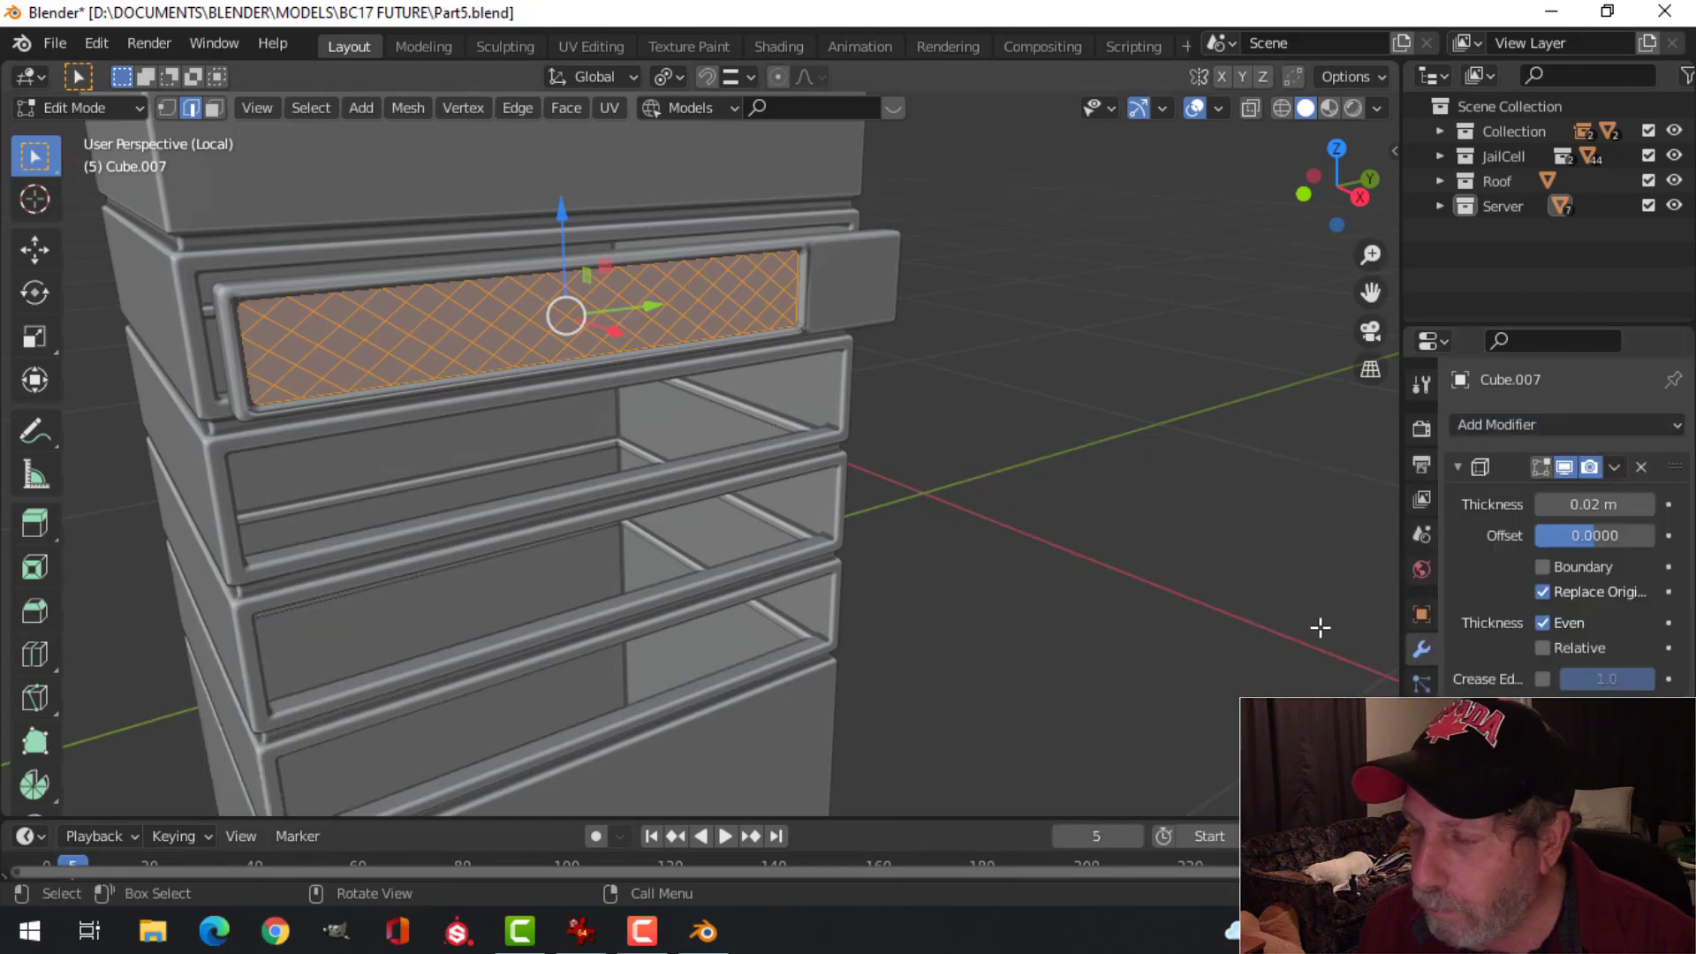
key(Tab)
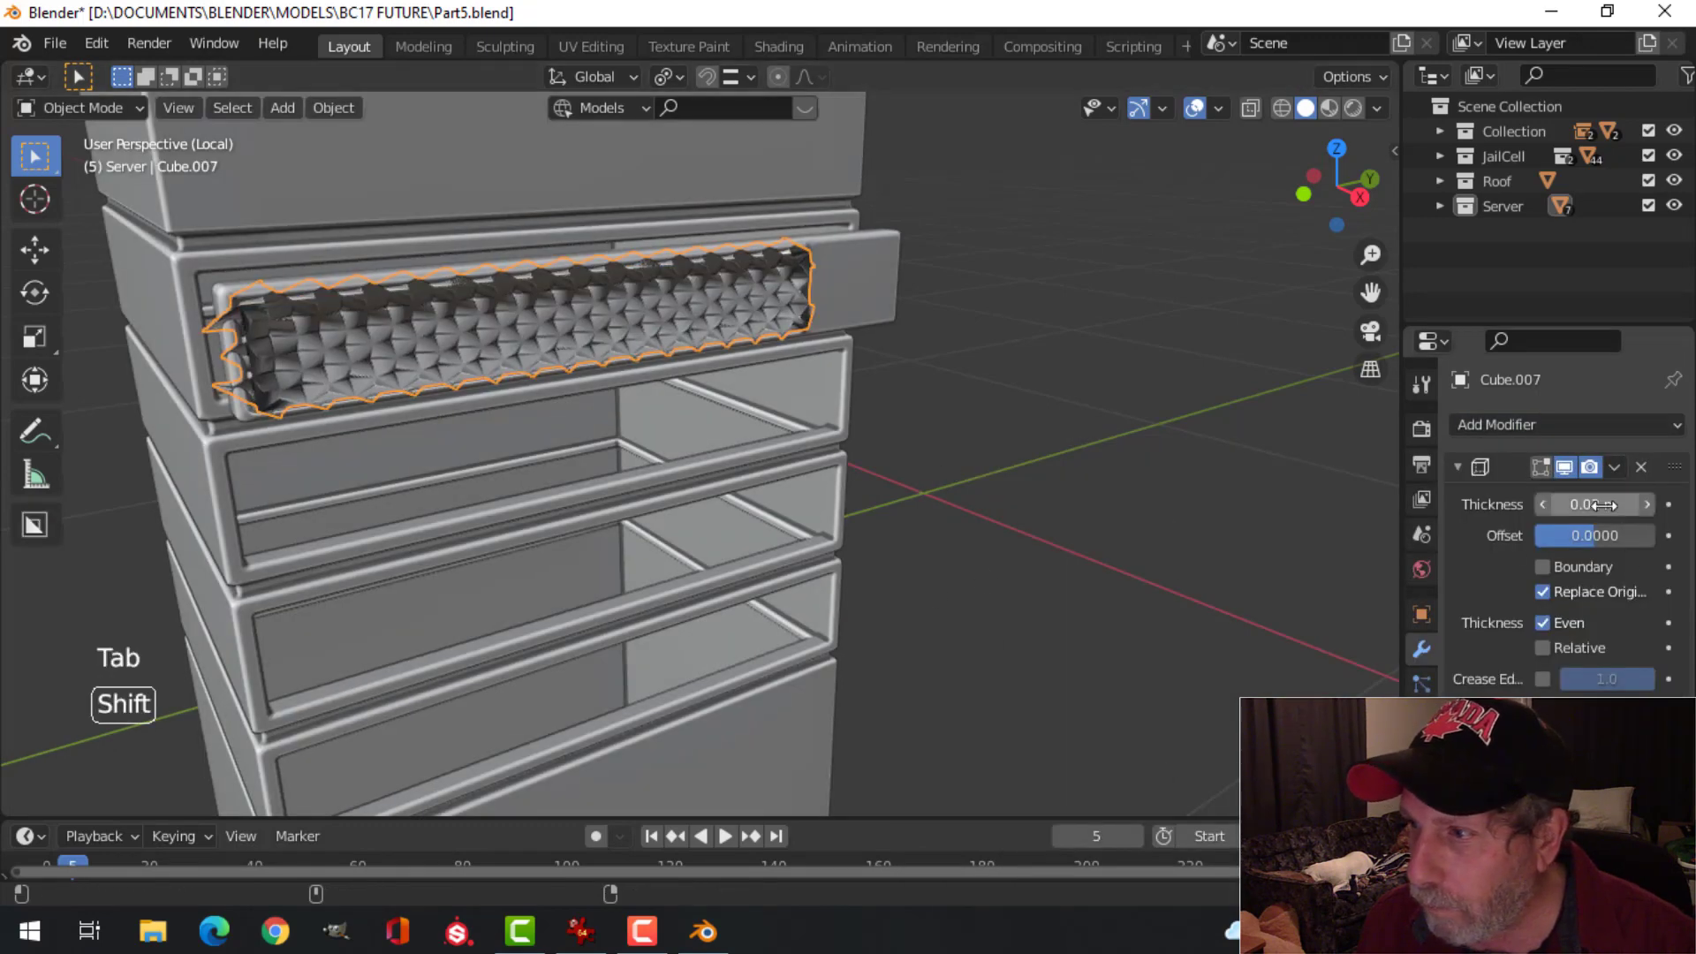
mouse_move(1604, 504)
shift+mouse_down()
mouse_move(1621, 504)
mouse_move(1603, 503)
shift+mouse_up()
key(alt+a)
key(Tab)
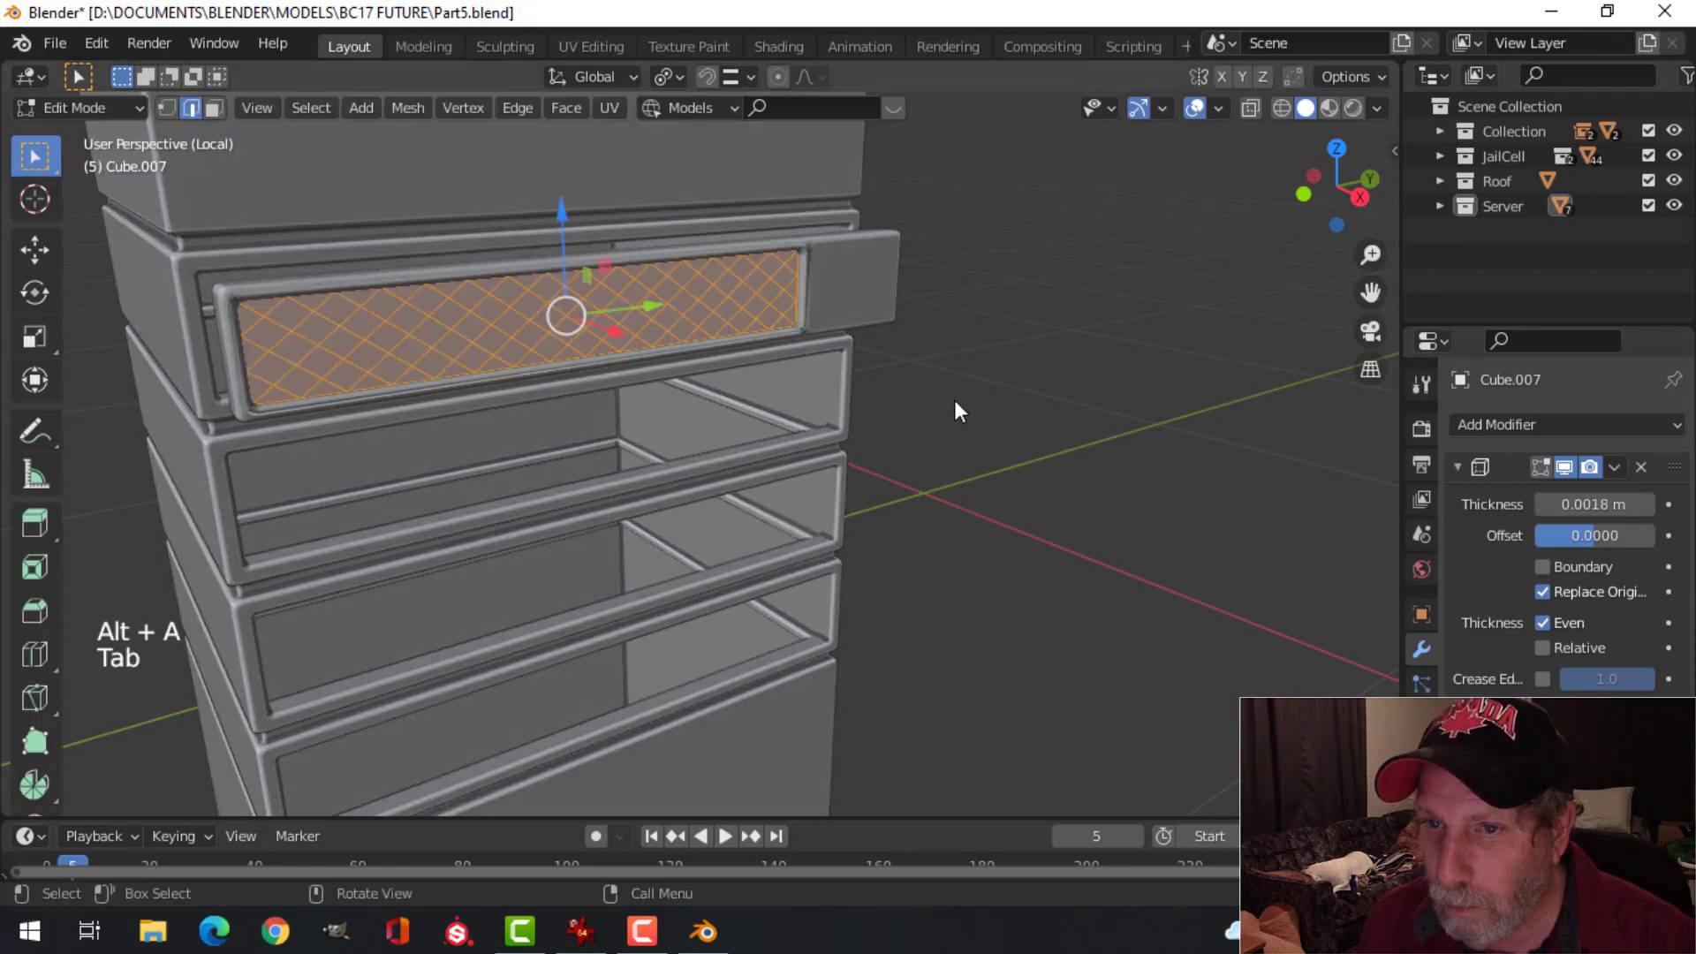
key(Tab)
key(alt+a)
Step: Move all geometry of the grille and its surrounding frame together along X, back into the cabinet's uppermost opening
scroll(947, 372, down, 1)
middle_drag(947, 371, 926, 397)
scroll(875, 380, up, 2)
click(721, 323)
shift+click(891, 273)
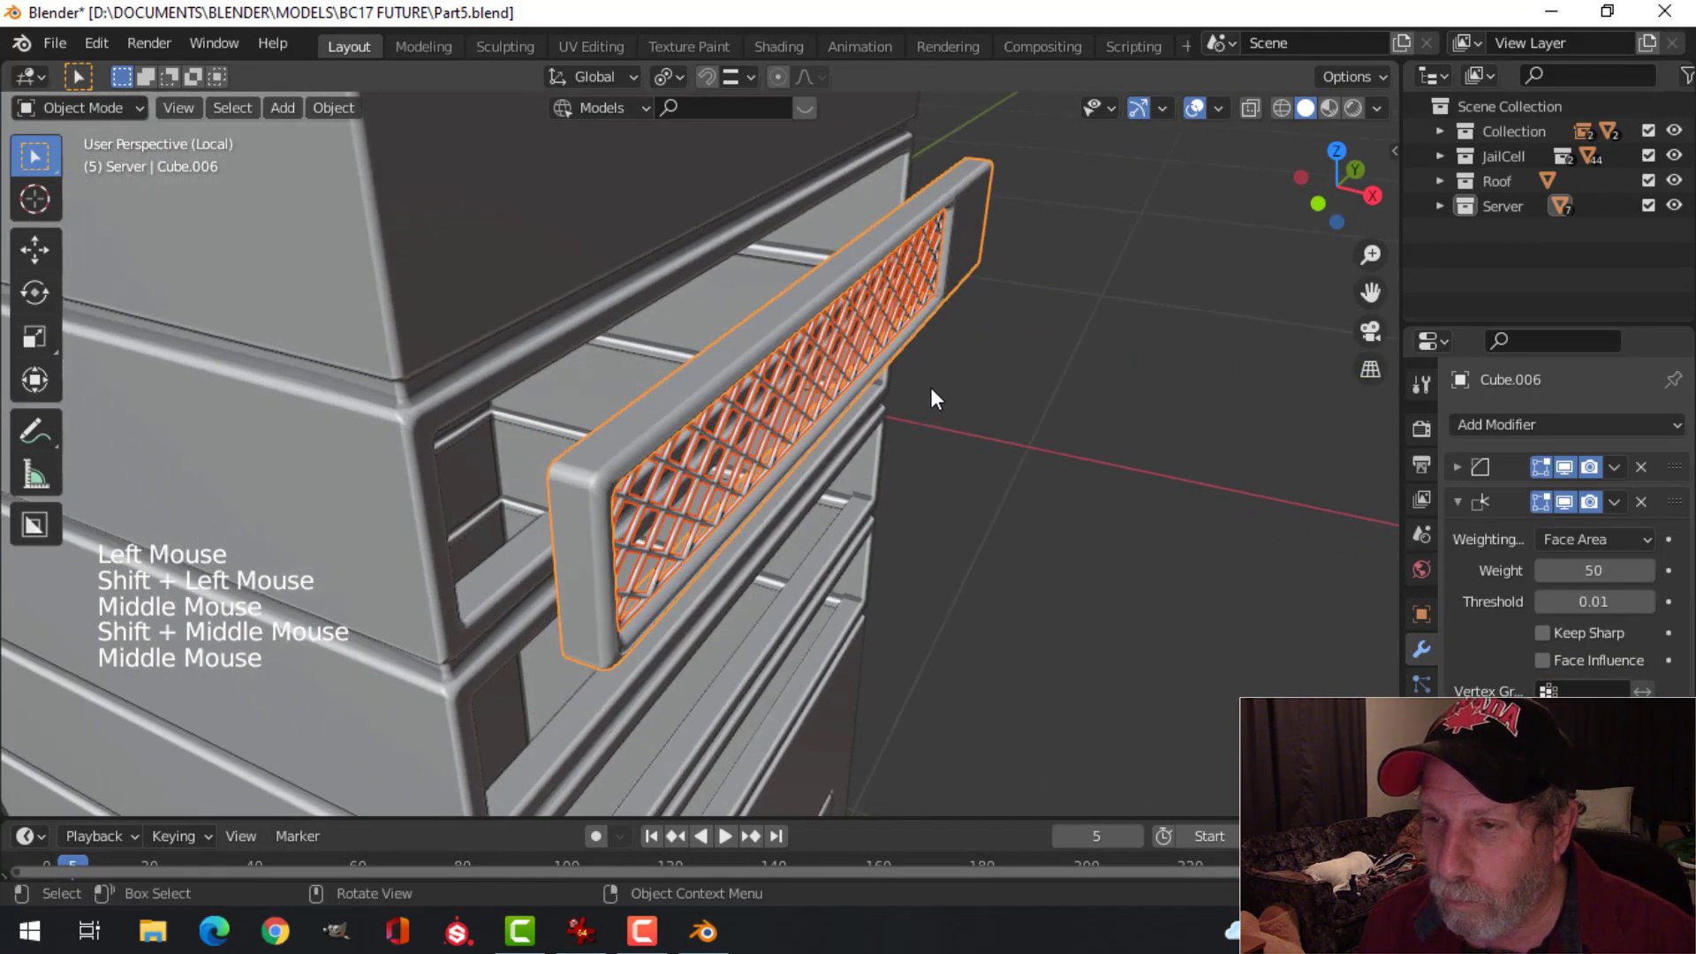
key(Tab)
key(a)
drag(935, 369, 813, 369)
middle_drag(1037, 356, 829, 338)
key(alt+a)
key(Tab)
scroll(918, 353, down, 3)
key(alt+a)
Step: Set the Limit Method of the server unit front's Bevel modifier to Angle
scroll(782, 316, up, 3)
click(829, 326)
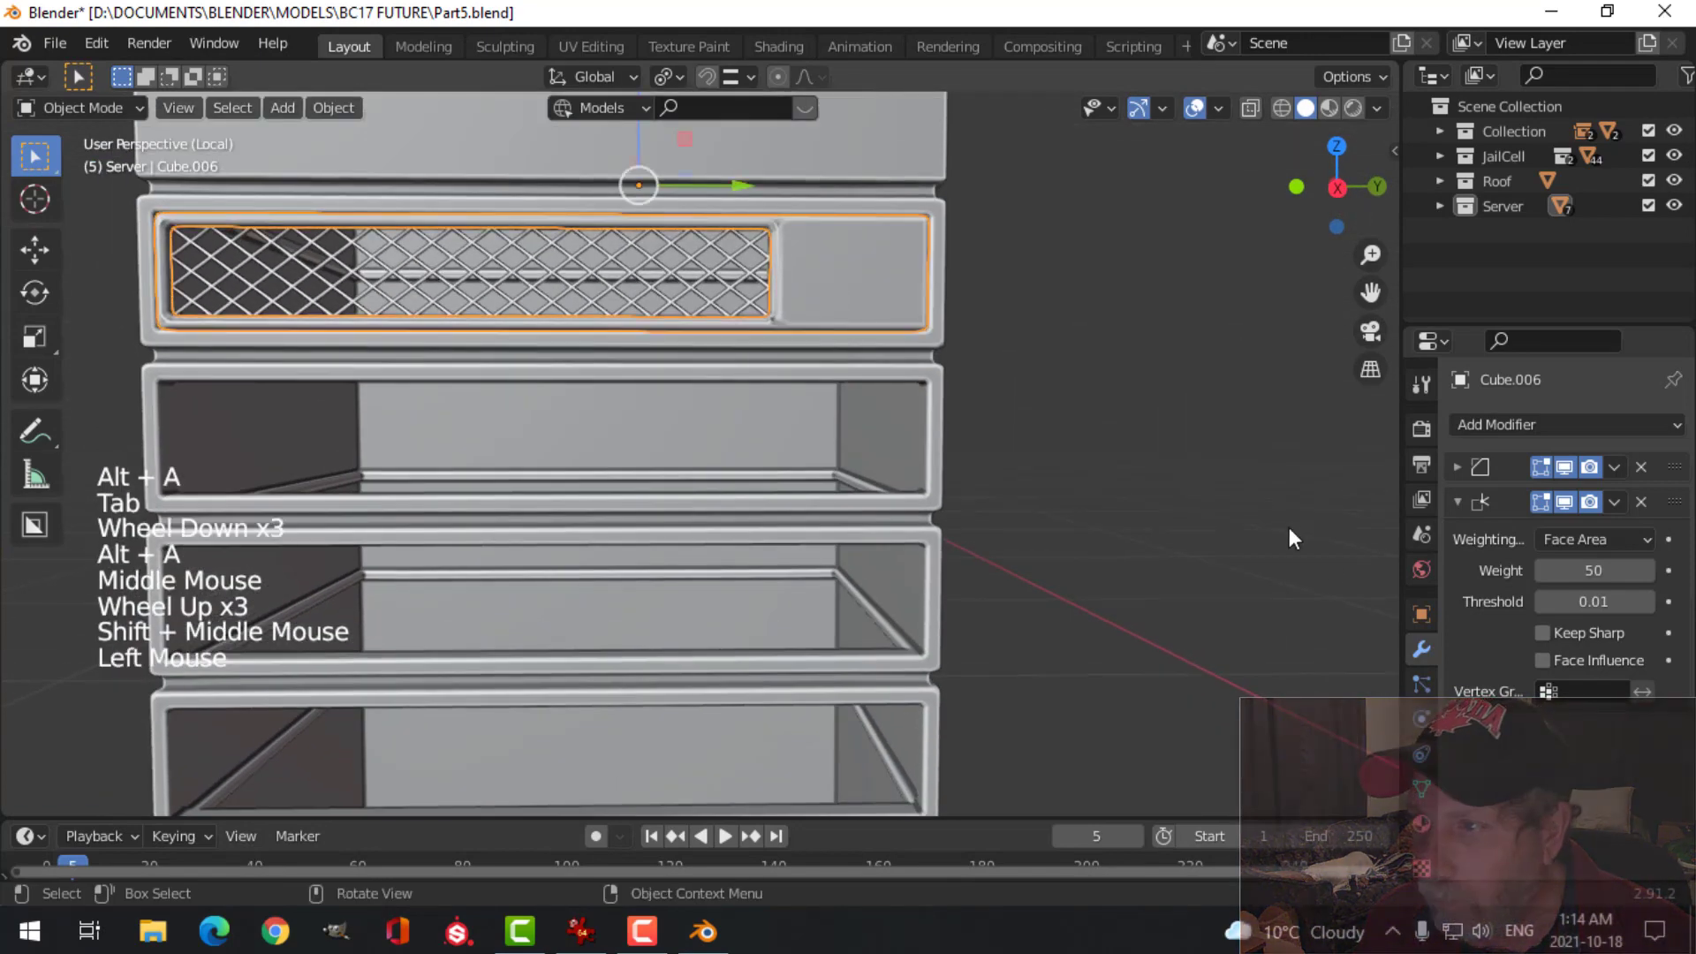
click(1454, 470)
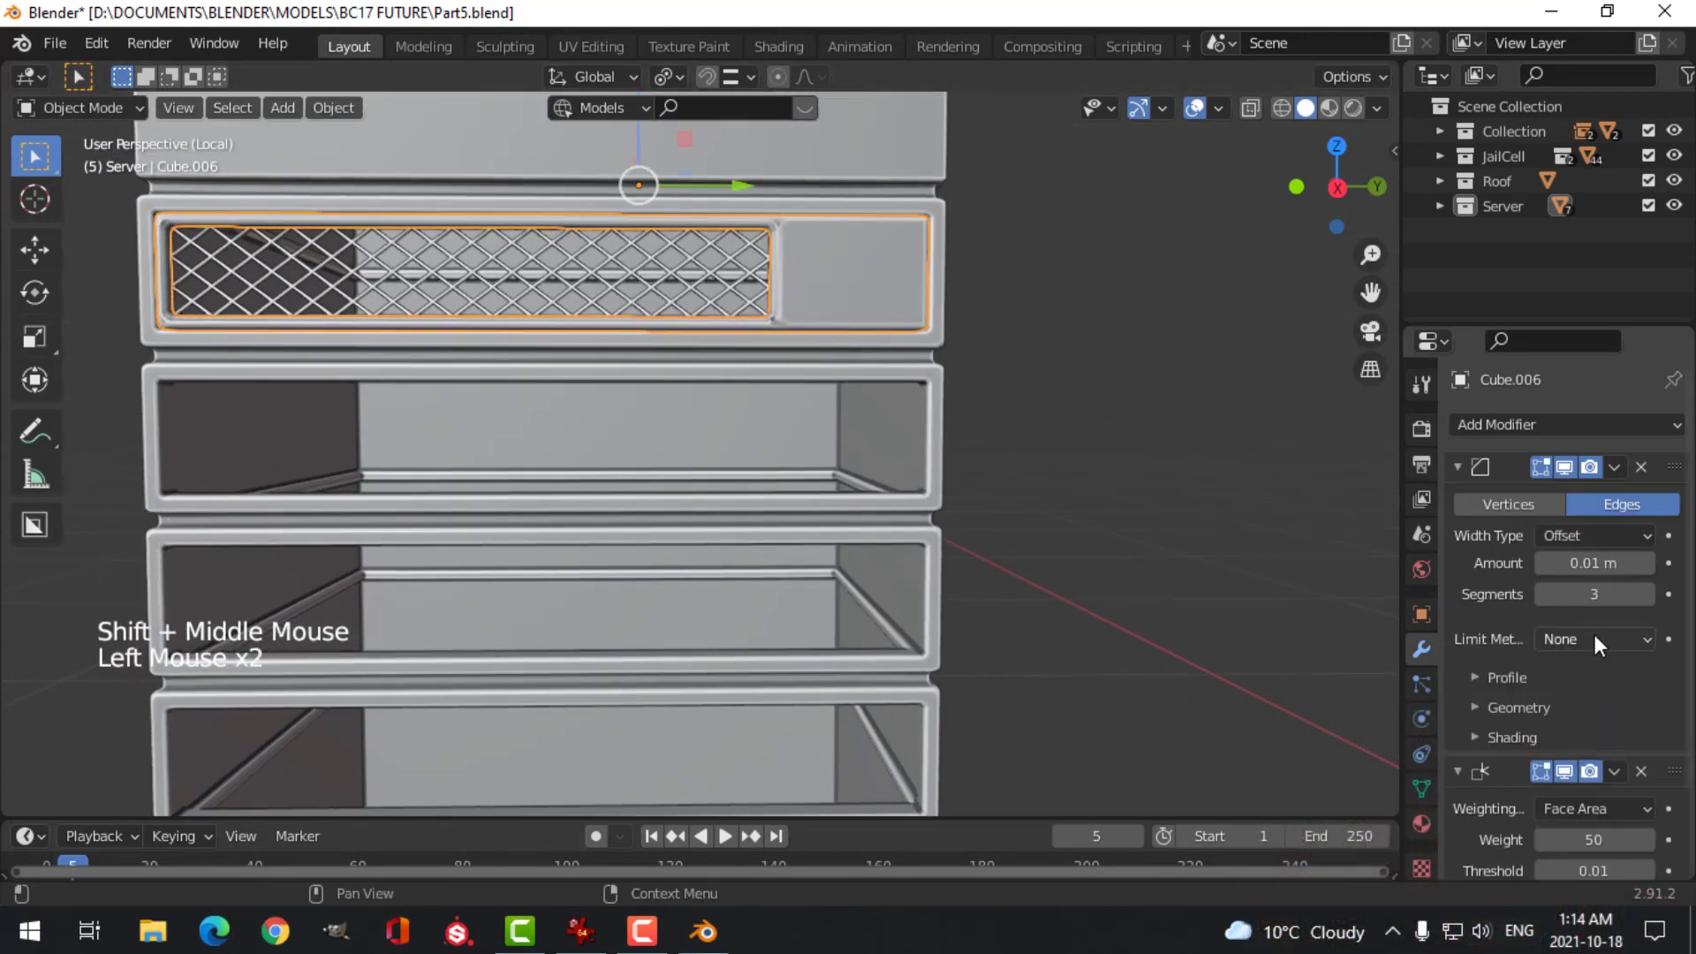
click(1594, 636)
click(1547, 685)
middle_drag(1148, 530, 1016, 477)
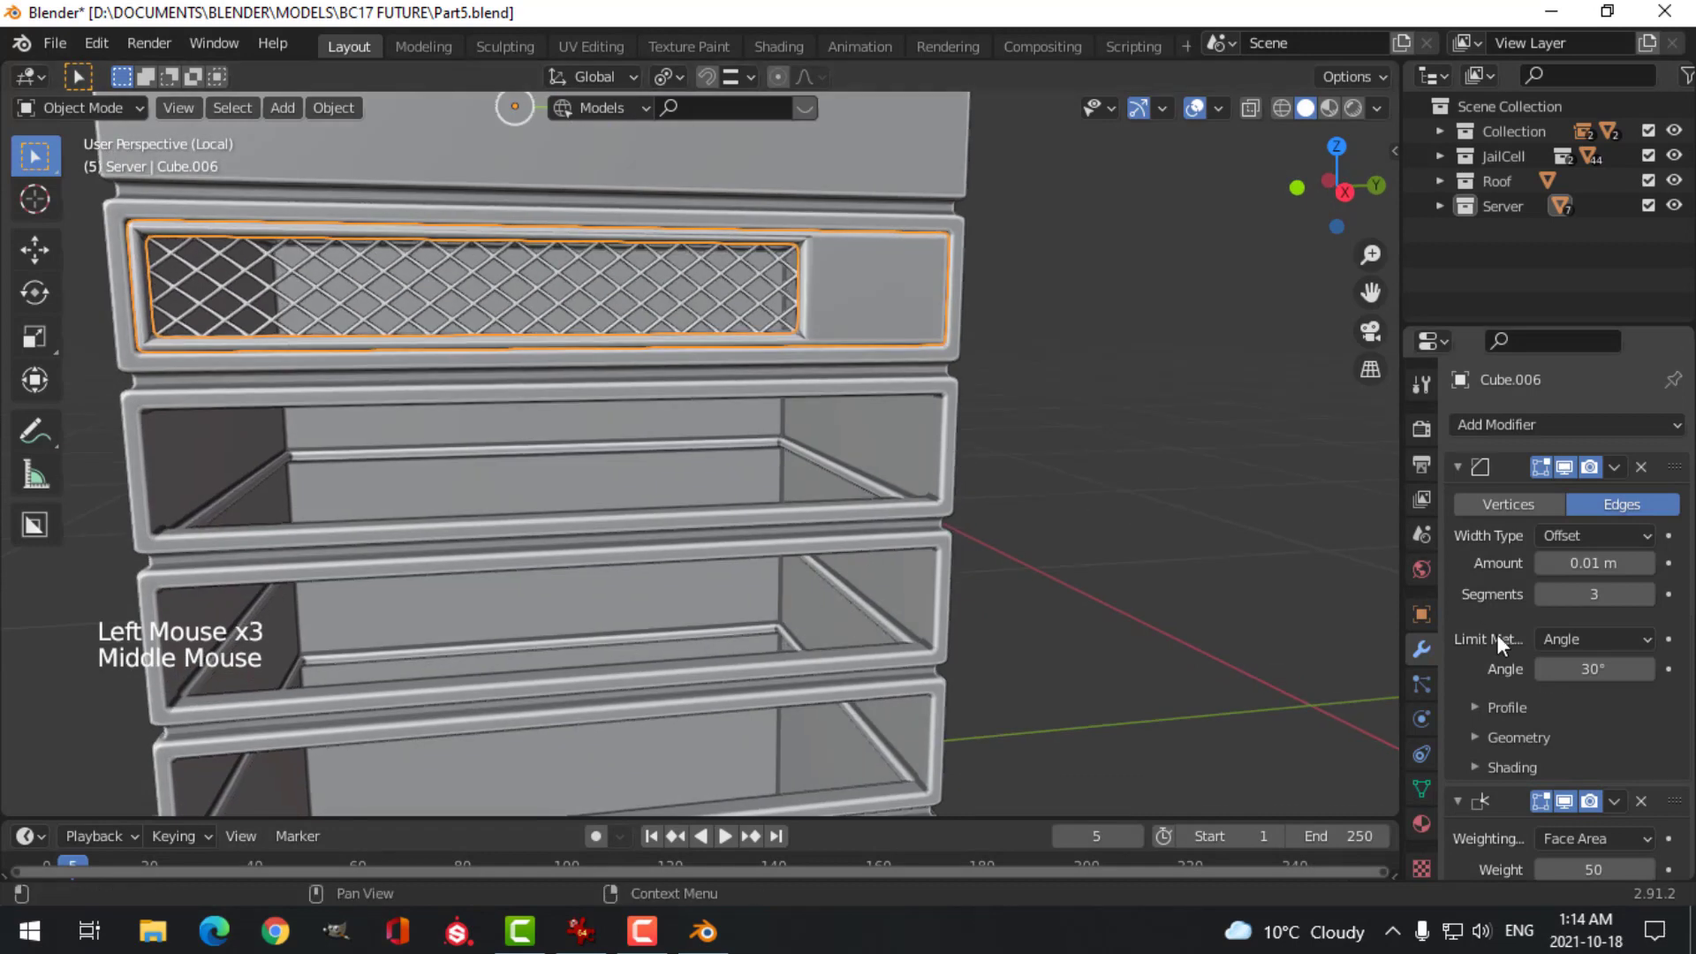
Step: Set the Bevel modifier's outer miter to Arc and clear the selection
click(1484, 733)
scroll(1571, 770, down, 2)
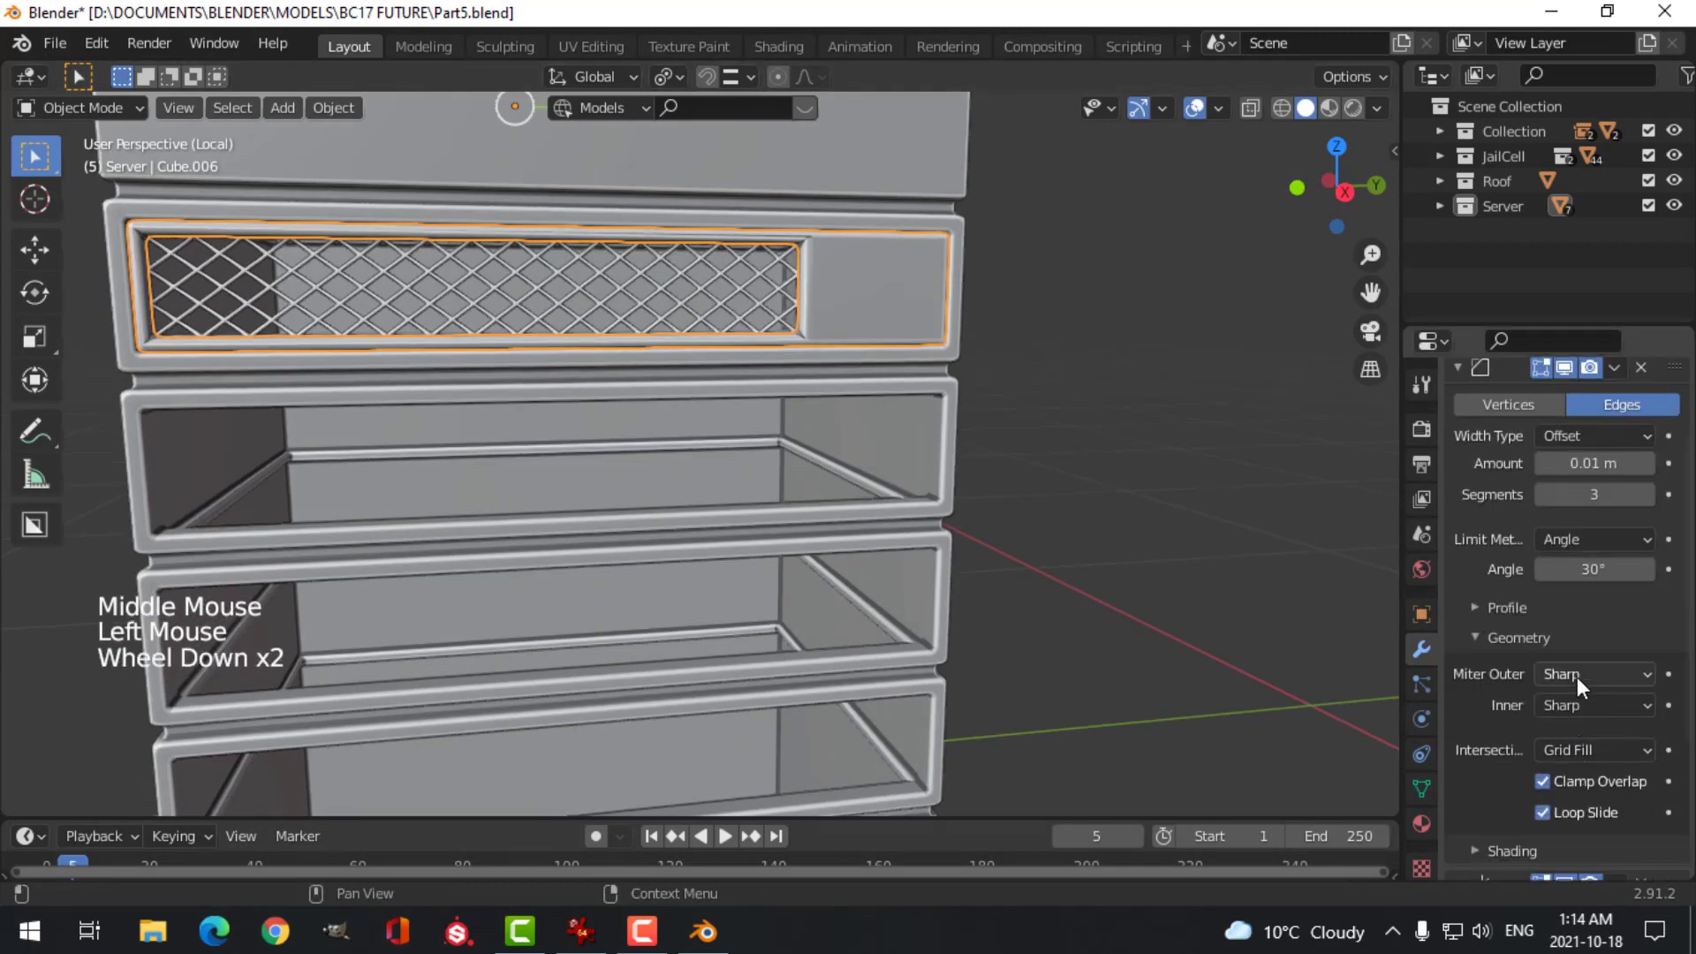
click(1577, 675)
click(1556, 757)
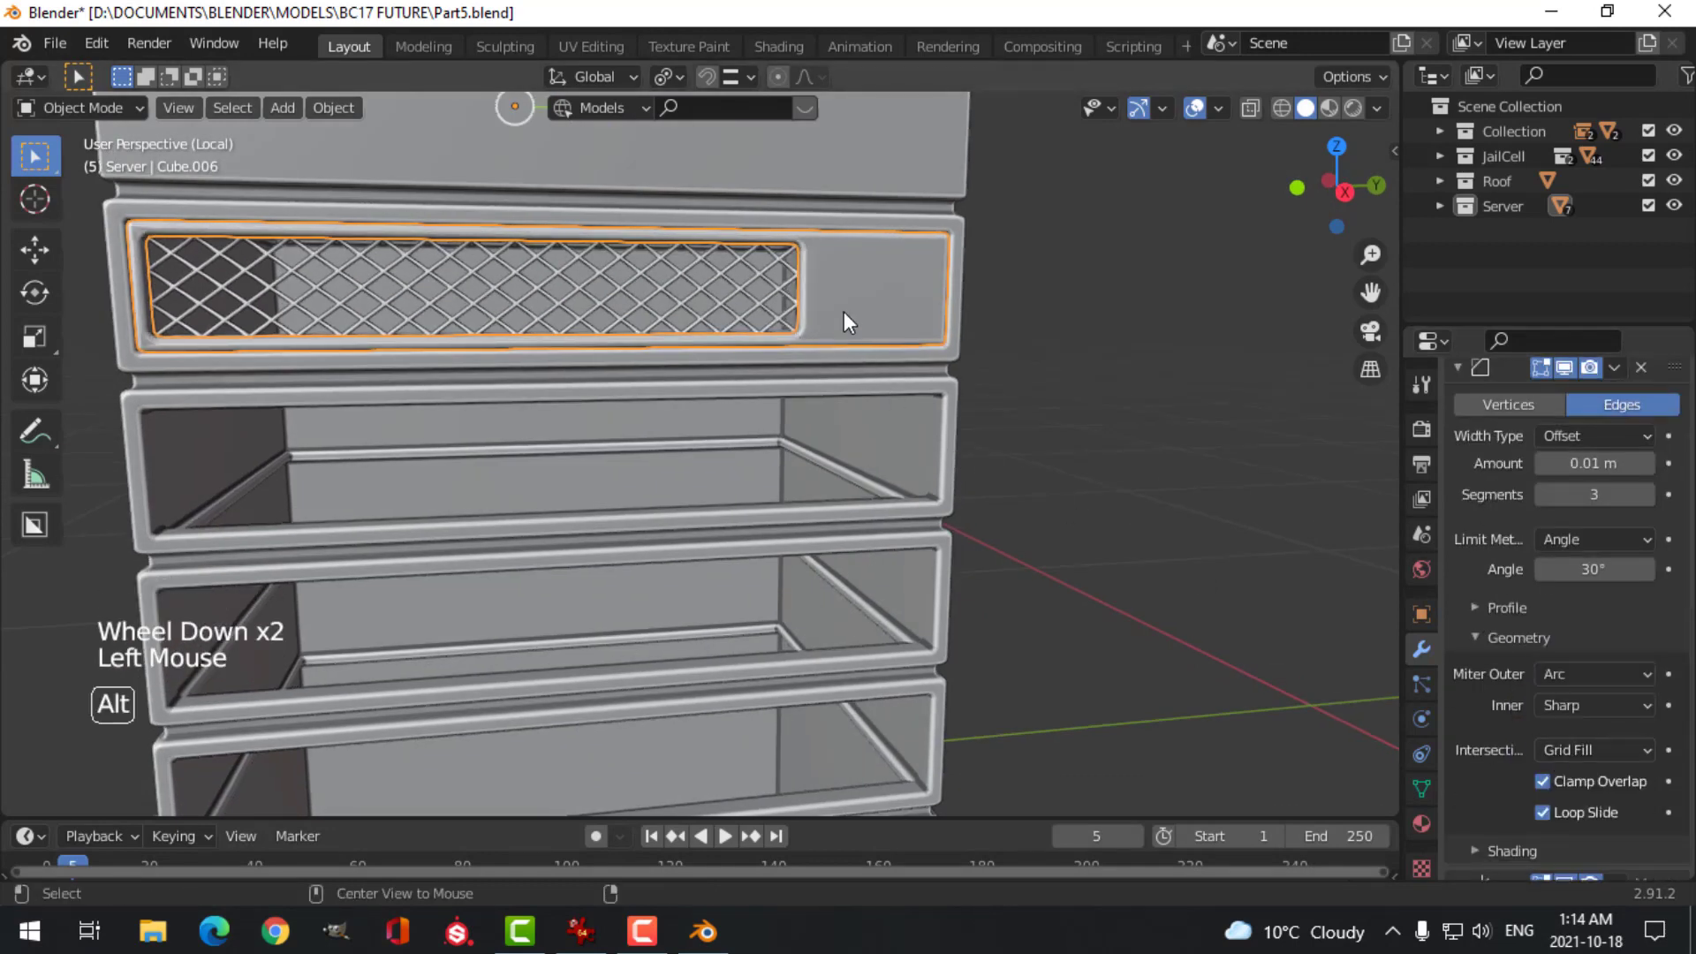
key(alt+a)
Step: In the right orthographic wireframe view, move the vertices at the grille recess's far-left inner end about 0.0105 m inward along Y
scroll(470, 294, down, 2)
shift+middle_drag(421, 310, 707, 327)
scroll(735, 379, up, 3)
click(763, 337)
key(Tab)
scroll(813, 321, down, 2)
middle_drag(706, 327, 432, 274)
key(KP_1)
key(KP_3)
scroll(602, 315, up, 3)
scroll(713, 412, up, 2)
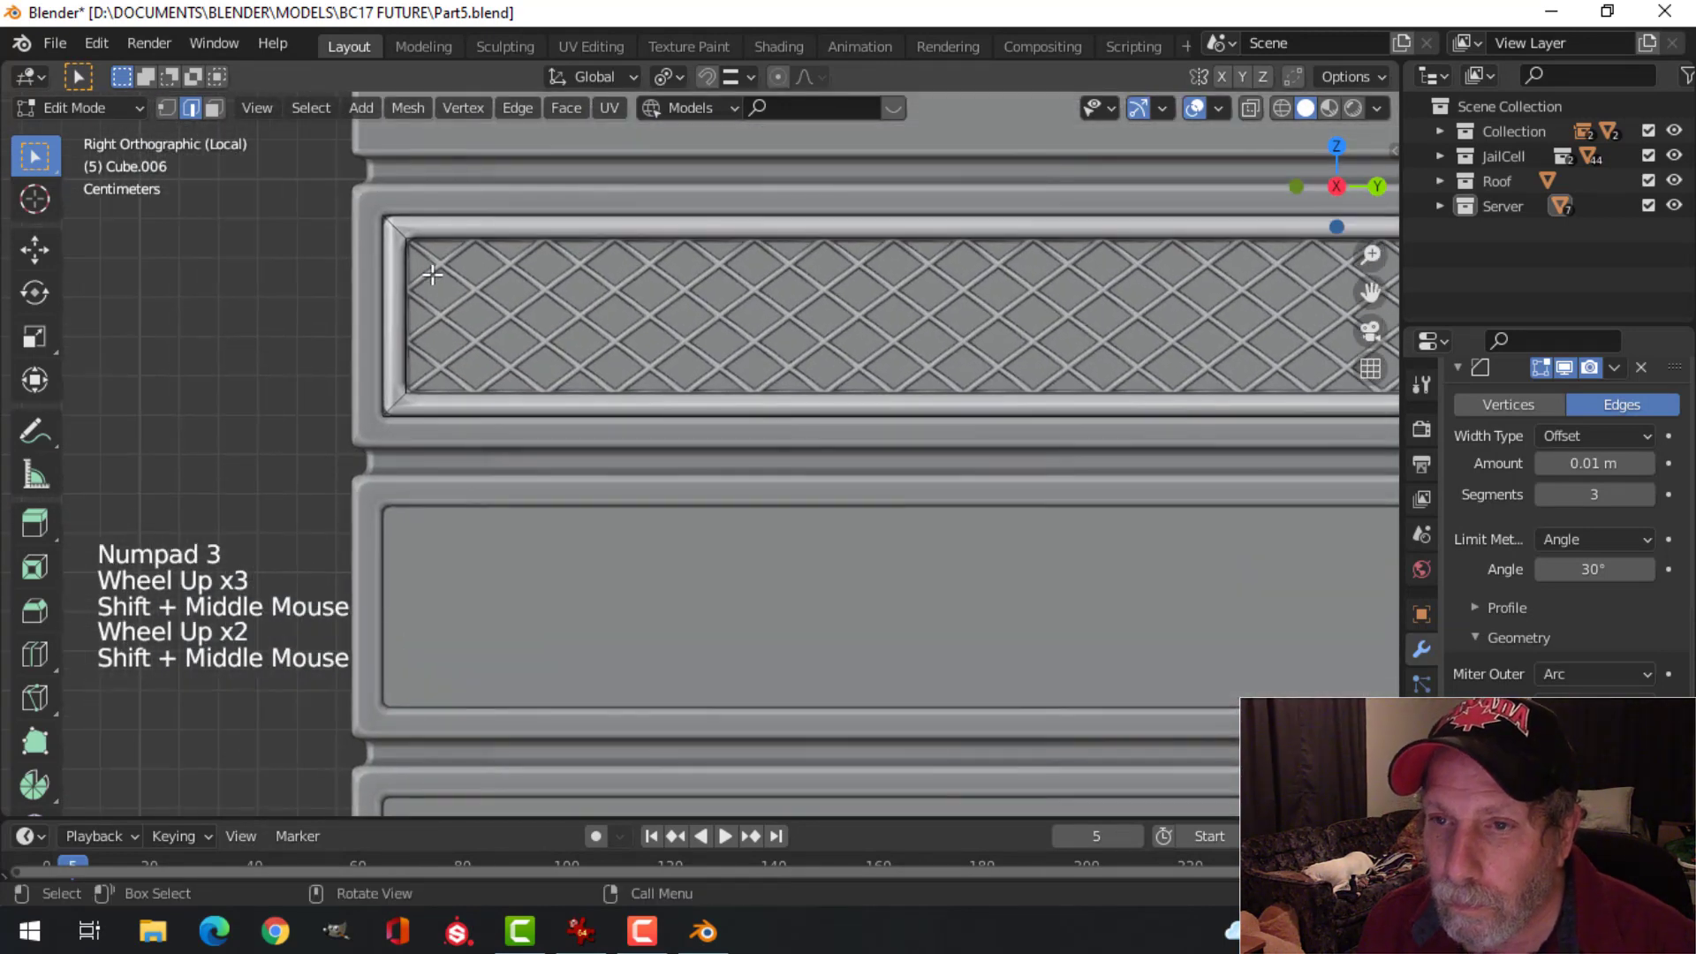
key(Tab)
key(Tab)
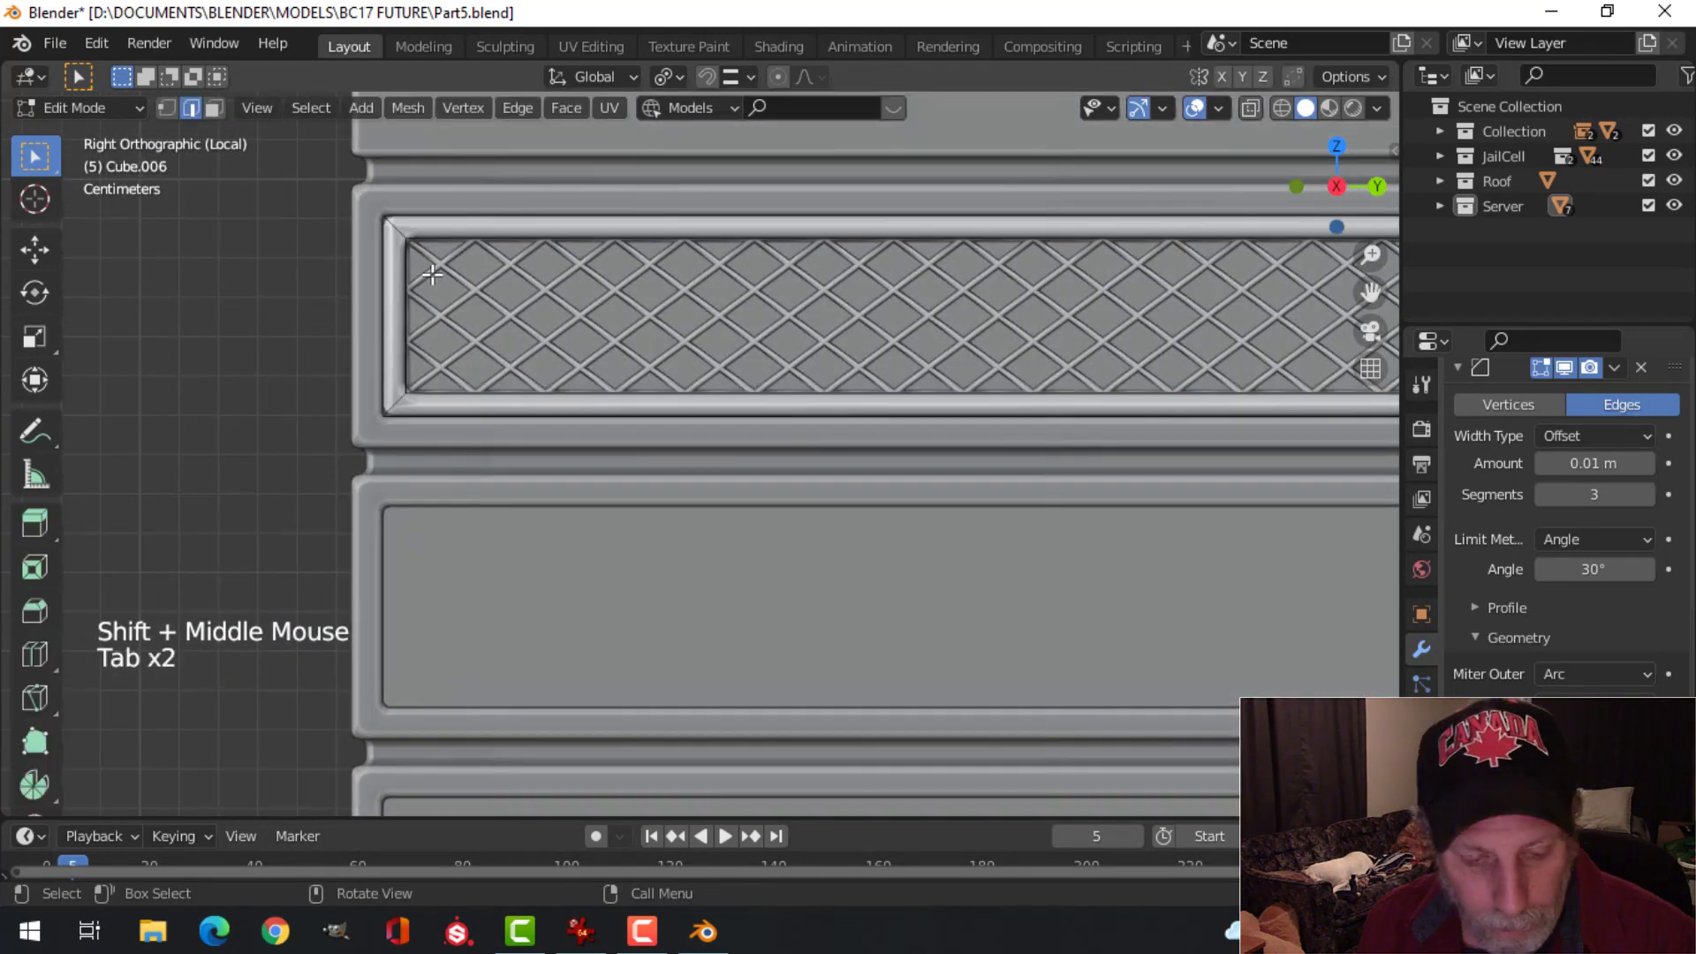
key(z)
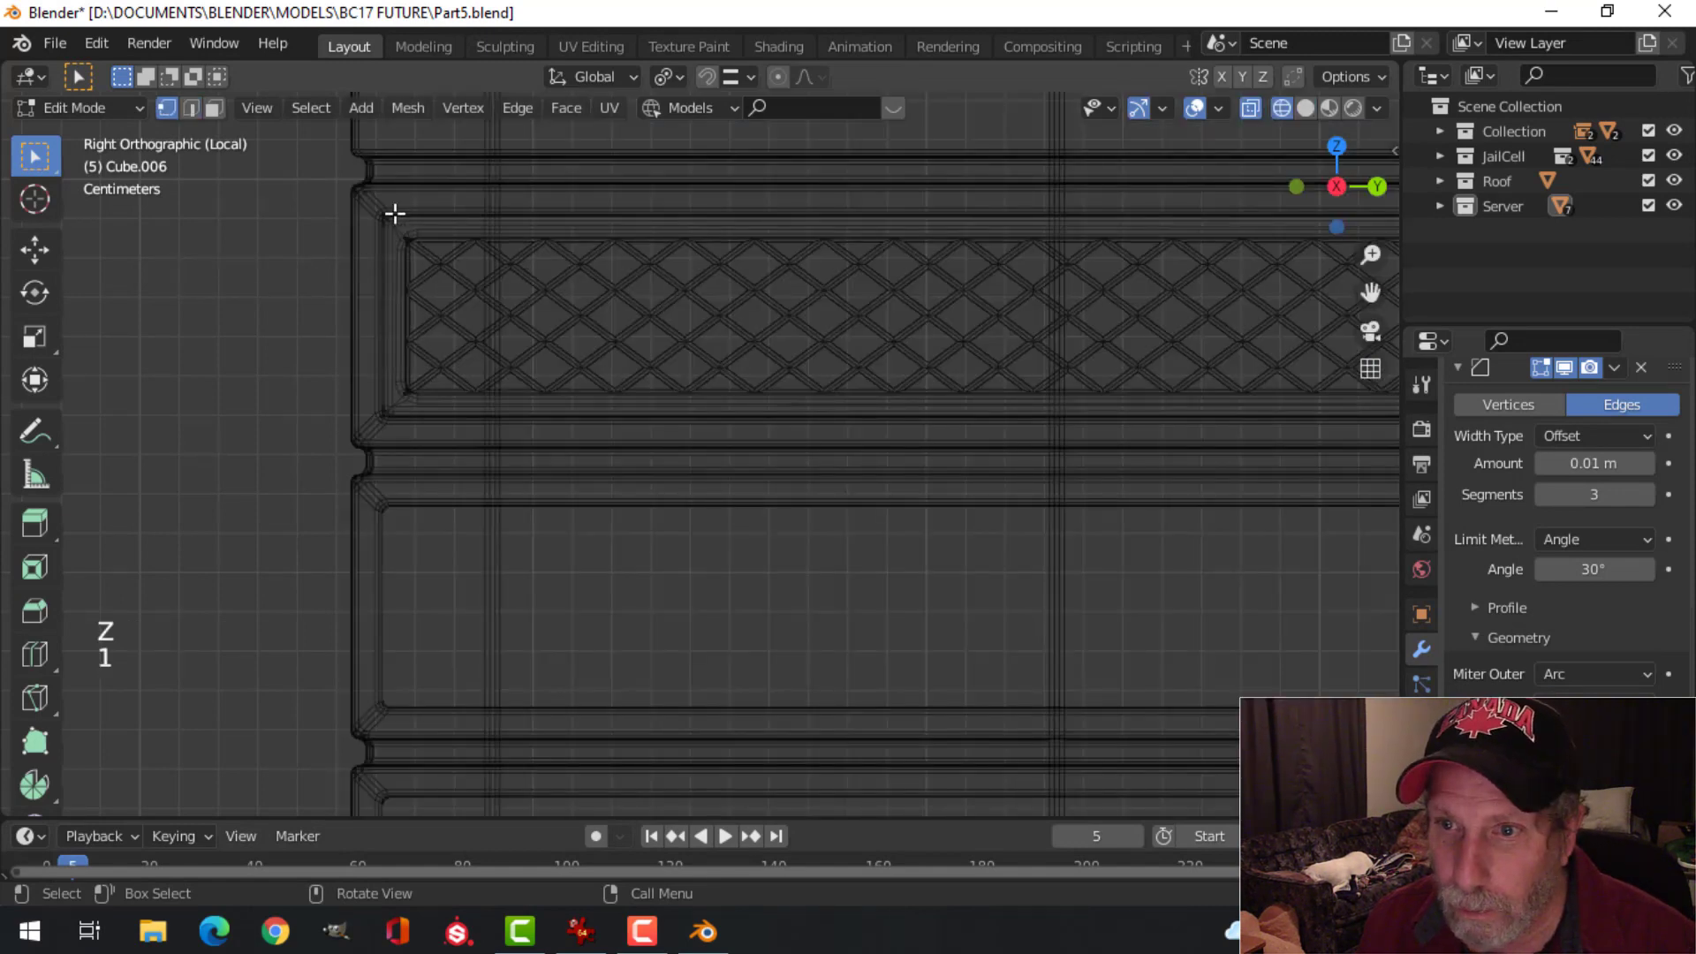
key(b)
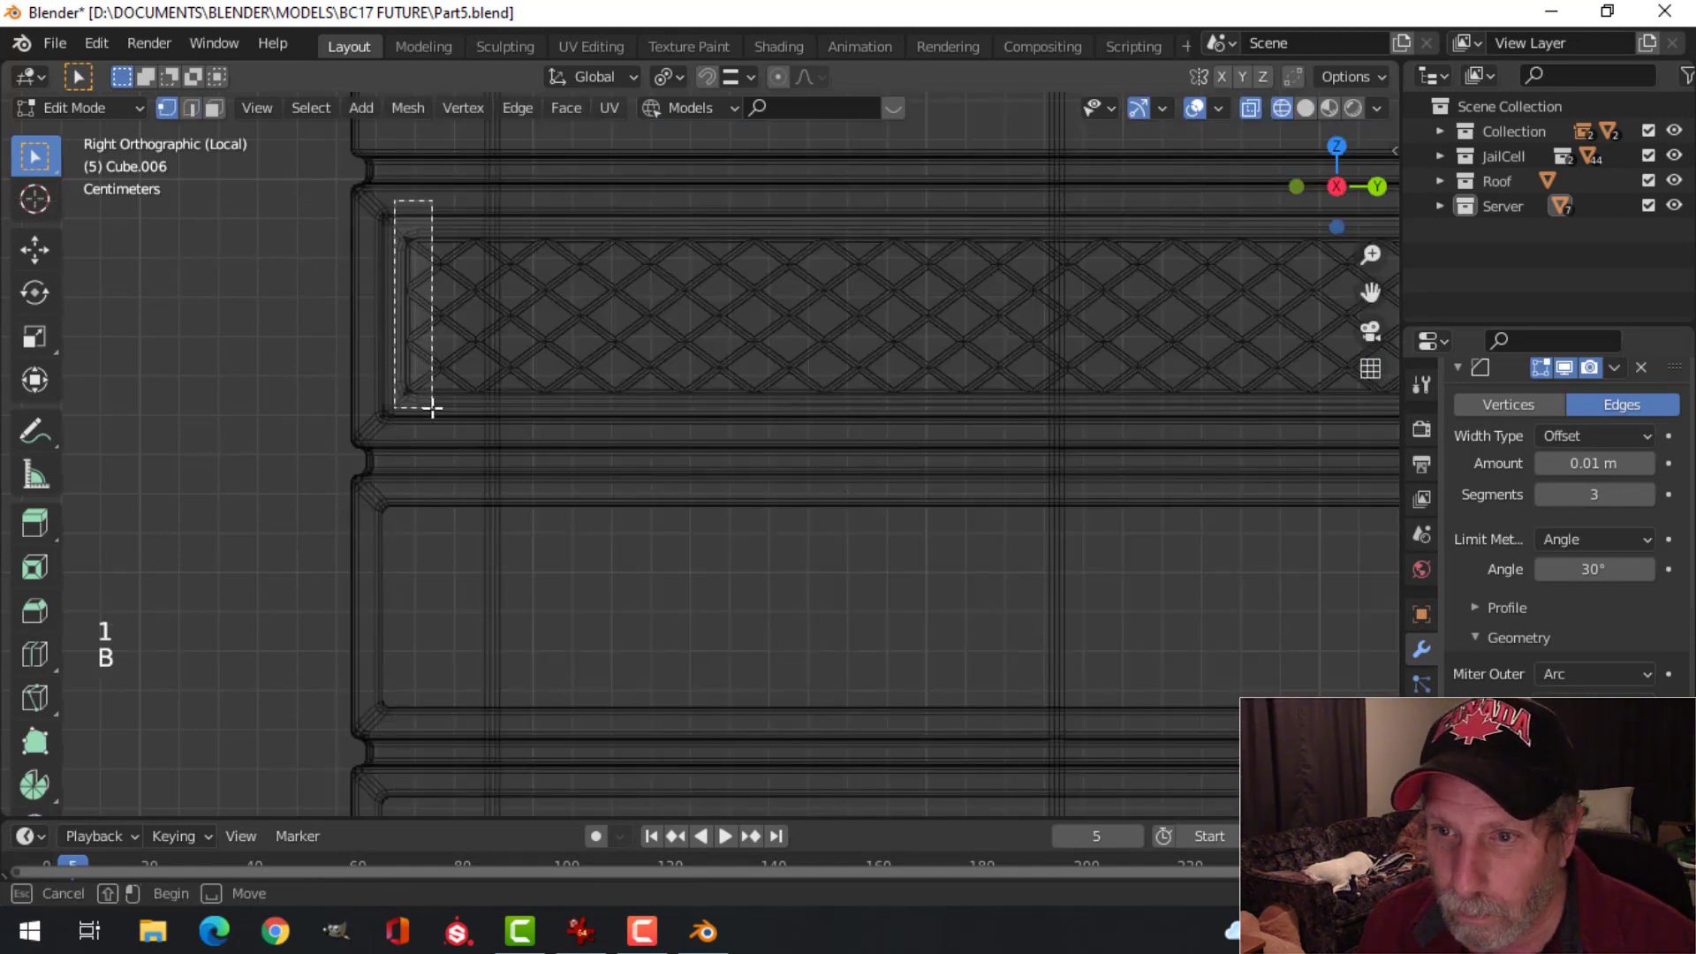
drag(432, 409, 432, 408)
drag(511, 313, 559, 337)
key(z)
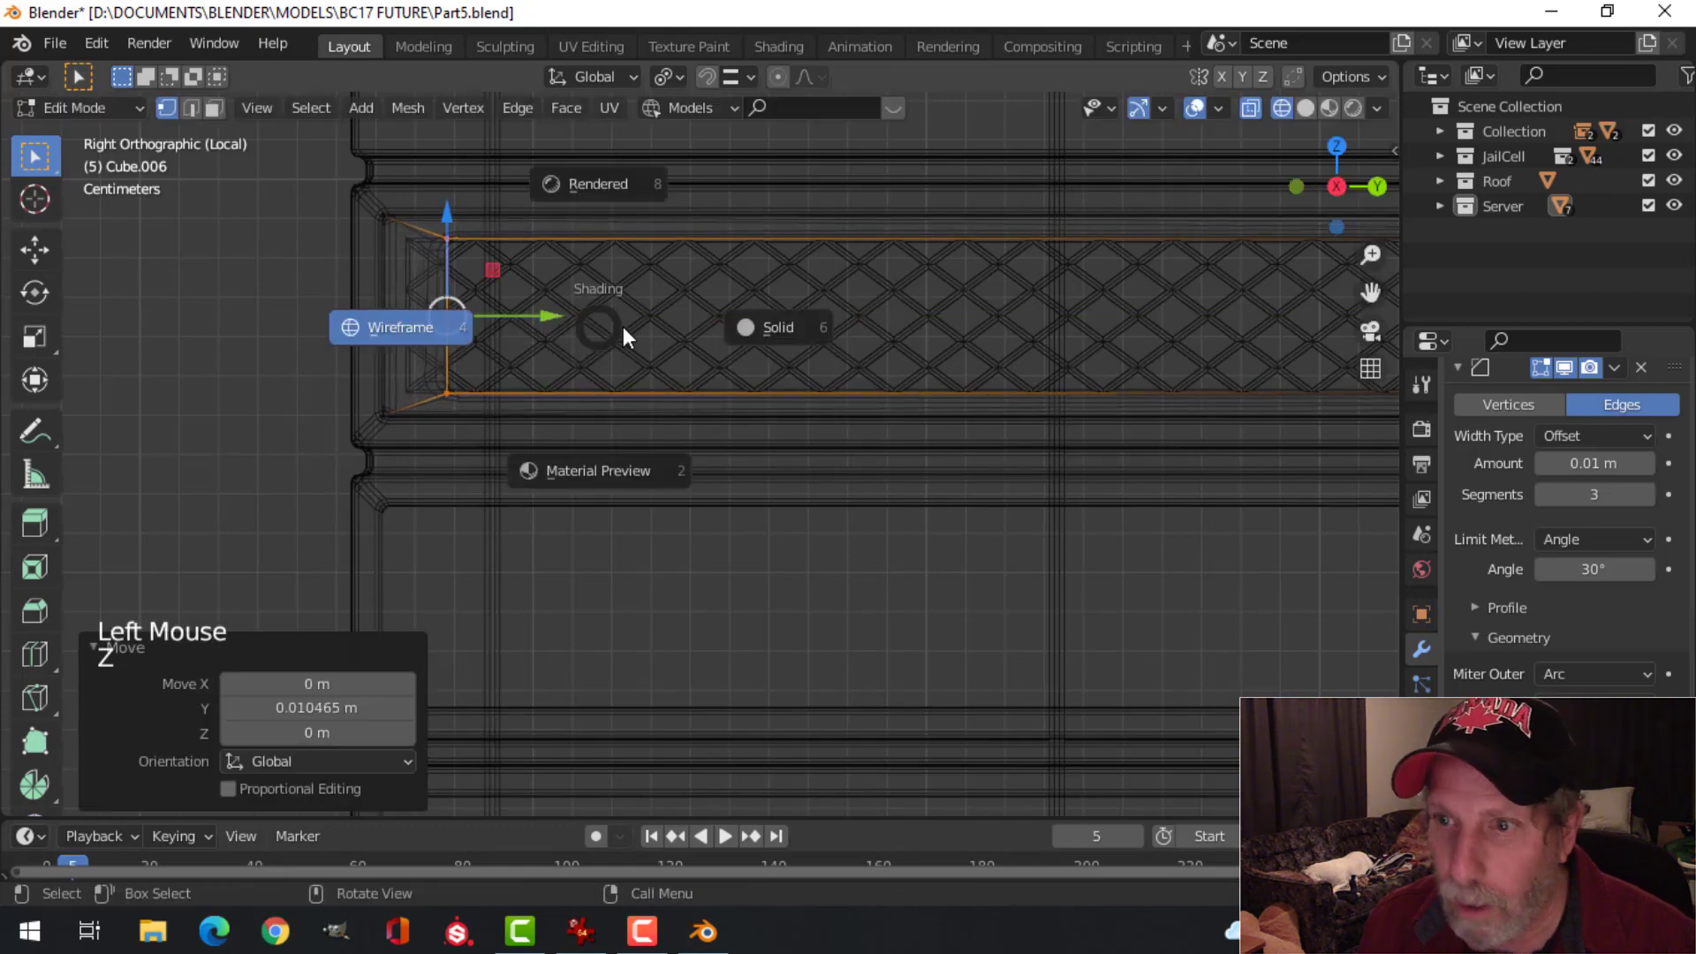
mouse_move(622, 333)
middle_down()
mouse_move(704, 352)
mouse_move(587, 341)
middle_up()
scroll(371, 303, down, 3)
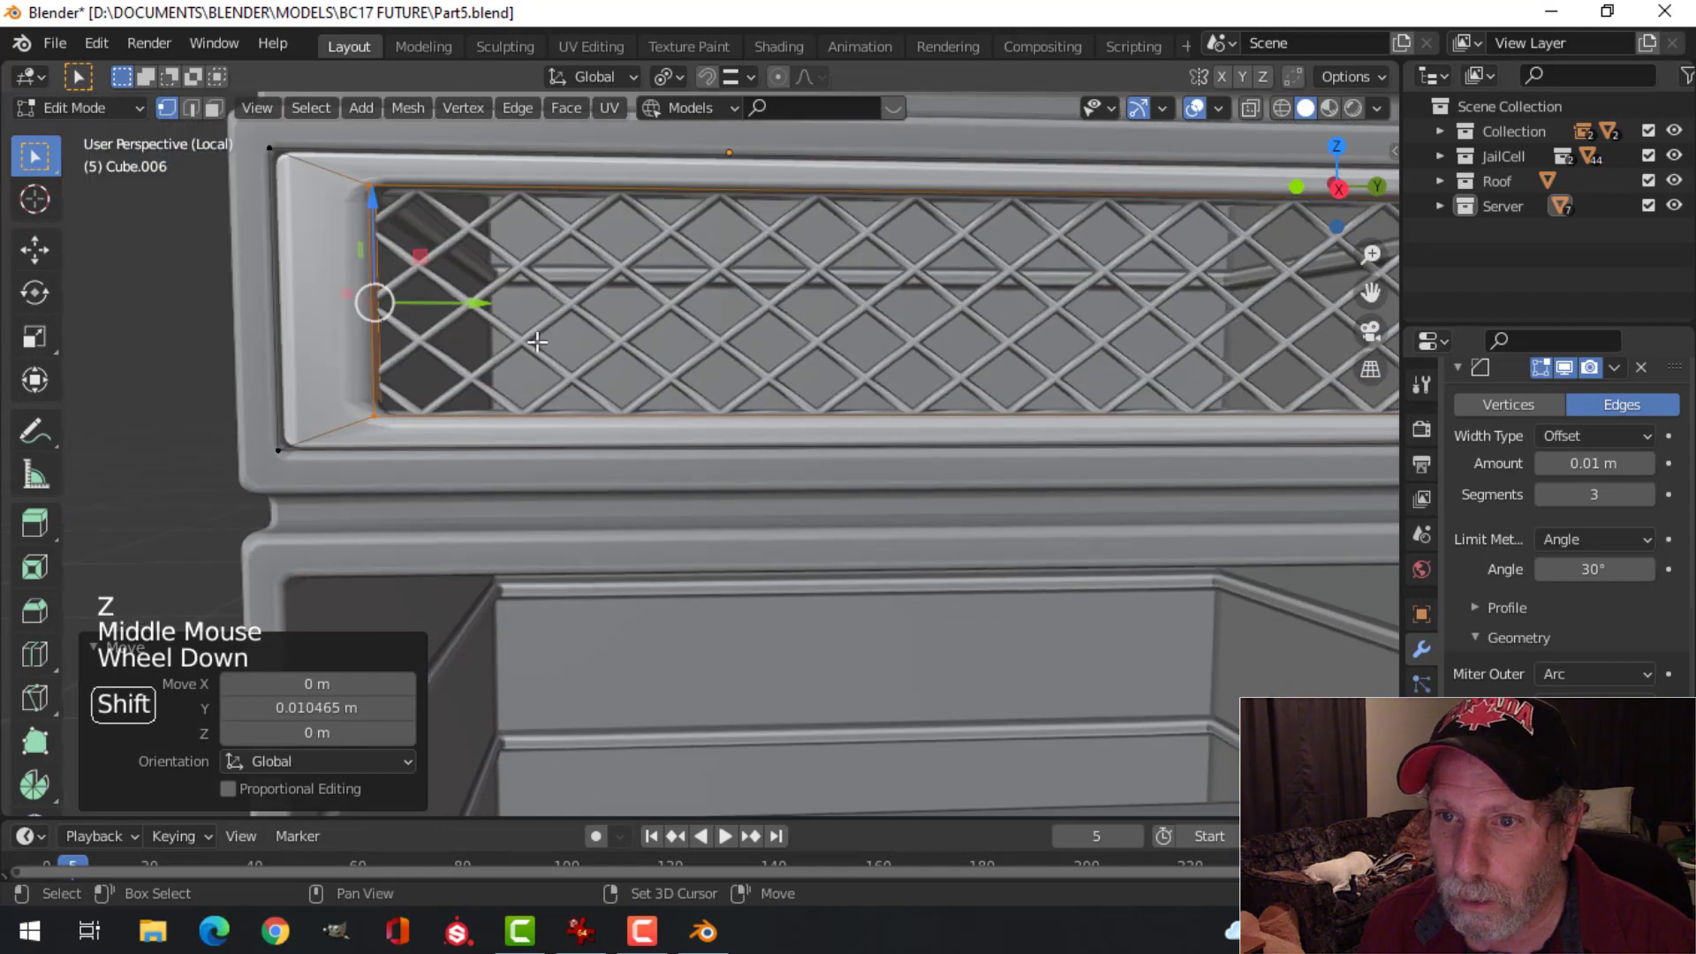
shift+middle_drag(371, 303, 512, 368)
scroll(525, 330, up, 1)
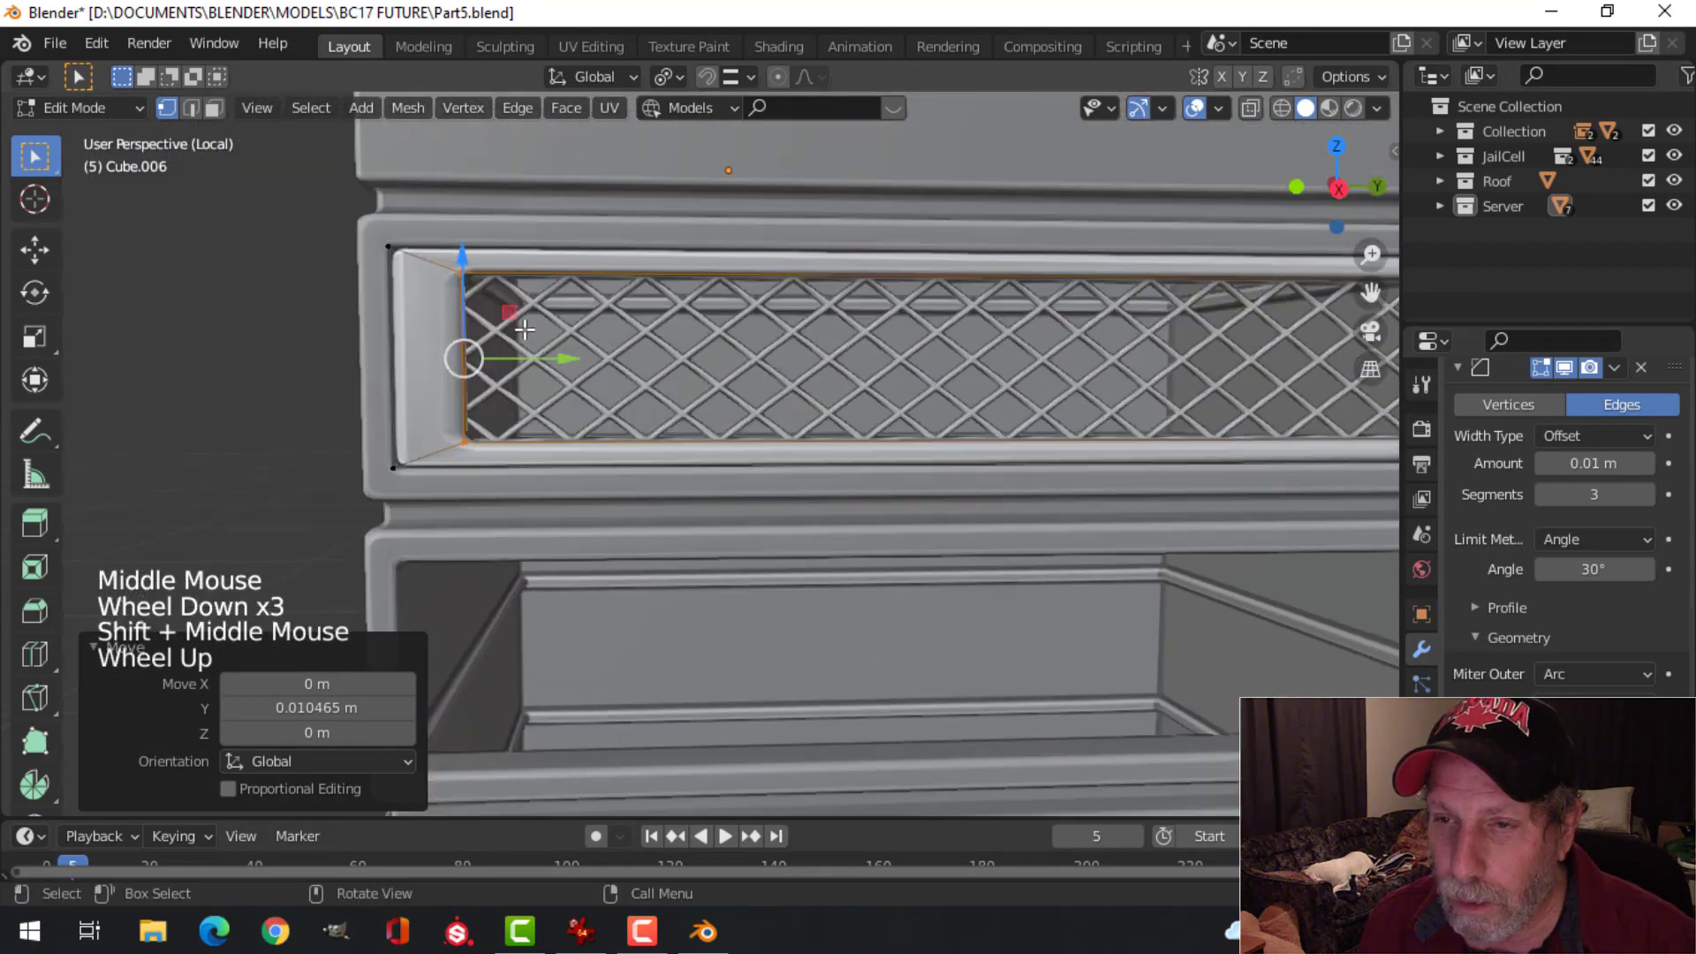
Step: Add a loop cut around the sloped wall of the grille recess, slid close to its outer rim
key(ctrl+r)
click(420, 265)
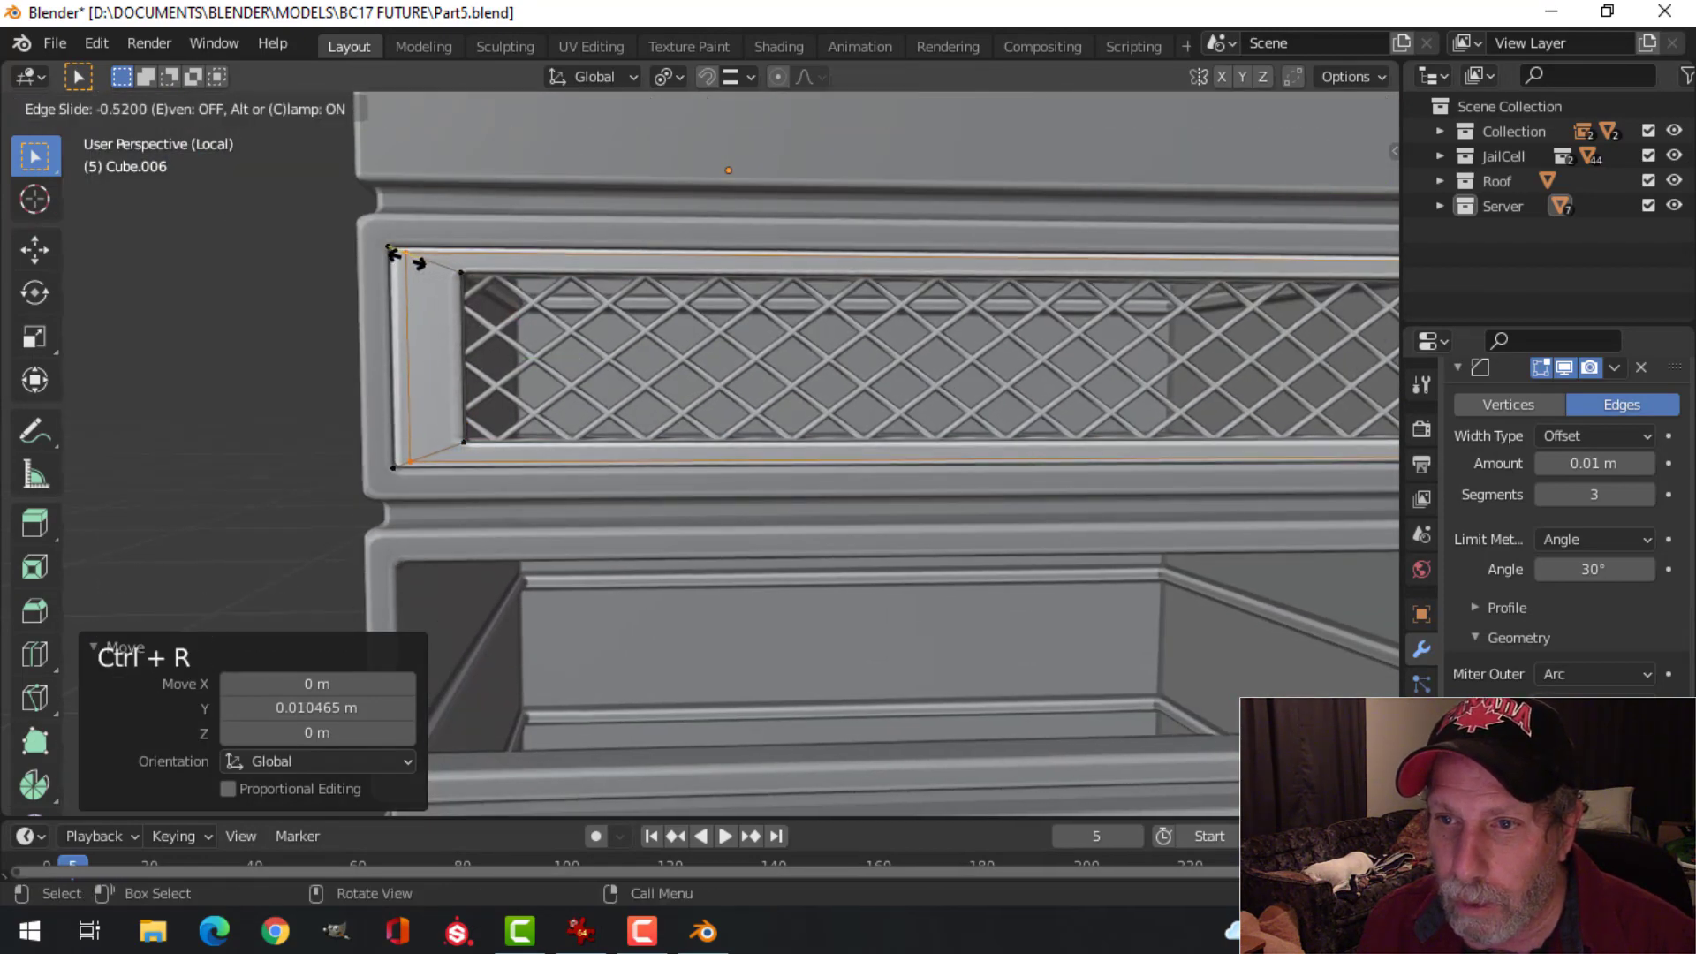
click(395, 255)
key(Tab)
scroll(544, 337, down, 2)
key(alt+a)
Step: Duplicate the blank face beside the grille and offset the copy 0.00796 m outward along X
shift+middle_drag(600, 371, 963, 442)
scroll(876, 432, down, 1)
click(942, 407)
key(Tab)
middle_drag(963, 442, 928, 420)
scroll(919, 443, up, 2)
key(alt+a)
key(3)
click(813, 394)
middle_drag(927, 420, 954, 356)
key(shift+d)
click(874, 363)
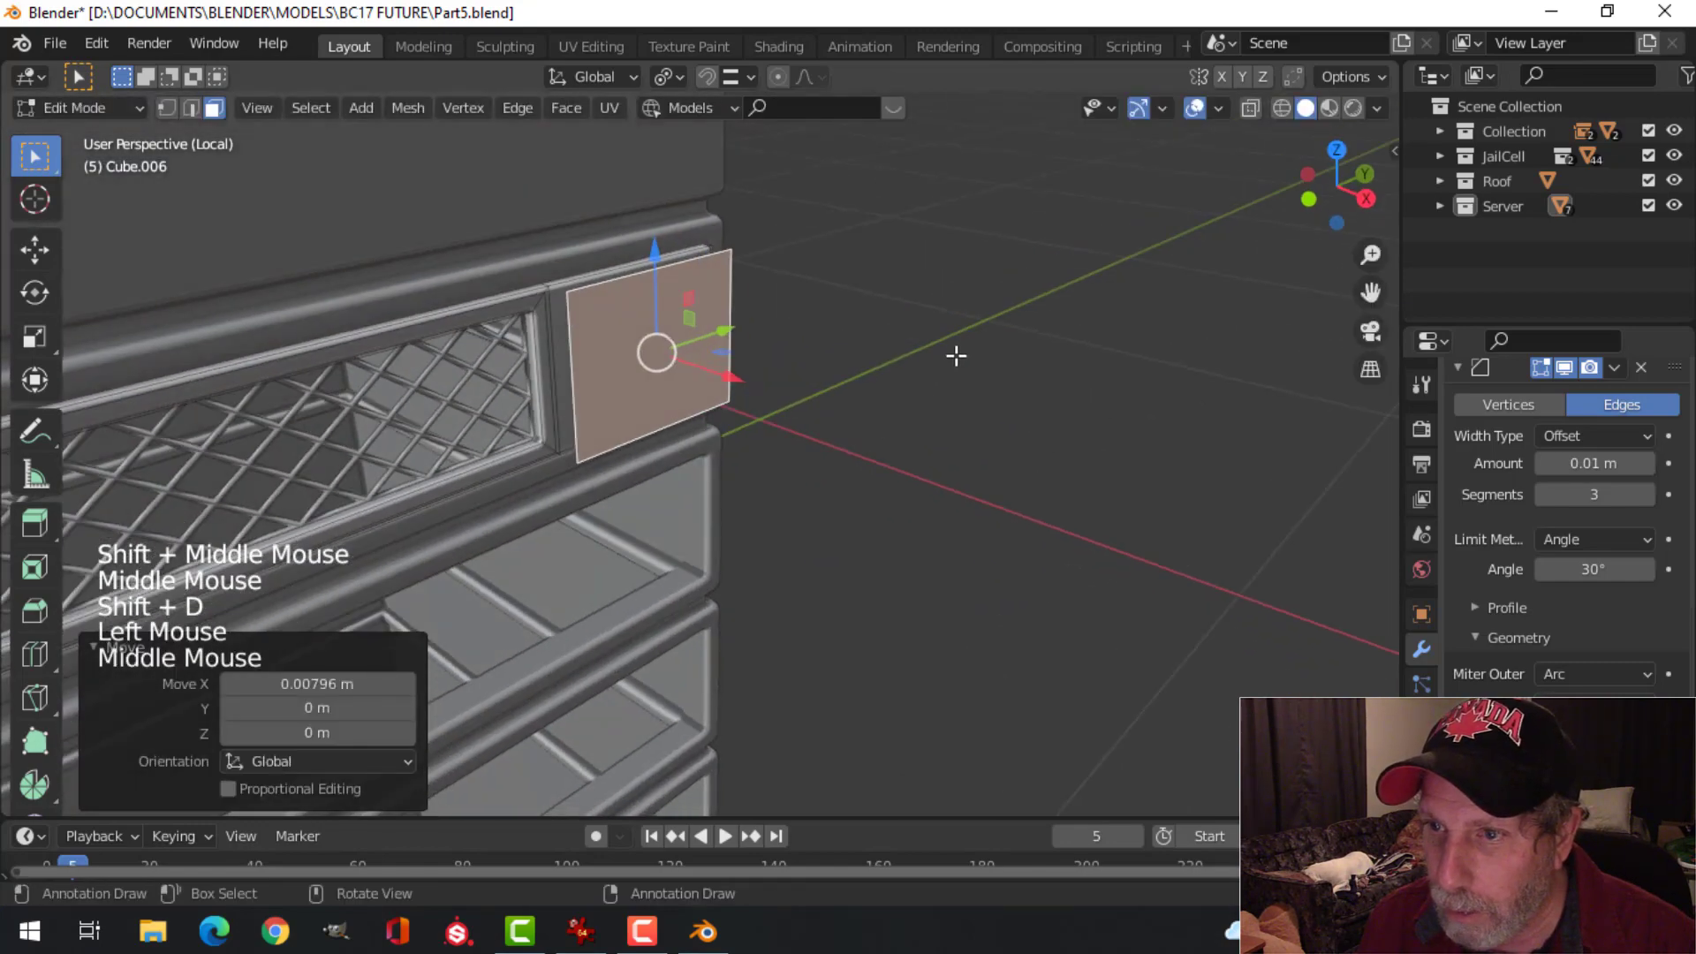
Step: Scale the duplicated face to 0.220 as the base for a small button
key(s)
click(733, 381)
middle_drag(732, 382, 777, 405)
scroll(909, 427, up, 3)
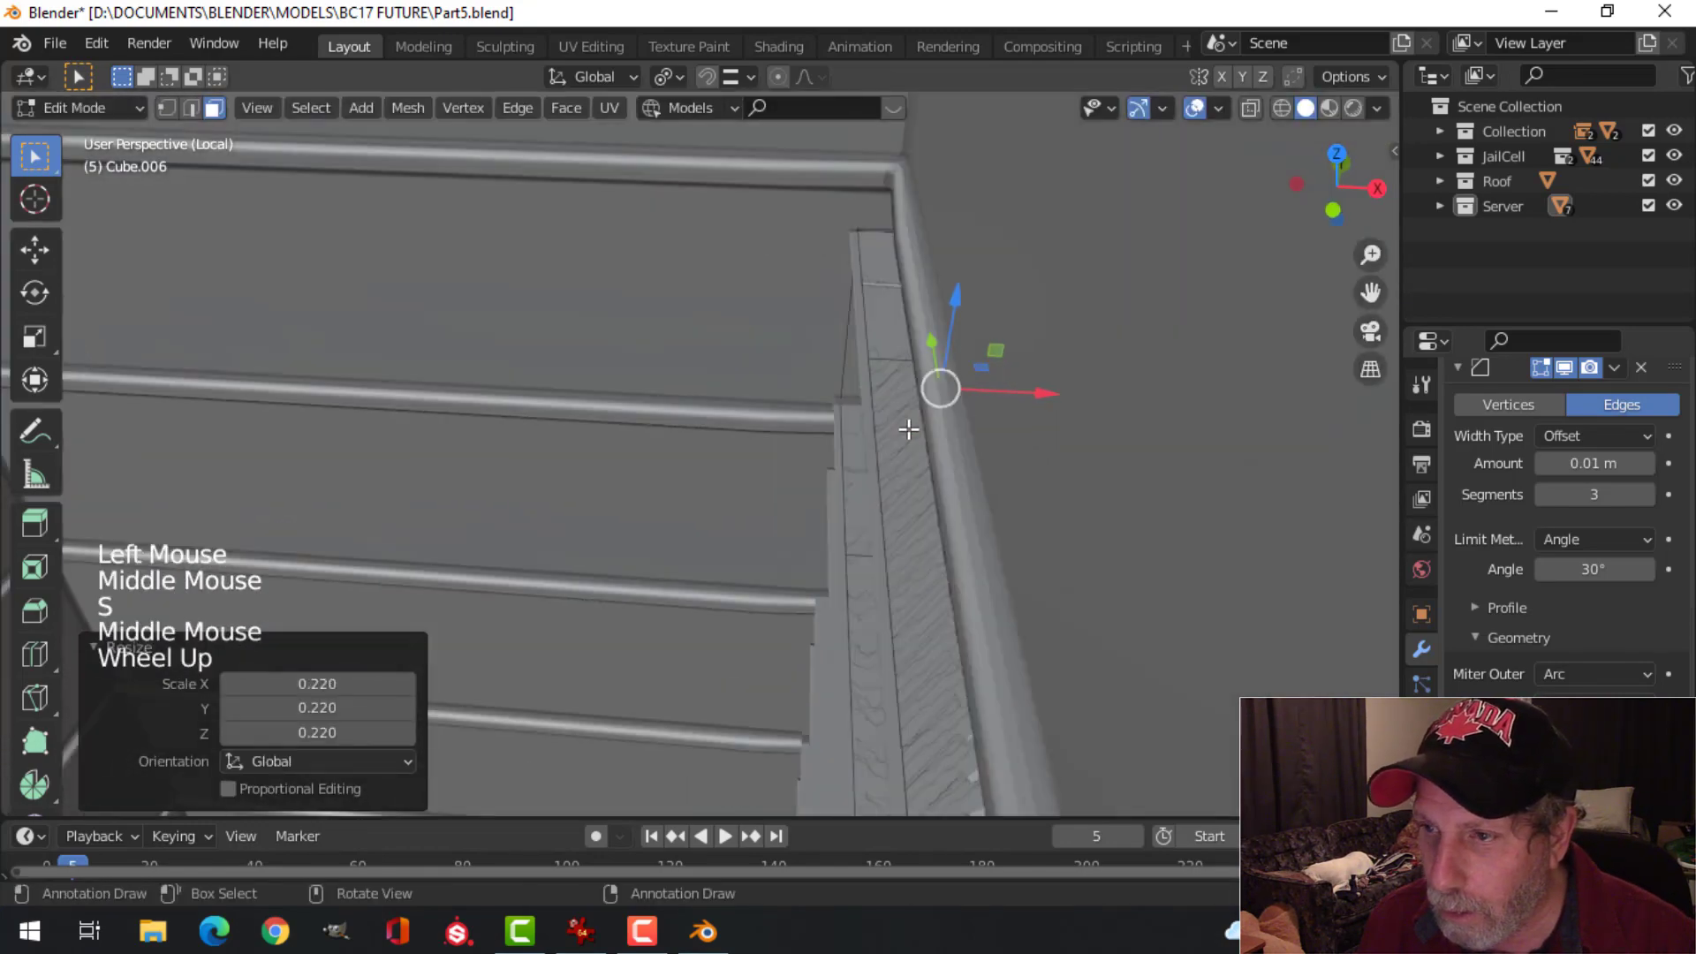
shift+middle_drag(909, 428, 474, 333)
Step: Extrude the small face along X into a button and scale its front face to 0.863
key(e)
key(x)
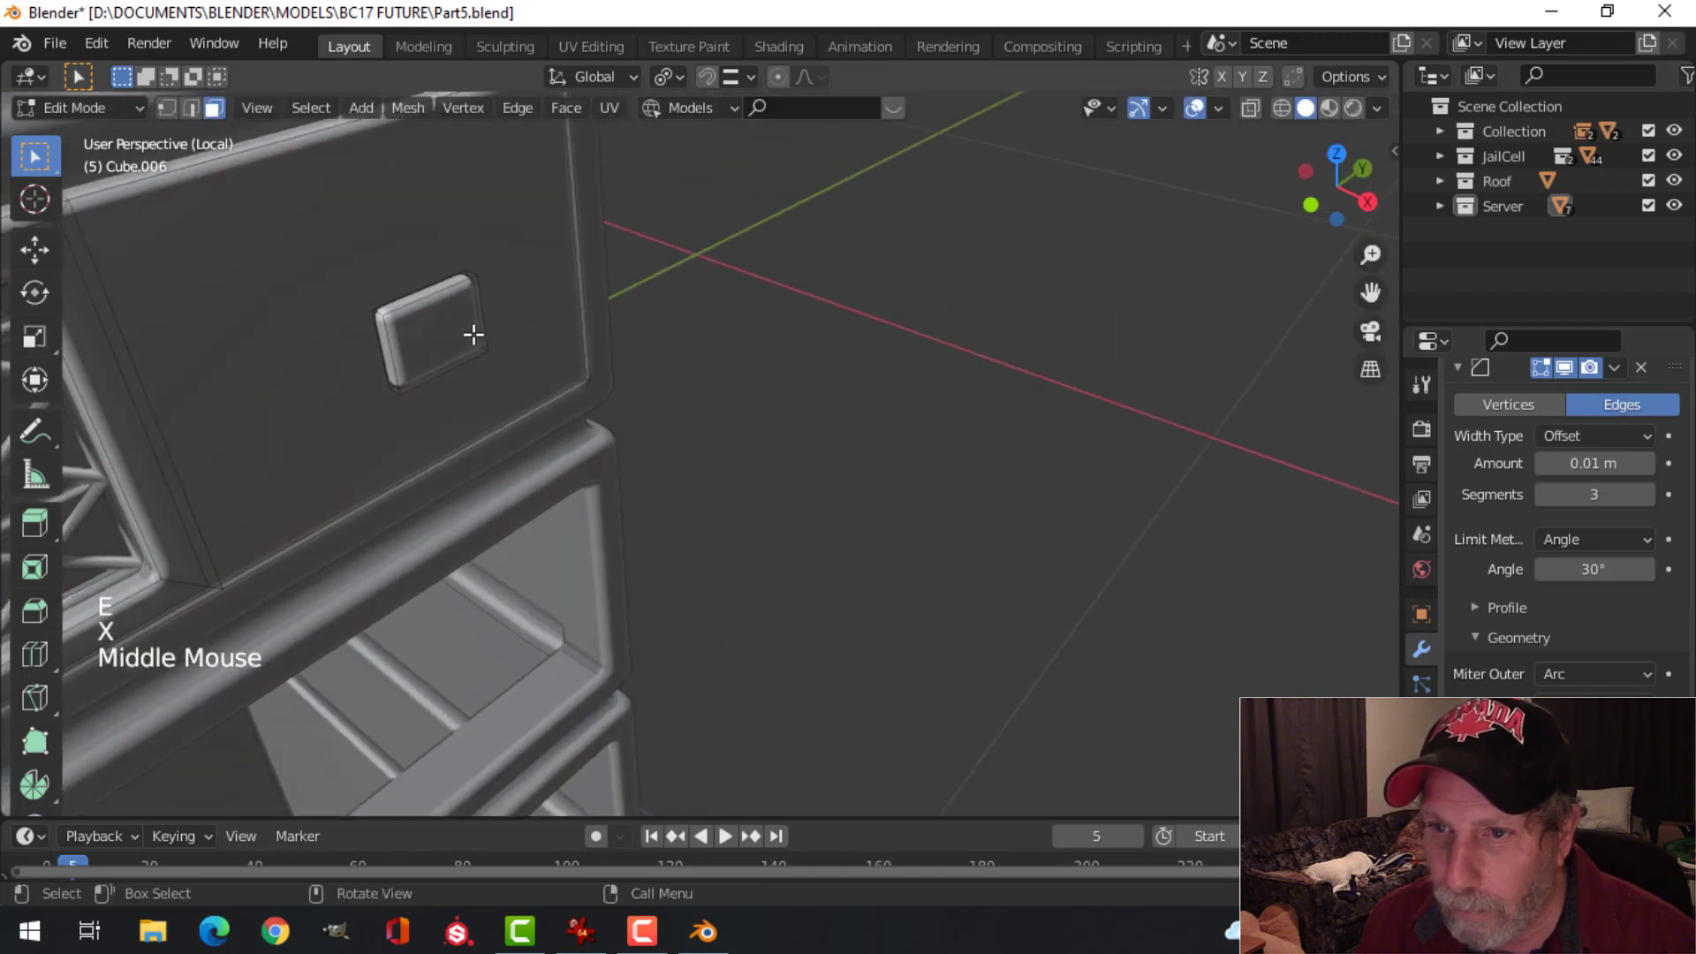
click(473, 334)
key(s)
click(611, 337)
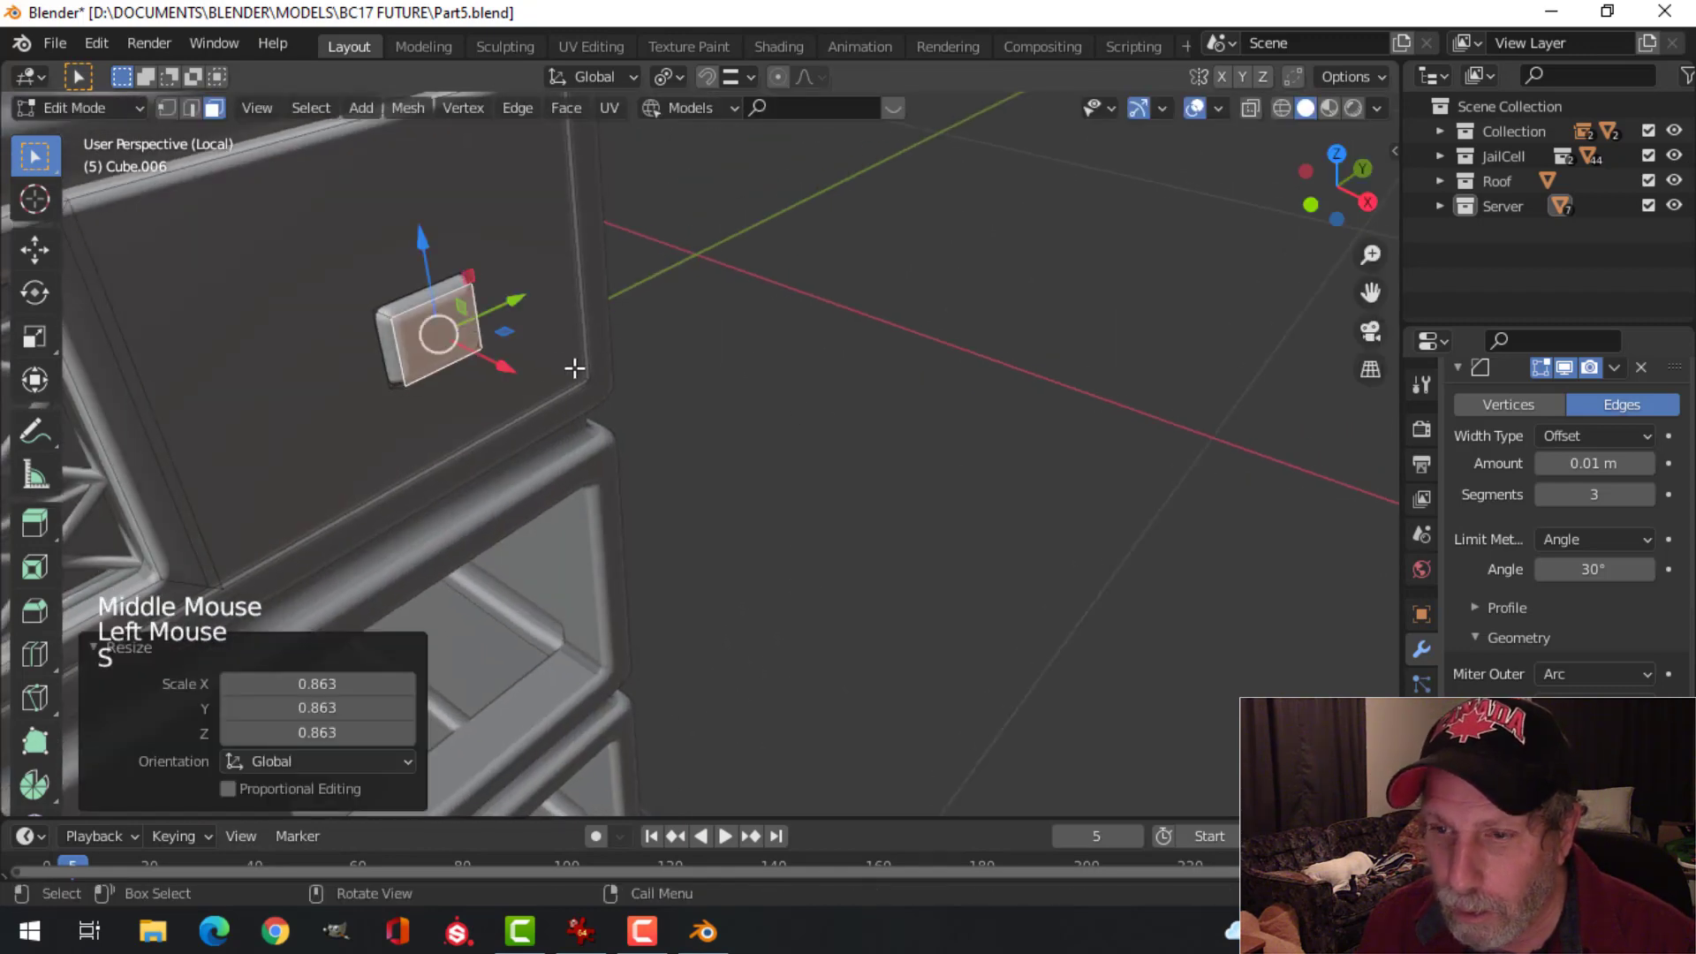
Step: Select the whole button and move it -0.021142 m in Y and 0.014535 m in Z, to the blank panel's upper corner near the grille
key(ctrl+l)
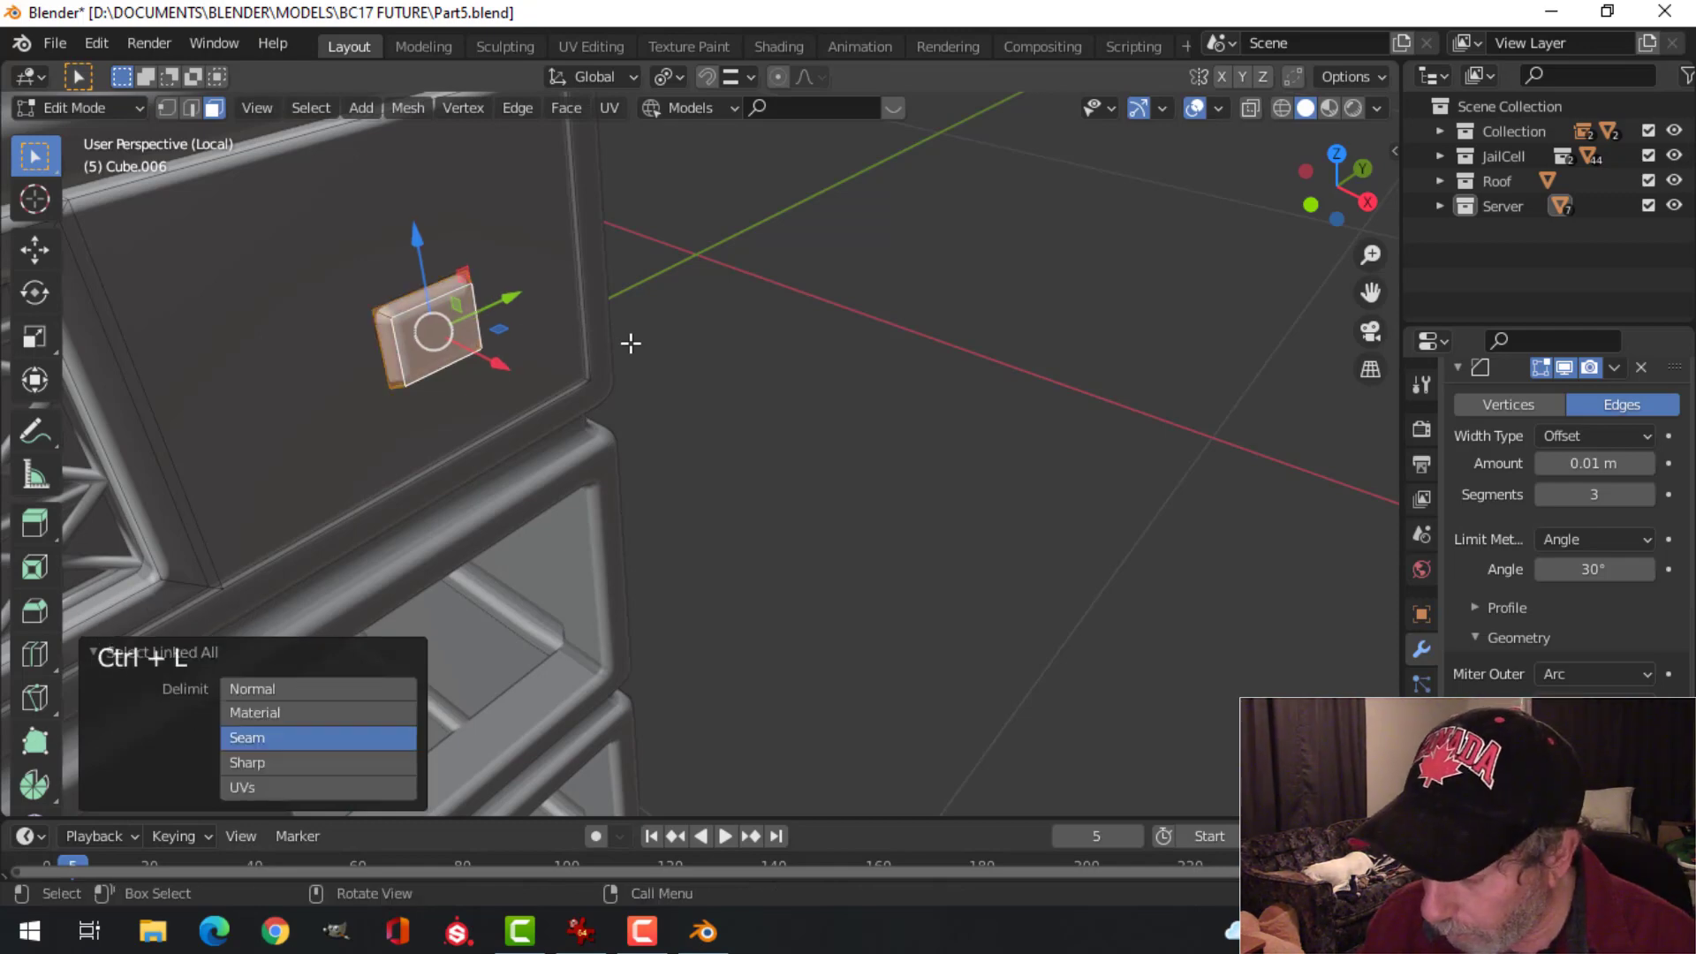
key(KP_3)
shift+middle_drag(587, 286, 829, 557)
scroll(798, 542, up, 1)
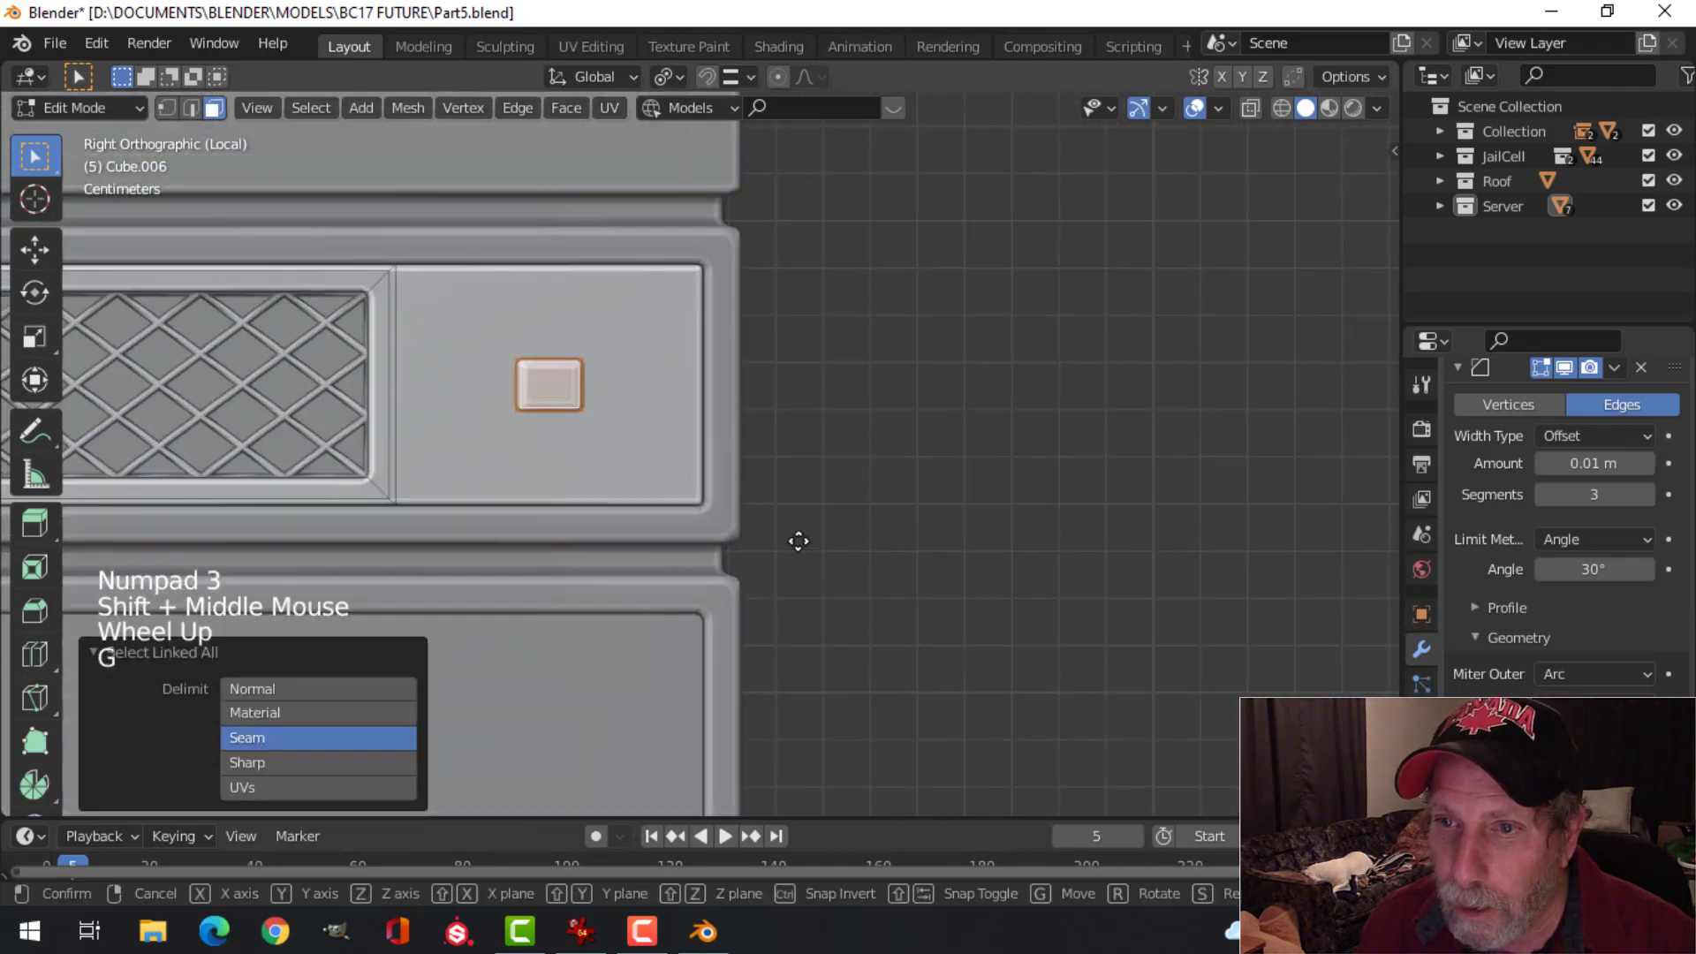
key(g)
middle_drag(729, 485, 931, 568)
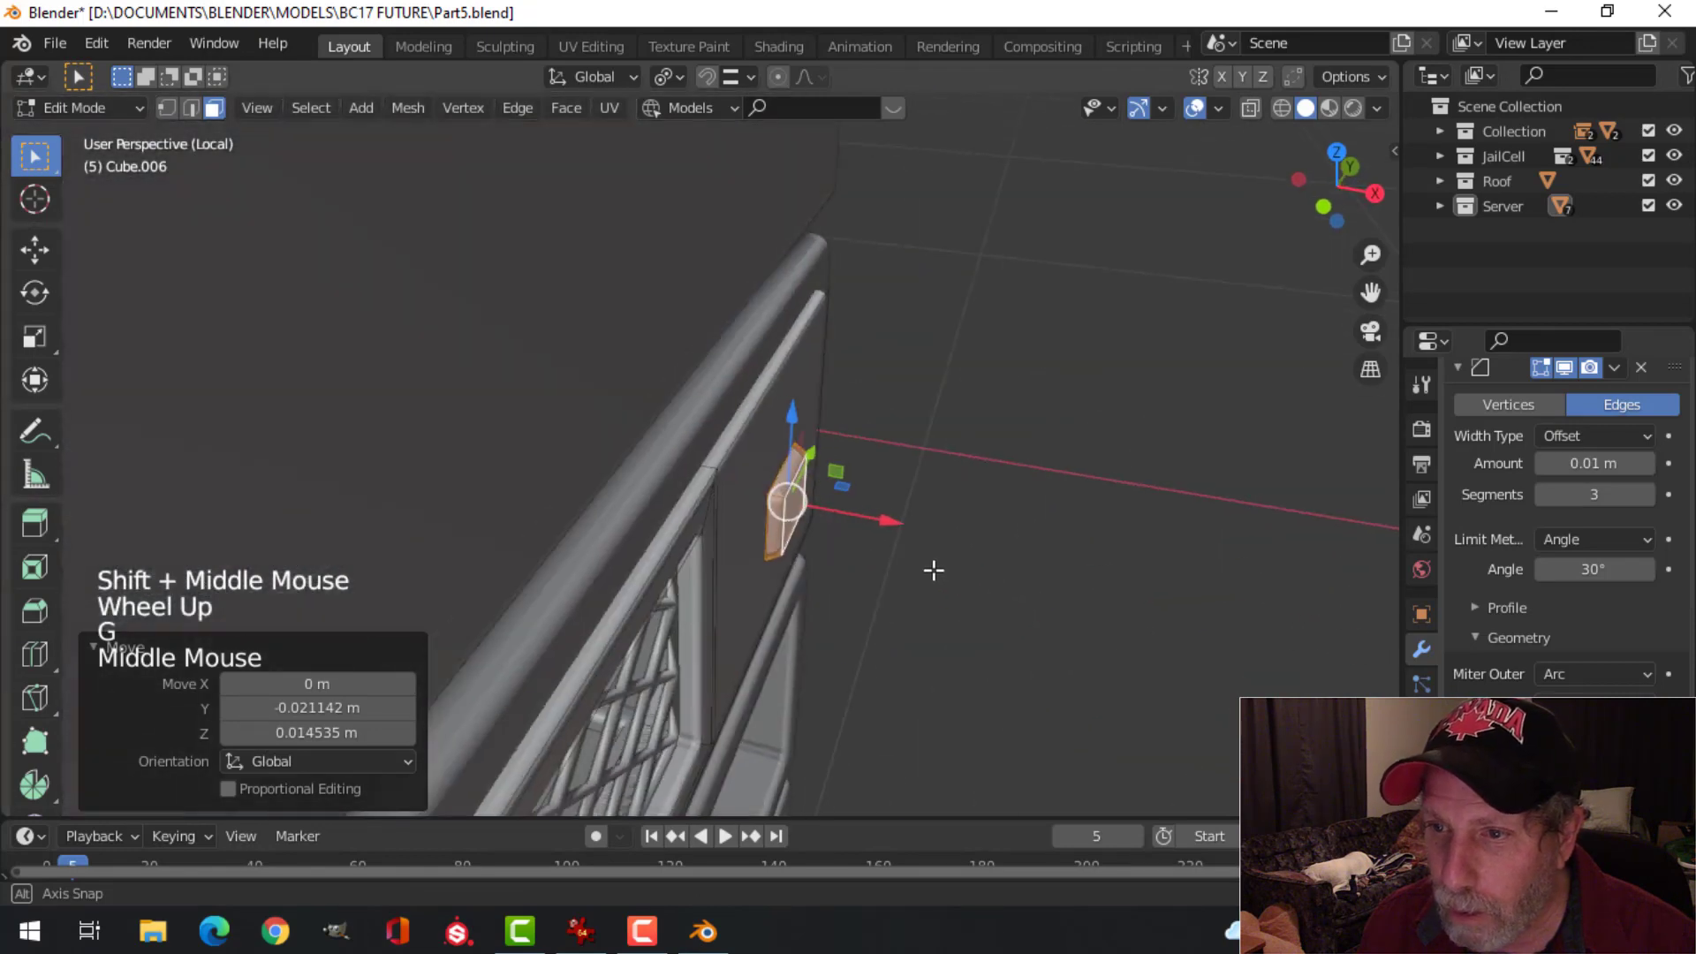
Step: Push the button back about 0.006 m along X against the panel
click(870, 517)
drag(870, 517, 858, 517)
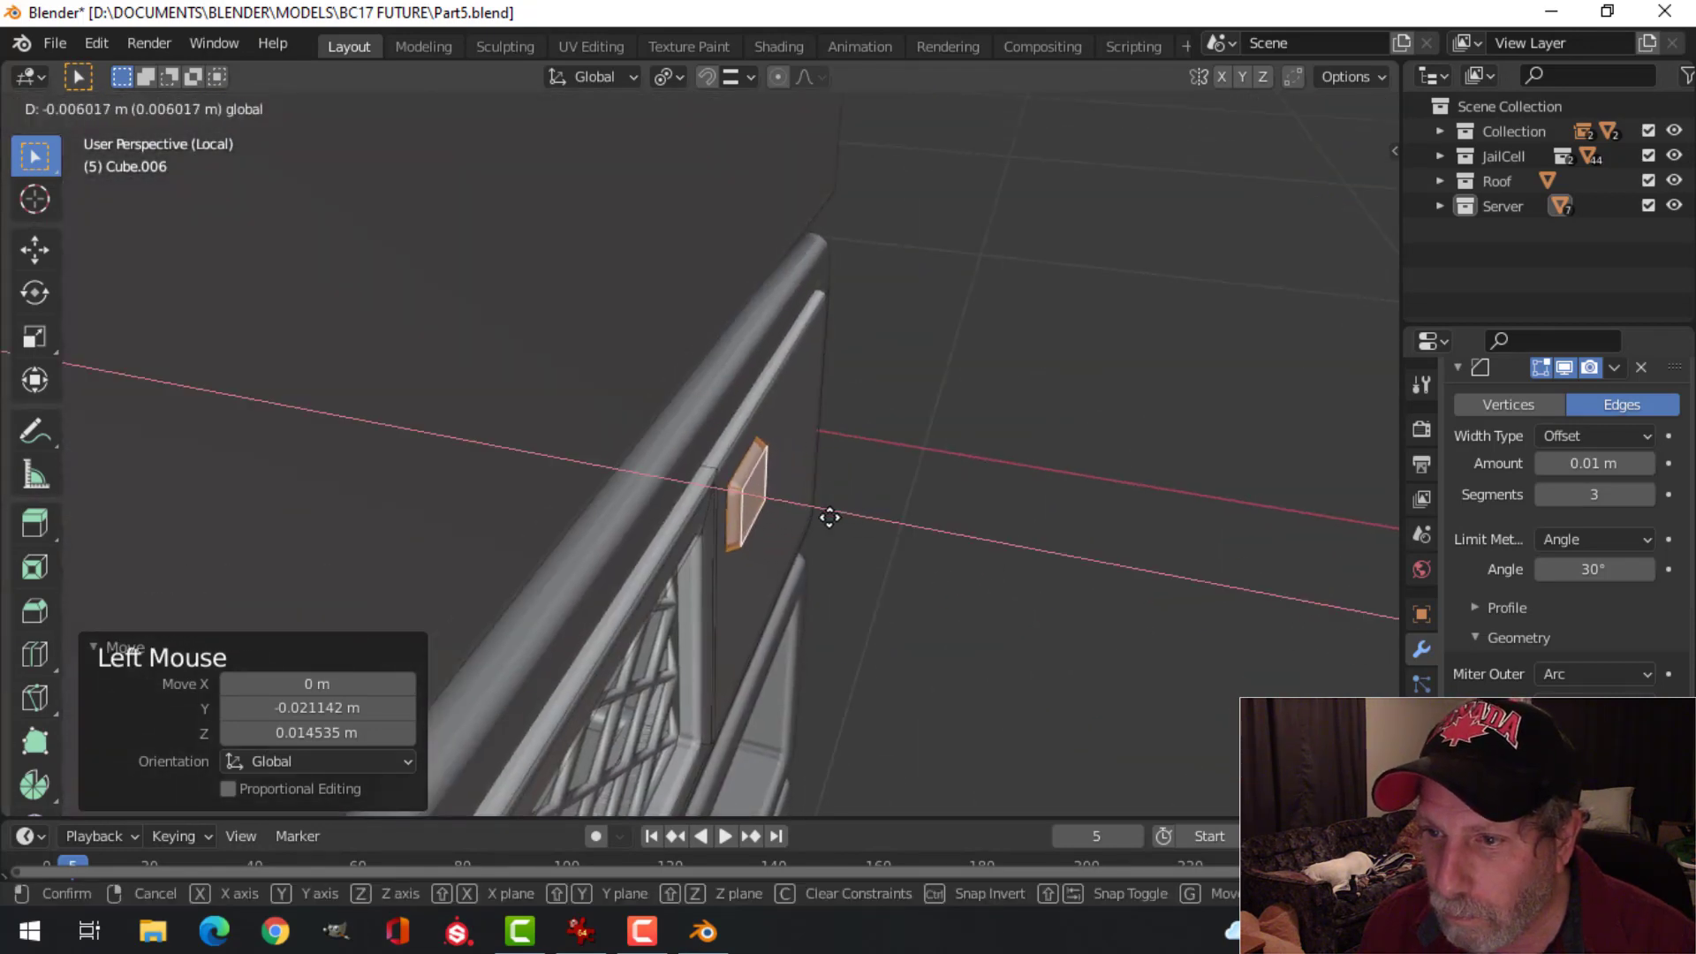
drag(829, 518, 829, 517)
Step: Duplicate the button and place the copy beside it along Y in the right orthographic view
key(KP_3)
shift+middle_drag(1022, 500, 759, 440)
key(shift+d)
drag(609, 303, 710, 325)
Step: Select both whole buttons and duplicate them -0.018235 m along Z to form a two-by-two block
click(483, 303)
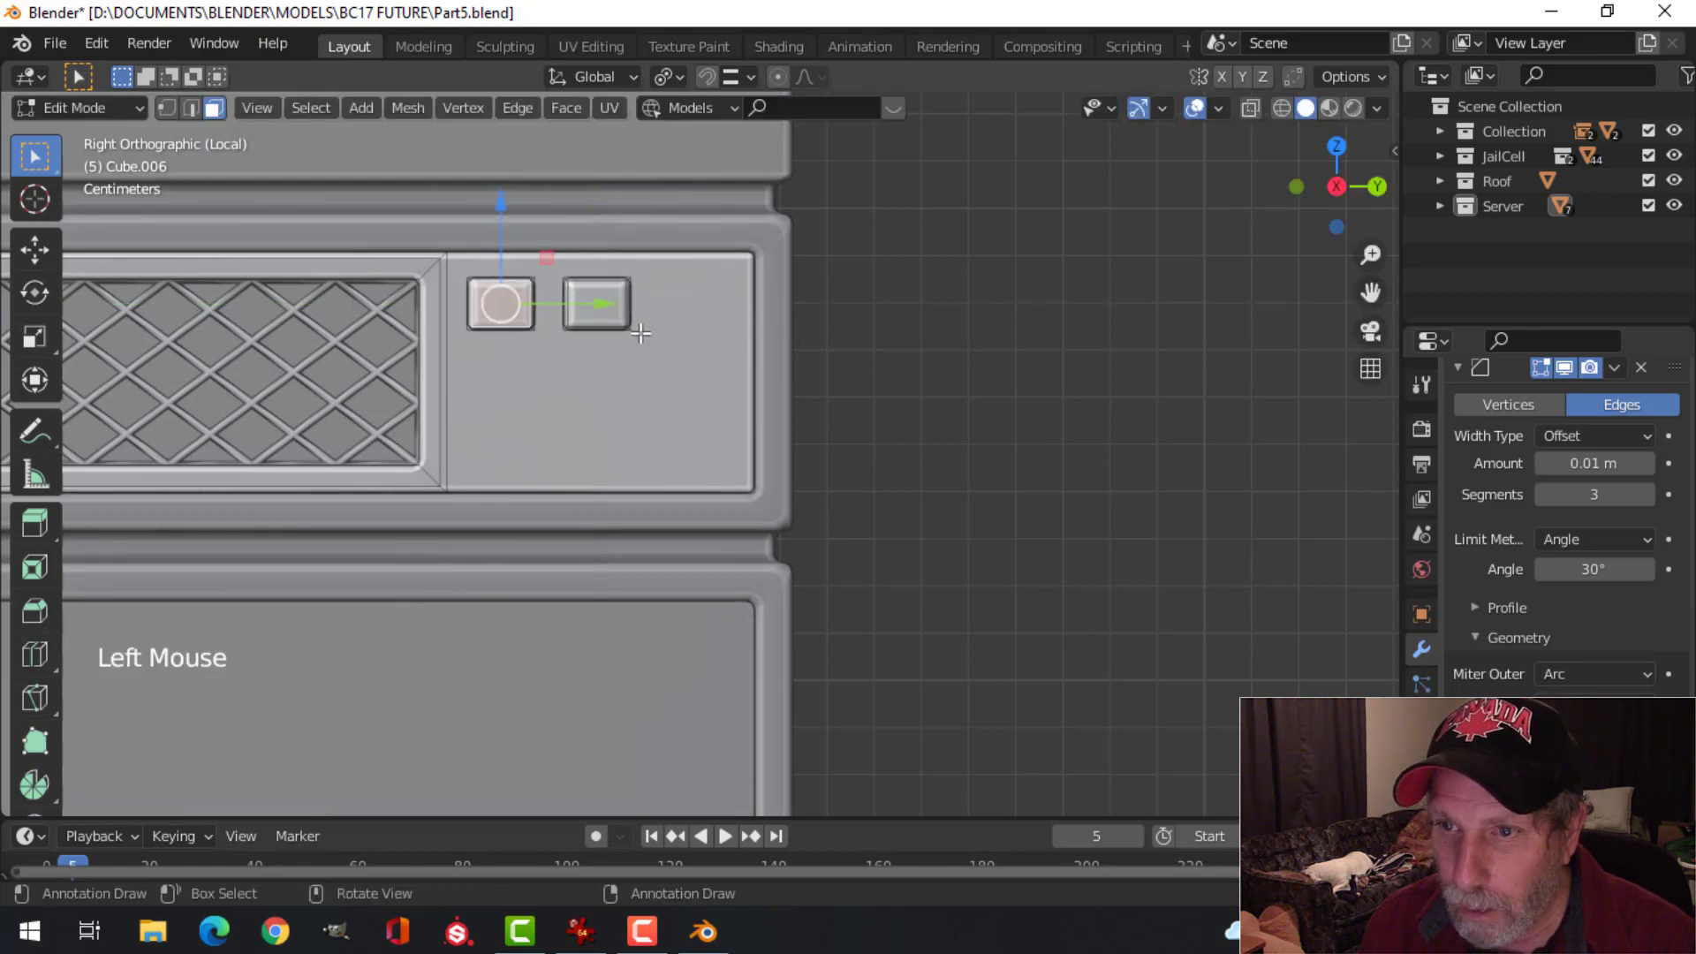
shift+click(626, 316)
key(ctrl+l)
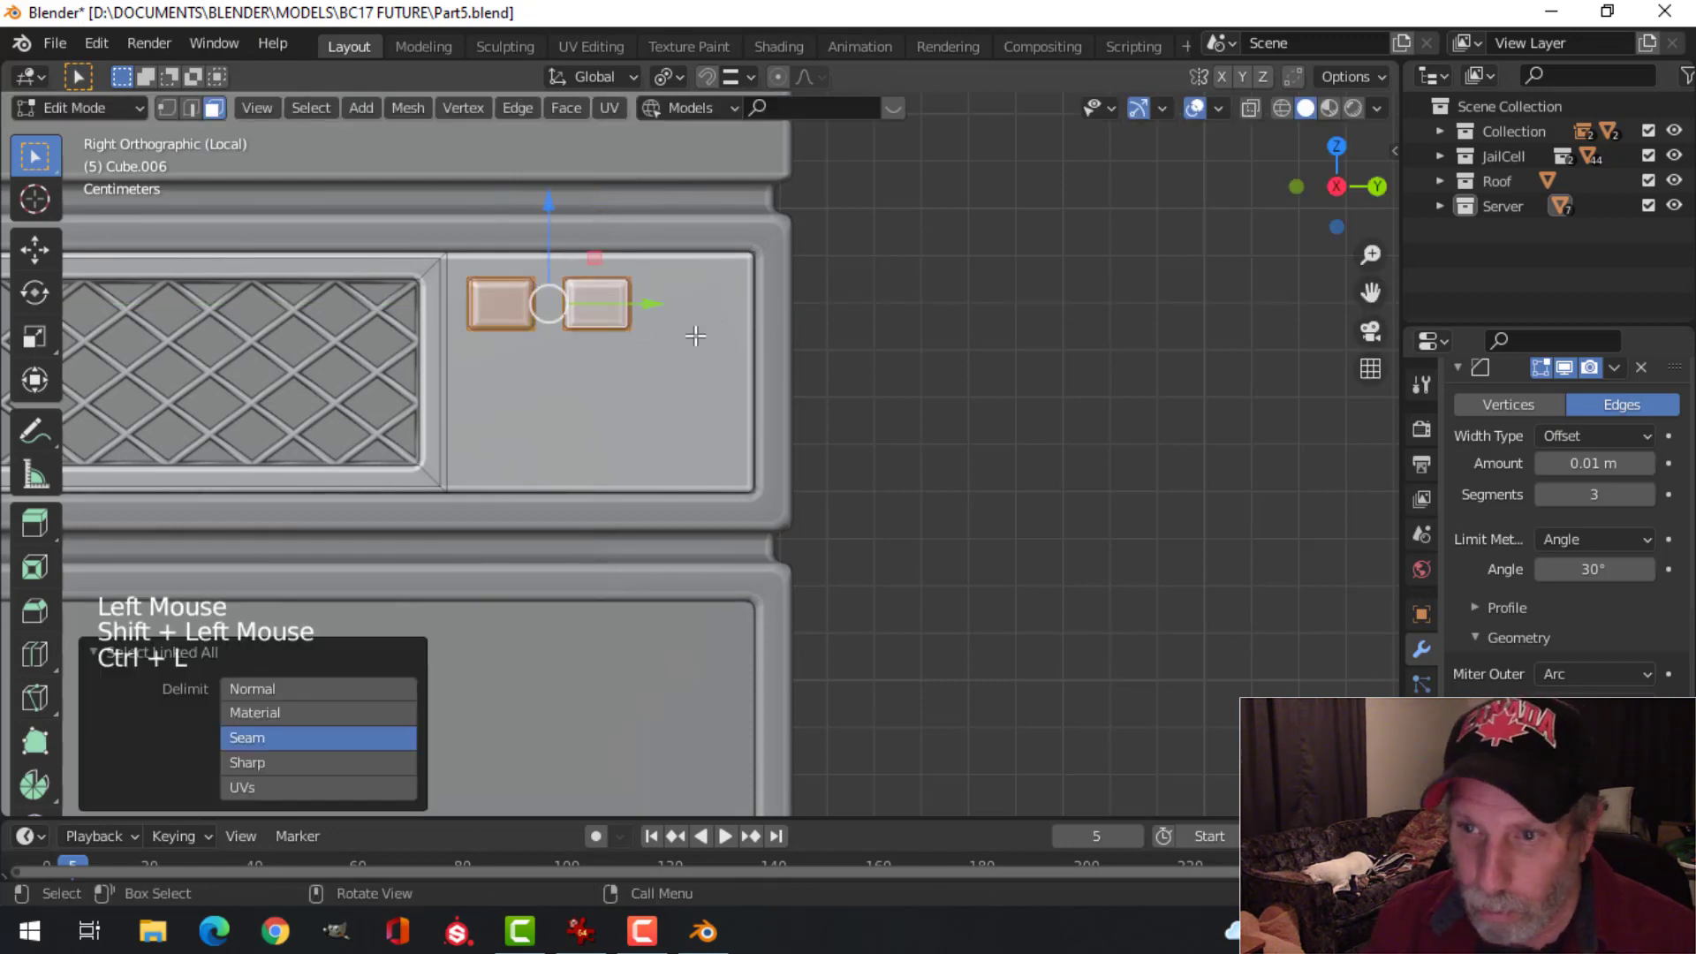
key(shift+d)
drag(565, 223, 554, 302)
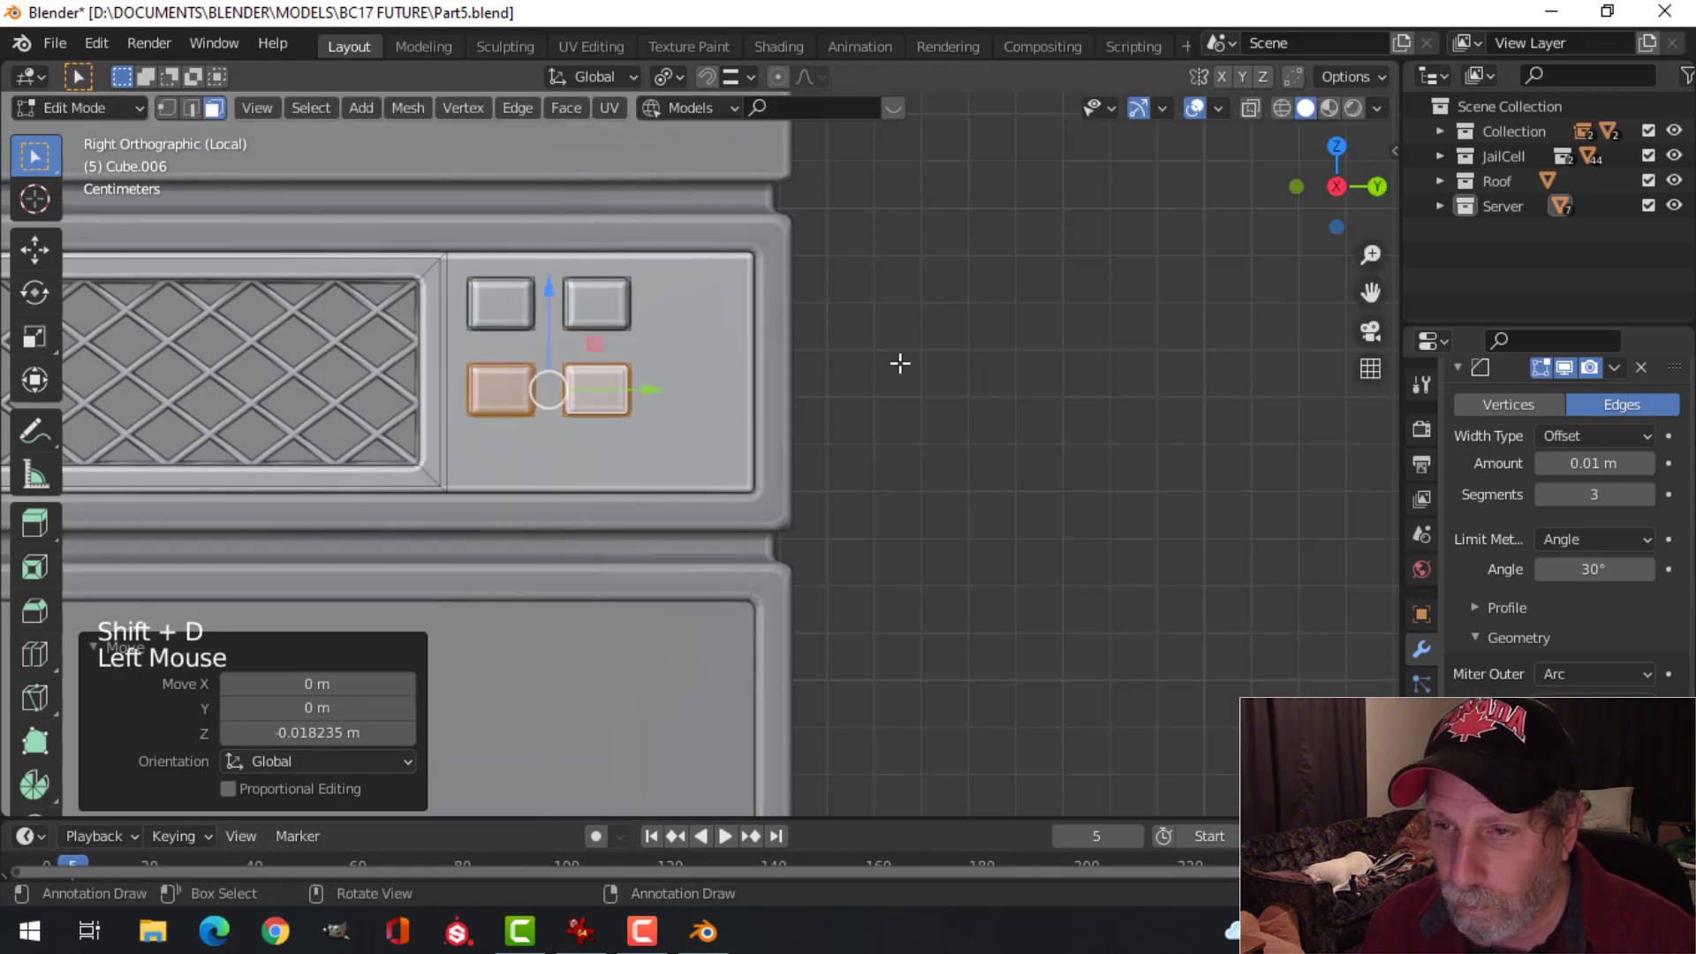
scroll(895, 371, down, 2)
key(alt+a)
key(Tab)
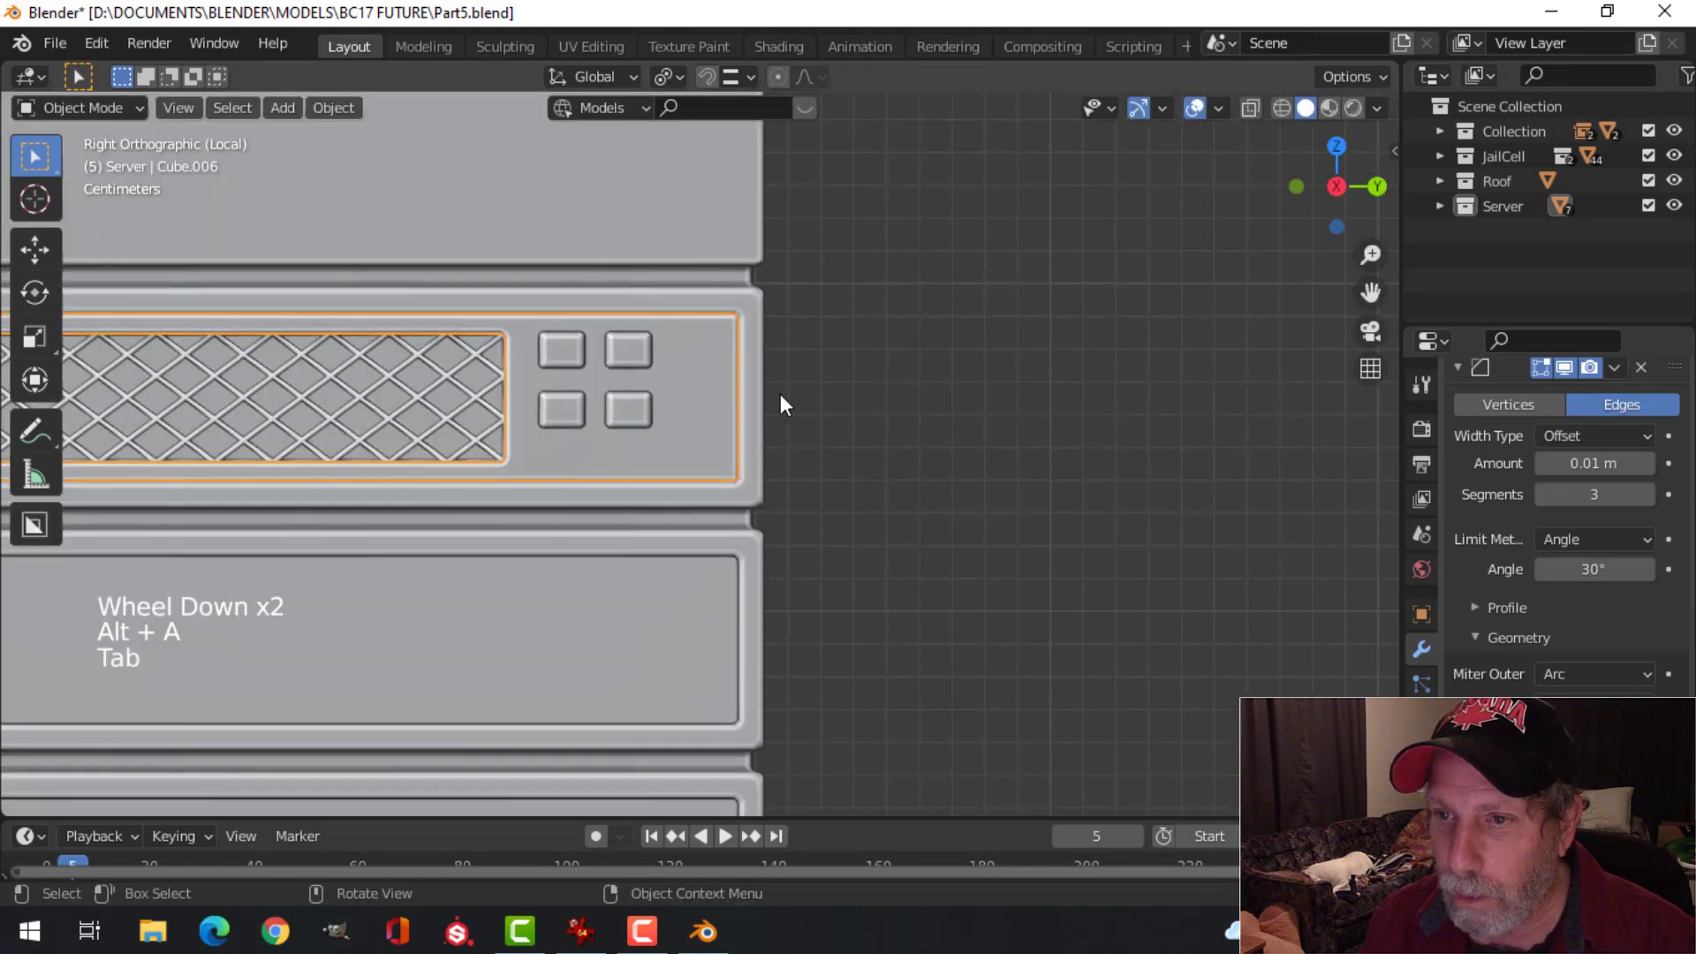
Step: Duplicate the front face of the upper button farthest from the grille and move the copy about 0.018 m along Y
scroll(781, 394, down, 3)
key(alt+a)
middle_drag(781, 394, 650, 399)
scroll(772, 459, up, 2)
click(625, 334)
scroll(669, 352, up, 2)
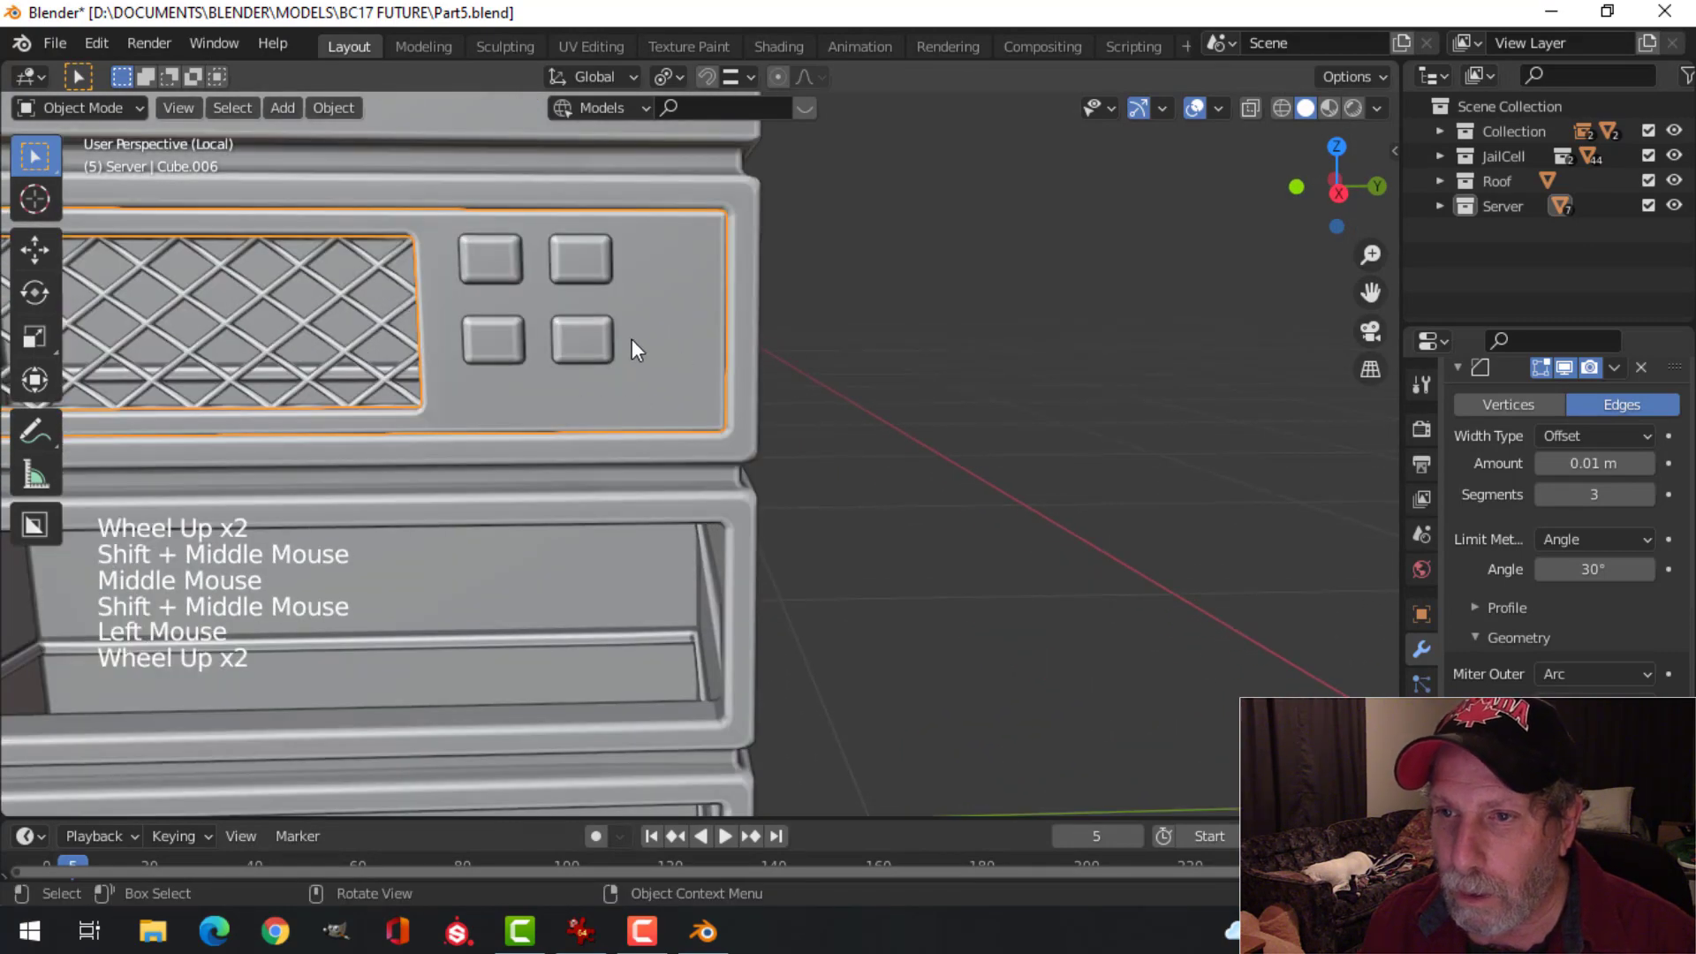
key(Tab)
click(585, 263)
middle_drag(624, 321, 798, 413)
scroll(809, 429, up, 2)
middle_drag(799, 413, 726, 428)
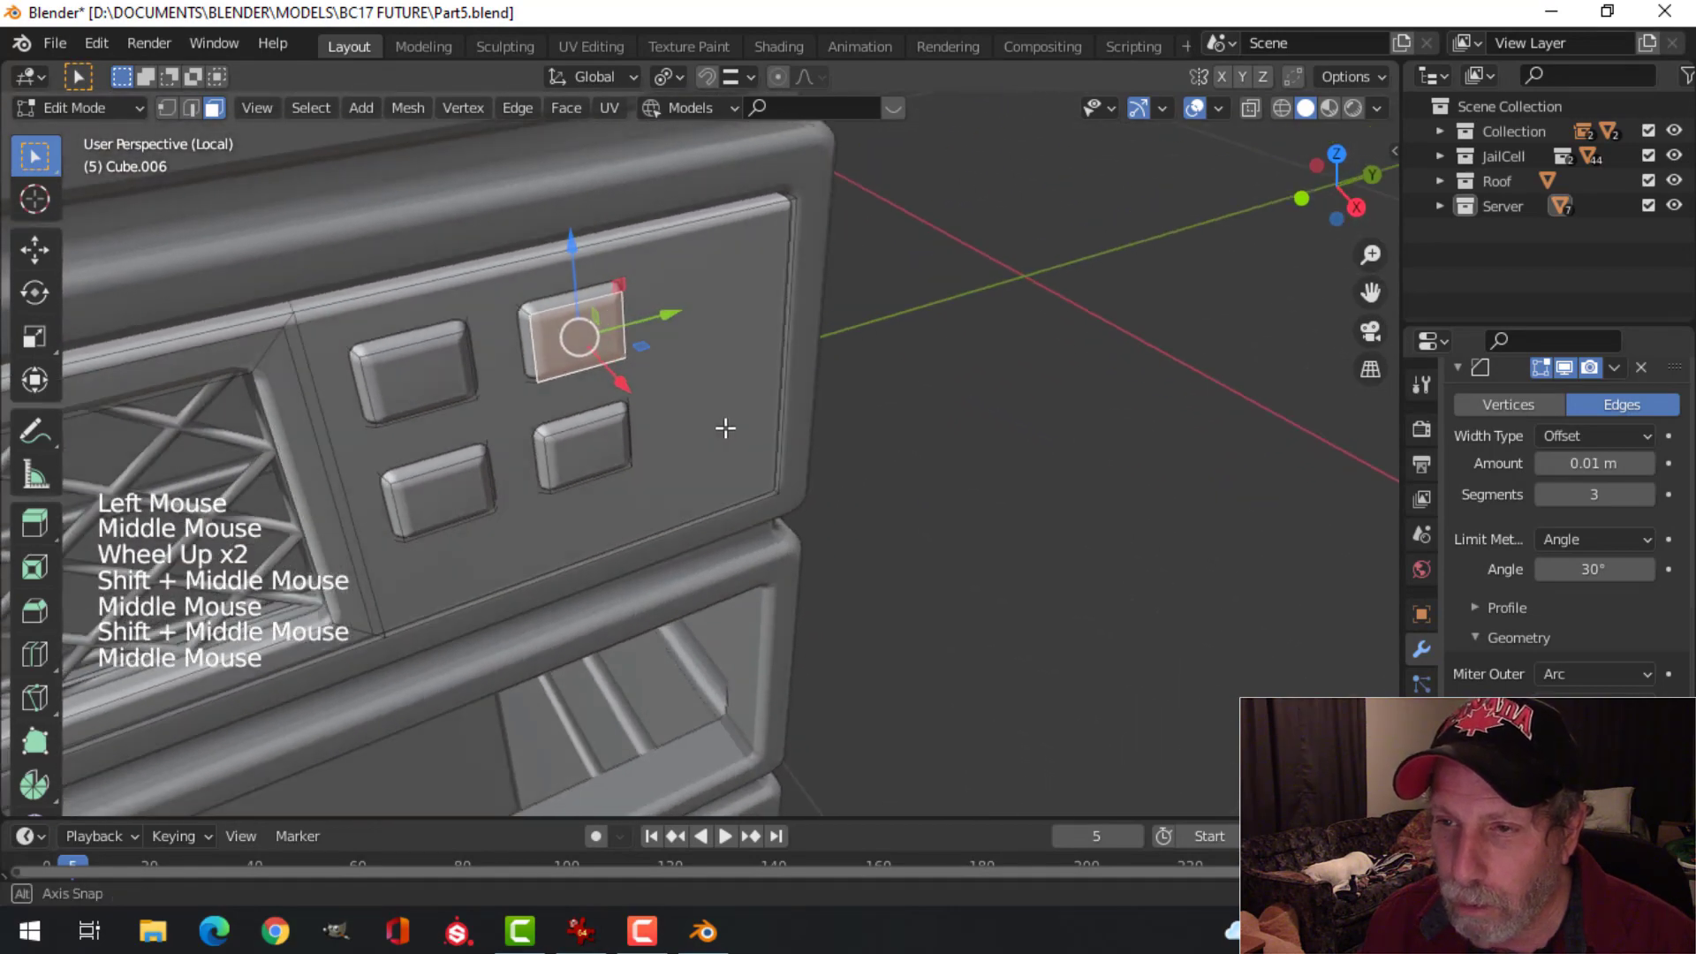
key(shift+d)
drag(668, 314, 799, 299)
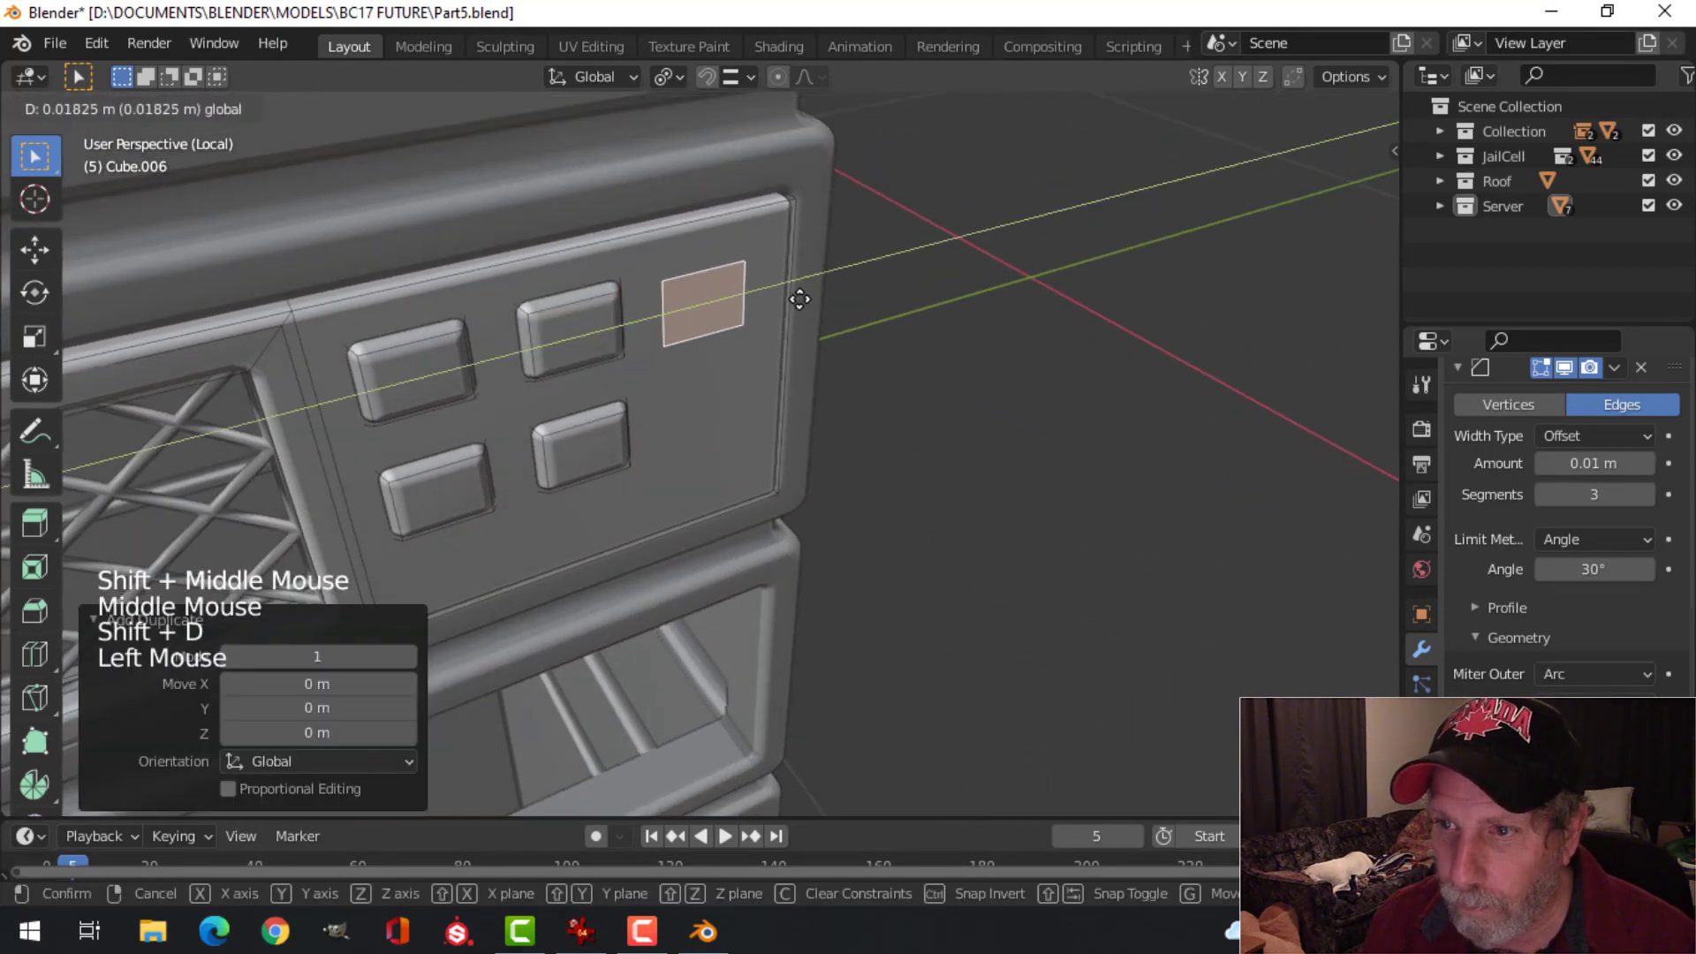
Step: Separate the duplicated face into its own object and open that object for mesh editing
middle_drag(816, 295, 894, 332)
key(p)
click(909, 356)
key(Tab)
click(811, 295)
key(Tab)
Step: Narrow the separated face along Y and scale it uniformly to 1.192
key(a)
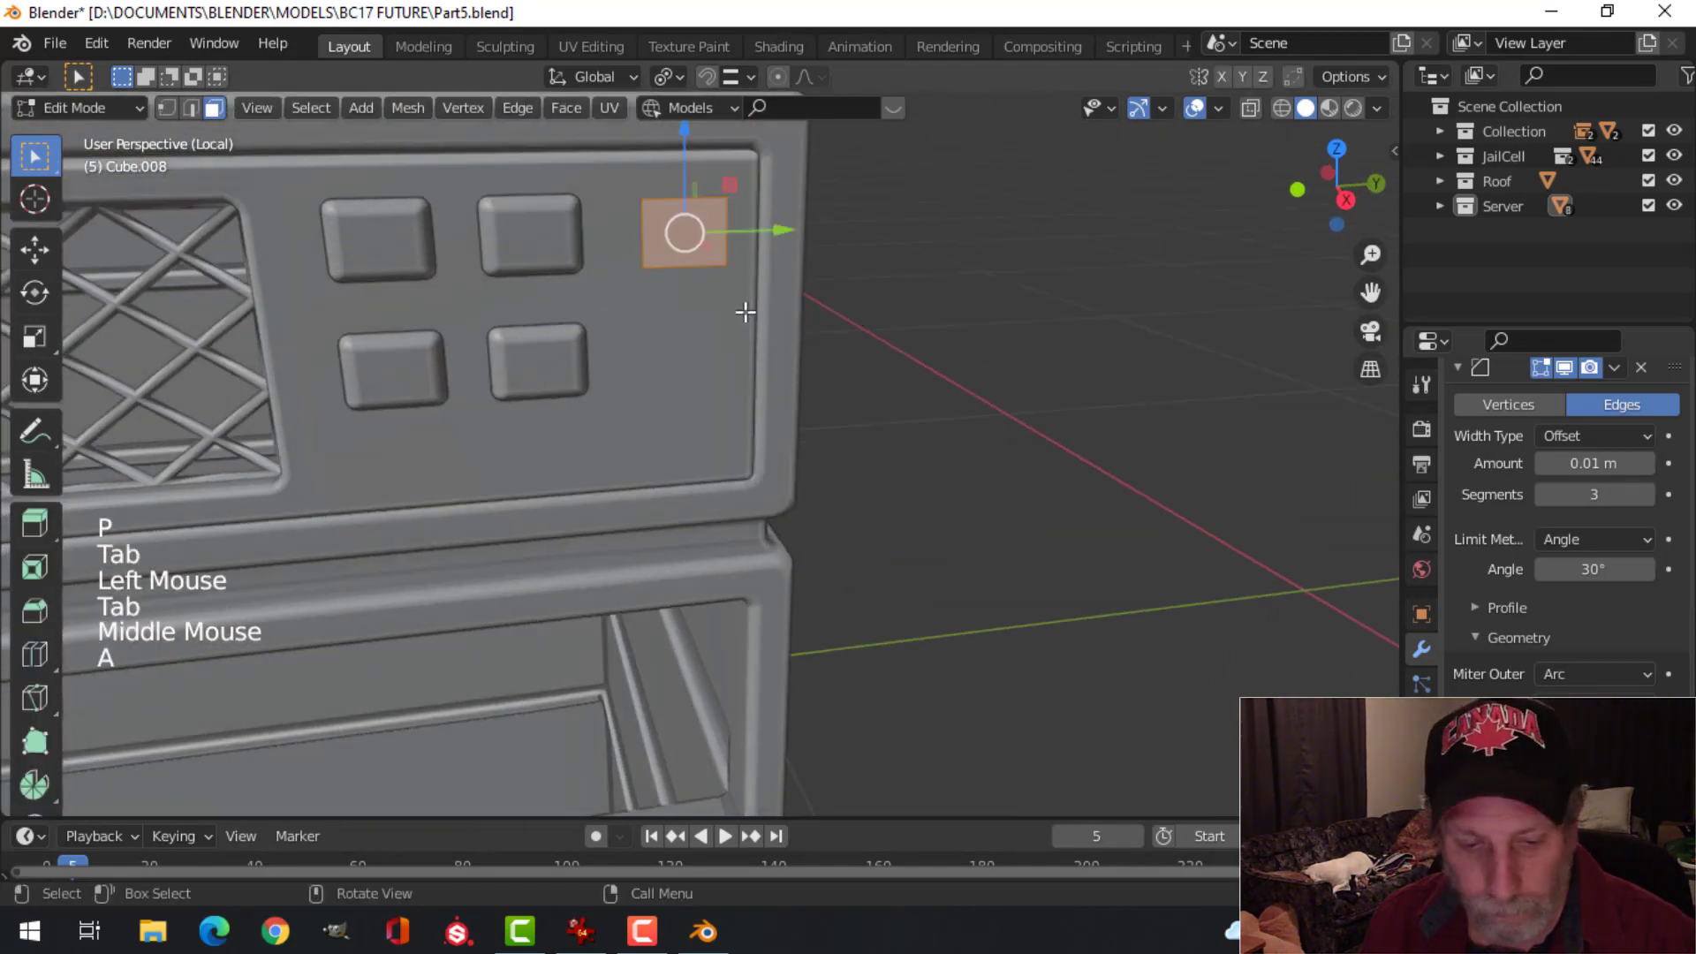
key(s)
key(y)
key(s)
click(814, 348)
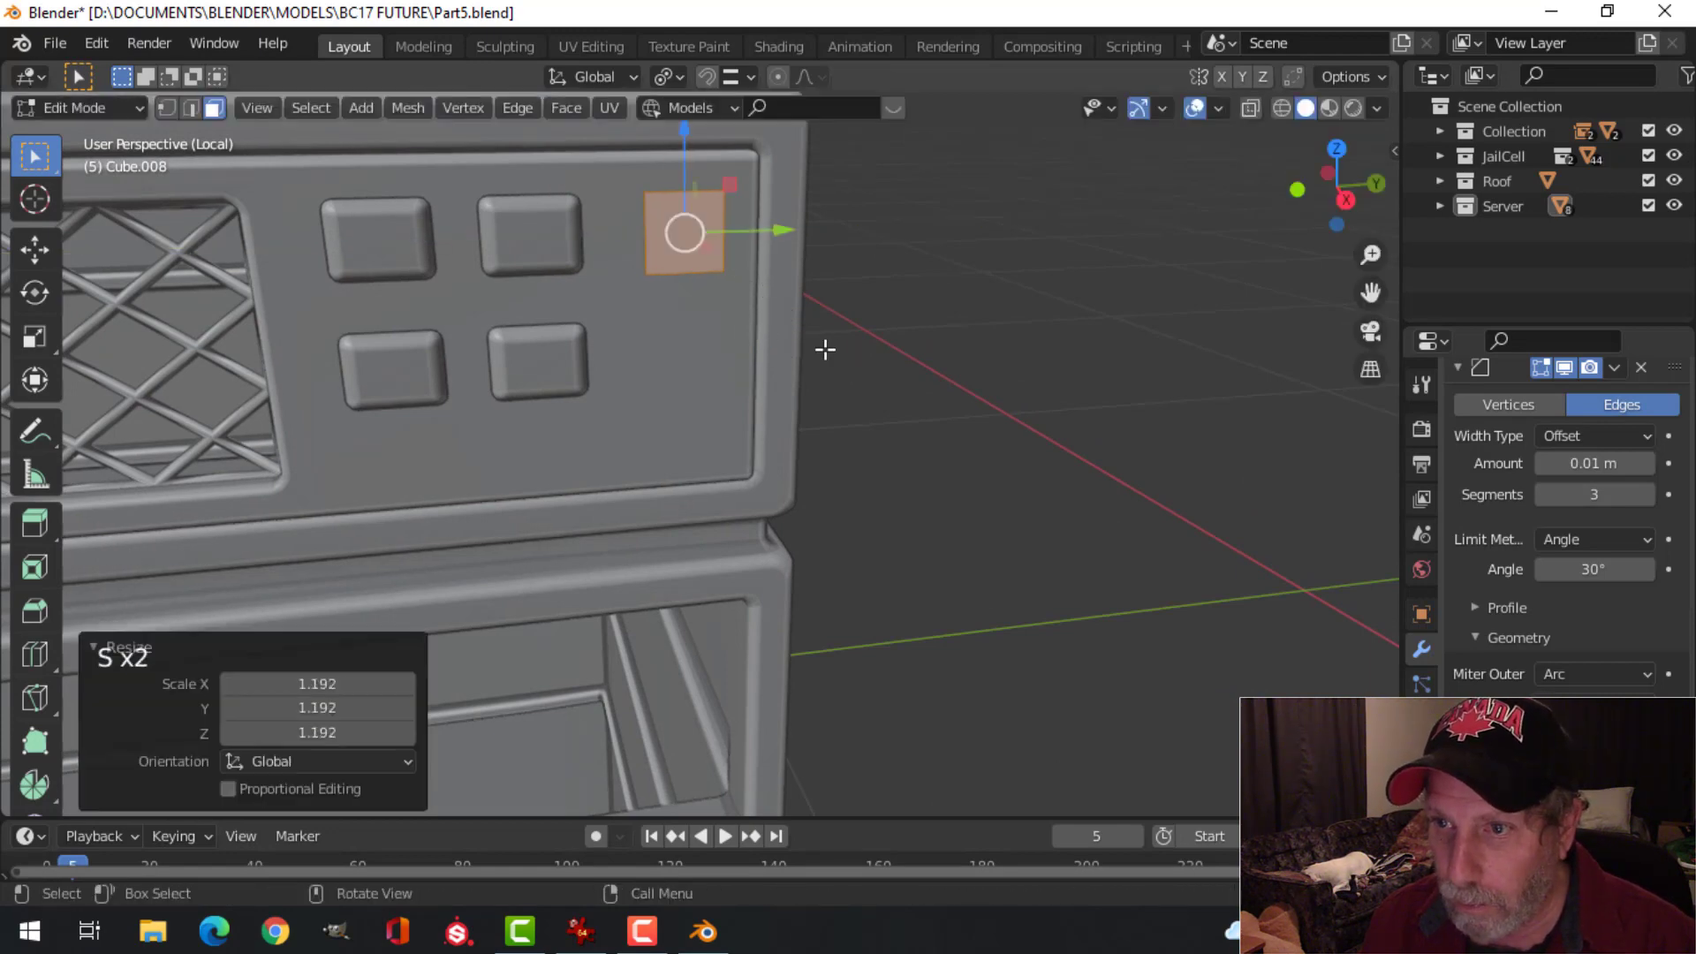
Step: Lower the face's bottom edge close to the panel's lower border to make a tall strip
key(2)
click(685, 271)
drag(686, 212, 695, 359)
key(a)
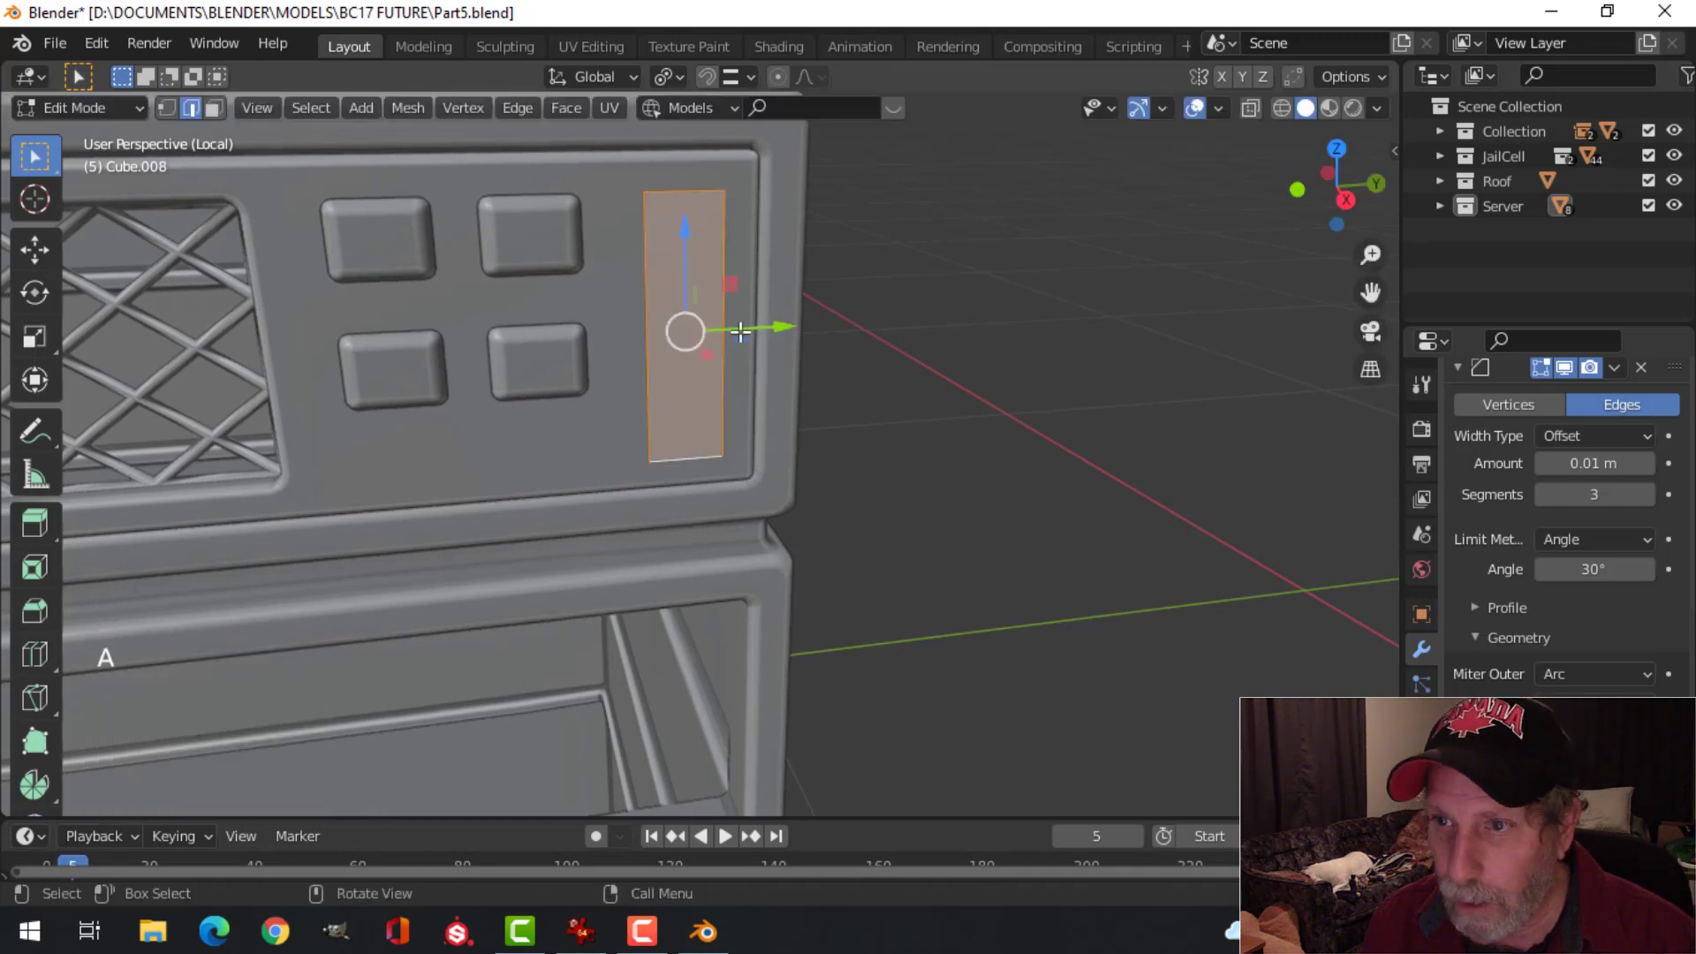
Step: Add one centred horizontal loop cut across the strip and bevel it about 0.0137 m wide, leaving short end sections
key(ctrl+r)
click(718, 323)
right_click(718, 323)
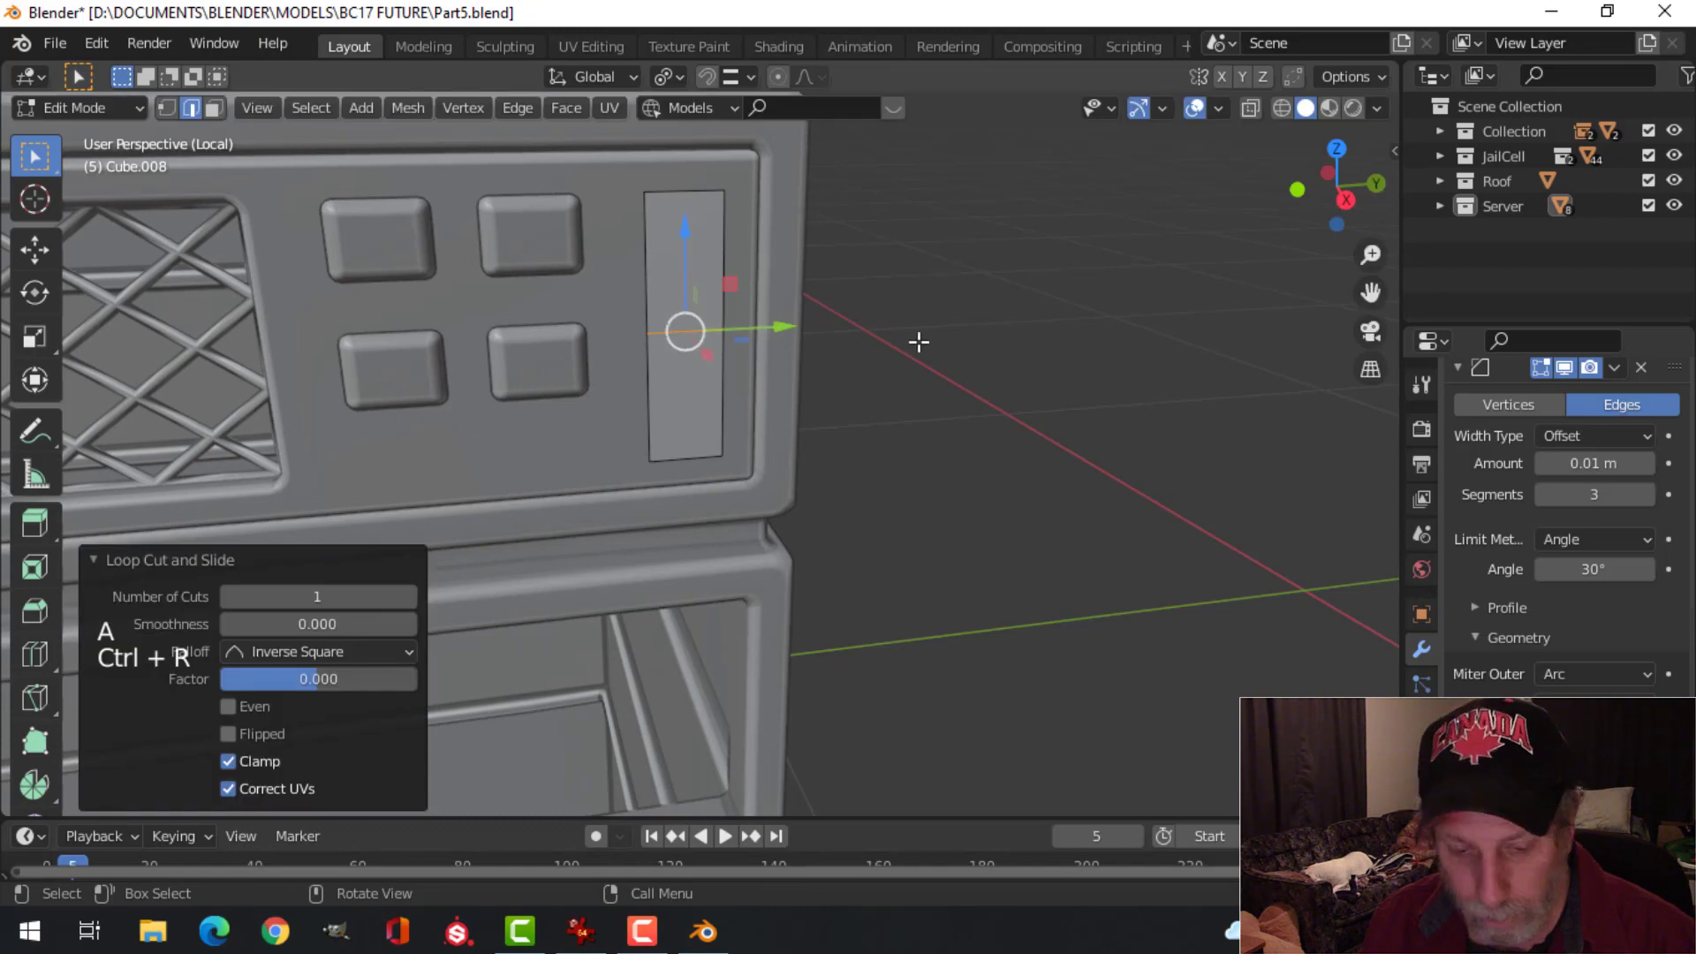
key(ctrl+b)
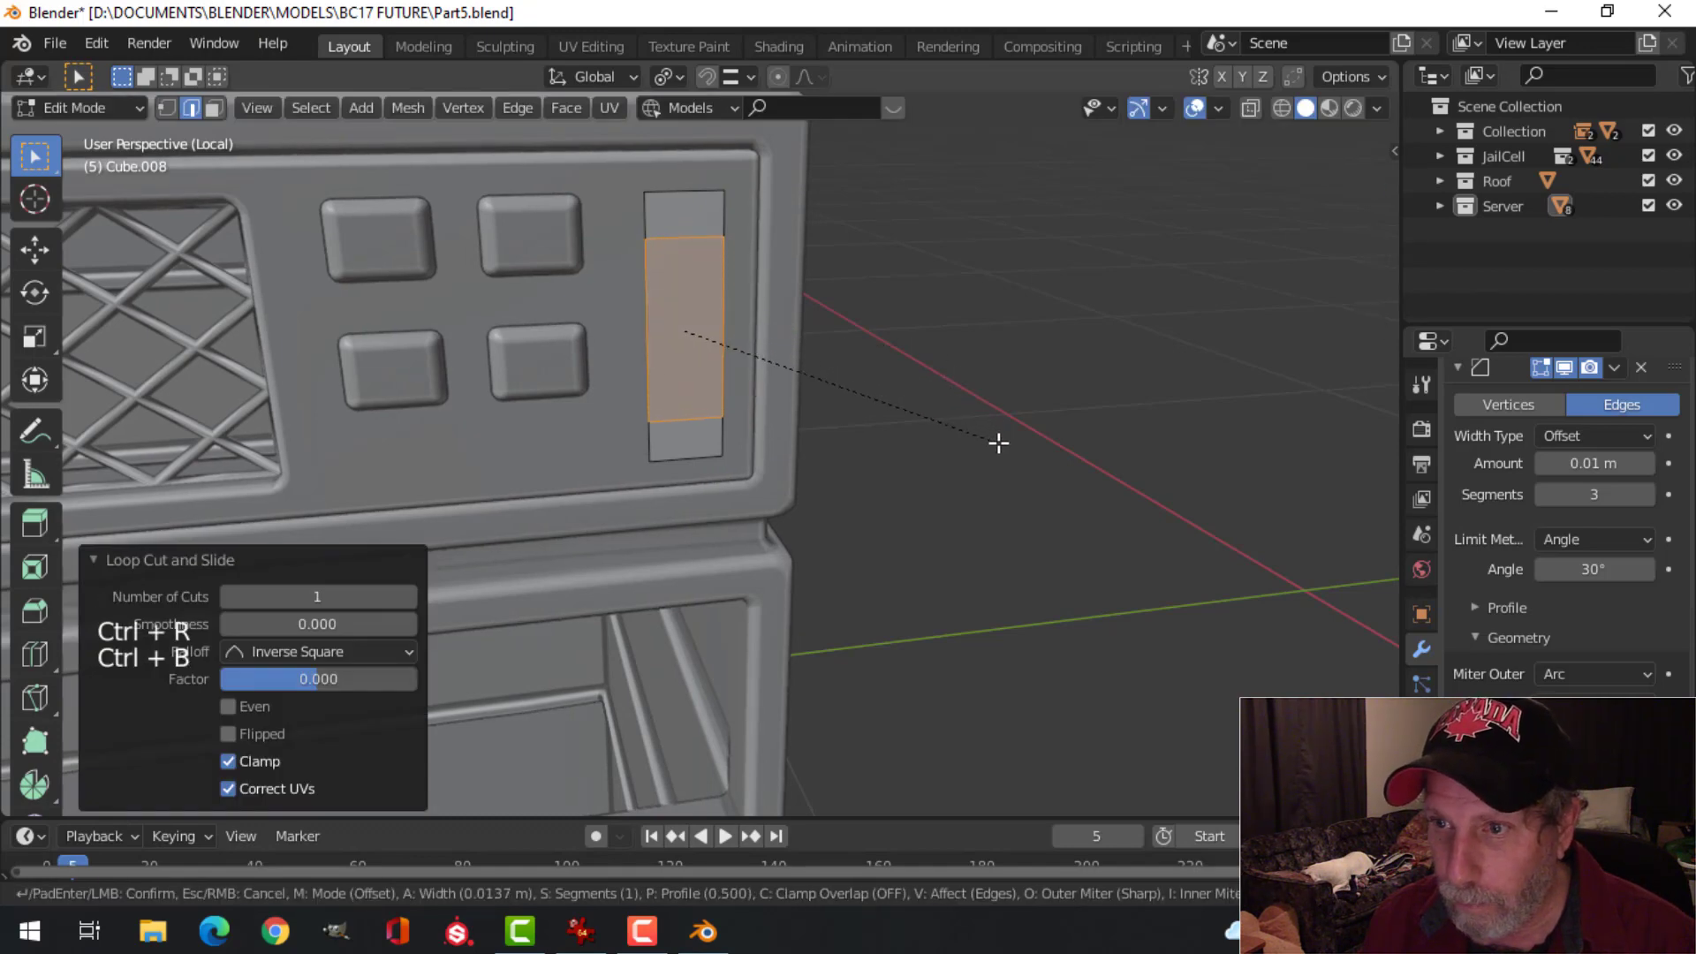
click(996, 436)
Step: Scale the whole strip to 0.817 along Y
key(a)
middle_drag(961, 382, 998, 378)
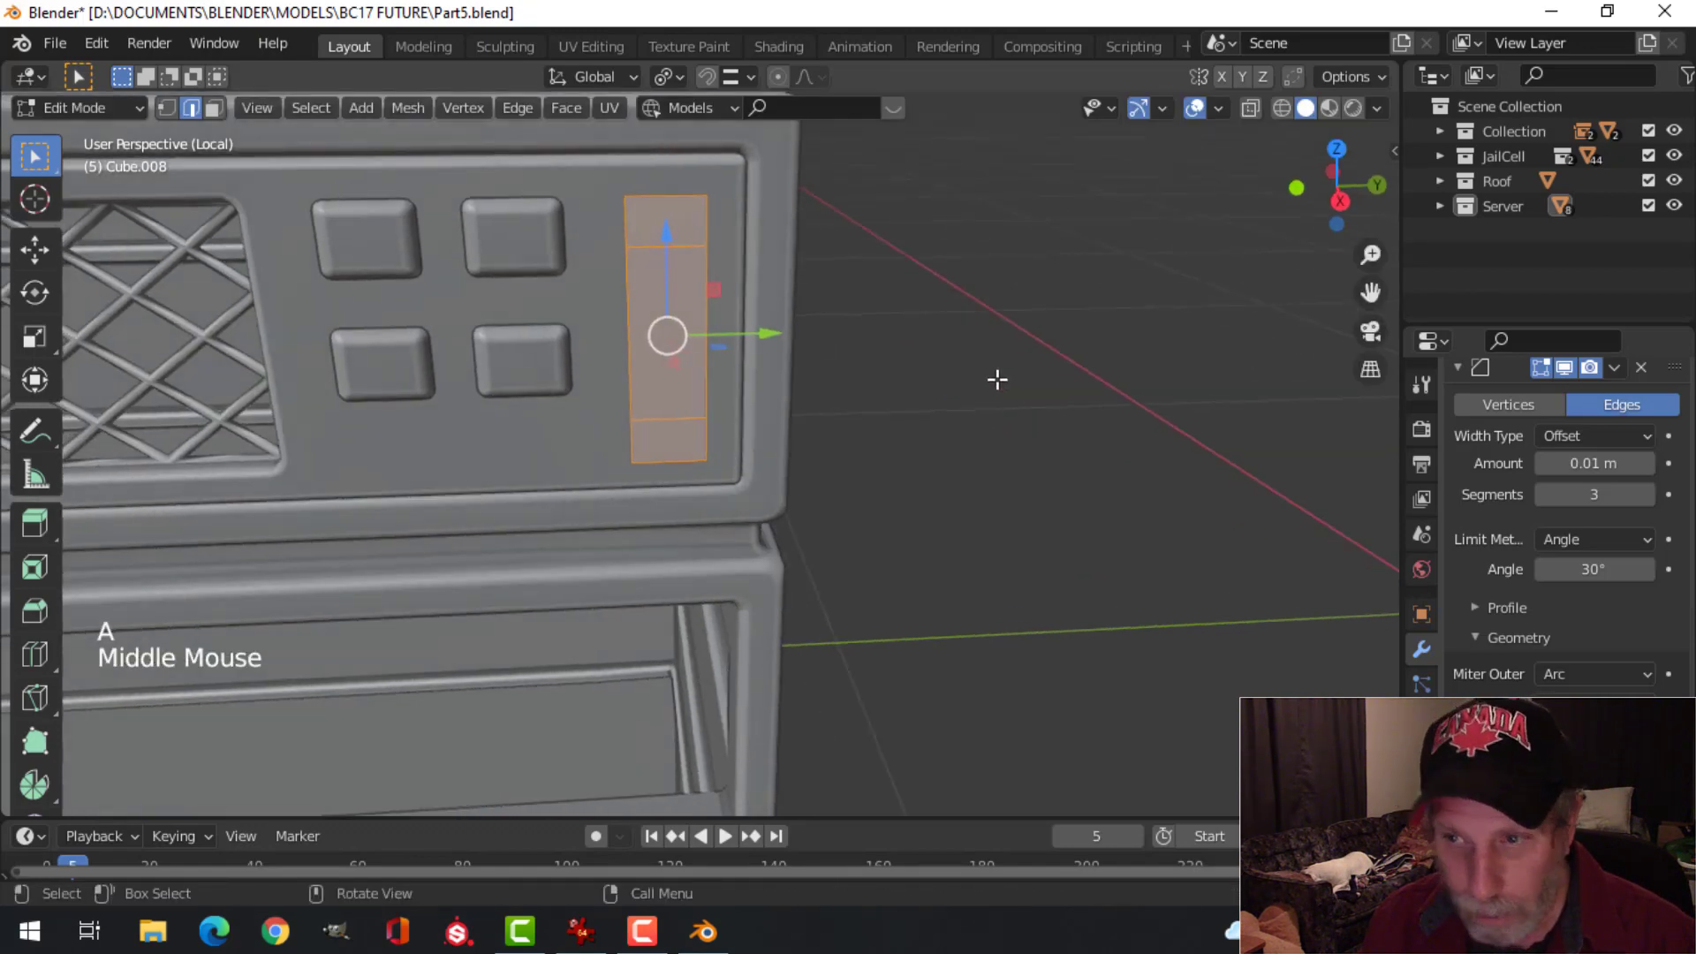
key(s)
click(883, 354)
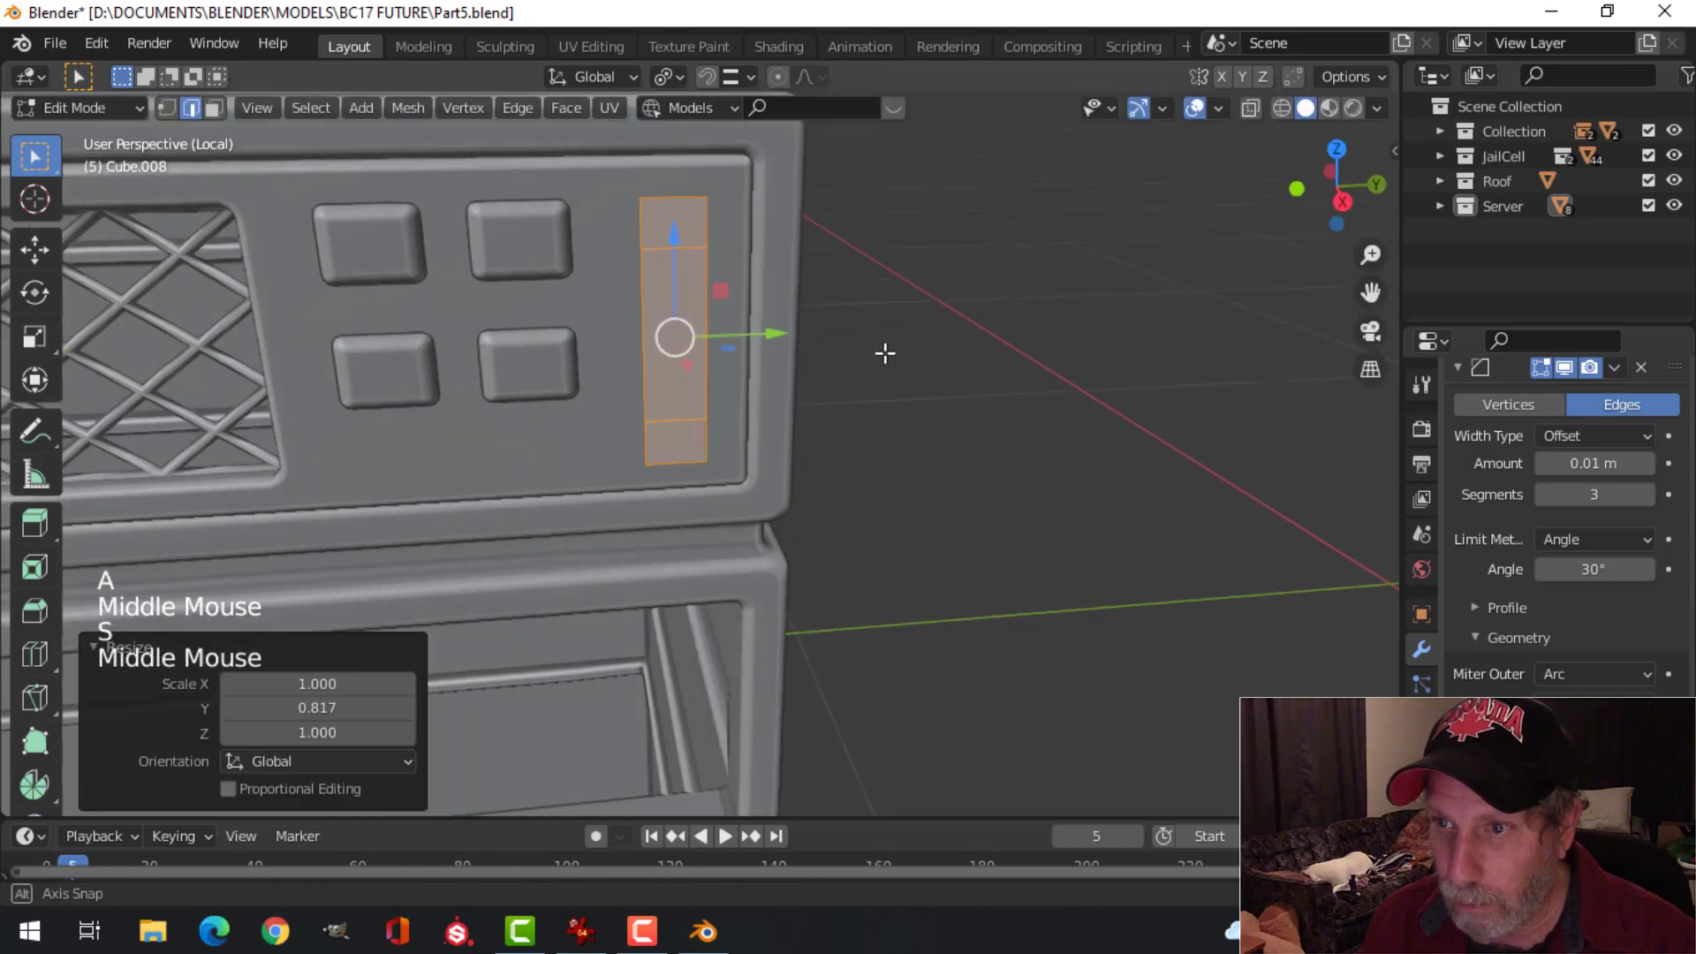
Step: Extrude the whole strip into a solid vertical bar
key(alt+a)
middle_drag(882, 353, 636, 267)
key(a)
key(e)
click(897, 300)
Step: Extrude the front faces of the bar's upper and lower end sections 0.009341 m along X and delete their cap faces
key(alt+a)
key(3)
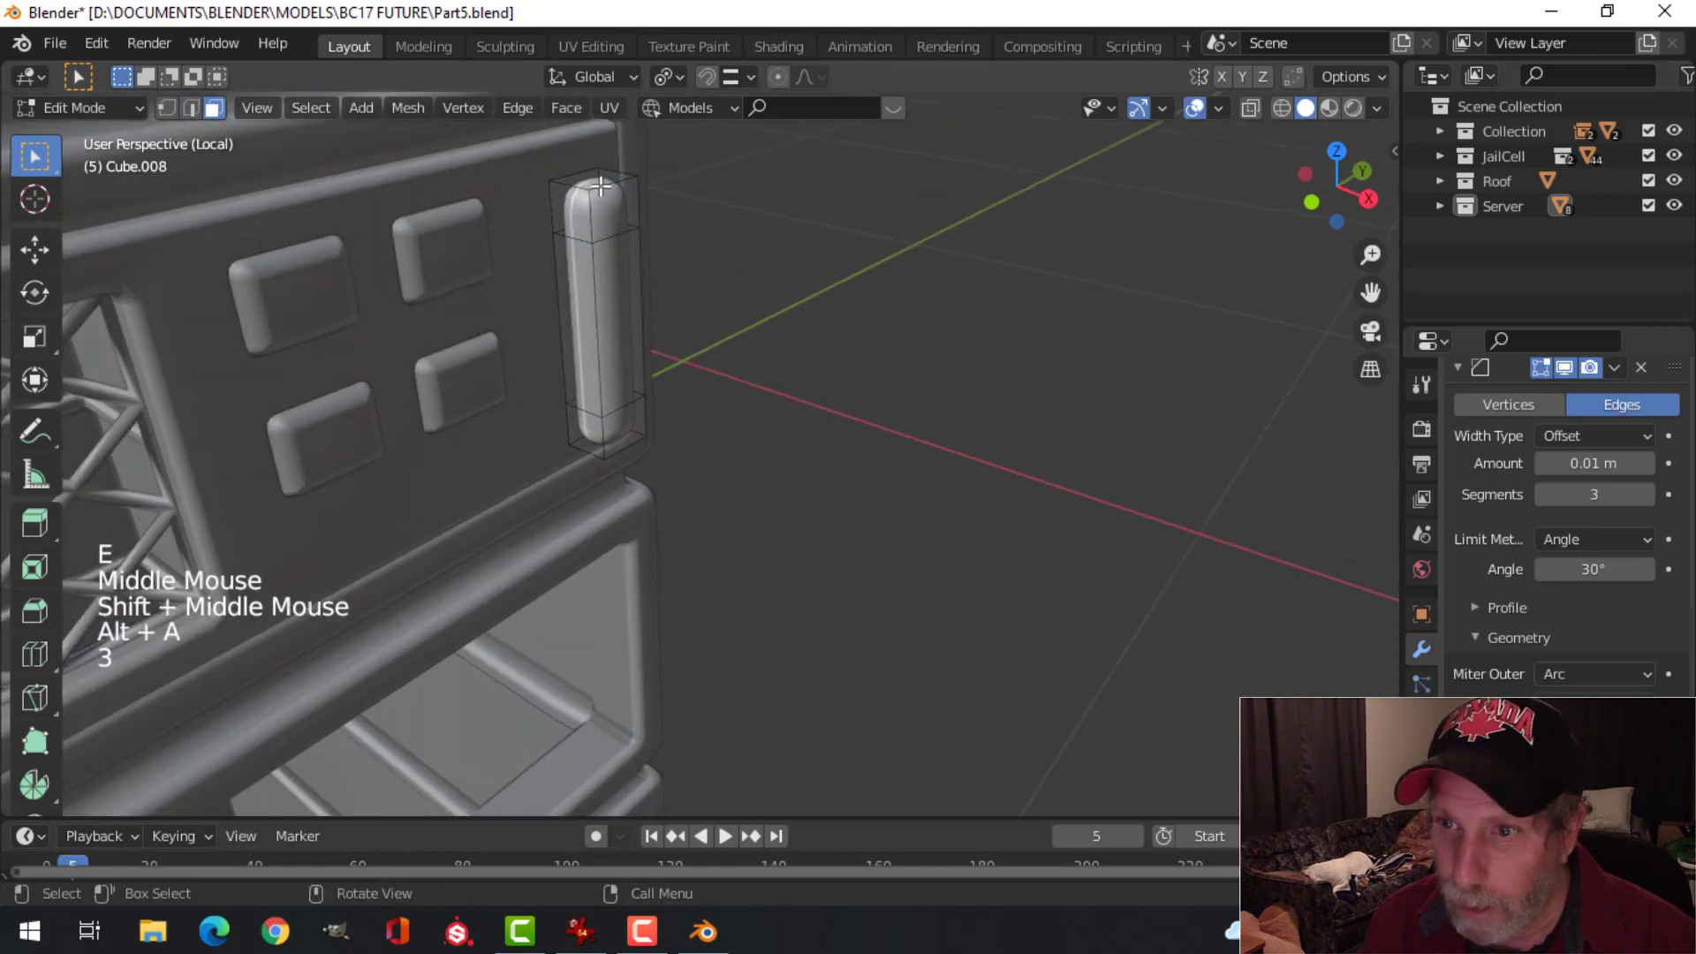
click(621, 210)
shift+click(629, 414)
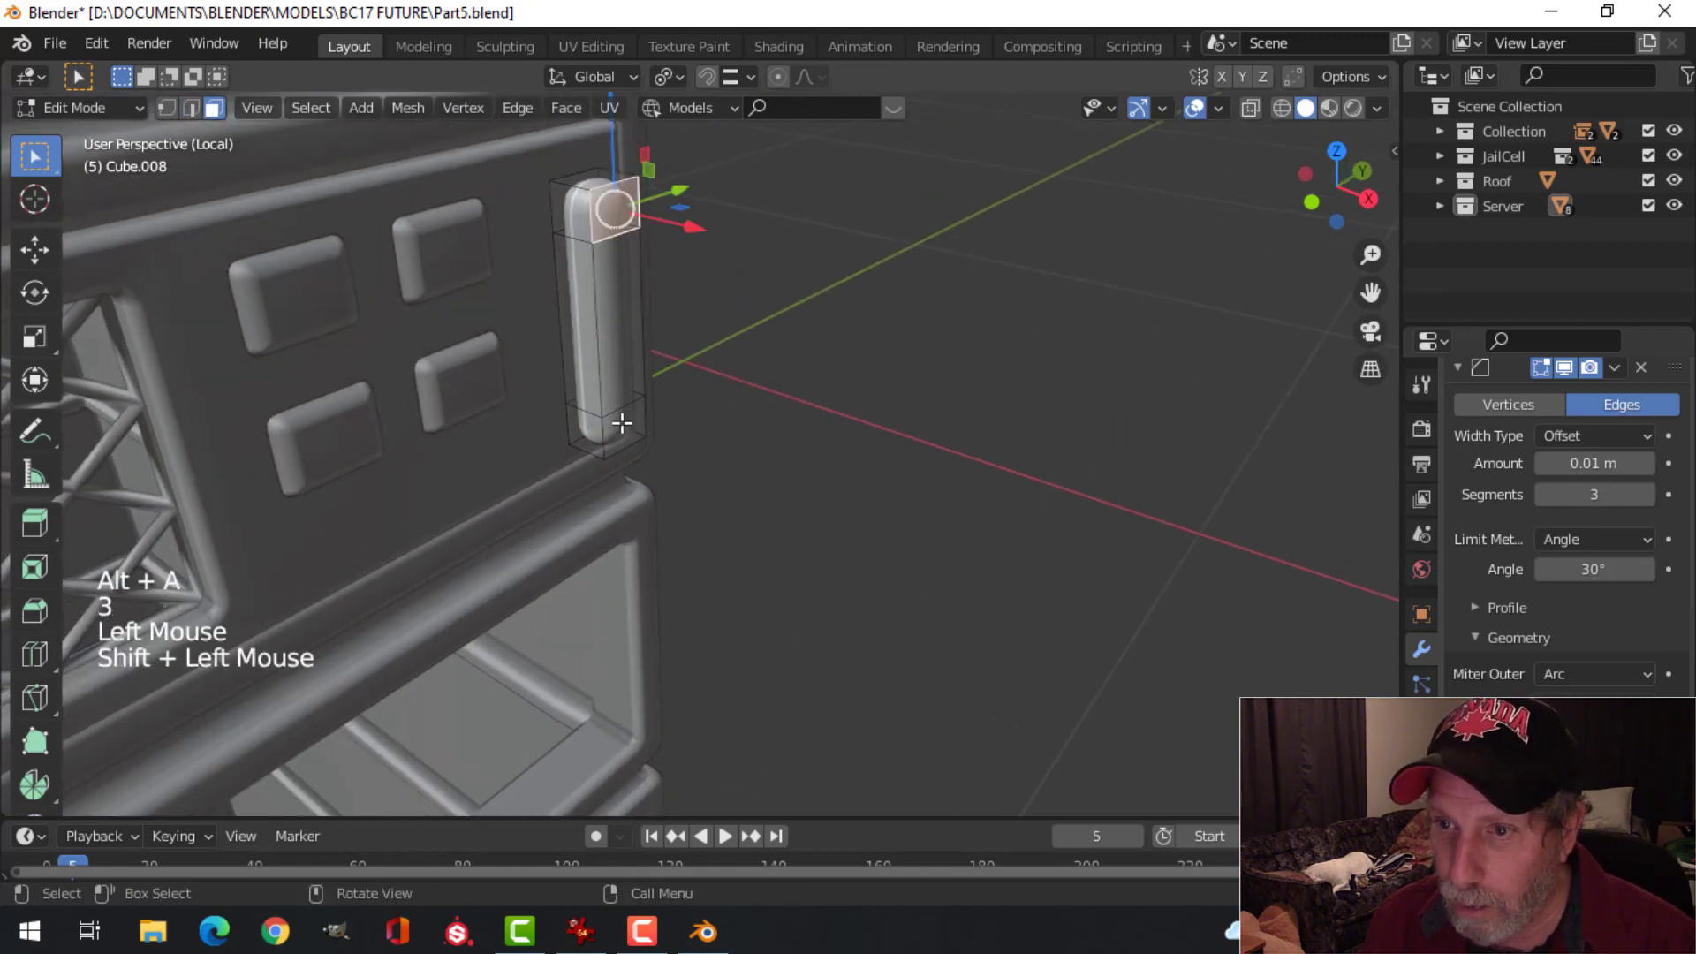
shift+click(621, 423)
middle_click(789, 364)
middle_drag(834, 393, 859, 386)
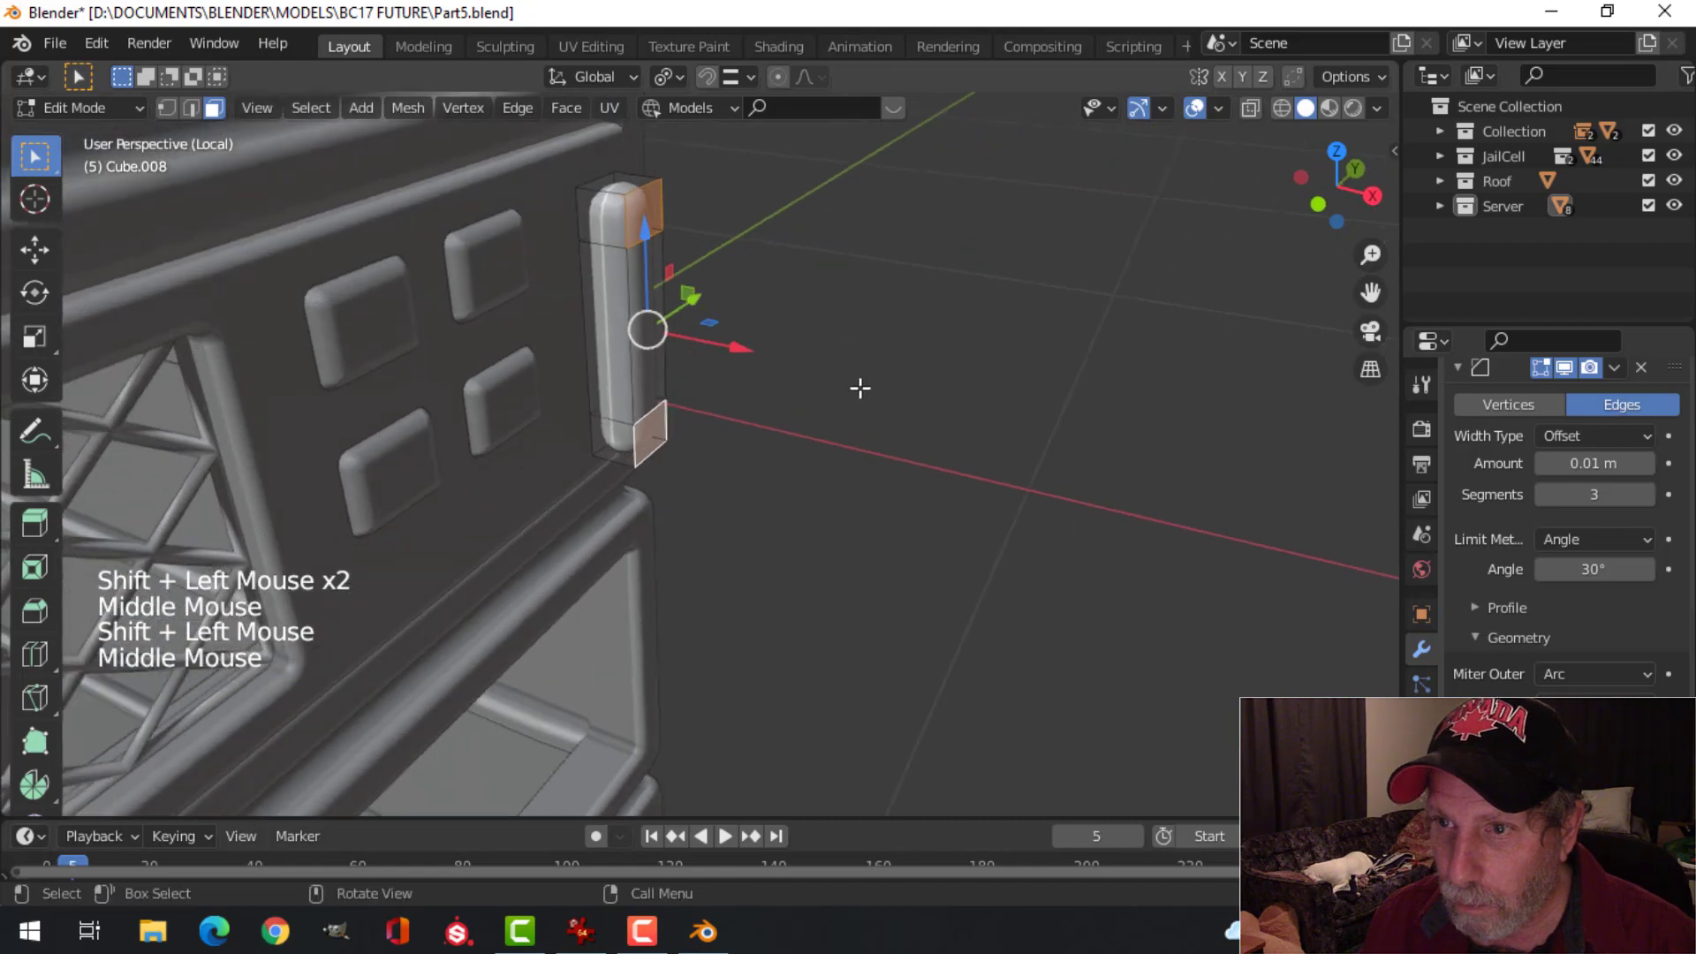
key(e)
drag(750, 348, 805, 371)
key(x)
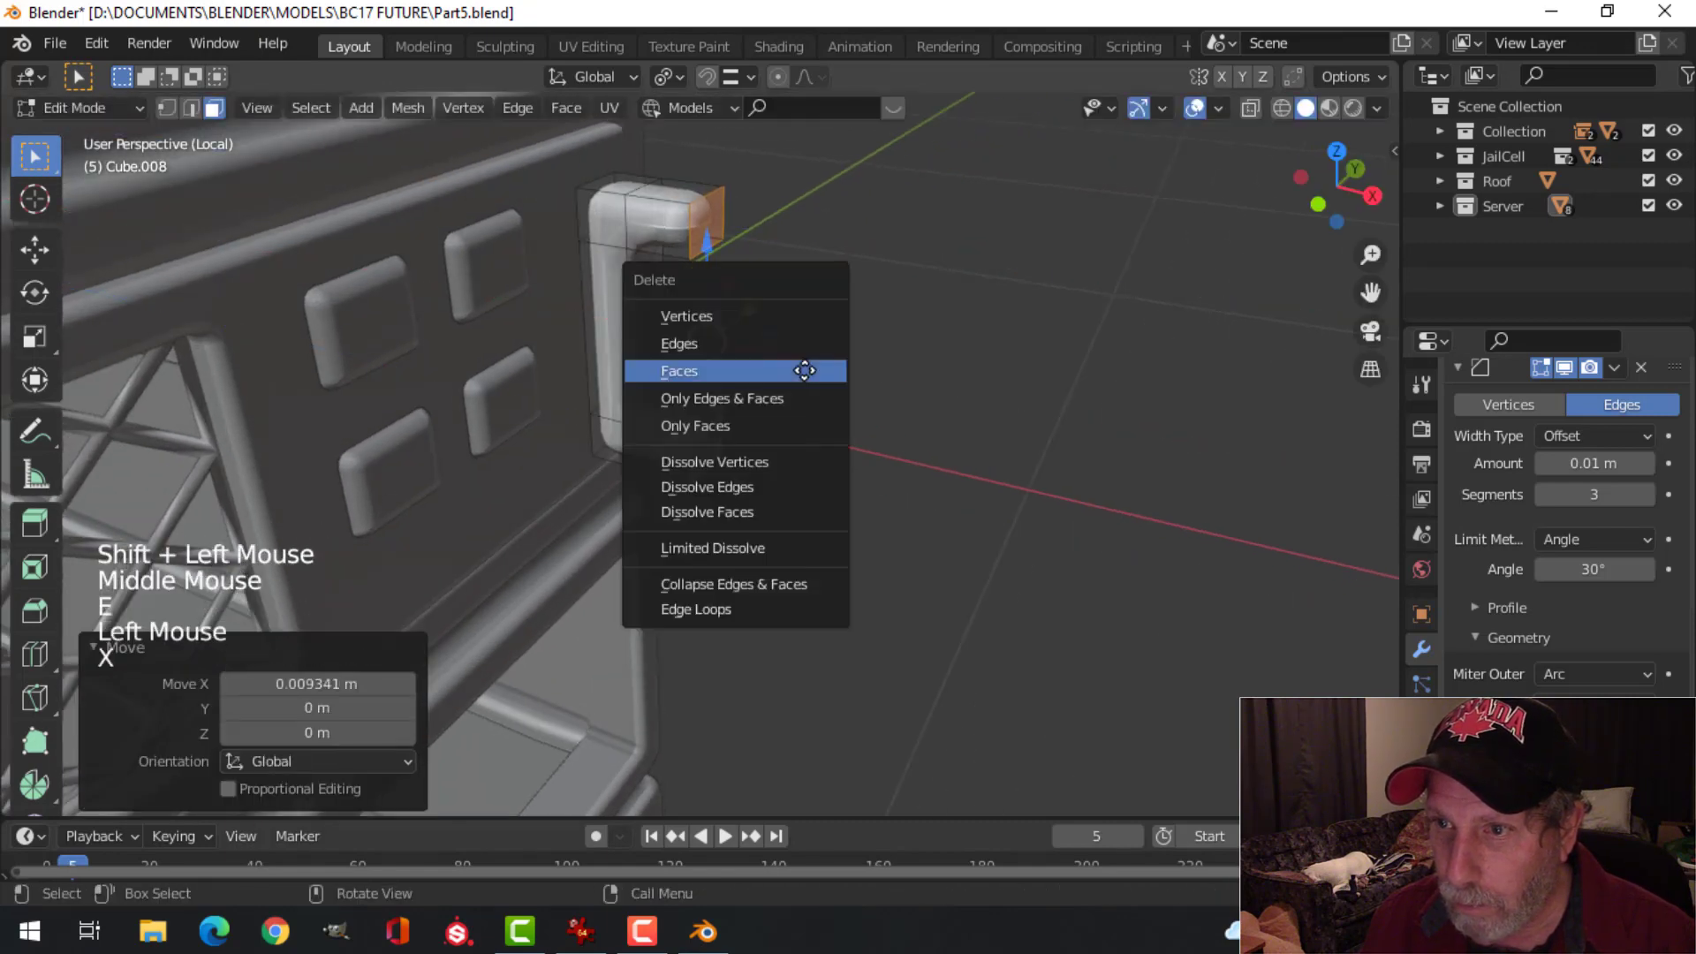
click(801, 379)
Step: Rotate the whole handle 180° about Z so its open ends face the panel
mouse_move(833, 353)
middle_down()
mouse_move(787, 356)
mouse_move(811, 345)
middle_up()
key(a)
text(rz)
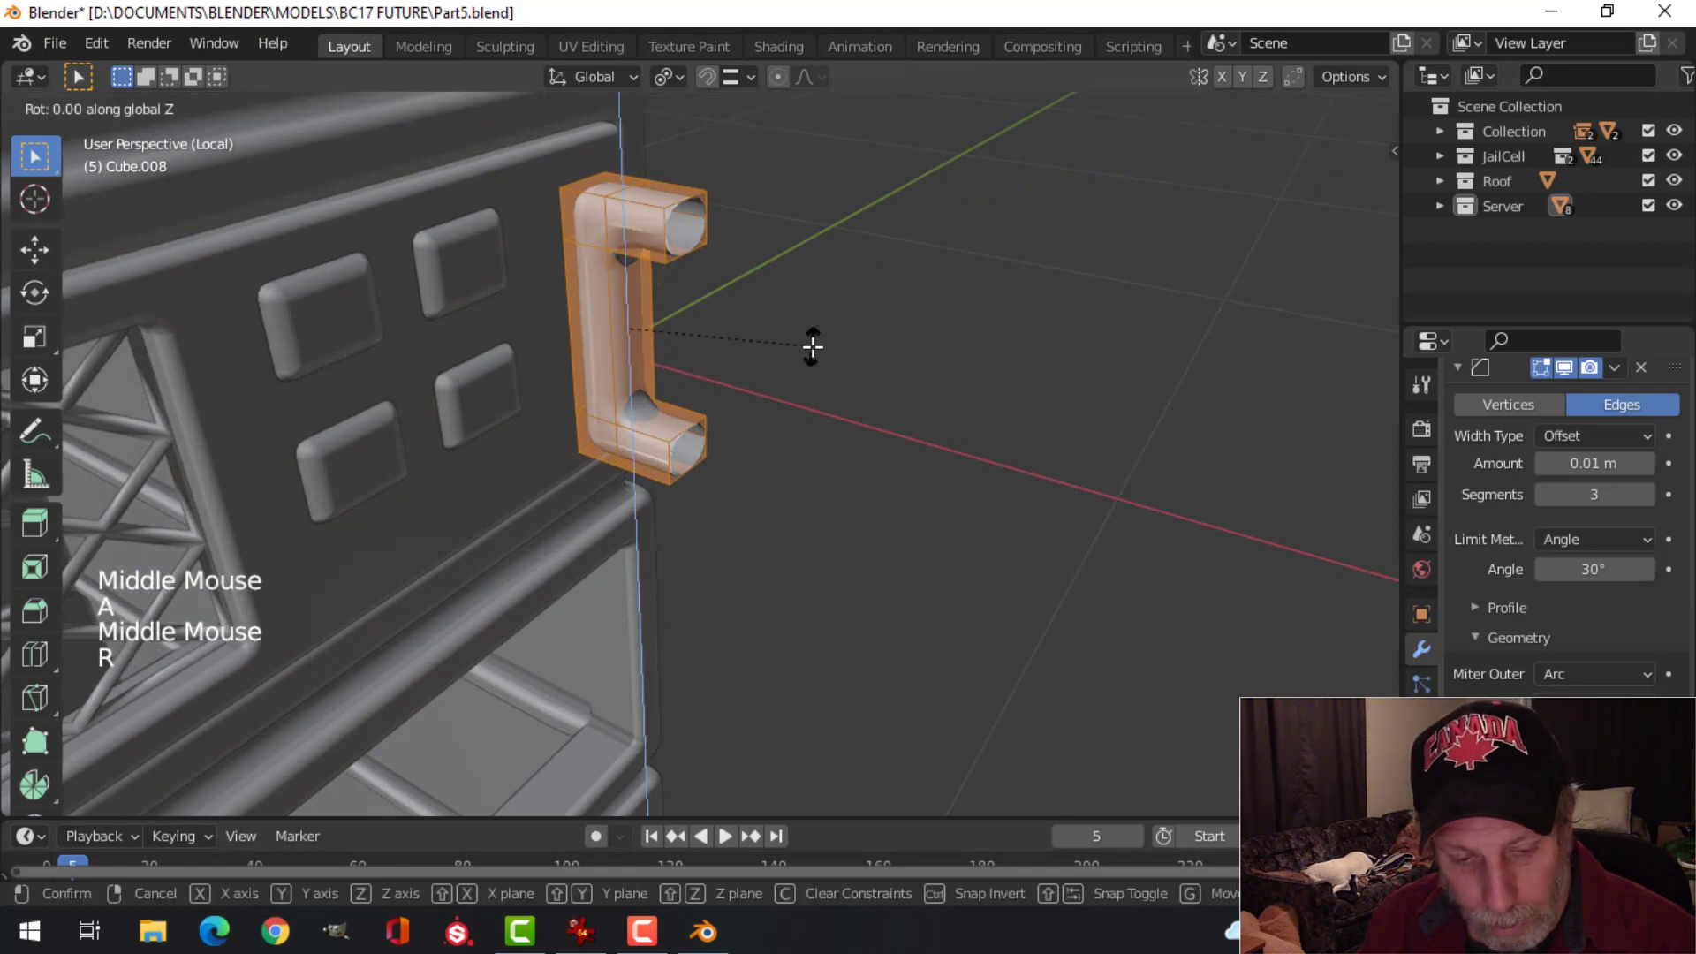
text(180)
key(Return)
middle_drag(818, 344, 774, 364)
click(723, 386)
key(Tab)
scroll(820, 337, down, 3)
key(alt+a)
scroll(575, 227, up, 2)
middle_drag(575, 227, 859, 341)
click(613, 304)
key(Tab)
key(a)
key(n)
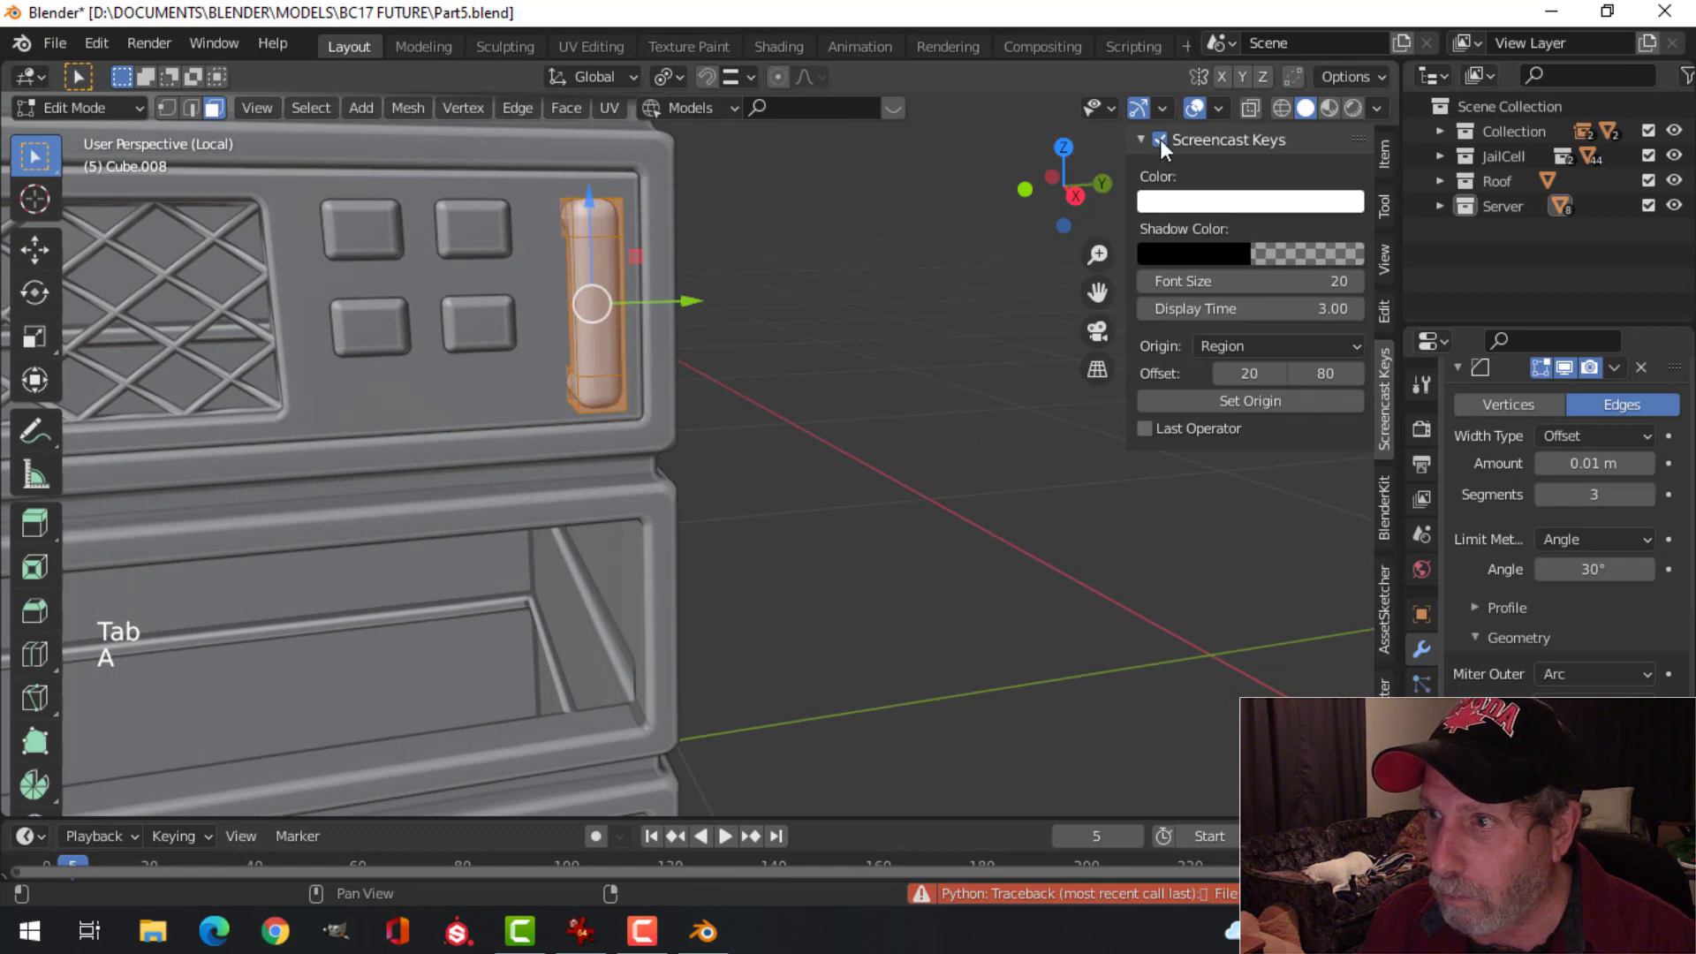
key(n)
middle_drag(719, 369, 708, 370)
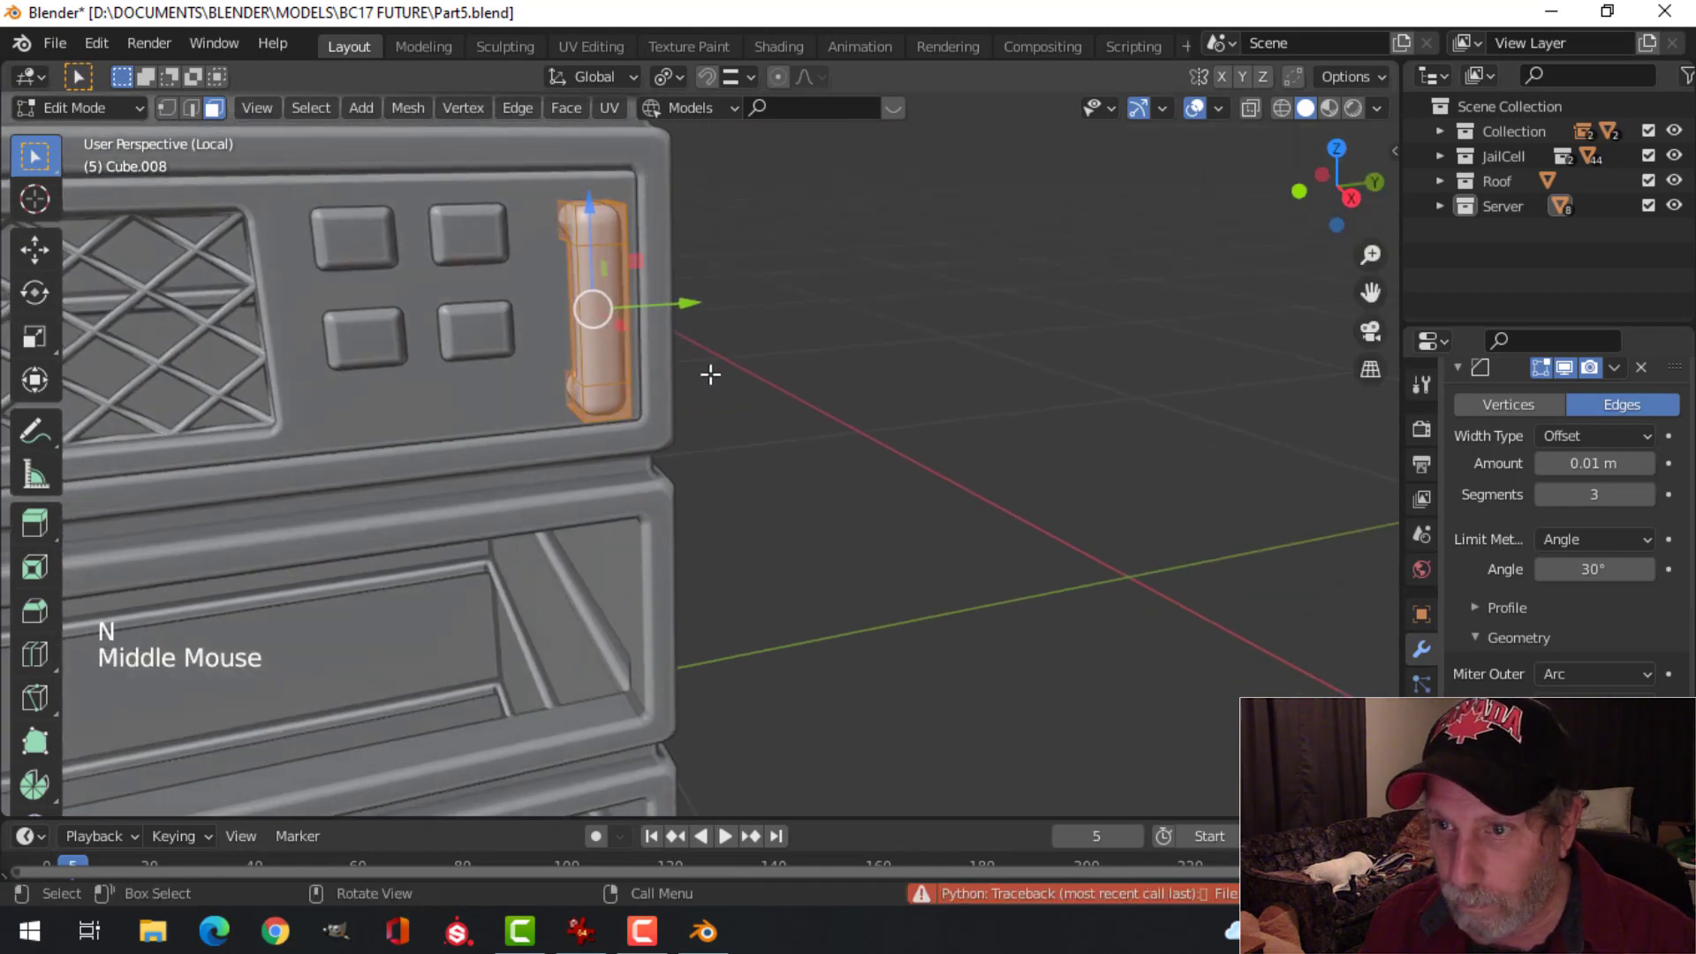
key(Tab)
key(a)
click(650, 302)
key(Tab)
key(a)
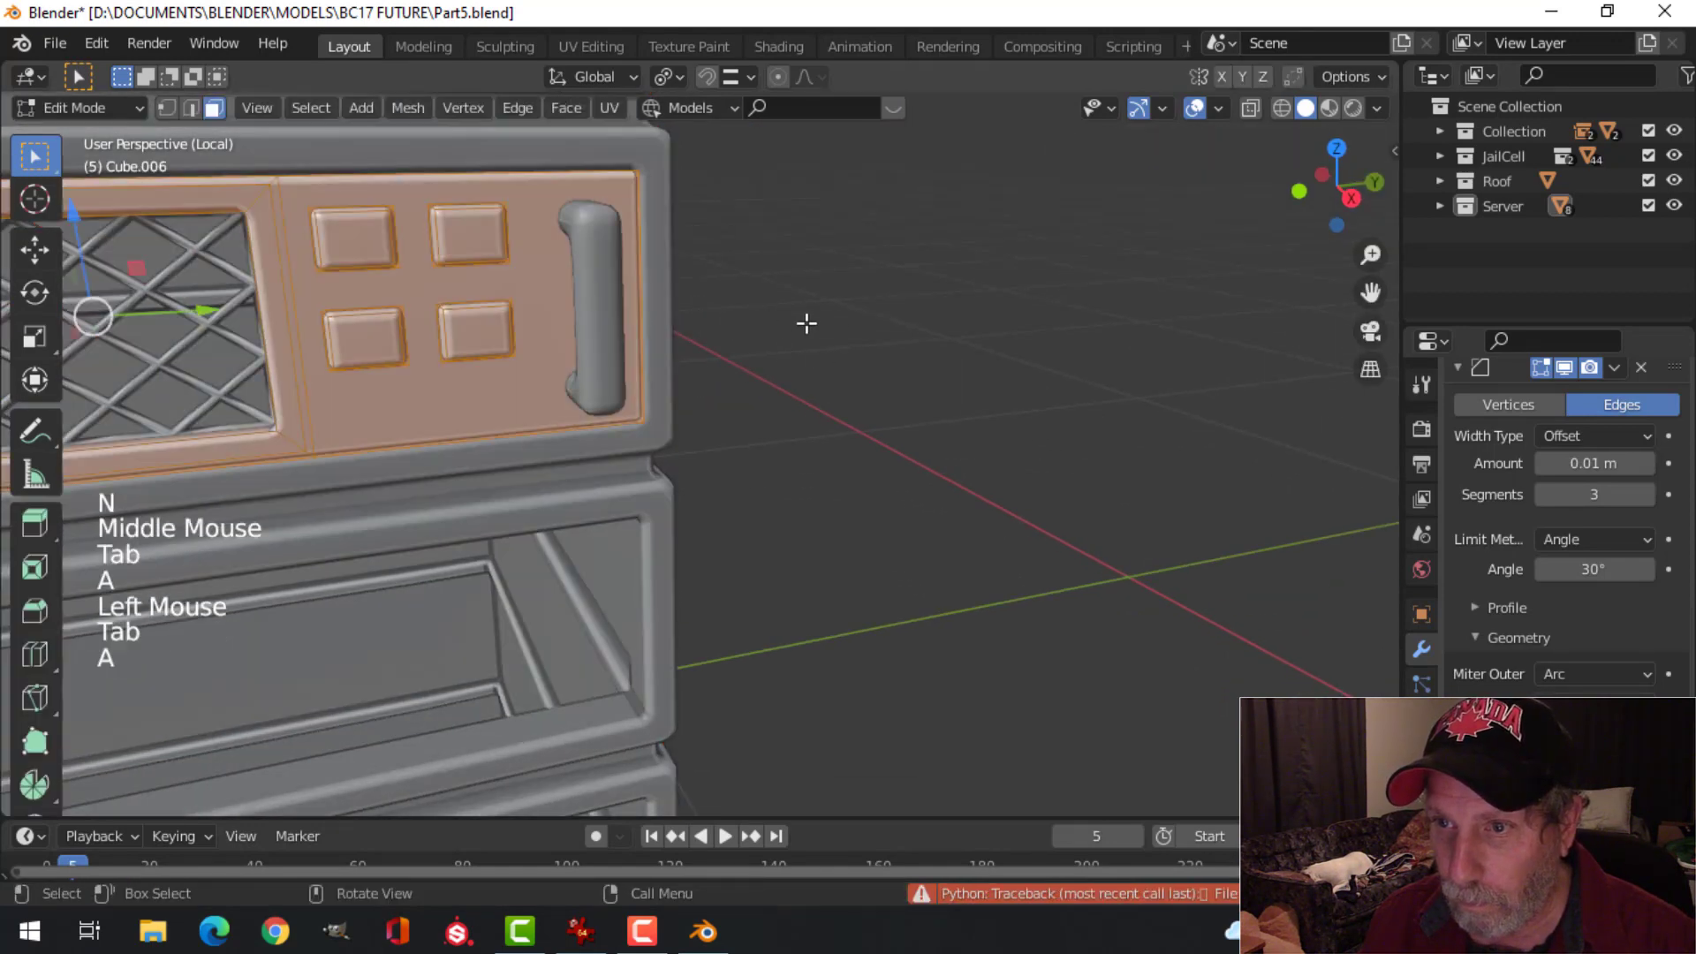
Step: Reopen the handle mesh and scale the whole handle to 0.902 along Y
key(Tab)
click(603, 281)
key(Tab)
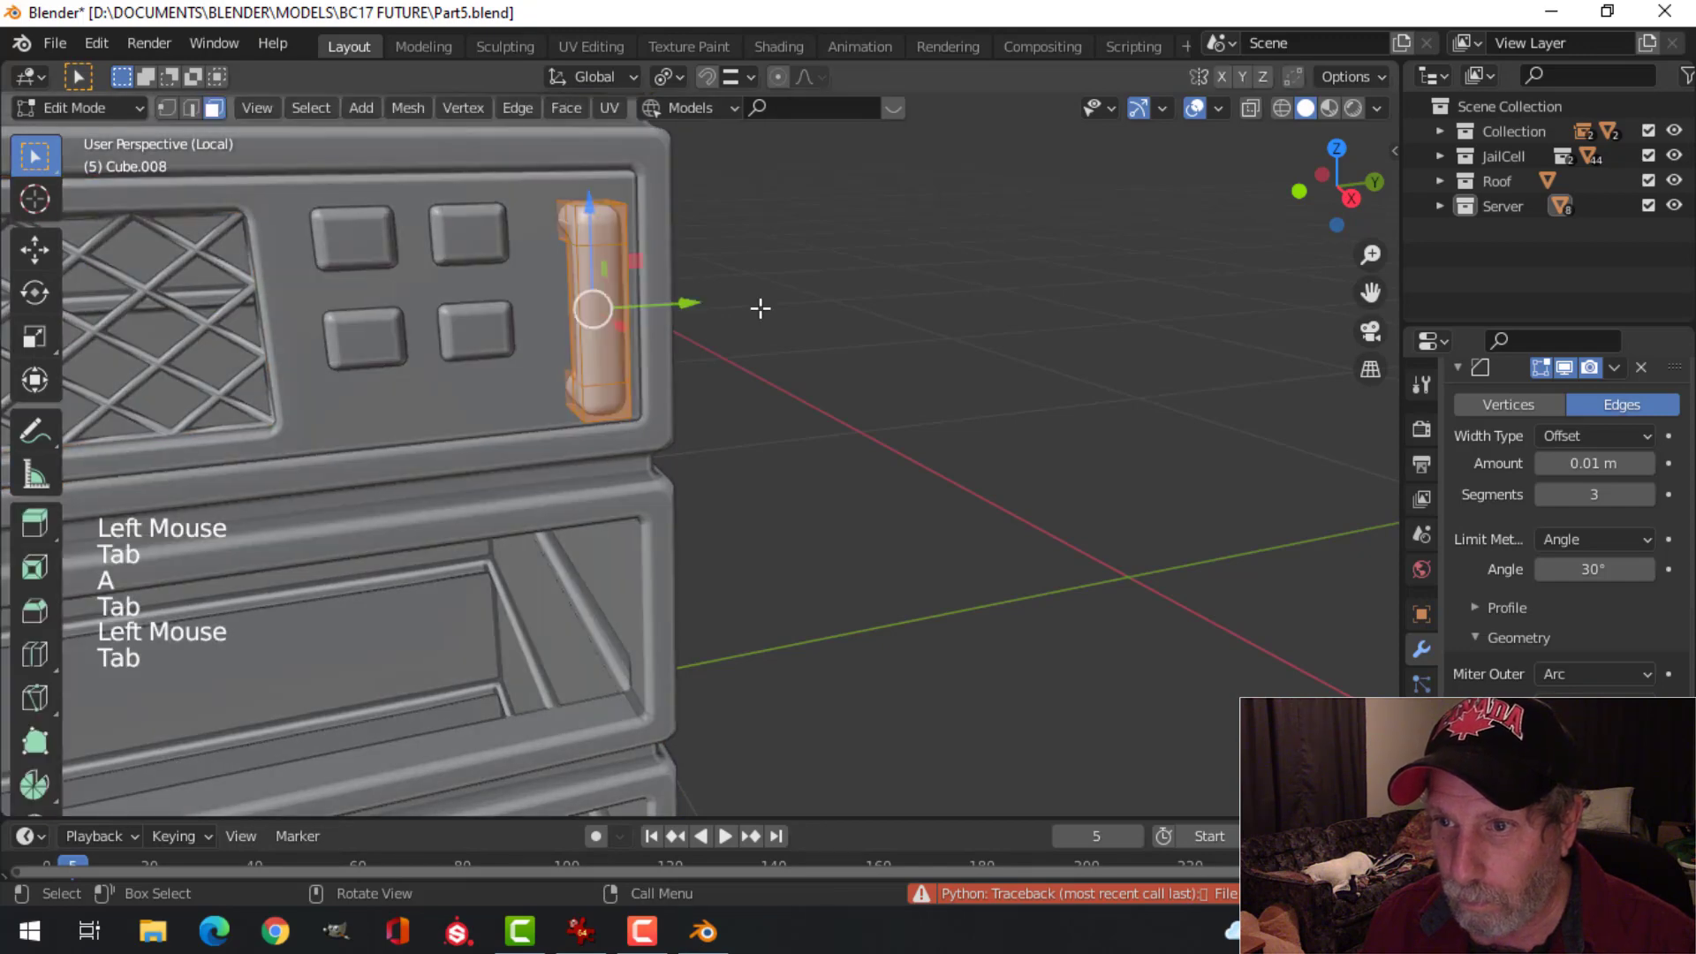
key(s)
key(y)
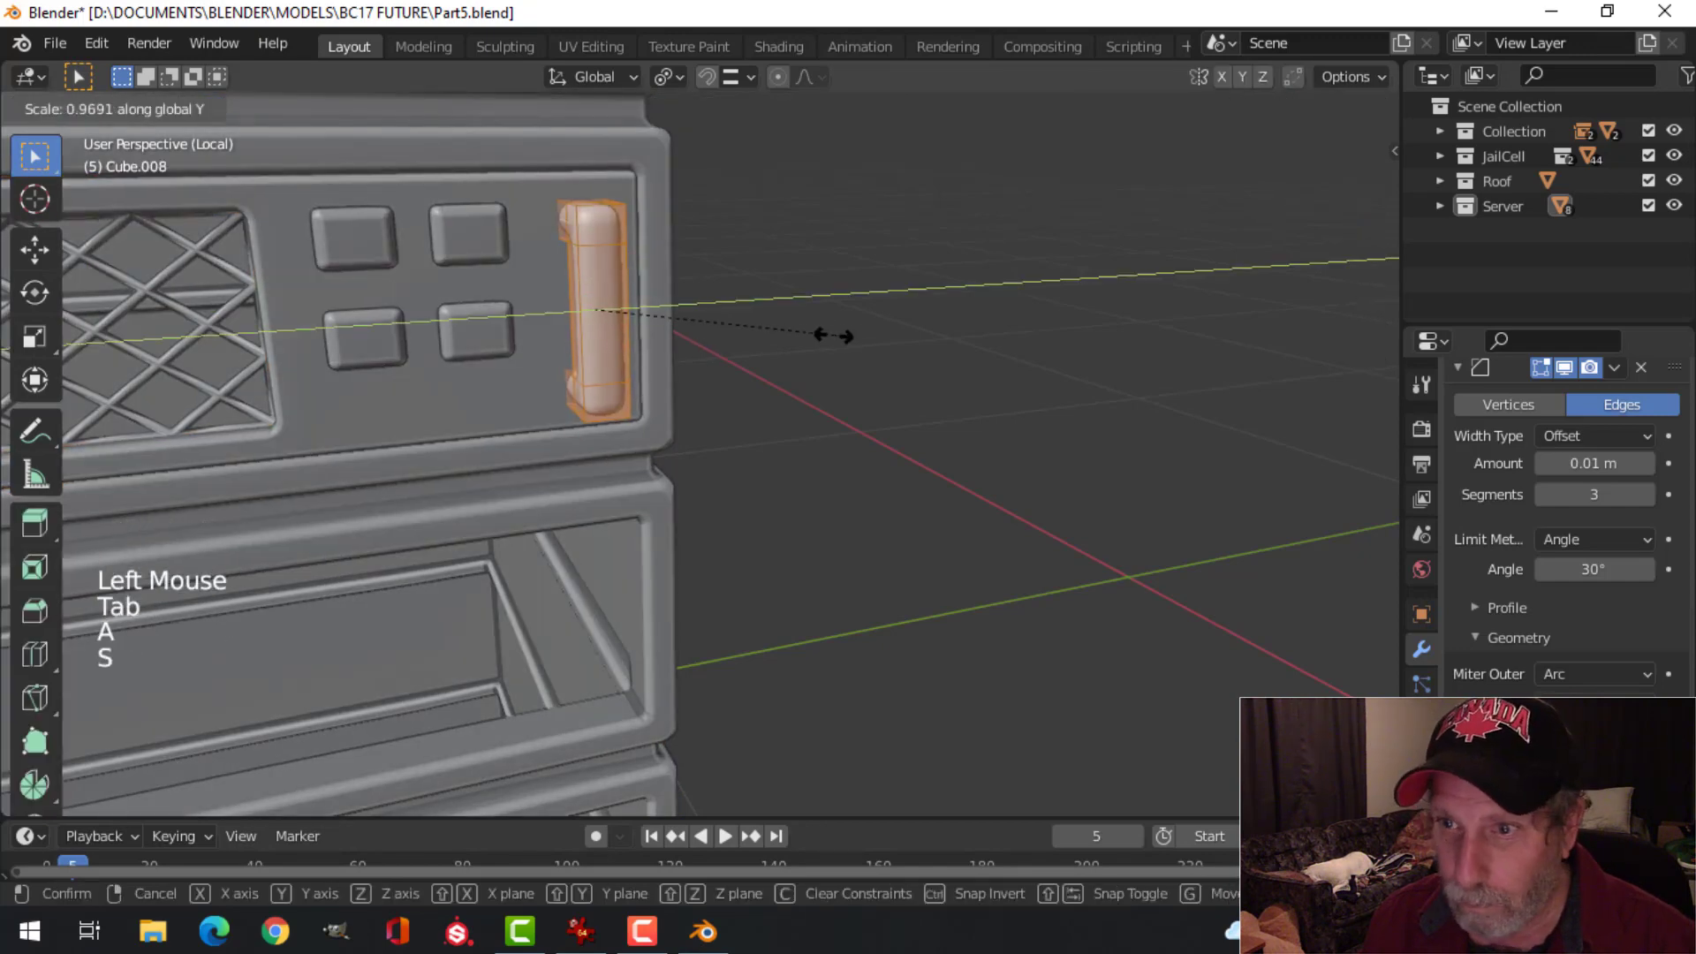
click(820, 328)
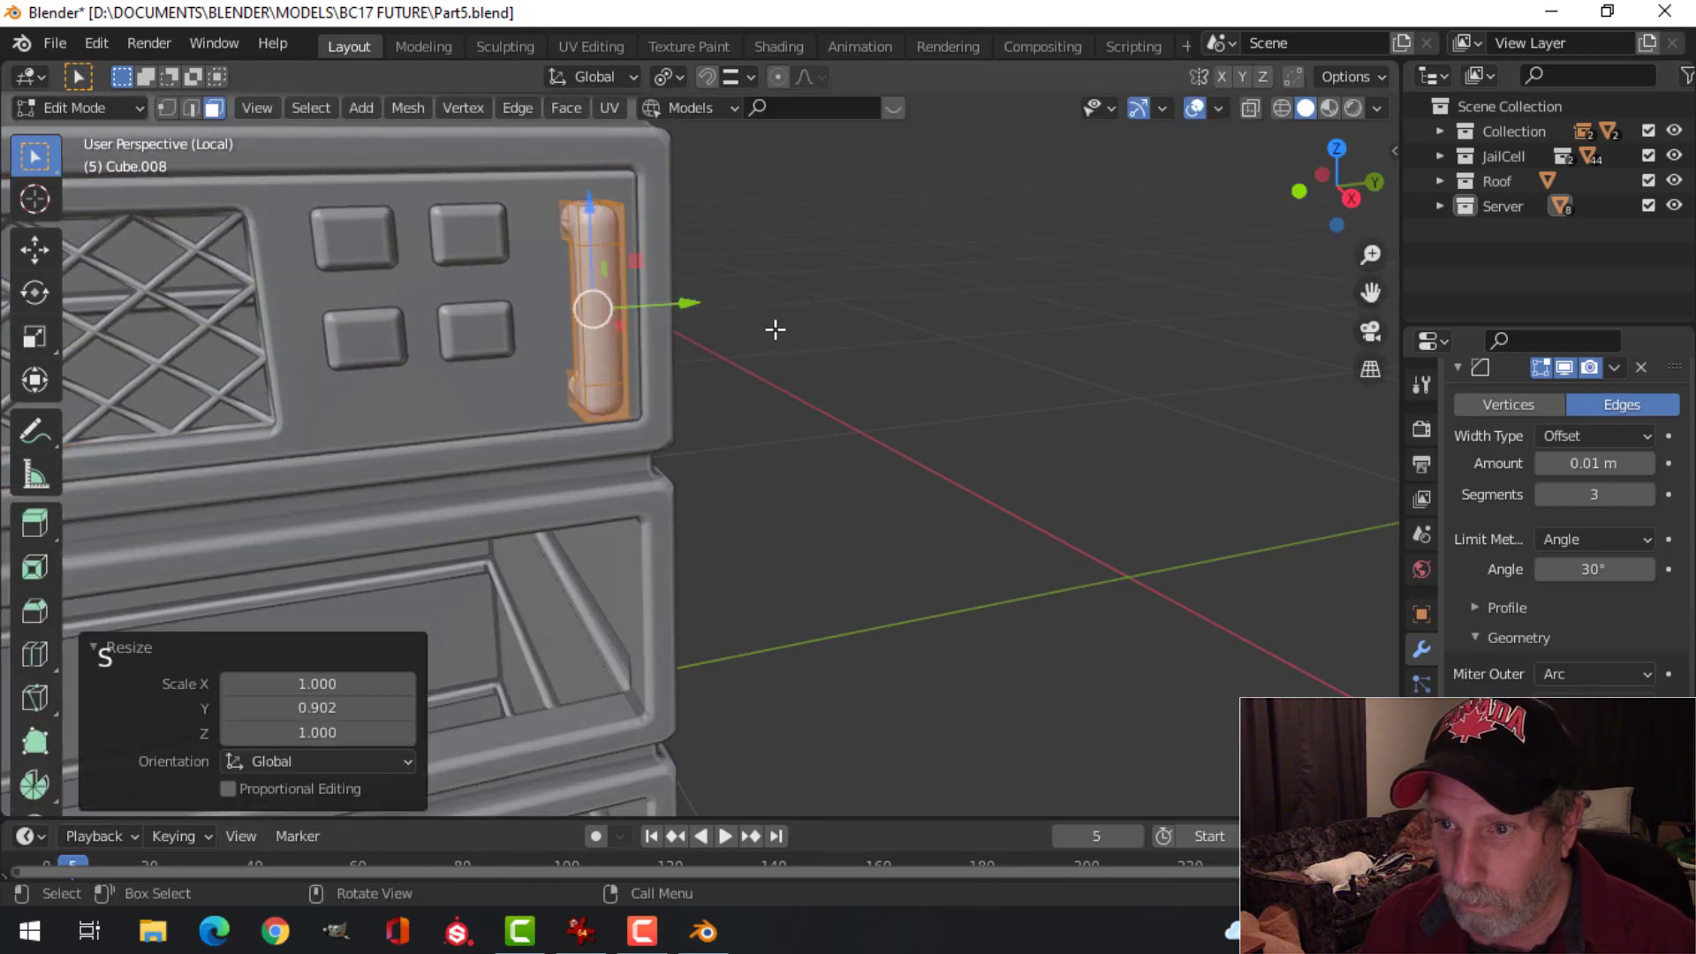
middle_drag(777, 330, 806, 349)
key(s)
click(835, 336)
Step: Bevel the handle's upper and lower outer corner edges 0.00133 m wide with 3 segments
scroll(798, 336, up, 2)
middle_drag(806, 349, 574, 437)
key(Tab)
key(Tab)
key(alt+a)
key(2)
click(644, 330)
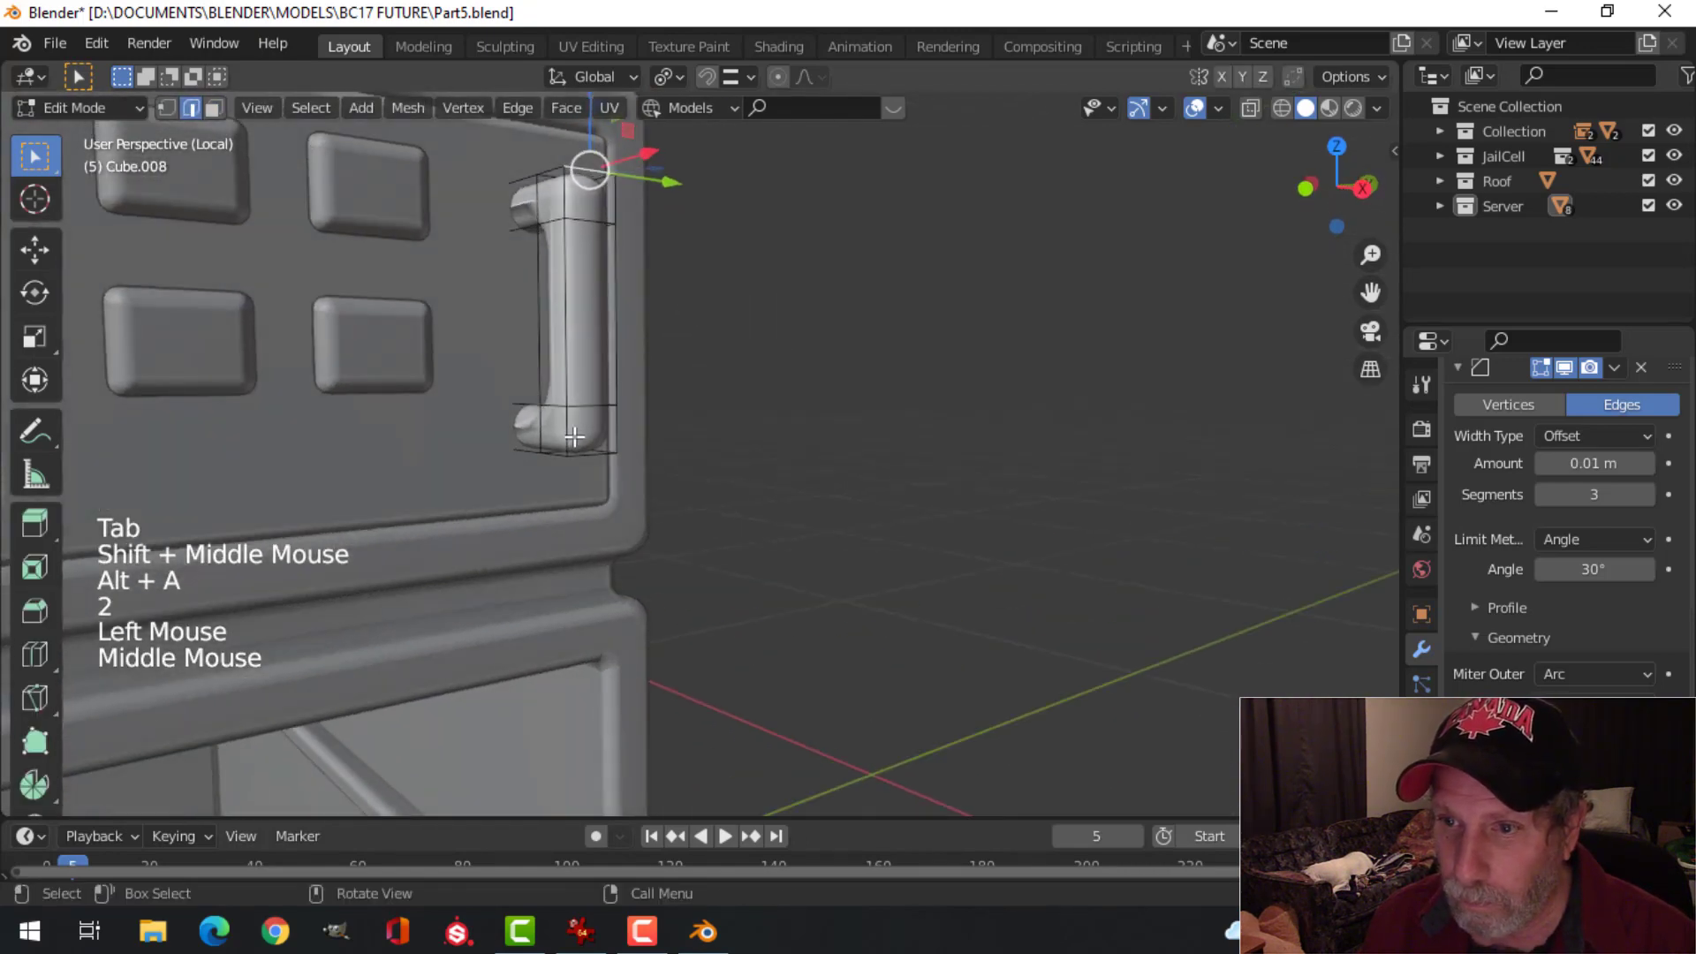
shift+click(575, 437)
key(ctrl+z)
shift+click(594, 458)
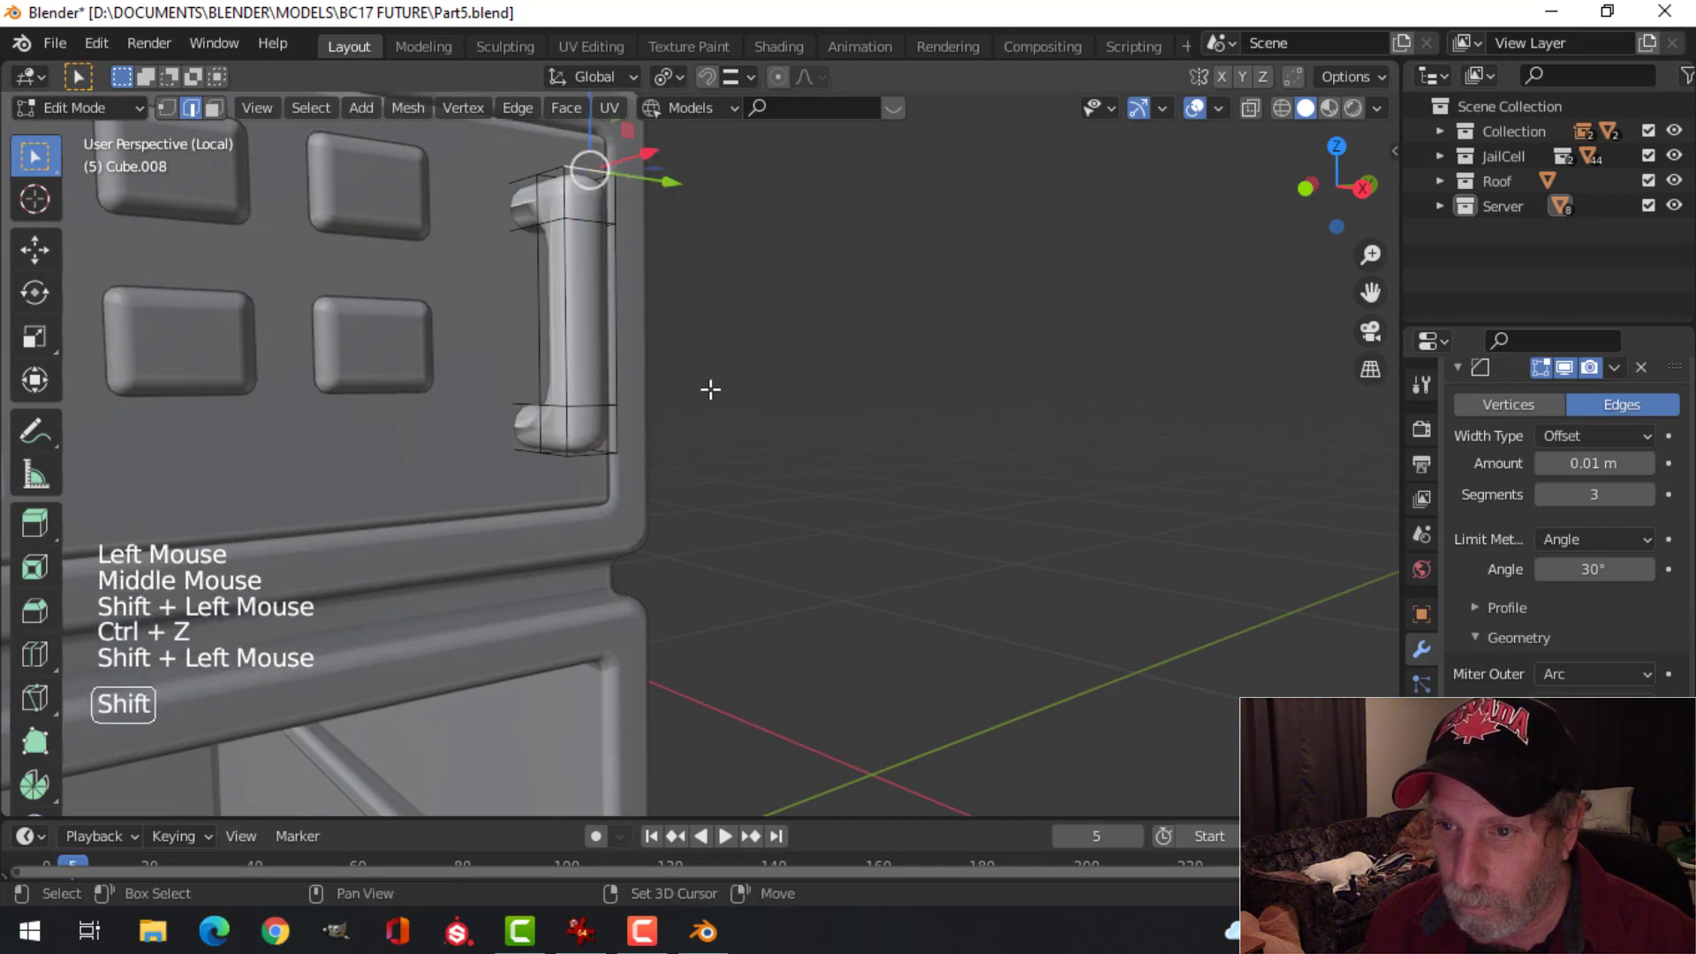
middle_drag(707, 386, 802, 412)
shift+click(611, 491)
scroll(761, 390, up, 2)
key(ctrl+b)
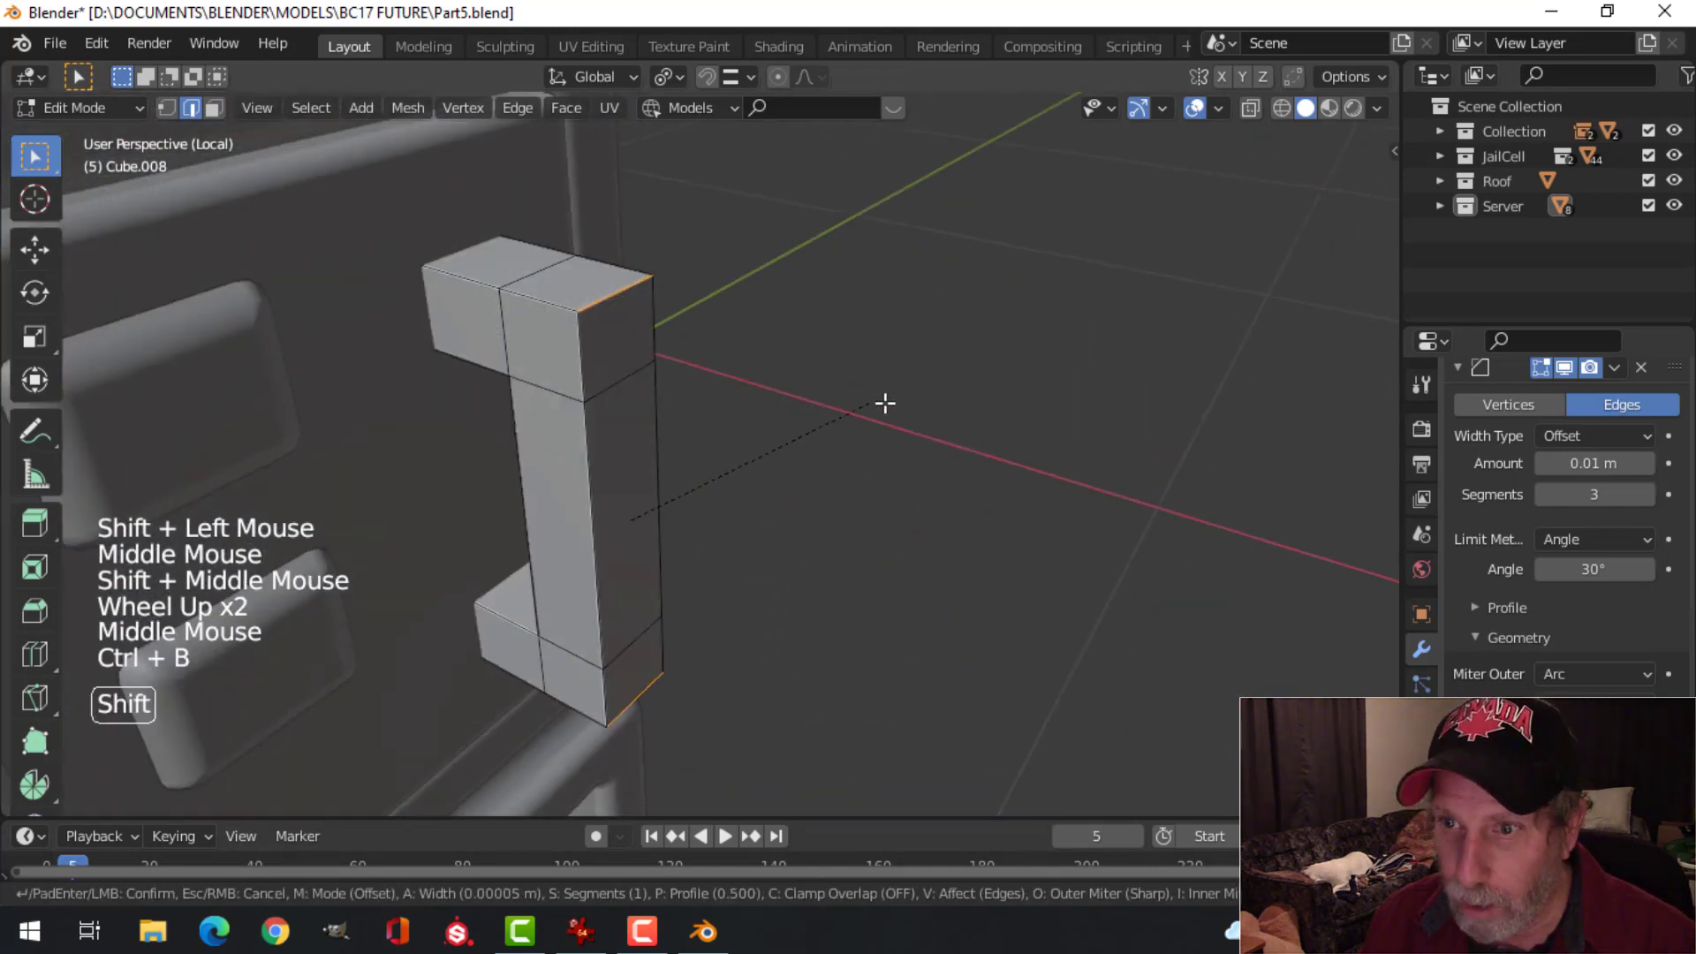
scroll(1069, 425, up, 3)
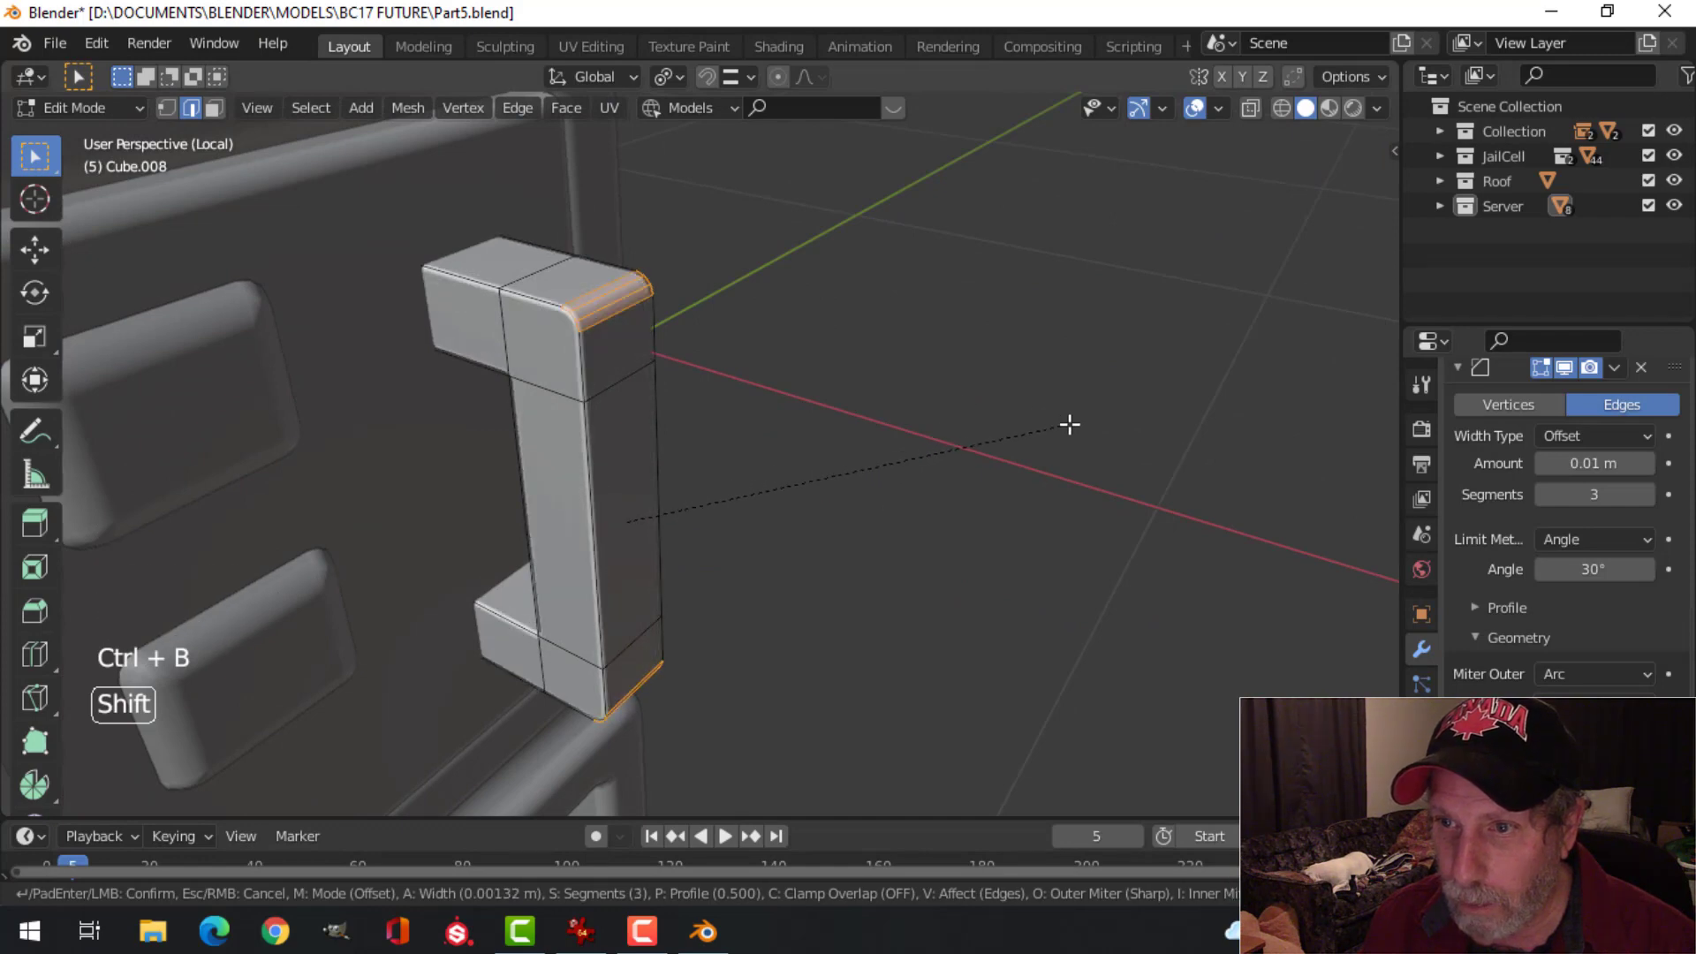
click(1069, 425)
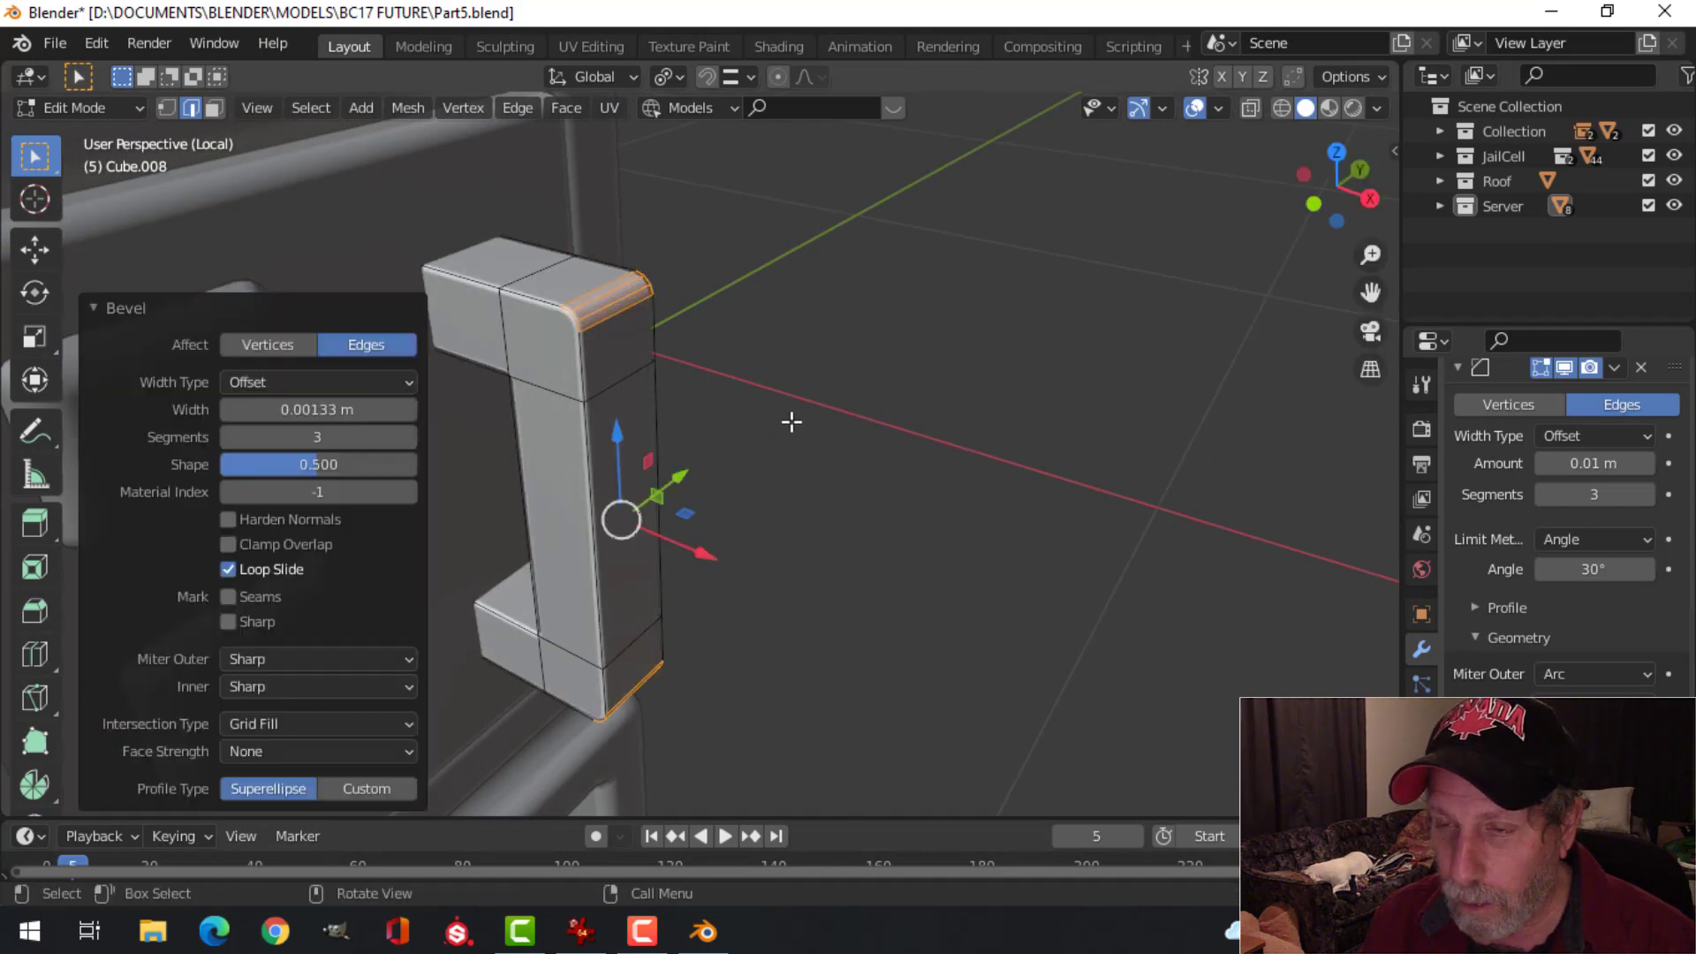
key(alt+a)
alt+shift+click(536, 292)
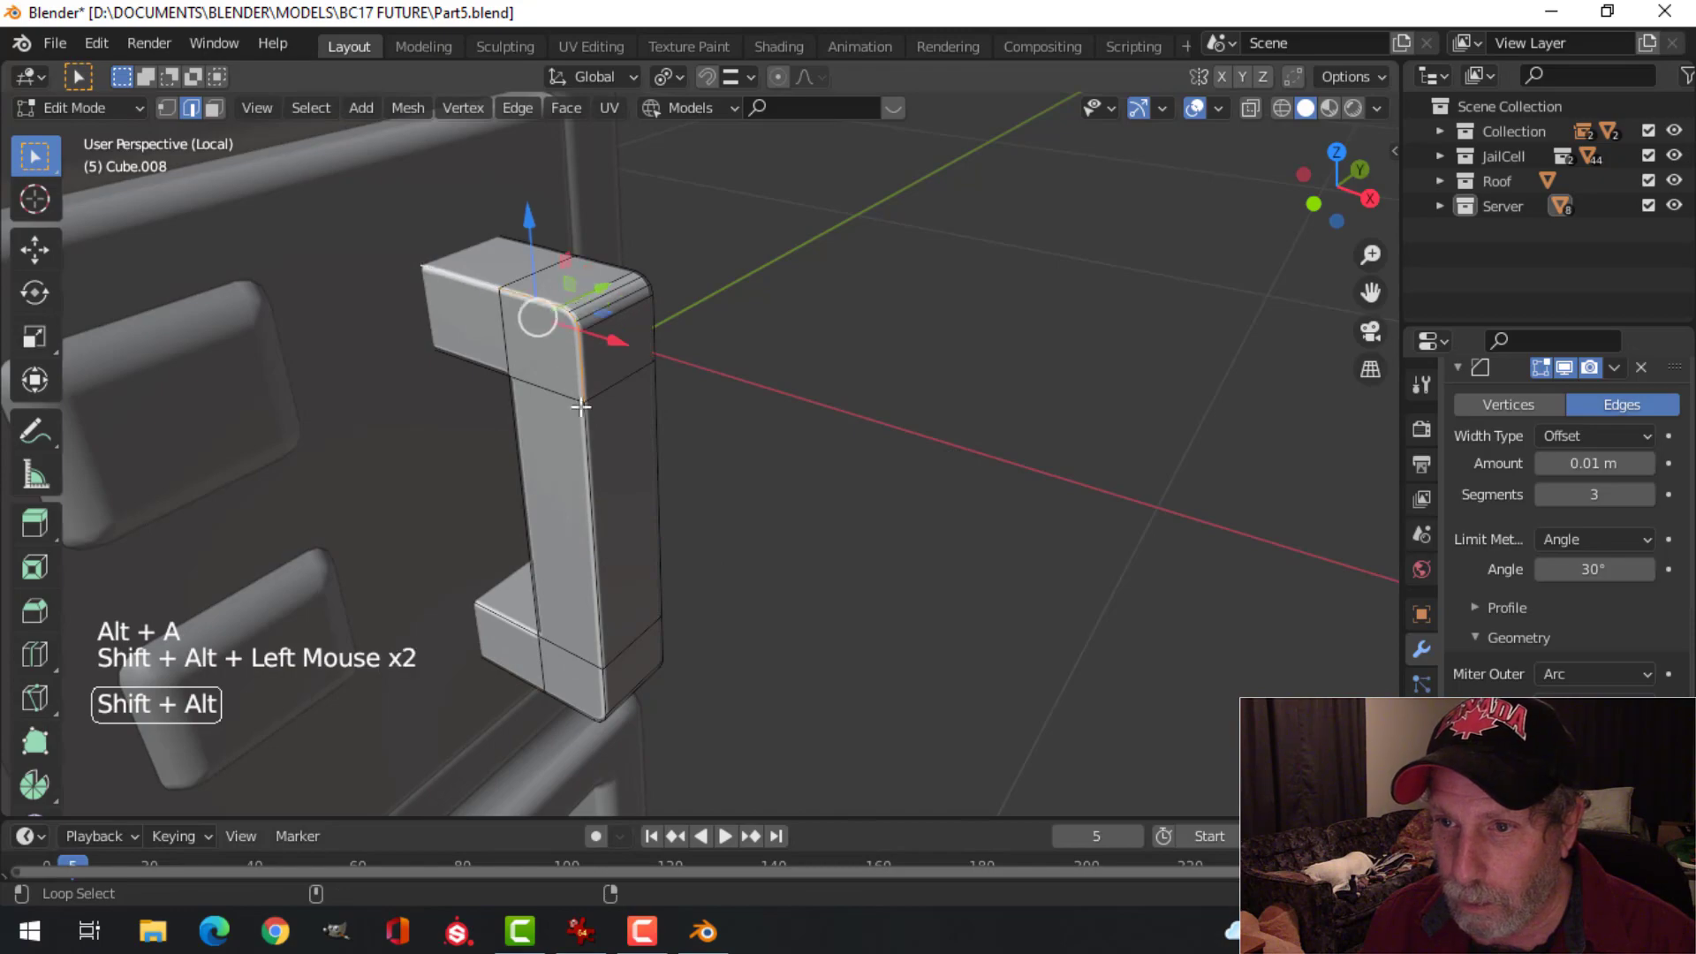
key(alt+a)
key(Tab)
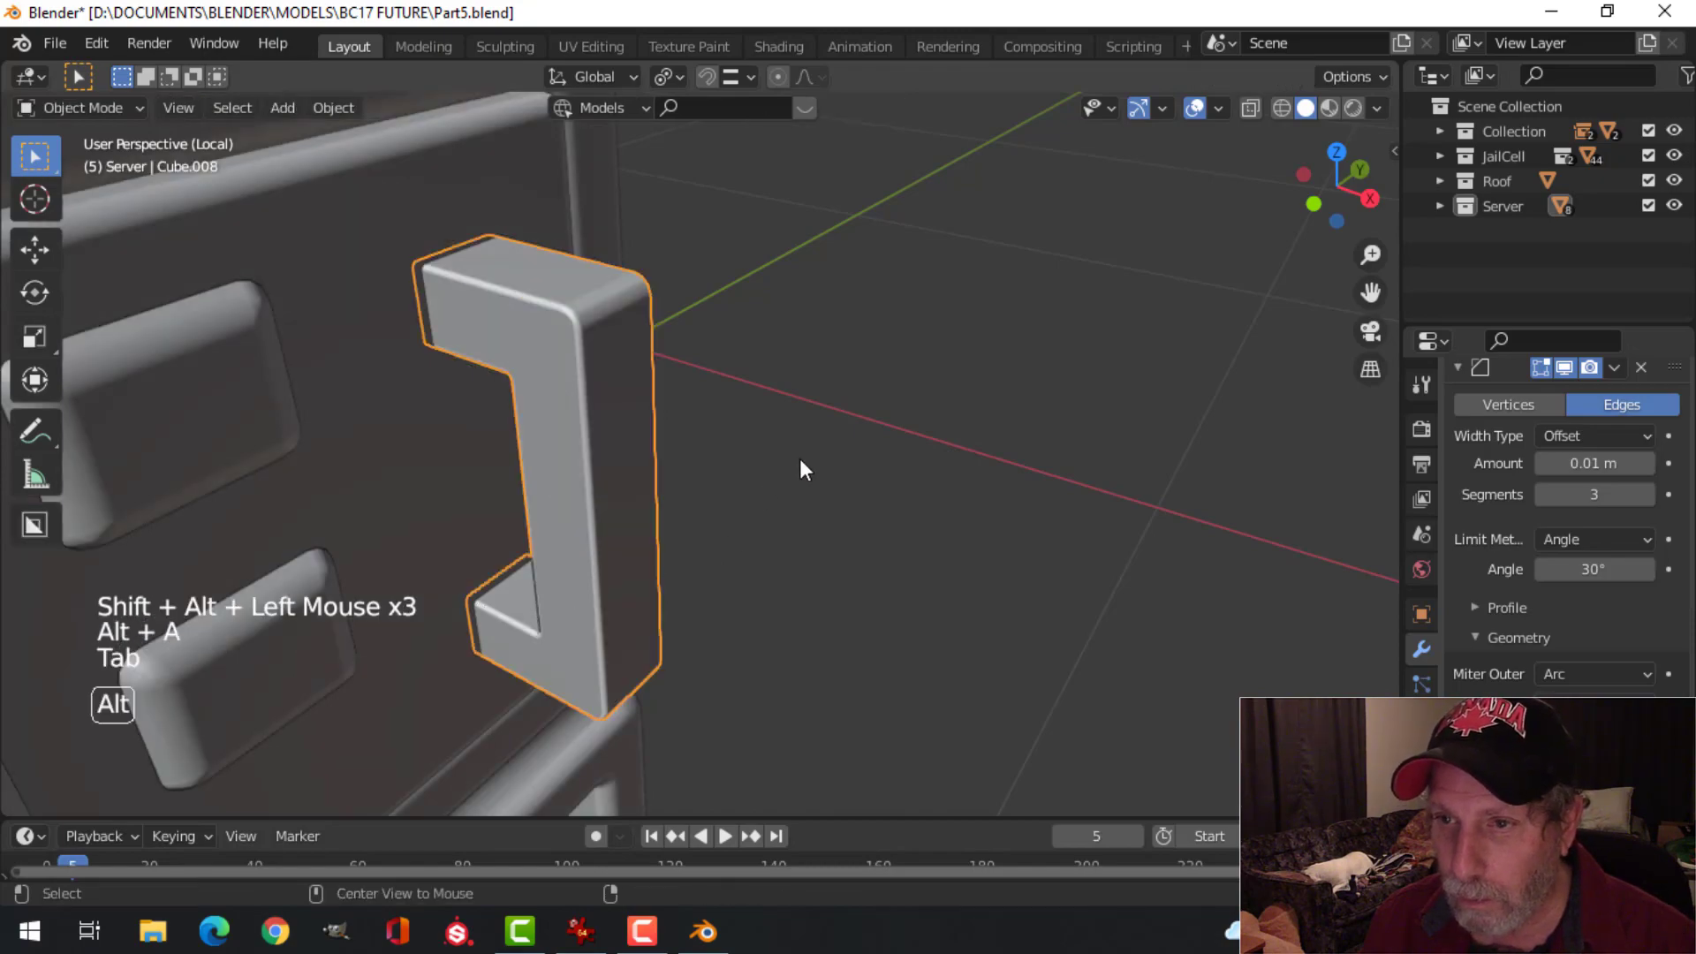
key(alt+a)
scroll(802, 464, down, 3)
middle_drag(802, 463, 774, 420)
Step: Reopen the handle mesh for editing
click(555, 376)
scroll(803, 383, up, 3)
key(Tab)
alt+shift+click(523, 260)
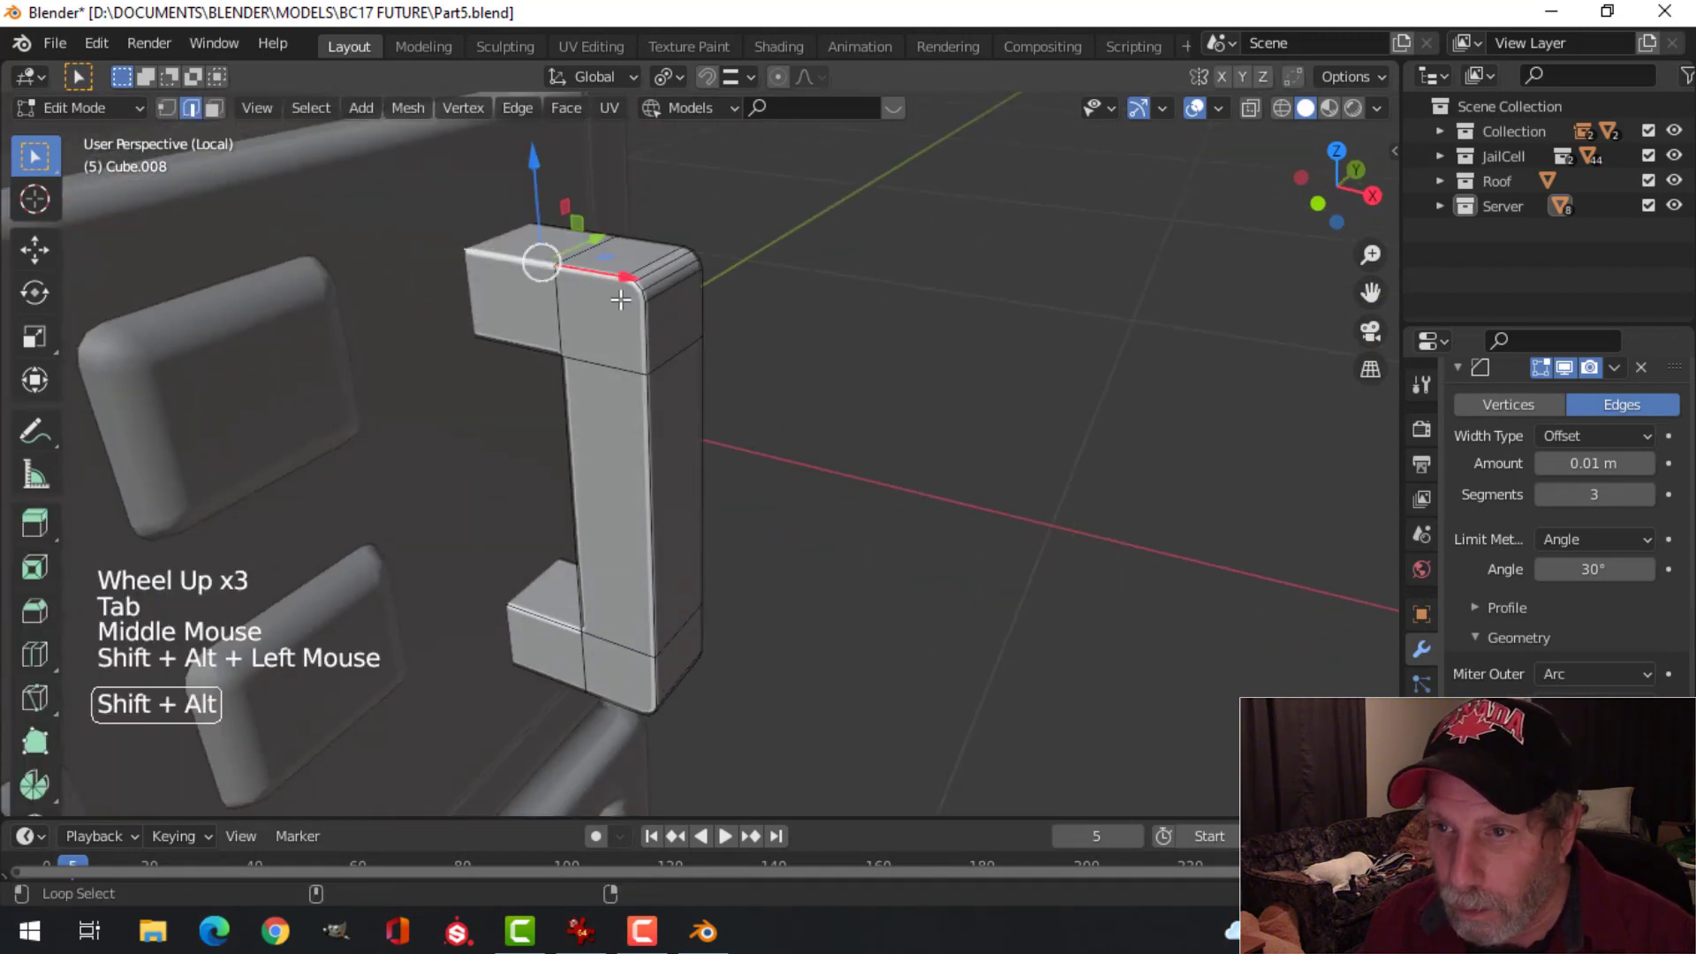
alt+shift+click(641, 335)
scroll(639, 292, up, 3)
shift+middle_drag(640, 292, 584, 349)
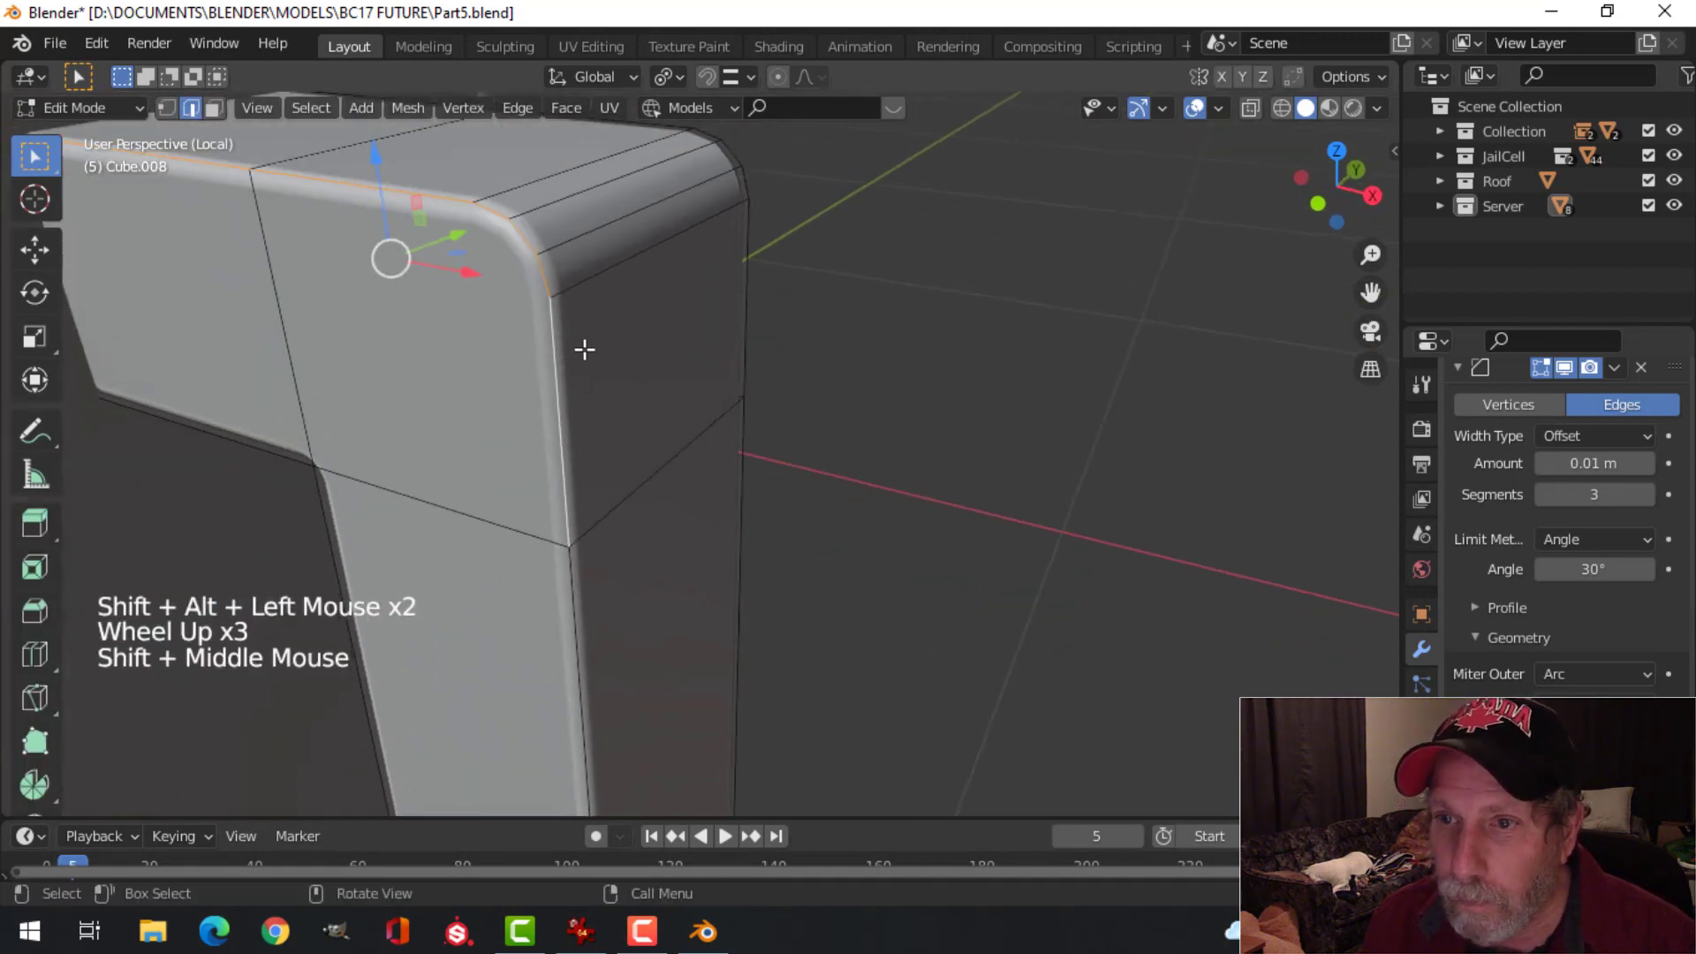
scroll(613, 466, down, 2)
shift+middle_drag(636, 518, 716, 490)
alt+shift+click(721, 488)
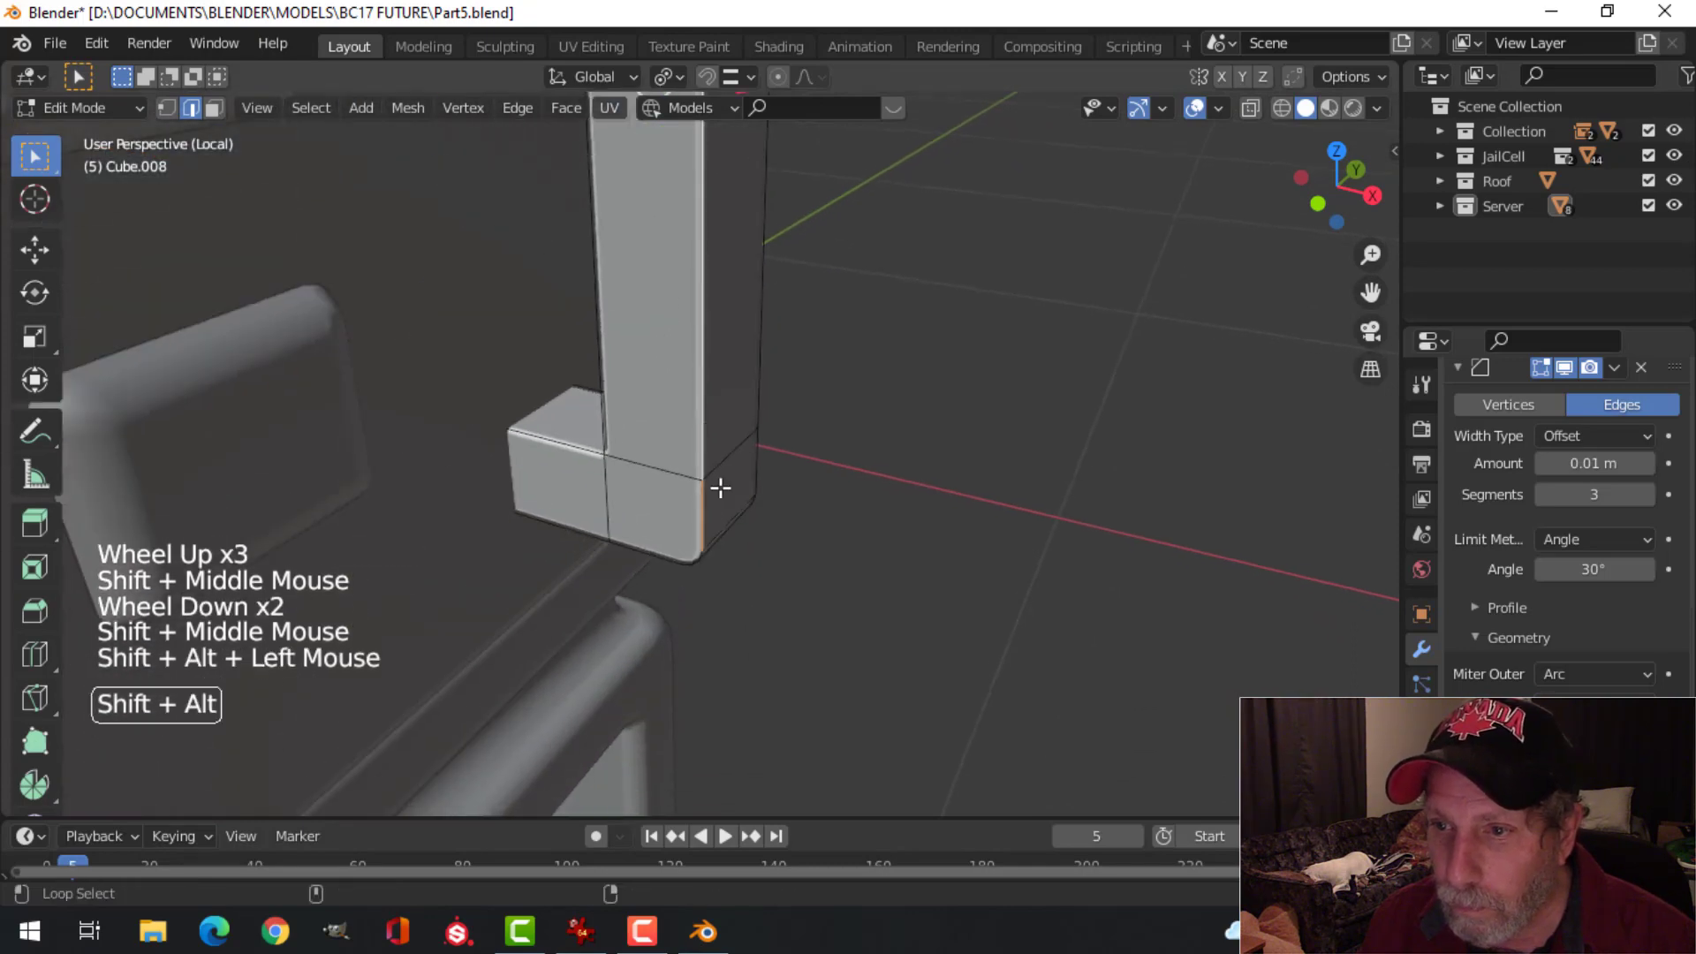
alt+shift+click(679, 559)
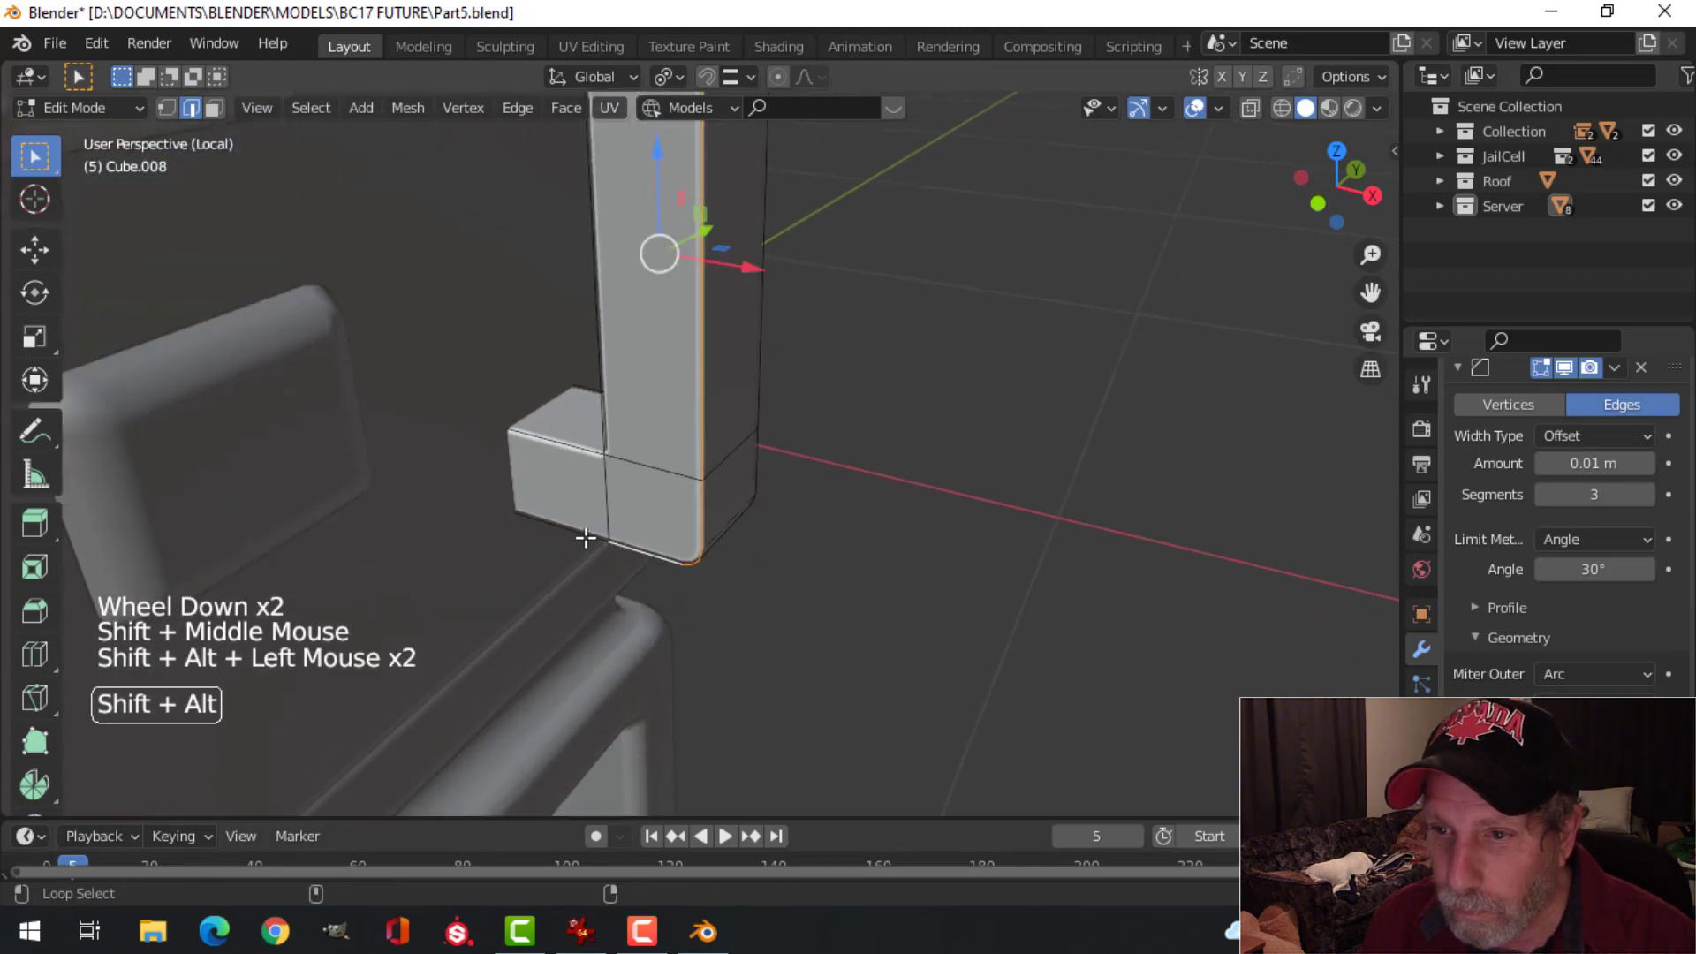
alt+shift+click(576, 440)
shift+middle_drag(637, 399, 697, 436)
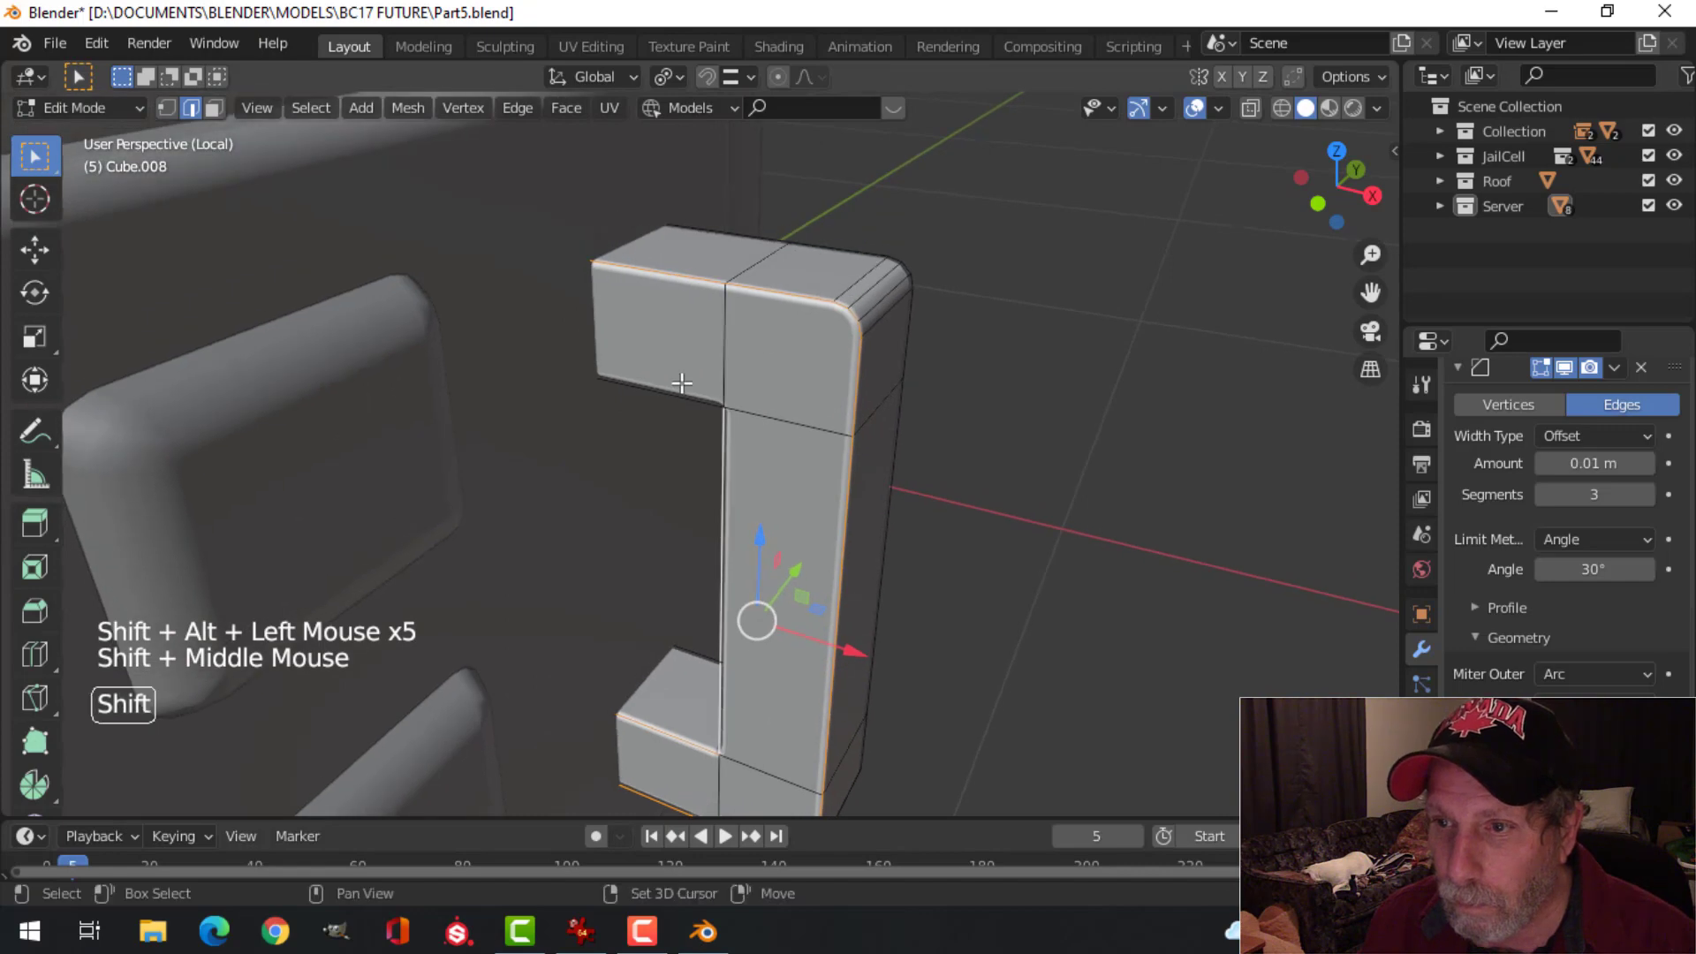
alt+shift+click(682, 386)
middle_drag(965, 439, 568, 416)
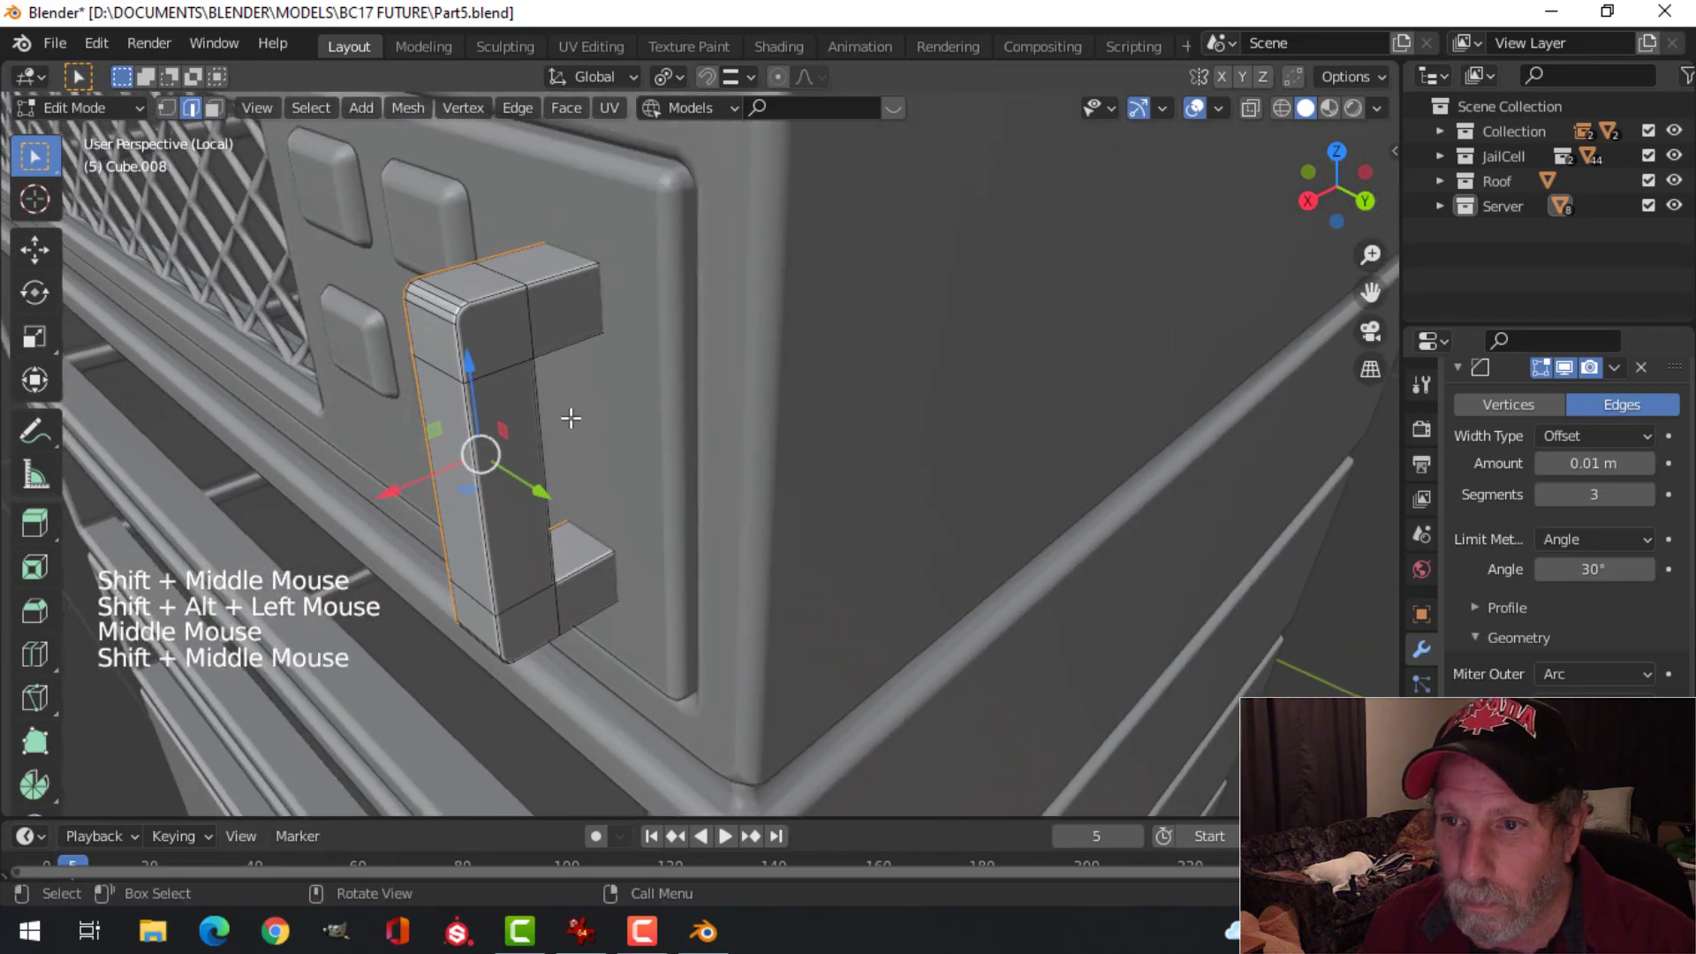
scroll(503, 250, up, 2)
alt+shift+click(447, 267)
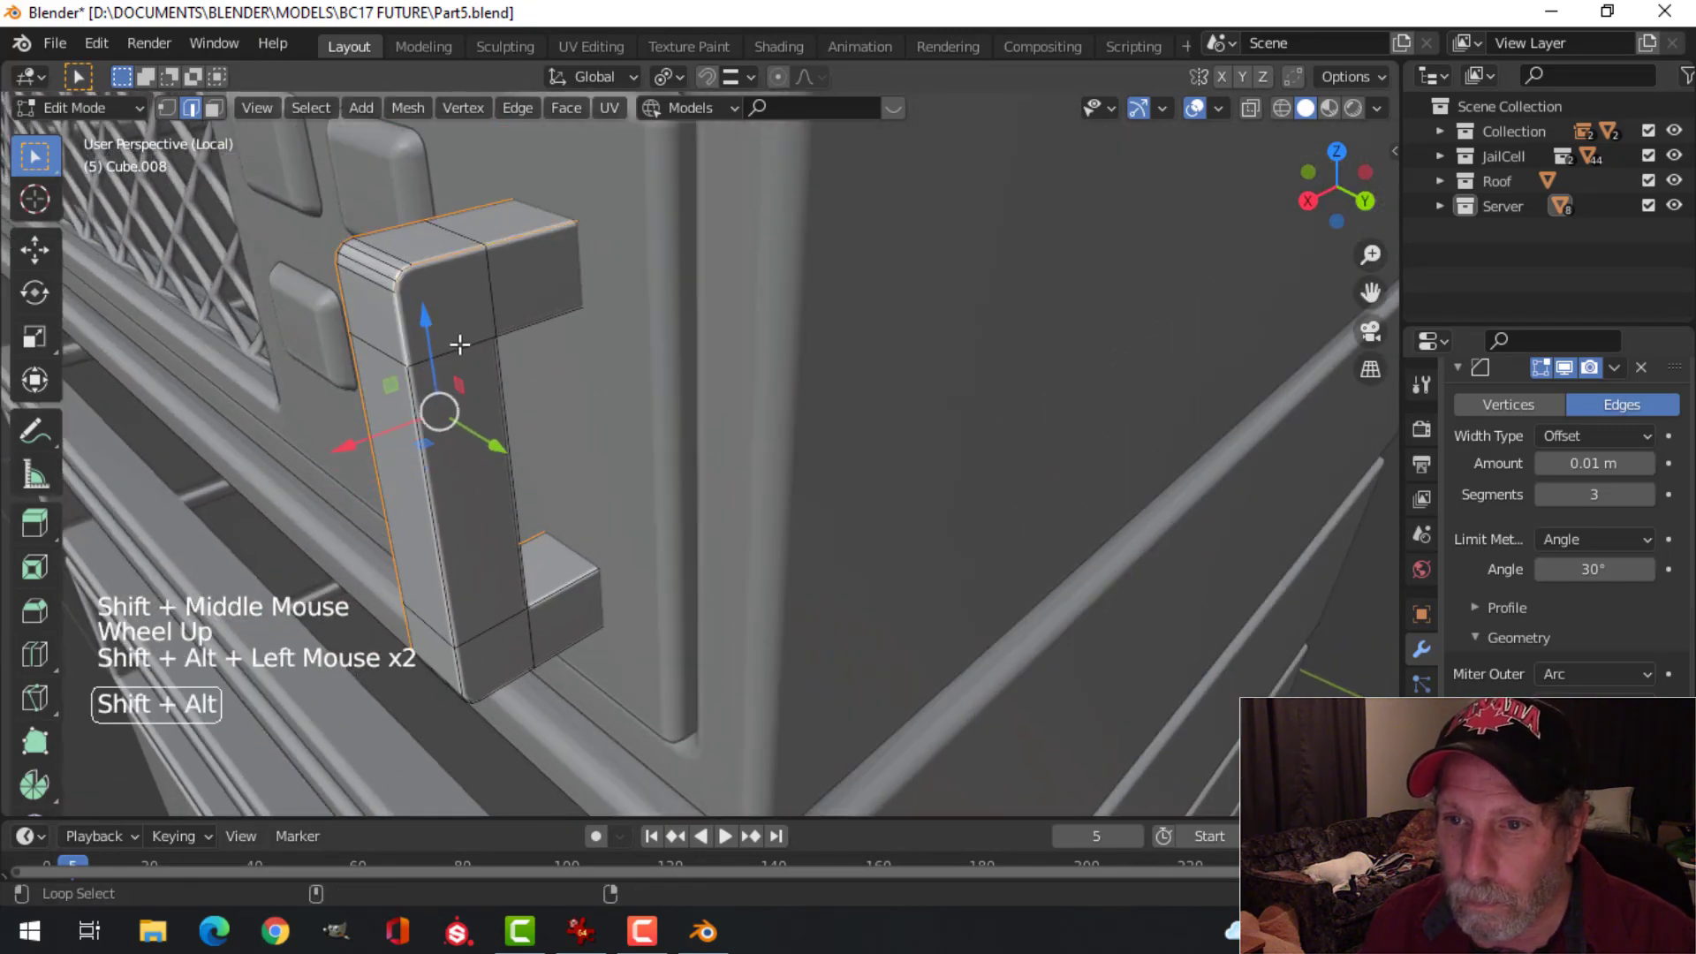
alt+shift+click(475, 522)
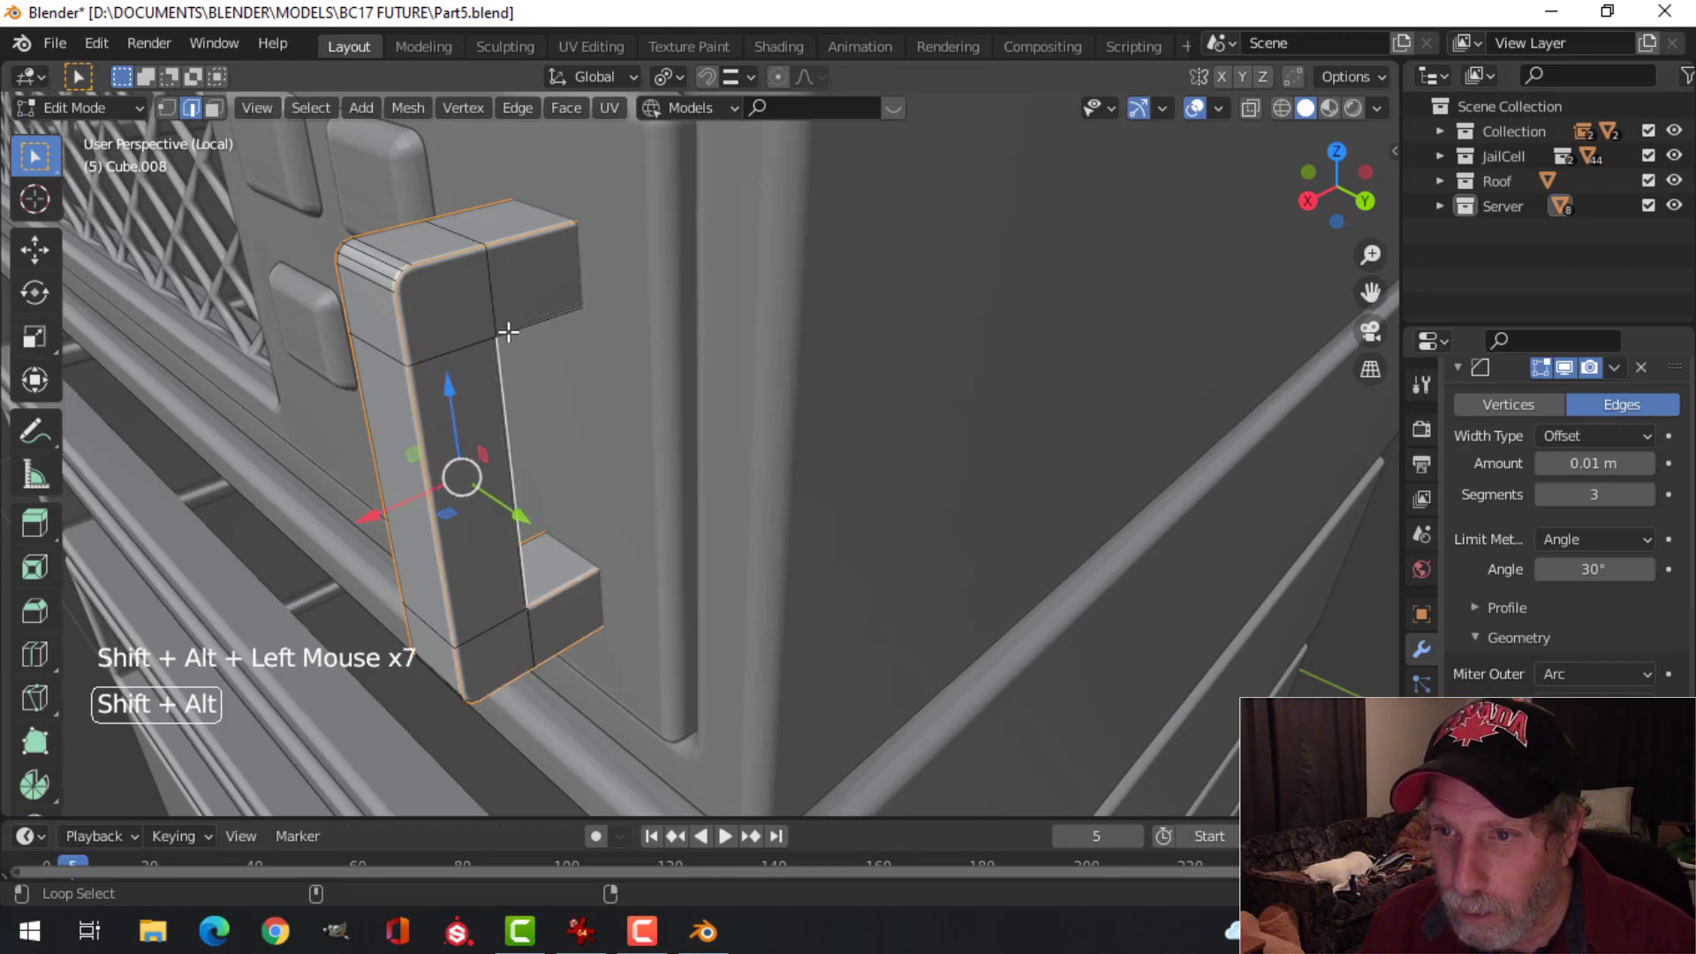
middle_drag(628, 404, 610, 541)
scroll(595, 409, up, 1)
key(alt+a)
Step: Bevel the handle's upper and lower inner corner edges about 0.00109 m wide with 3 segments
click(562, 500)
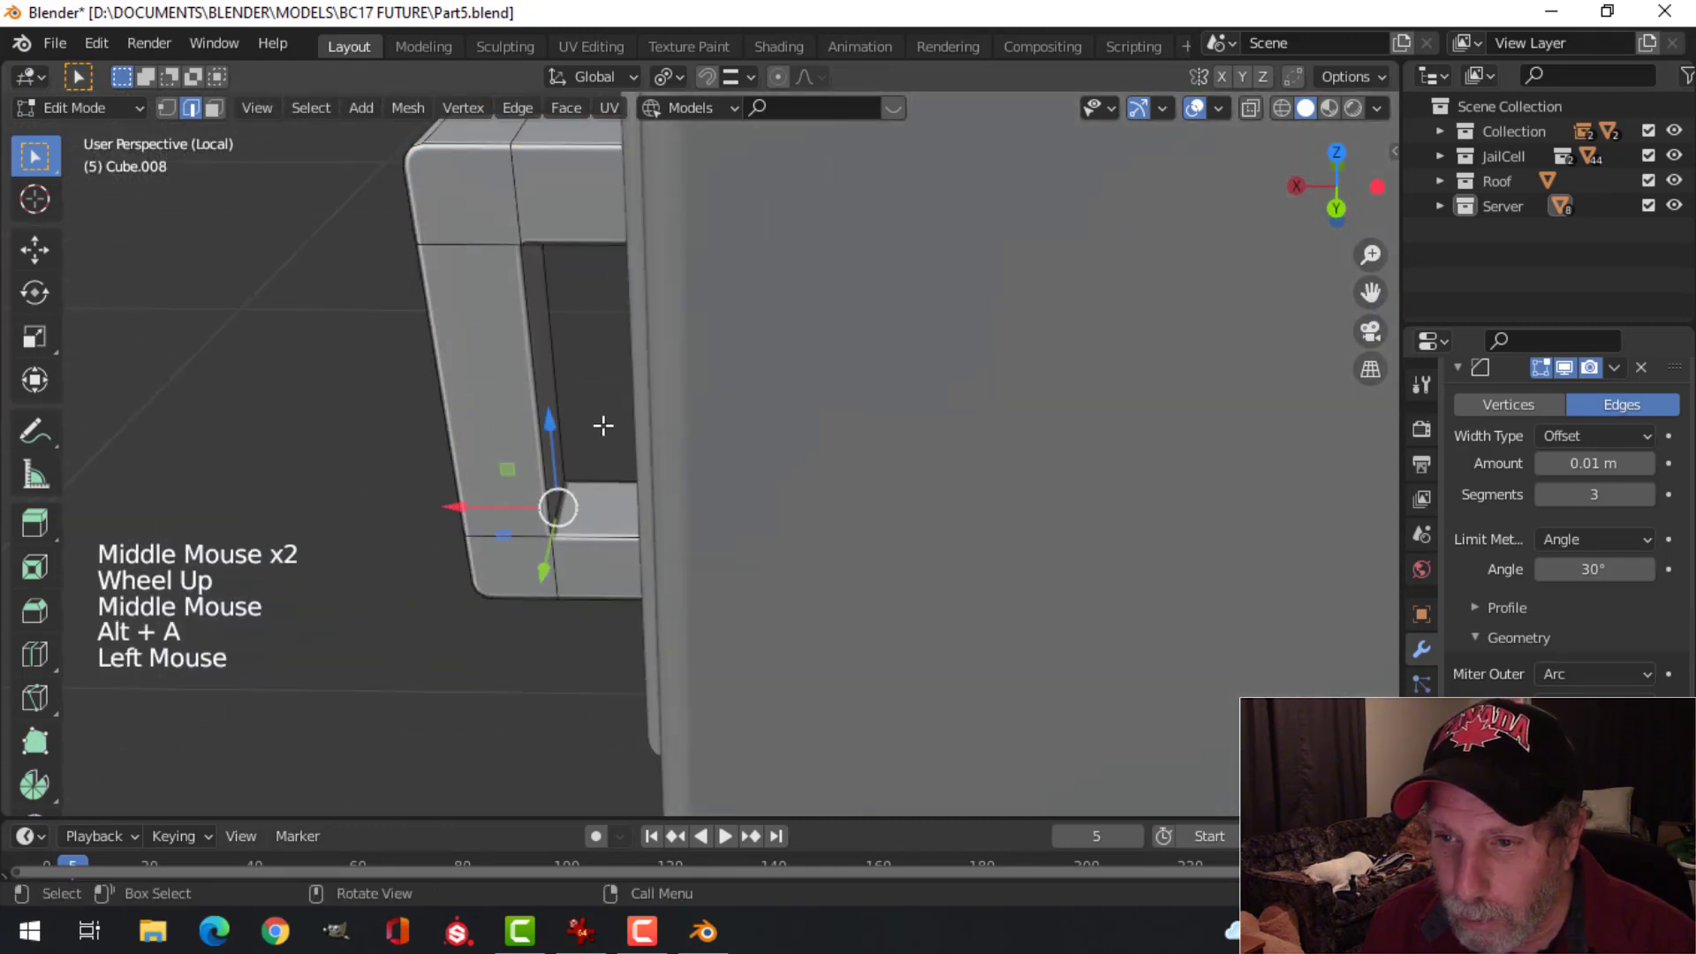
scroll(598, 424, up, 1)
middle_drag(598, 424, 576, 288)
shift+click(551, 328)
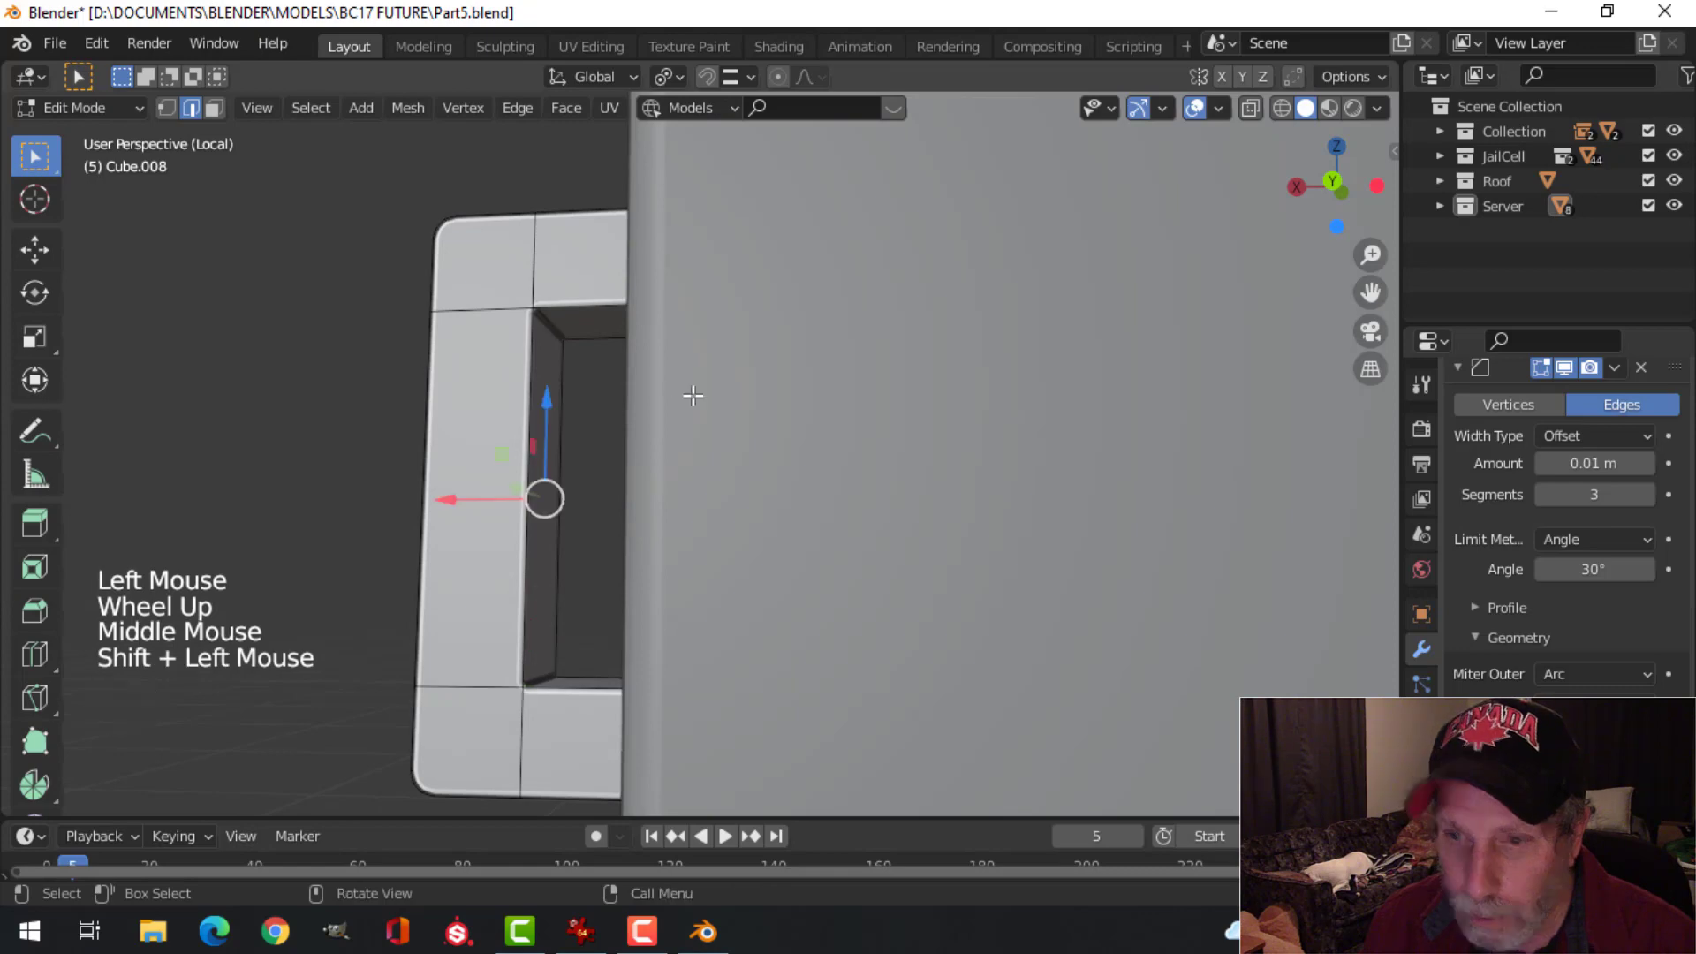
key(ctrl+b)
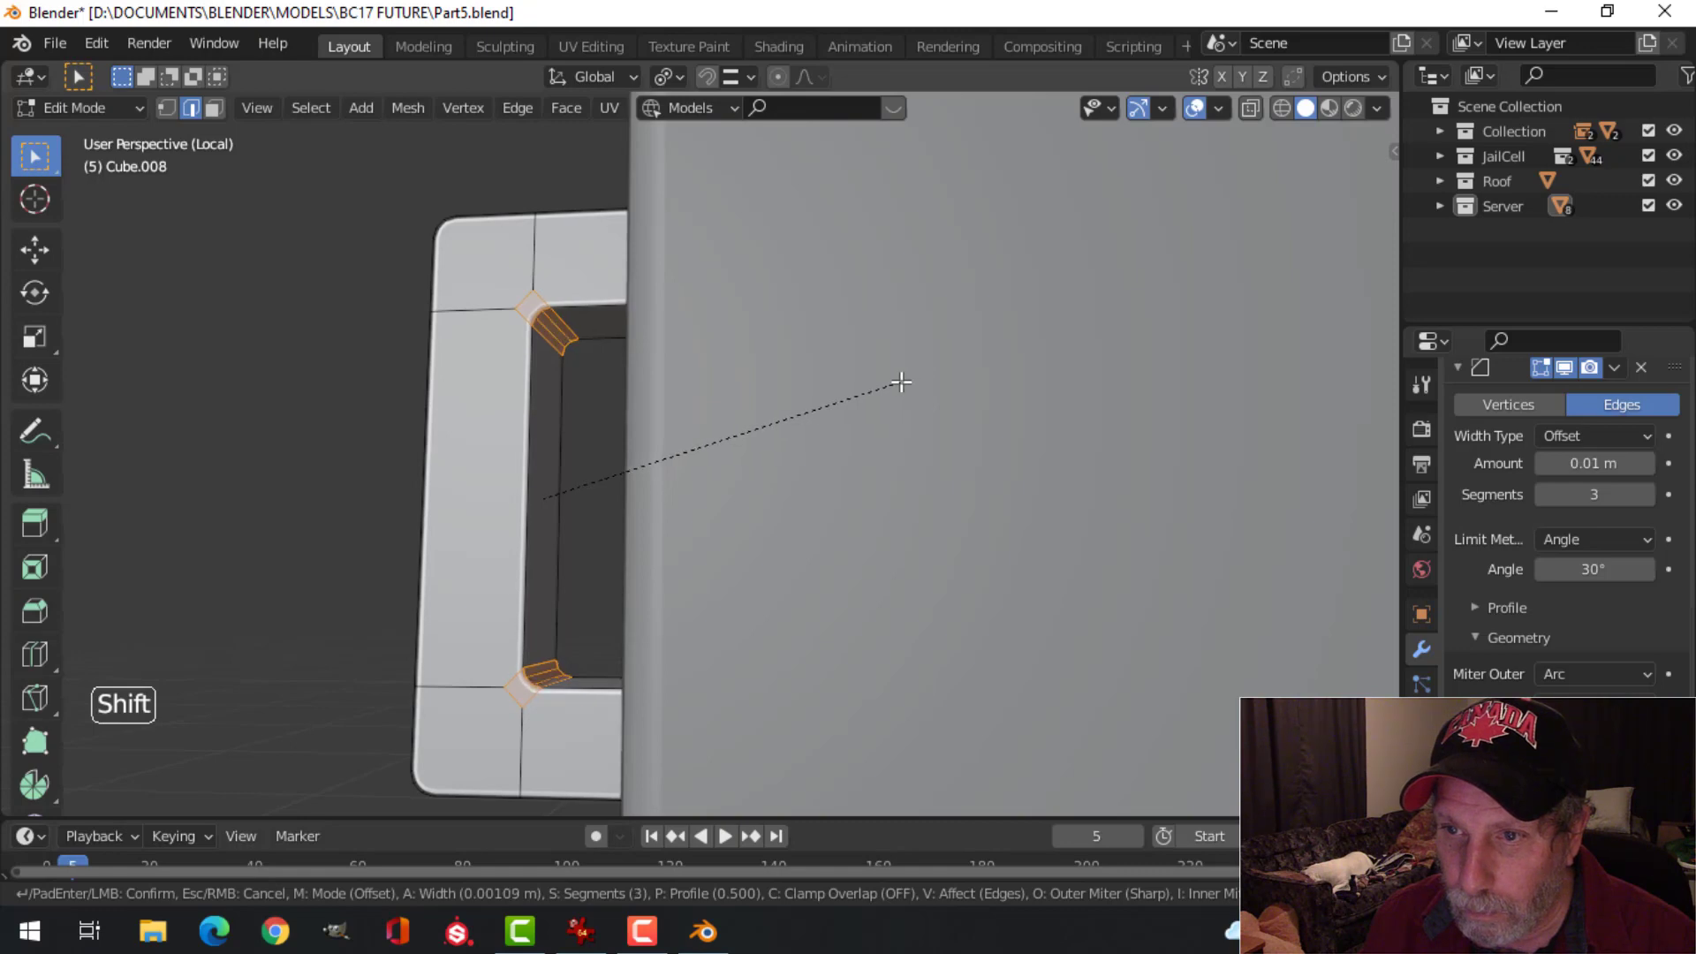
click(674, 378)
key(alt+a)
Step: Select the edges around the handle's inner opening, along the upper arm, the grip and both sides of the lower arm
middle_drag(674, 379, 668, 417)
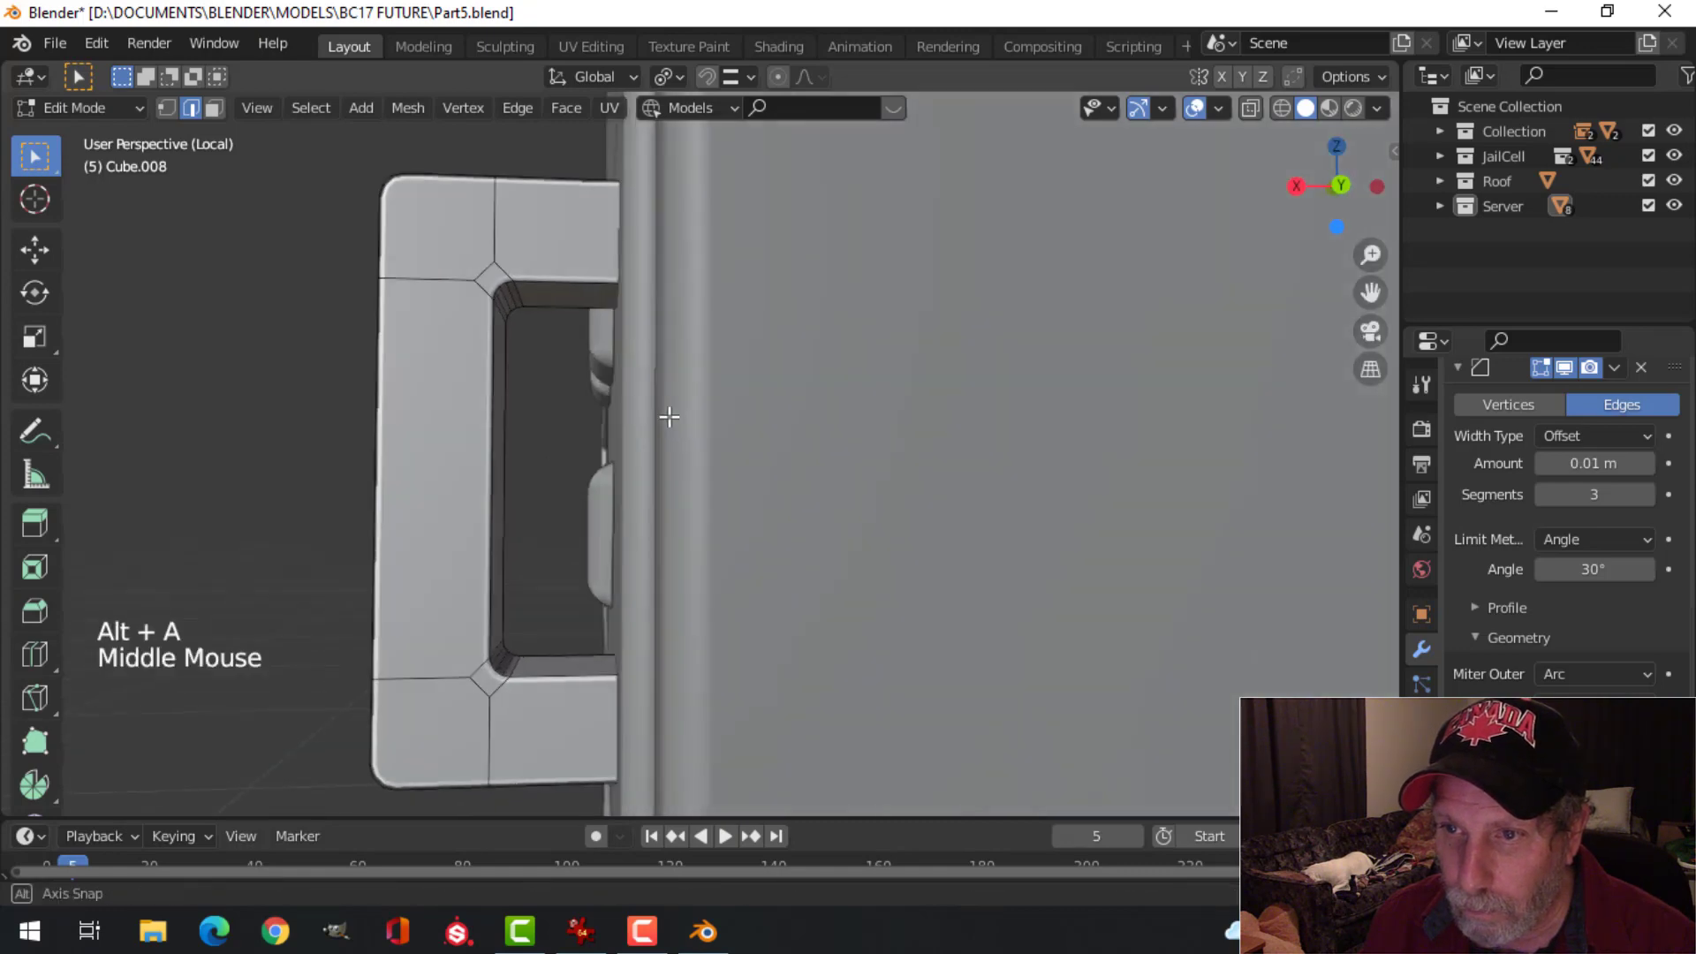
alt+shift+click(563, 276)
scroll(491, 349, up, 2)
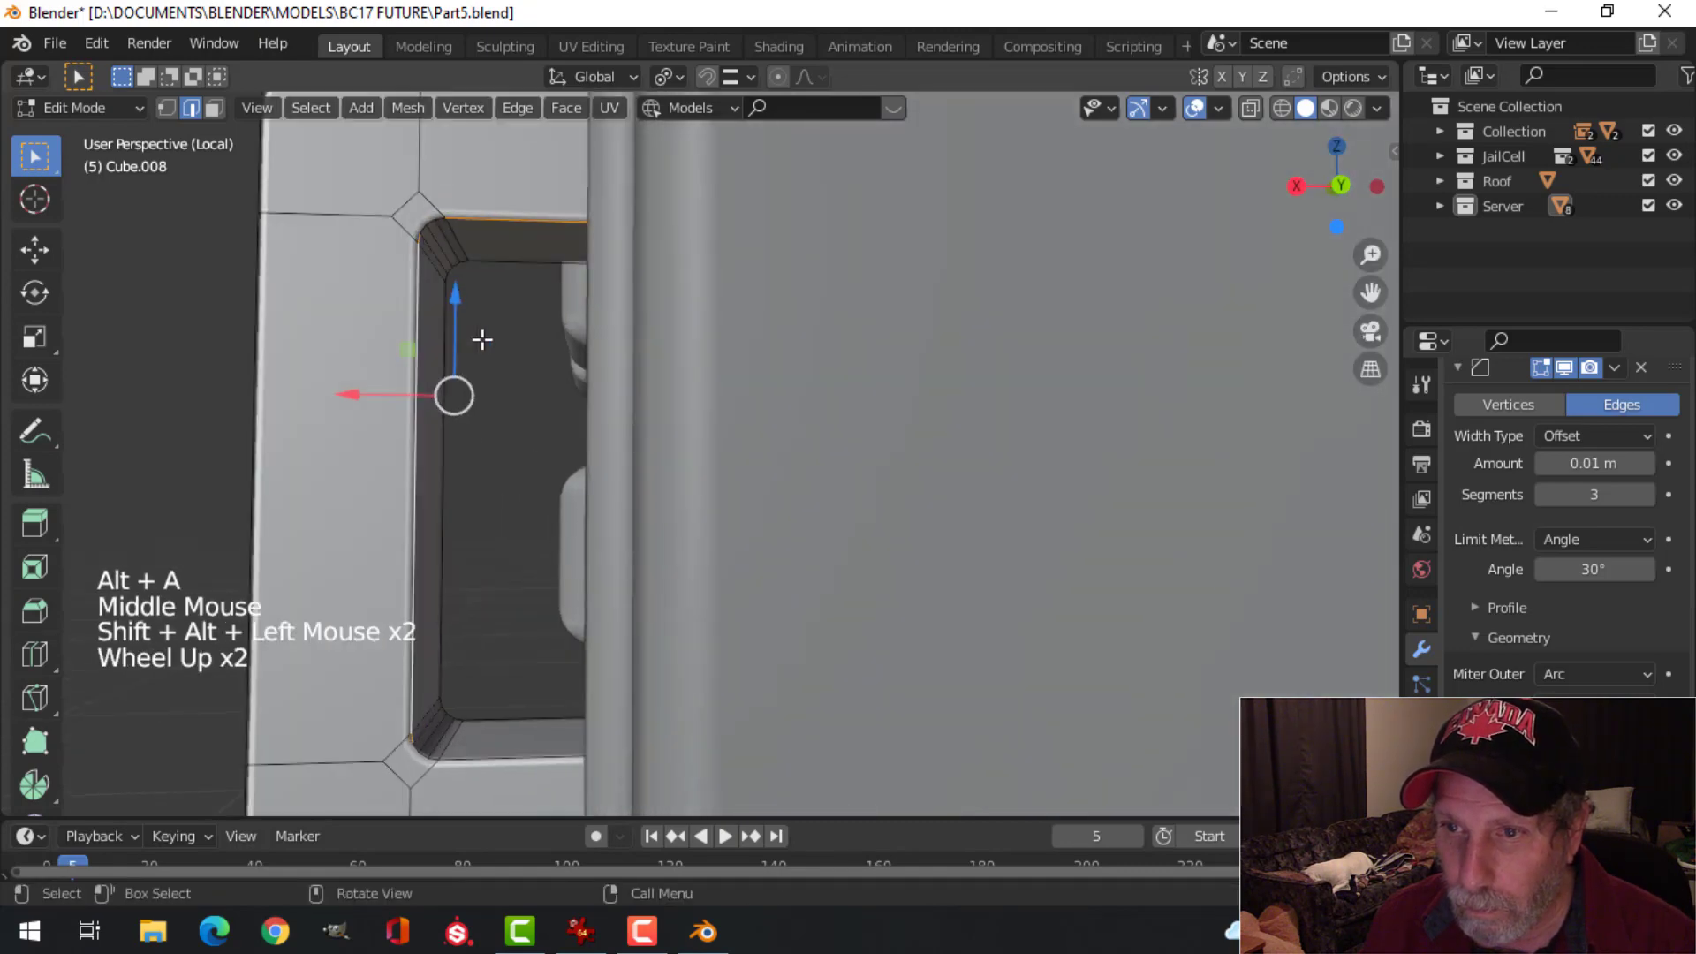
shift+middle_drag(481, 337, 530, 548)
alt+shift+click(494, 548)
scroll(549, 492, down, 3)
shift+middle_drag(549, 491, 568, 363)
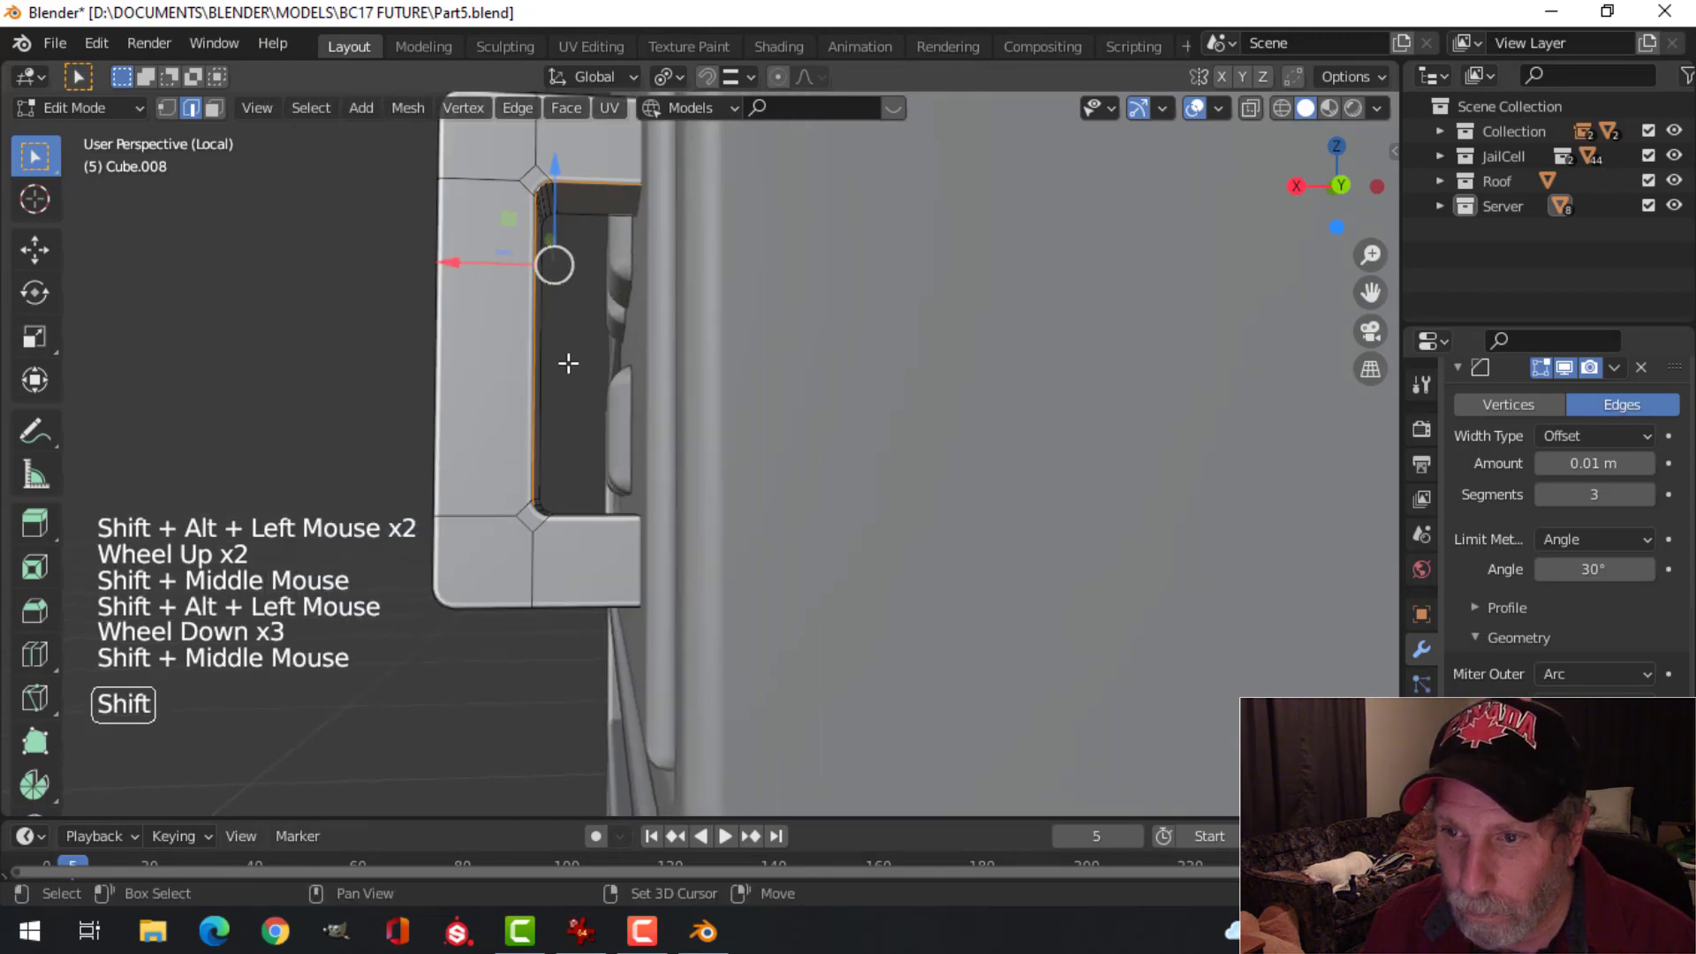
alt+shift+click(571, 511)
scroll(560, 560, up, 3)
middle_drag(560, 560, 552, 632)
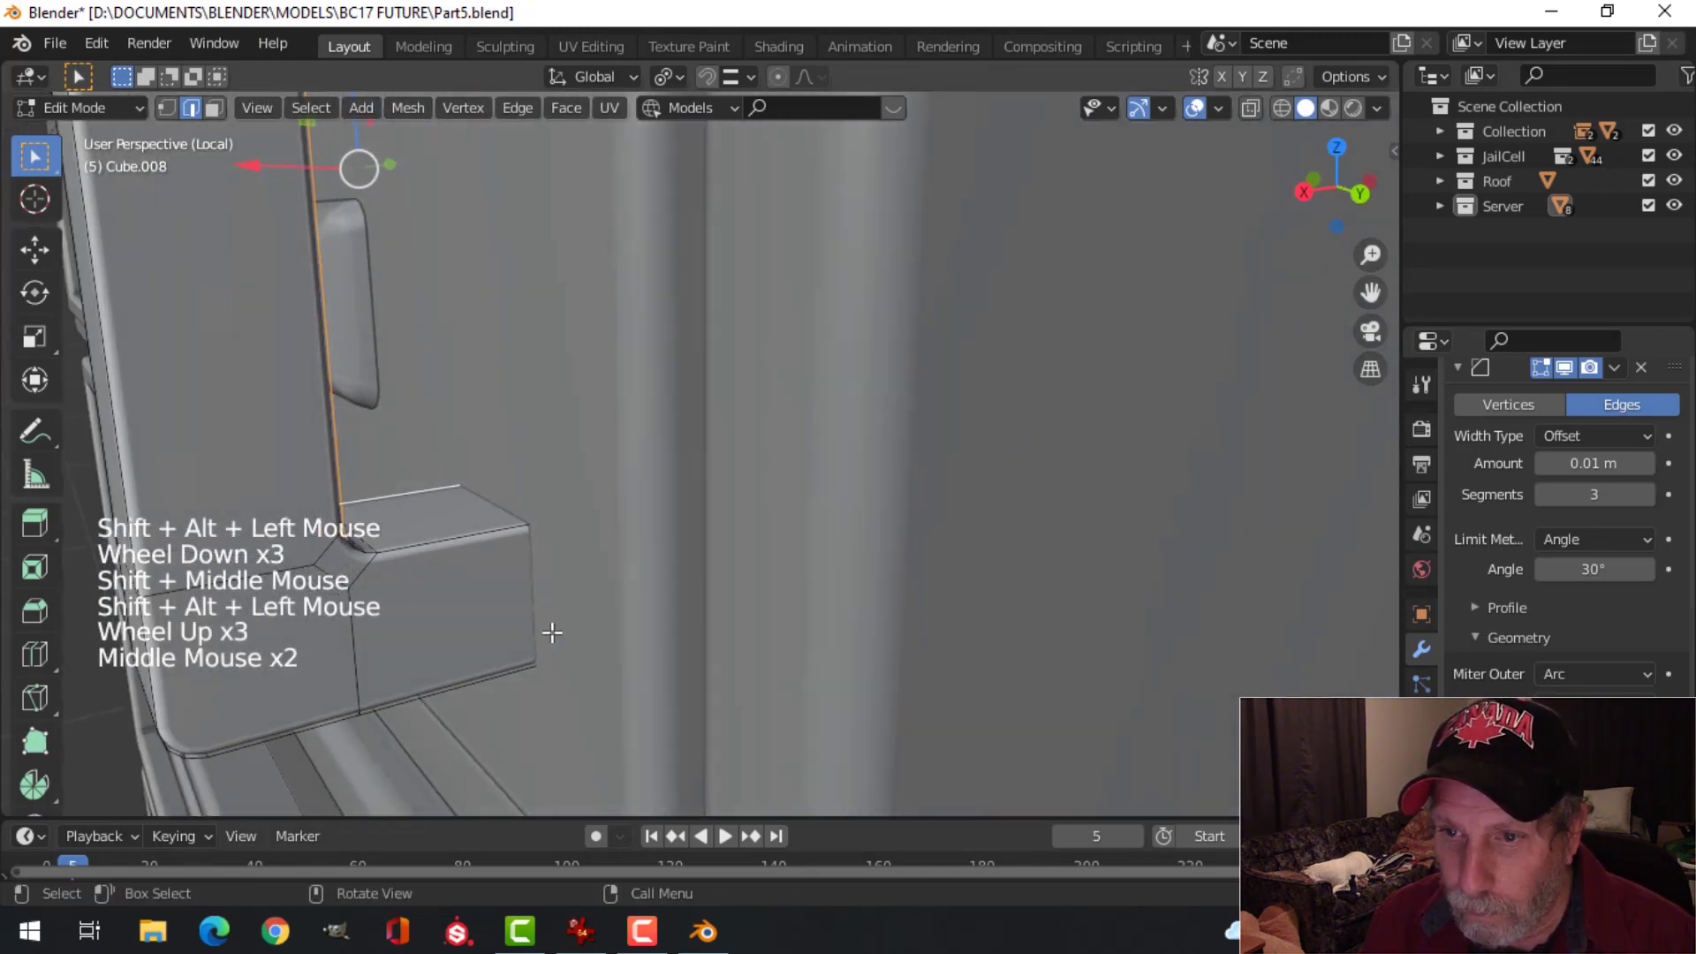
alt+shift+click(372, 565)
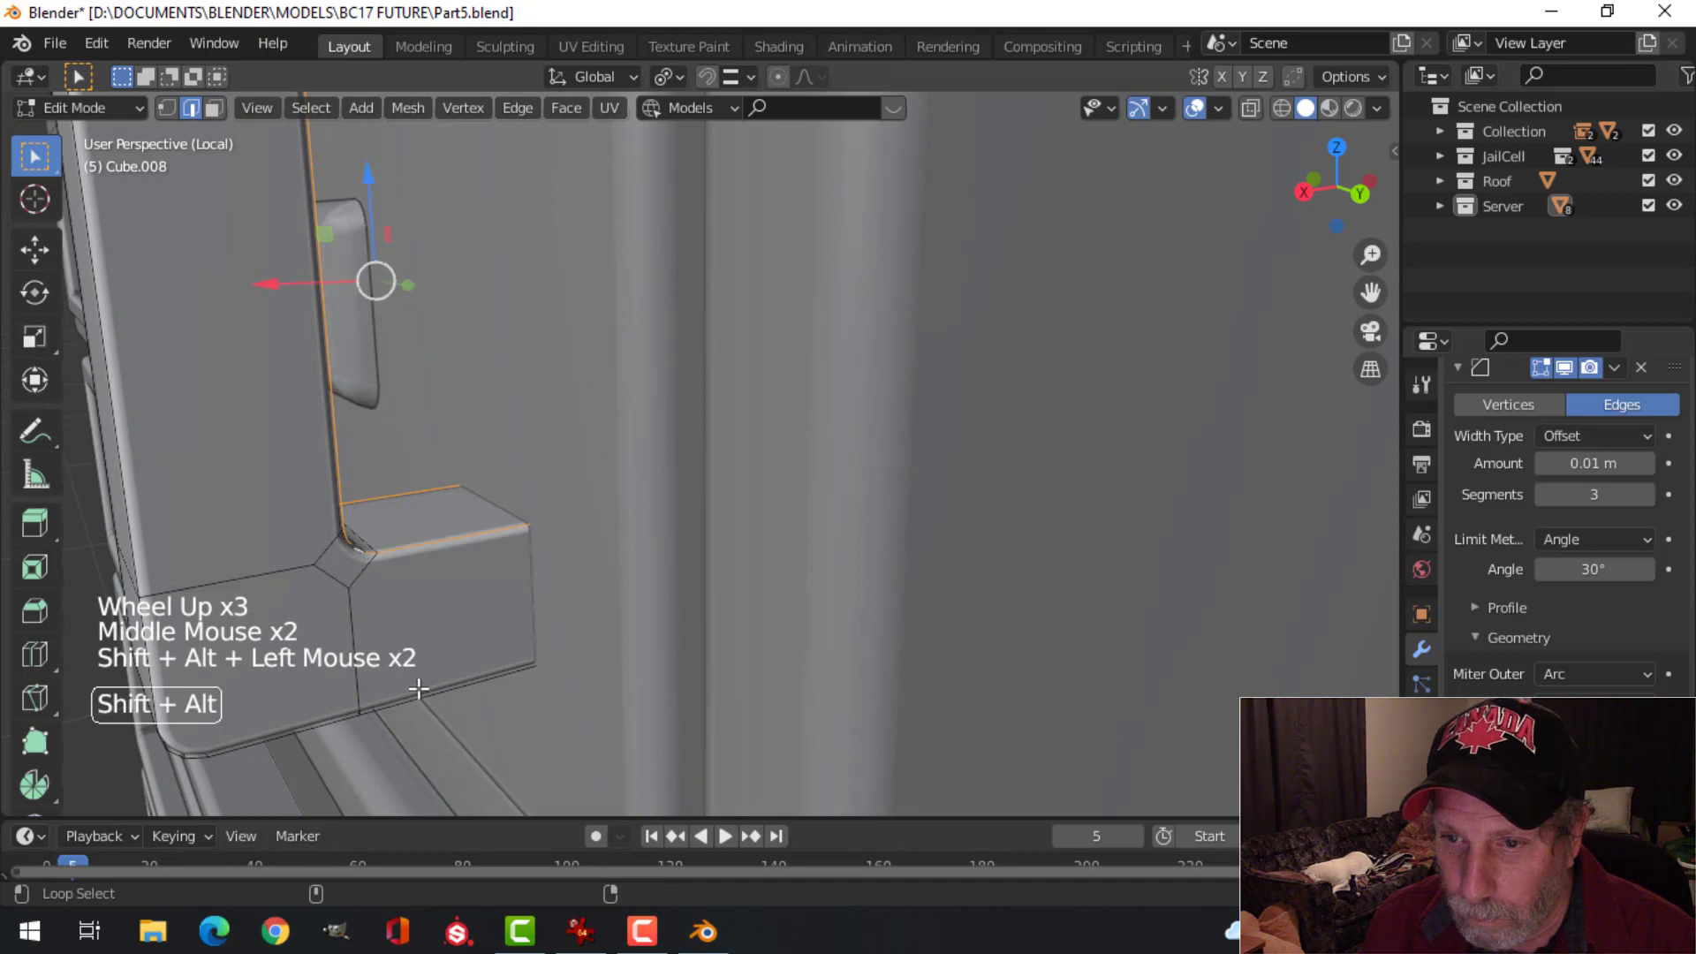
Step: Add the lower arm's underside edge, the rounded lower corner and the grip's outer edge to the selection
scroll(344, 563, up, 2)
shift+middle_drag(344, 563, 353, 485)
scroll(439, 436, up, 1)
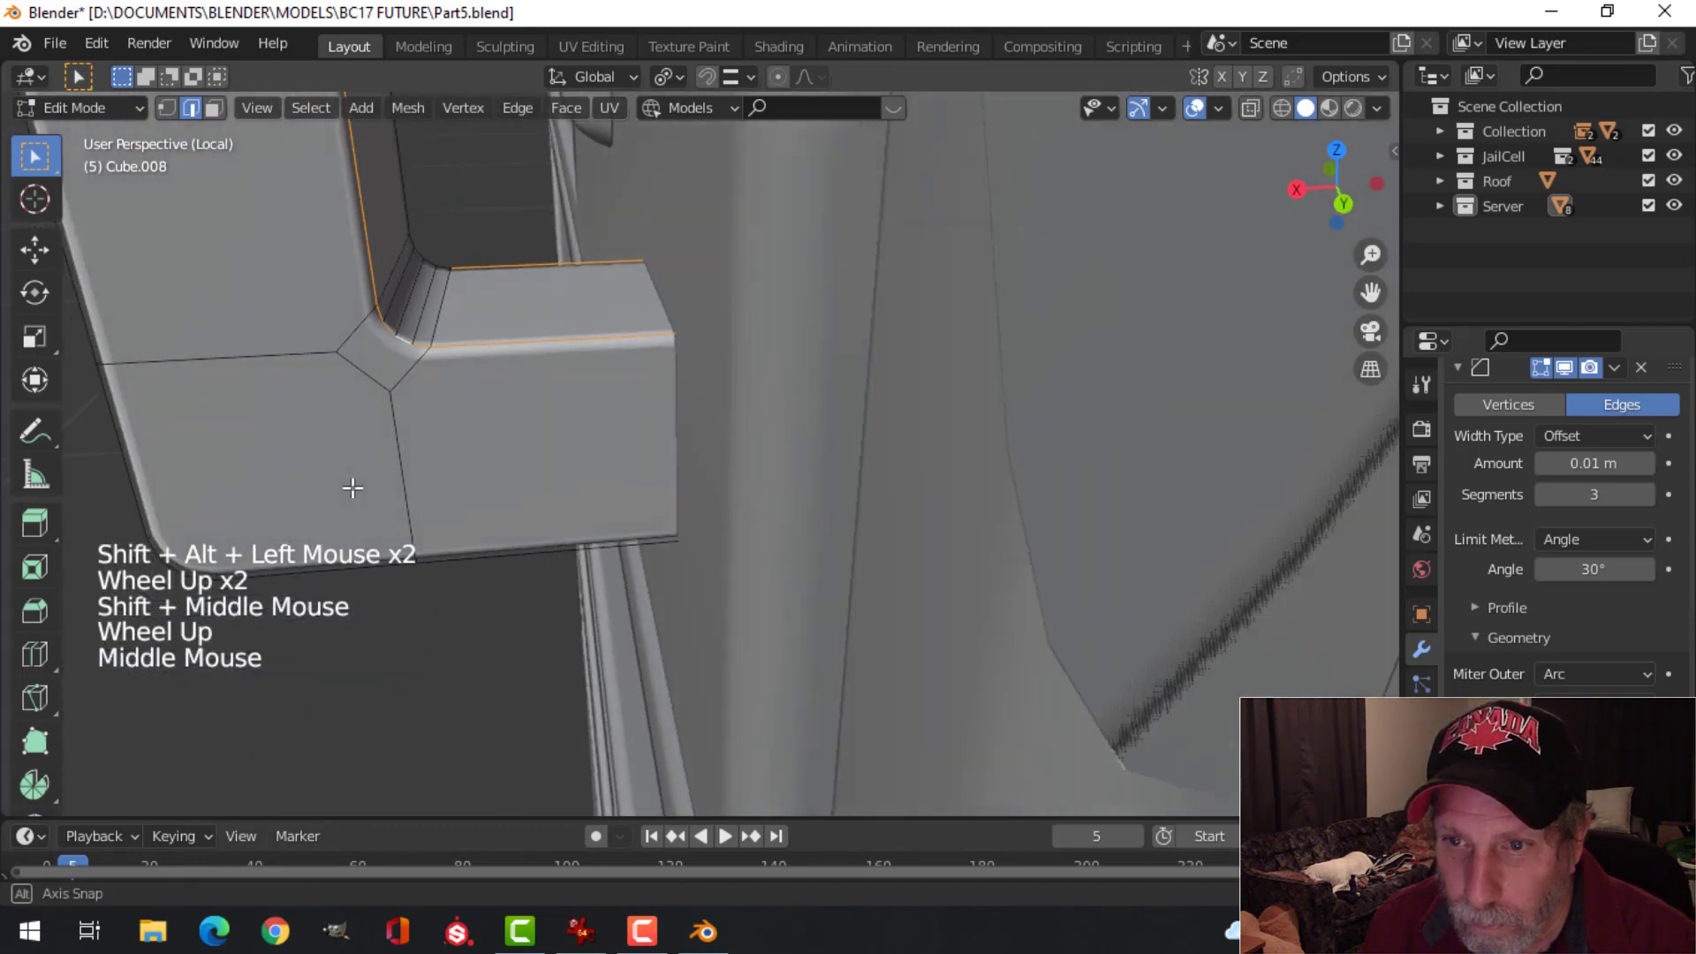
alt+shift+click(466, 549)
alt+shift+click(318, 557)
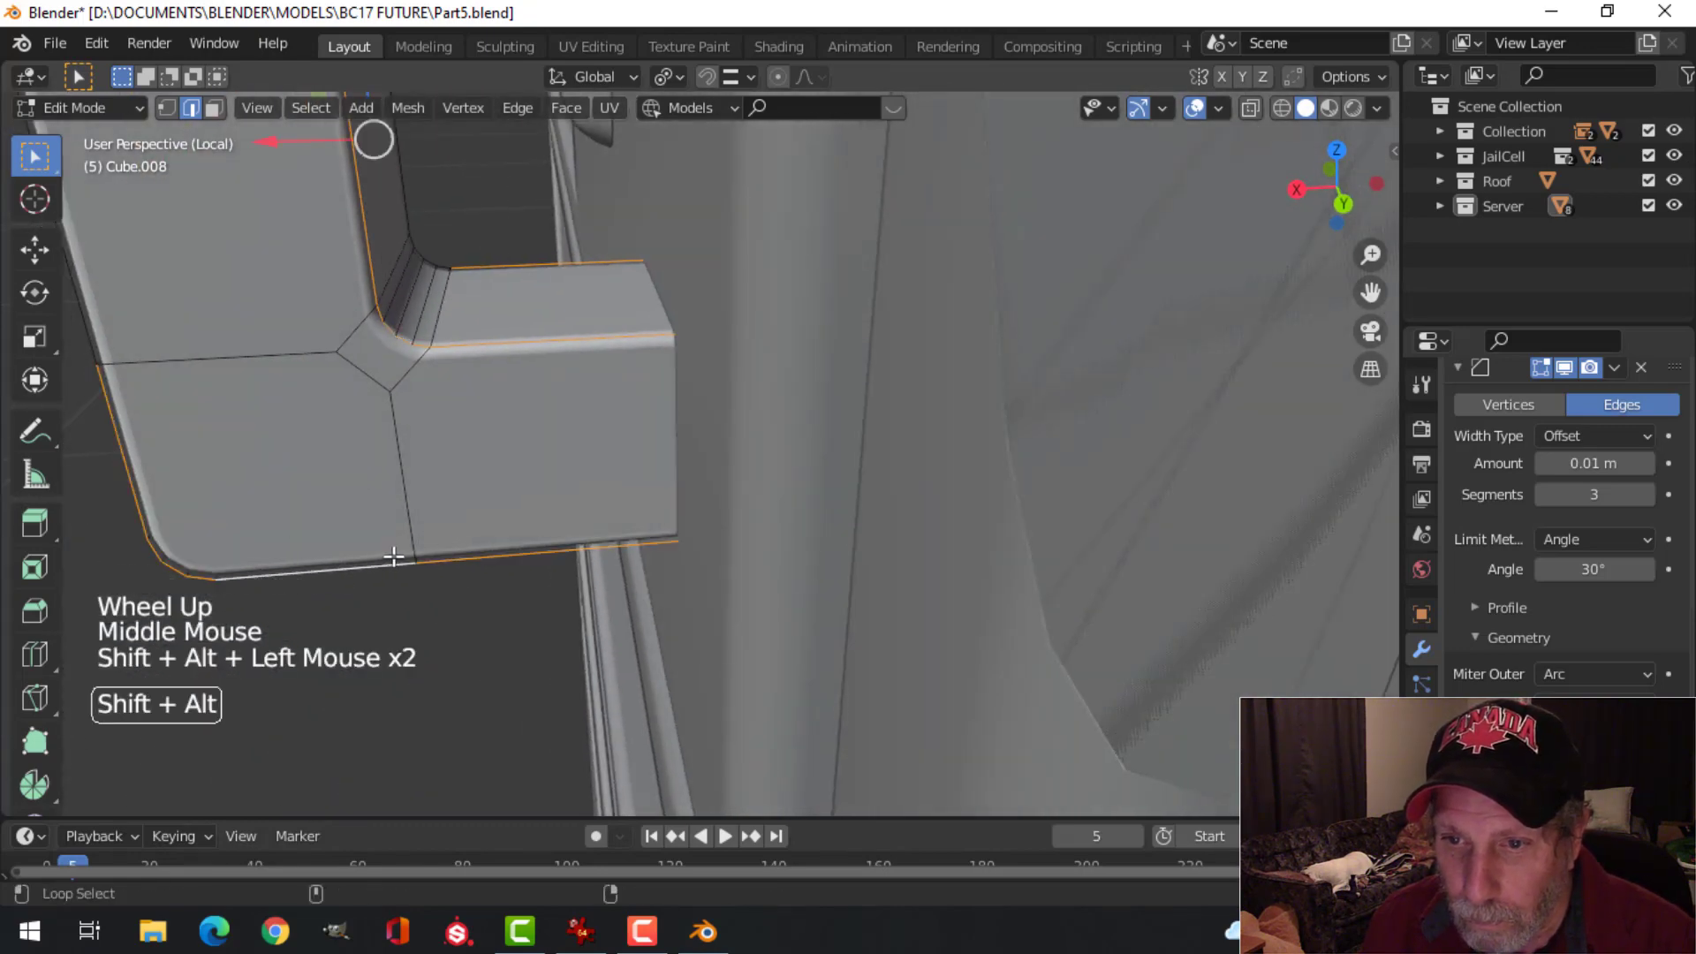
scroll(281, 432, down, 2)
shift+middle_drag(280, 432, 386, 469)
alt+shift+click(398, 390)
middle_drag(403, 390, 666, 405)
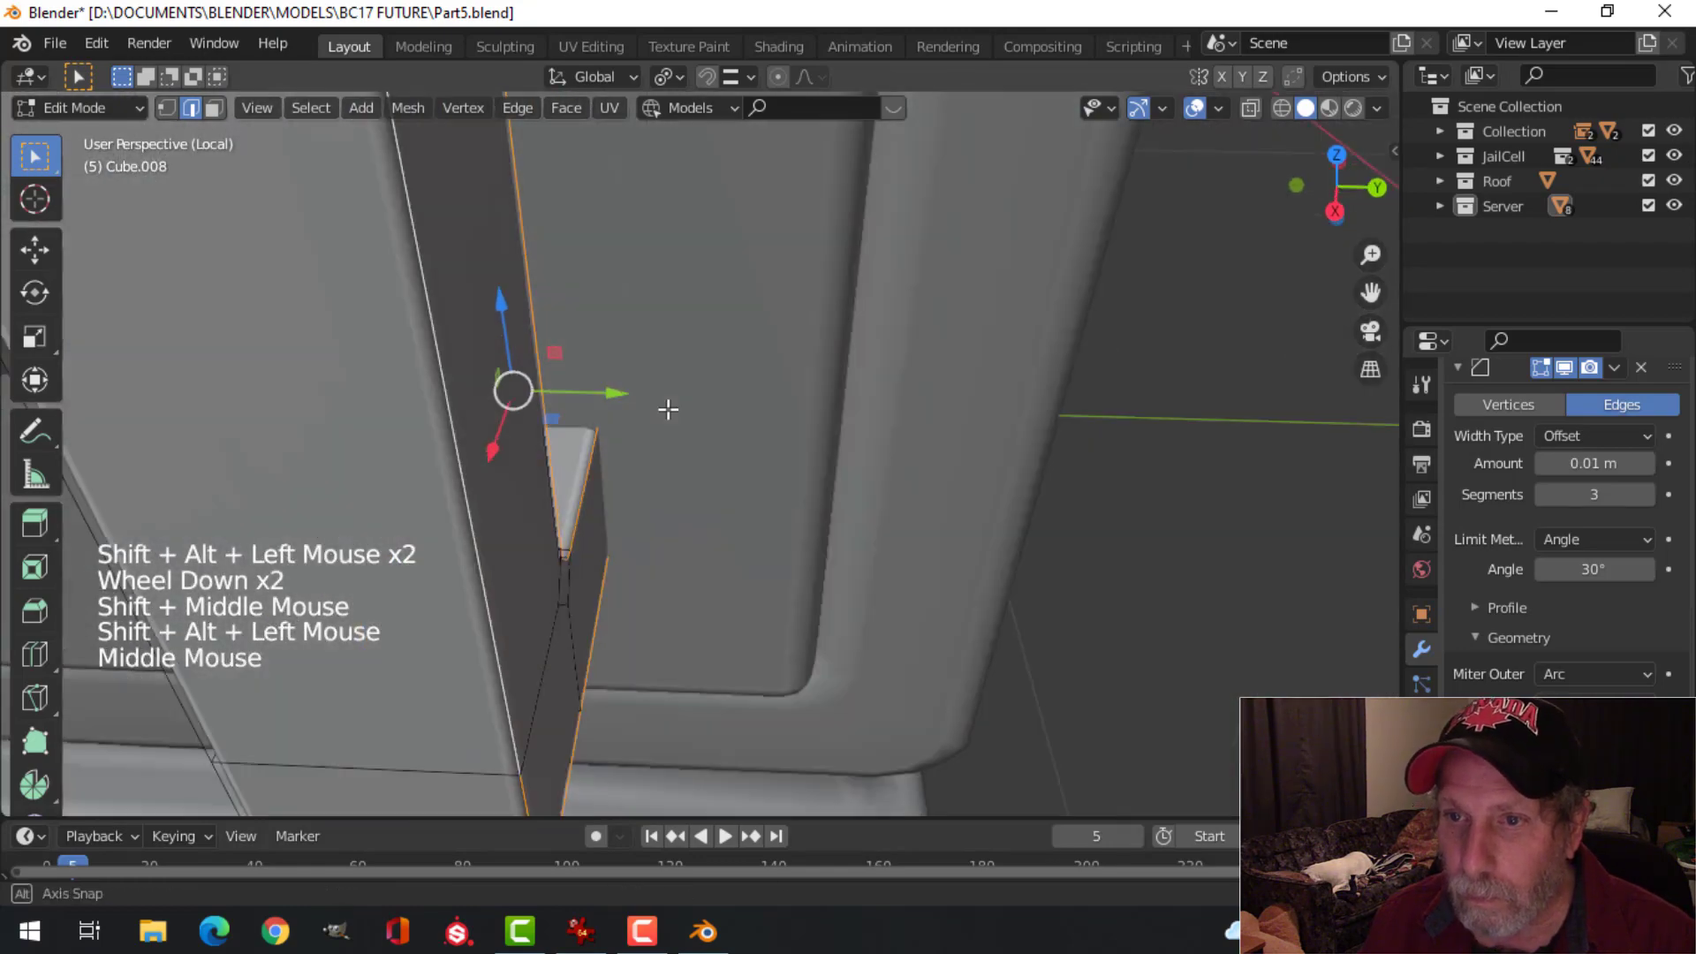
Step: Add the handle's upper outer edges on both sides, including the rounded upper corner, to the selection
scroll(495, 413, down, 3)
shift+middle_drag(496, 412, 560, 273)
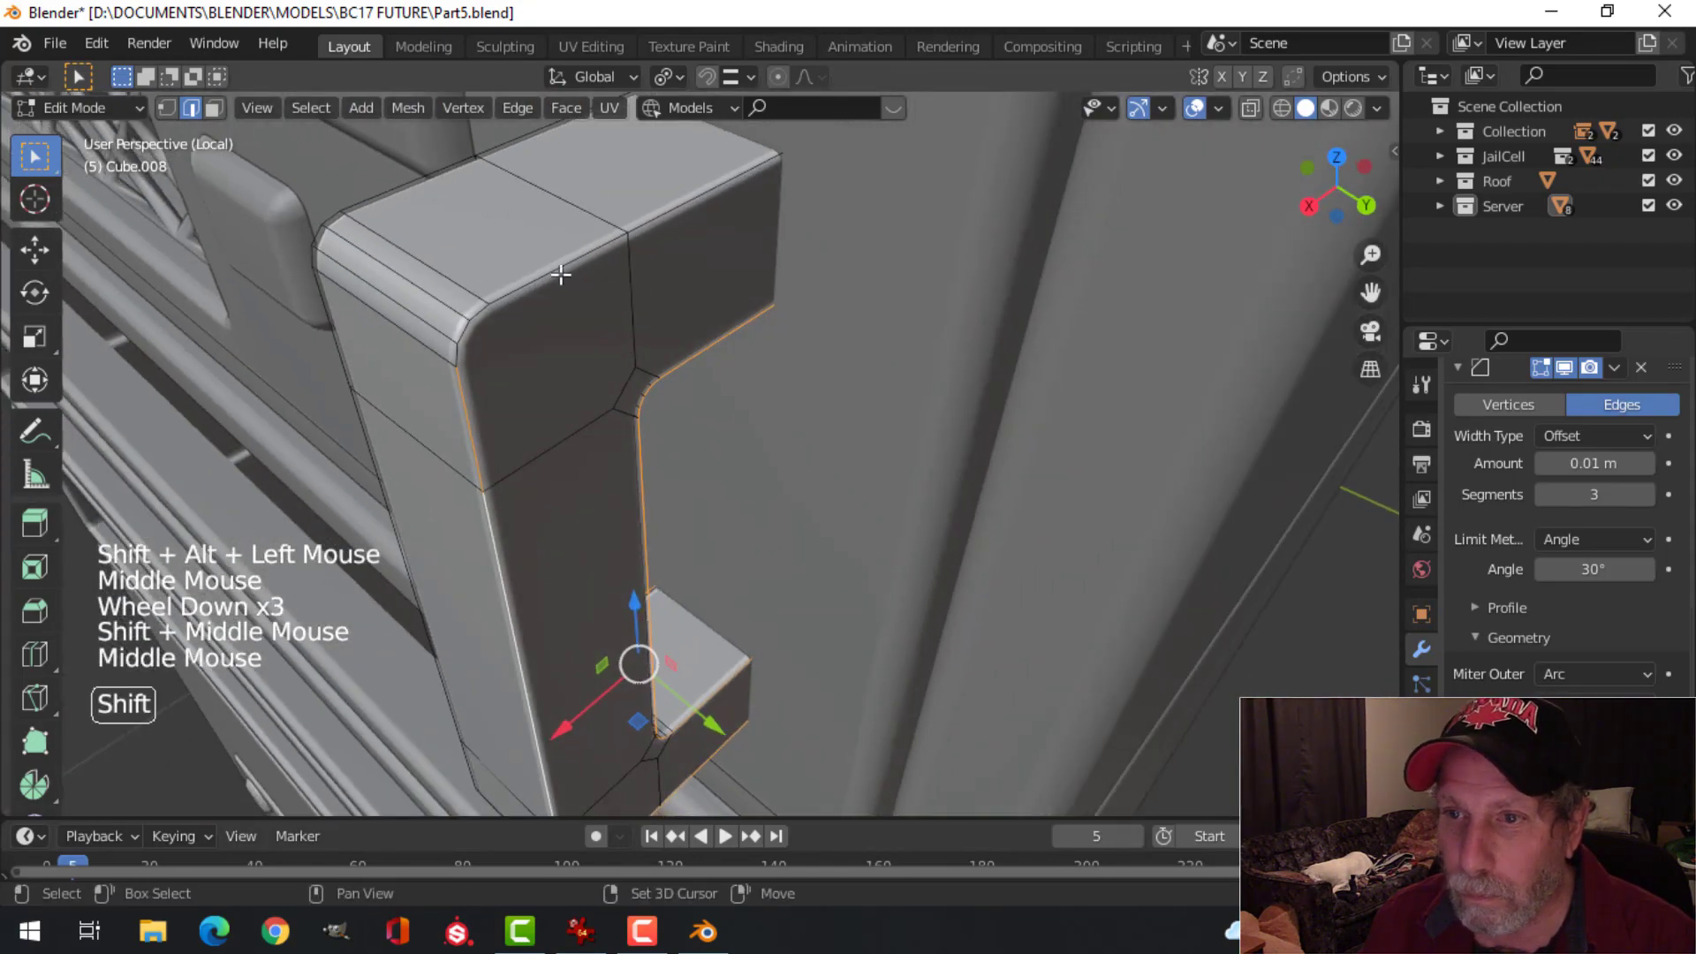
alt+shift+click(456, 320)
middle_drag(498, 328, 859, 233)
alt+shift+click(685, 265)
alt+shift+click(860, 233)
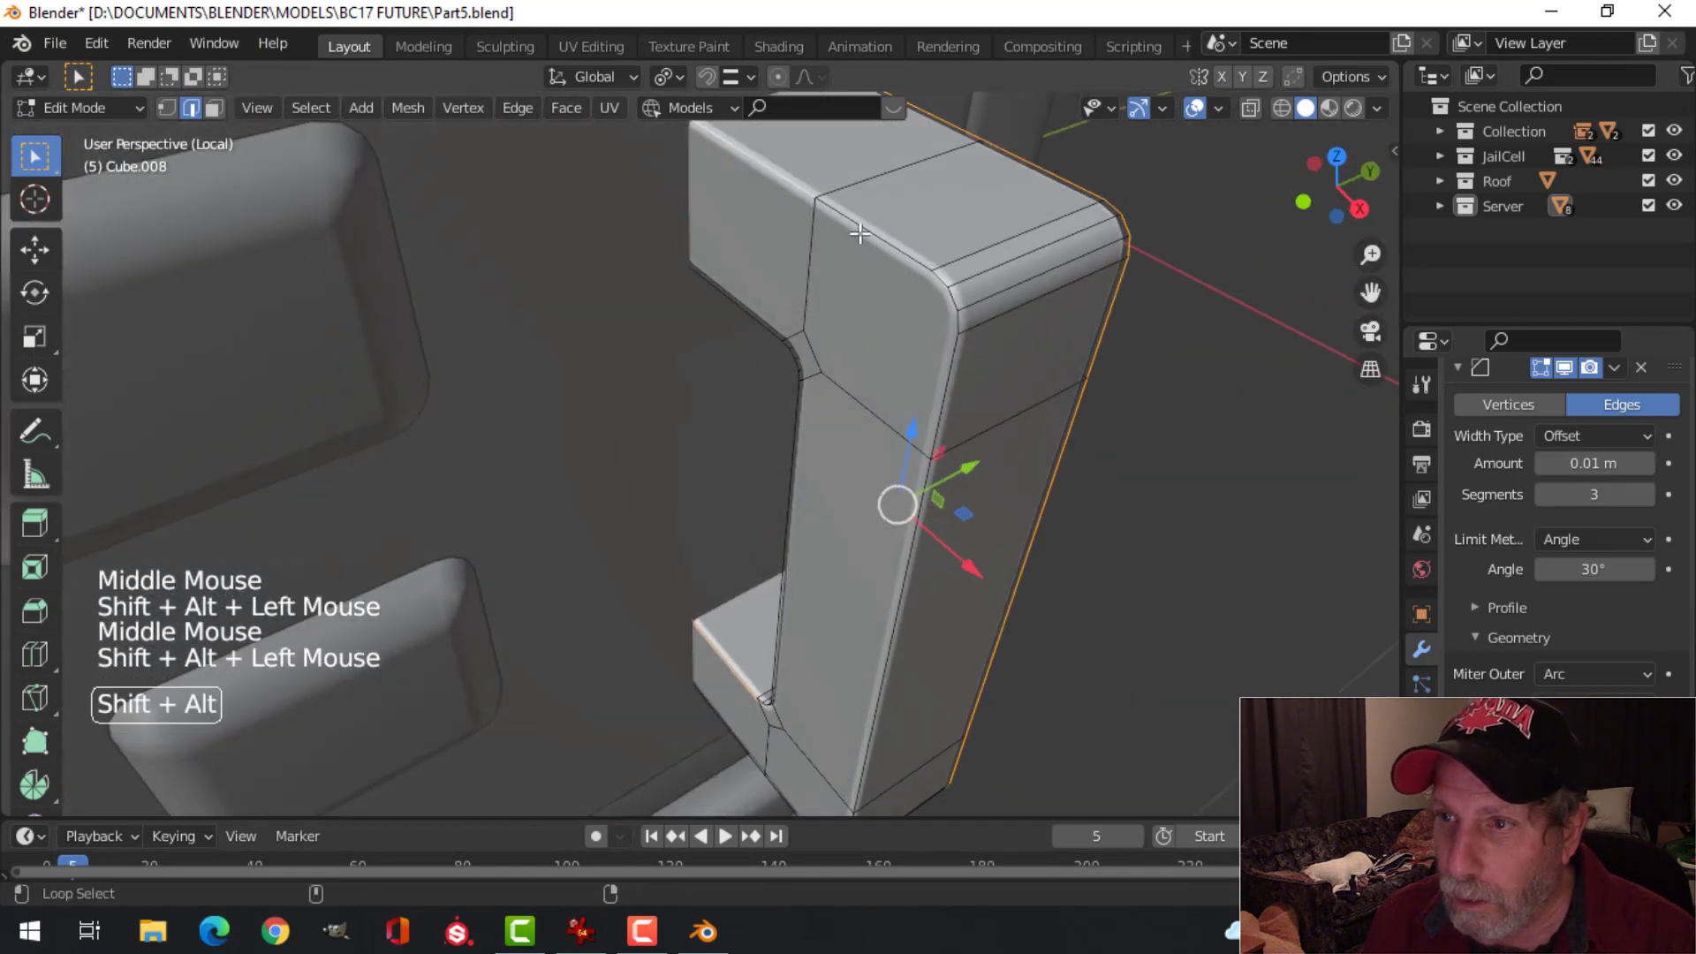
Step: Undo the stray edge pick and add the remaining inner and lower edges on the handle's other side to the selection
middle_drag(937, 336, 879, 199)
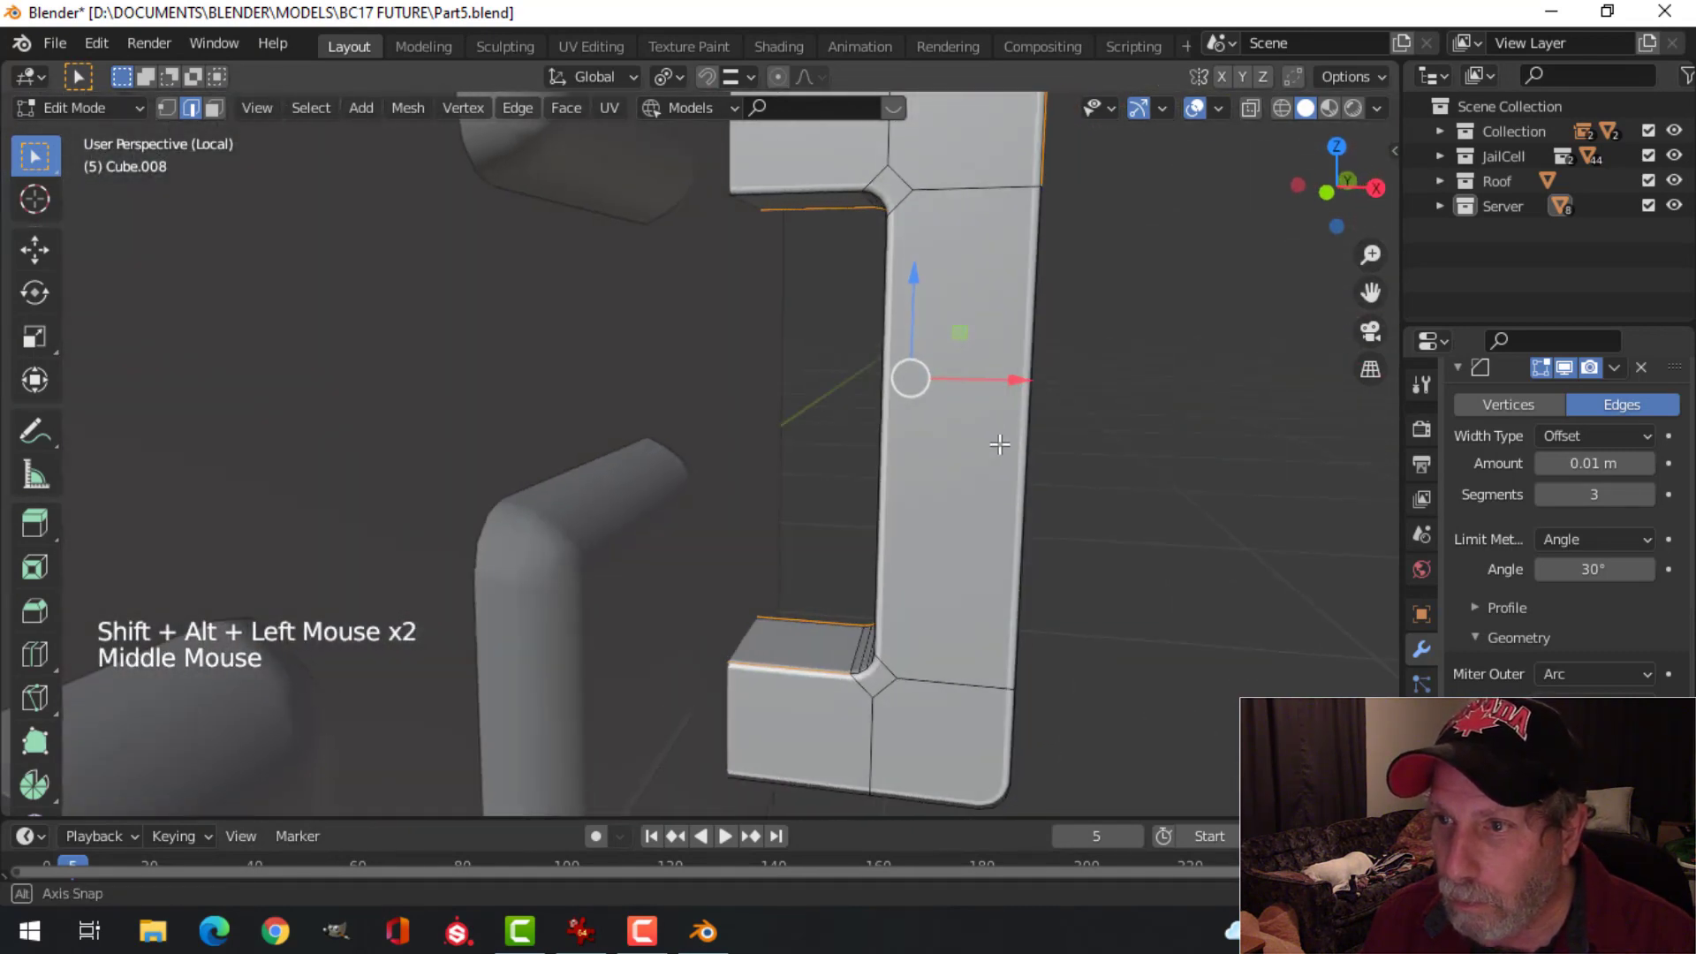
alt+shift+click(879, 199)
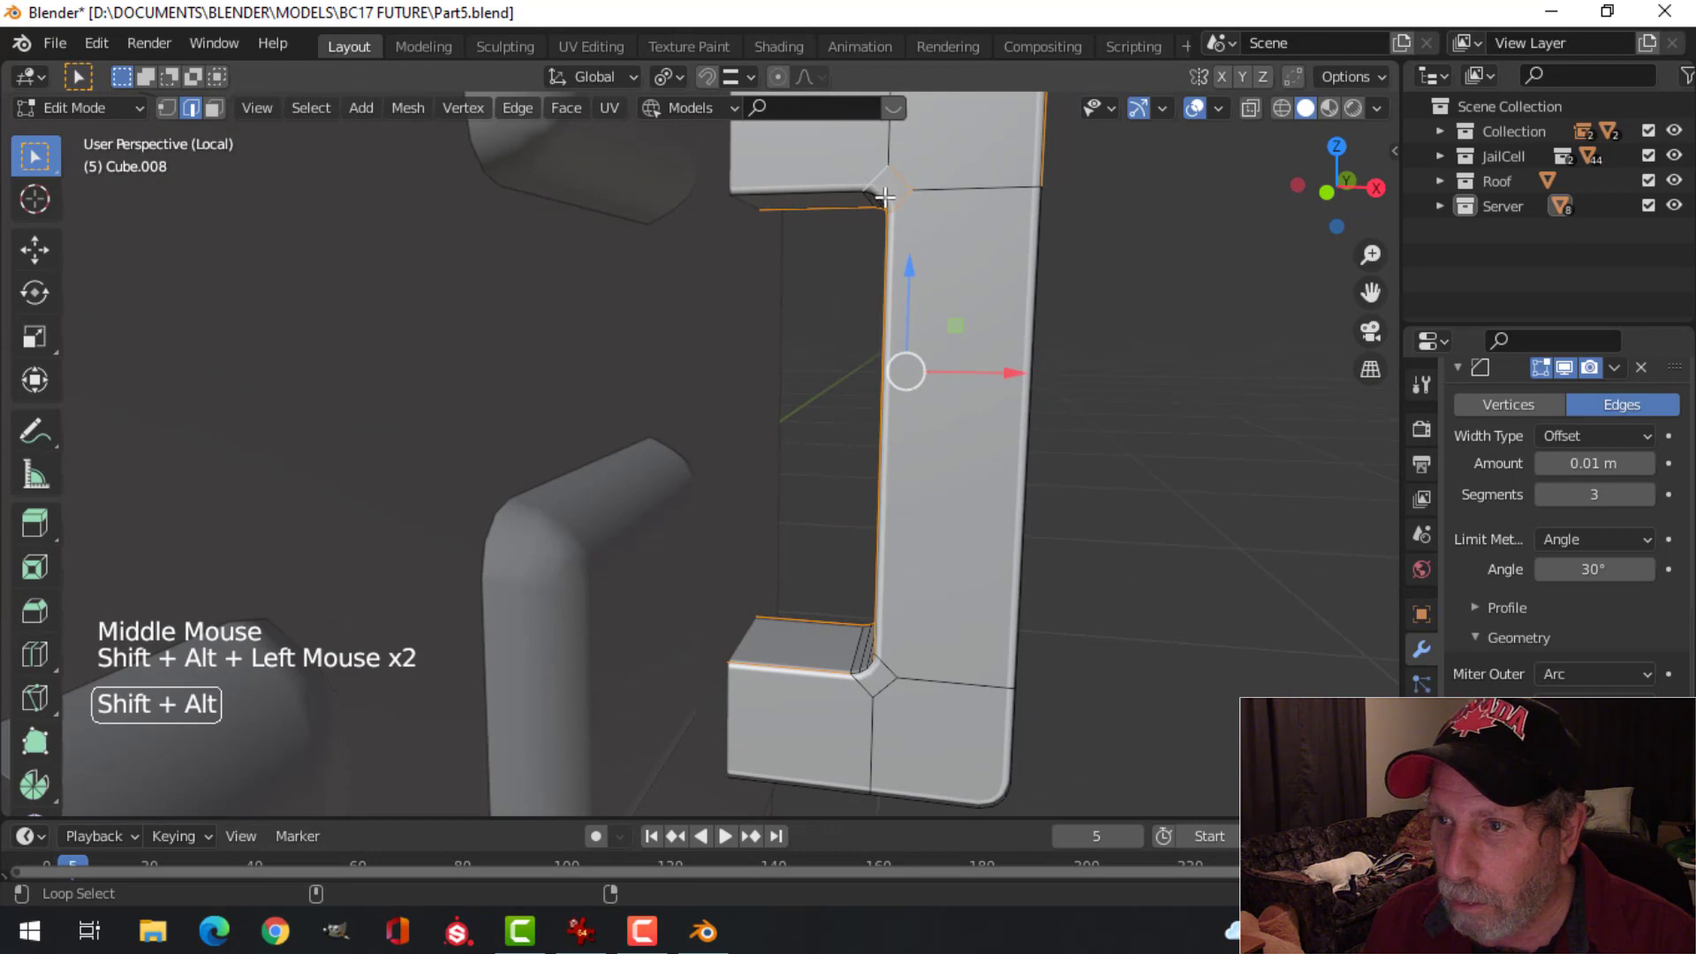
key(ctrl+z)
alt+shift+click(851, 184)
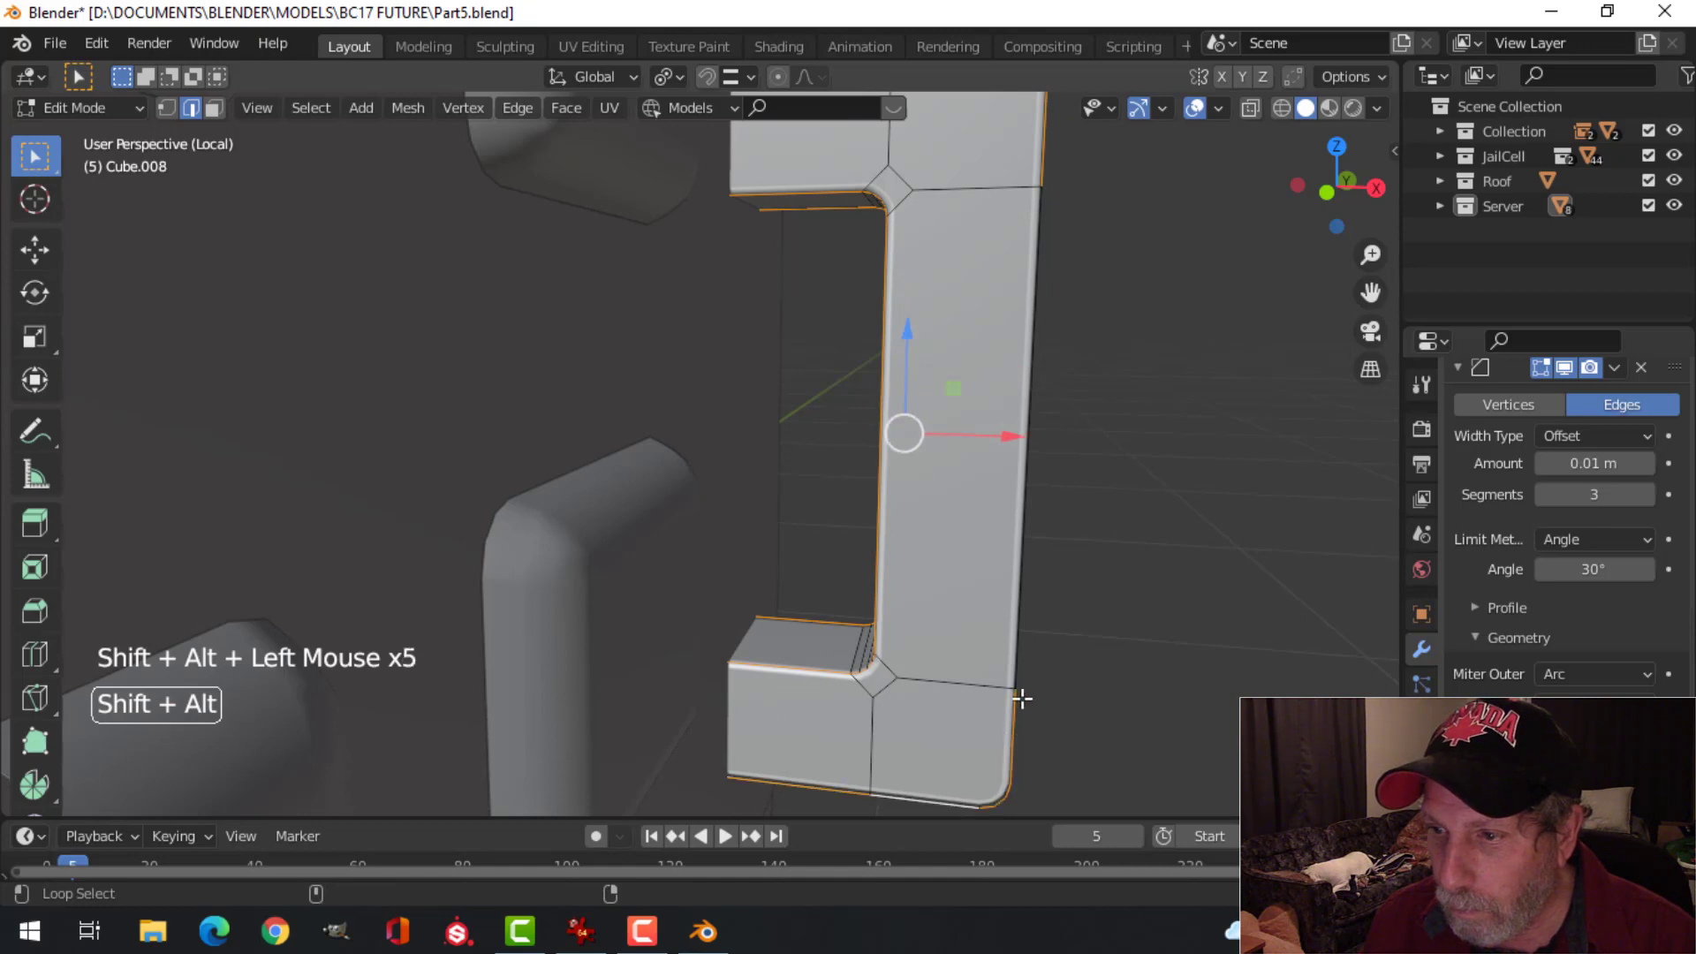
Step: Bevel all the selected handle edges 0.000569 m wide with 4 segments and leave mesh editing
middle_drag(1049, 640, 776, 545)
scroll(1000, 690, up, 2)
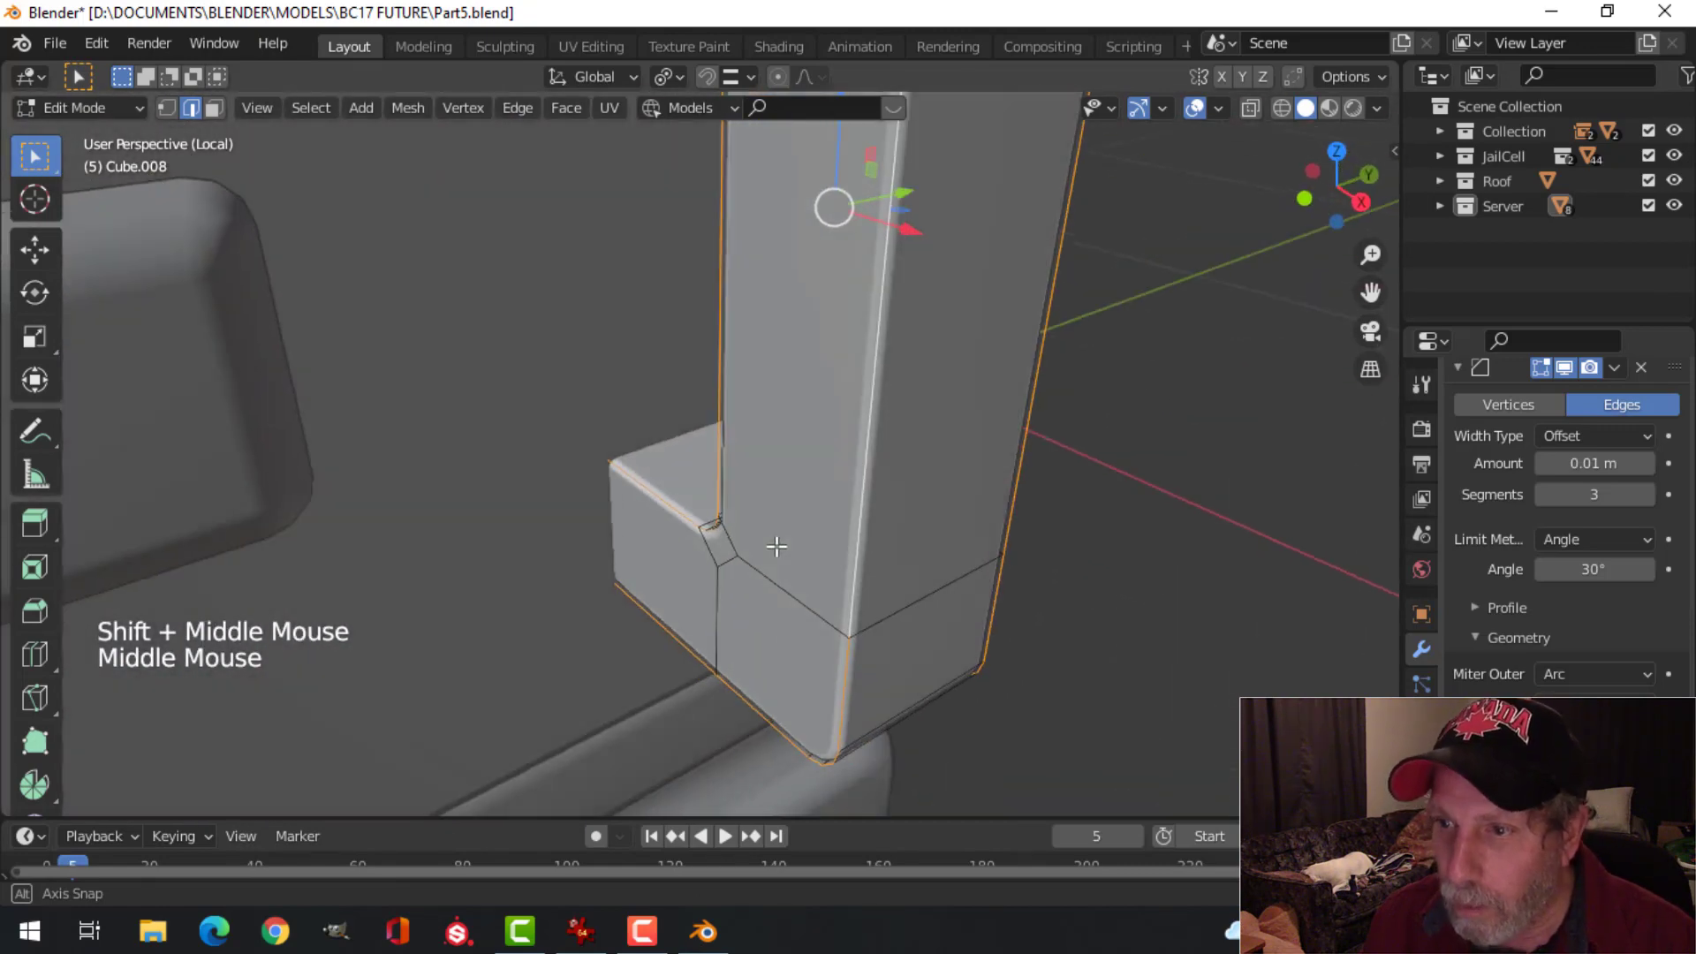
scroll(883, 374, down, 2)
shift+middle_drag(883, 375, 516, 470)
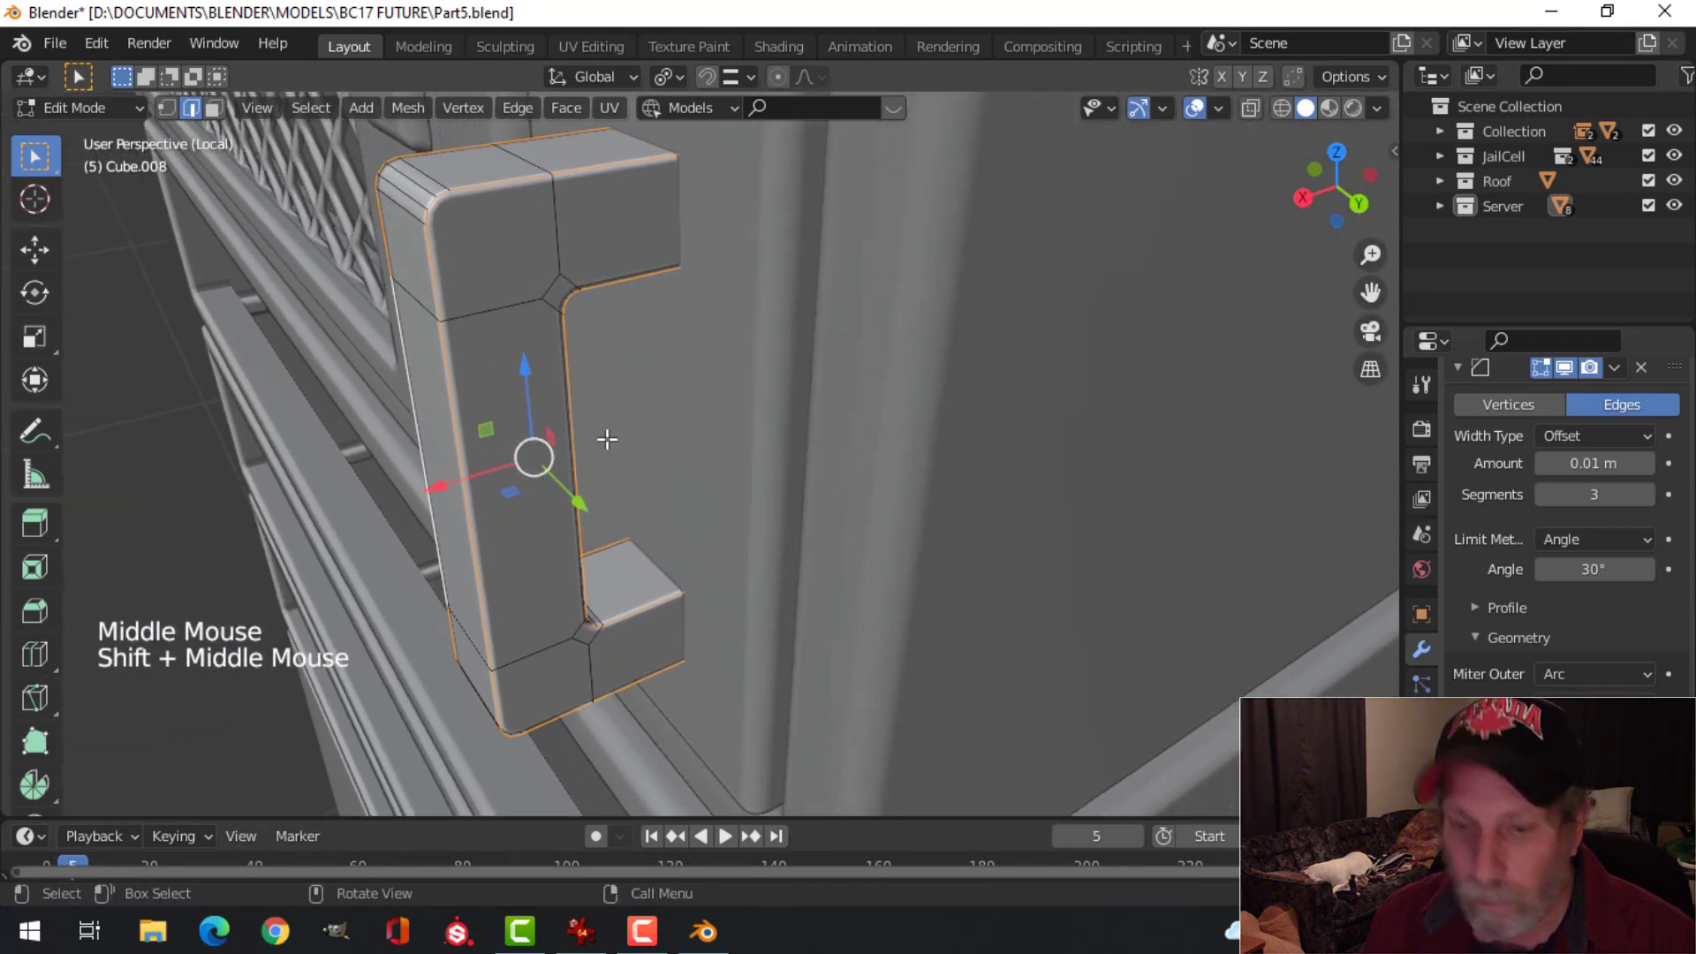
key(ctrl+b)
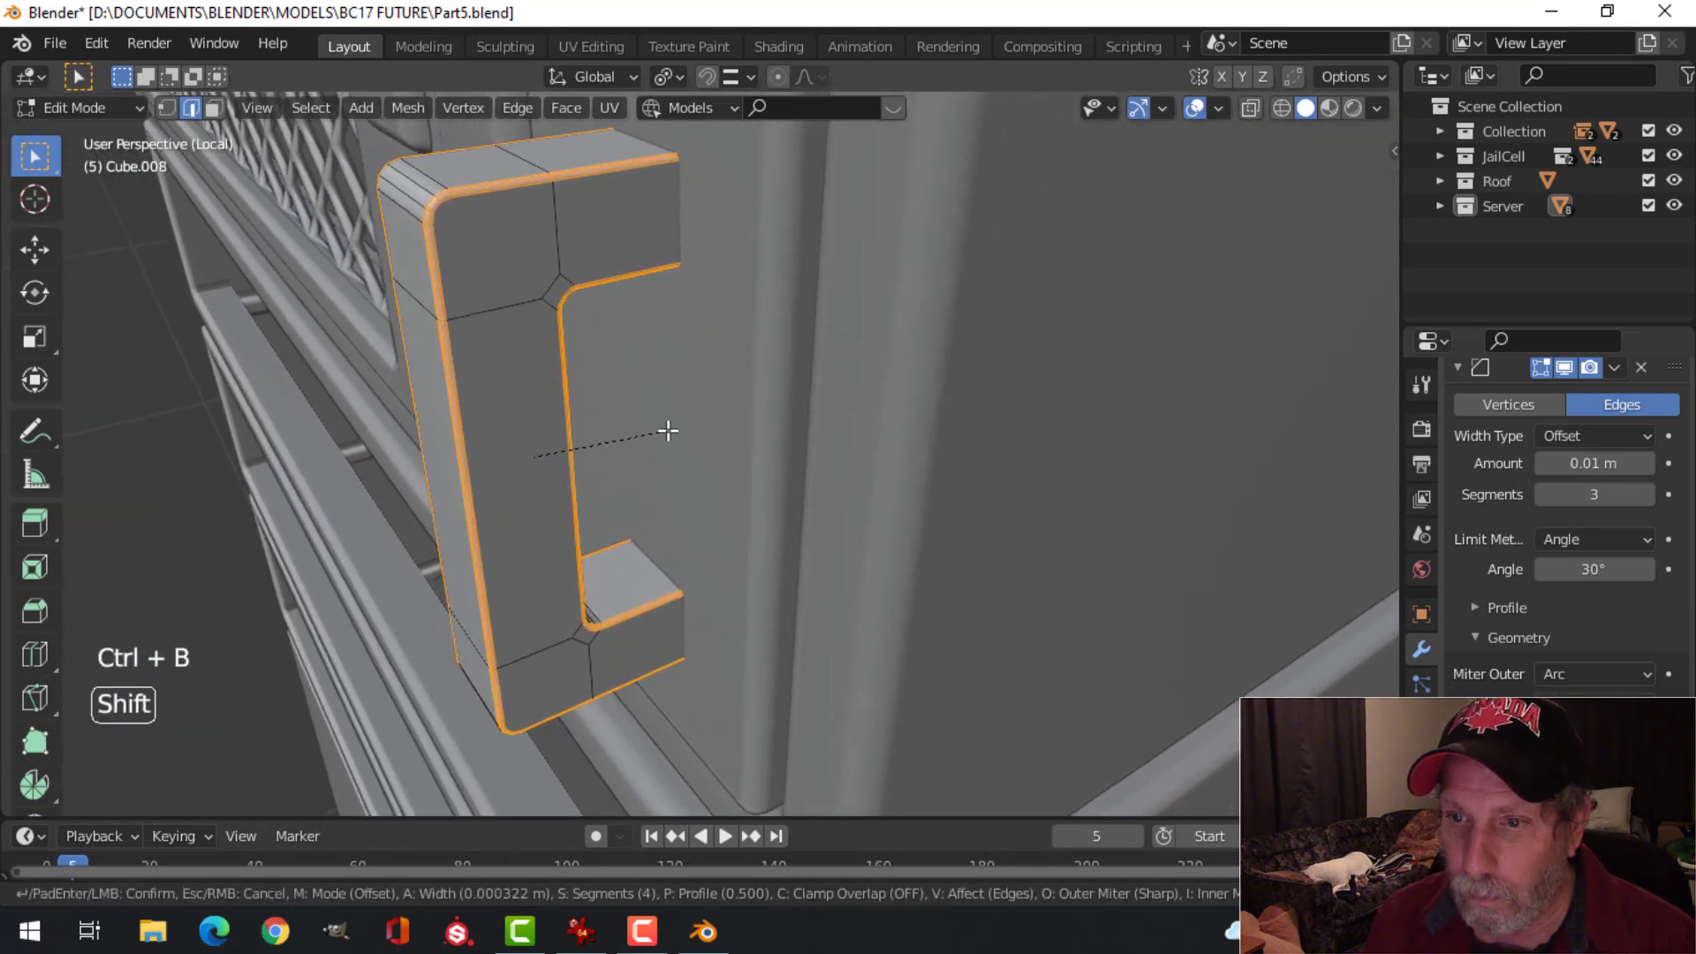
click(706, 413)
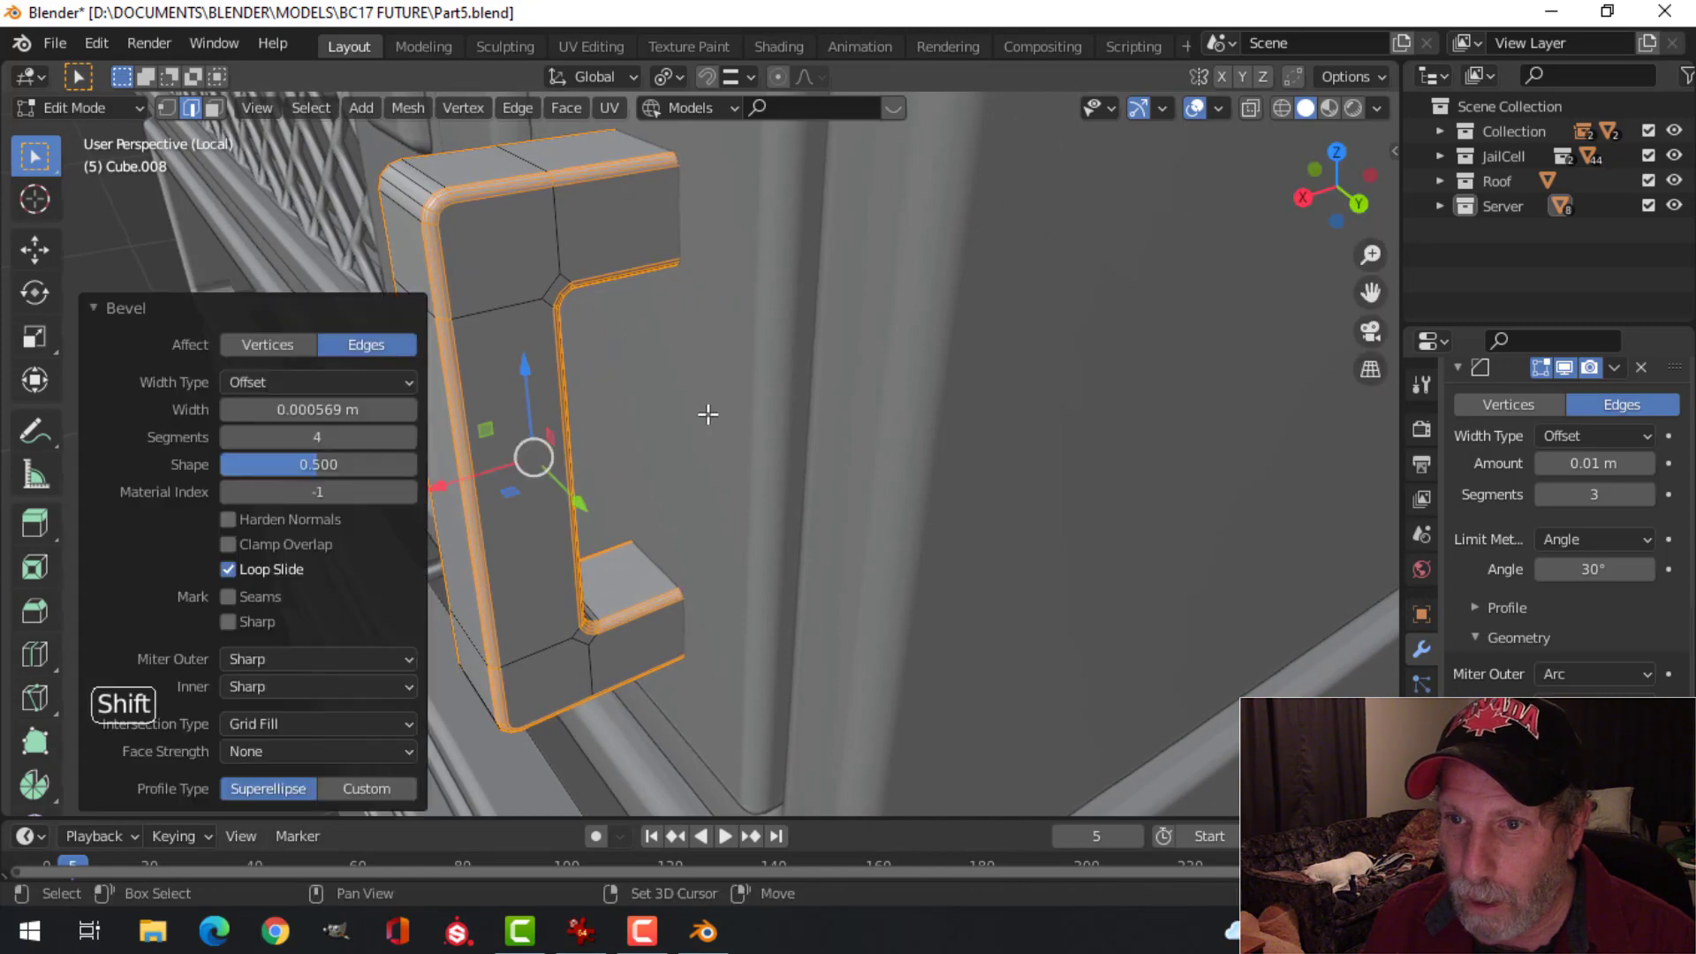
key(Tab)
Step: Examine the rounded handle from several angles and against the server unit front
middle_drag(506, 419, 557, 426)
scroll(557, 425, down, 2)
key(alt+a)
middle_drag(458, 459, 655, 411)
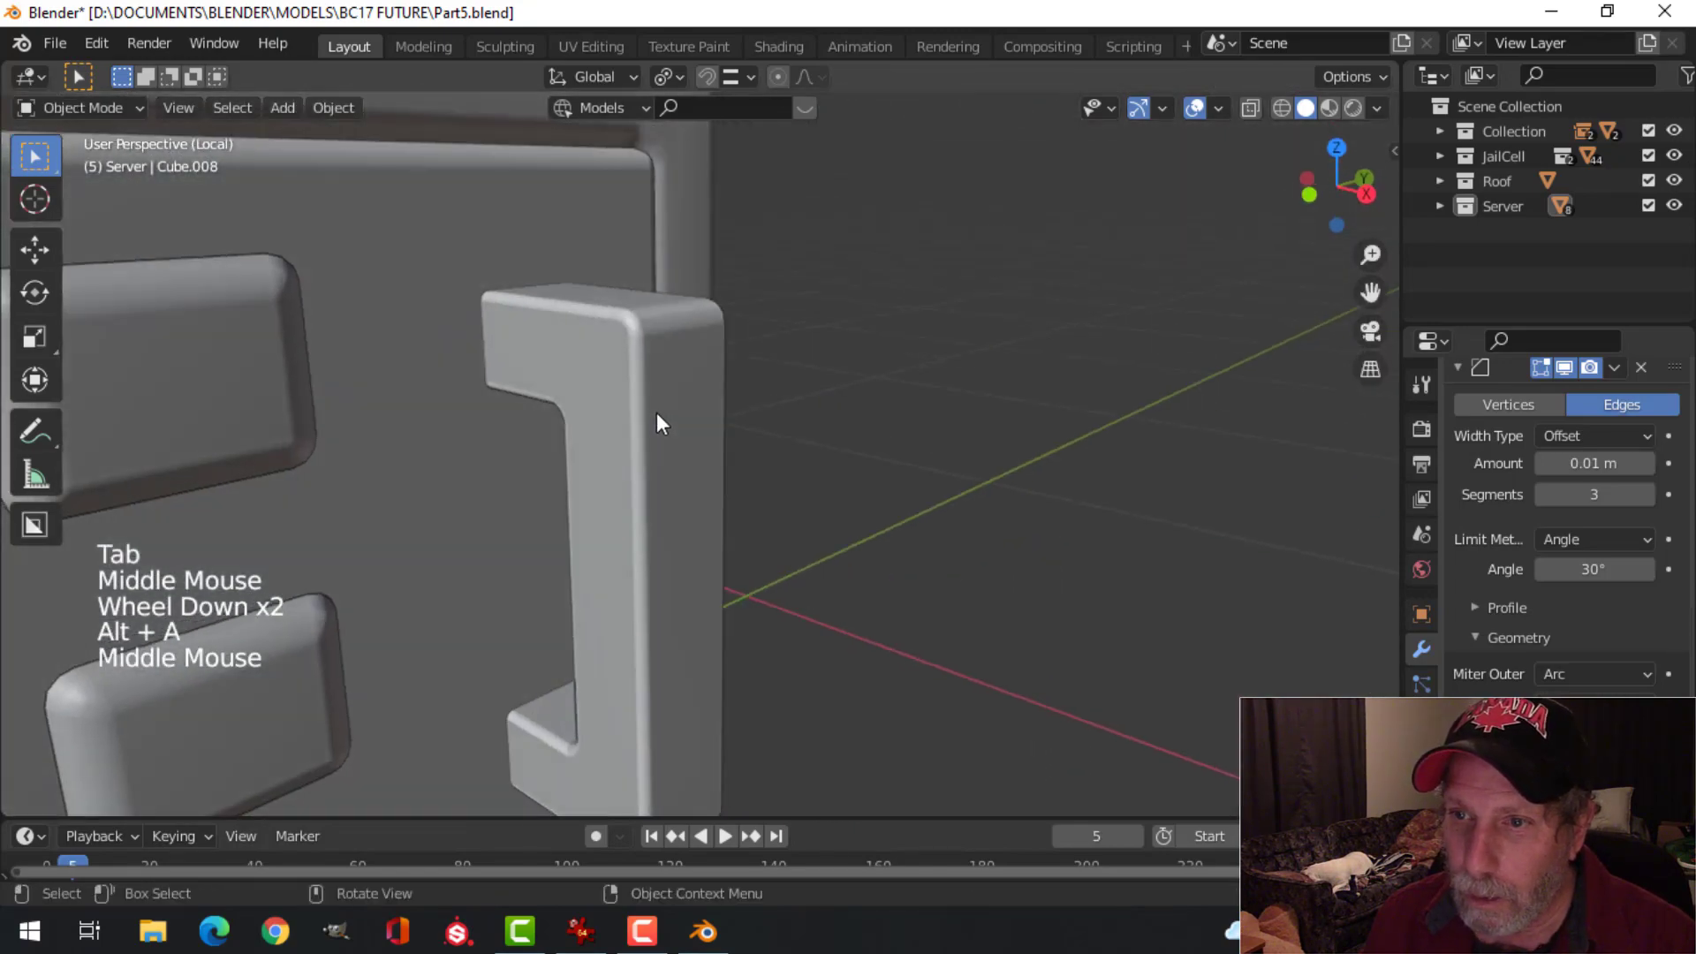
scroll(656, 412, down, 2)
click(649, 405)
scroll(696, 502, down, 1)
middle_drag(696, 502, 653, 534)
scroll(762, 502, down, 3)
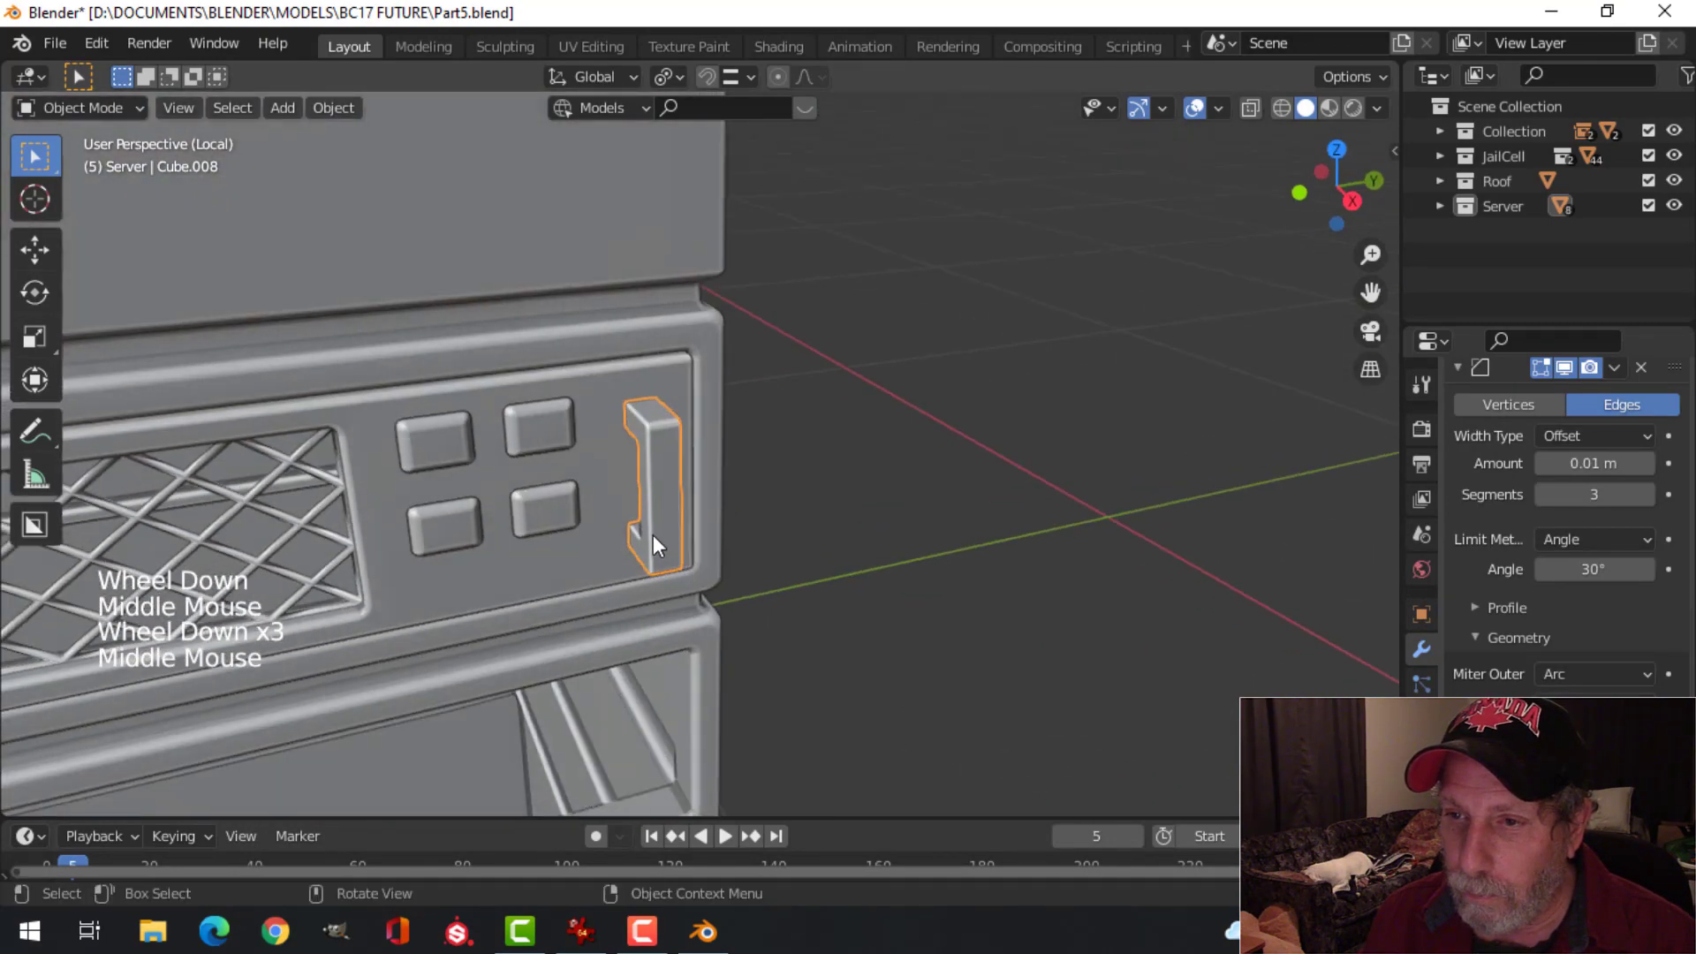
scroll(634, 544, down, 5)
key(alt+a)
mouse_move(861, 543)
middle_down()
mouse_move(691, 489)
mouse_move(754, 491)
mouse_move(671, 538)
mouse_move(634, 537)
mouse_move(634, 503)
mouse_move(619, 543)
mouse_move(643, 510)
mouse_move(717, 555)
mouse_move(634, 569)
mouse_move(881, 557)
middle_up()
Step: Duplicate the whole handle within its mesh and move the copy -0.32134 m along Y to the grille's far side
scroll(686, 517, up, 3)
click(643, 510)
scroll(633, 572, down, 4)
key(Tab)
key(a)
key(shift+d)
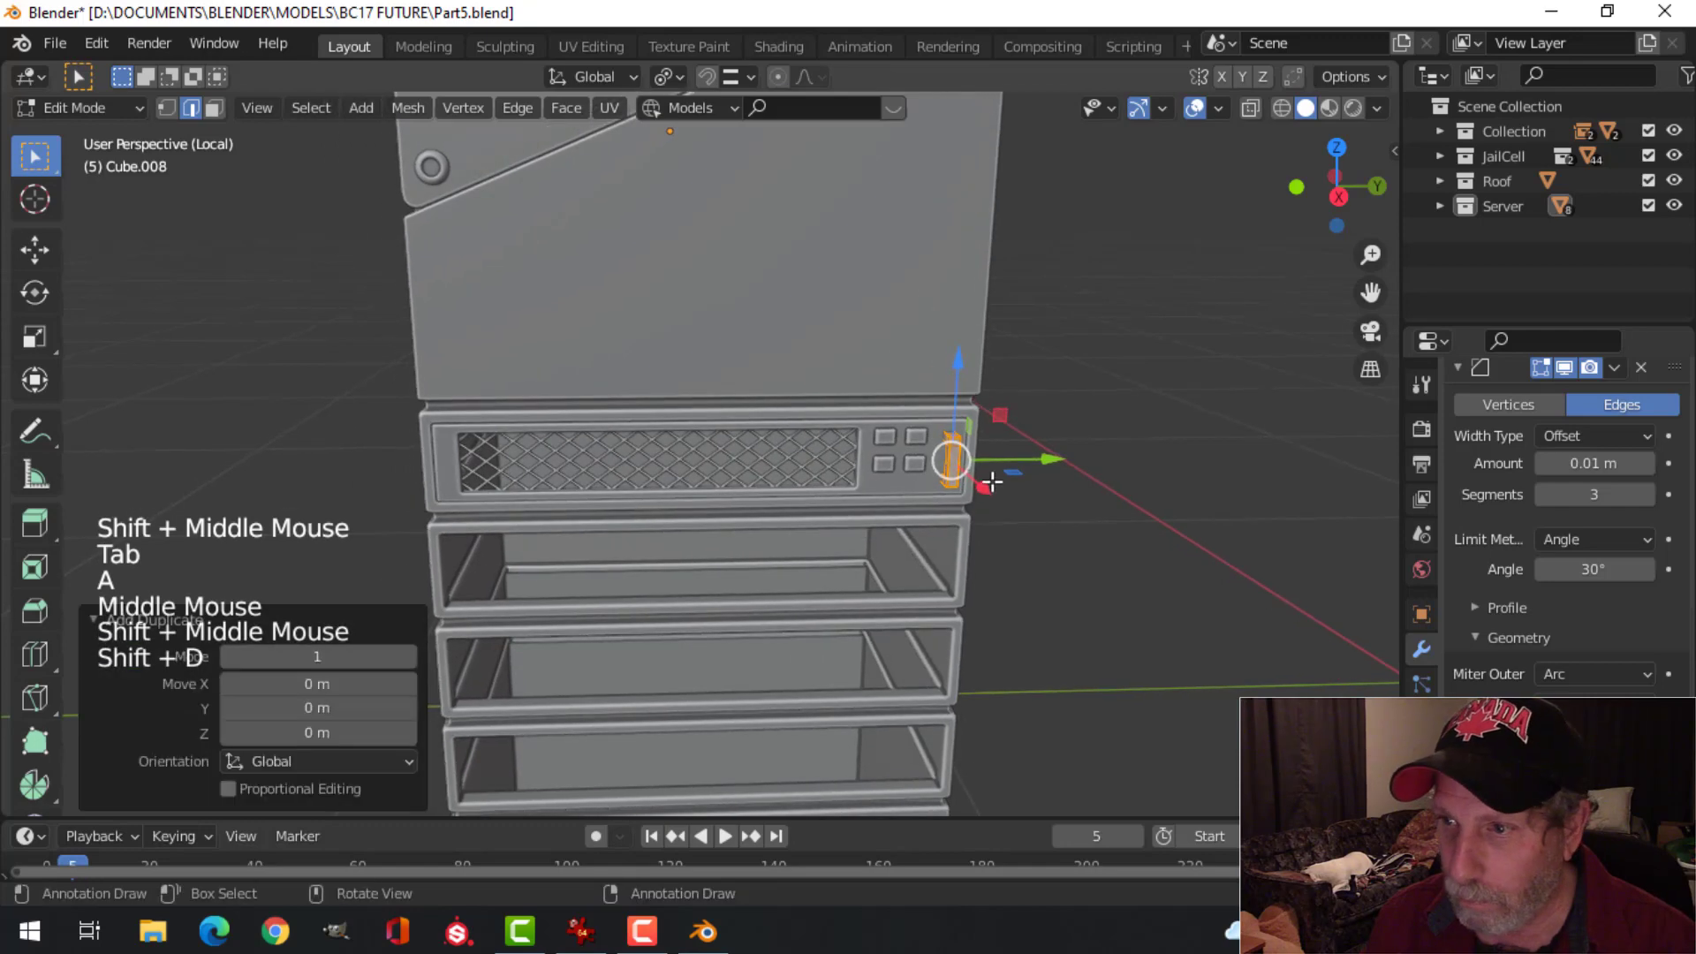
drag(1051, 469, 604, 493)
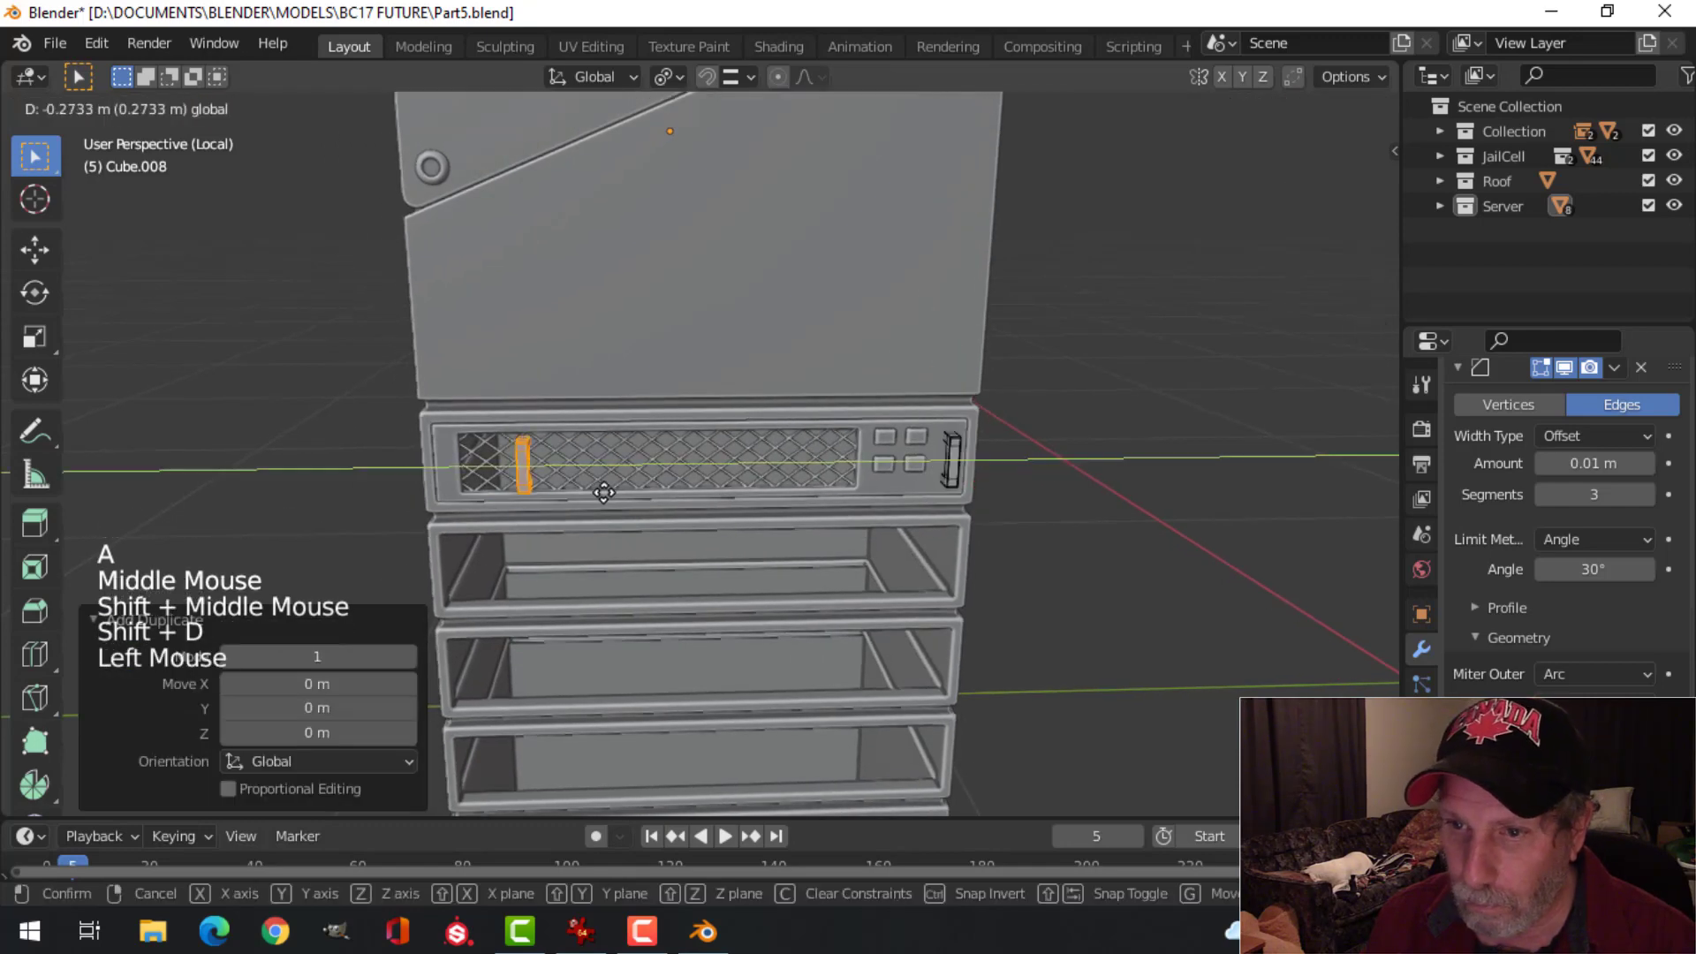
click(540, 499)
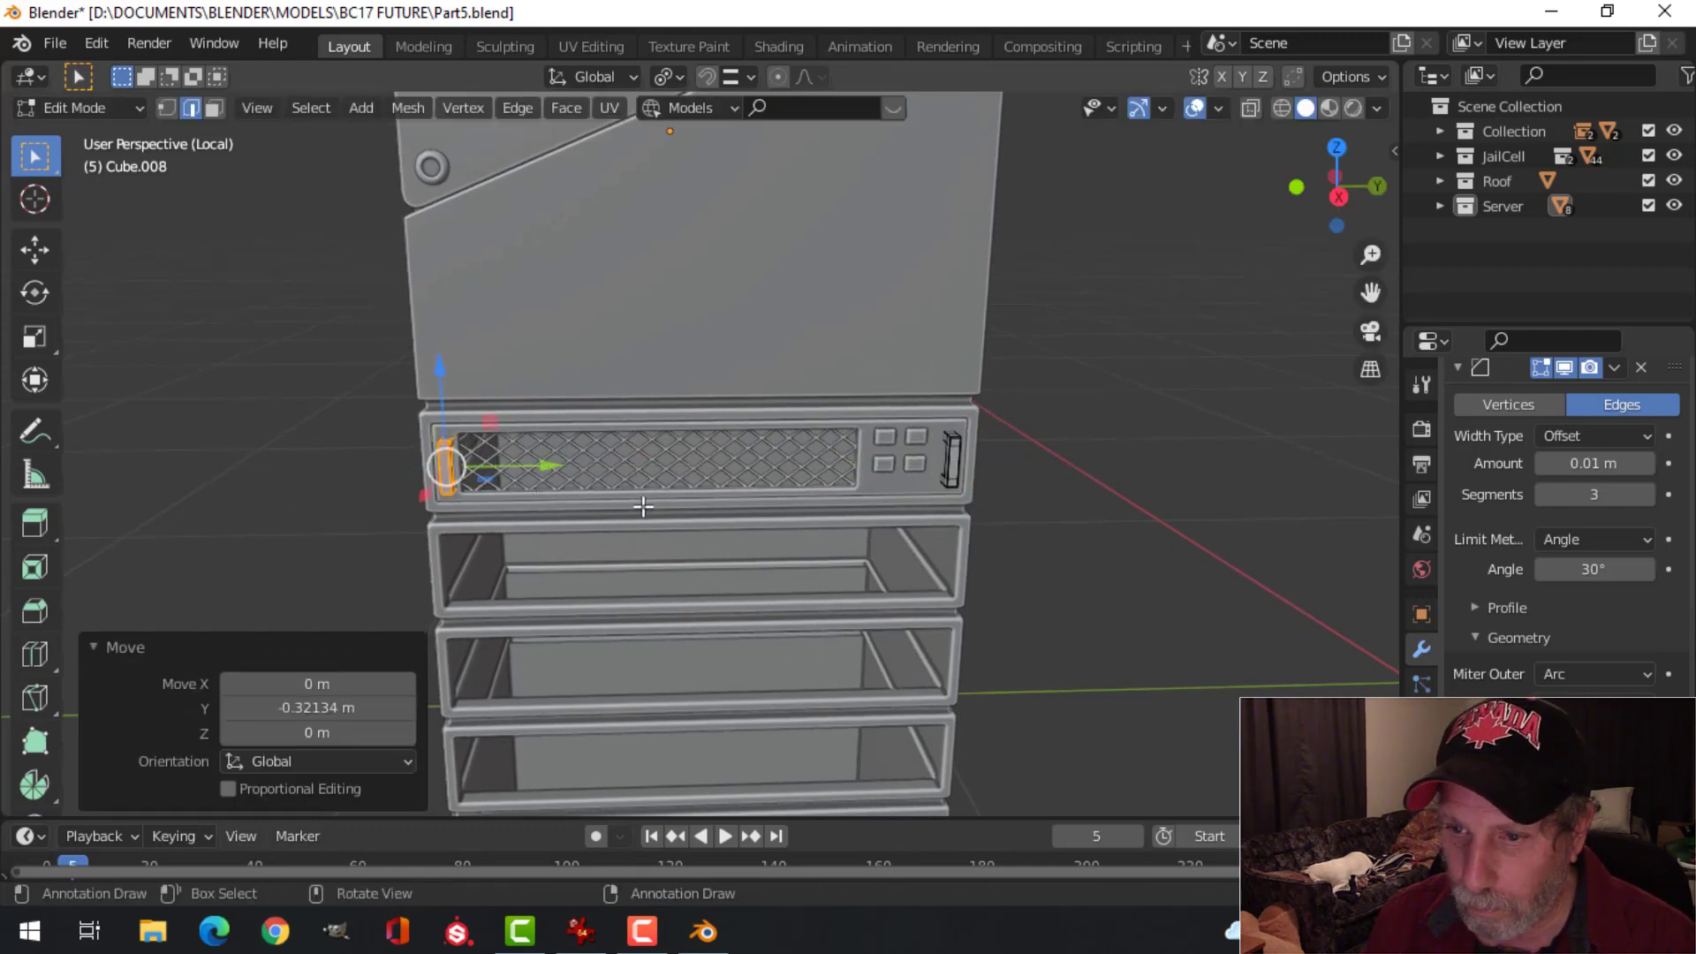
Step: Nudge the copied handle about -0.001376 m along Y in the right orthographic view and leave mesh editing
key(KP_3)
scroll(698, 506, up, 7)
shift+middle_drag(371, 481, 638, 485)
scroll(555, 485, up, 2)
click(517, 484)
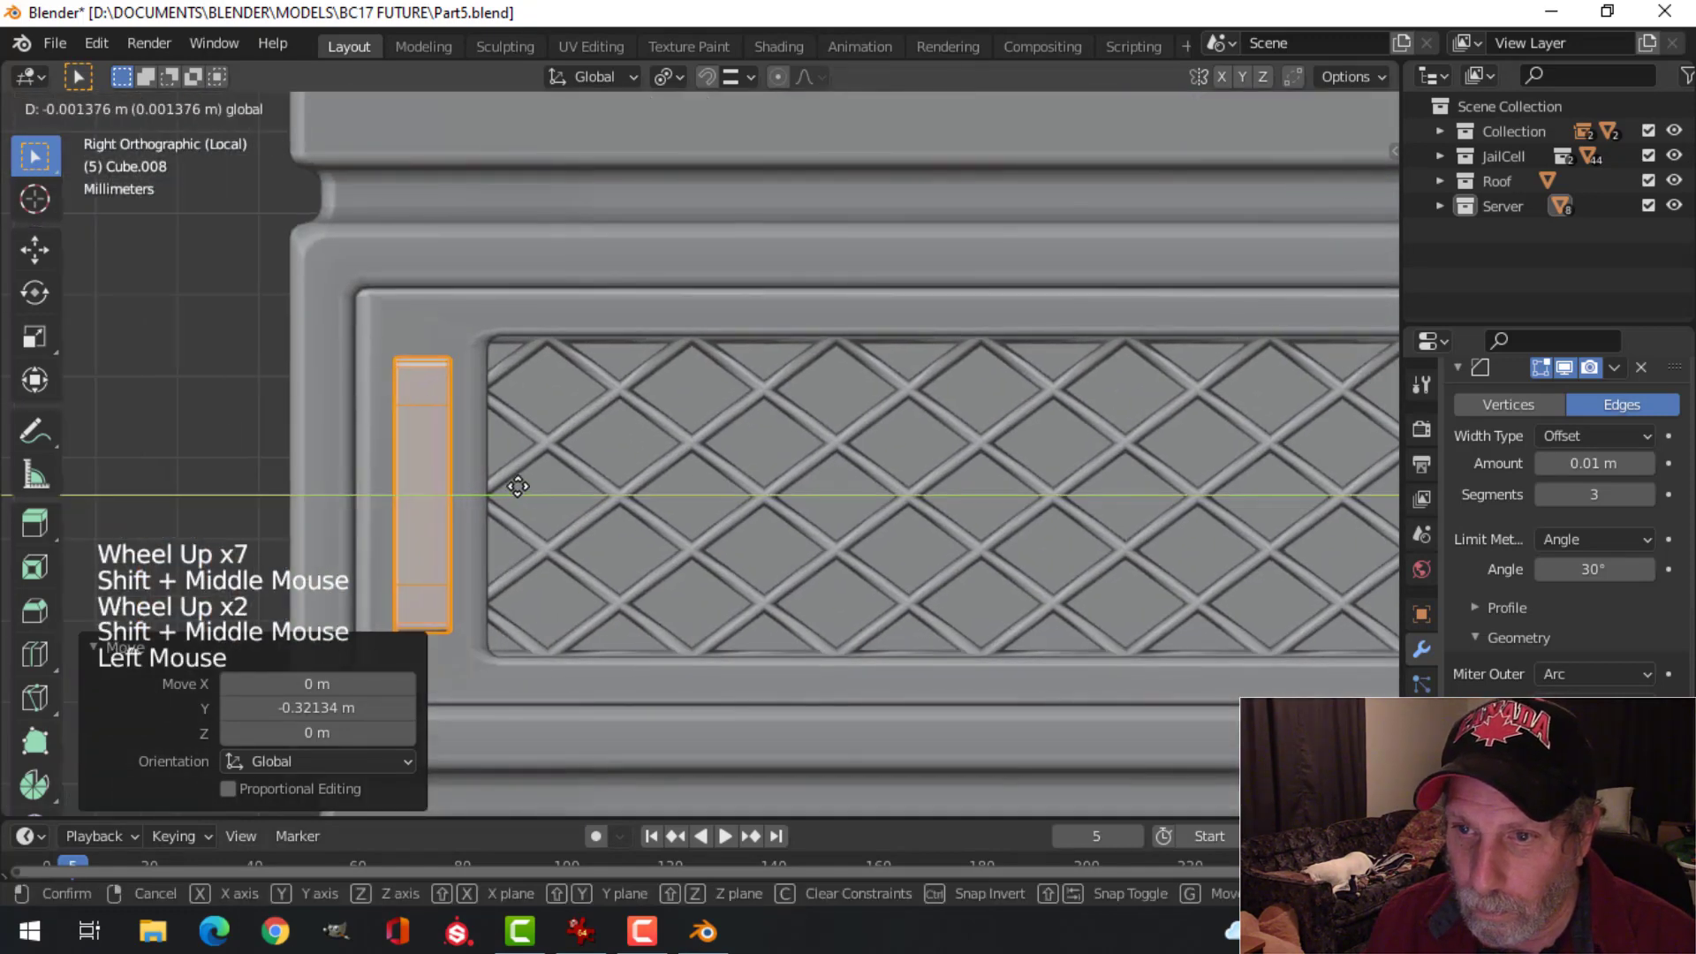
scroll(701, 480, down, 3)
key(alt+a)
key(Tab)
scroll(793, 489, down, 3)
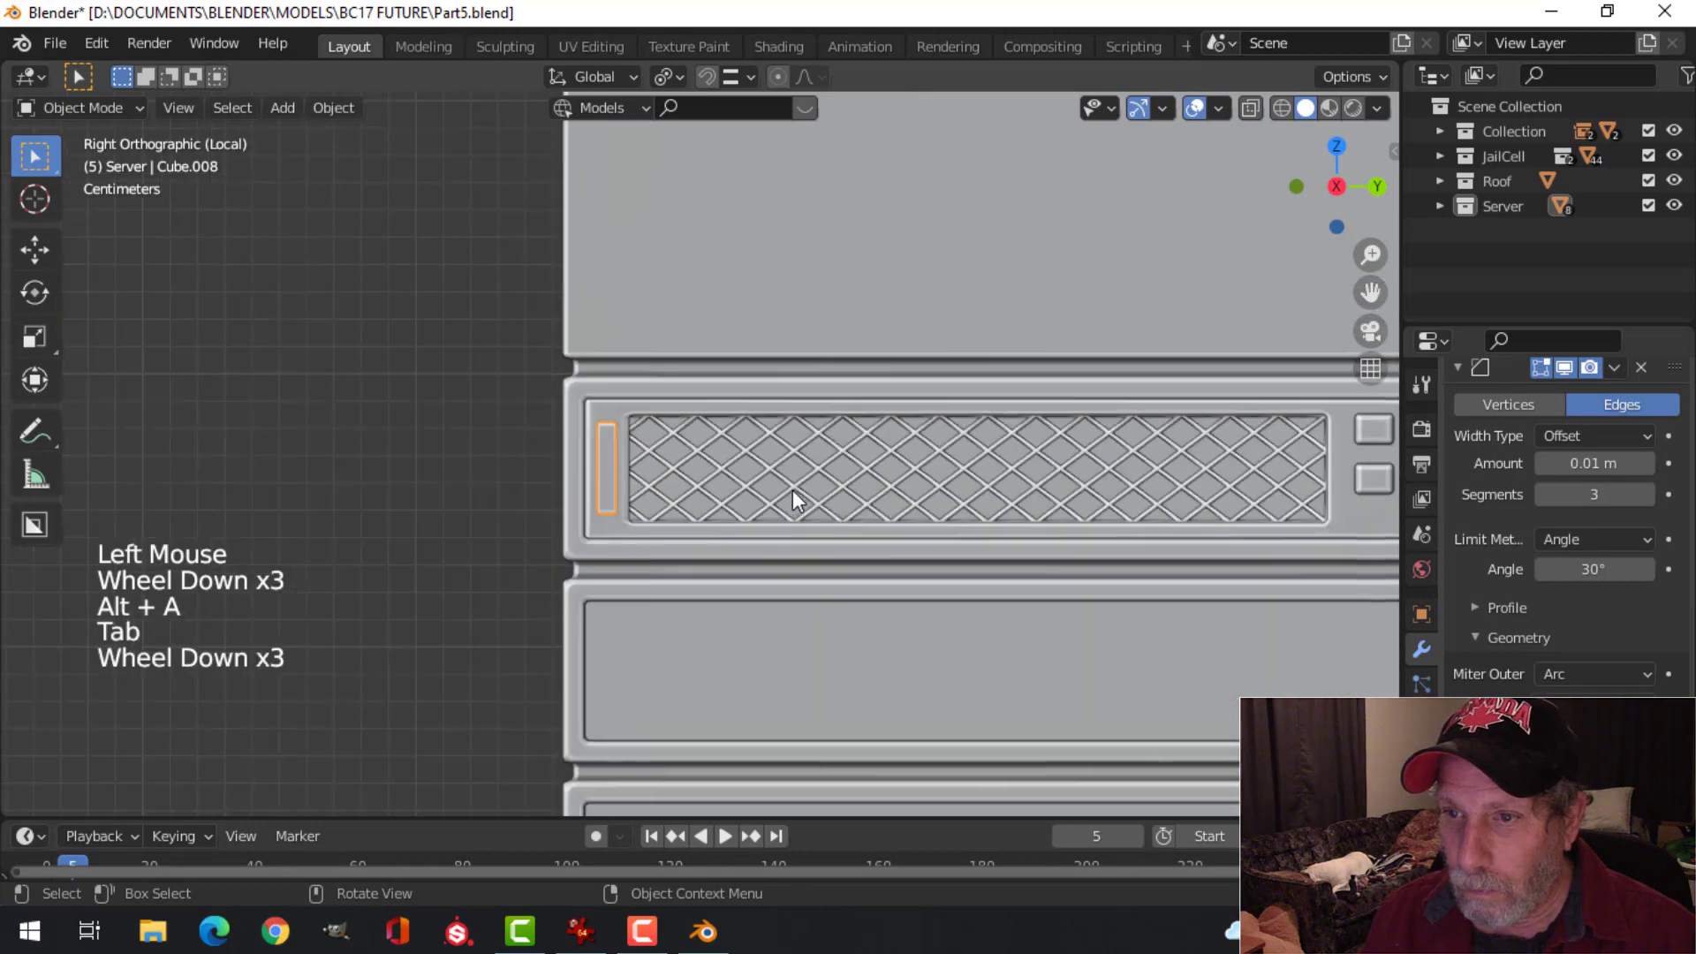
Step: Scale both pull handles up slightly along Z within their mesh and leave mesh editing
key(alt+a)
scroll(937, 503, down, 2)
shift+middle_drag(937, 504, 935, 447)
scroll(850, 507, up, 2)
click(910, 444)
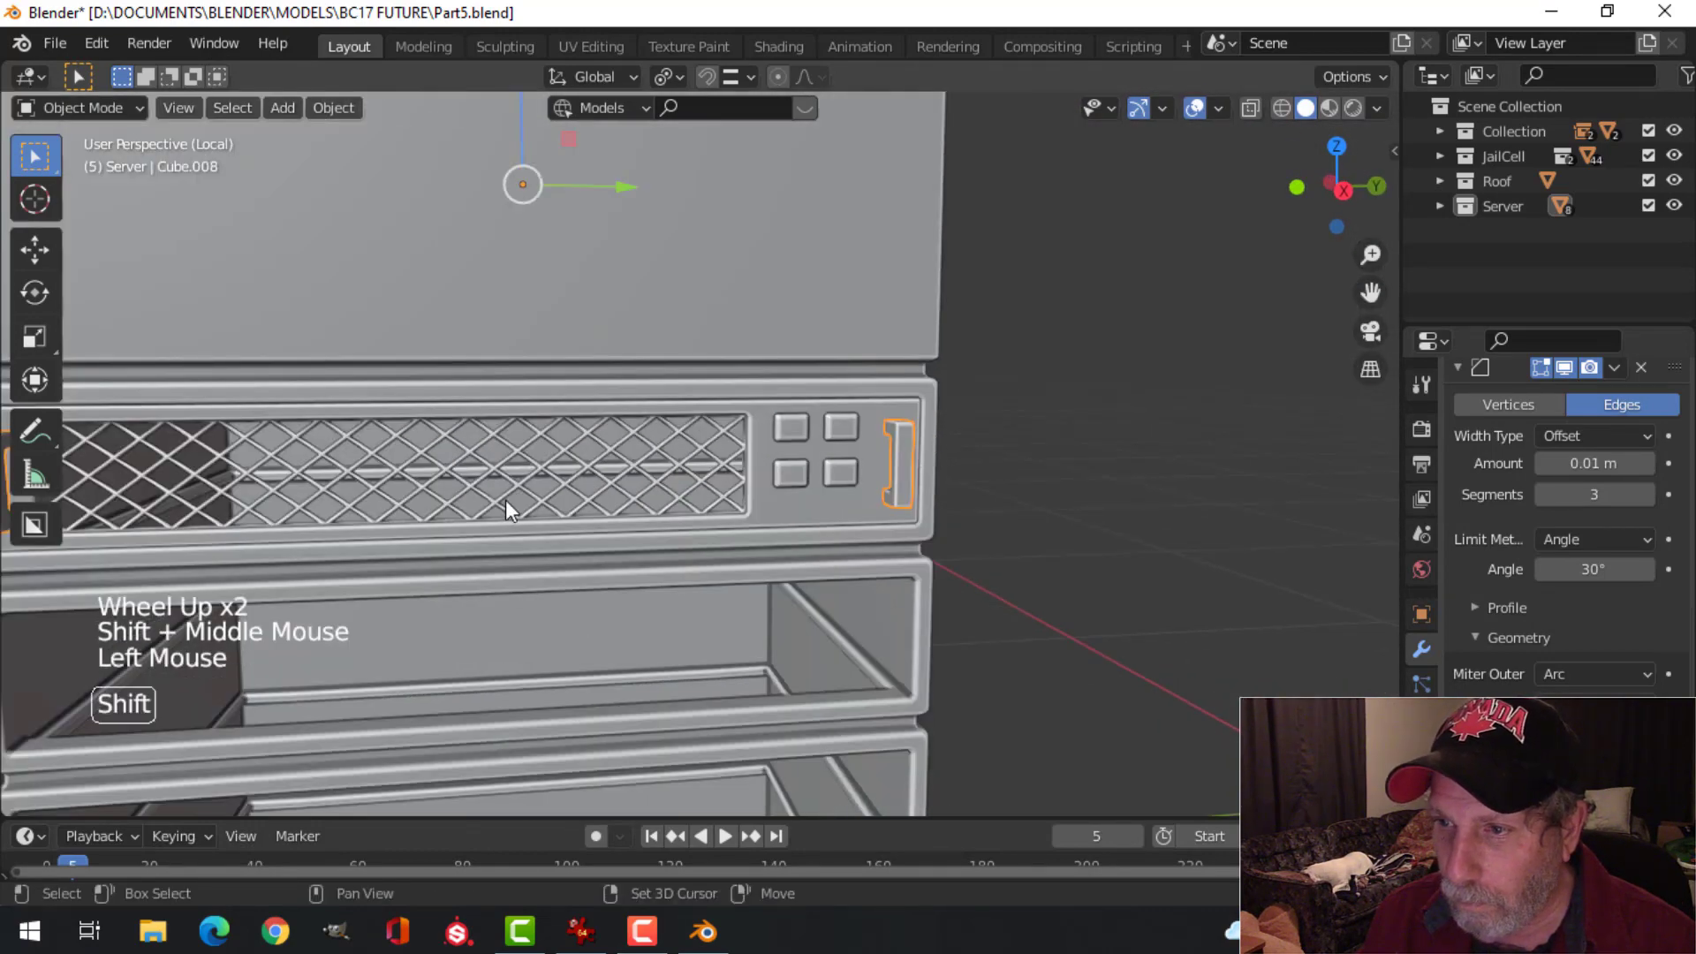
shift+middle_drag(507, 503, 670, 512)
key(Tab)
key(a)
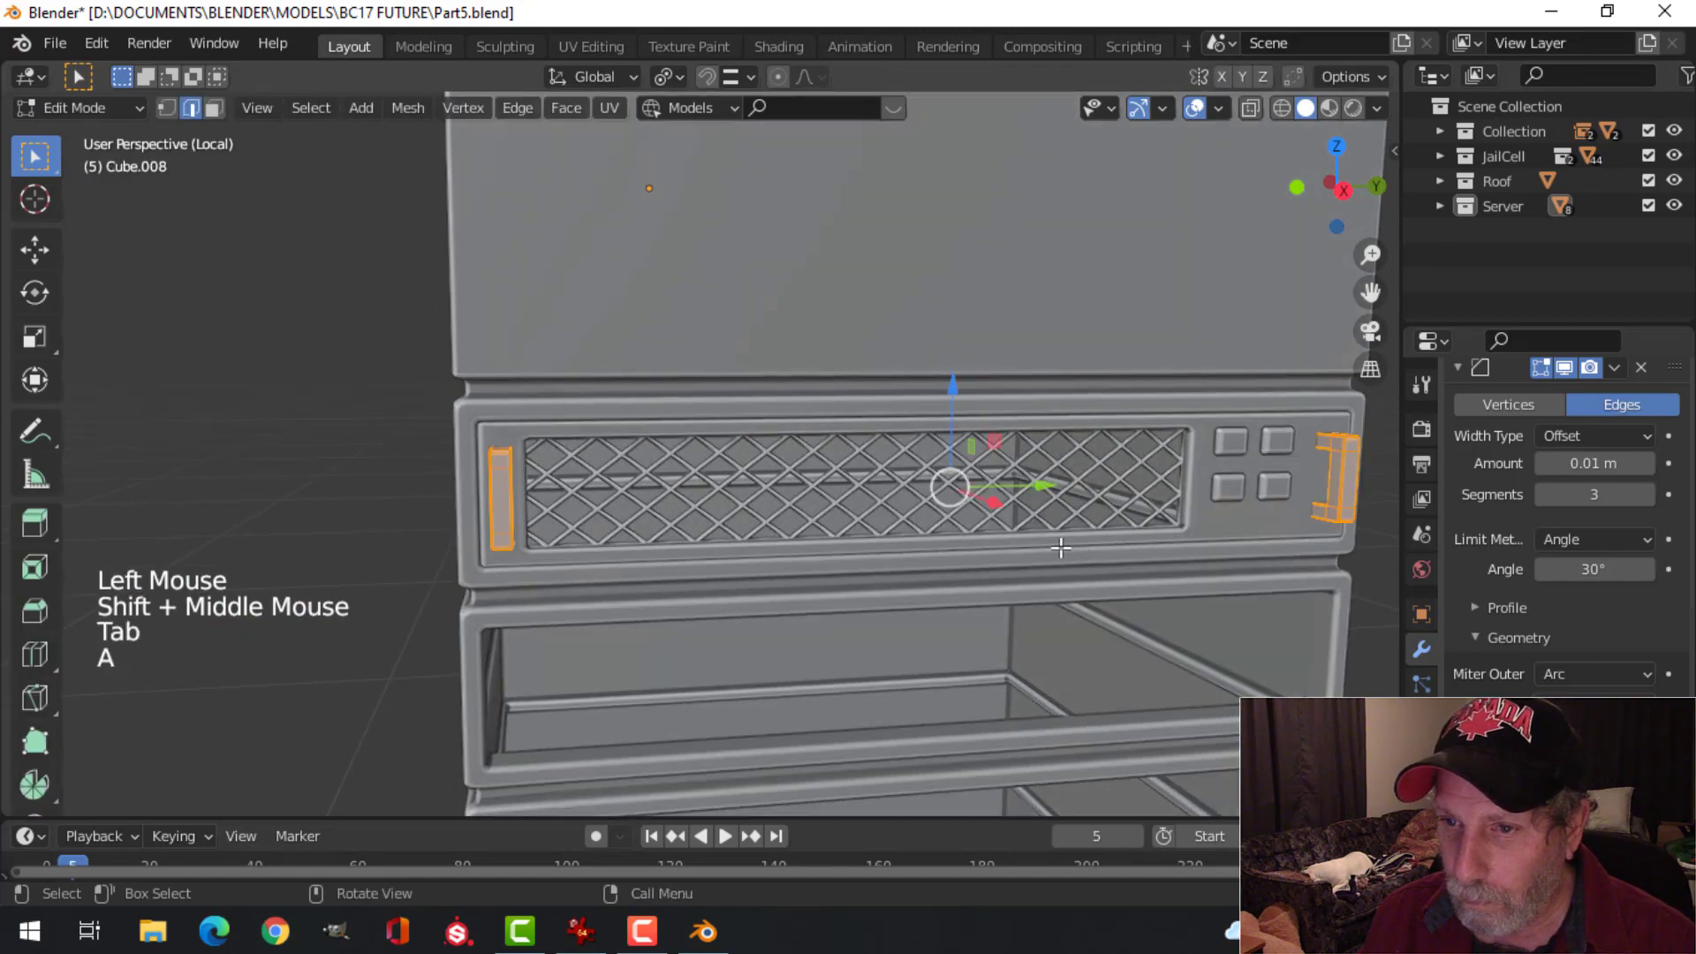
mouse_move(1069, 540)
middle_down()
mouse_move(824, 533)
mouse_move(1149, 512)
mouse_move(776, 500)
mouse_move(1060, 520)
middle_up()
key(s)
key(z)
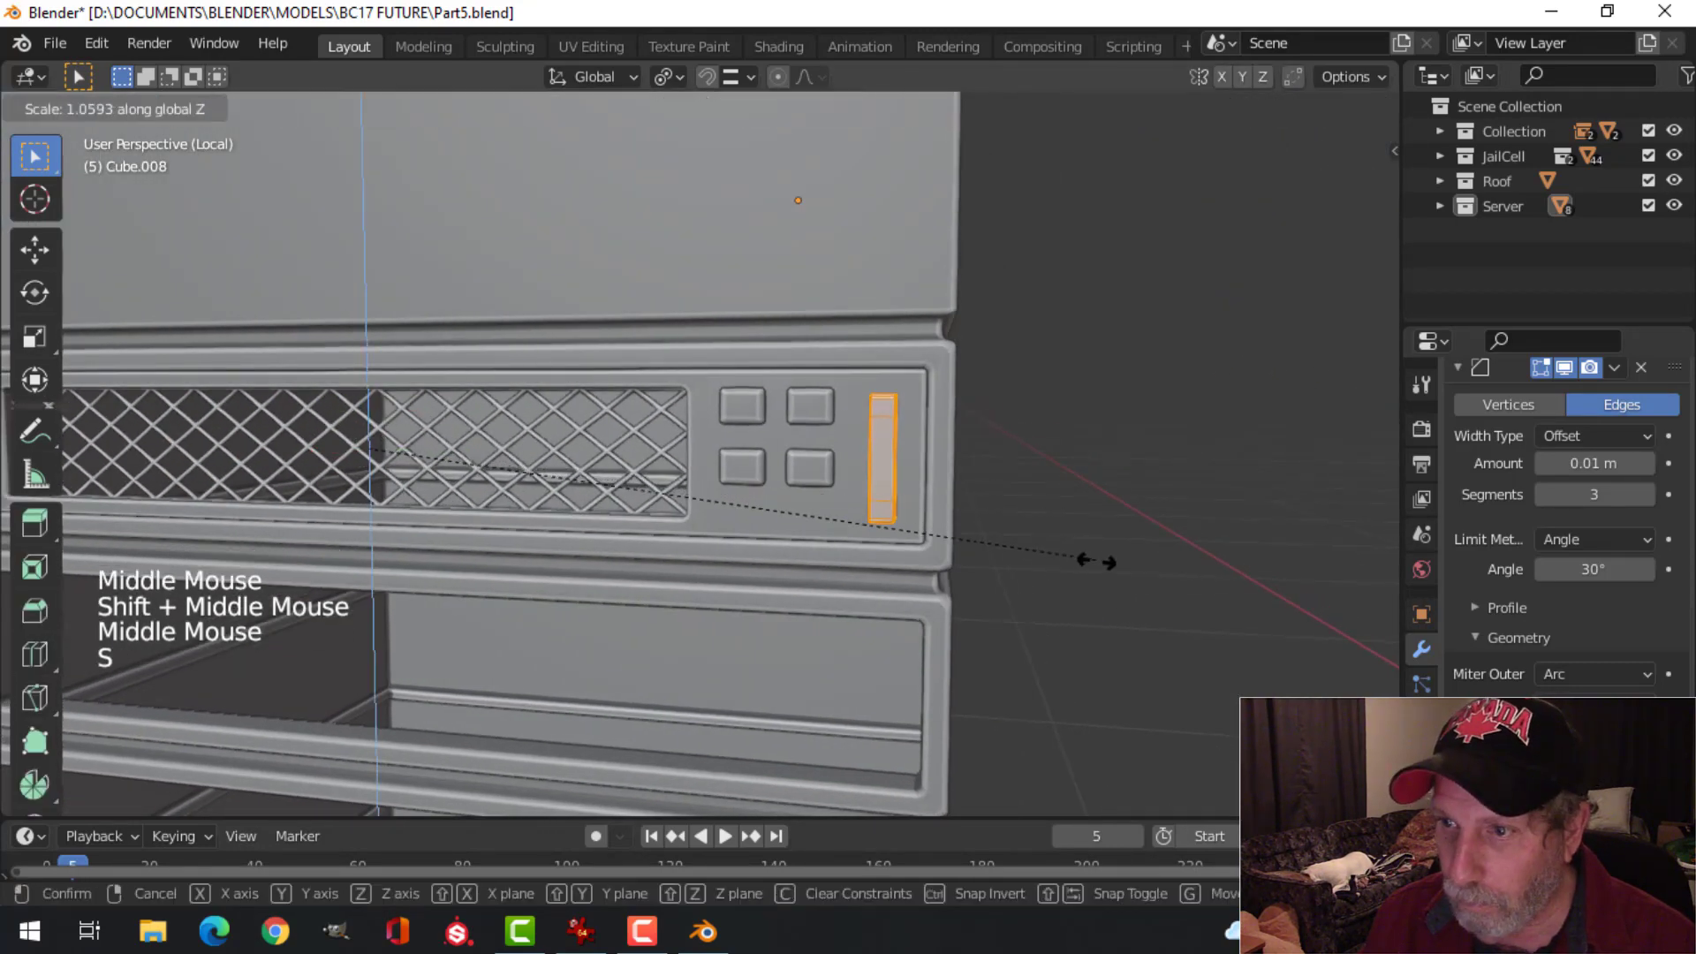
click(1153, 594)
key(Tab)
scroll(931, 521, down, 2)
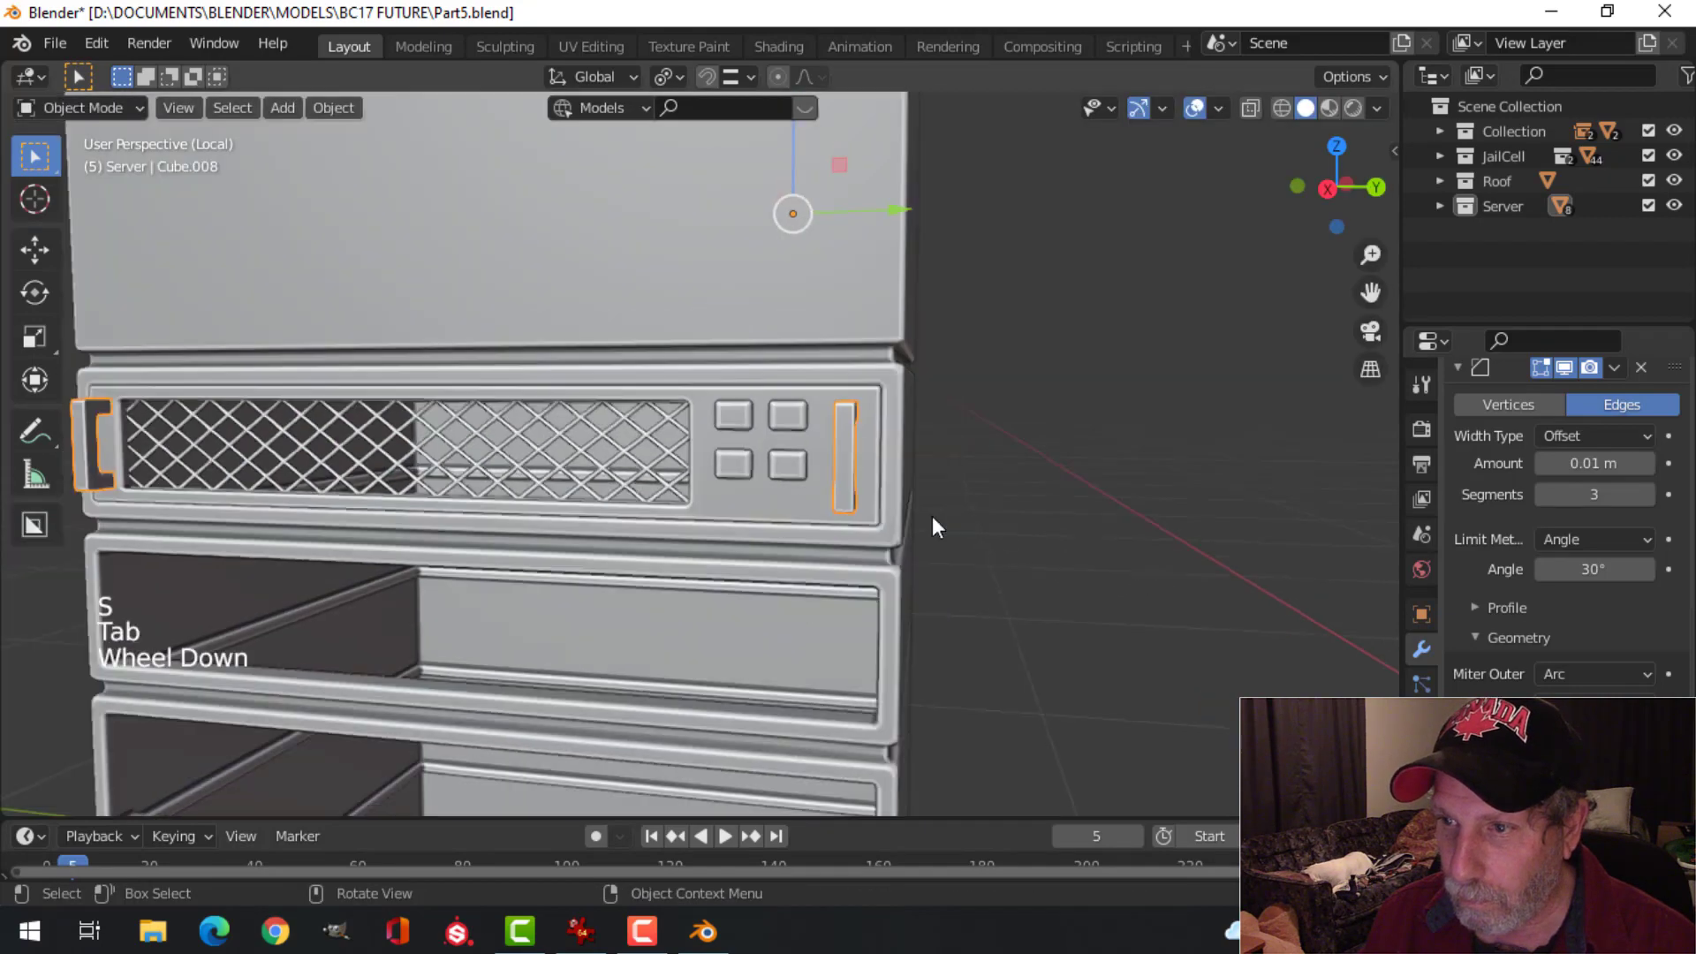
Step: Move all four buttons together slightly down and toward the nearby handle in the right orthographic view, and leave mesh editing
key(alt+a)
middle_drag(931, 521, 1037, 529)
scroll(1007, 528, up, 2)
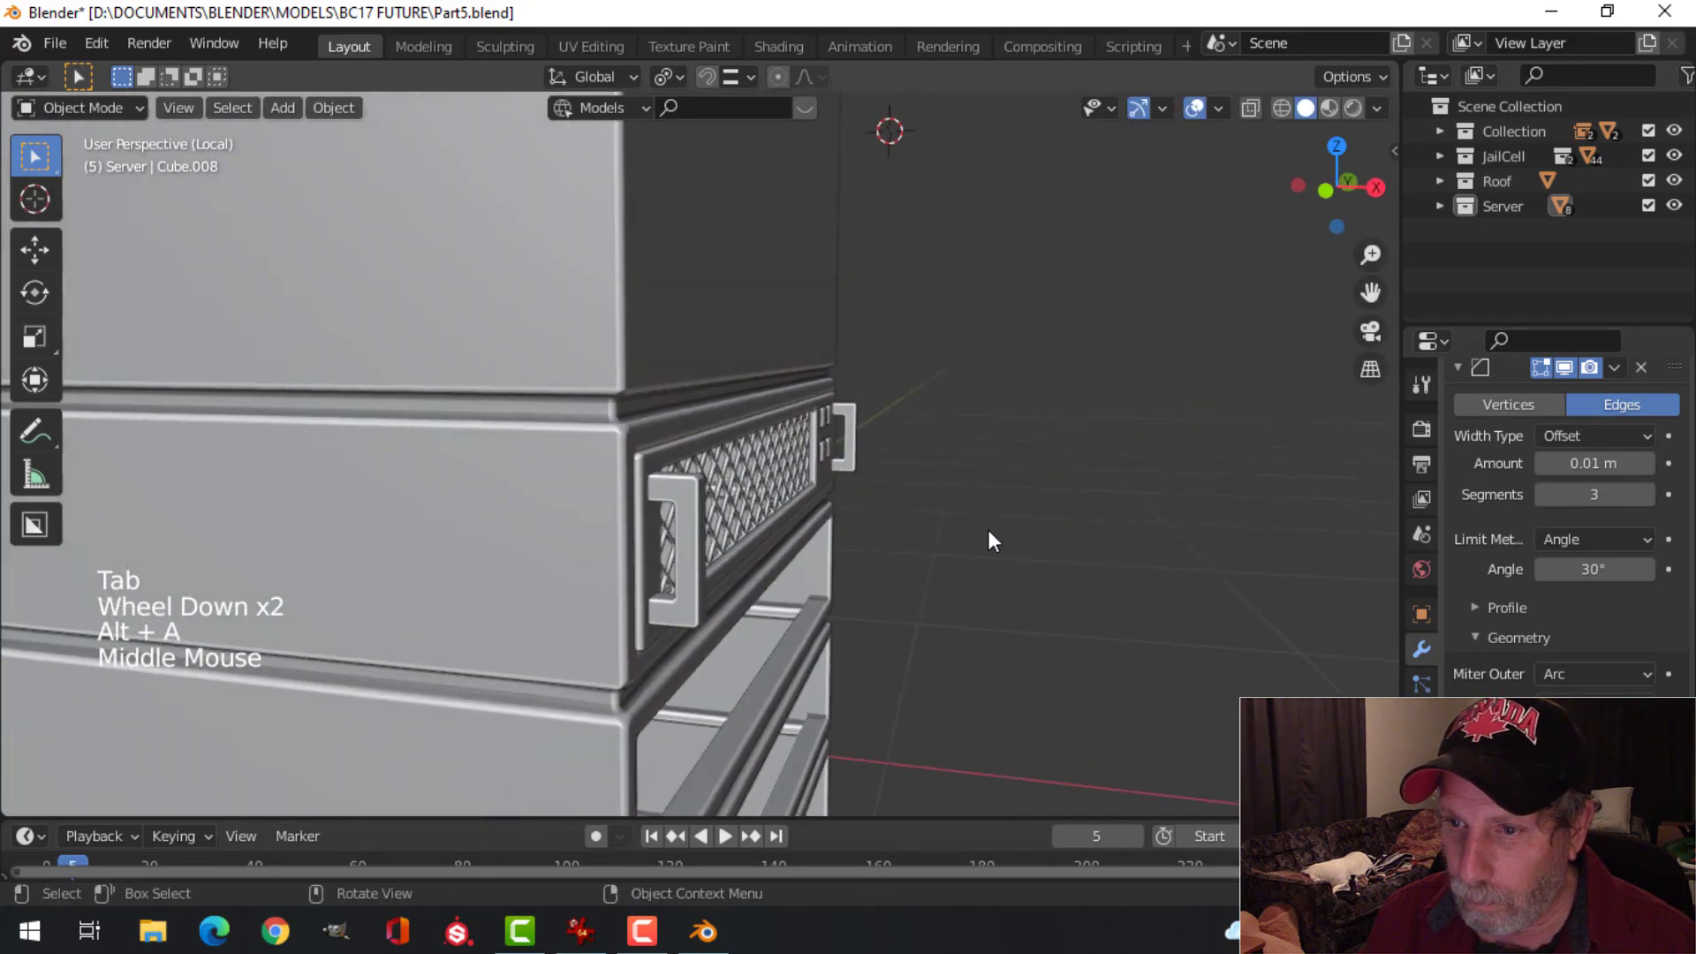
scroll(872, 551, down, 3)
middle_drag(897, 553, 729, 569)
scroll(782, 479, up, 2)
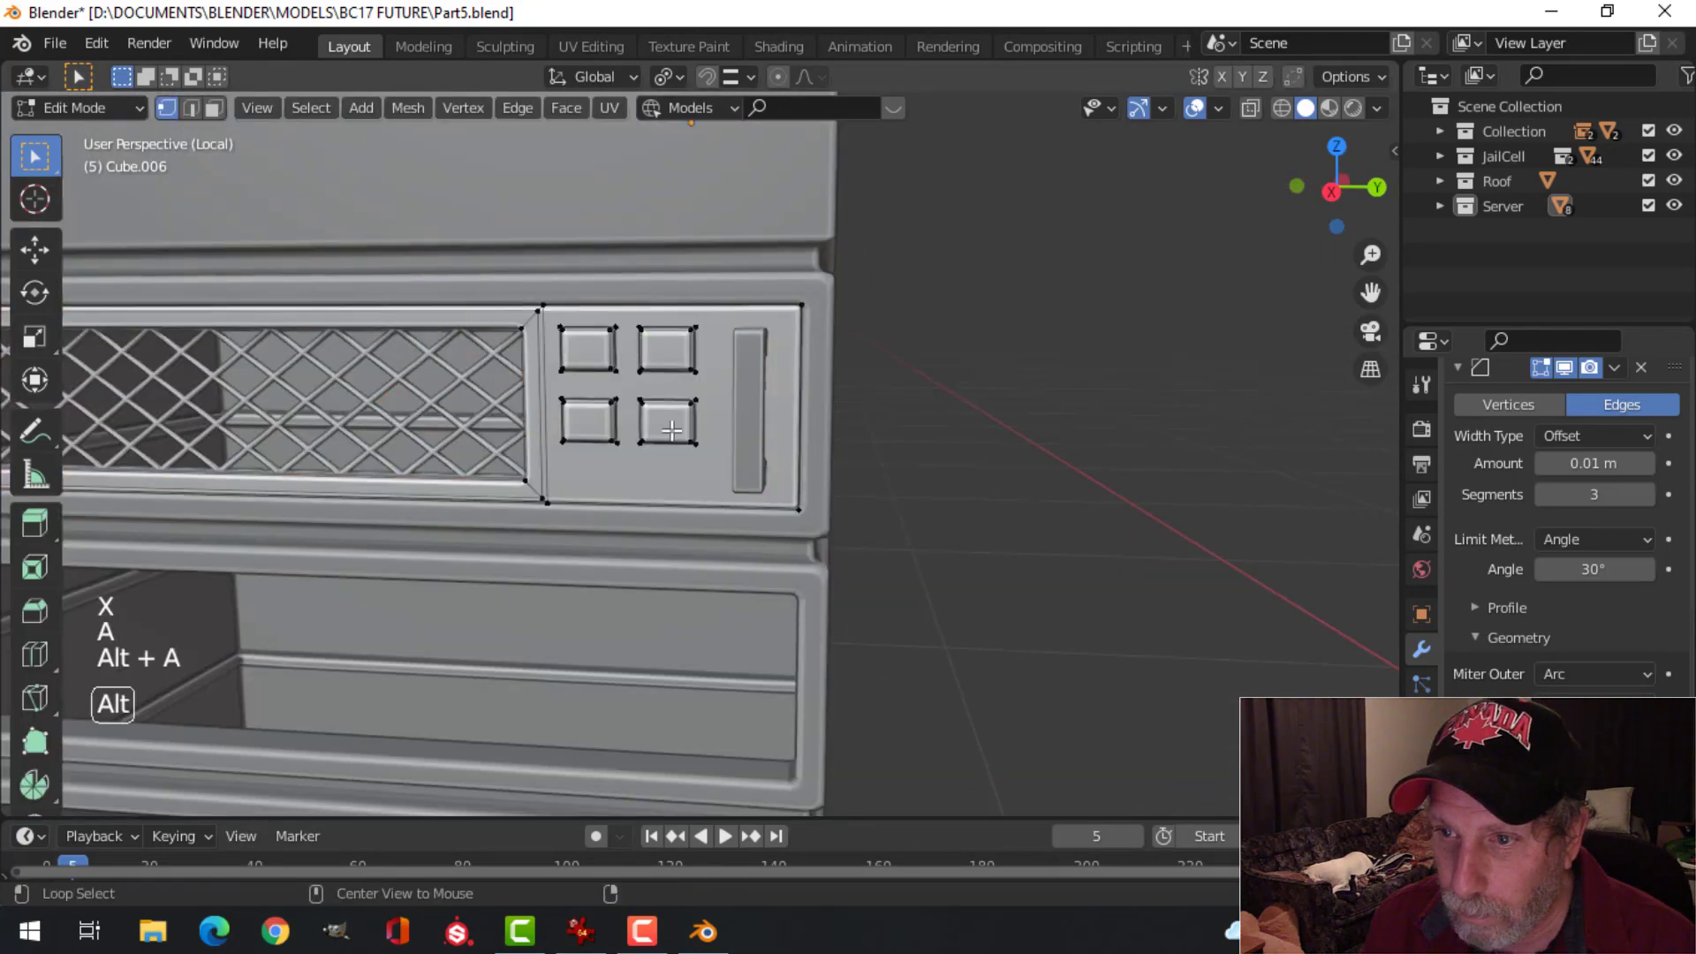
click(642, 440)
shift+click(591, 423)
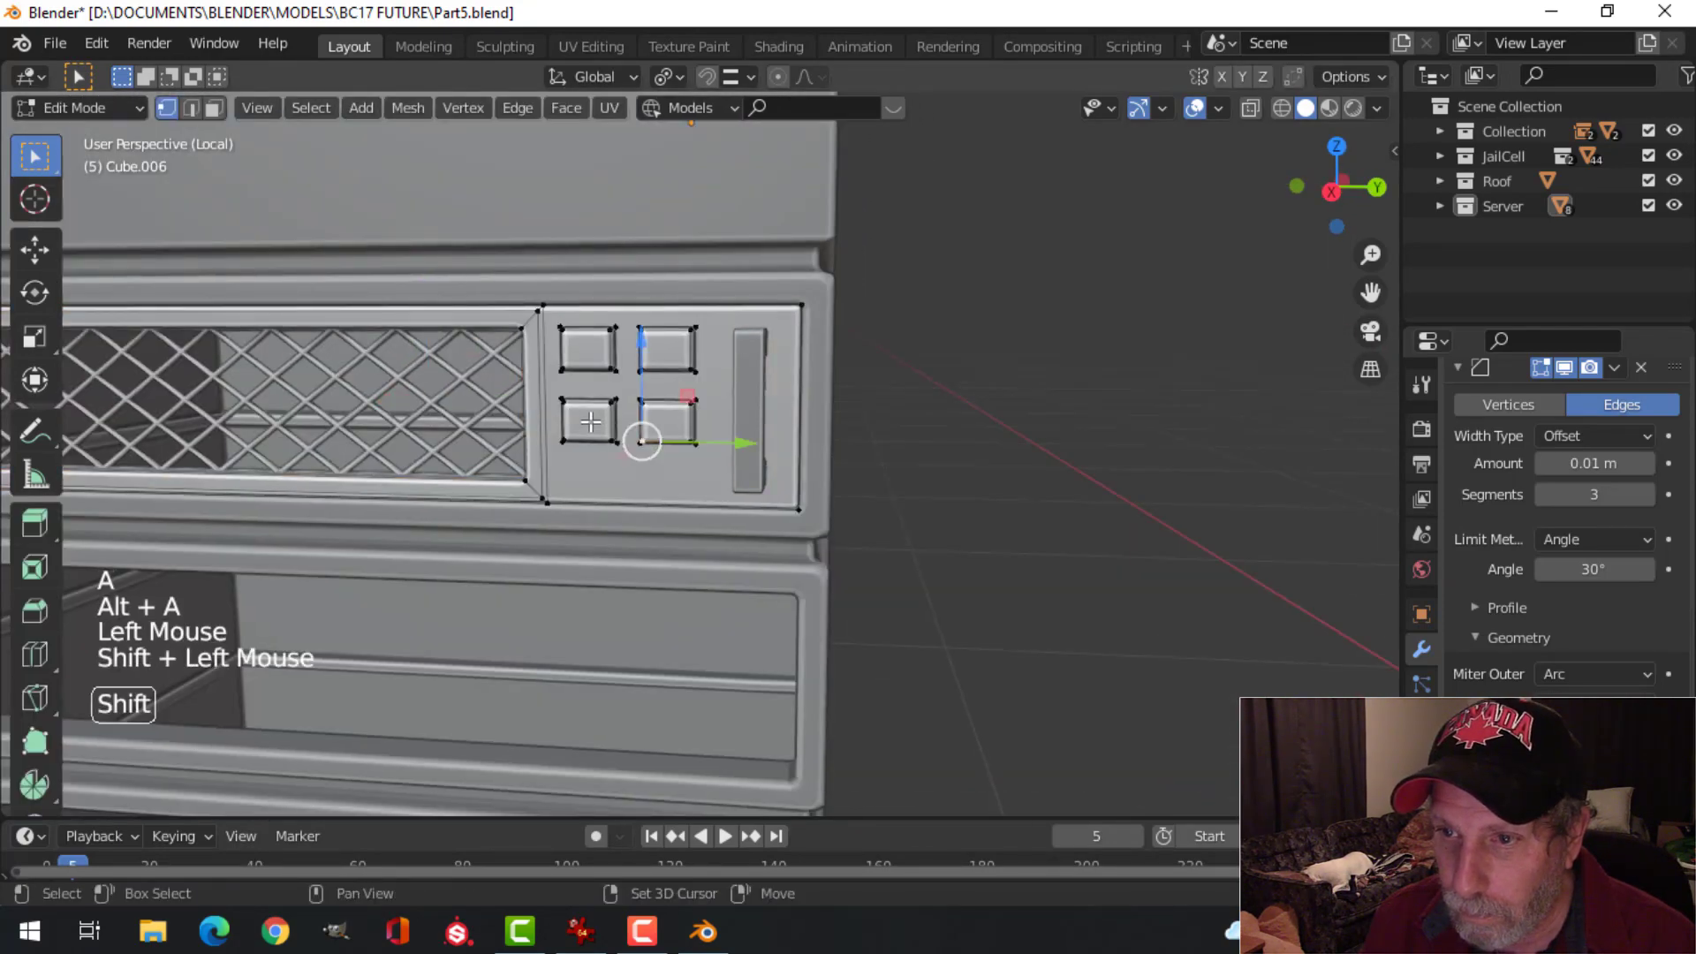
key(ctrl+l)
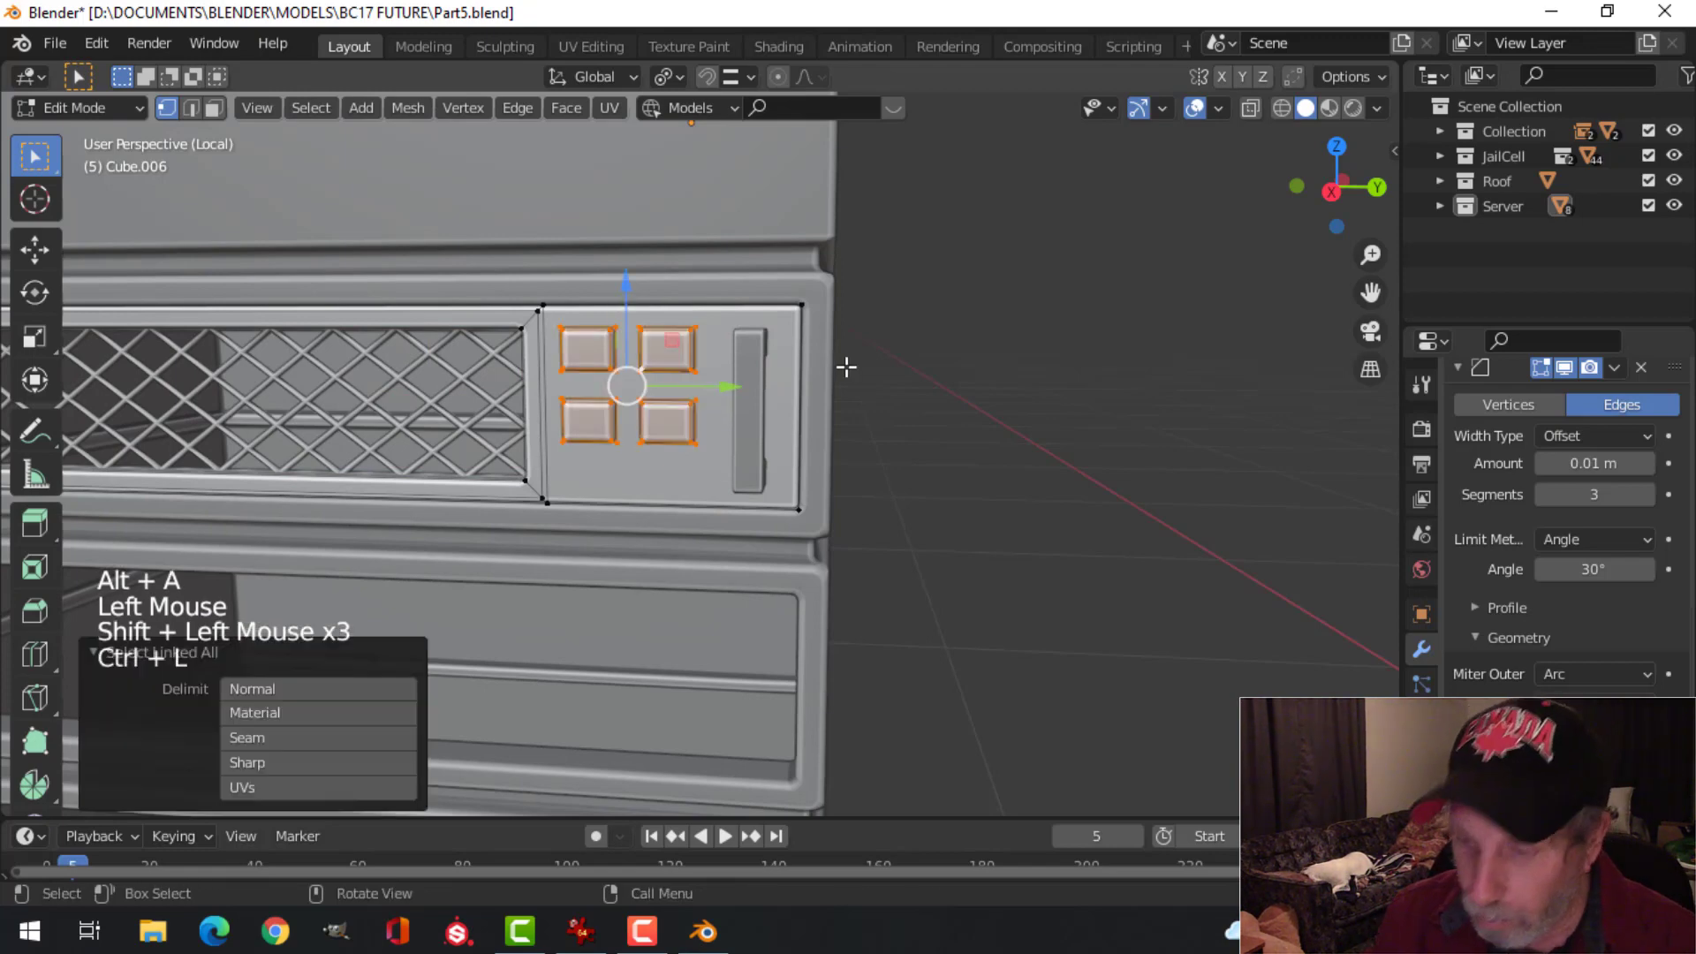
key(KP_3)
key(g)
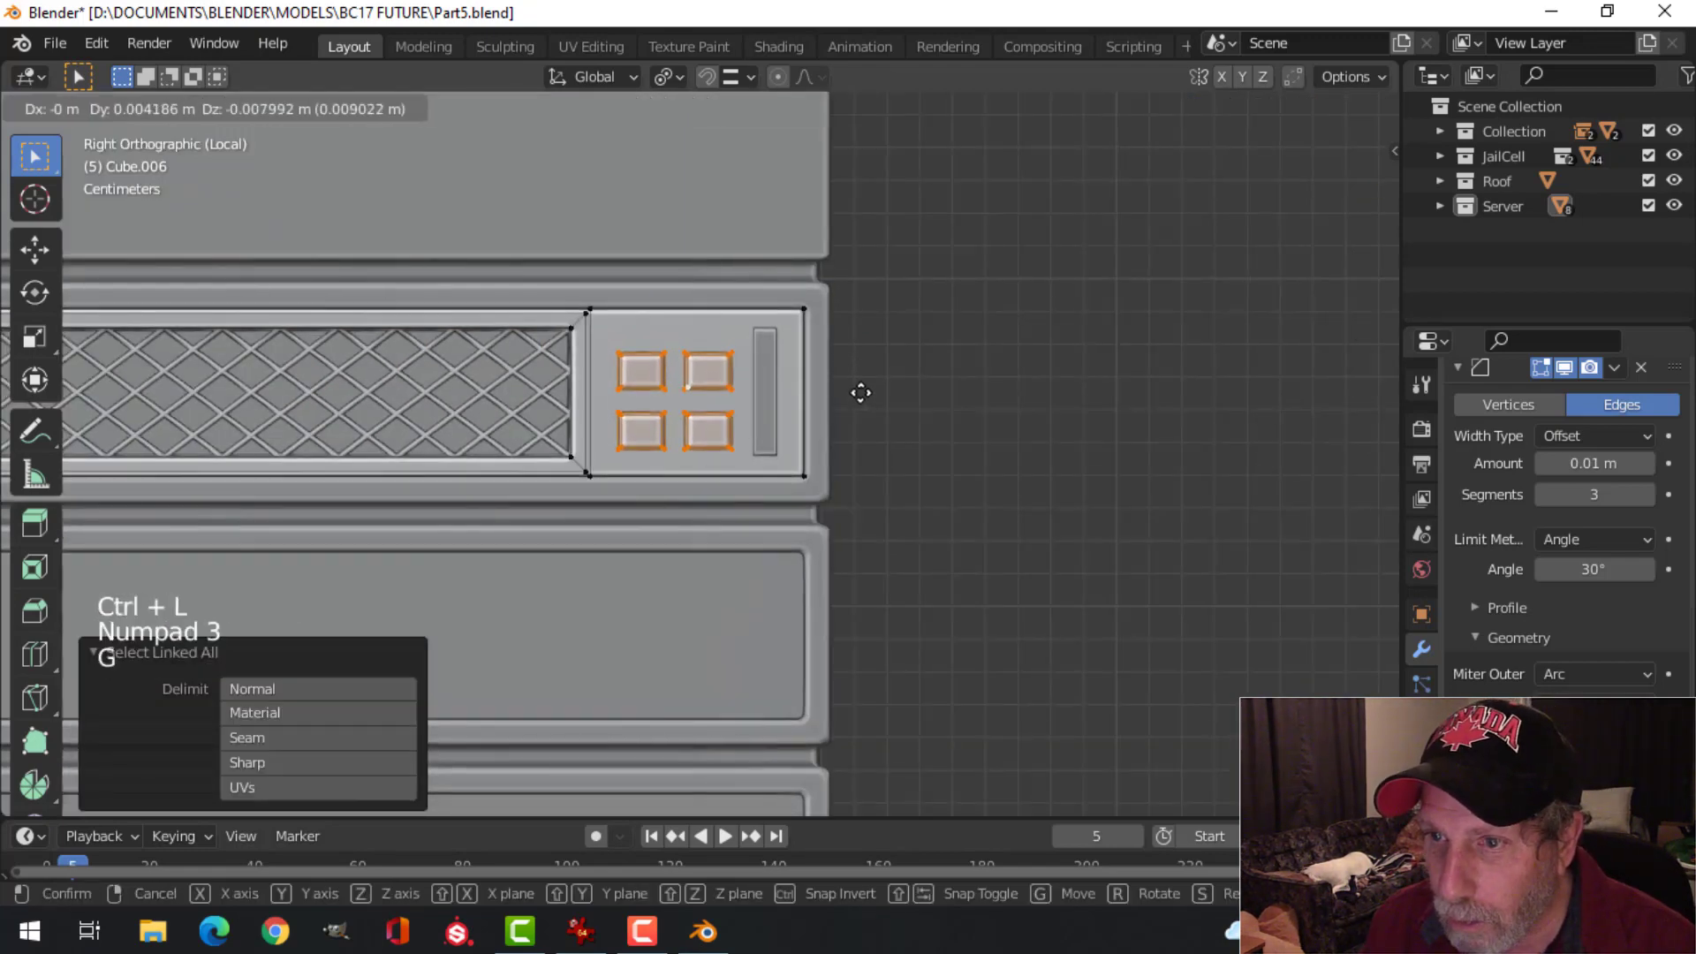
click(856, 382)
key(alt+a)
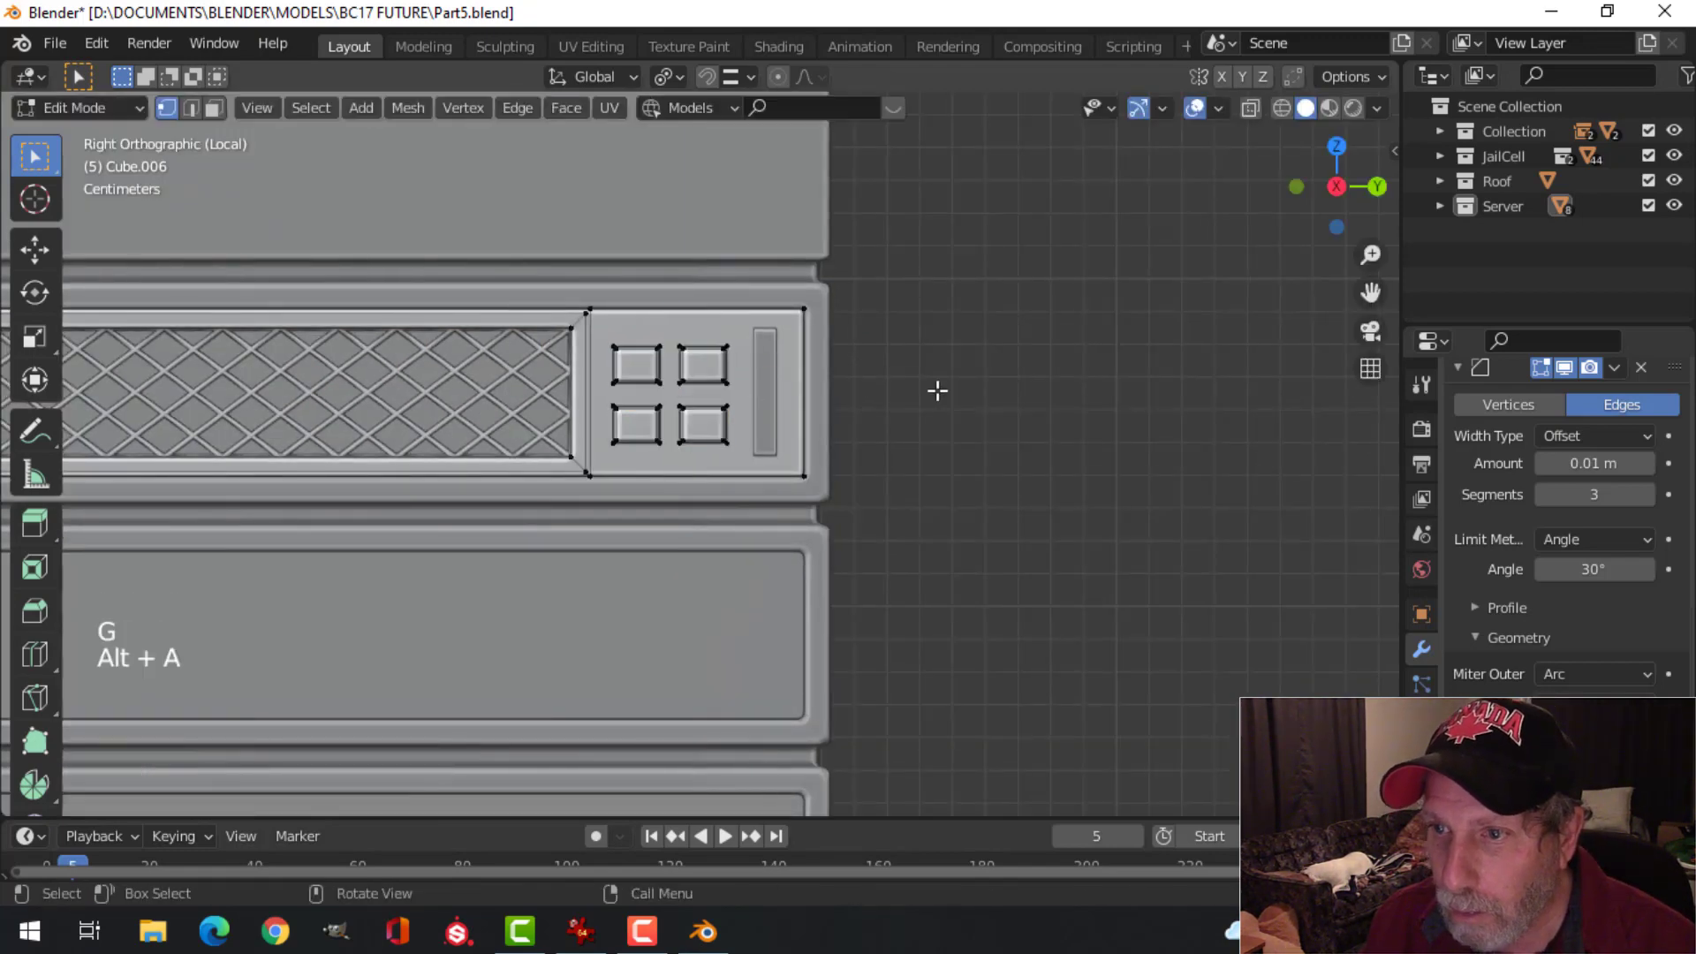
key(Tab)
Step: Select the wireframe grille, the pull handles and the front panel with the buttons together as objects
key(alt+a)
scroll(786, 379, down, 7)
shift+middle_drag(666, 453, 702, 481)
middle_drag(702, 481, 618, 461)
scroll(706, 523, up, 3)
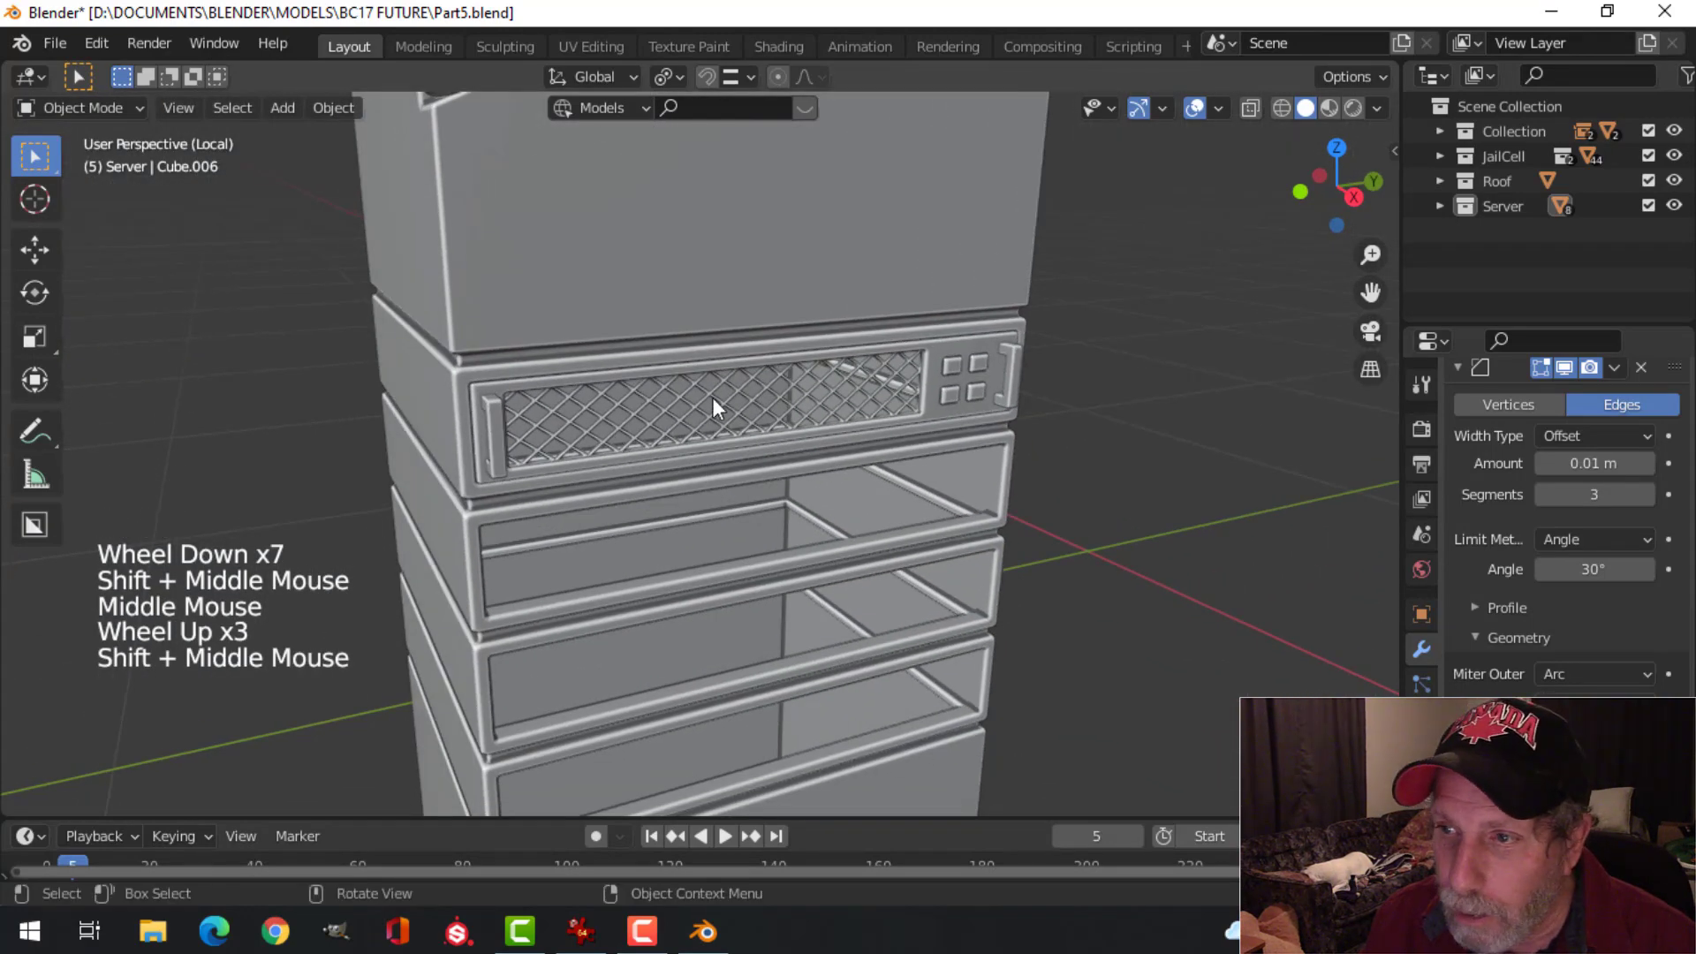
scroll(712, 415, down, 2)
shift+middle_drag(712, 421, 500, 350)
scroll(634, 417, up, 2)
scroll(542, 402, up, 1)
scroll(542, 405, up, 1)
click(500, 350)
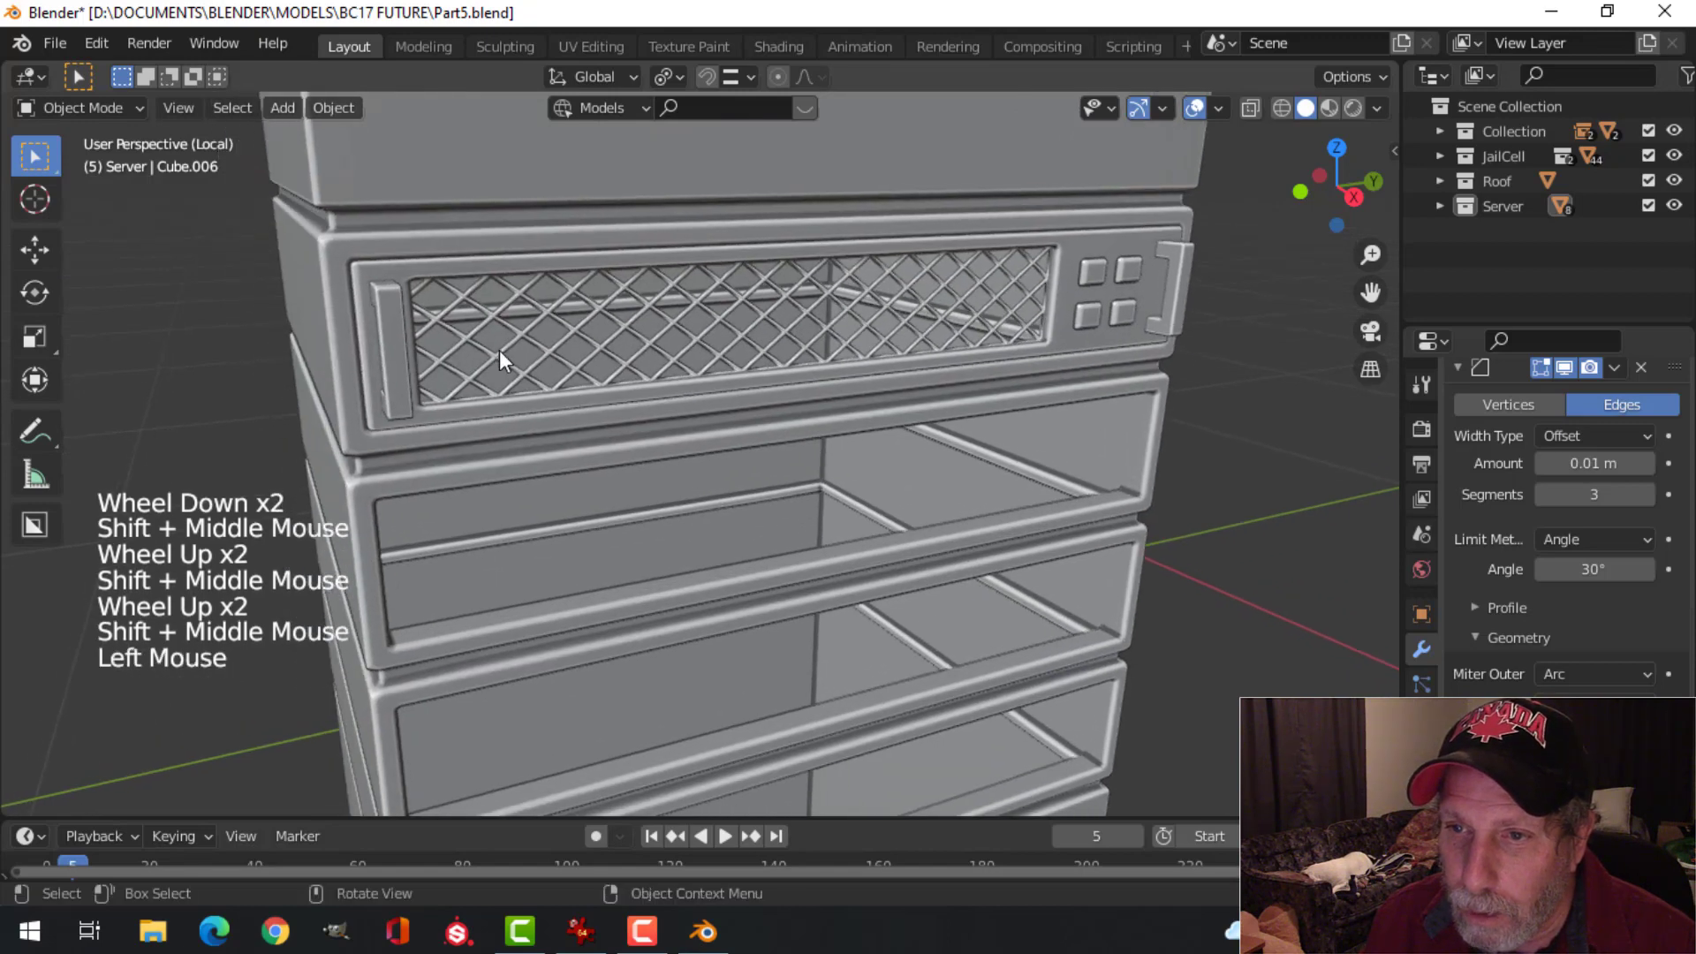
shift+click(391, 320)
shift+click(384, 269)
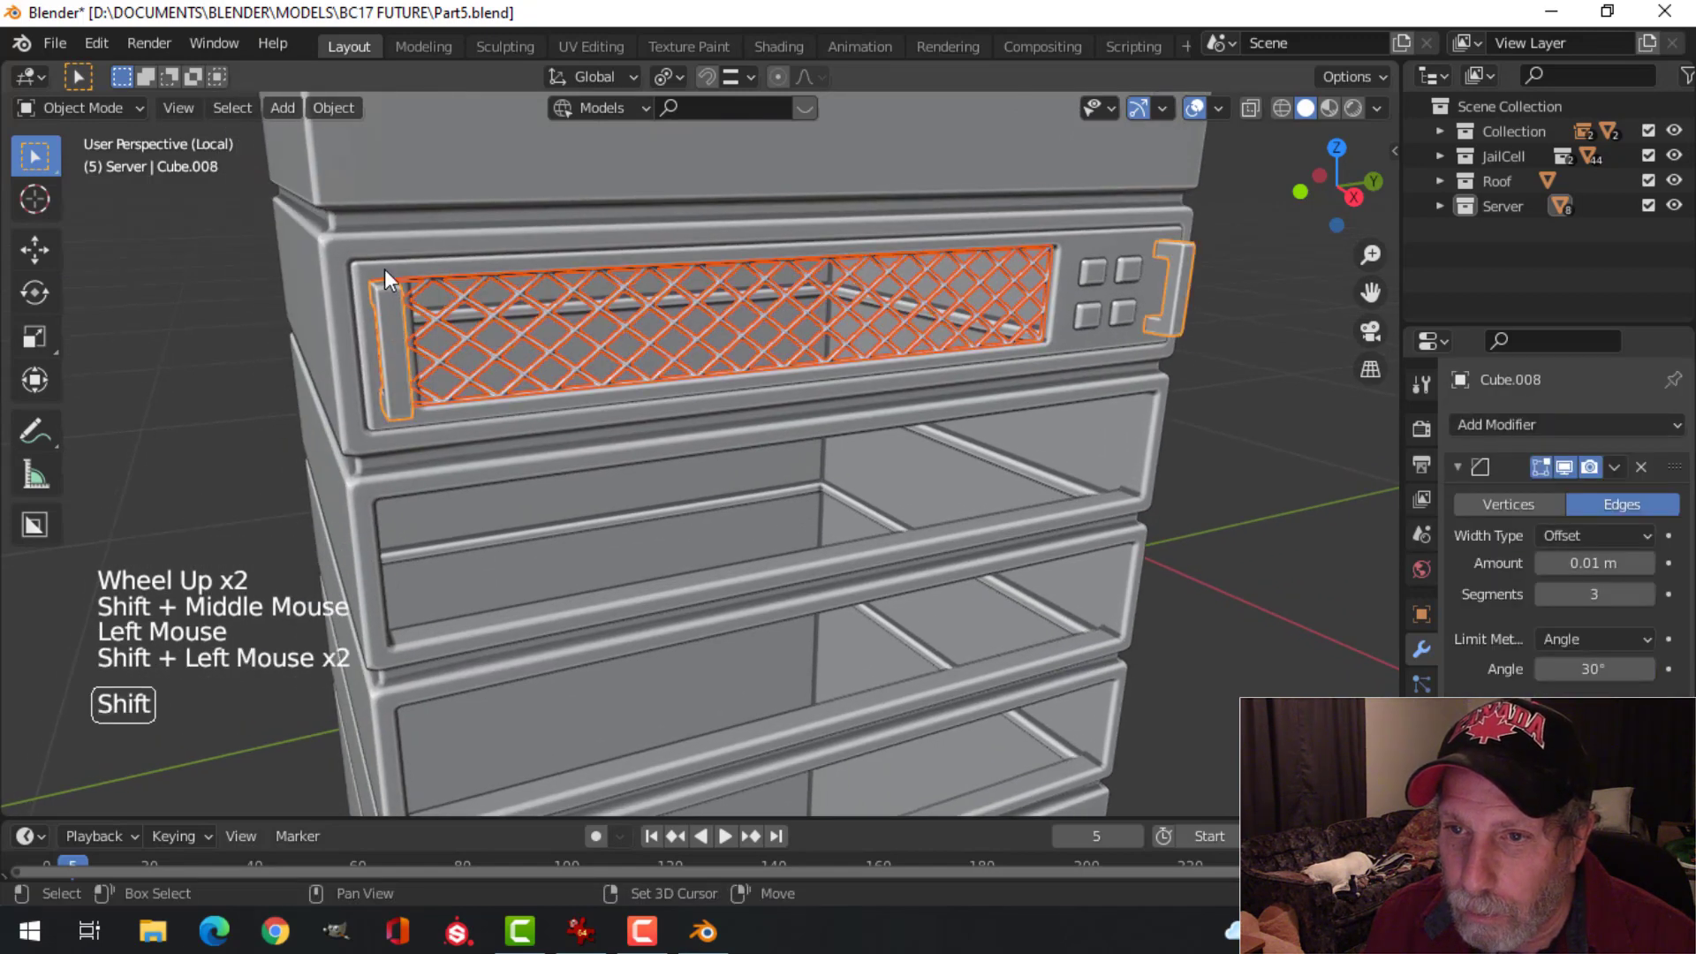
shift+click(1094, 274)
key(ctrl+z)
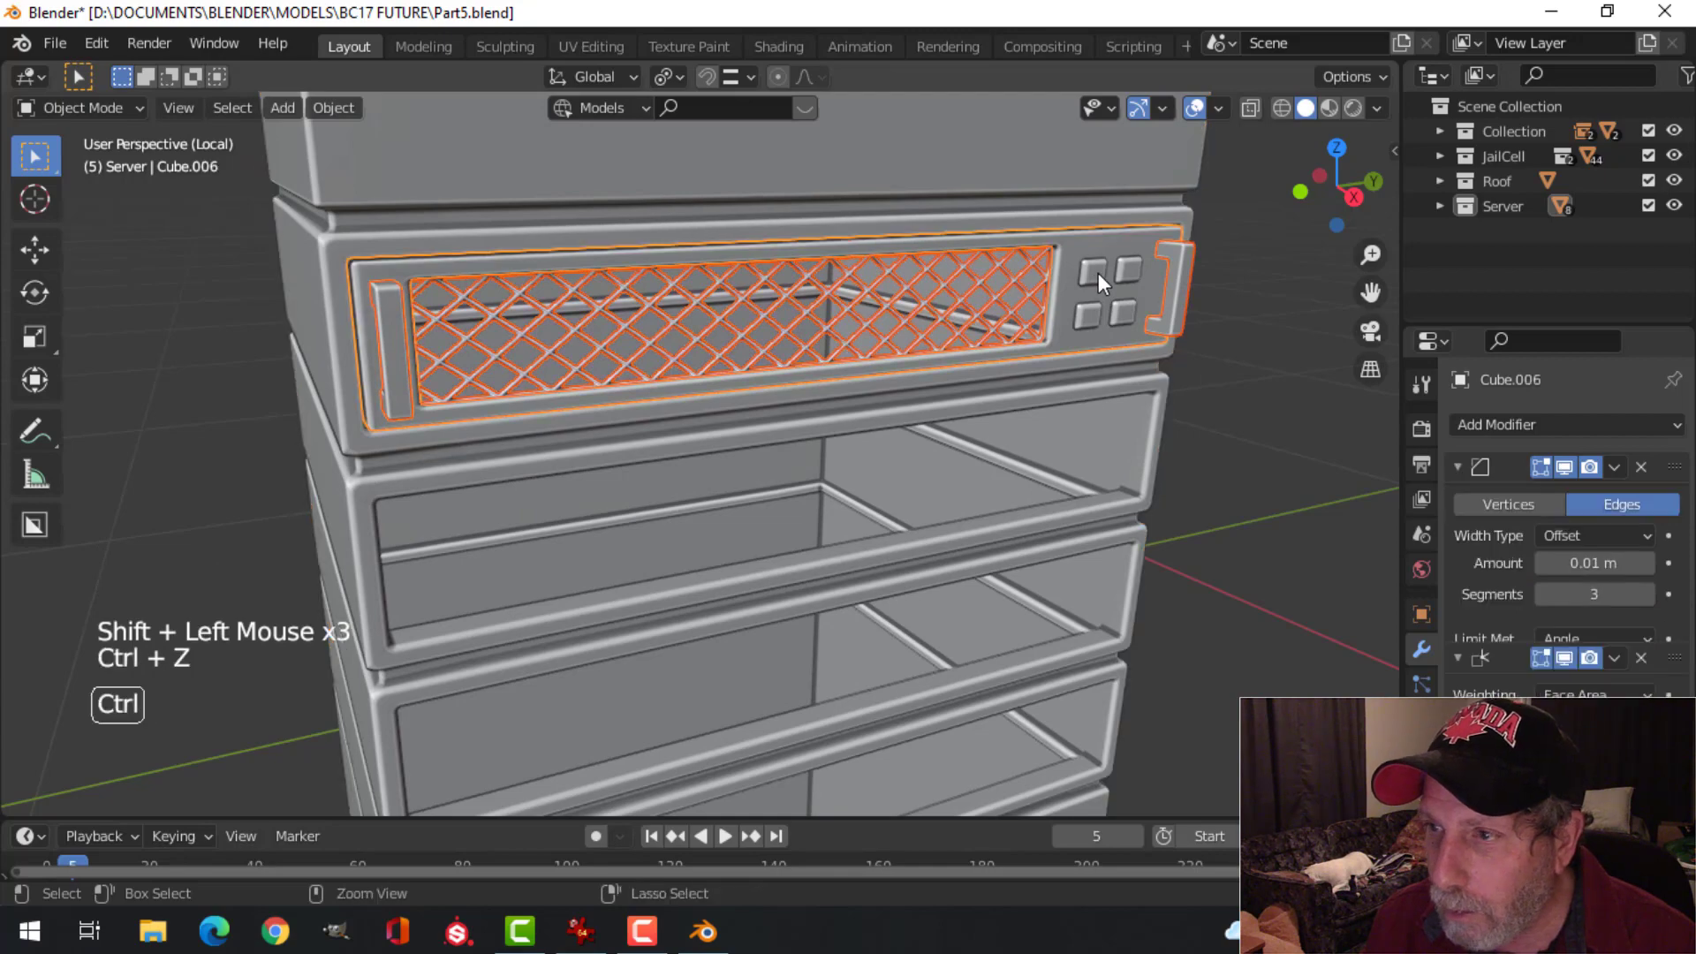
Step: Duplicate the complete server front's mesh -0.075755 m along Z into the second bay and nudge the copy up 0.001364 m
scroll(974, 371, down, 2)
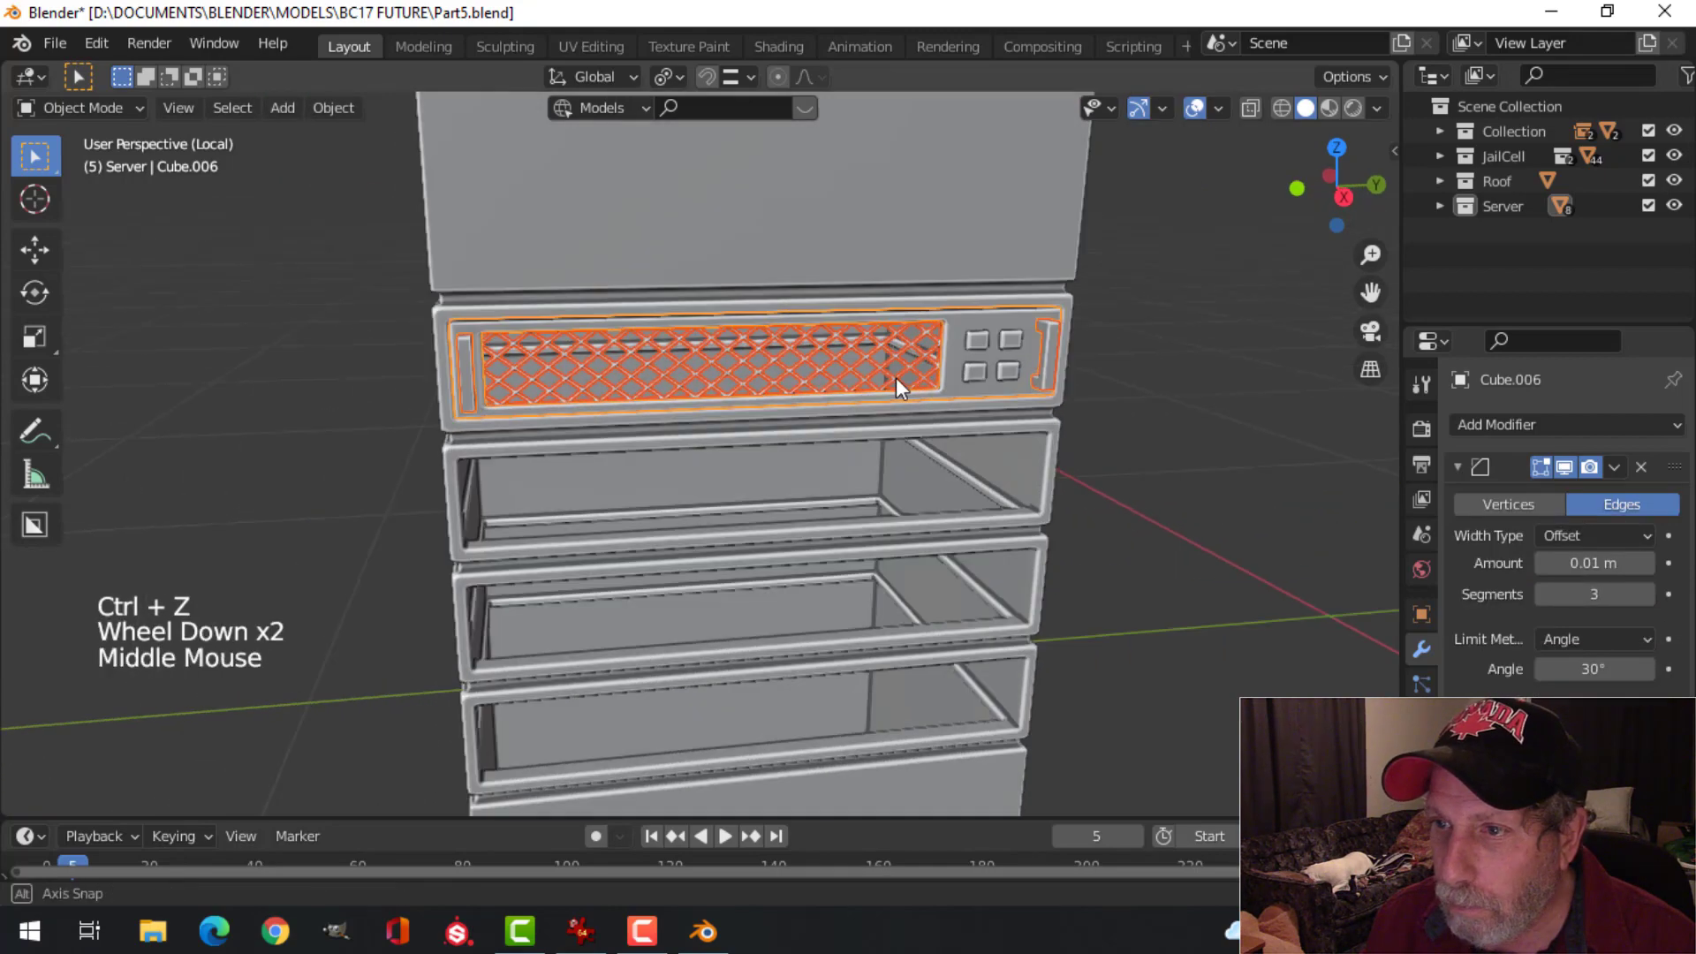
middle_drag(896, 378, 751, 422)
scroll(924, 387, down, 3)
key(Tab)
key(a)
scroll(795, 426, up, 2)
key(KP_3)
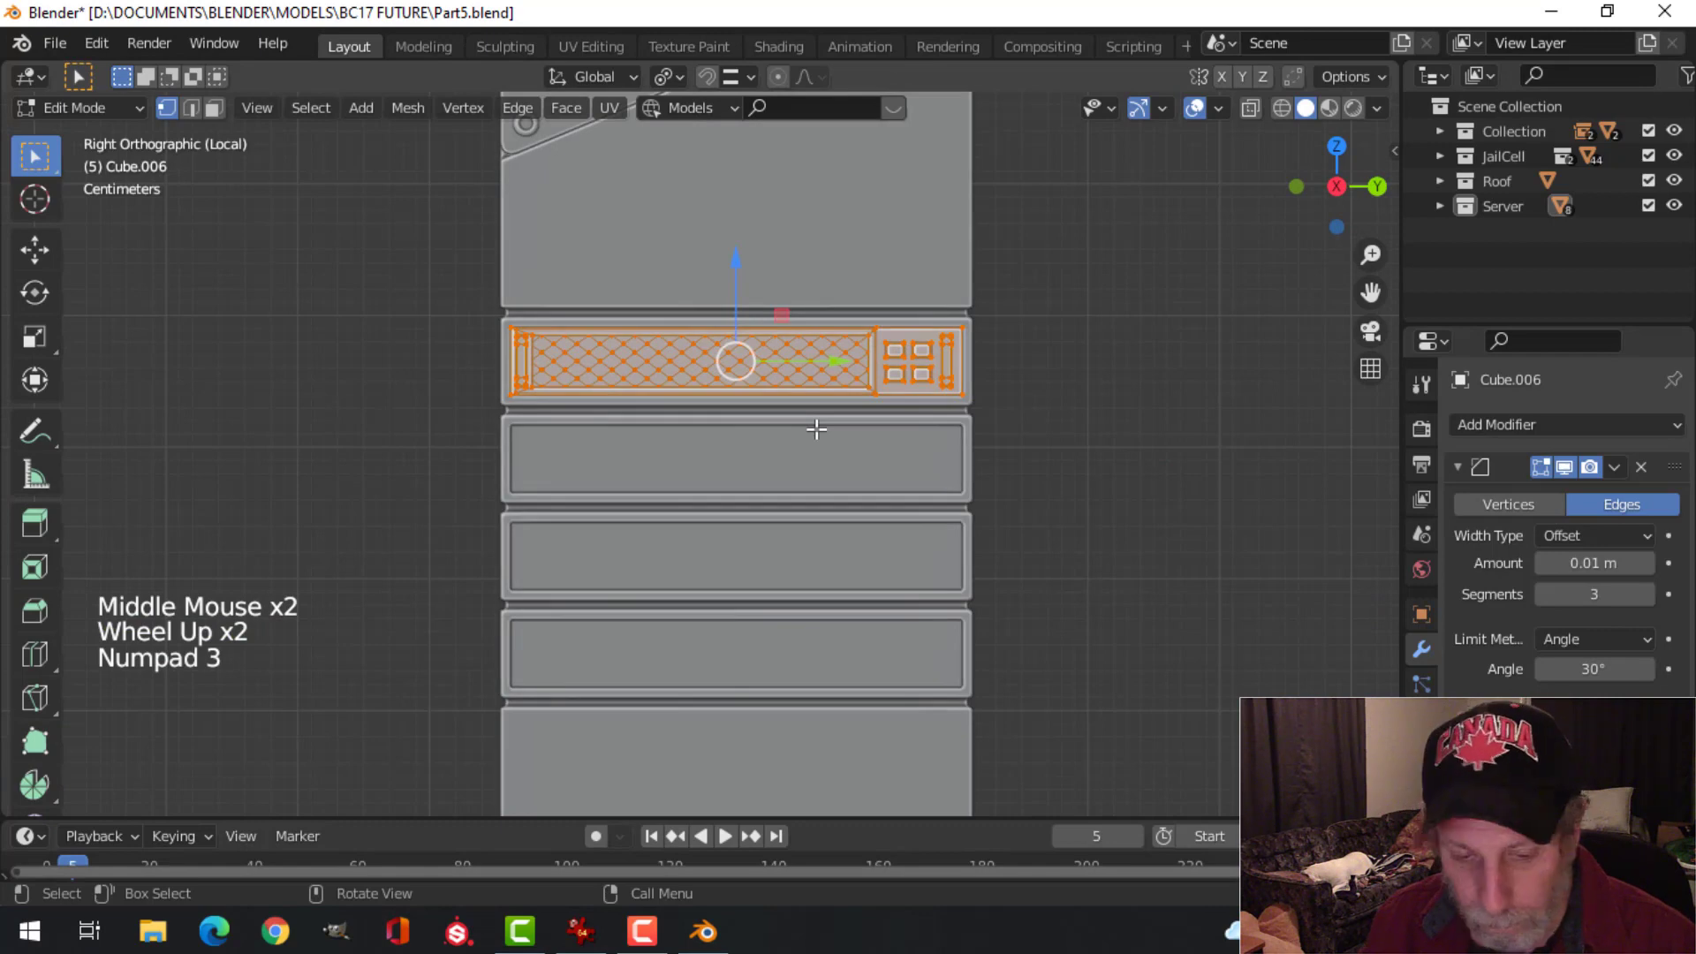
key(shift+d)
drag(736, 266, 718, 366)
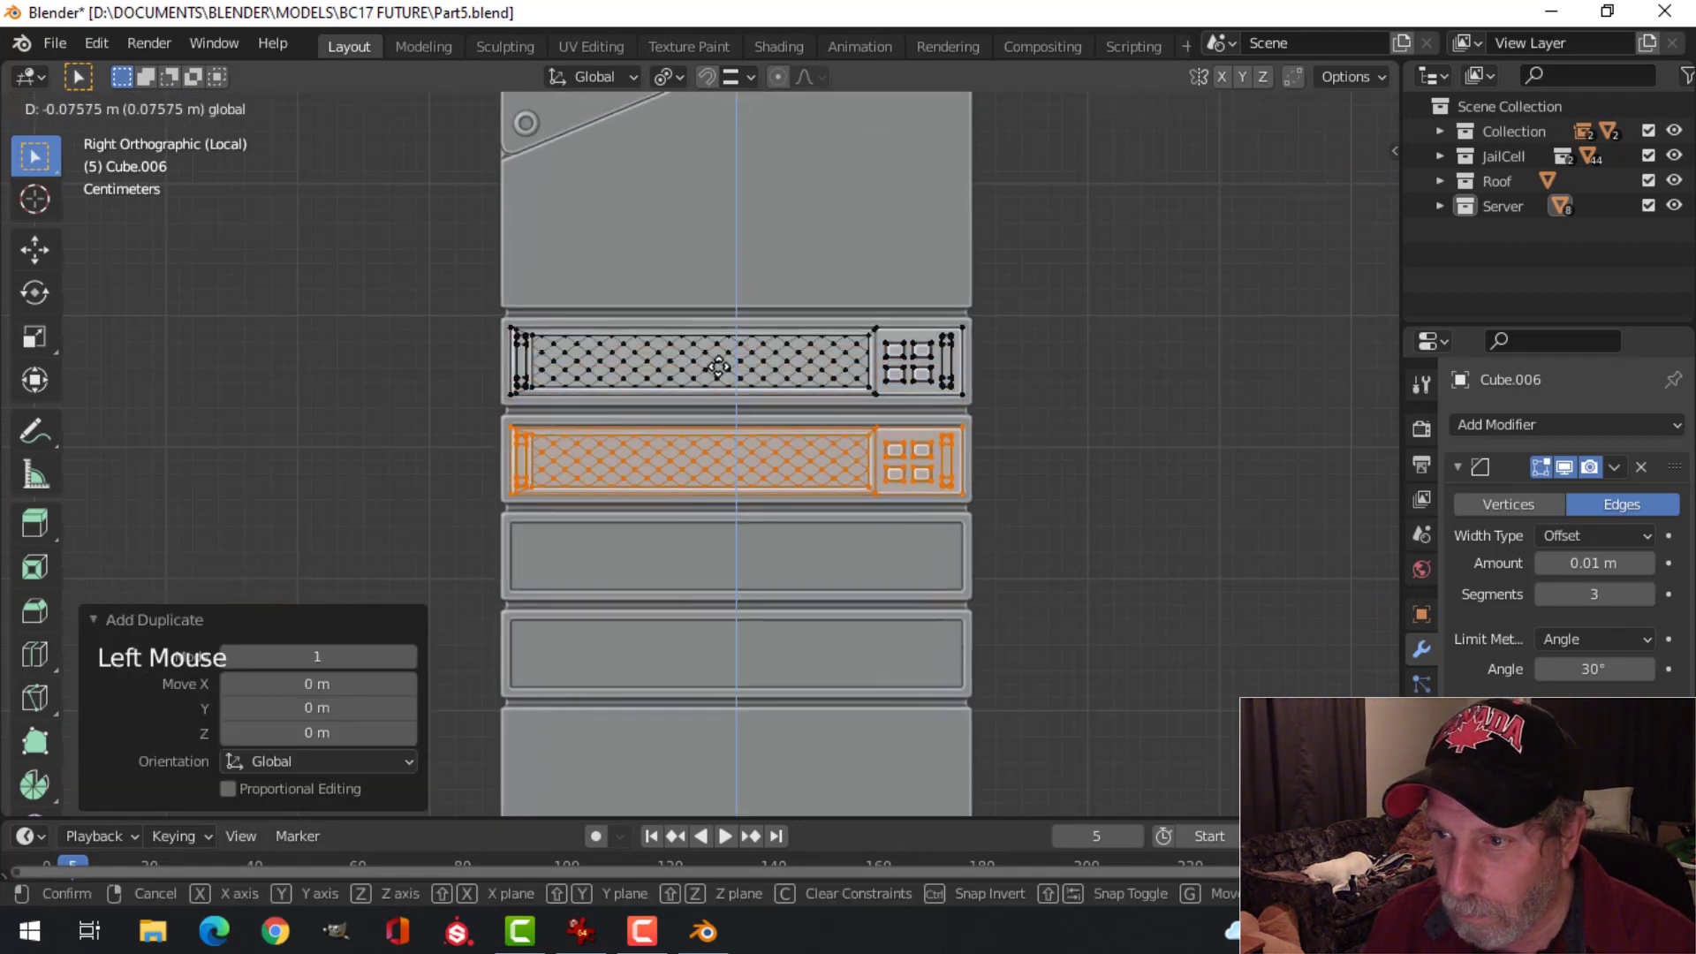
drag(718, 365, 718, 366)
scroll(719, 366, up, 3)
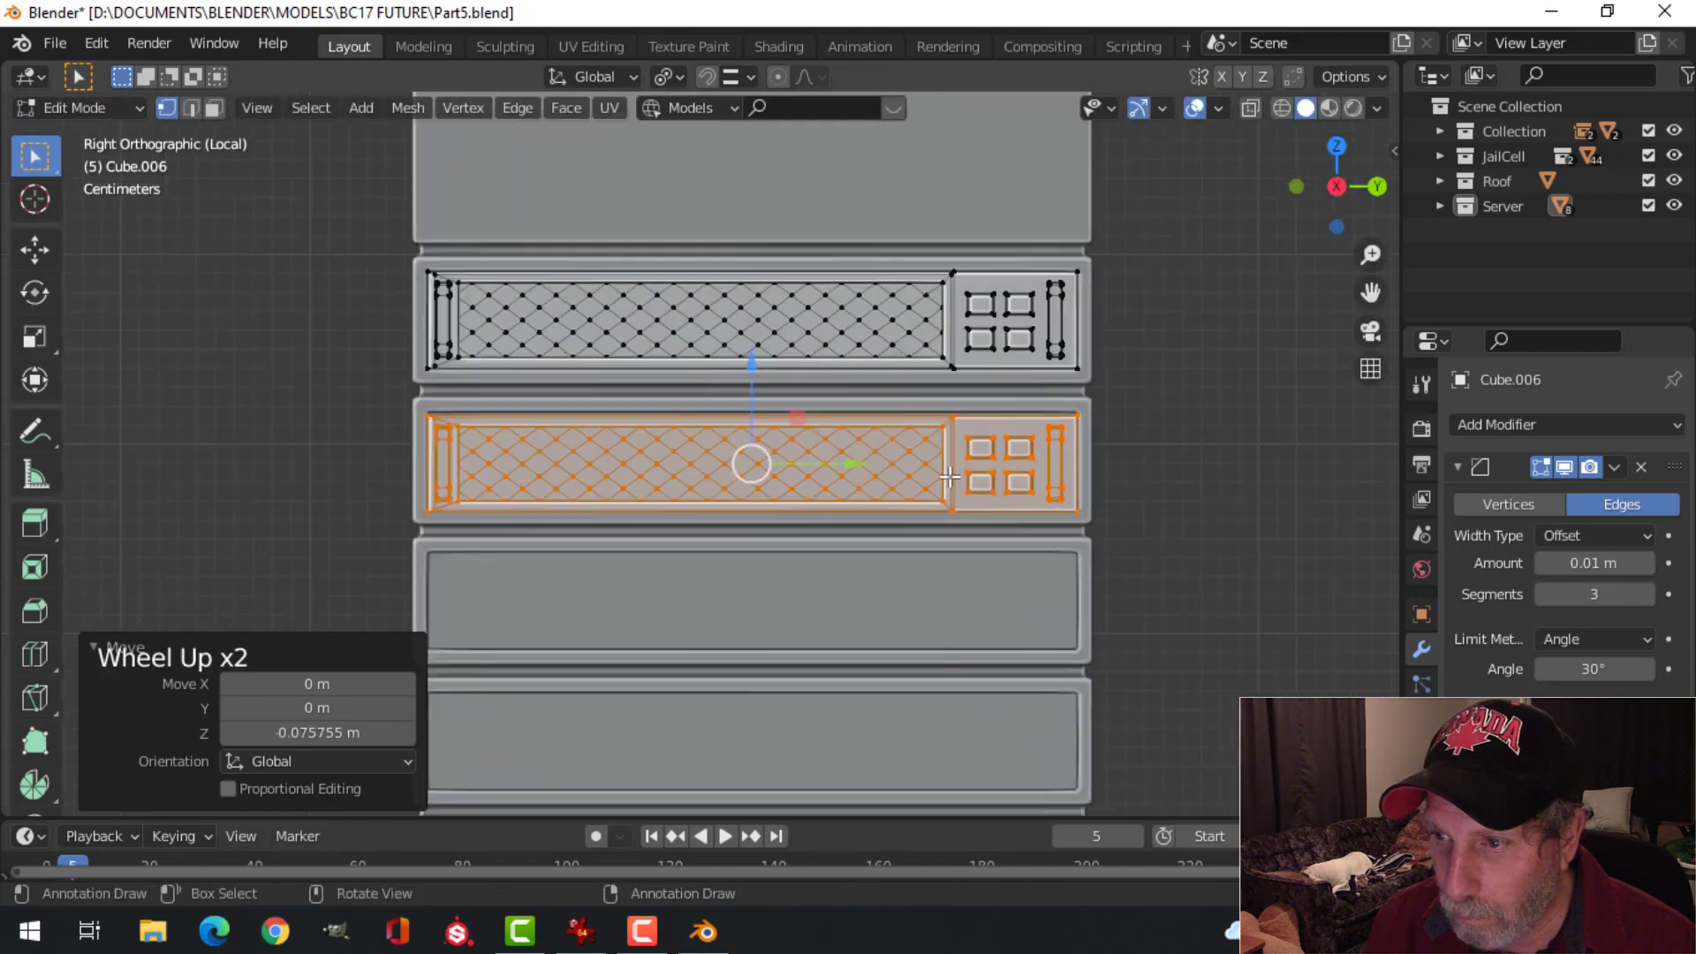
shift+middle_drag(719, 366, 661, 286)
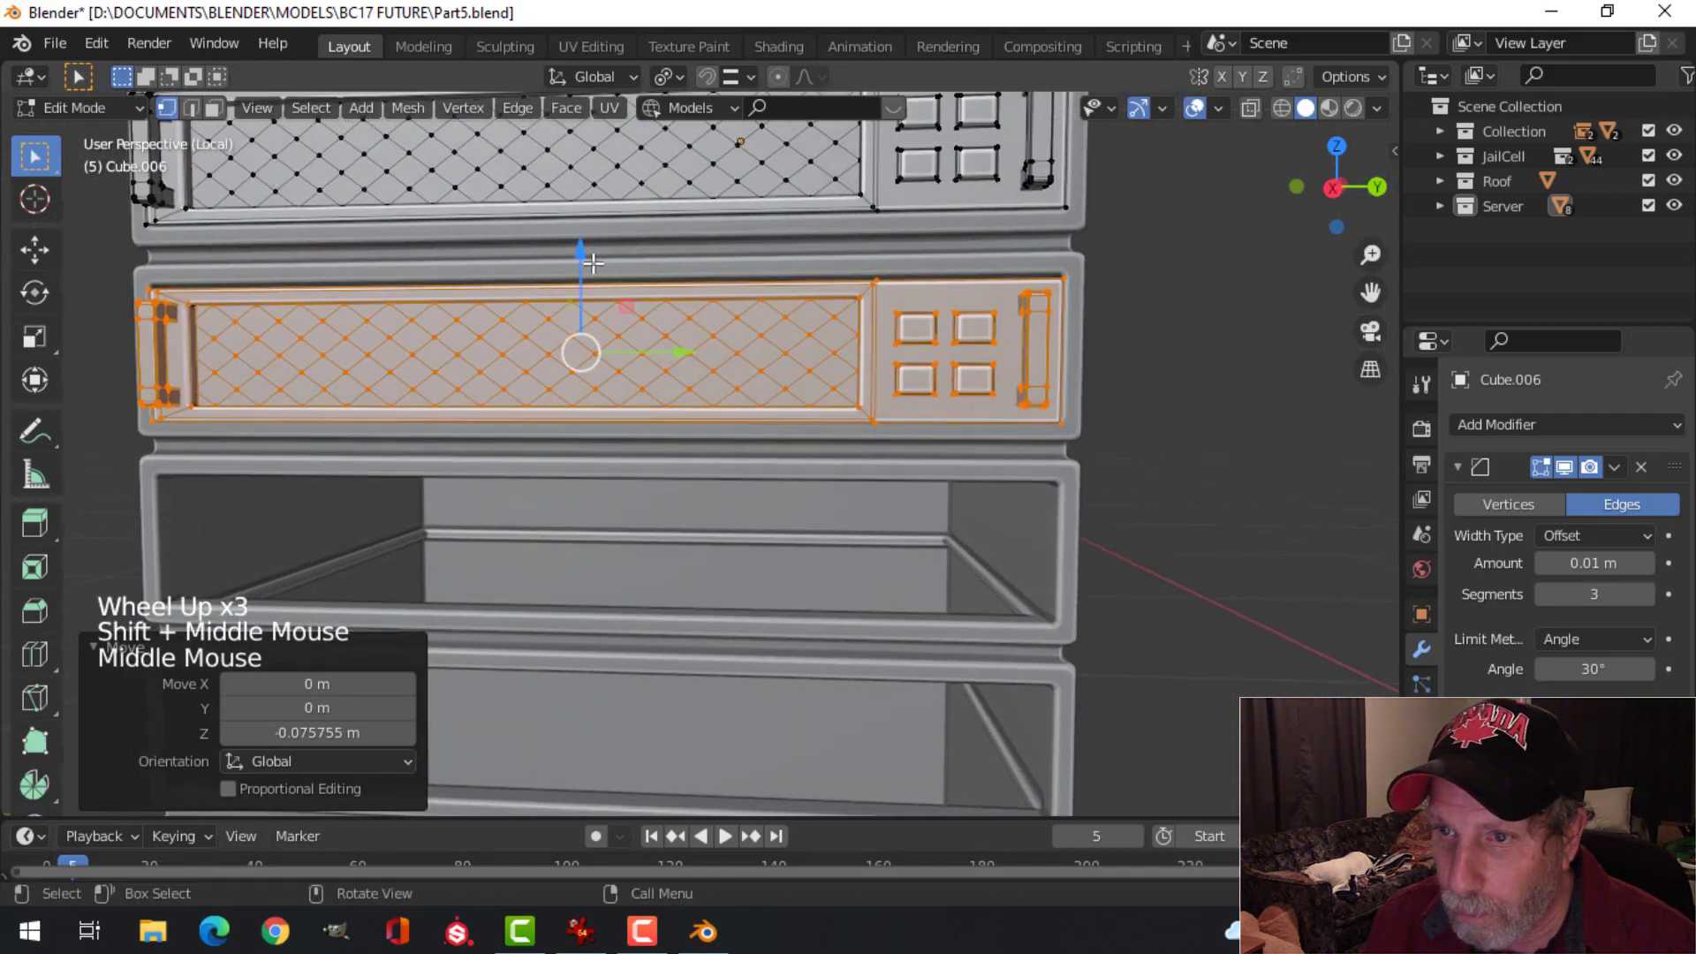
drag(593, 262, 579, 248)
Step: Duplicate the server front along Z into the third and fourth bays, and leave mesh editing
scroll(579, 248, down, 3)
shift+middle_drag(580, 248, 792, 360)
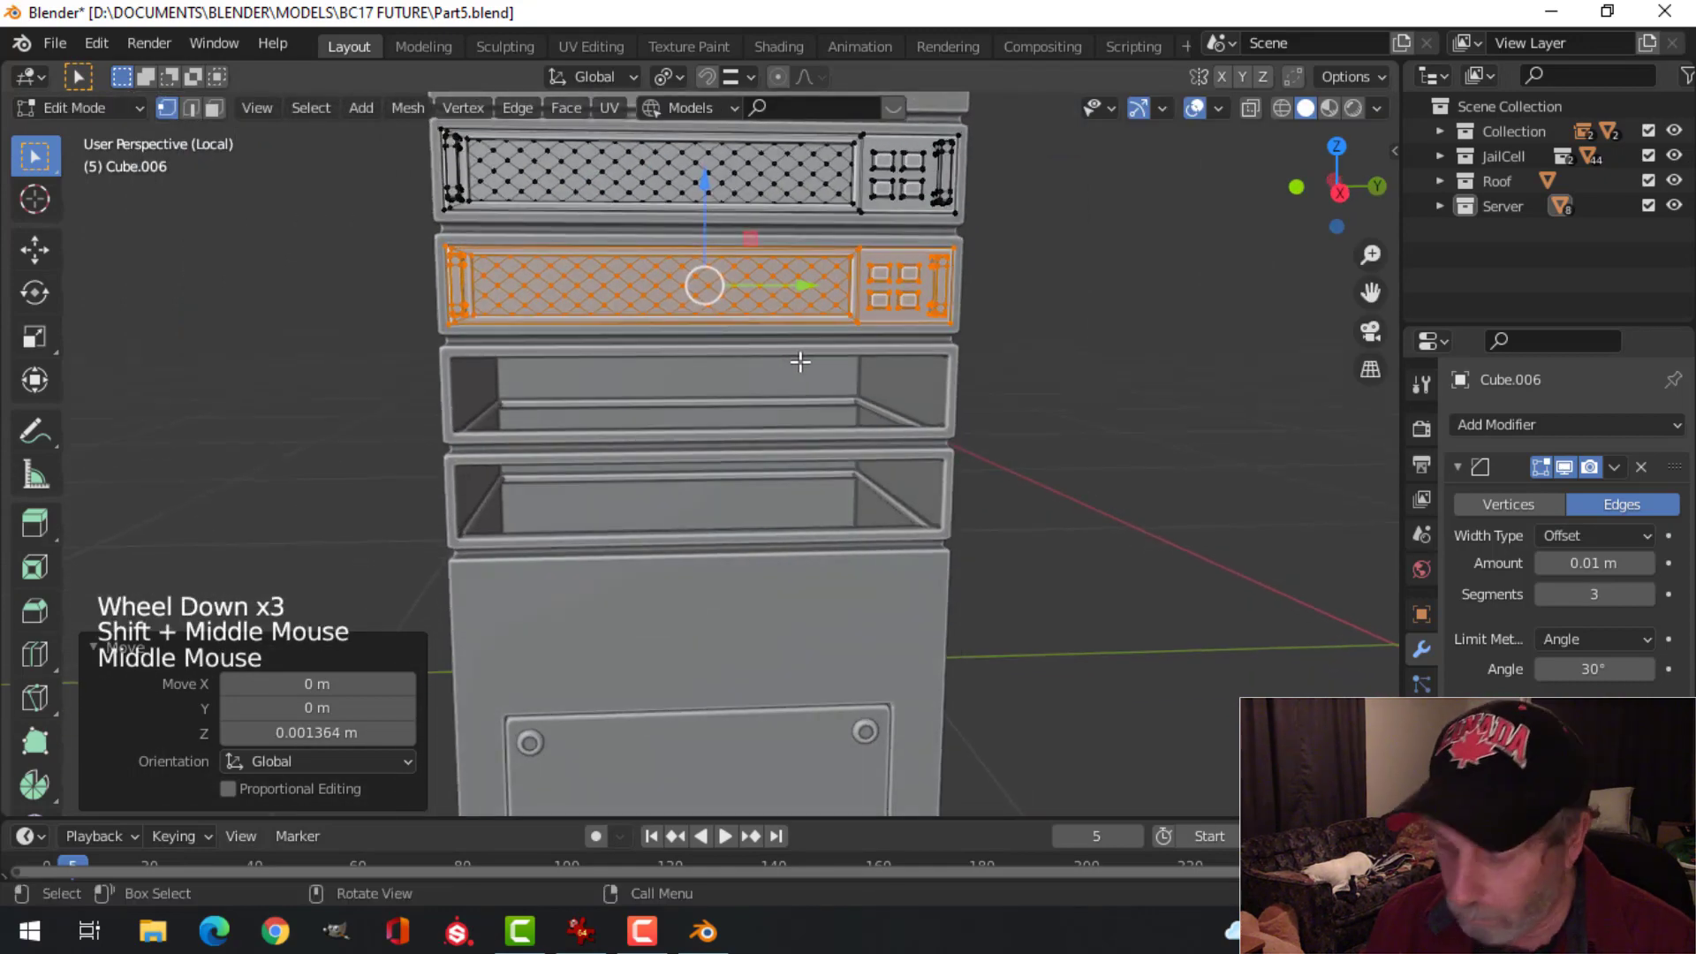
key(KP_3)
key(shift+d)
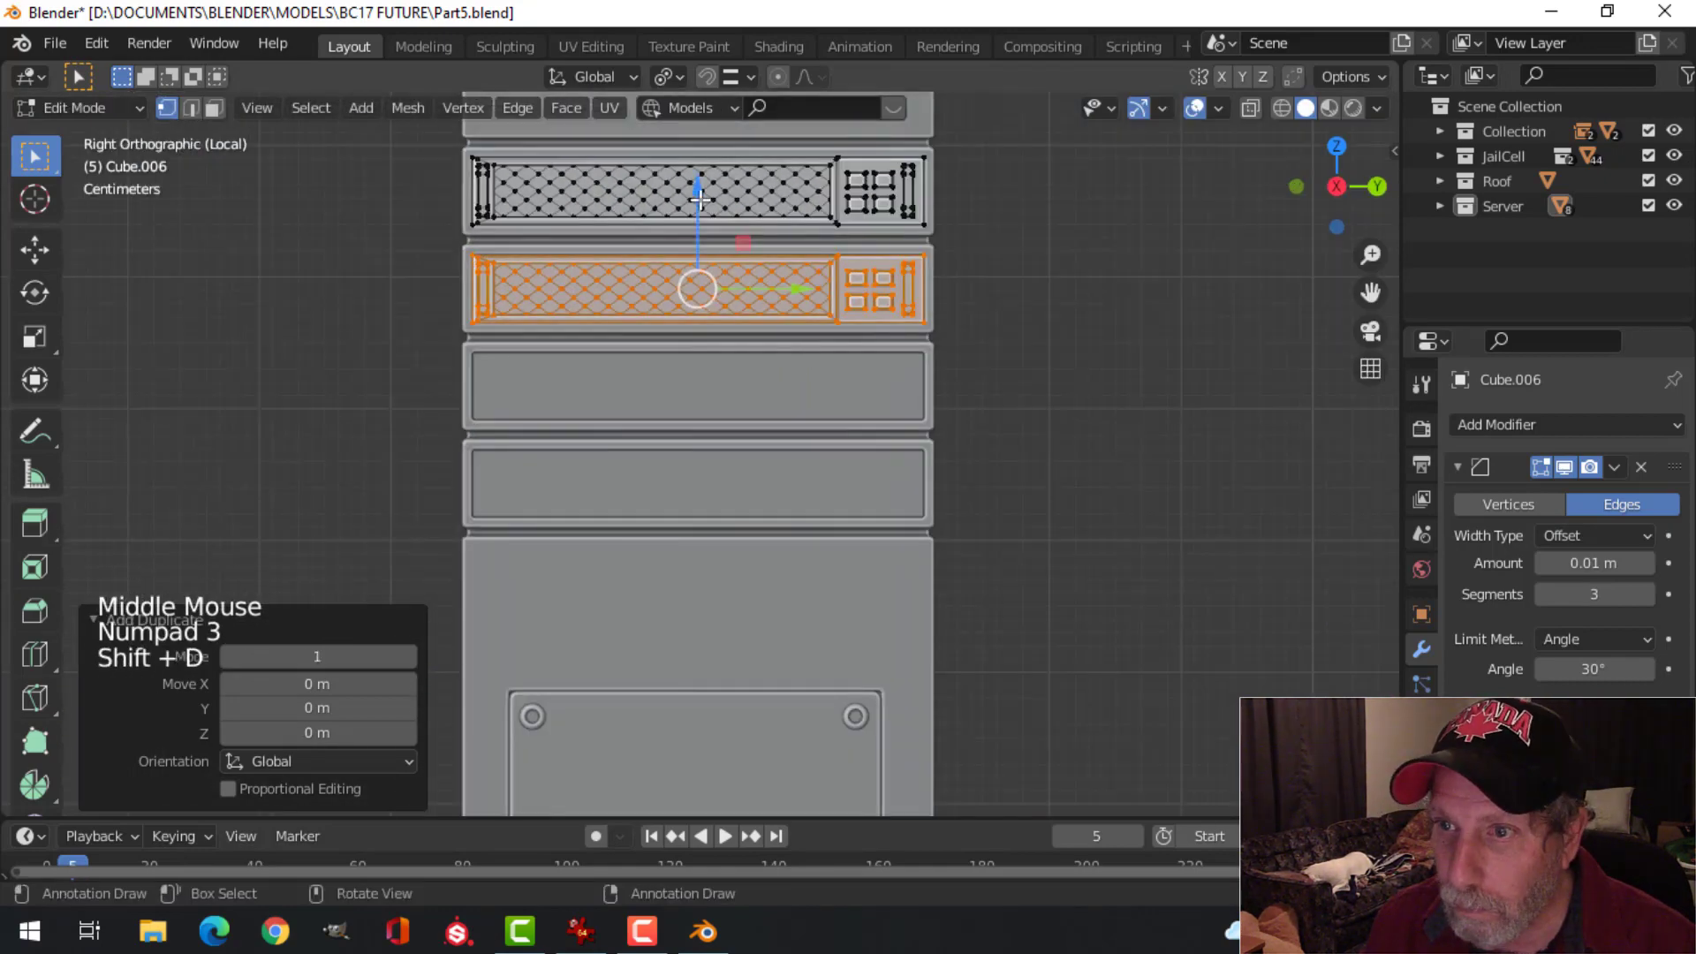
drag(698, 190, 702, 392)
key(shift+d)
key(alt+a)
key(Tab)
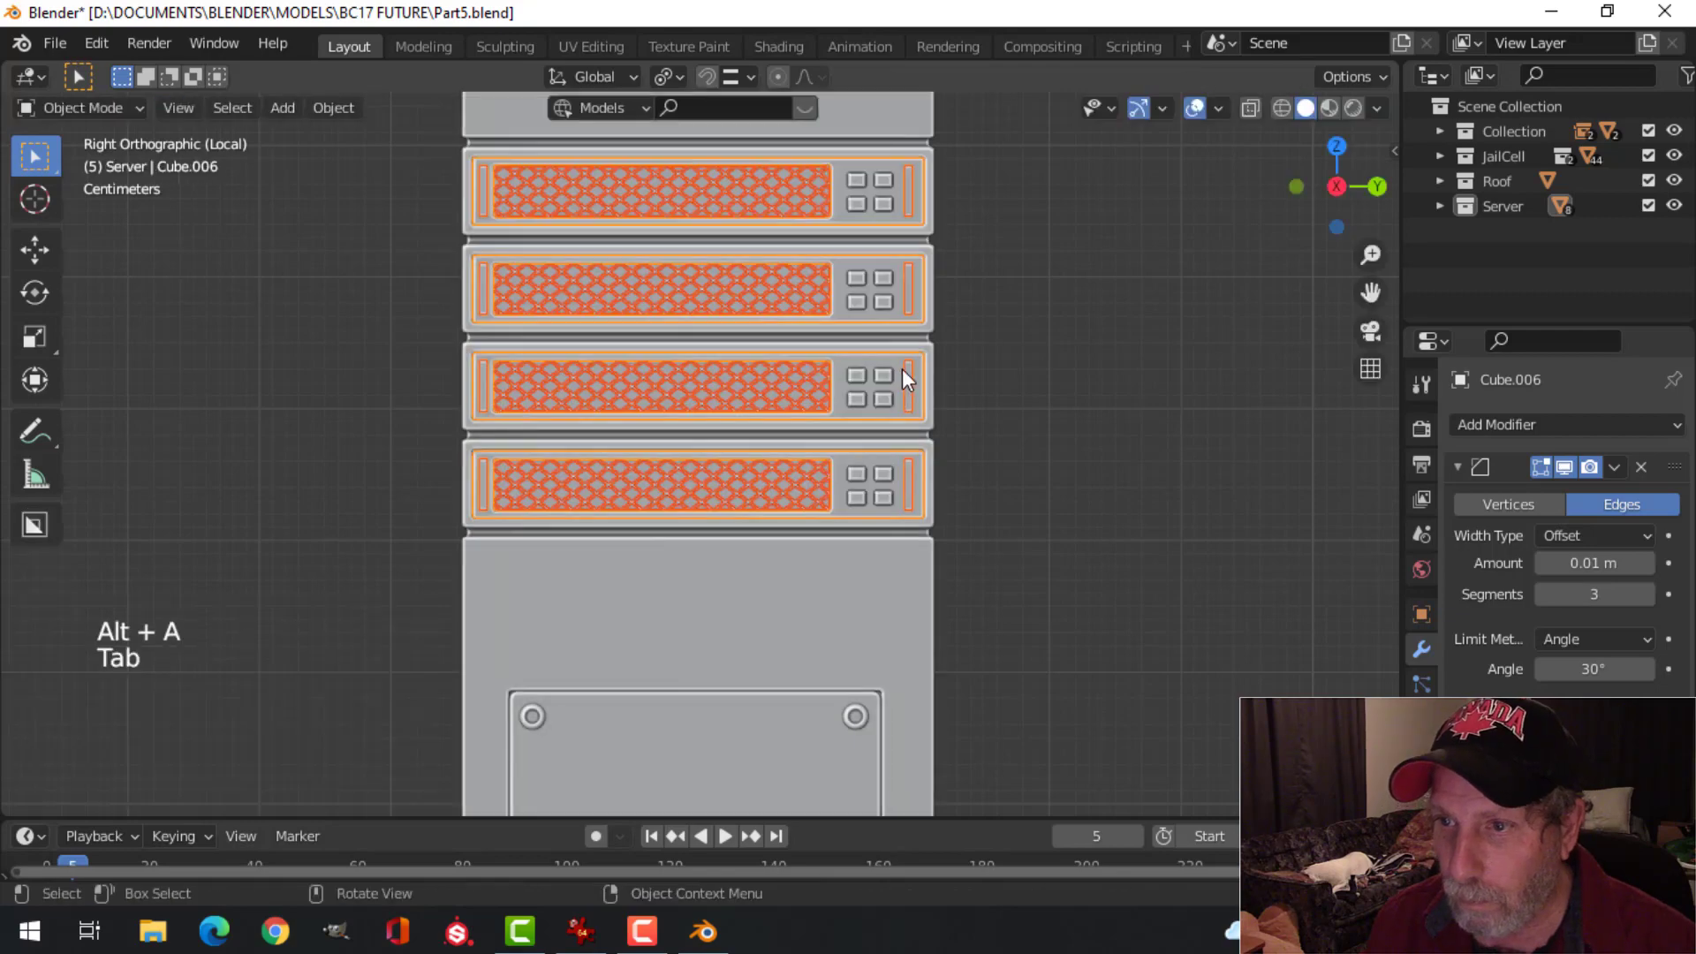
Step: Examine the cabinet with its four filled server bays from several angles and distances
scroll(903, 368, down, 4)
key(alt+a)
middle_drag(999, 389, 850, 440)
scroll(867, 435, up, 4)
middle_drag(849, 440, 808, 265)
scroll(857, 433, down, 4)
scroll(792, 367, down, 3)
scroll(820, 491, up, 2)
scroll(818, 530, up, 2)
click(803, 454)
key(Tab)
middle_drag(803, 454, 792, 329)
key(3)
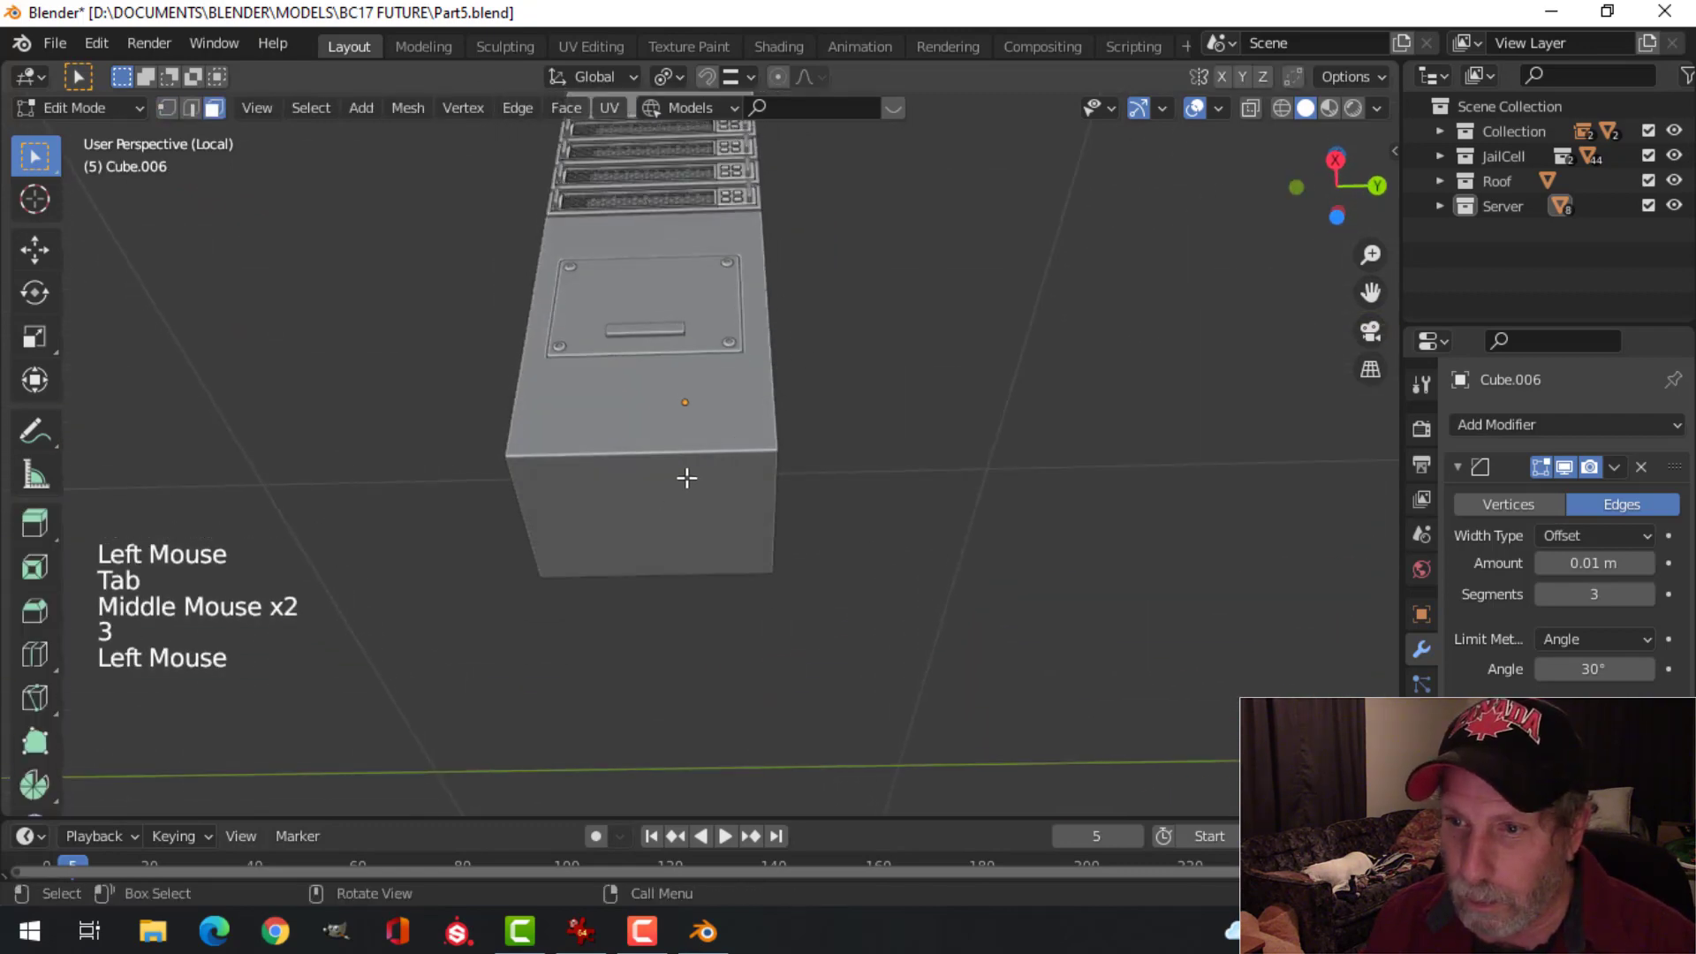
key(Tab)
Step: Delete the underside faces of the lower cabinet's mesh, selecting its bottom vertices in wireframe, and return to solid shading
click(691, 496)
key(Tab)
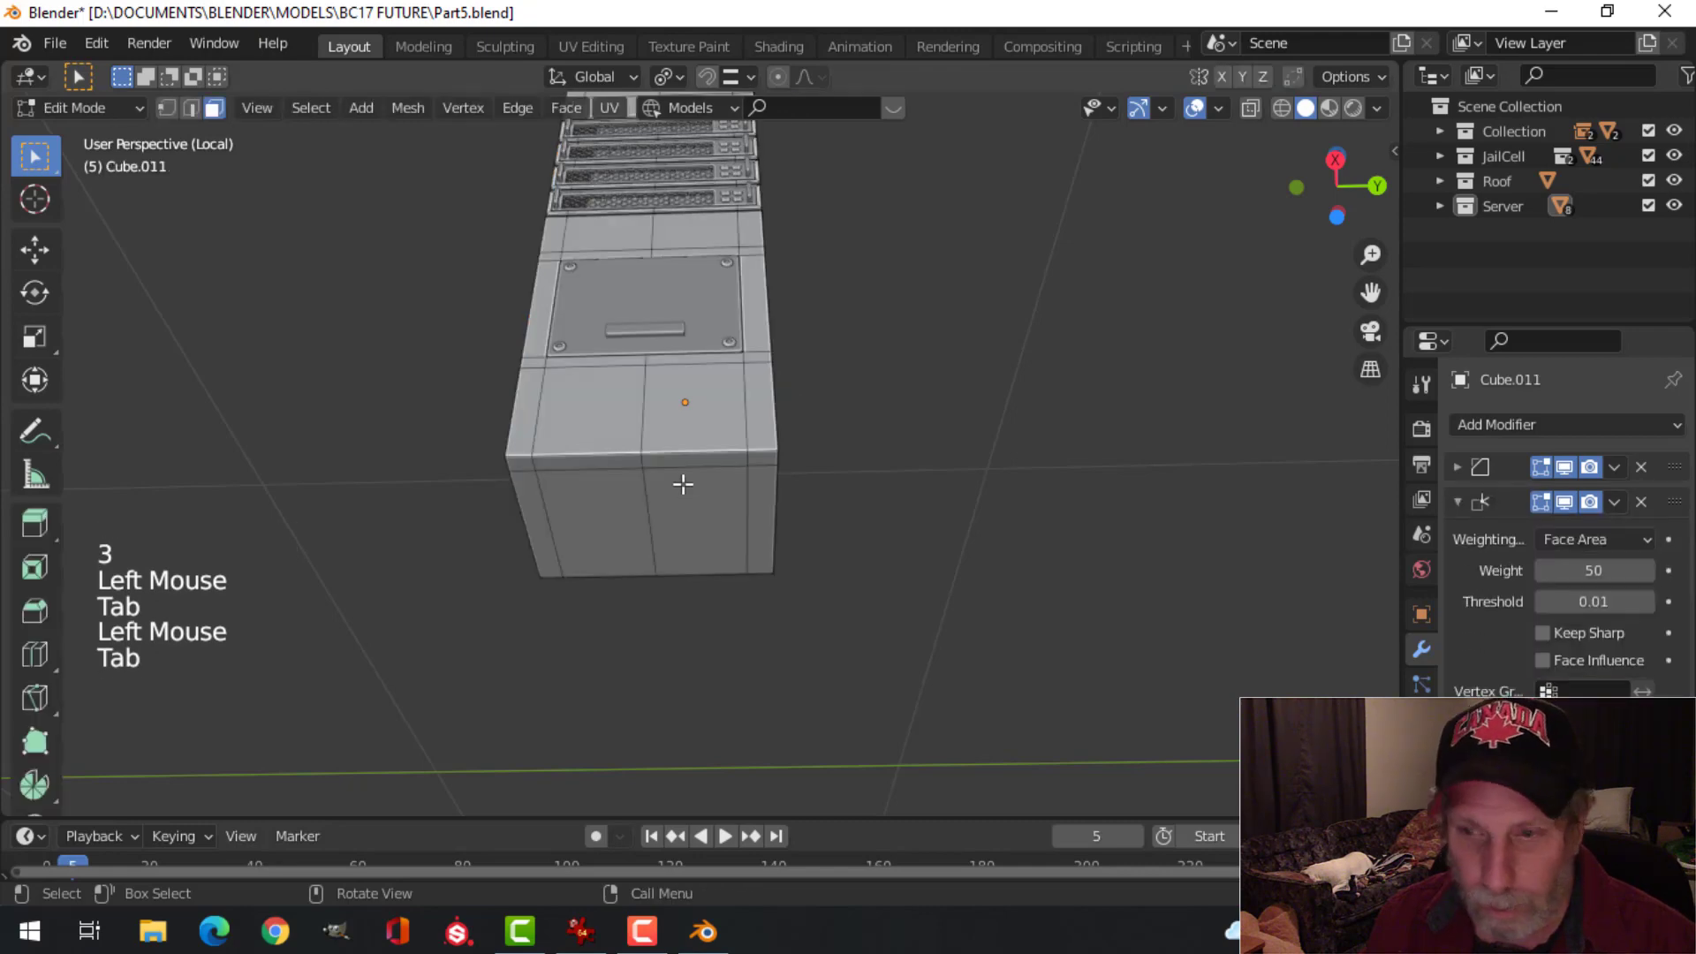
key(3)
middle_drag(683, 485, 871, 485)
key(KP_3)
key(z)
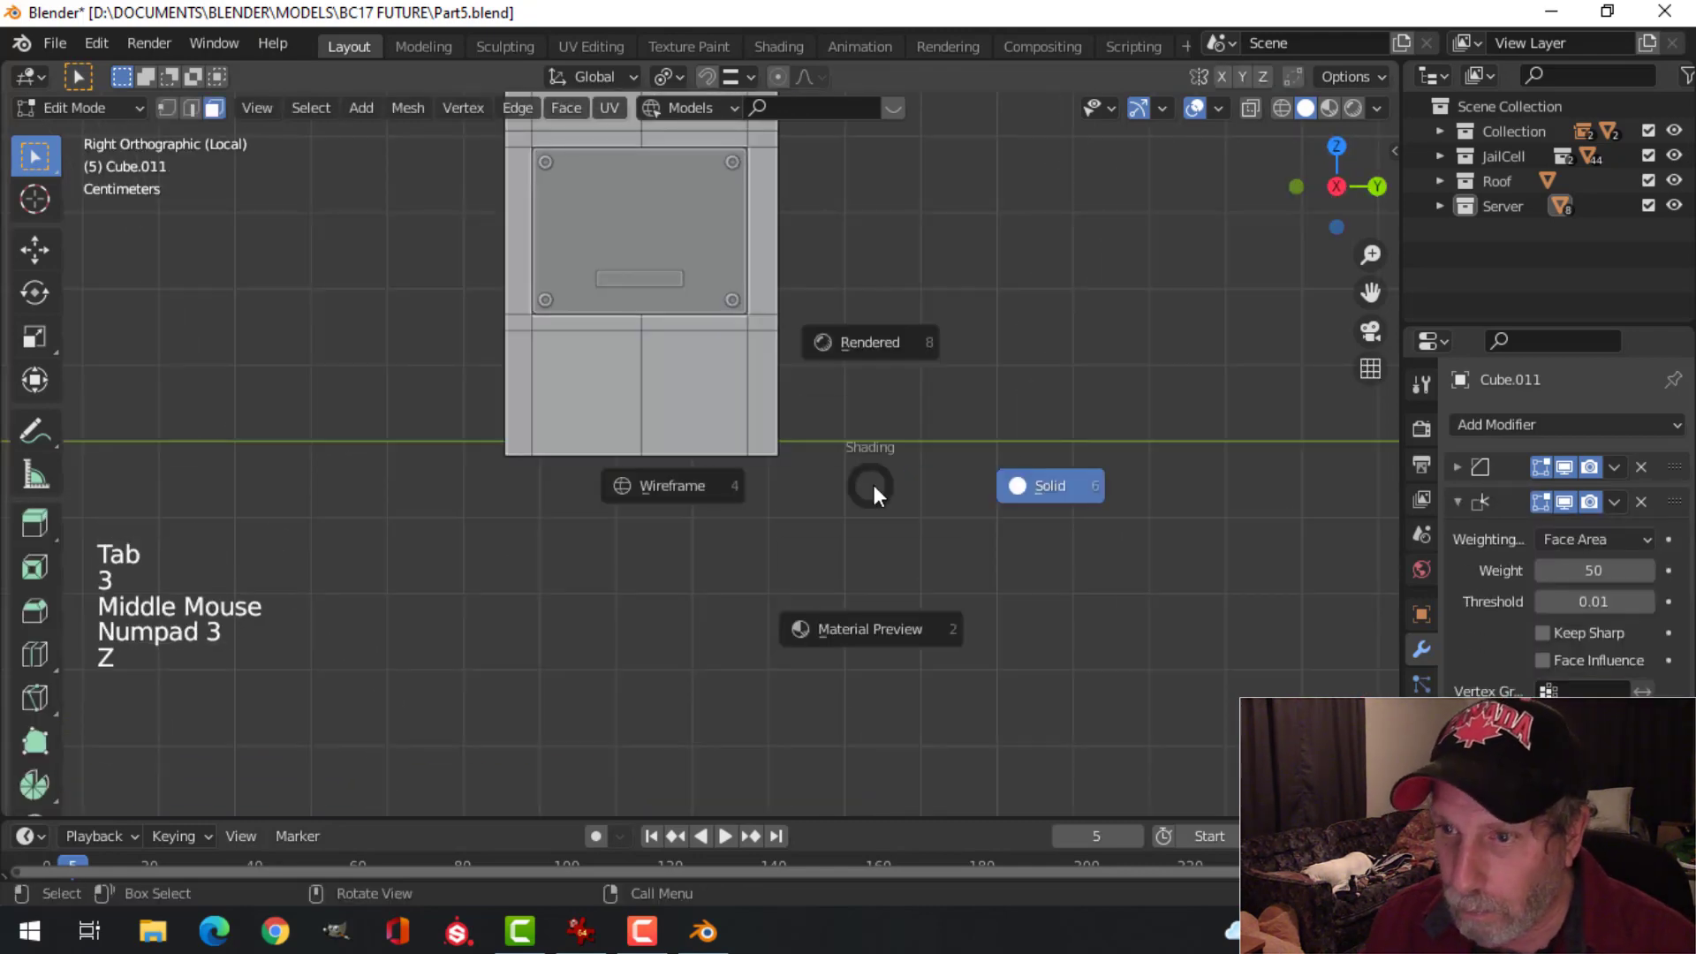
click(690, 485)
key(b)
drag(903, 569, 450, 442)
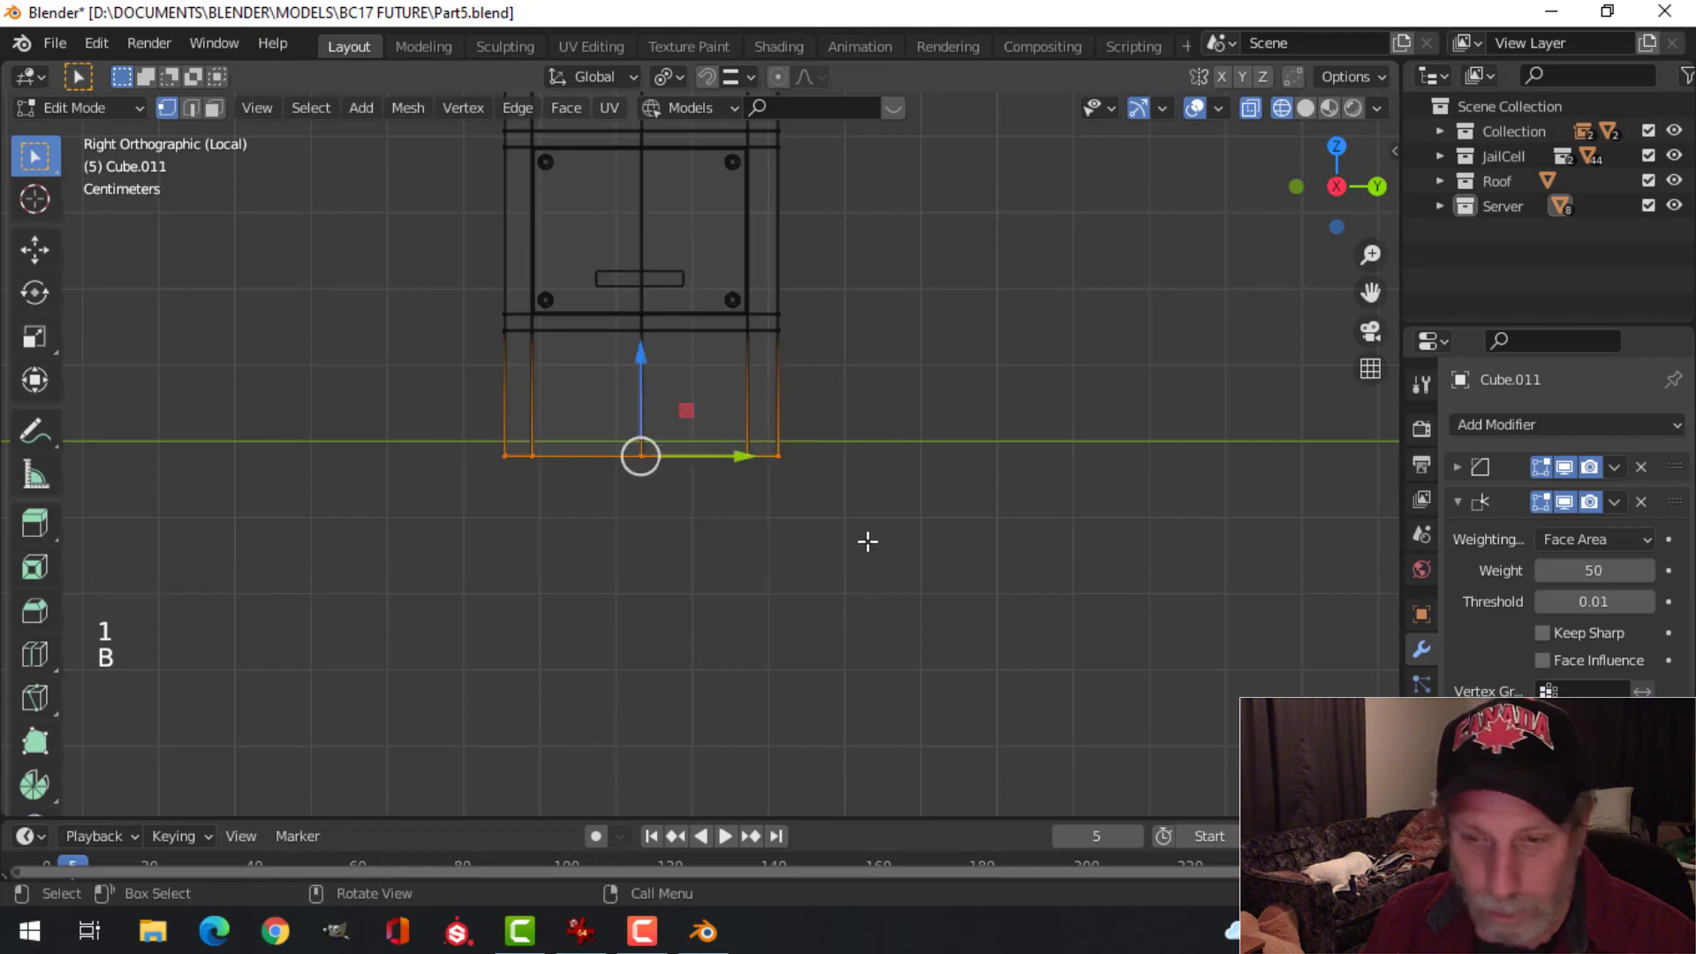
key(x)
click(821, 599)
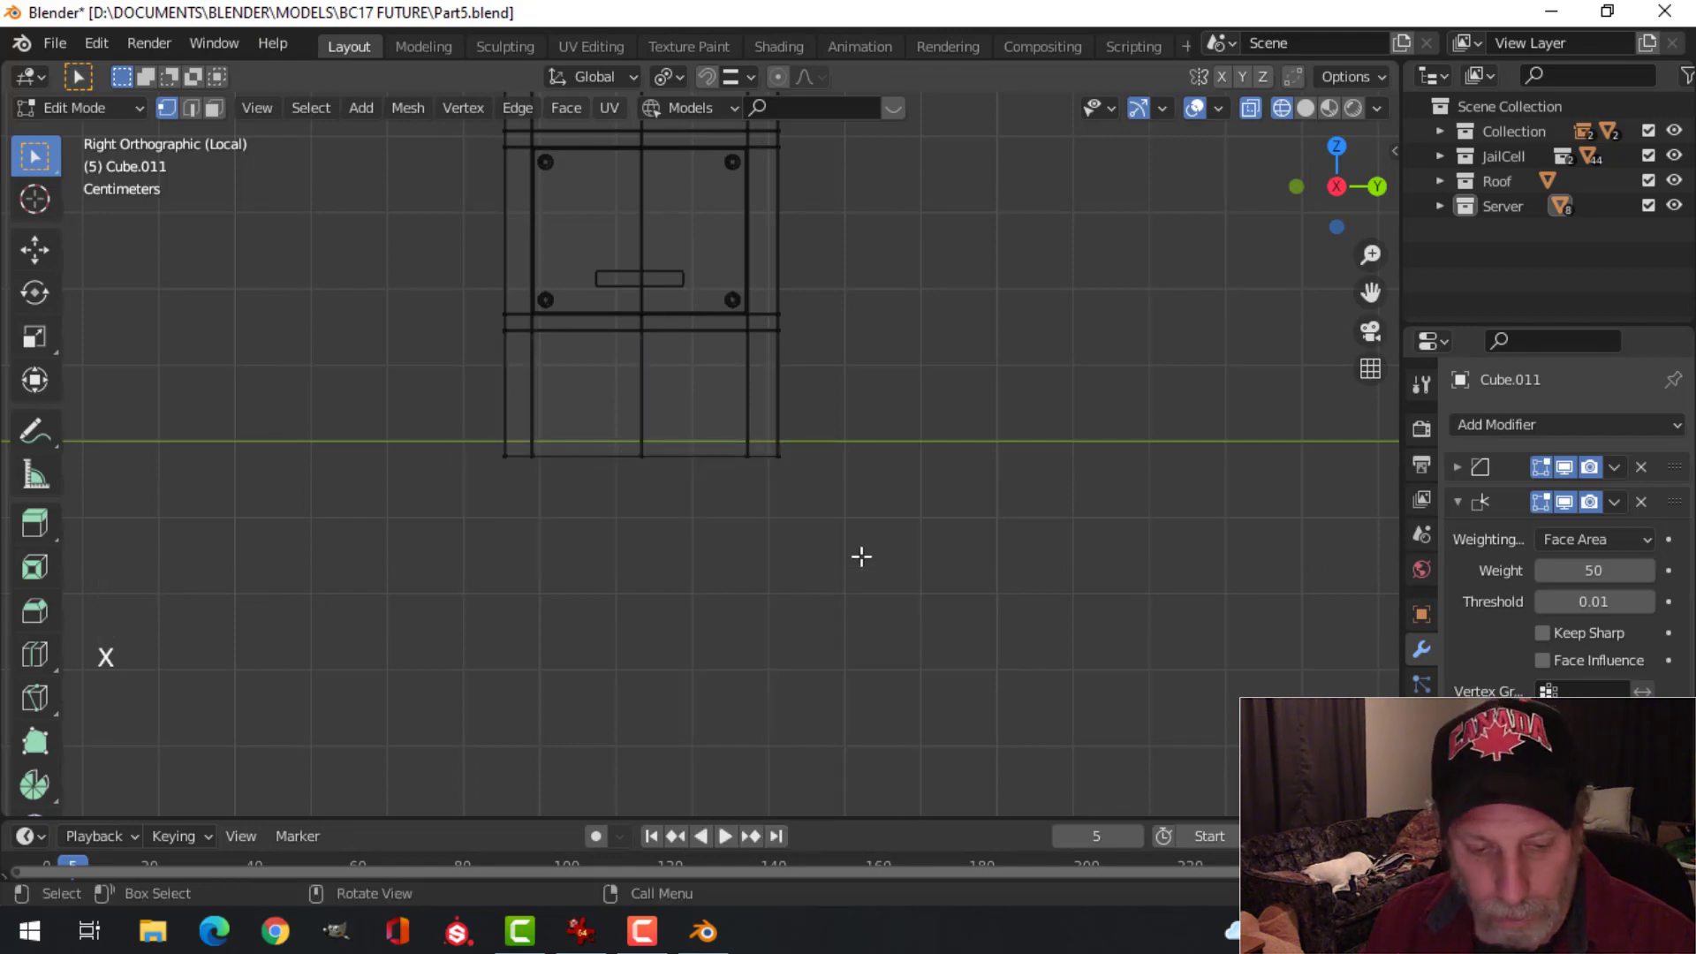
key(z)
click(1025, 556)
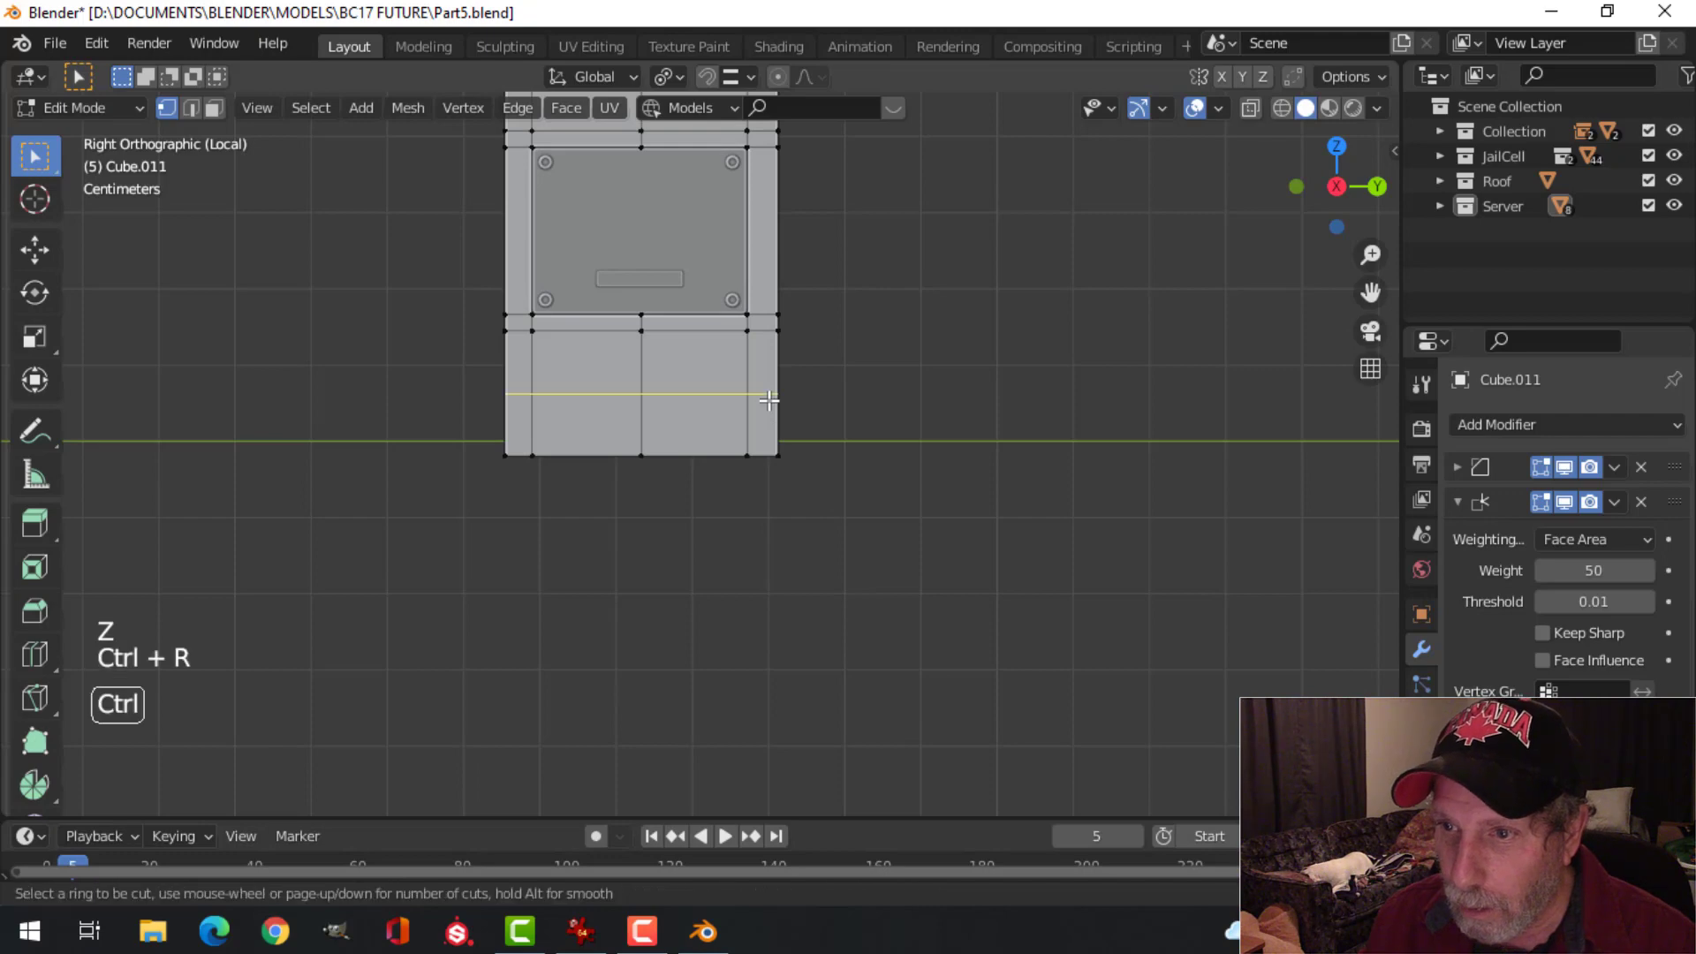
Step: Add a horizontal loop cut near the cabinet's base with factor 0.780 and another between it and the hatch
click(769, 400)
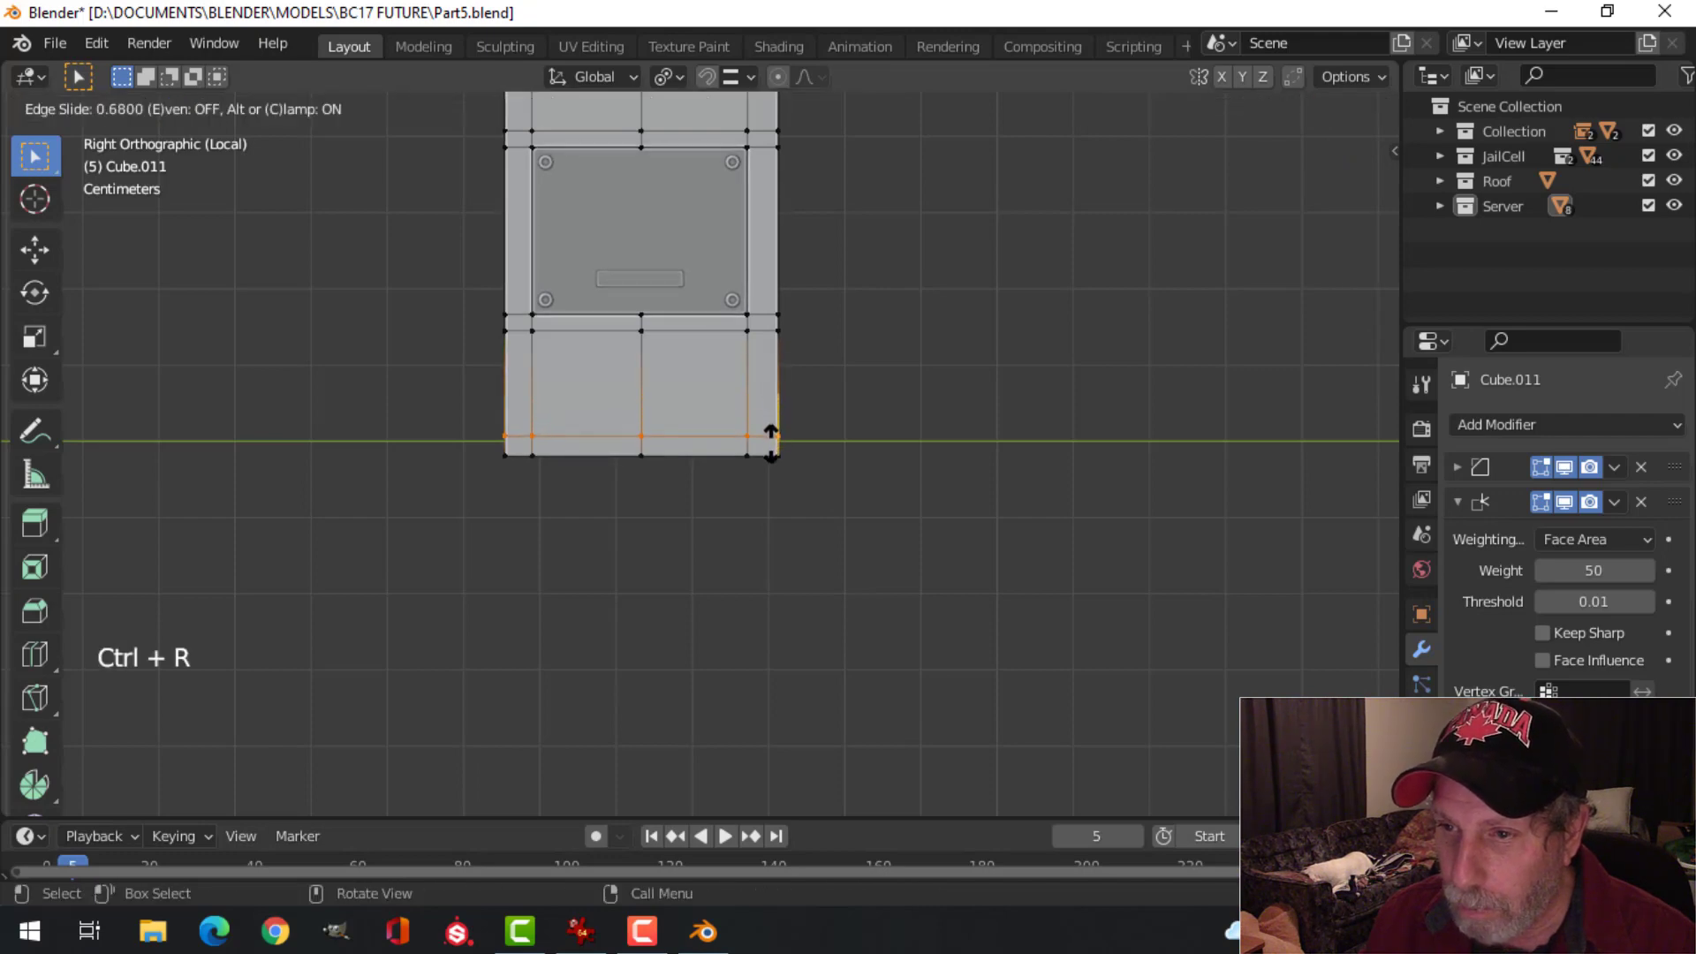
click(771, 446)
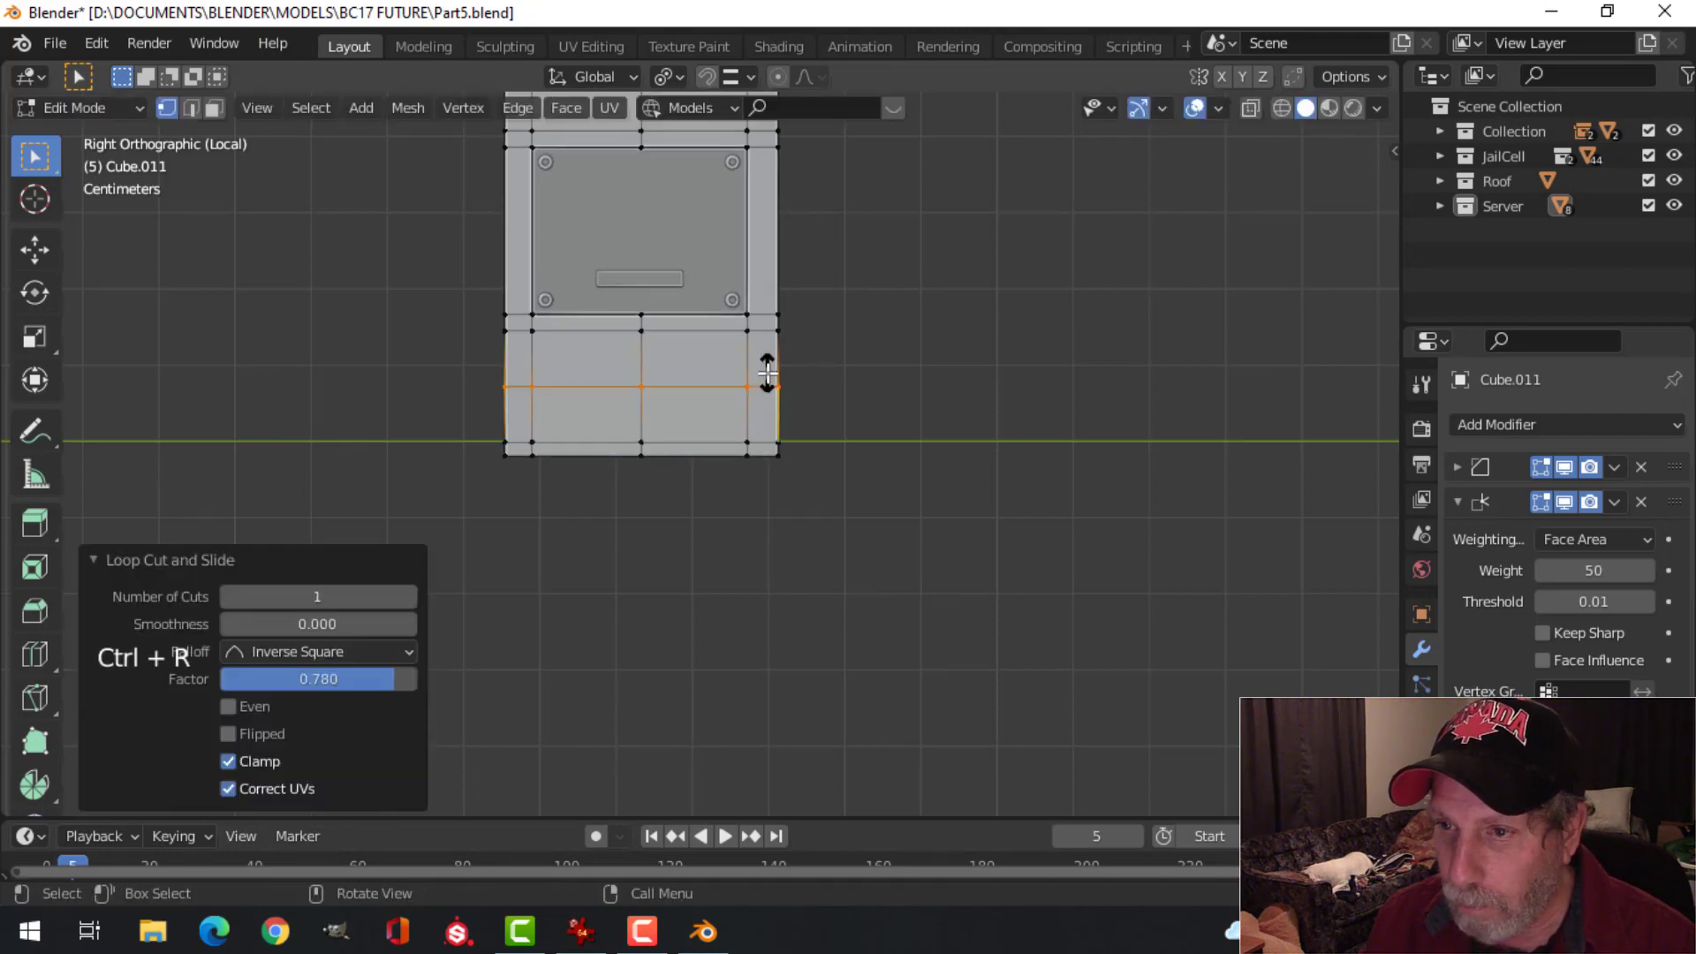
key(g)
key(g)
right_click(763, 375)
key(alt+a)
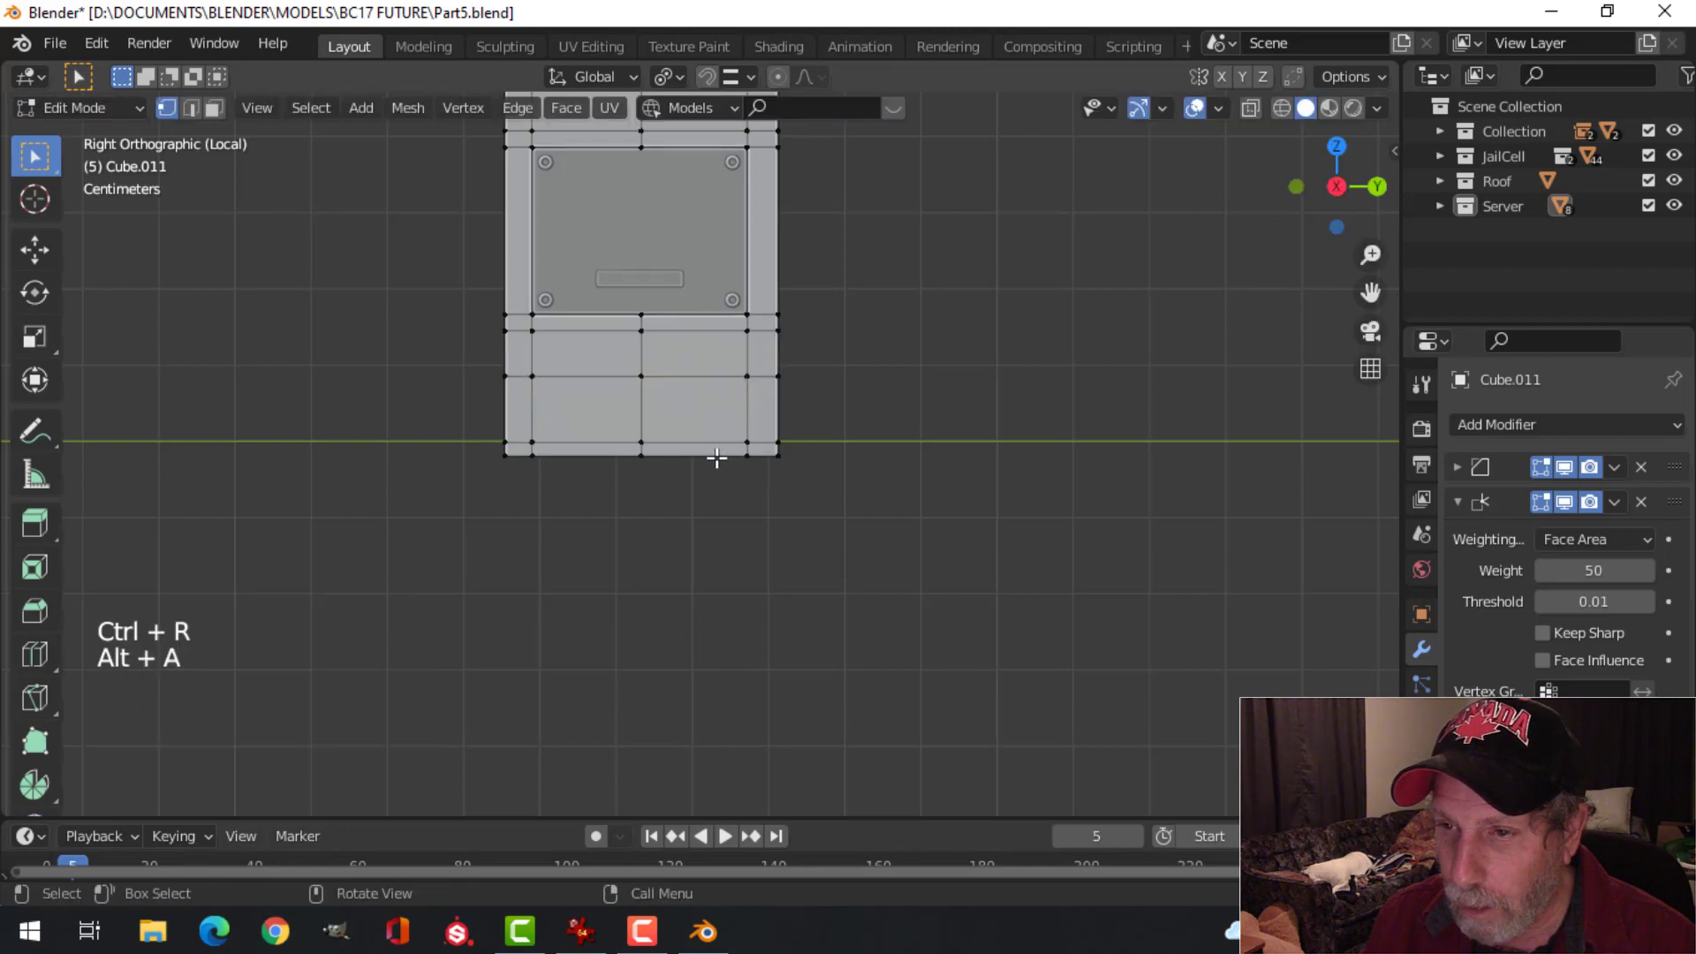
Step: Inset the two adjoining front faces between the new loop cuts slightly as one region and switch to edge selection
scroll(712, 454, up, 2)
middle_drag(712, 454, 841, 522)
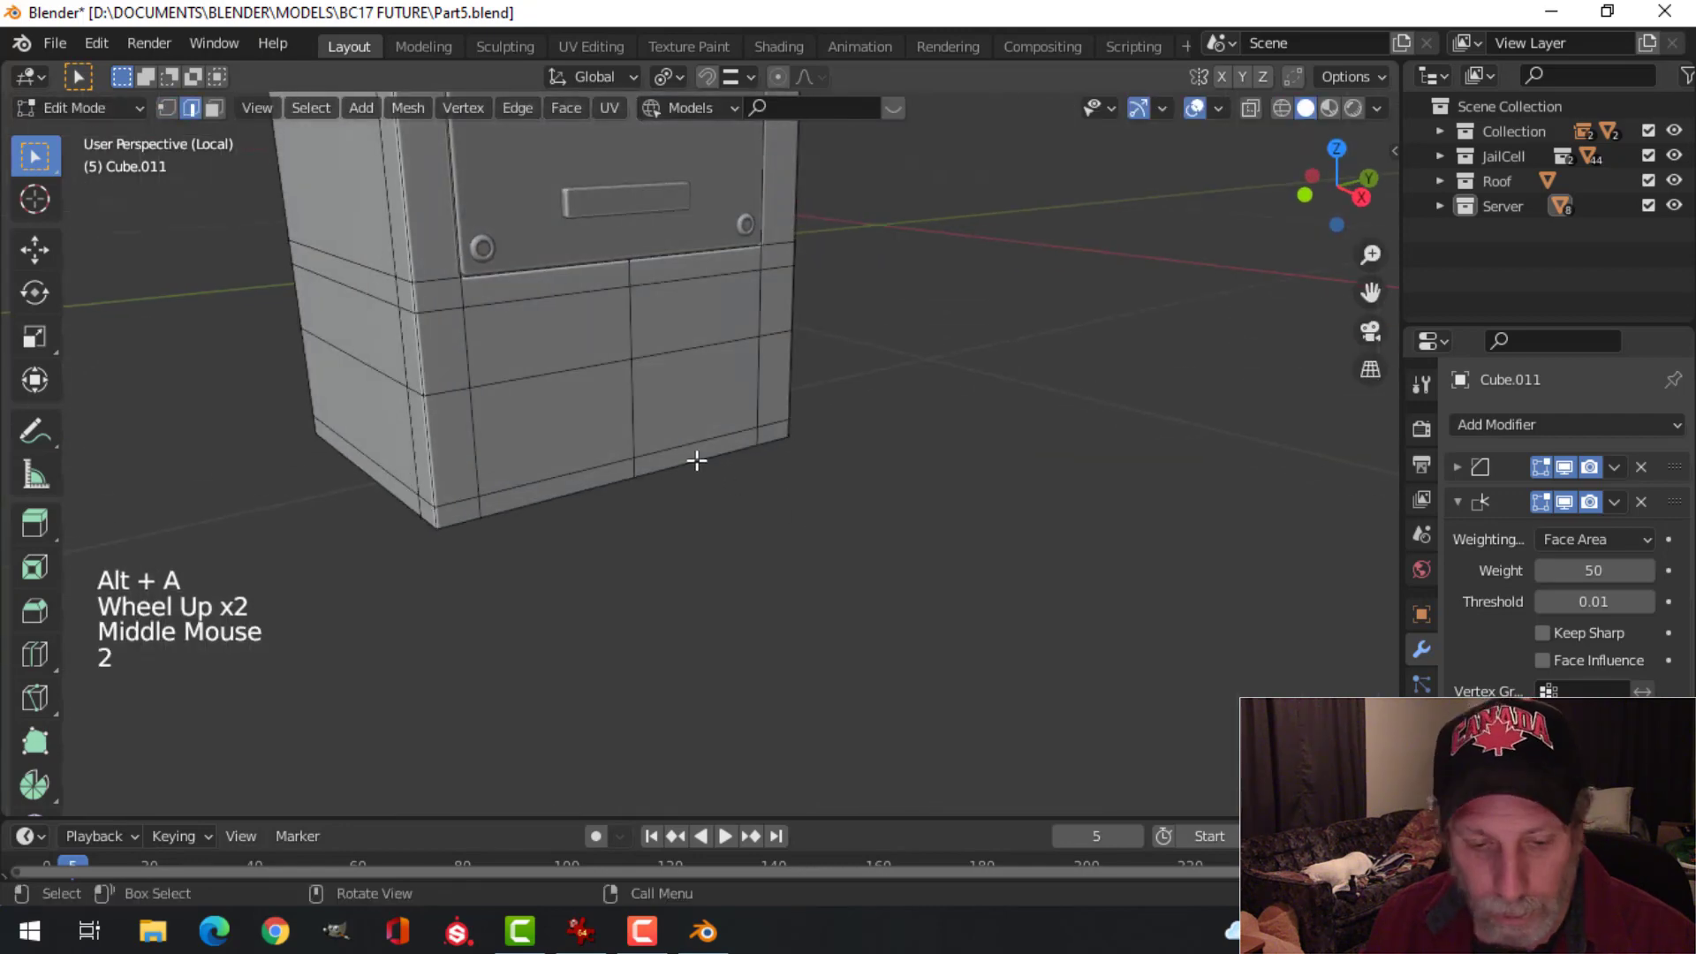
key(c)
drag(558, 426, 592, 409)
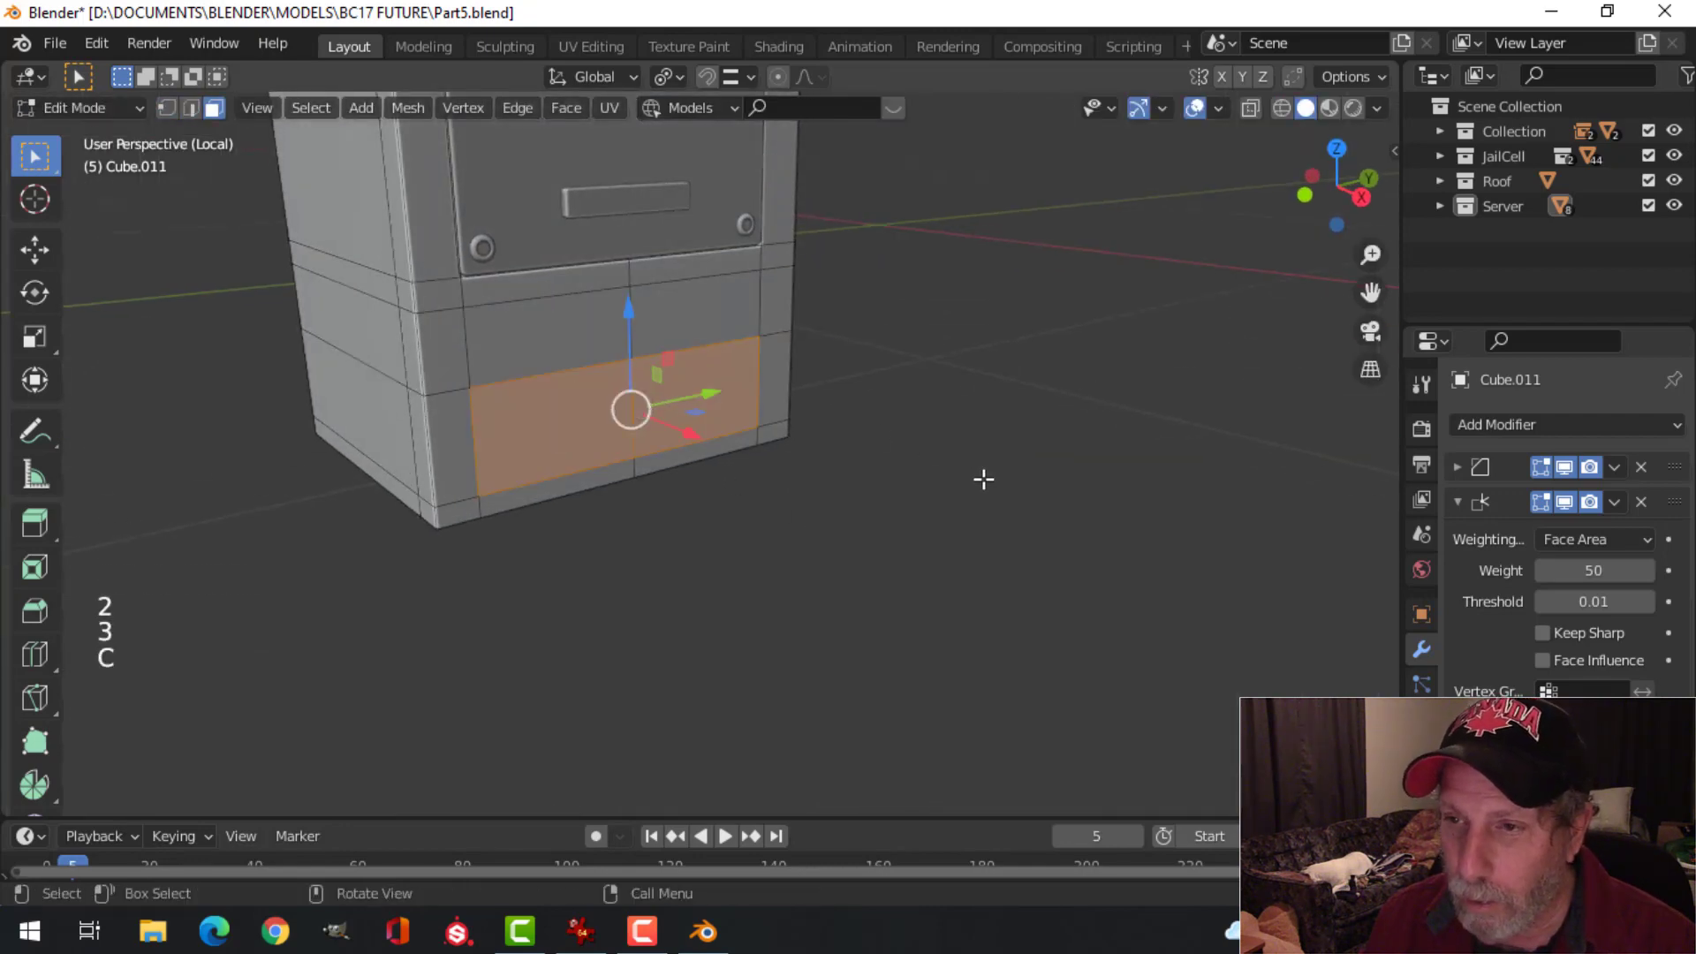
middle_drag(984, 479, 867, 480)
scroll(923, 467, up, 2)
key(i)
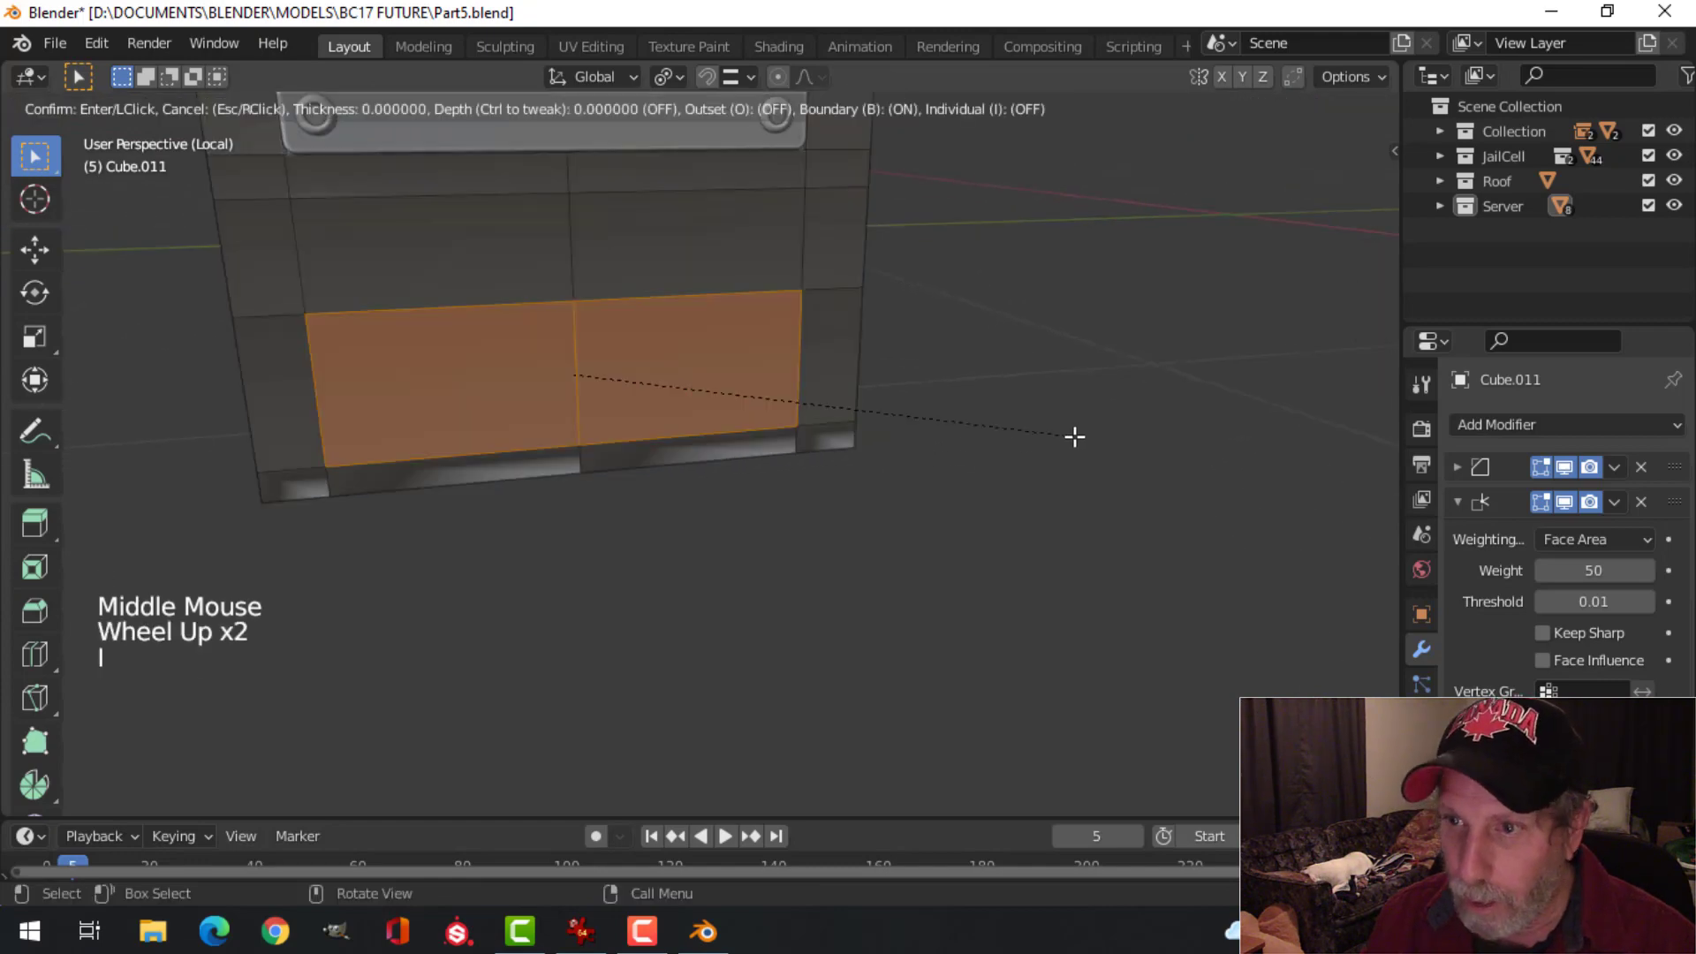
click(1058, 439)
middle_drag(1056, 439, 929, 473)
key(2)
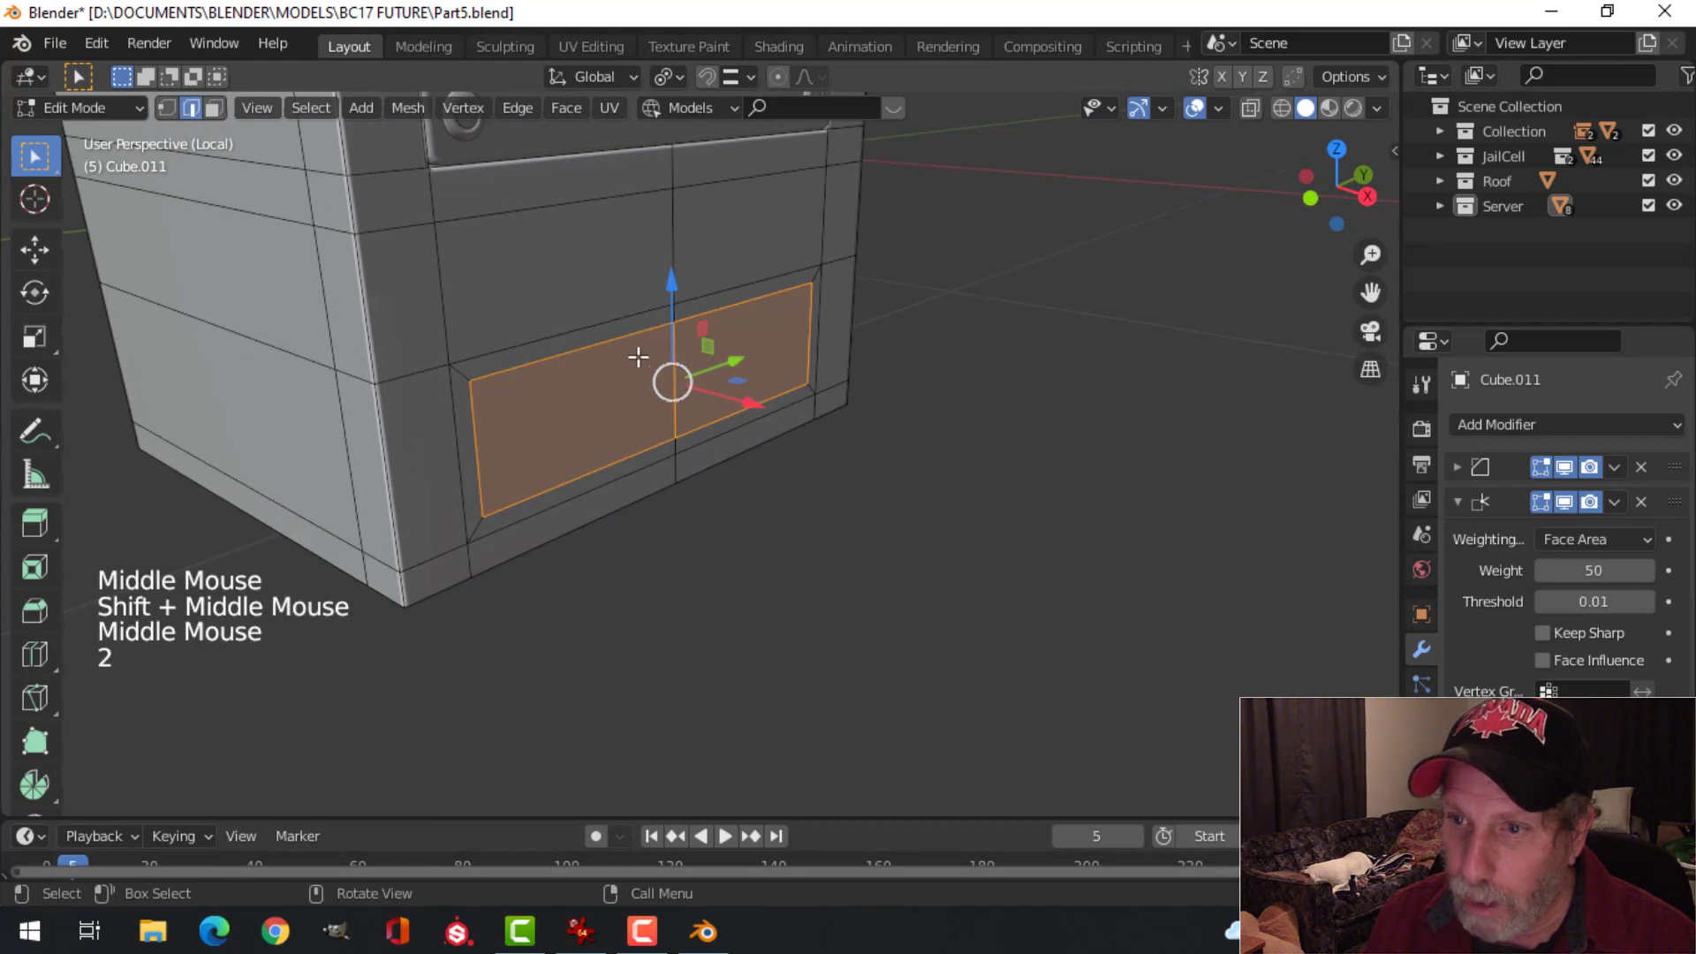
Step: Push the two top edges of the lower cabinet's inset panel inward along X so the panel slopes back
click(667, 347)
shift+click(725, 320)
middle_drag(725, 319, 789, 352)
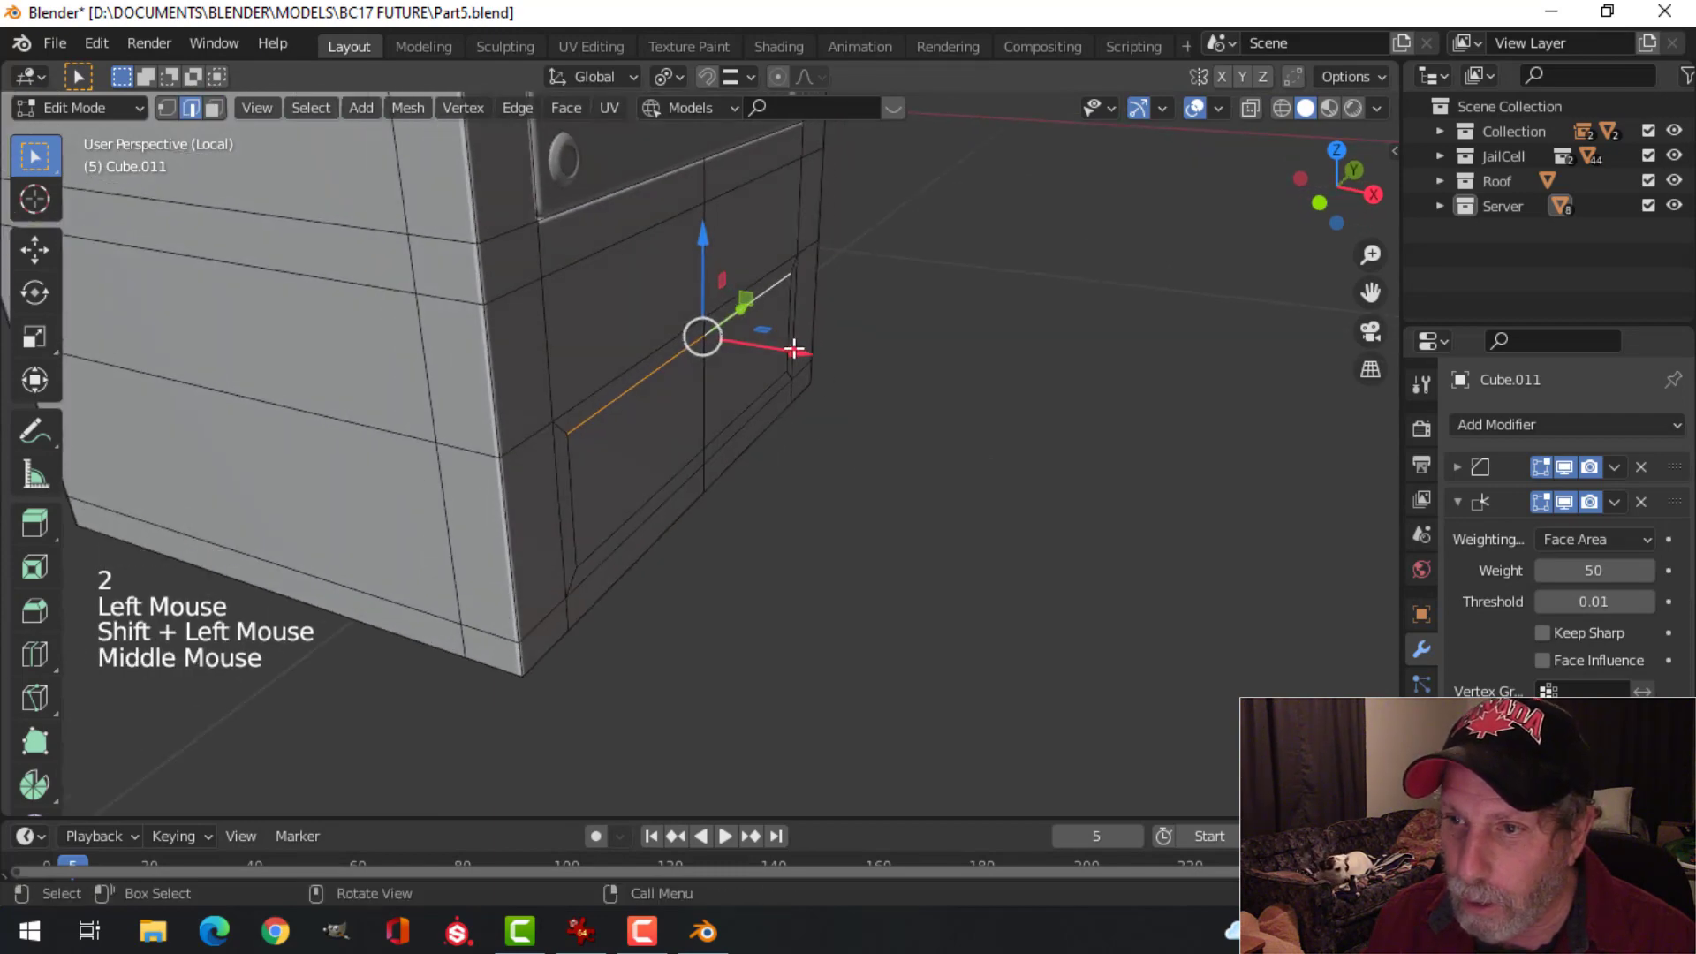
drag(789, 352, 737, 358)
middle_drag(737, 358, 789, 407)
scroll(621, 303, up, 3)
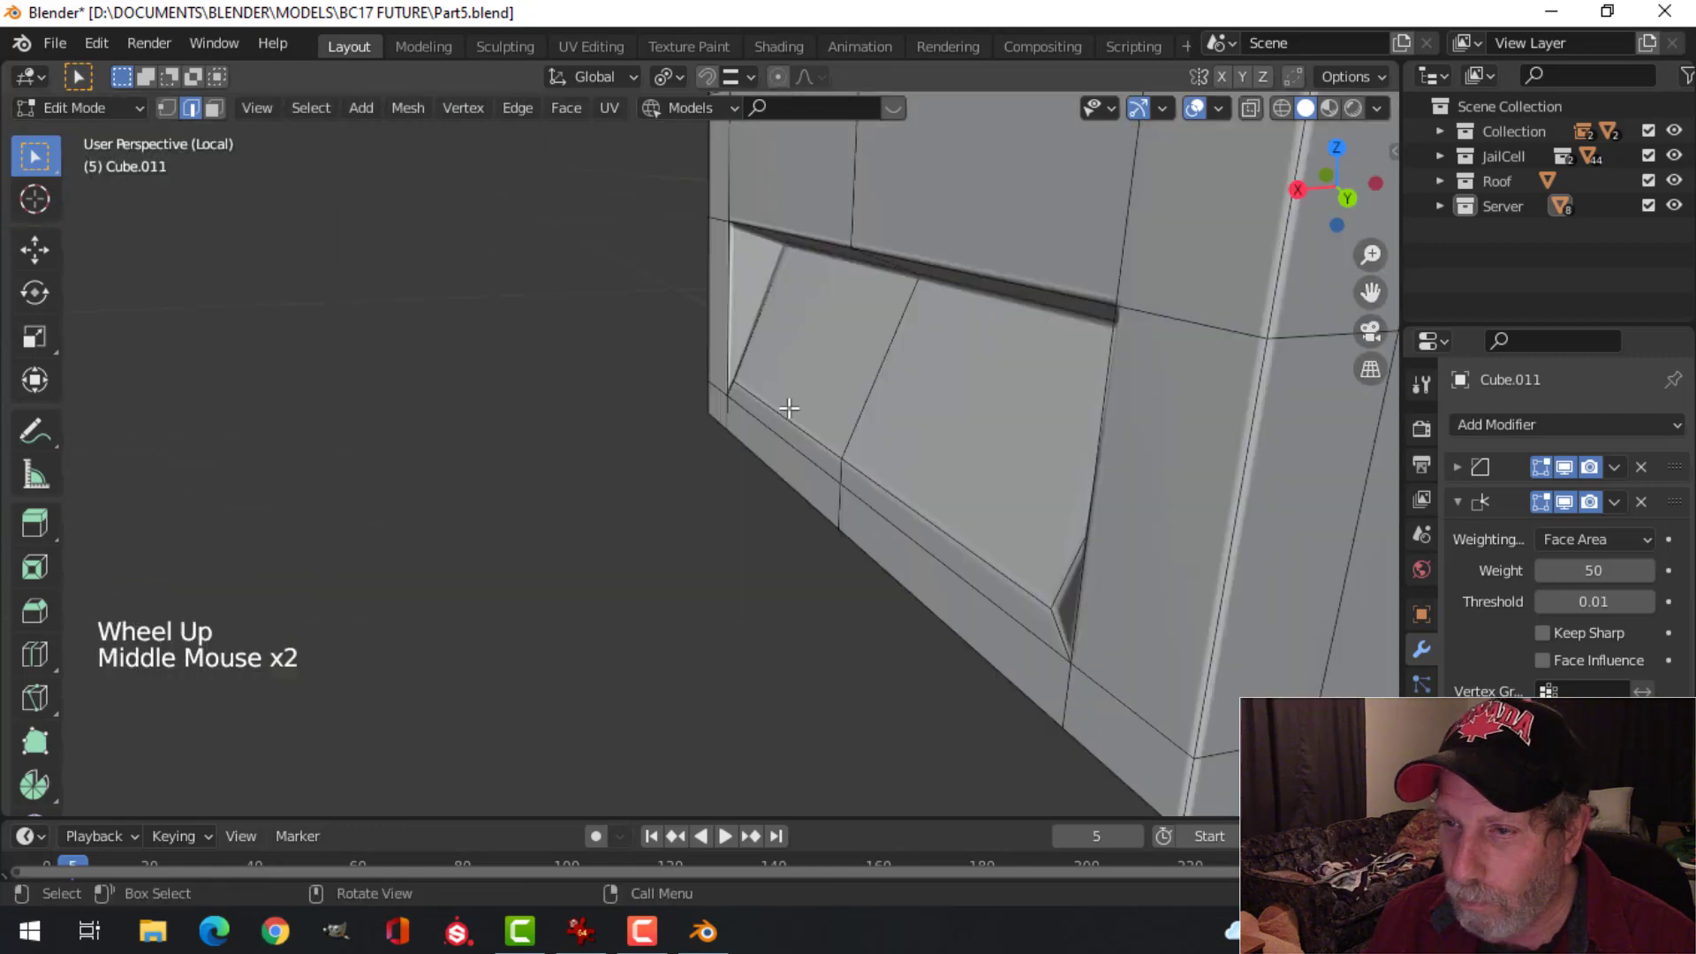
Step: Move the inset panel's two bottom edges slightly inward along X and lower them a little, leaving nothing selected
shift+middle_drag(936, 482, 837, 503)
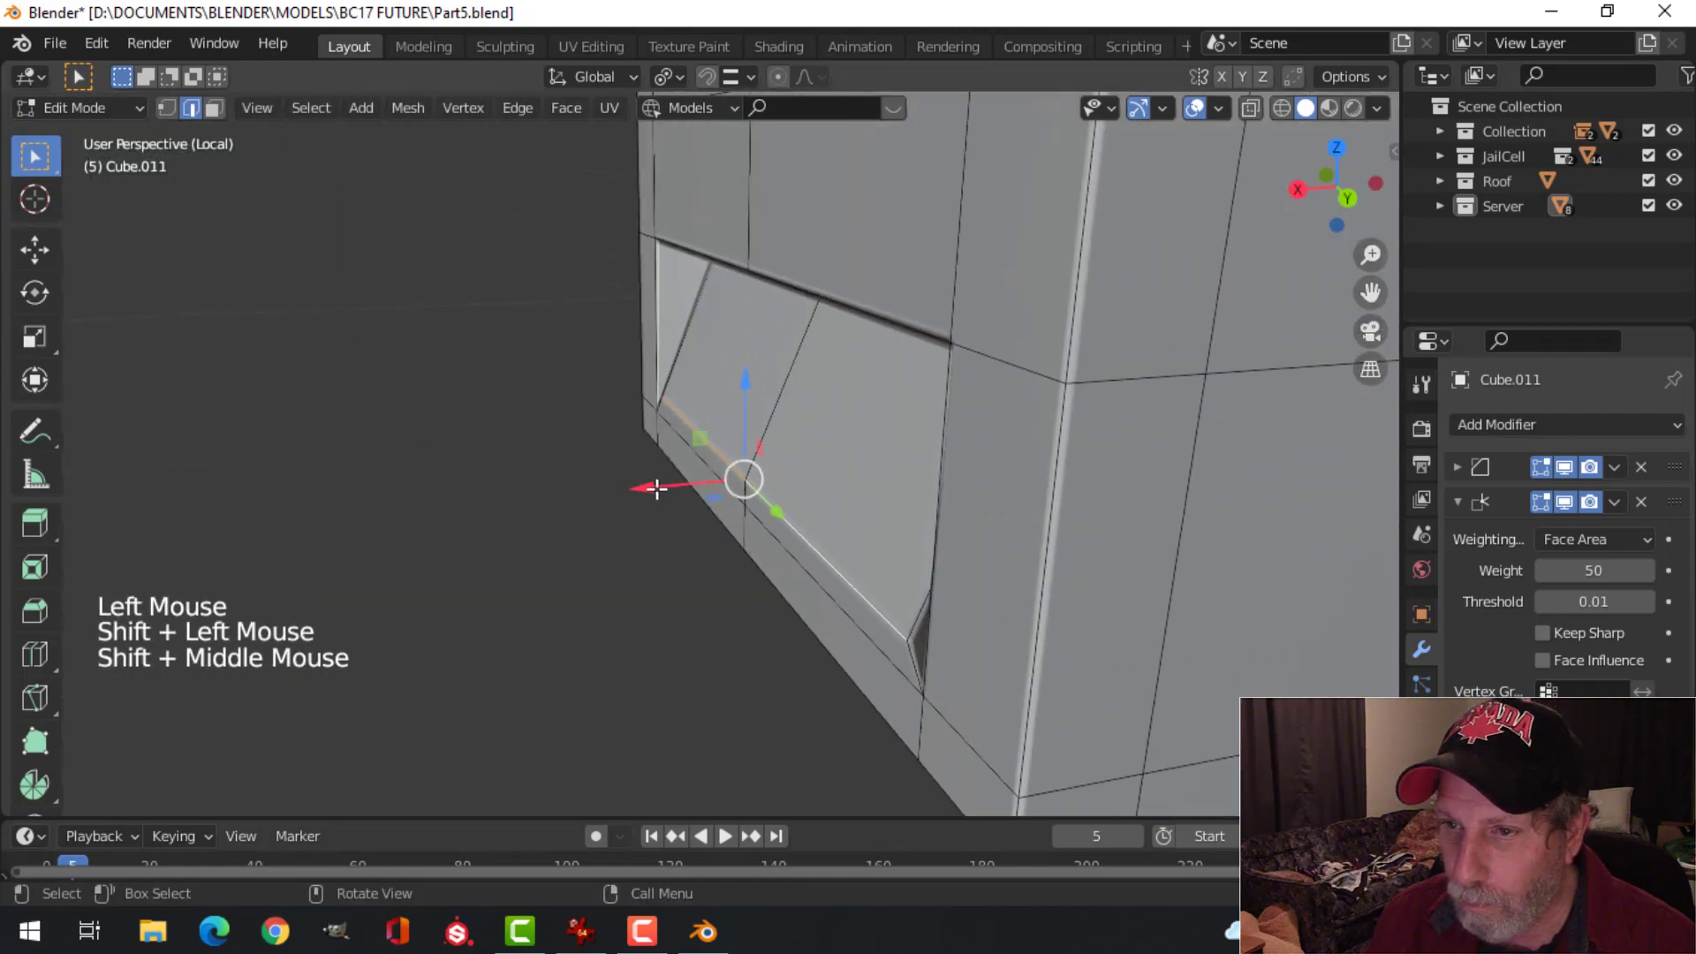
drag(656, 489, 688, 483)
middle_drag(688, 483, 735, 423)
drag(733, 418, 734, 451)
middle_drag(734, 450, 1046, 507)
key(alt+a)
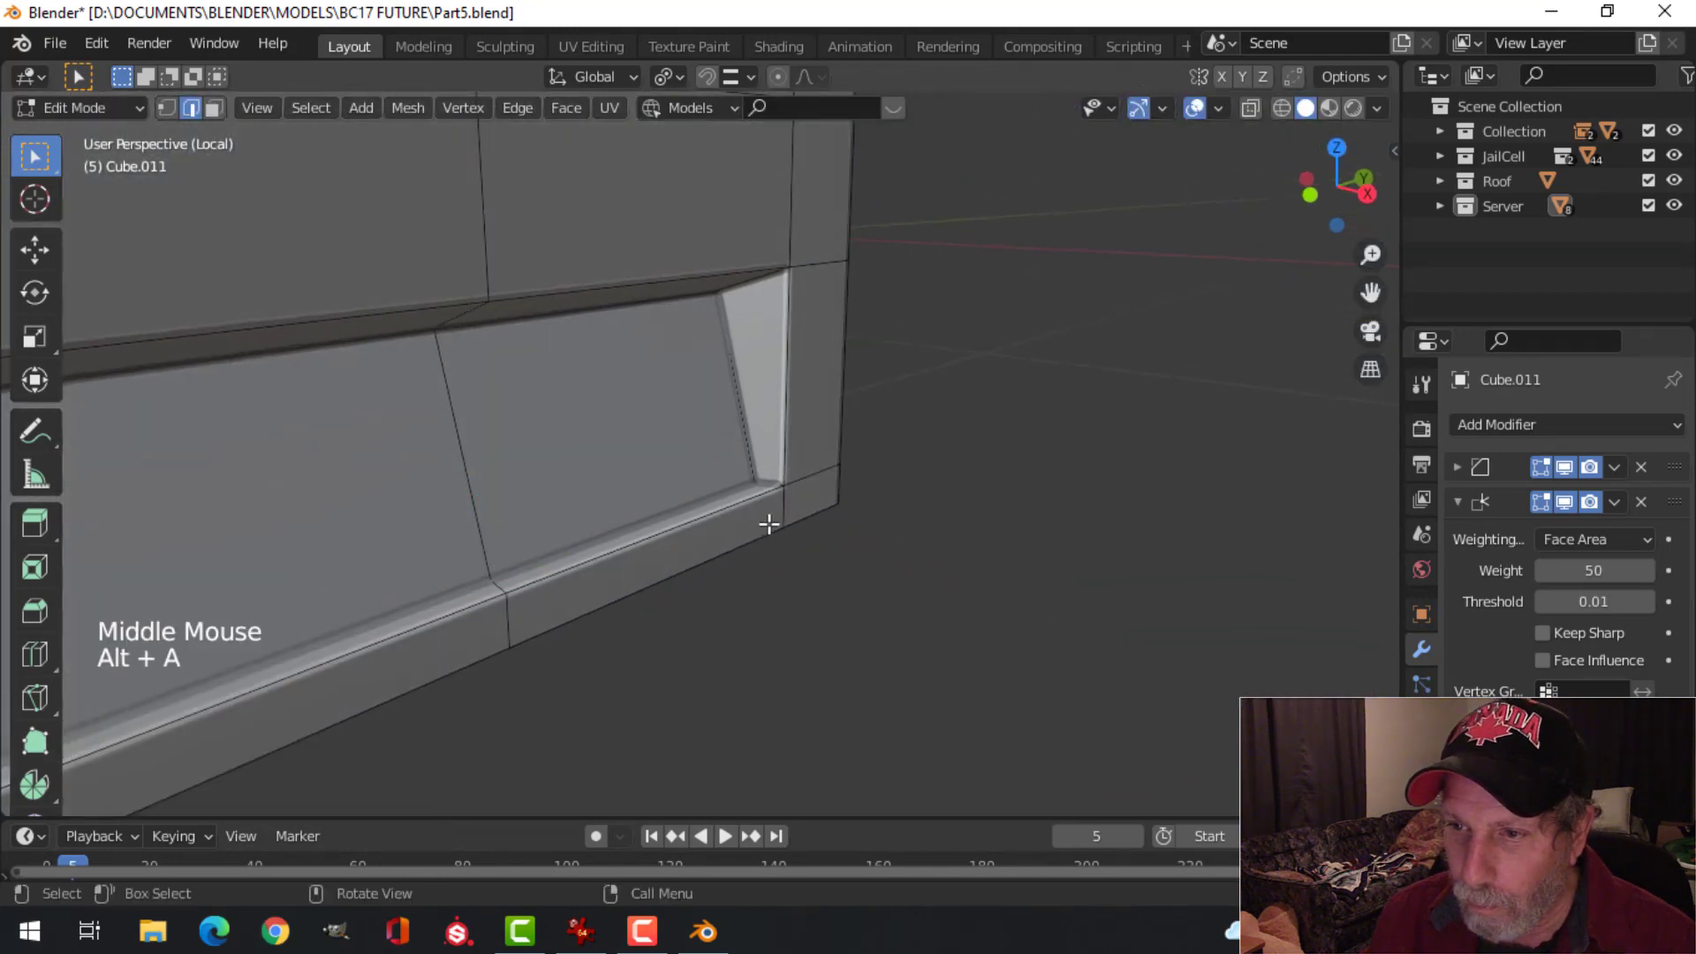
Step: Bevel the short corner edges of the sloped recess with four segments and return to Object Mode
middle_drag(768, 524, 803, 538)
scroll(718, 432, up, 2)
middle_drag(813, 466, 485, 361)
shift+click(784, 360)
shift+click(652, 430)
shift+middle_drag(463, 258, 966, 443)
key(ctrl+b)
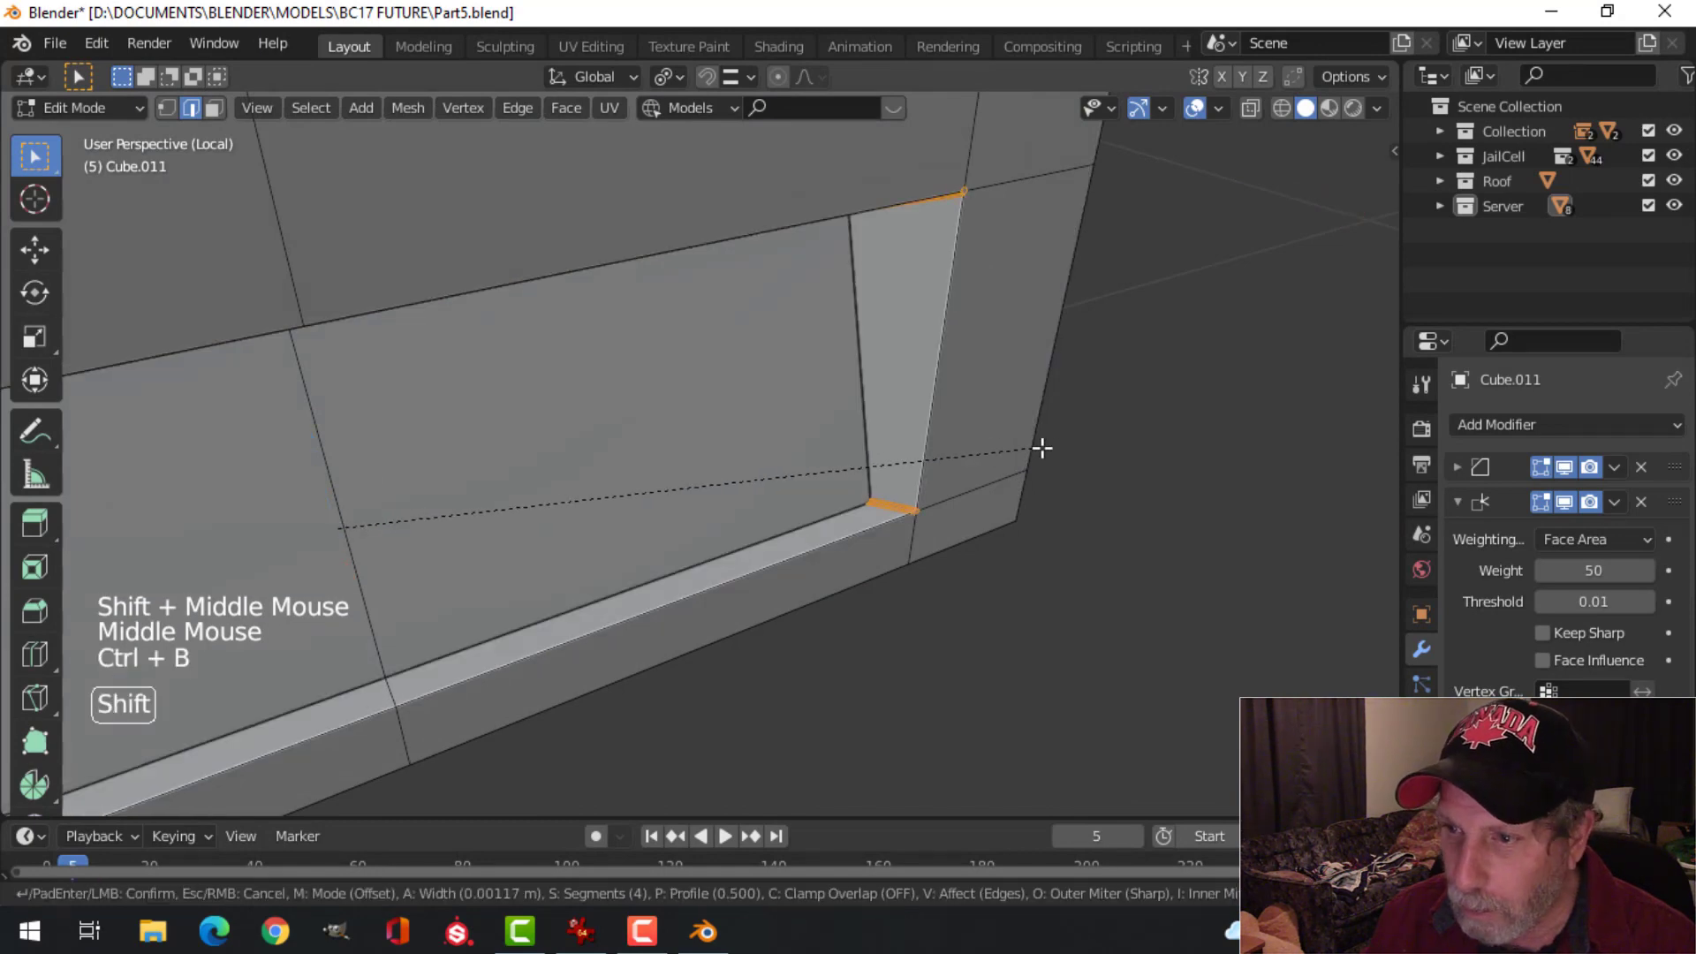
click(1203, 439)
key(Tab)
scroll(1036, 470, down, 2)
middle_drag(1036, 470, 892, 473)
key(alt+a)
scroll(731, 494, down, 3)
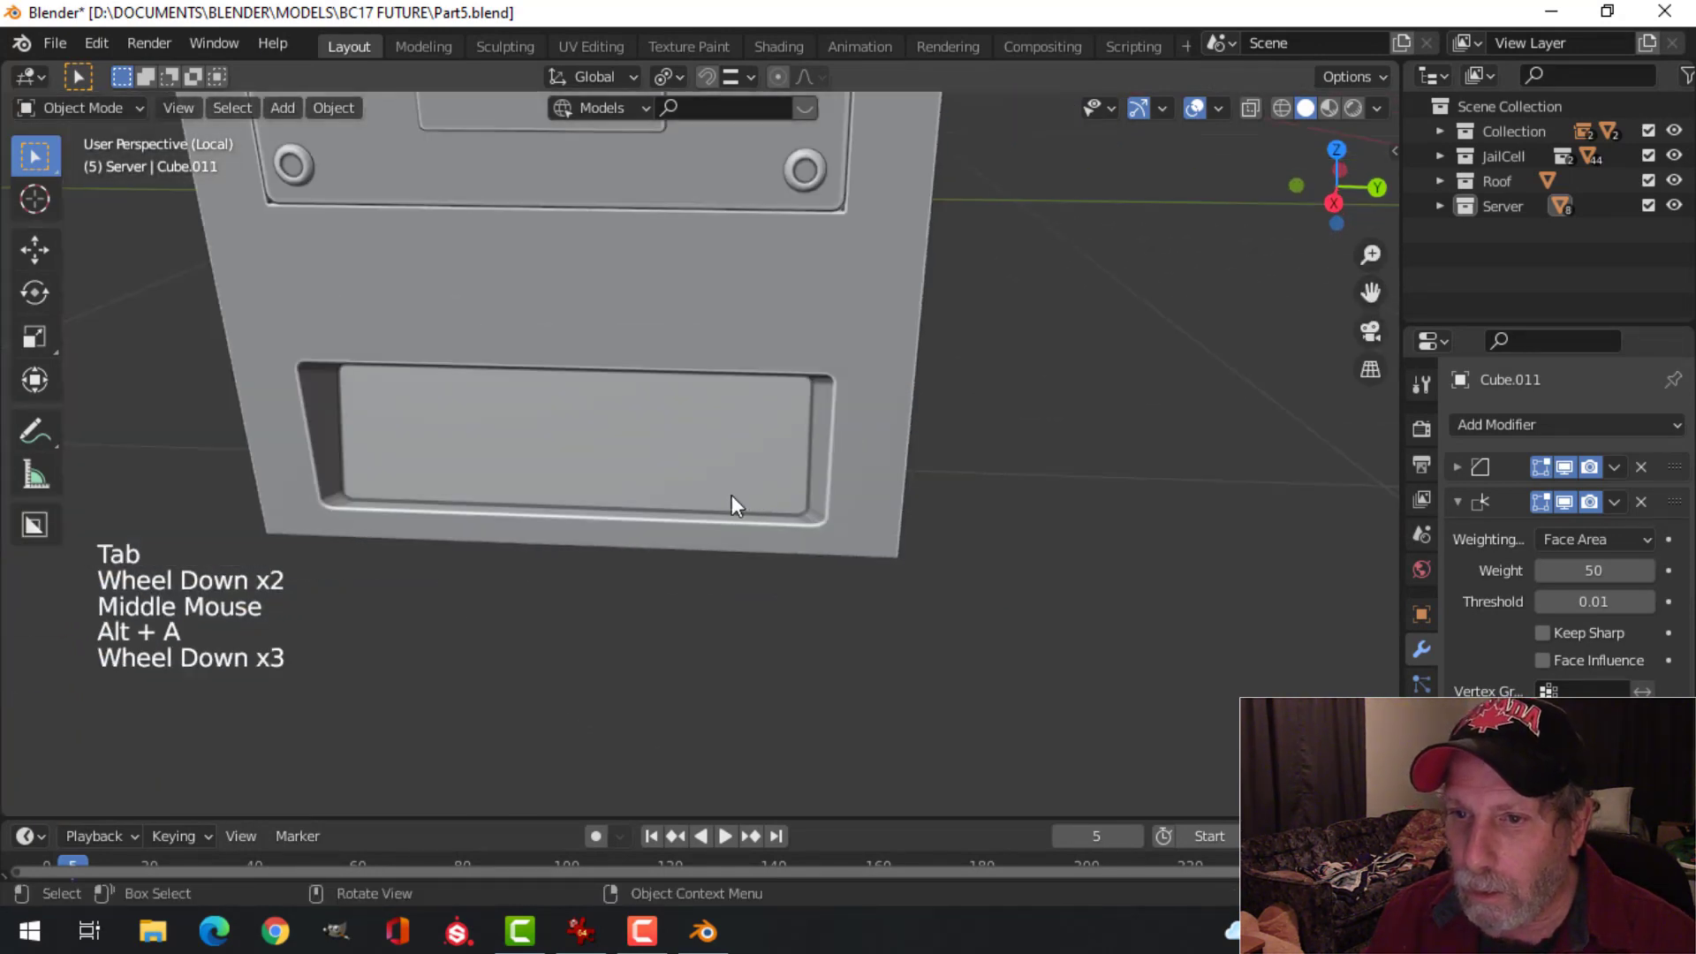
Step: Snap the 3D cursor to the upper horizontal edge on the cabinet's plain side wall
middle_drag(731, 495, 862, 548)
scroll(827, 477, down, 3)
scroll(738, 483, down, 4)
scroll(697, 420, down, 2)
scroll(718, 521, down, 3)
key(Tab)
scroll(862, 548, up, 2)
scroll(750, 540, up, 3)
mouse_move(751, 540)
shift+middle_down()
mouse_move(652, 536)
mouse_move(730, 515)
shift+middle_up()
key(2)
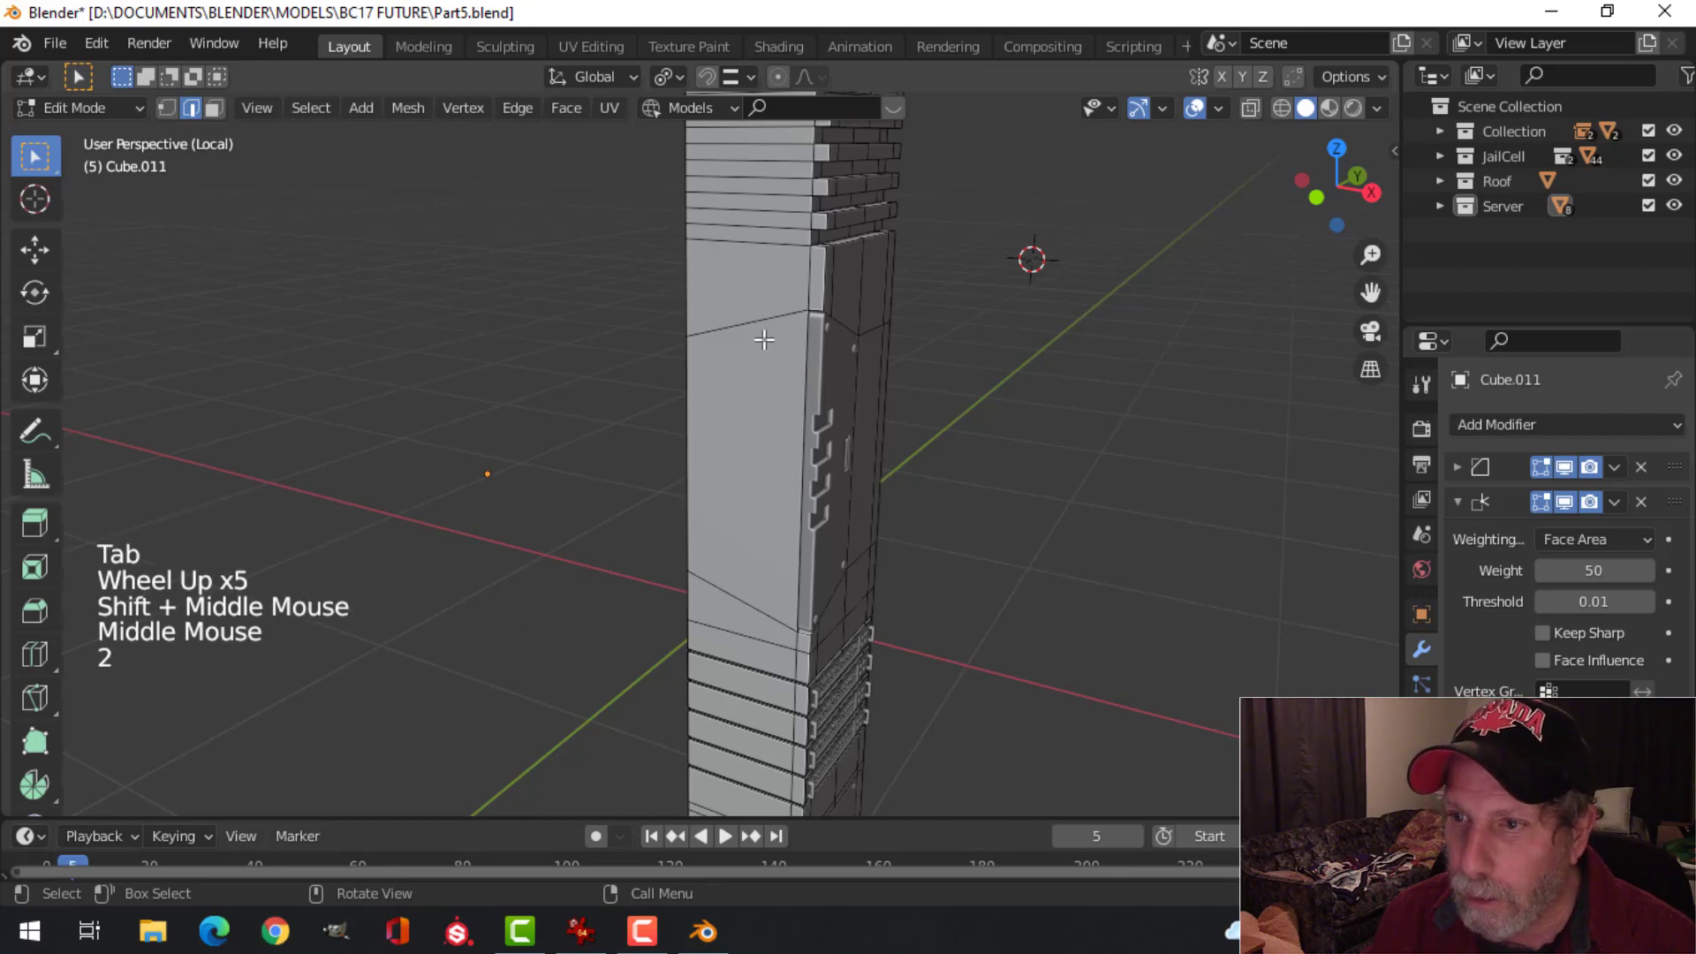
key(shift+s)
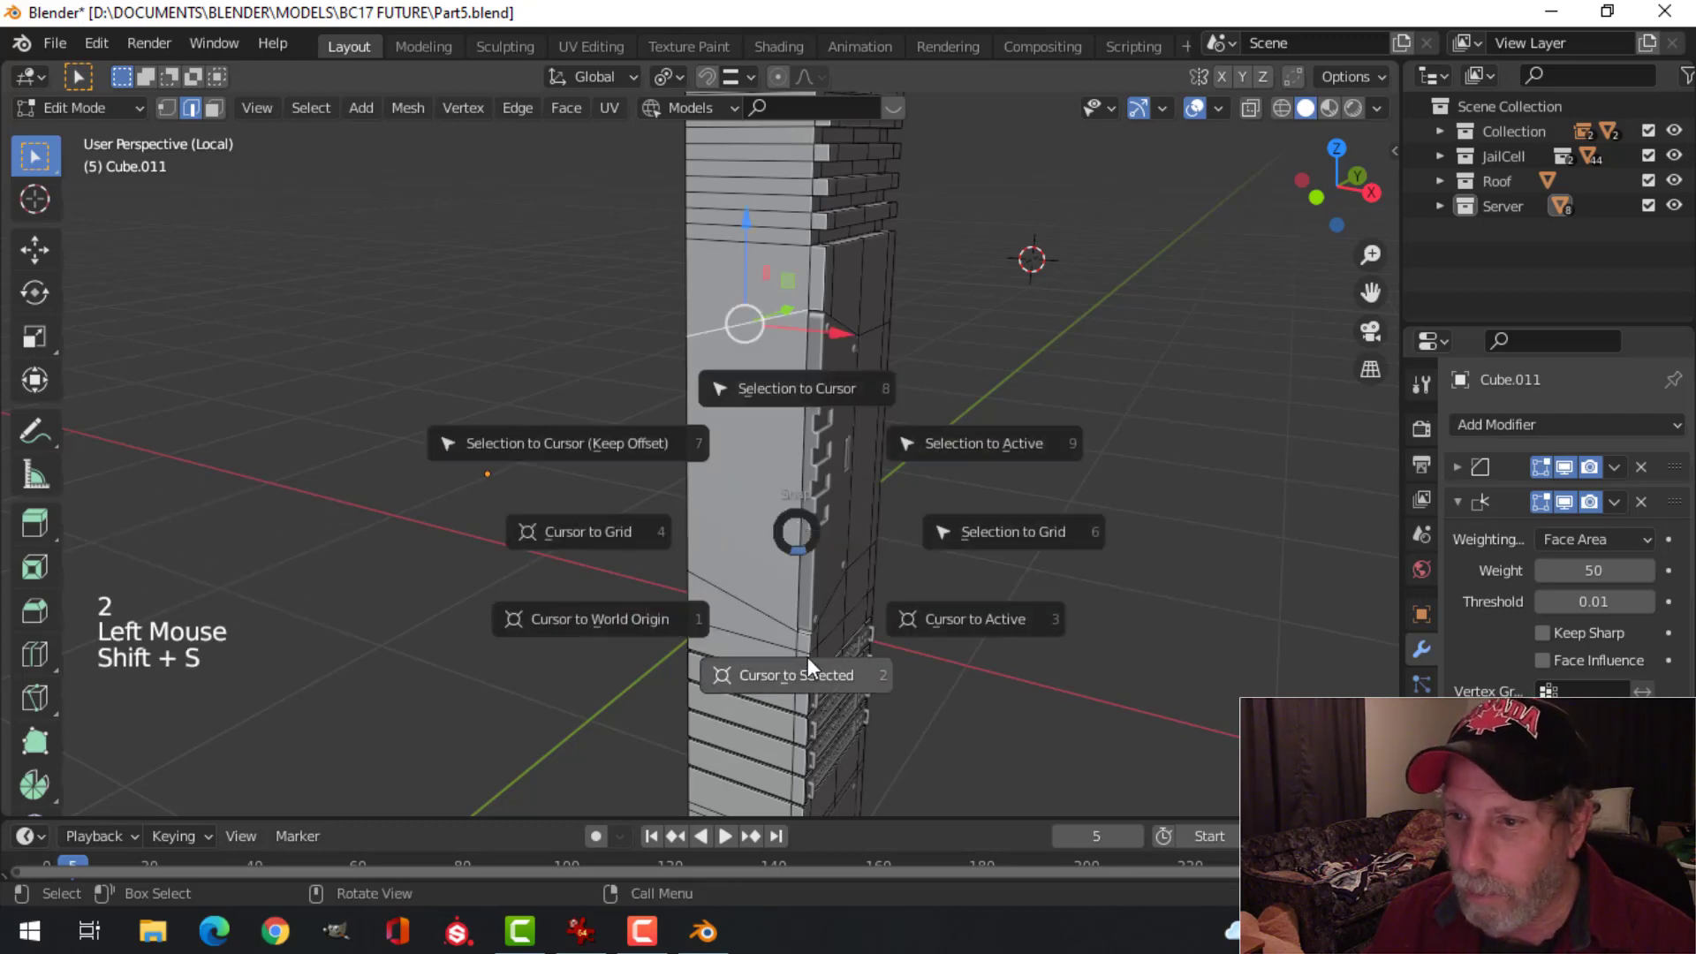
click(808, 655)
Step: Leave the cabinet's mesh and add a plane at the 3D cursor
key(alt+a)
key(Tab)
scroll(893, 583, down, 3)
key(alt+a)
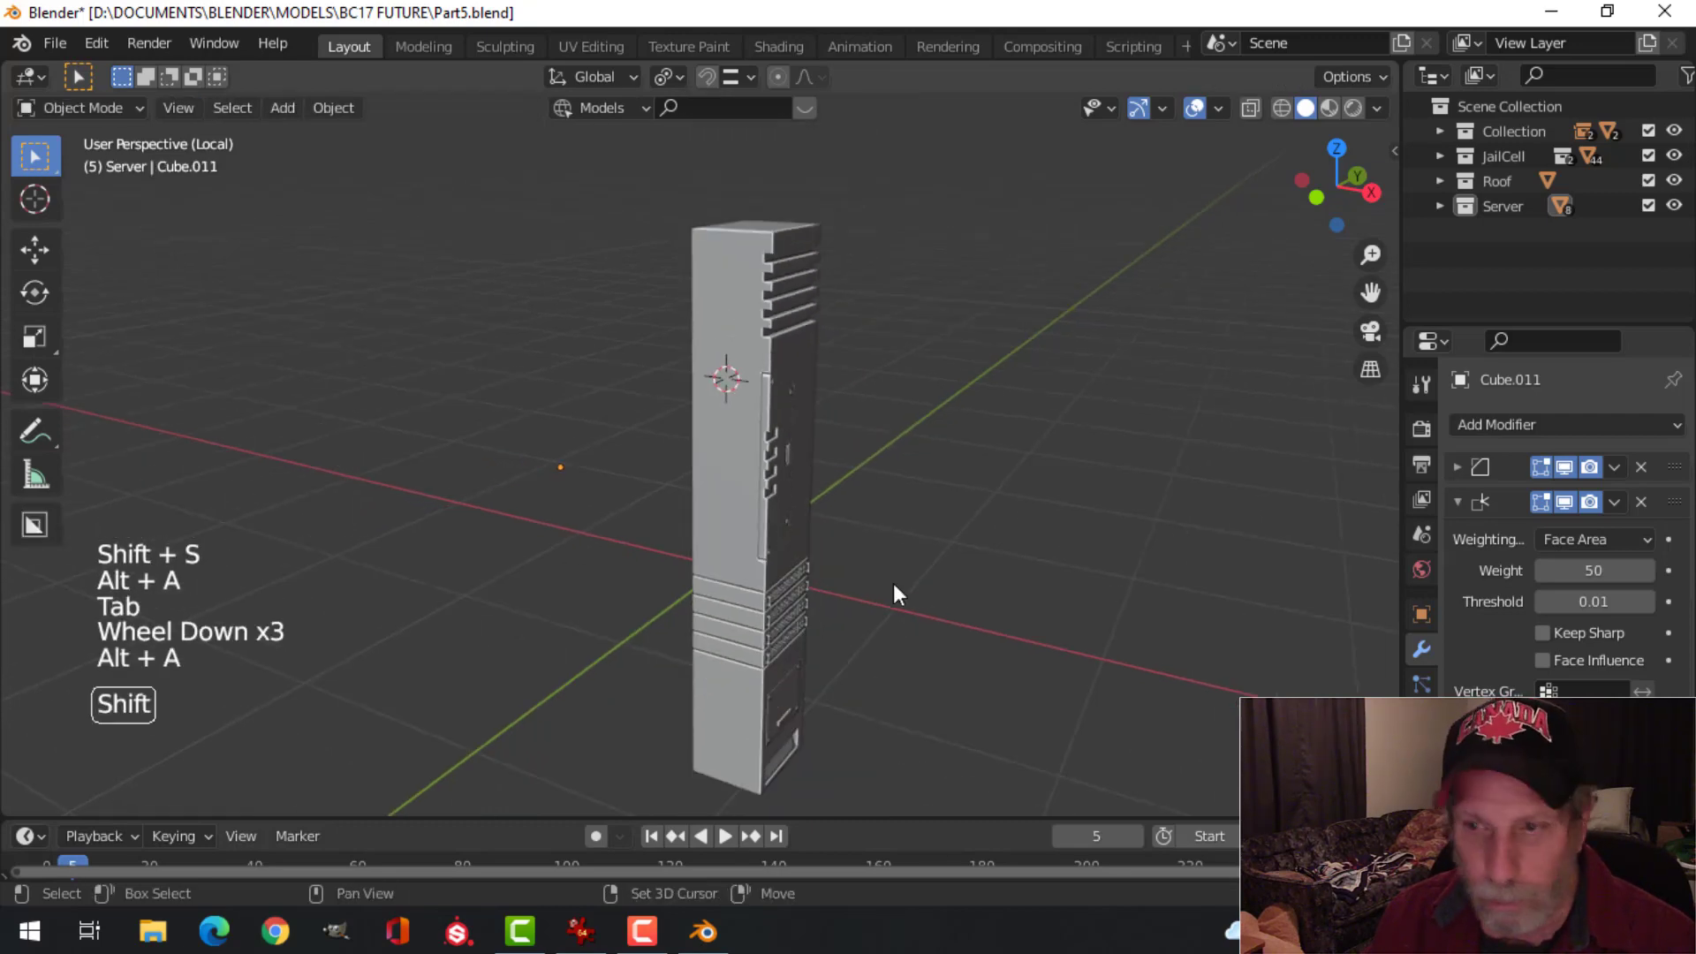
key(shift+a)
mouse_move(826, 344)
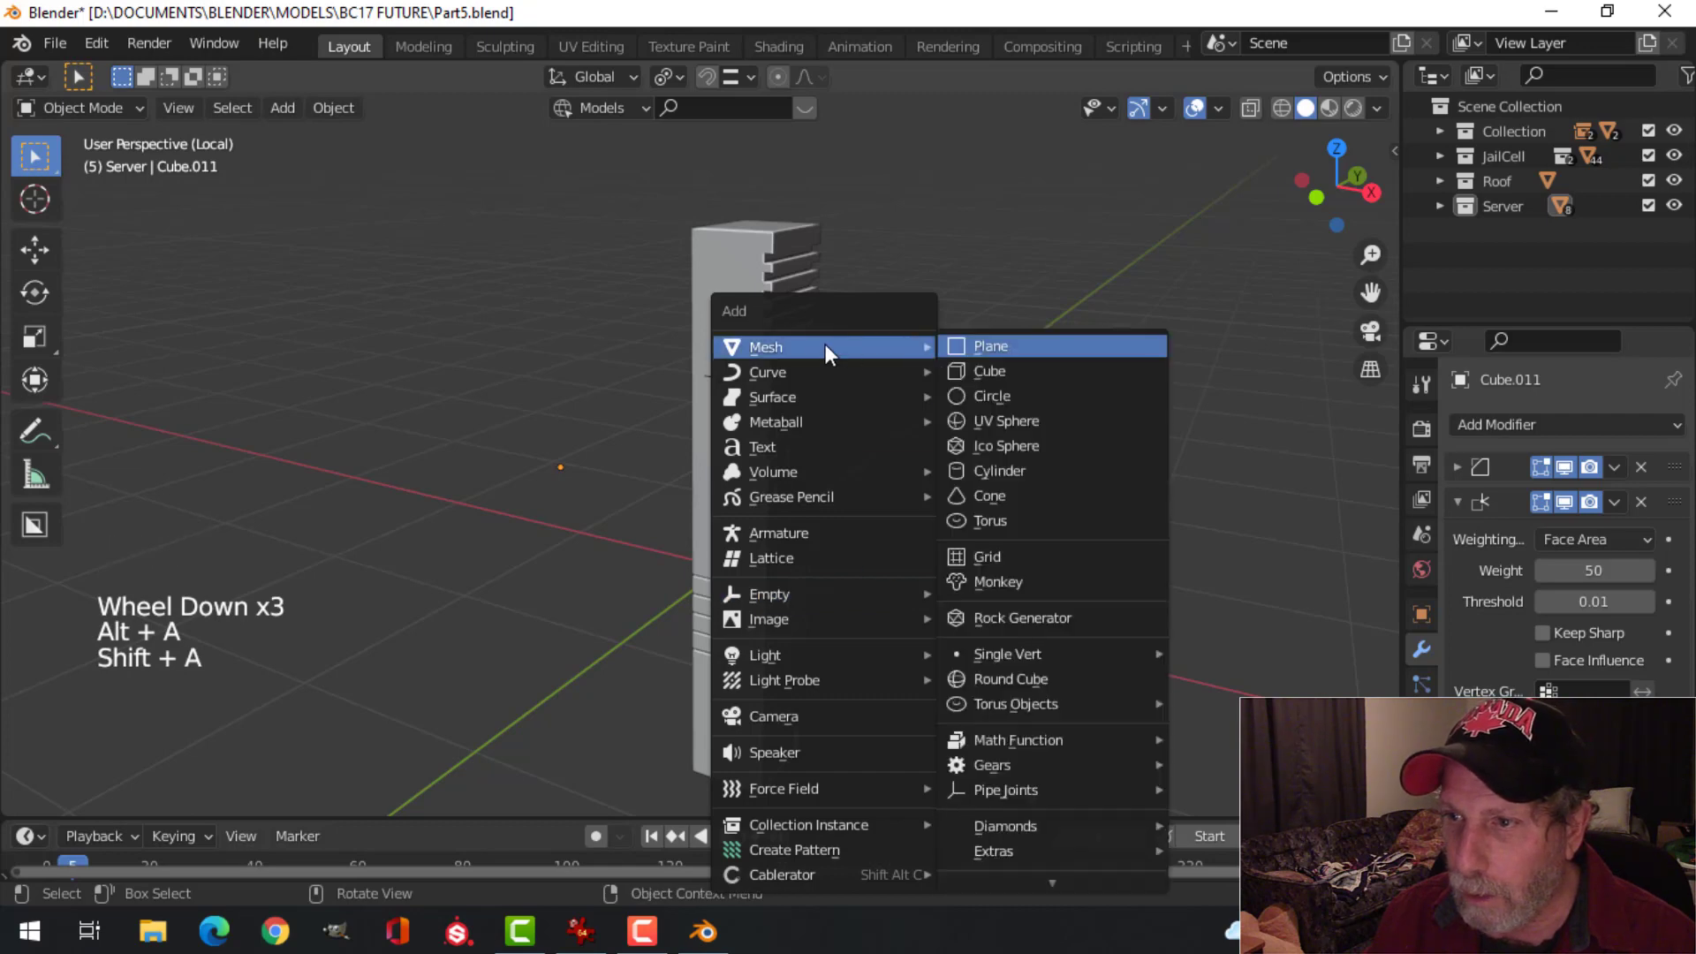
click(989, 346)
Step: Scale the new plane's mesh along X by 0.169 and rotate it 90° about X to stand against the cabinet's side
middle_drag(953, 544, 940, 618)
key(Tab)
key(s)
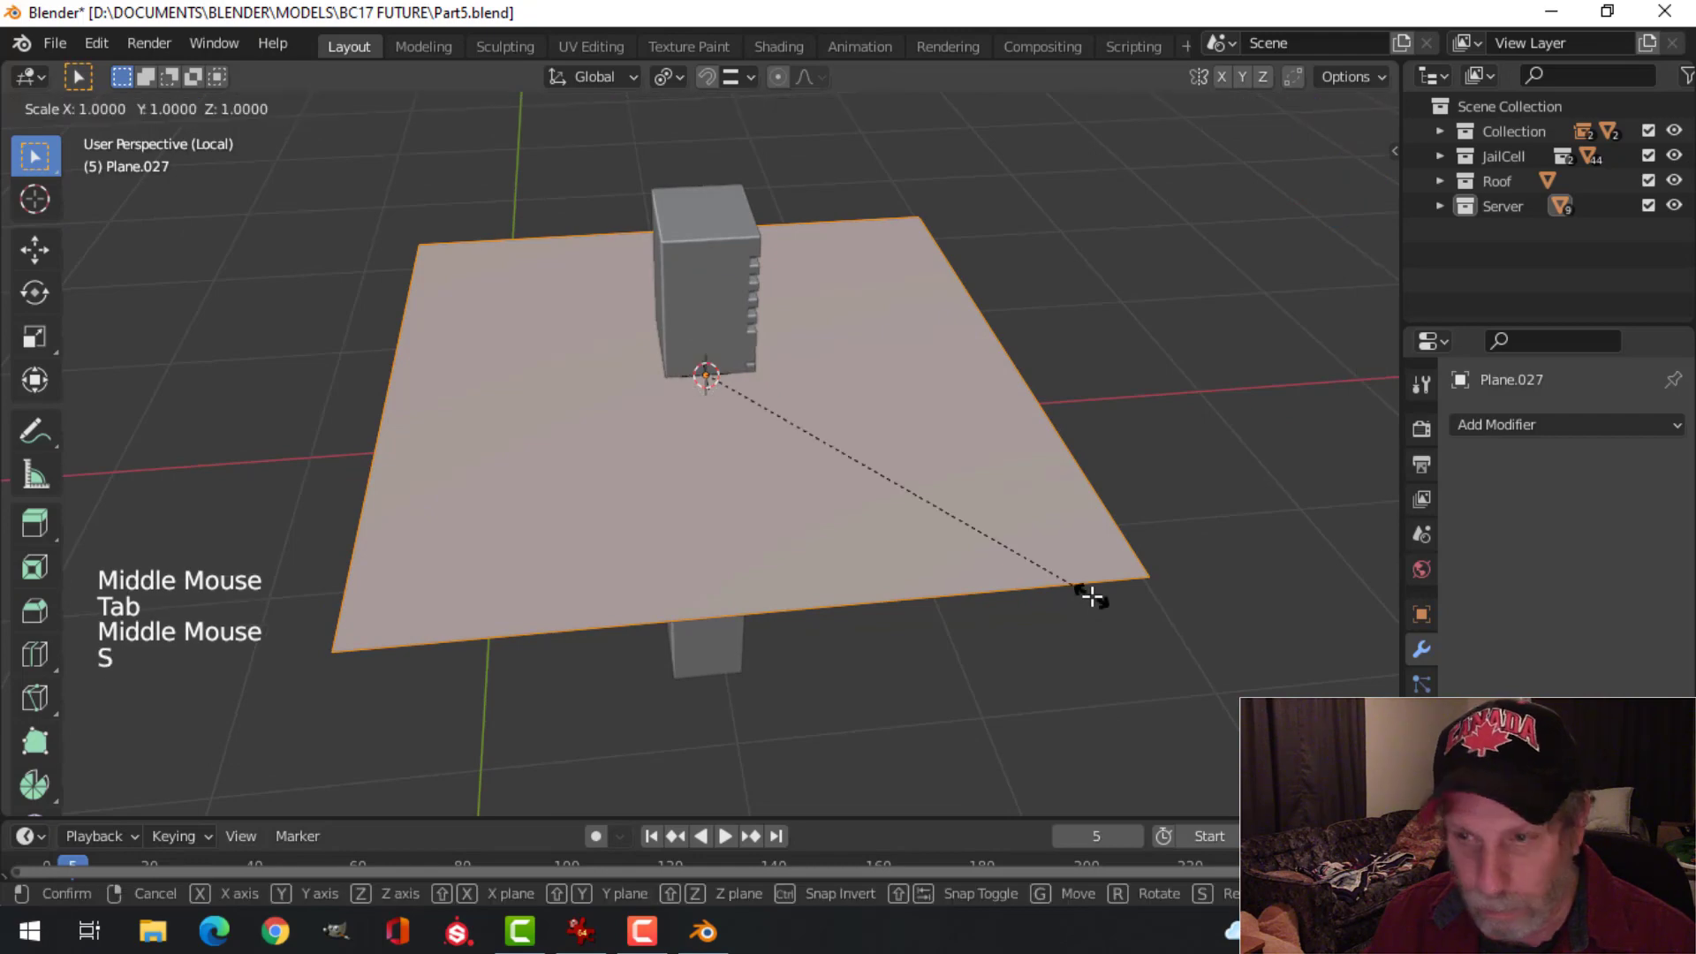
key(x)
click(720, 453)
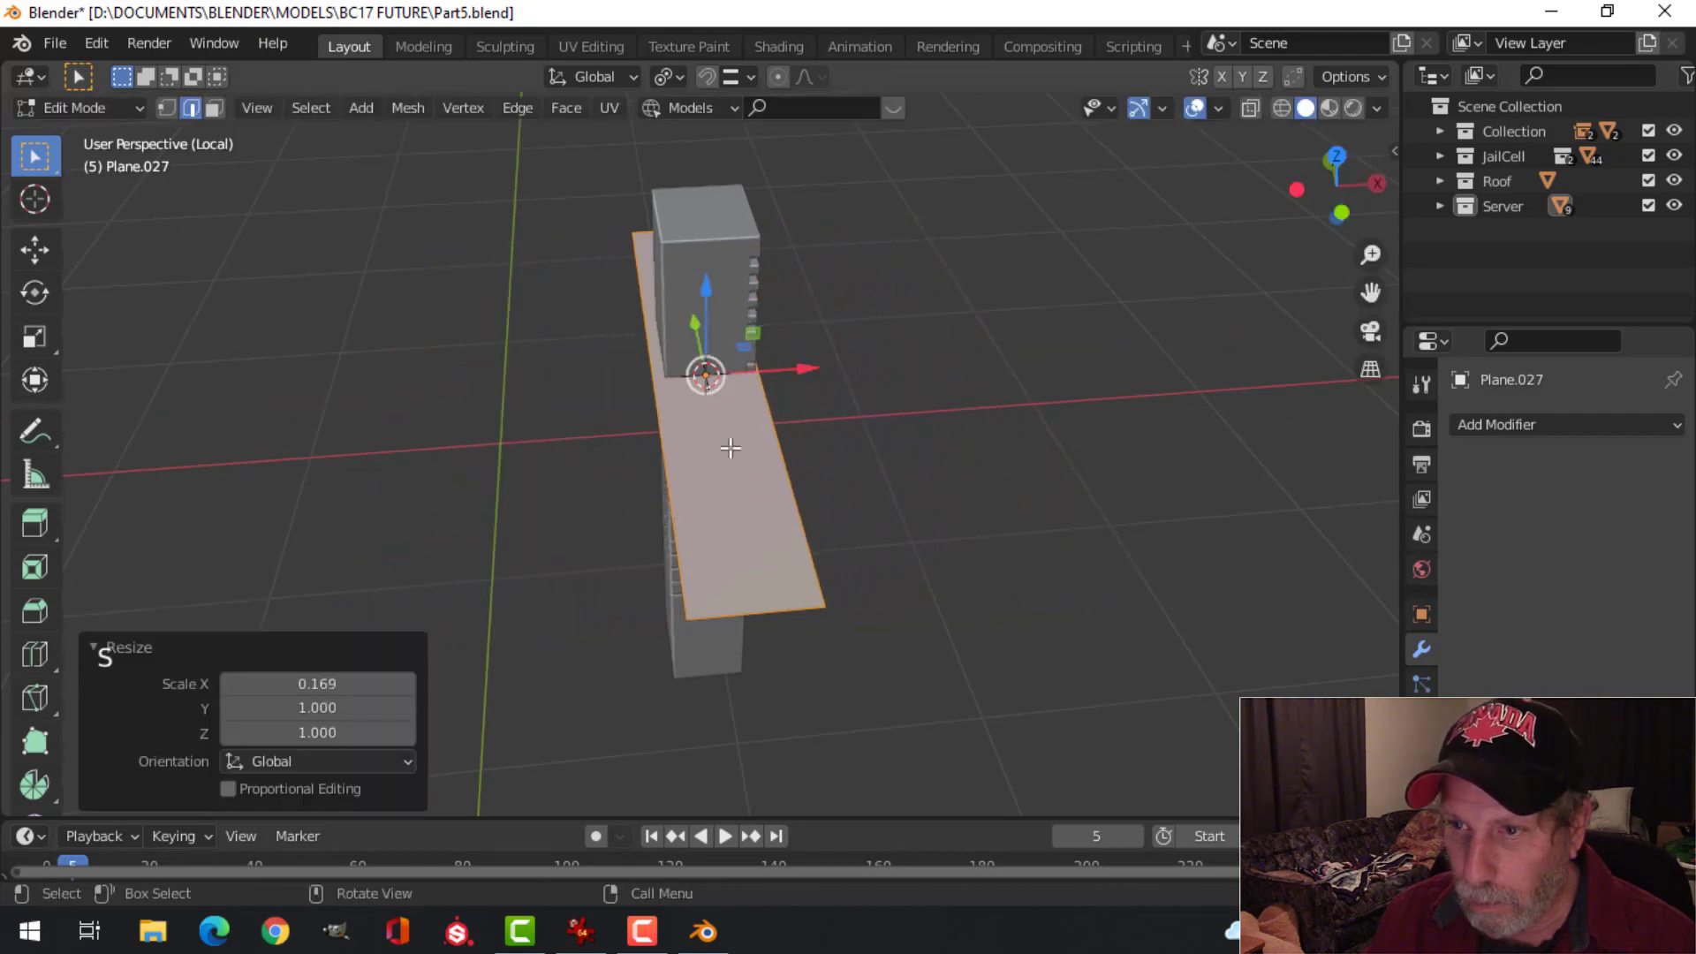
middle_drag(720, 453, 913, 497)
text(r90)
key(Return)
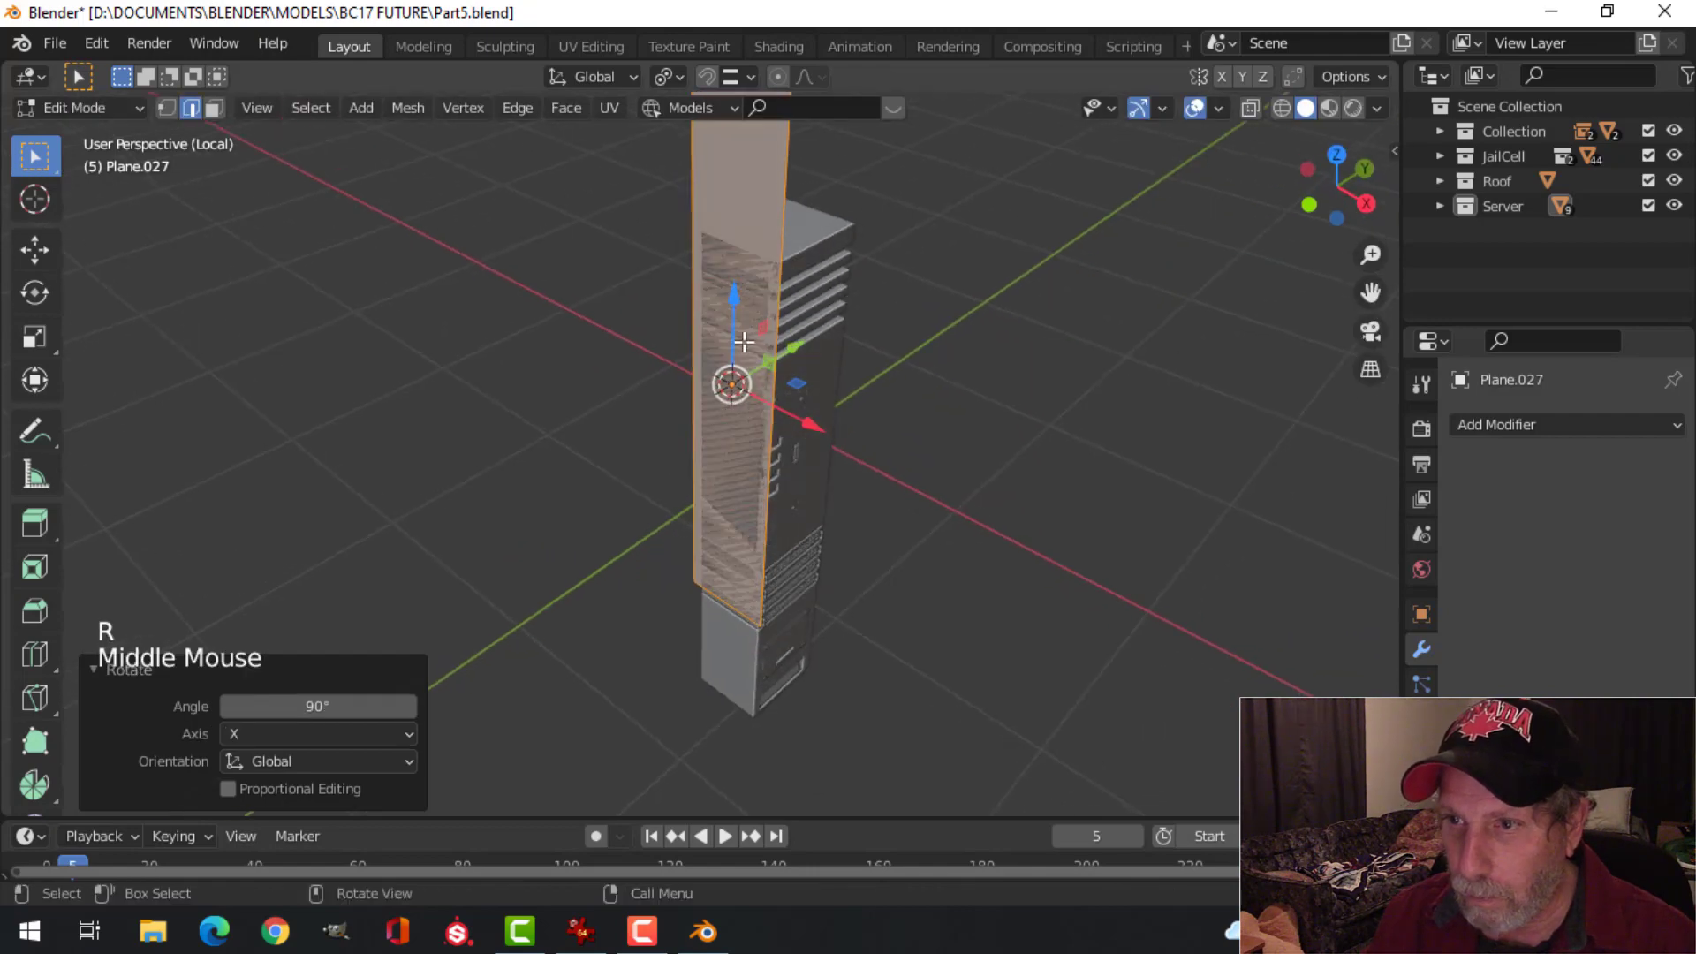
Step: Lower the upright plane along the cabinet's side and raise its top edge about 0.077 m to the cabinet's top
drag(740, 306, 746, 451)
middle_drag(746, 451, 847, 454)
scroll(825, 385, up, 1)
key(alt+a)
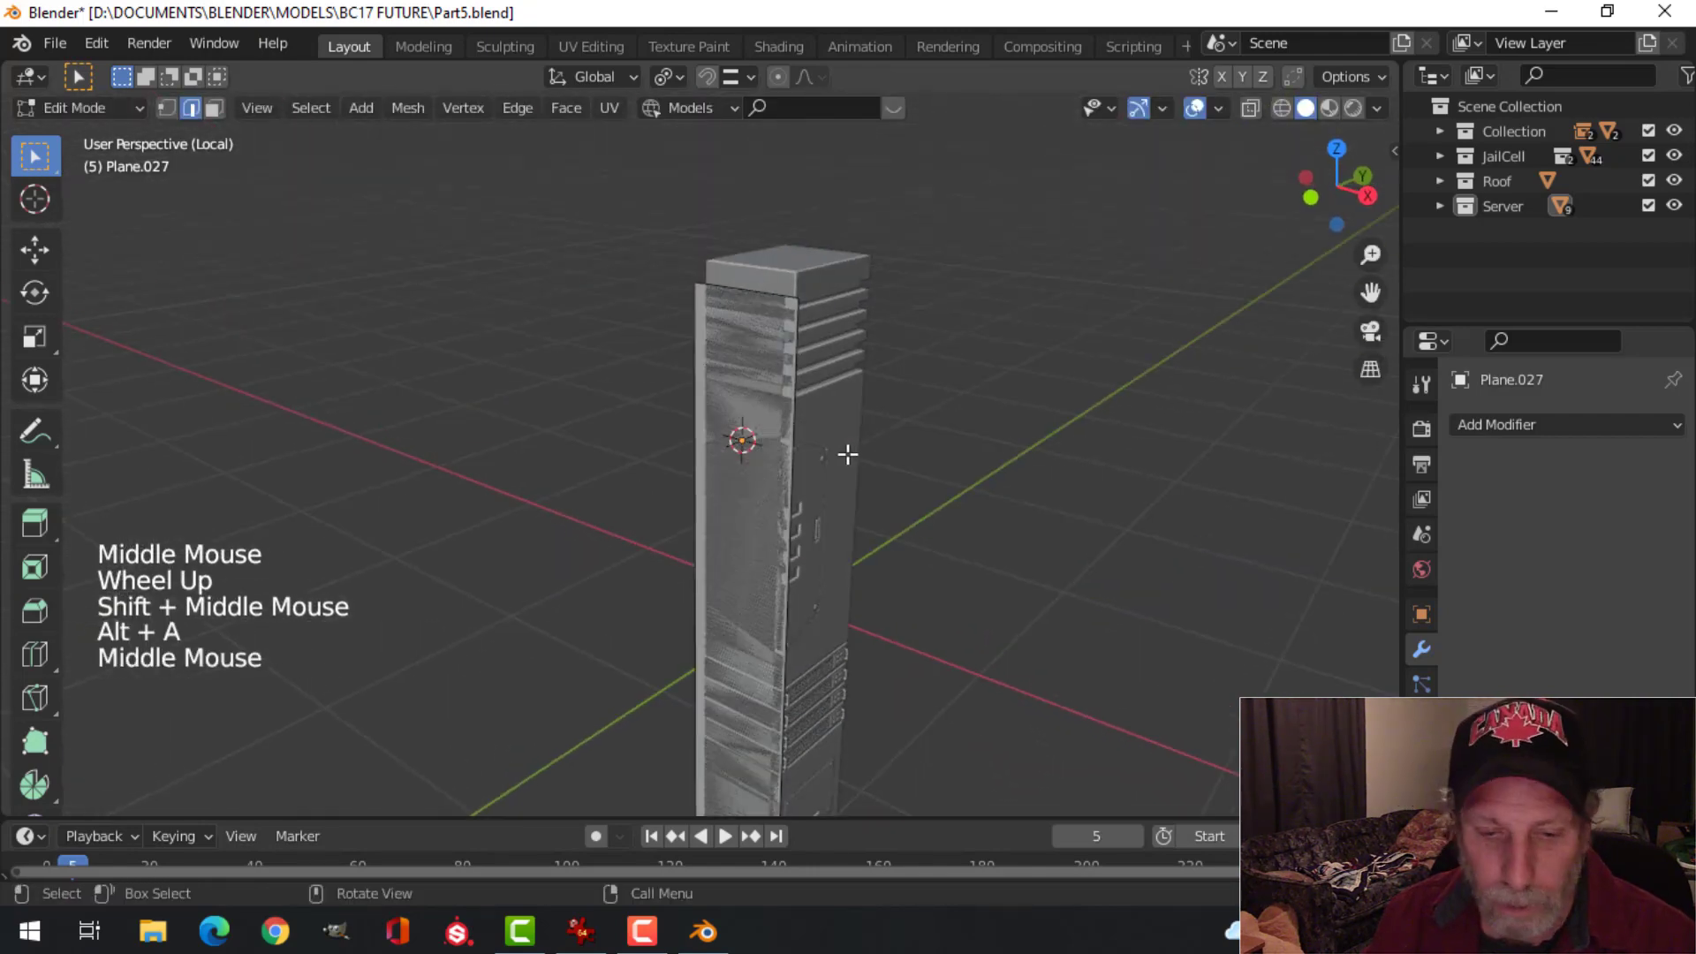
drag(749, 252, 751, 217)
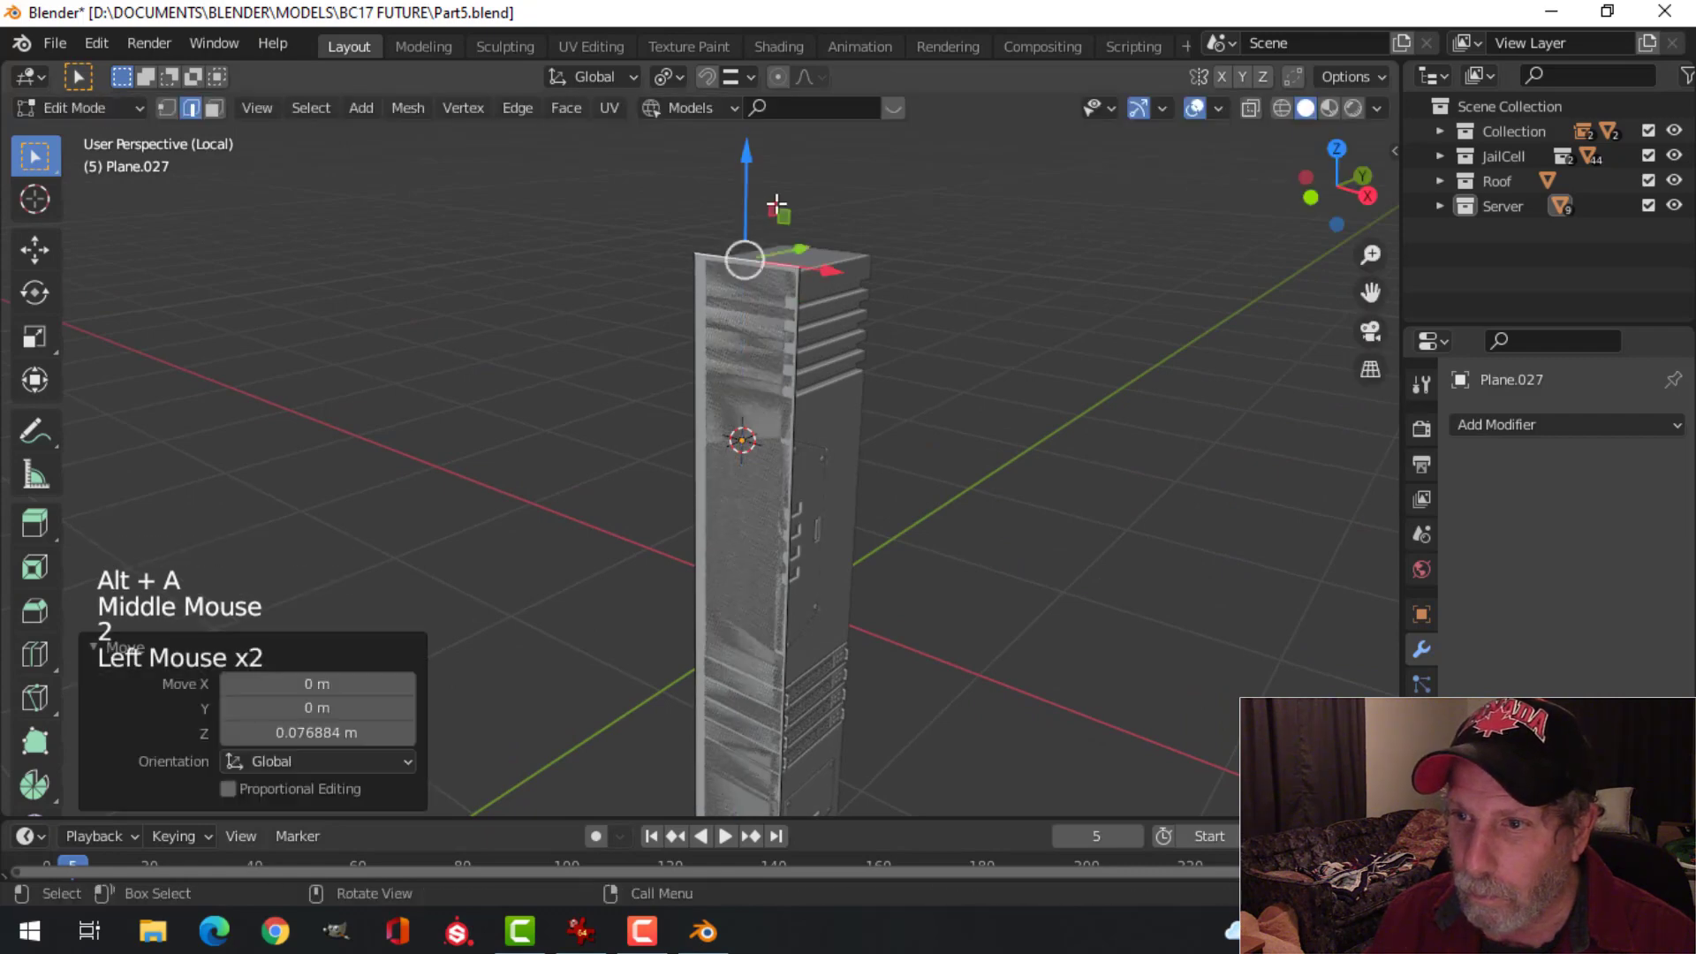
Step: Extrude the whole upright plane outward into a thin side panel and return to Object Mode
middle_drag(892, 322, 821, 367)
key(a)
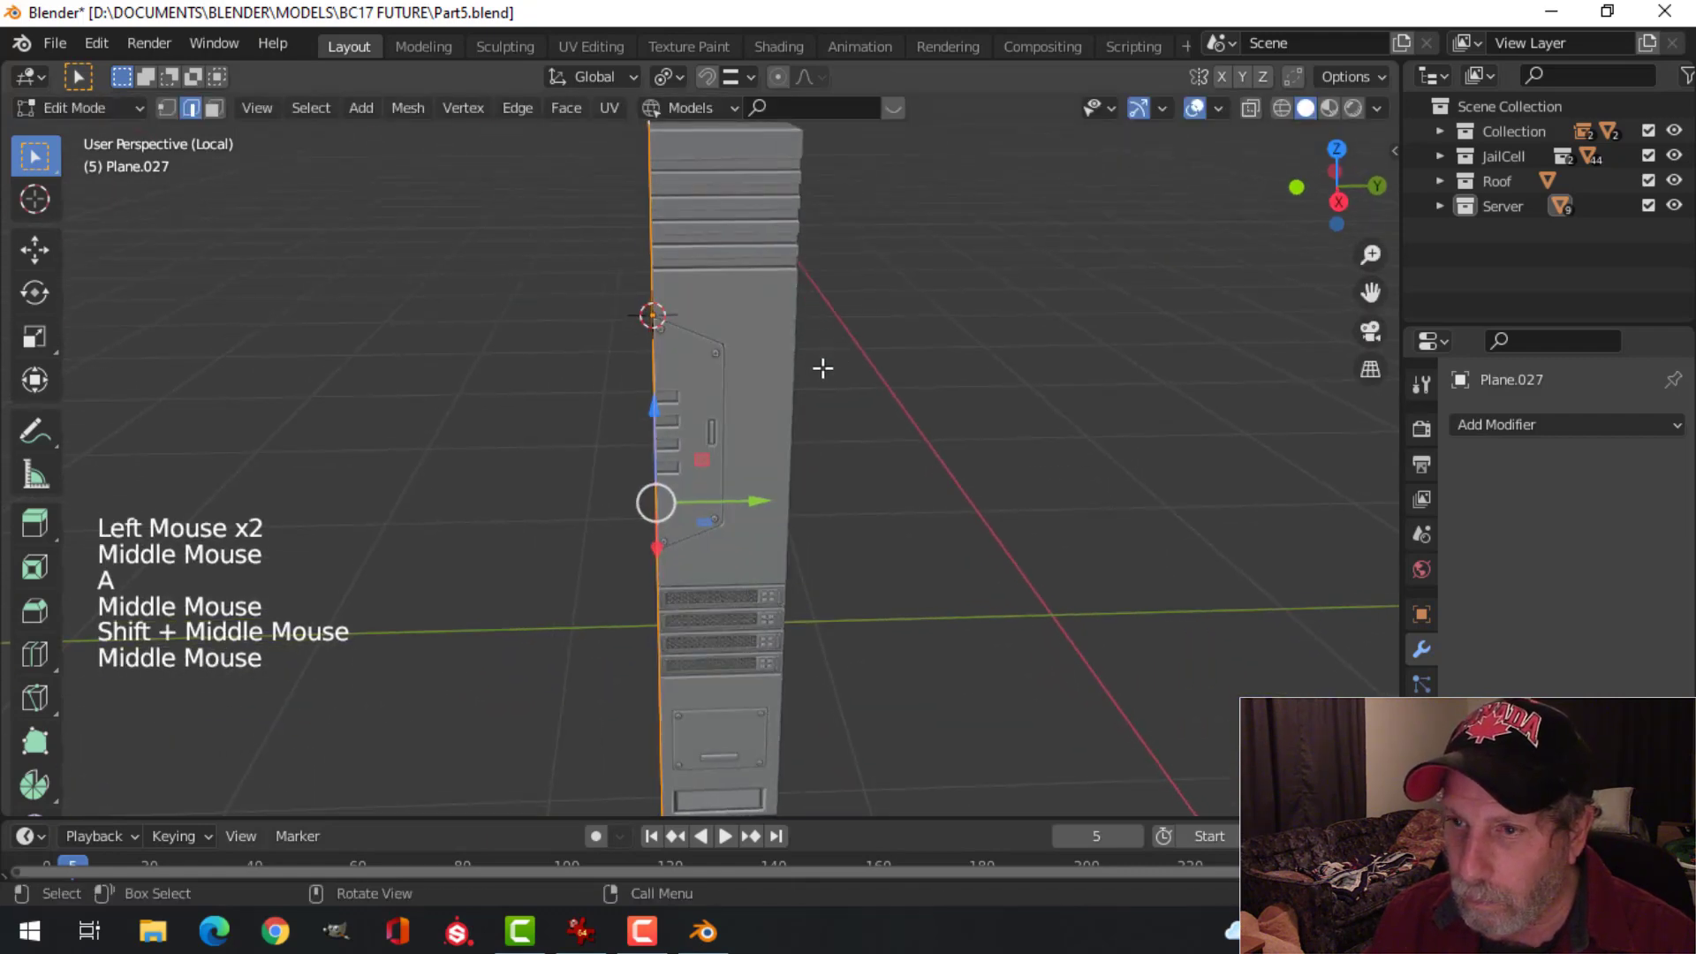
key(e)
key(Tab)
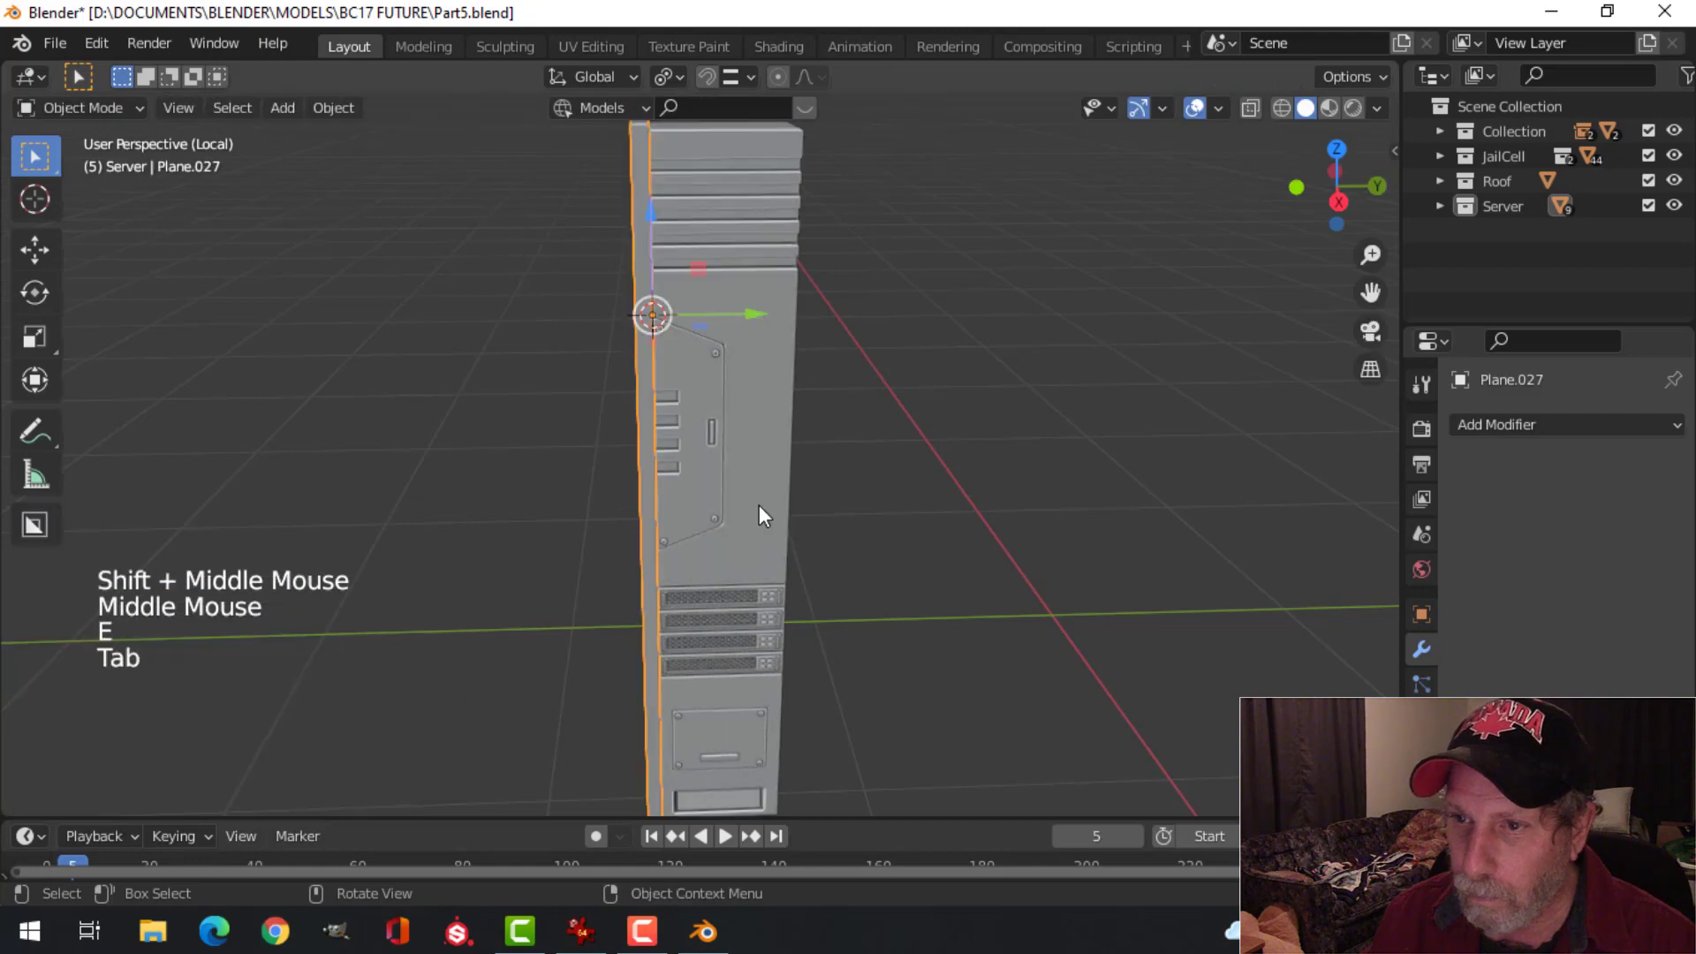
Step: Examine the side panel's fit along the cabinet's front and base from several angles and distances
middle_drag(761, 512, 958, 503)
key(alt+a)
scroll(882, 575, down, 2)
shift+middle_drag(882, 575, 841, 585)
scroll(752, 544, up, 3)
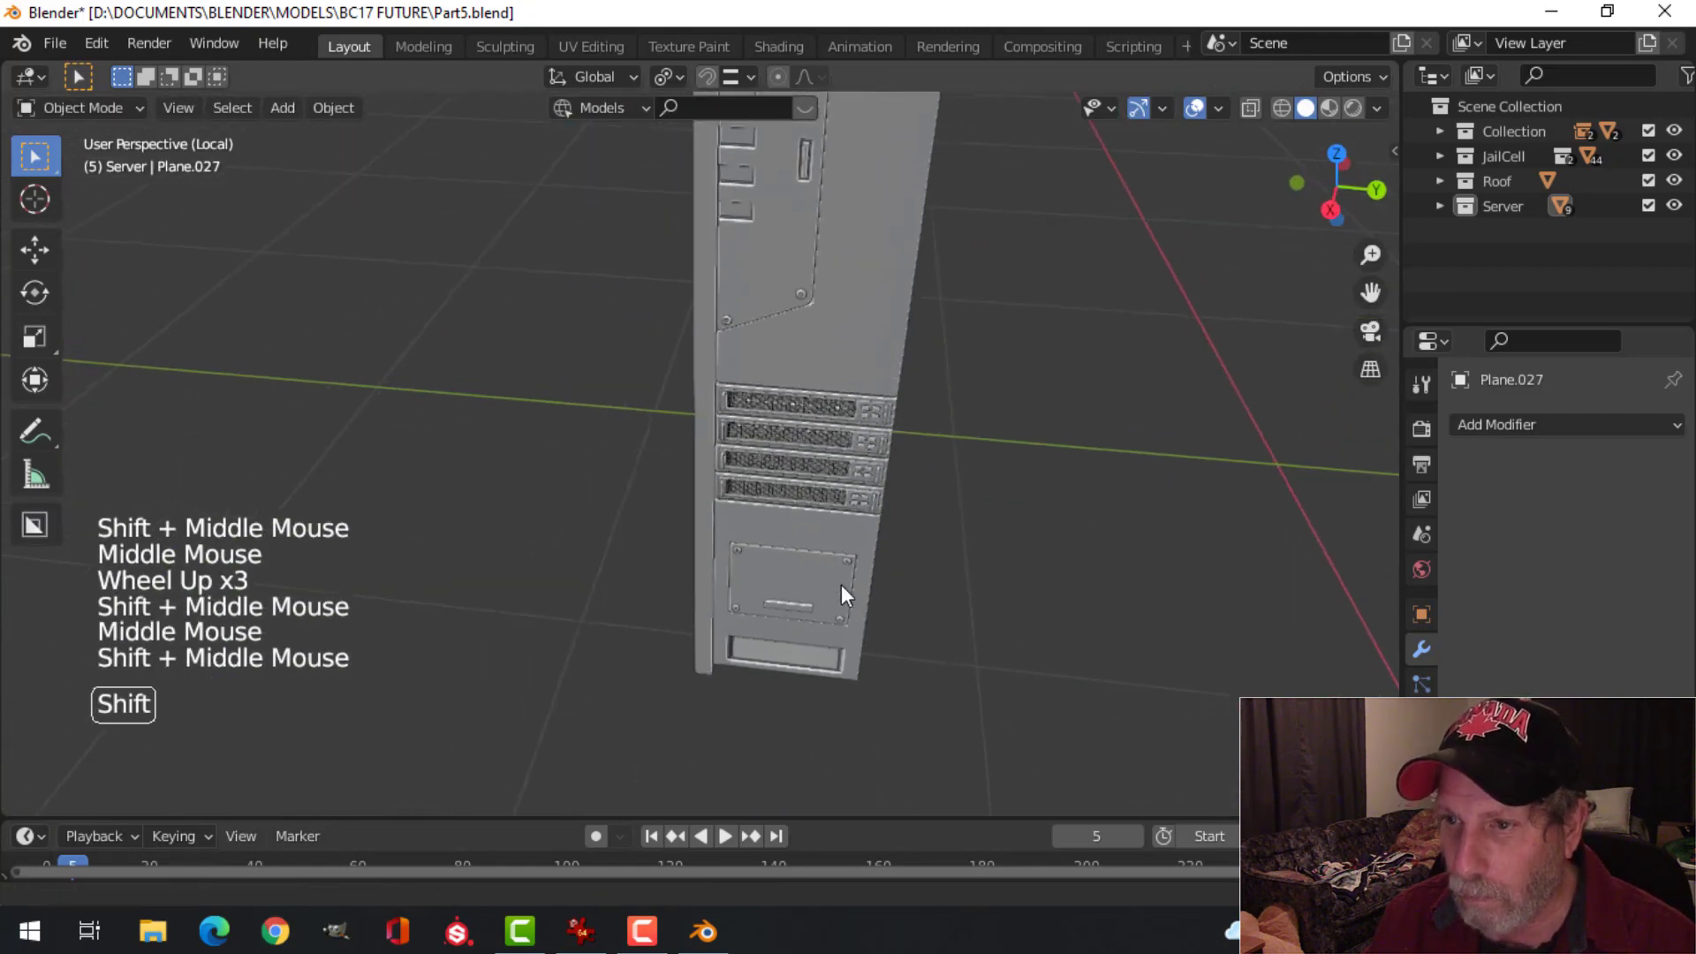
scroll(922, 503, up, 1)
shift+middle_drag(922, 504, 958, 574)
middle_drag(958, 574, 799, 443)
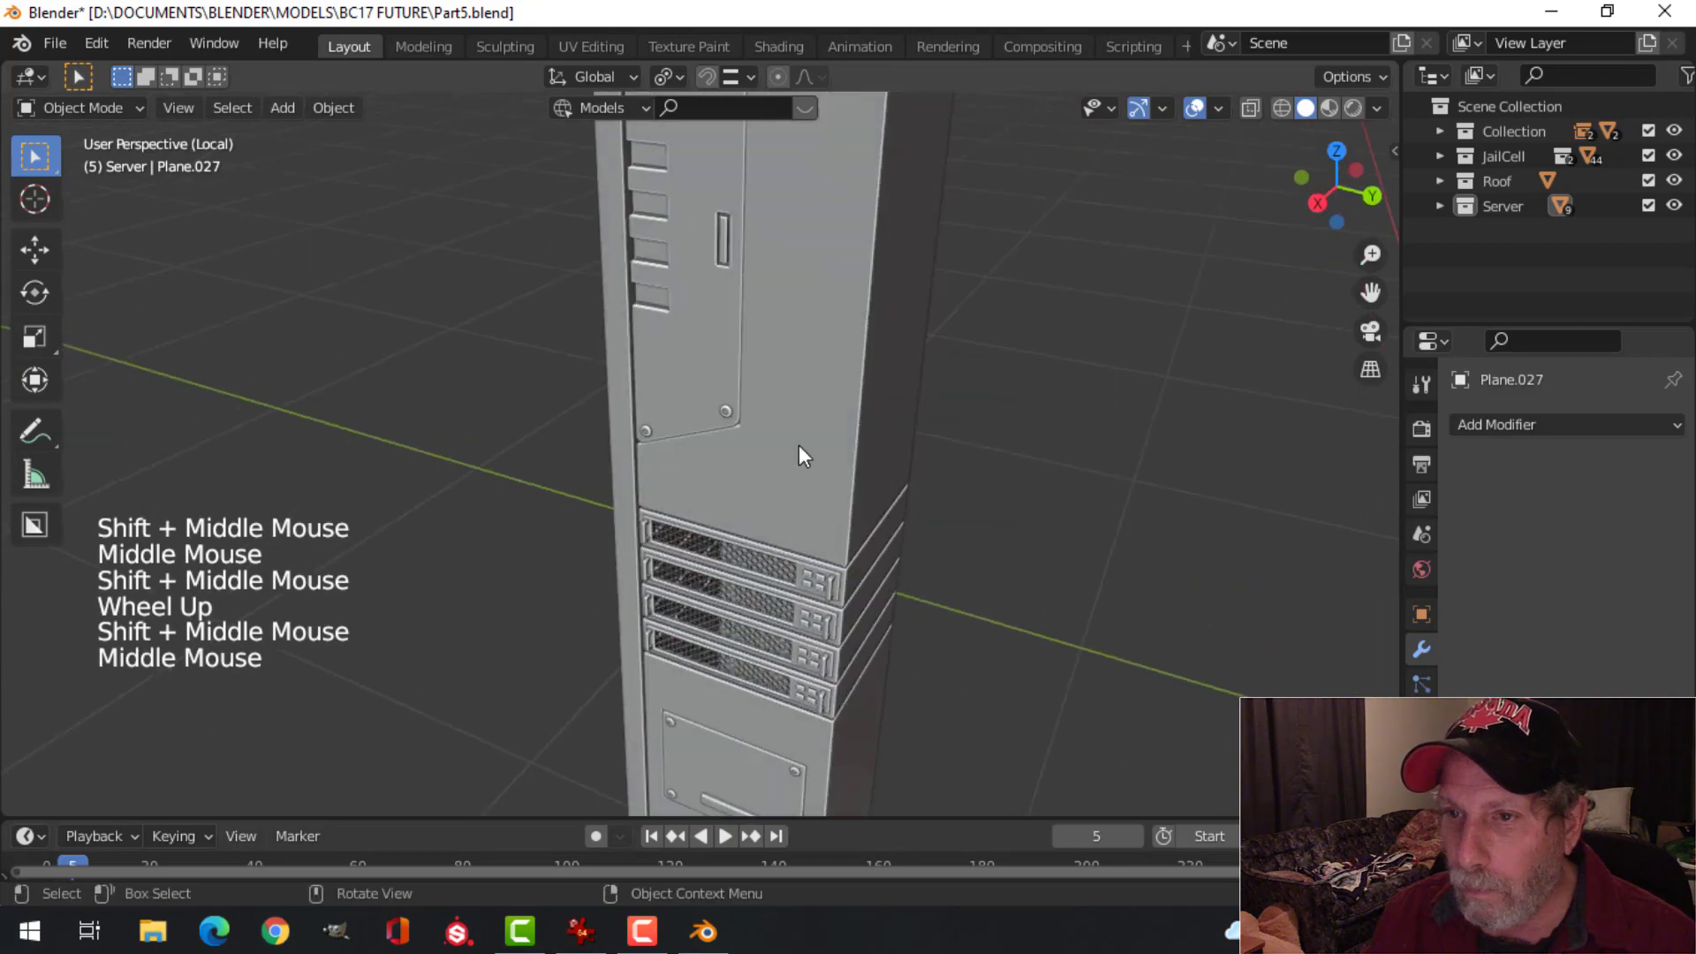
Step: Reopen the side panel's mesh and move one of its narrow faces to adjust its fit against the cabinet
click(618, 348)
middle_drag(618, 348, 867, 403)
key(Tab)
scroll(799, 400, up, 2)
click(828, 359)
scroll(829, 359, down, 2)
drag(868, 403, 914, 409)
middle_drag(914, 409, 727, 375)
Step: Shift the whole side panel slightly and nudge one of its faces, leaving nothing selected
key(a)
drag(755, 335, 746, 336)
middle_drag(746, 337, 706, 375)
key(alt+a)
click(690, 355)
drag(760, 319, 766, 322)
key(alt+a)
middle_drag(766, 321, 672, 292)
Step: Add a horizontal loop cut across the upper part of the side panel with factor -0.587
key(Tab)
key(alt+a)
scroll(784, 411, down, 2)
click(662, 437)
key(Tab)
key(ctrl+r)
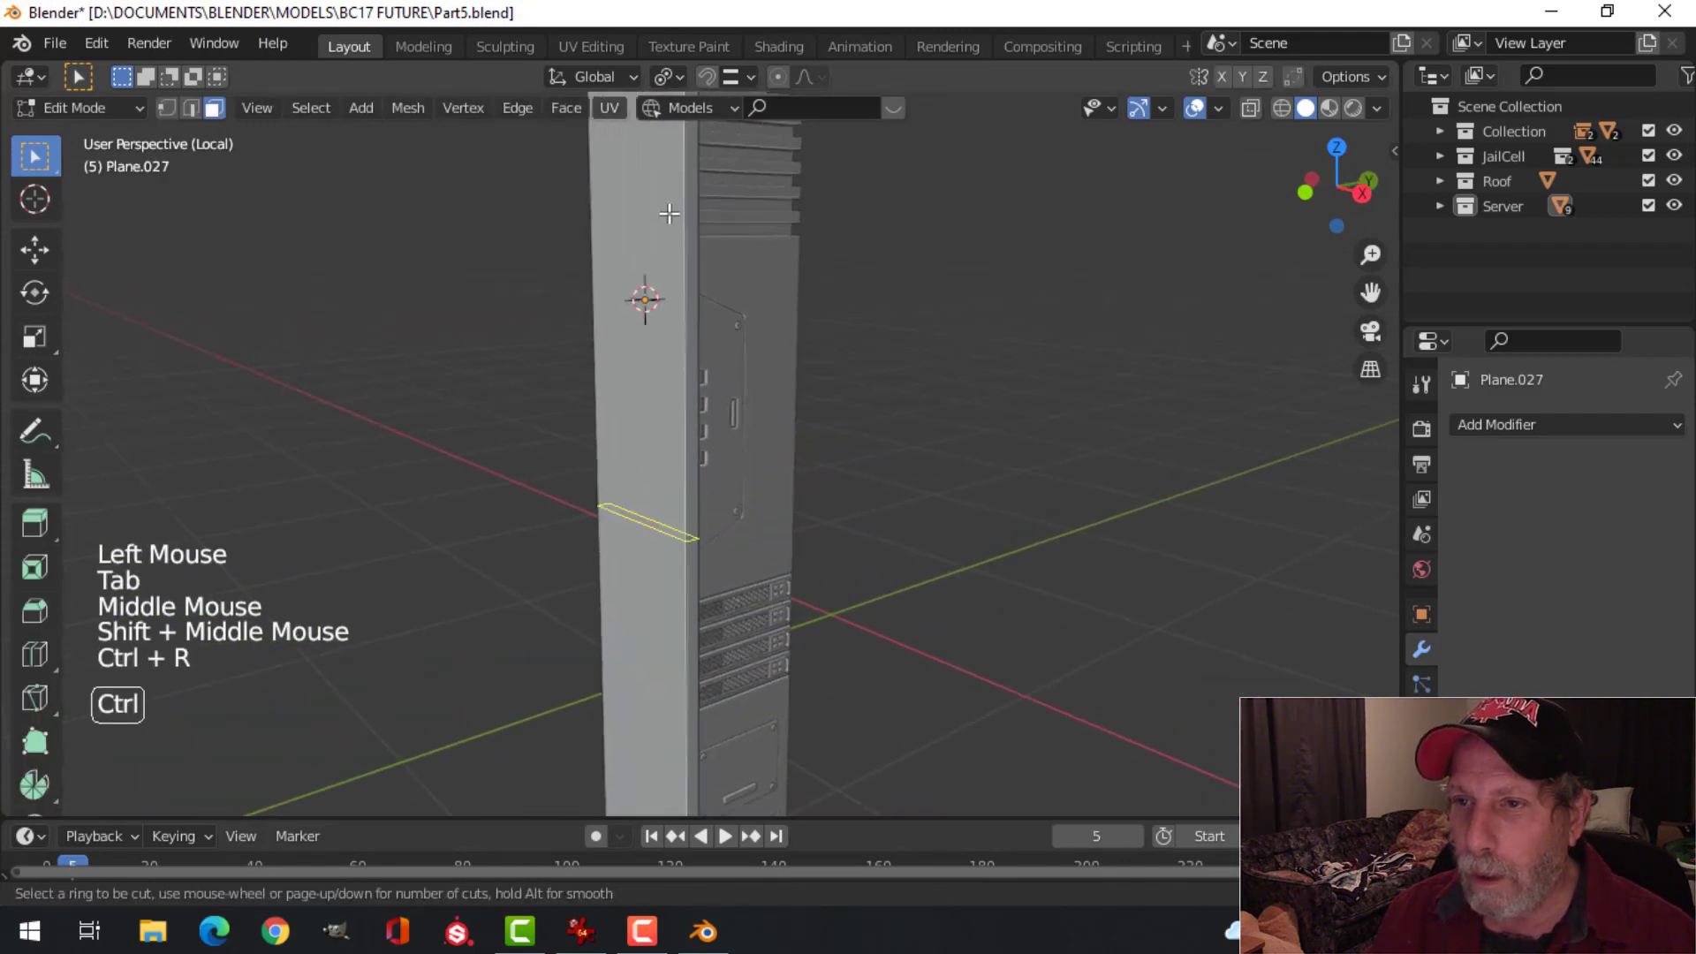
click(667, 148)
click(668, 683)
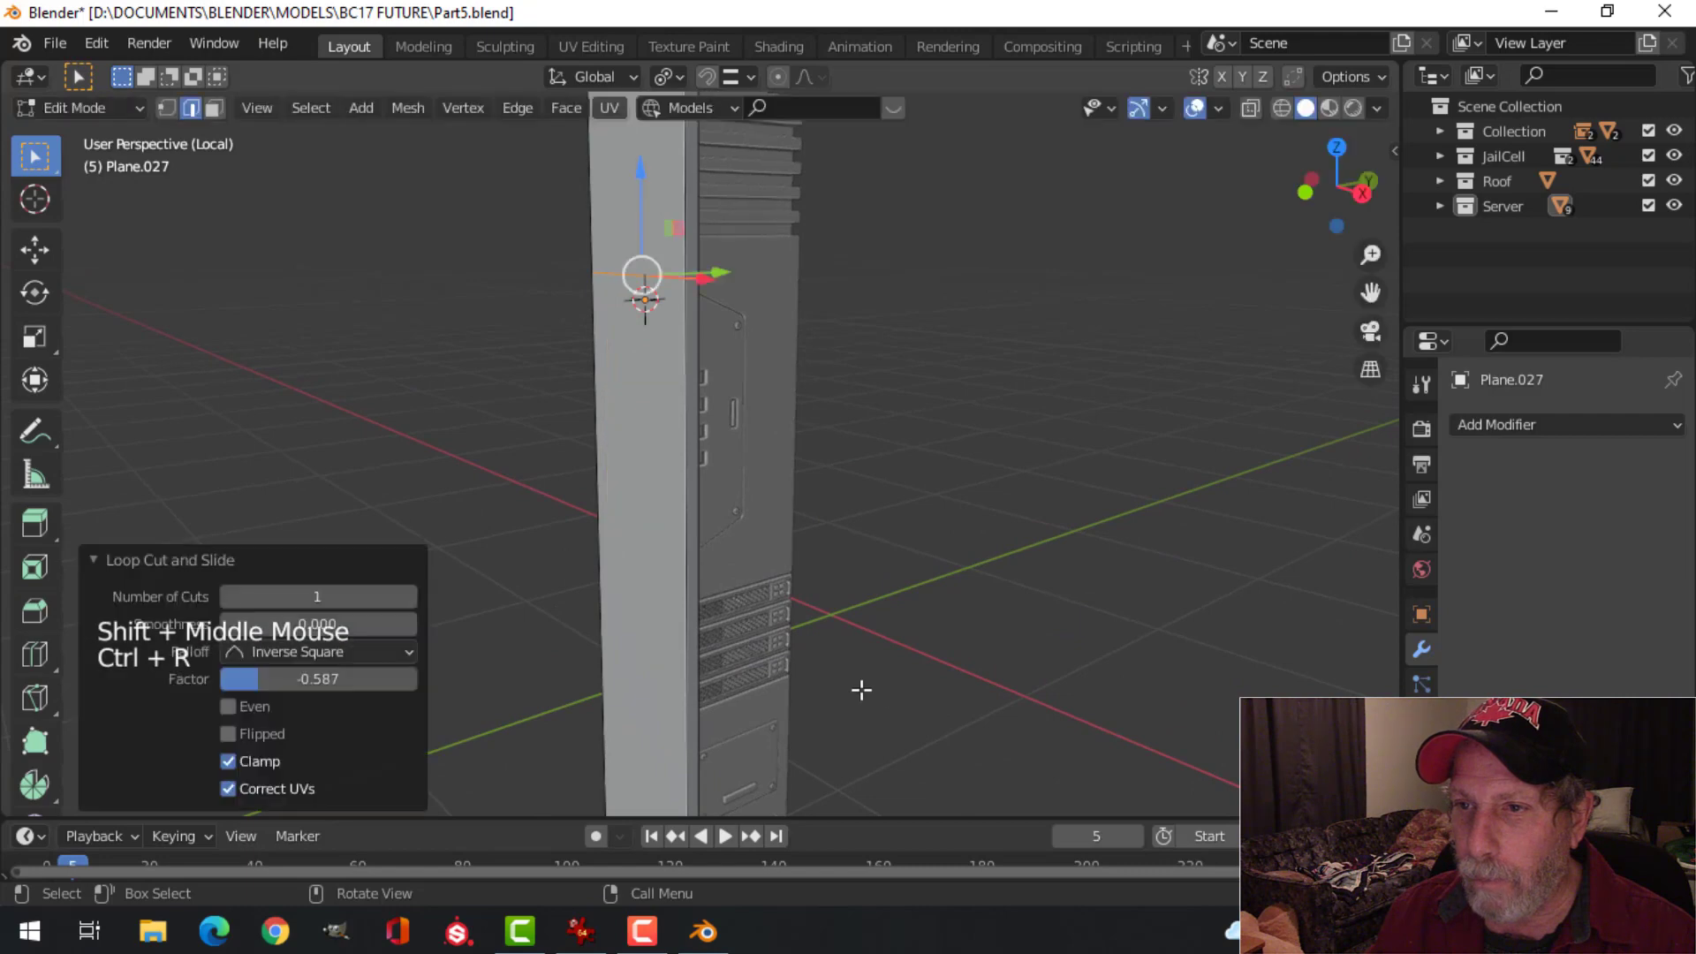
middle_drag(545, 210, 601, 270)
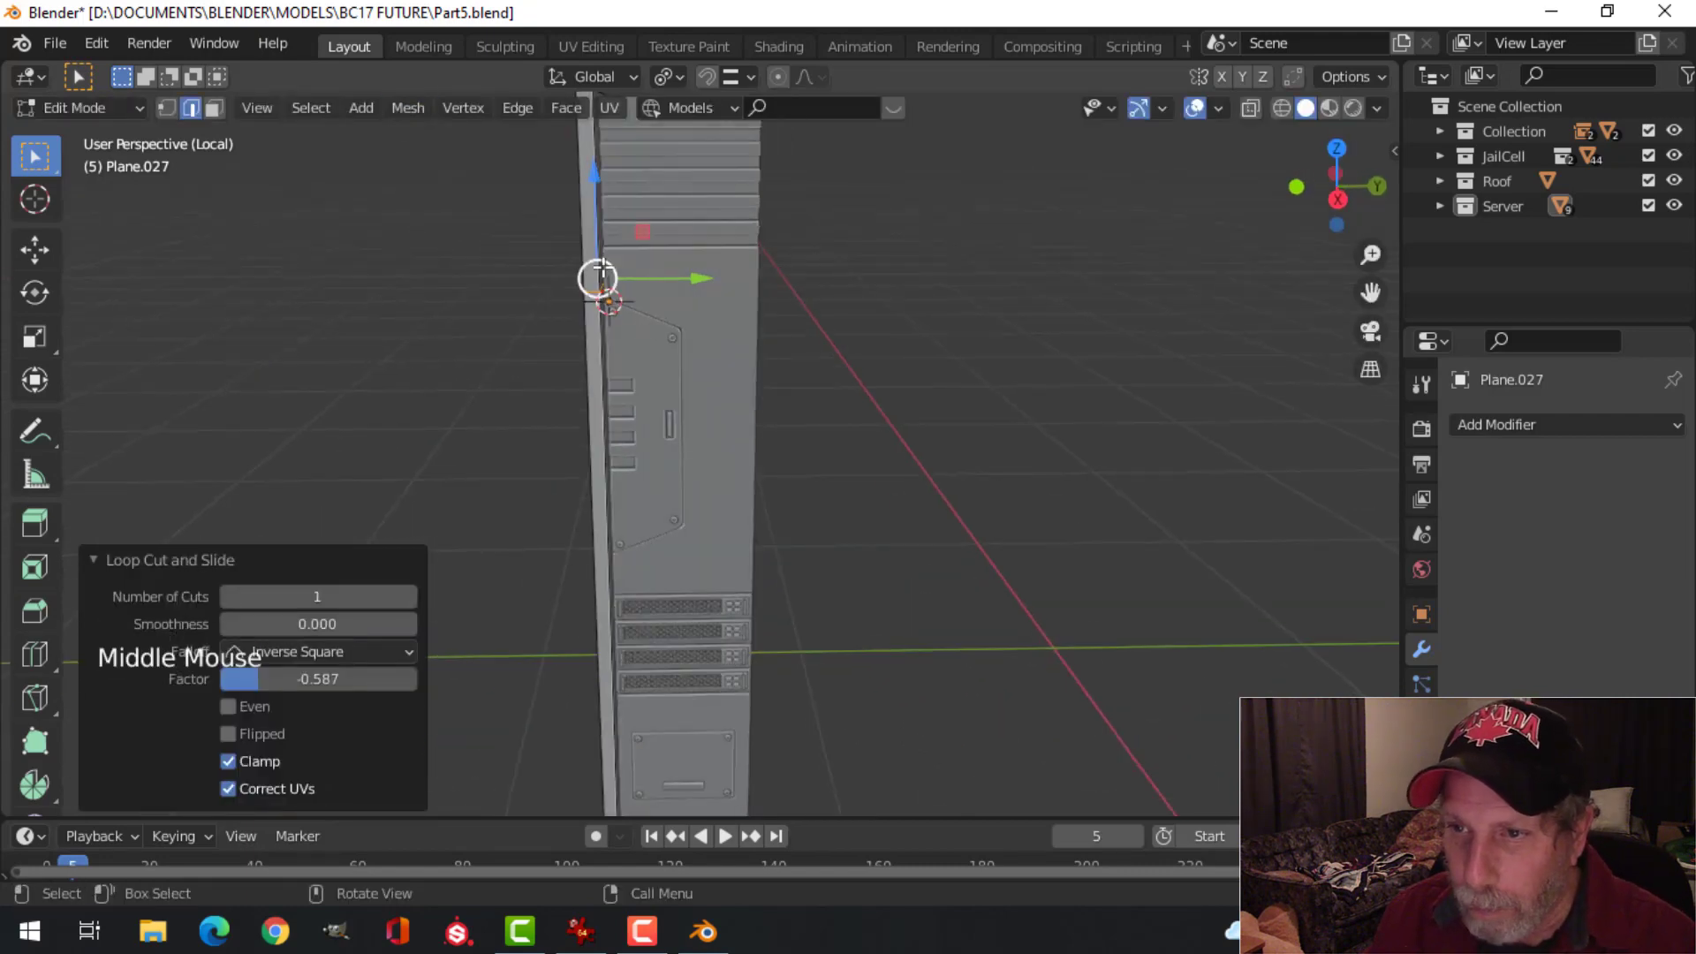
Step: Add two horizontal loop cuts around the side panel just above the server bays, with factors 0.163 and 0.833
shift+middle_drag(704, 522, 646, 369)
scroll(751, 428, up, 2)
key(ctrl+r)
click(627, 347)
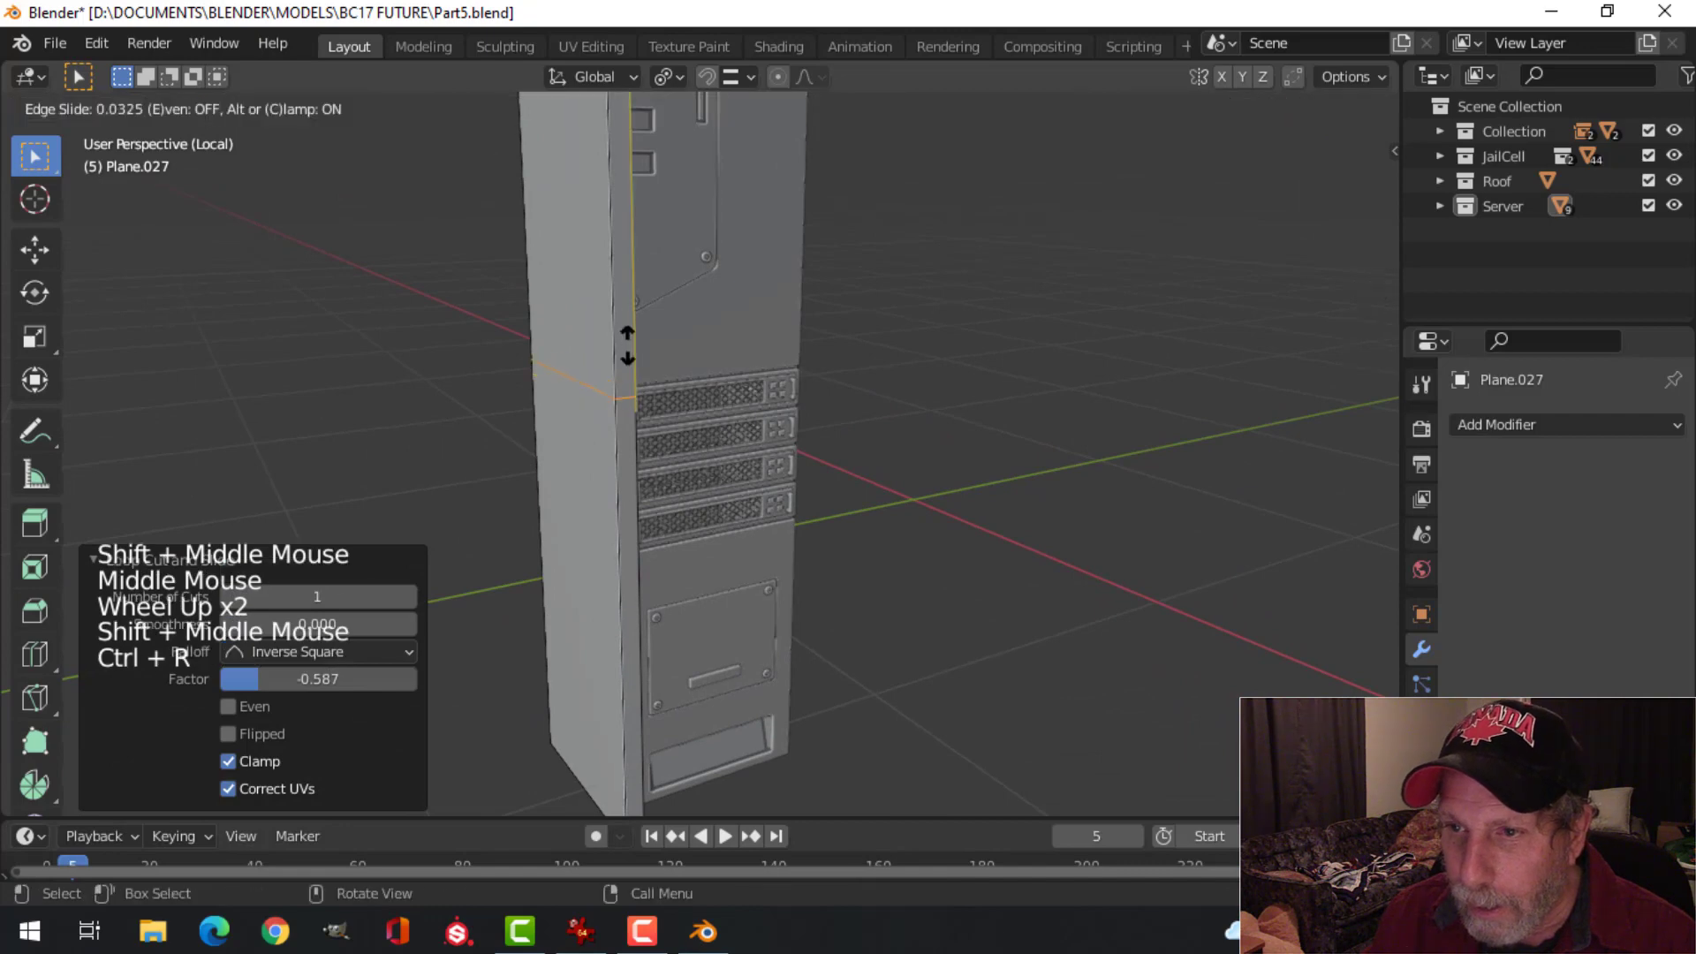
click(614, 282)
key(ctrl+r)
click(627, 358)
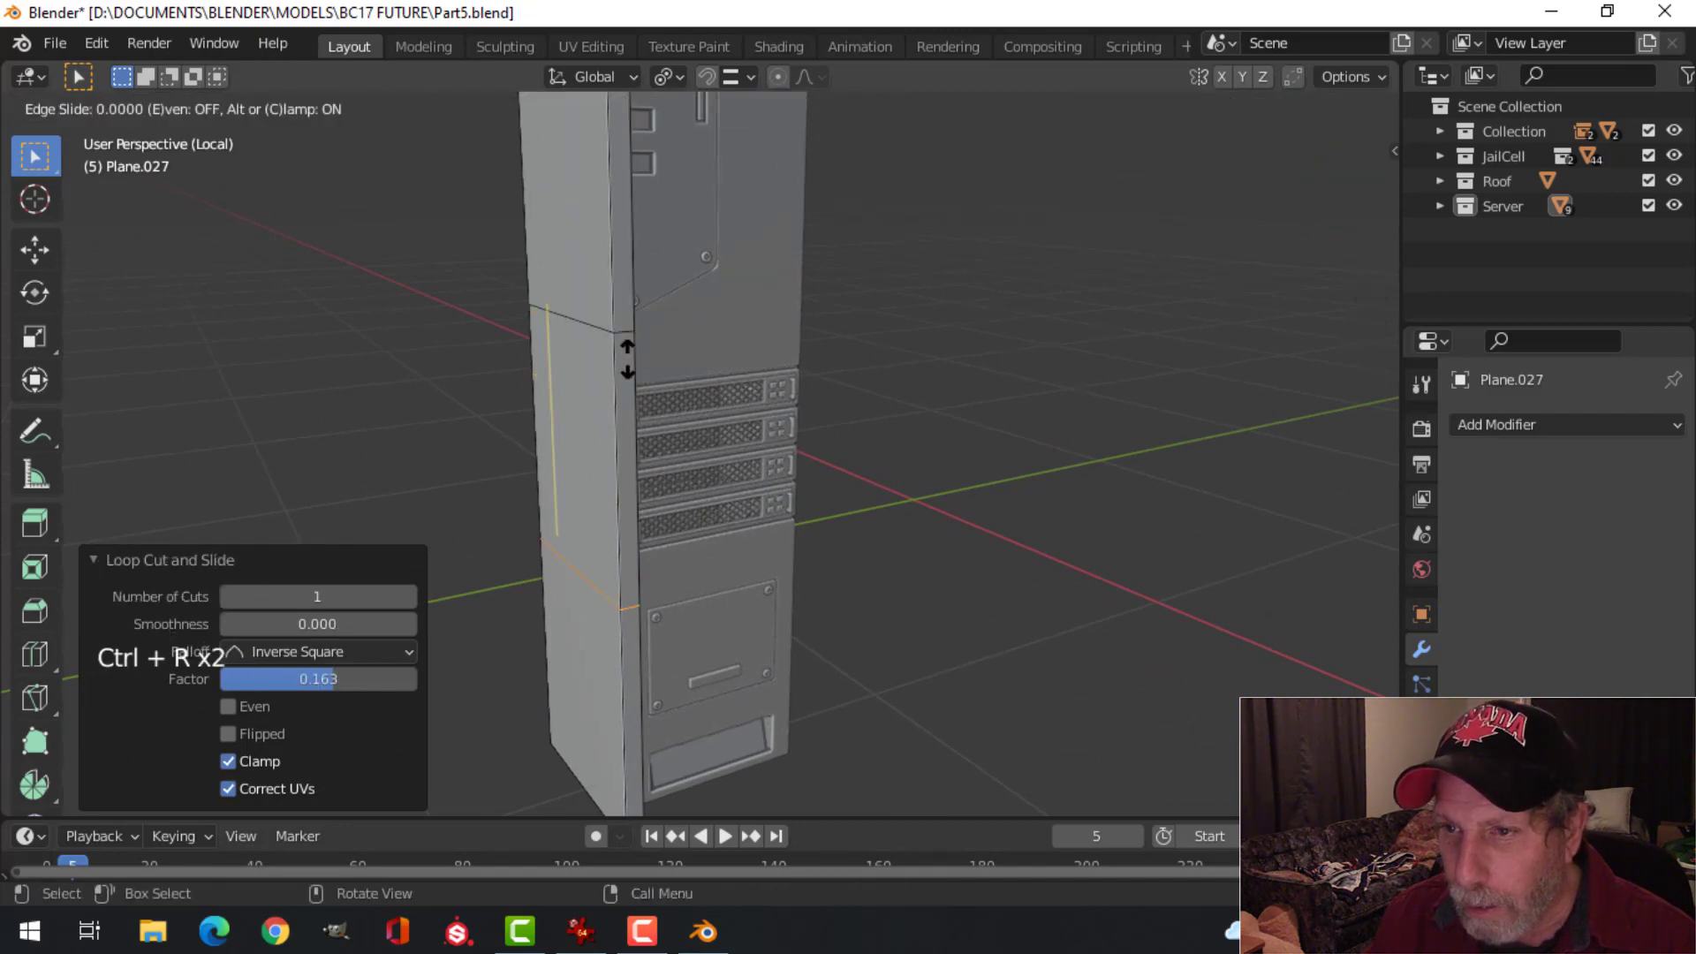
click(627, 147)
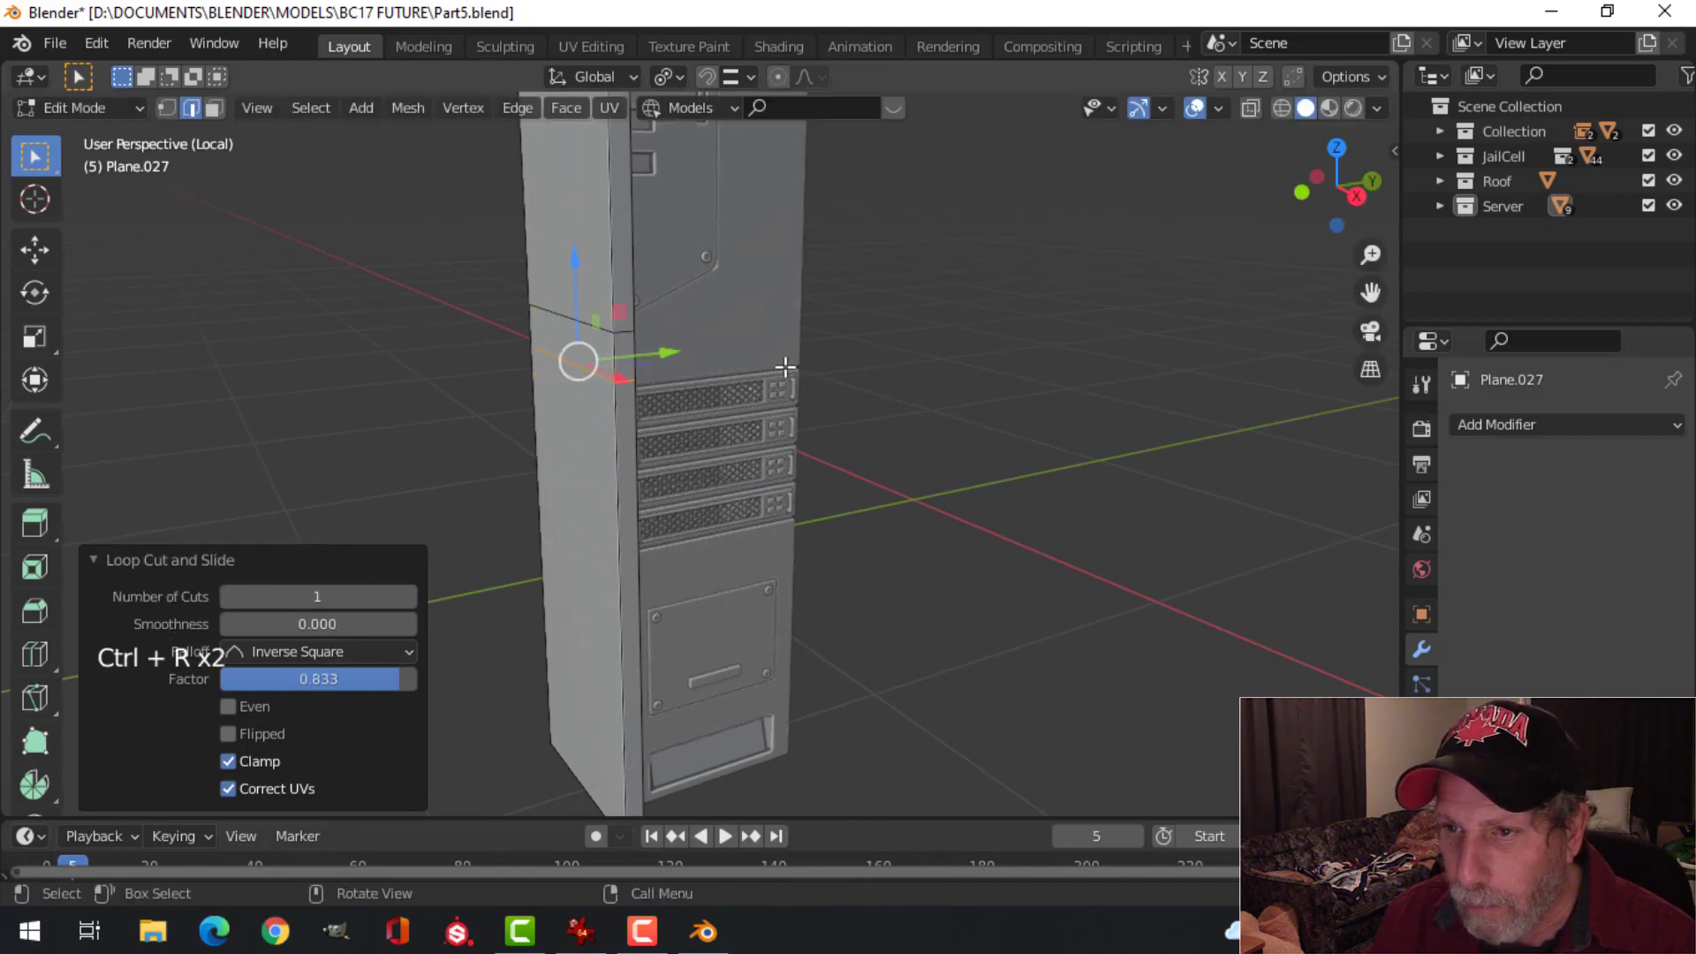
Step: Add a horizontal loop cut around the side panel just below the server bays and deselect it
middle_drag(784, 368, 692, 468)
key(ctrl+r)
click(598, 583)
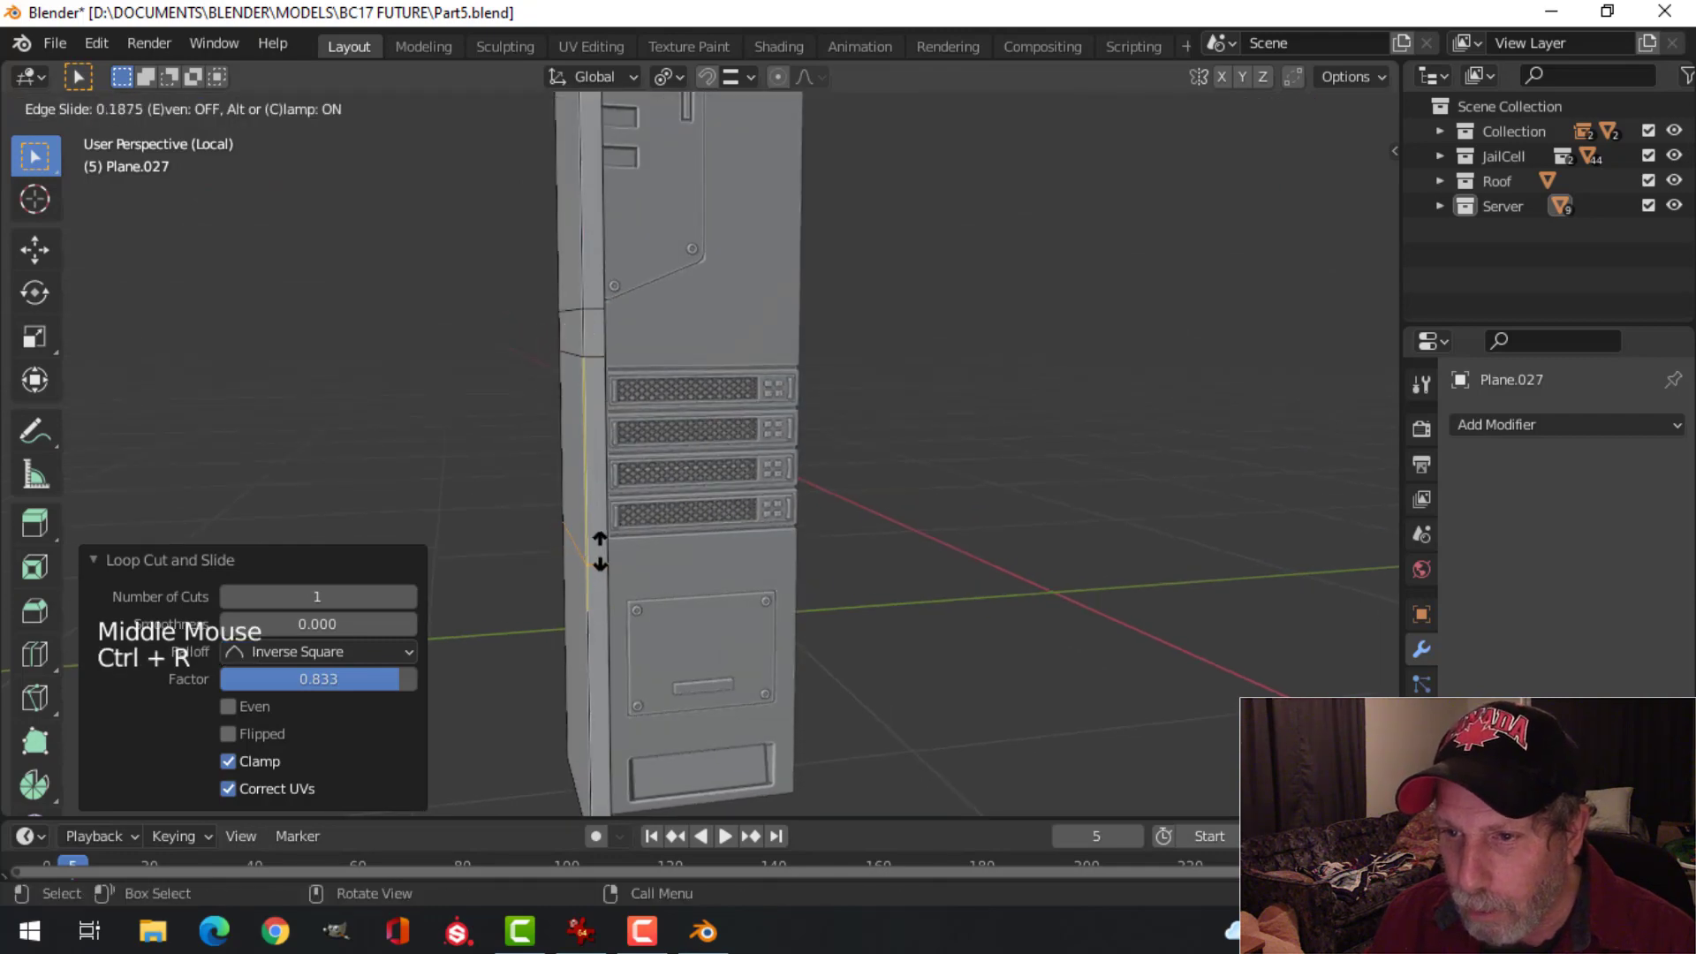
click(590, 536)
key(alt+a)
middle_drag(587, 530, 811, 534)
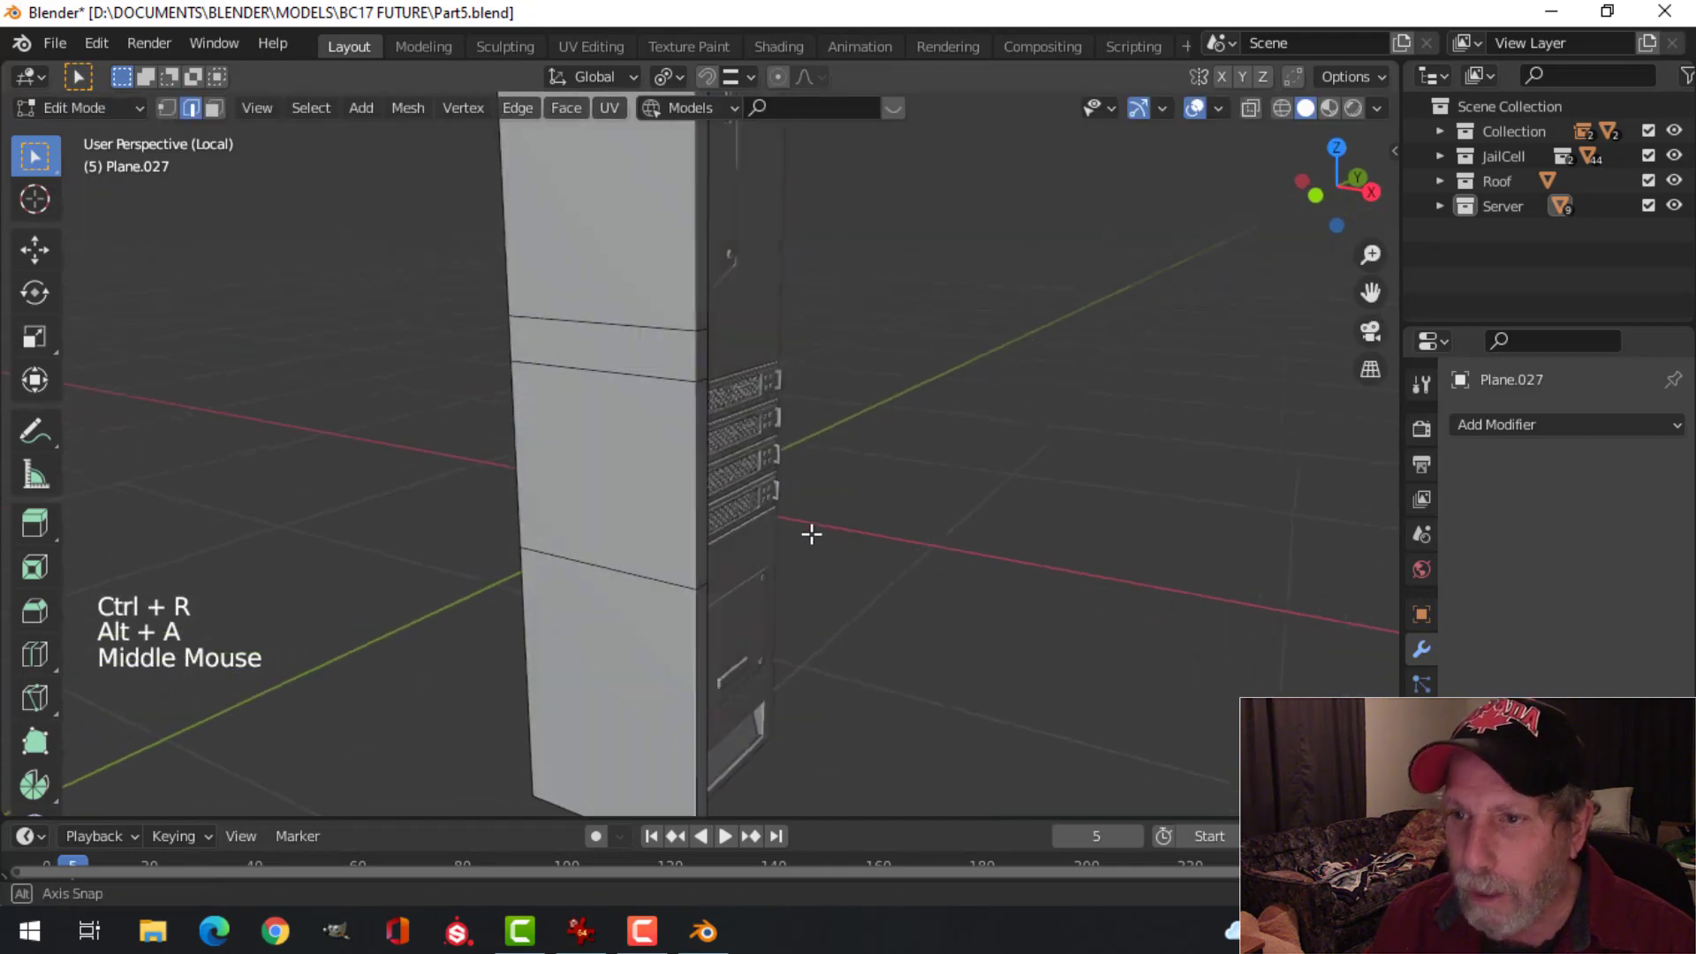
Step: Add a loop cut with factor 0.926 just above the side panel's uppermost cut
scroll(811, 534, down, 2)
shift+middle_drag(803, 474, 793, 527)
middle_drag(793, 527, 592, 521)
scroll(627, 497, up, 1)
middle_drag(592, 522, 595, 341)
key(ctrl+r)
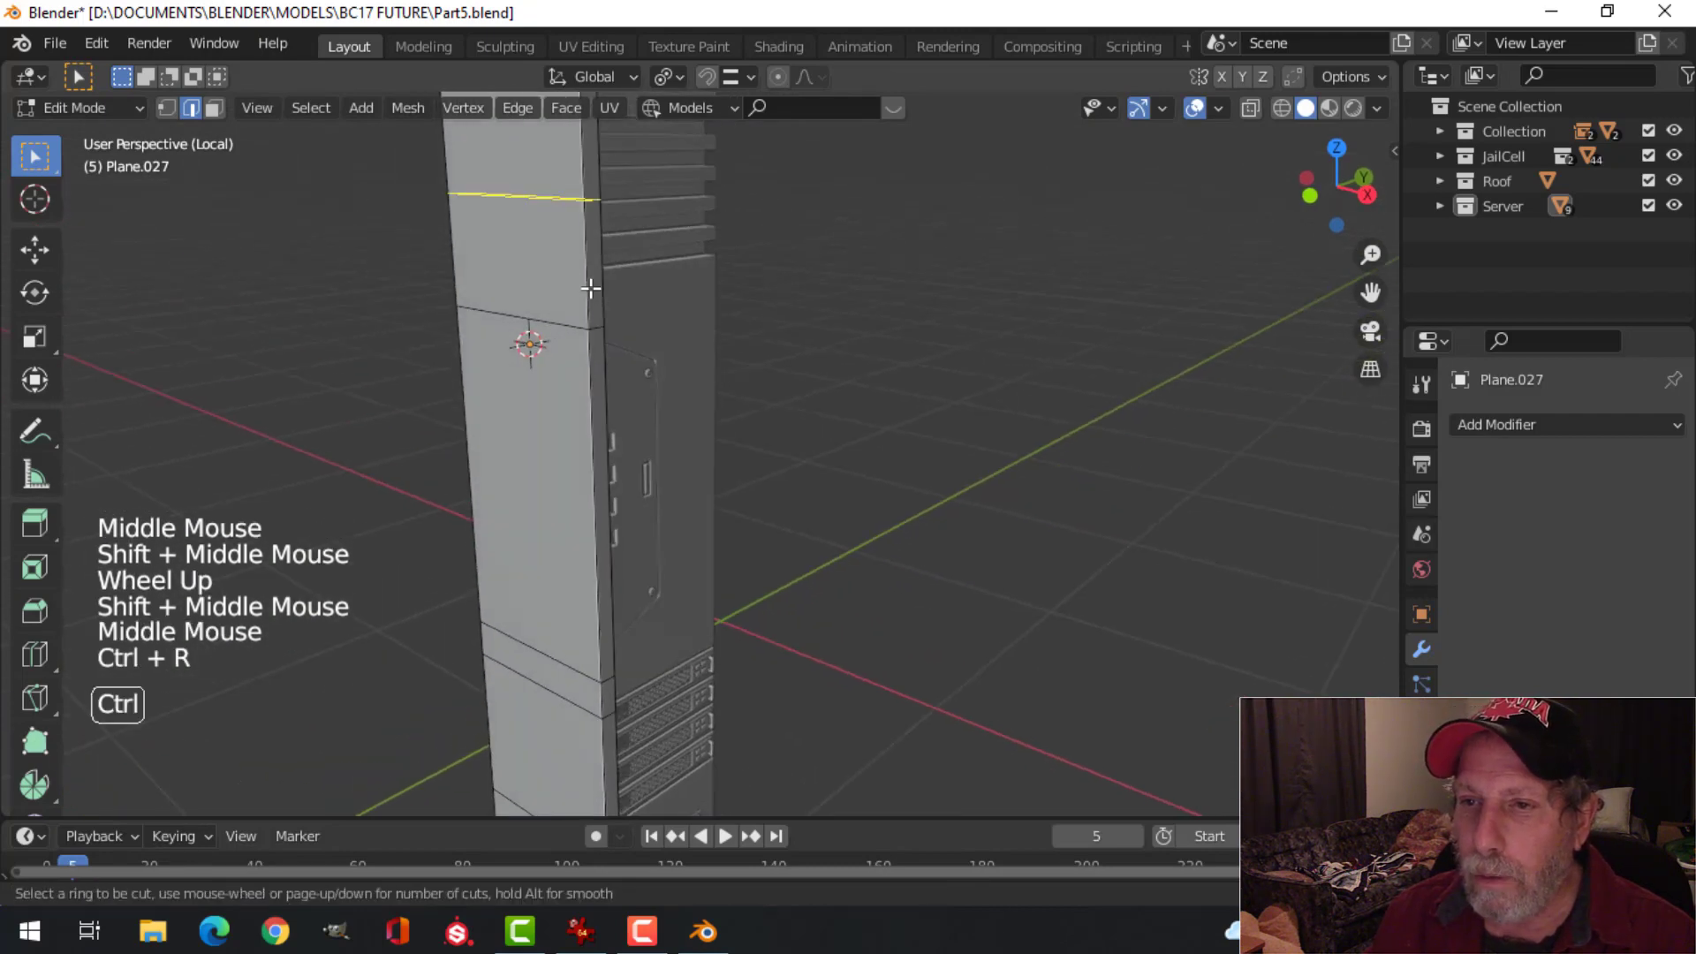
click(591, 288)
click(596, 410)
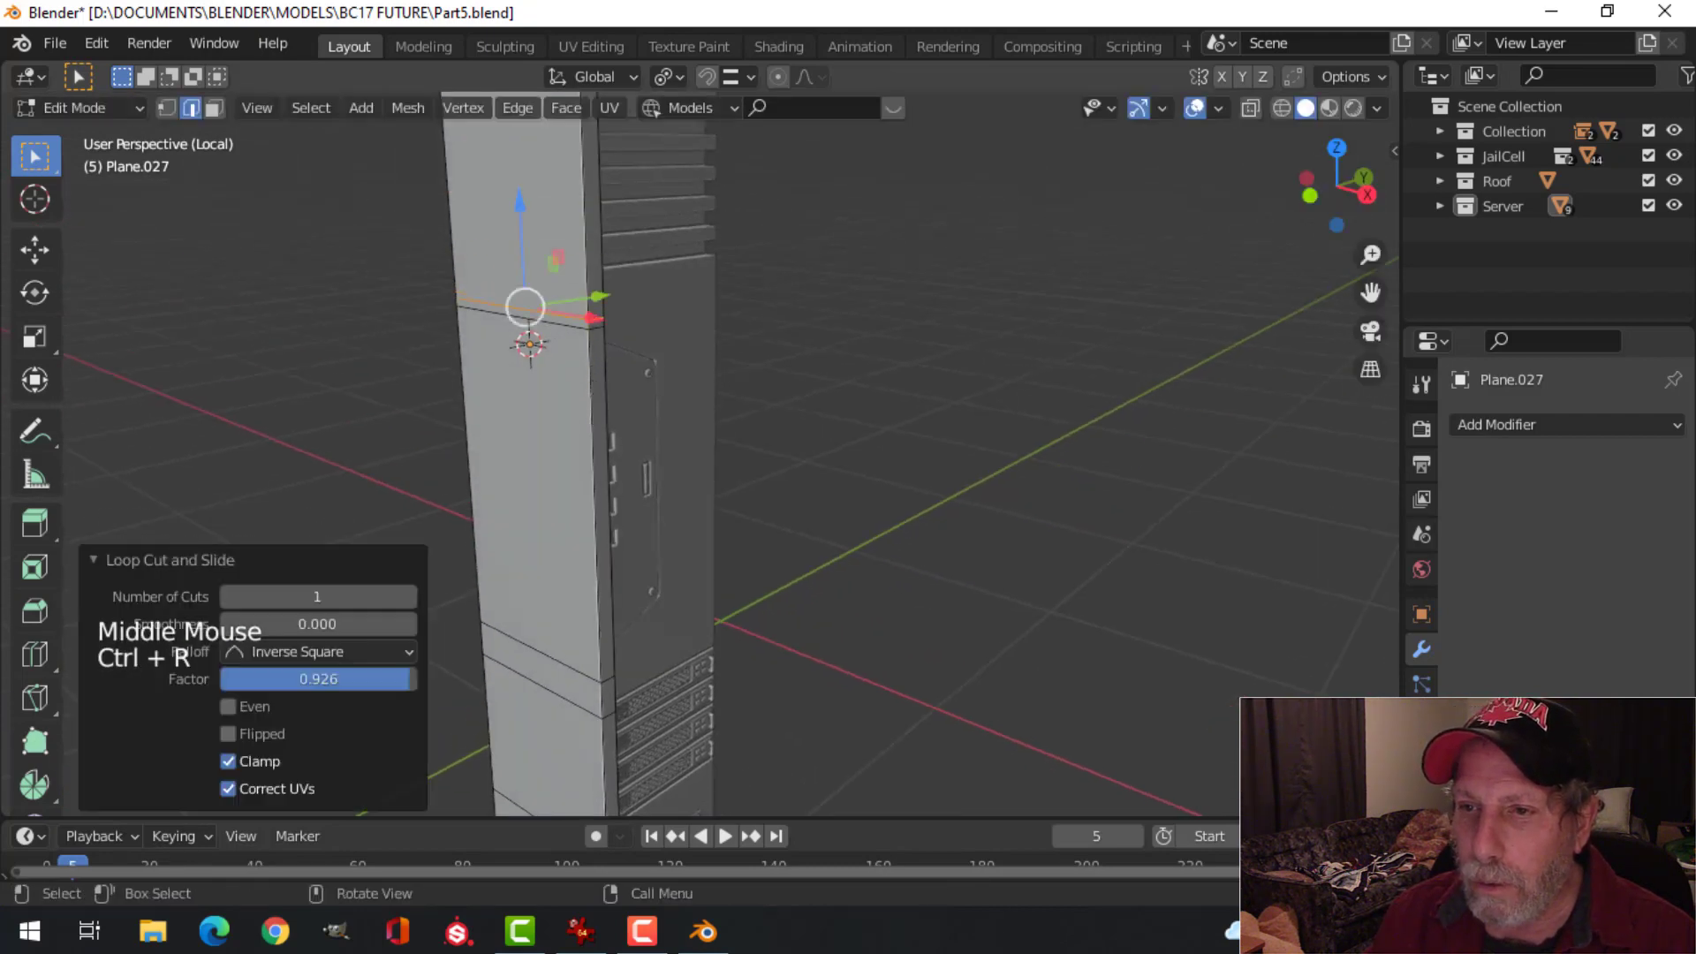
Step: Add two loop cuts inside the band above the server bays, one near its upper edge and one near its lower edge
scroll(624, 504, up, 2)
shift+middle_drag(624, 503, 681, 560)
key(ctrl+r)
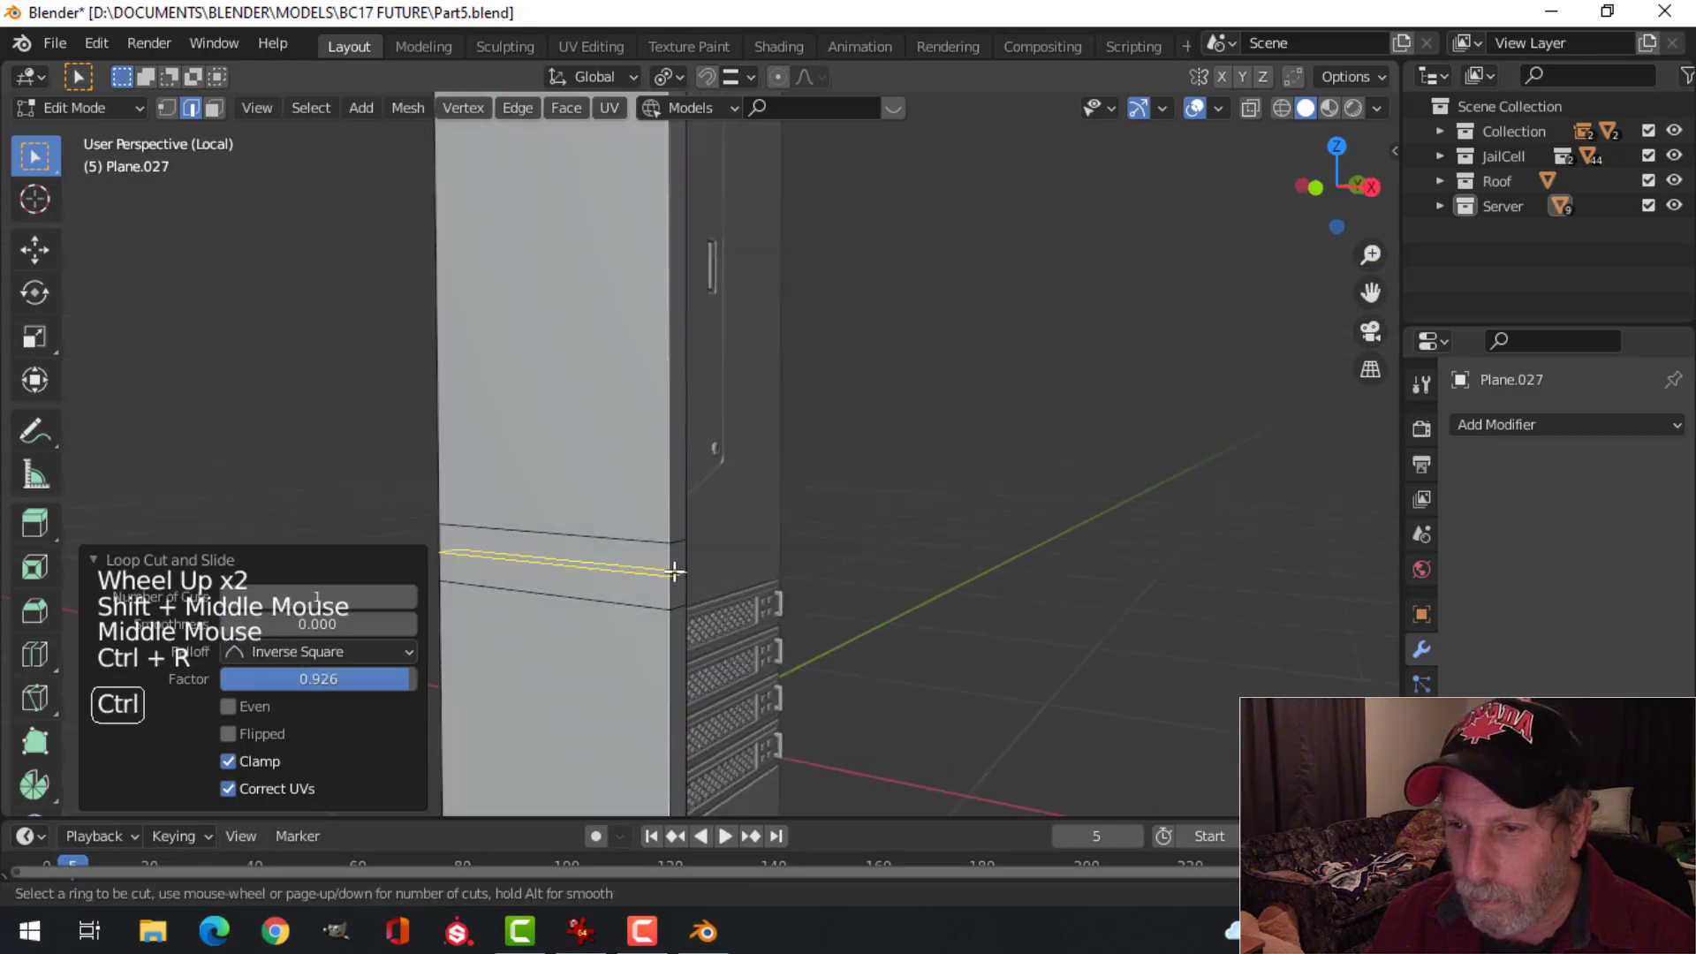
click(674, 556)
click(673, 547)
key(alt+a)
key(ctrl+r)
click(668, 574)
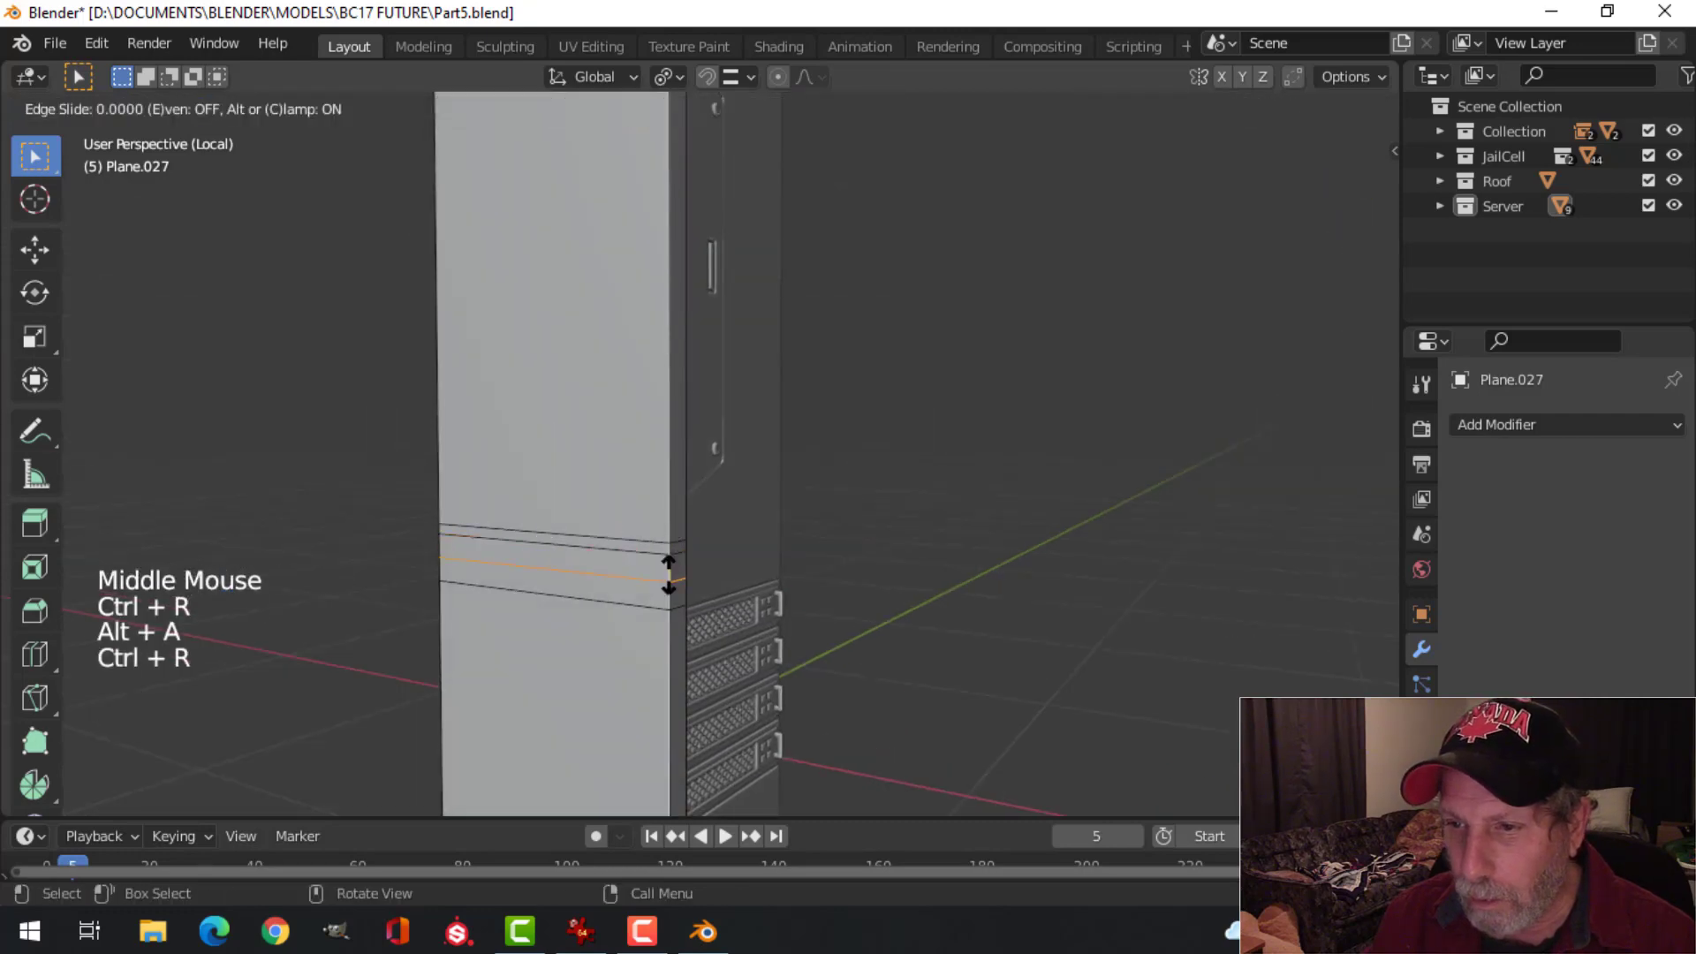
click(671, 590)
Step: Add a loop cut just below the side panel's lowest one and select the narrow front face beside the server bays
shift+middle_drag(671, 590, 707, 433)
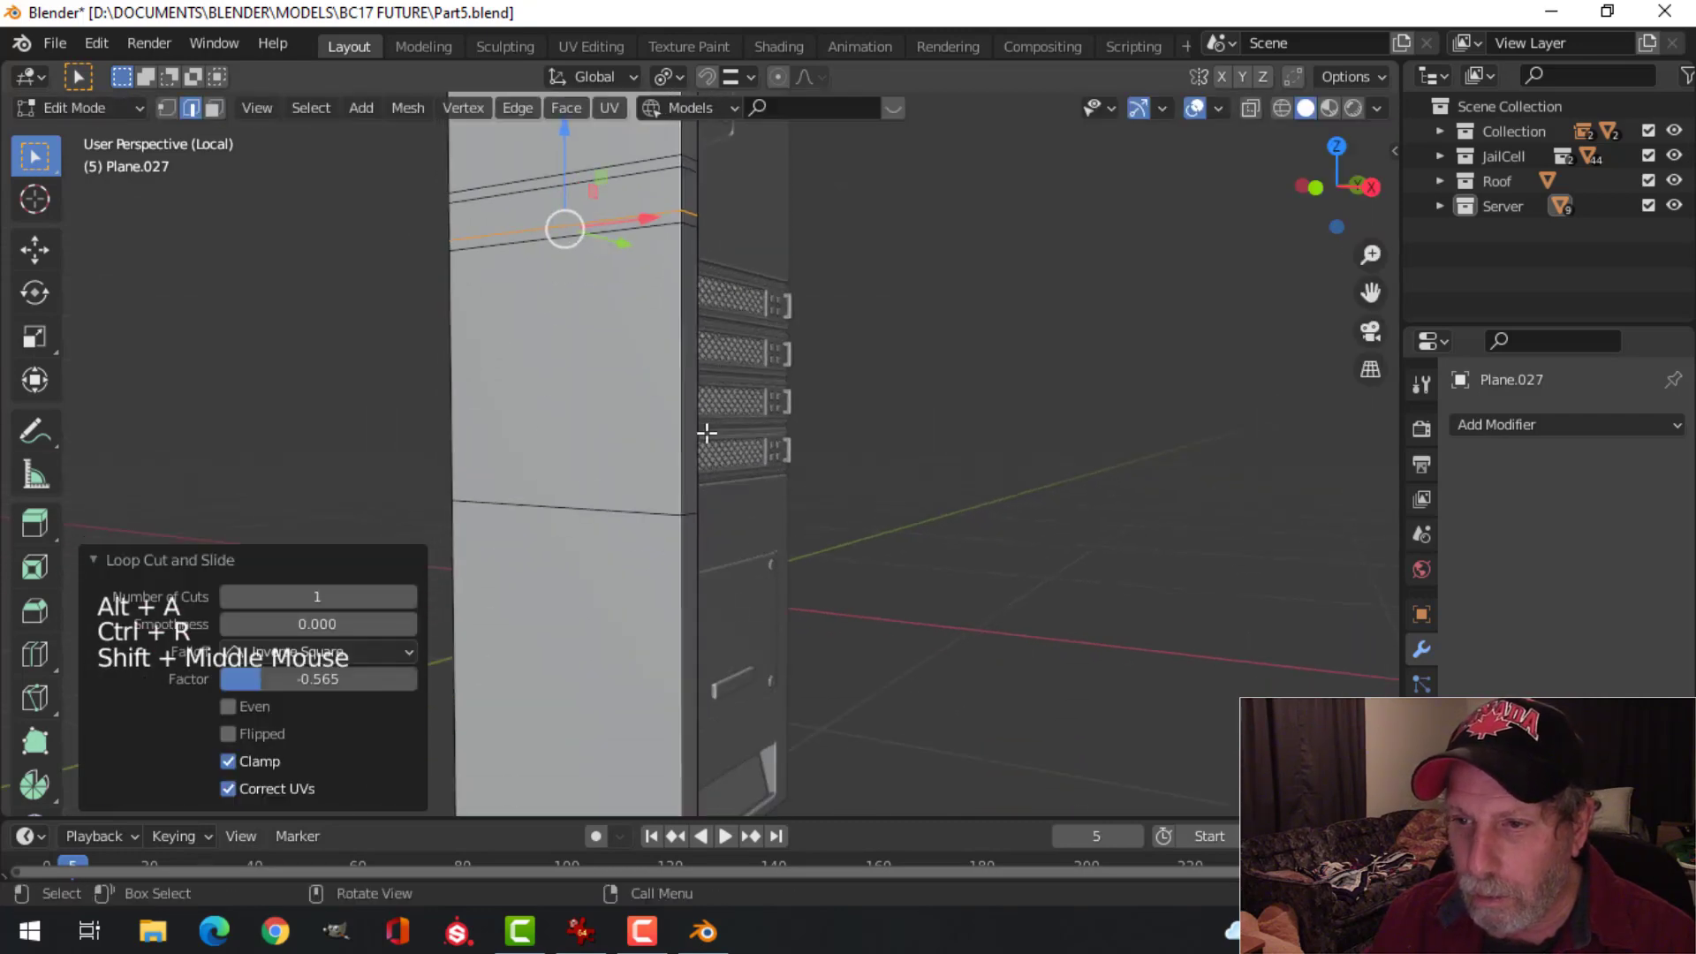
key(ctrl+r)
click(659, 578)
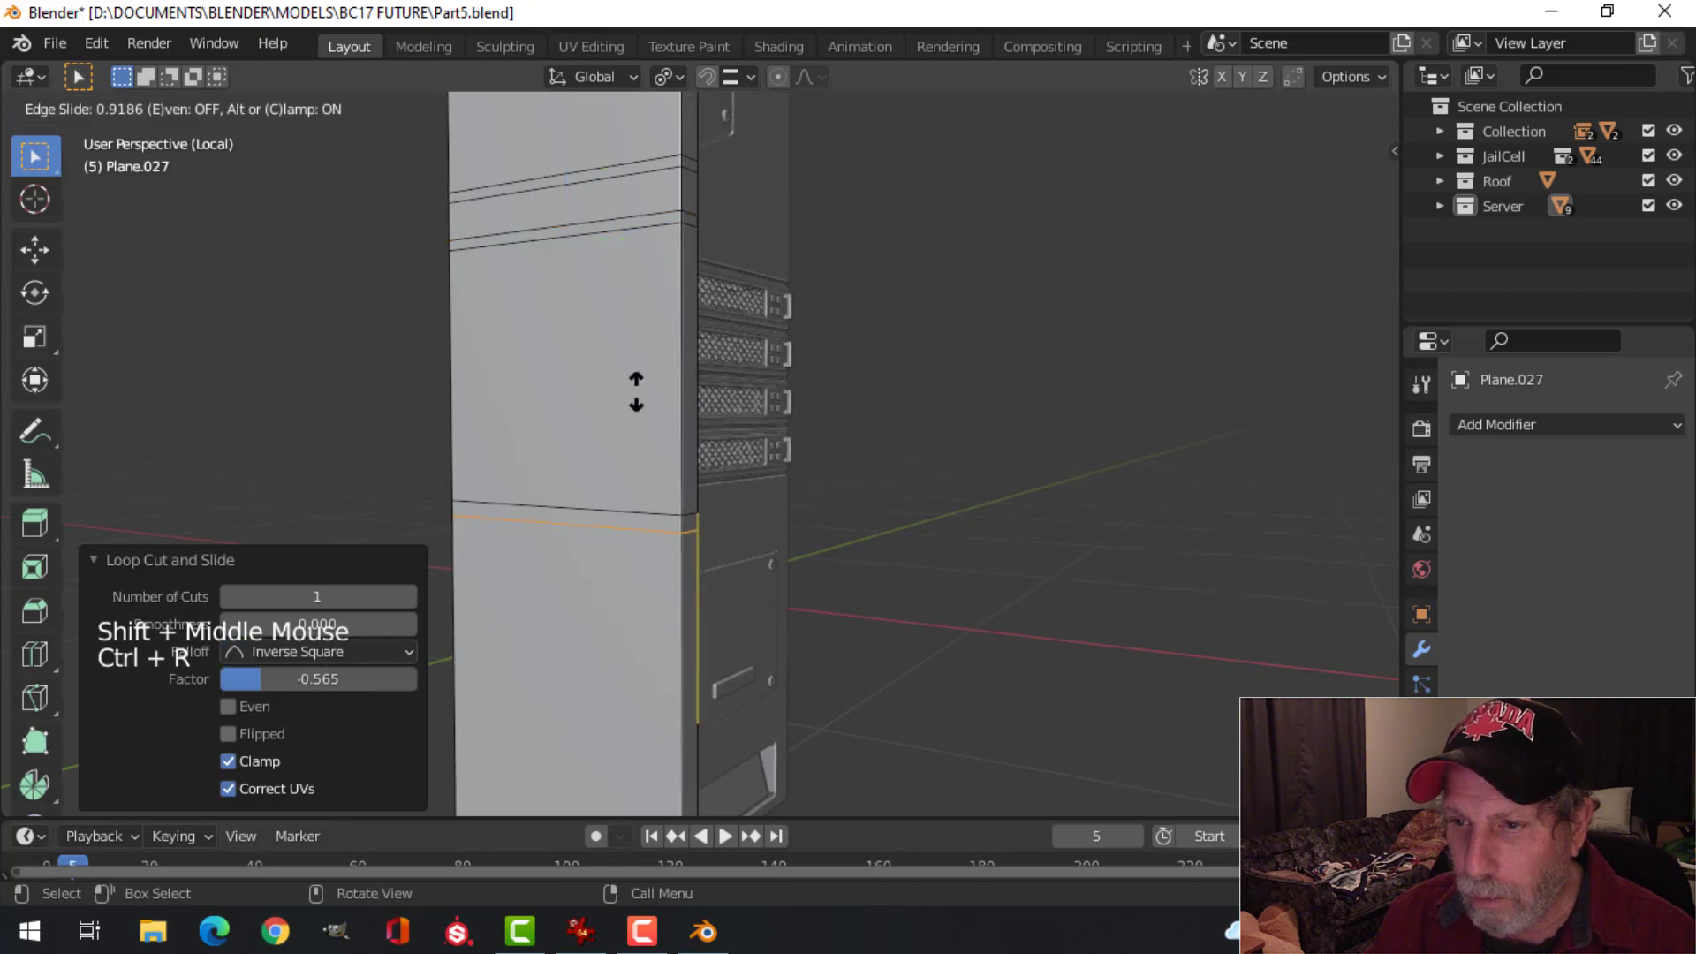
click(565, 511)
key(alt+a)
middle_drag(565, 512, 787, 448)
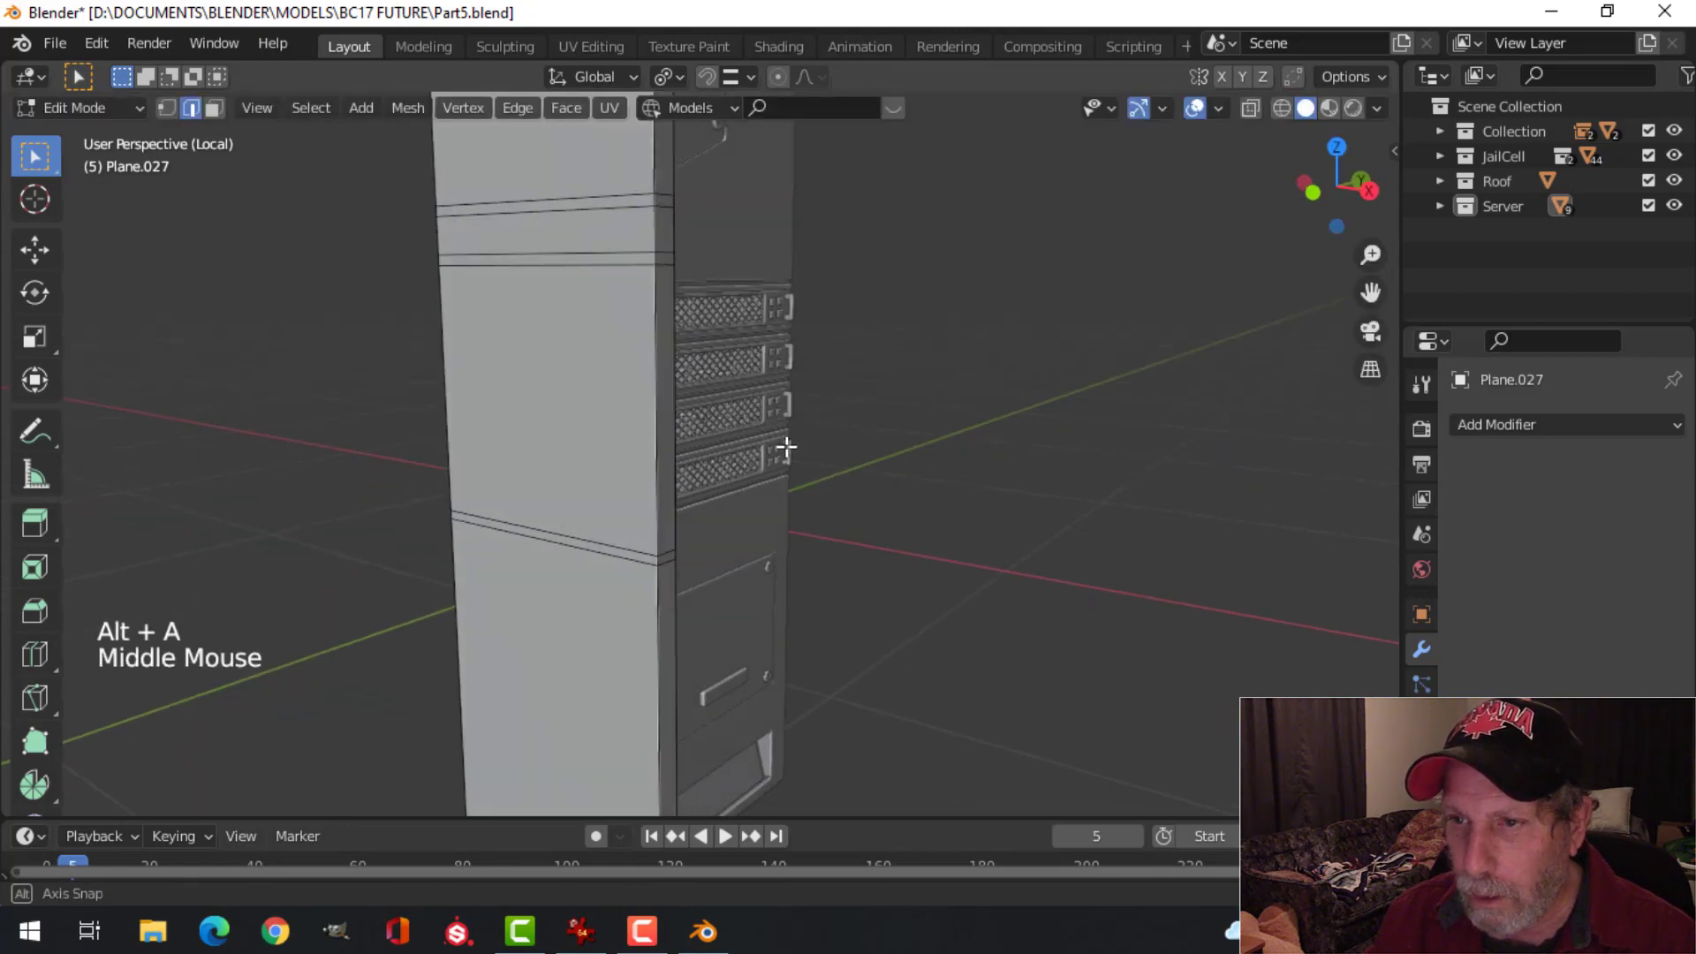
shift+middle_drag(678, 381, 699, 581)
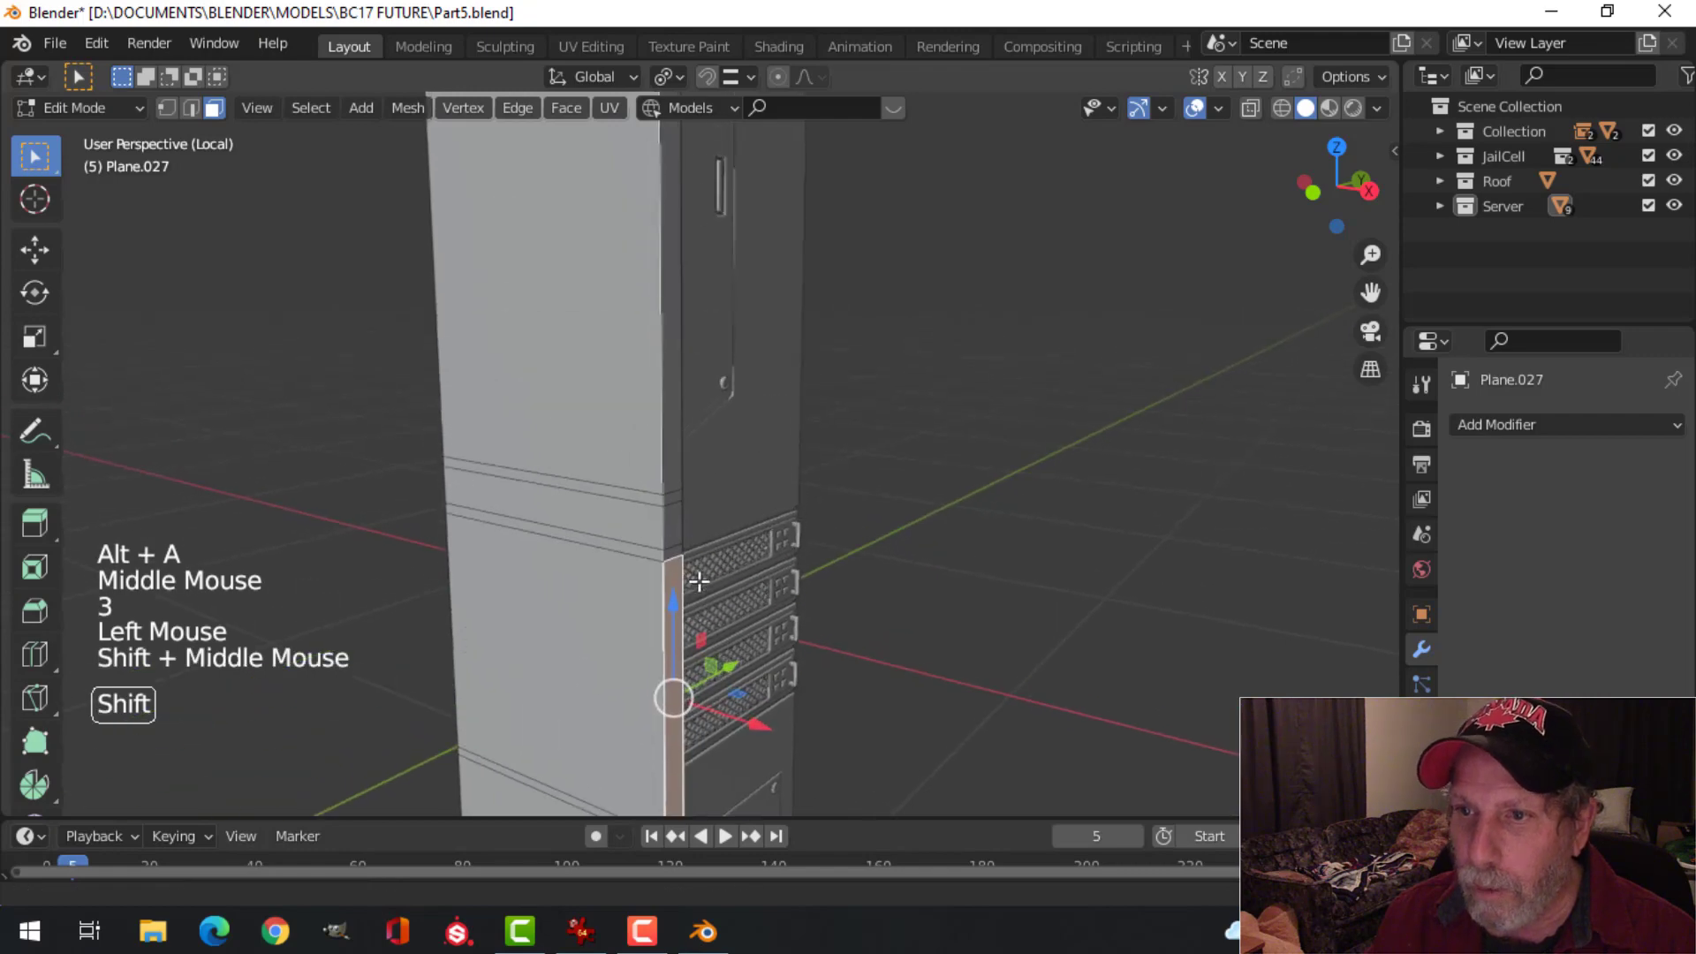
Step: Push the side panel's narrow front faces above and below the middle band inward along the X axis
shift+click(675, 285)
middle_drag(675, 284, 778, 441)
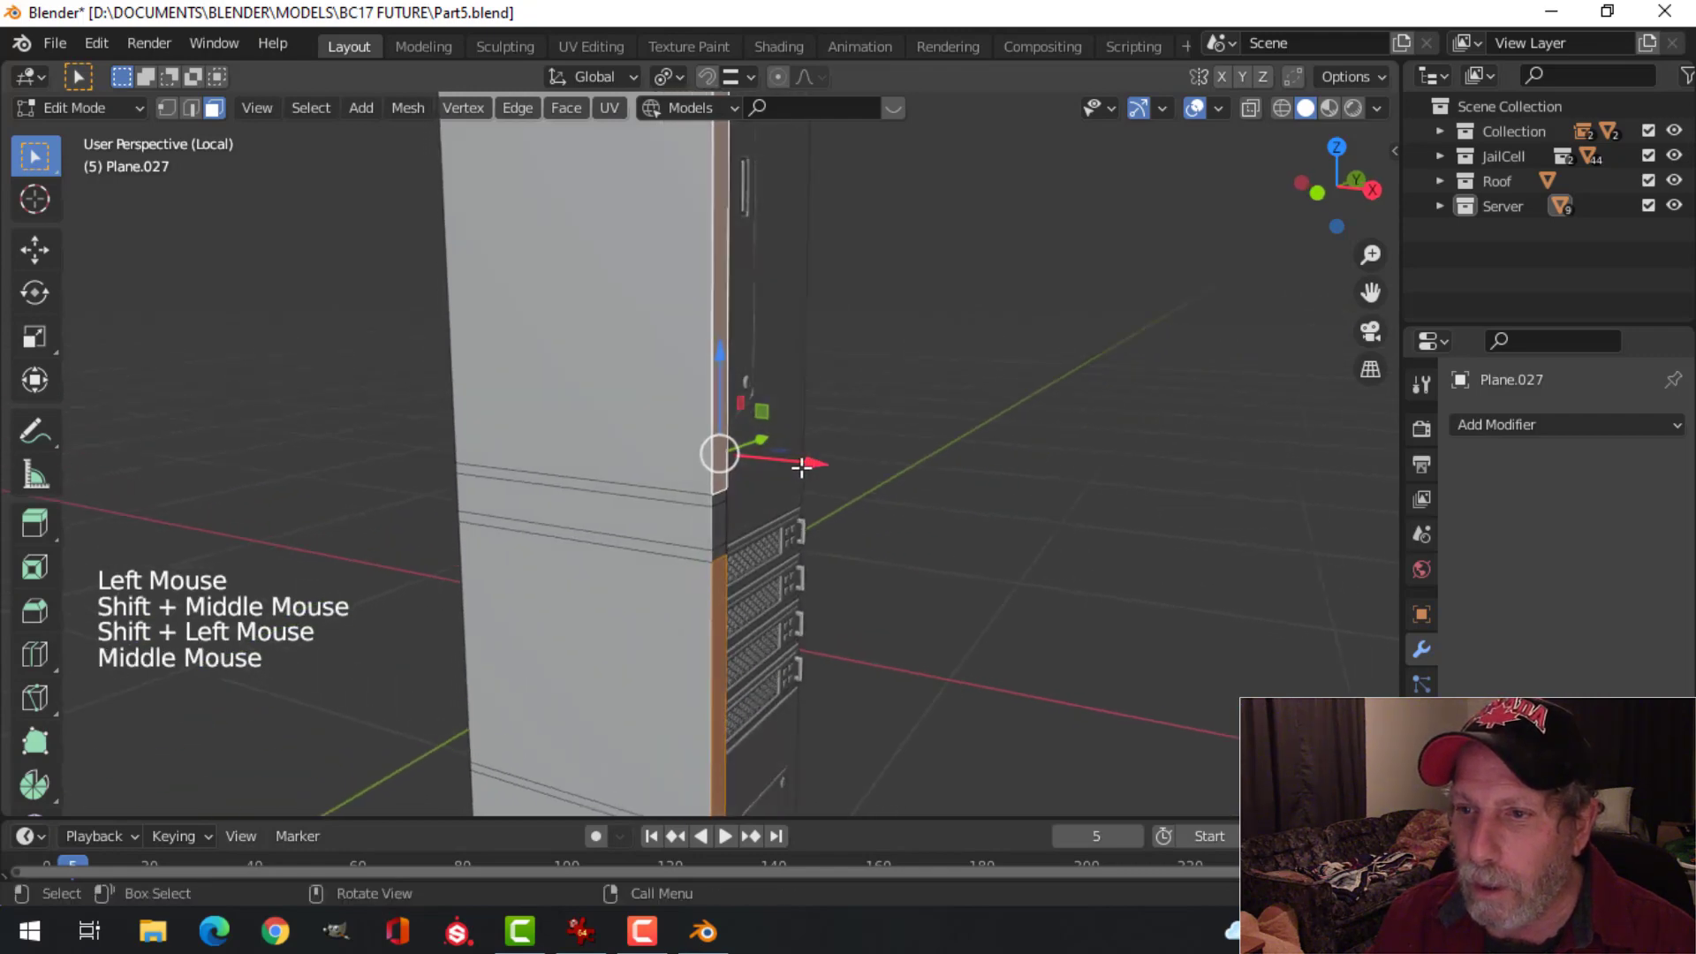
drag(803, 468, 804, 455)
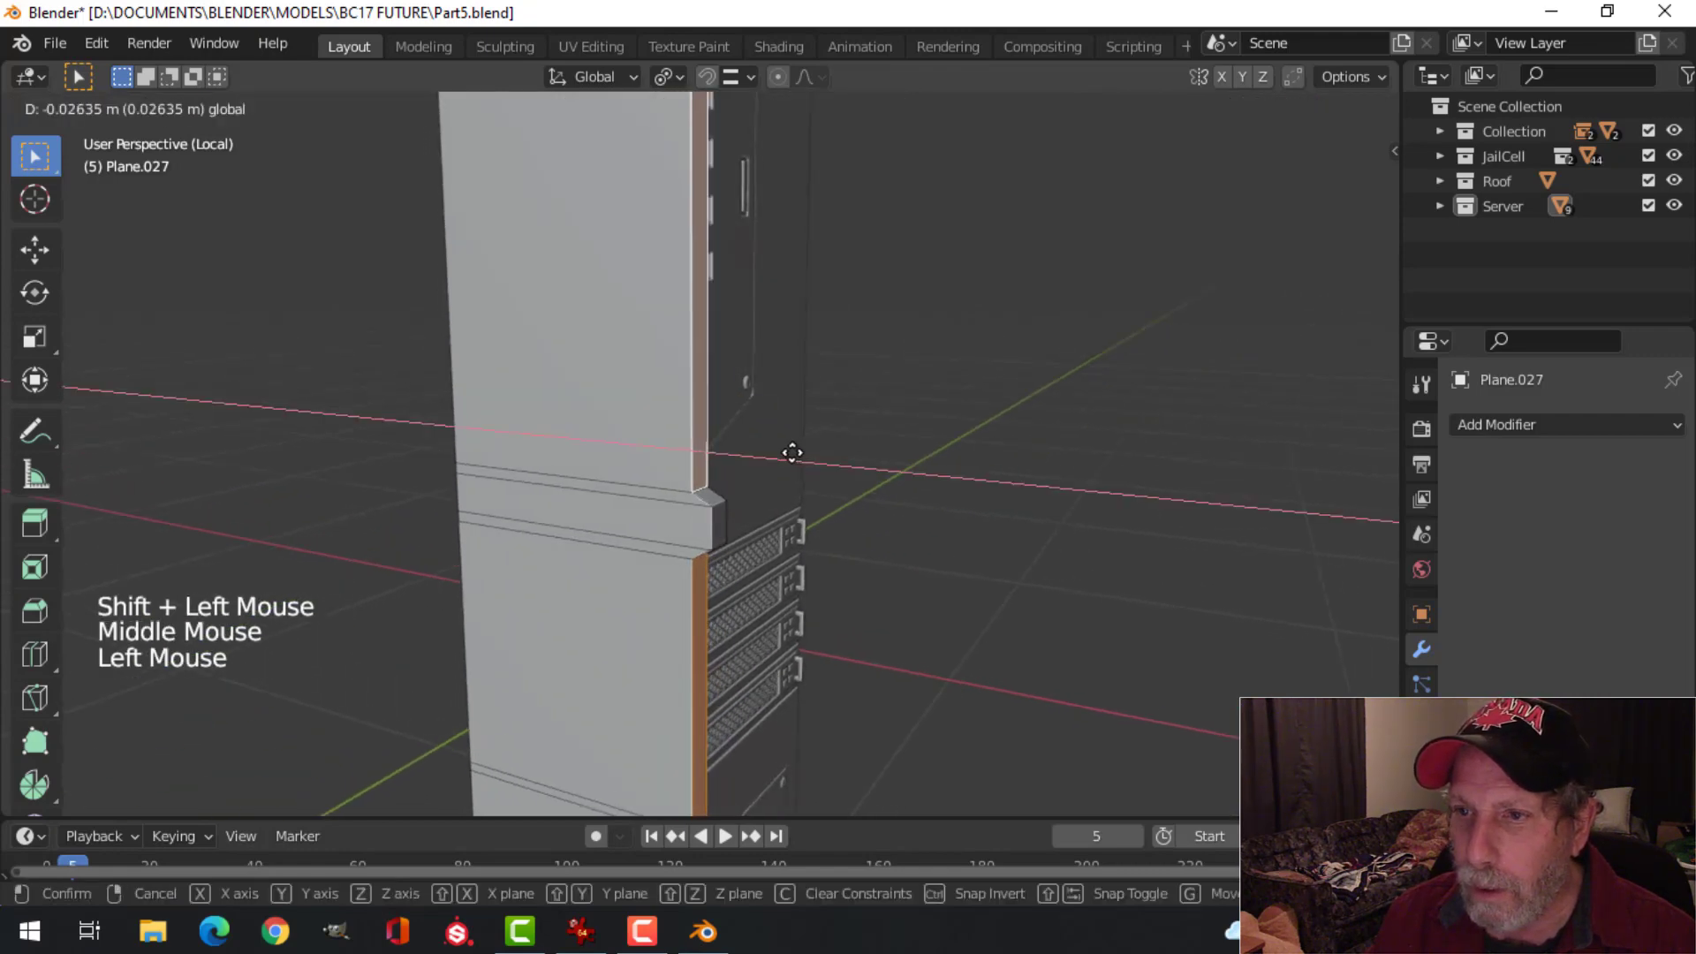
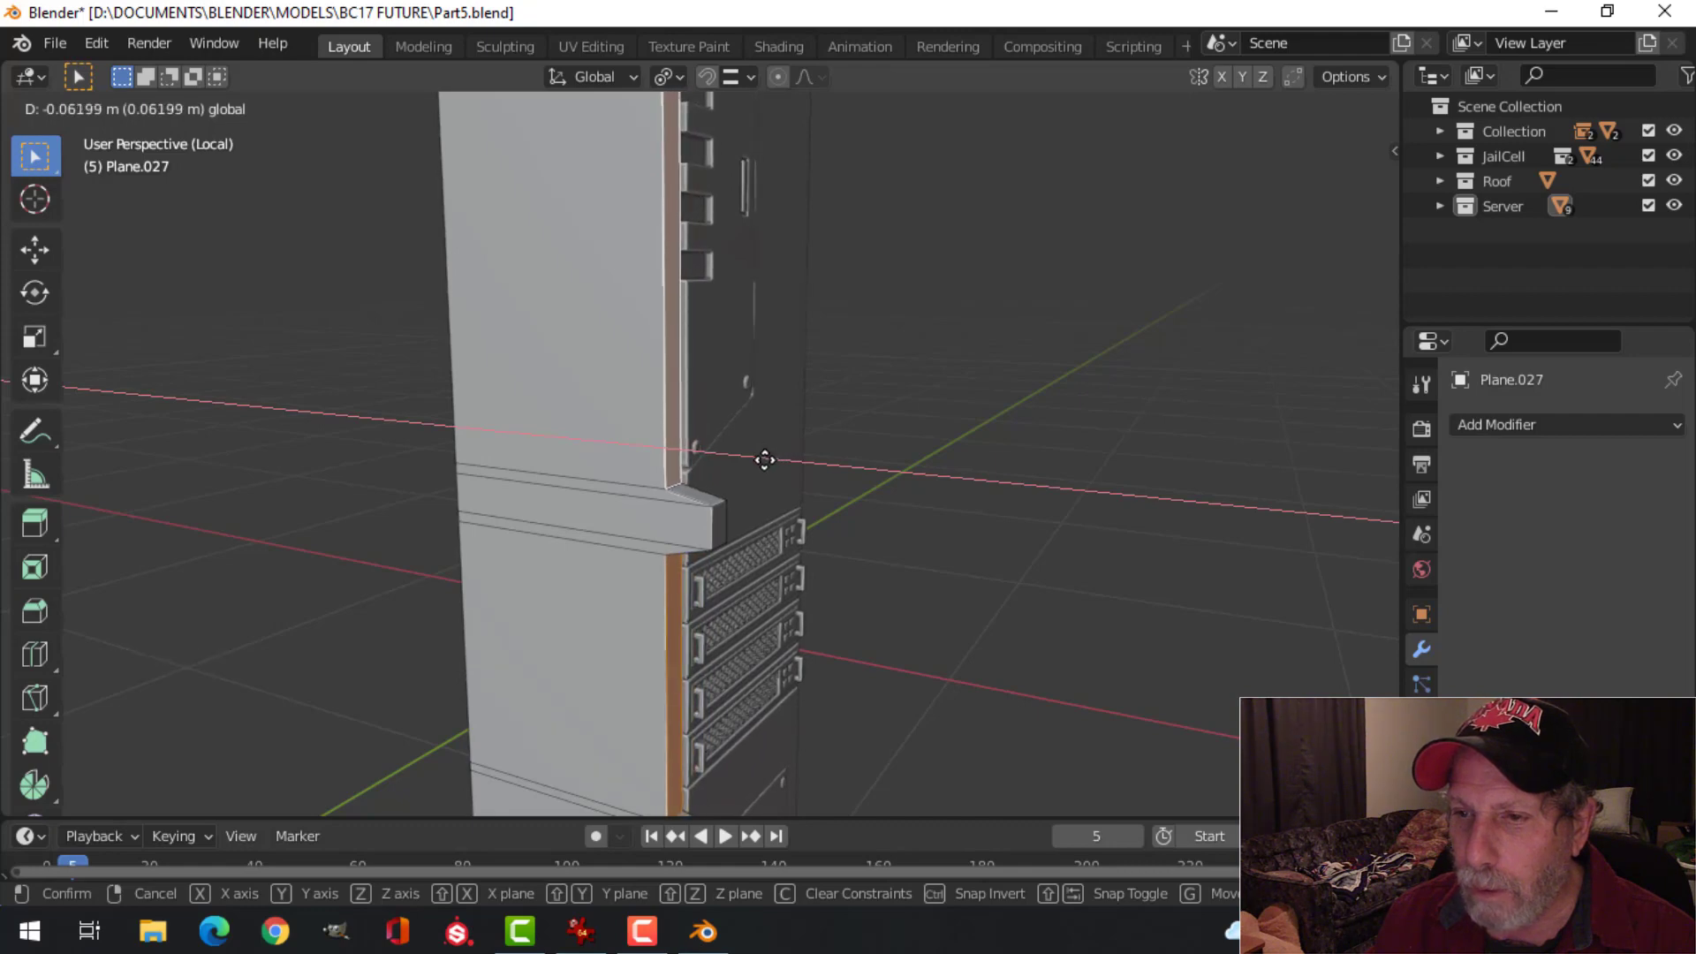
drag(775, 464, 775, 464)
Step: Select the side panel's protruding top, middle and bottom front faces, shift them slightly along X, and return to Object Mode
mouse_move(897, 458)
middle_down()
mouse_move(580, 473)
mouse_move(628, 454)
mouse_move(885, 464)
middle_up()
scroll(885, 463, up, 2)
shift+middle_drag(720, 500, 710, 331)
click(711, 329)
shift+middle_drag(795, 609, 681, 362)
shift+click(666, 485)
scroll(681, 362, down, 2)
shift+middle_drag(697, 542, 697, 352)
shift+click(697, 354)
middle_drag(776, 469, 810, 572)
scroll(795, 633, down, 1)
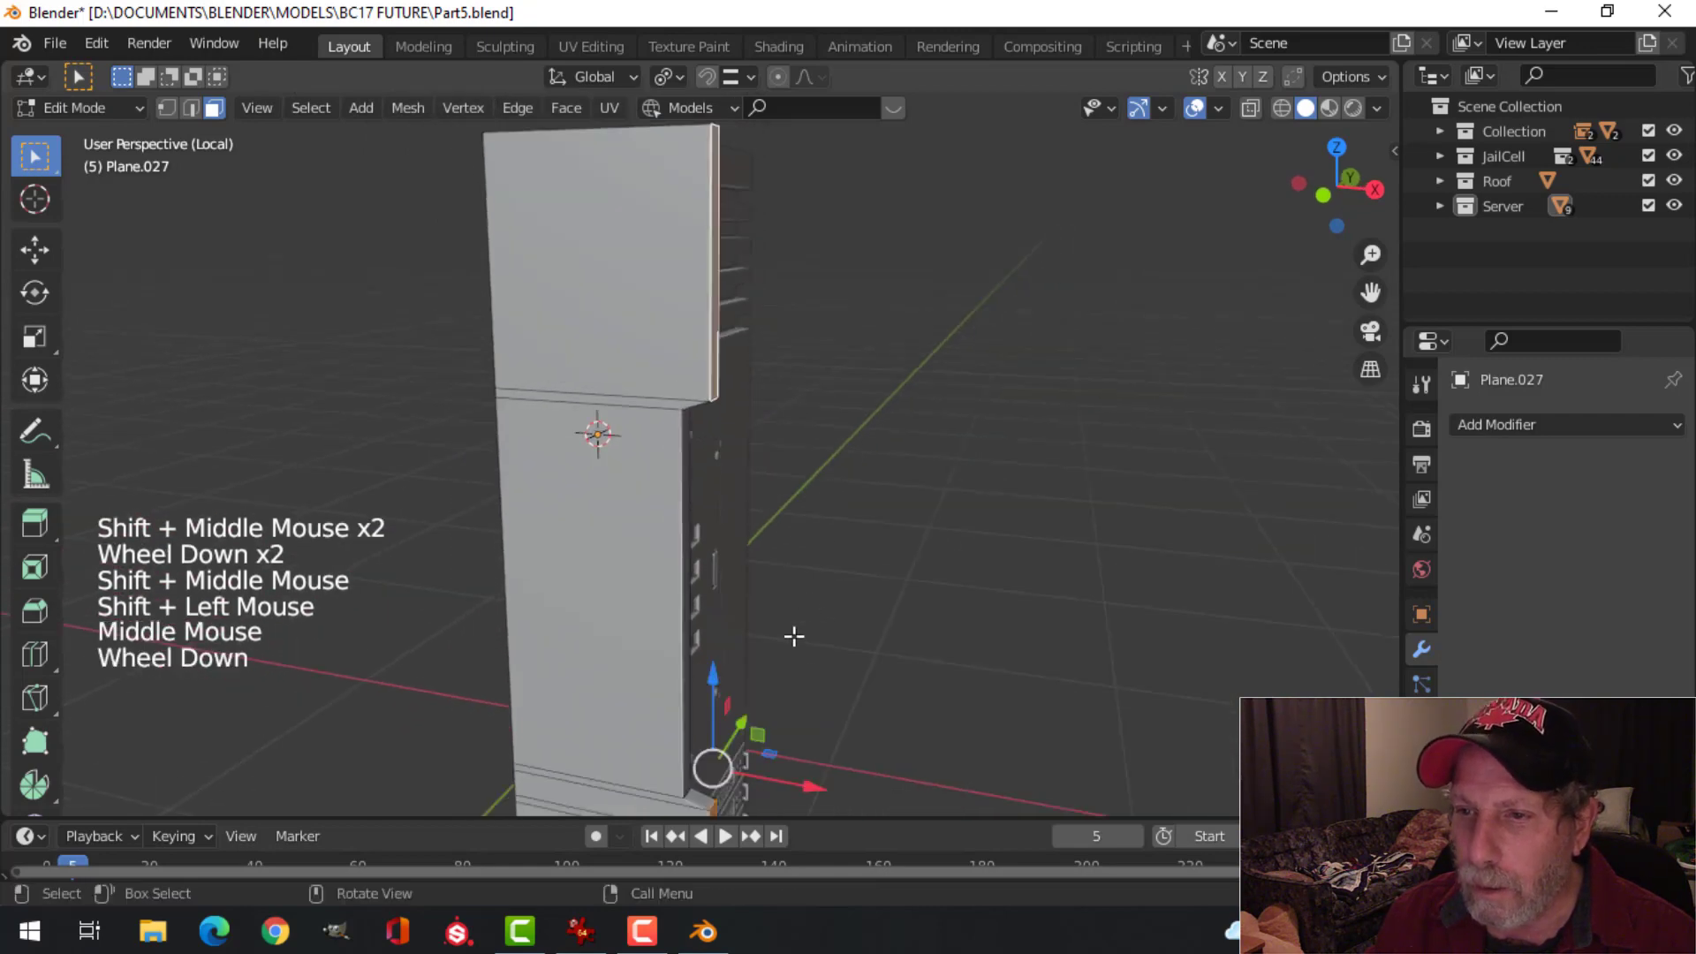
shift+middle_drag(795, 633, 813, 565)
mouse_move(812, 565)
middle_down()
mouse_move(830, 548)
mouse_move(828, 592)
middle_up()
drag(829, 593, 837, 560)
key(Tab)
middle_drag(880, 513, 627, 405)
key(alt+a)
scroll(602, 618, down, 3)
scroll(660, 582, up, 2)
Step: Add a Bevel modifier to the side panel with 3 segments and an amount of 0.01 m
click(628, 408)
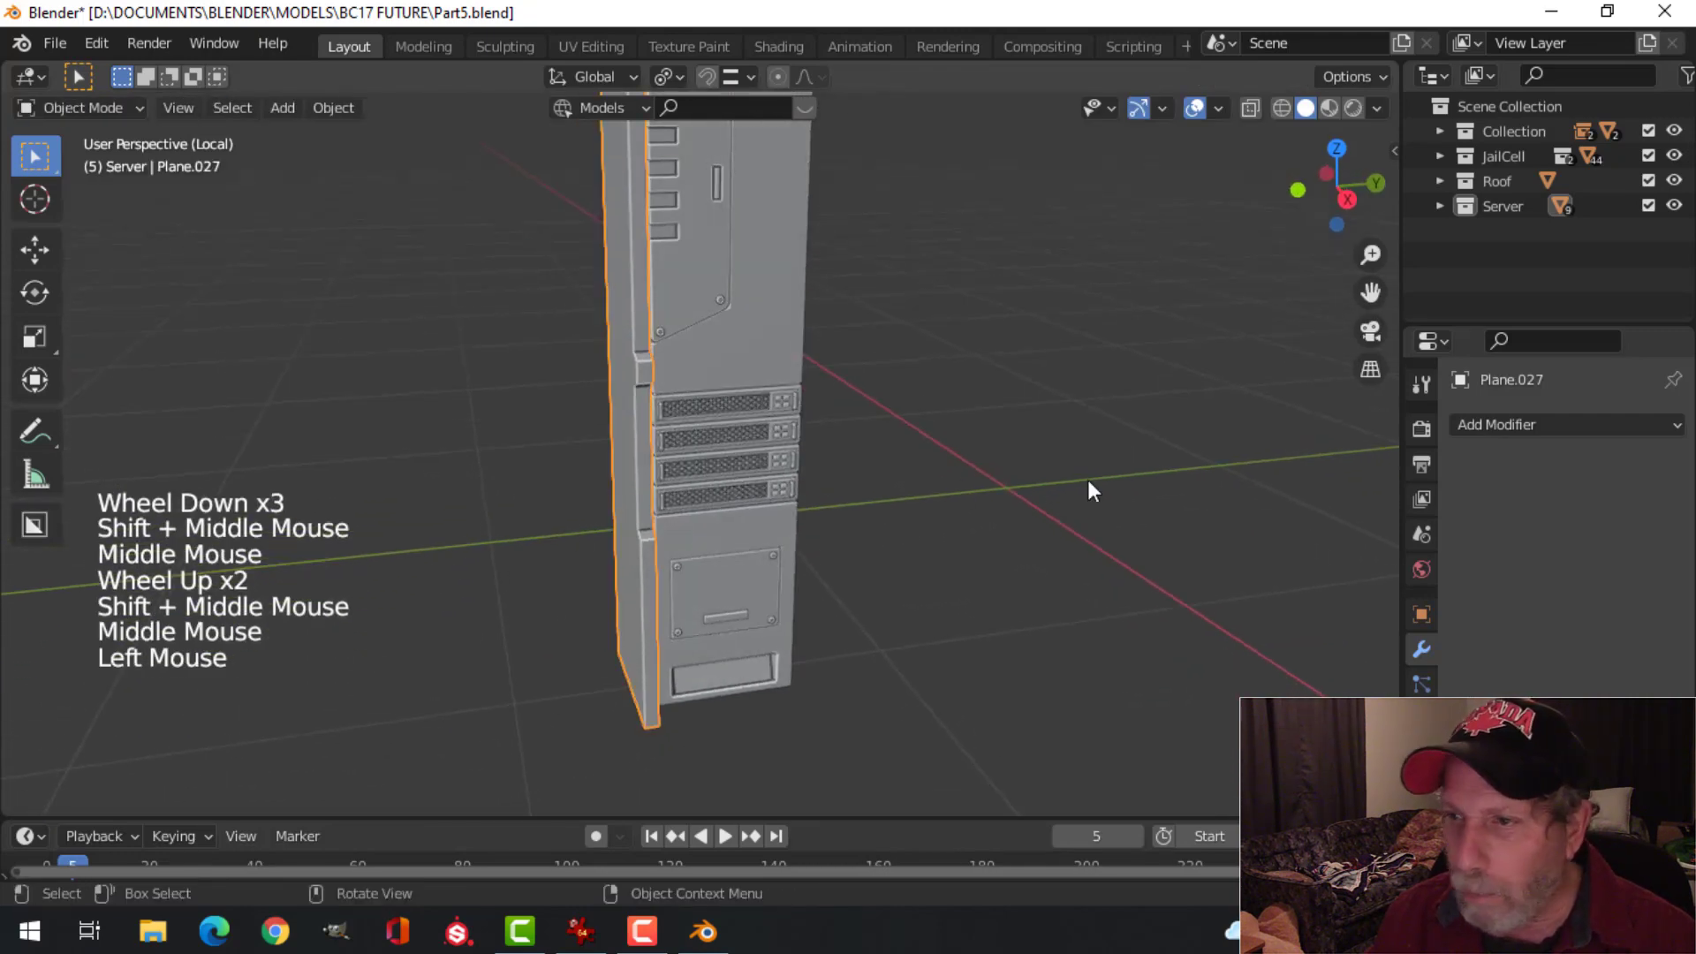
click(1485, 425)
click(1212, 520)
scroll(978, 486, up, 2)
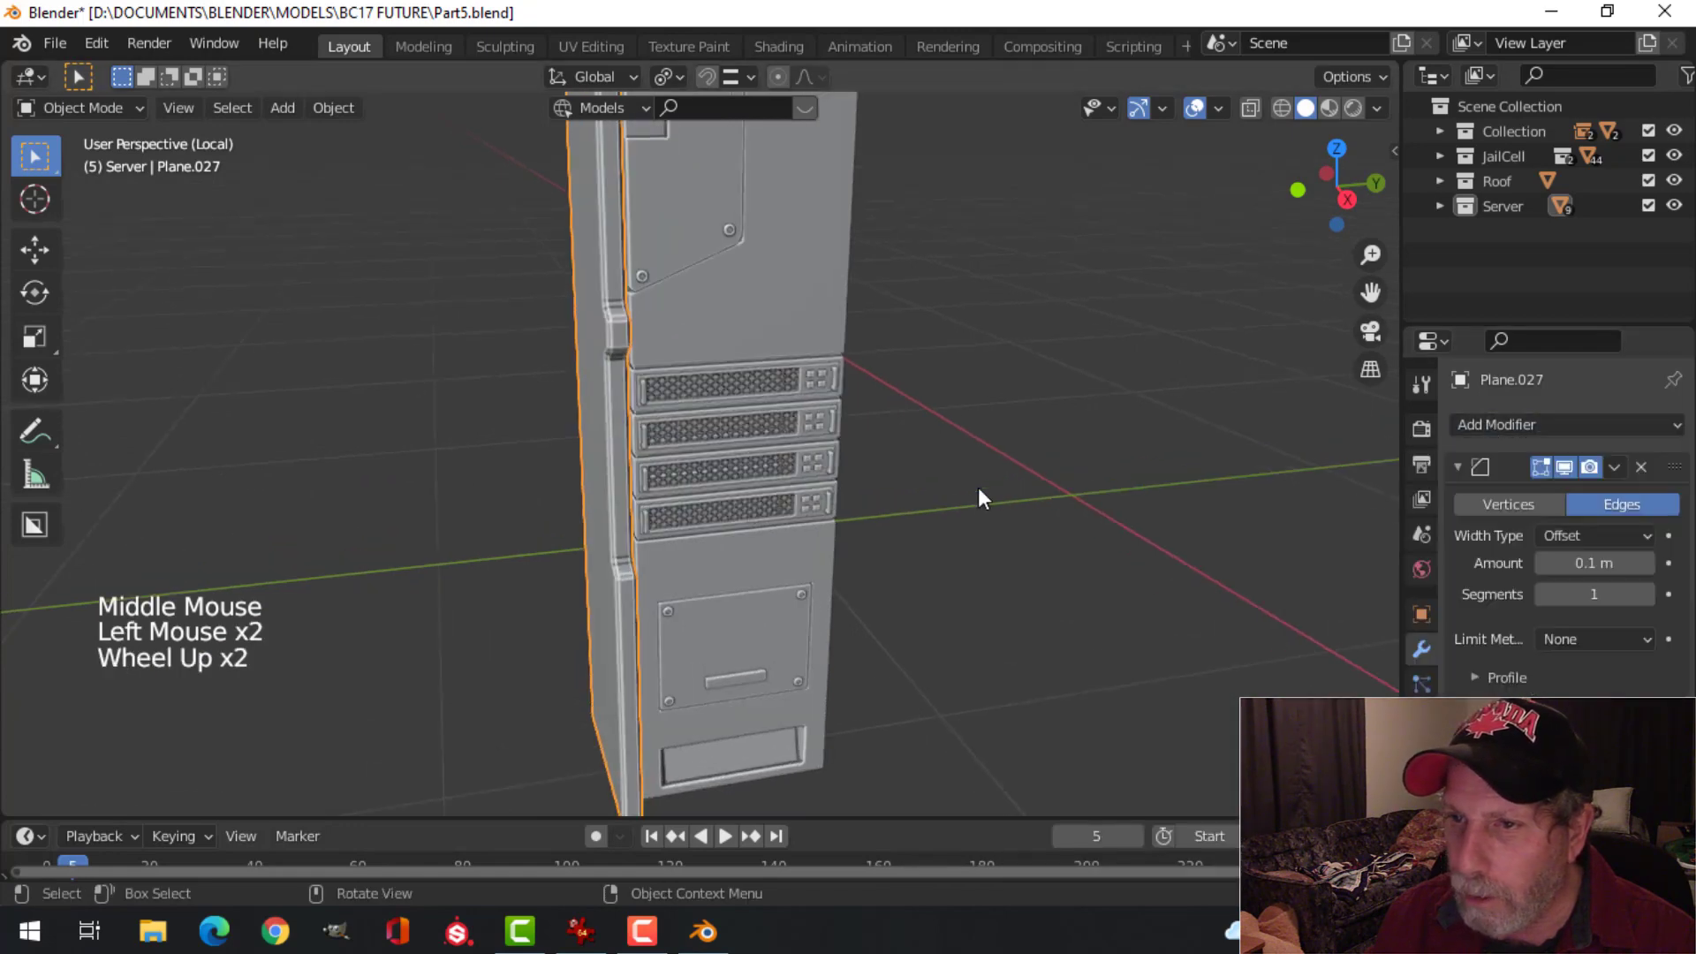
middle_drag(978, 486, 1266, 566)
click(1652, 595)
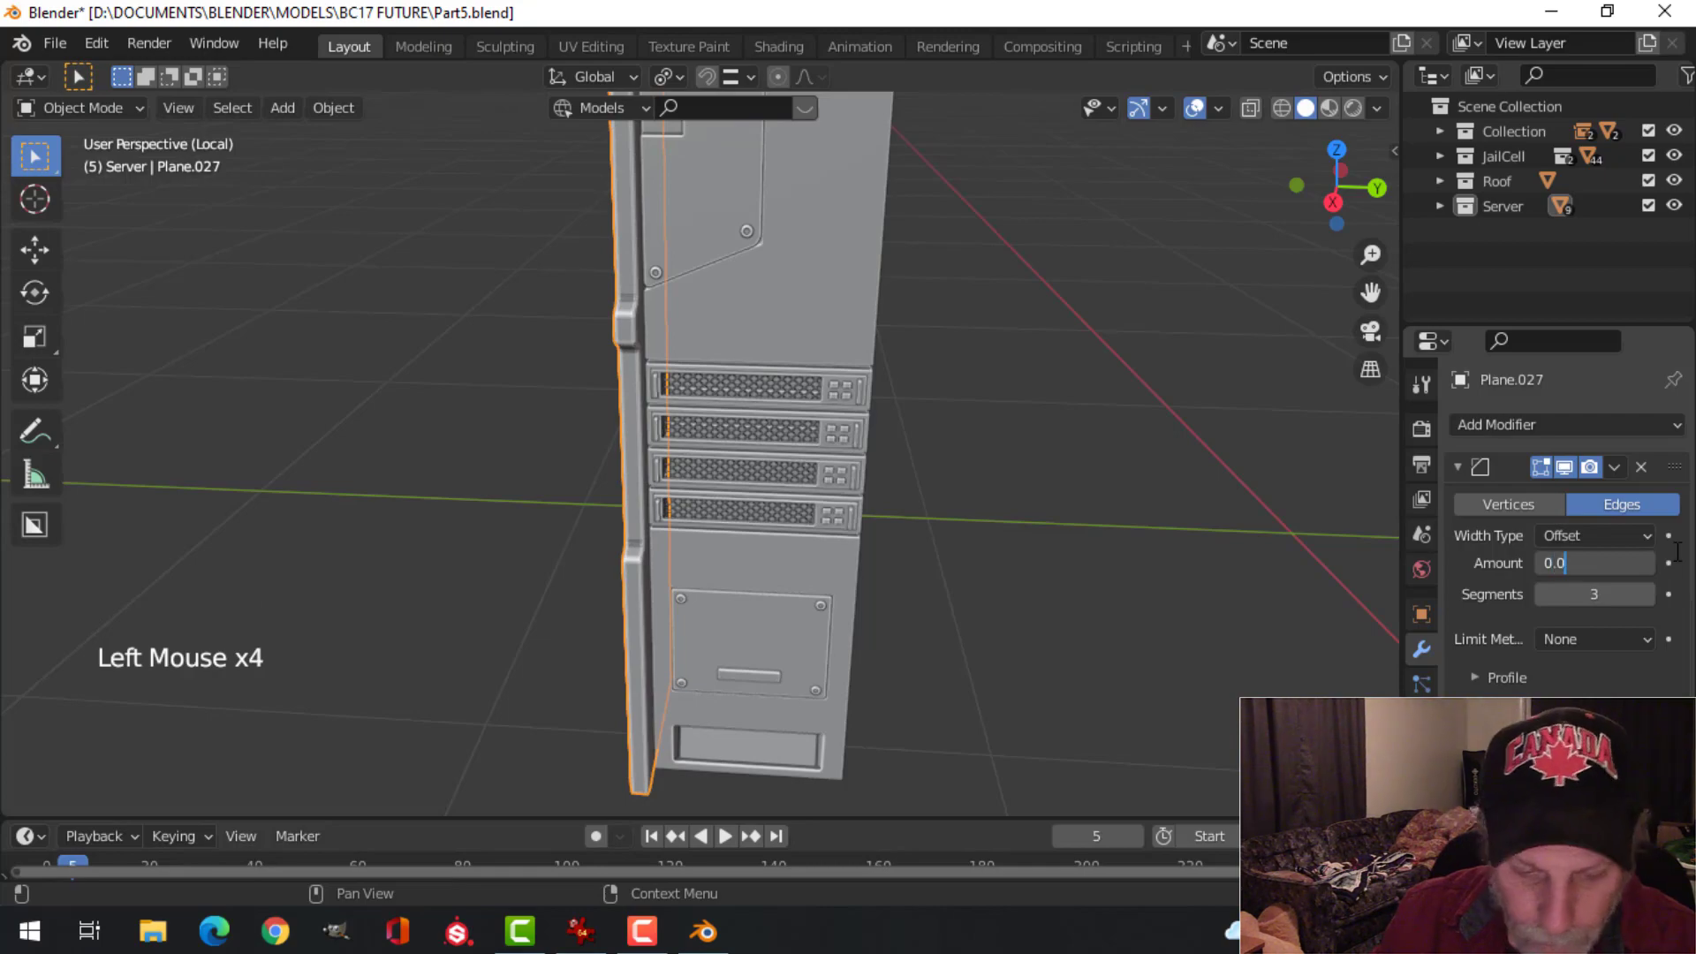
scroll(939, 488, up, 2)
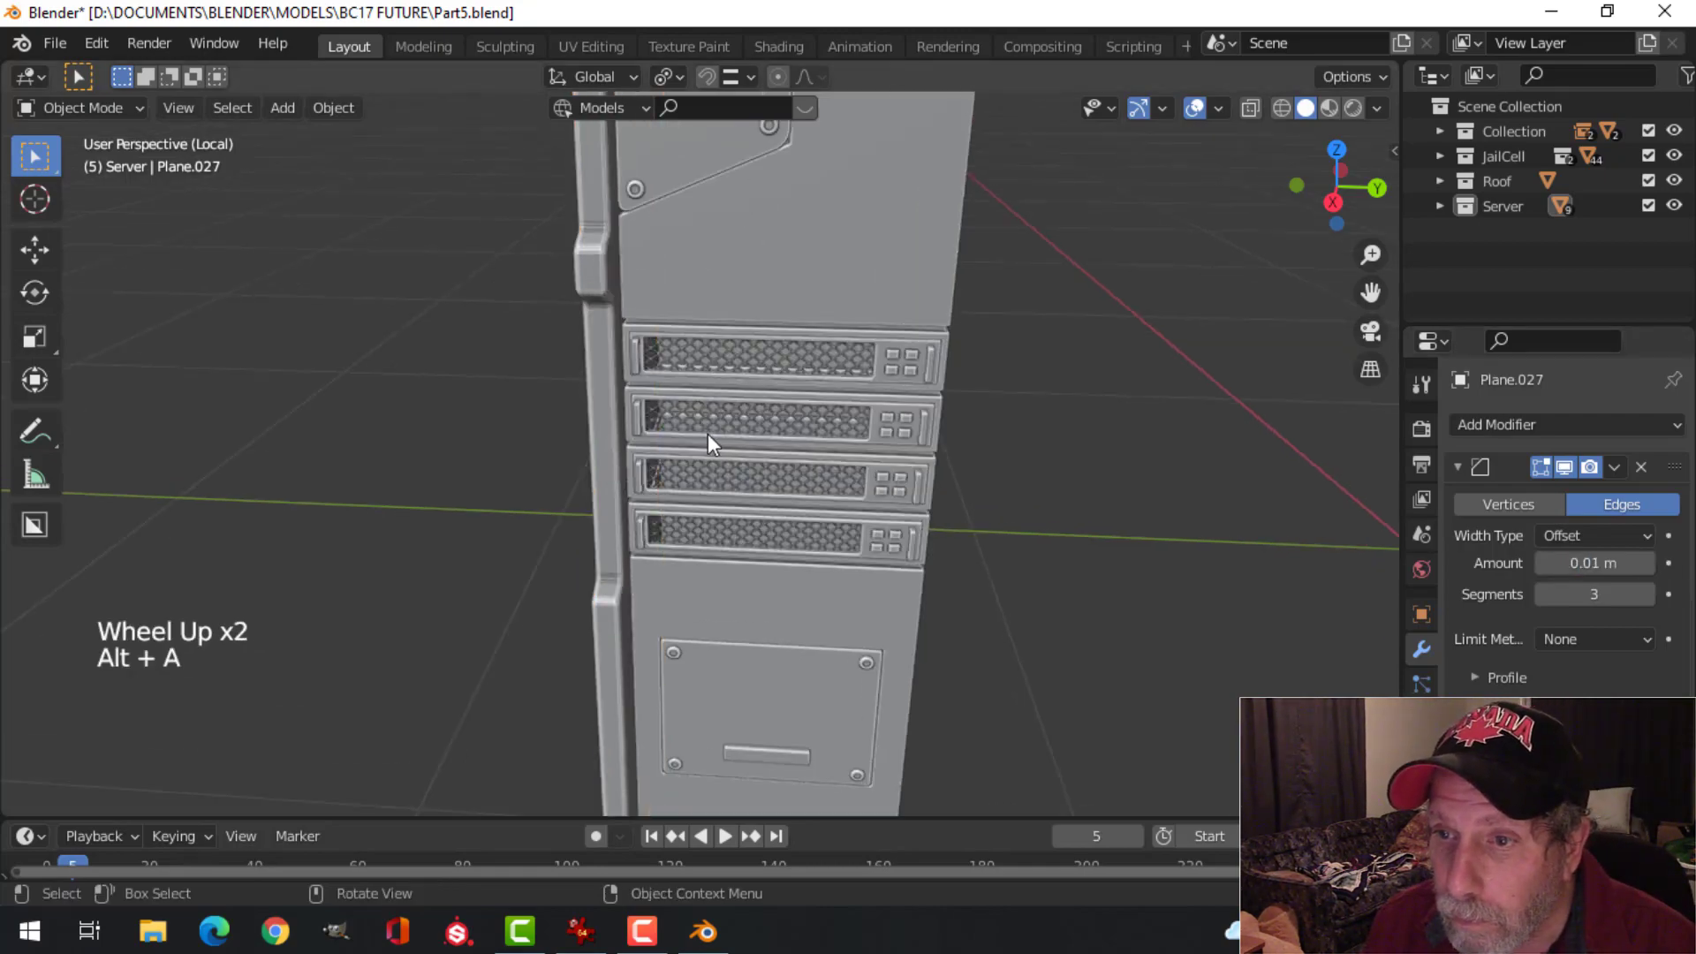
Step: Snap the 3D cursor to the centre of the screwed access plate near the base of the server tower
middle_drag(707, 433, 765, 360)
scroll(649, 443, down, 2)
mouse_move(648, 443)
middle_down()
mouse_move(767, 416)
mouse_move(804, 449)
mouse_move(627, 469)
middle_up()
click(615, 353)
shift+middle_drag(615, 353, 646, 463)
scroll(656, 442, down, 4)
scroll(683, 447, up, 2)
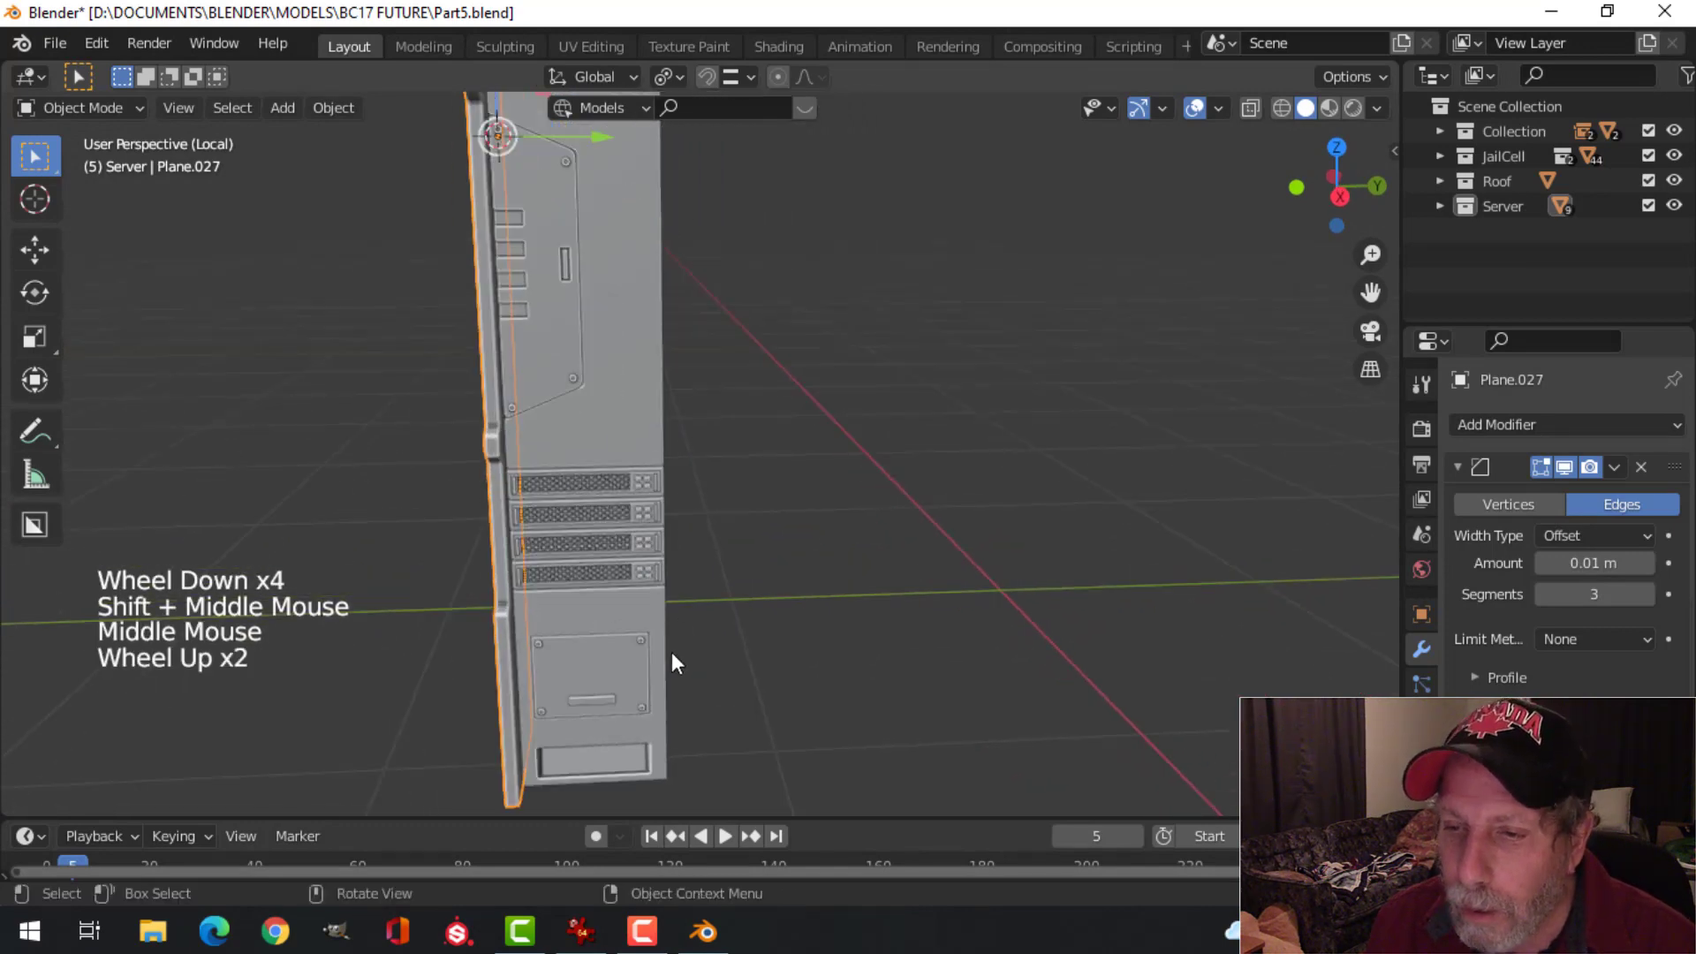
shift+middle_drag(674, 663, 675, 477)
click(592, 496)
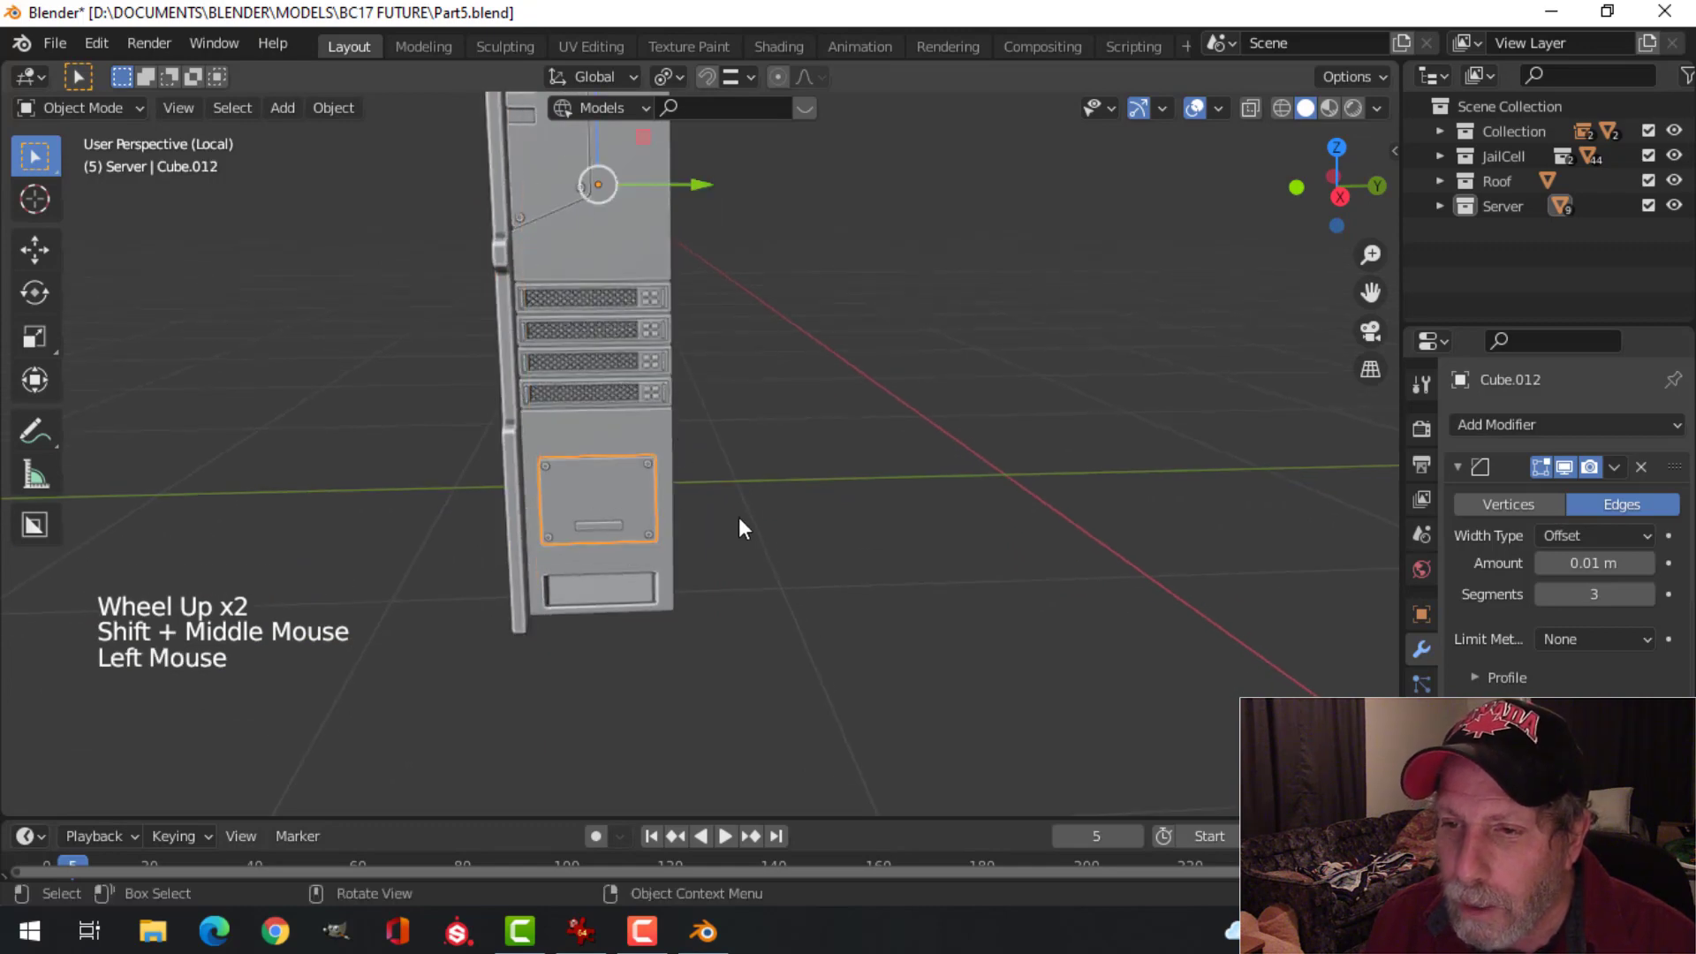
key(Tab)
key(a)
key(shift+s)
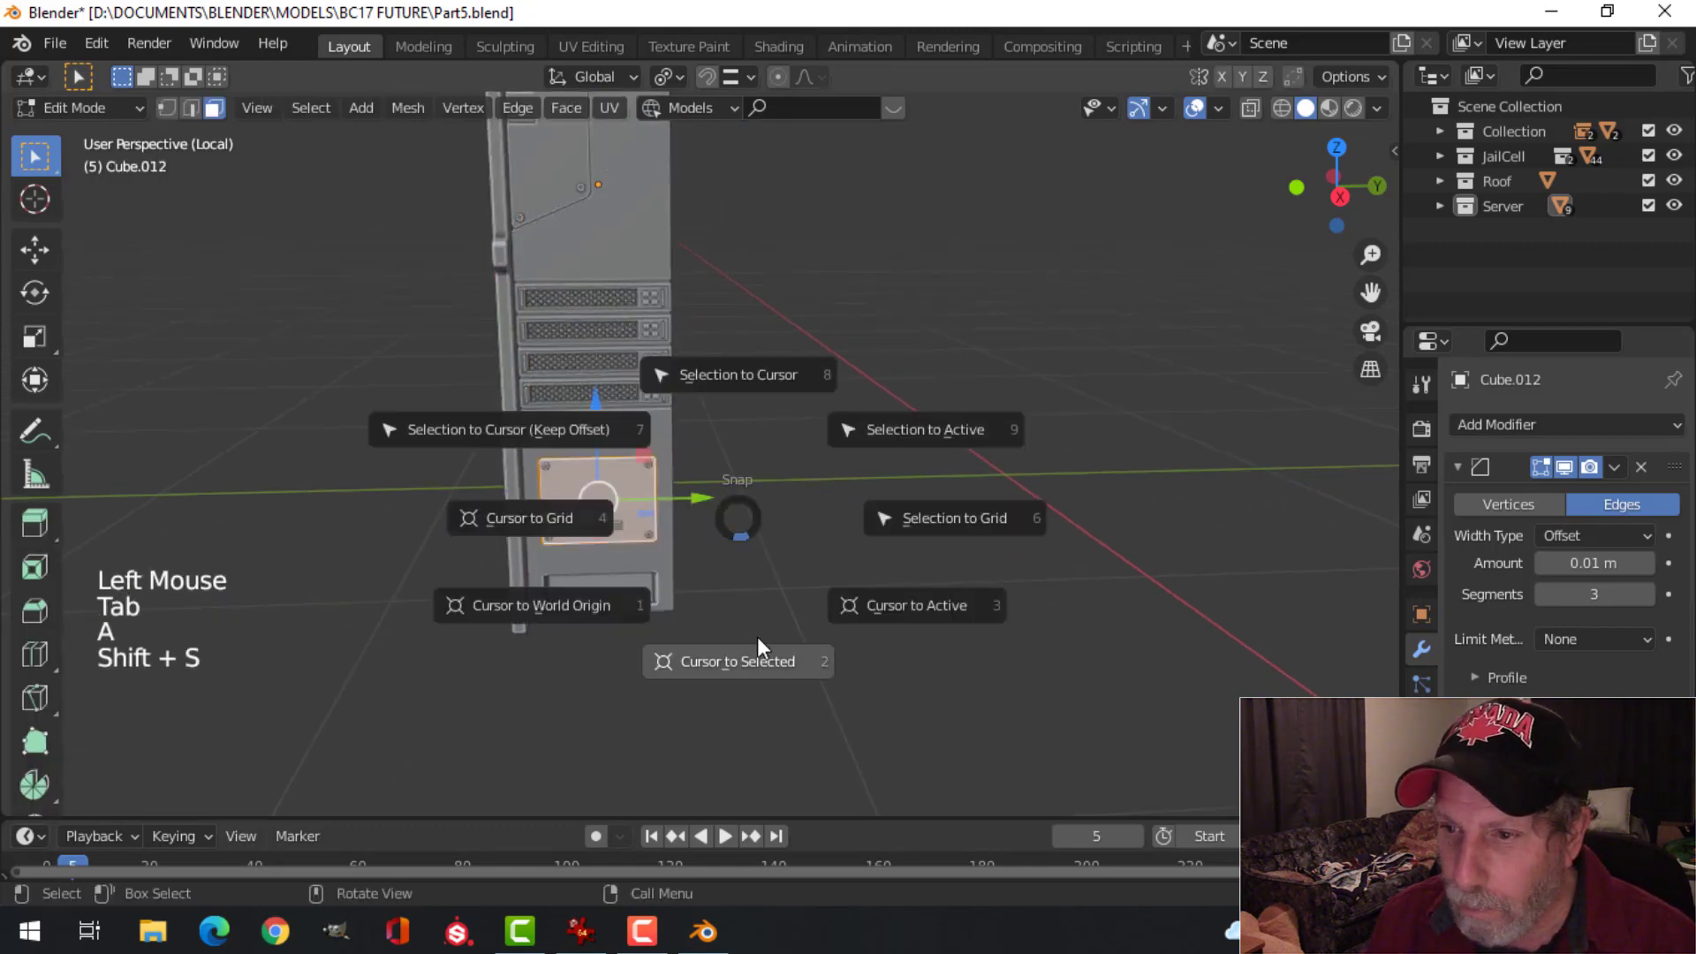
click(756, 638)
key(alt+a)
key(Tab)
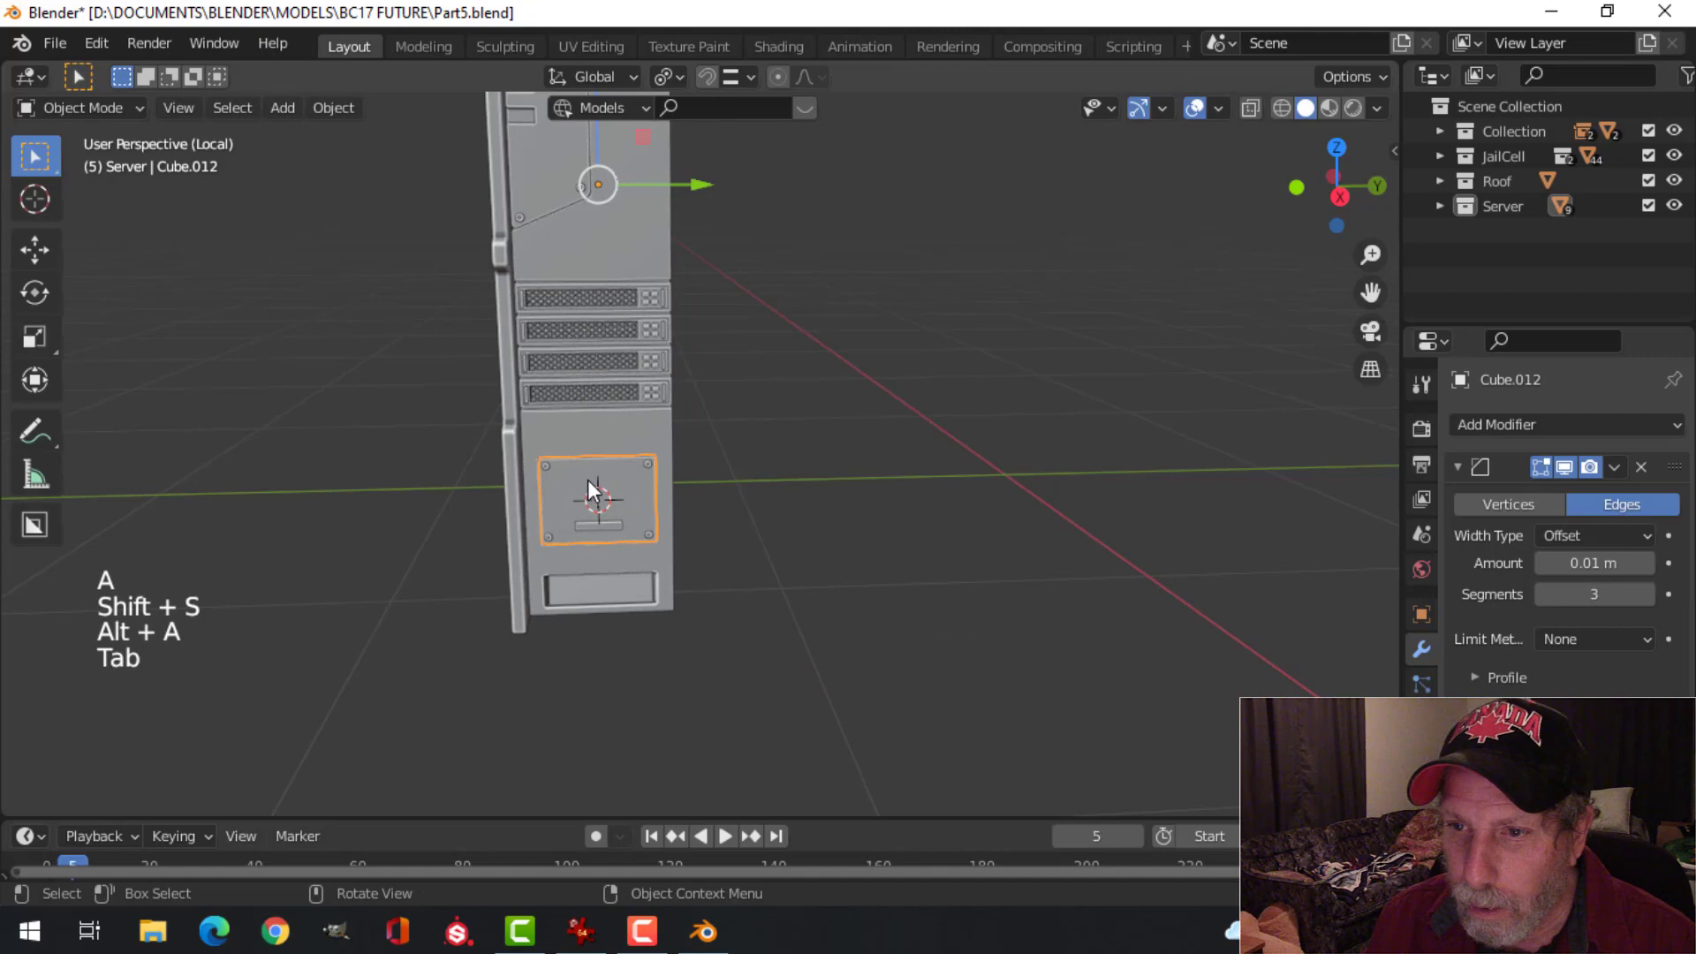
Step: Add a Mirror modifier to the side panel and set the panel's origin to the 3D cursor
click(514, 464)
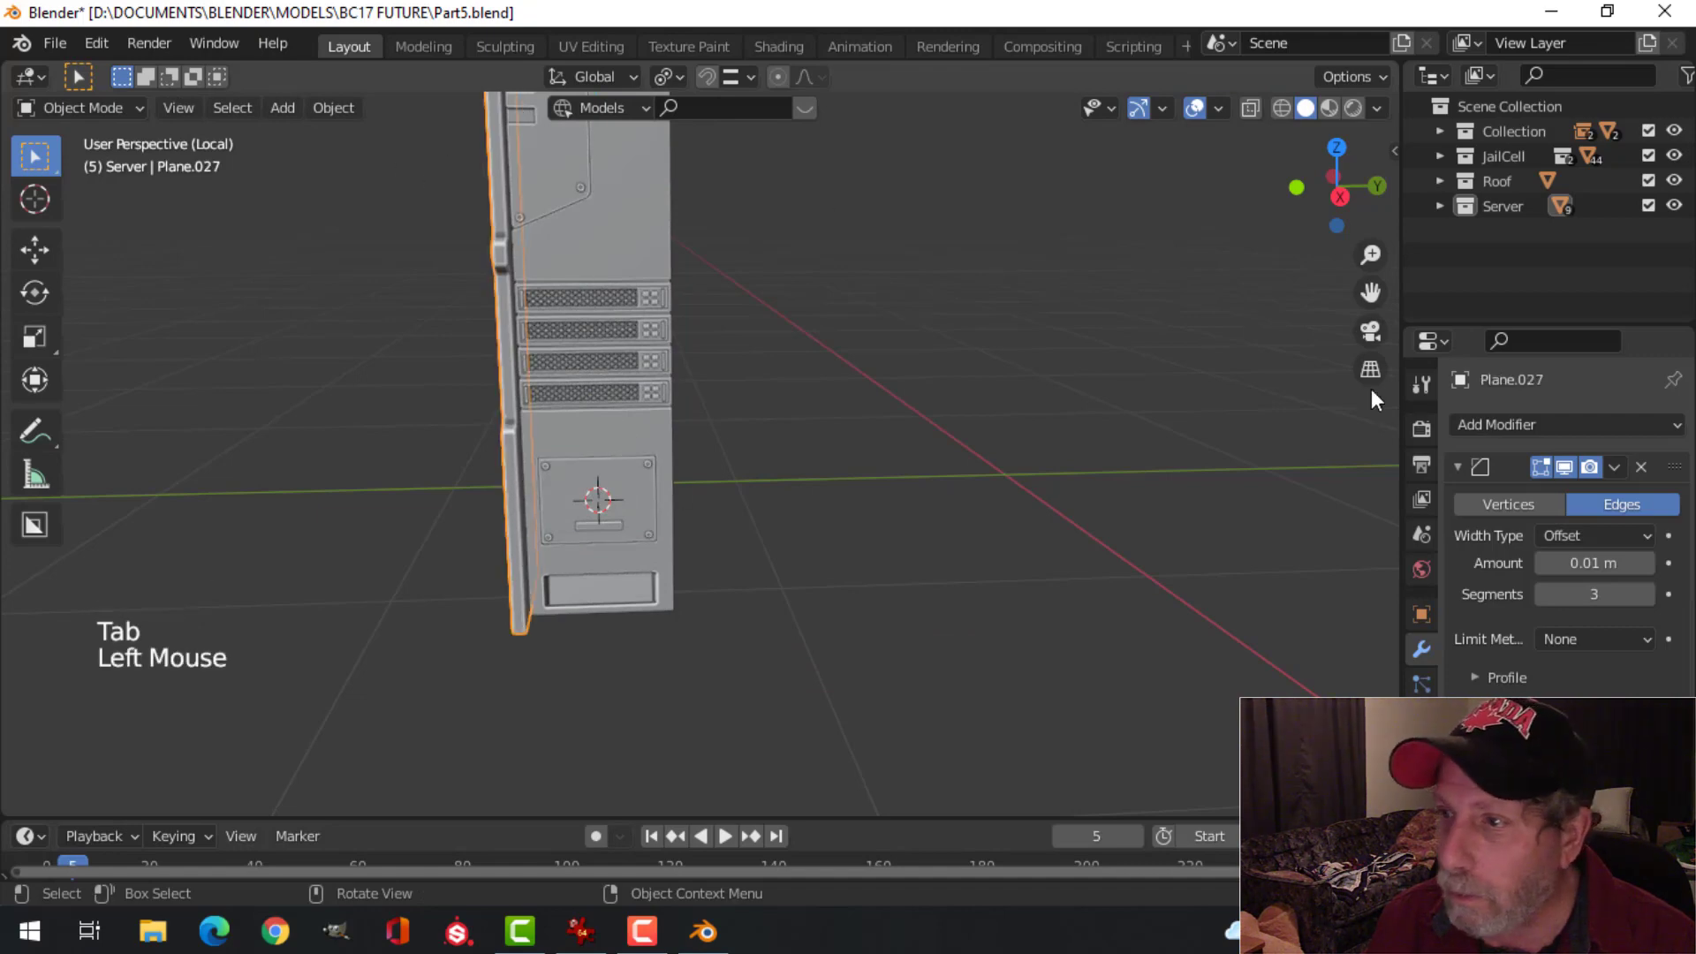
click(1499, 428)
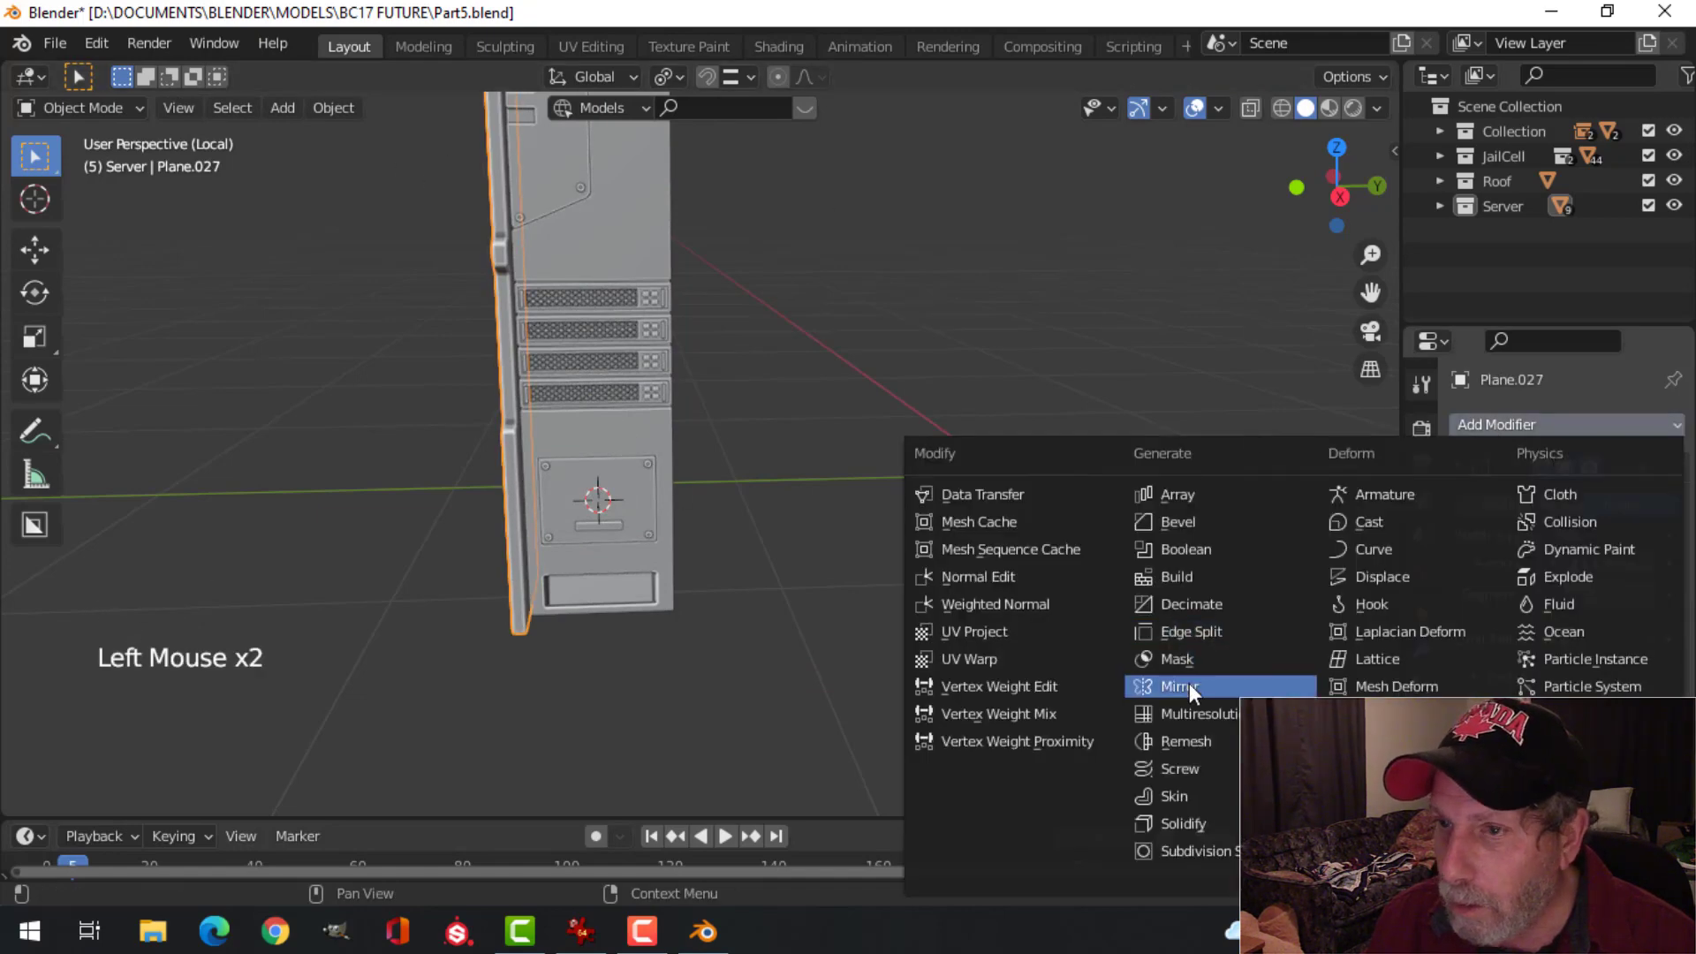
click(1177, 521)
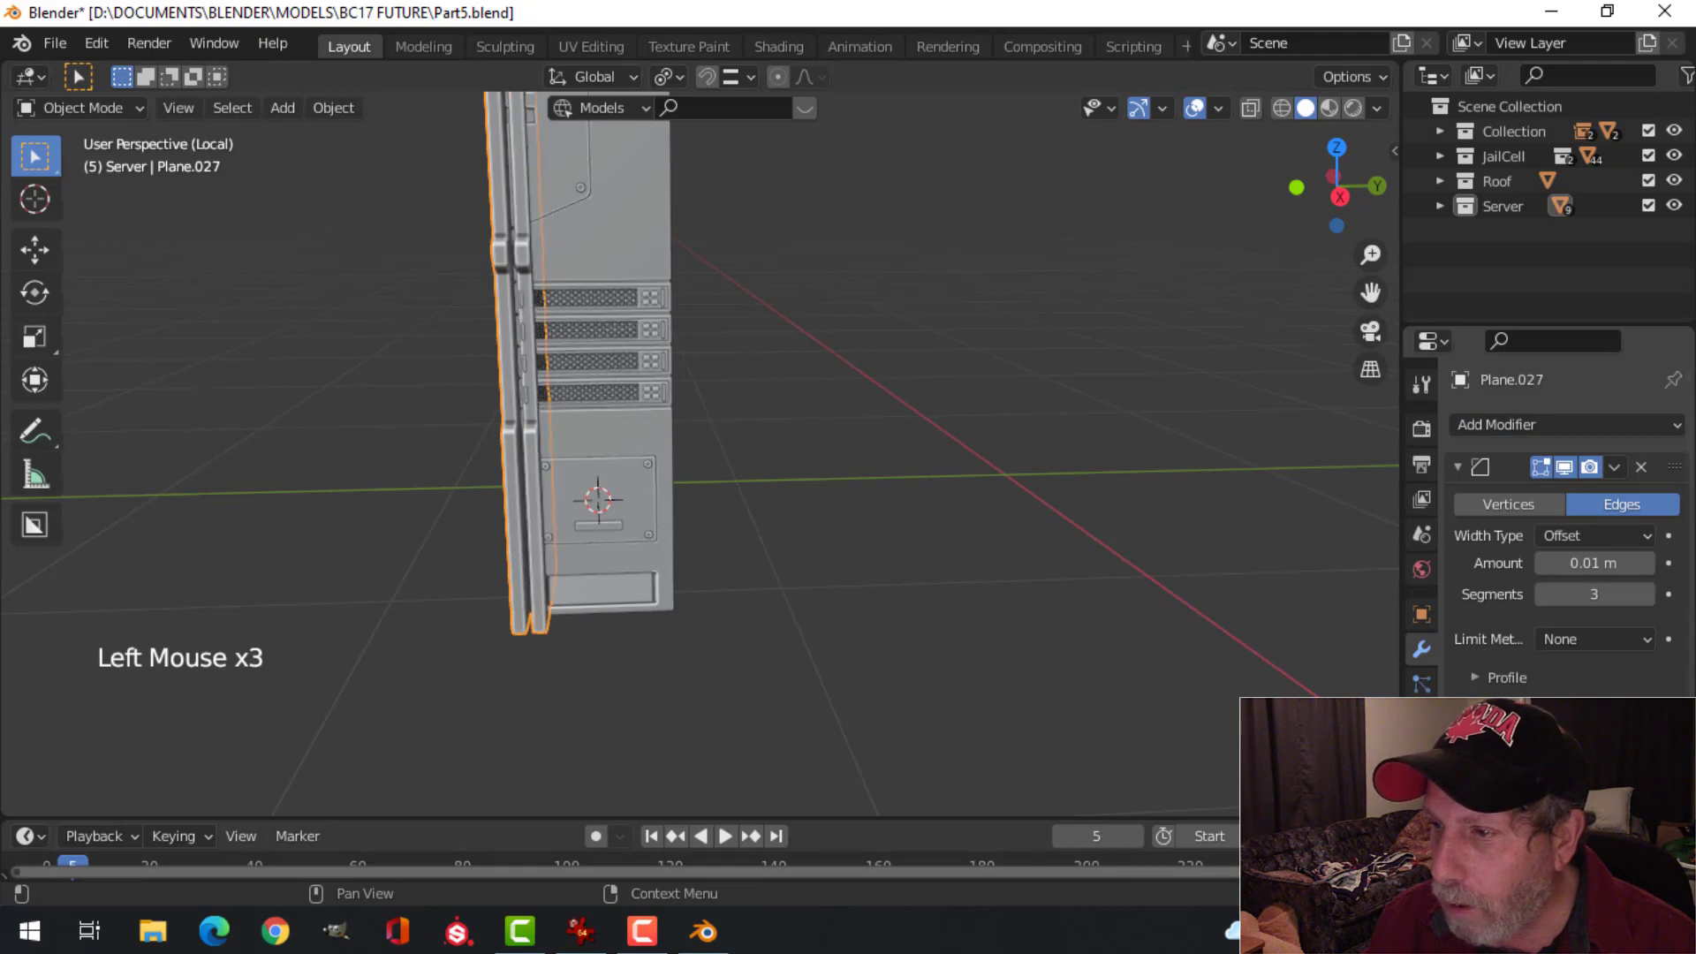
click(972, 541)
click(357, 106)
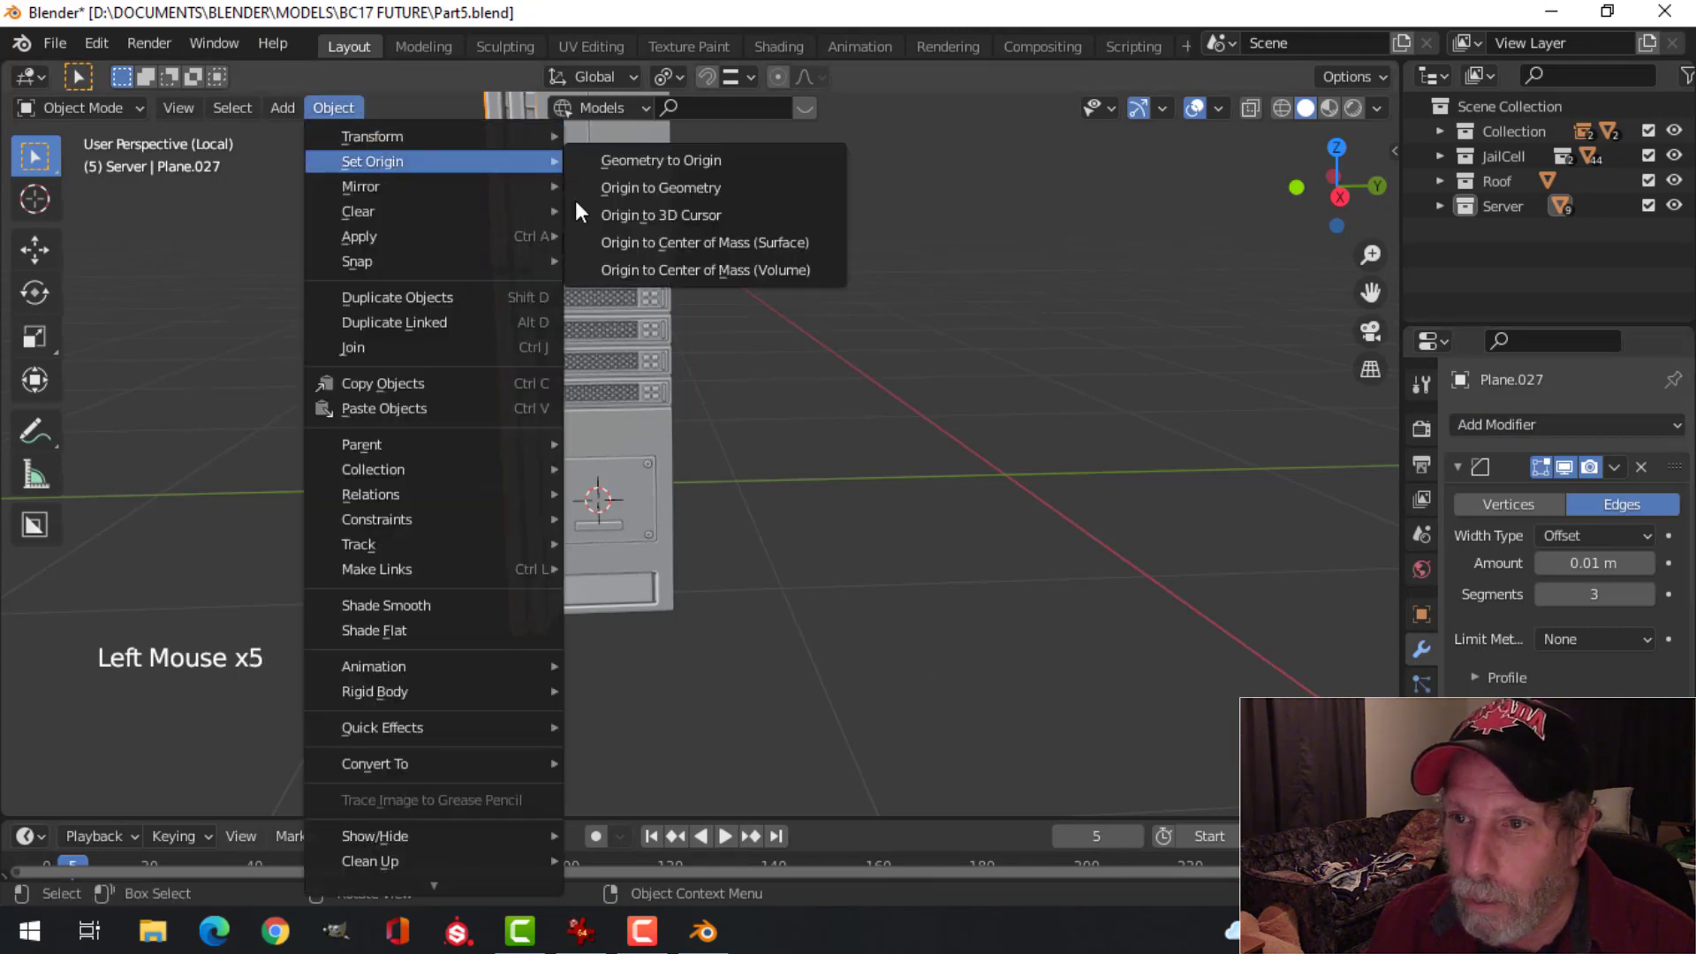
click(623, 215)
Step: Inspect the mirrored side panels on both sides of the server tower
middle_drag(623, 215, 795, 291)
key(alt+a)
scroll(753, 361, up, 3)
scroll(576, 235, down, 2)
scroll(590, 286, down, 2)
scroll(591, 284, down, 2)
scroll(541, 377, up, 1)
scroll(541, 377, up, 2)
scroll(651, 458, up, 1)
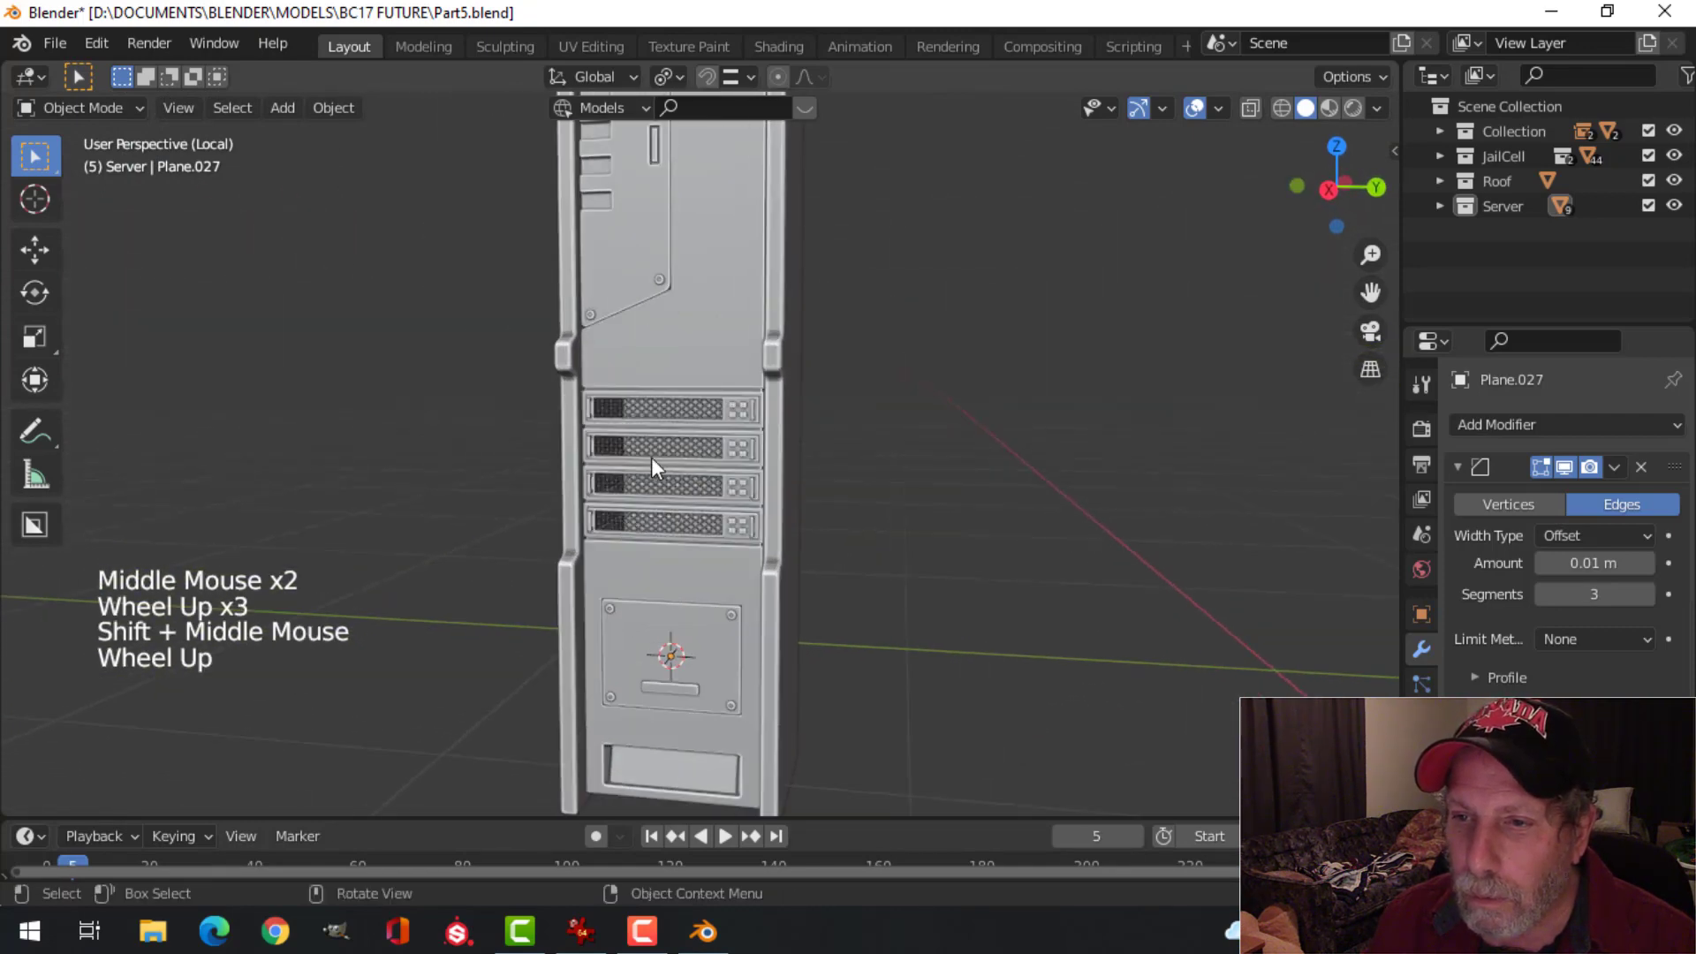
shift+middle_drag(650, 458, 791, 512)
scroll(719, 410, up, 2)
Step: Open the side panel's mesh for vertex editing in a front orthographic wireframe view
click(572, 299)
key(Tab)
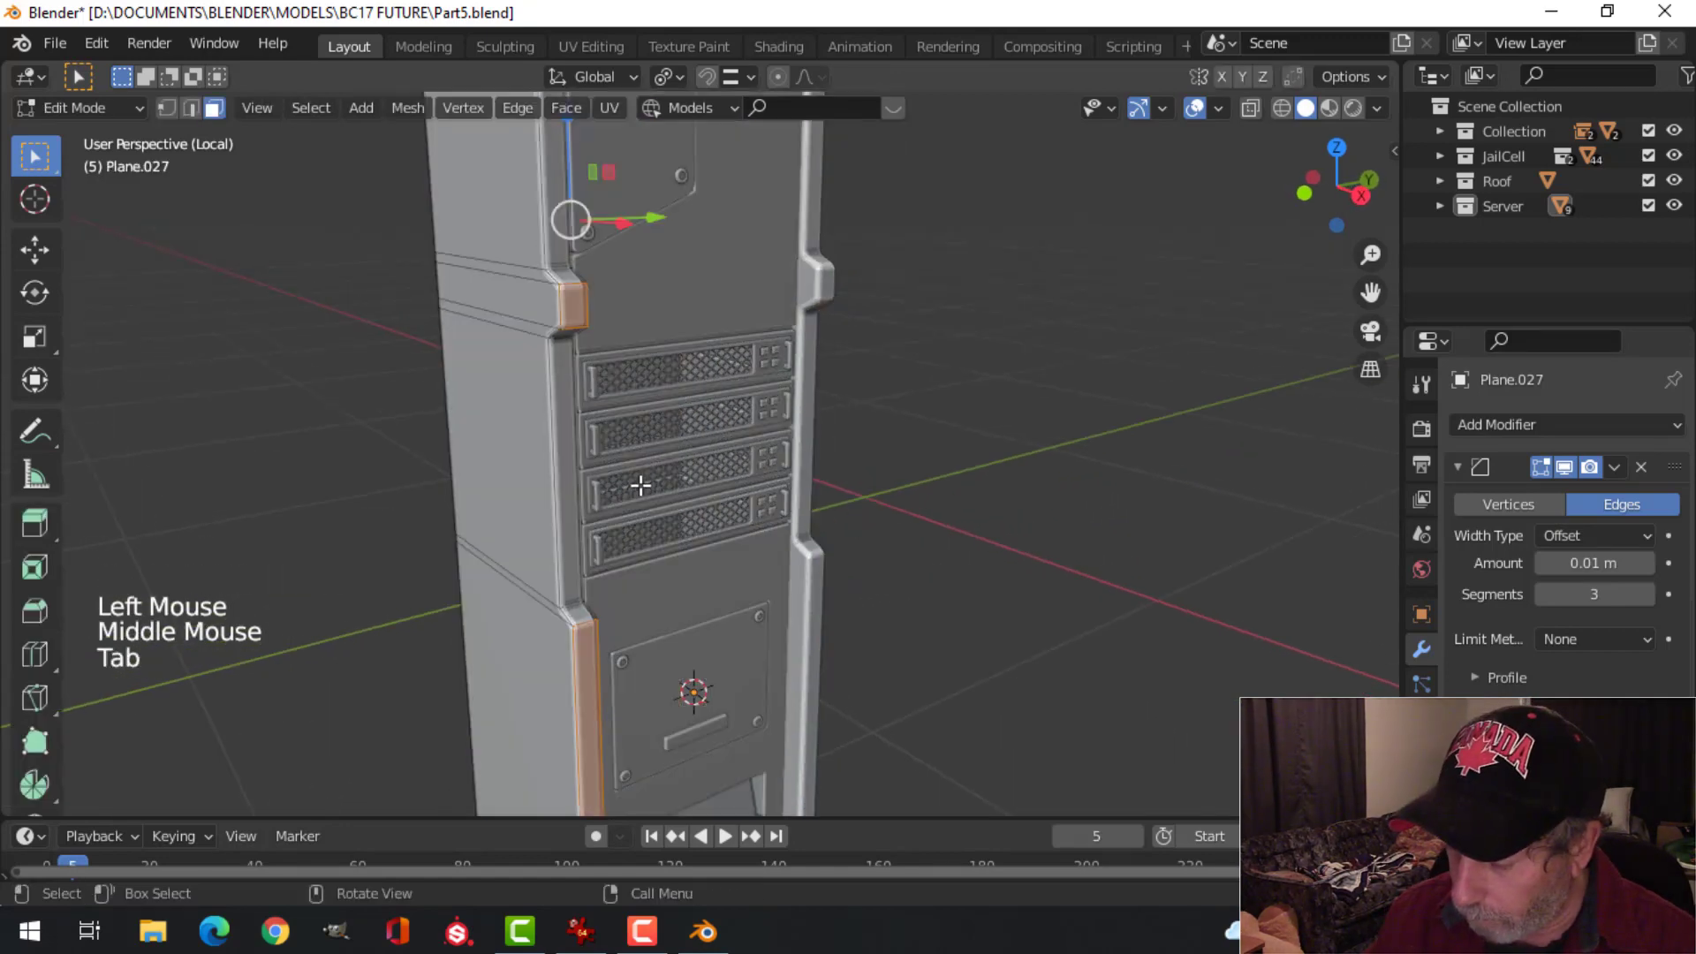
key(KP_1)
key(alt+a)
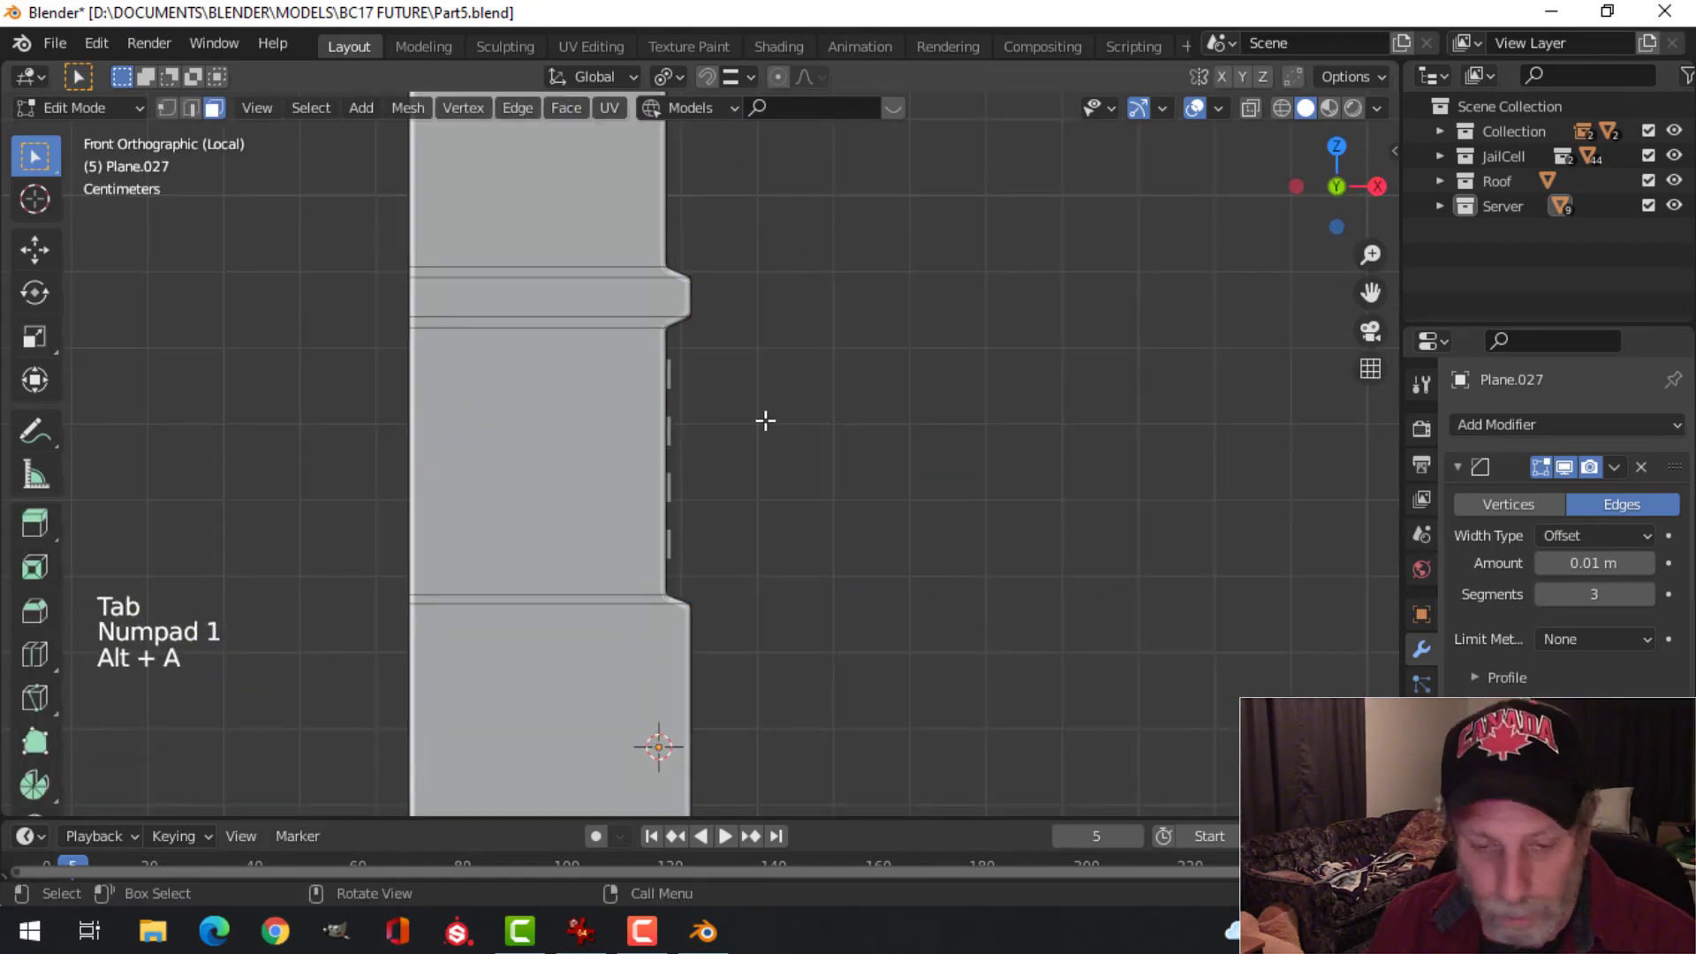
key(z)
scroll(777, 368, up, 2)
shift+middle_drag(776, 368, 776, 439)
key(grave)
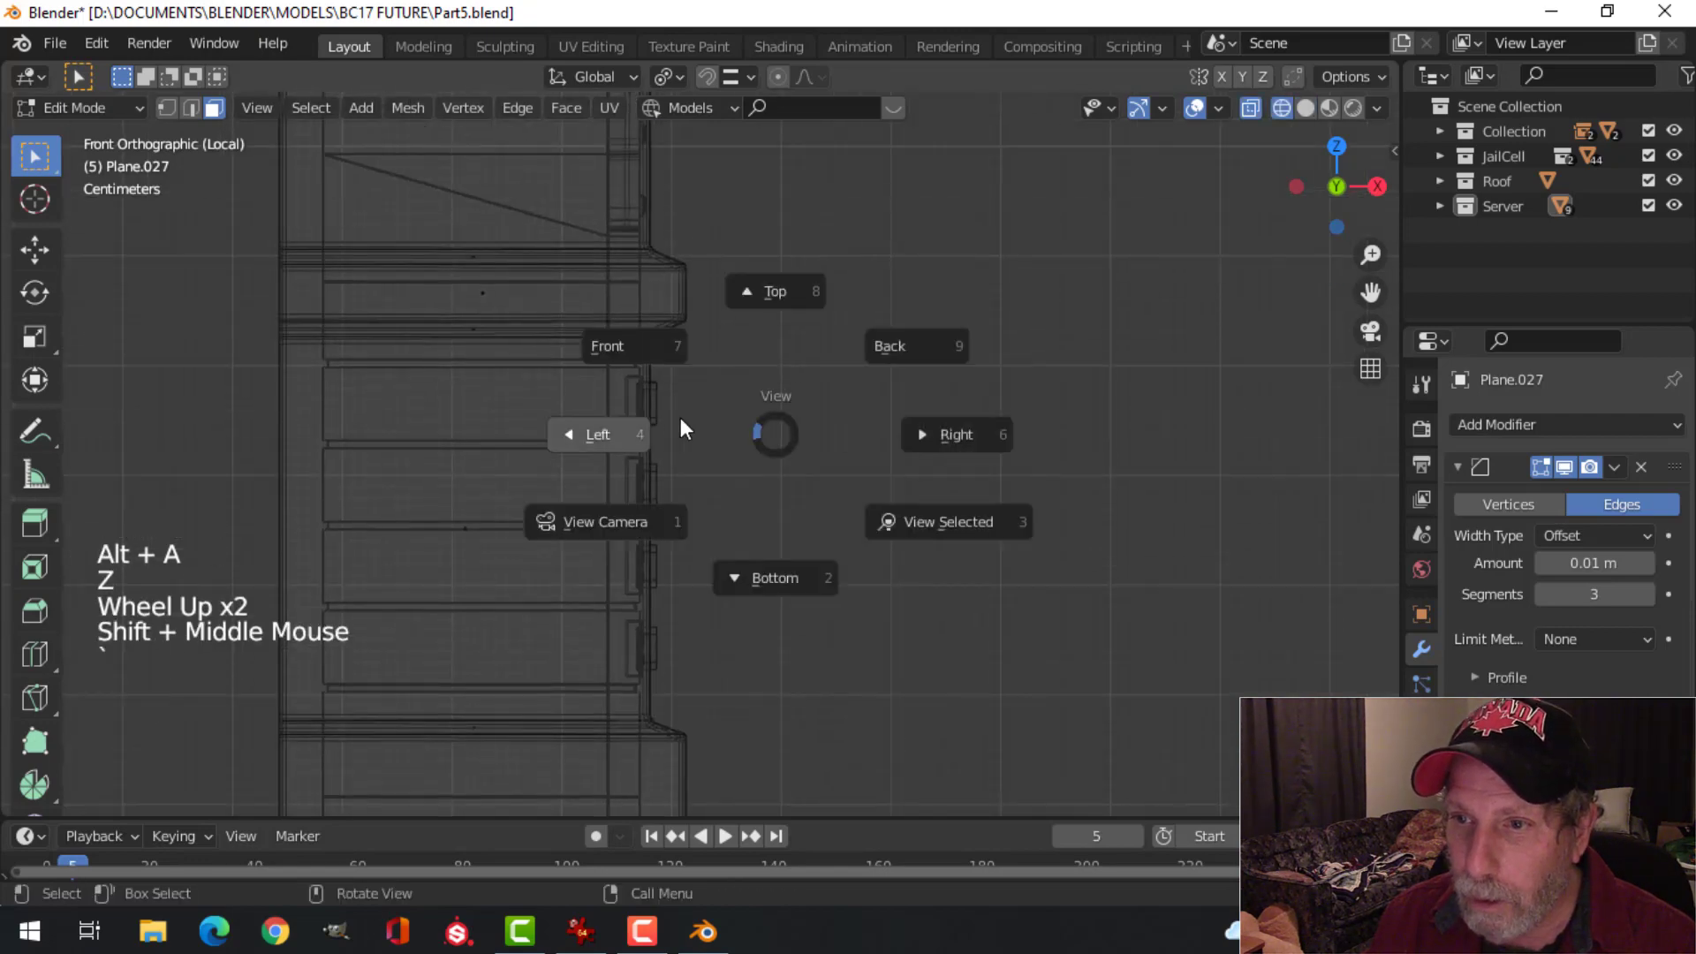
key(1)
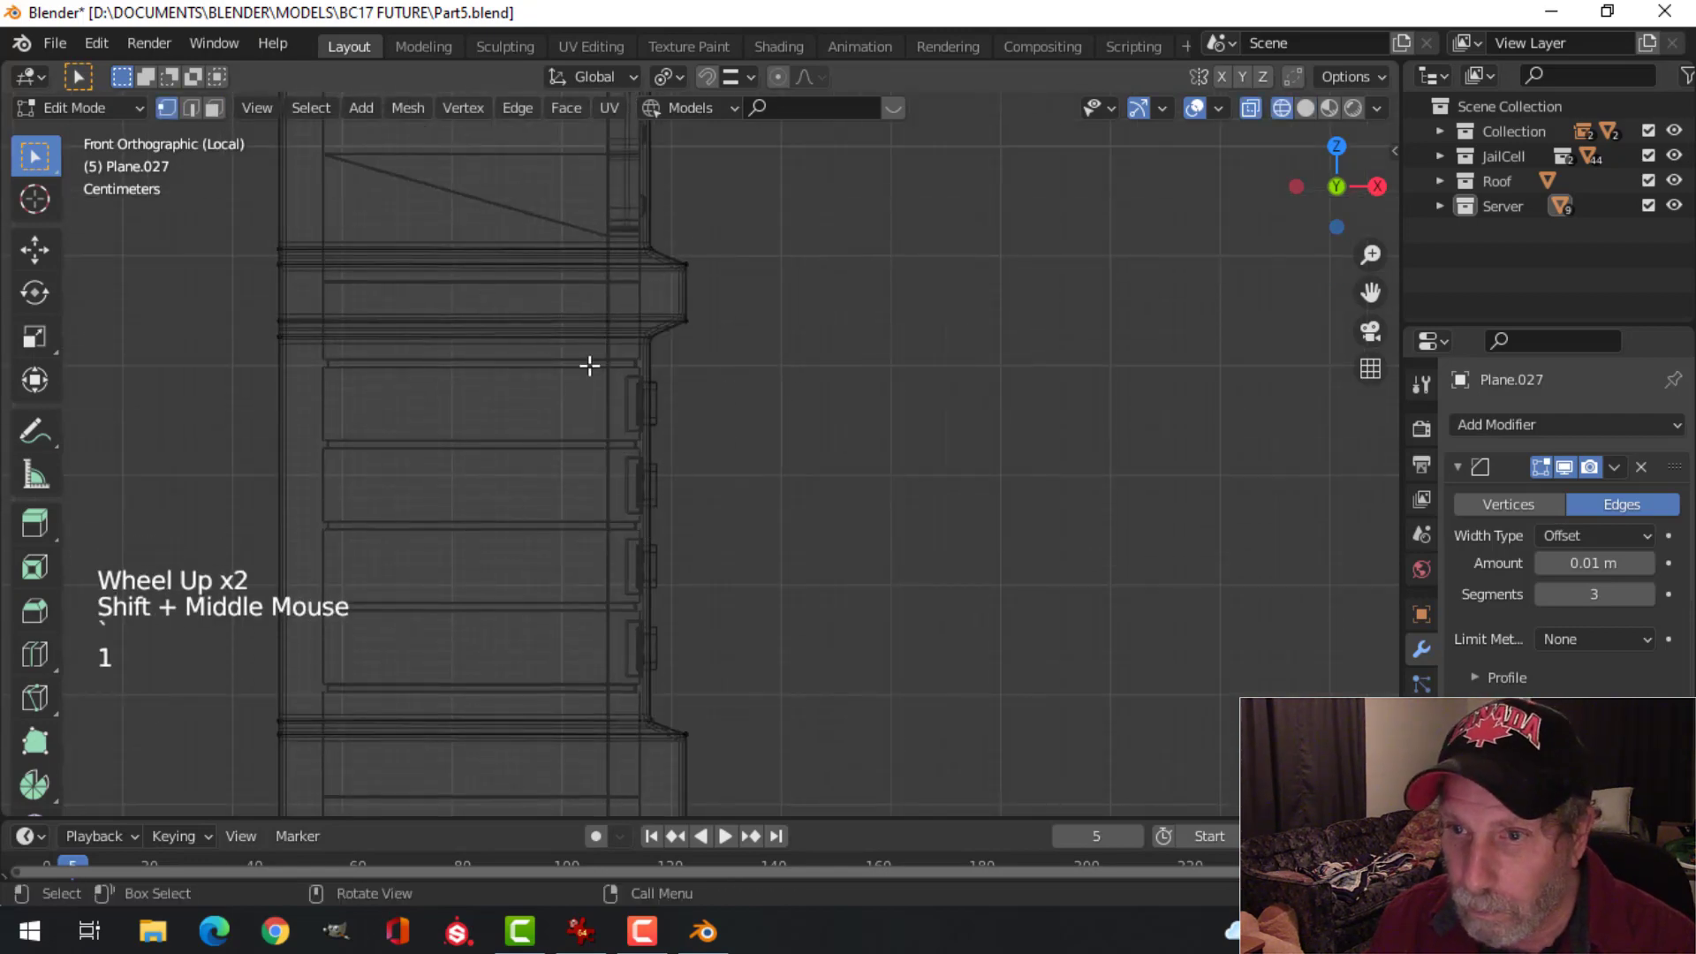
Step: Box-select the vertices along the middle band's lower edge, move them down about 0.02 m, and return to solid Object Mode
key(b)
drag(215, 296, 738, 386)
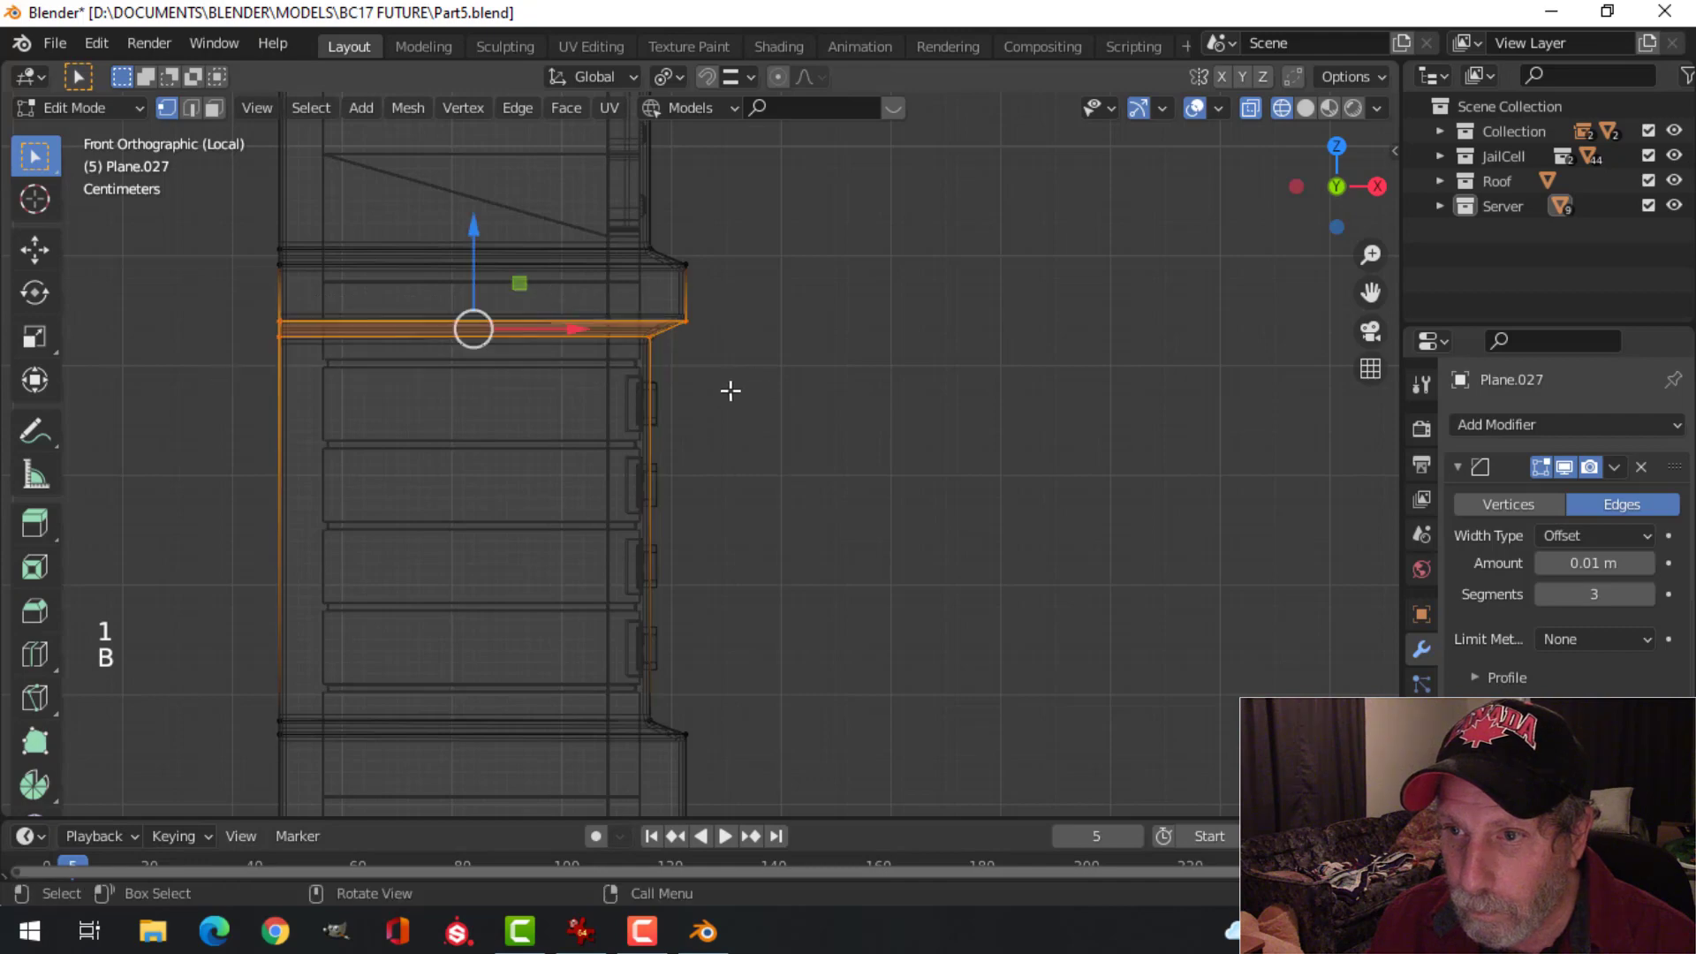
scroll(477, 229, up, 2)
drag(371, 176, 380, 216)
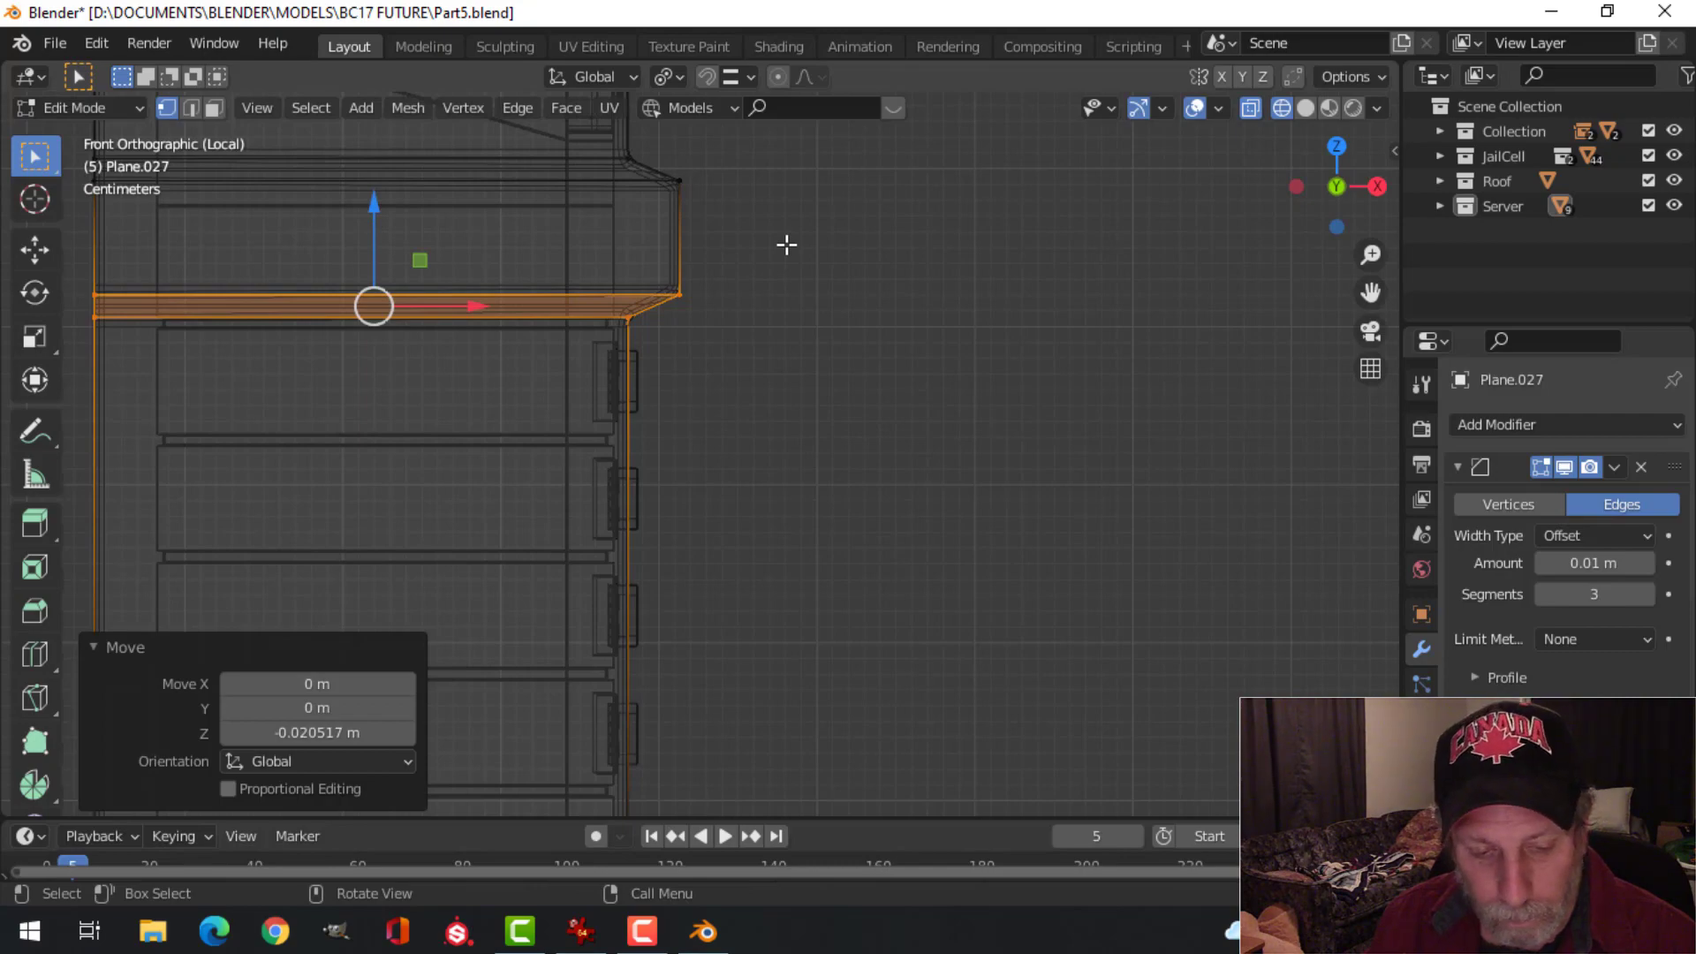
key(z)
key(alt+a)
key(Tab)
scroll(981, 279, down, 3)
key(alt+a)
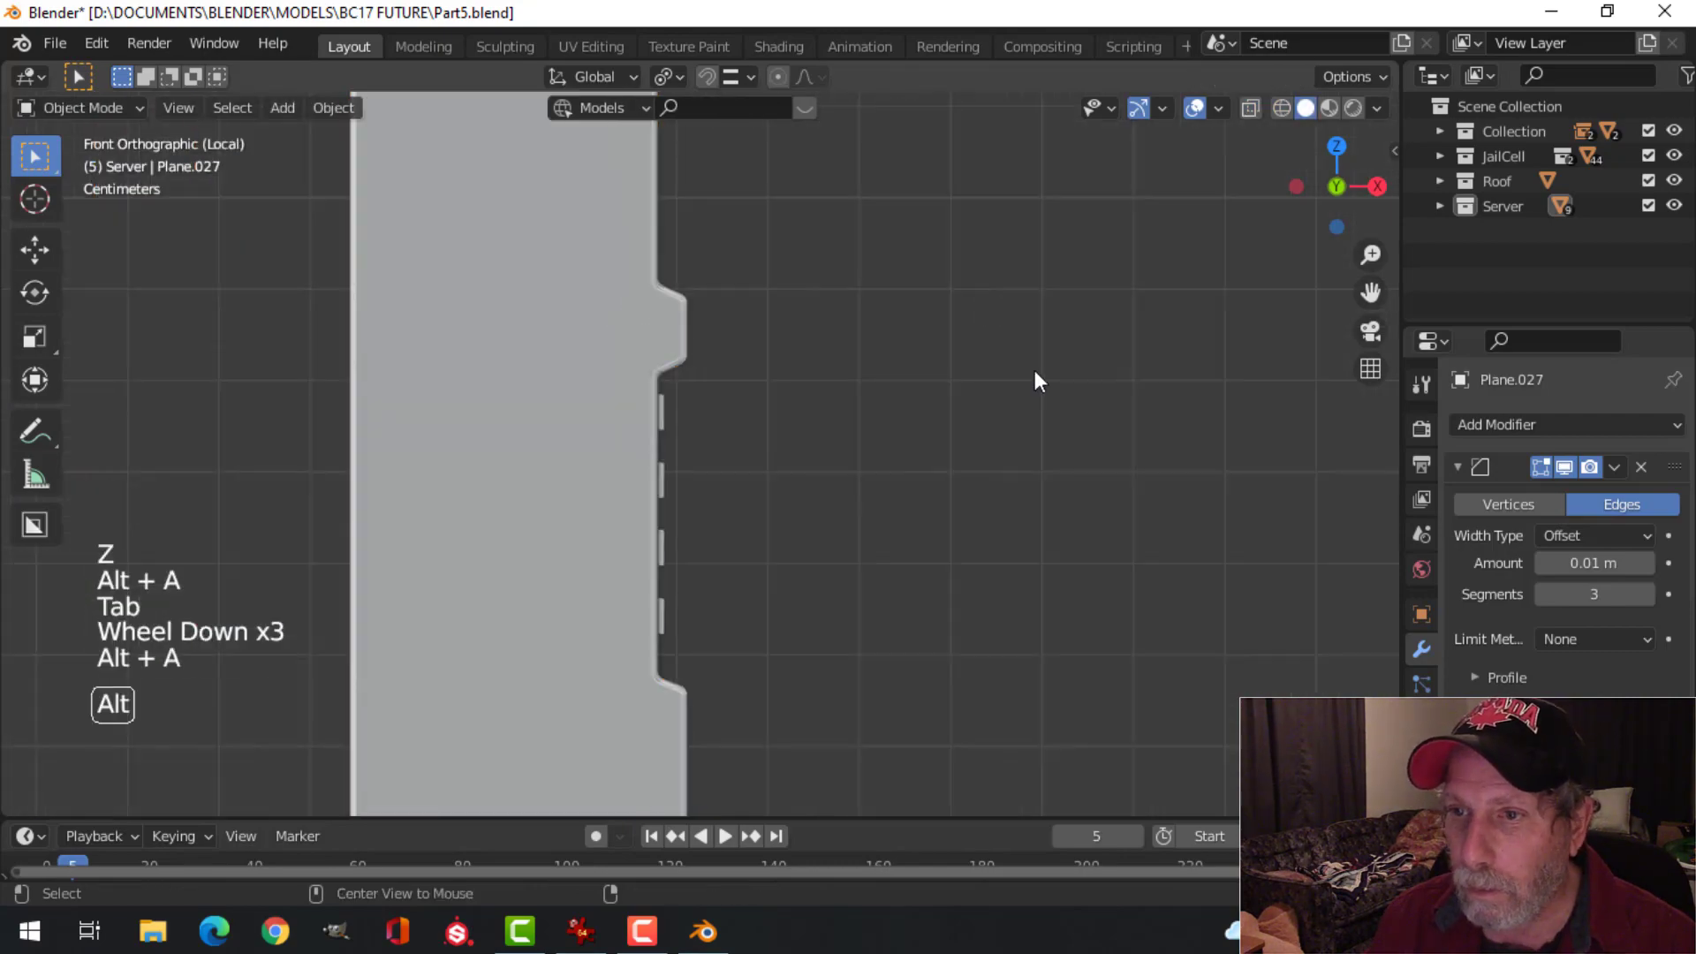
Step: Reopen the side panel's mesh for editing in edge selection mode
middle_drag(1035, 381, 858, 343)
scroll(719, 427, down, 2)
scroll(856, 401, up, 1)
shift+middle_drag(856, 401, 750, 359)
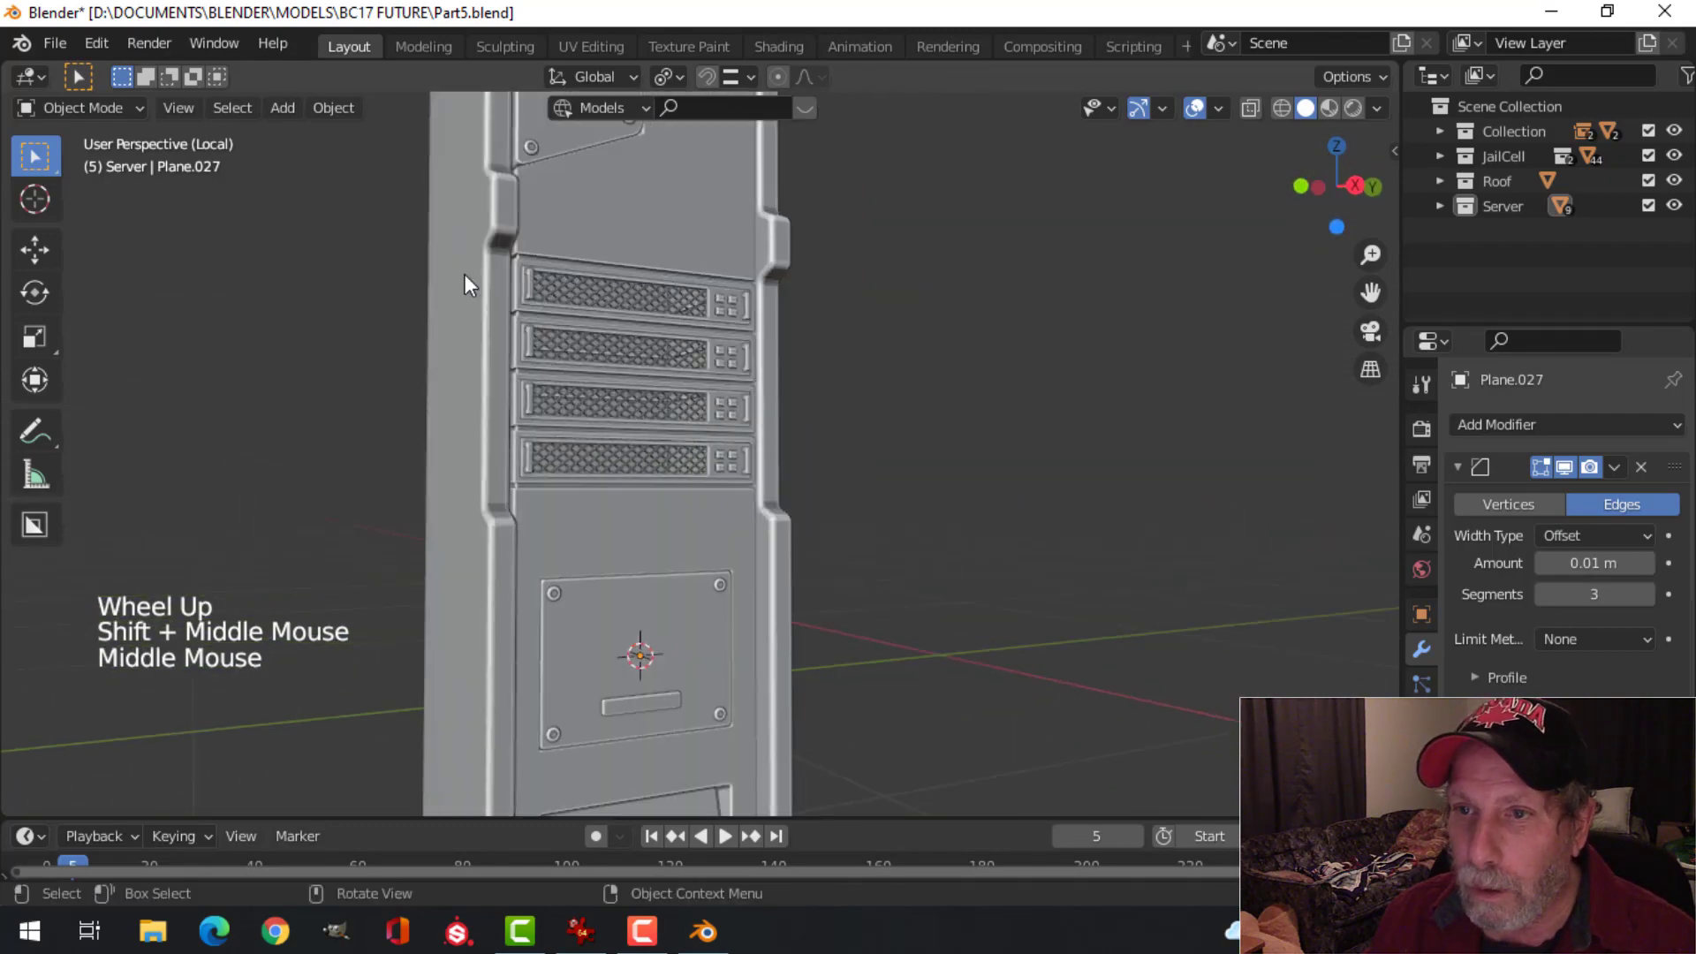
shift+middle_drag(465, 274, 530, 318)
middle_drag(530, 318, 656, 367)
click(502, 293)
key(Tab)
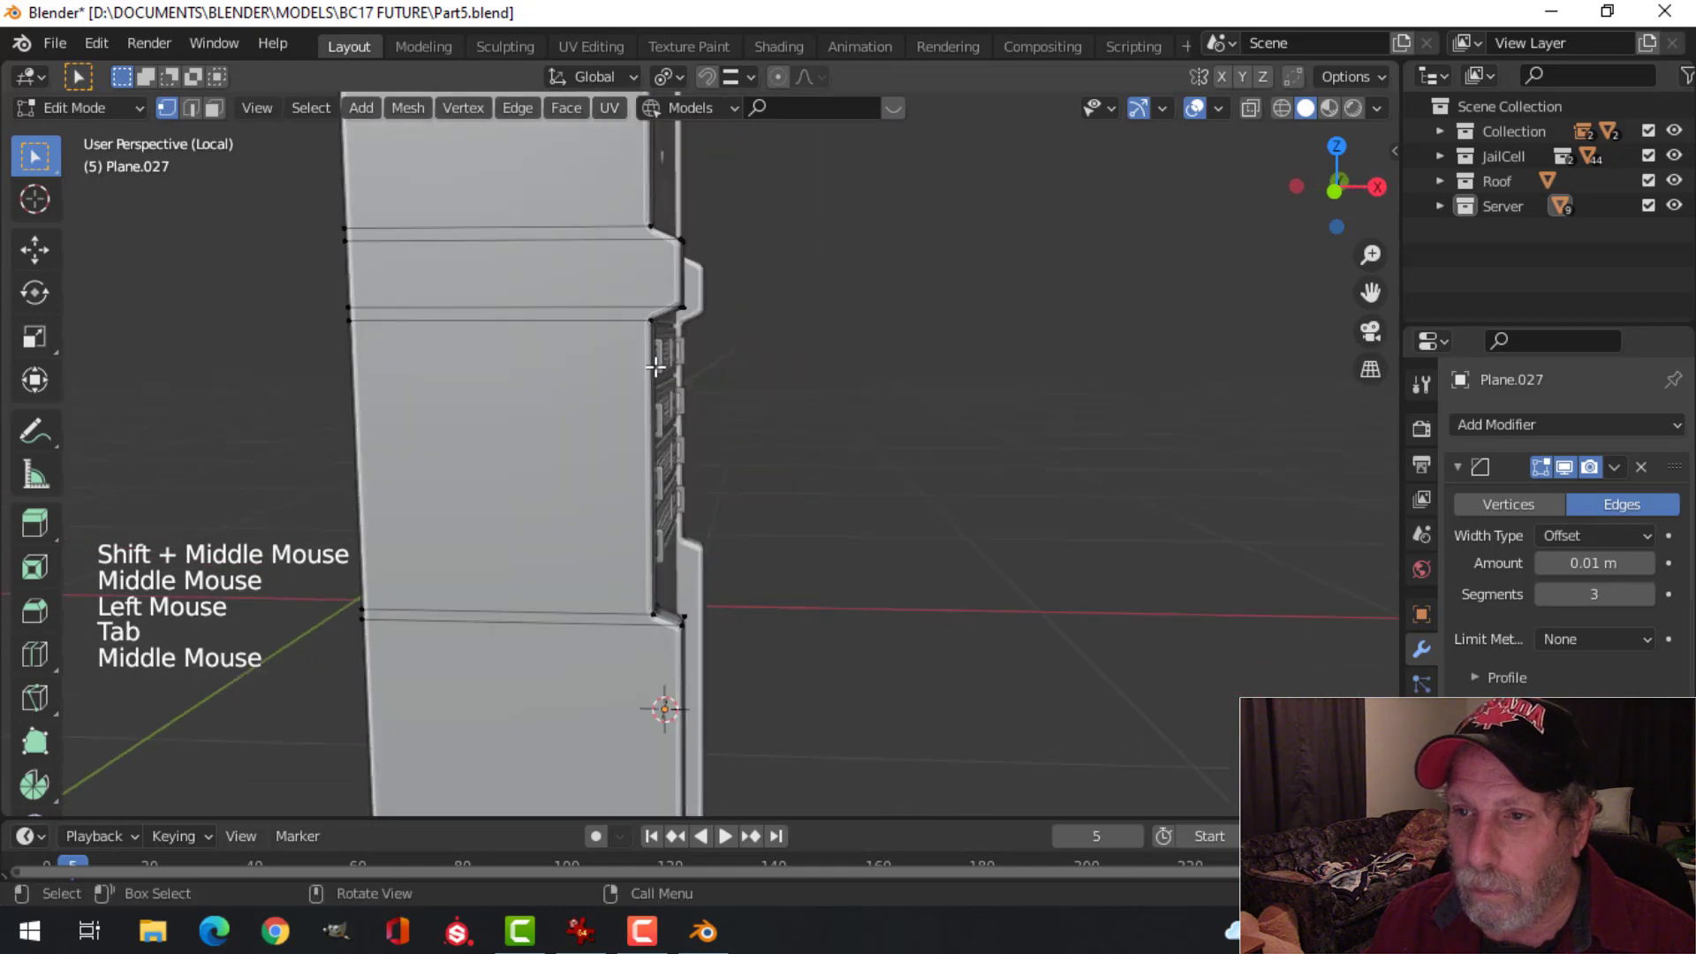
key(2)
Step: Move the top edge loop of the protruding lower section down to lengthen its chamfer
alt+shift+click(573, 248)
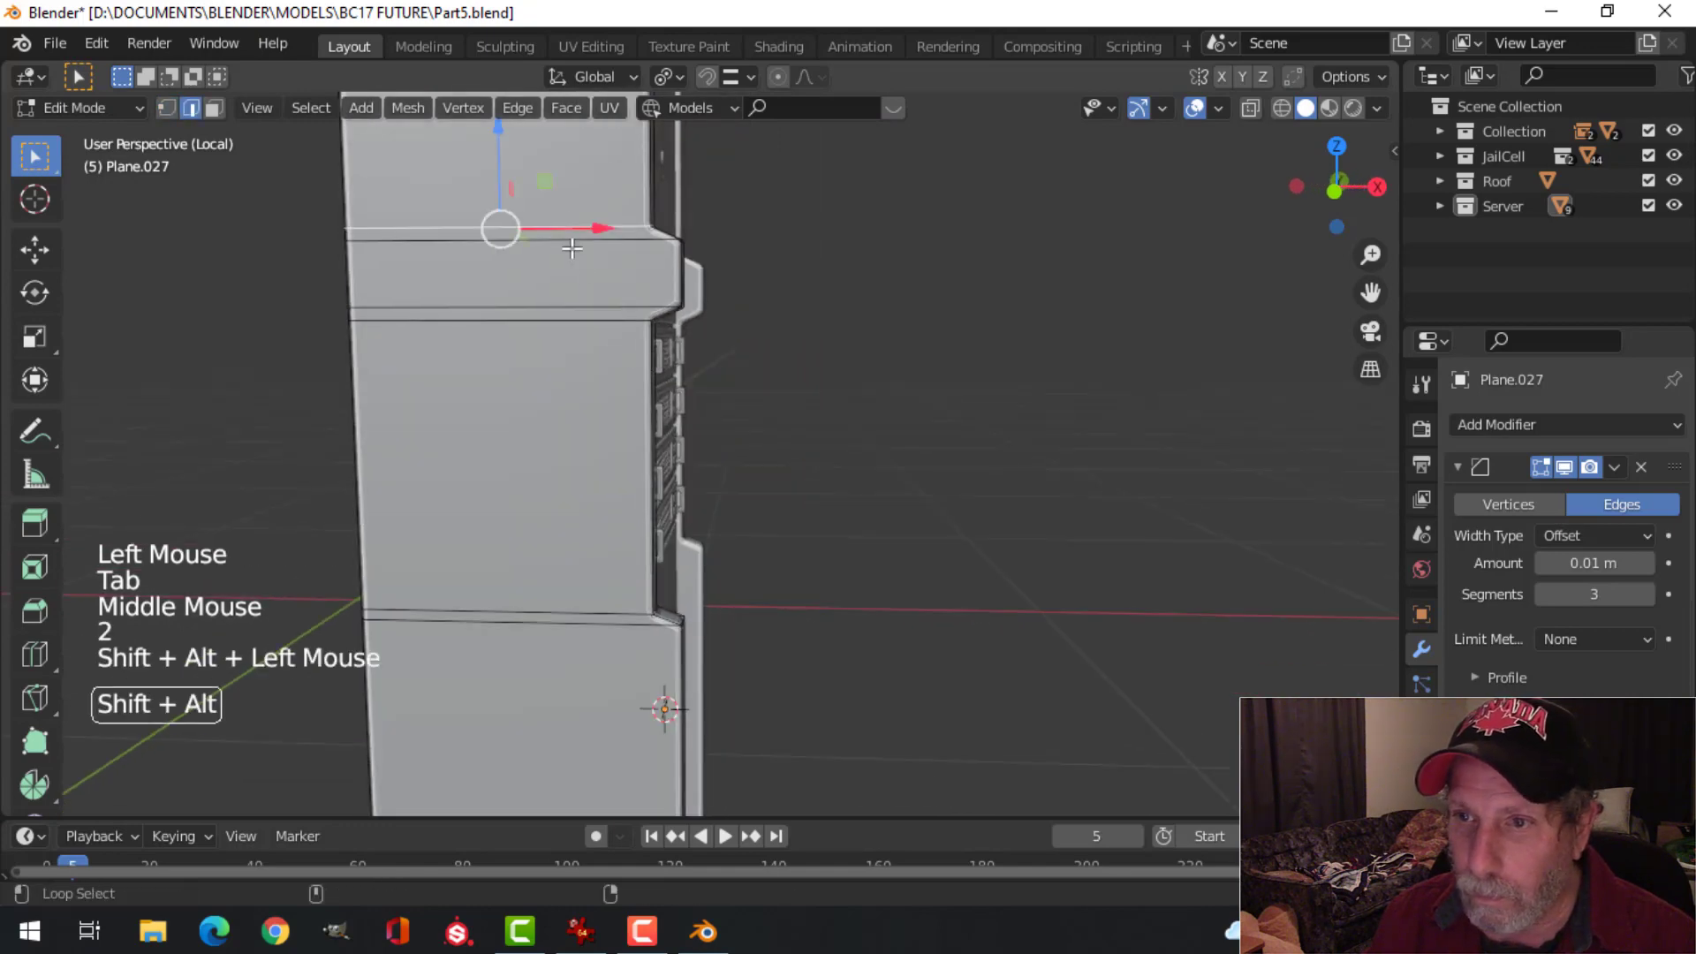
scroll(693, 515, down, 2)
shift+middle_drag(692, 515, 642, 429)
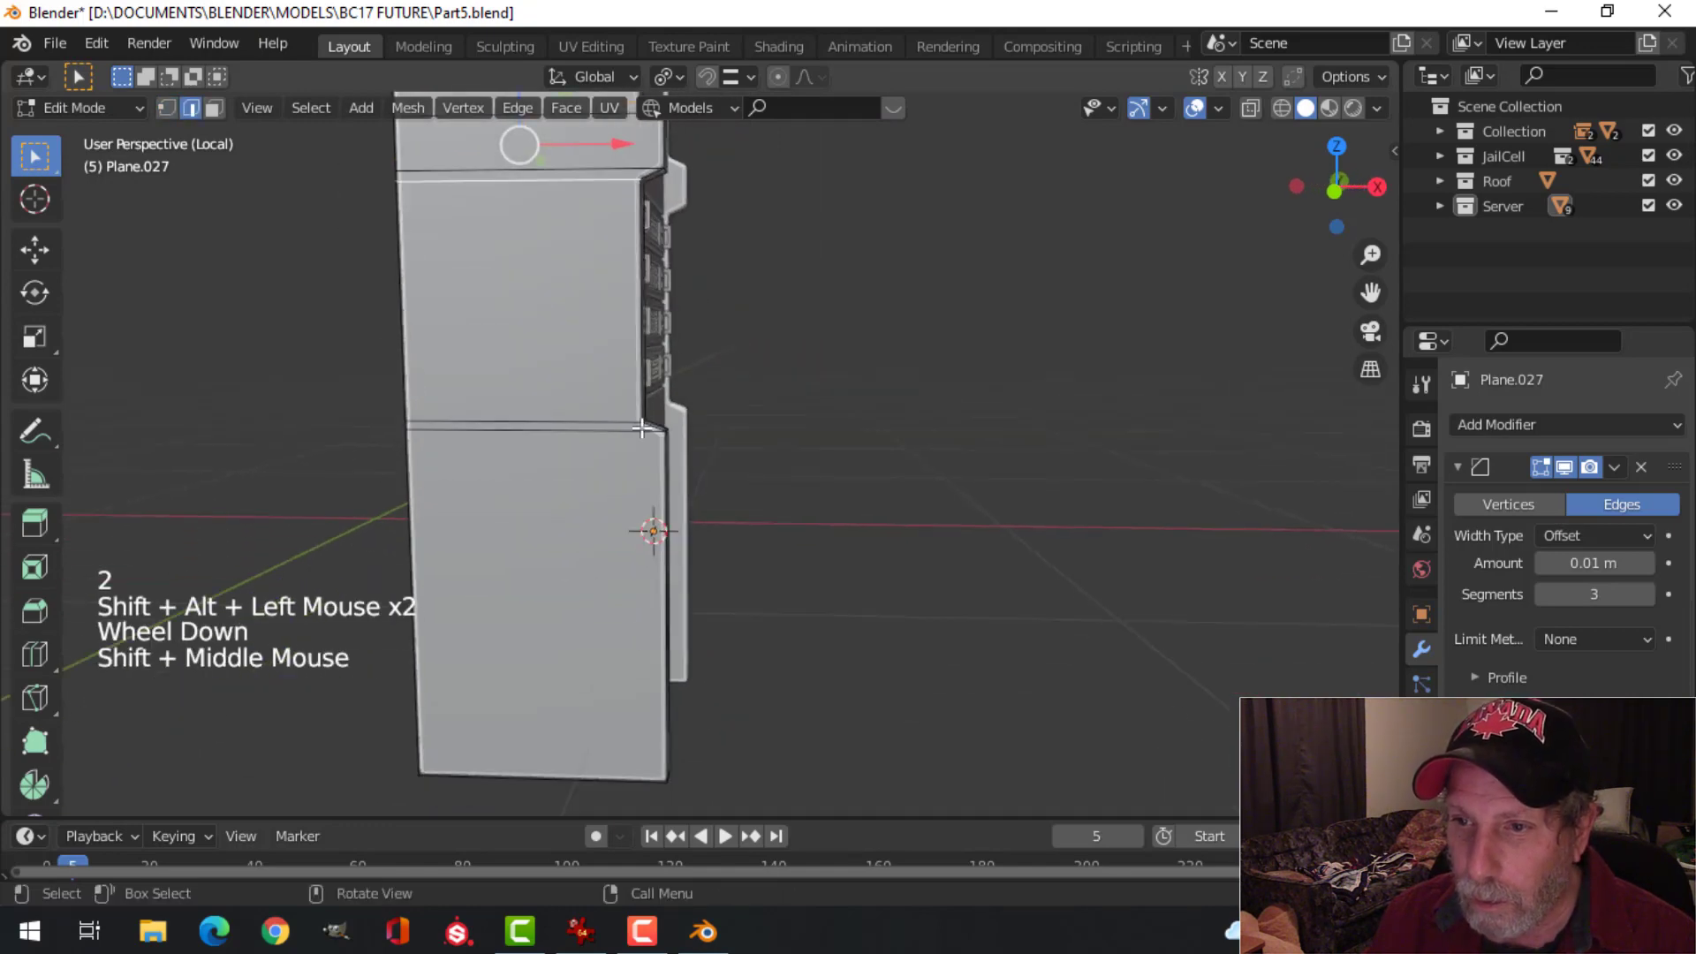
alt+shift+click(625, 437)
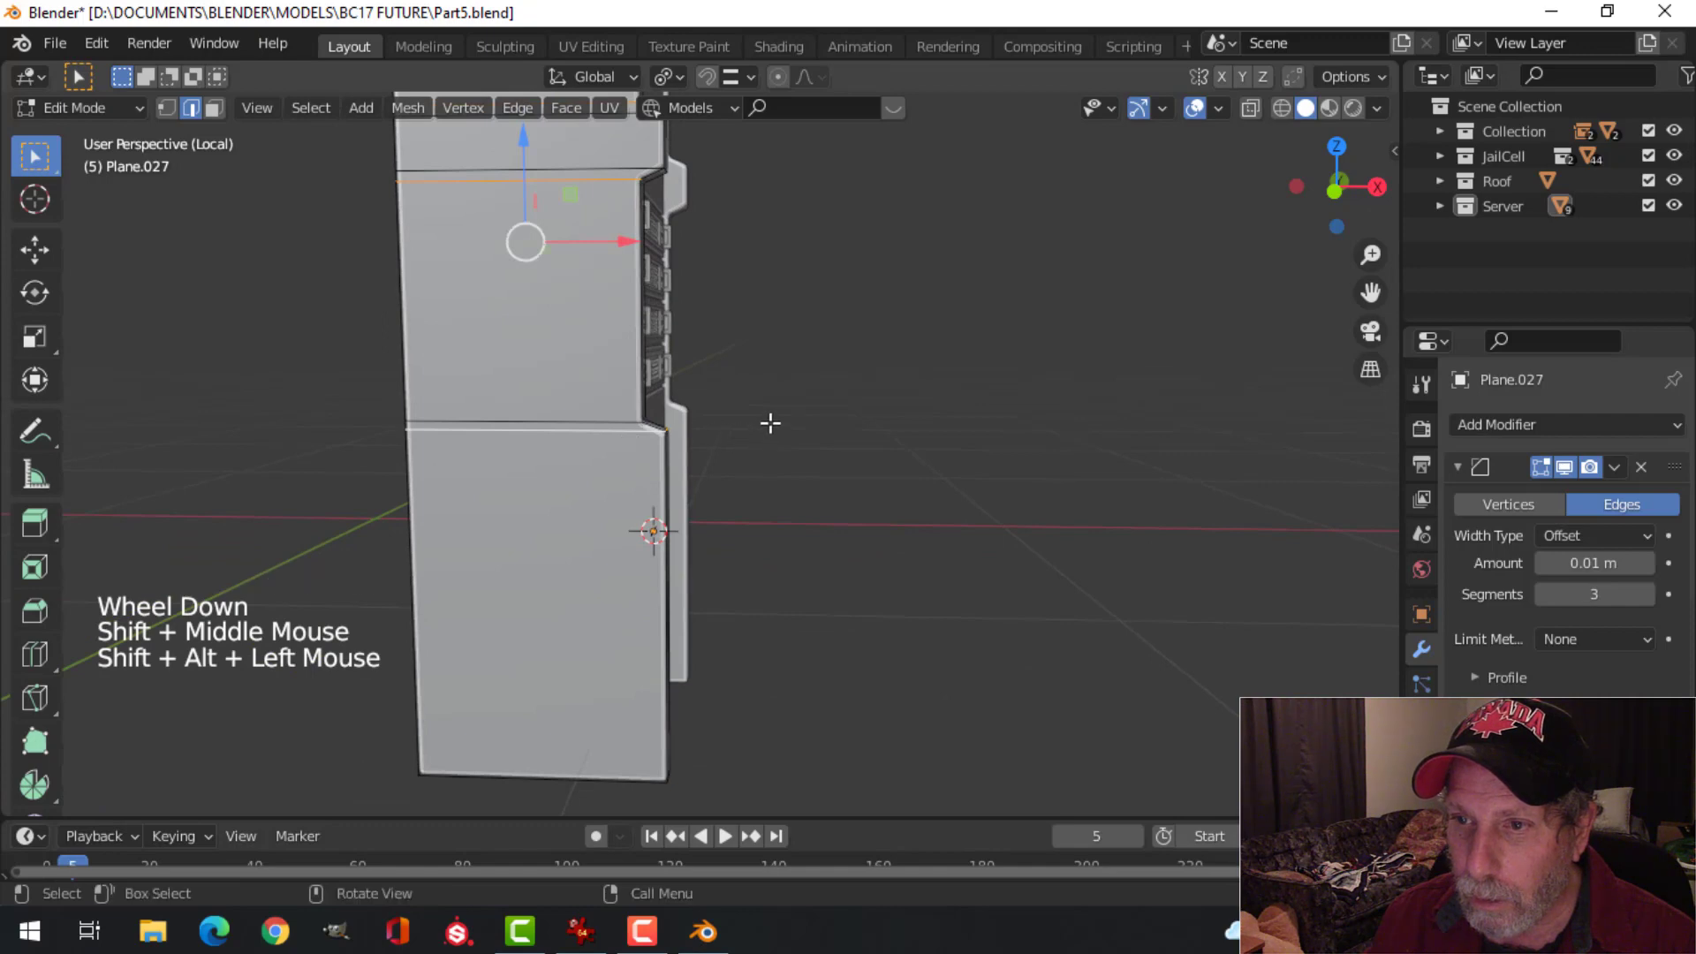
key(alt+a)
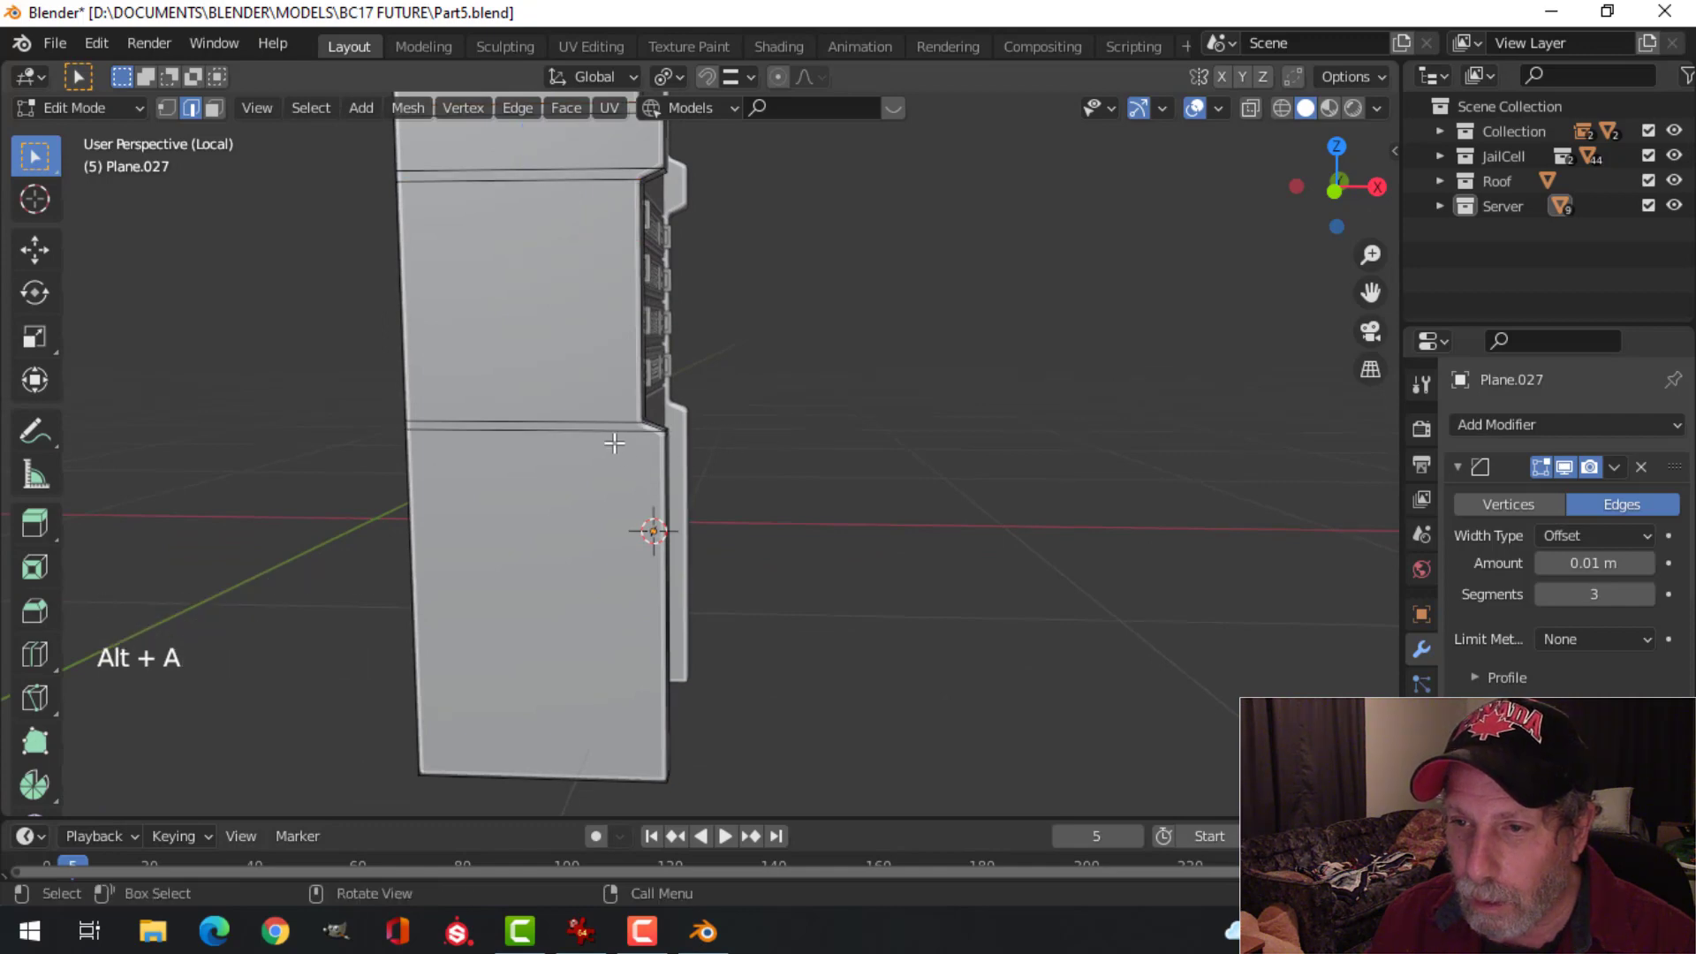
drag(522, 341, 527, 361)
key(alt+a)
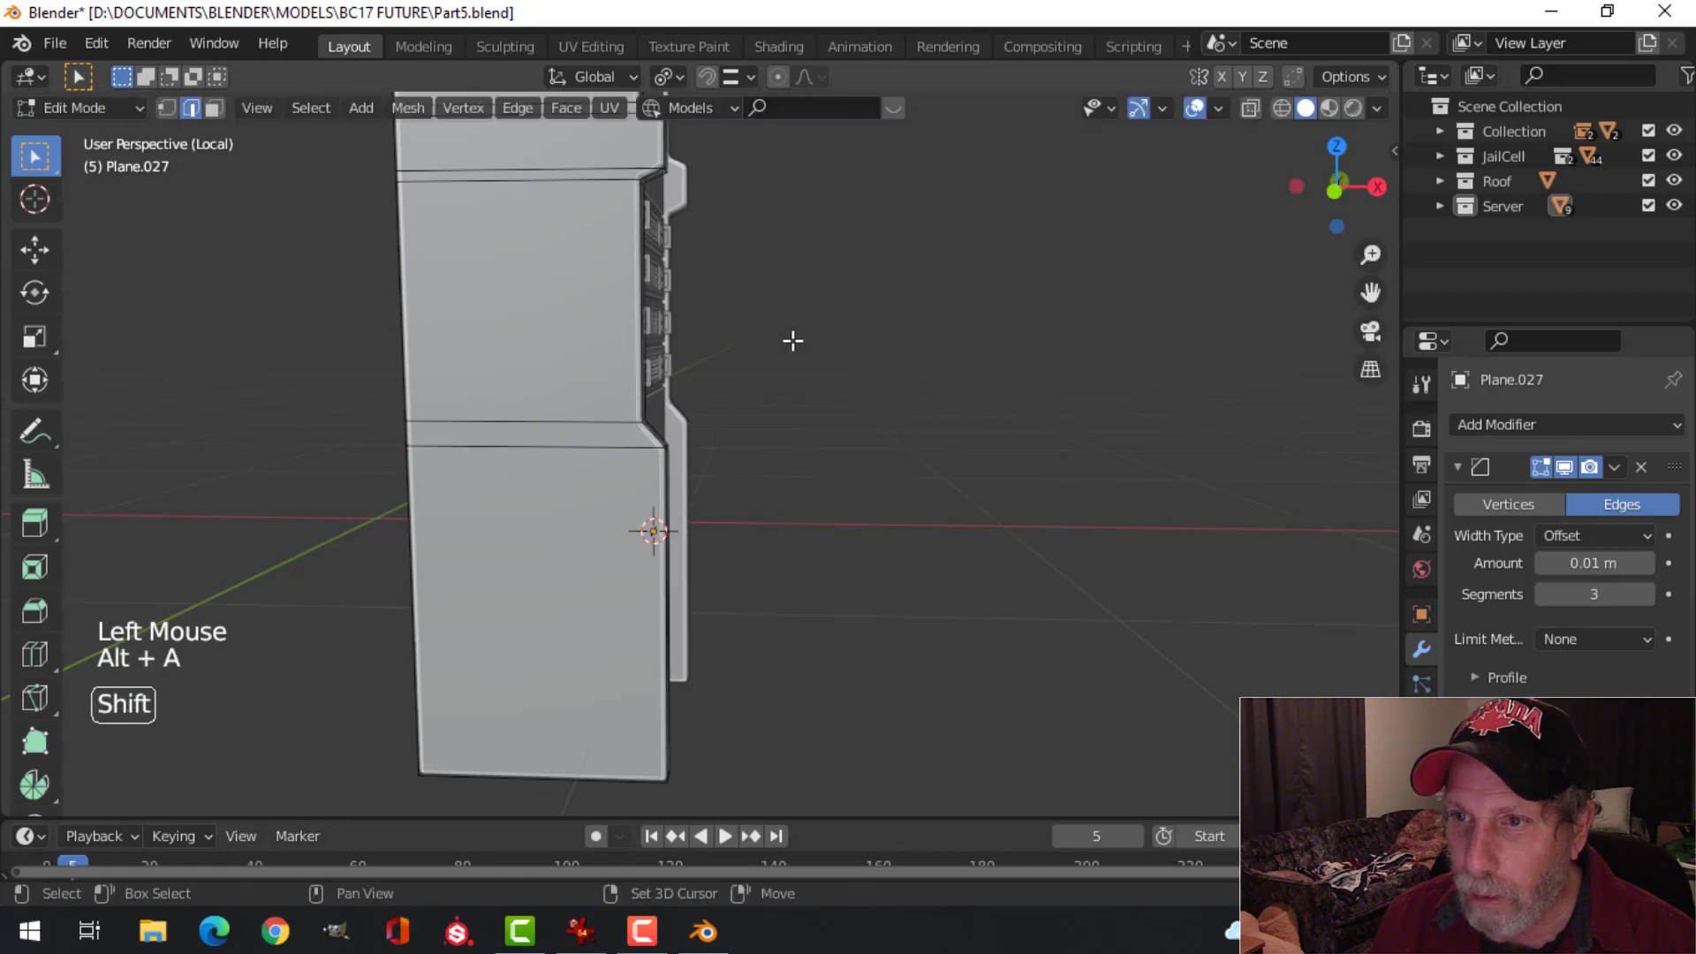
Step: Move the edge loop just beneath the middle band down to lengthen the band's lower chamfer
shift+middle_drag(791, 341, 607, 319)
alt+shift+click(601, 284)
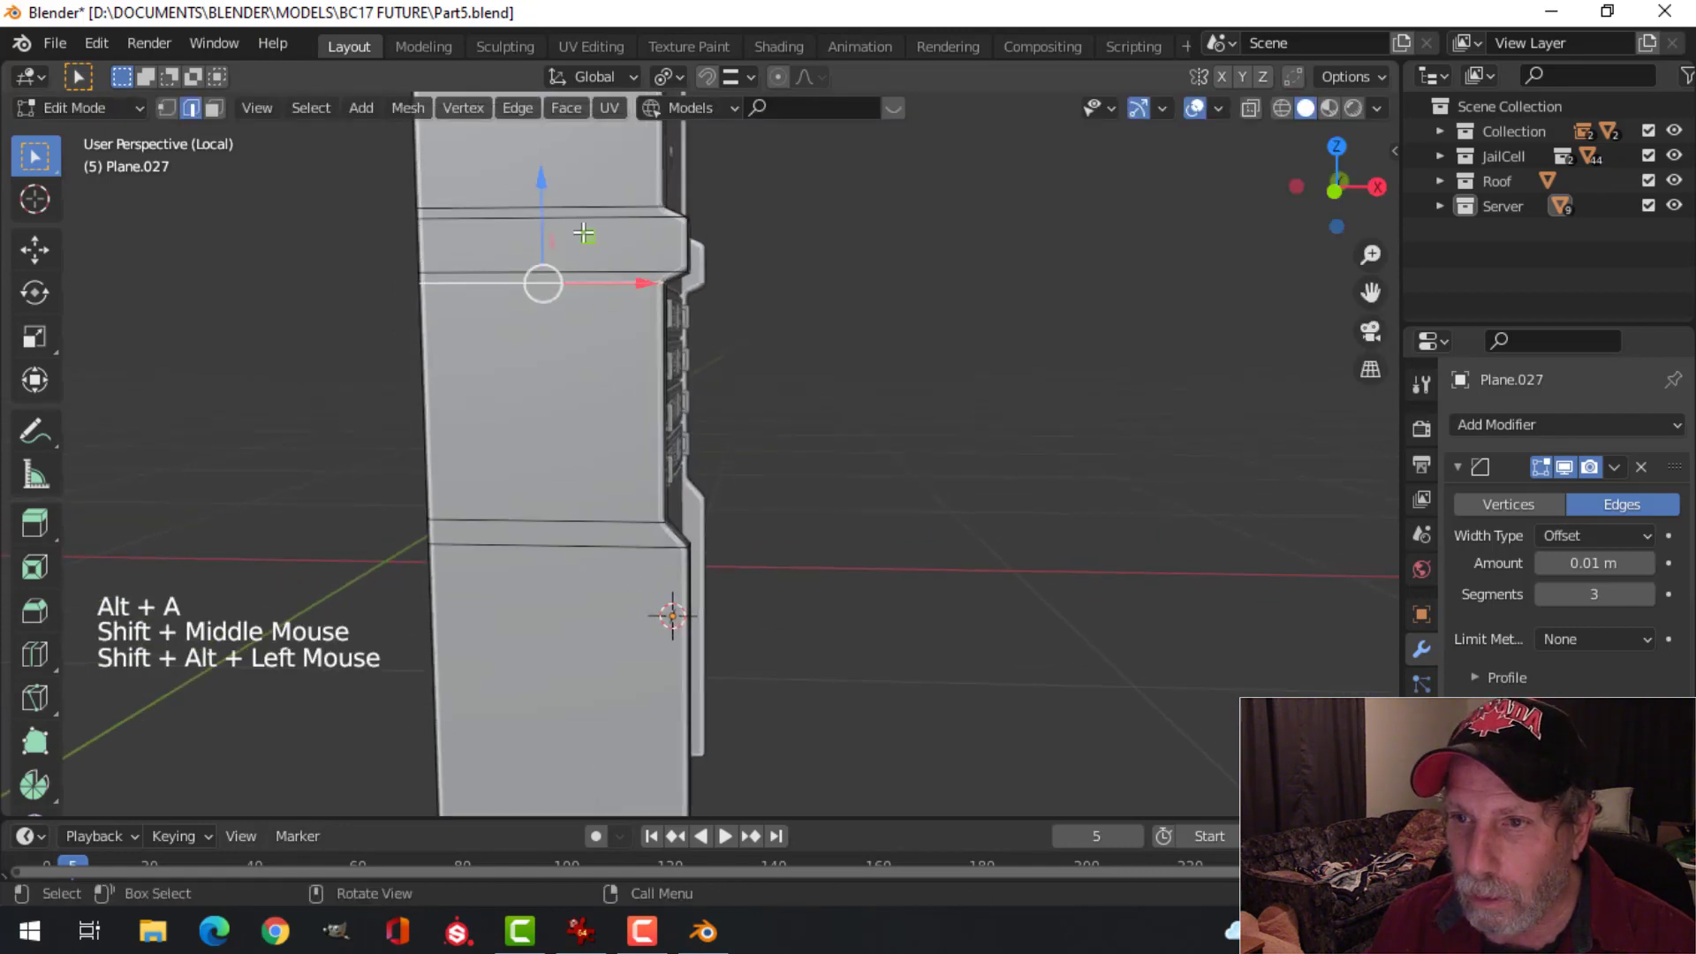
drag(535, 181, 551, 146)
key(alt+a)
key(ctrl+z)
Step: Raise the edge loop just above the middle band to lengthen the band's upper chamfer
shift+middle_drag(550, 185, 560, 329)
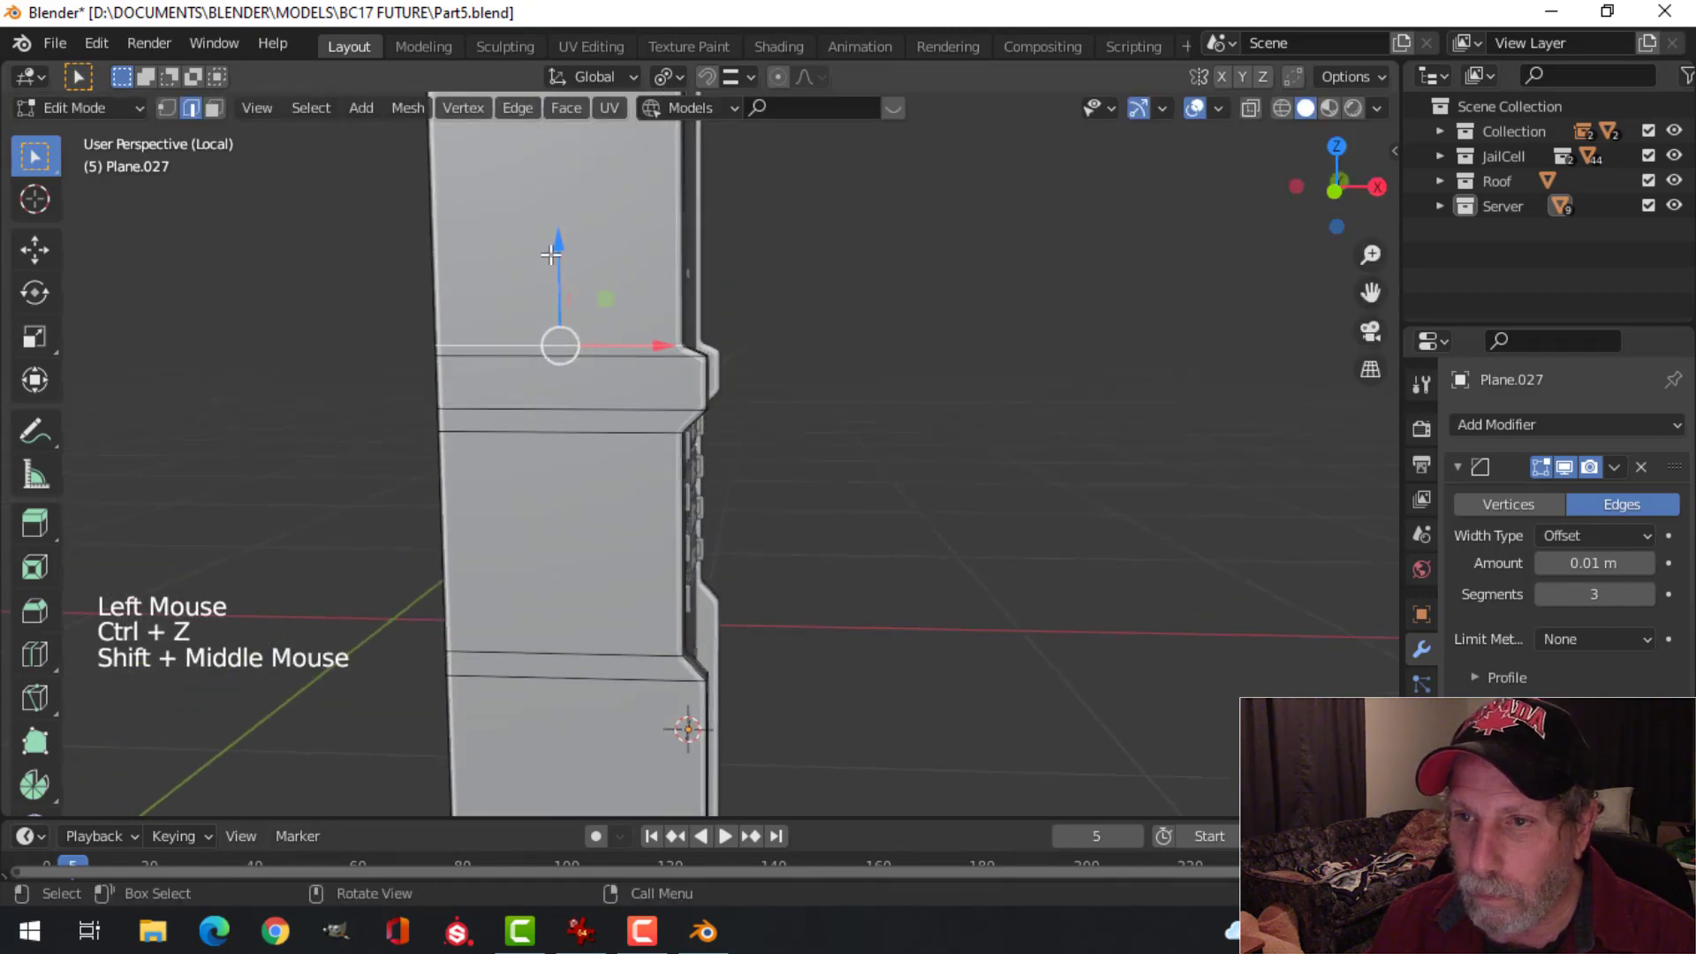
drag(560, 236, 560, 225)
key(alt+a)
Step: Lower the edge loop beneath the protruding top section to lengthen its chamfer, and return to Object Mode
middle_drag(995, 341, 732, 357)
scroll(674, 345, down, 2)
scroll(859, 363, up, 3)
alt+shift+click(745, 215)
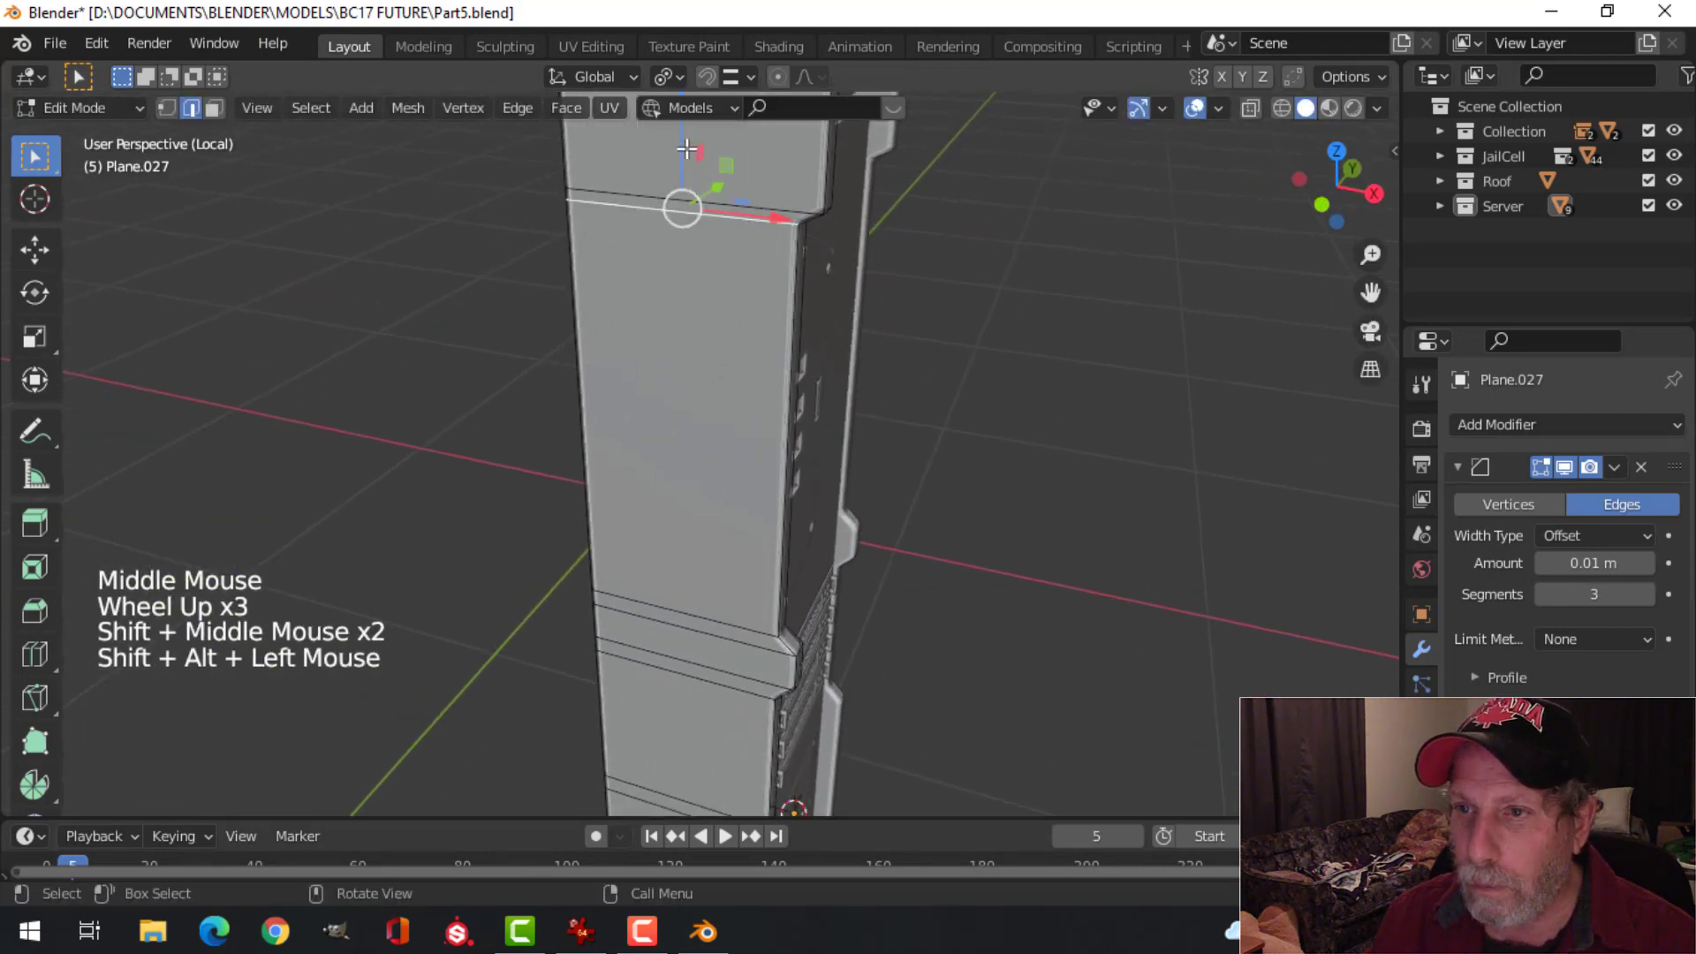
drag(686, 149, 681, 223)
key(alt+a)
key(Tab)
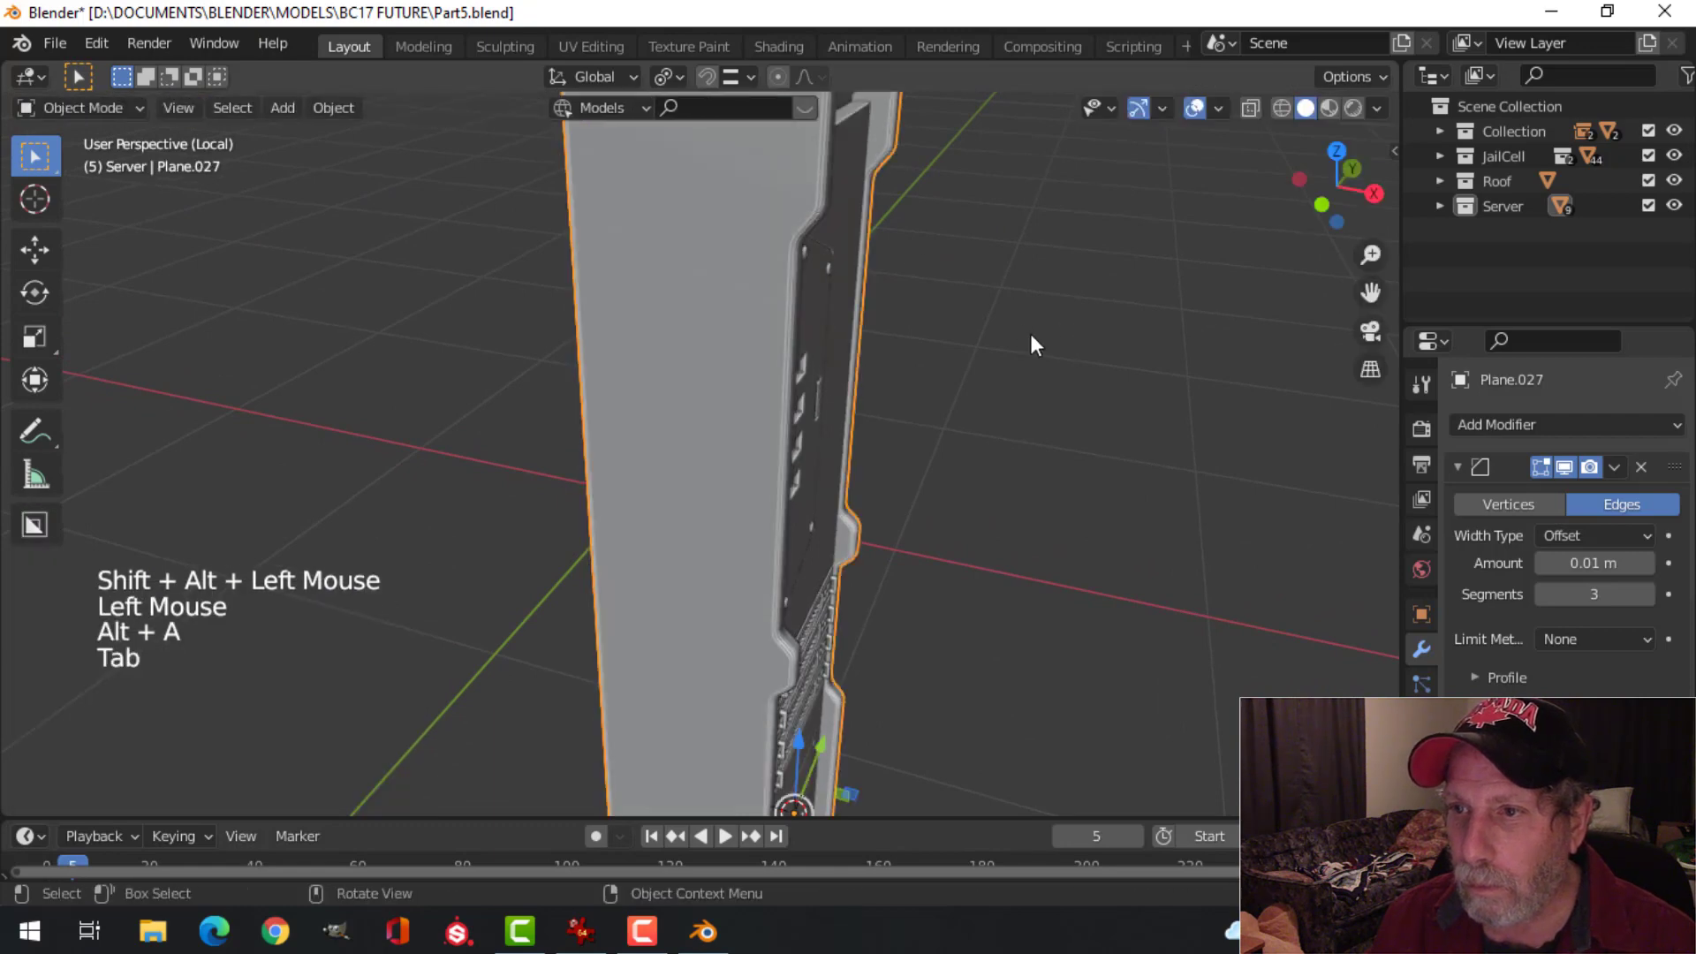
Step: Examine the shading of the tower's side panels from the front and from both sides
scroll(1024, 353, down, 3)
key(alt+a)
middle_drag(1020, 387, 954, 386)
scroll(851, 452, up, 3)
click(1013, 334)
right_click(1014, 333)
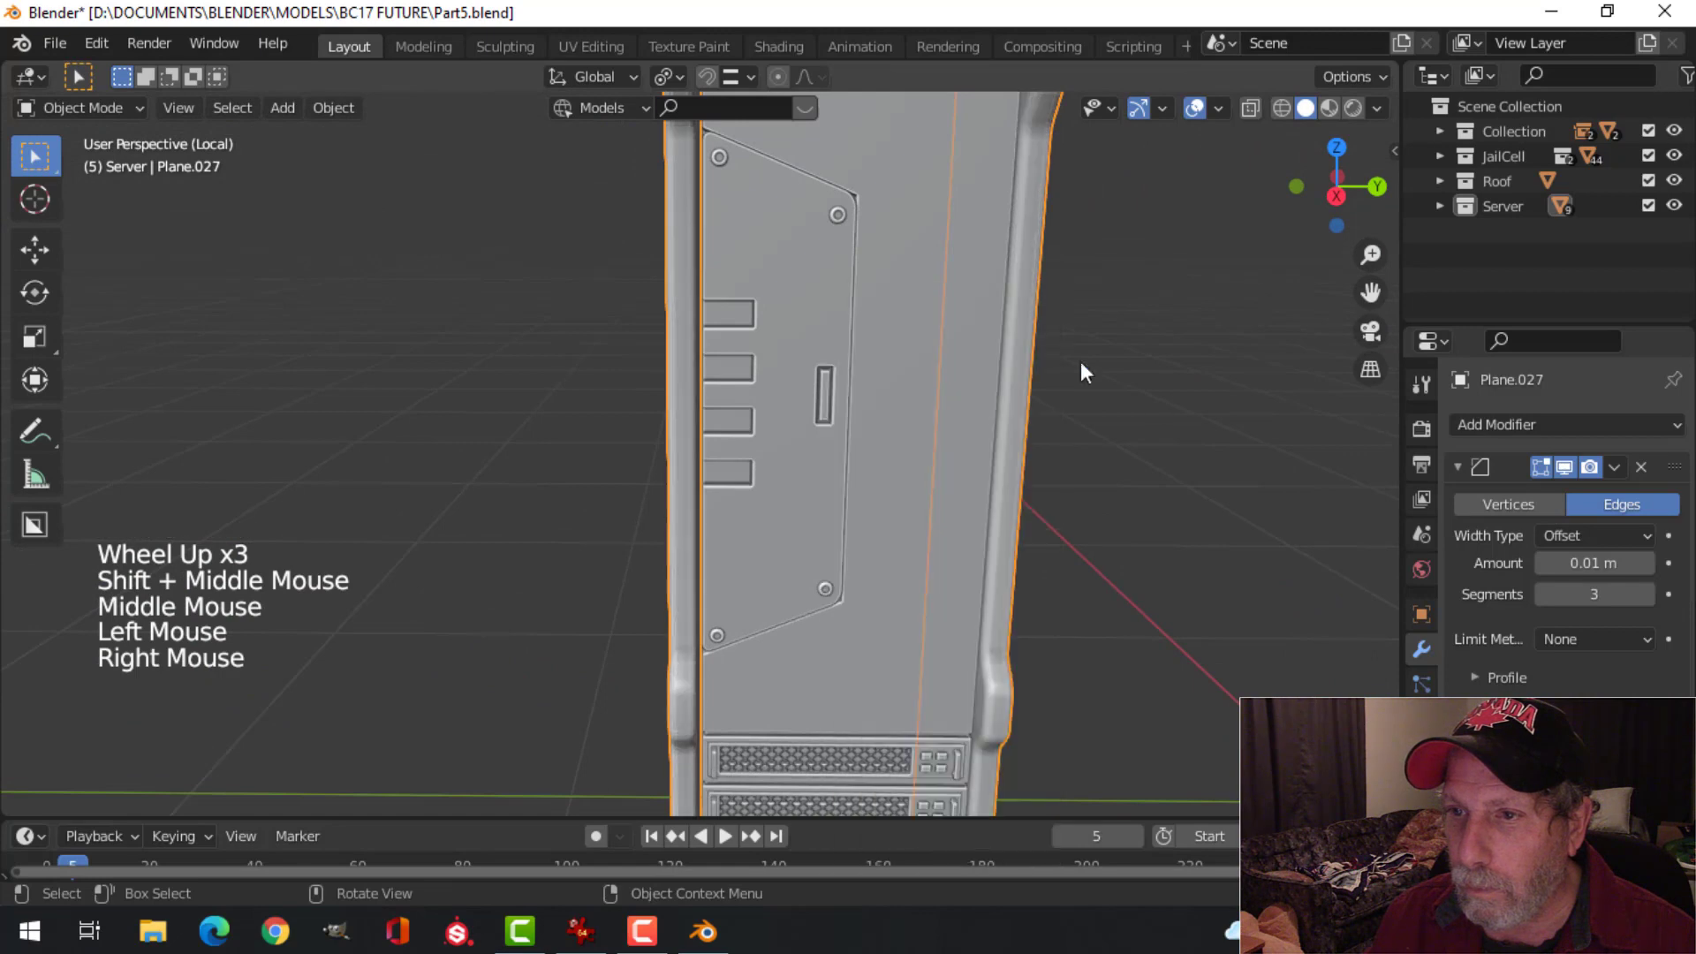
shift+middle_drag(1080, 367, 855, 413)
key(alt+a)
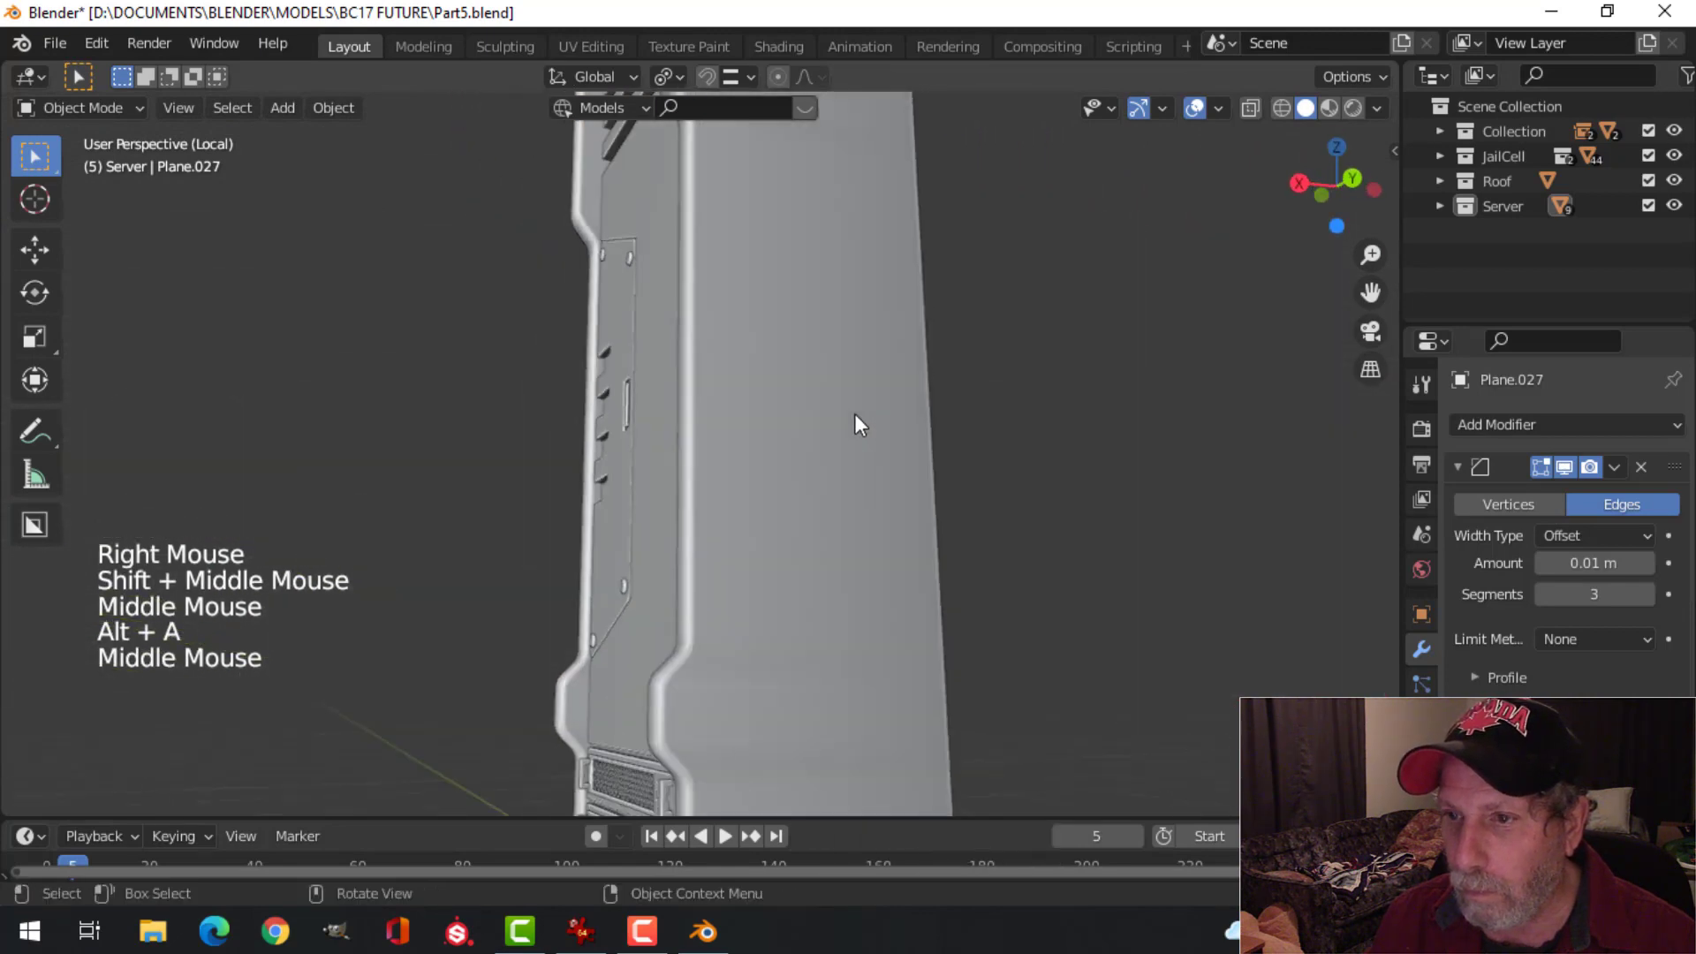
Step: Turn on Auto Smooth normals for the side panel mesh to clean up its shading
click(855, 413)
click(1458, 466)
click(1504, 424)
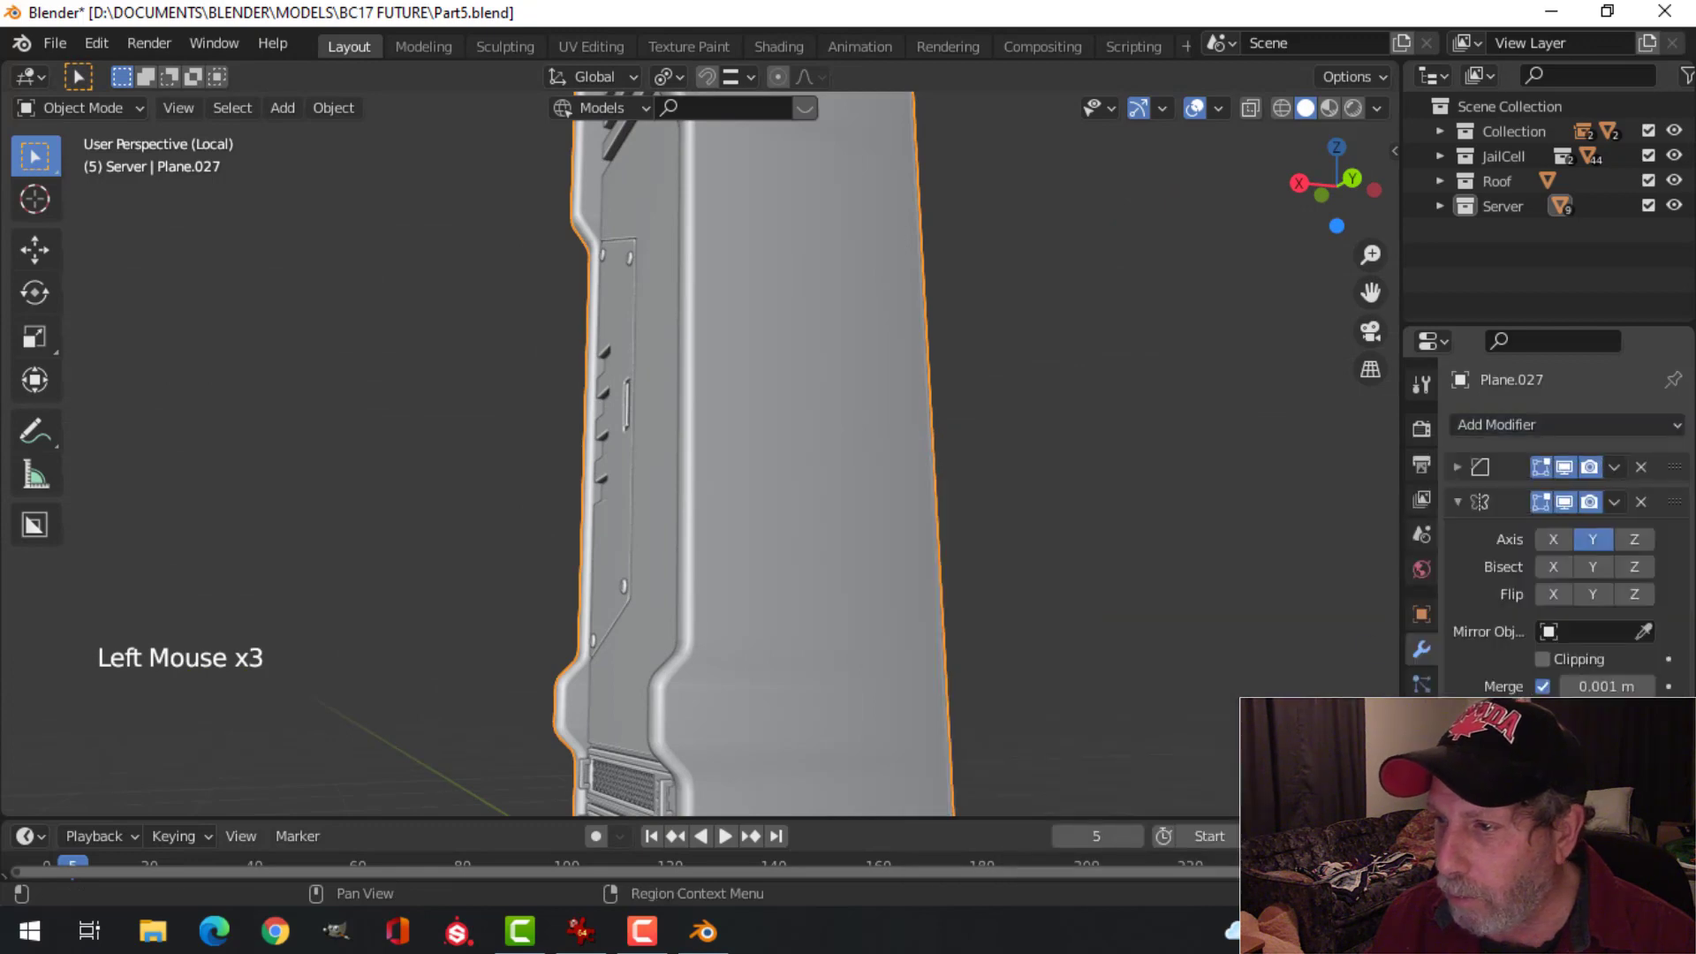
click(1421, 791)
scroll(1555, 751, down, 4)
click(740, 458)
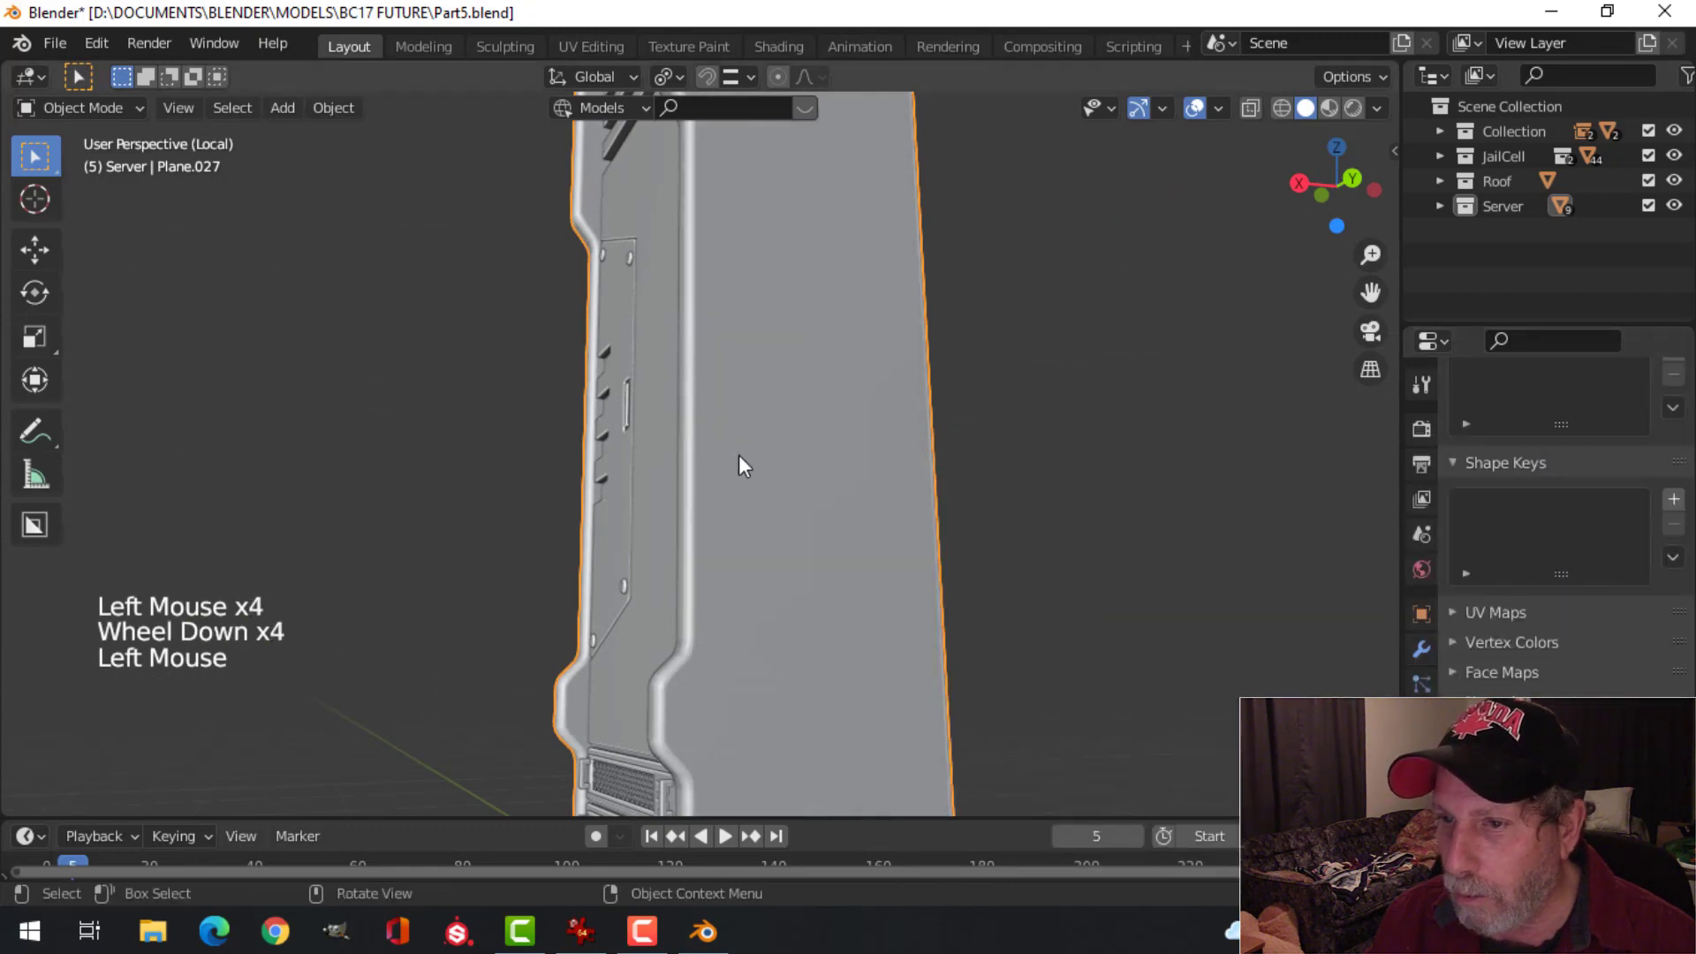
Step: Change the limit method of the side panels' Bevel modifier to Angle
middle_drag(741, 458, 990, 504)
key(alt+a)
click(823, 523)
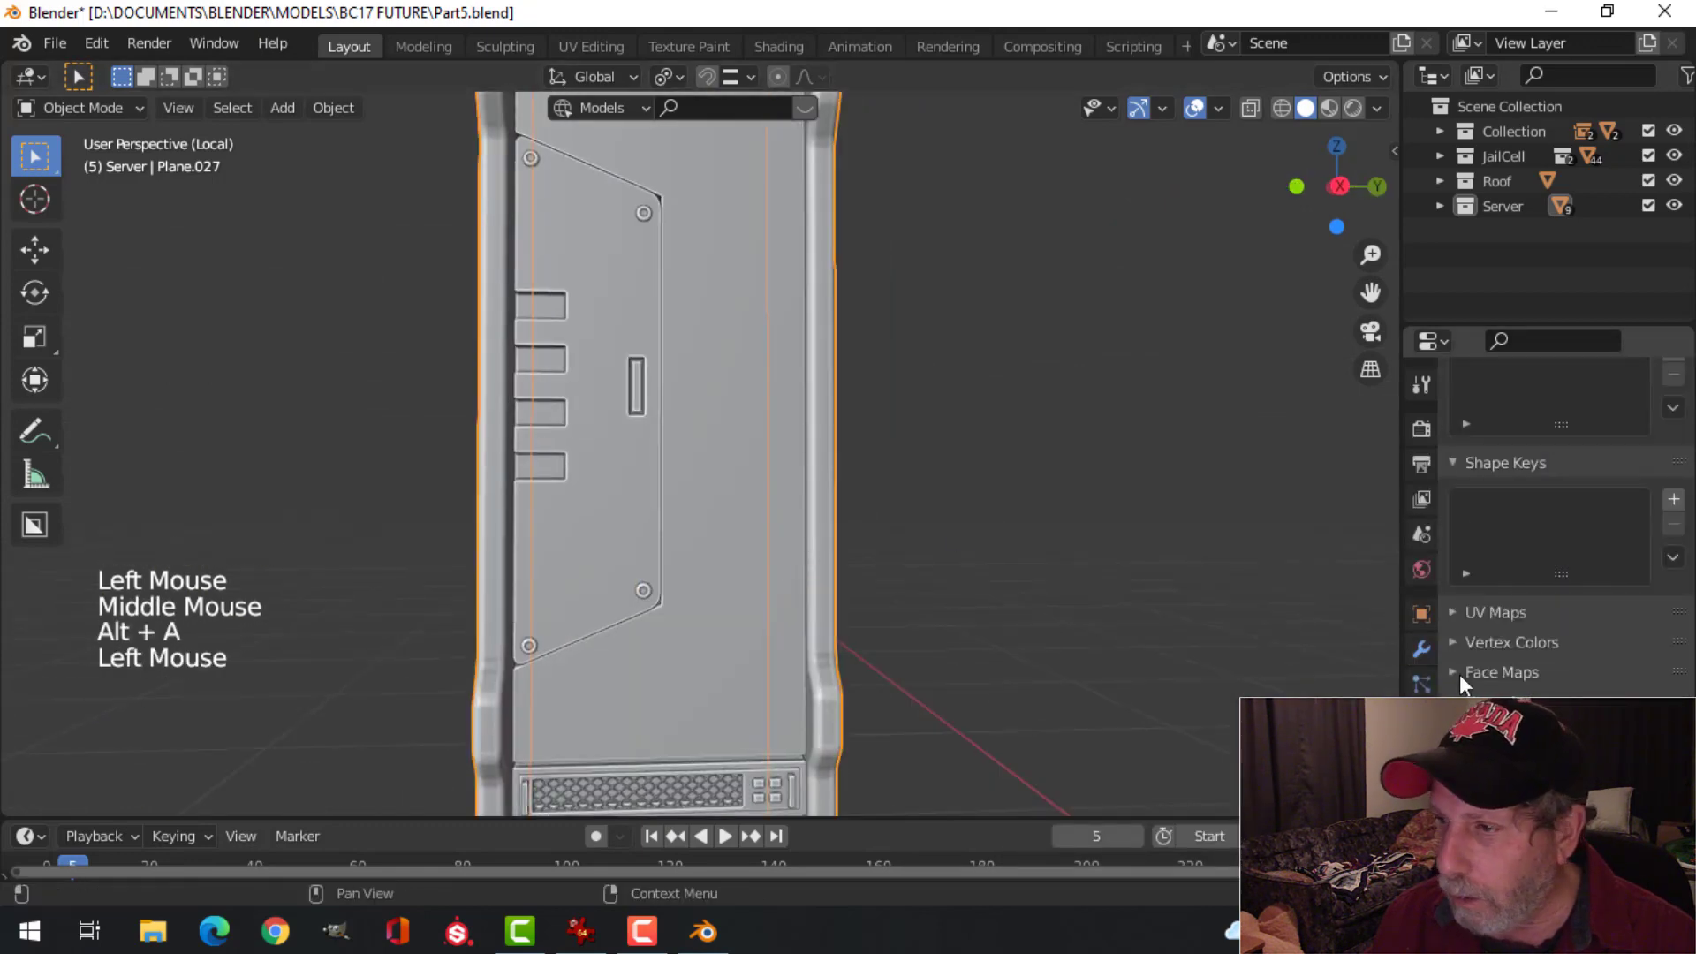
click(1424, 652)
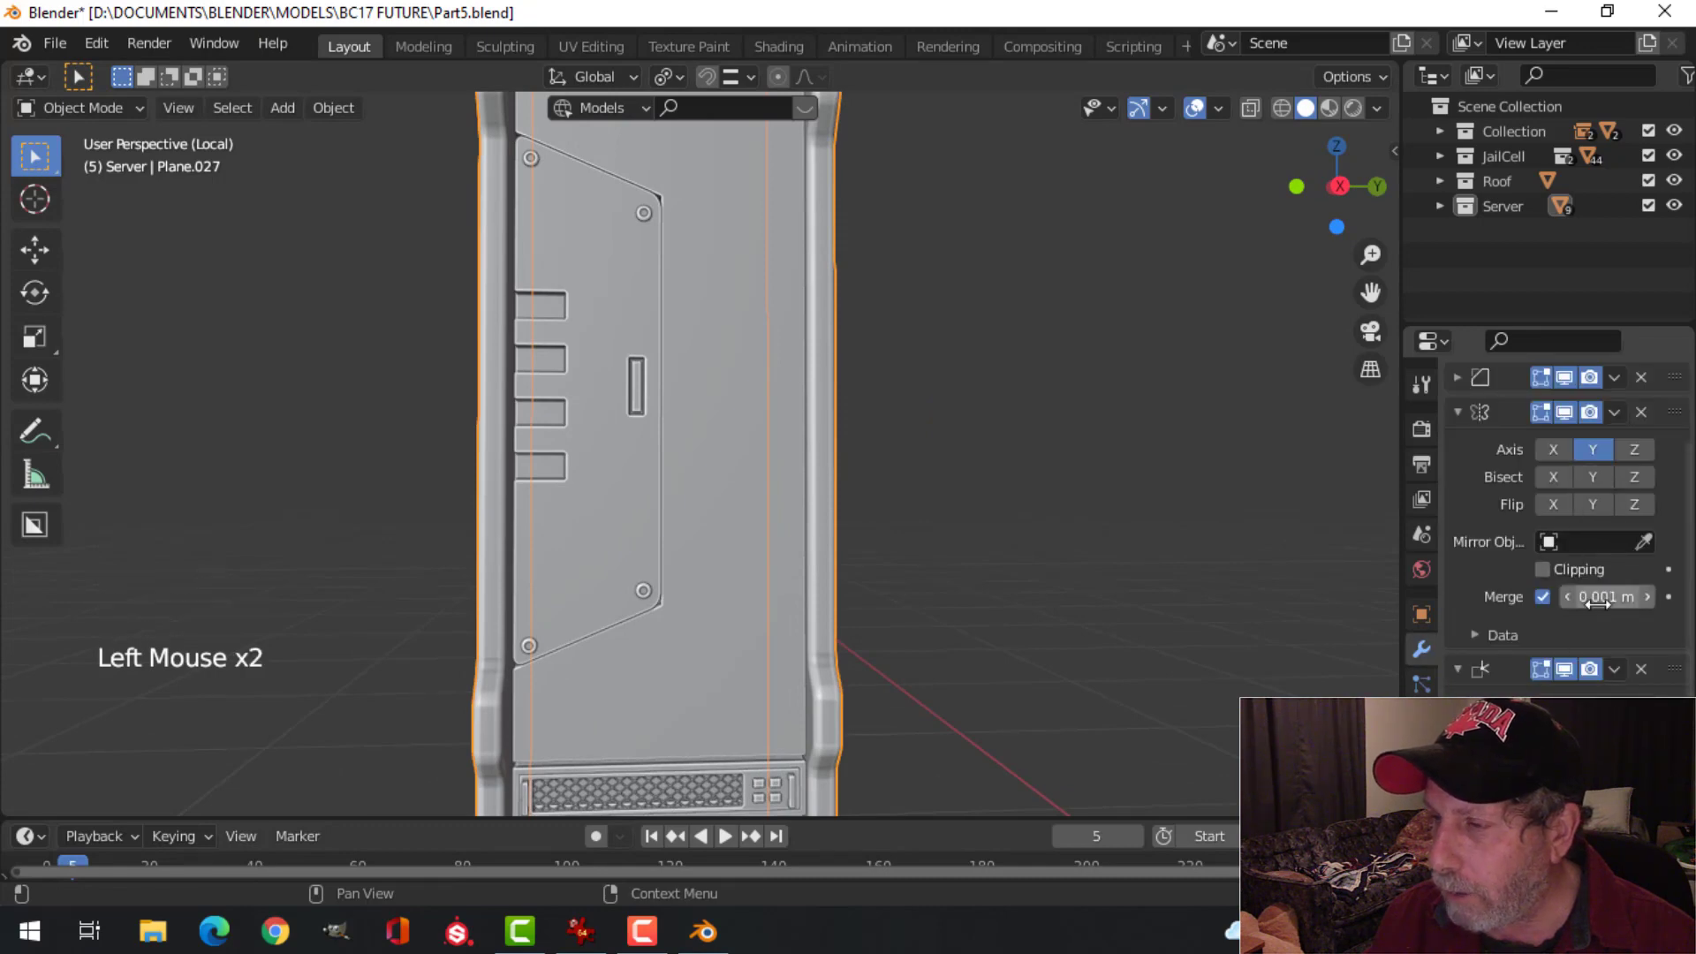
click(1458, 413)
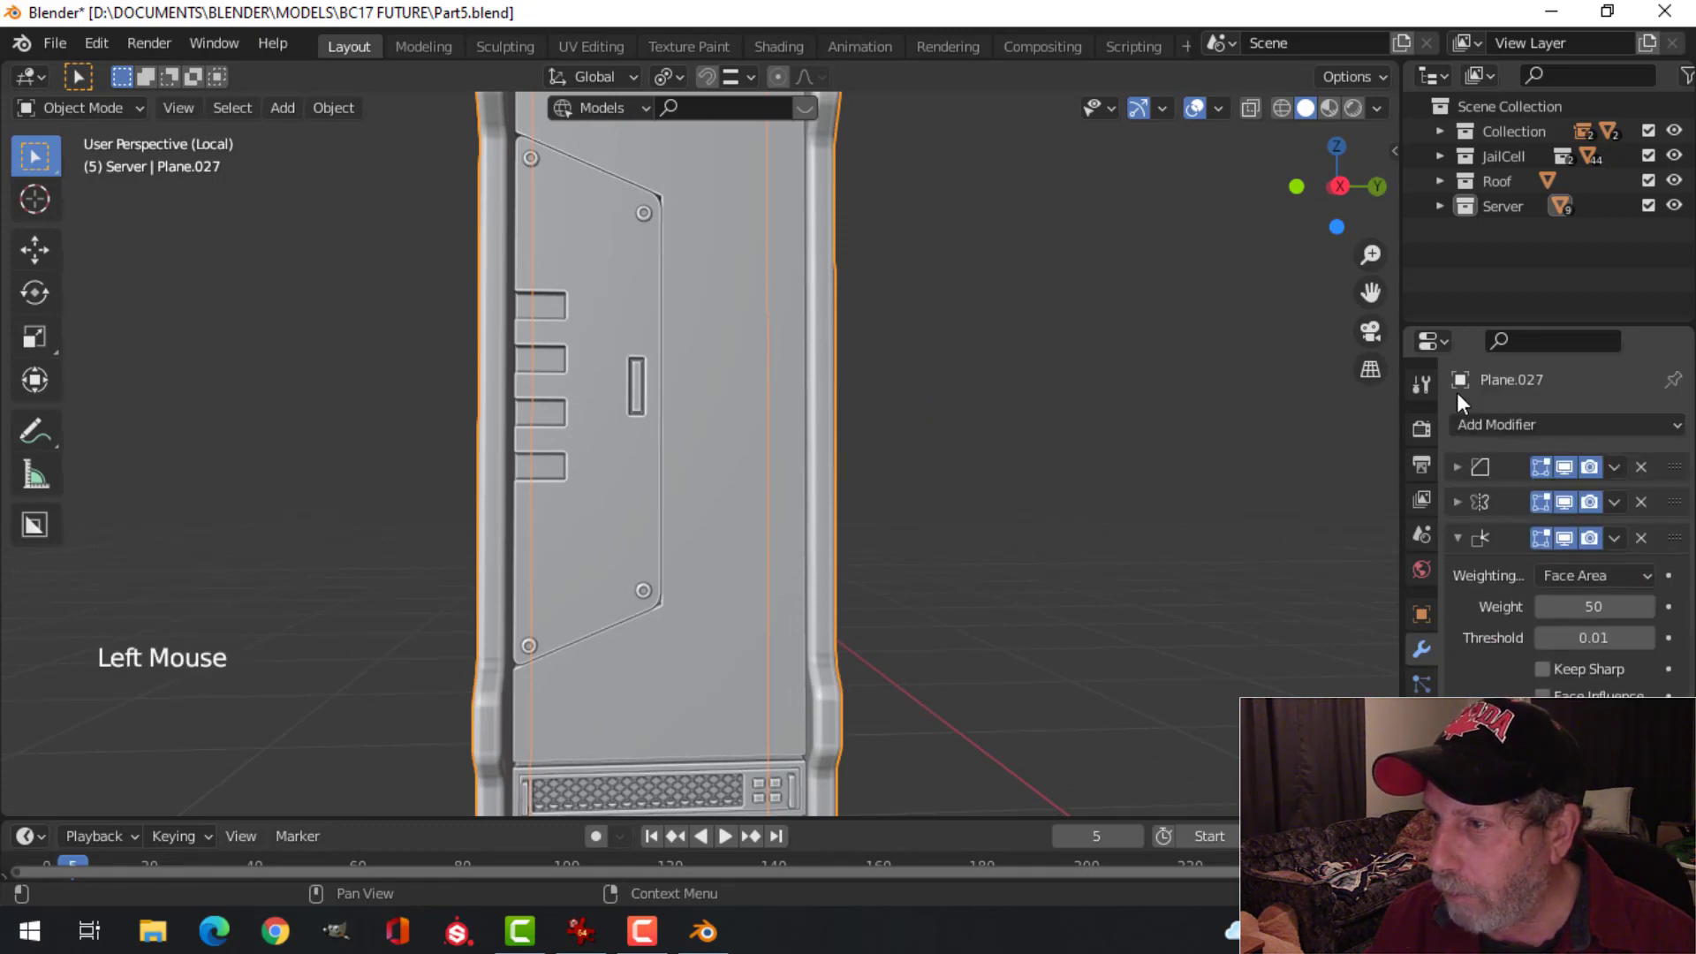
click(1458, 465)
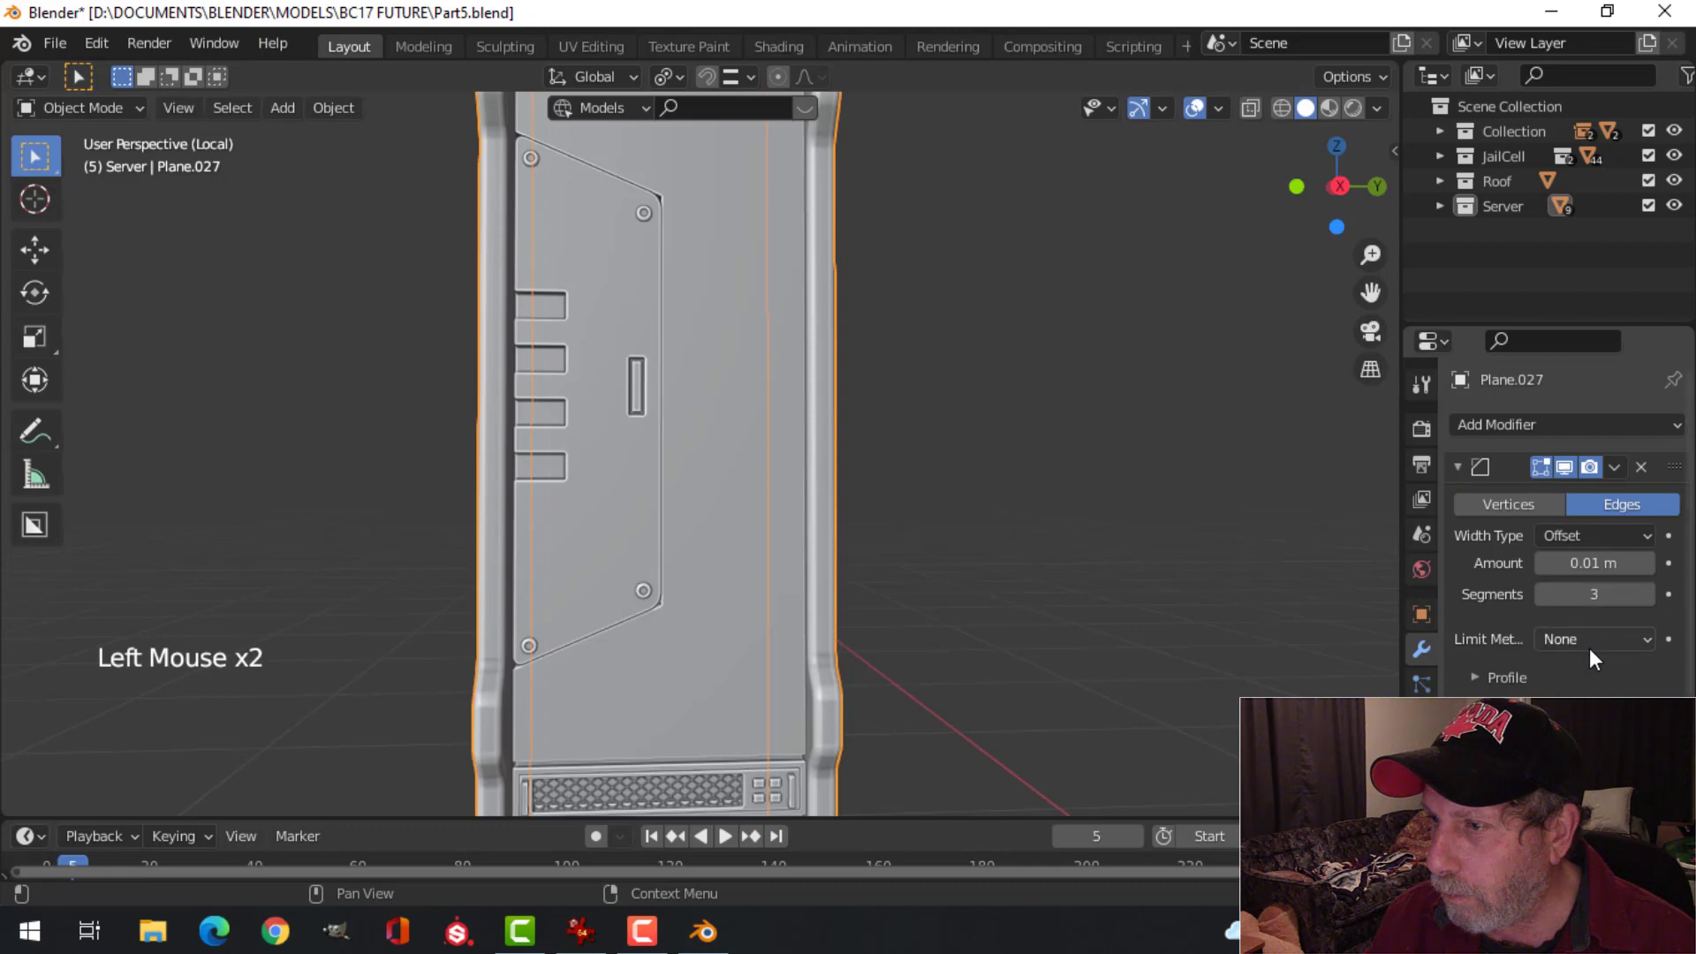
click(1581, 644)
click(1526, 695)
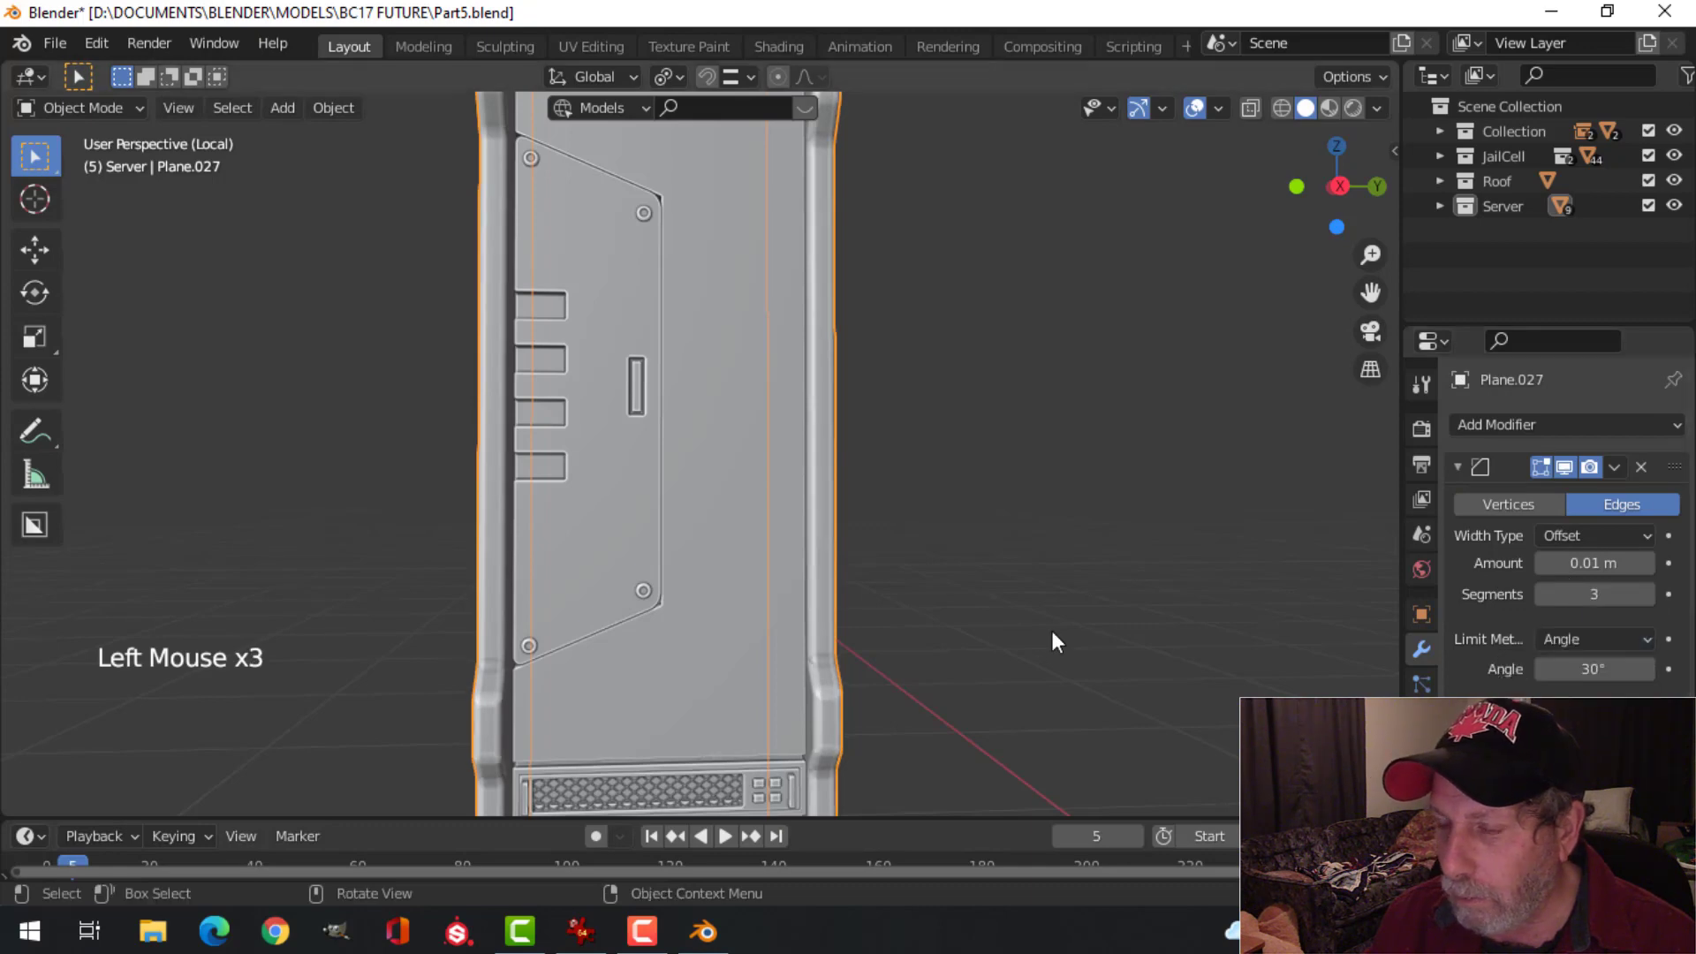
Step: Cut a vertical edge loop along the side panel's front face, bevel it into parallel loops, and return to Object Mode
middle_drag(1052, 630, 797, 574)
key(Tab)
shift+middle_drag(810, 485, 700, 455)
scroll(909, 556, up, 2)
shift+middle_drag(909, 556, 927, 541)
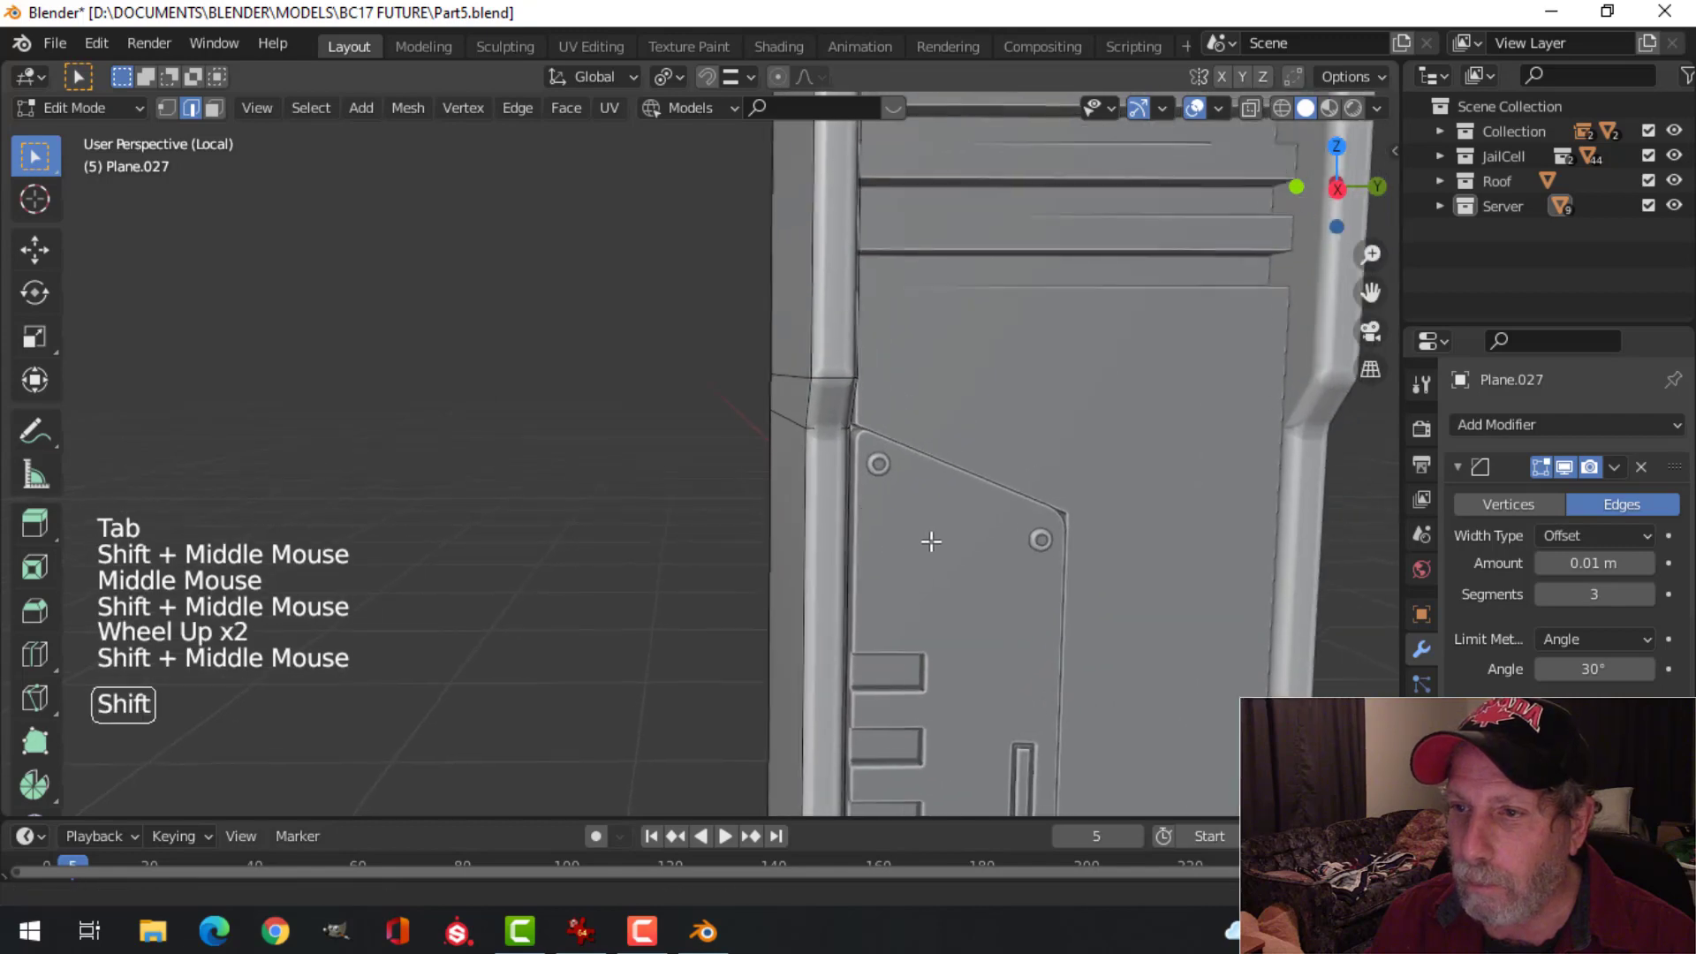
key(ctrl+r)
click(824, 383)
right_click(822, 380)
key(ctrl+b)
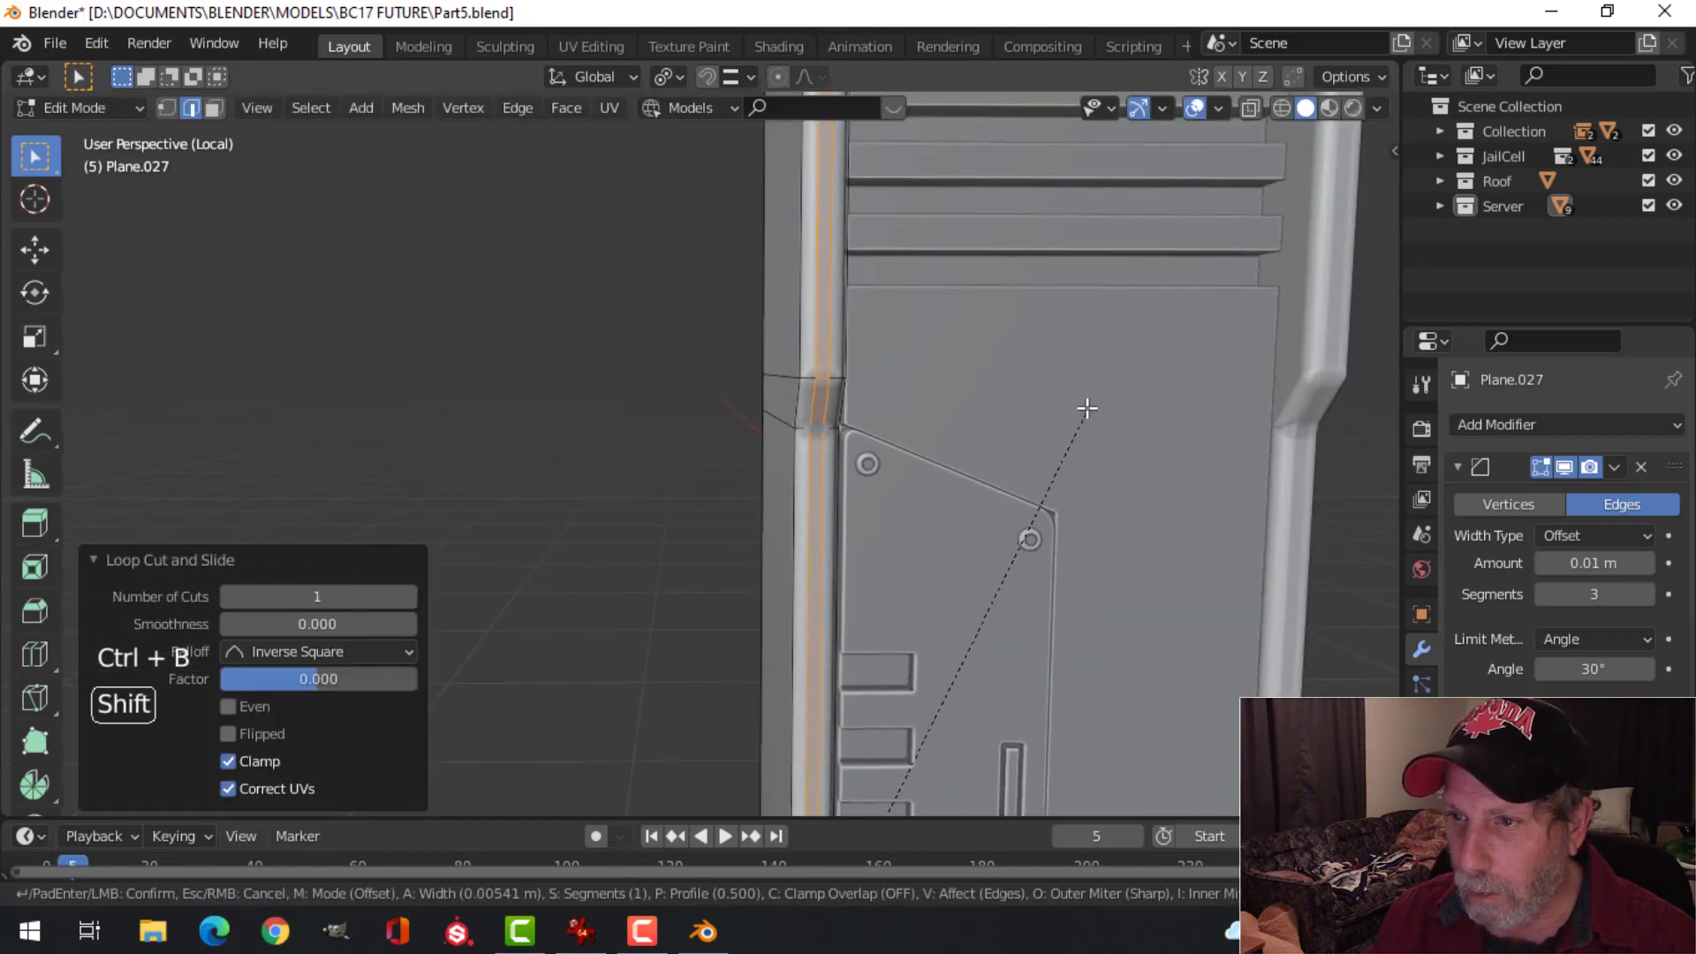
click(1112, 367)
key(Tab)
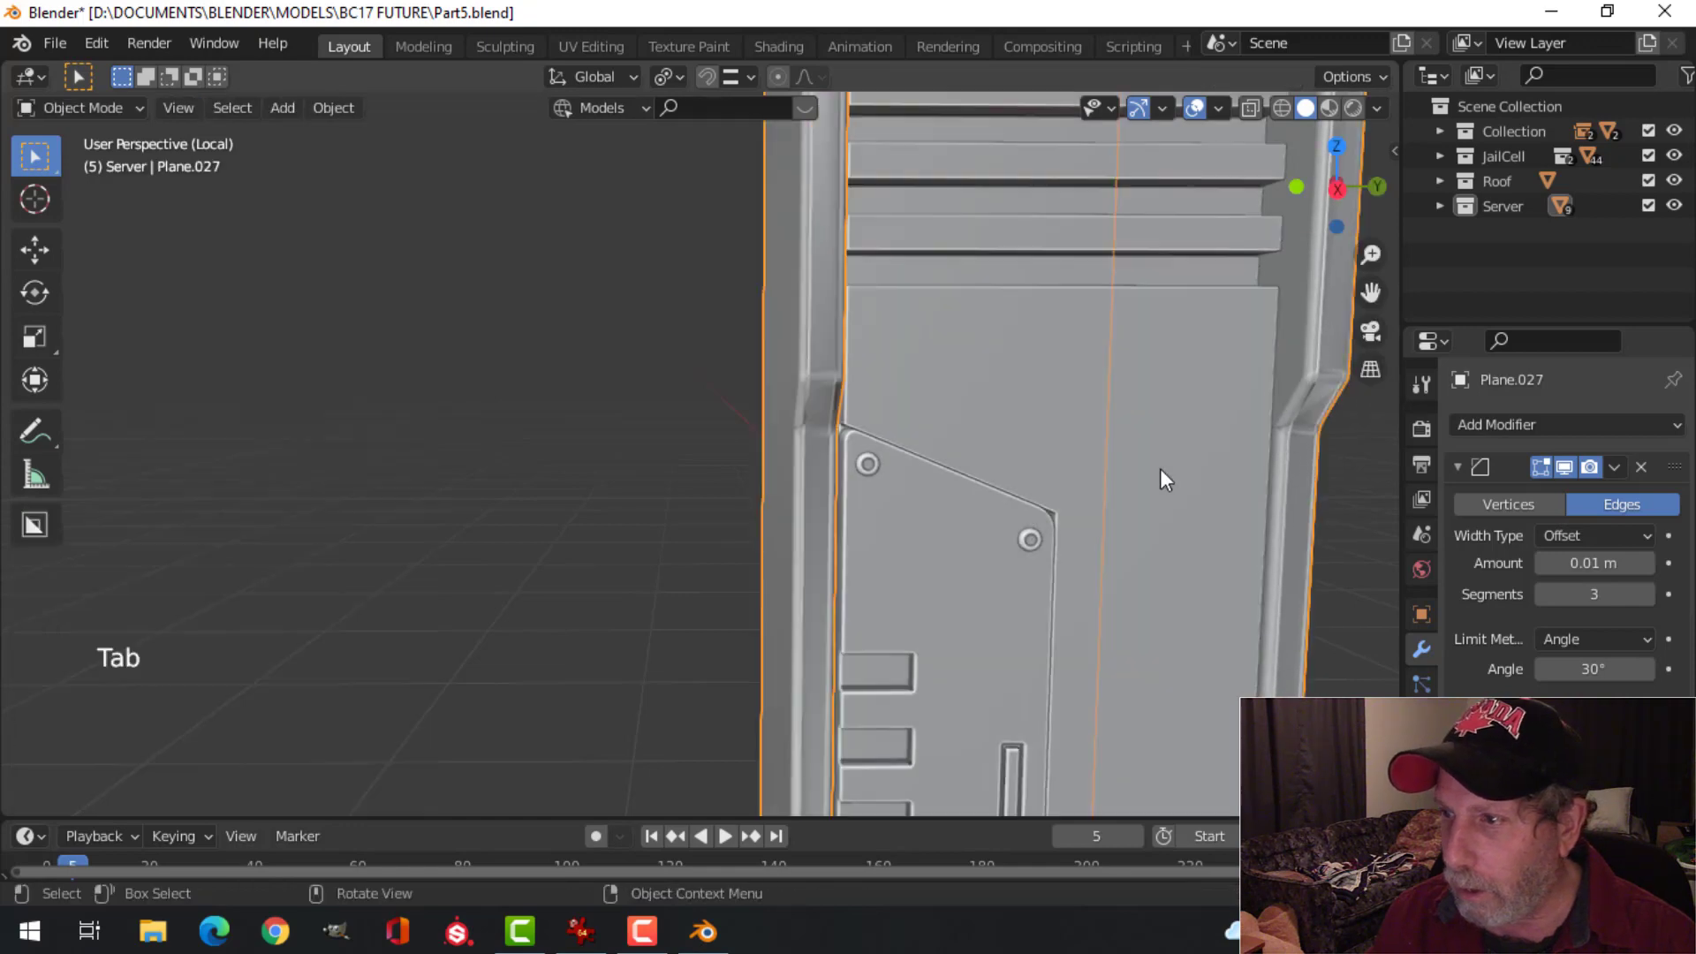
Step: Set the Bevel modifier's limit method to None and deselect the side panels
click(1577, 643)
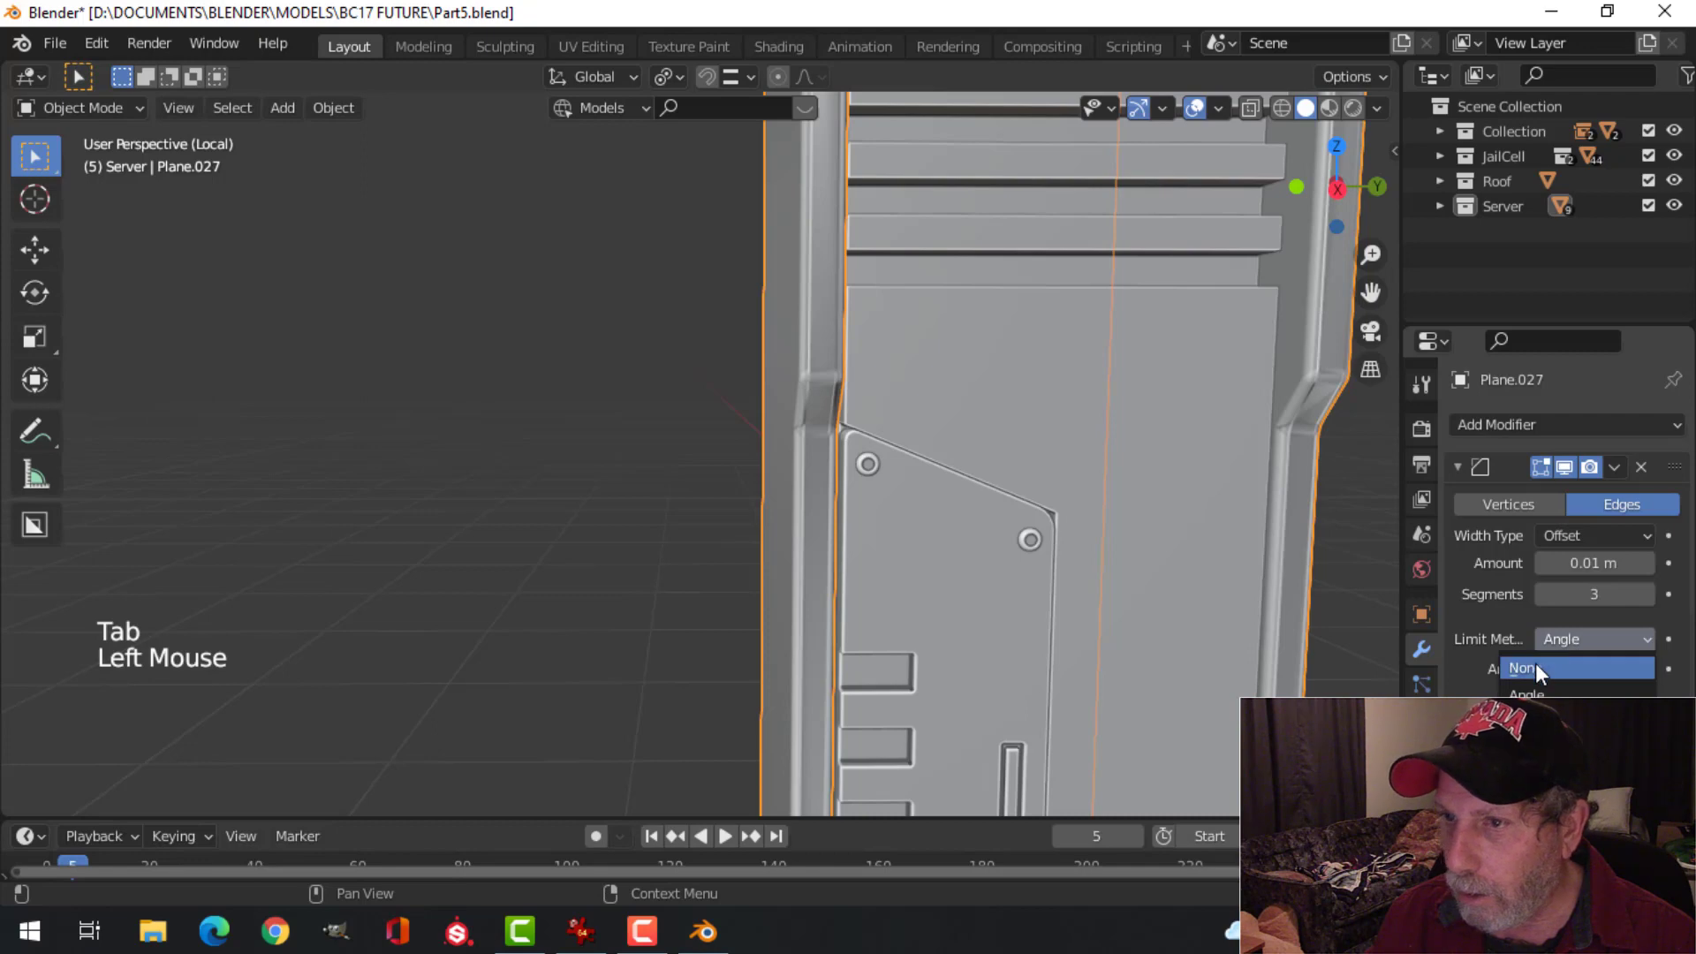
click(1535, 665)
middle_drag(848, 459, 883, 424)
key(alt+a)
Step: Inspect the whole server tower from several angles and save the file
scroll(973, 483, down, 3)
middle_drag(883, 424, 611, 385)
scroll(965, 605, up, 3)
shift+middle_drag(964, 604, 651, 491)
scroll(655, 398, down, 1)
scroll(818, 491, down, 3)
scroll(702, 401, down, 2)
shift+middle_drag(703, 401, 782, 406)
scroll(786, 432, down, 2)
scroll(602, 442, up, 2)
shift+middle_drag(602, 442, 658, 435)
mouse_move(658, 435)
middle_down()
mouse_move(714, 427)
mouse_move(632, 427)
middle_up()
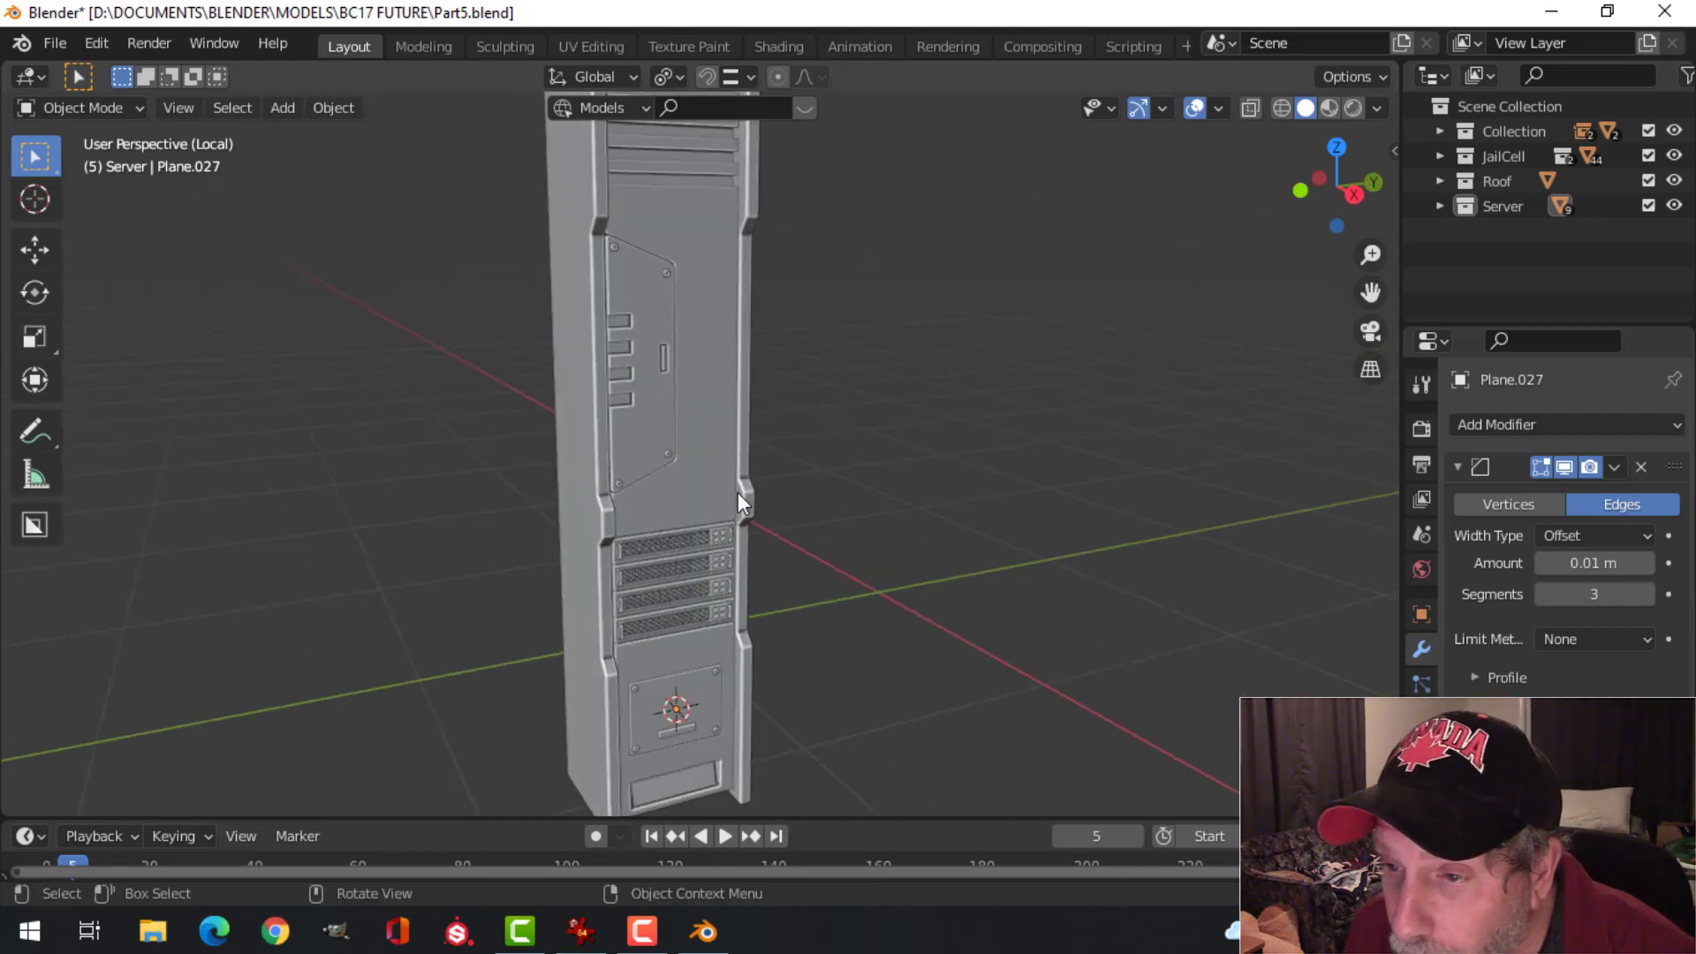
shift+middle_drag(757, 512, 767, 438)
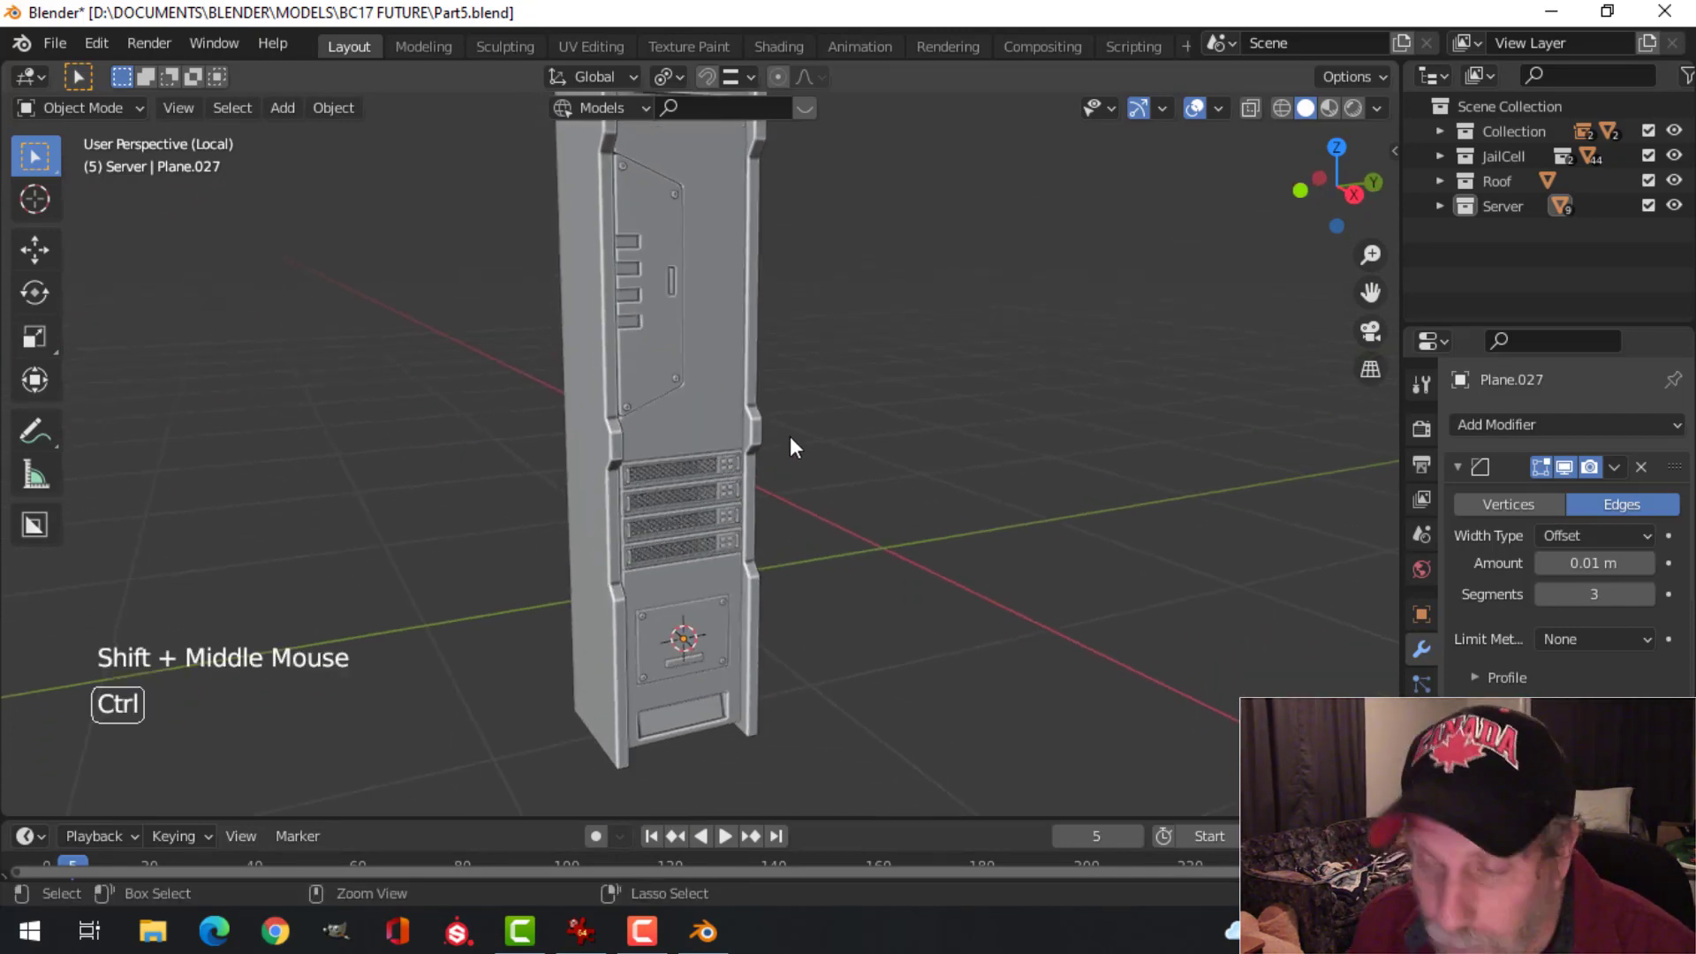
key(ctrl+s)
Step: In edge mode, select the two edge loops bounding the side panel's upper chamfer
shift+middle_drag(628, 416, 698, 504)
scroll(706, 433, up, 2)
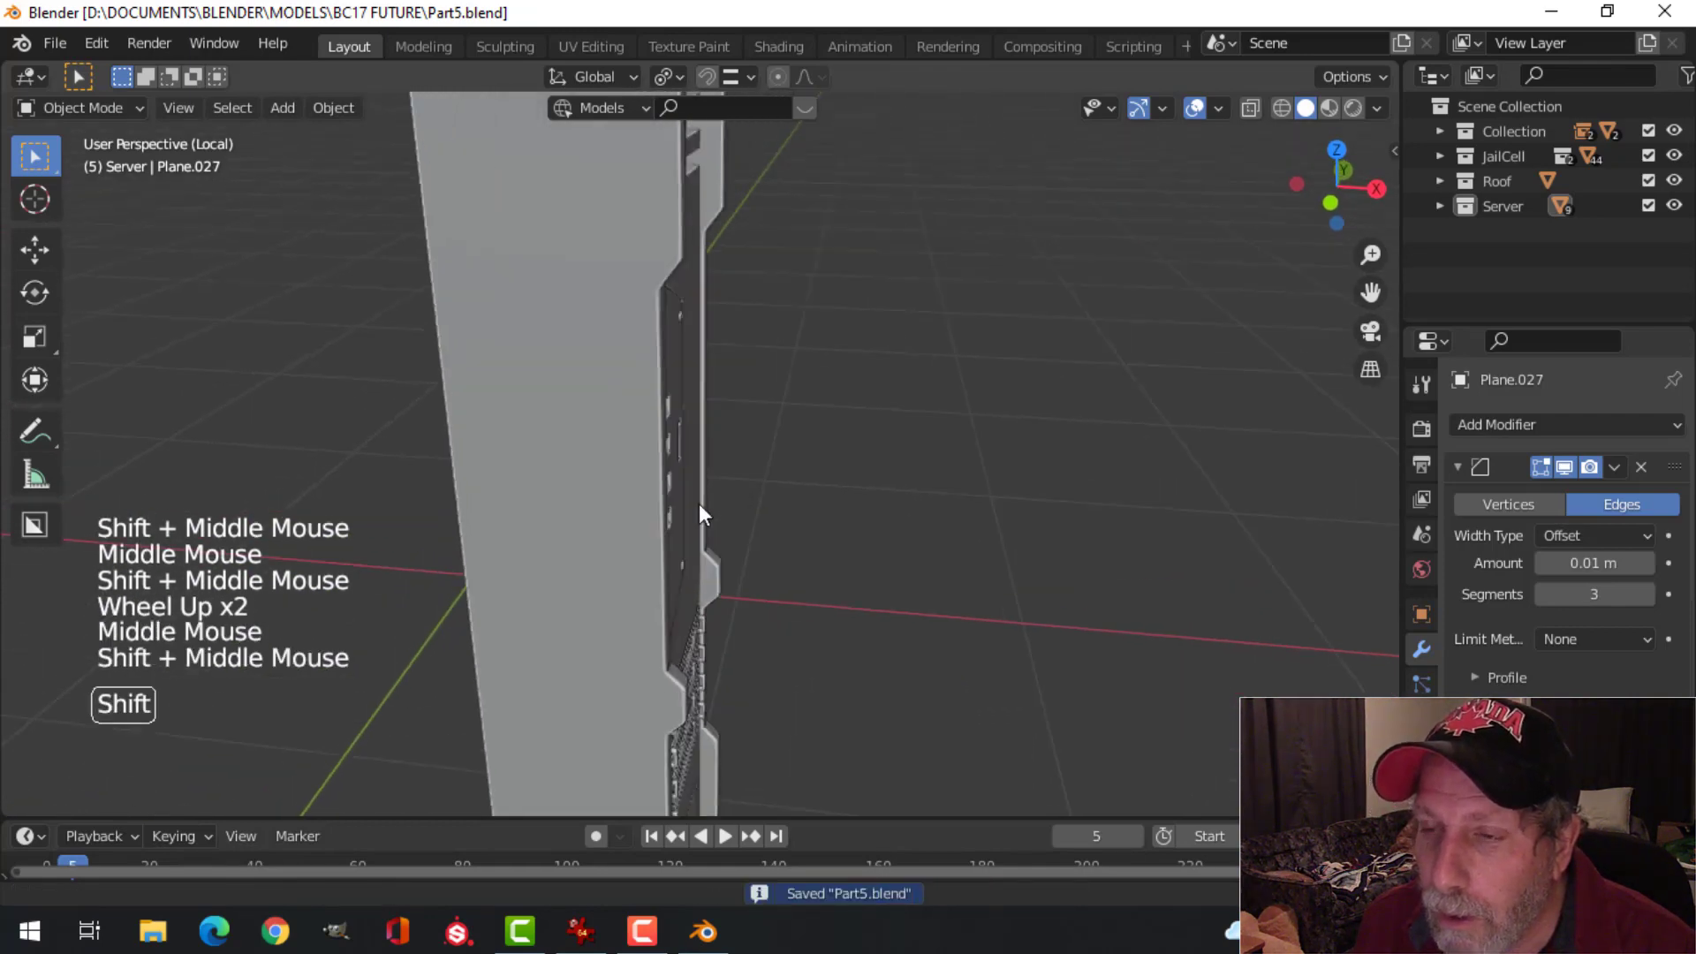
scroll(744, 325, up, 1)
shift+middle_drag(743, 325, 795, 389)
middle_drag(795, 388, 840, 363)
shift+scroll(543, 380, up, 1)
scroll(769, 380, up, 1)
click(825, 313)
key(Tab)
scroll(888, 348, up, 2)
key(alt+a)
key(2)
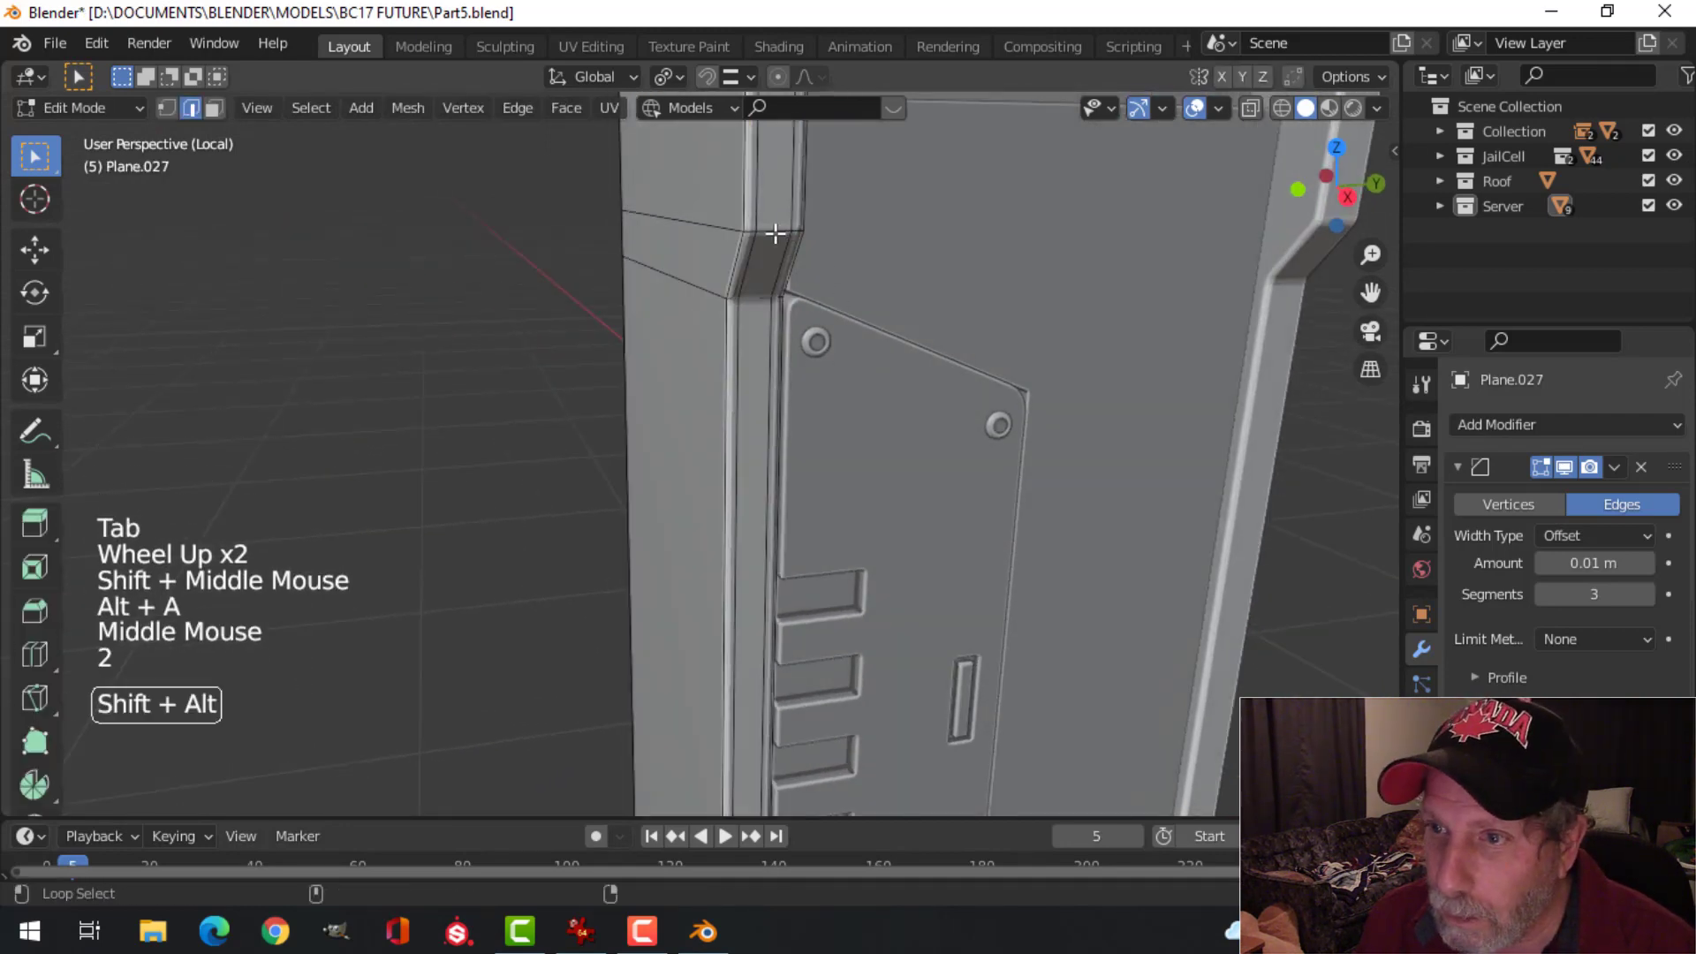
alt+shift+click(776, 233)
scroll(758, 300, down, 3)
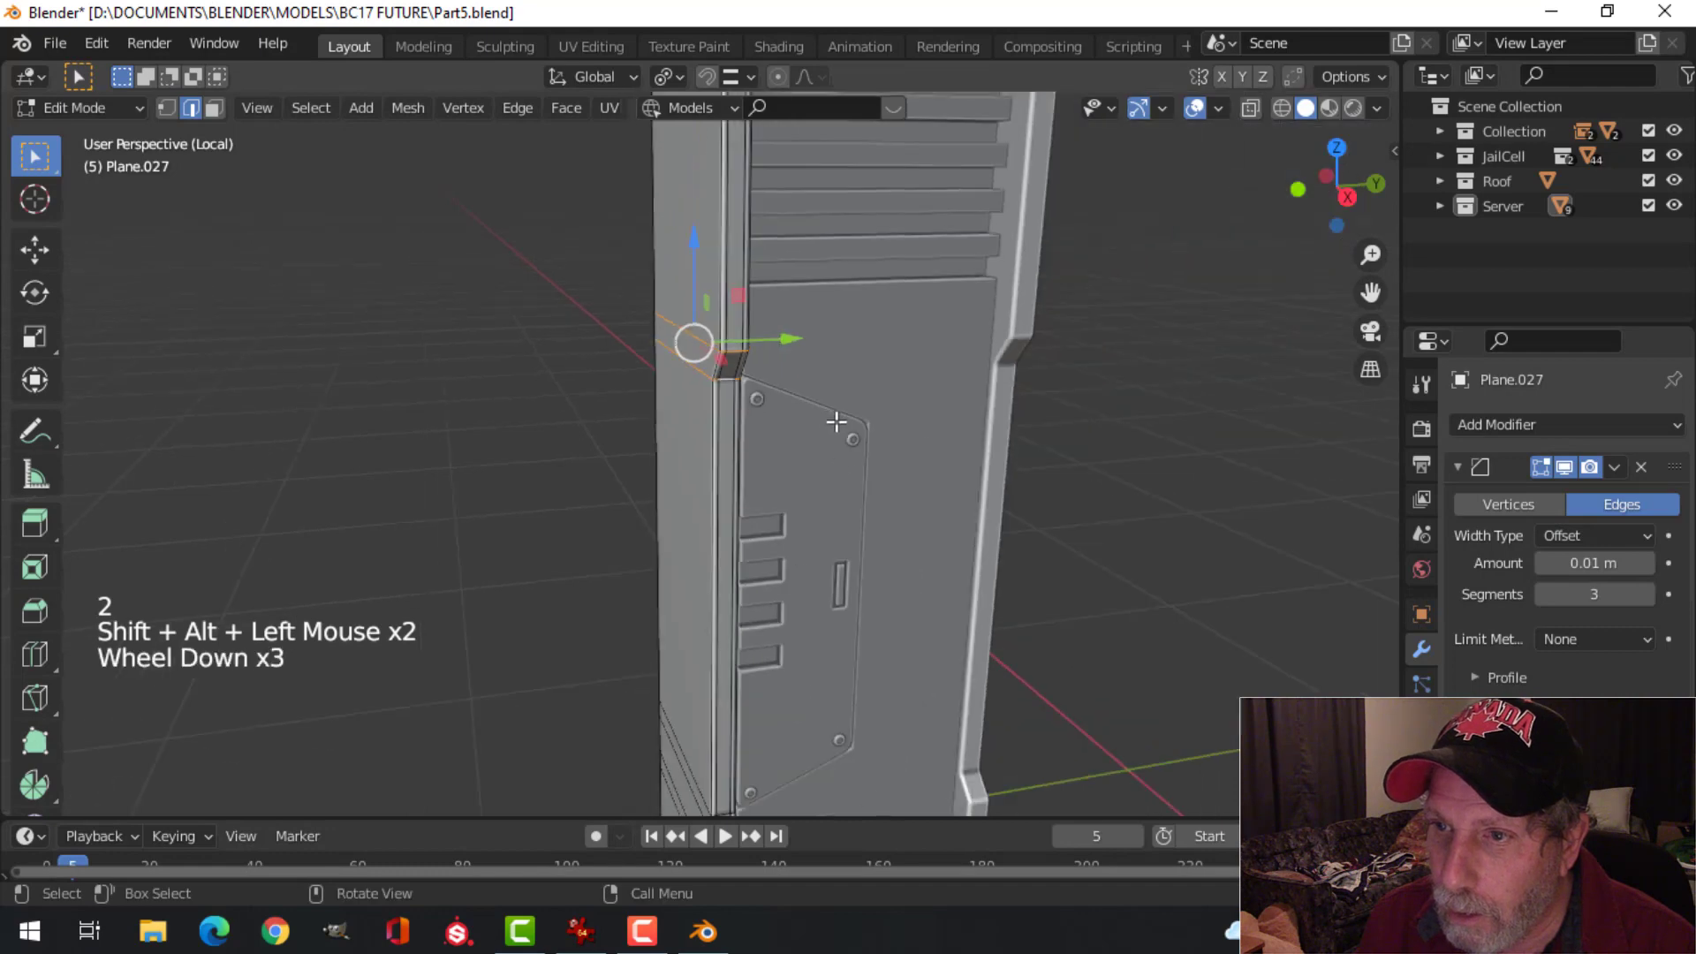
Step: Add the four edge loops bounding the middle band's chamfers to the selection
shift+middle_drag(833, 416, 890, 227)
scroll(840, 492, up, 3)
shift+middle_drag(840, 492, 800, 311)
scroll(799, 311, up, 2)
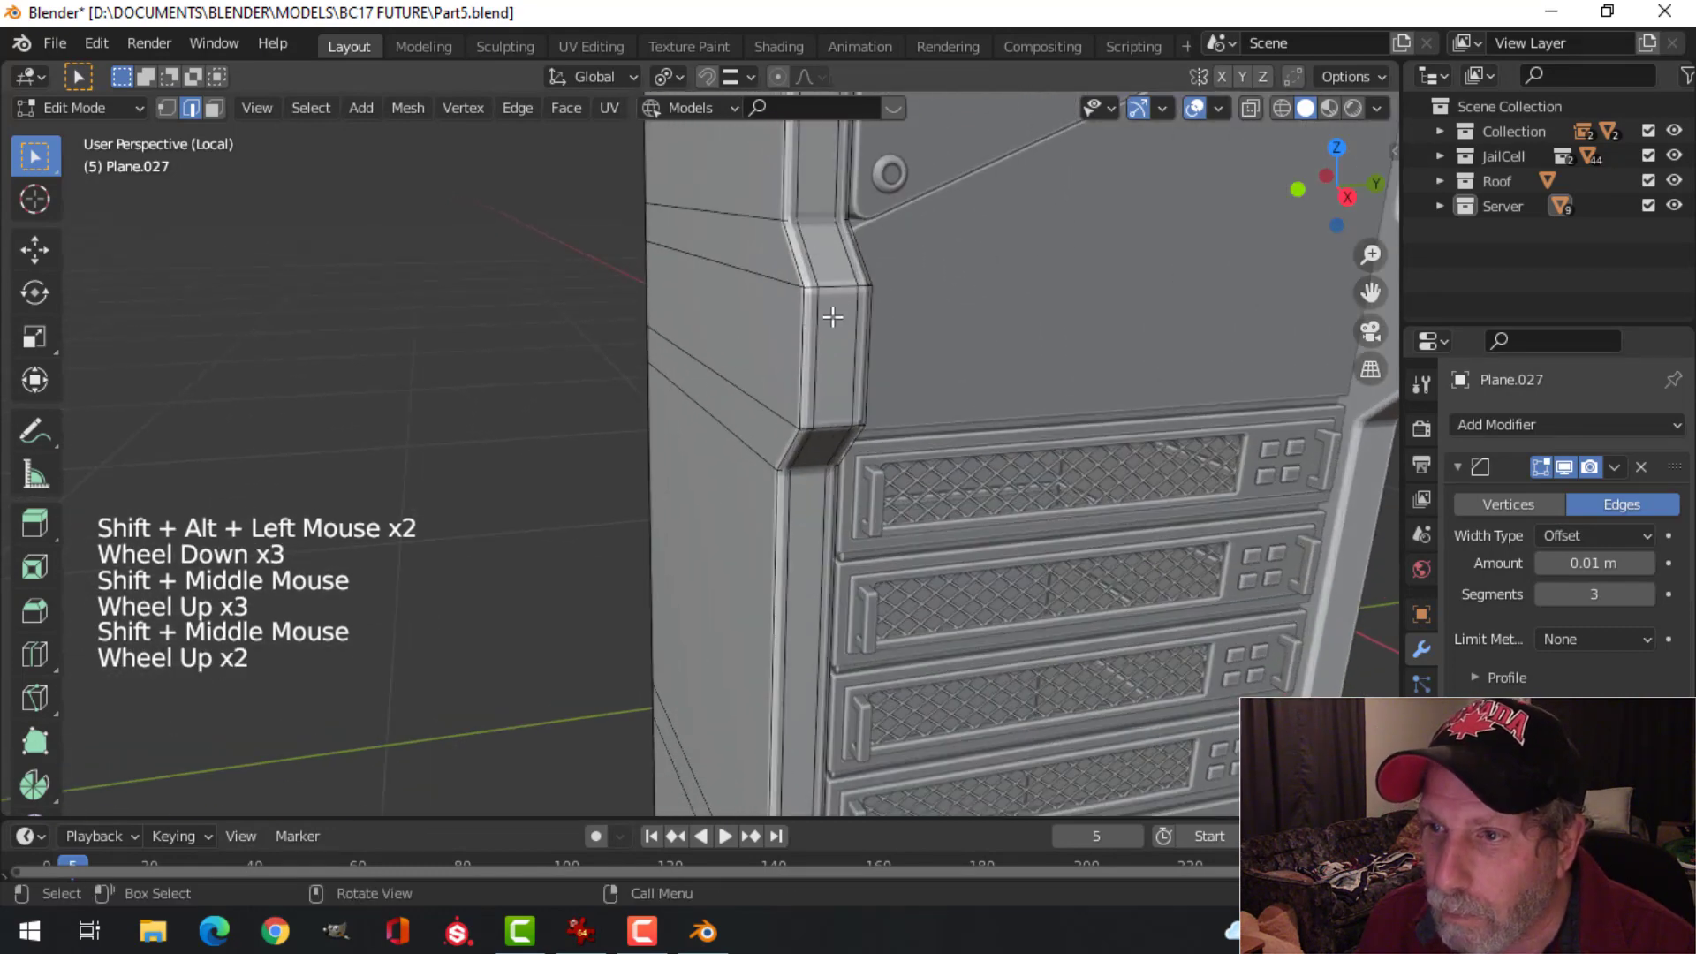
alt+shift+click(835, 284)
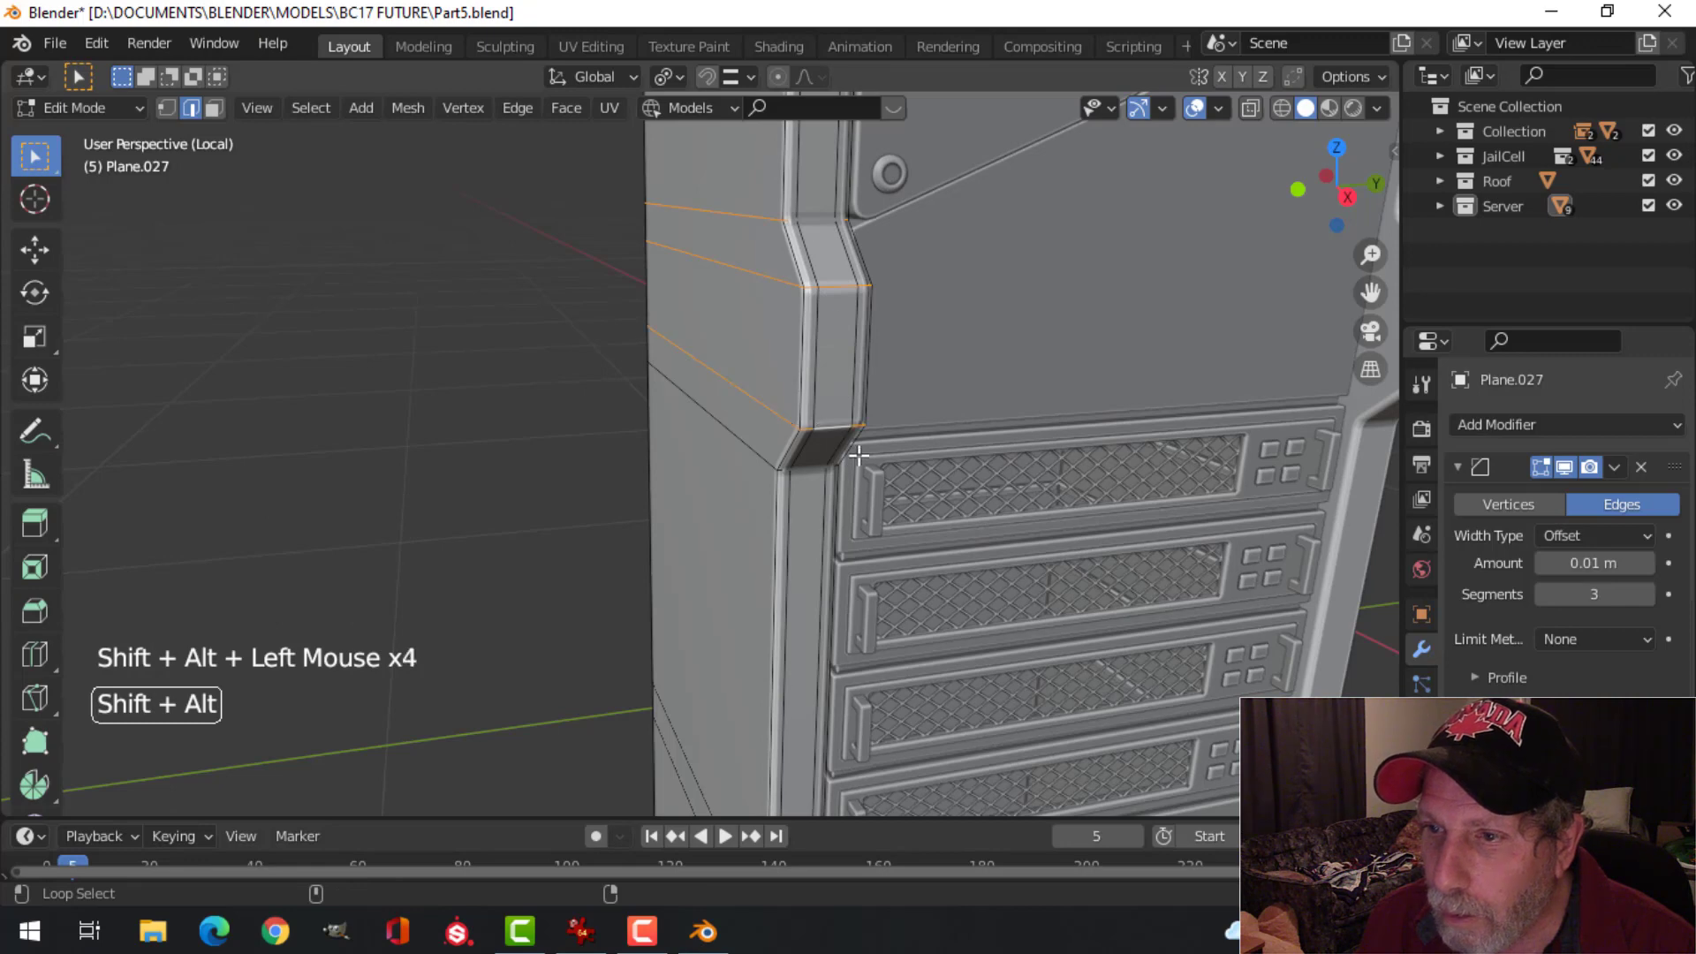
shift+middle_drag(913, 264, 893, 495)
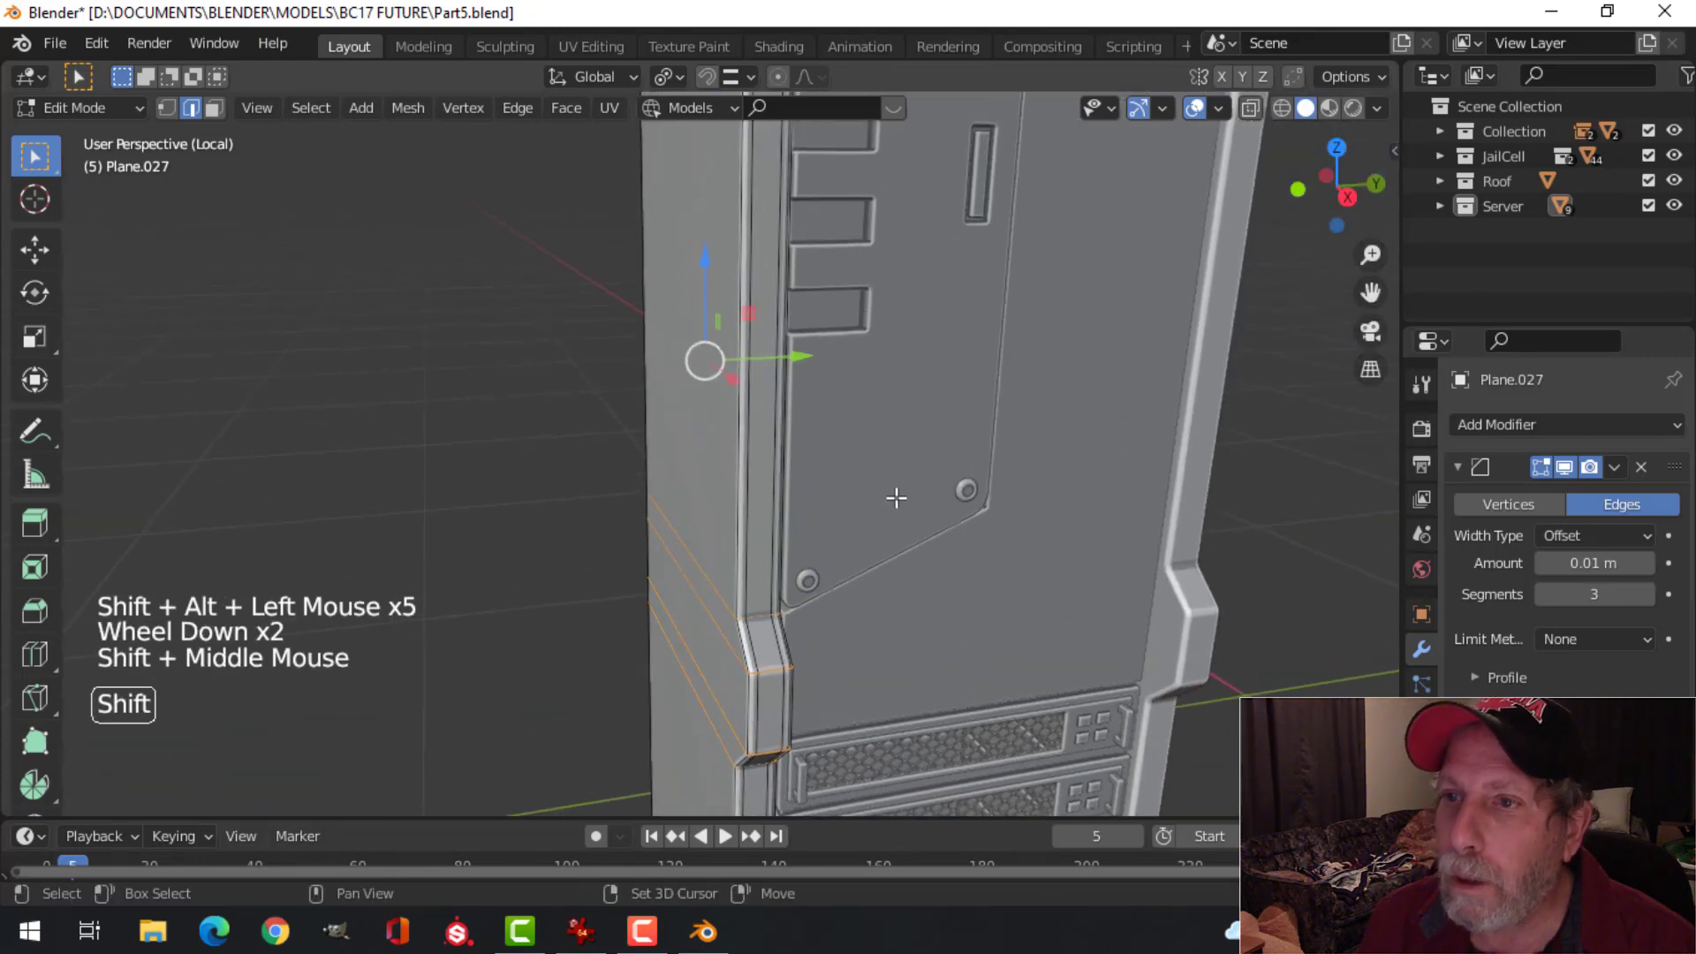
Step: Add the lower section's two chamfer loops, bevel all selected loops by about 0.007 m, and return to Object Mode
scroll(867, 283, down, 3)
shift+middle_drag(867, 284, 839, 177)
shift+middle_drag(812, 574, 807, 341)
scroll(764, 239, up, 3)
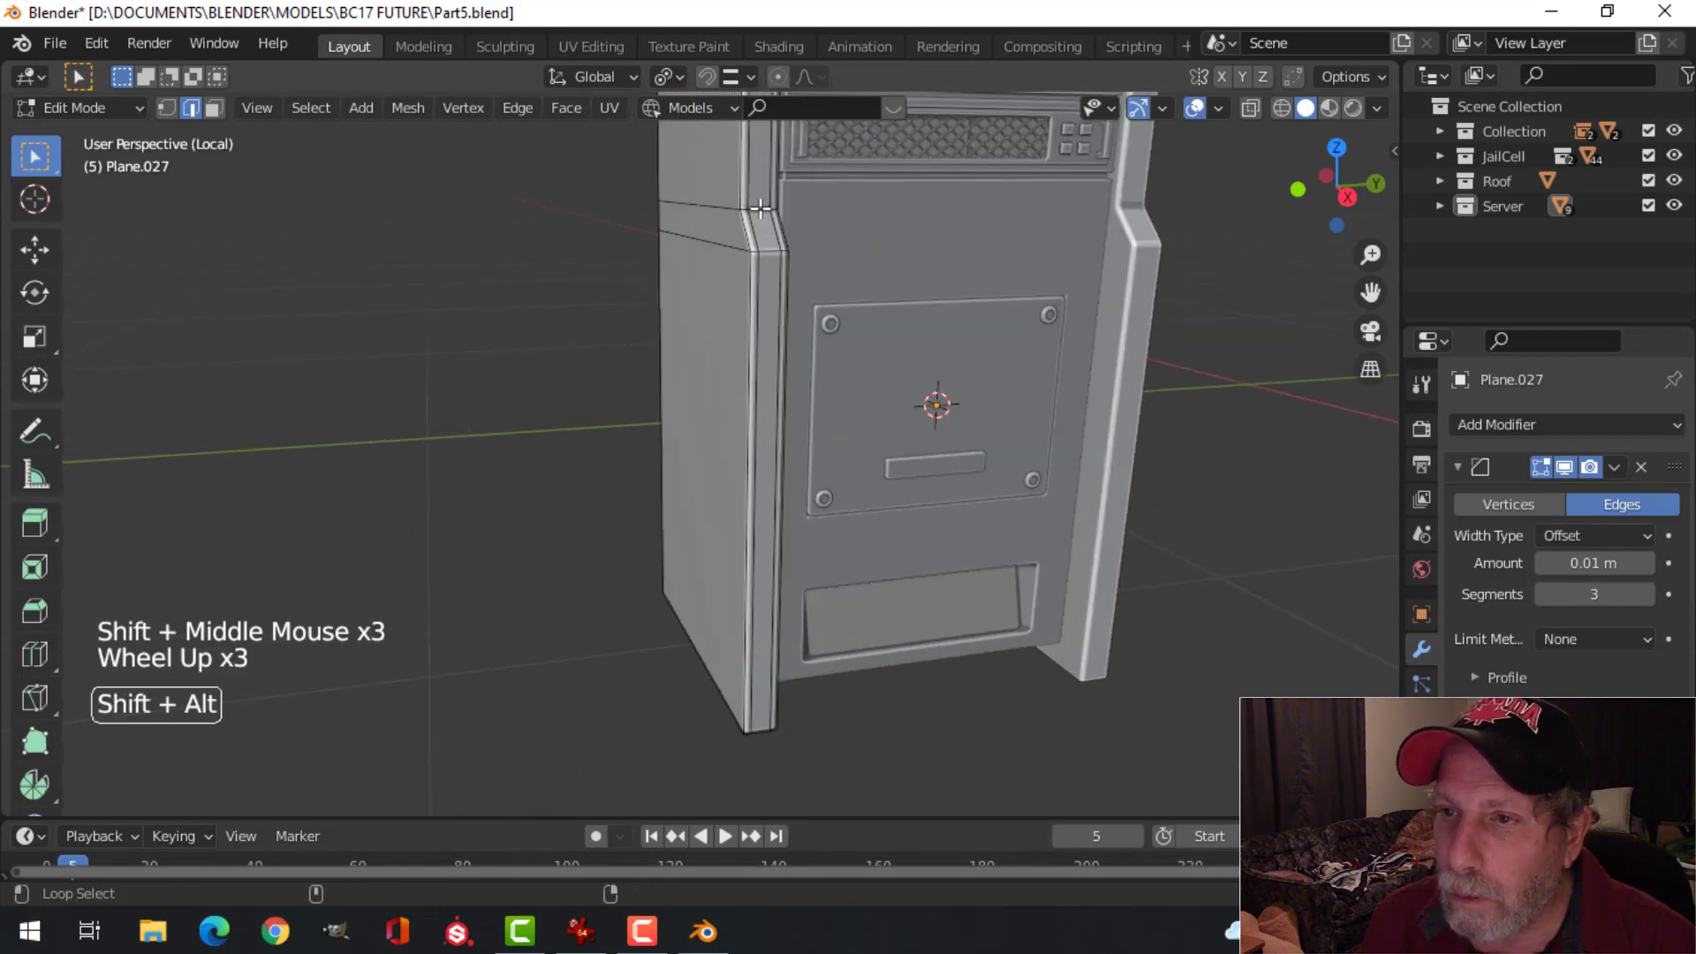
alt+shift+click(760, 209)
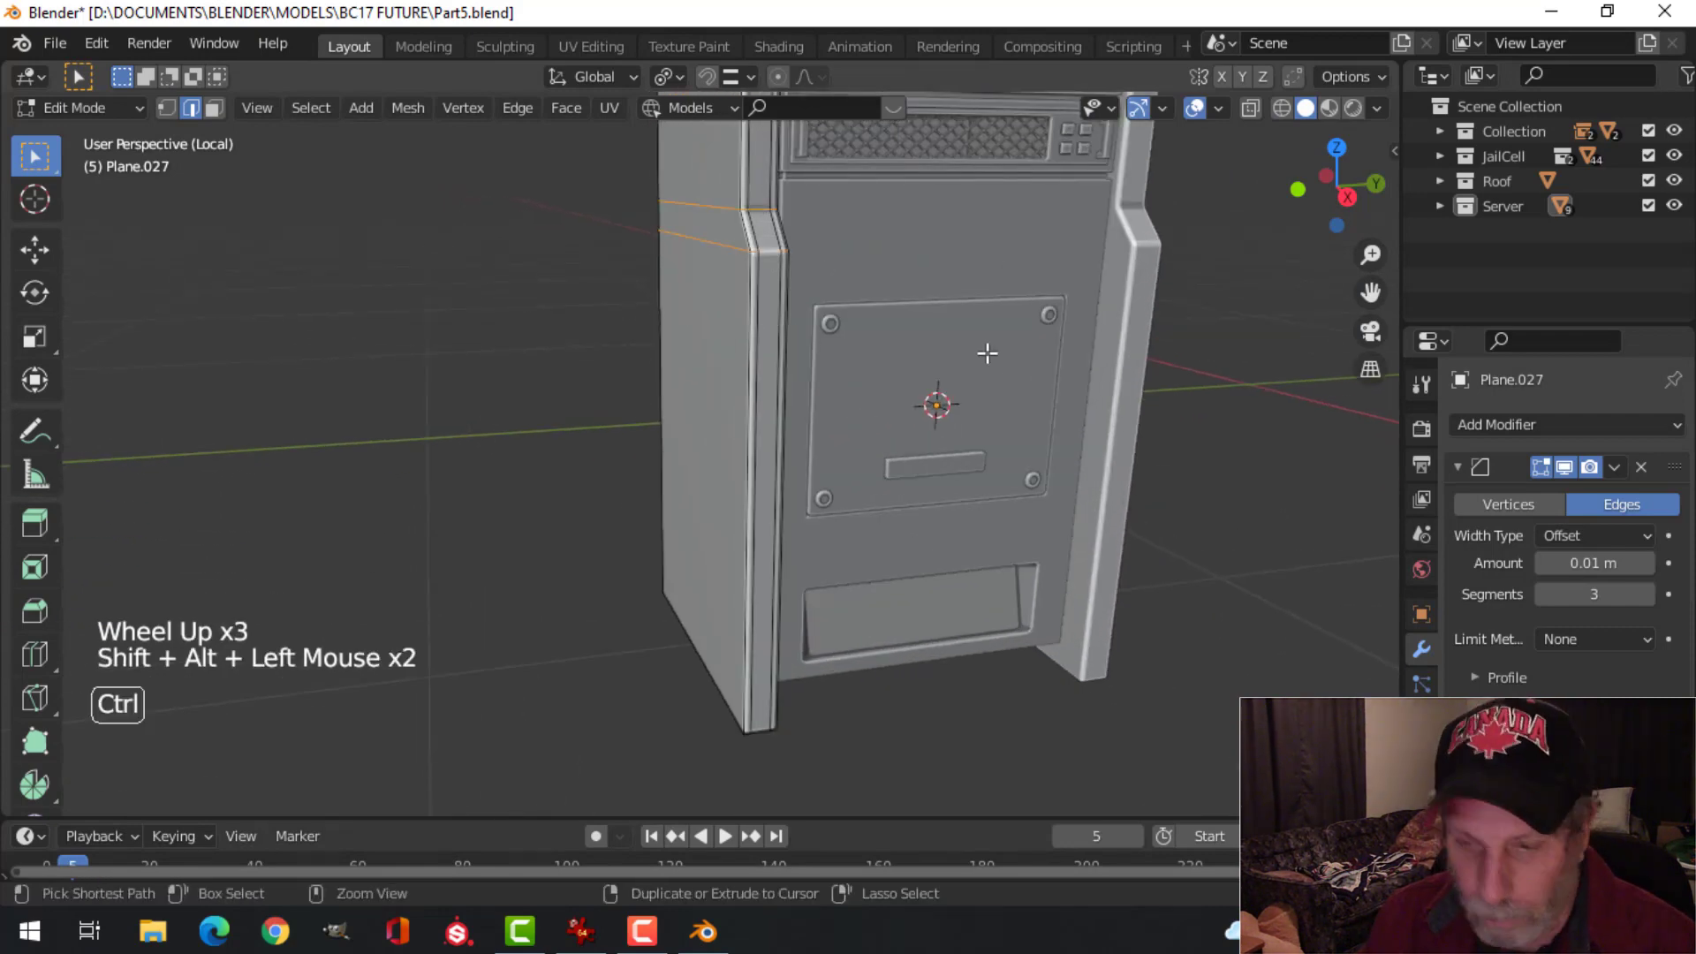
key(ctrl+b)
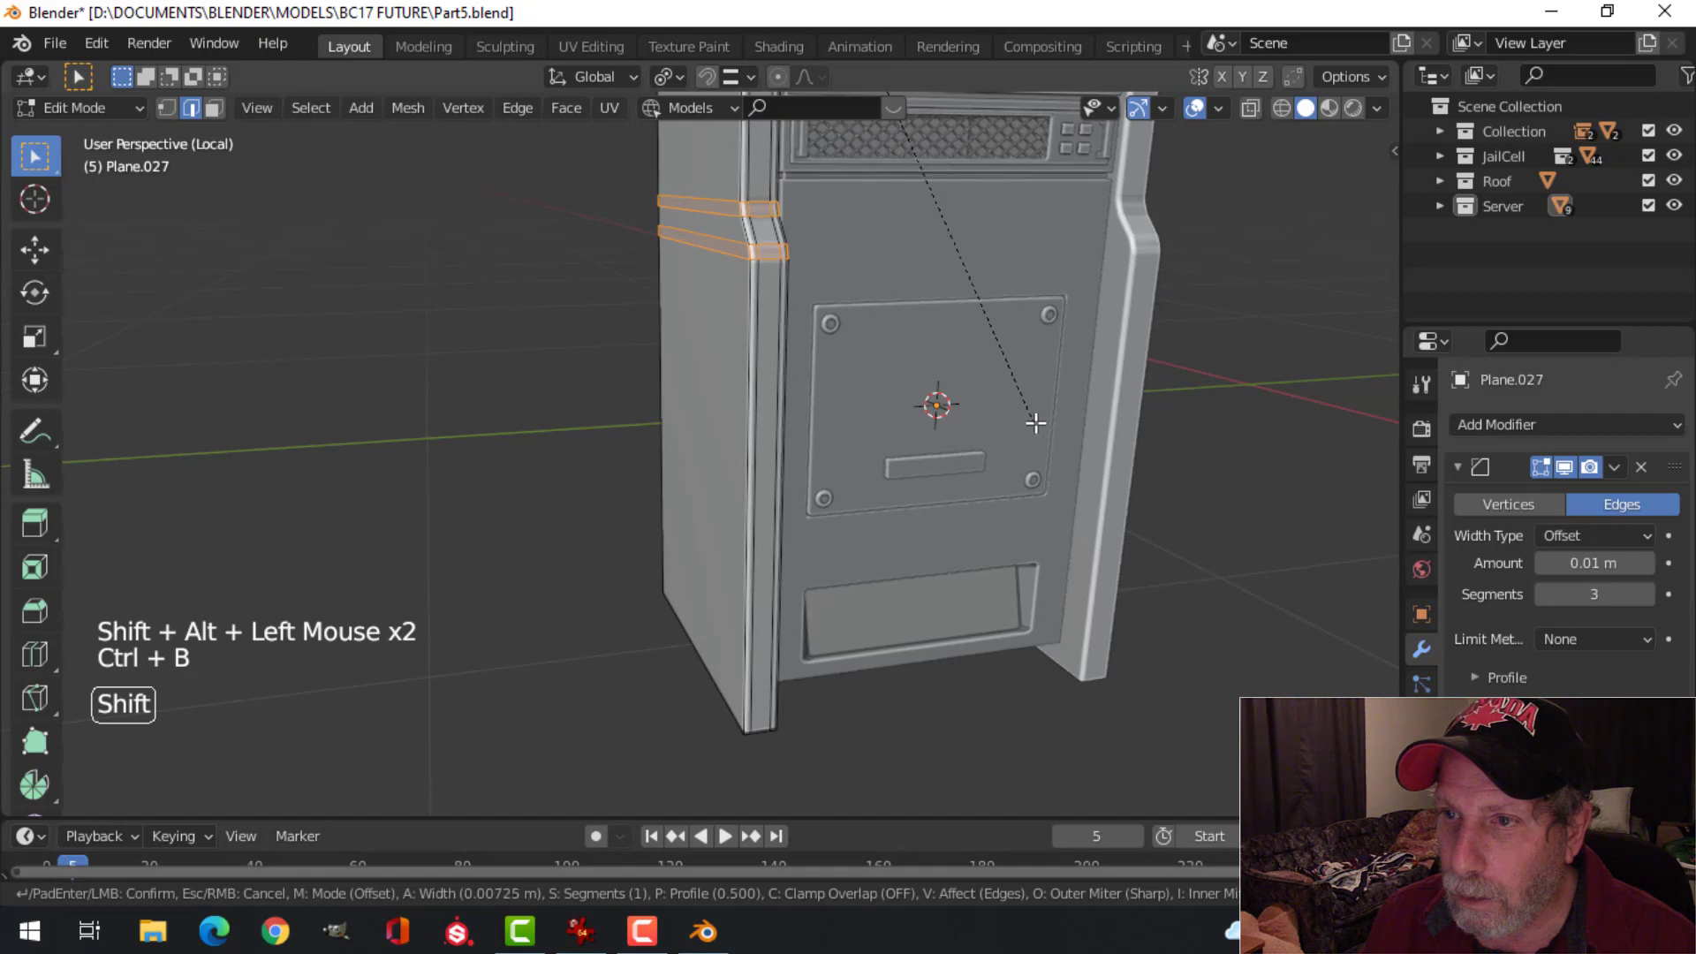
key(Tab)
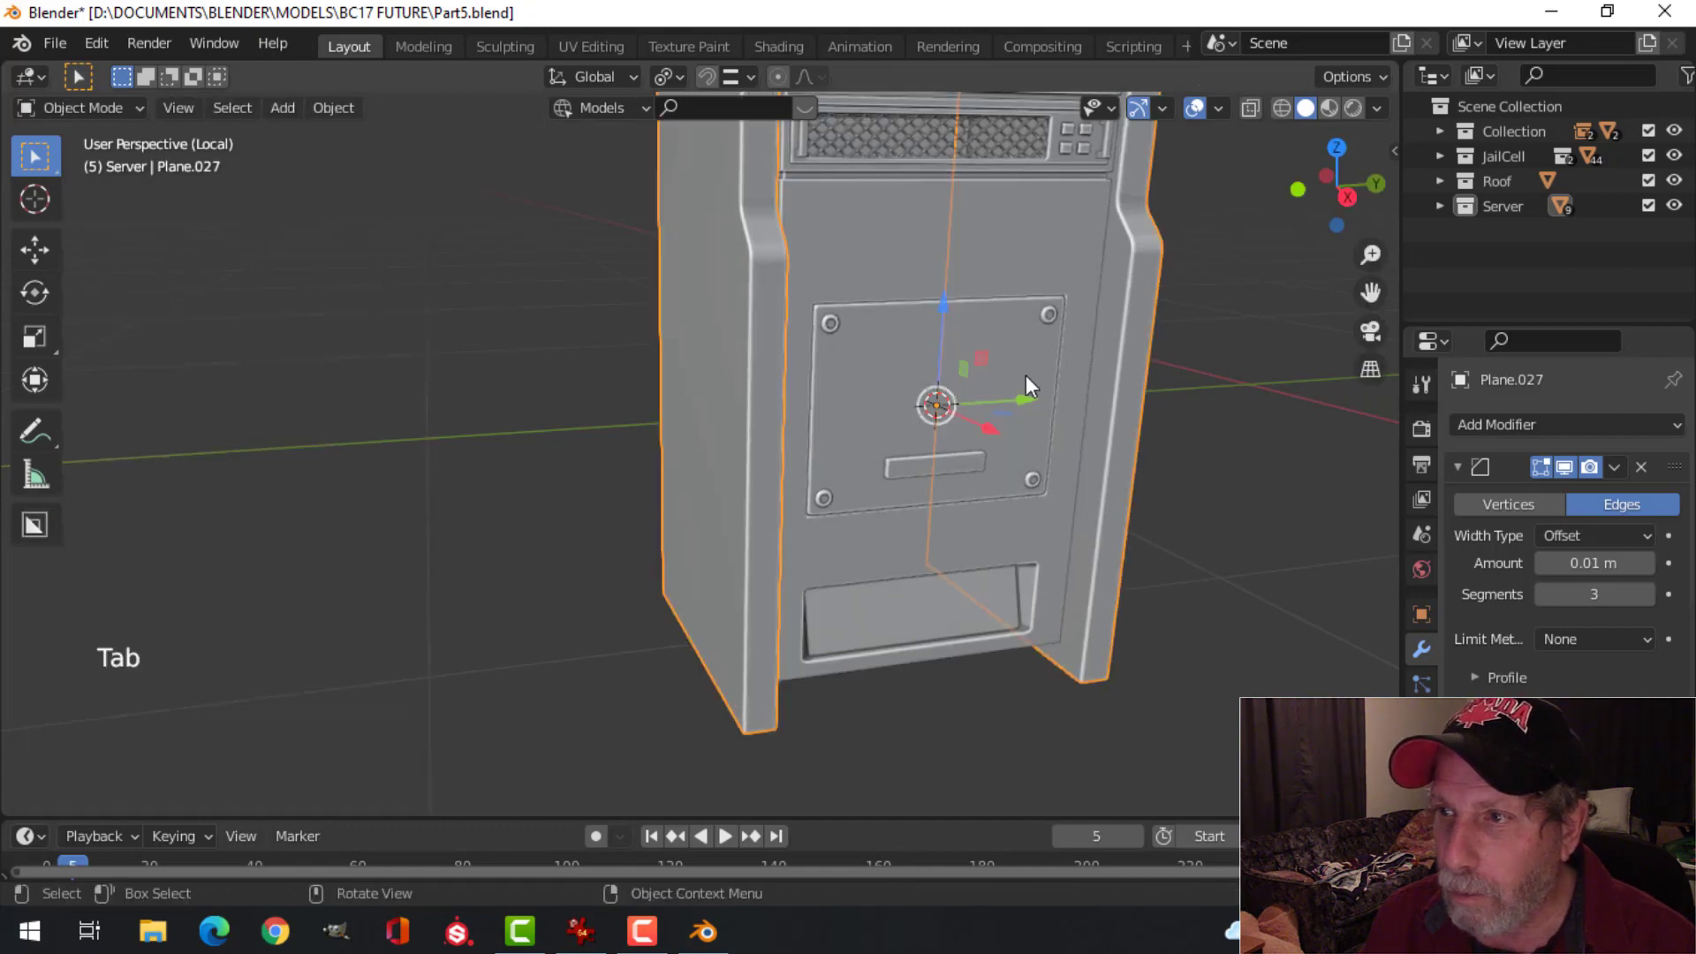
Step: Examine the bevelled side panels and the gap beside the rack units from the front
middle_drag(1025, 375, 771, 417)
scroll(943, 381, down, 3)
key(alt+a)
scroll(814, 346, down, 1)
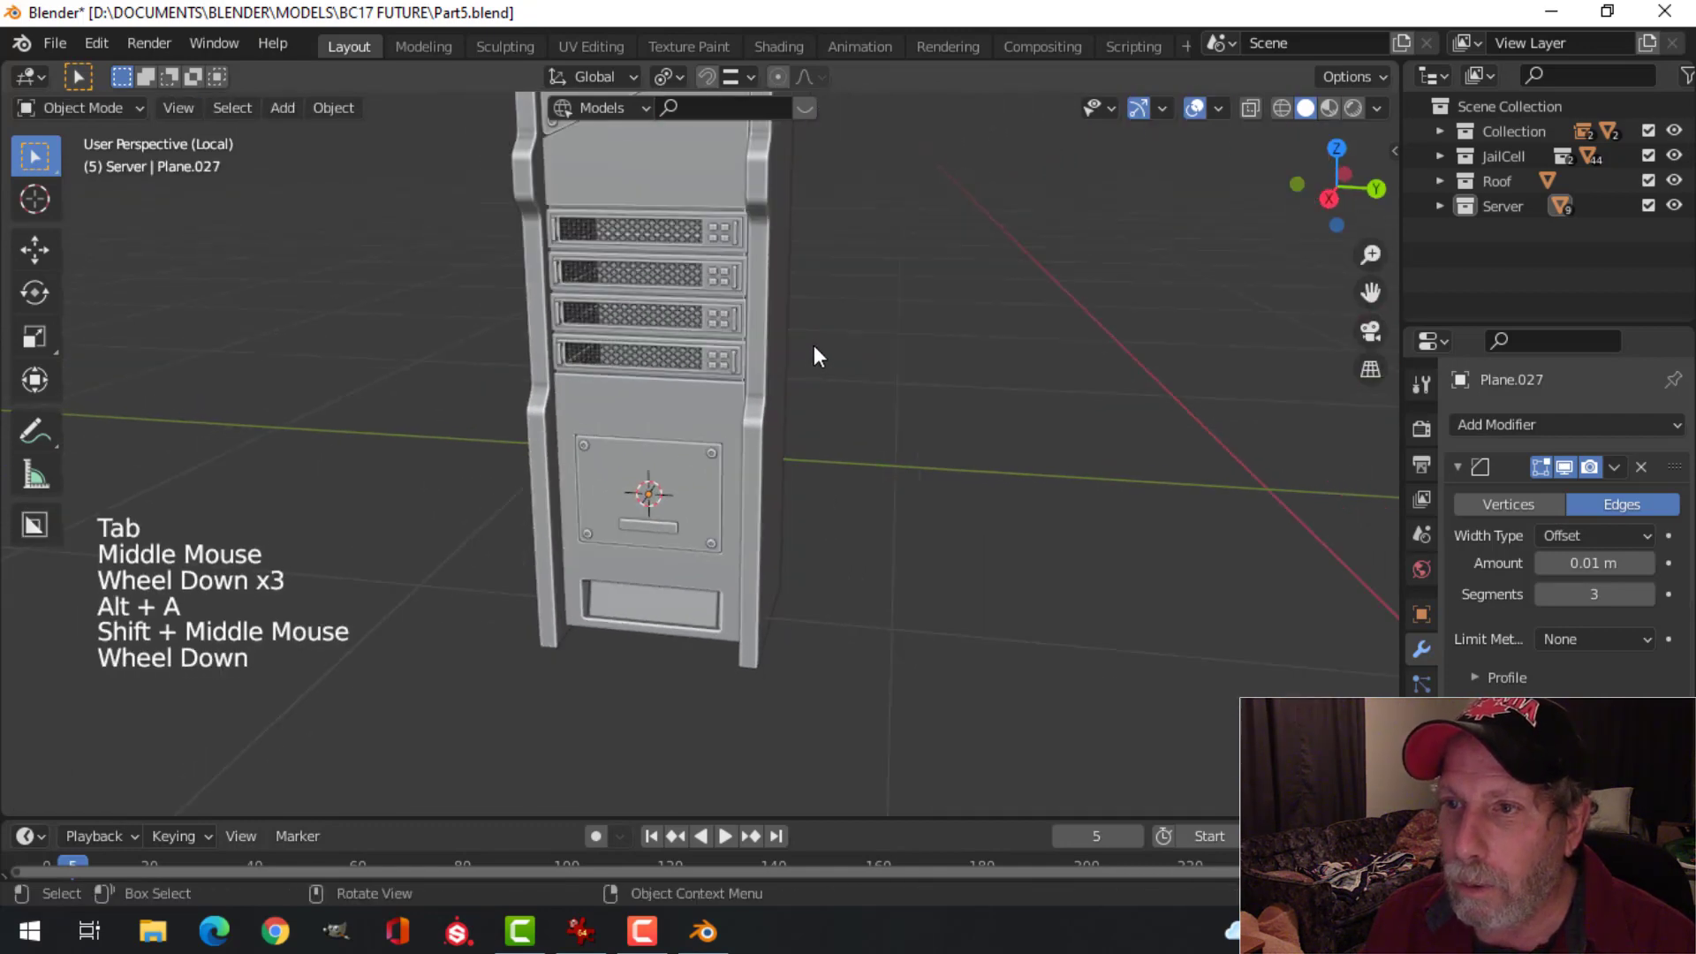
middle_drag(813, 346, 663, 355)
mouse_move(662, 355)
middle_down()
mouse_move(692, 391)
mouse_move(803, 368)
mouse_move(692, 397)
mouse_move(660, 363)
middle_up()
scroll(692, 391, up, 2)
scroll(647, 323, up, 1)
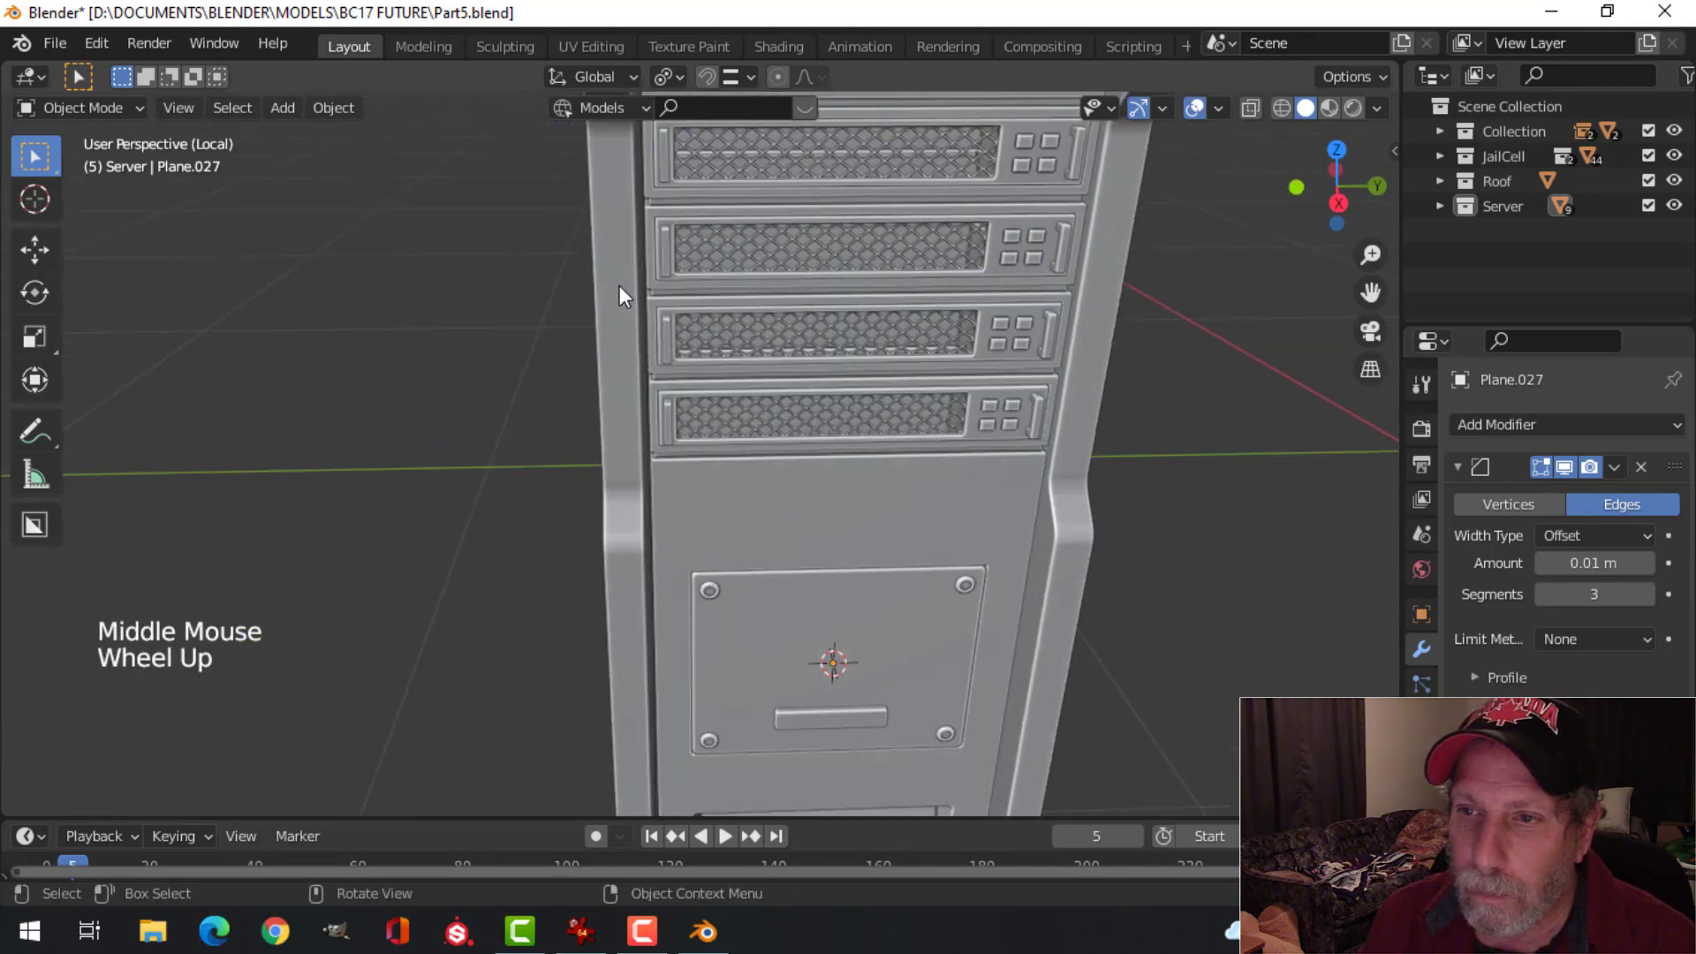
Step: Move the side panel's entire mesh slightly inward along Y toward the rack units, and return to Object Mode
click(618, 285)
key(Tab)
key(a)
scroll(731, 416, down, 4)
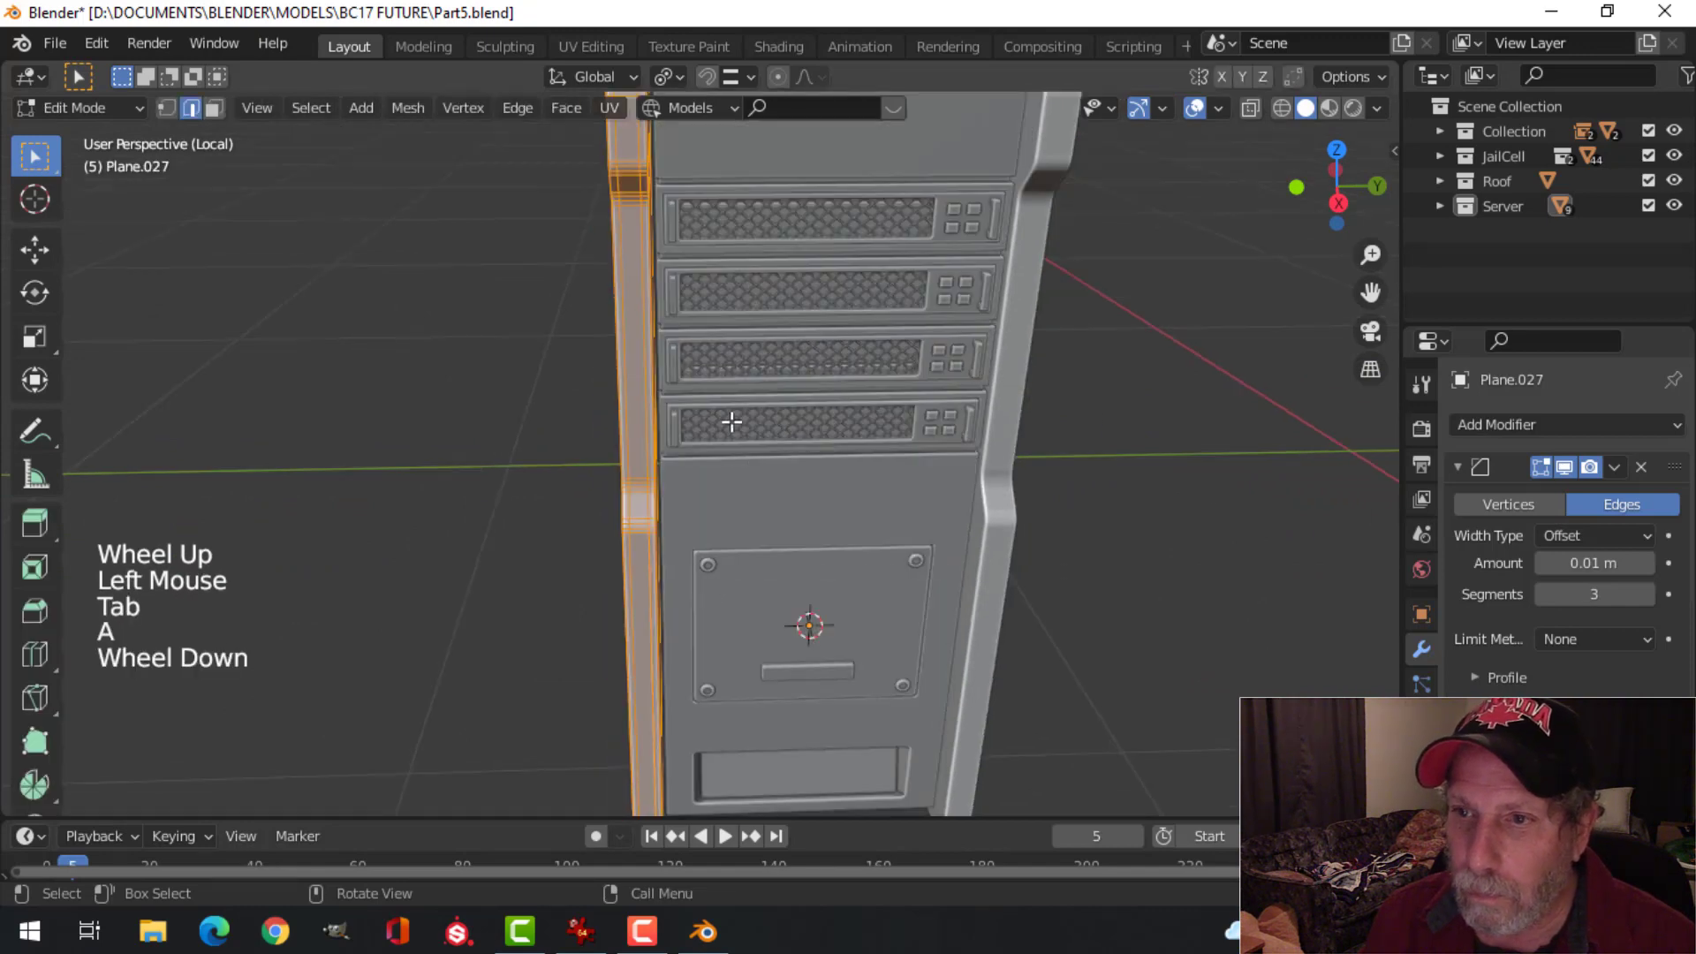
shift+middle_drag(734, 303, 735, 461)
scroll(730, 389, up, 3)
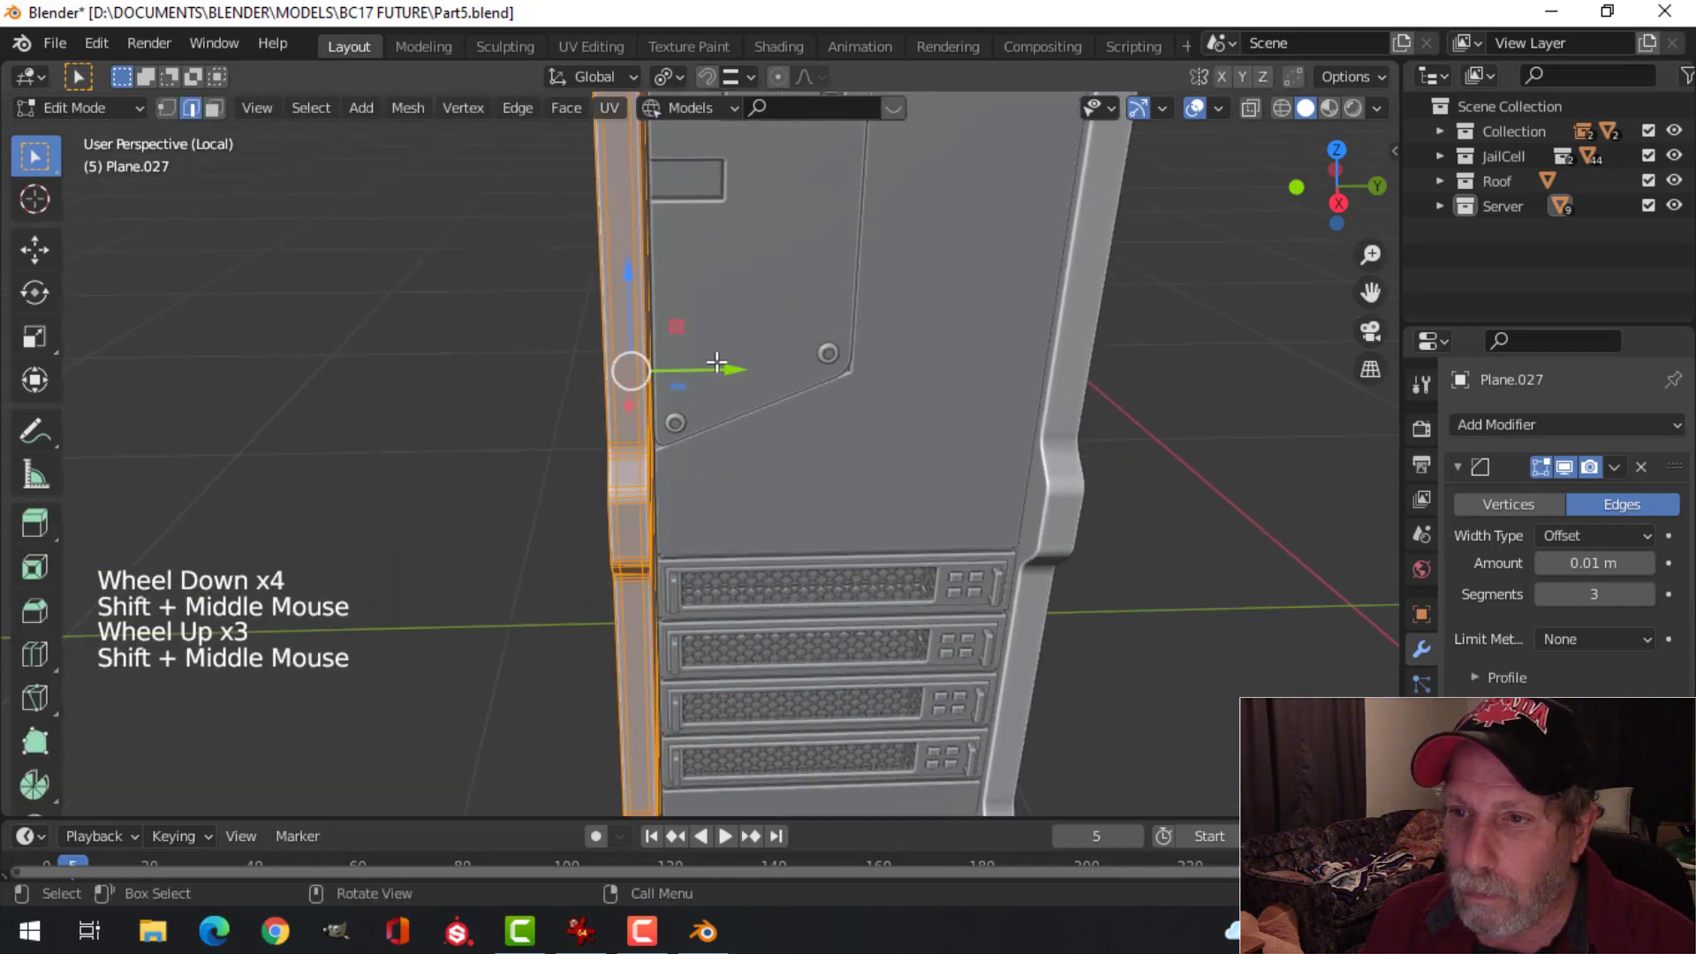
drag(719, 370, 742, 375)
key(alt+a)
key(Tab)
key(alt+a)
Step: Examine how the shifted side panels fit against the front of the whole tower
middle_drag(701, 367, 728, 362)
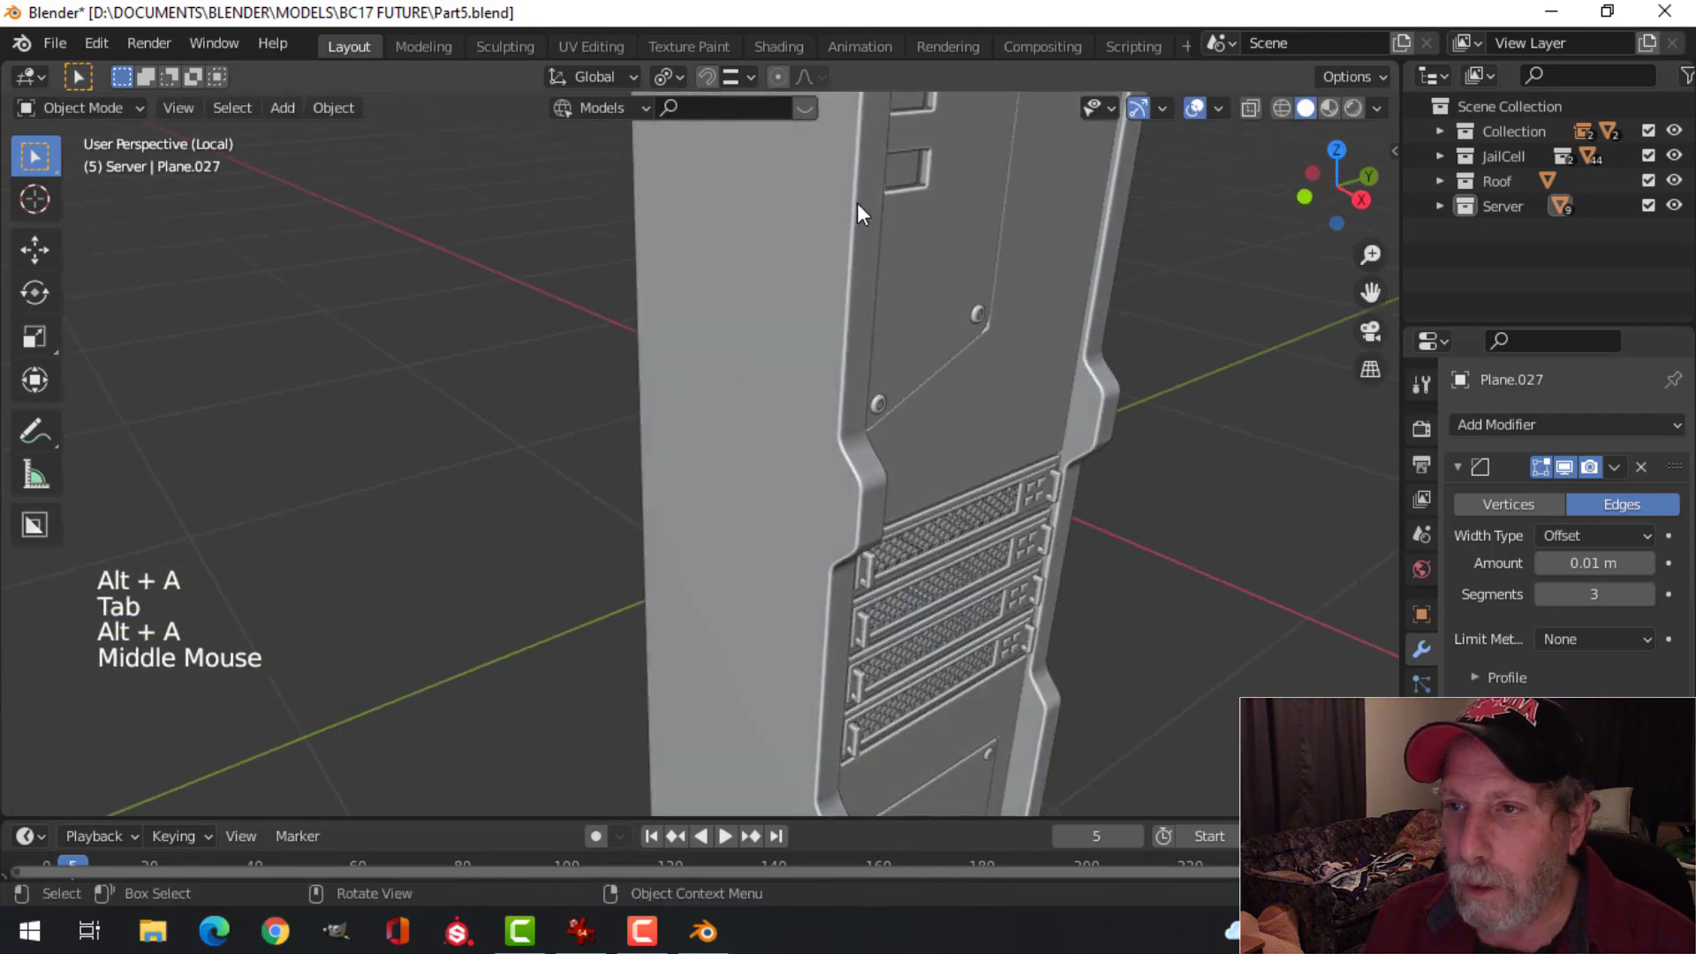
scroll(865, 234, down, 2)
middle_drag(871, 257, 644, 368)
scroll(890, 298, down, 2)
scroll(790, 354, up, 2)
scroll(708, 228, down, 1)
shift+middle_drag(708, 228, 840, 336)
scroll(712, 321, down, 2)
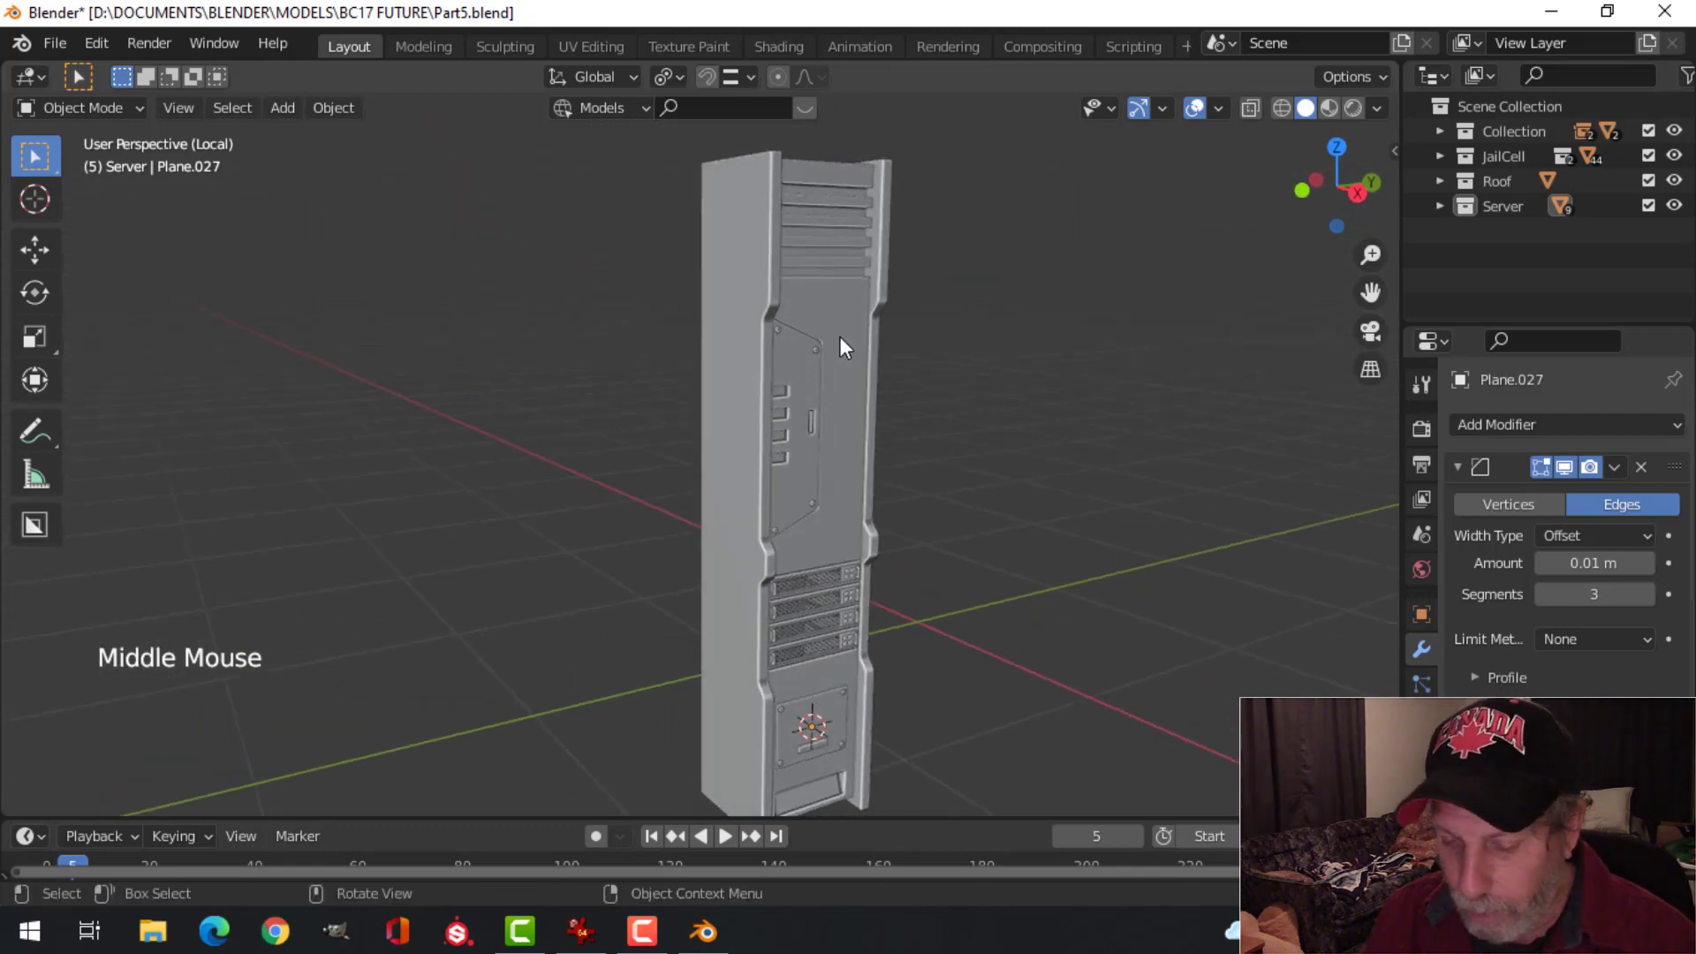
Step: Leave local view and examine the server tower in place beside the row of jail cells
key(slash)
scroll(763, 494, down, 3)
shift+middle_drag(806, 516, 746, 378)
shift+middle_drag(957, 375, 668, 389)
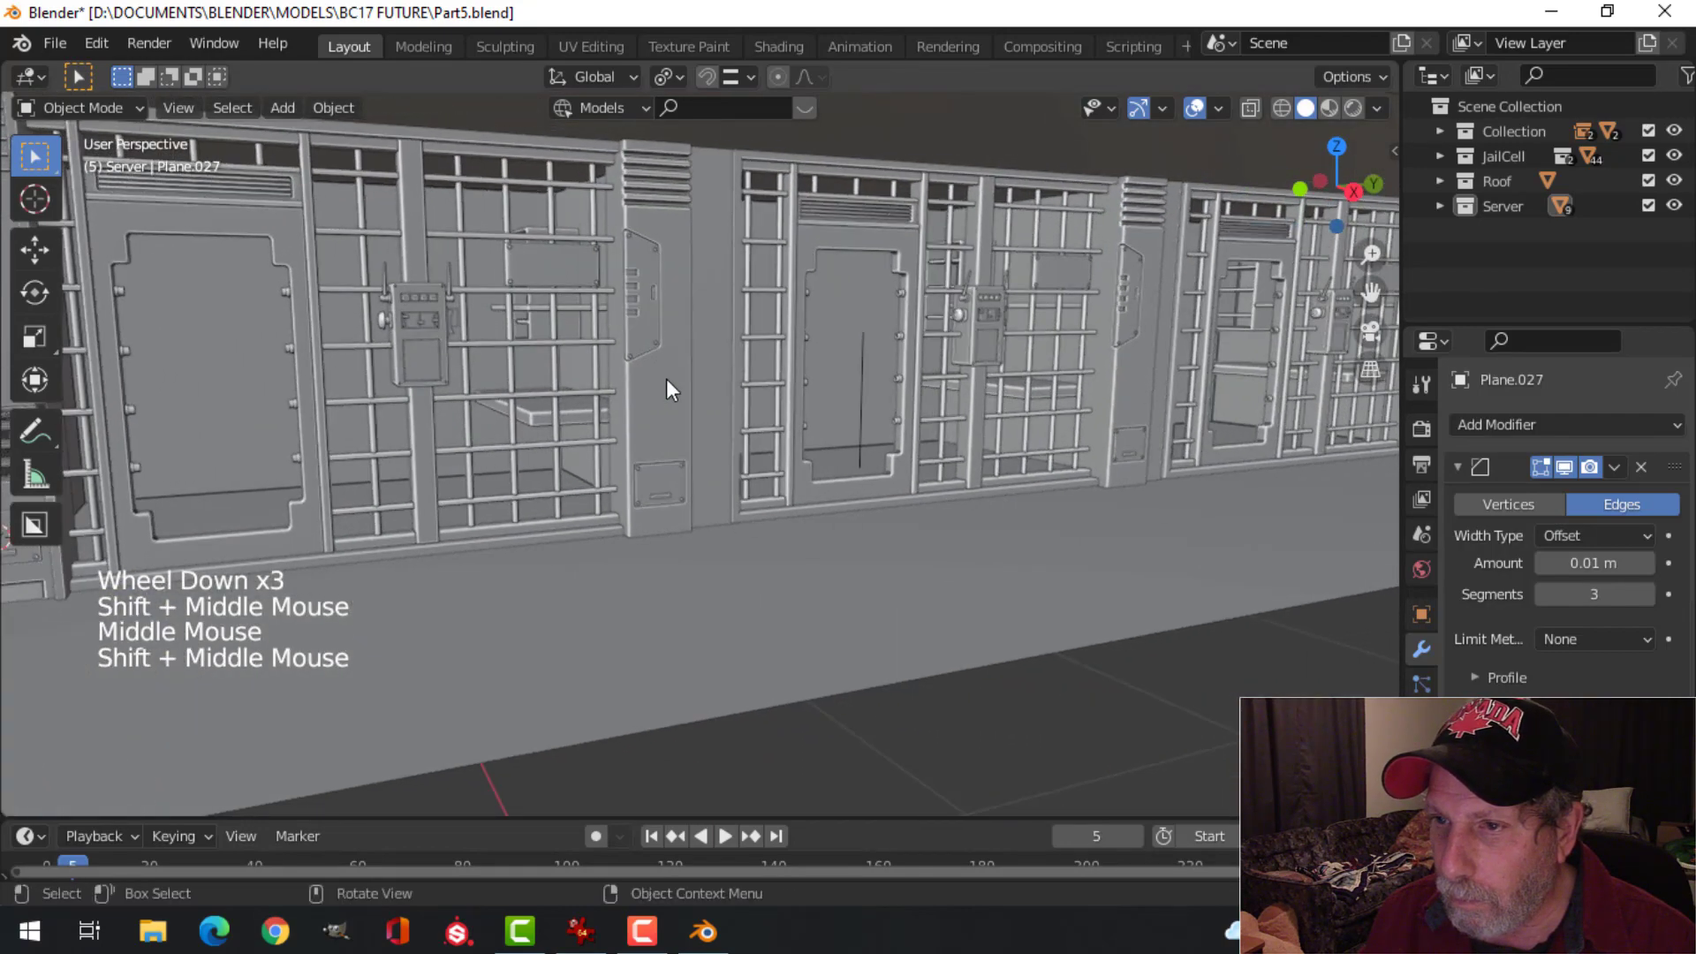
scroll(667, 389, up, 1)
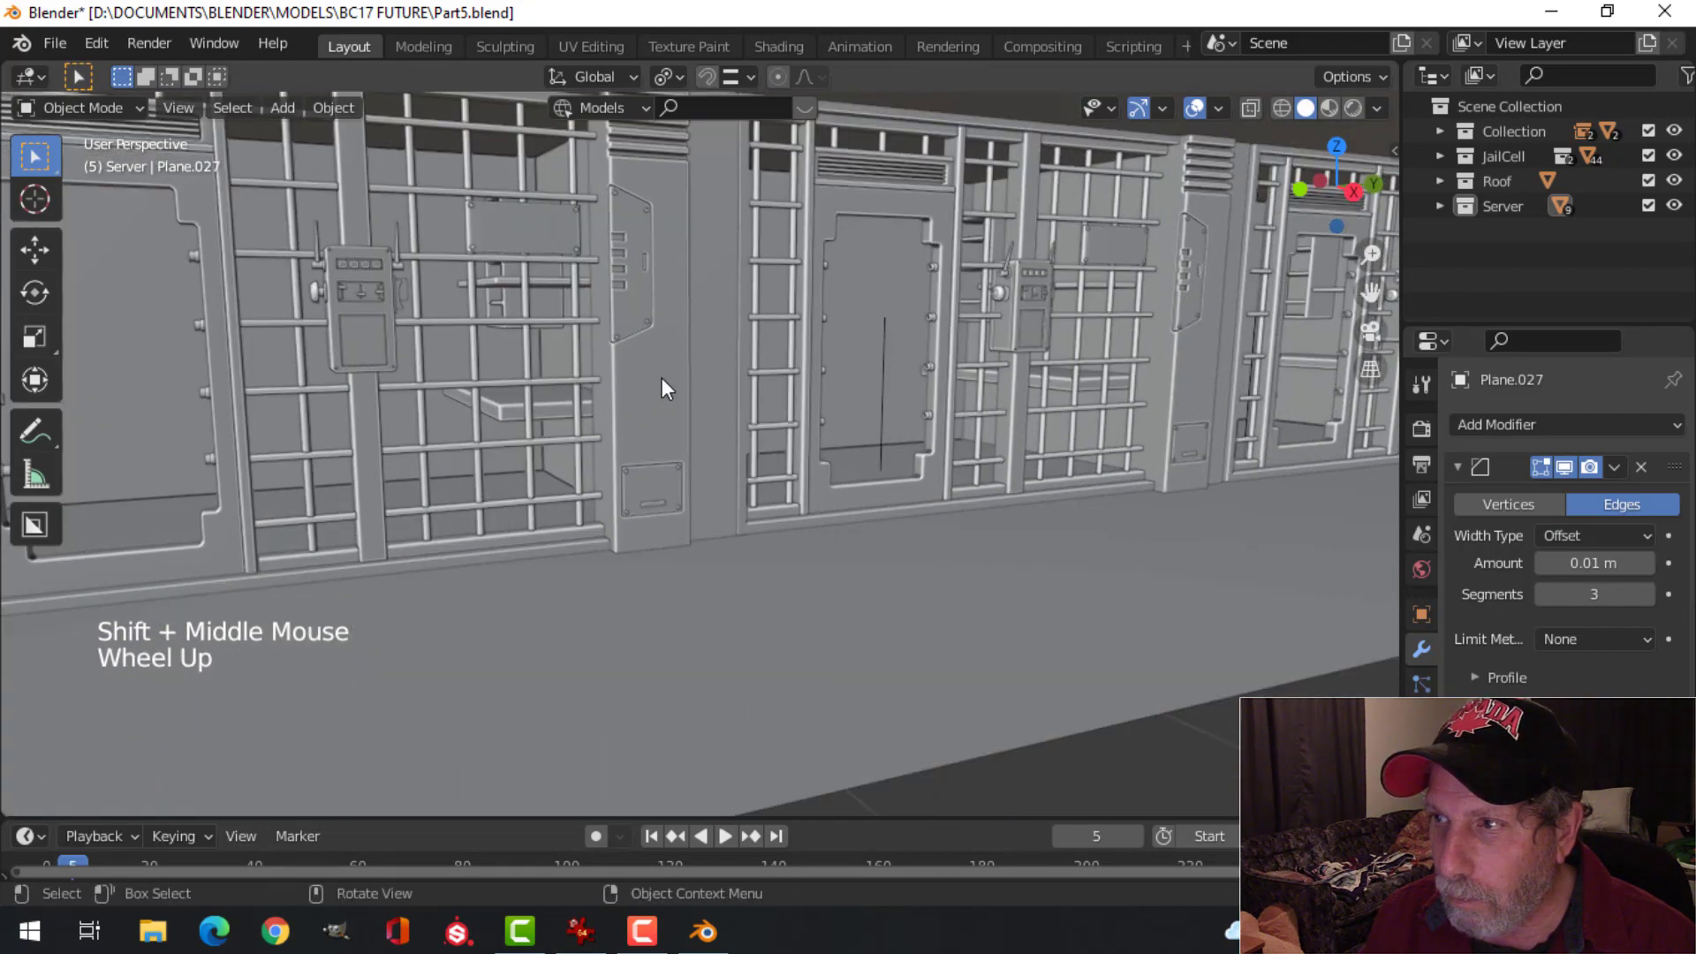
scroll(662, 378, down, 2)
shift+middle_drag(662, 378, 806, 415)
shift+middle_drag(519, 416, 640, 385)
scroll(697, 419, up, 2)
scroll(610, 439, up, 1)
scroll(674, 443, down, 1)
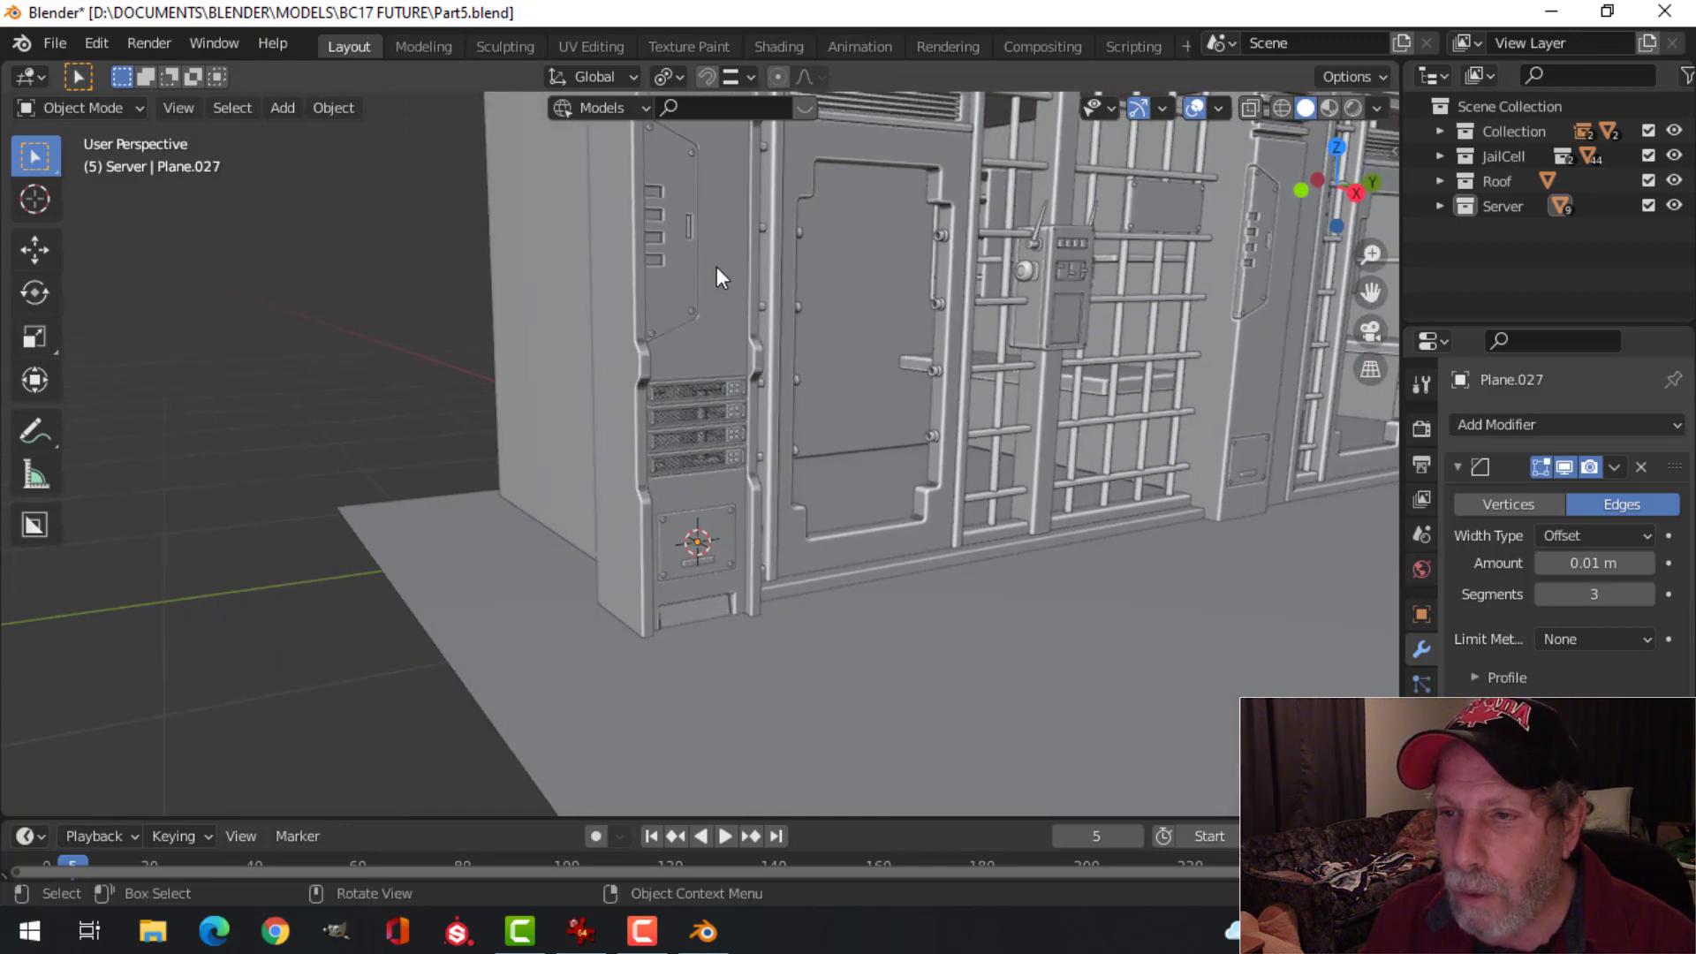
scroll(638, 353, up, 2)
shift+middle_drag(638, 353, 771, 353)
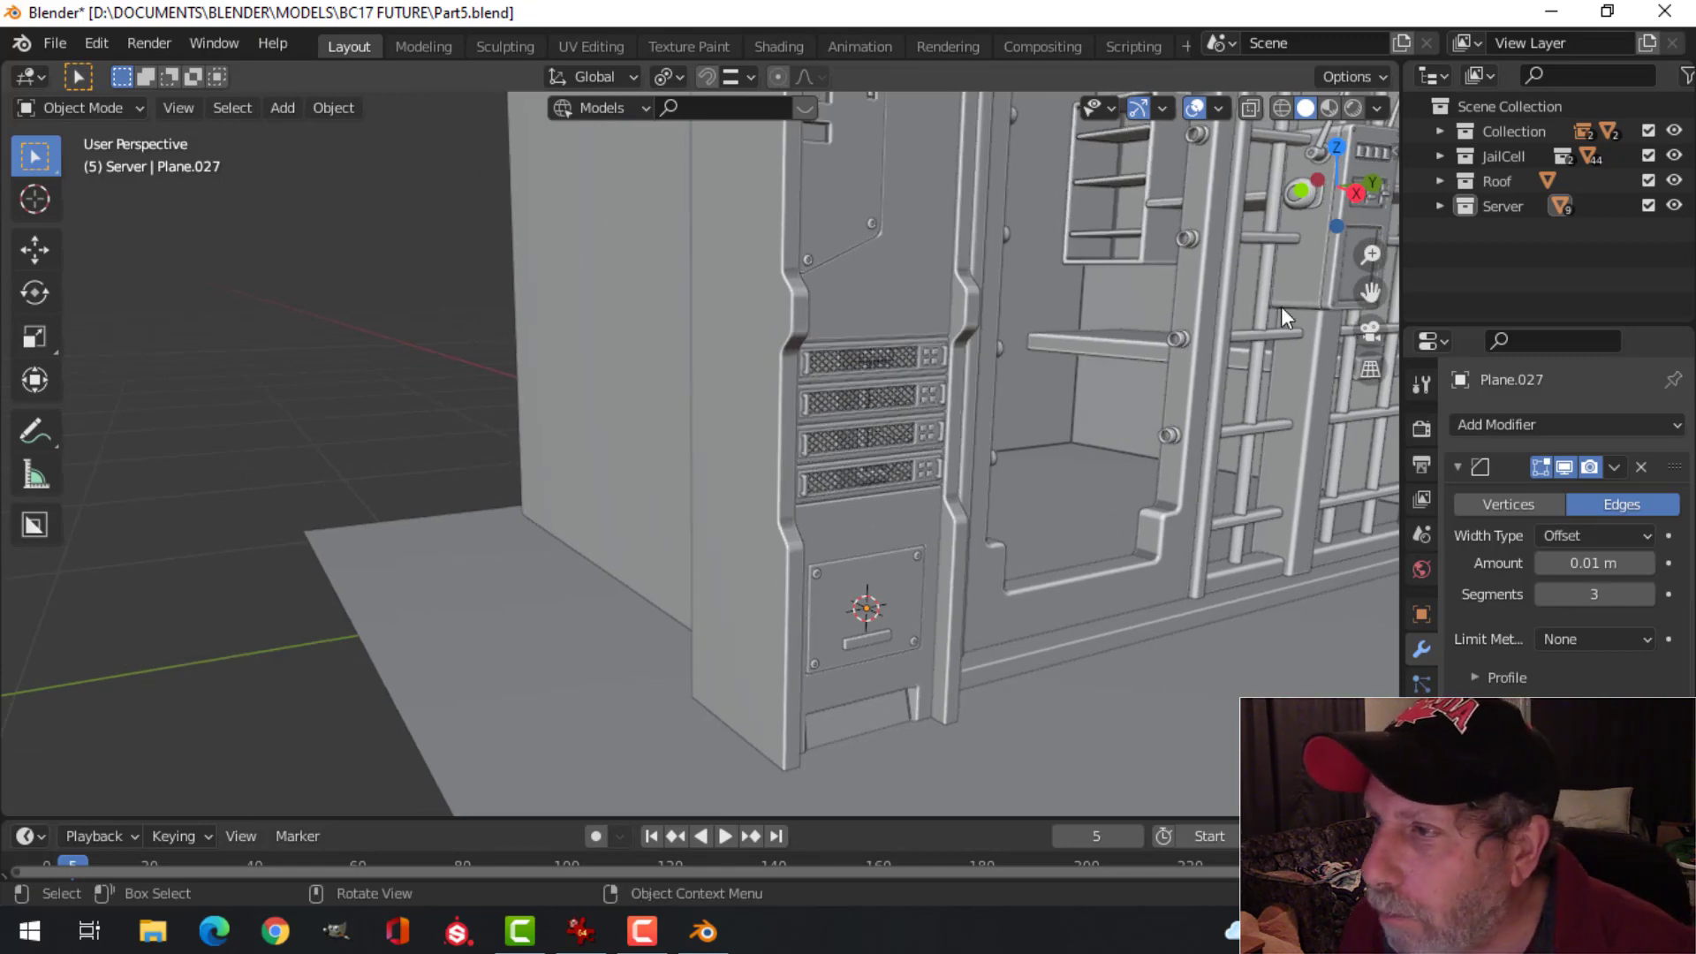
Step: Nest the Server collection inside the JailCell collection so the tower repeats with the cells
click(1498, 210)
drag(1498, 210, 1508, 168)
scroll(1064, 384, down, 3)
shift+middle_drag(1063, 384, 717, 410)
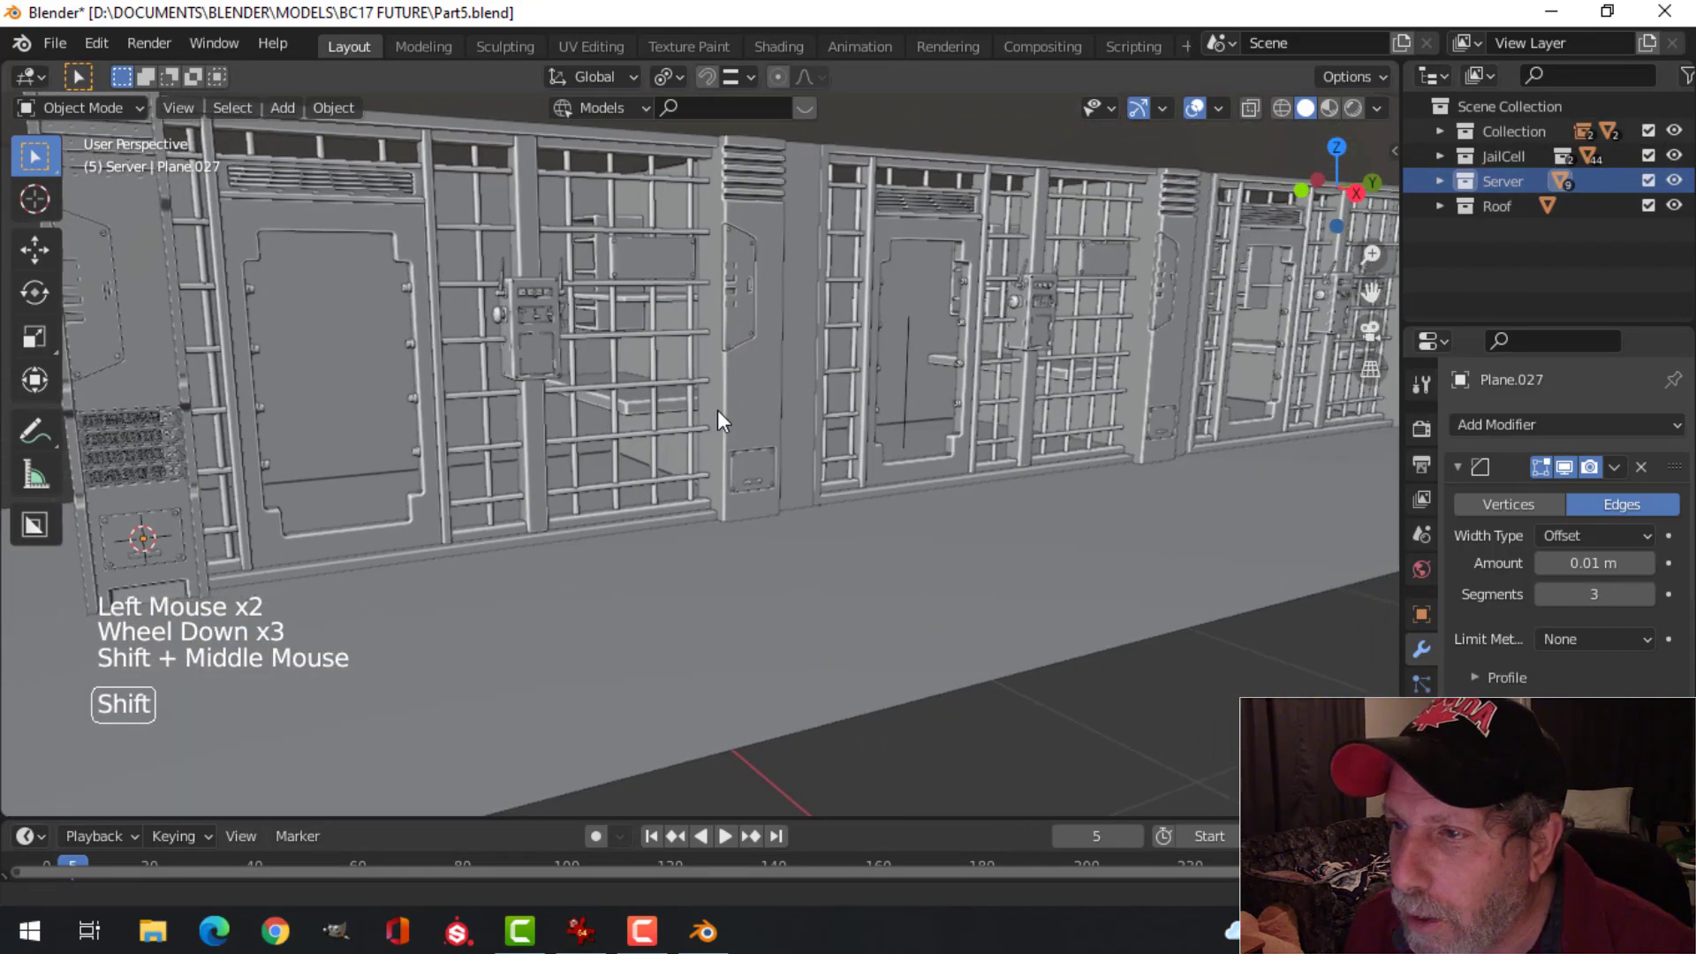
middle_drag(890, 376, 868, 378)
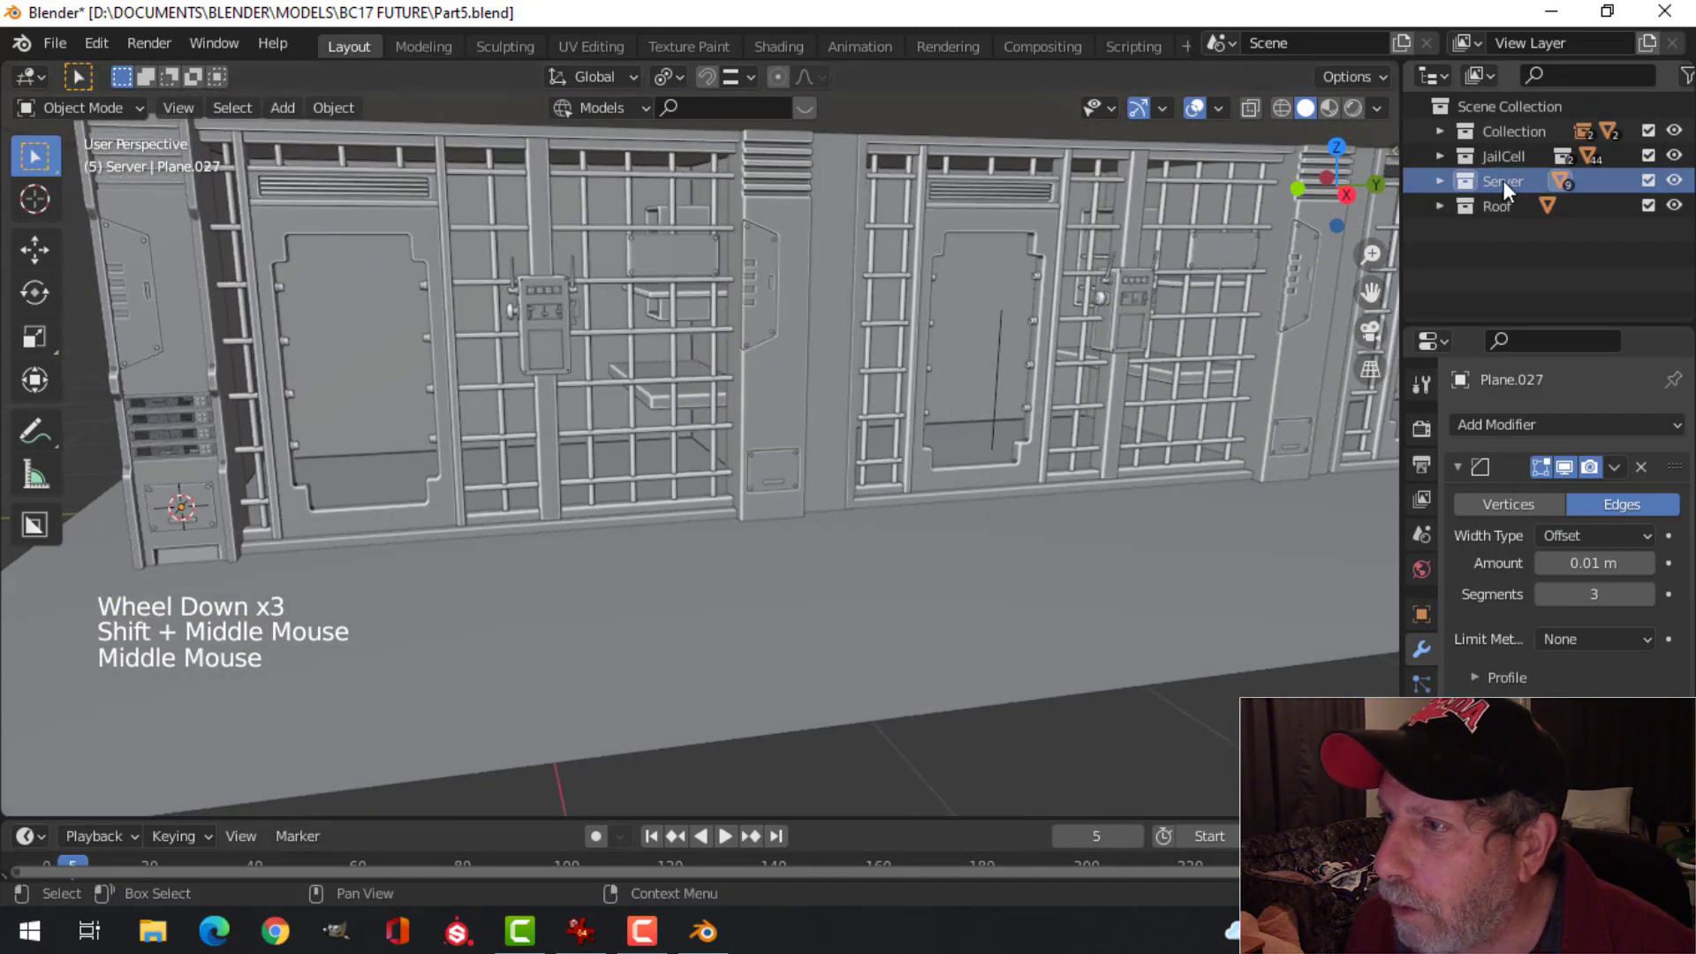
drag(1503, 180, 1507, 162)
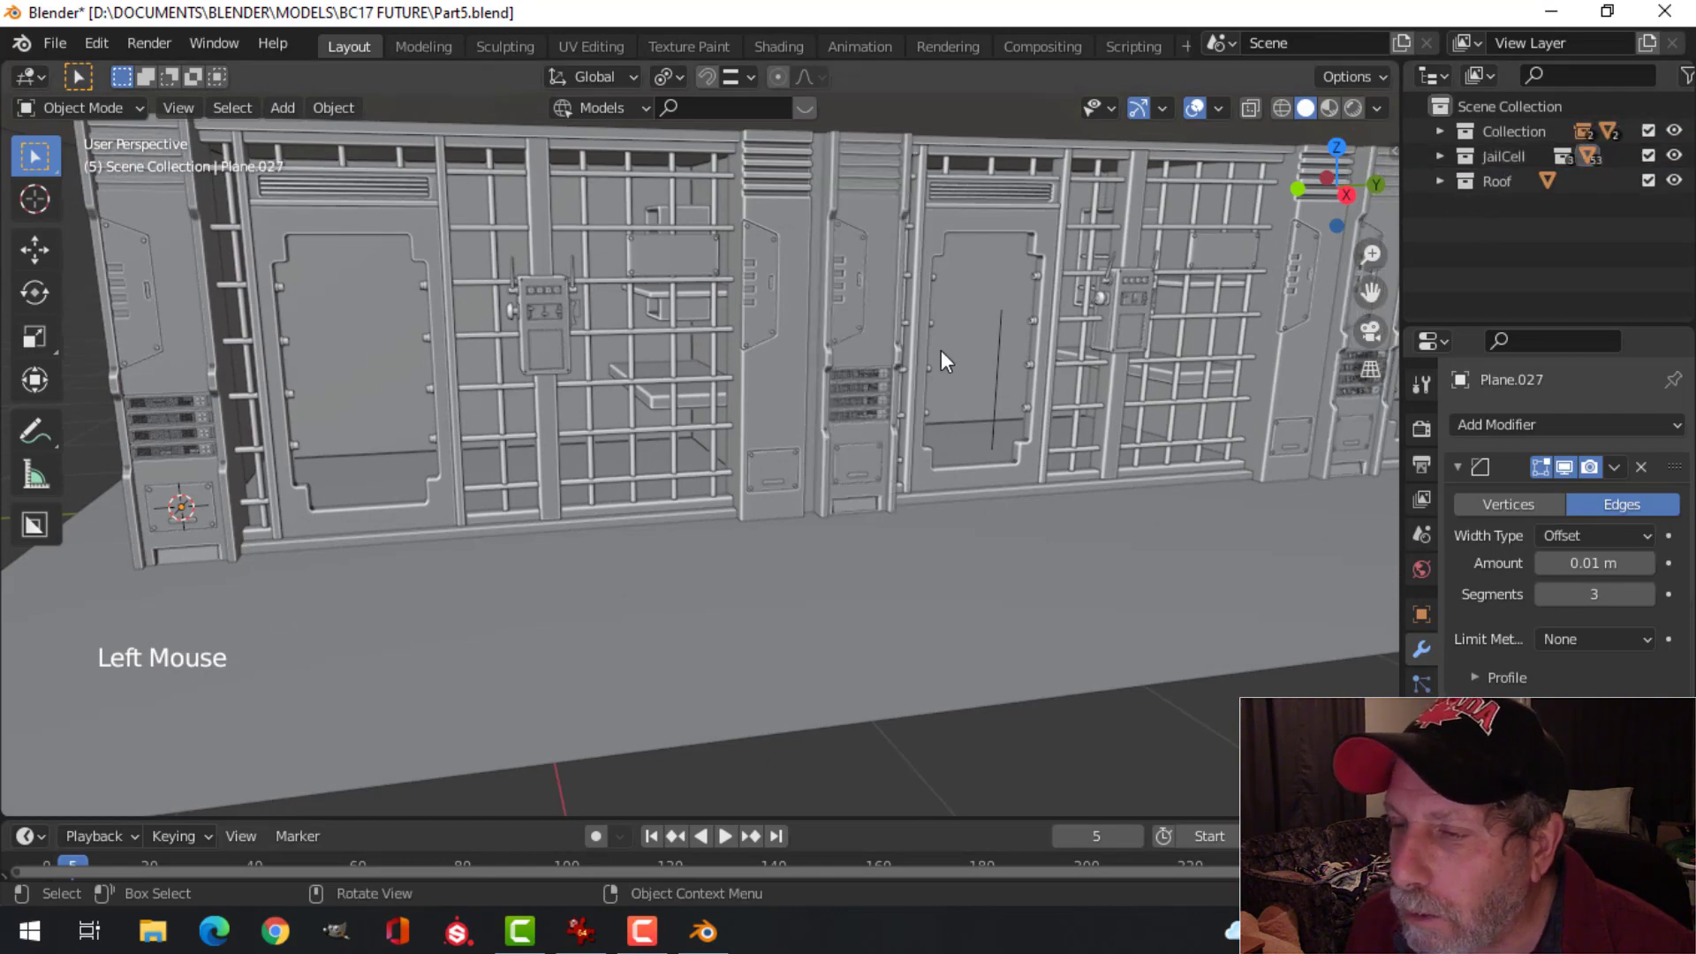
Step: Inspect the repeated towers beside the cells and show Face Orientation to check the normals around the rack units
scroll(942, 350, up, 3)
shift+middle_drag(1002, 350, 866, 401)
scroll(995, 394, down, 1)
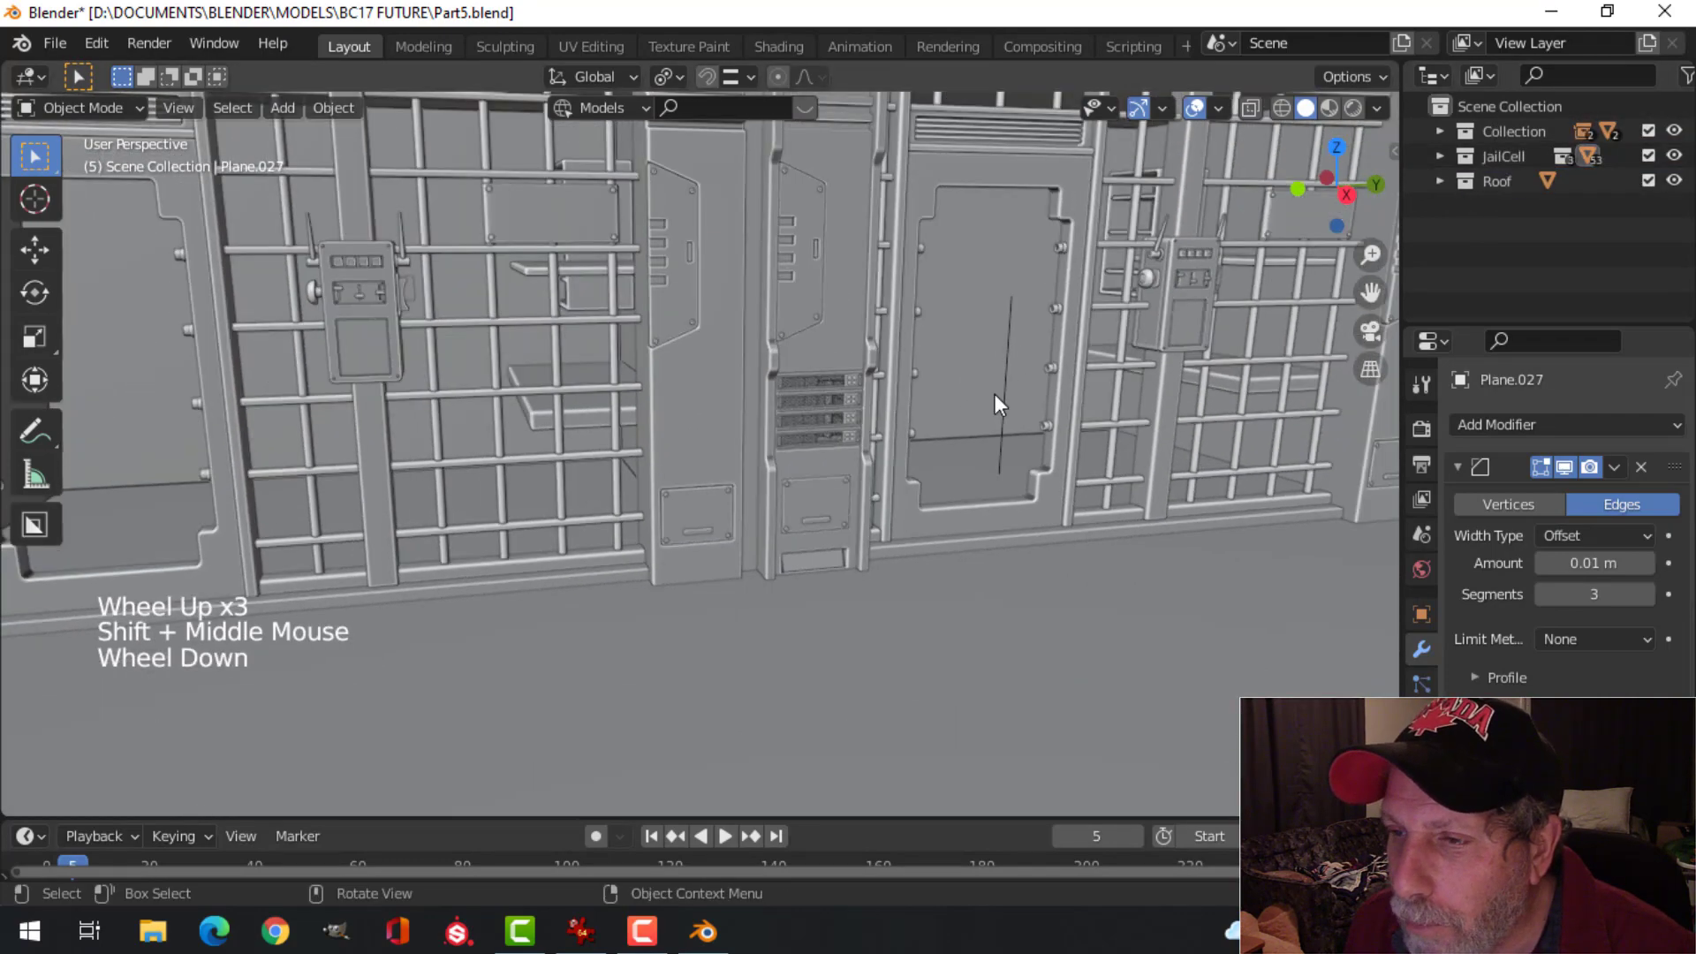
mouse_move(995, 394)
middle_down()
mouse_move(710, 411)
mouse_move(978, 411)
mouse_move(968, 385)
middle_up()
scroll(811, 396, up, 2)
scroll(802, 398, down, 2)
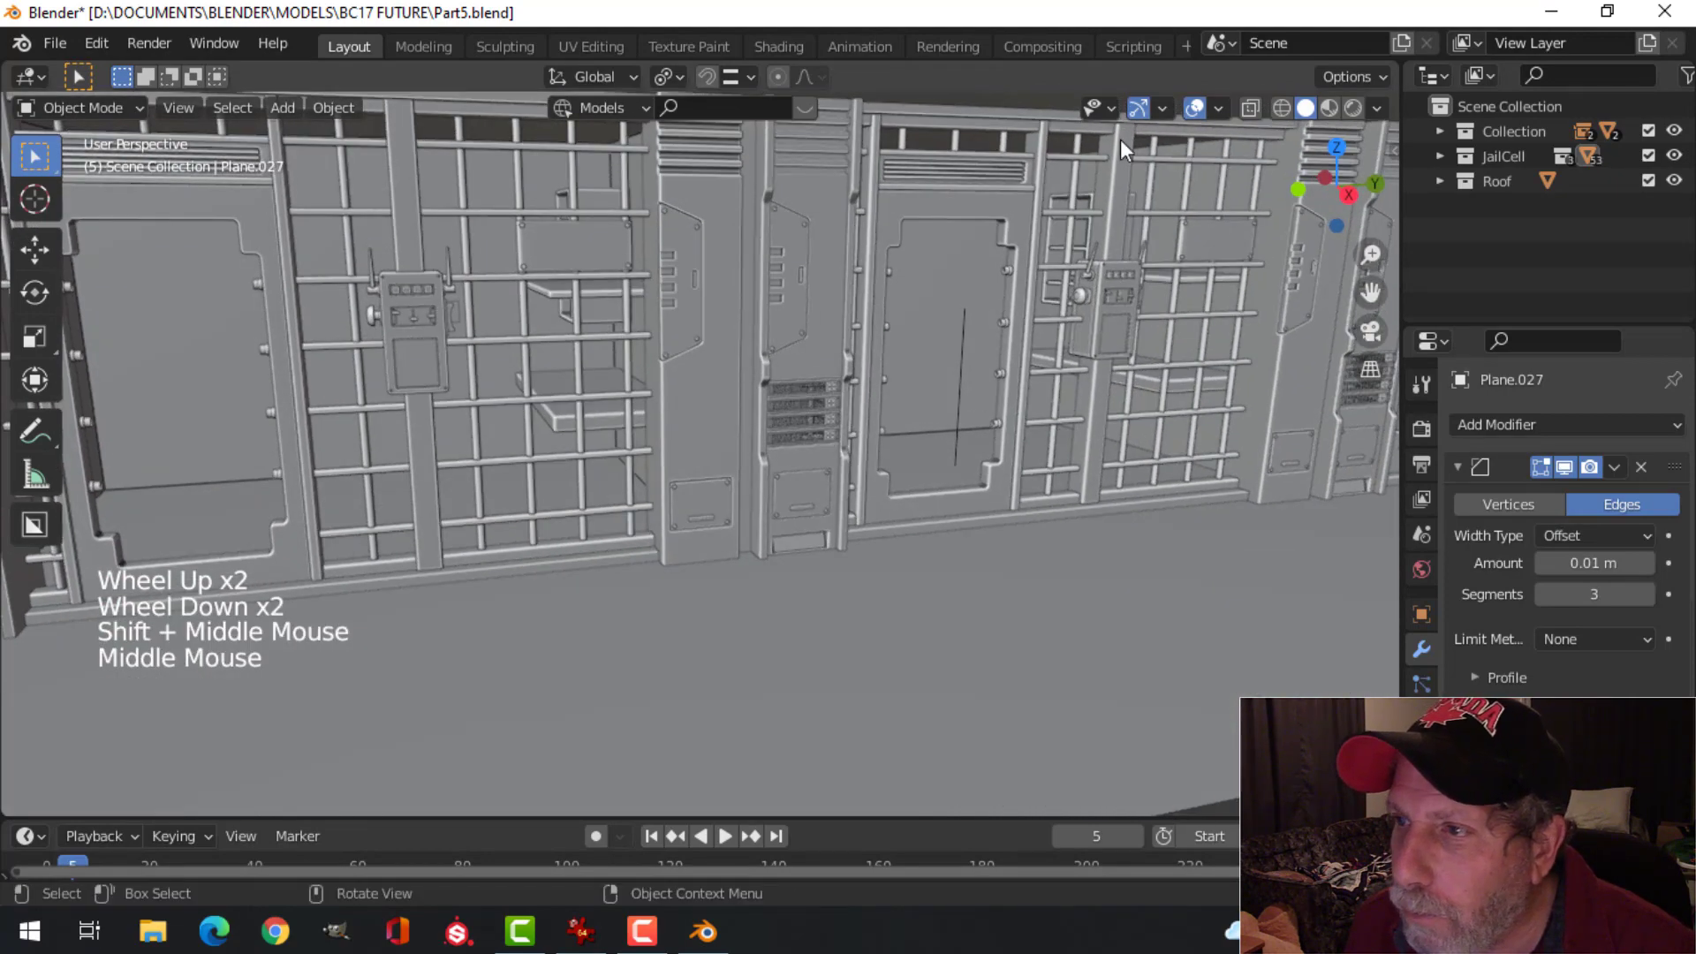
click(1219, 108)
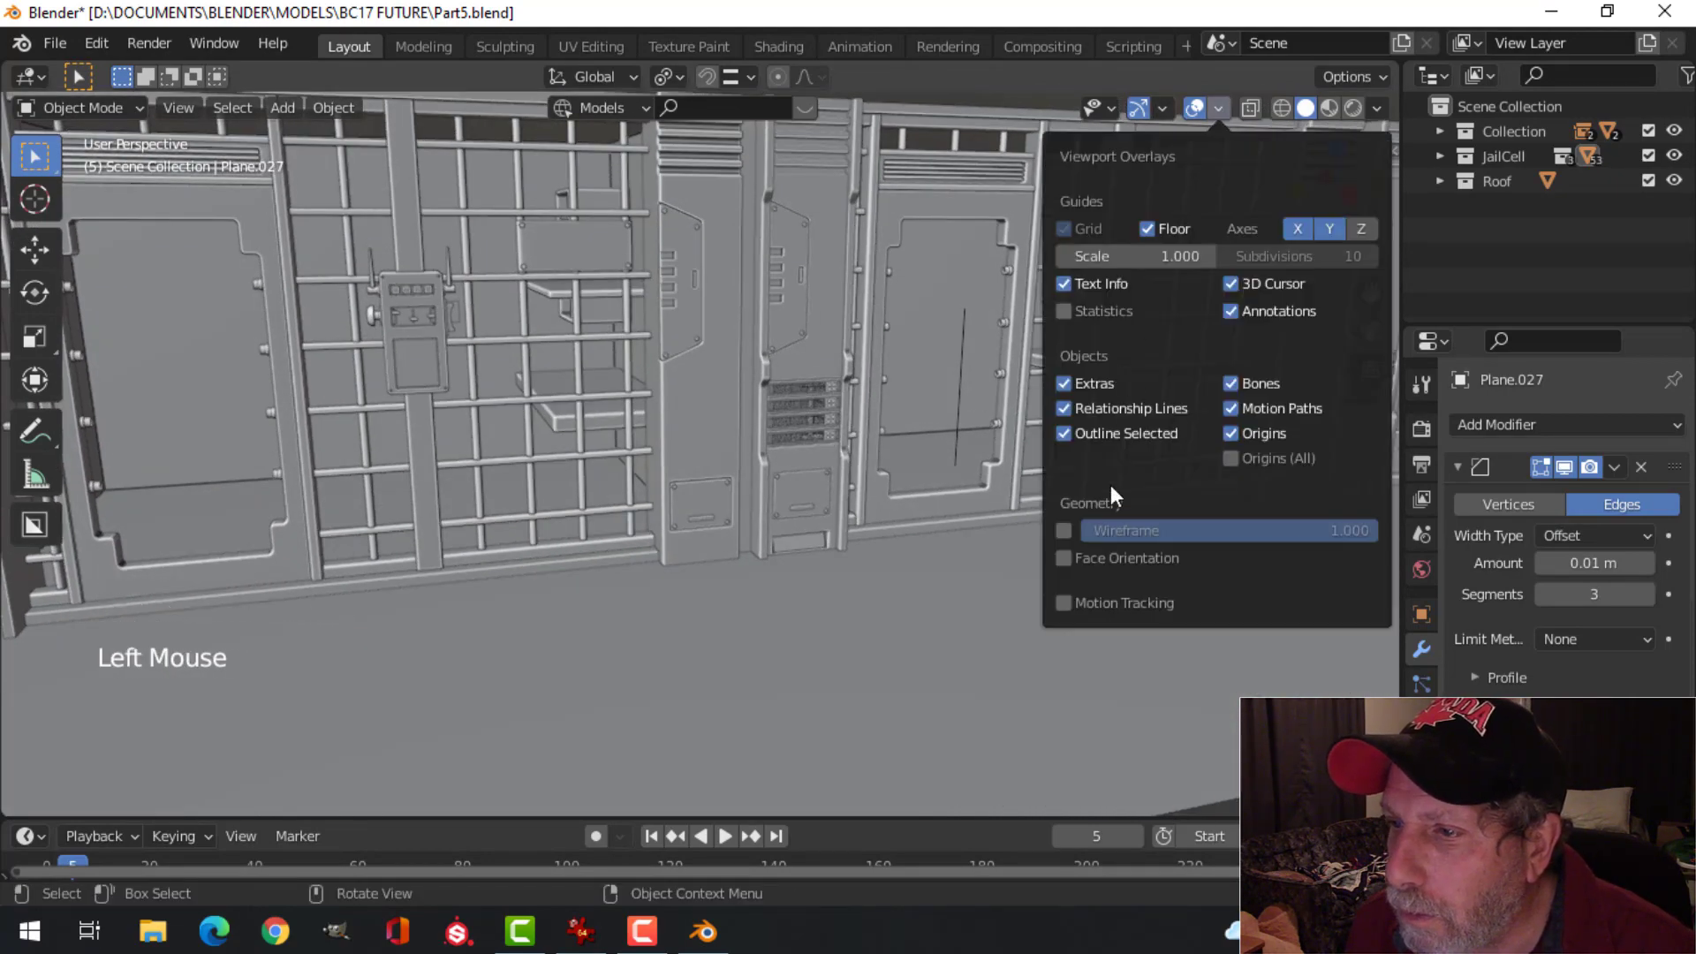
click(1106, 558)
shift+middle_drag(530, 489, 472, 398)
scroll(485, 422, up, 3)
scroll(748, 419, up, 2)
scroll(747, 419, up, 3)
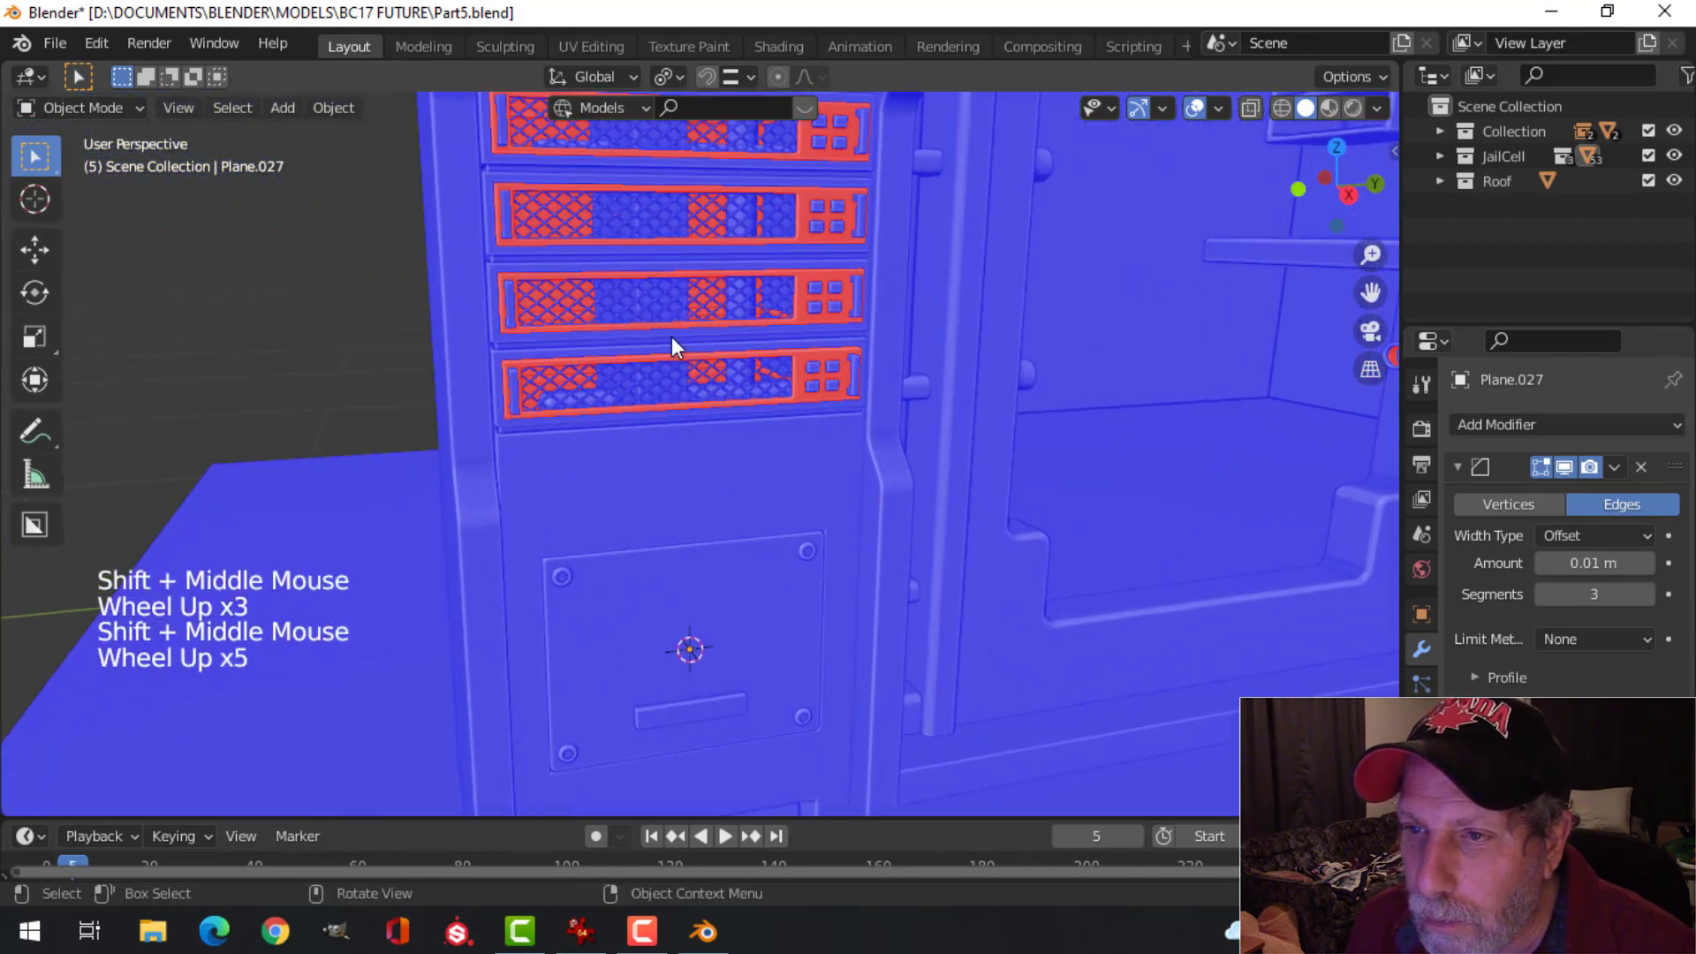
Step: Recalculate the normals to the outside on the meshes of all objects, and clear the selection
shift+middle_drag(674, 345, 731, 466)
key(Tab)
key(a)
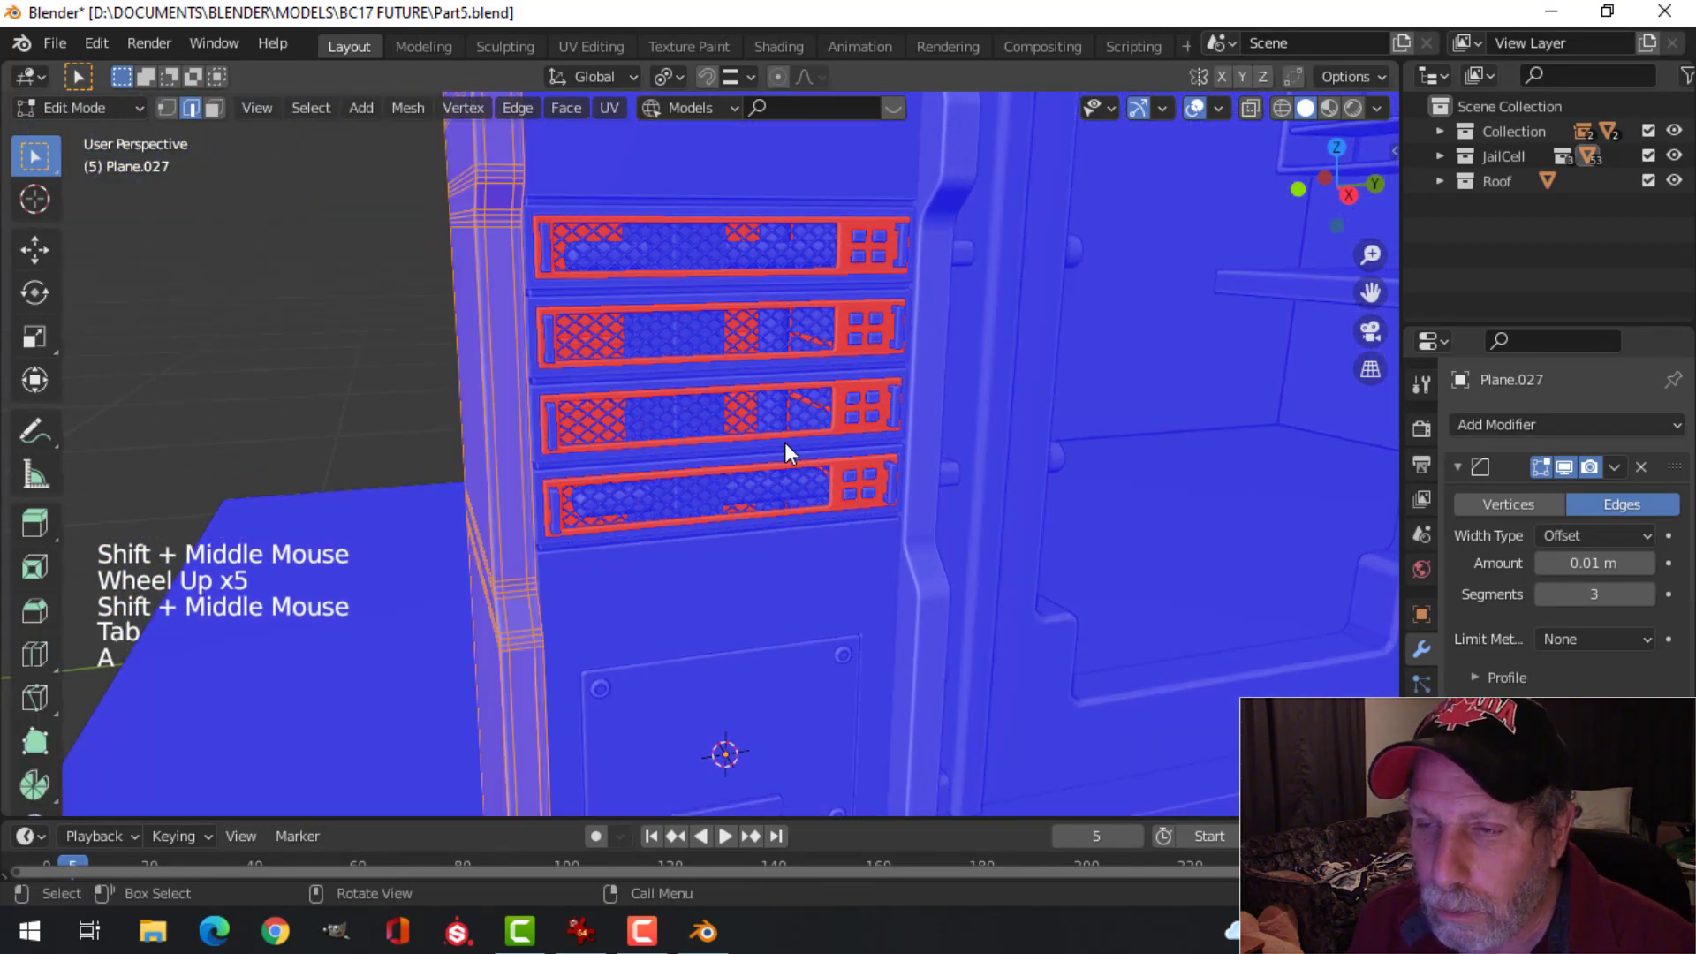
key(Tab)
key(a)
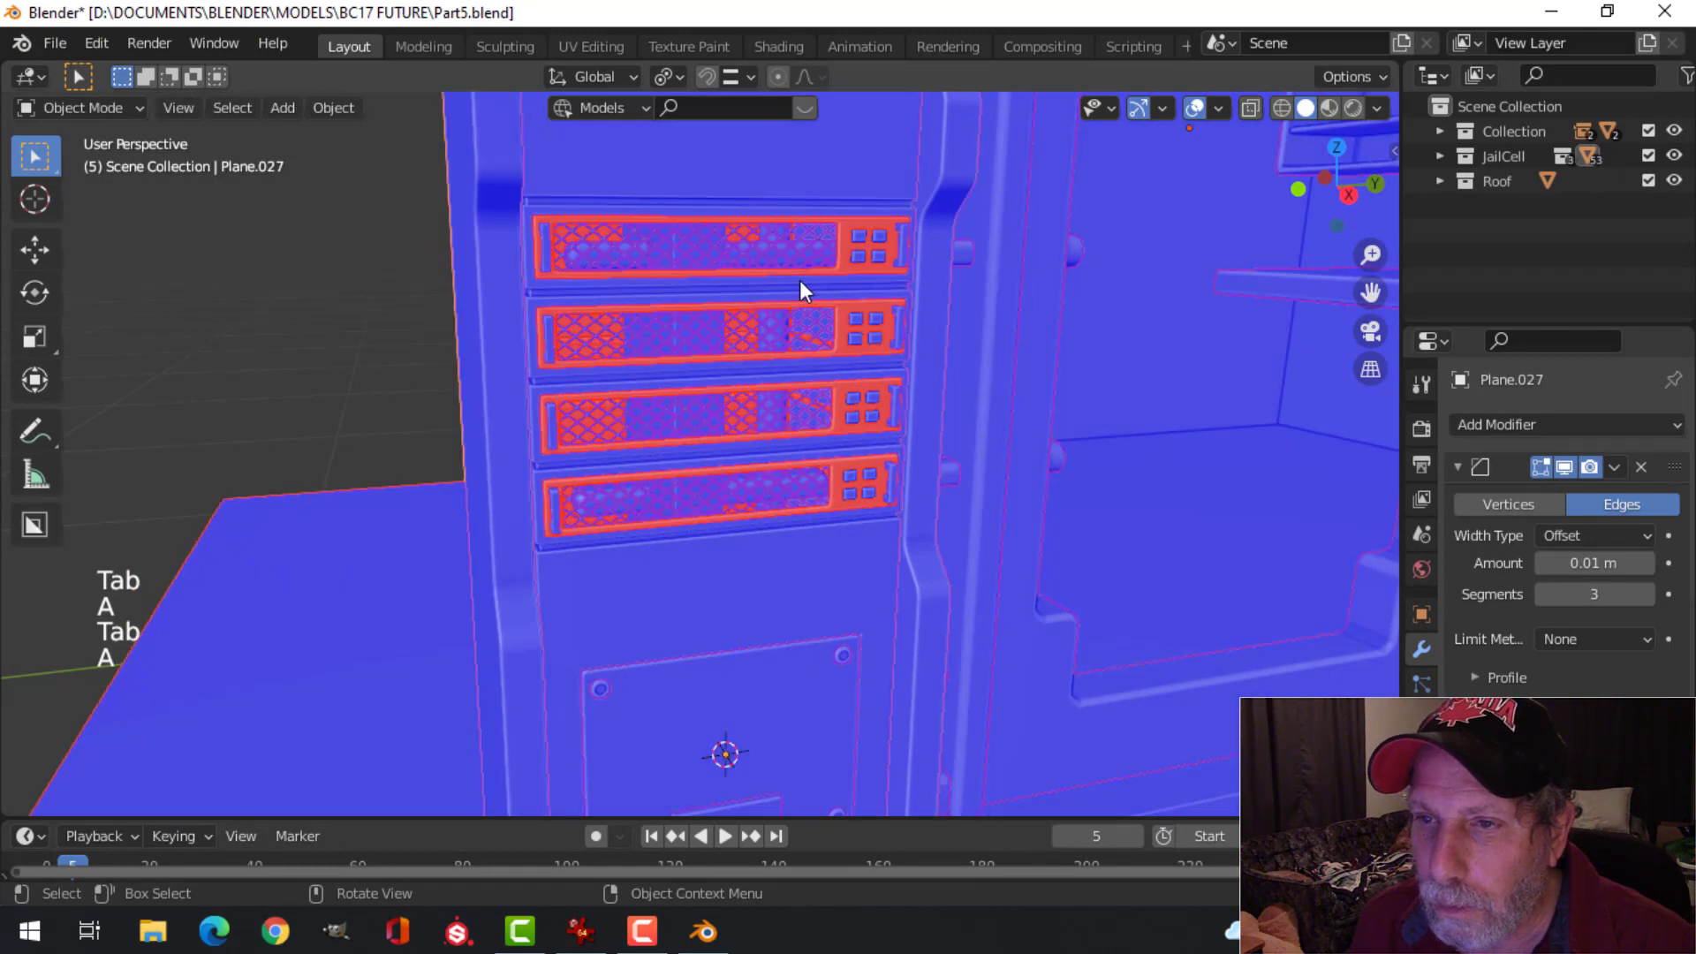
key(Tab)
key(a)
key(alt+n)
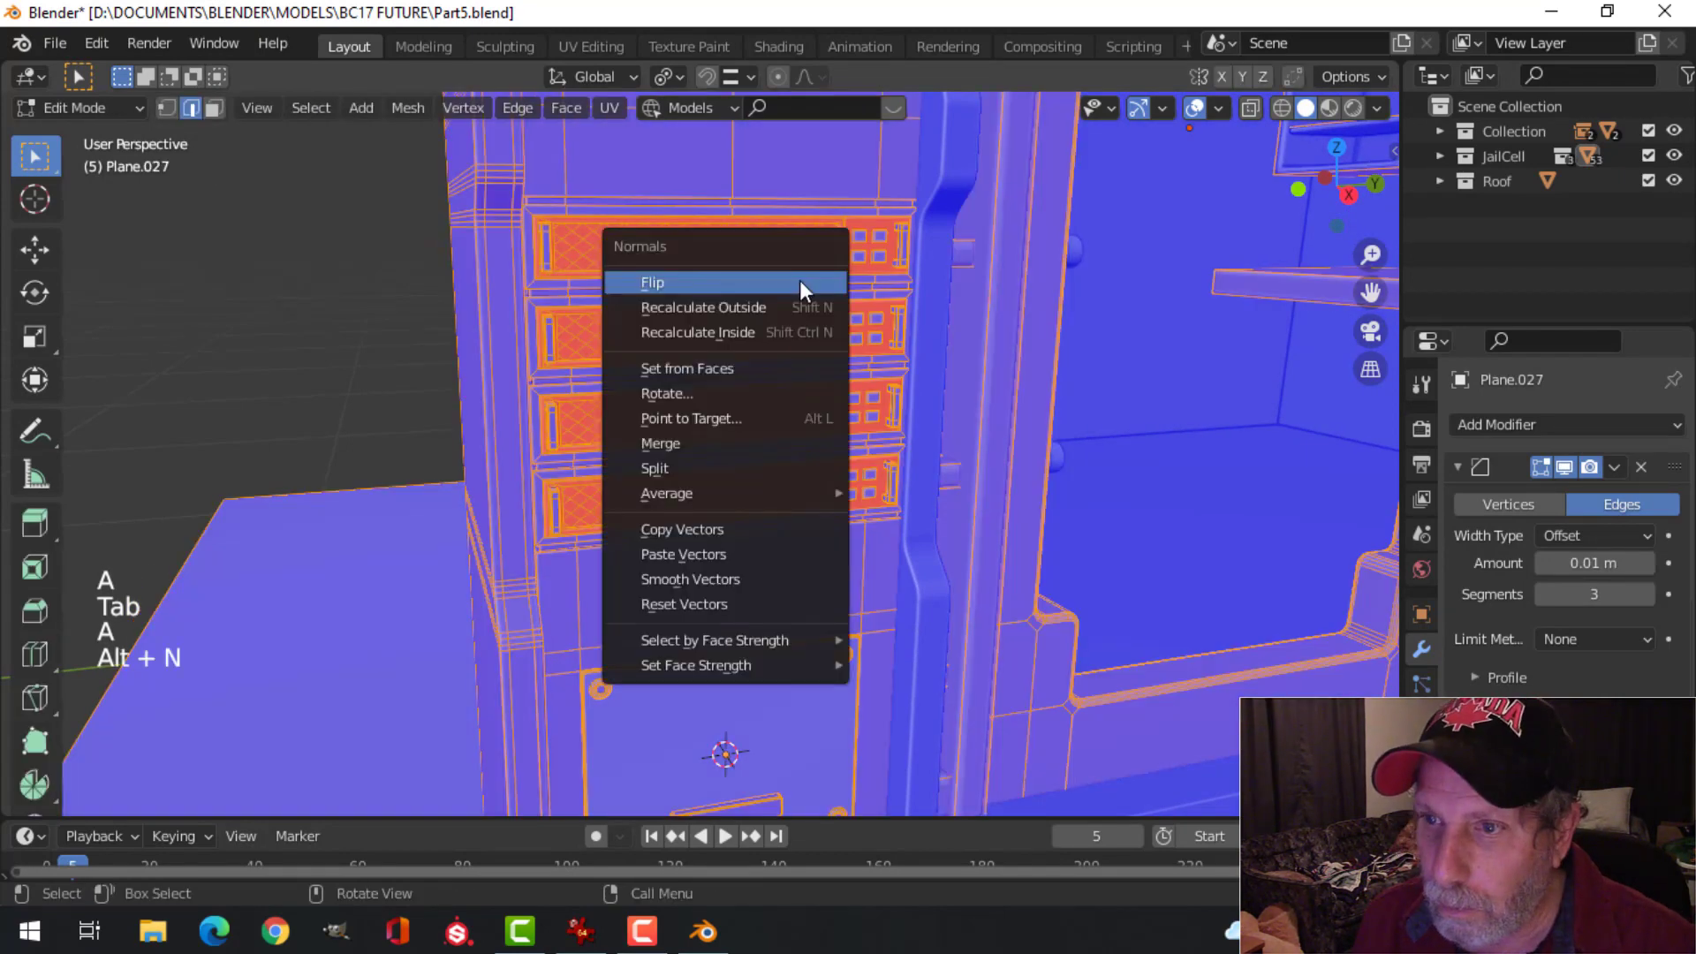
click(790, 302)
key(alt+a)
key(Tab)
scroll(929, 325, down, 3)
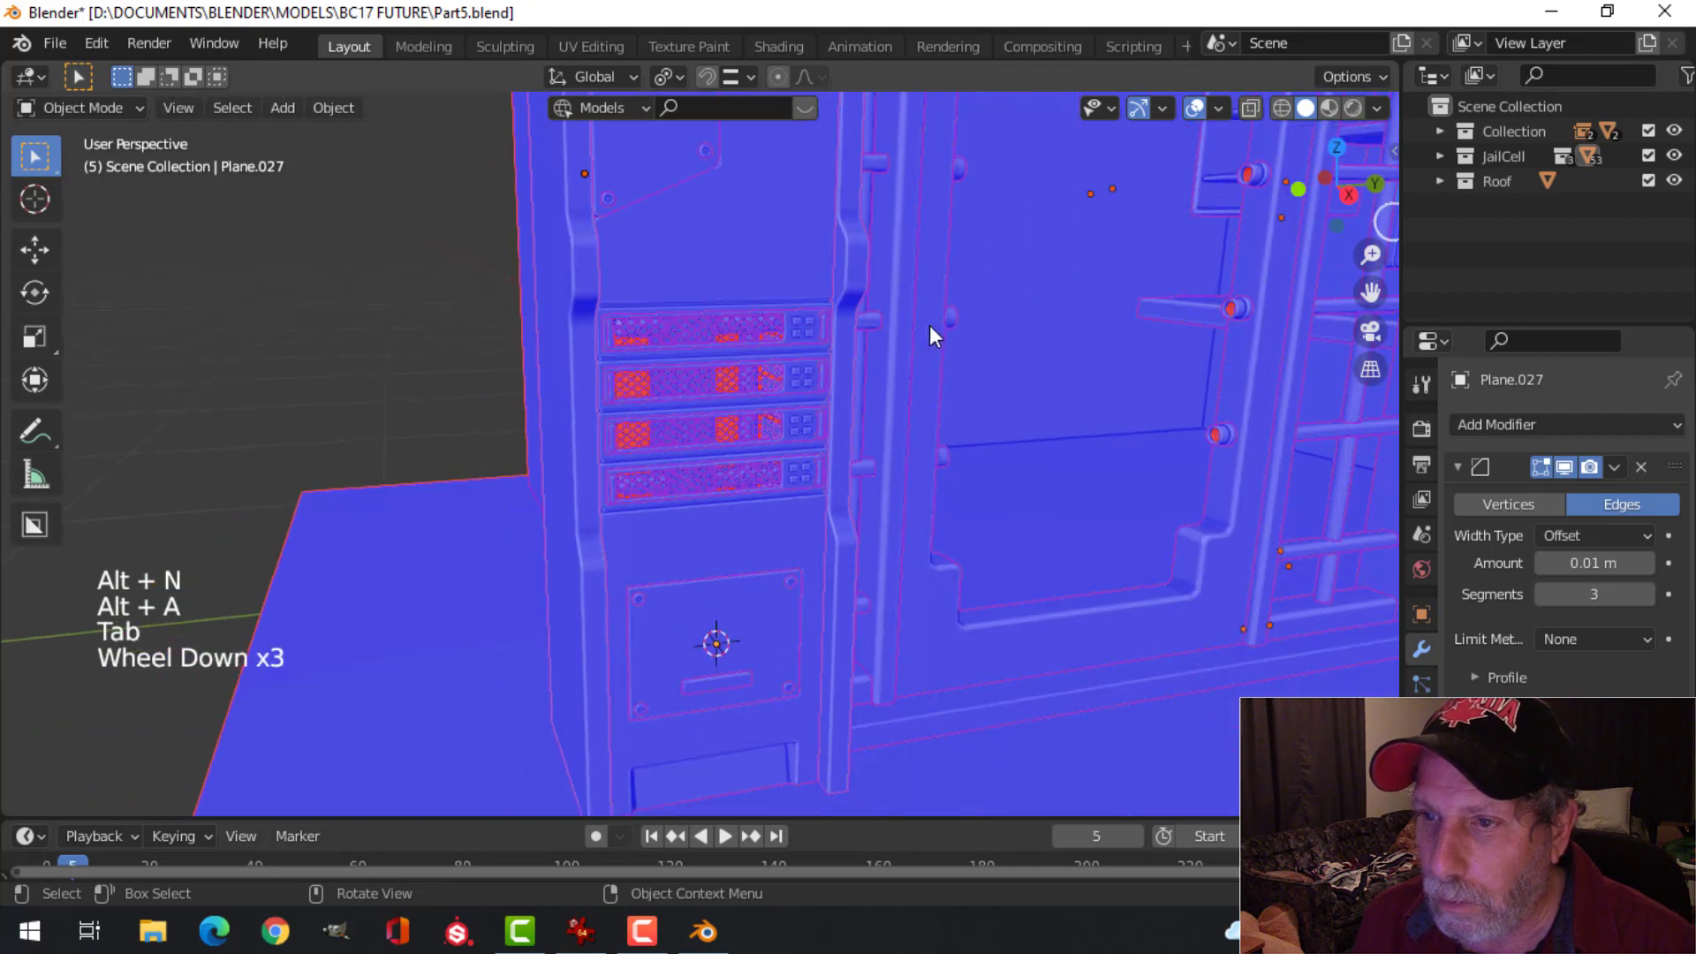
key(alt+a)
Step: Save the file and turn off the Face Orientation overlay
shift+middle_drag(950, 351, 875, 351)
middle_drag(875, 352, 802, 353)
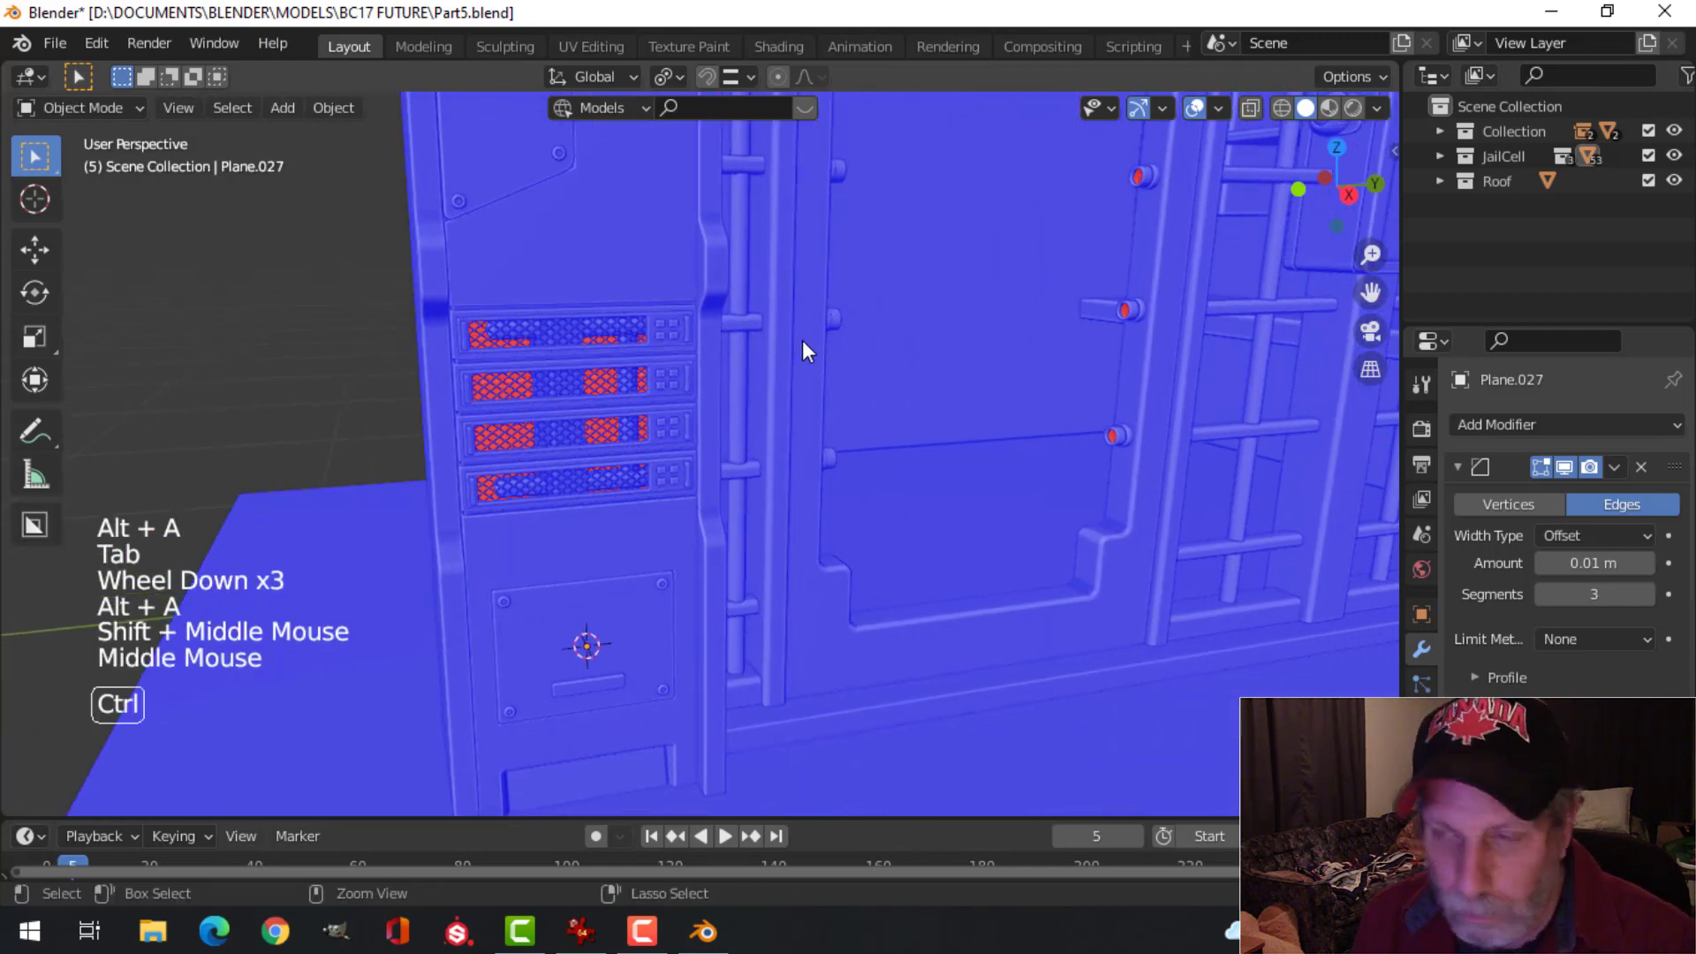
key(ctrl+s)
click(1220, 107)
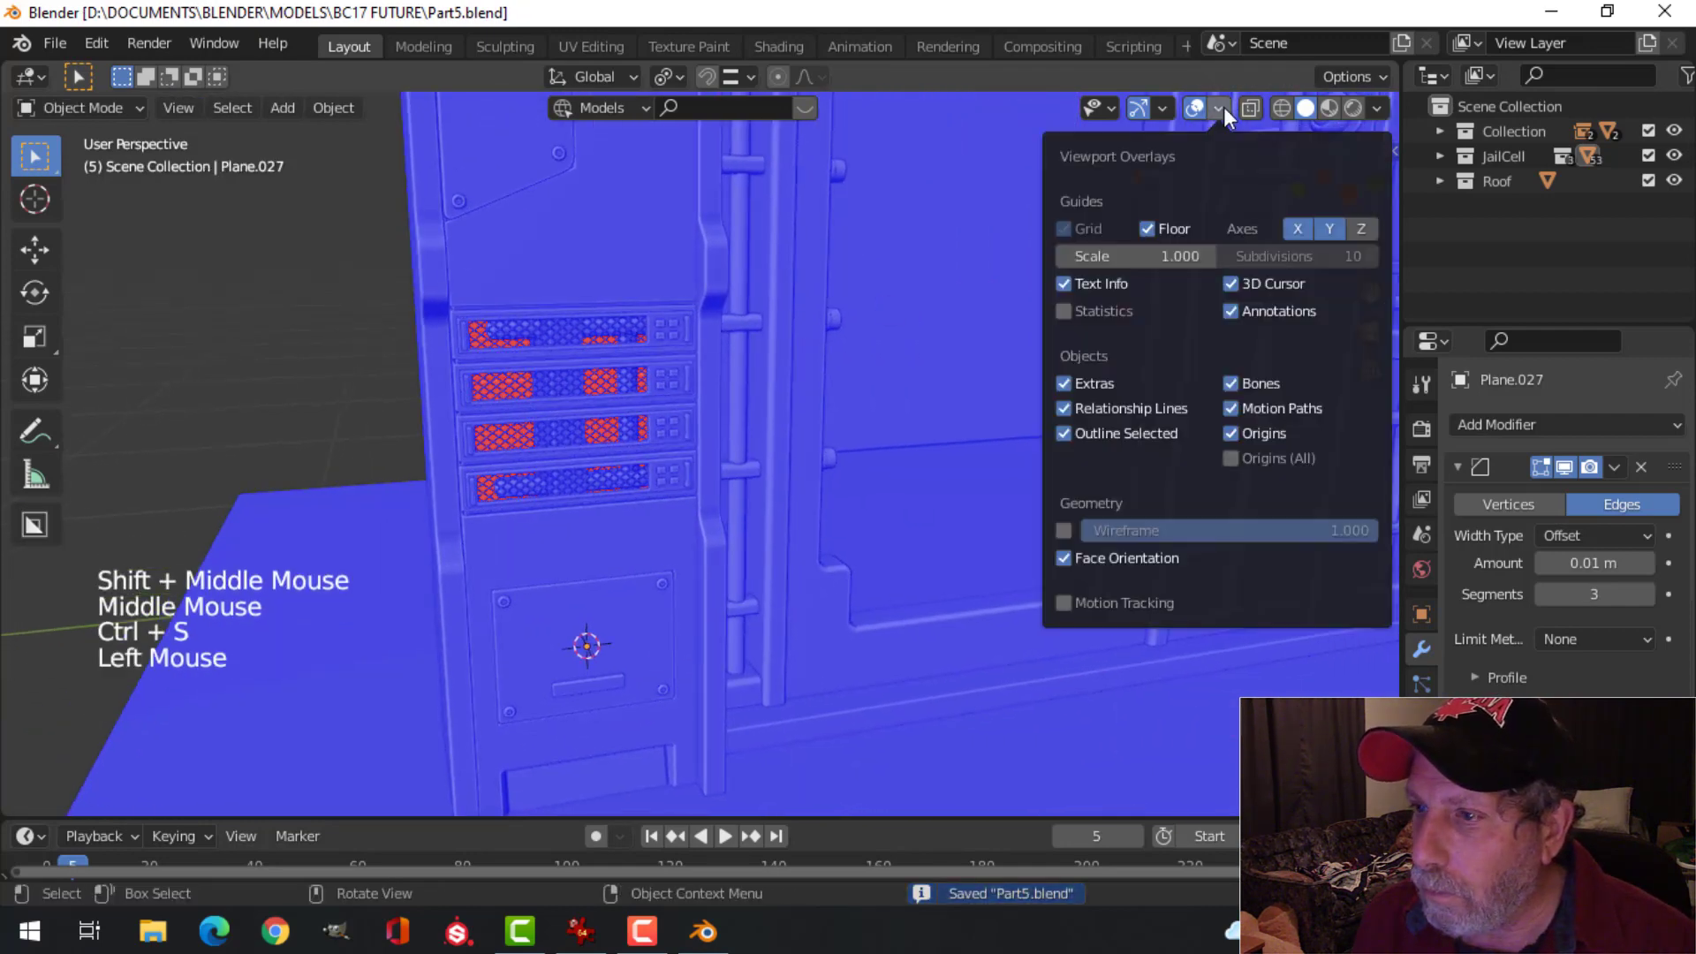
click(1124, 553)
Step: Examine the server tower's side panels and the blank area above the rack units up close
scroll(762, 482, up, 2)
shift+middle_drag(762, 483, 707, 424)
scroll(707, 424, down, 3)
shift+middle_drag(707, 424, 672, 389)
scroll(643, 367, down, 2)
middle_drag(671, 388, 629, 337)
scroll(713, 406, up, 2)
click(553, 364)
scroll(571, 383, up, 3)
key(Tab)
key(Tab)
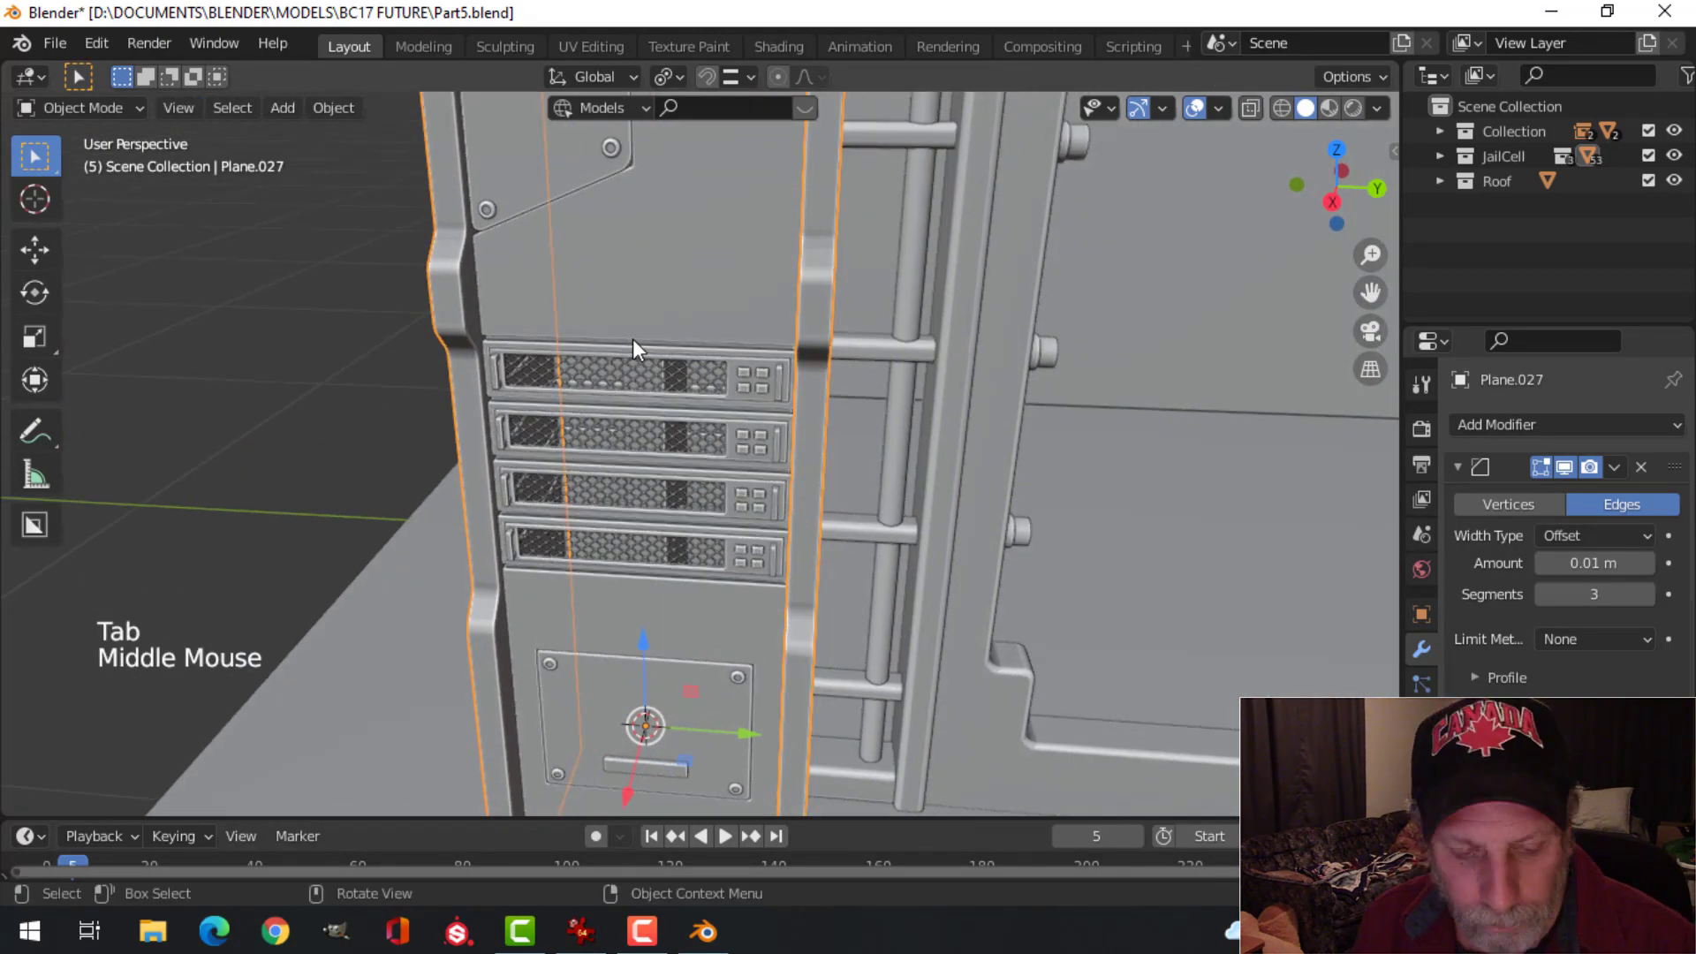
Step: Add a 16-vertex cylinder without end caps and scale its mesh down to 0.030
key(shift+a)
mouse_move(632, 339)
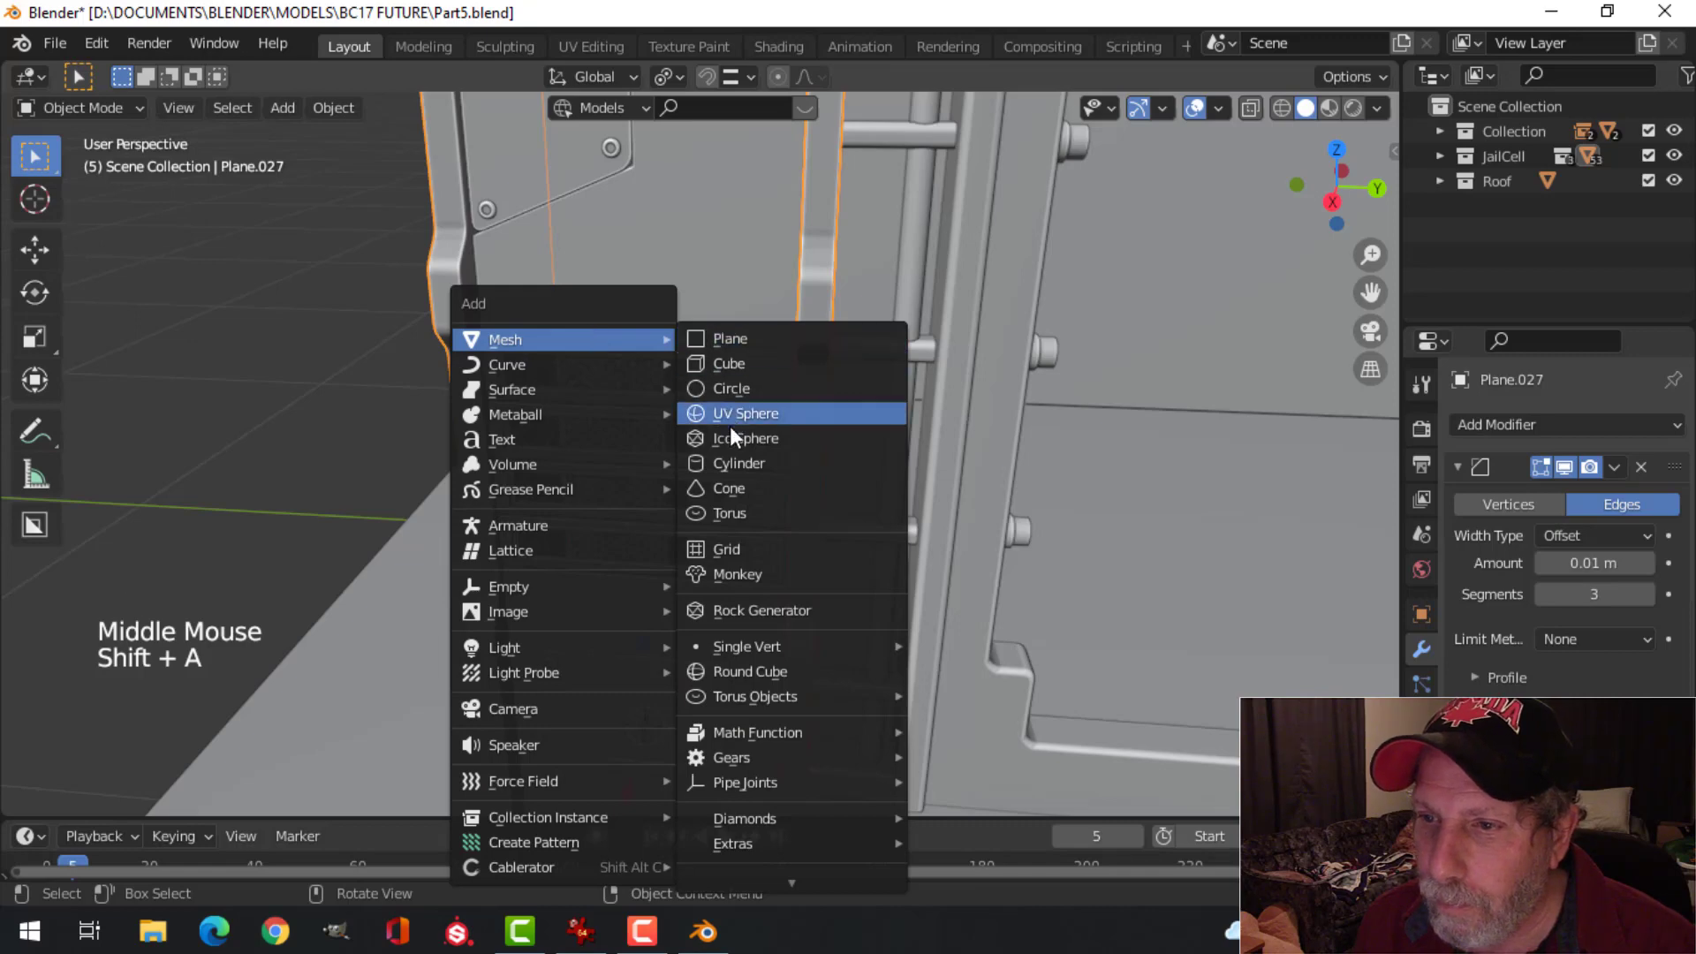
click(729, 463)
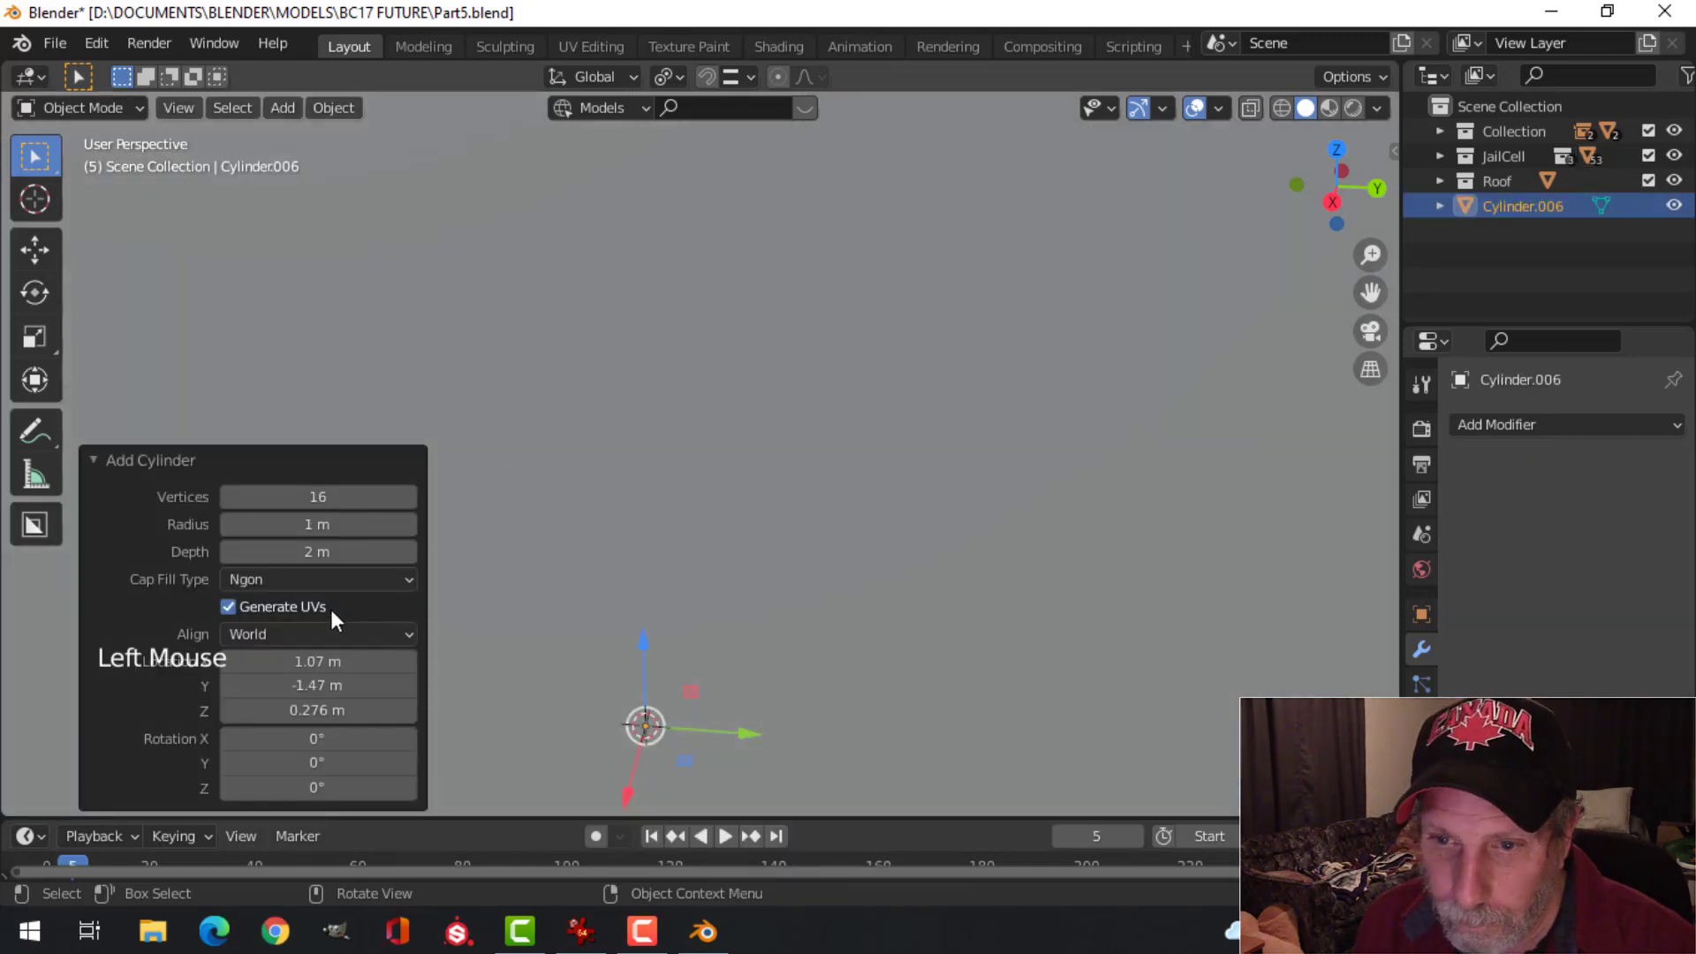
click(308, 579)
click(303, 607)
key(Tab)
scroll(1026, 493, down, 4)
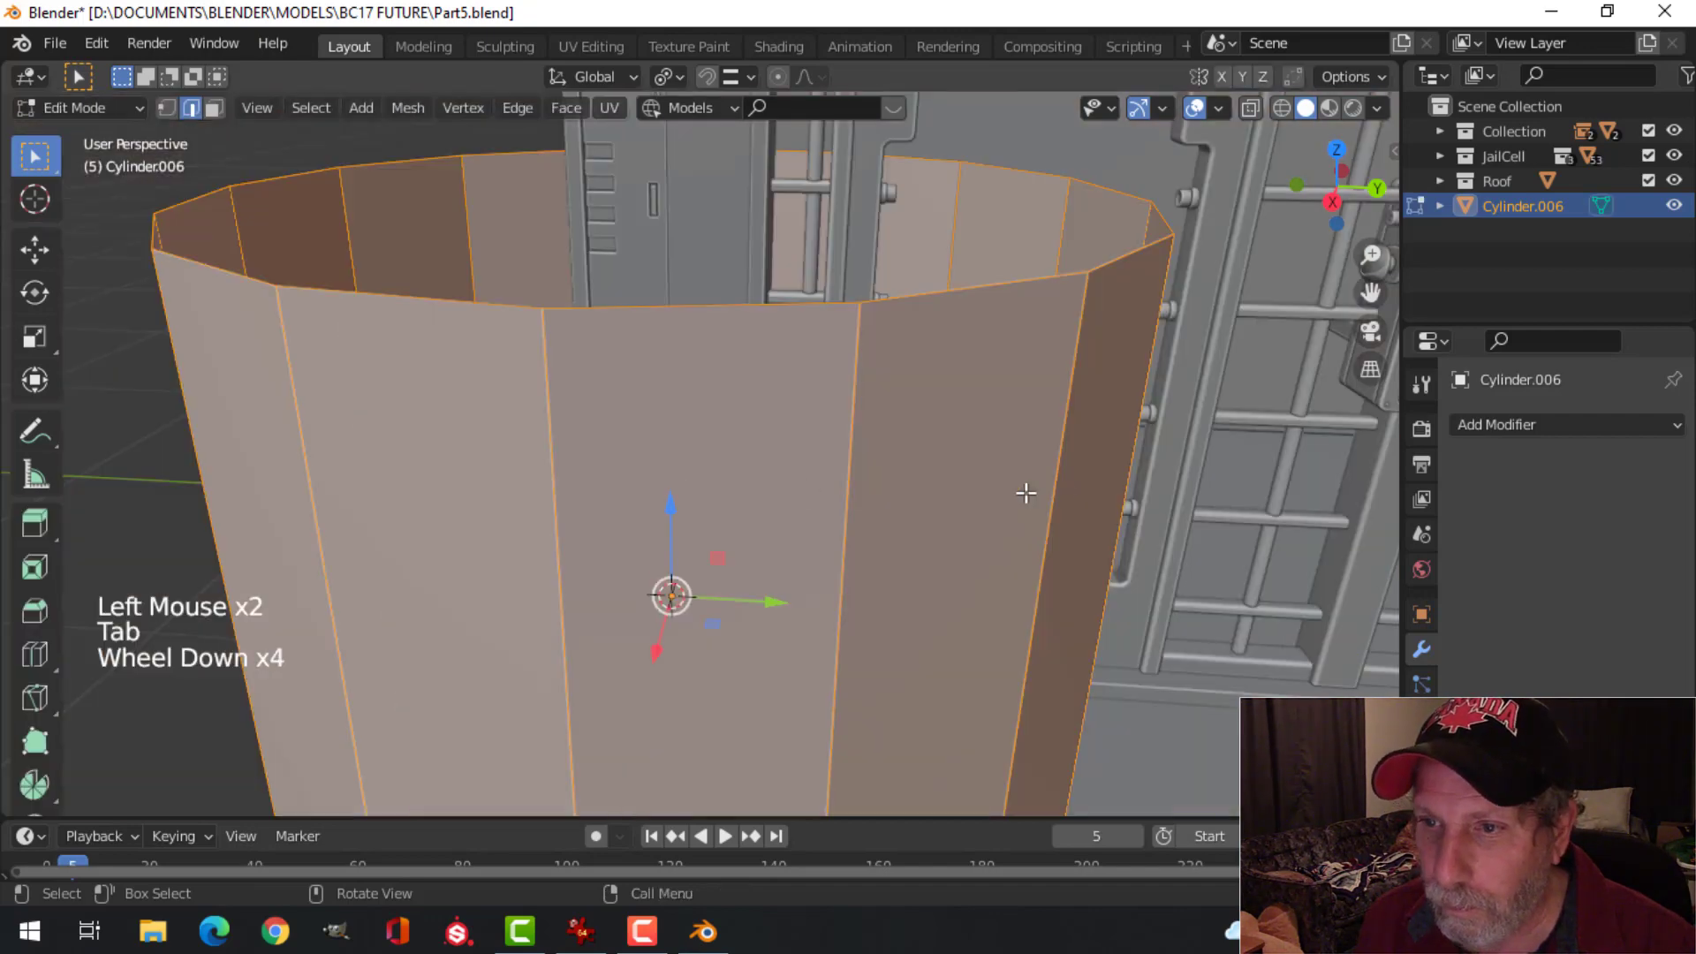
key(s)
click(676, 605)
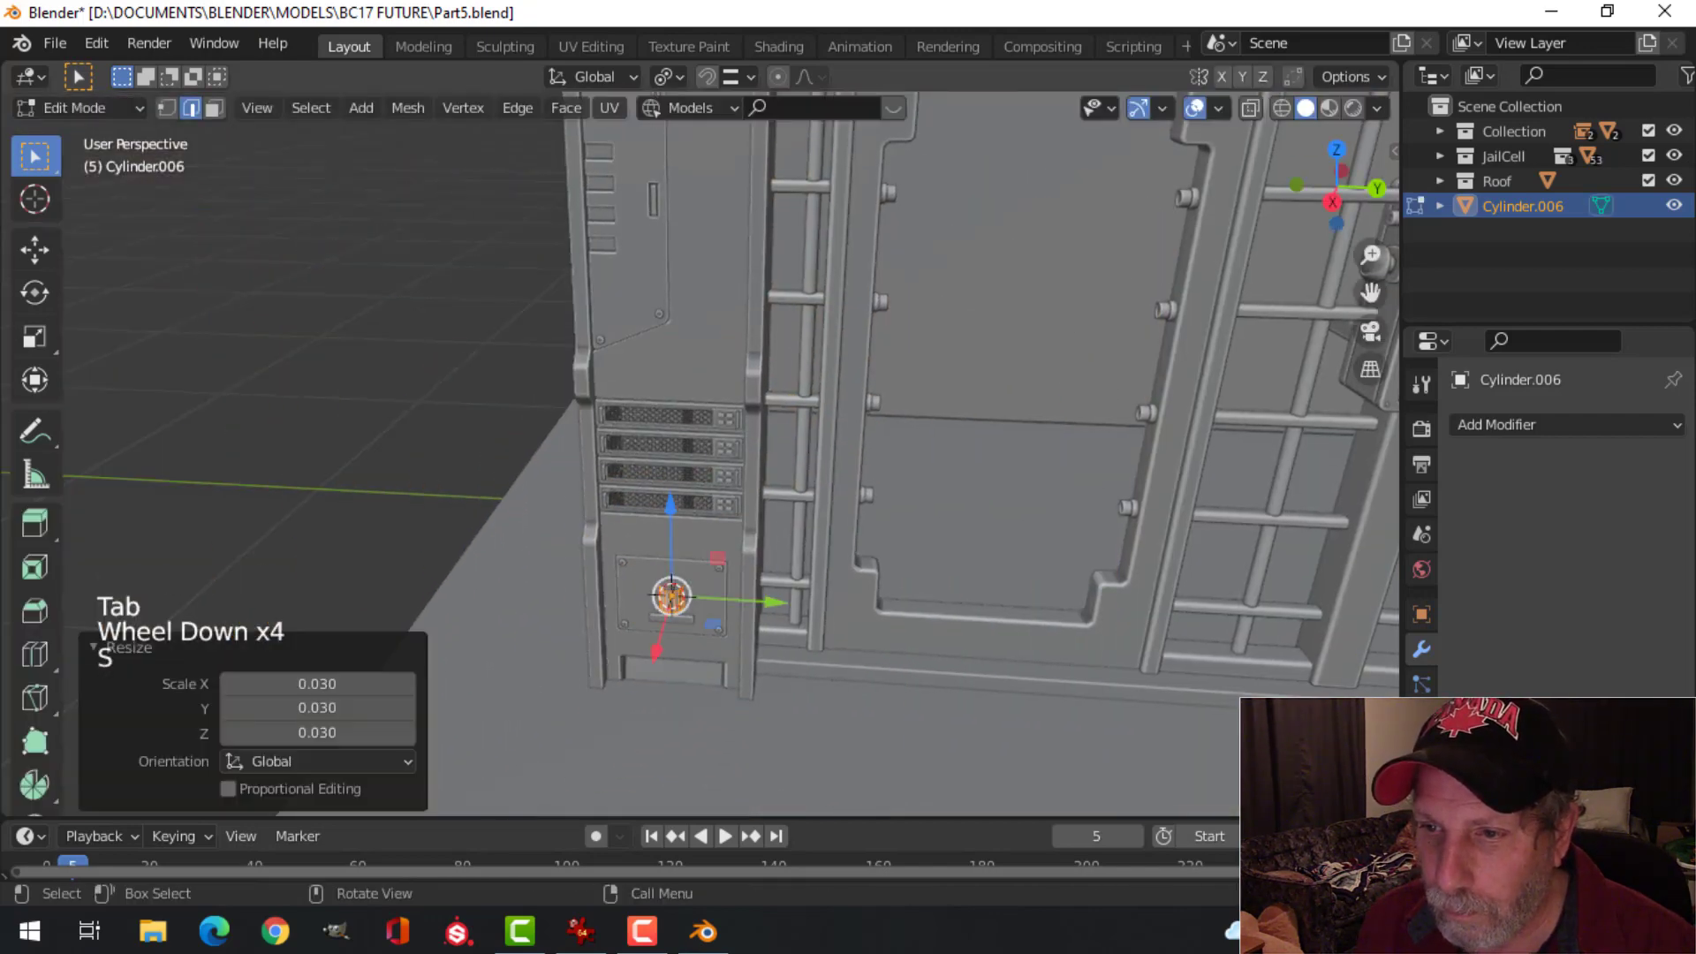
Step: Position the cylinder above the rack units, raised about 0.635 m and forward about 0.066 m along X, scaled by about 0.503
drag(675, 515, 674, 279)
scroll(685, 309, up, 2)
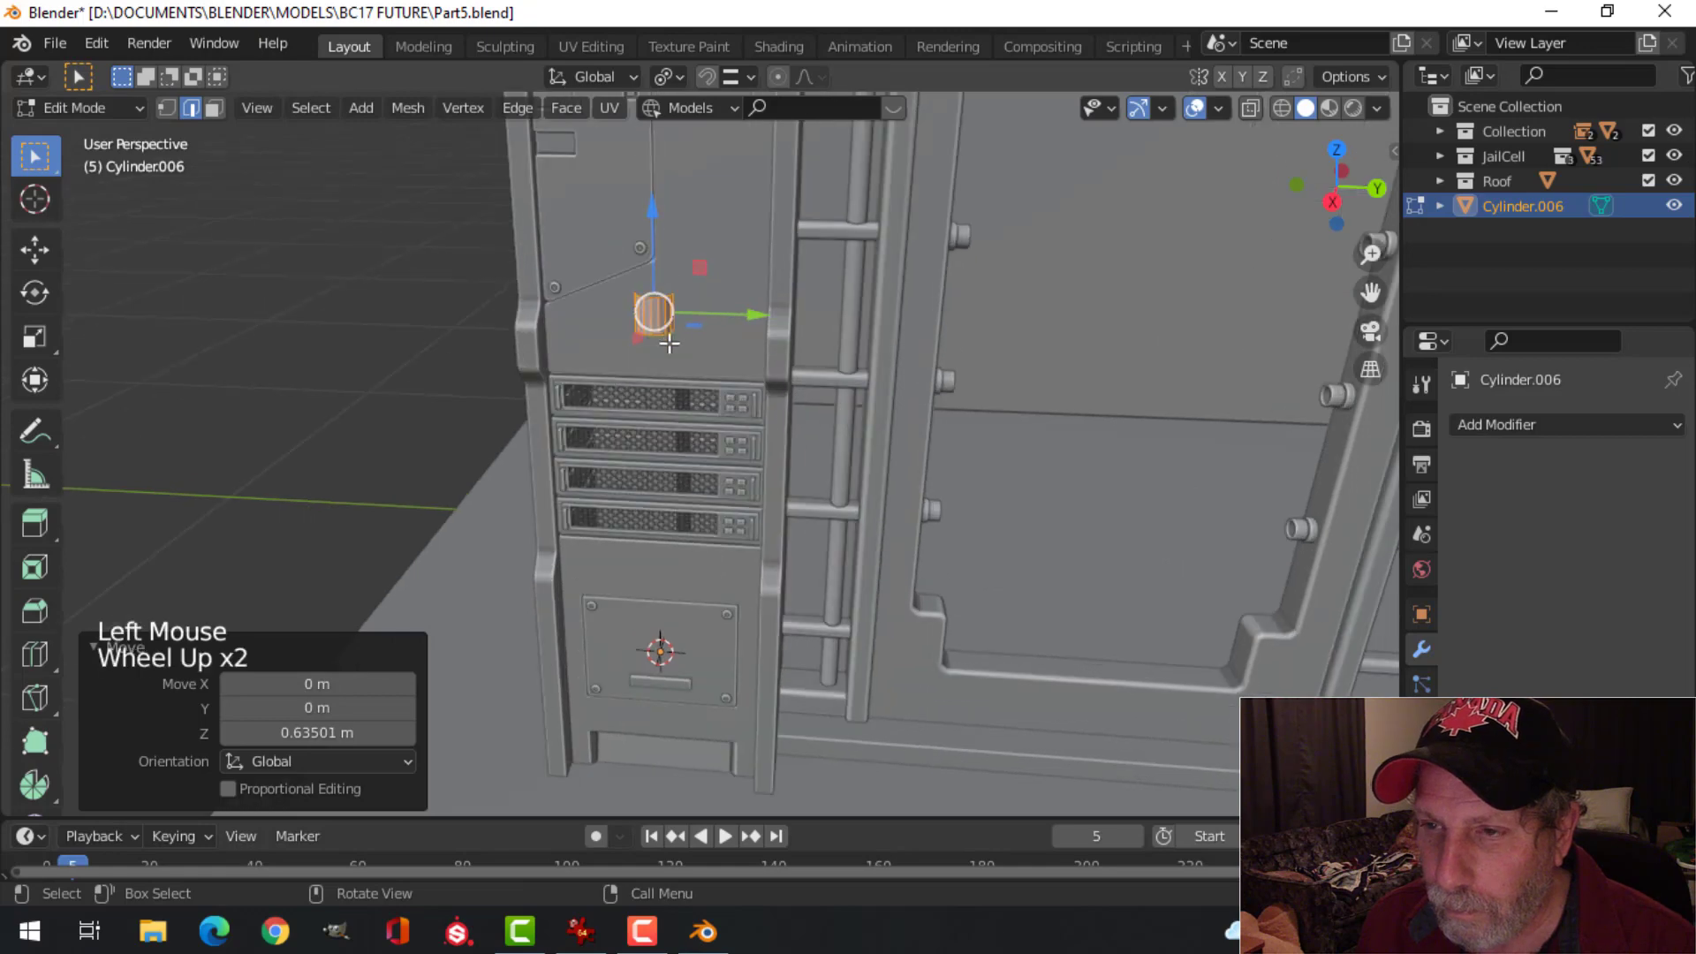
shift+middle_drag(694, 328, 738, 510)
key(s)
click(707, 482)
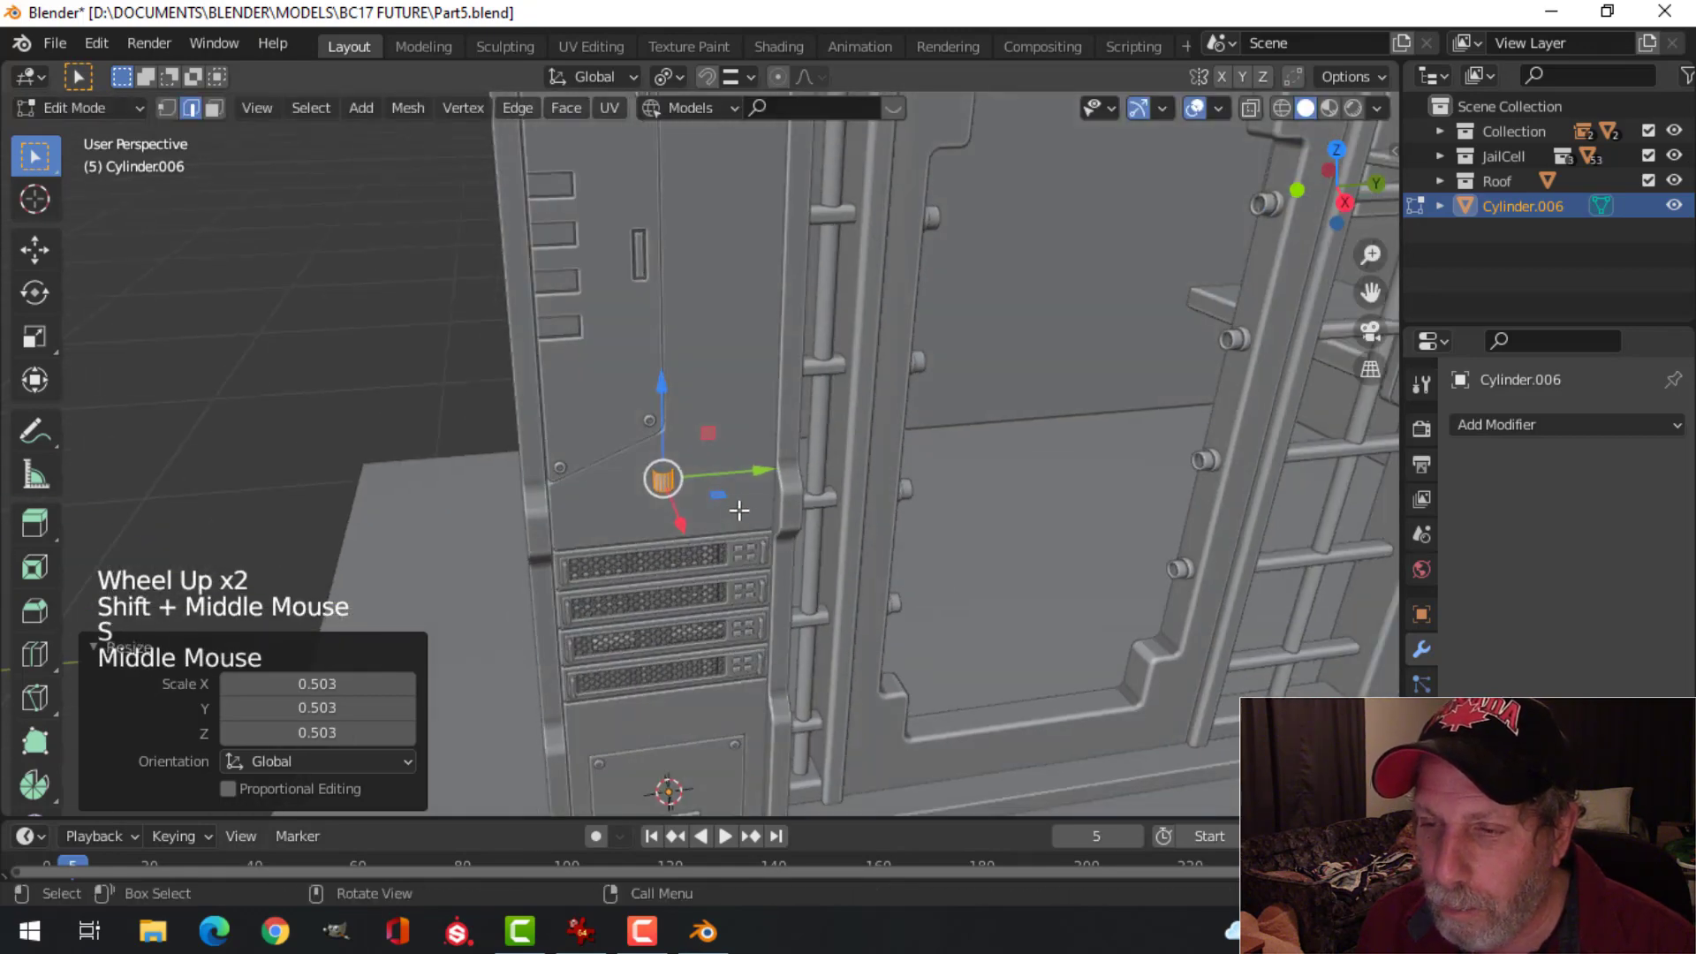
drag(688, 528, 753, 549)
middle_drag(753, 548, 728, 545)
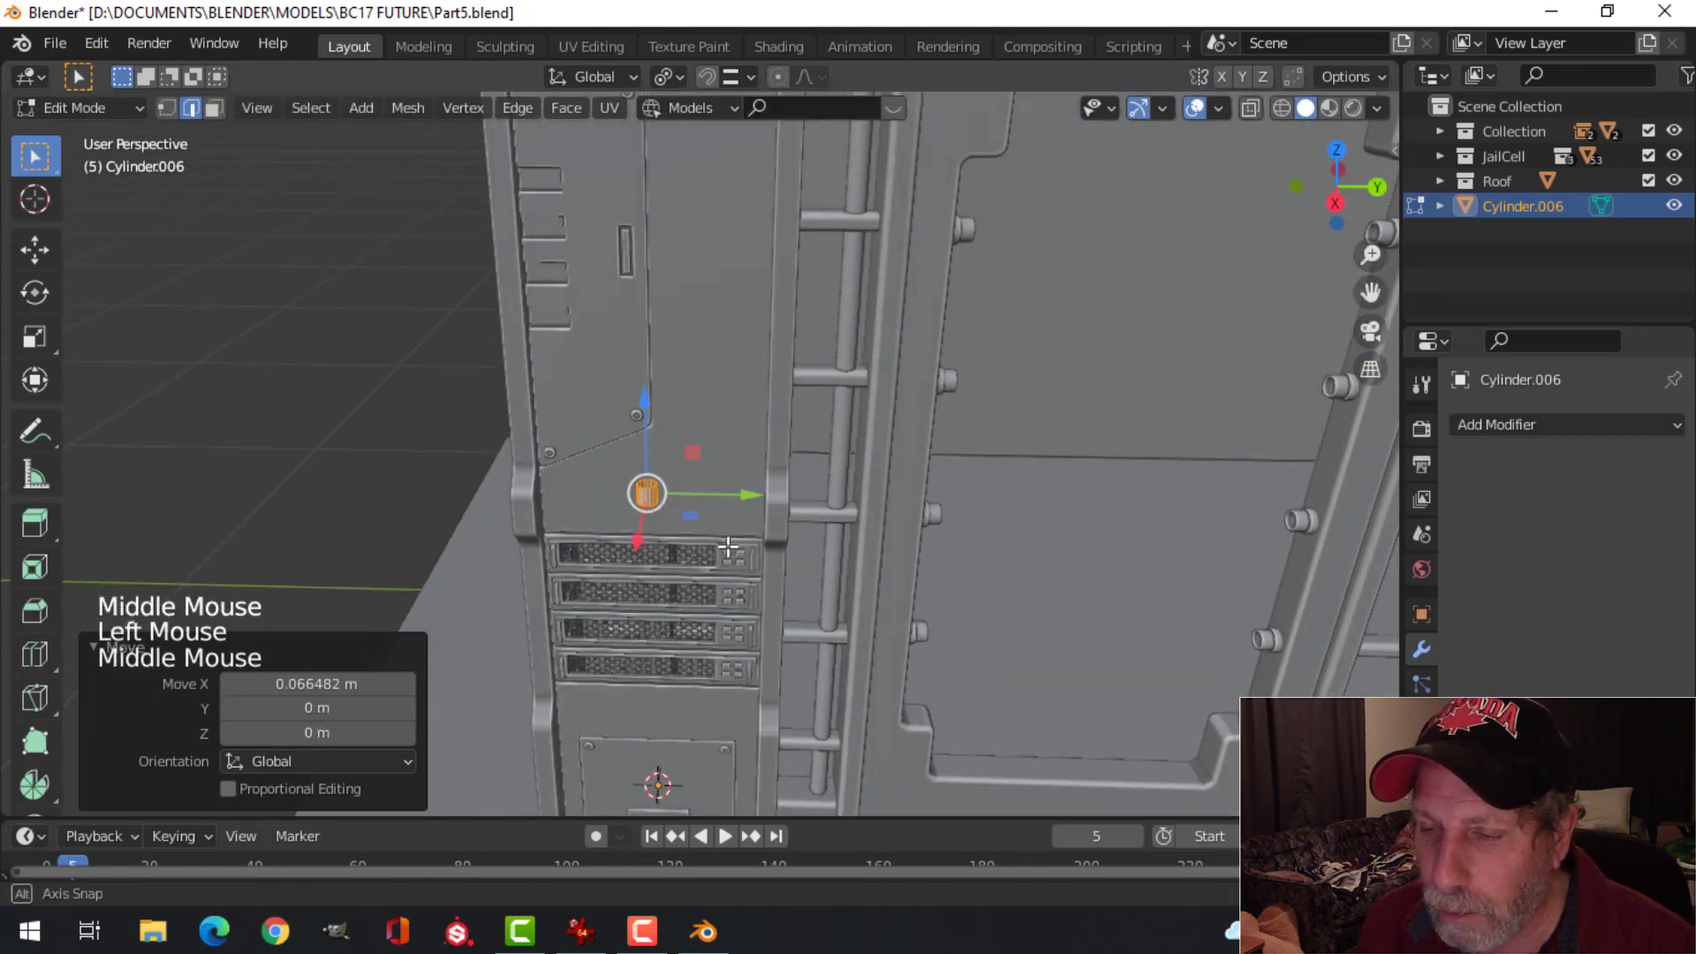
Step: Rotate the cylinder 90° about X and lower it about 0.051 m toward the rack units
key(r)
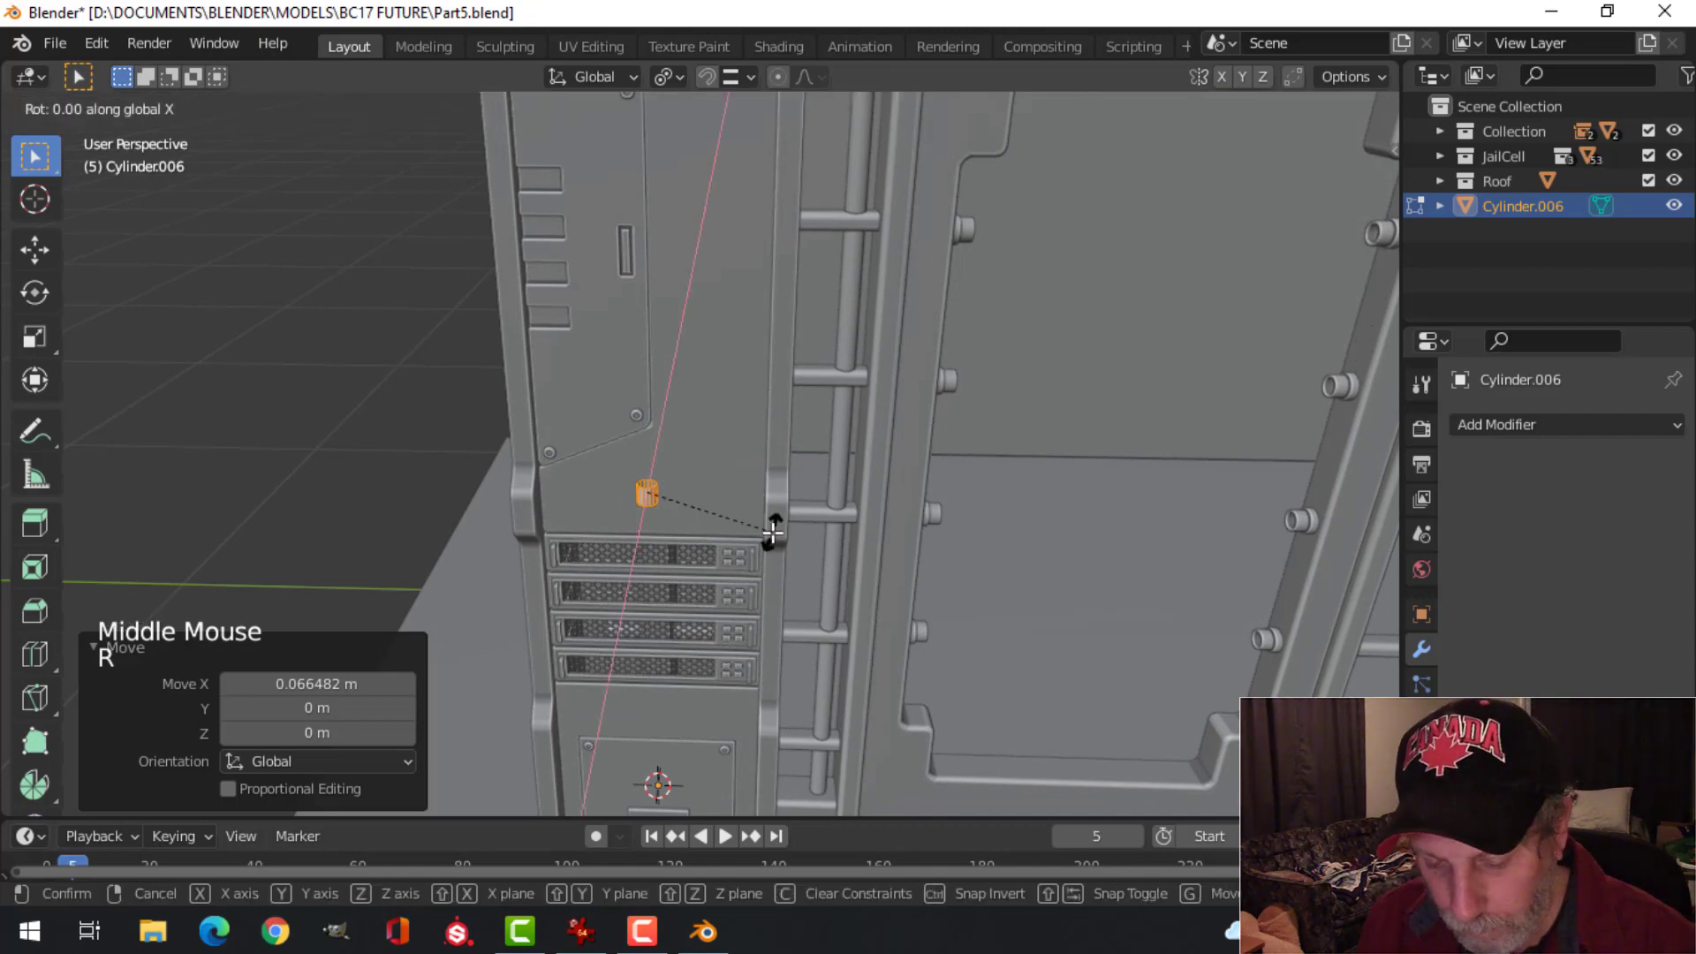
key(Return)
key(KP_3)
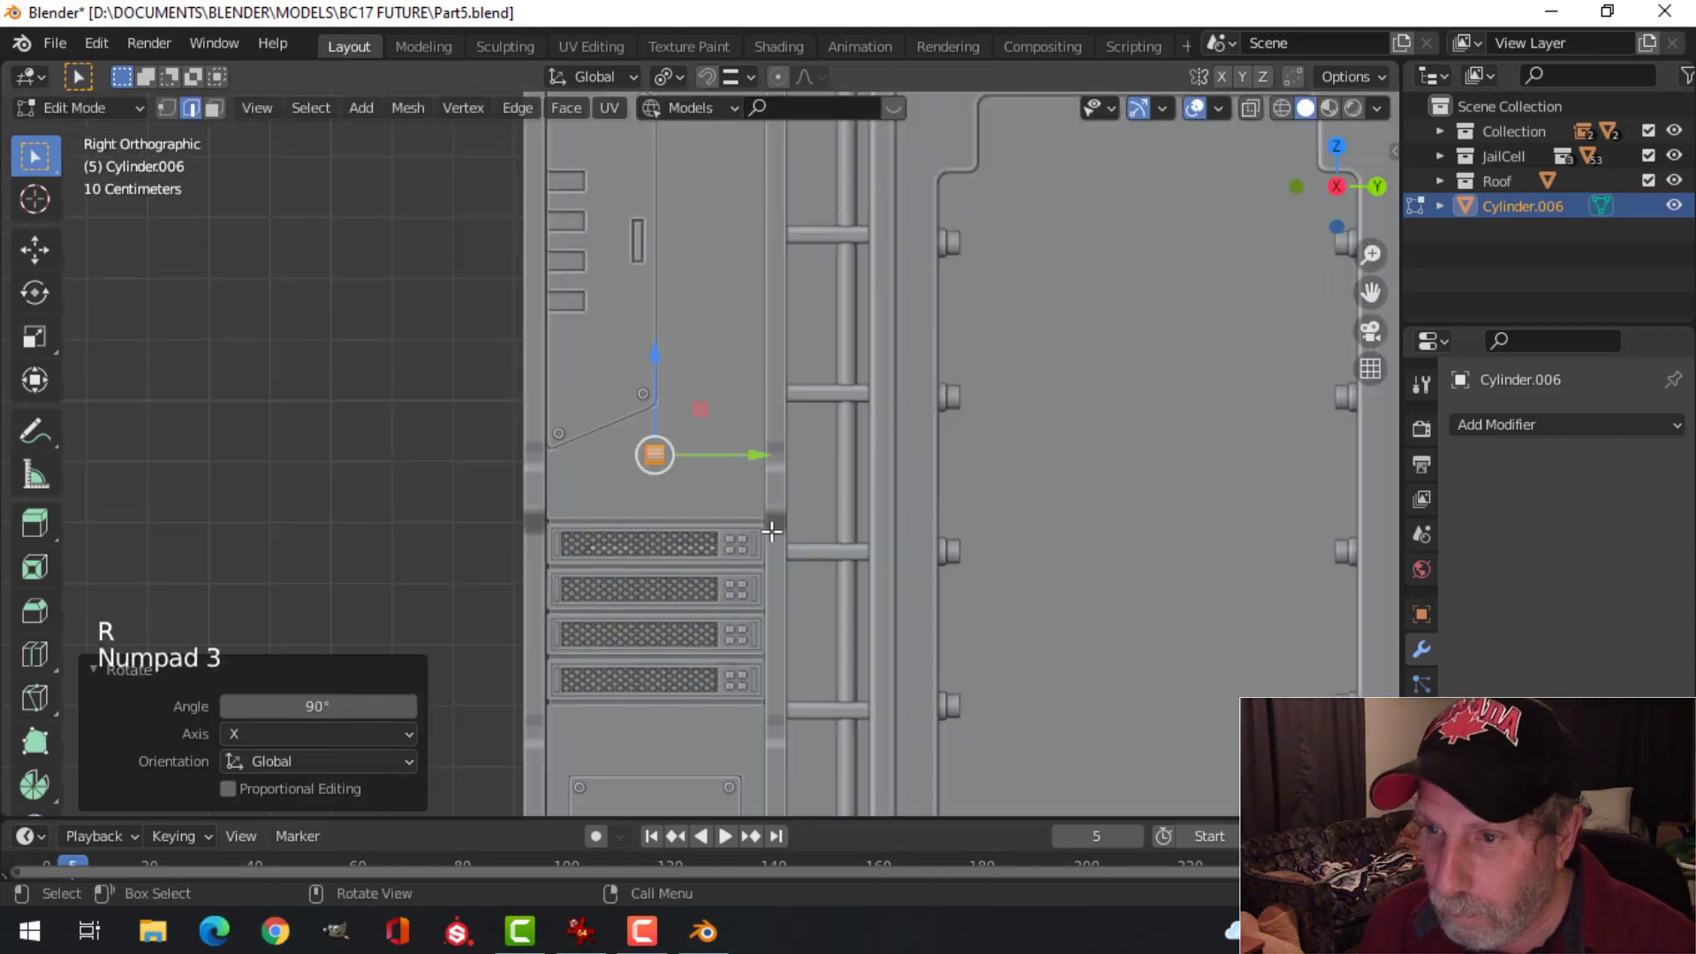
drag(654, 371, 660, 402)
Step: Stretch the cylinder along Y by a factor of about 12 so it spans between the two side panels
key(s)
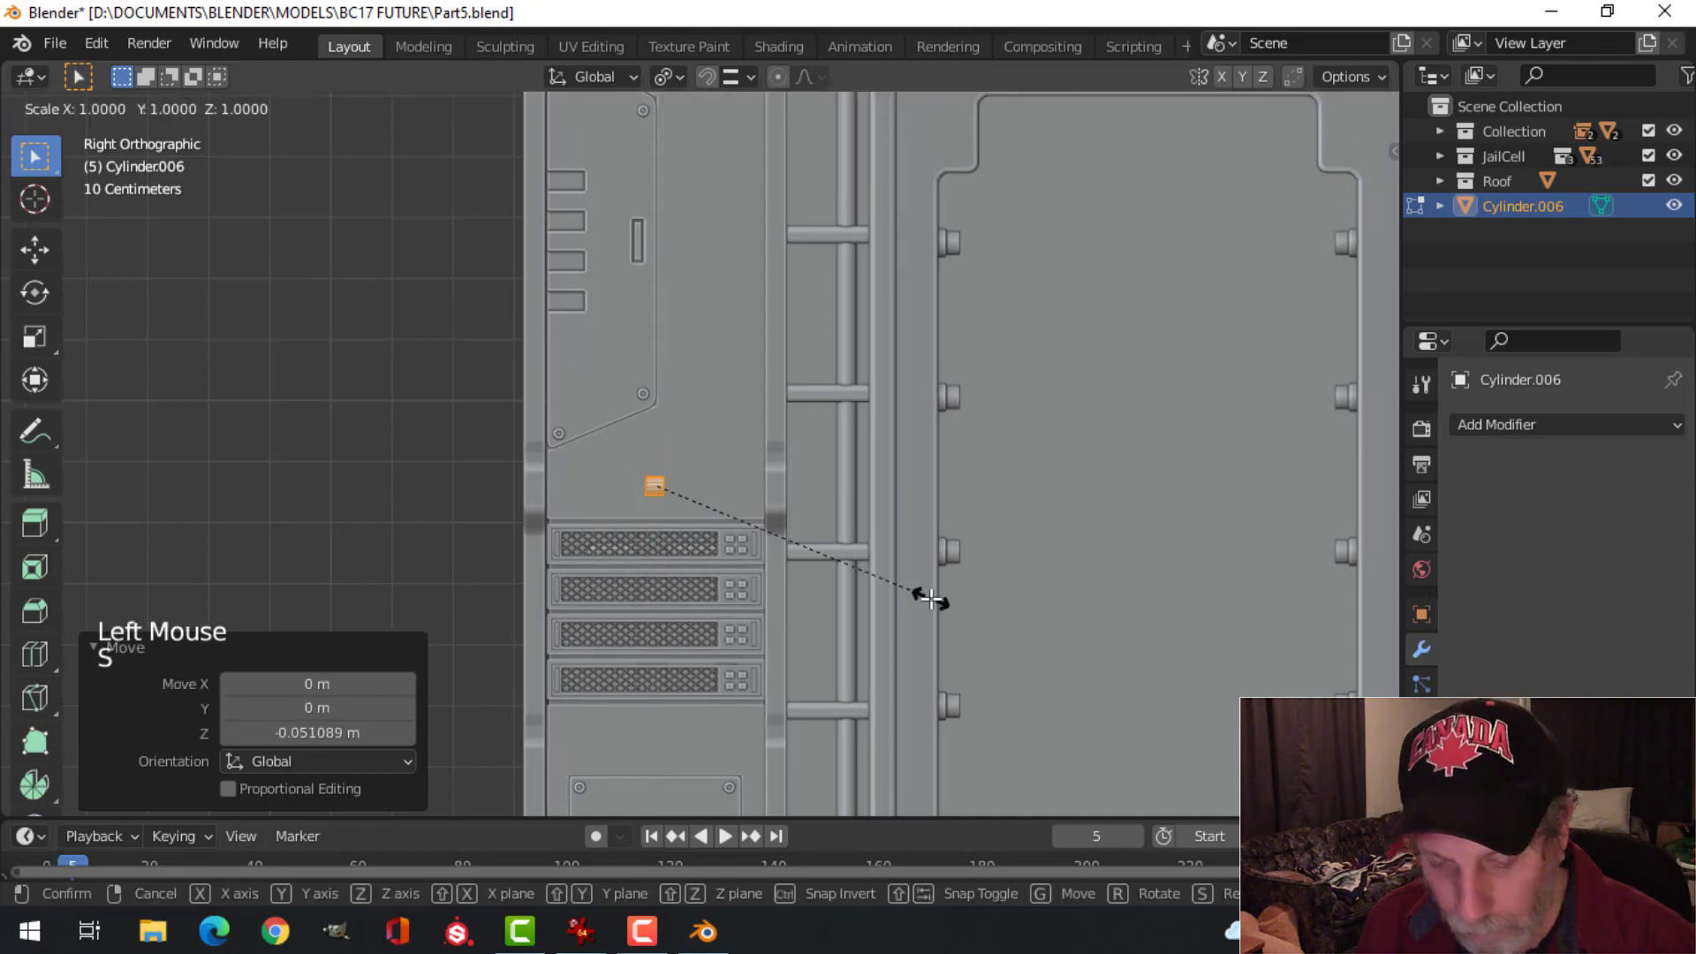
key(y)
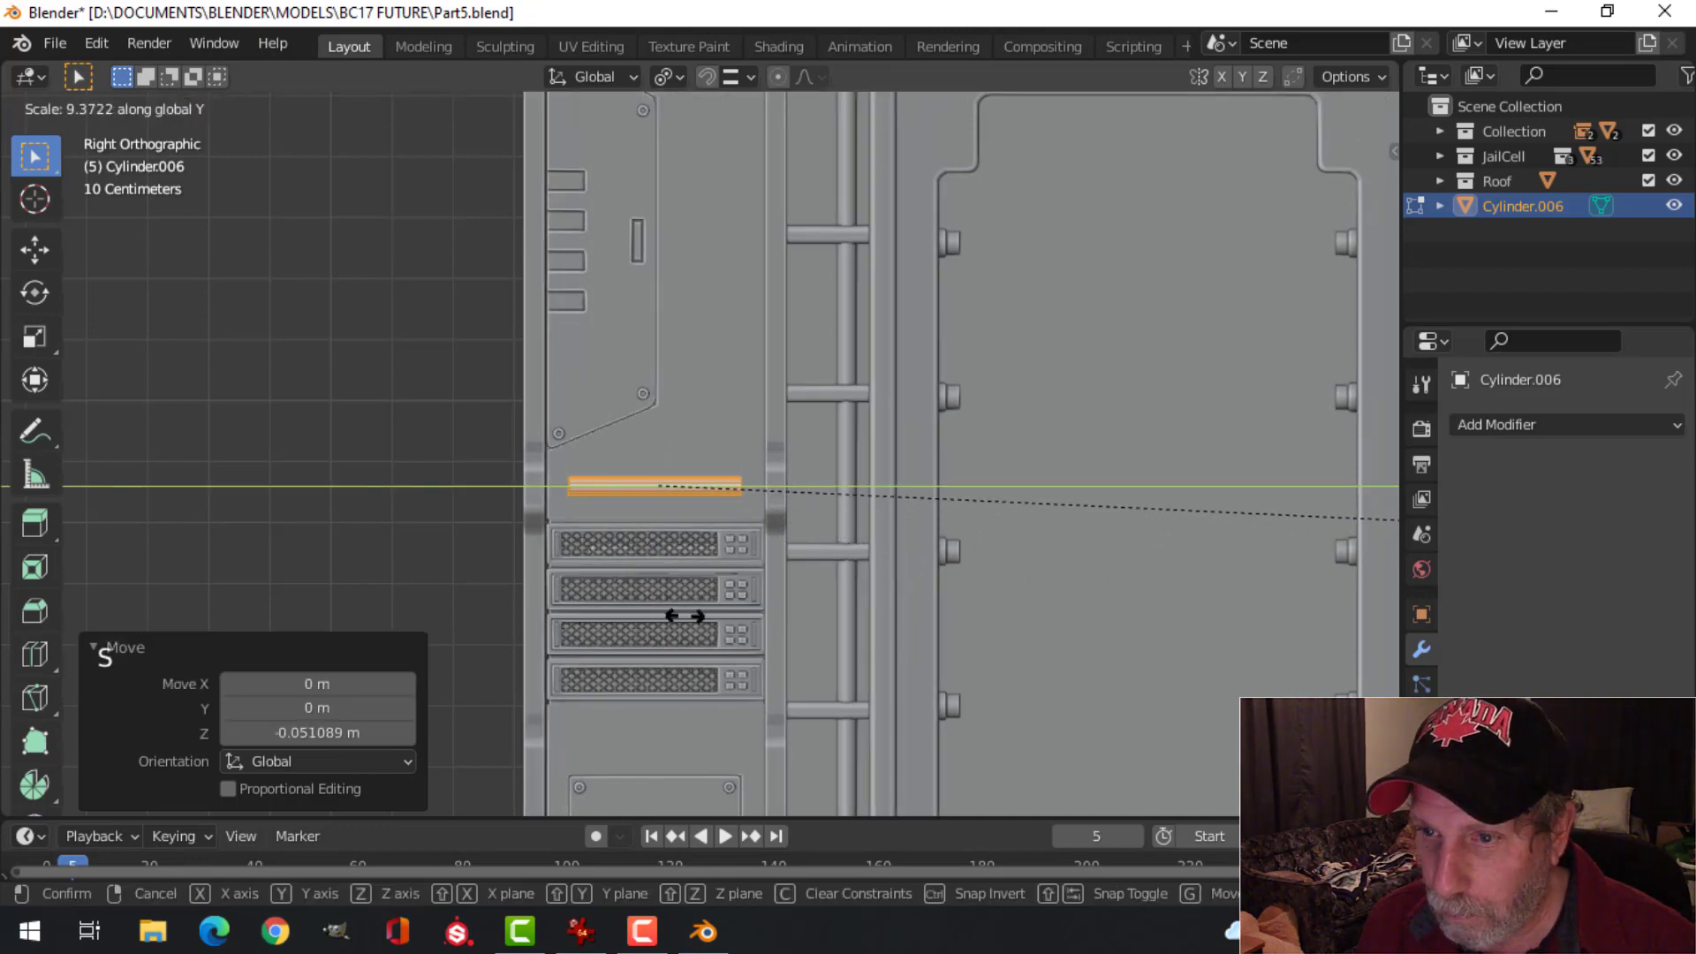
key(Return)
scroll(1007, 656, up, 2)
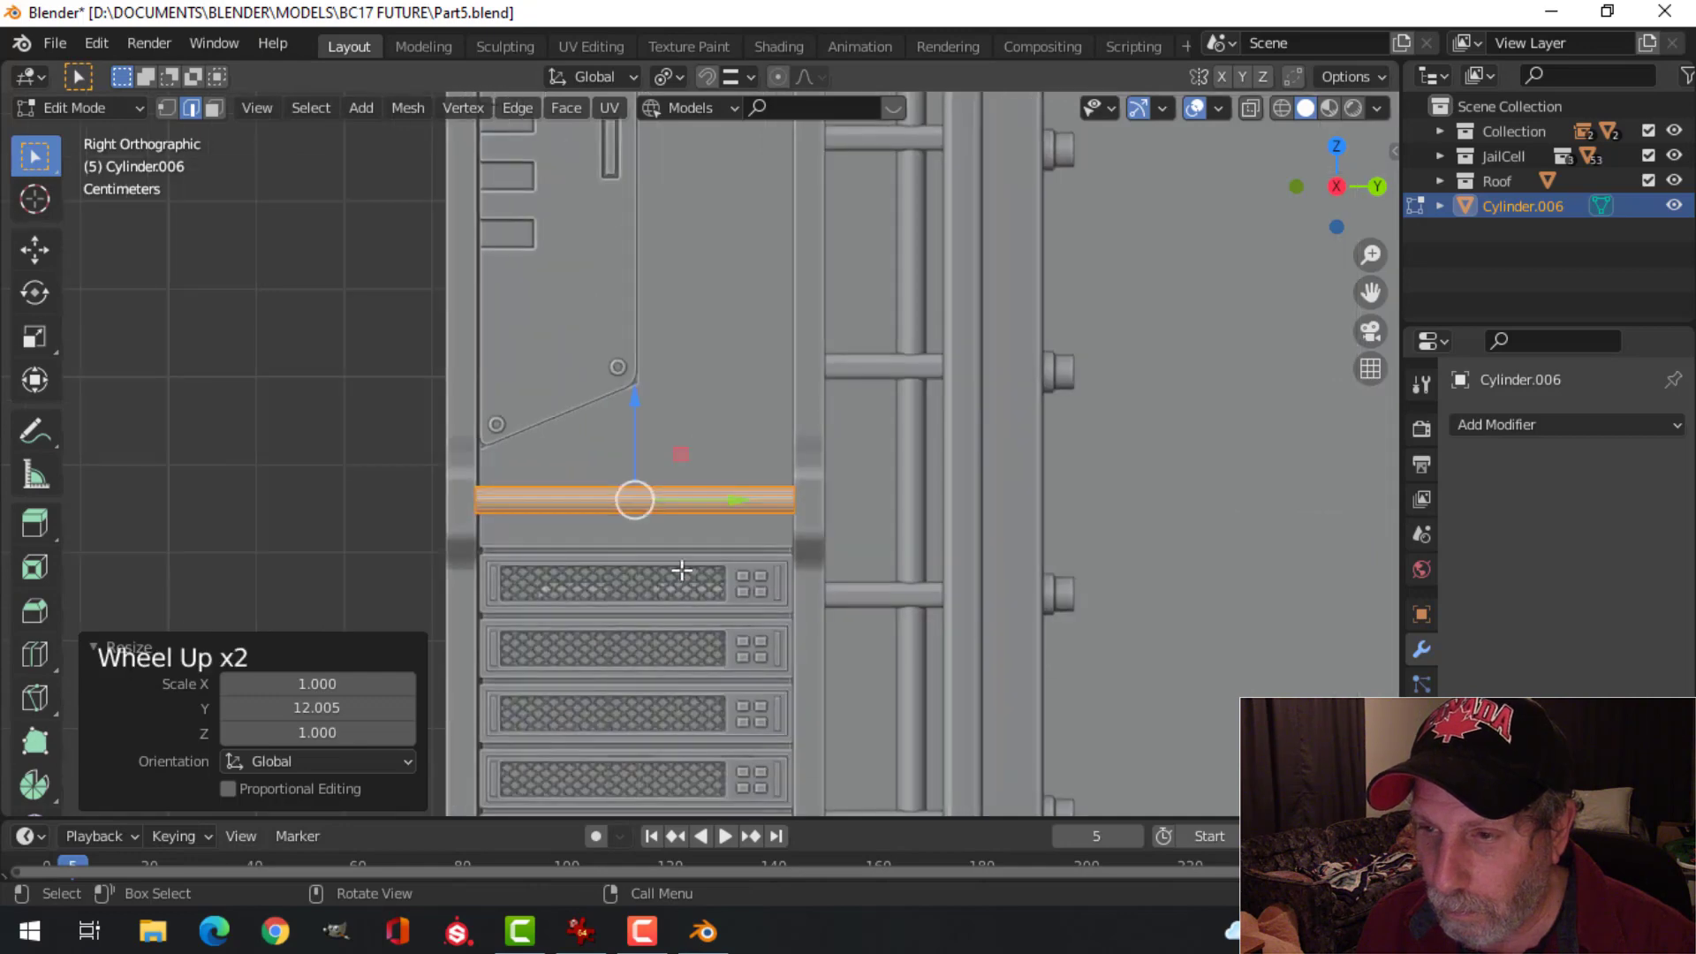
Step: Push the bar back about 0.047 m along X and thin it slightly with its Y length locked
shift+middle_drag(1007, 655, 706, 645)
middle_drag(707, 645, 816, 615)
shift+scroll(760, 618, up, 1)
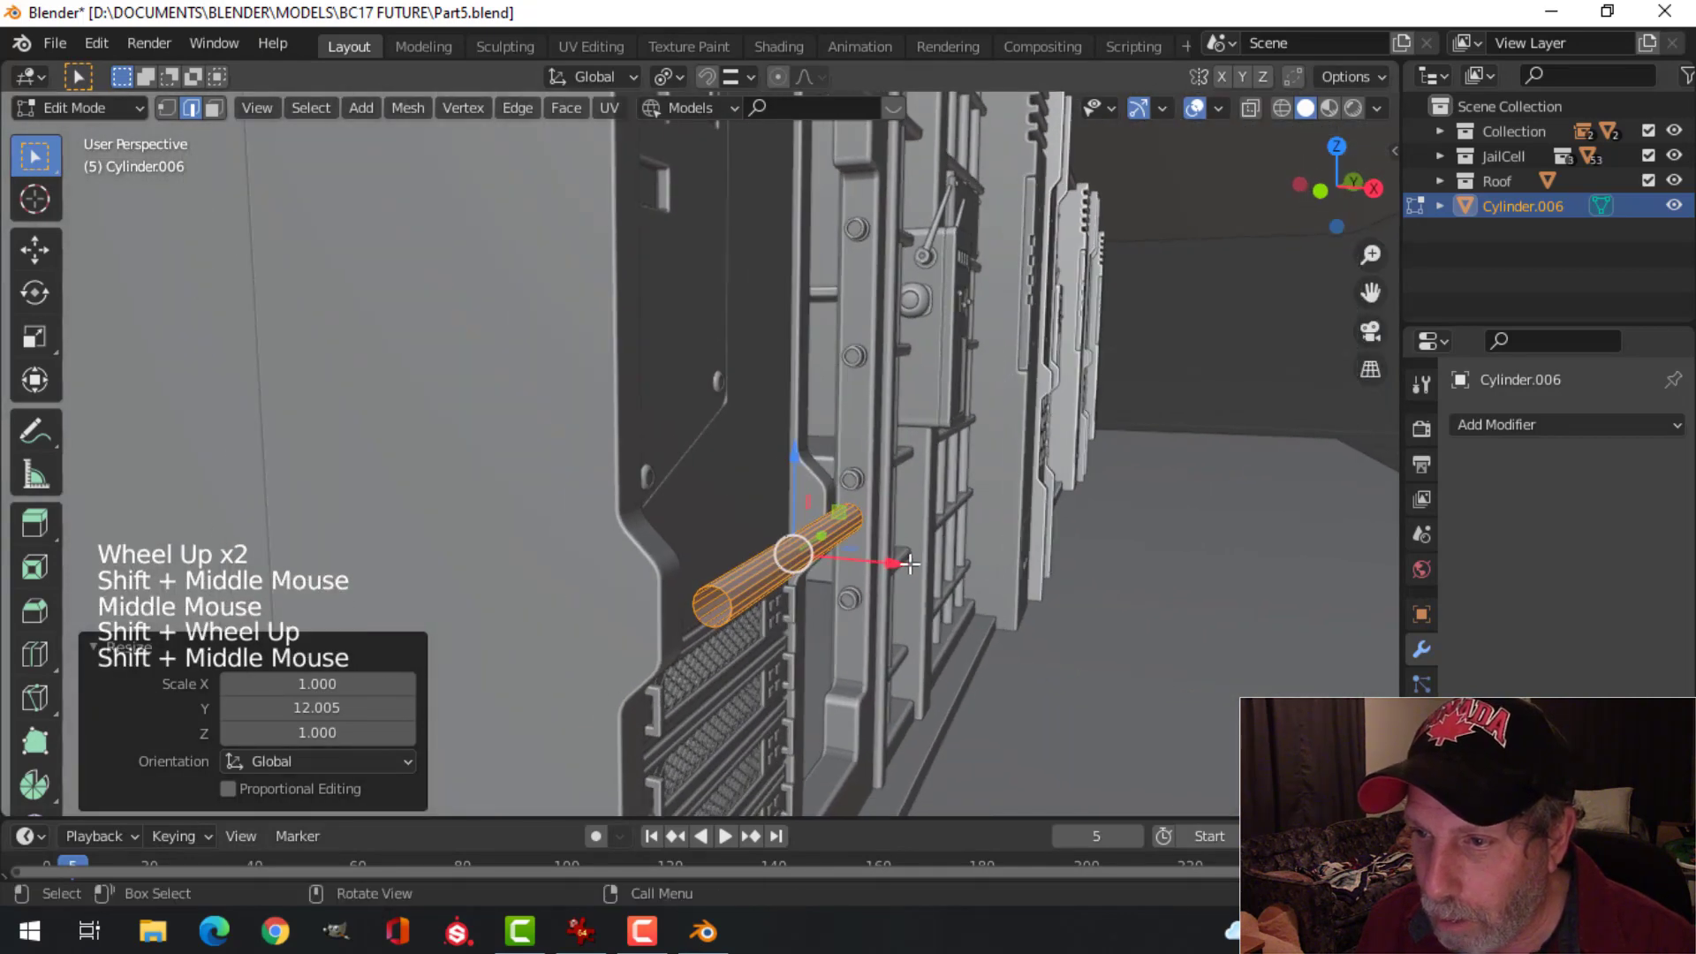
drag(910, 563, 856, 570)
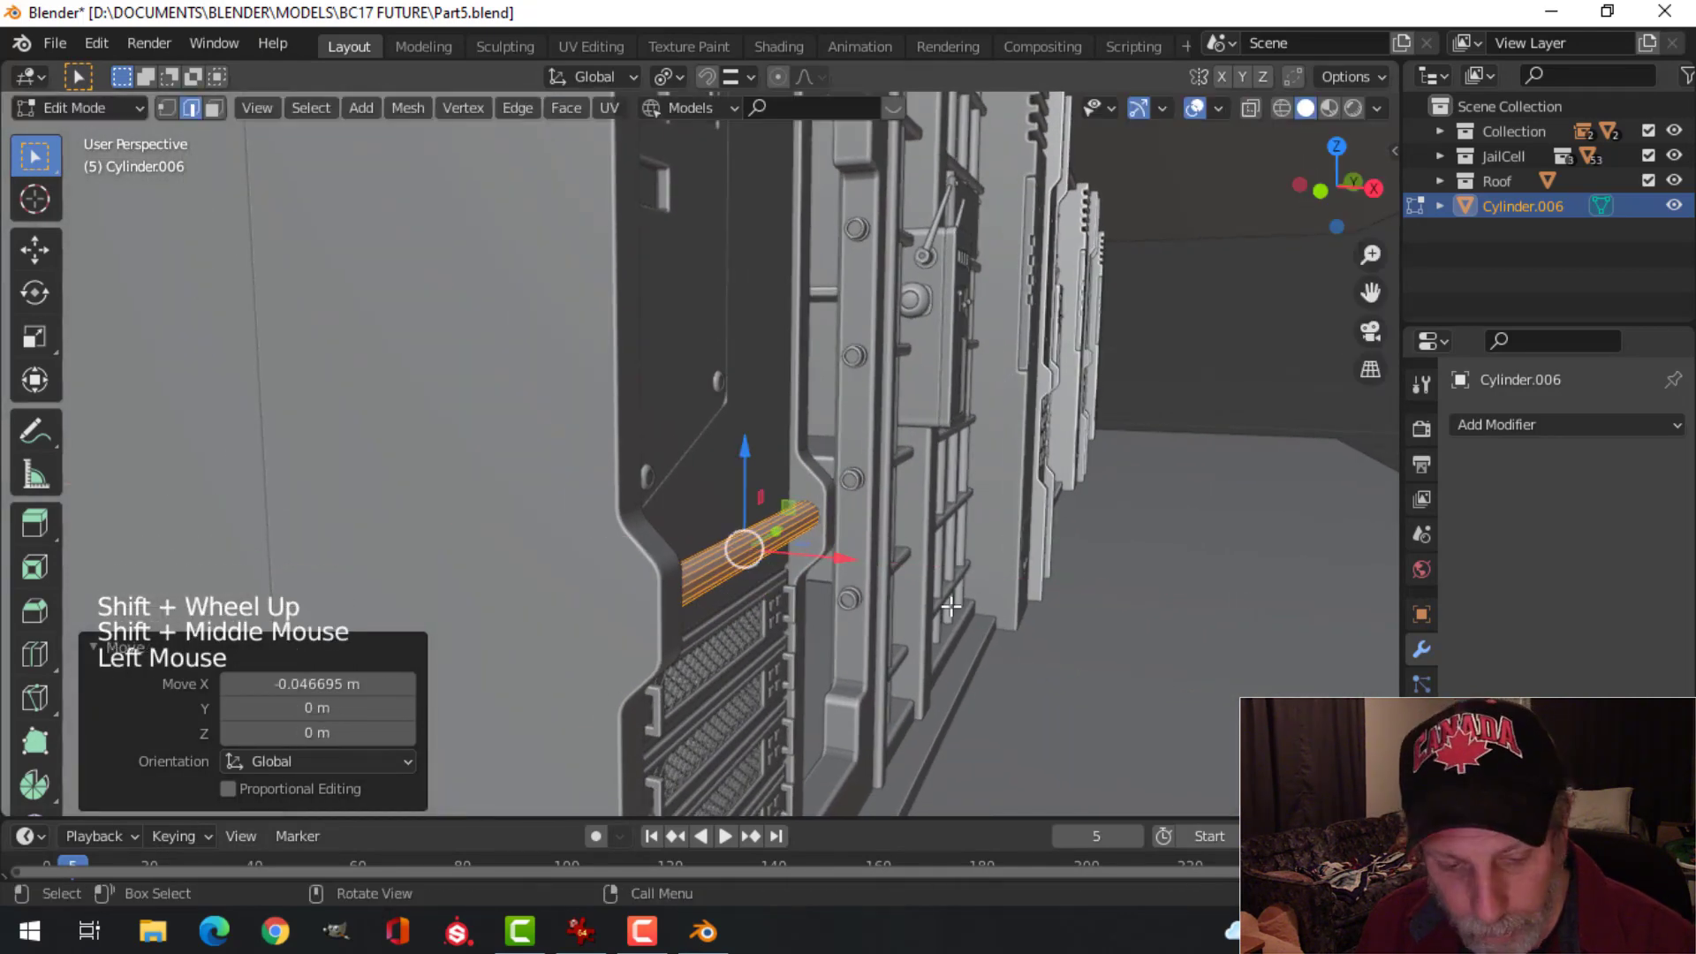
key(s)
key(shift+y)
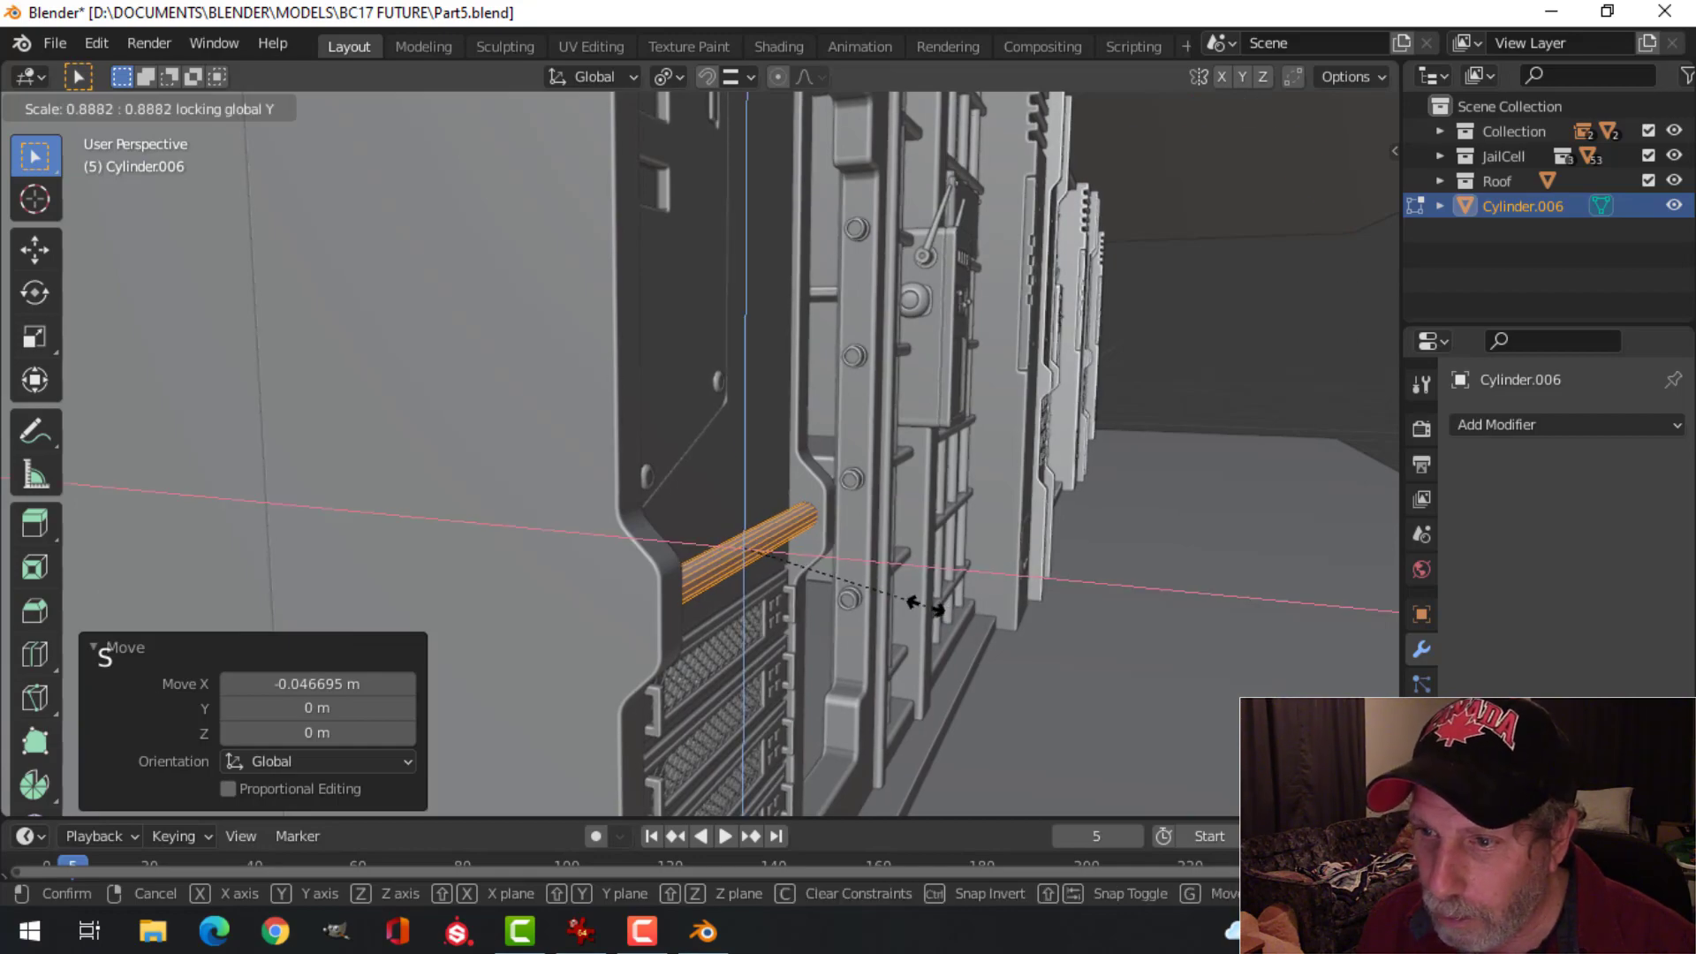
key(Tab)
Step: Apply smooth shading to the horizontal bar above the rack units and deselect it
middle_drag(917, 606, 856, 611)
key(alt+a)
click(657, 559)
right_click(650, 559)
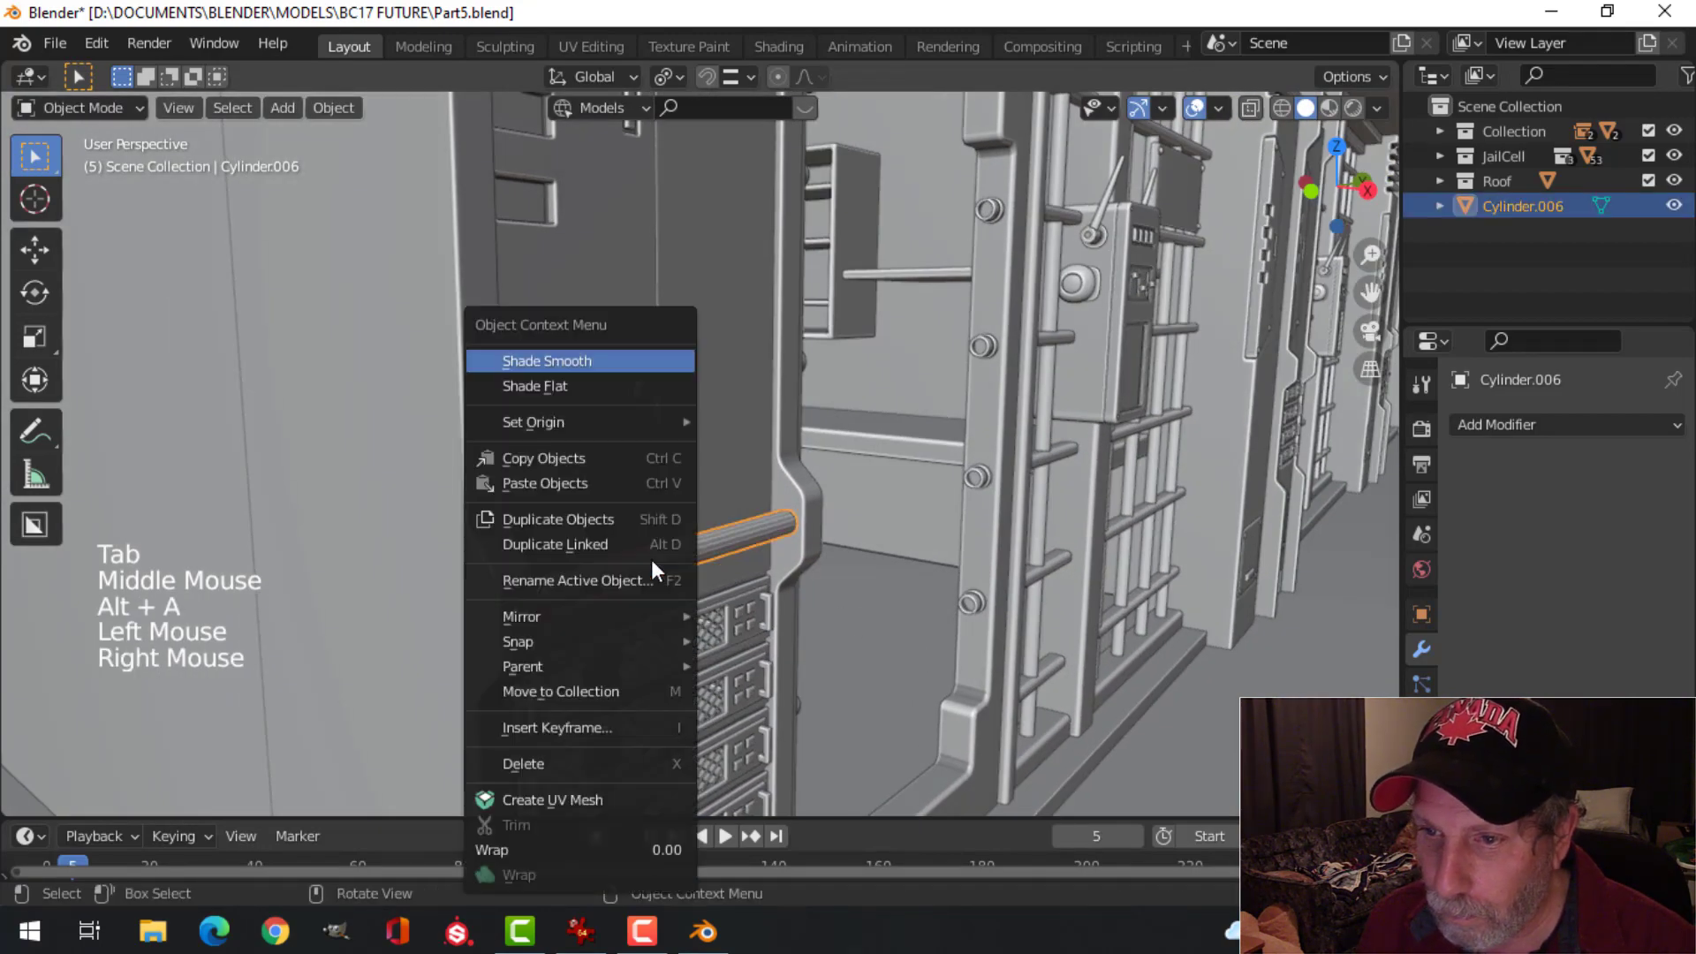
click(613, 362)
scroll(896, 627, down, 2)
key(alt+a)
middle_drag(896, 627, 554, 585)
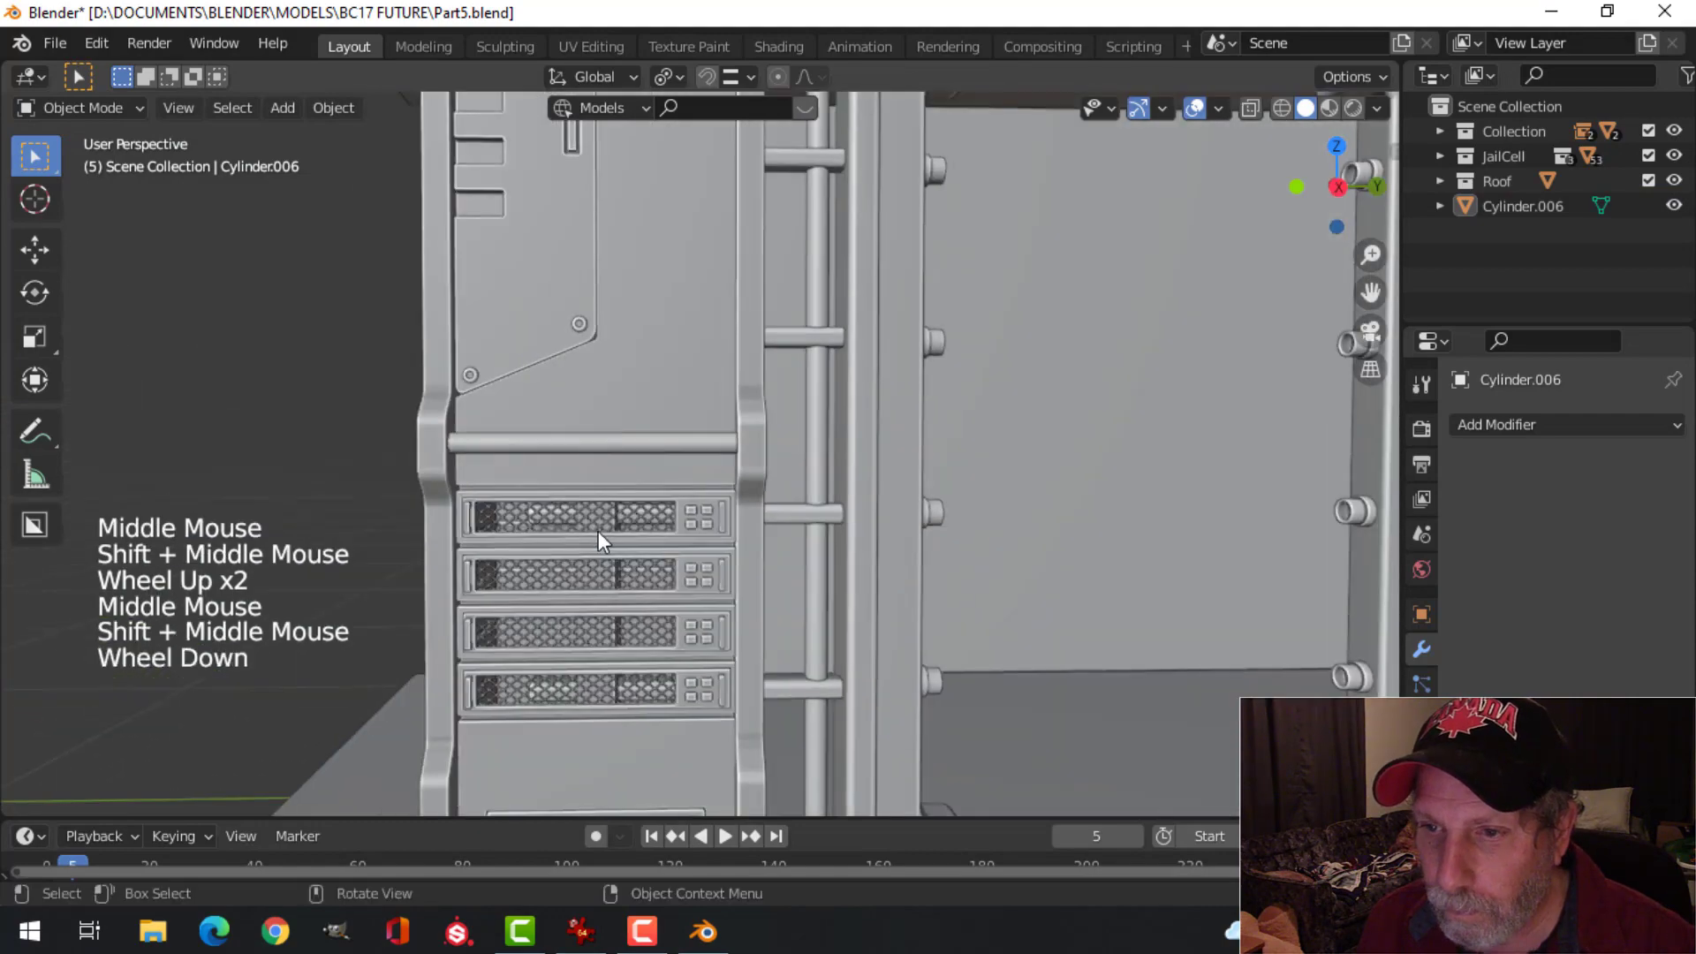
Step: Snap the 3D cursor to the centre of the horizontal bar's mesh
scroll(597, 532, down, 1)
shift+middle_drag(598, 610, 600, 550)
middle_drag(601, 549, 761, 607)
click(612, 379)
key(Tab)
scroll(612, 415, up, 2)
key(shift+s)
click(617, 685)
key(Tab)
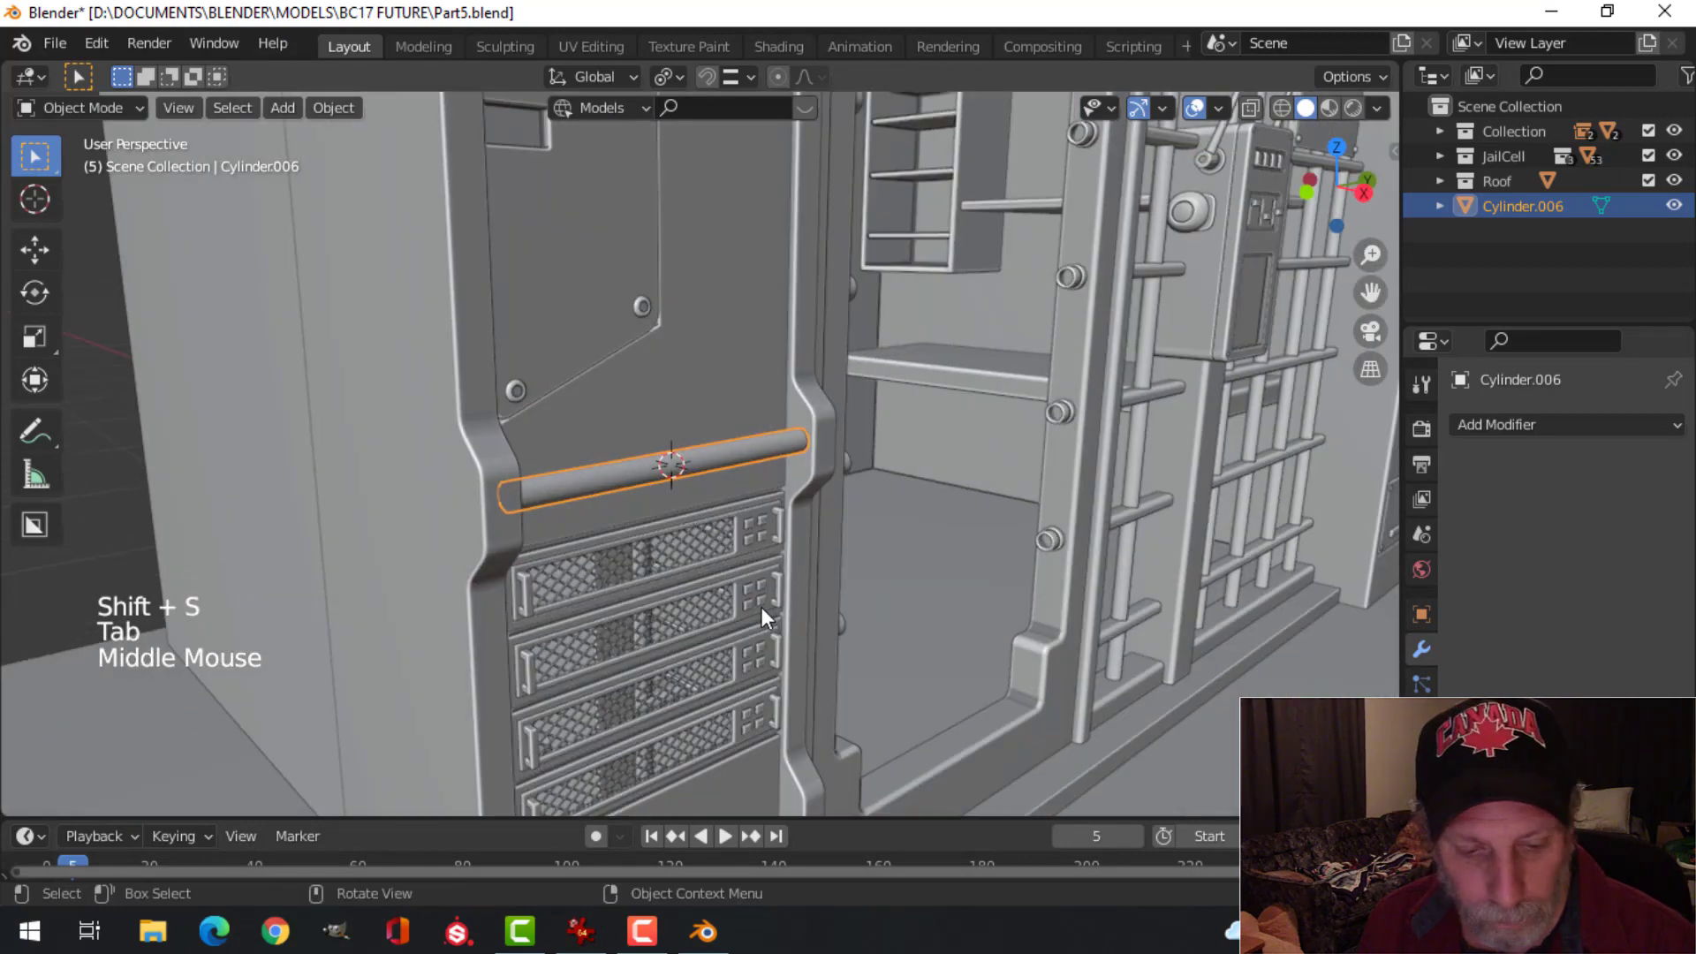
Step: Add a plane at the bar's centre and scale its mesh down to 0.128
key(shift+a)
mouse_move(712, 343)
click(866, 343)
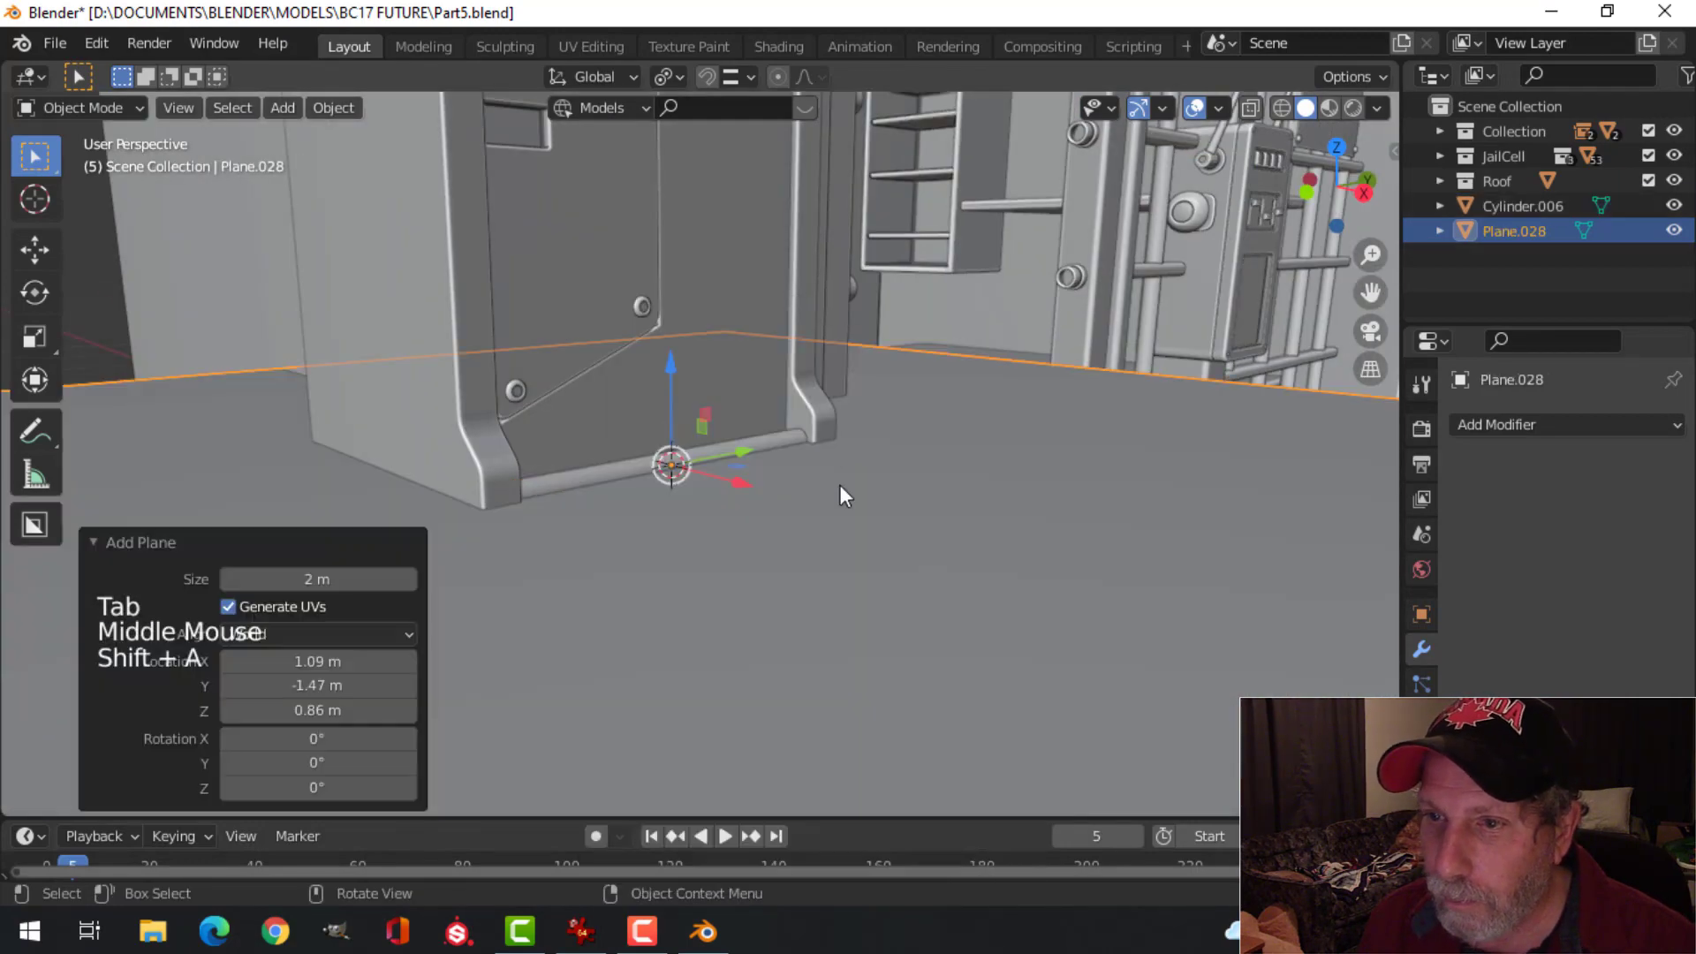
key(Tab)
key(s)
click(660, 542)
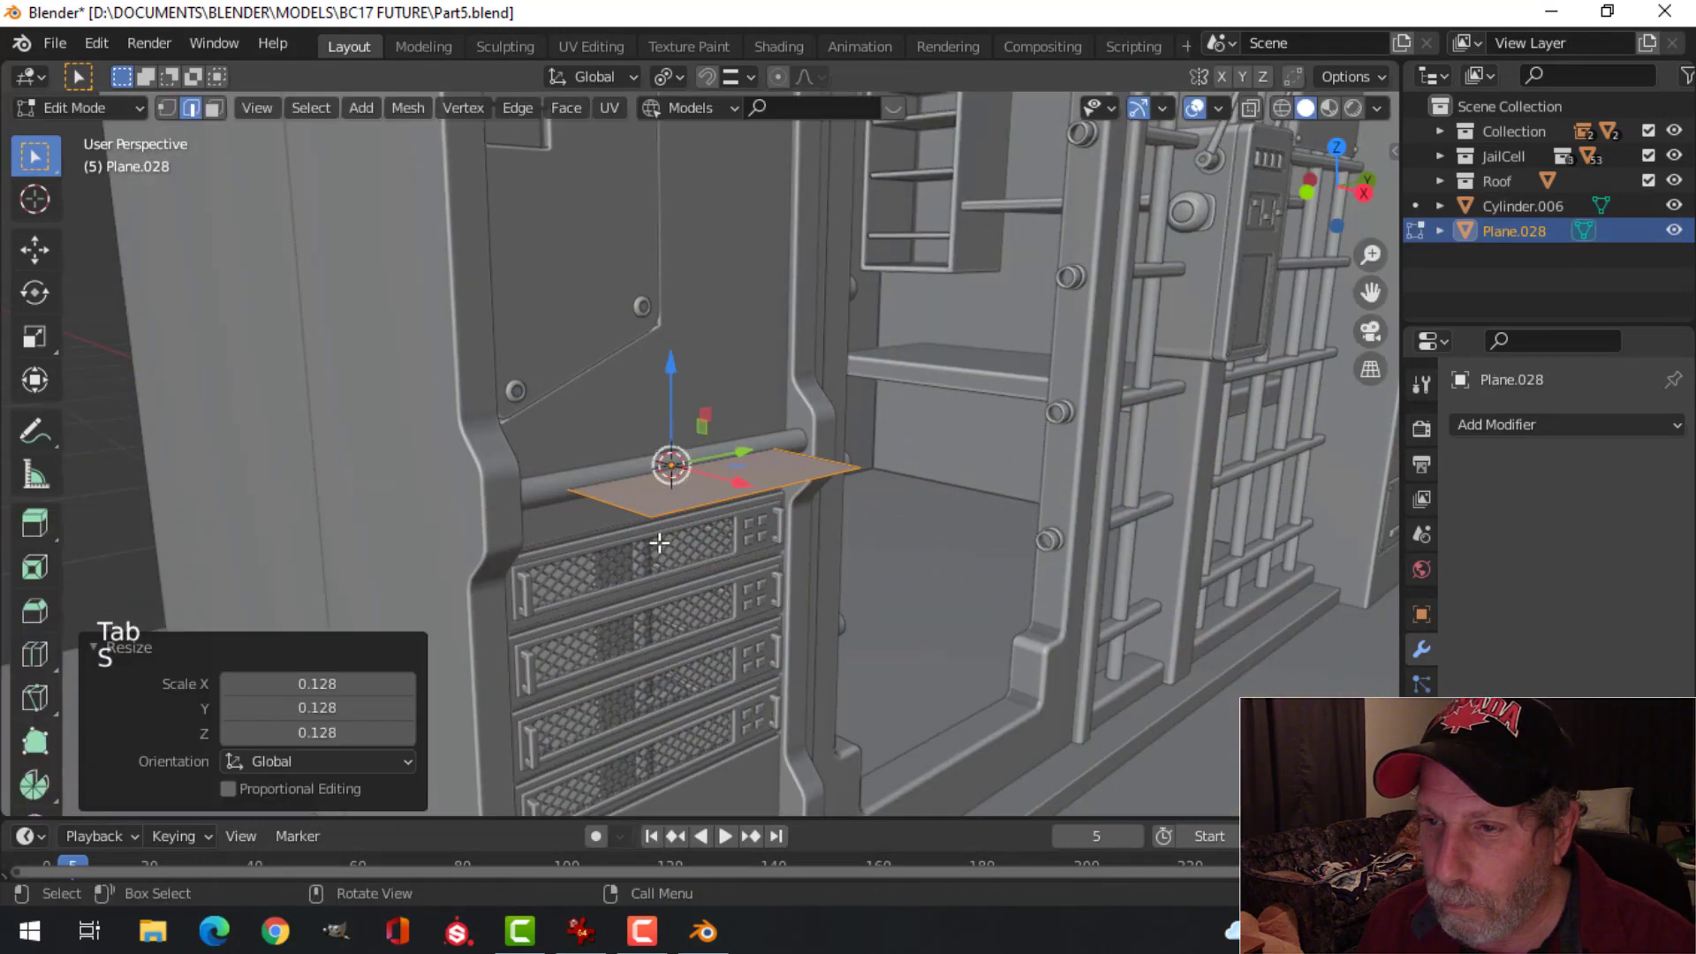
middle_drag(660, 542, 689, 436)
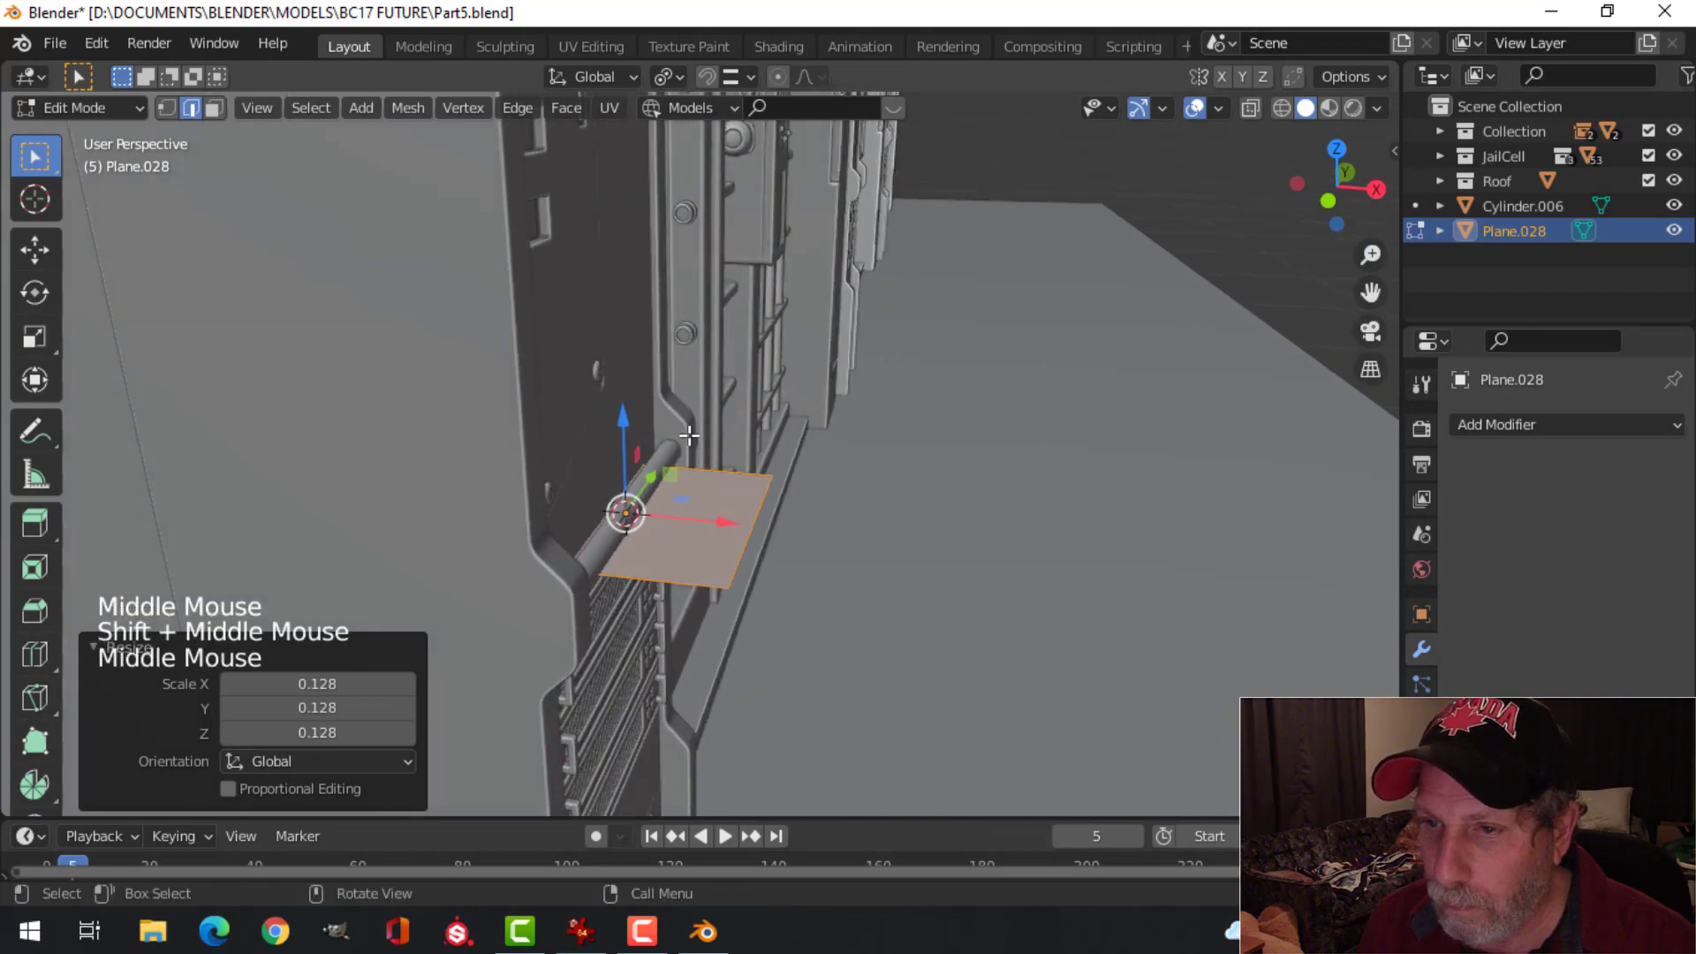
Step: Move the plane about 0.193 m outward along X and extrude it about 0.01 m into a thin slab
drag(727, 521, 916, 568)
middle_drag(917, 568, 841, 639)
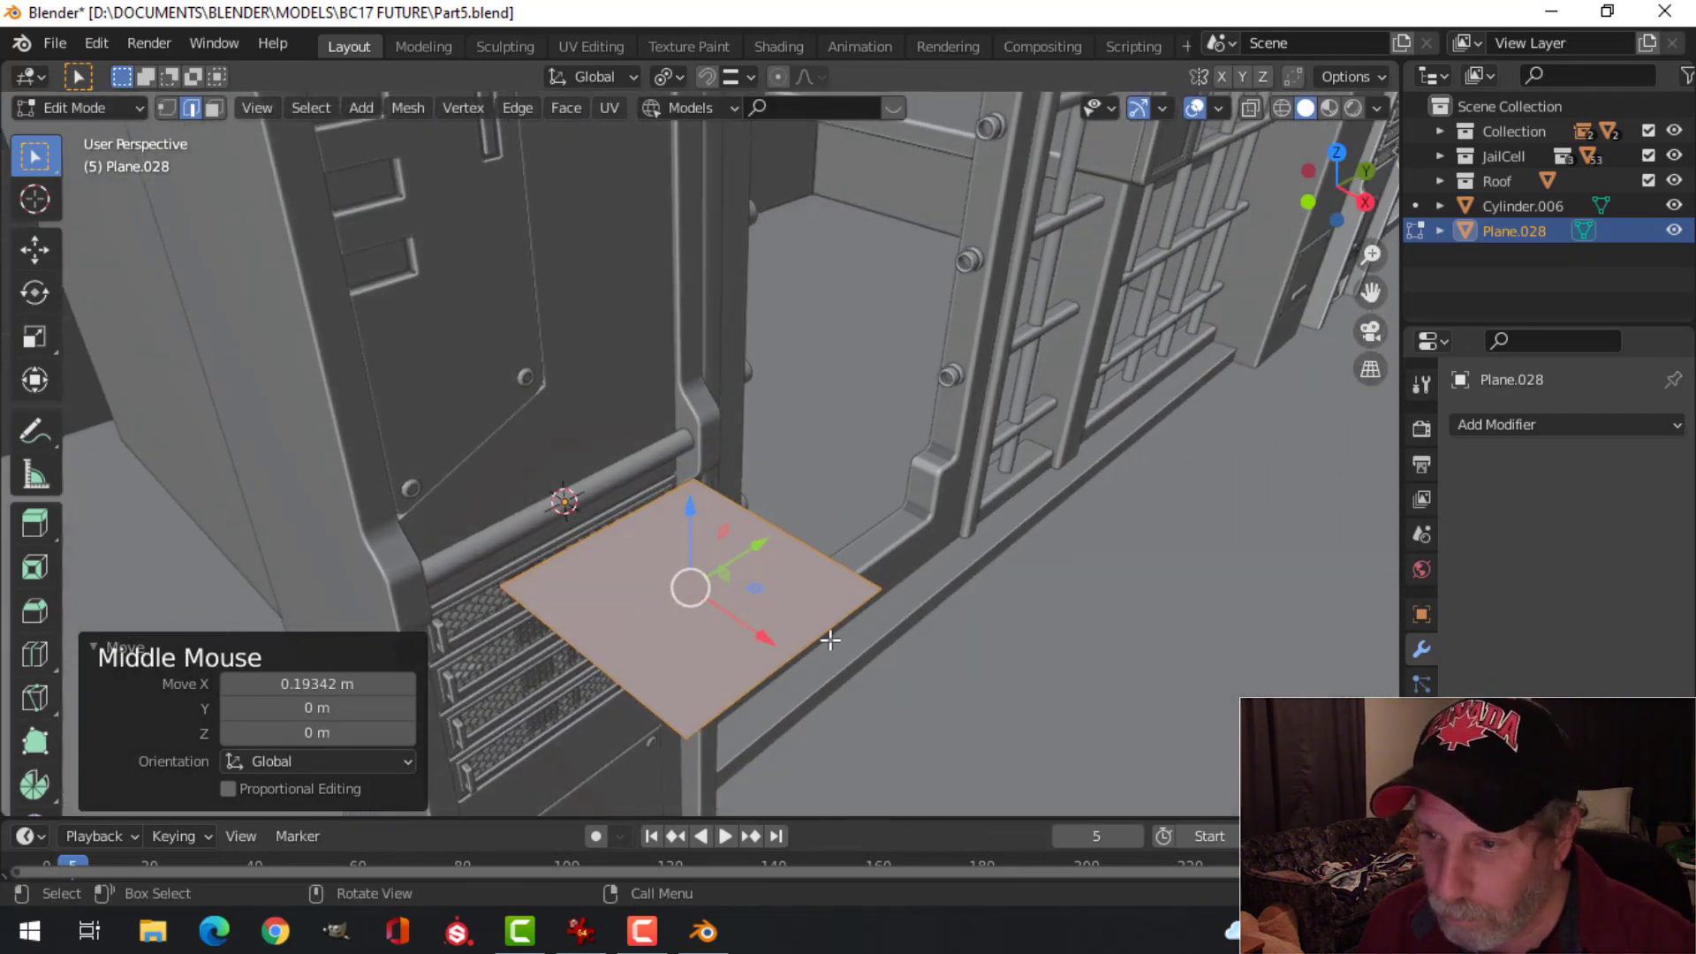
click(831, 640)
drag(857, 695, 831, 680)
key(a)
middle_drag(830, 680, 852, 590)
key(e)
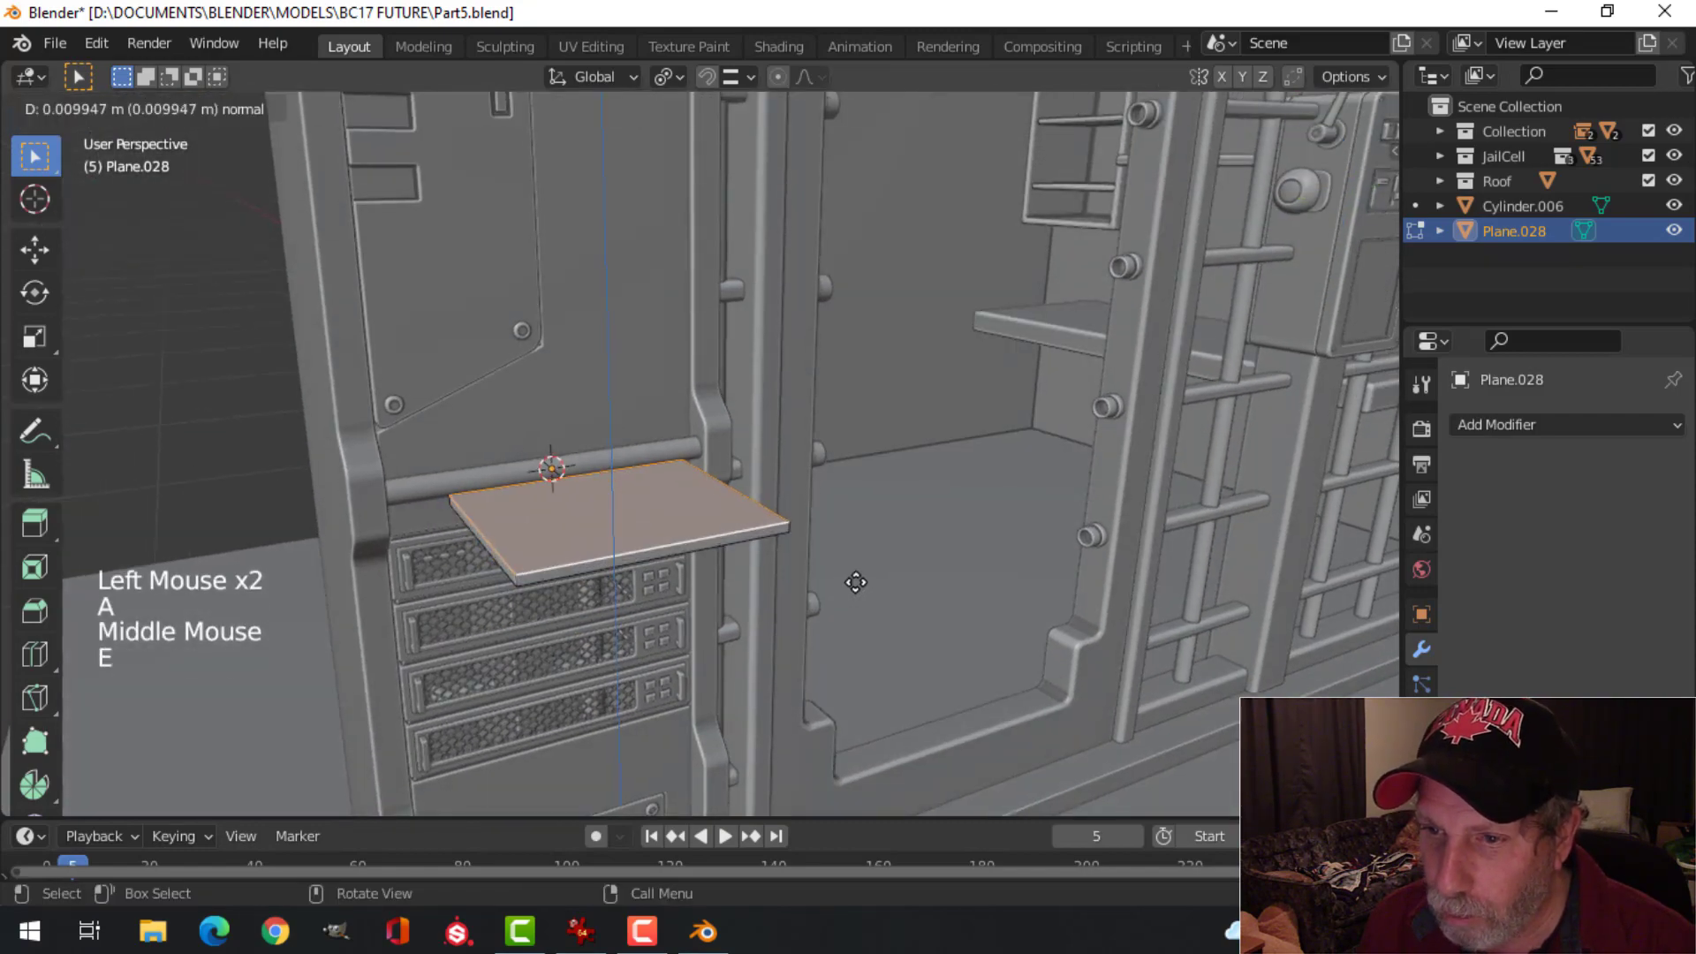
click(825, 591)
key(Tab)
Step: Inset the slab's top face by about 0.0027 m and extrude the inner face slightly inward
middle_drag(583, 624, 733, 598)
key(alt+a)
click(638, 530)
key(Tab)
key(i)
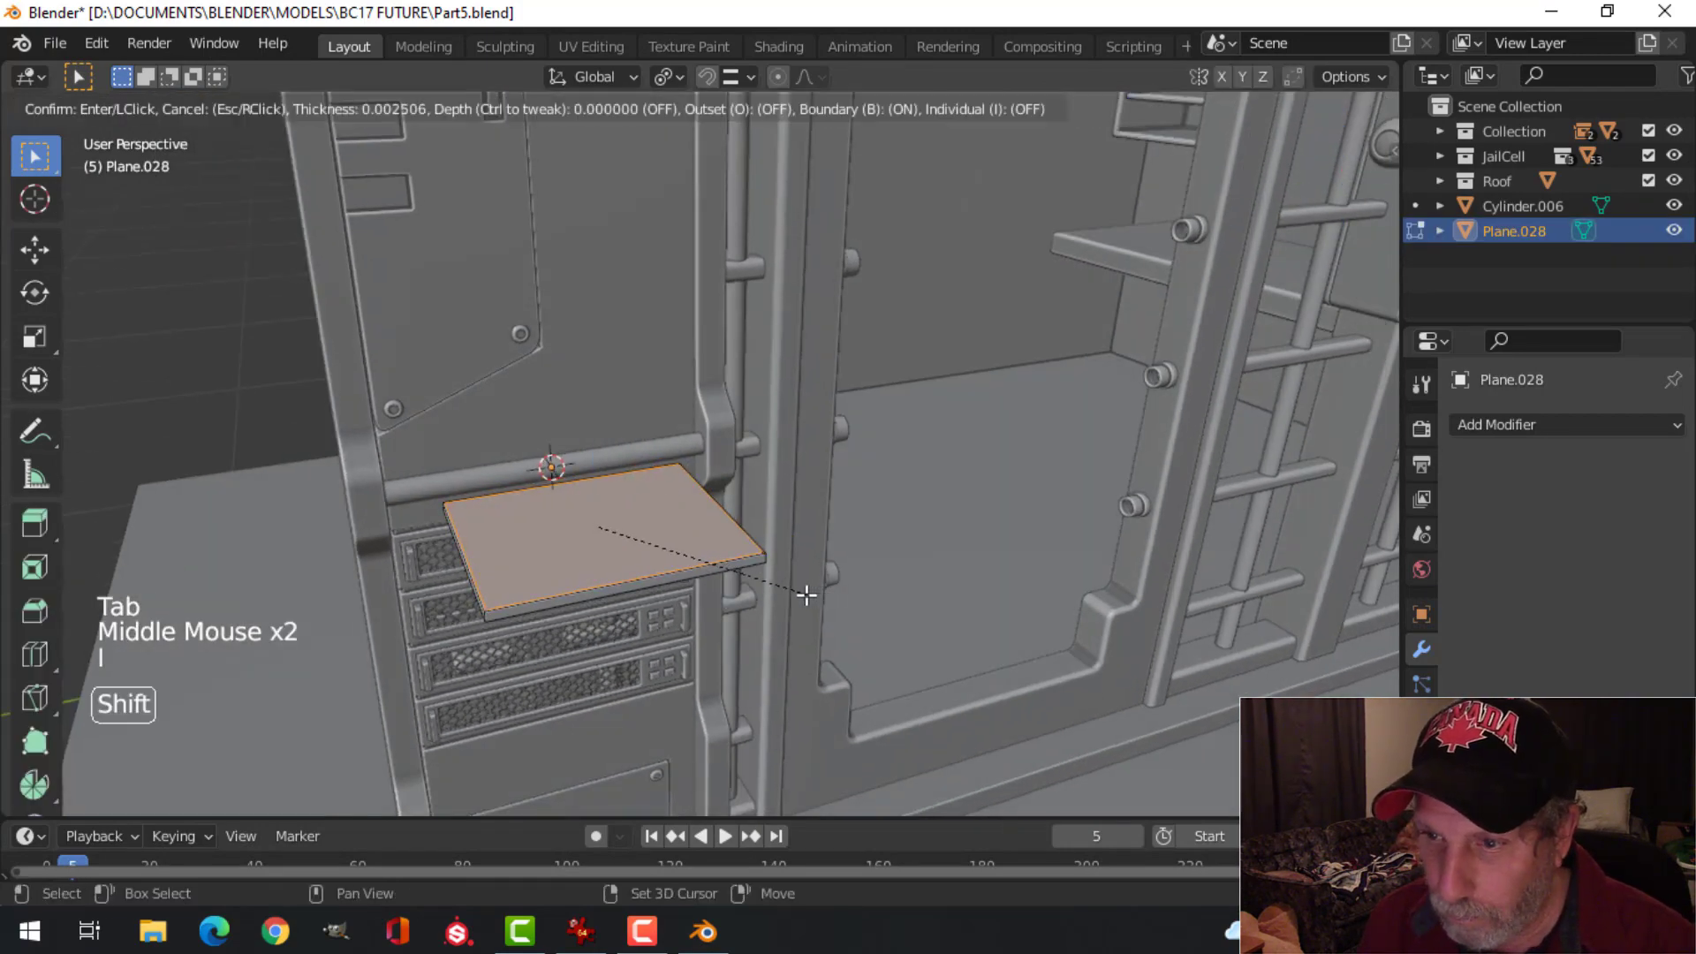
click(806, 594)
scroll(720, 587, up, 2)
shift+middle_drag(720, 588, 703, 517)
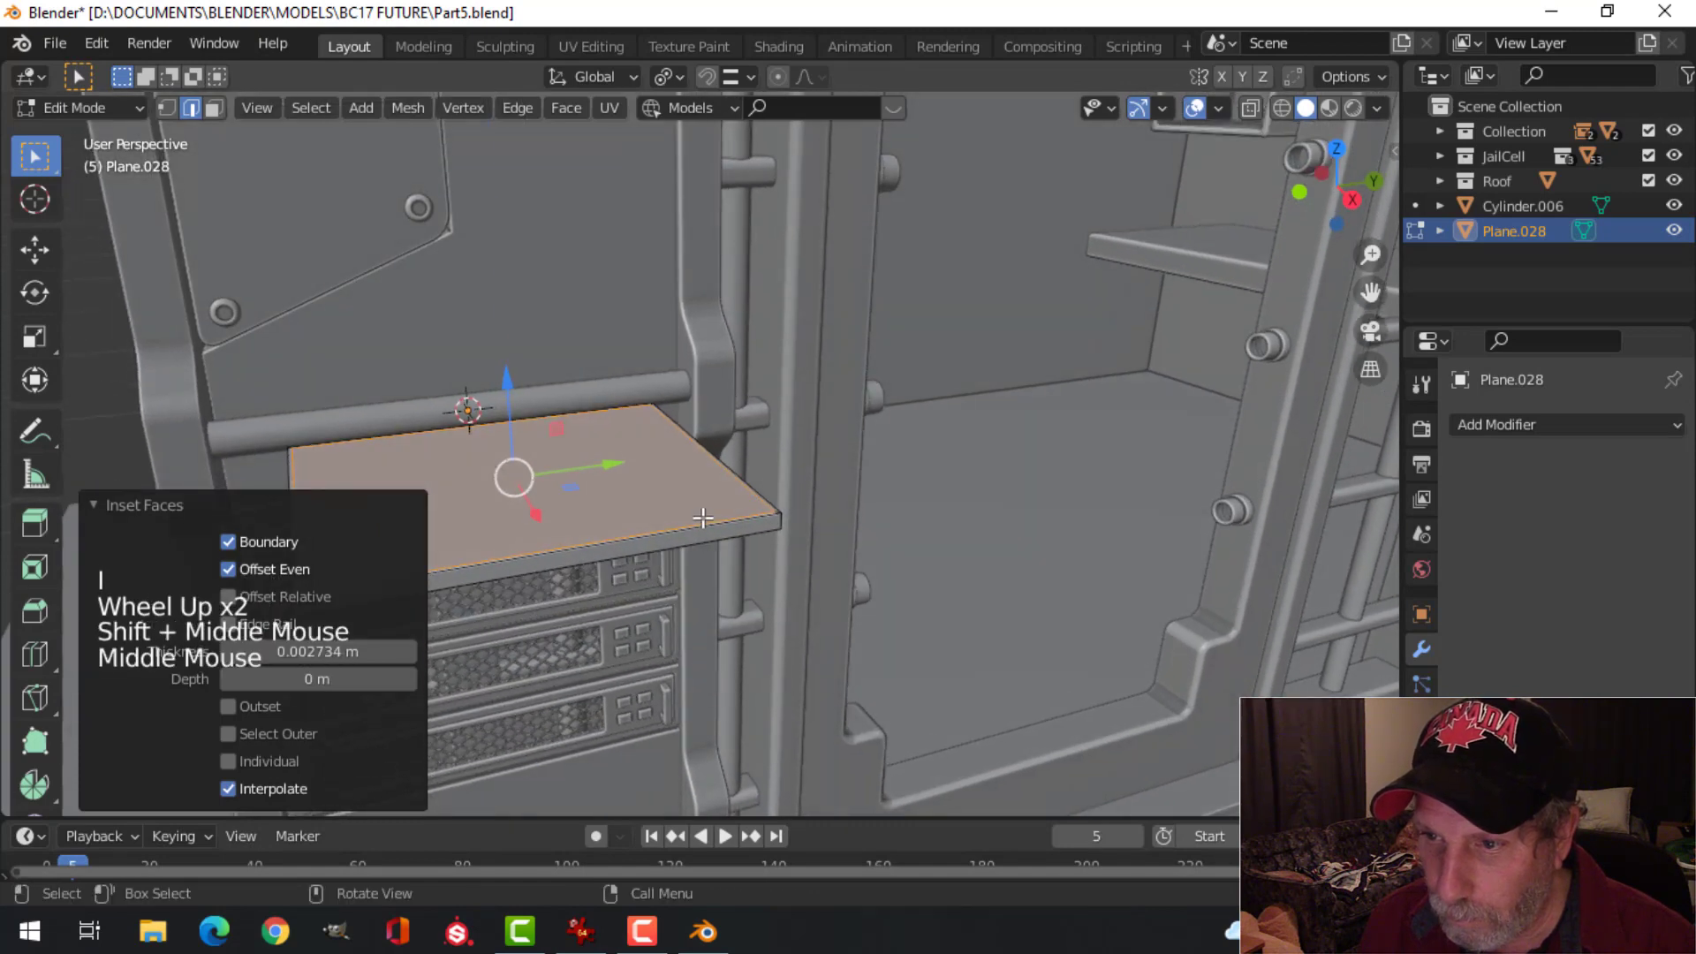
key(e)
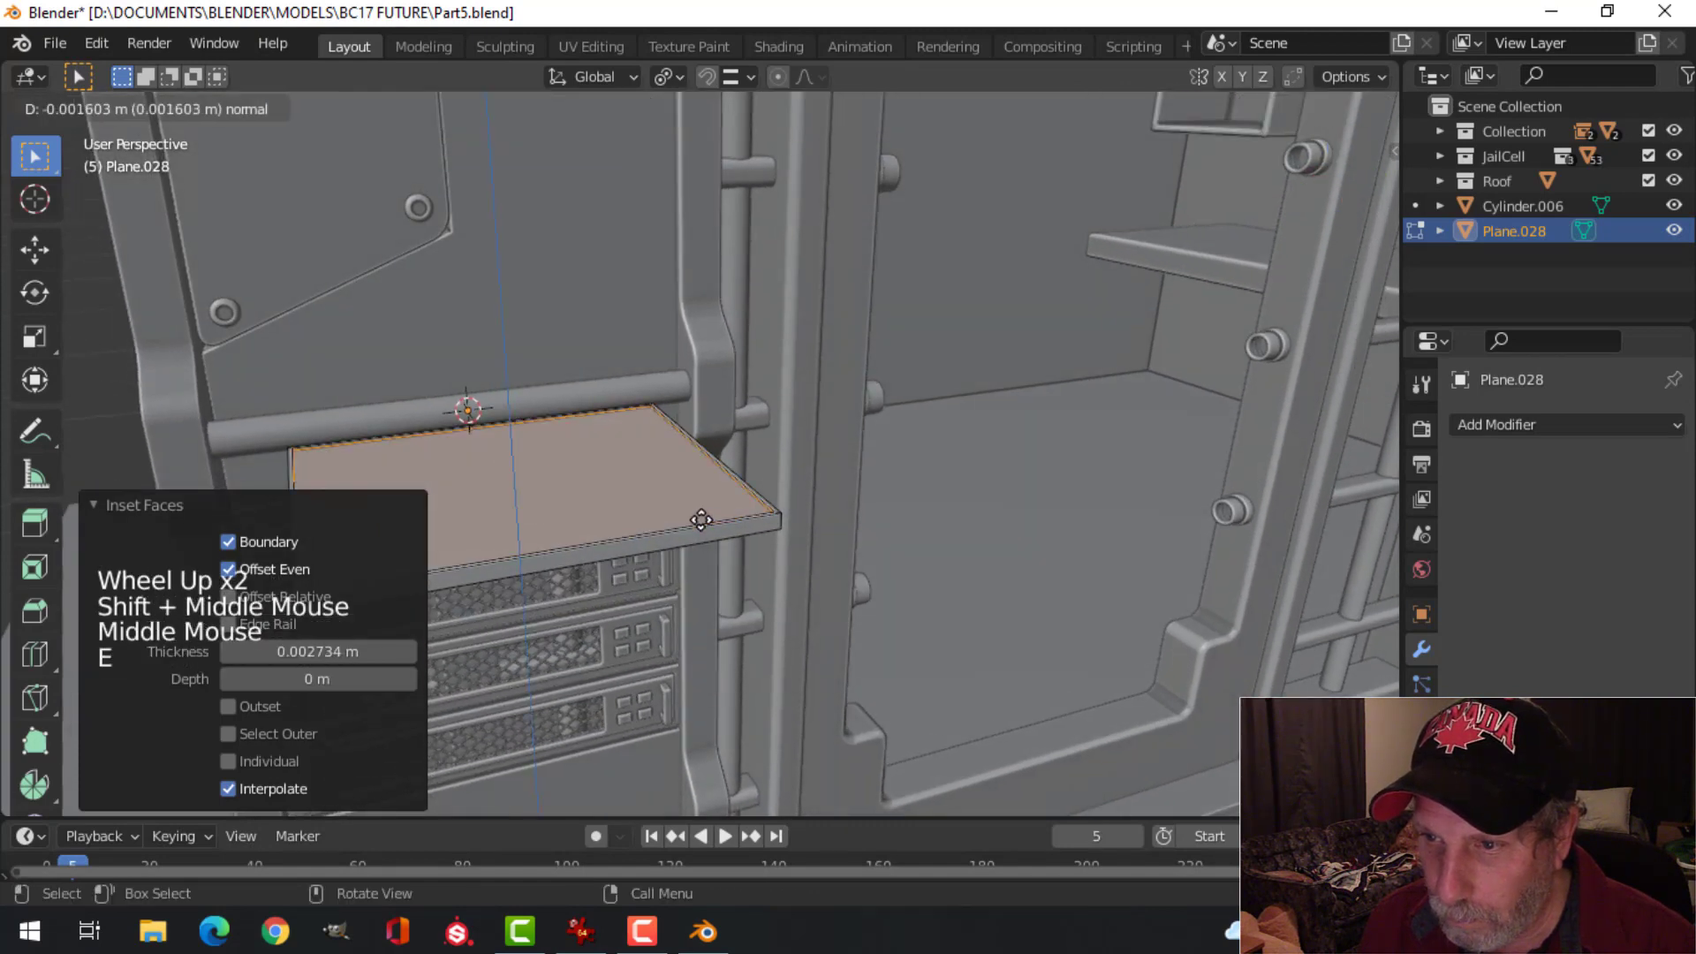
key(Tab)
Step: Add a Bevel modifier to the slab
click(1463, 425)
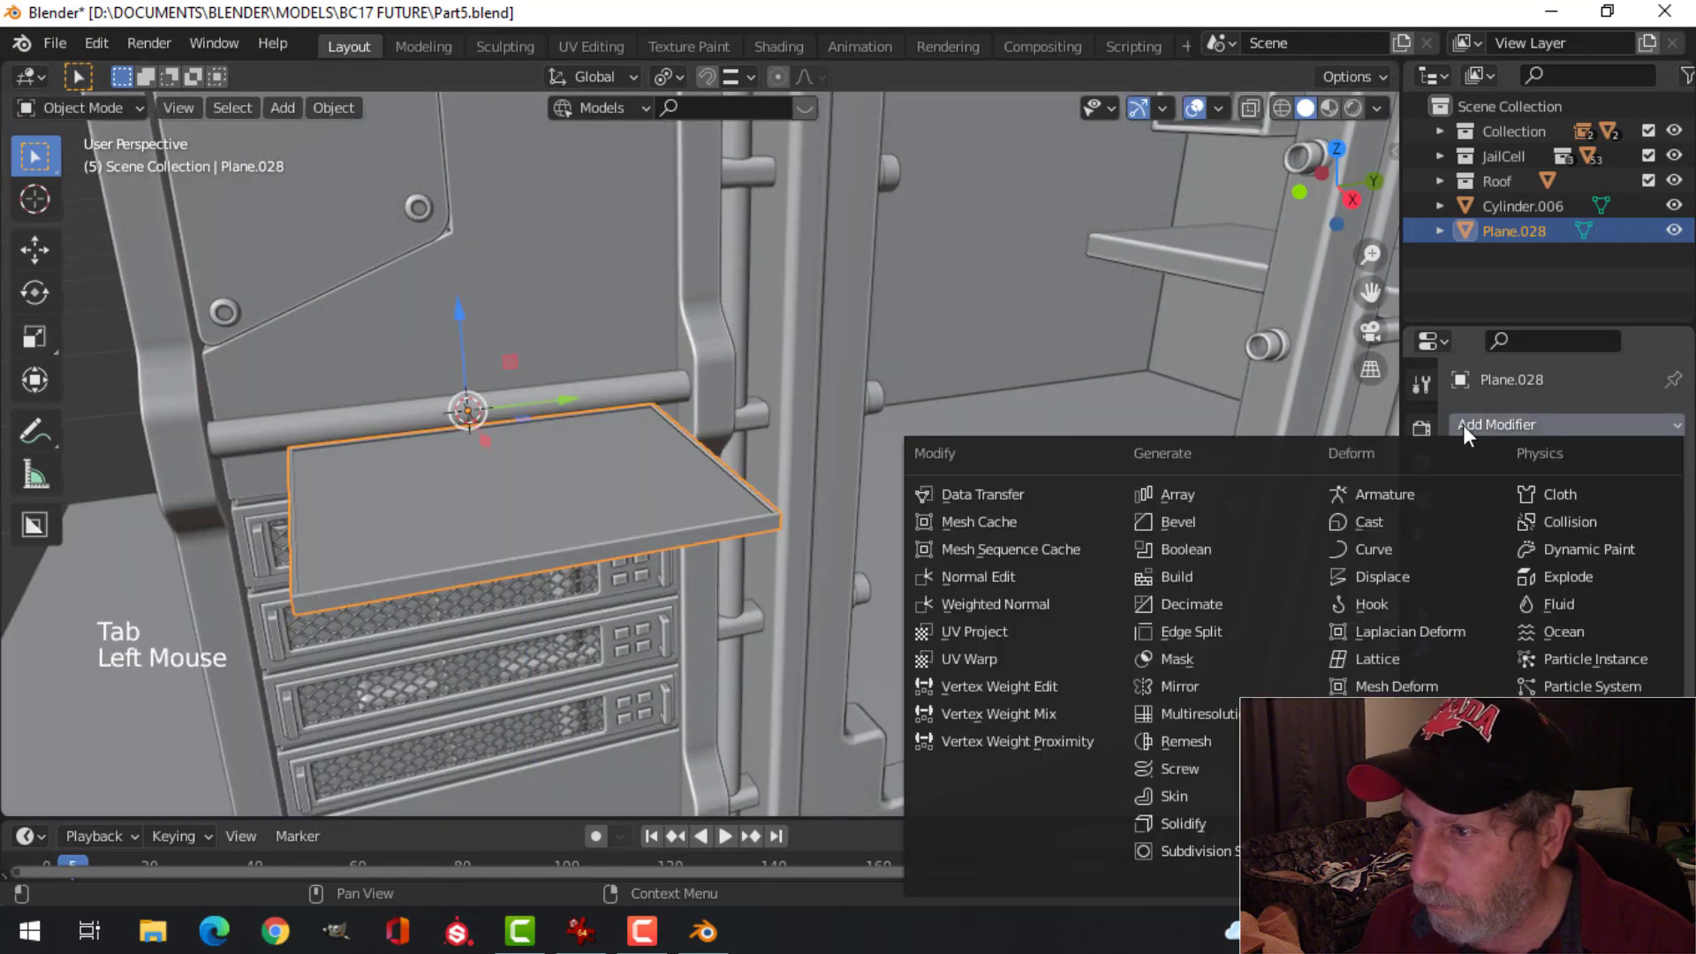
click(1247, 523)
key(alt+a)
middle_drag(778, 555, 752, 520)
click(804, 538)
scroll(772, 549, down, 2)
Step: Rotate the slab's whole mesh 55.5° about the global Y axis
key(Tab)
key(a)
key(r)
key(y)
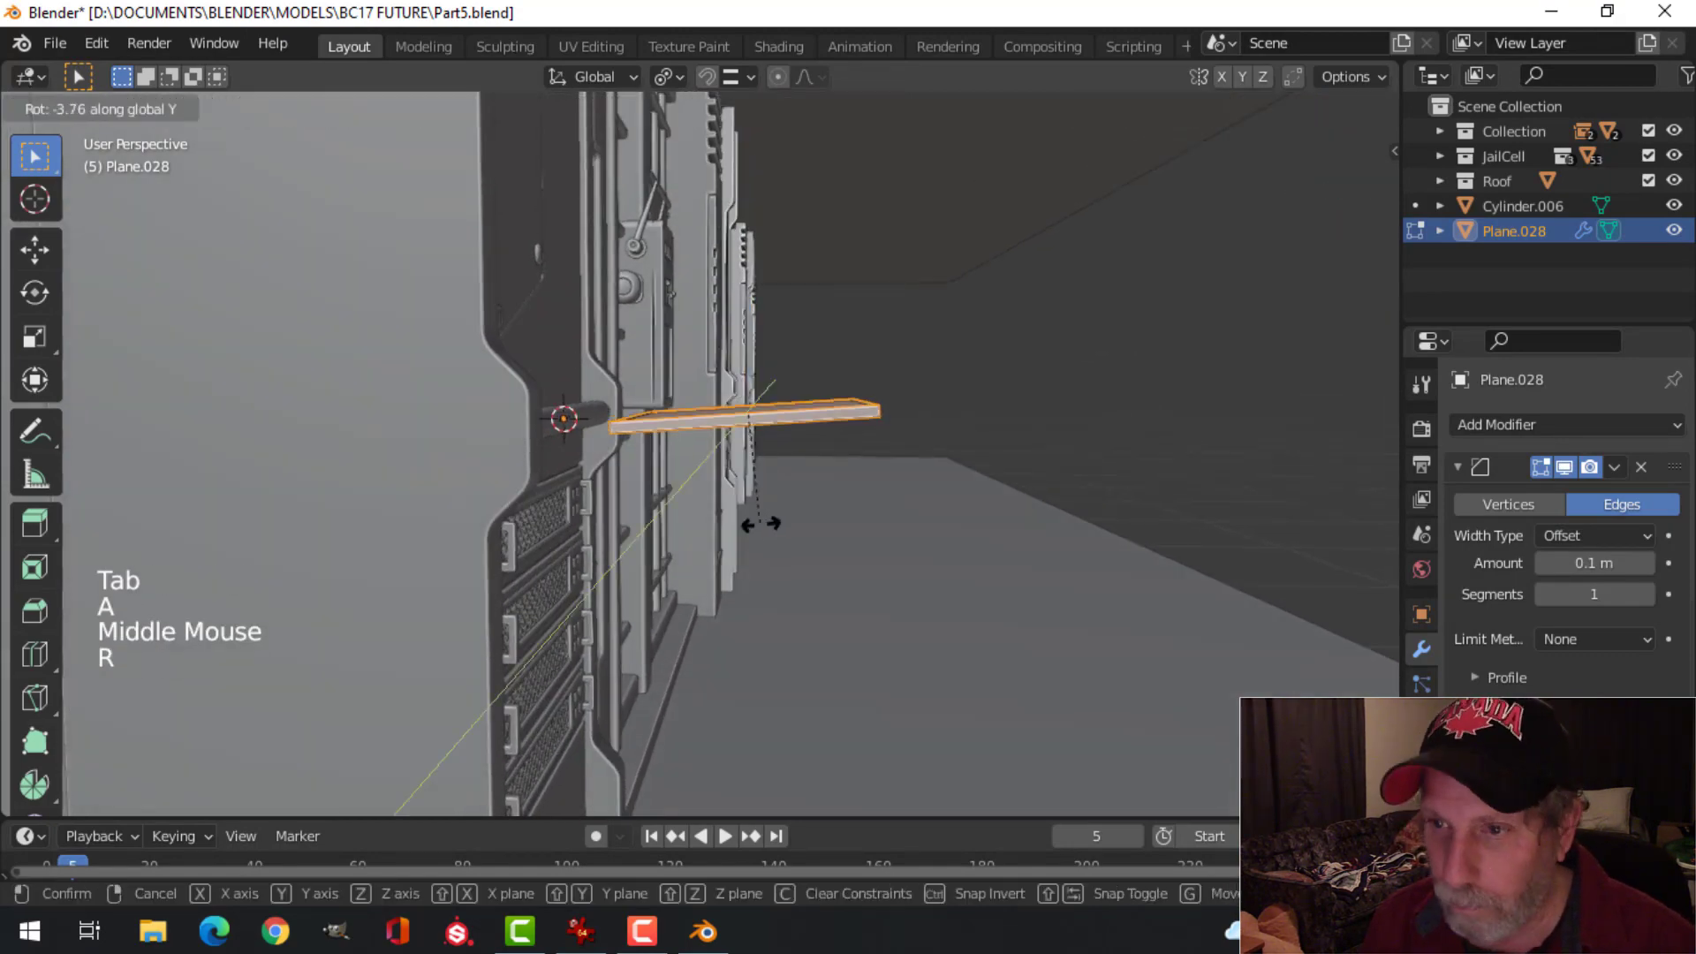
click(610, 531)
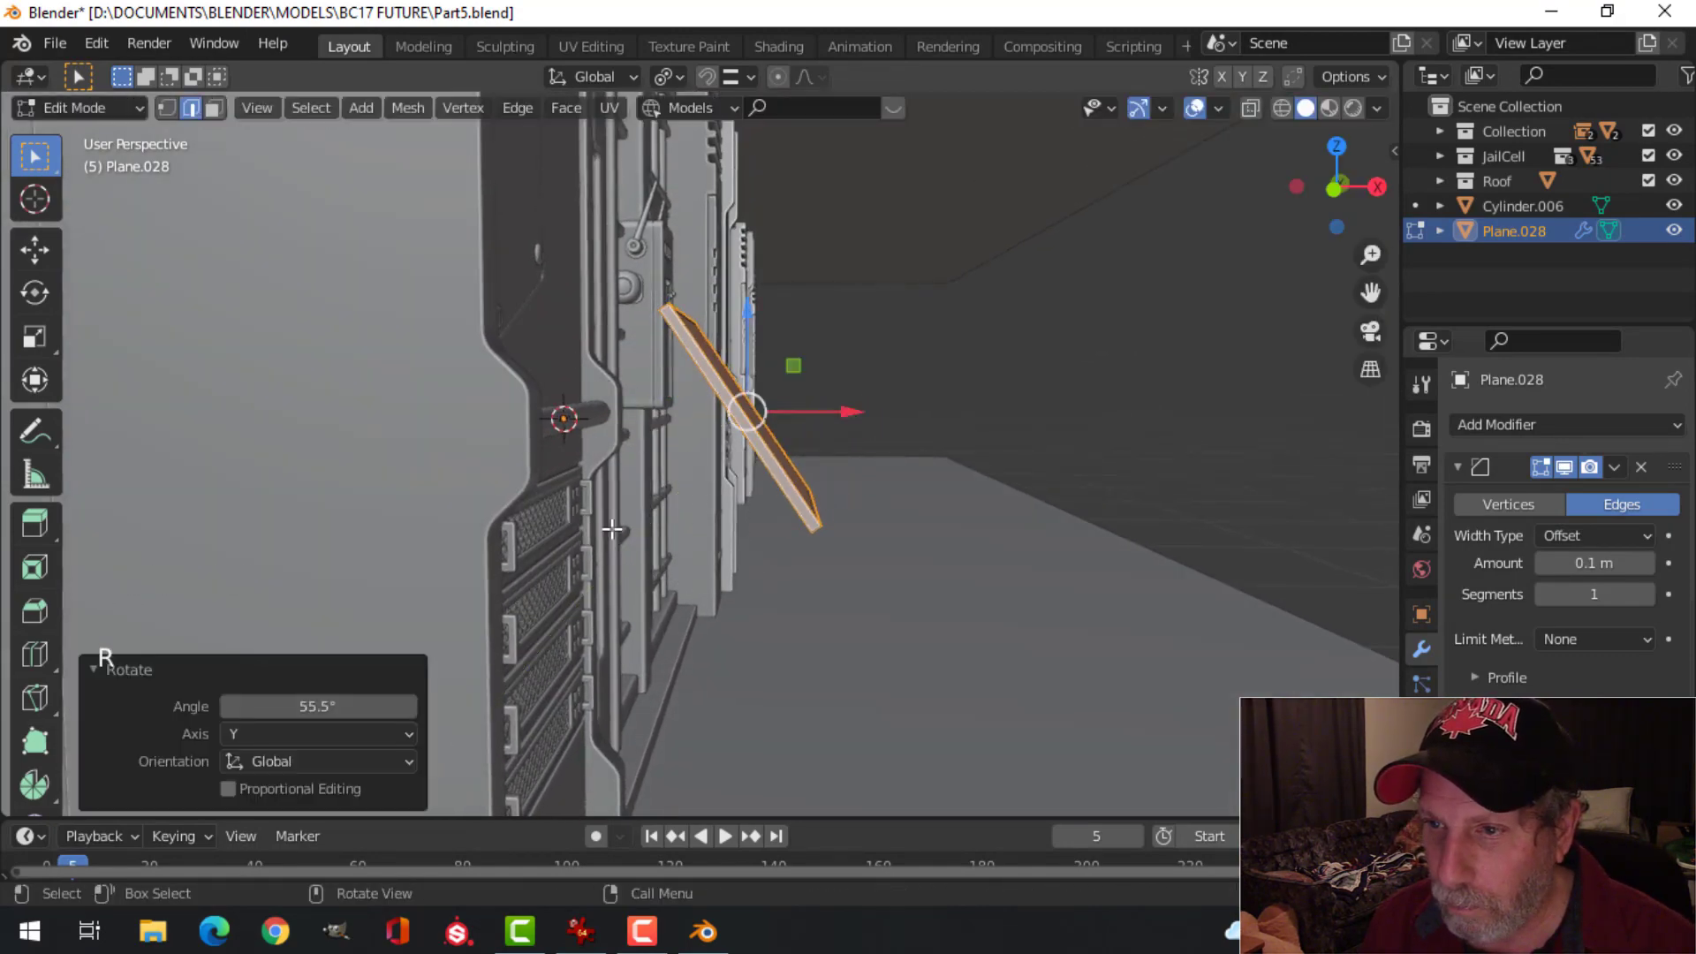
Step: Move the tilted slab about 0.124 m back along X and adjust its position beside the bar in front view
middle_drag(610, 530, 819, 482)
drag(823, 427, 654, 424)
mouse_move(654, 424)
middle_down()
mouse_move(295, 467)
mouse_move(644, 443)
mouse_move(655, 409)
mouse_move(661, 430)
middle_up()
scroll(644, 443, up, 2)
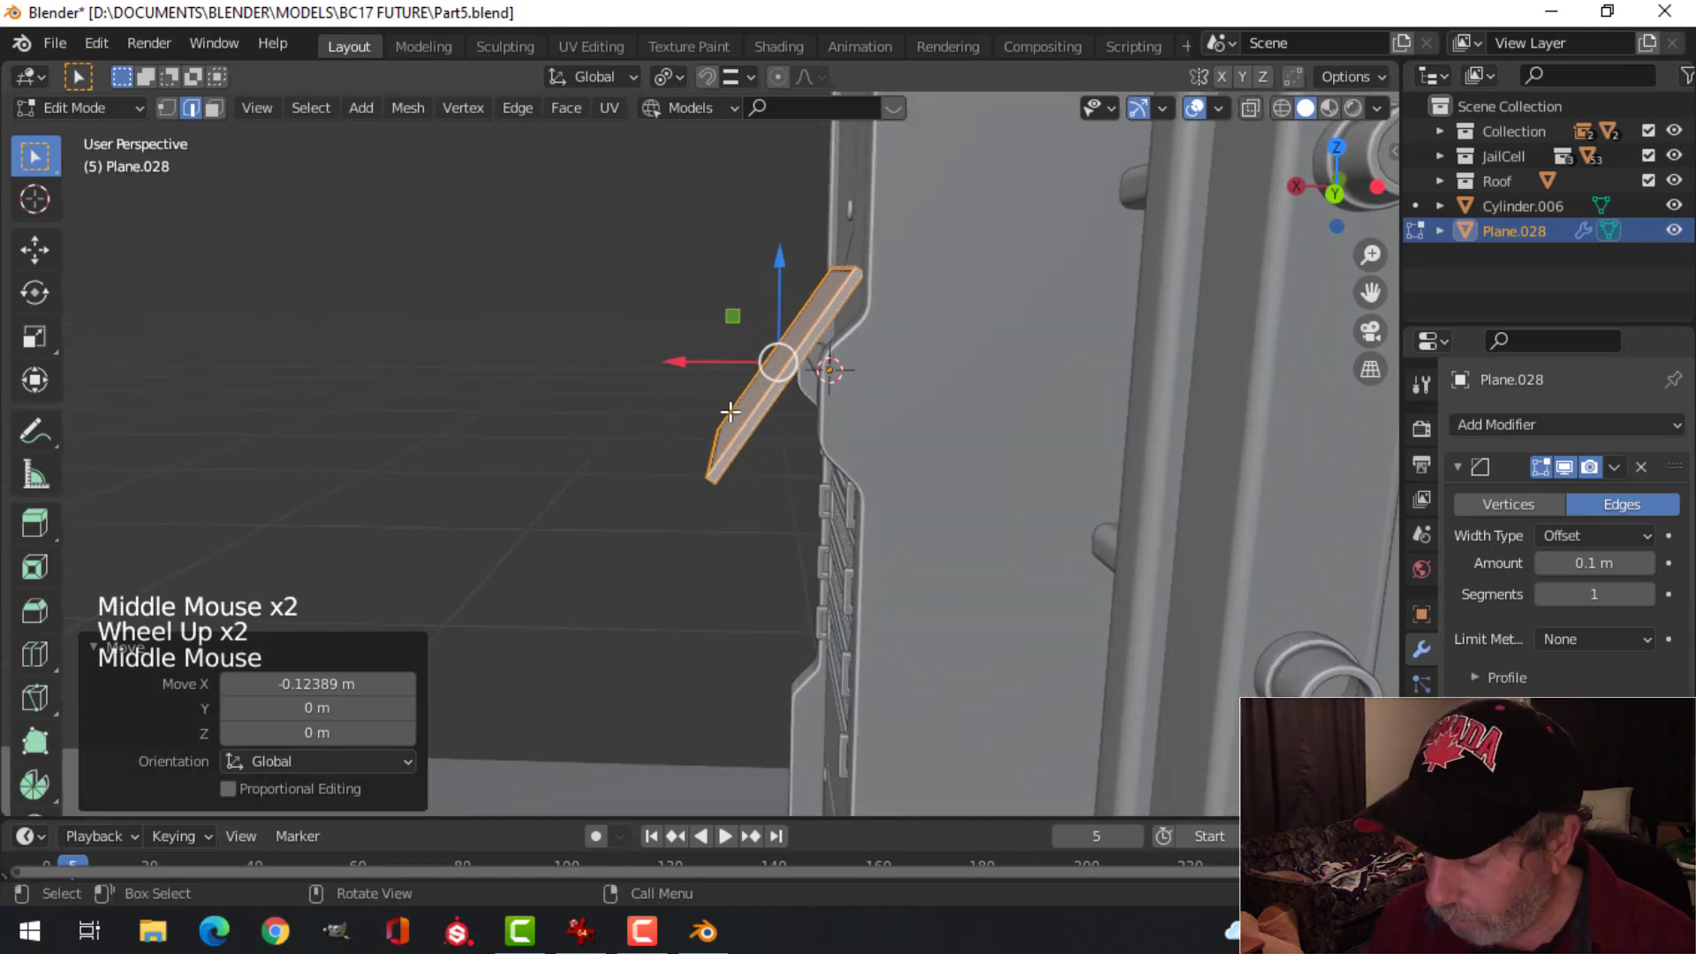
key(KP_1)
key(g)
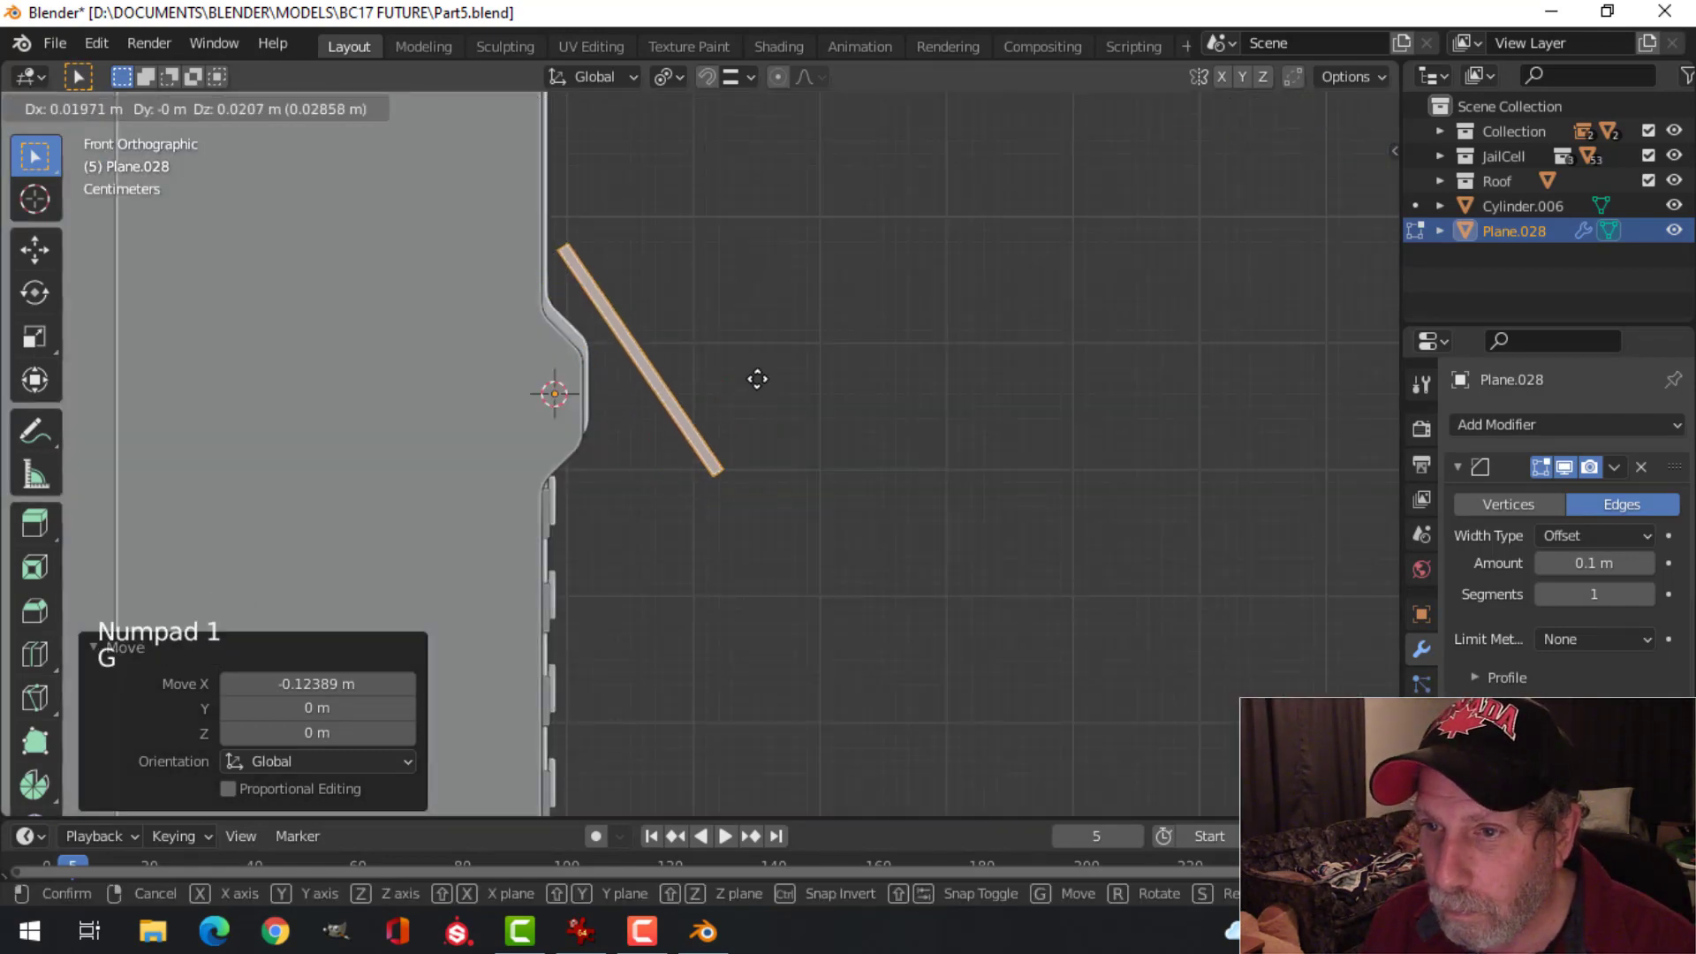
middle_drag(865, 383, 436, 272)
Step: Examine the tilted slab's edges and its placement relative to the horizontal bar
key(alt+a)
key(Tab)
scroll(545, 375, up, 3)
key(alt+a)
click(437, 273)
key(Tab)
middle_drag(376, 344, 564, 326)
key(alt+a)
key(a)
key(Tab)
scroll(608, 325, down, 3)
Step: Hide the tilted slab
click(724, 358)
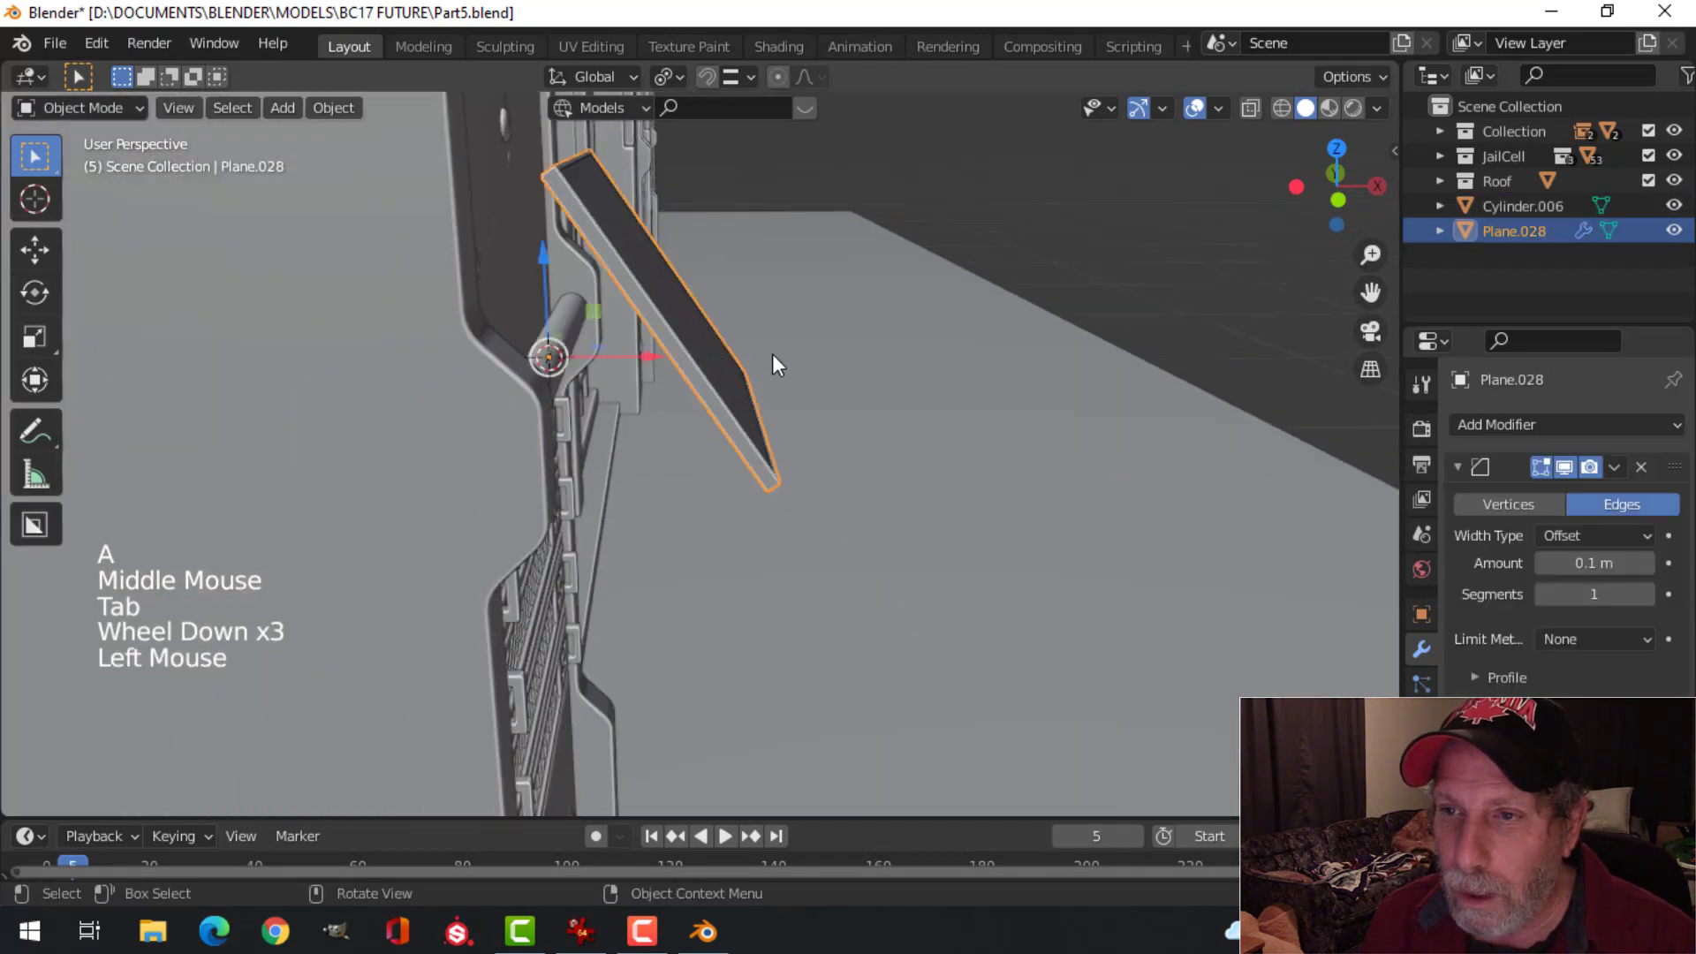
key(h)
middle_drag(829, 368, 569, 331)
Step: Duplicate the horizontal bar's mesh and move the copy about 0.037 m outward along X
click(569, 330)
key(Tab)
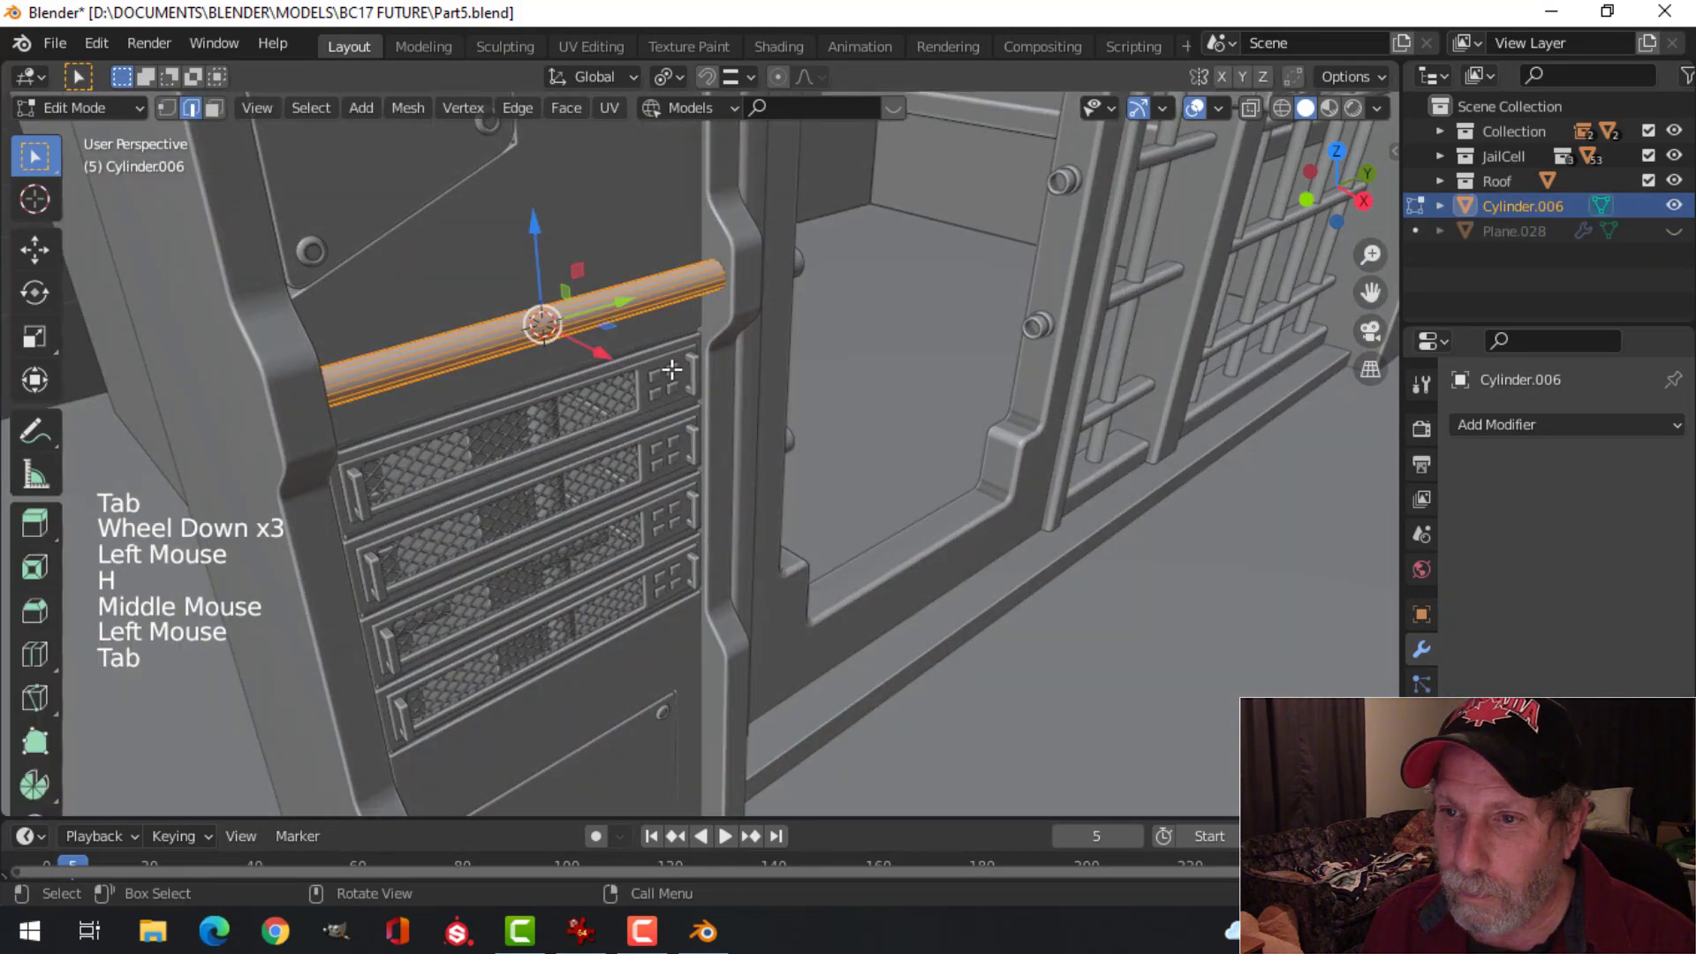
scroll(671, 368, up, 2)
middle_drag(671, 368, 628, 376)
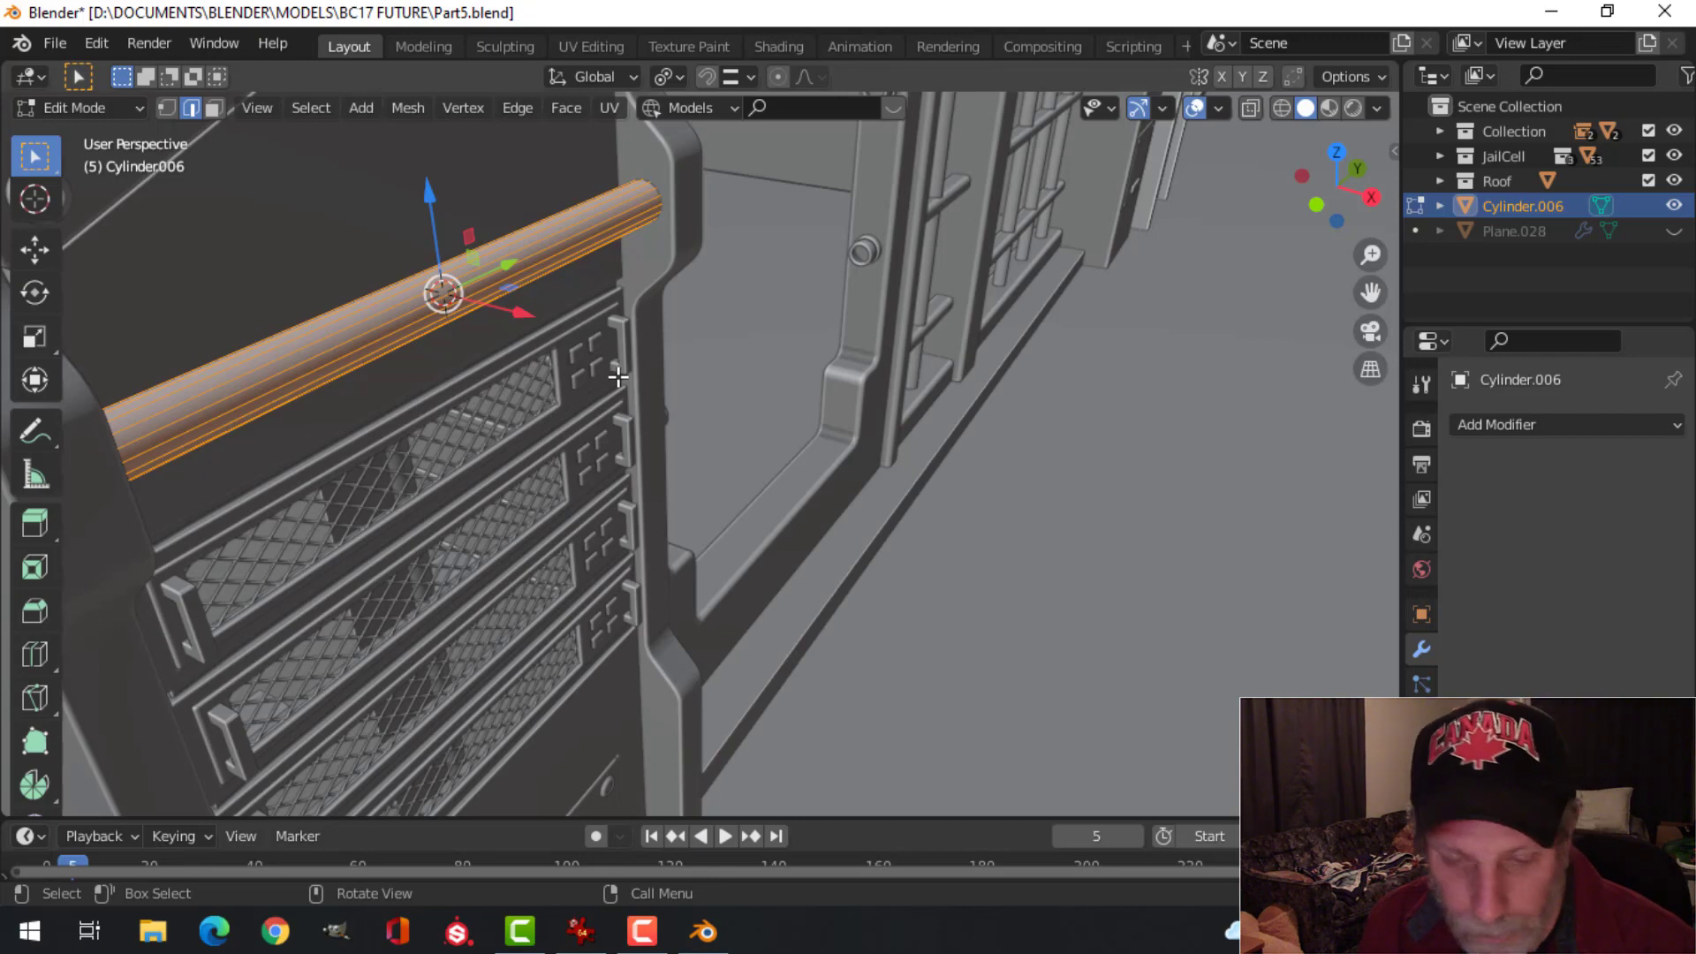
key(shift+d)
middle_drag(619, 377, 684, 378)
drag(568, 352, 658, 353)
middle_drag(658, 353, 749, 364)
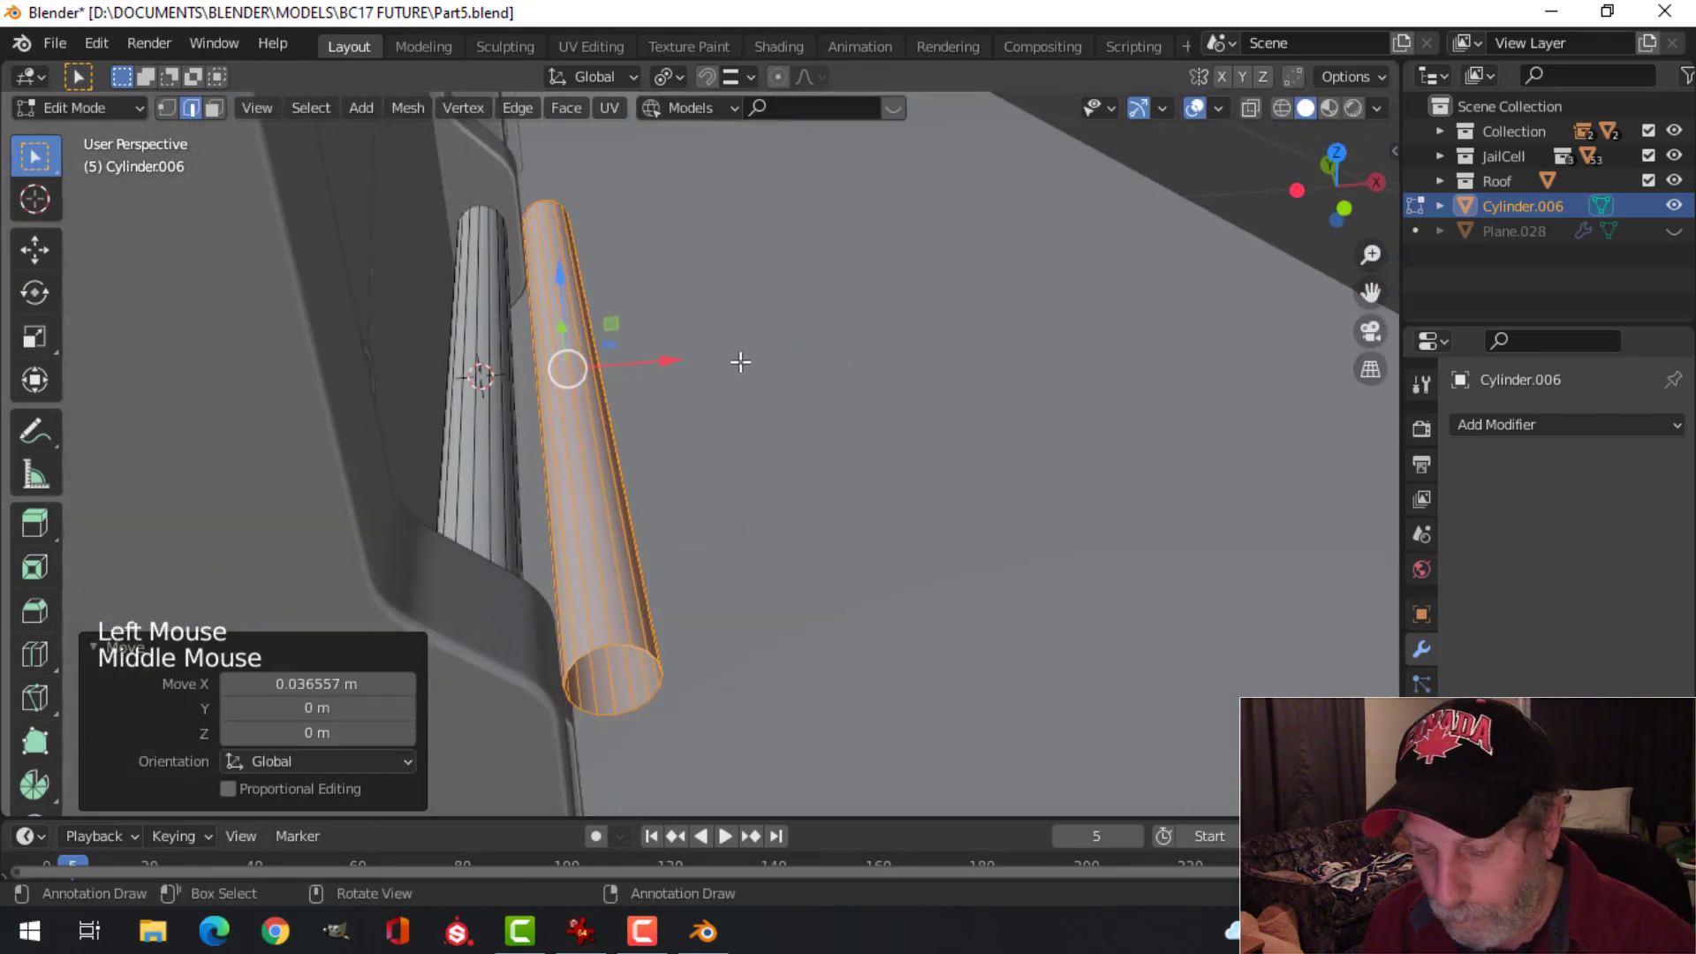
Step: Separate the duplicated bar into its own object and select its entire mesh for editing
key(p)
click(741, 362)
key(Tab)
click(611, 349)
key(Tab)
key(a)
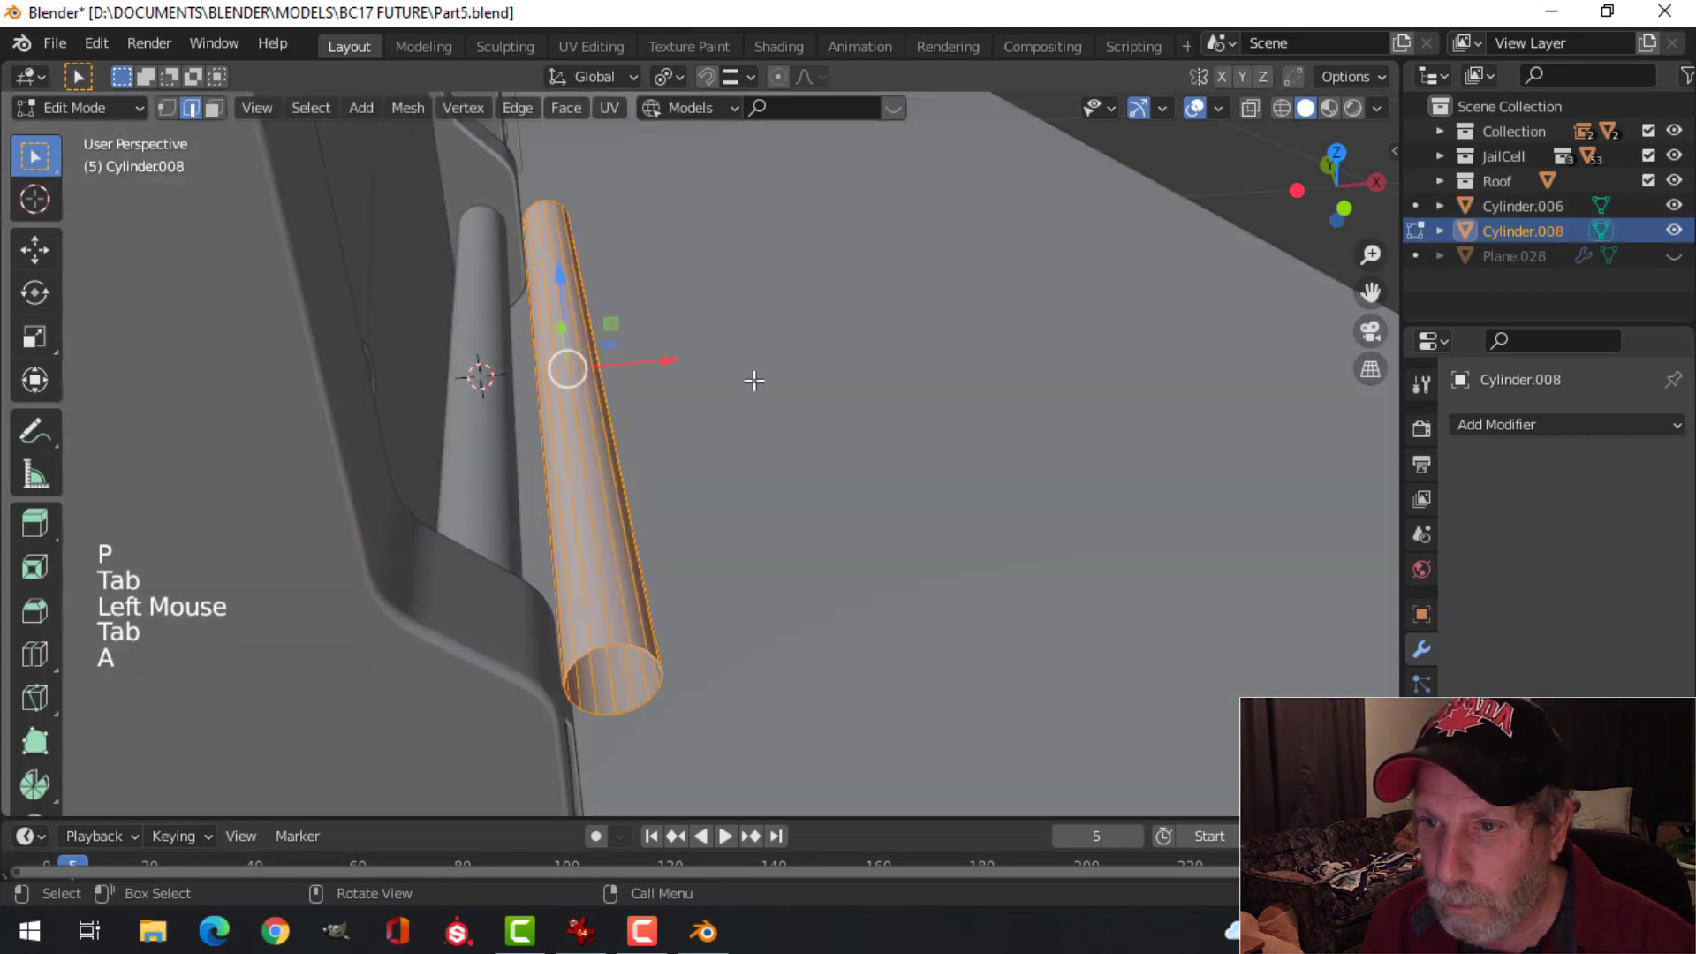
Step: Rotate the separated cylinder 90° about Z so it stands perpendicular to the bar
middle_drag(755, 381, 702, 400)
text(r)
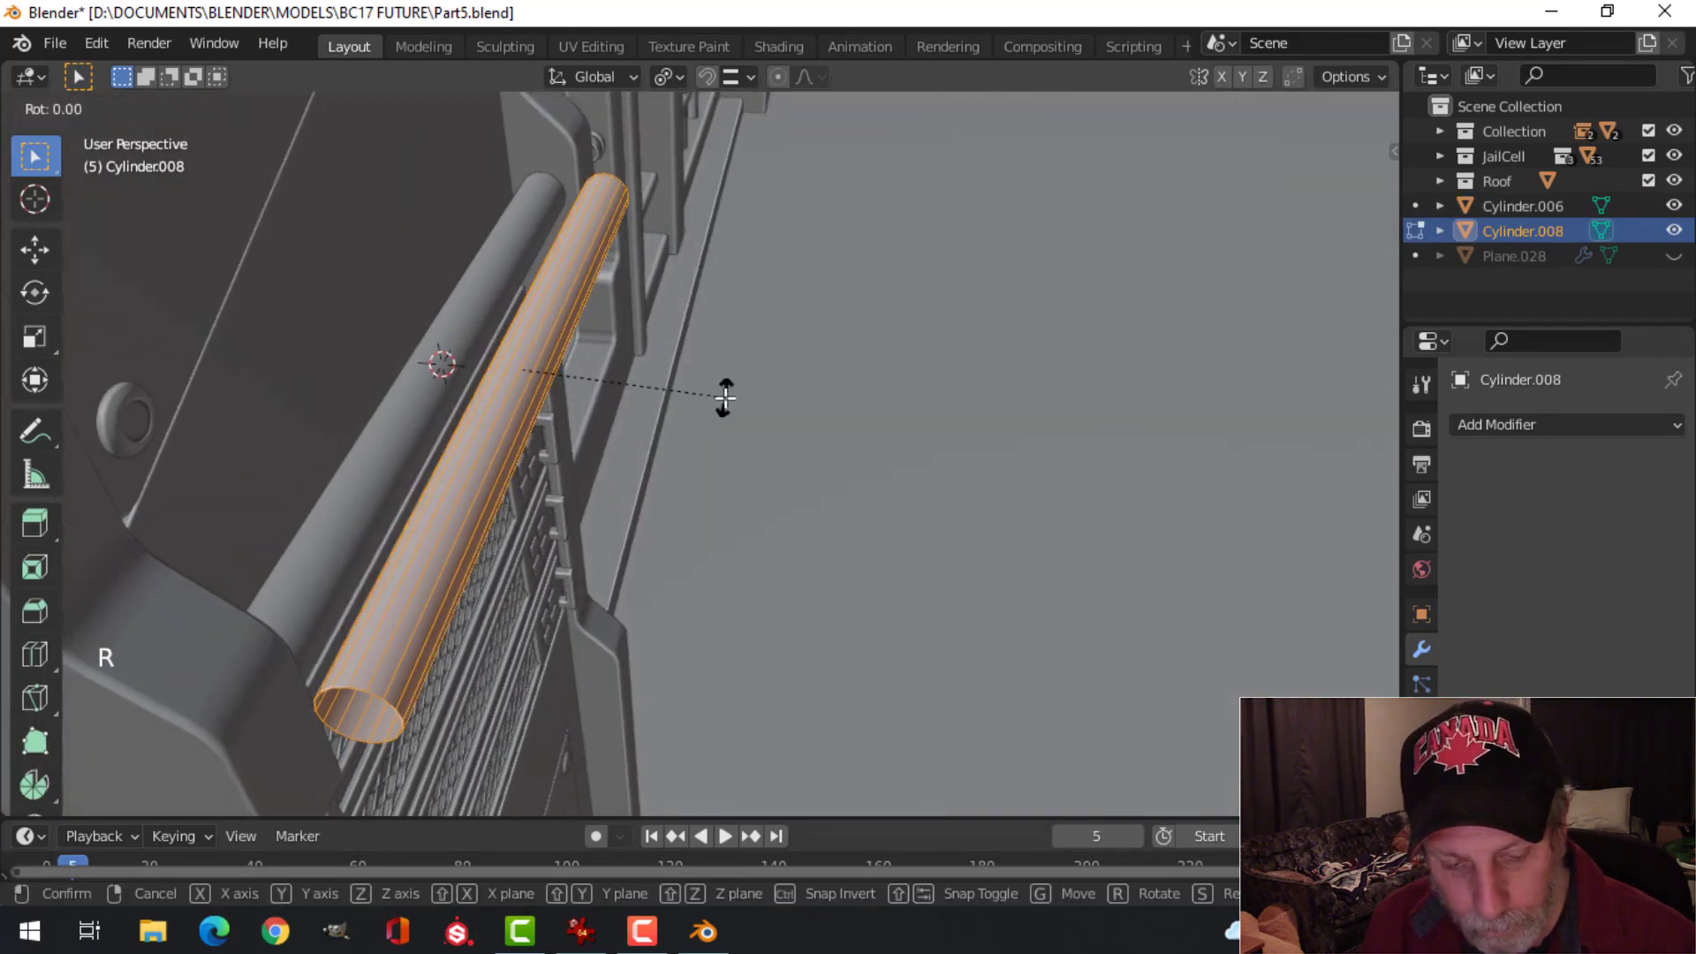
text(90)
key(Return)
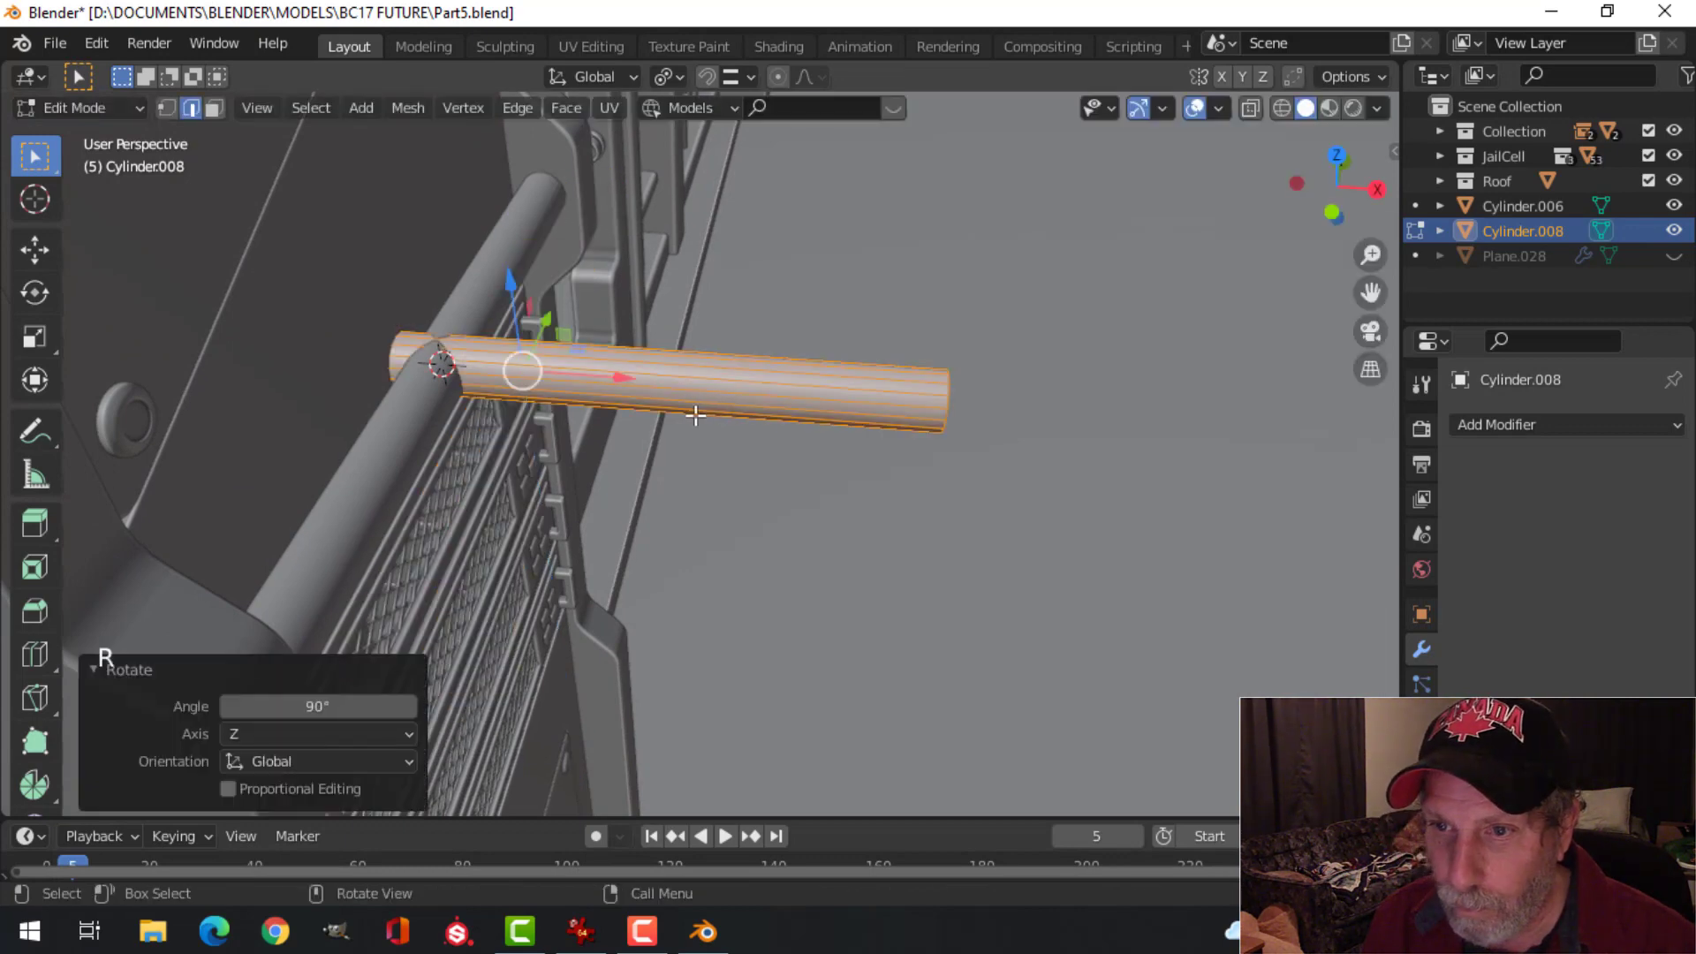
Step: Shorten the perpendicular cylinder by moving its outer end loop back along X toward the bar
middle_drag(693, 409, 714, 407)
middle_drag(830, 403, 761, 409)
key(alt+a)
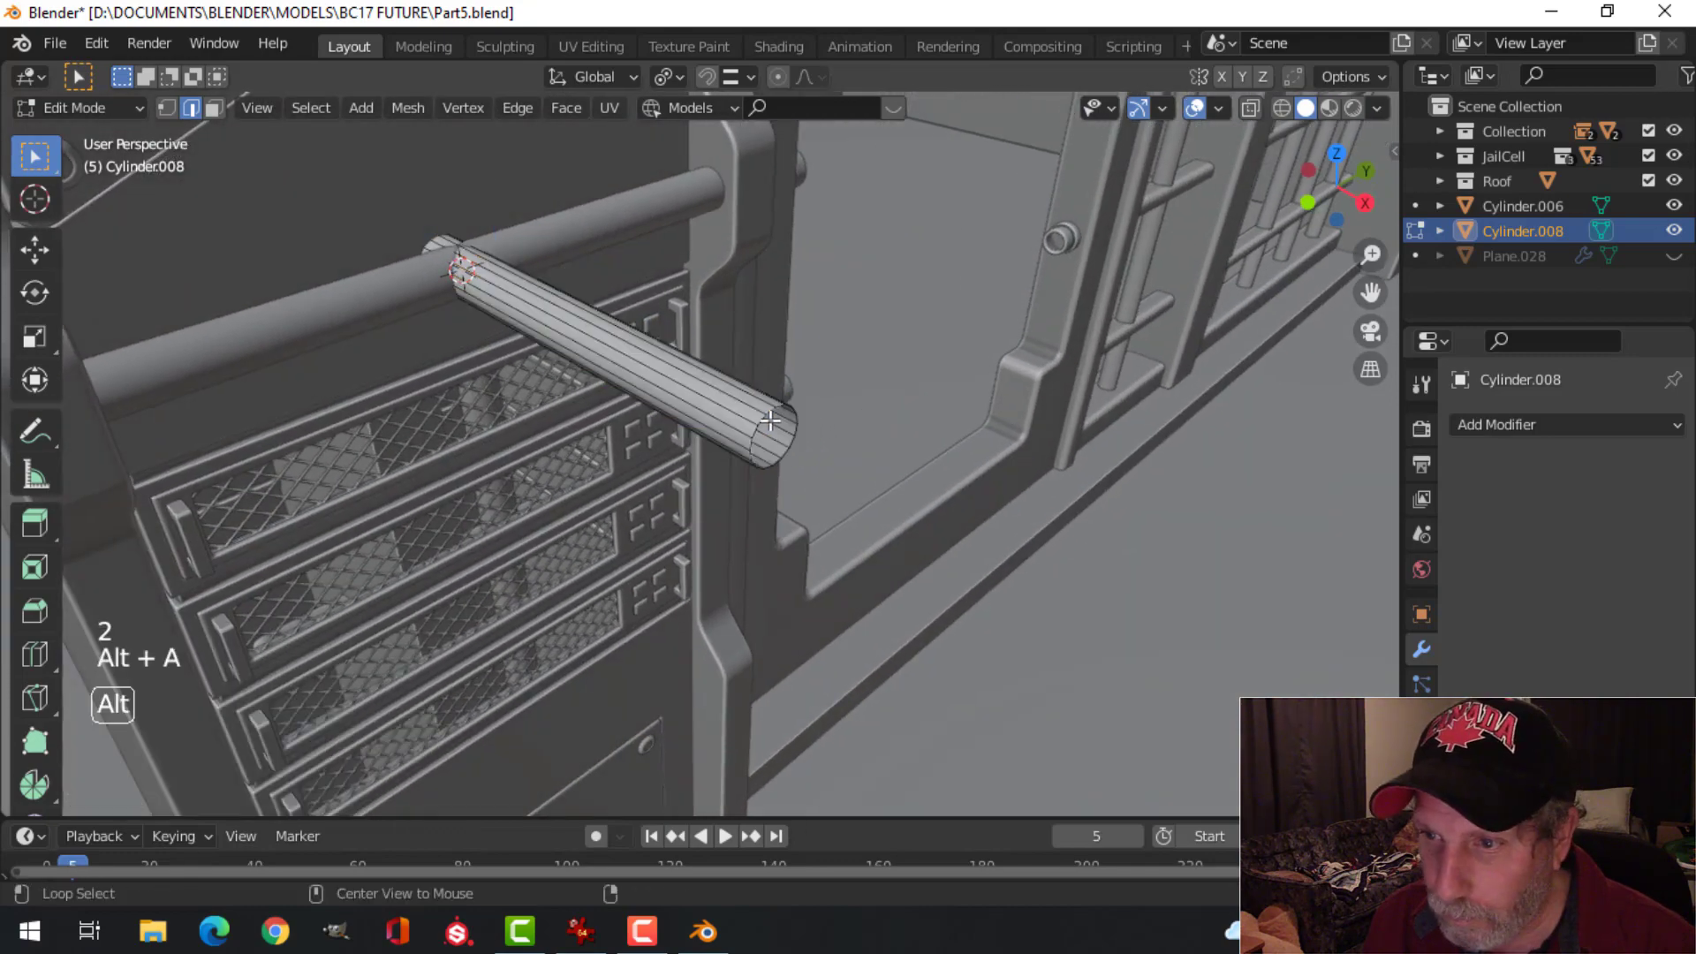
alt+shift+click(764, 412)
middle_drag(764, 411, 777, 424)
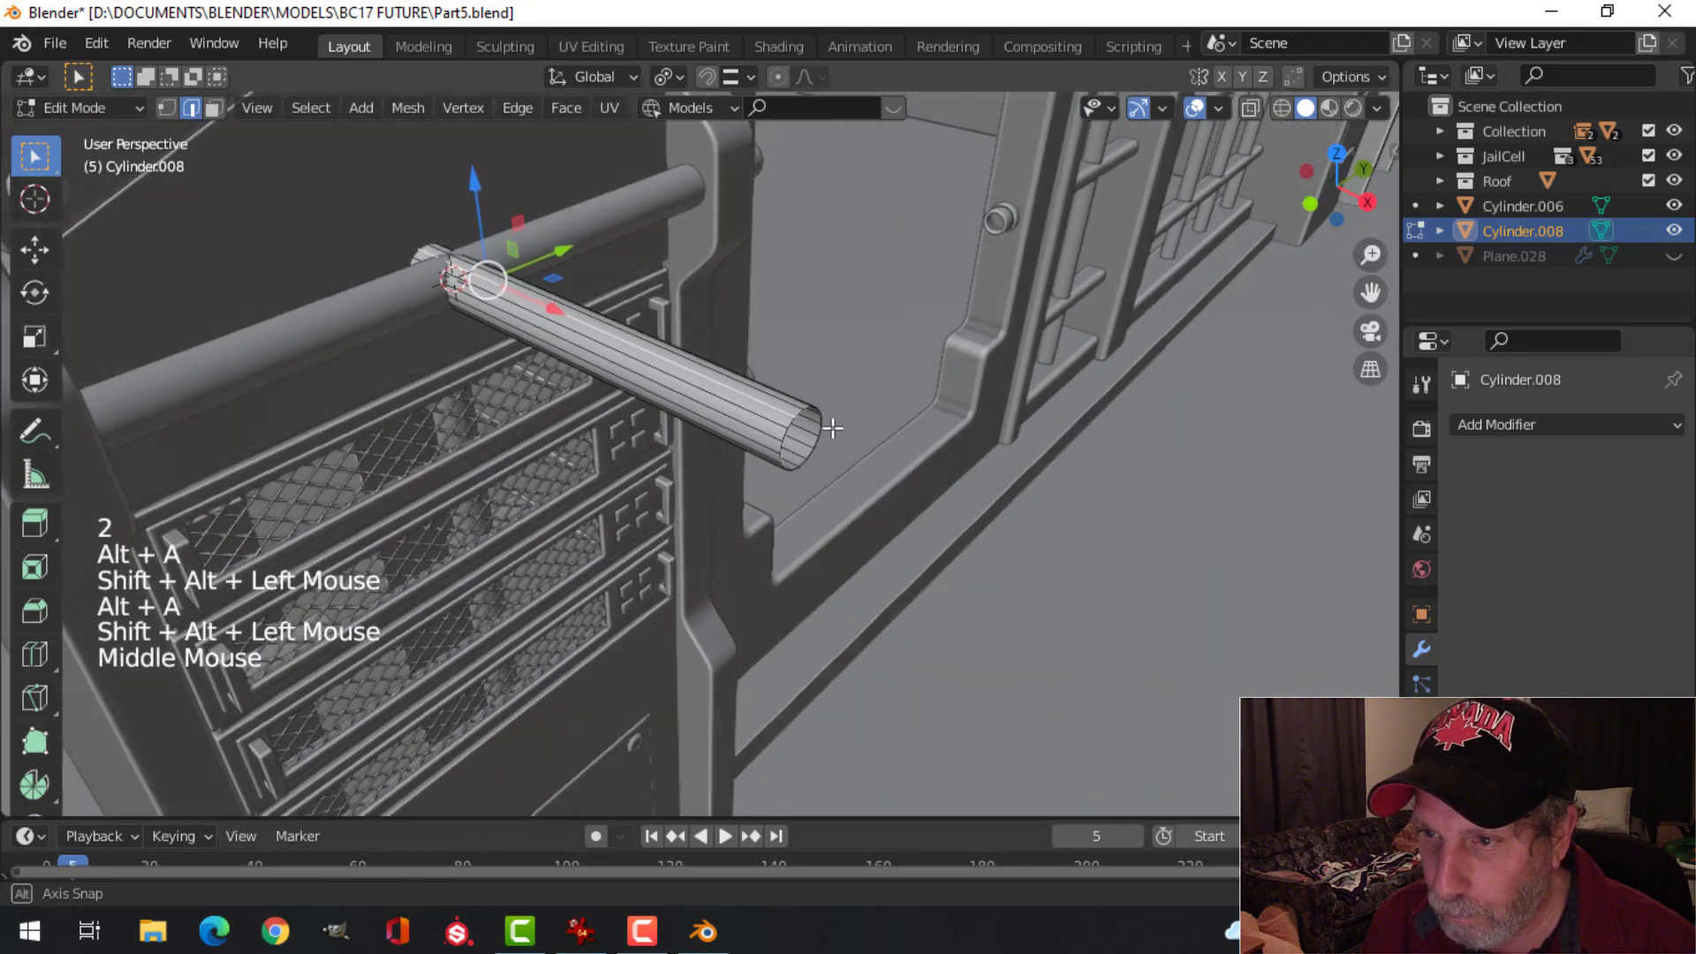
scroll(874, 393, up, 2)
key(alt+a)
alt+shift+click(881, 392)
middle_drag(881, 391, 1060, 454)
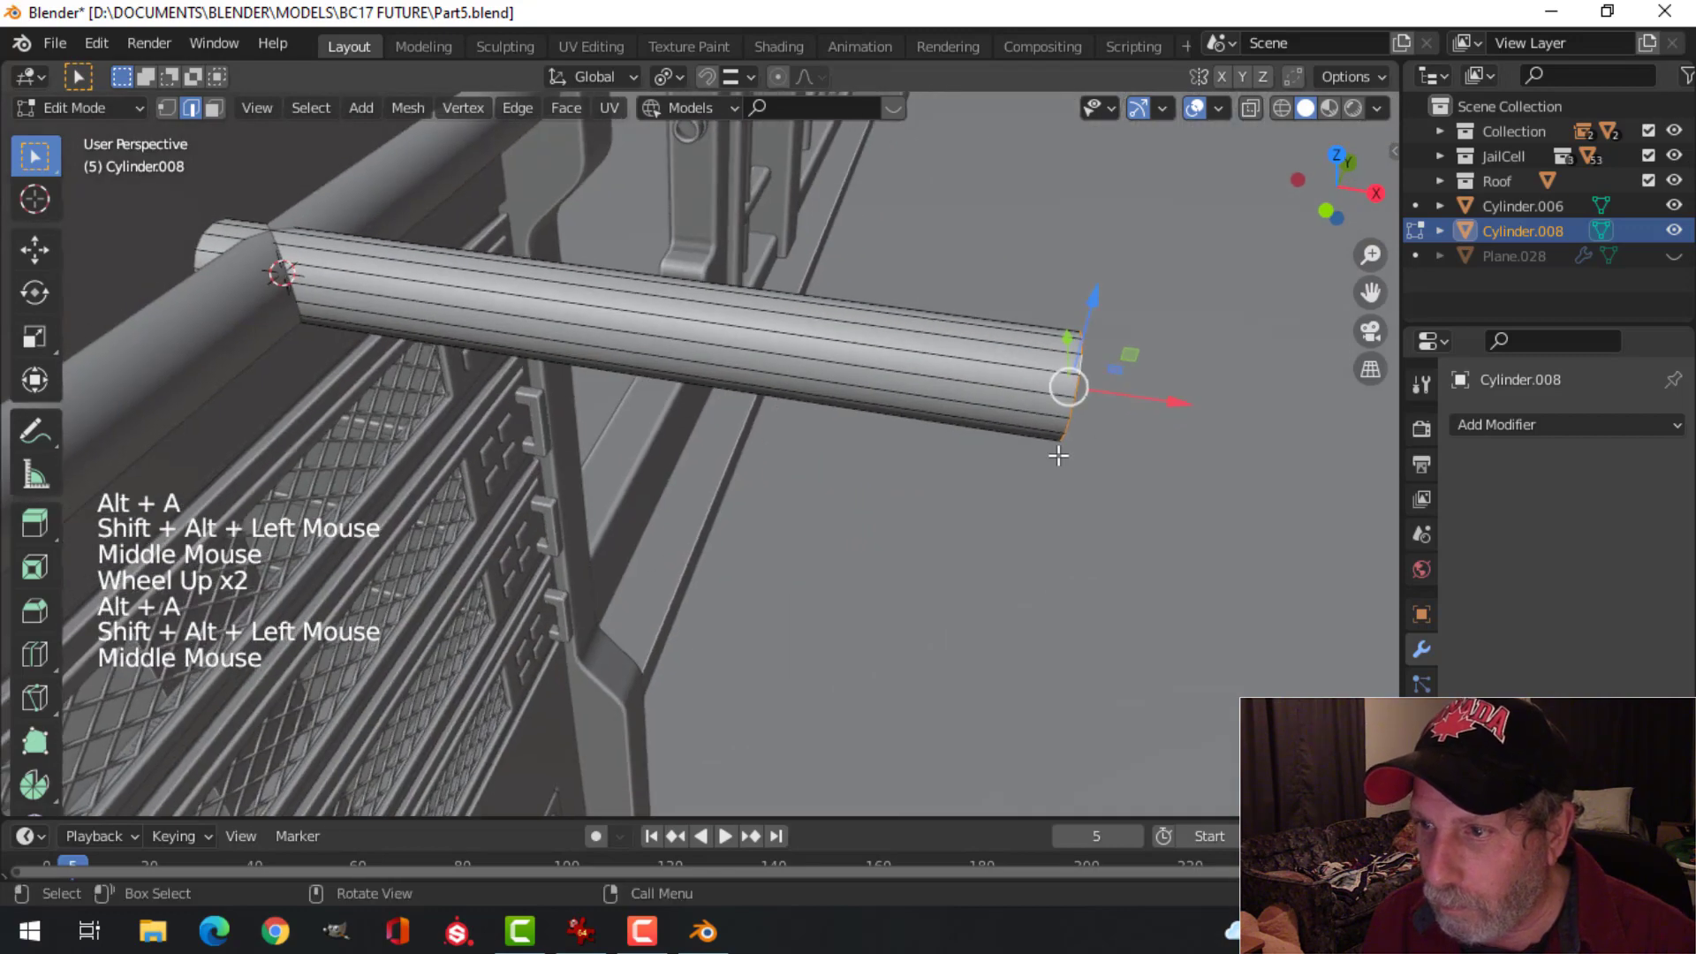
drag(1140, 395, 483, 333)
key(a)
middle_drag(483, 332, 579, 427)
scroll(574, 366, down, 1)
scroll(329, 303, up, 1)
shift+middle_drag(330, 303, 332, 340)
key(alt+a)
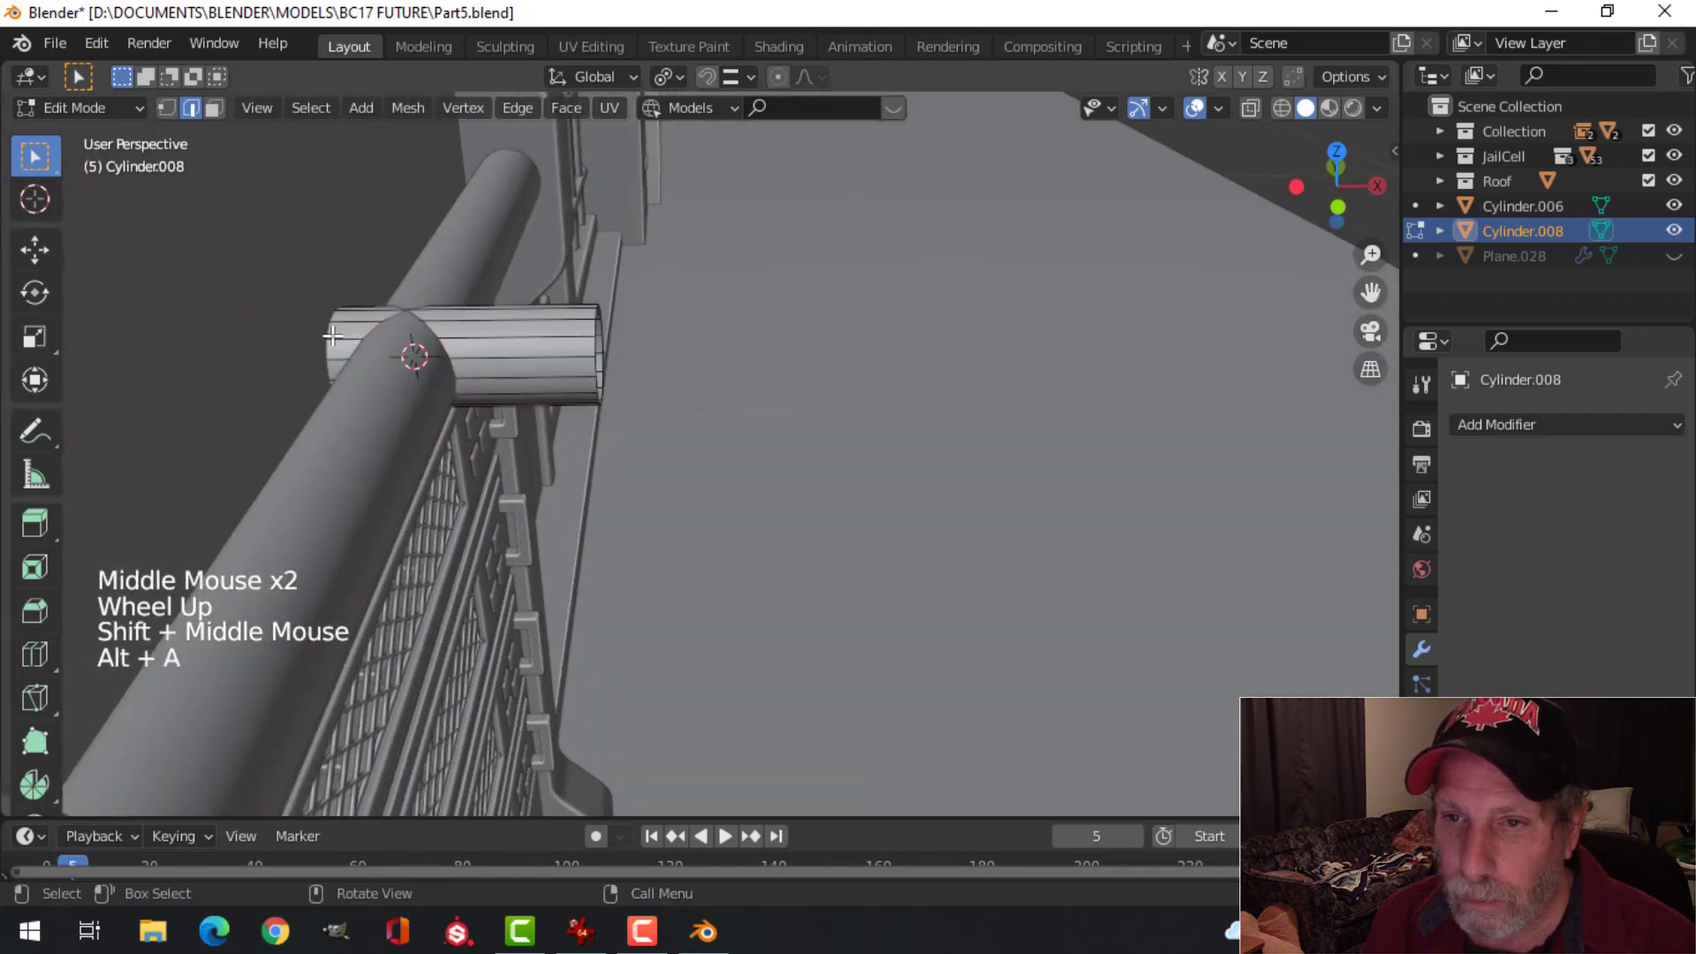
alt+shift+click(598, 396)
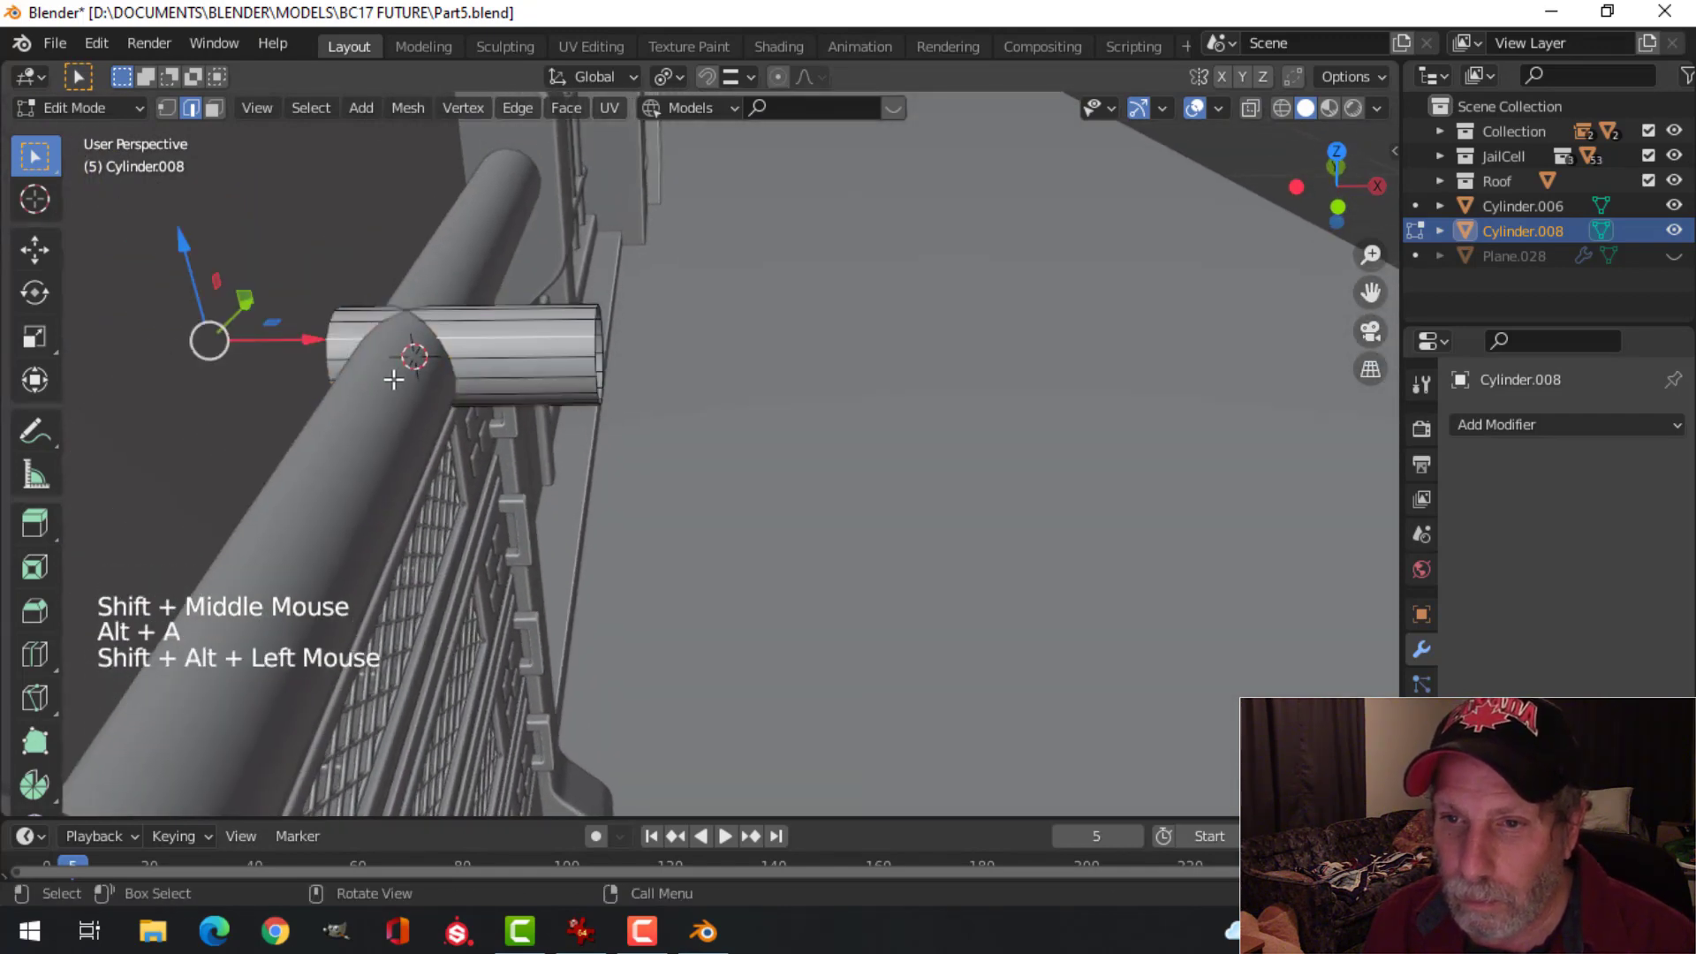
key(alt+a)
shift+middle_drag(394, 379, 478, 416)
scroll(477, 416, up, 1)
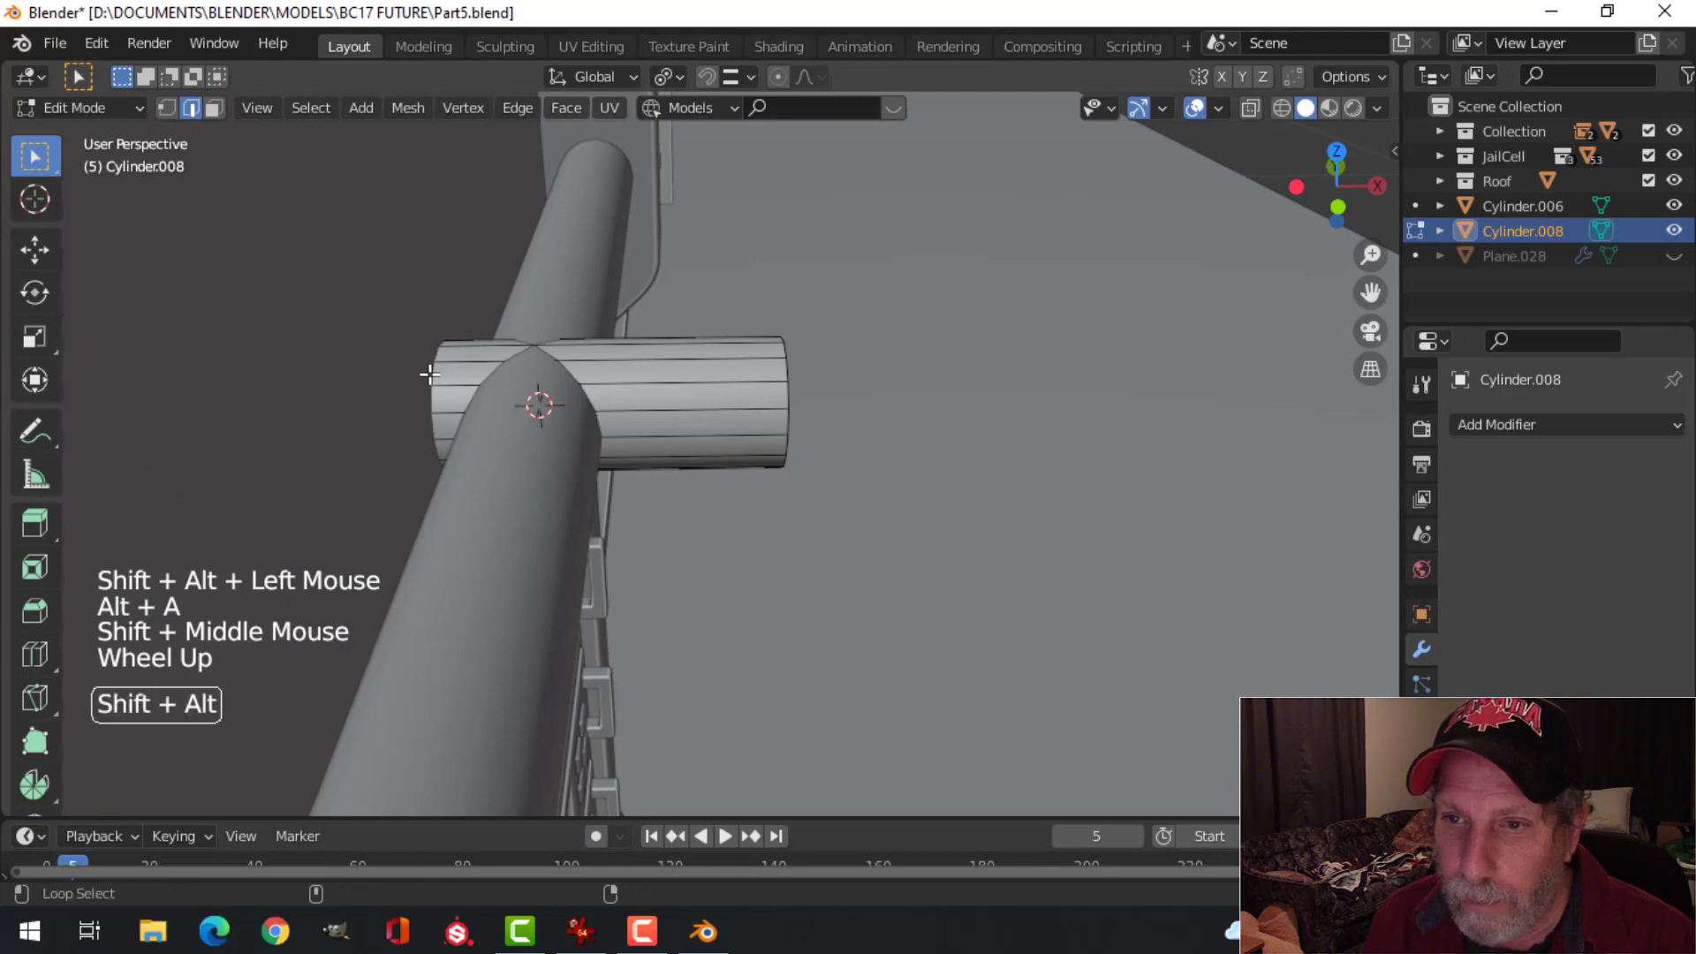
key(alt+a)
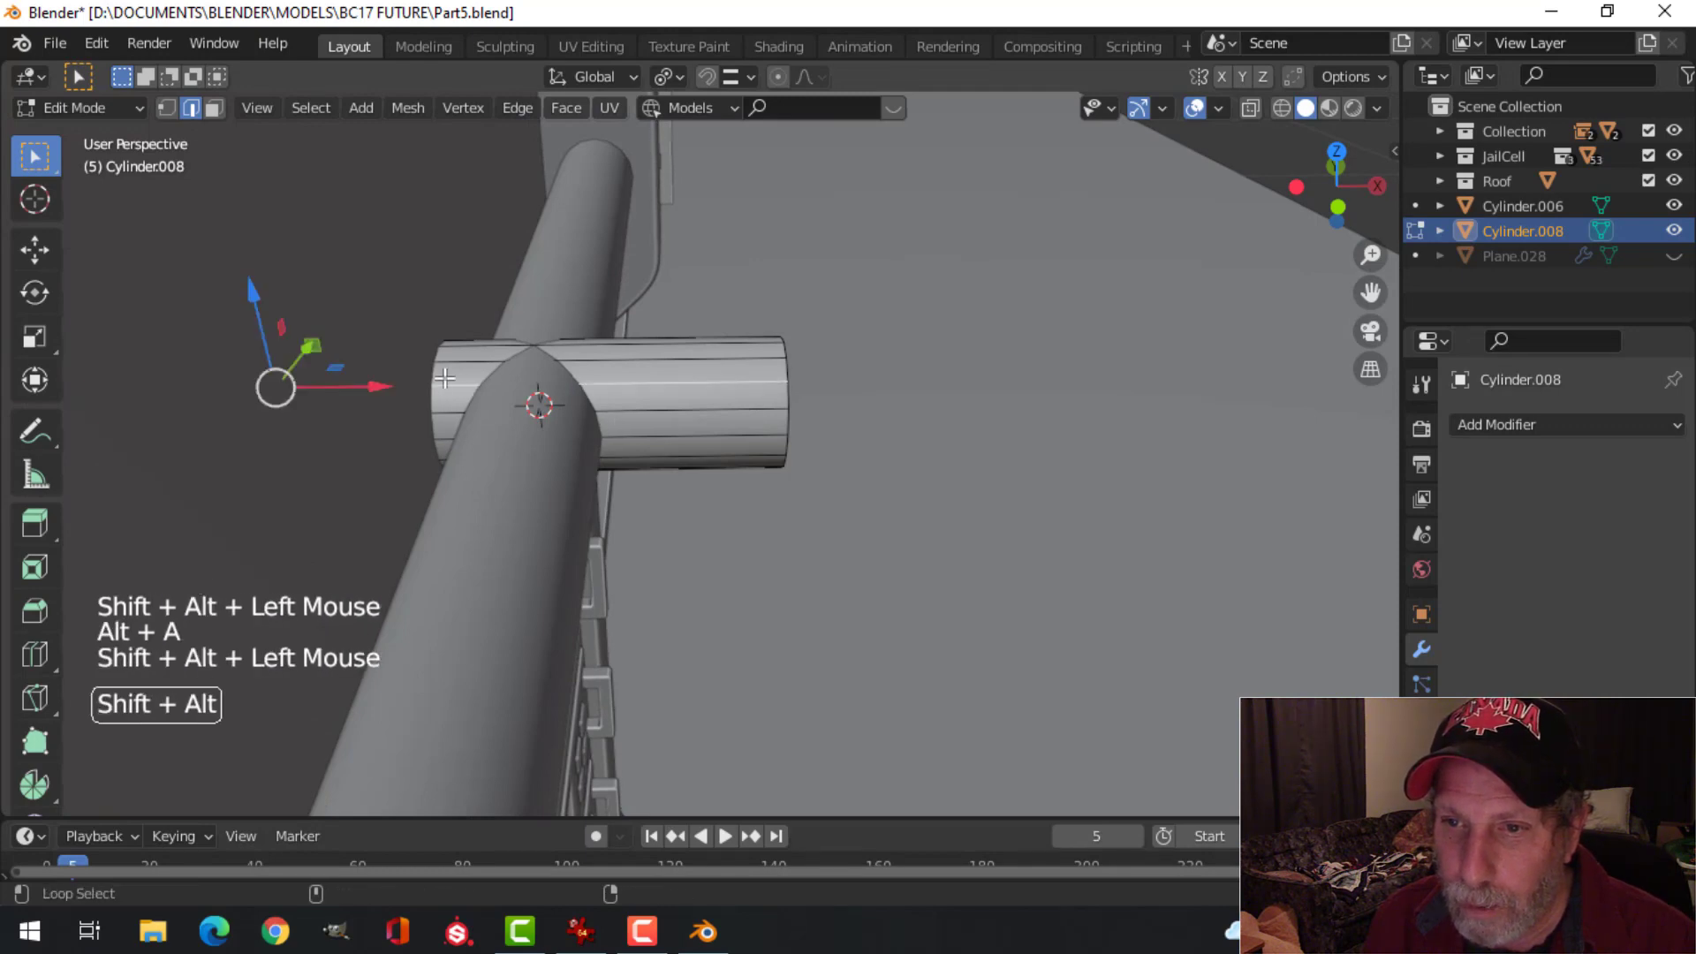
key(alt+a)
Step: Move the whole perpendicular cylinder about 0.163 m outward along X, clear of the bar
scroll(513, 415, down, 3)
key(a)
drag(618, 428, 643, 430)
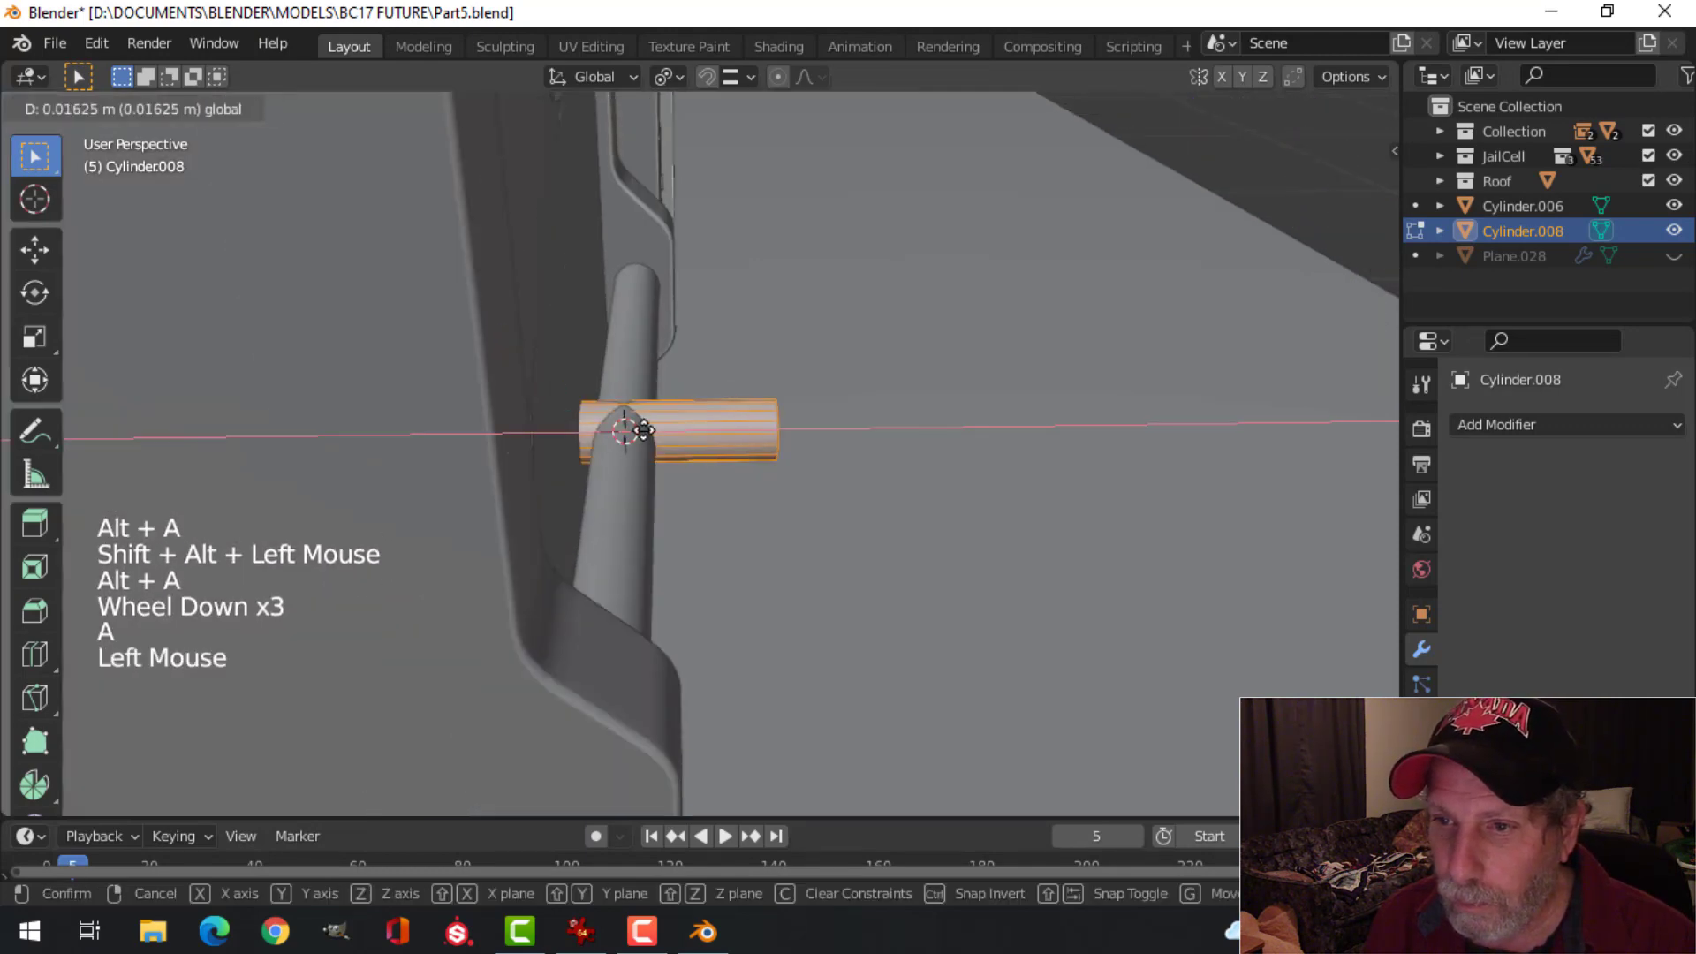
drag(971, 425, 972, 425)
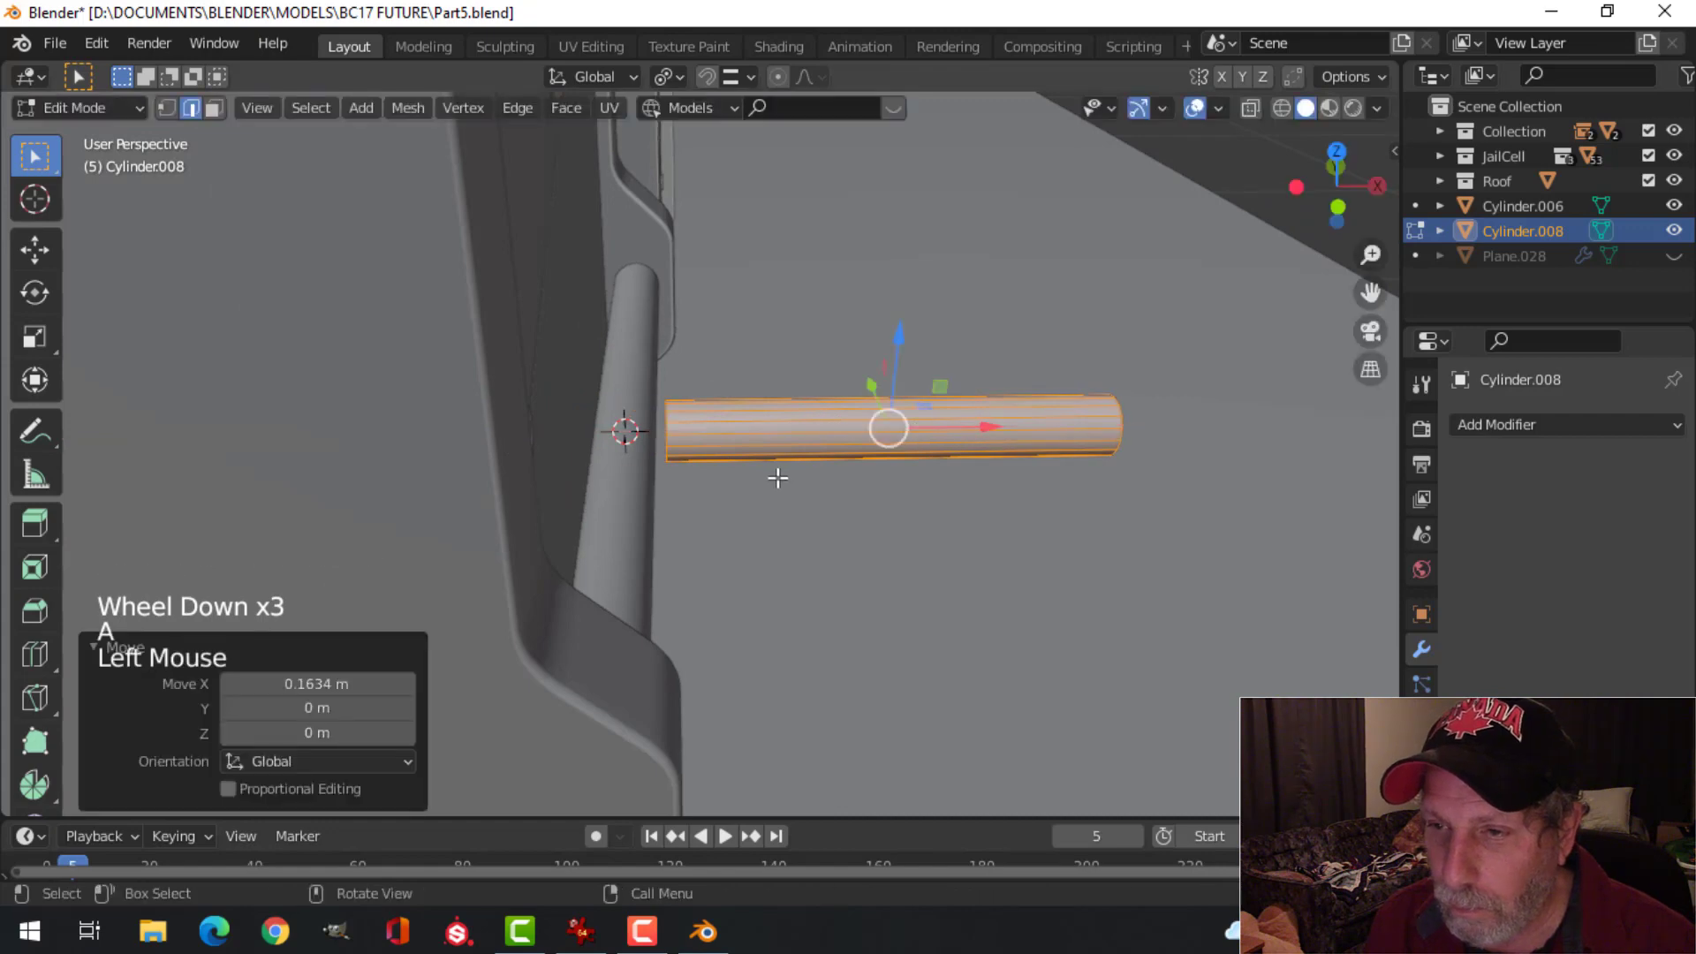
Step: Extrude the cylinder's end loop nearest the bar and scale it up into a wider flange
scroll(777, 473, up, 2)
middle_drag(777, 474, 687, 471)
key(alt+a)
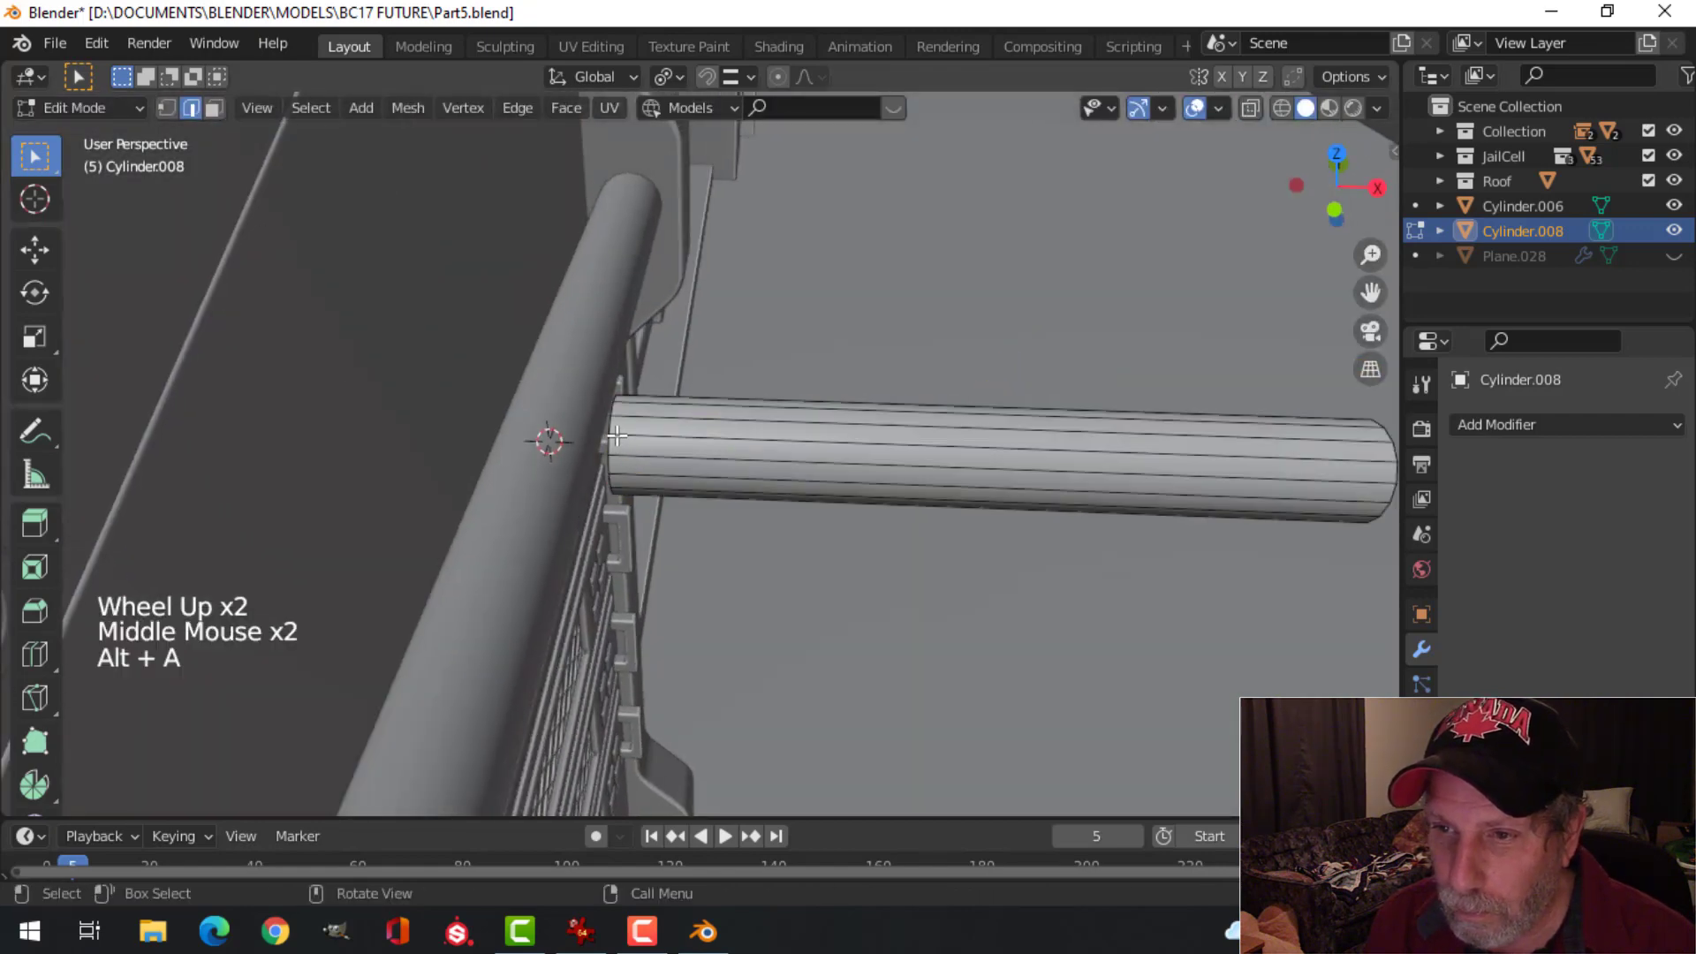
key(e)
key(s)
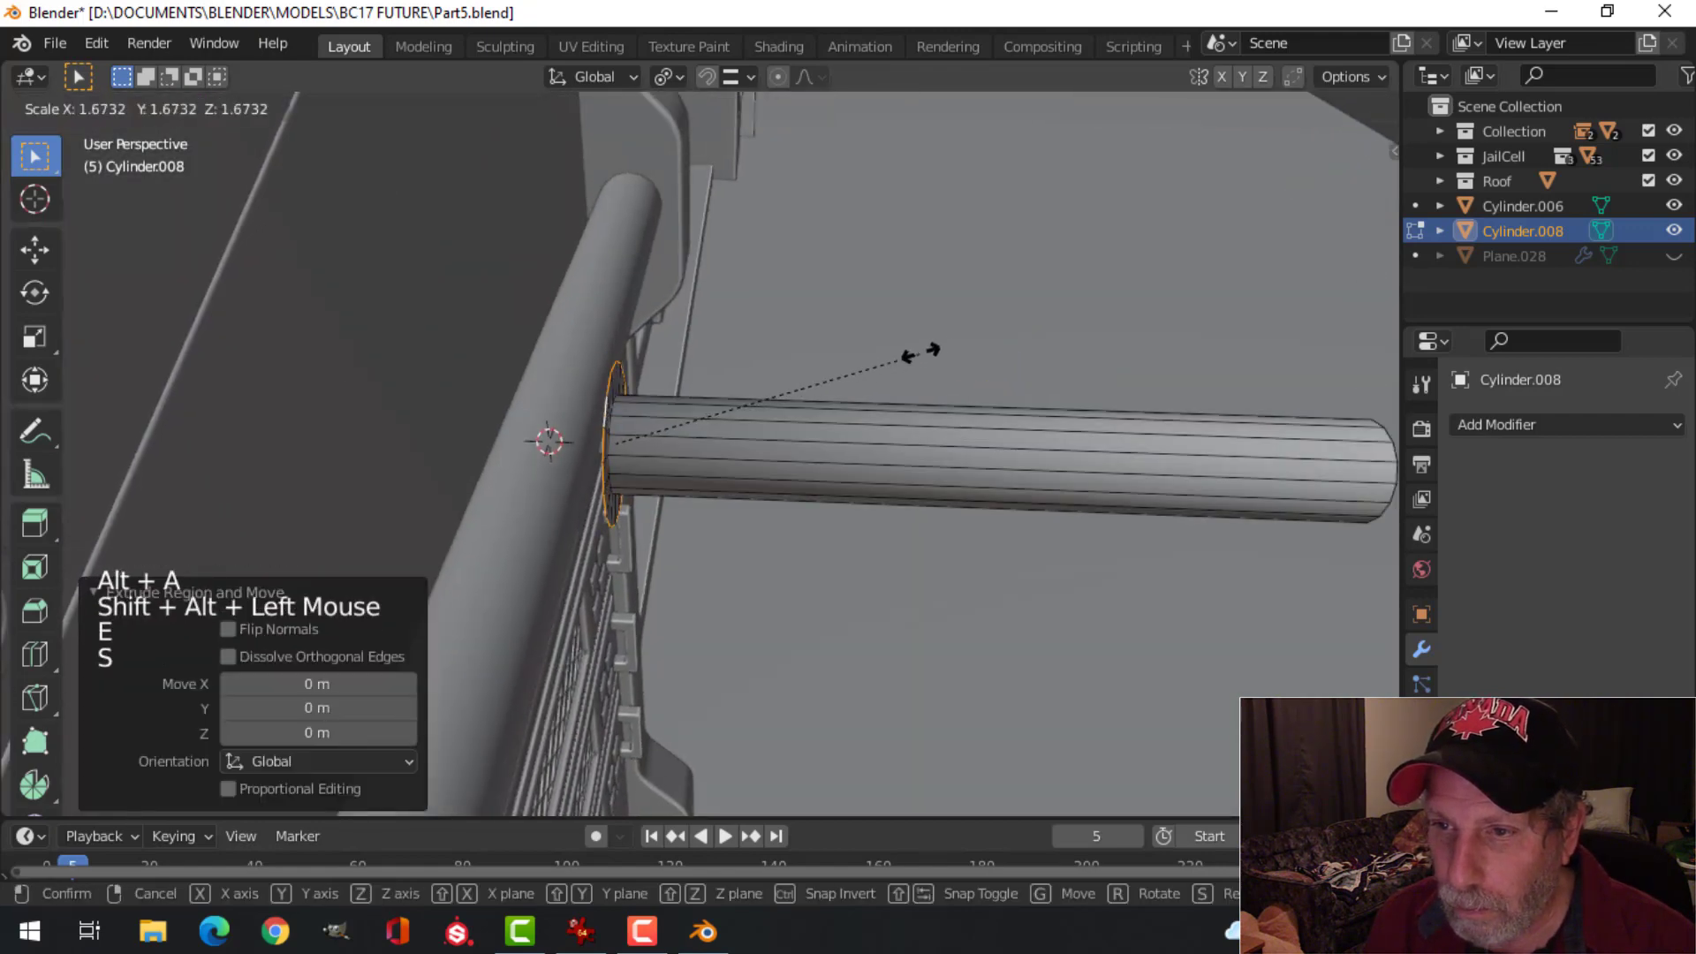
click(972, 353)
Step: Extrude the flange's rim along X and extend its back loop about 0.025 m to form a collar around the bar
key(e)
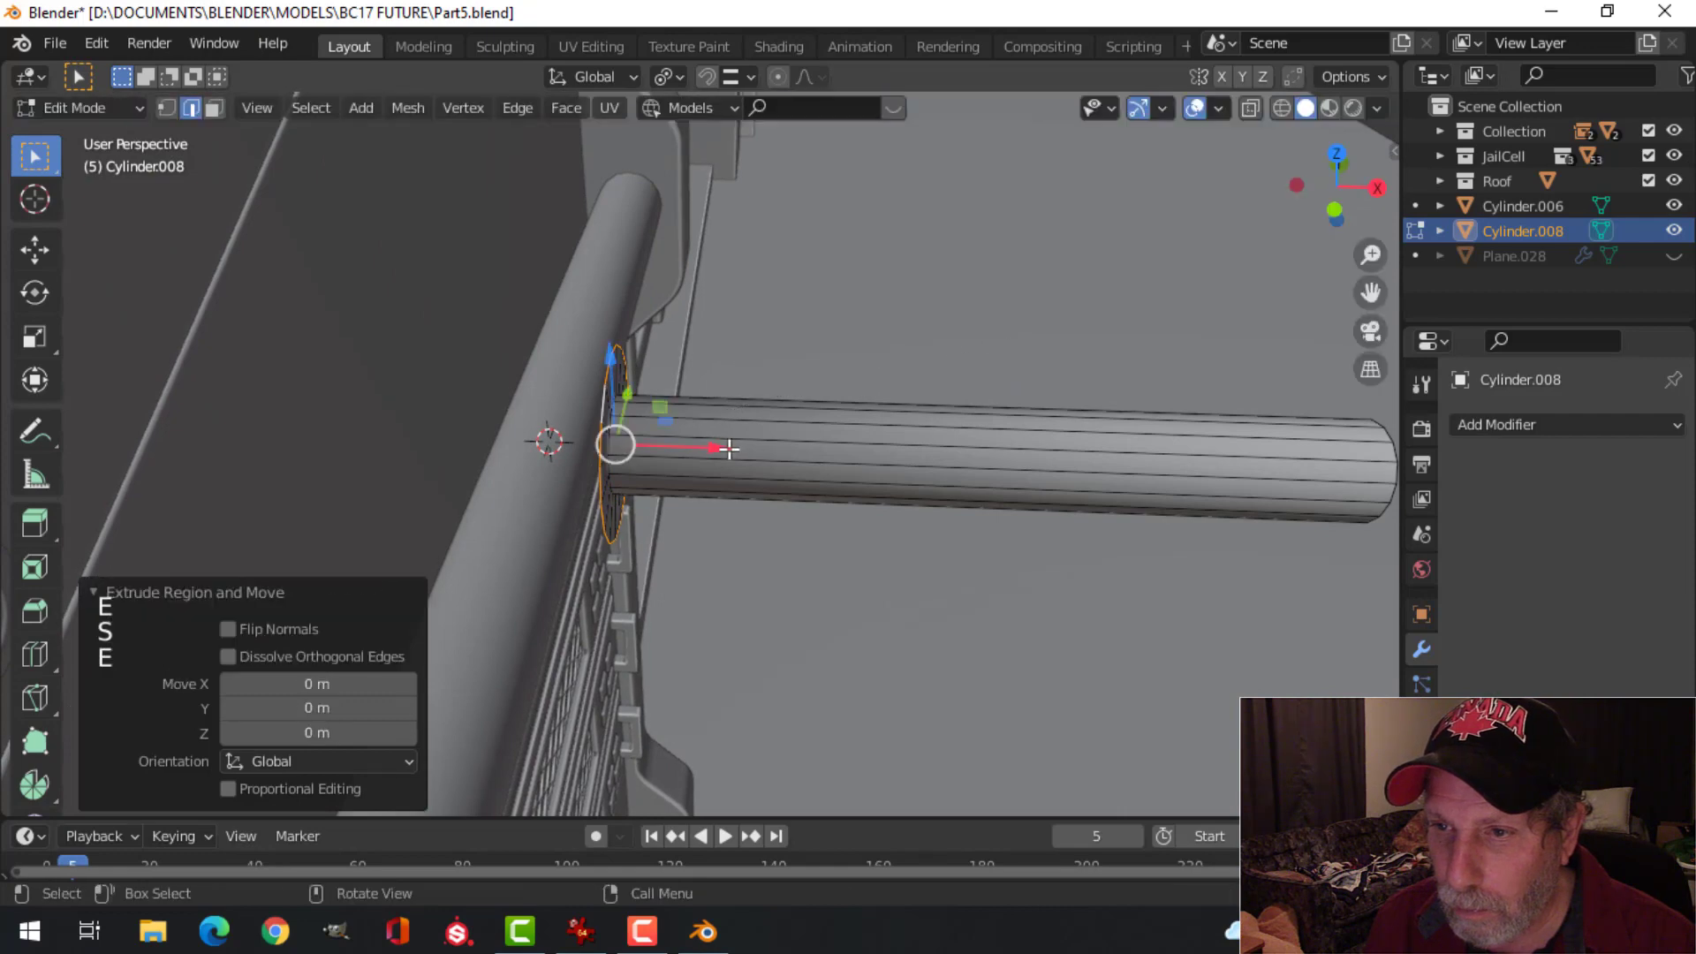
click(693, 447)
key(a)
middle_drag(825, 474, 753, 462)
key(alt+a)
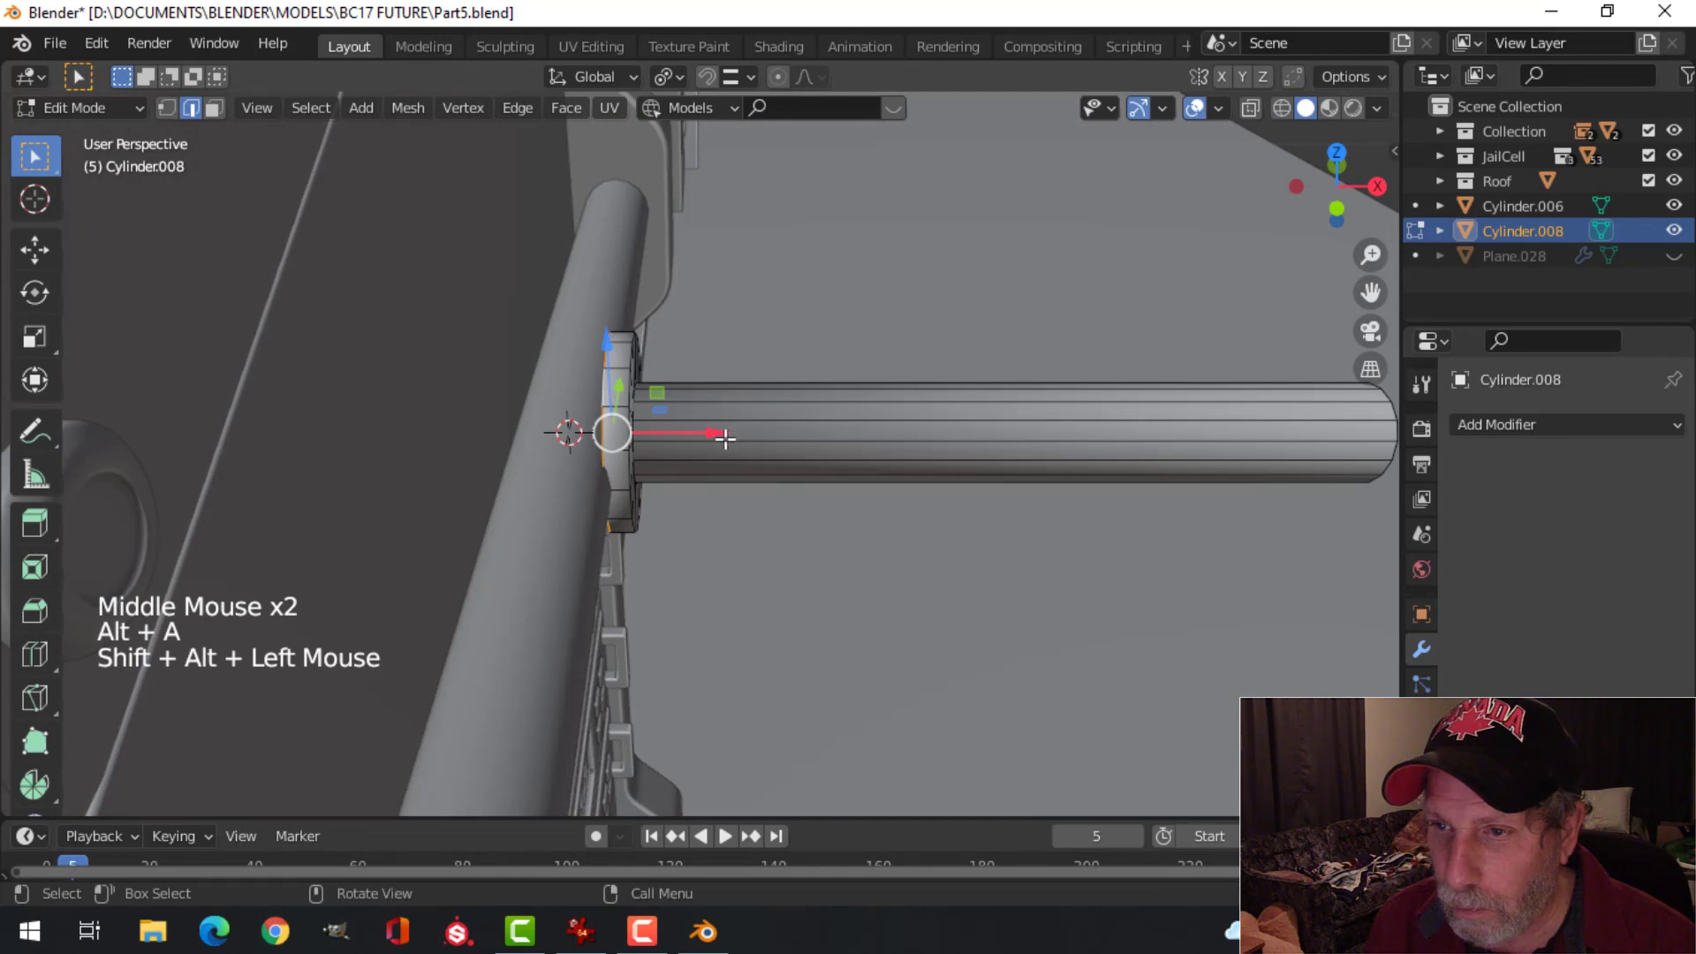
drag(724, 439, 619, 436)
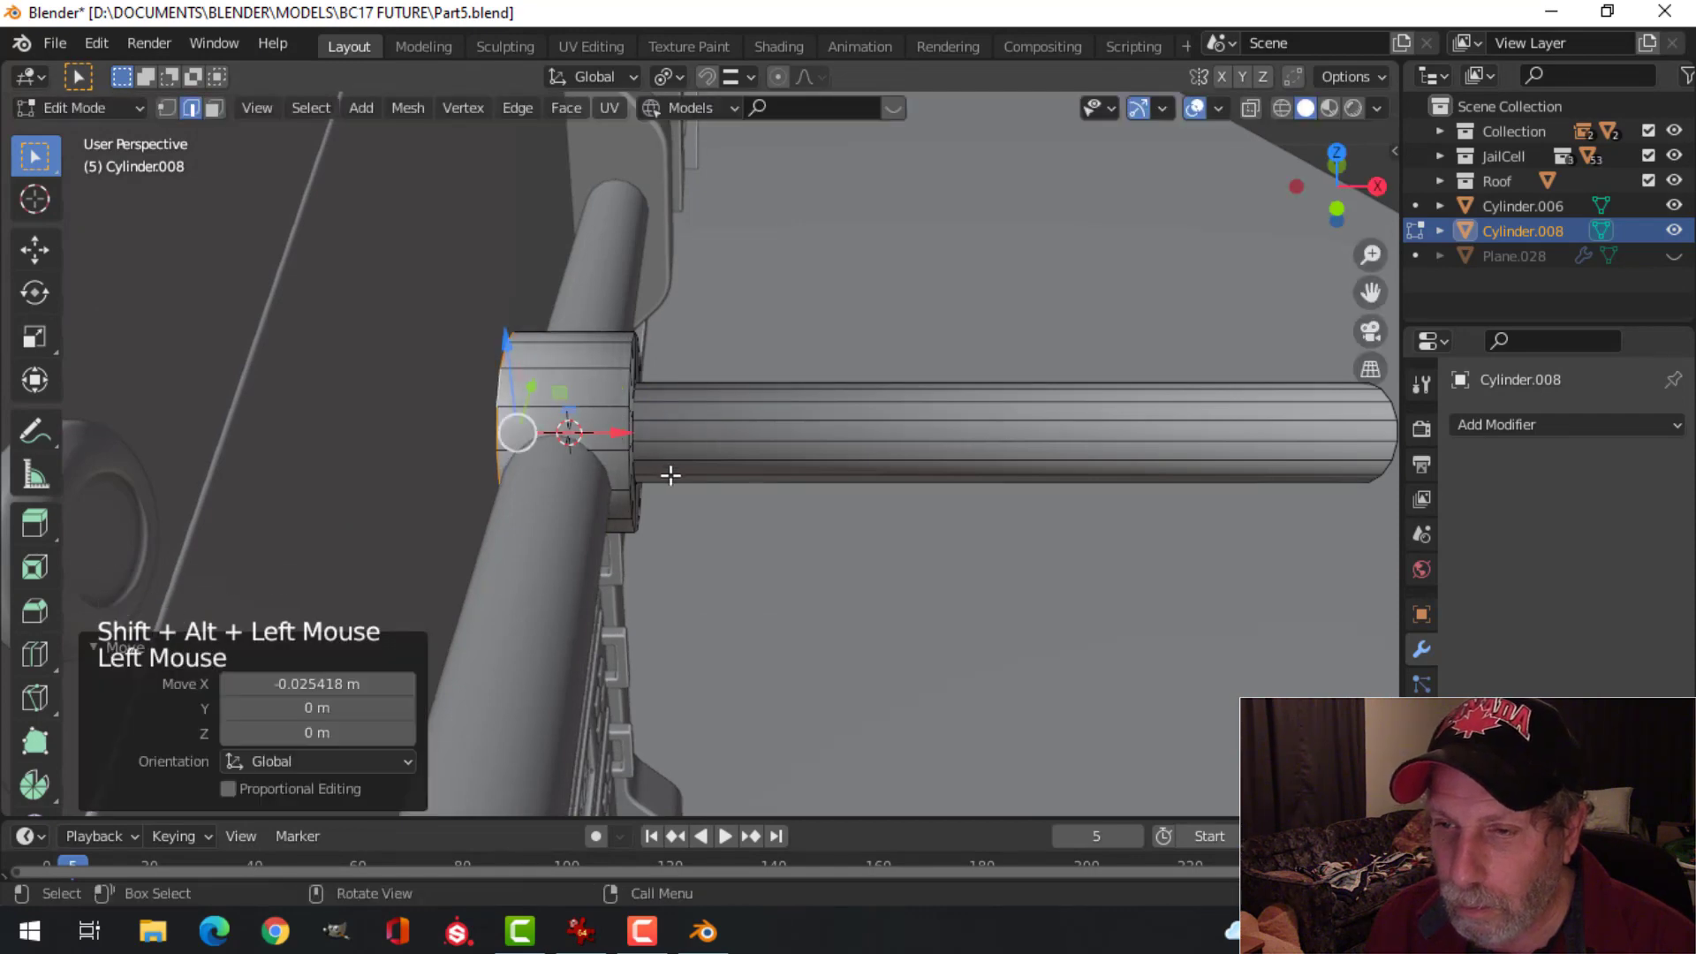
Step: Shorten the cylinder beyond the collar by moving its free end loop along X toward the bar
middle_drag(670, 474, 989, 493)
key(alt+a)
key(a)
scroll(724, 465, down, 2)
key(alt+a)
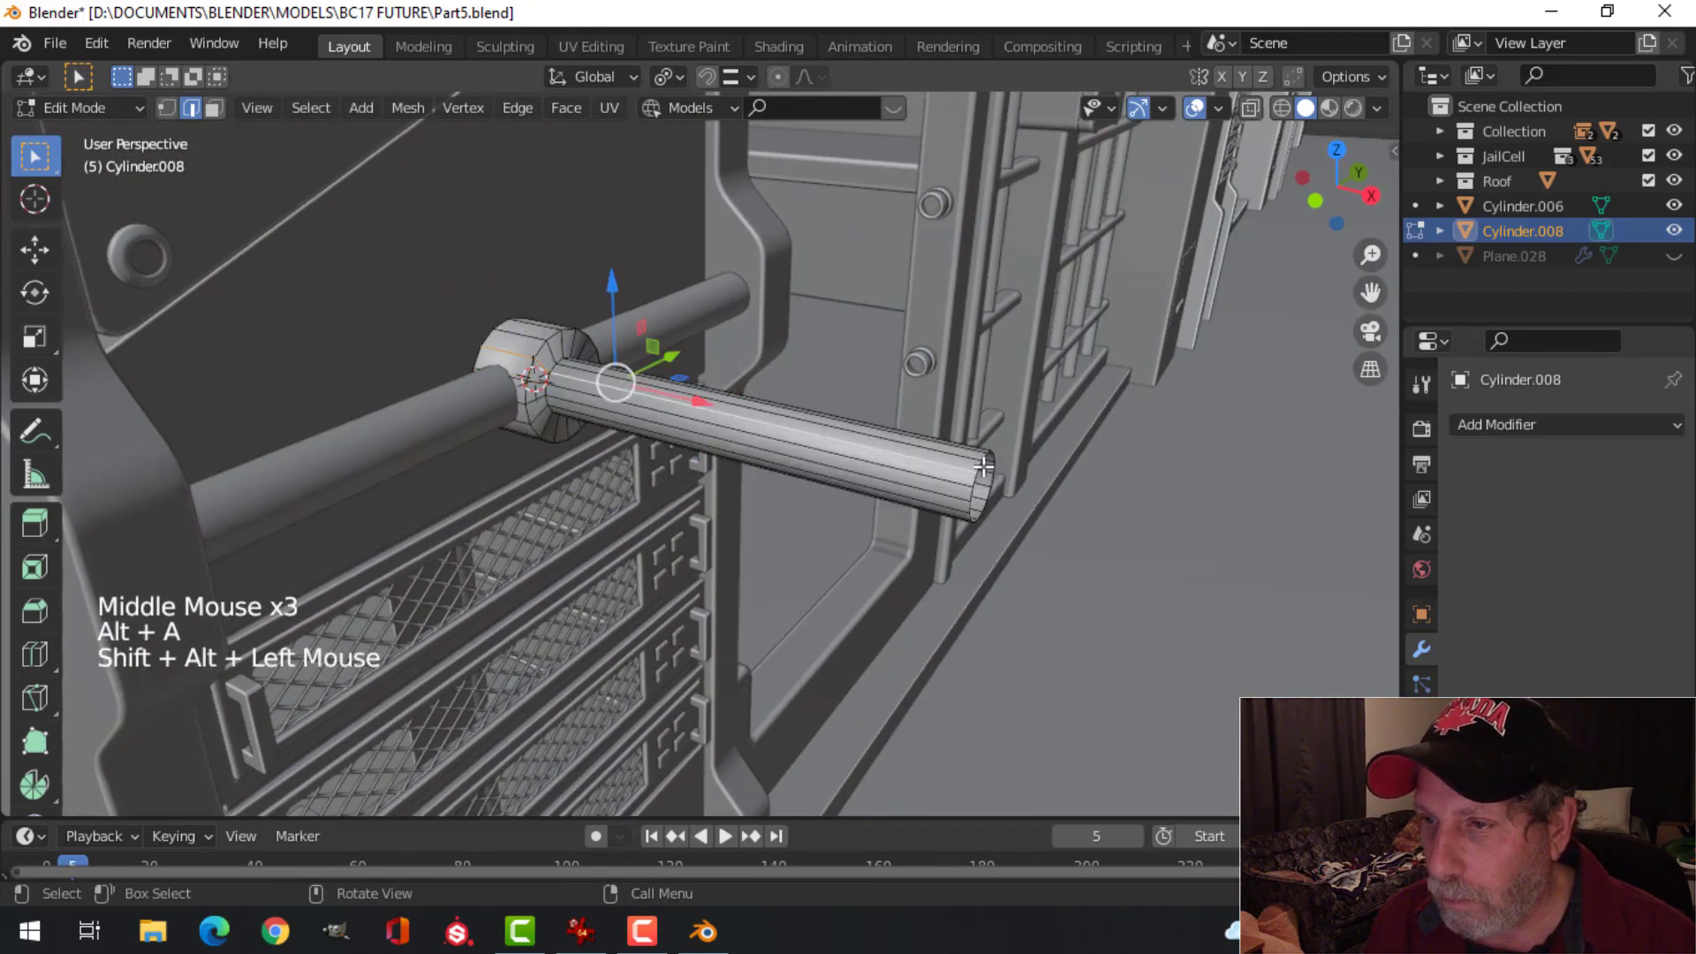
key(alt+a)
alt+shift+click(977, 467)
drag(1056, 499, 760, 513)
Step: Bevel the collar's outer front edge loop with three segments
key(a)
middle_drag(760, 513, 563, 411)
scroll(618, 380, up, 2)
key(alt+a)
alt+shift+click(553, 398)
key(ctrl+b)
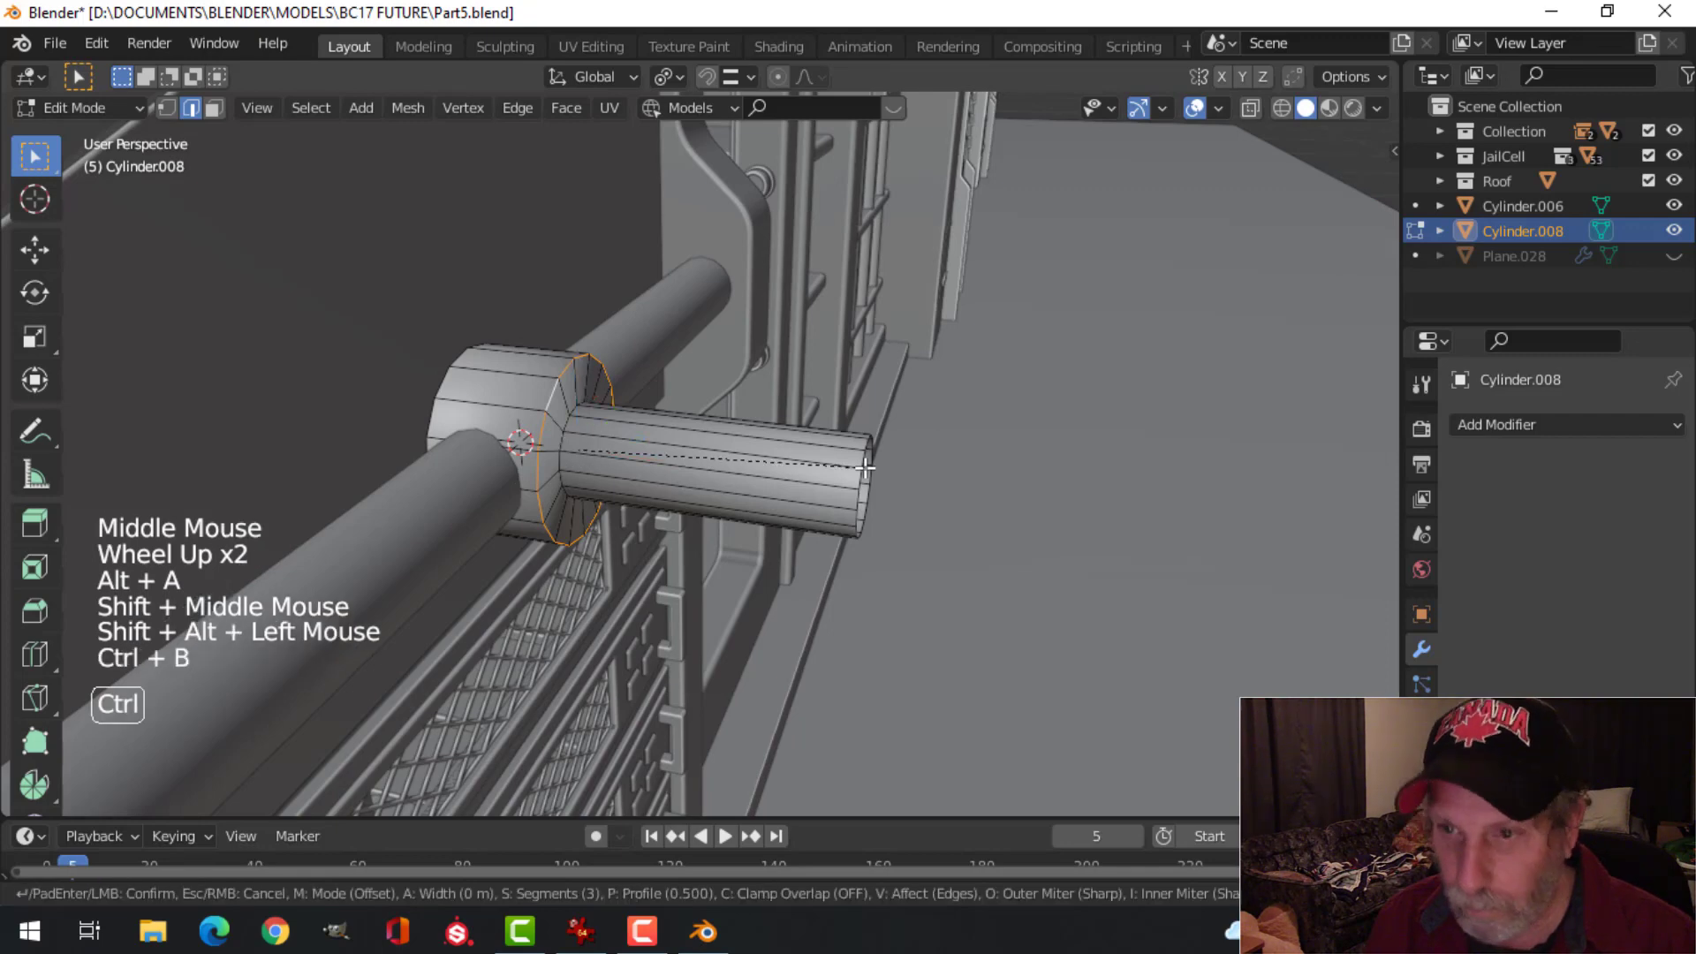
shift+click(976, 469)
Step: Add a level 1 Subdivision Surface modifier to the collared cylinder in Object Mode
key(Tab)
key(alt+a)
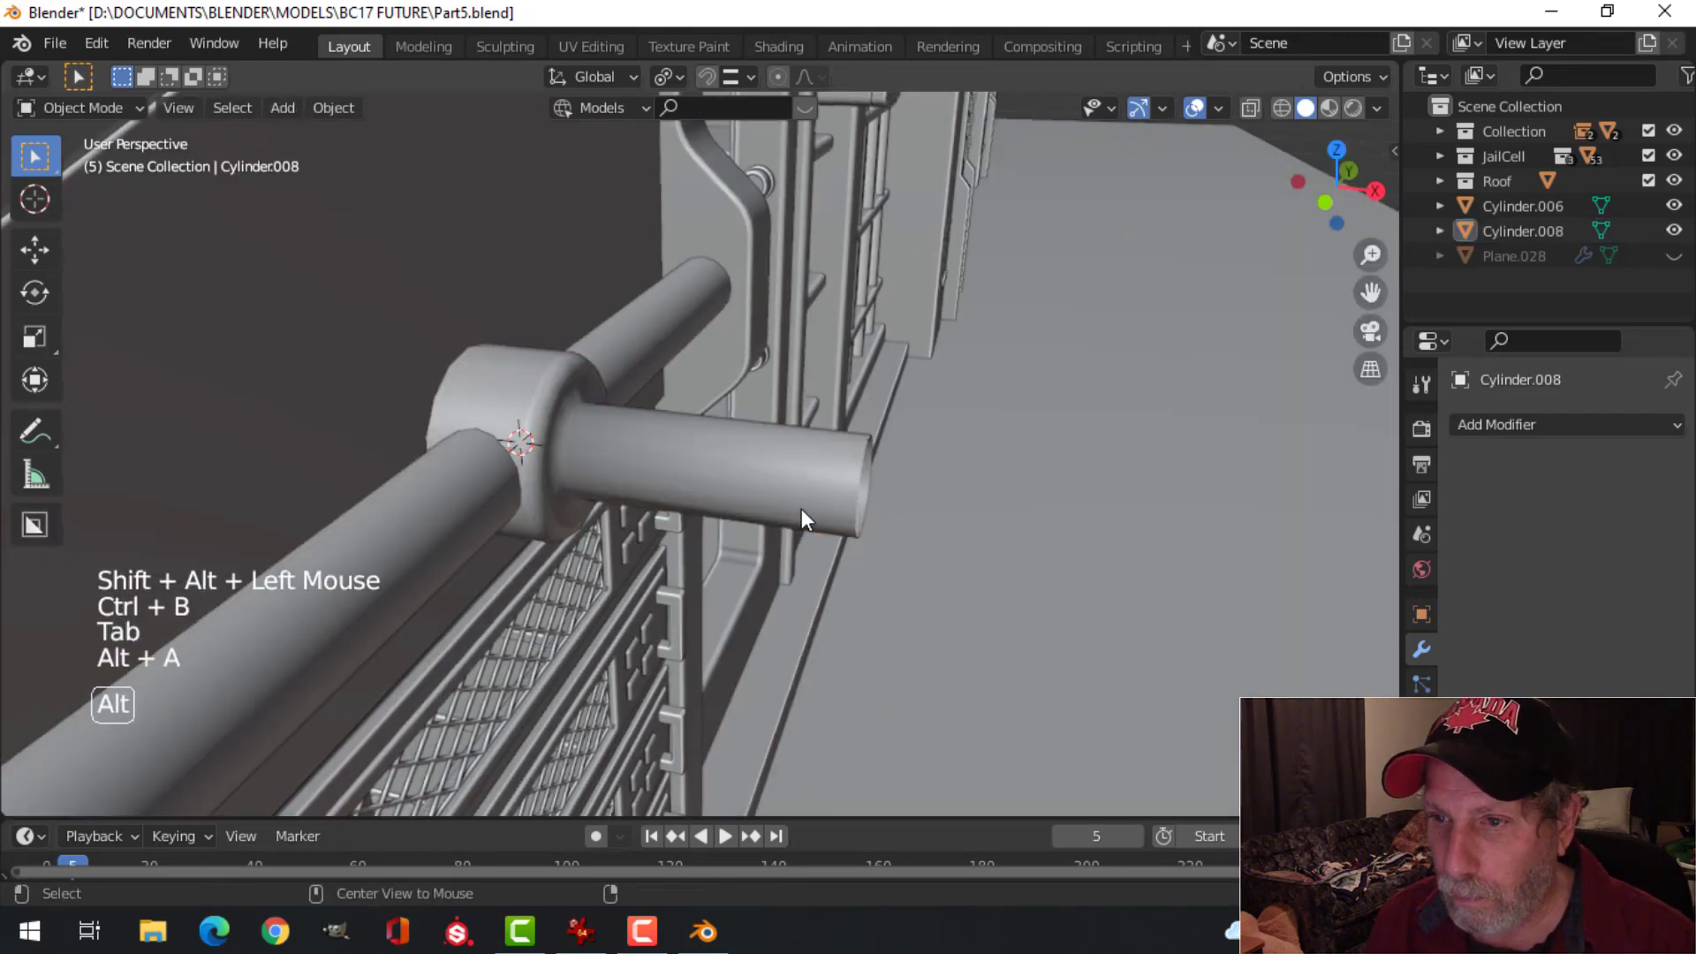
click(800, 491)
key(ctrl+1)
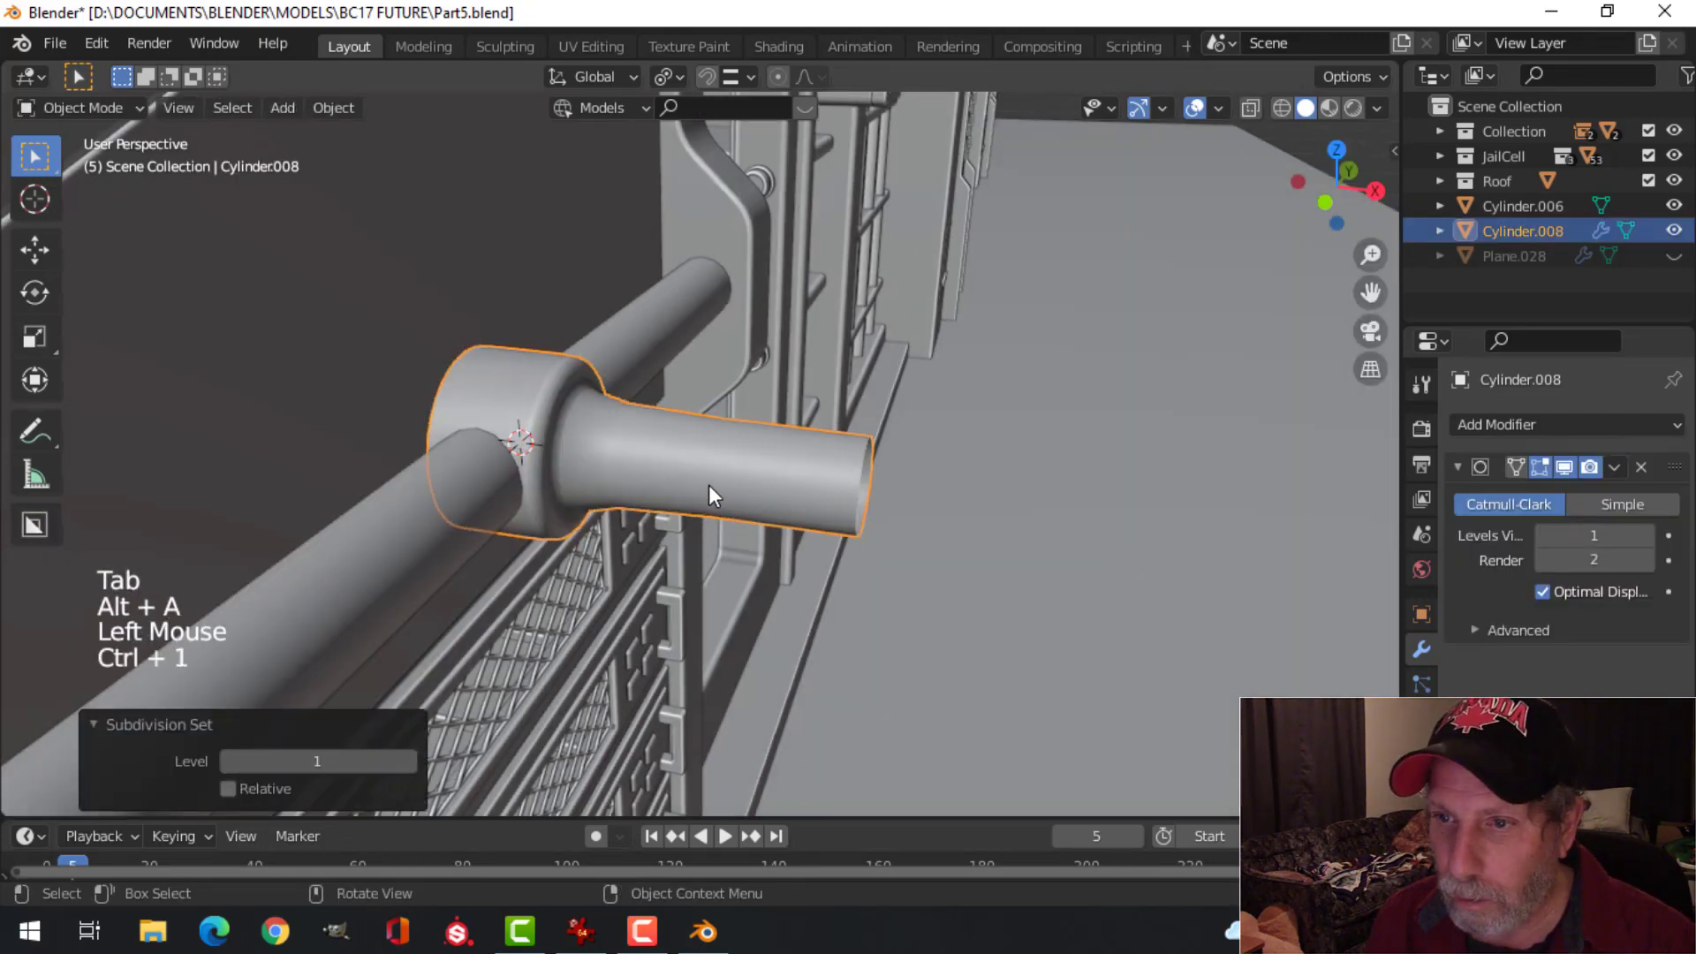
Step: Add a supporting edge loop around the mounting arm and slide it close to the collar
key(Tab)
key(ctrl+r)
click(737, 455)
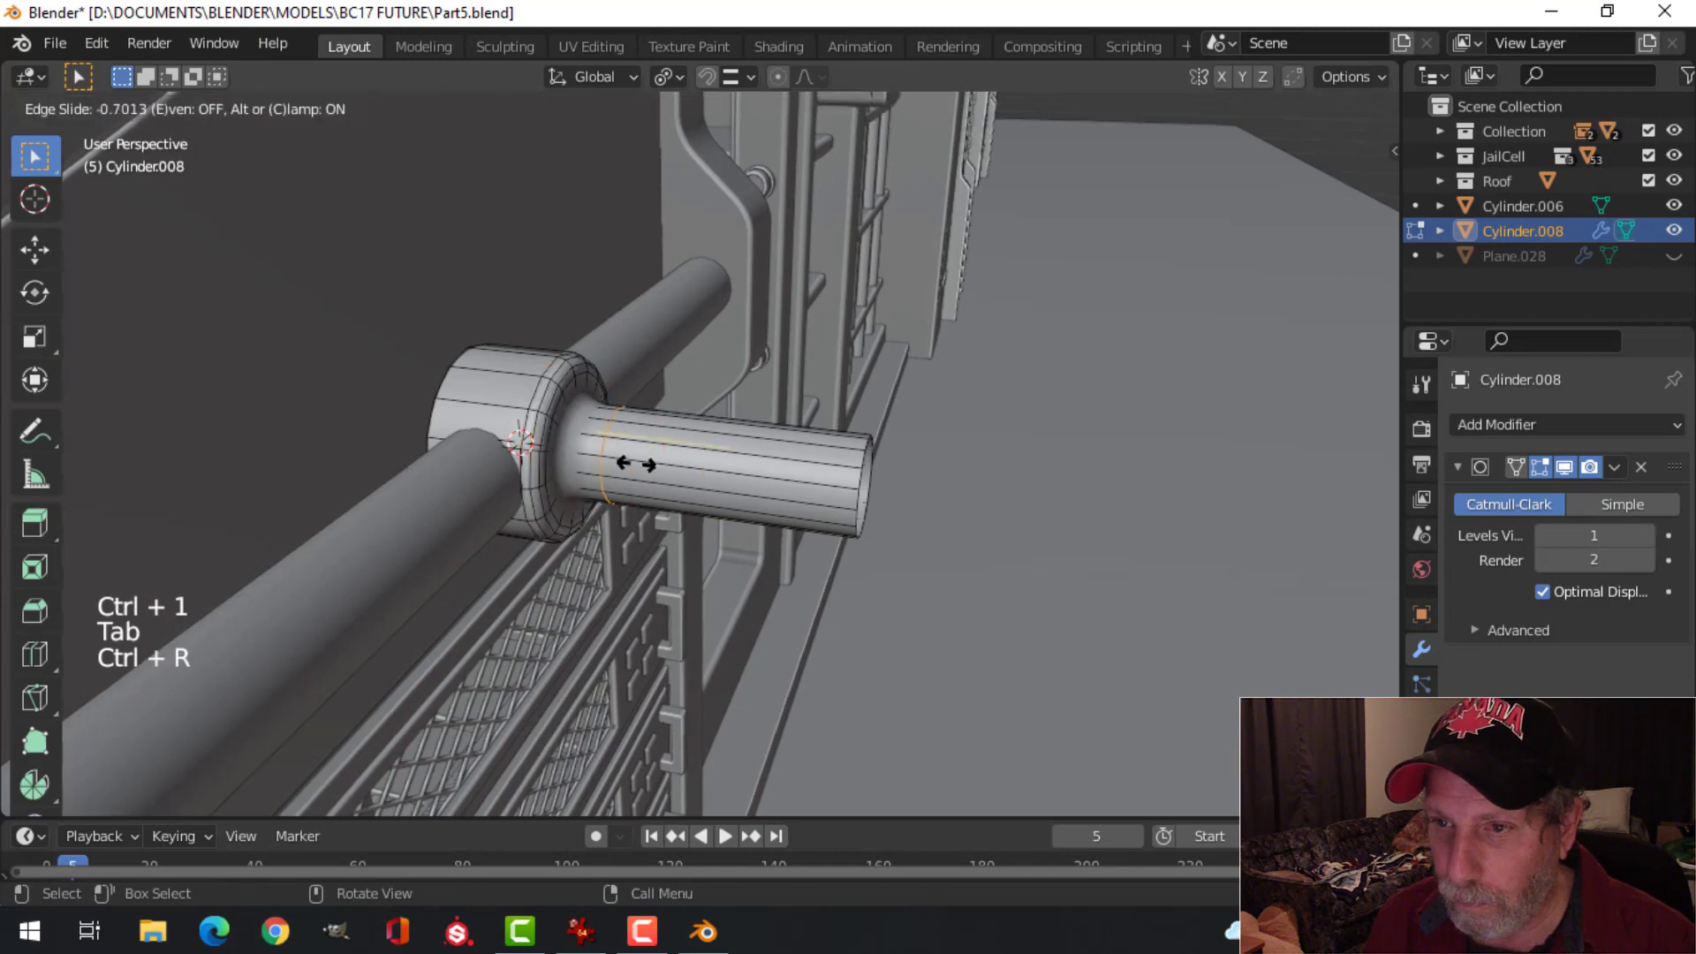
click(613, 469)
key(Tab)
middle_drag(613, 469, 675, 486)
key(alt+a)
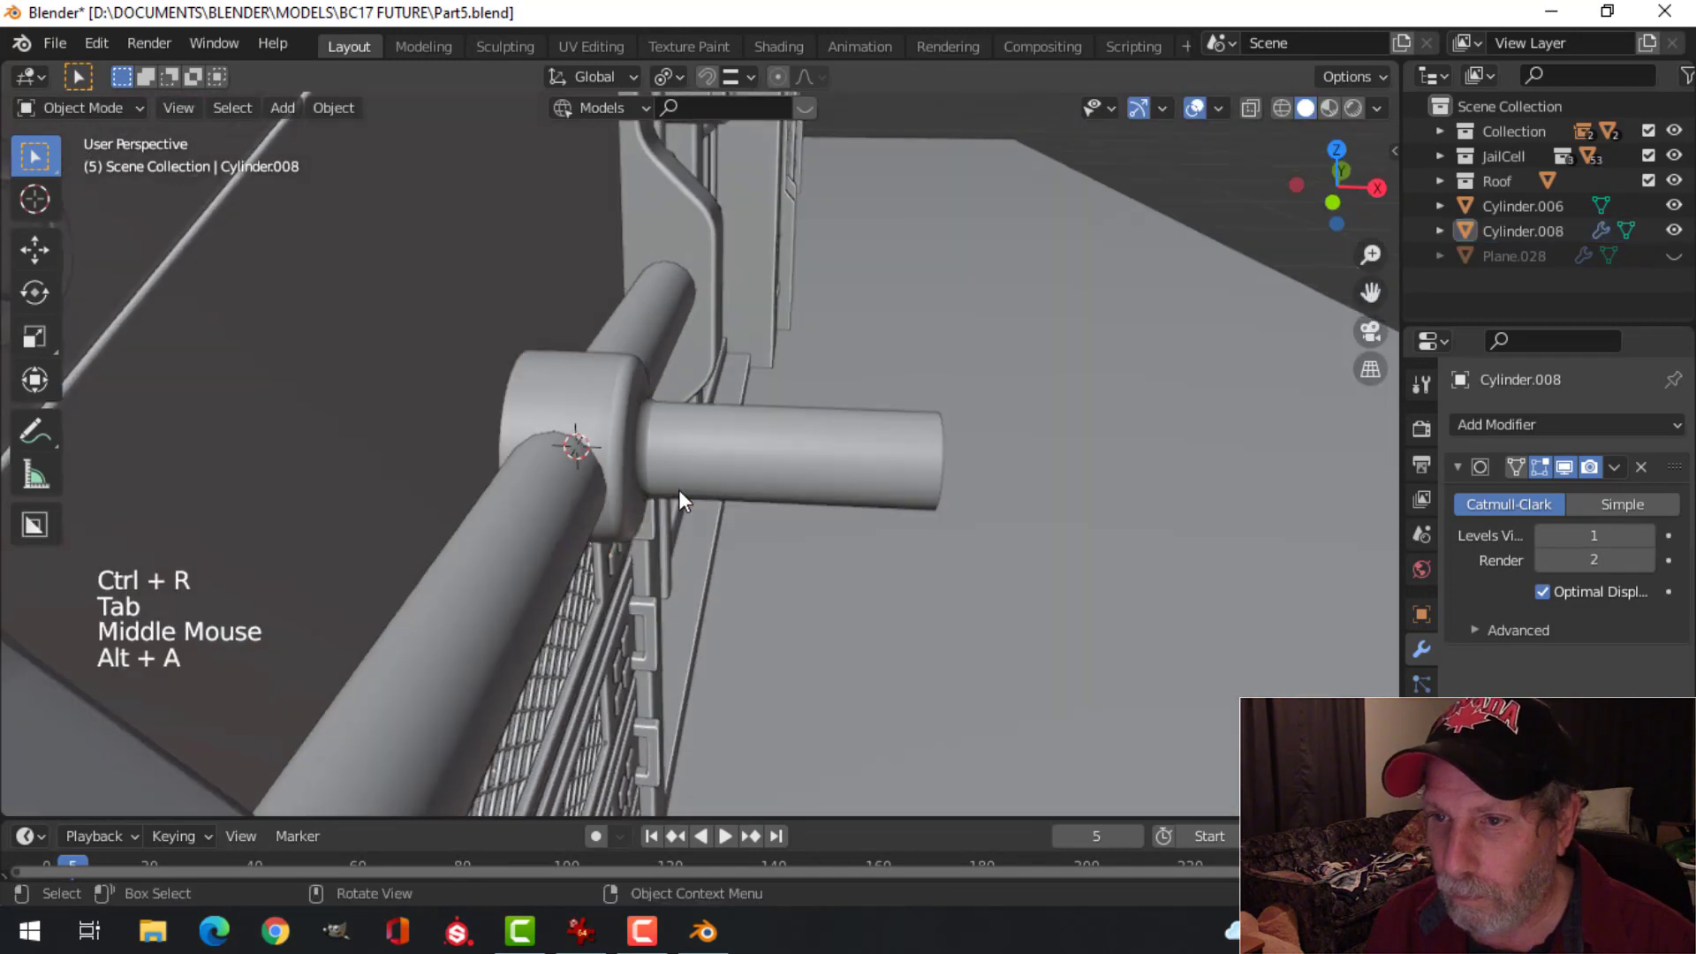
Step: Select the whole collared arm mesh and rotate it about -34.3° around the Y axis
scroll(679, 489, down, 2)
click(762, 482)
key(Tab)
key(a)
middle_drag(802, 515, 842, 514)
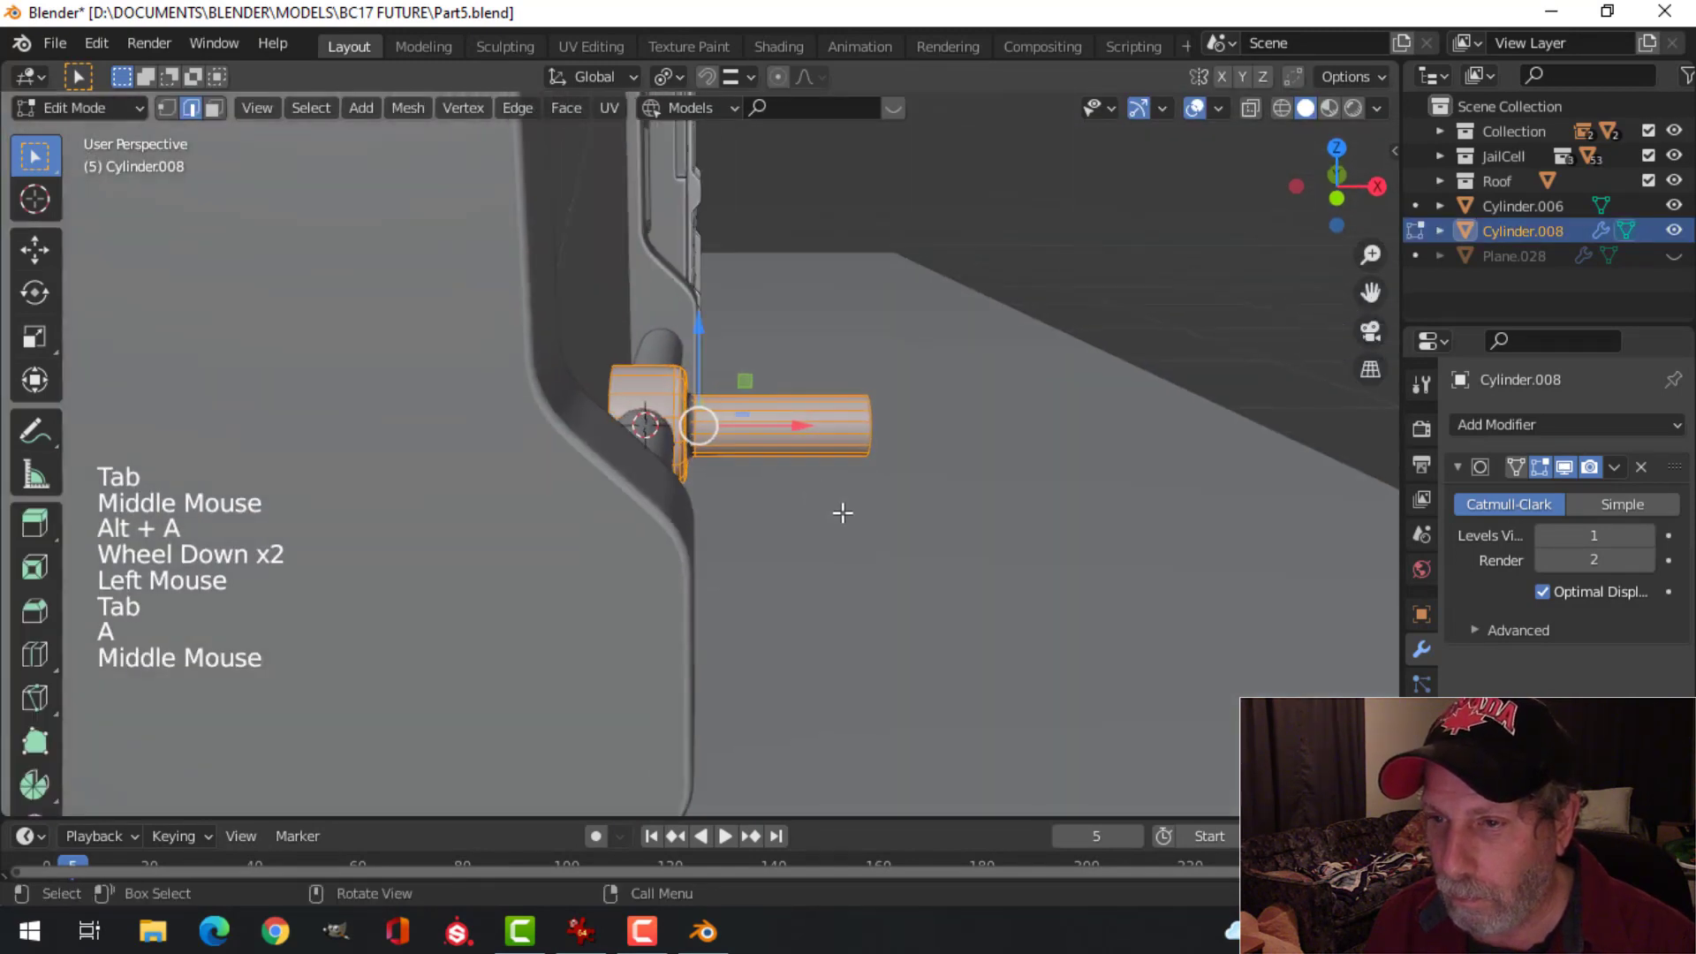
key(r)
click(806, 453)
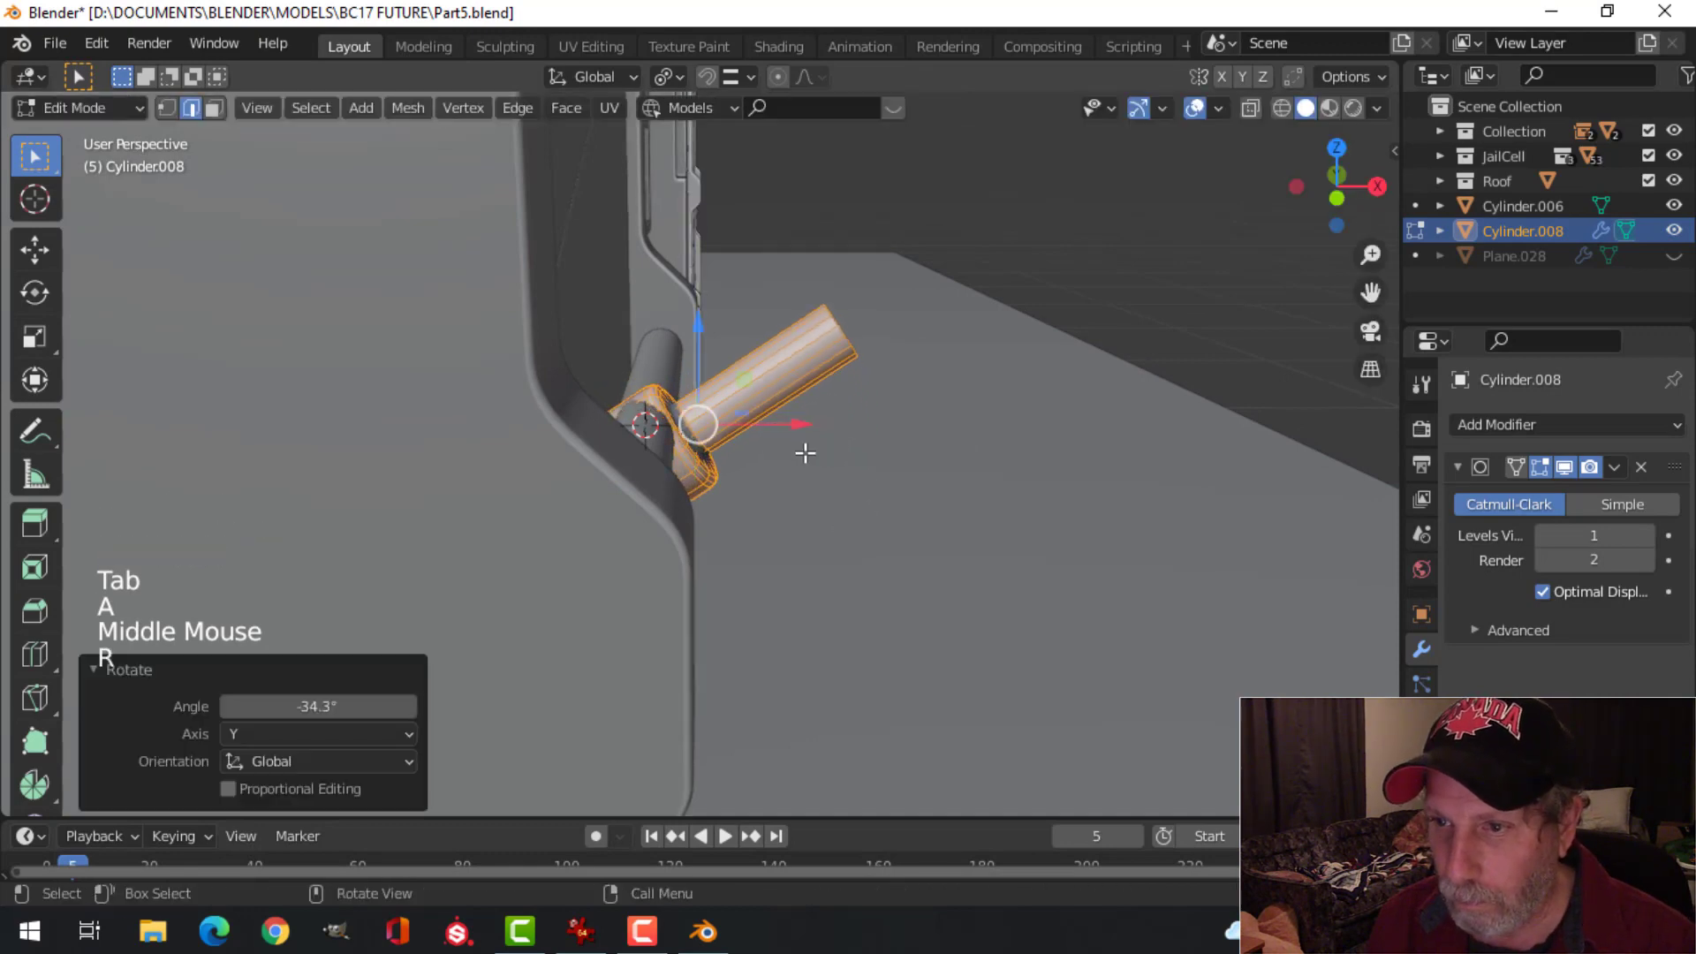
Step: Move the rotated arm mesh in the front wireframe view to centre its collar on the bar, and return to solid Object Mode
key(KP_1)
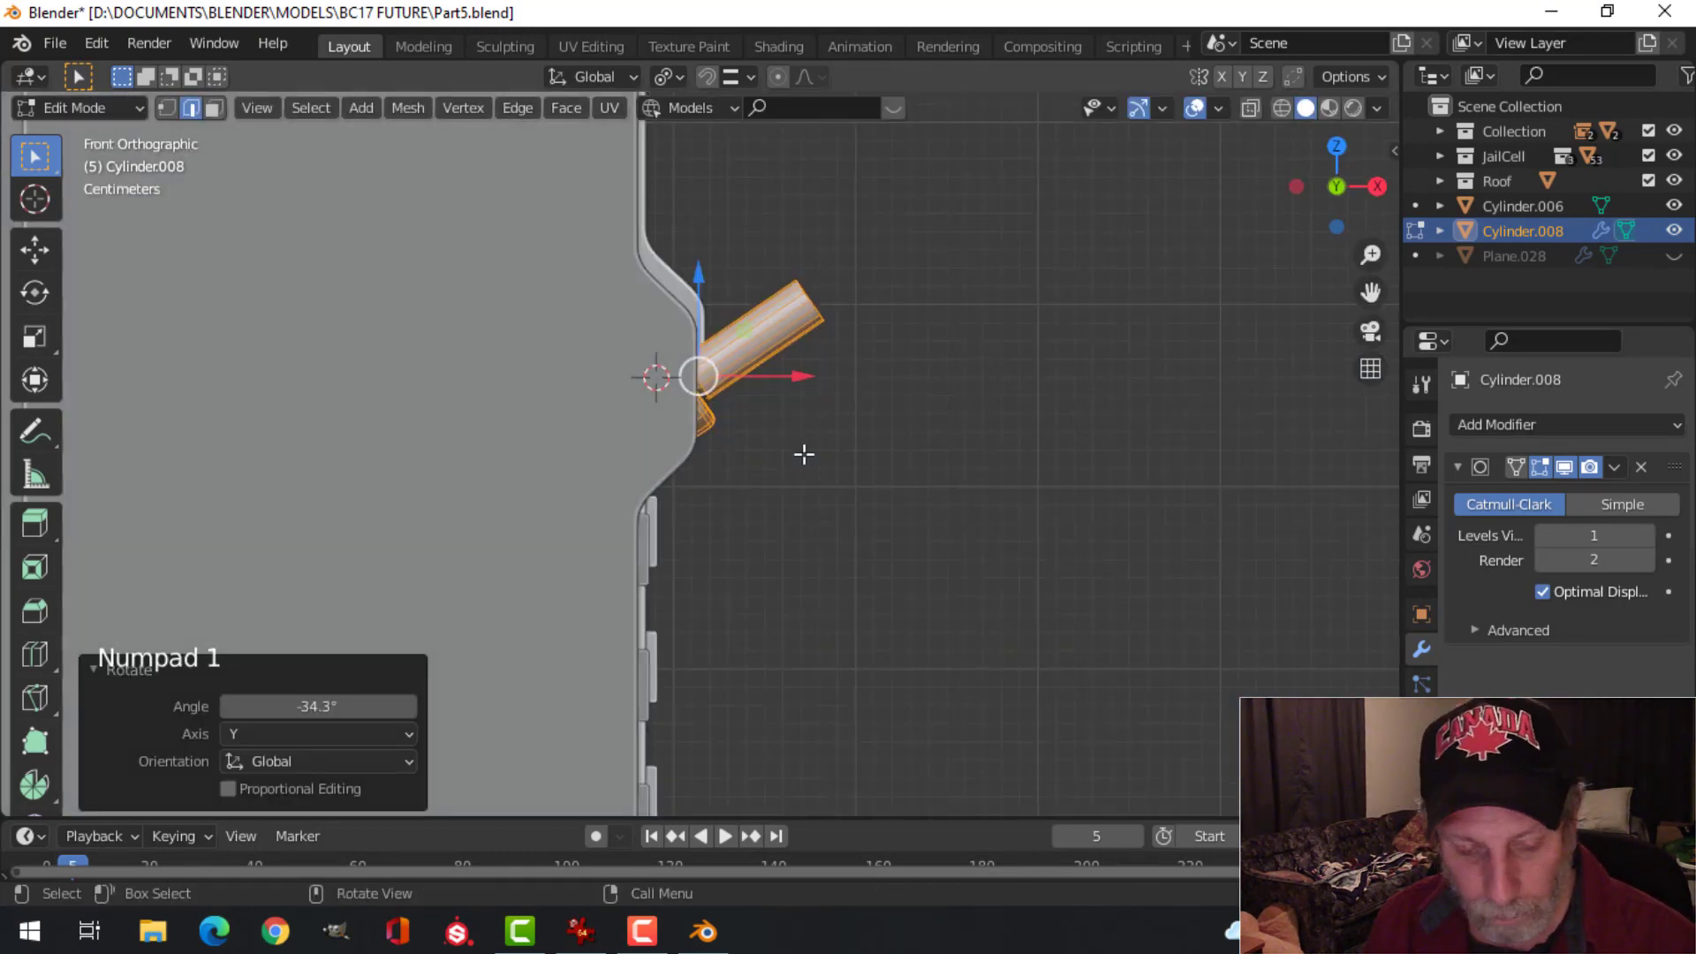
key(z)
key(g)
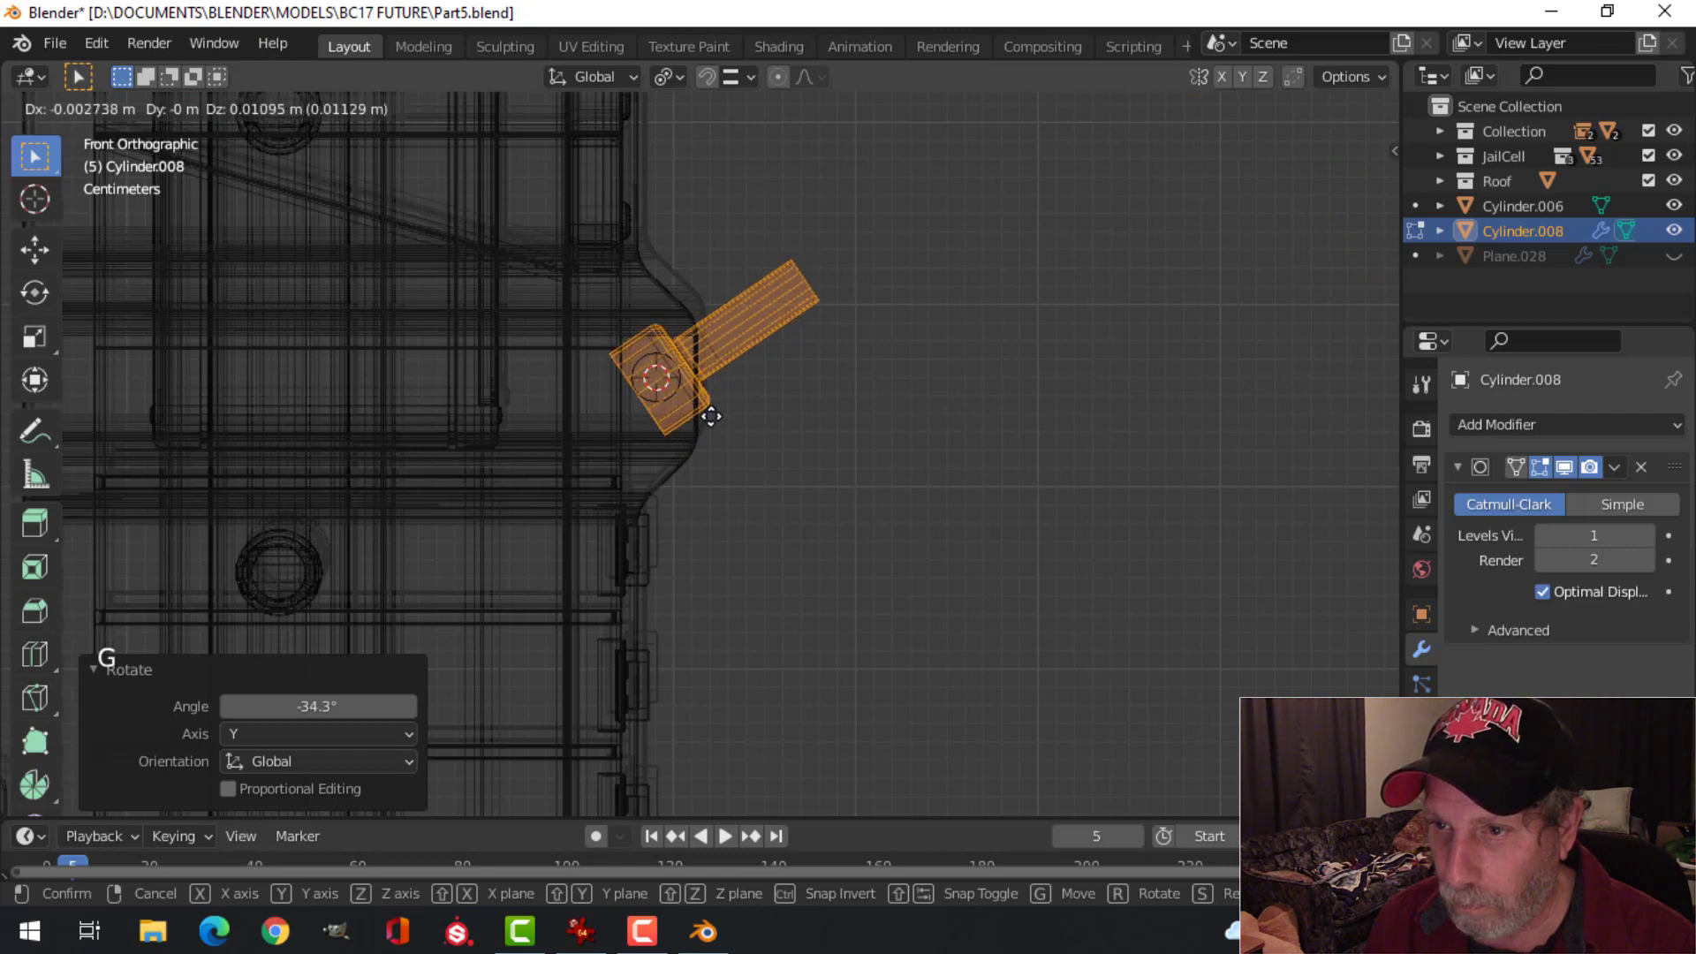
click(709, 416)
key(alt+a)
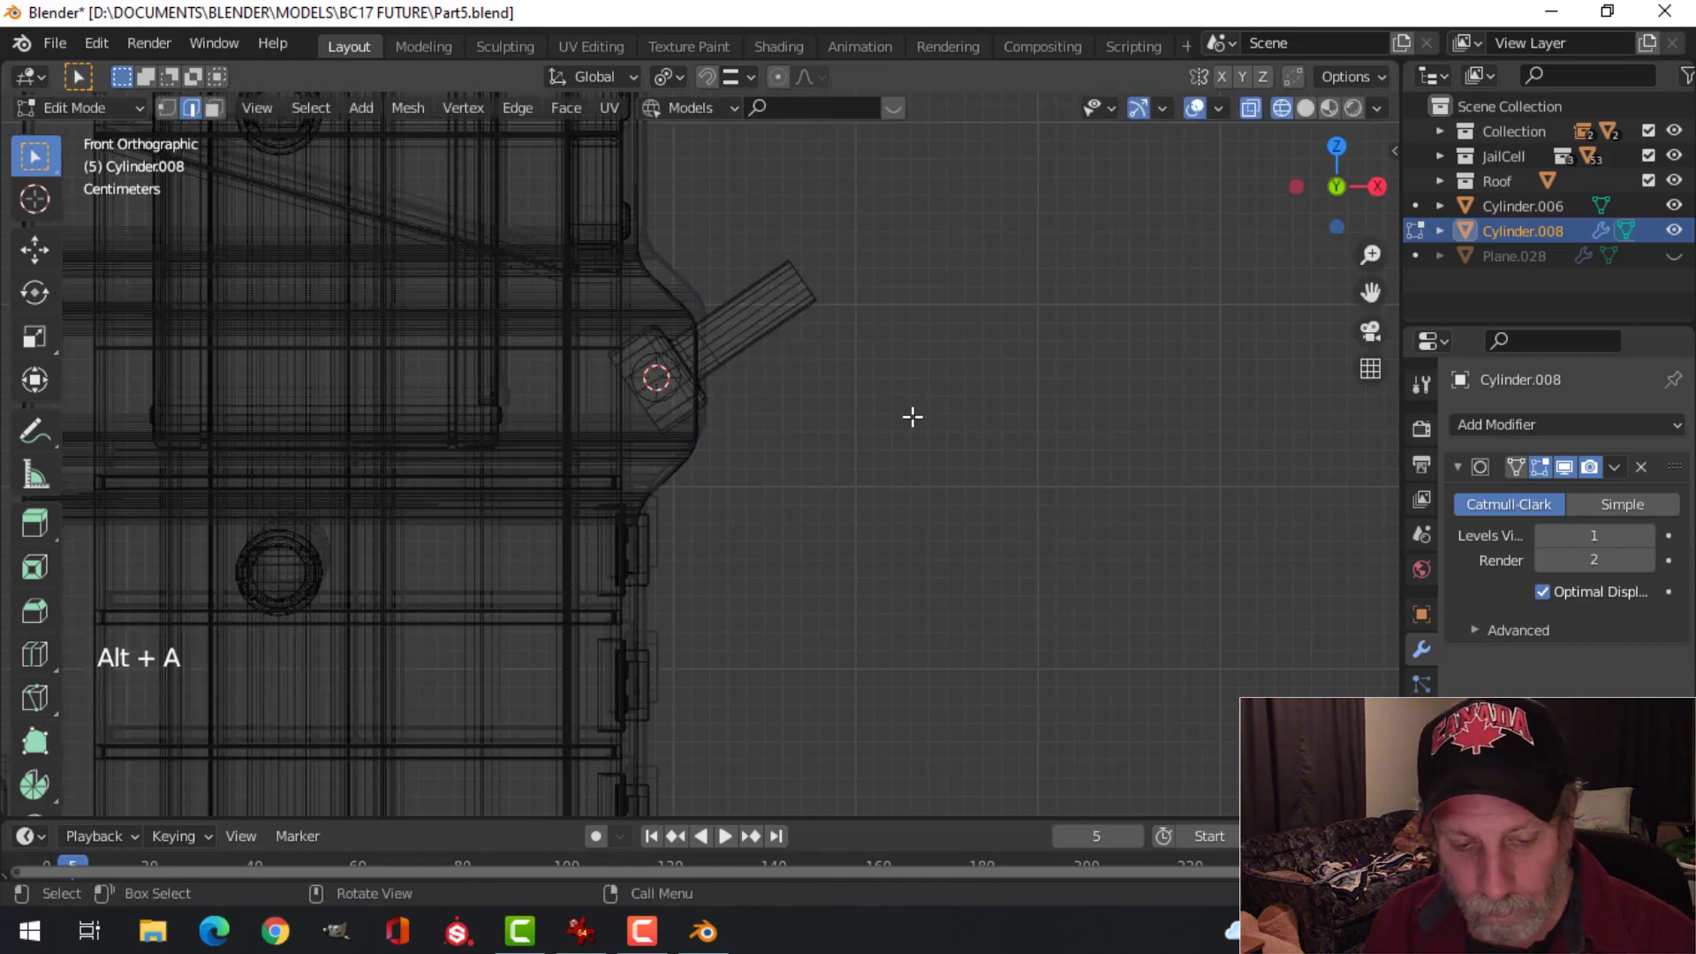
key(z)
click(1023, 419)
key(Tab)
Step: Unhide the tilted panel and move it in the front view onto the free end of the mounting arm
middle_drag(992, 437, 869, 461)
key(alt+a)
scroll(745, 479, down, 2)
key(alt+h)
key(alt+a)
click(823, 385)
key(KP_1)
scroll(896, 386, up, 4)
key(g)
click(957, 423)
middle_drag(957, 430, 551, 538)
scroll(810, 458, down, 4)
key(alt+a)
Step: Add a centred loop cut to the horizontal bar and bevel it wide to place edge loops near both ends
scroll(659, 418, down, 3)
scroll(433, 441, up, 3)
click(385, 446)
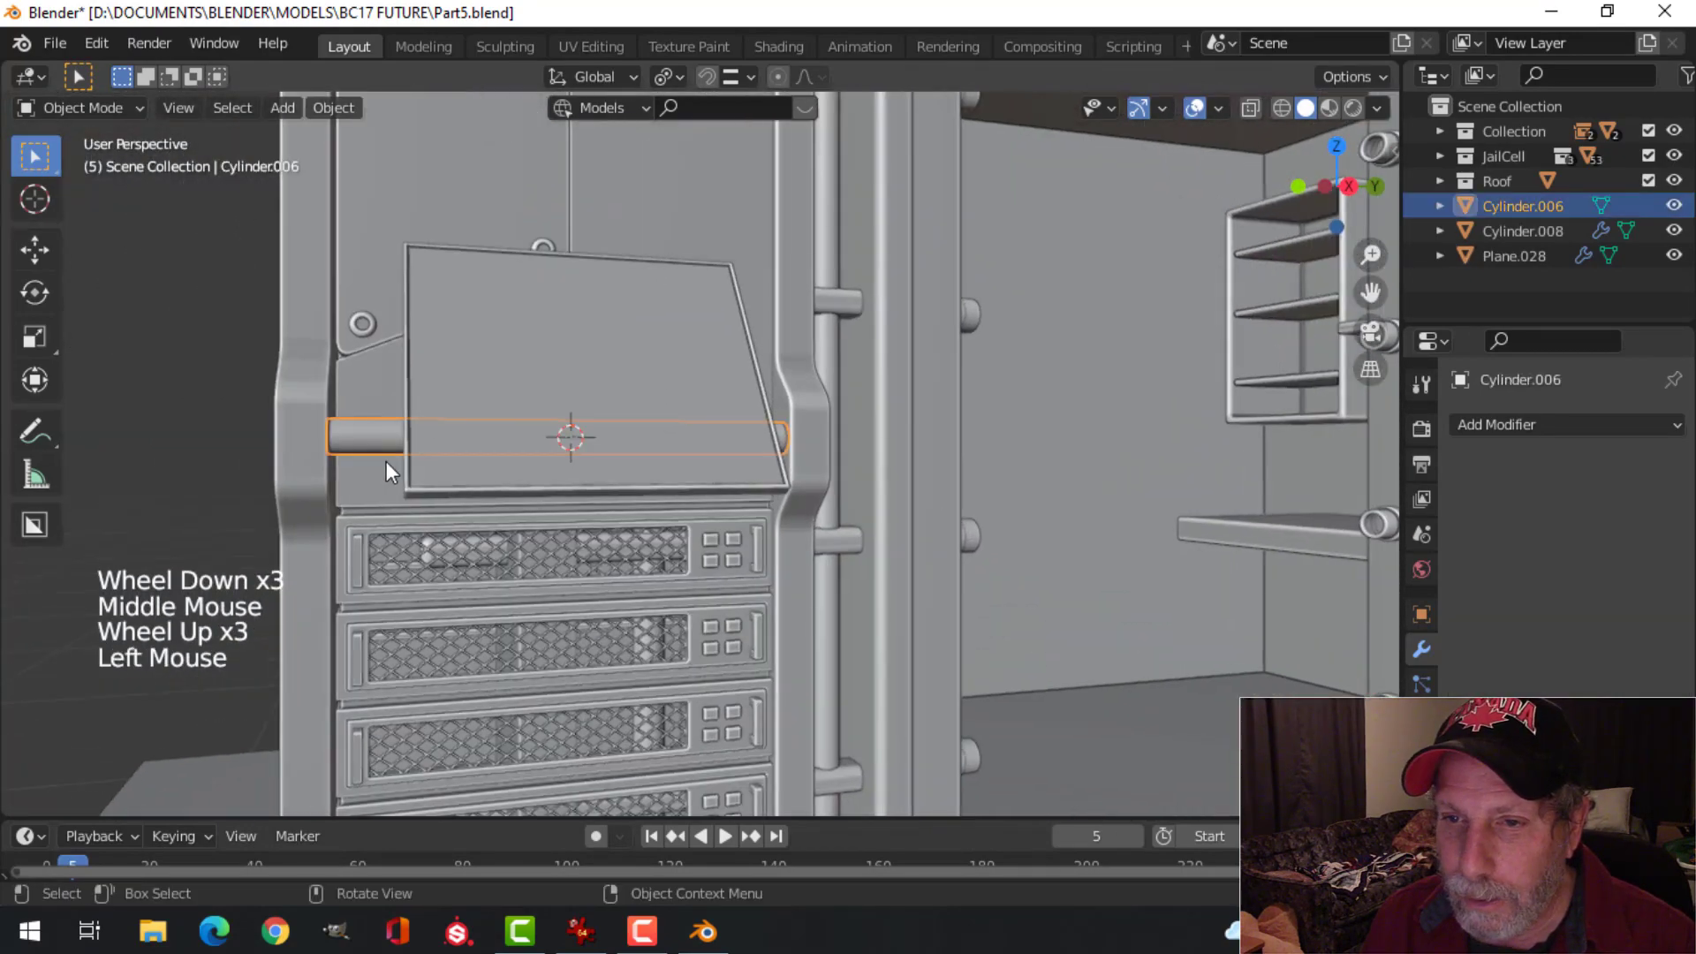
shift+middle_drag(385, 461, 389, 510)
scroll(507, 518, up, 2)
key(Tab)
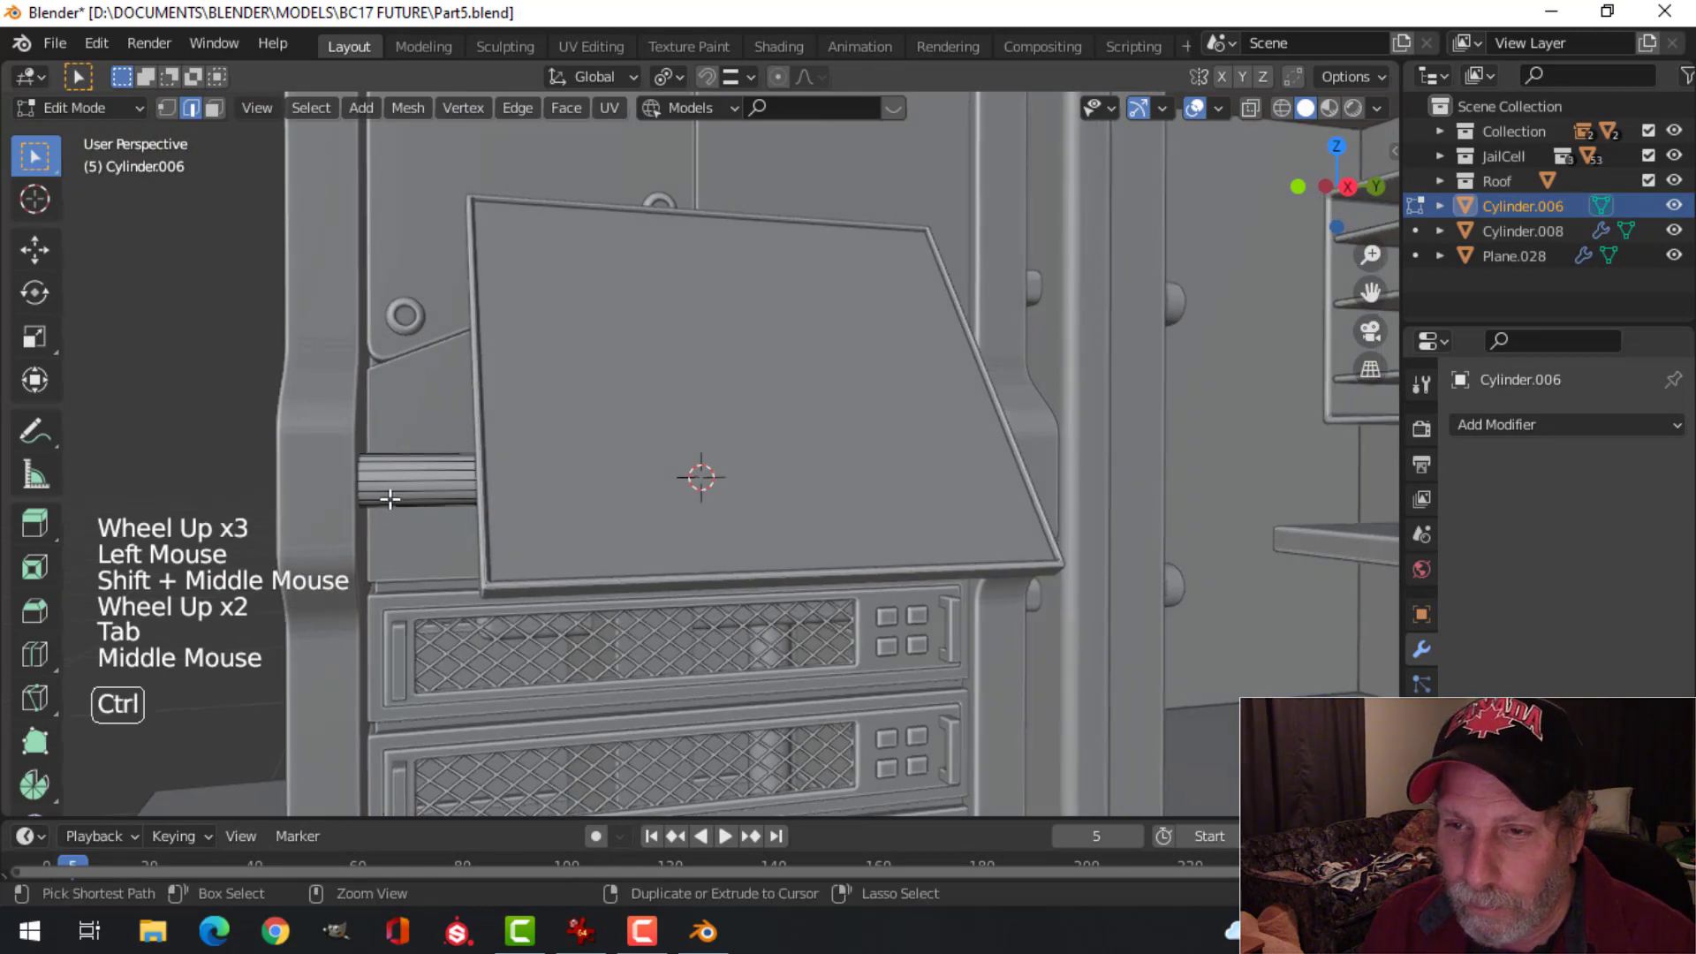
key(ctrl+r)
click(385, 488)
right_click(531, 483)
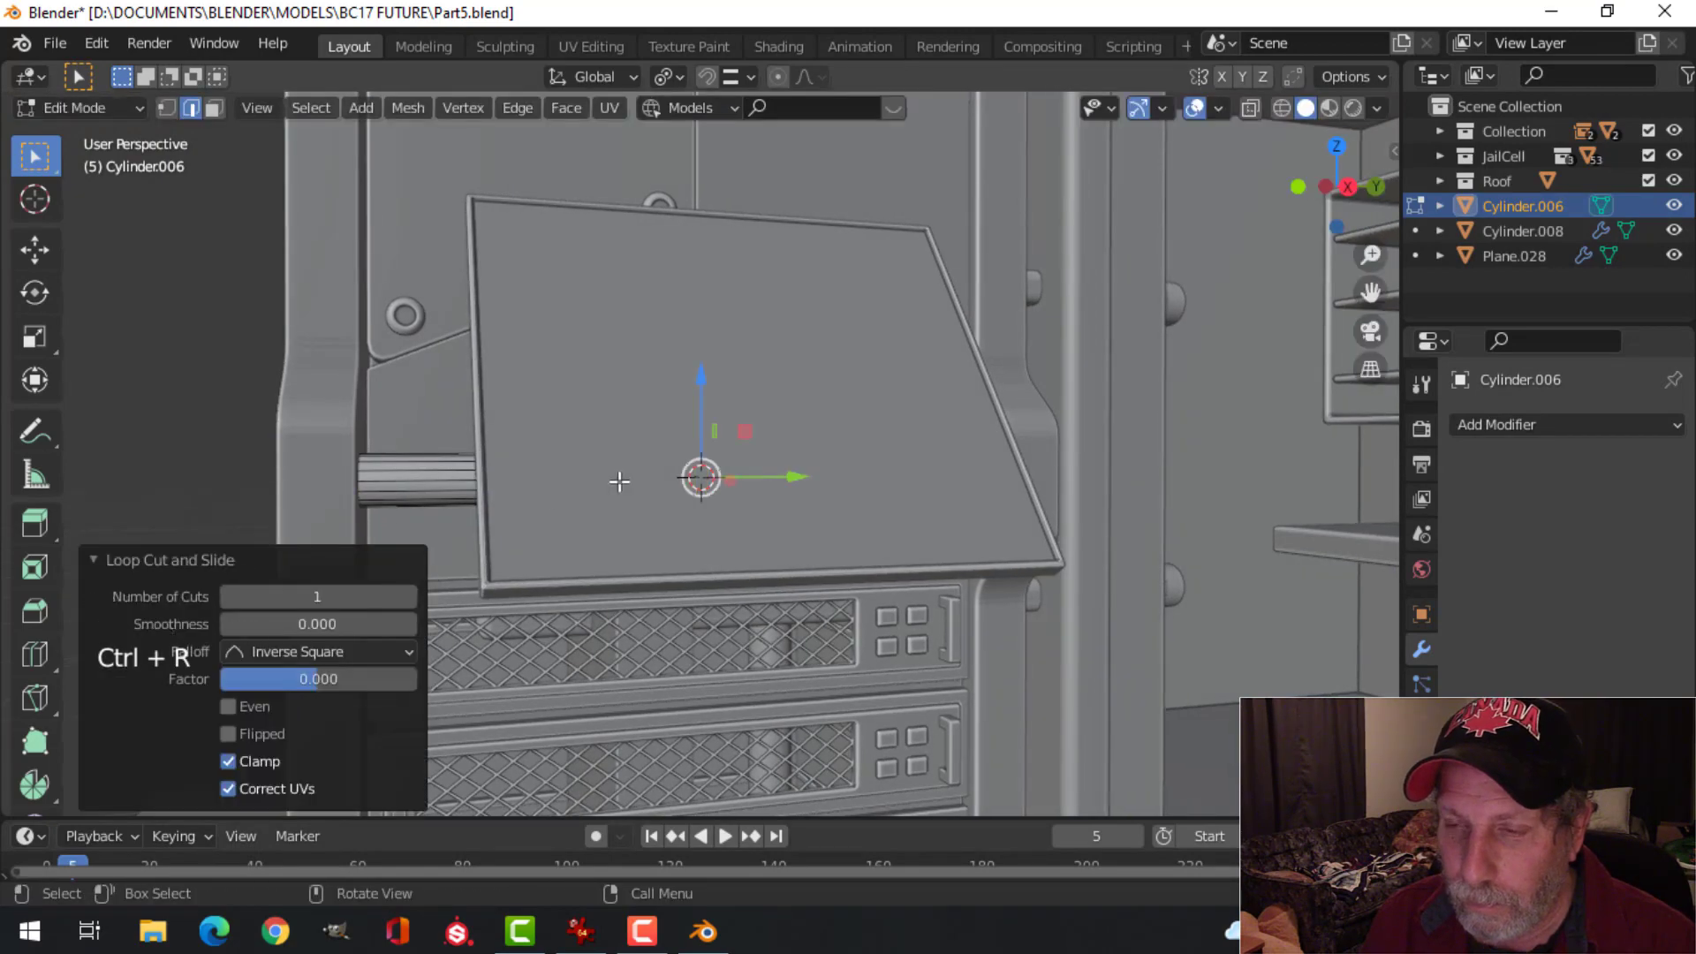
middle_drag(617, 481, 753, 485)
key(ctrl+b)
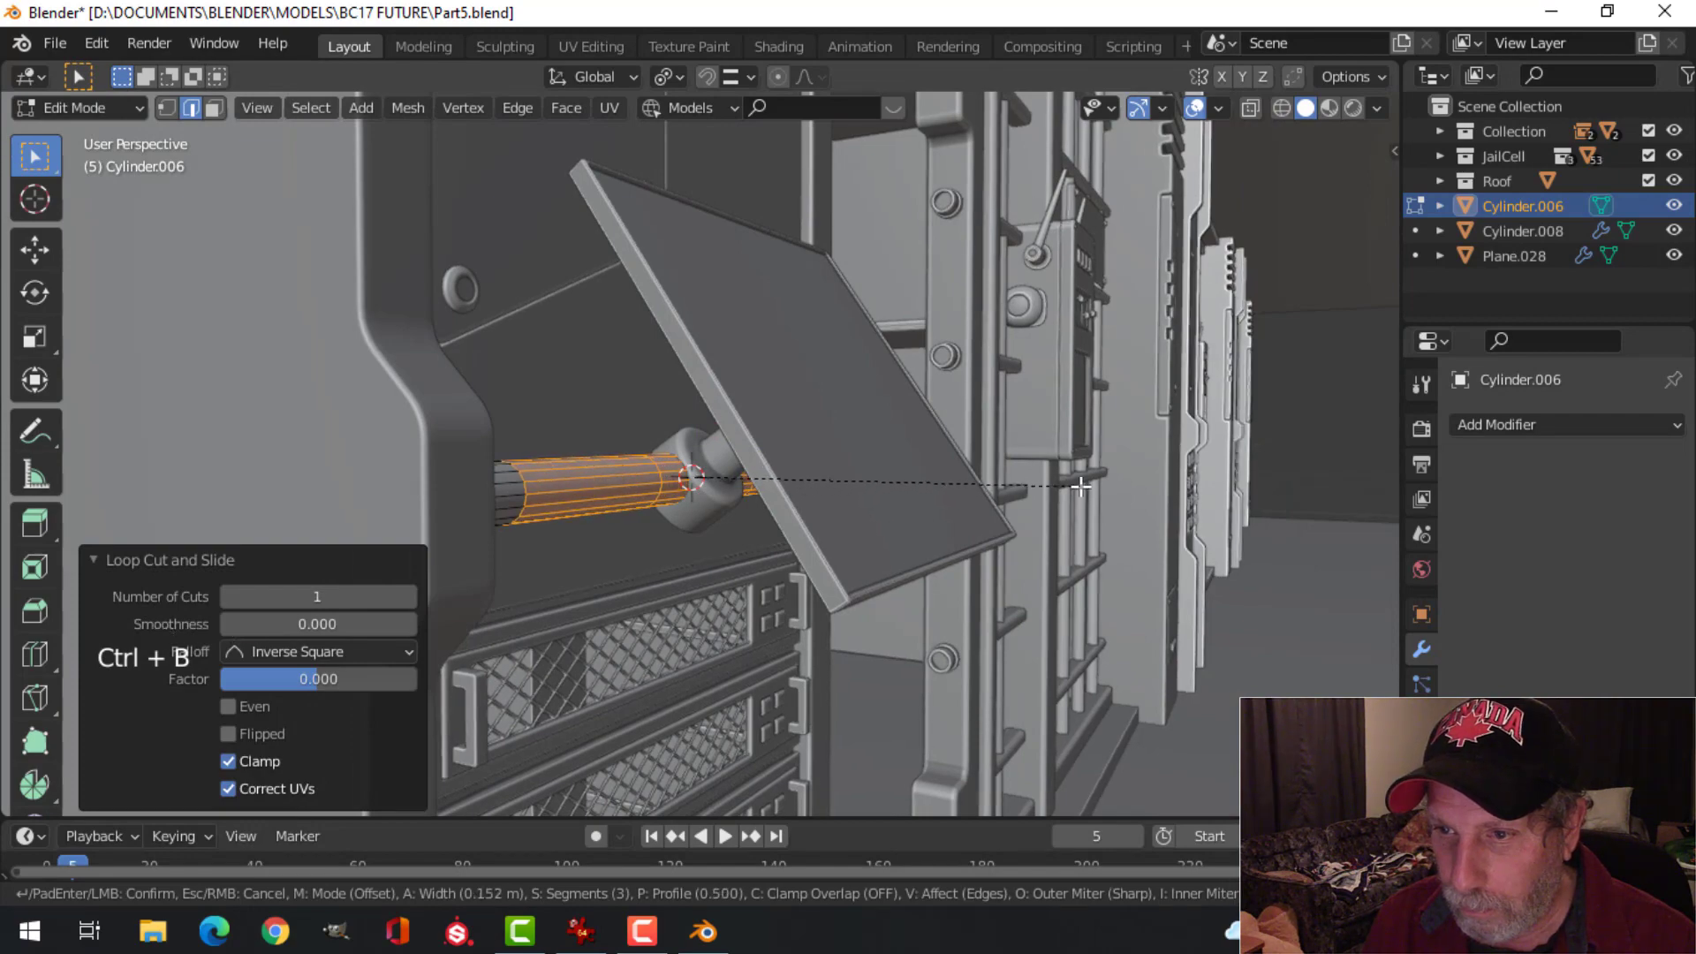
click(1119, 483)
Step: Extrude the face loops at both ends of the bar and fatten them outward to form end flanges
middle_drag(875, 492, 572, 364)
key(alt+a)
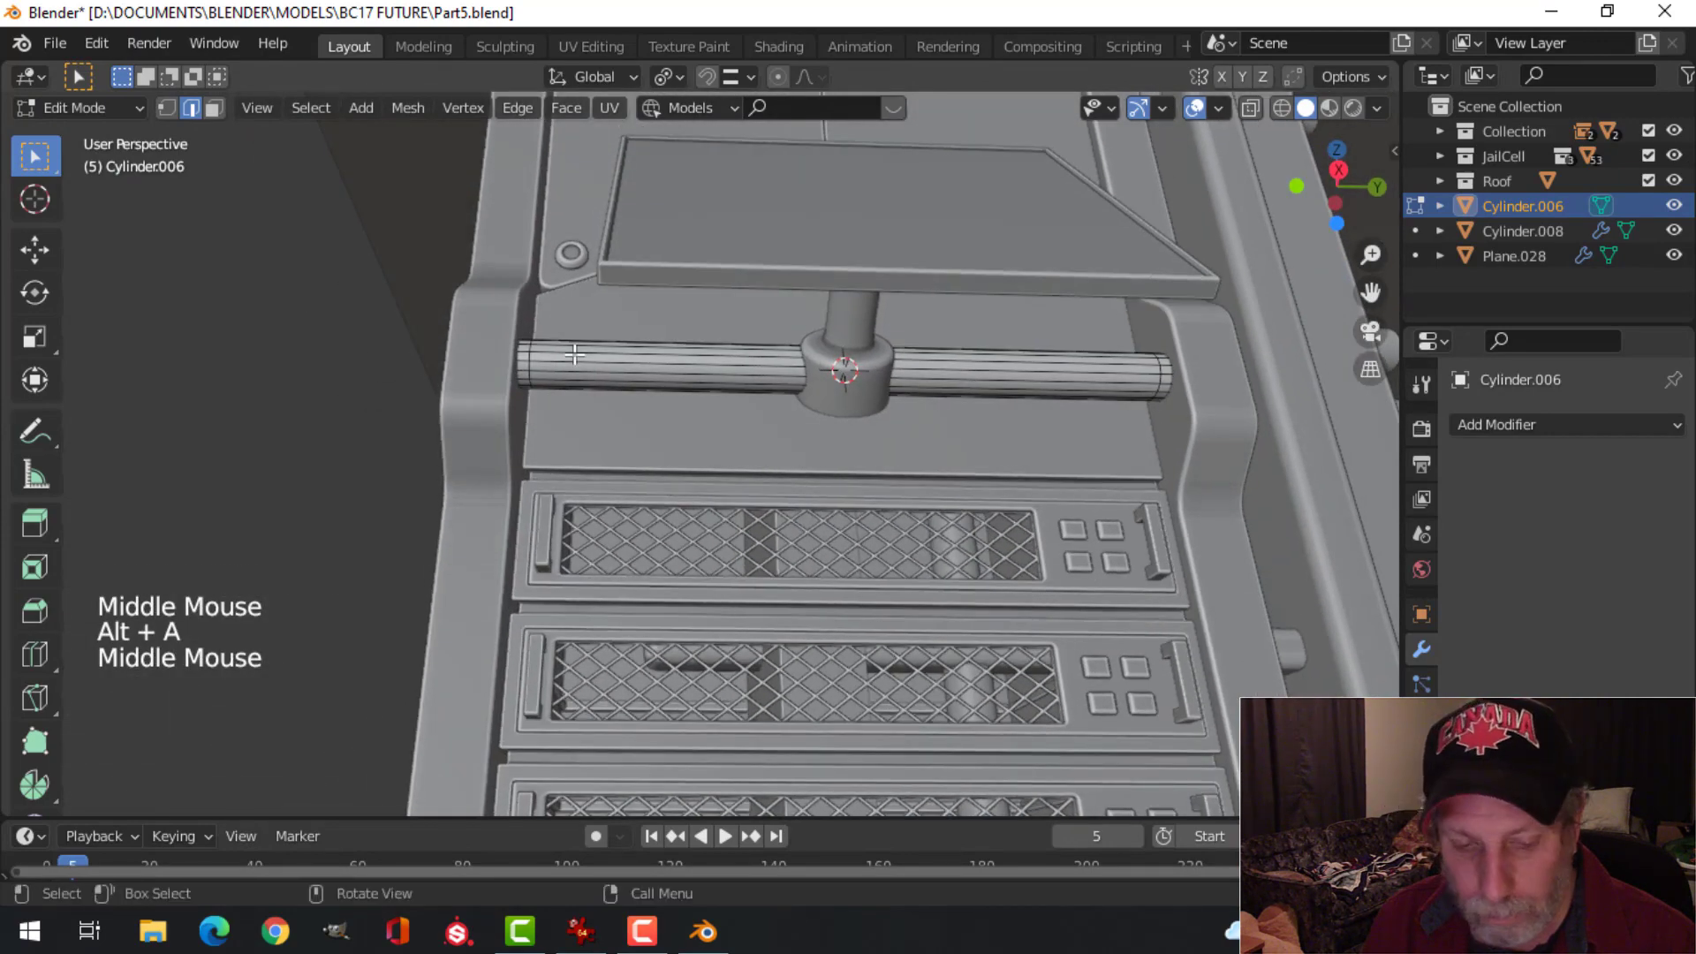
key(3)
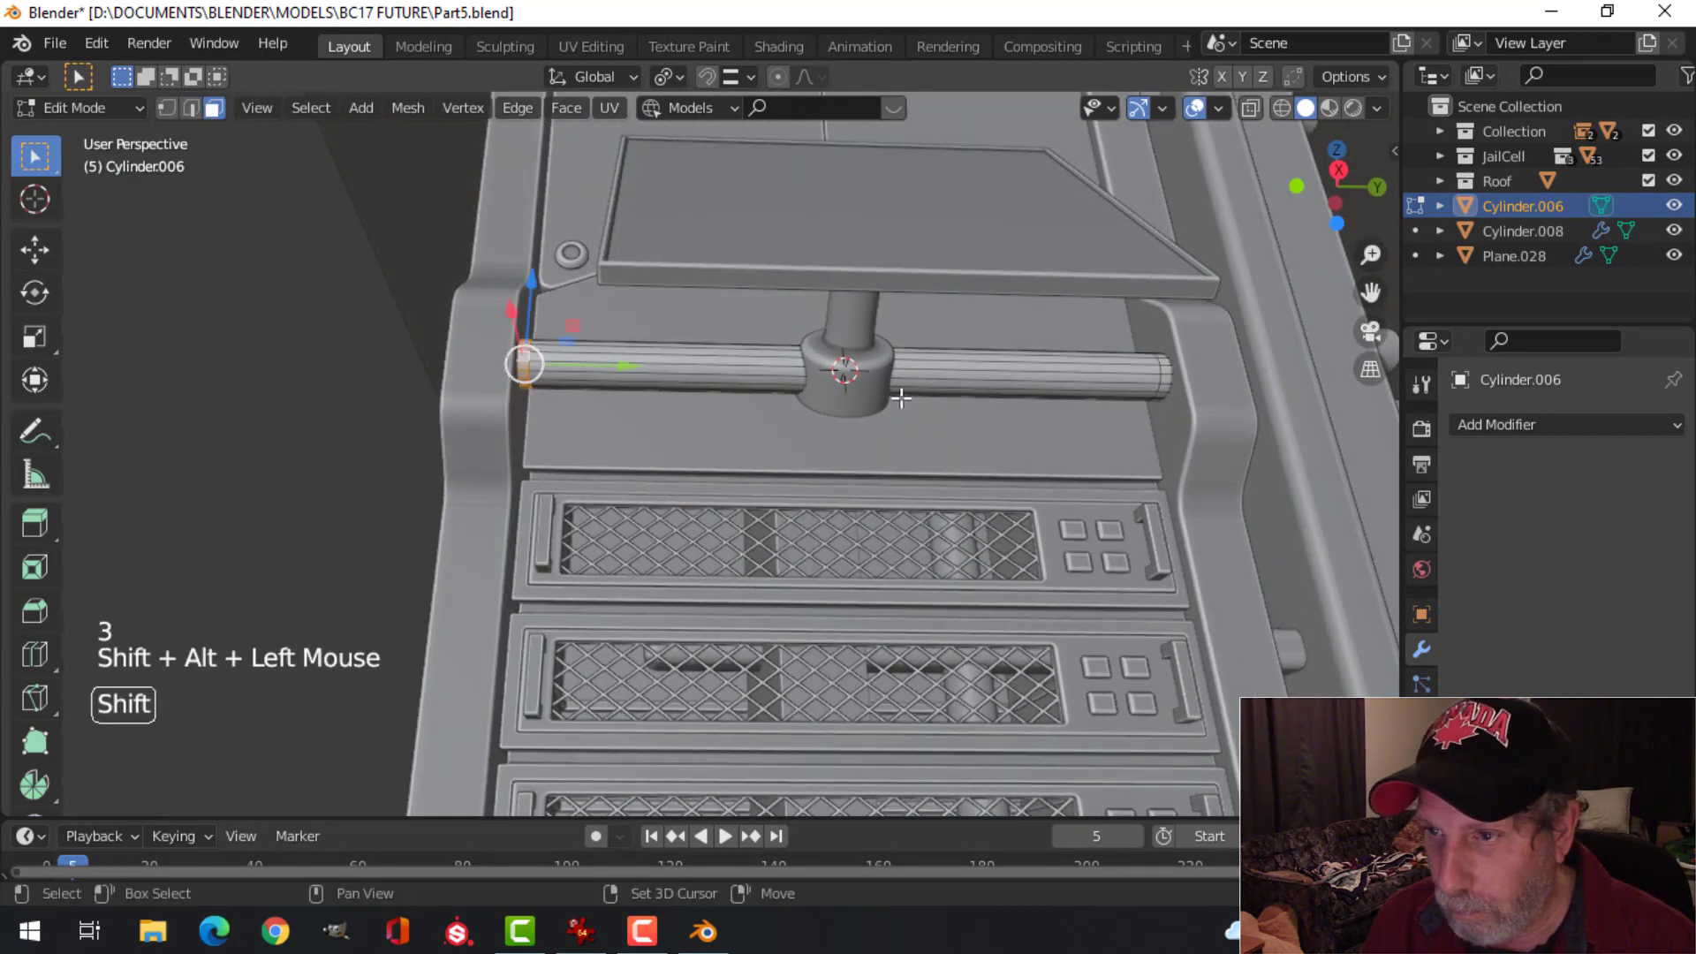
shift+middle_drag(1050, 411, 848, 424)
scroll(1073, 398, up, 2)
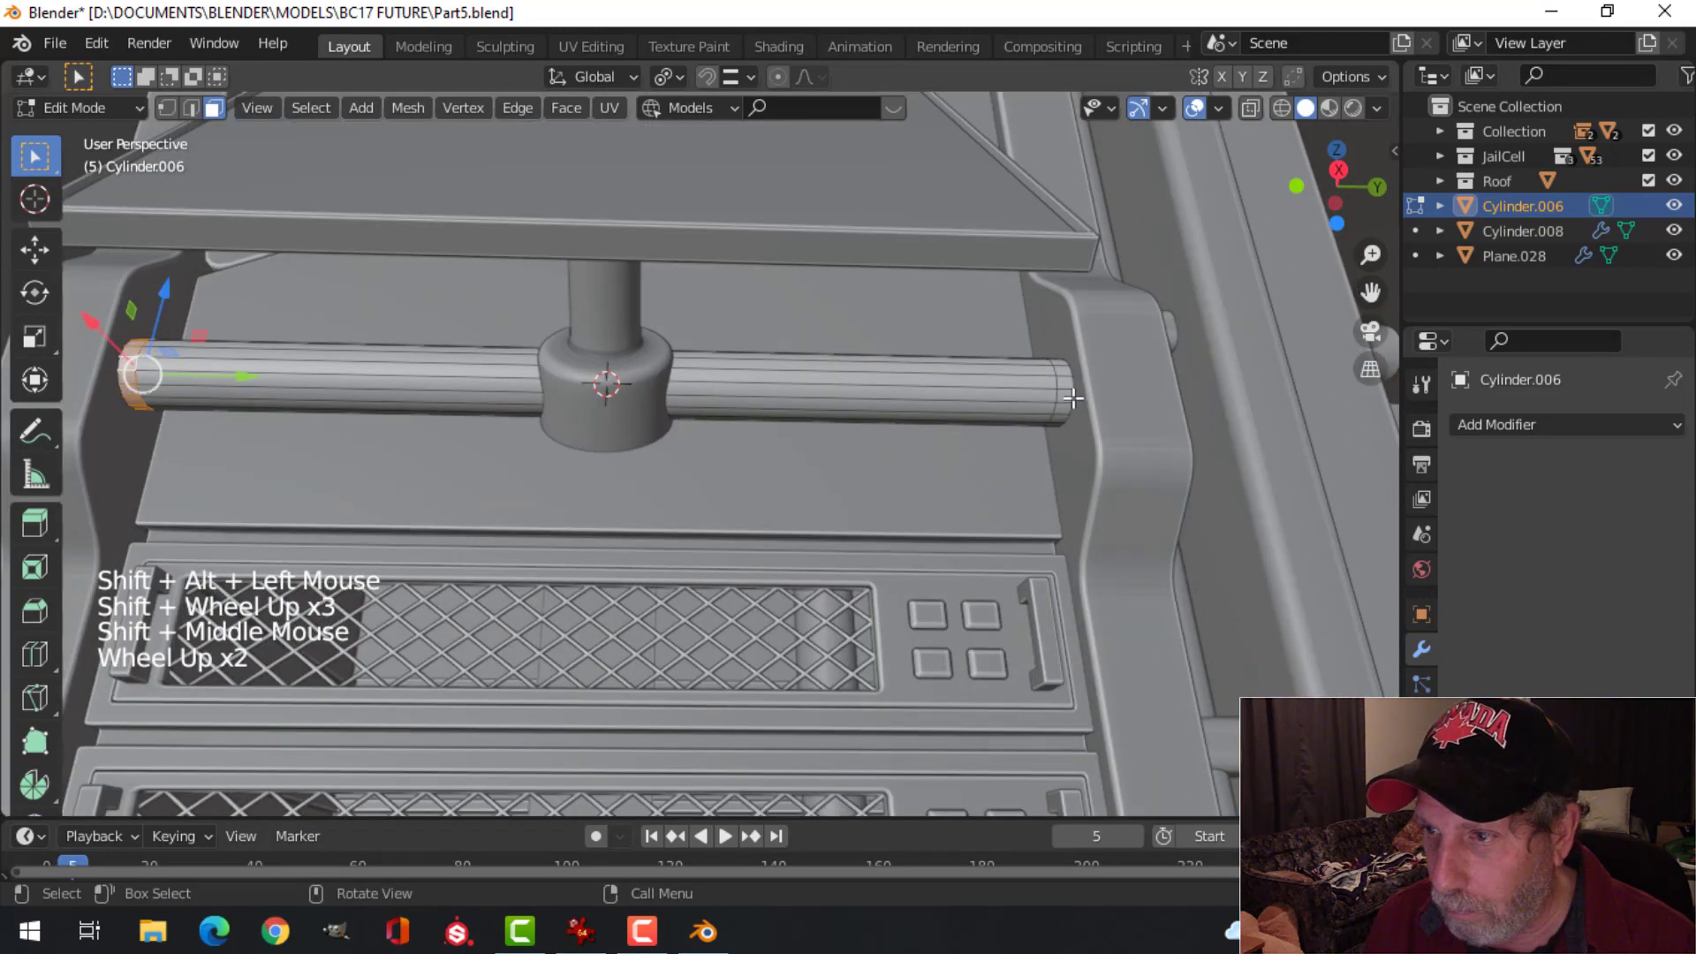
alt+shift+click(1067, 384)
key(e)
key(alt+s)
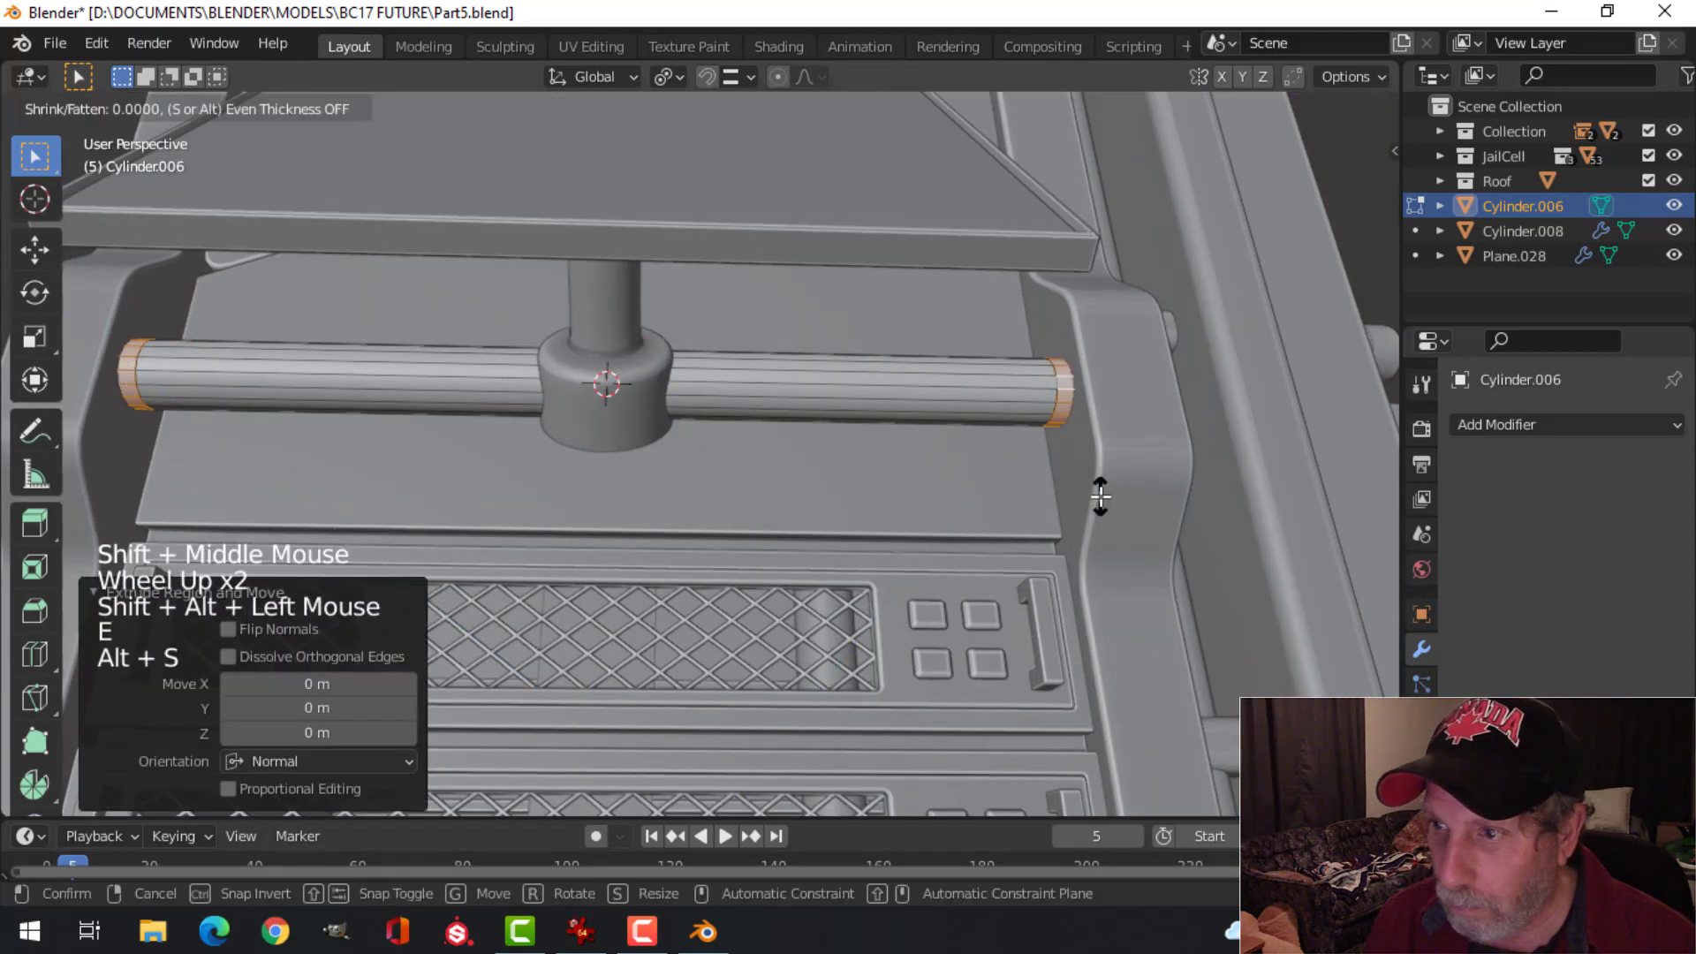
click(1146, 585)
key(alt+a)
key(Tab)
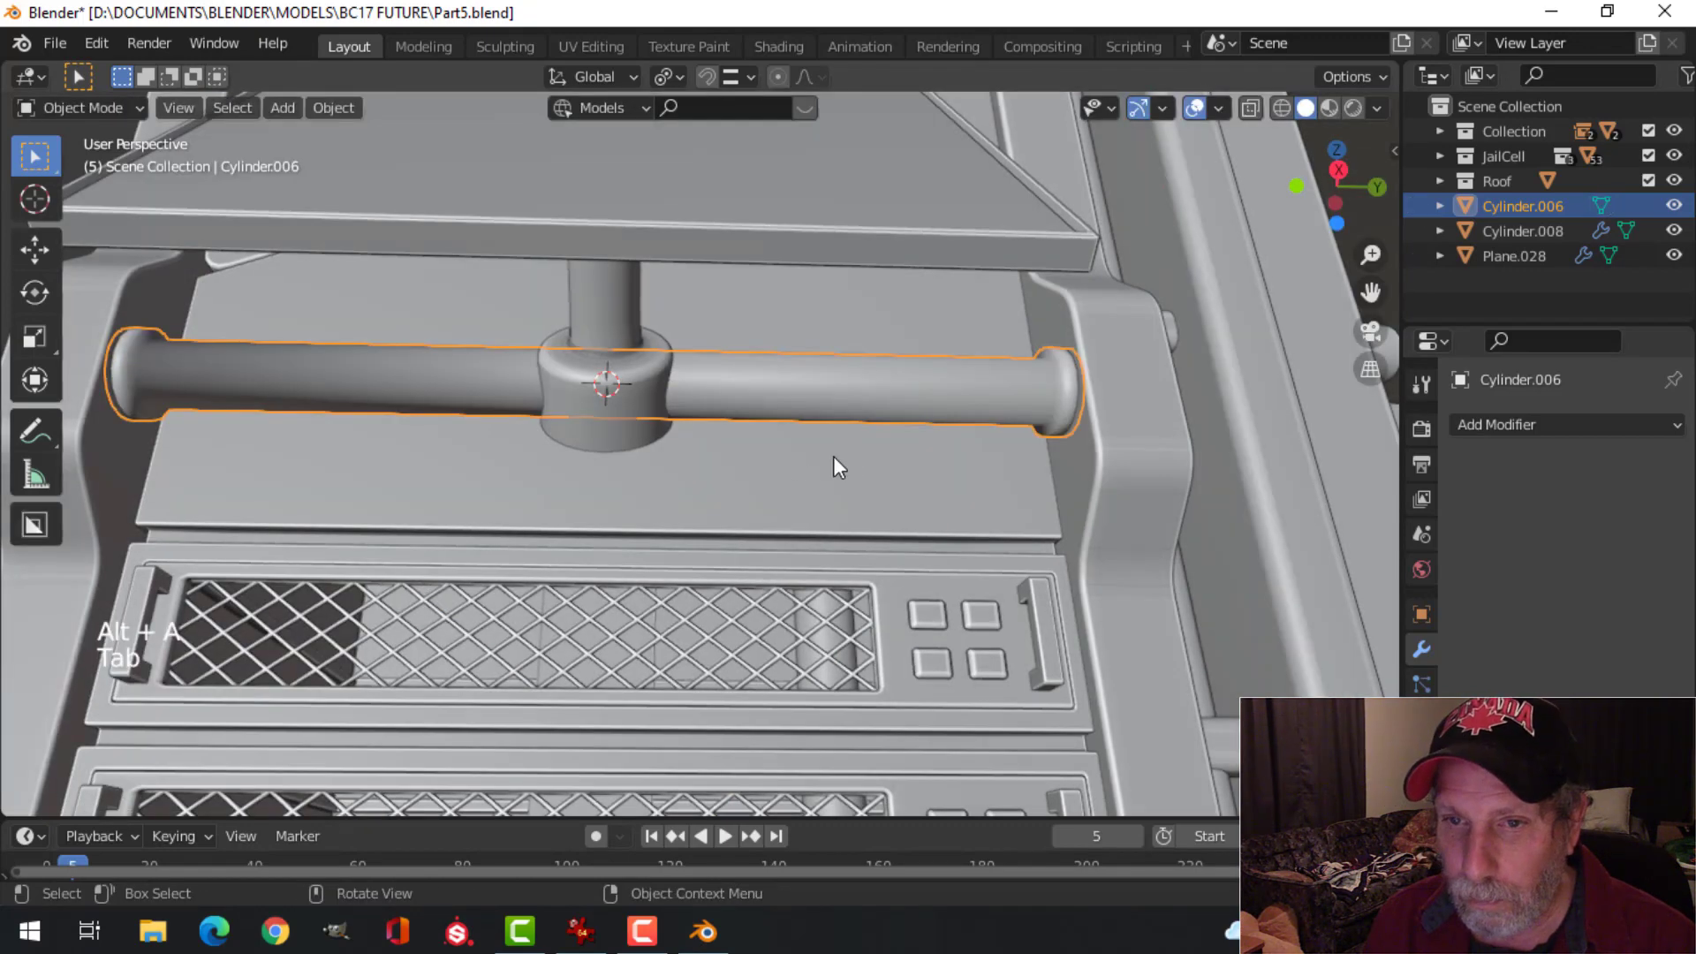
Step: Add another centred loop cut to the bar and bevel it outward into two supporting loops close to the flanges
key(Tab)
key(ctrl+r)
click(283, 379)
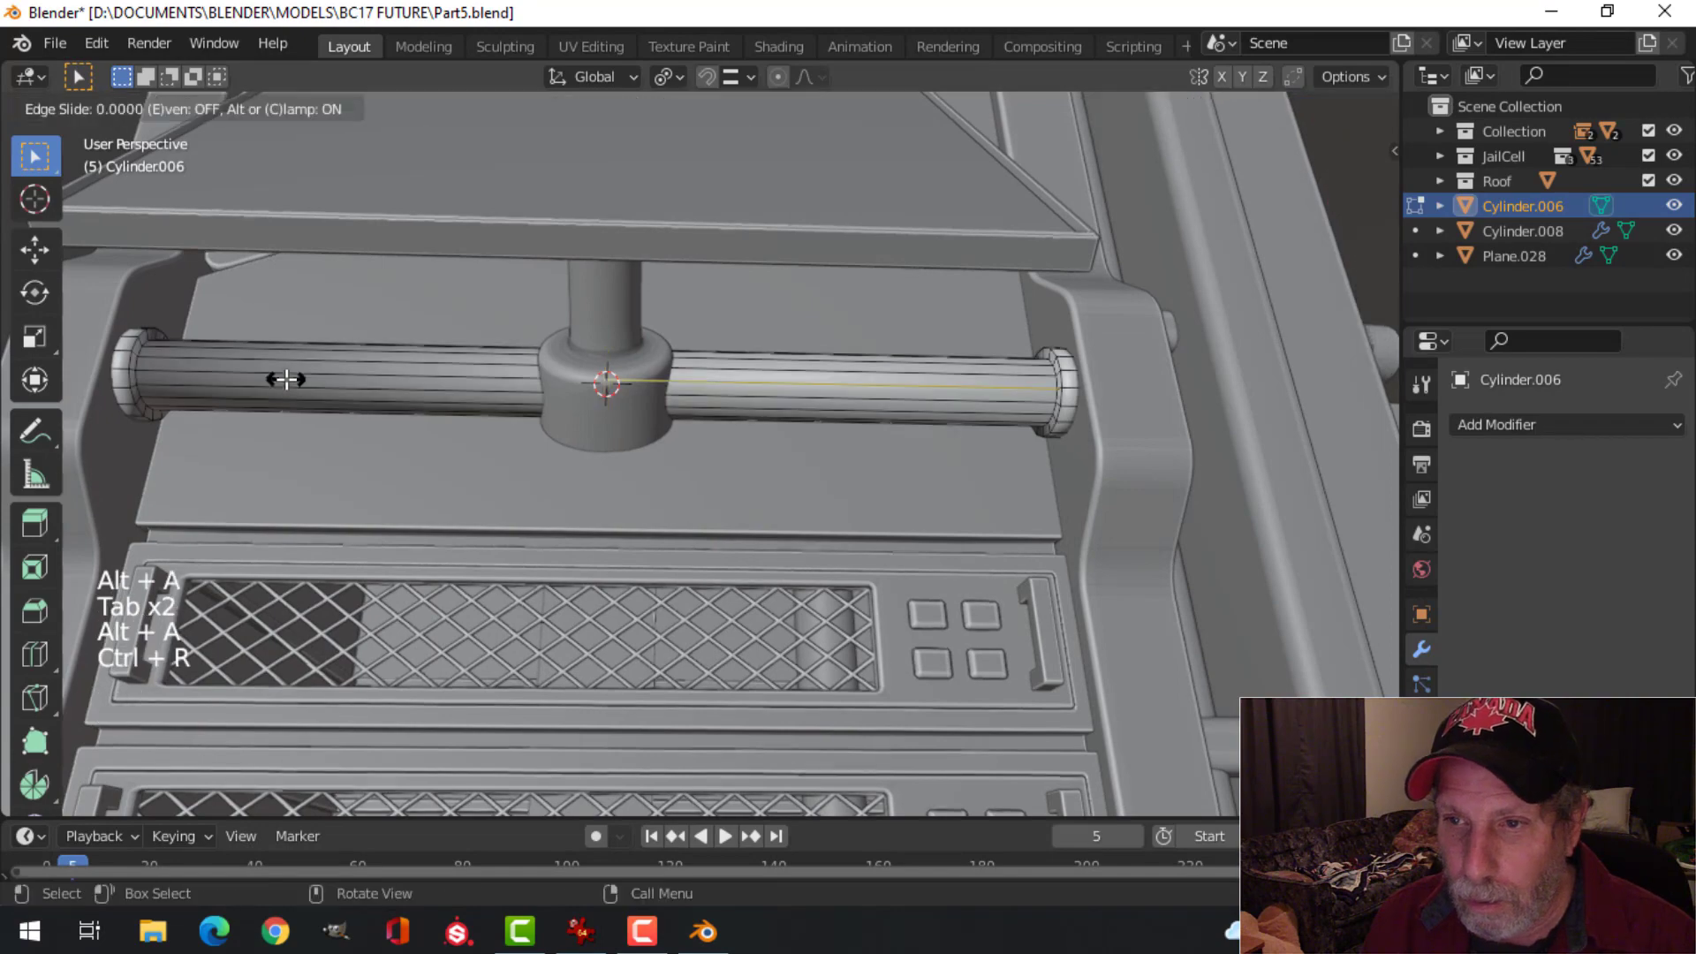
right_click(826, 515)
key(ctrl+b)
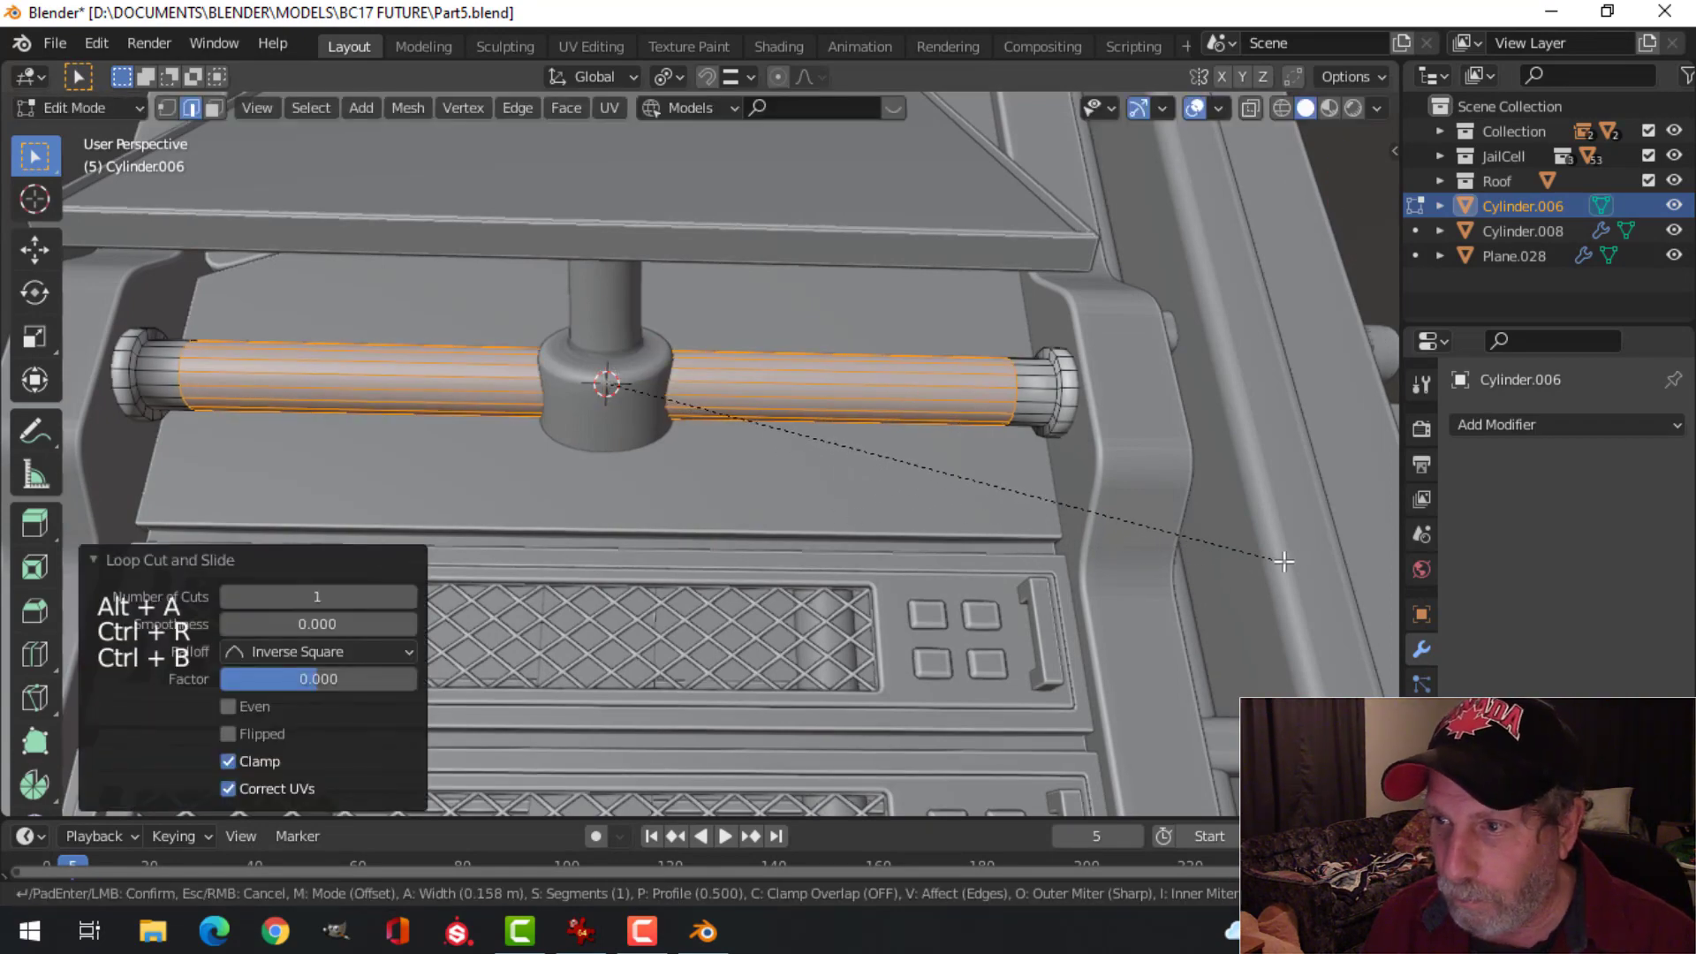
click(1237, 512)
key(alt+a)
Step: Bevel the inner rim edge loops of both end flanges about 0.002 m with two segments
shift+middle_drag(1237, 512, 1177, 474)
scroll(905, 503, up, 3)
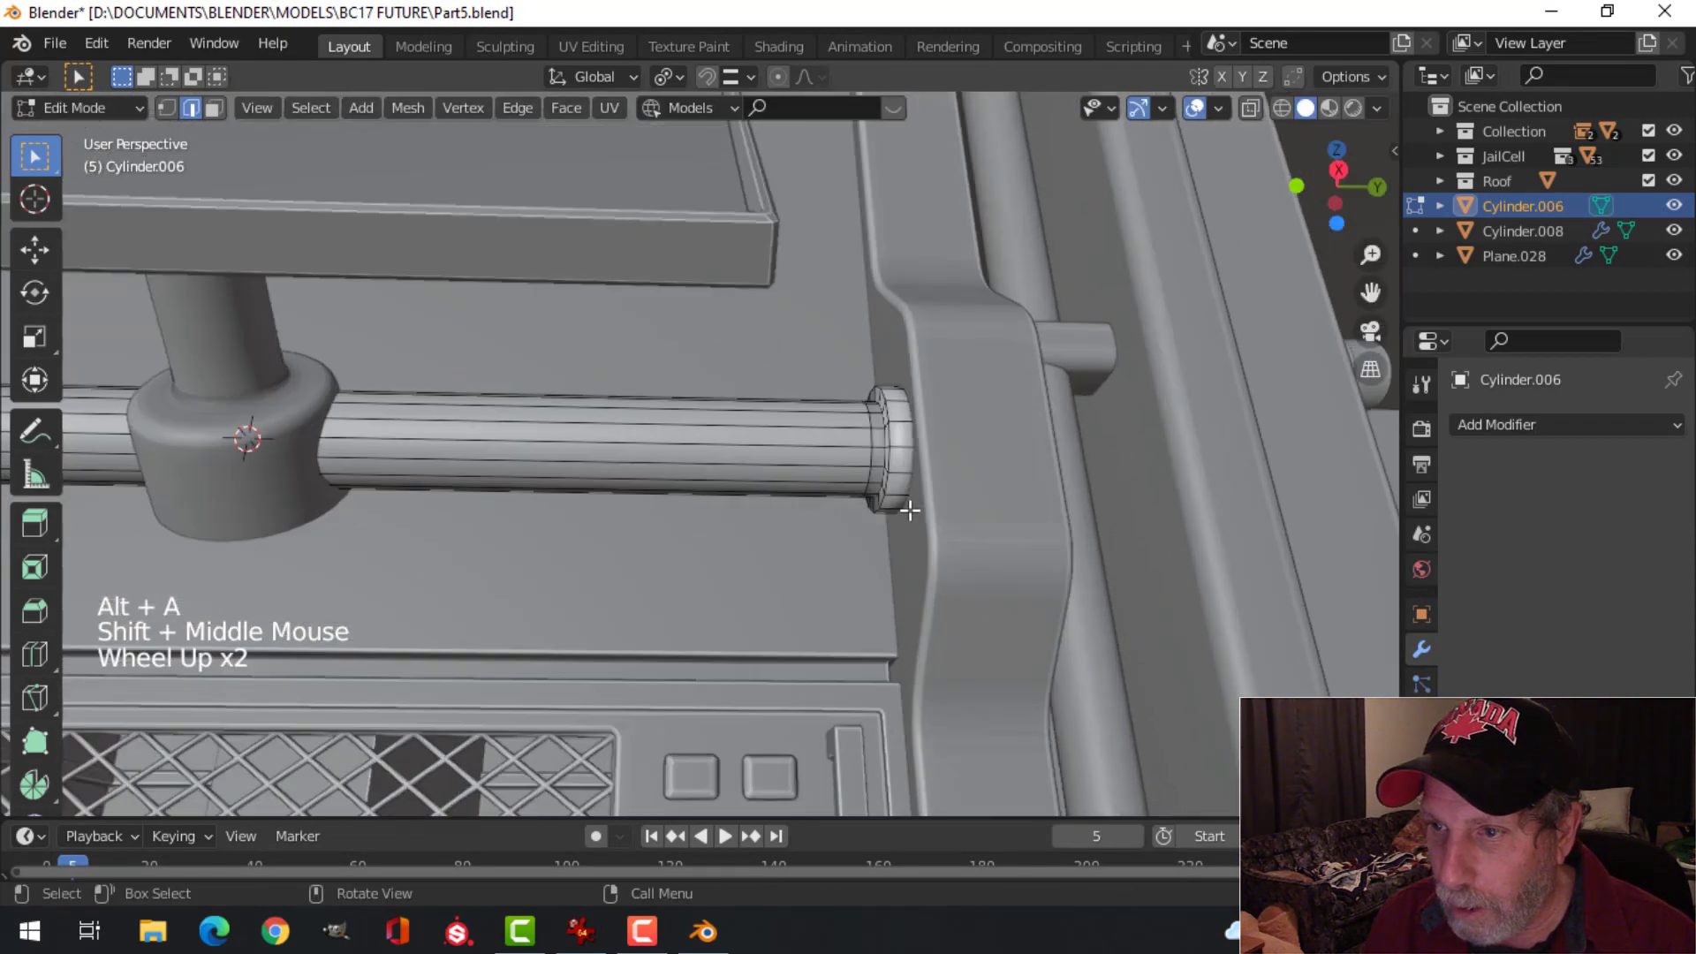
alt+shift+click(924, 424)
key(alt+a)
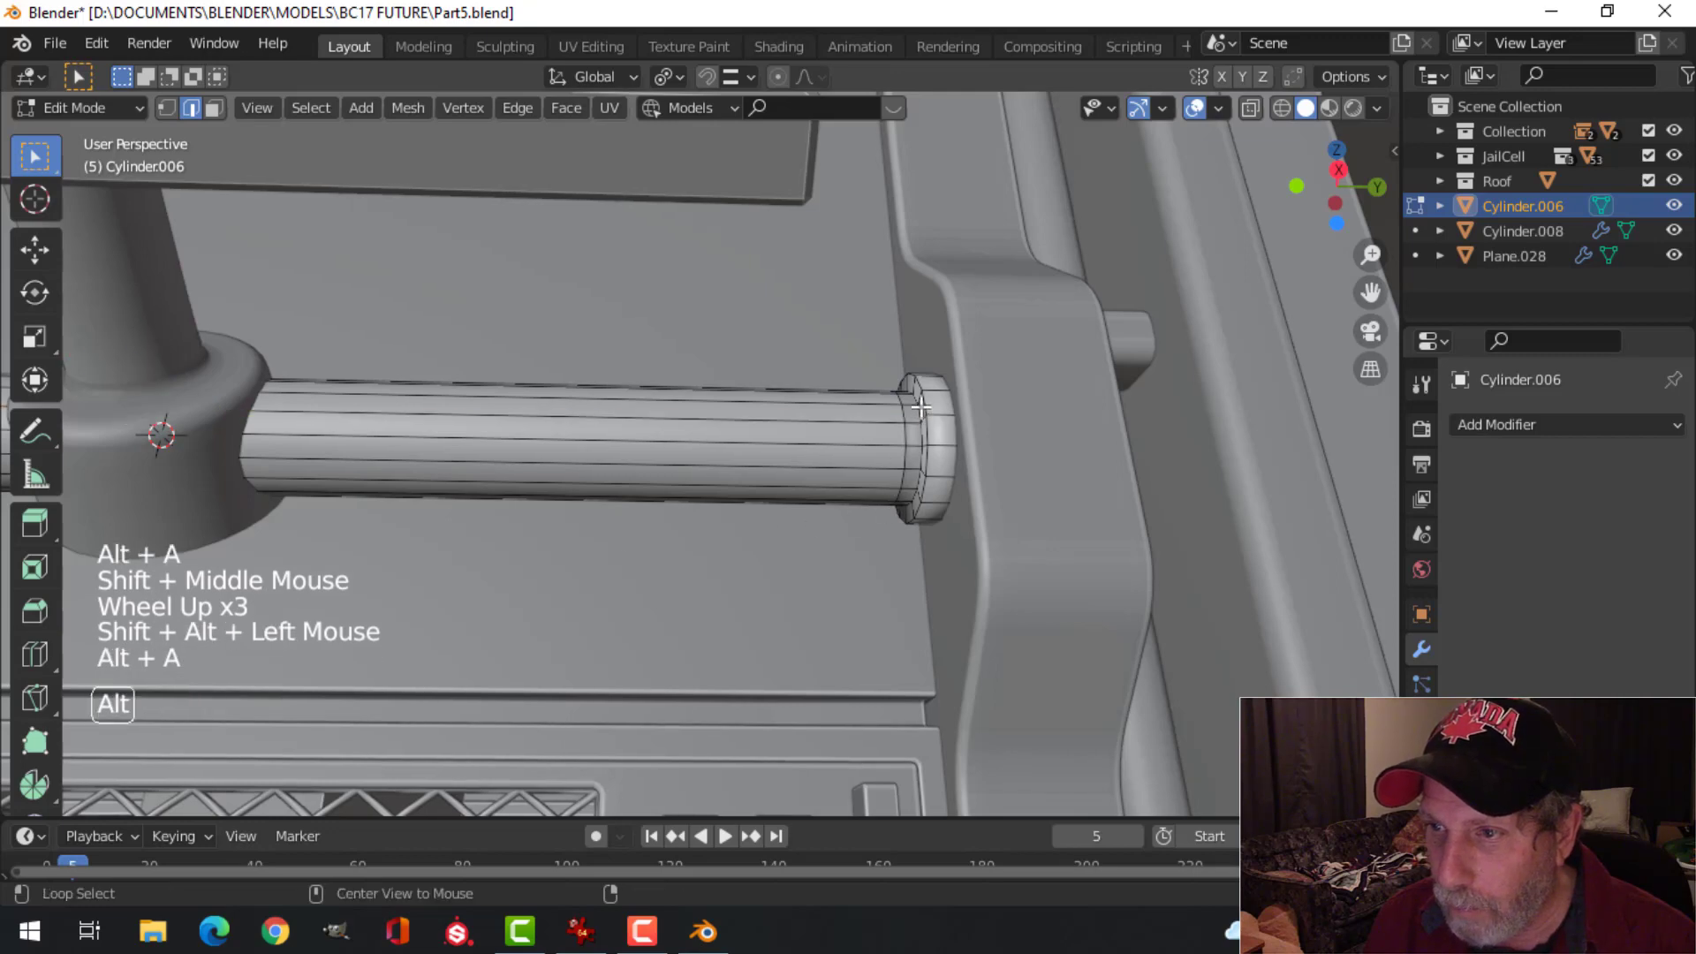
alt+shift+click(928, 401)
shift+middle_drag(462, 519, 1098, 556)
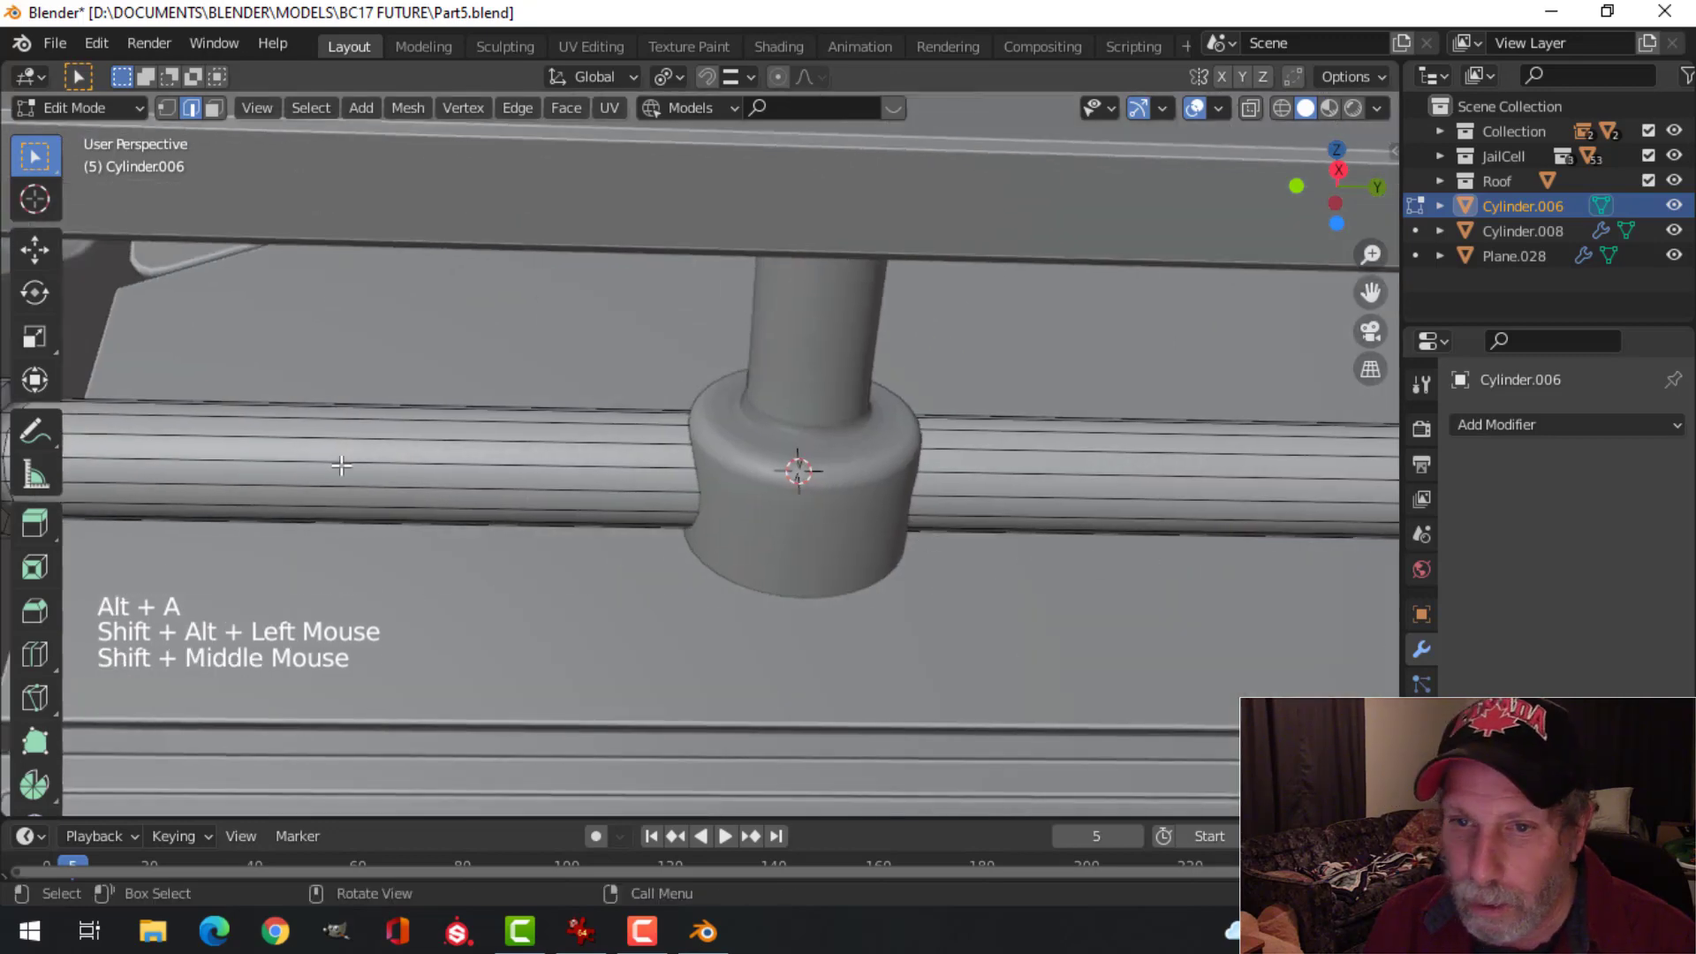
shift+middle_drag(37, 439, 389, 436)
scroll(388, 437, up, 2)
alt+shift+click(220, 382)
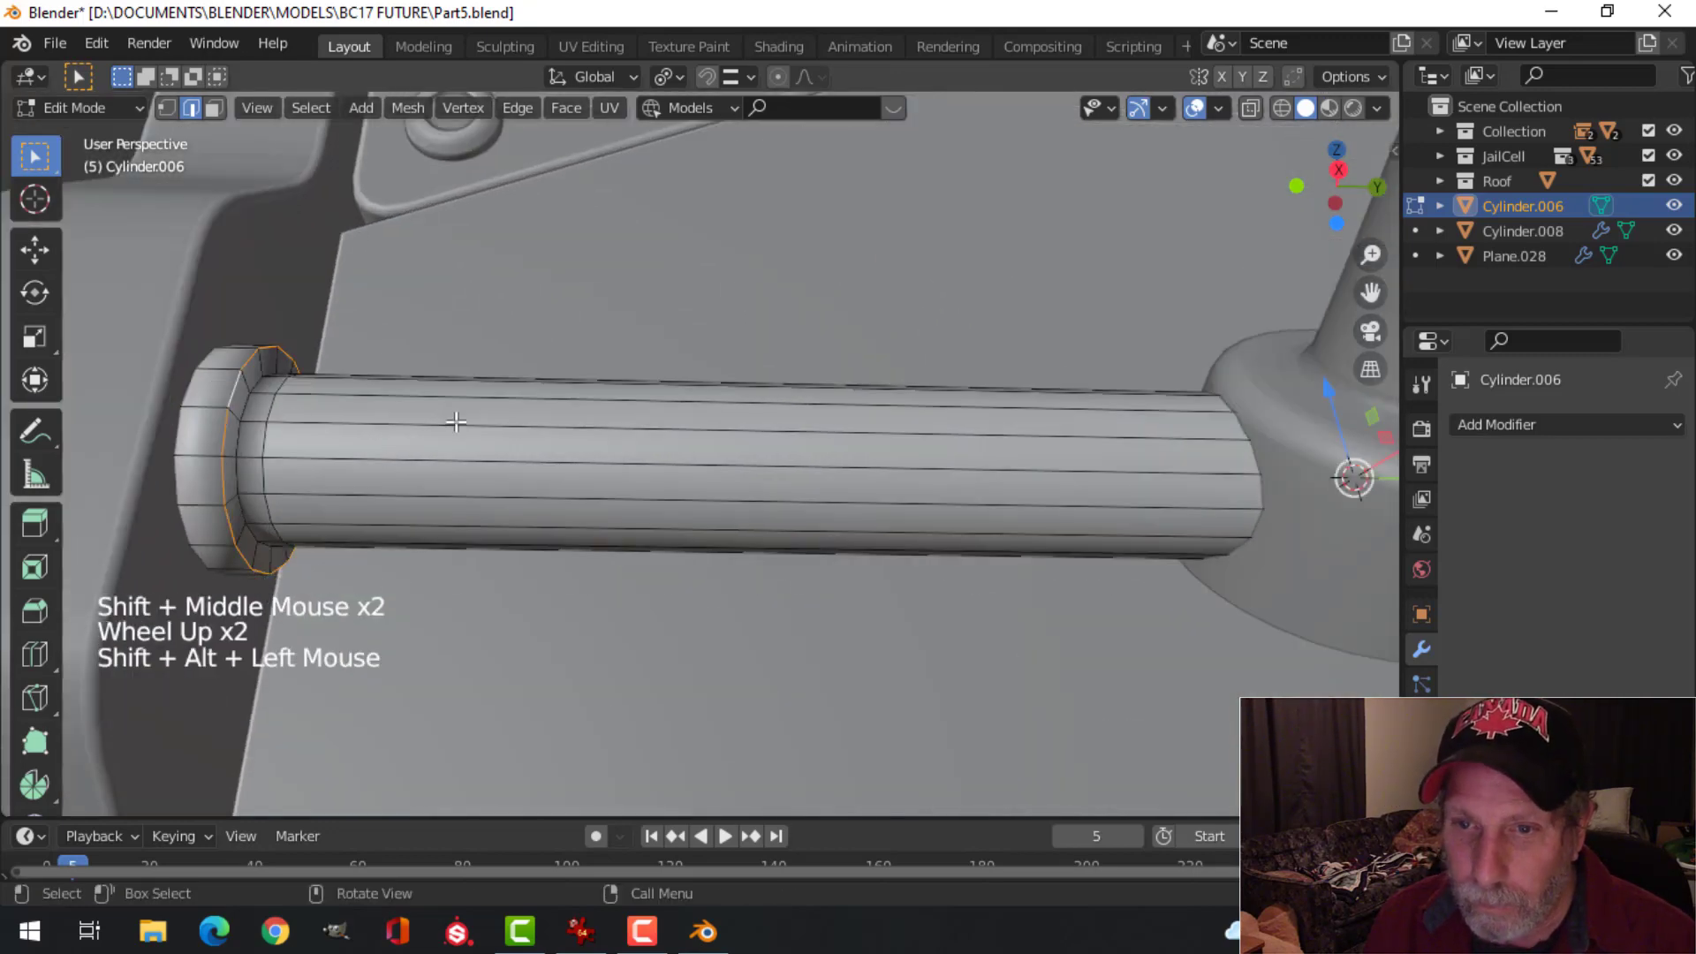
key(ctrl+b)
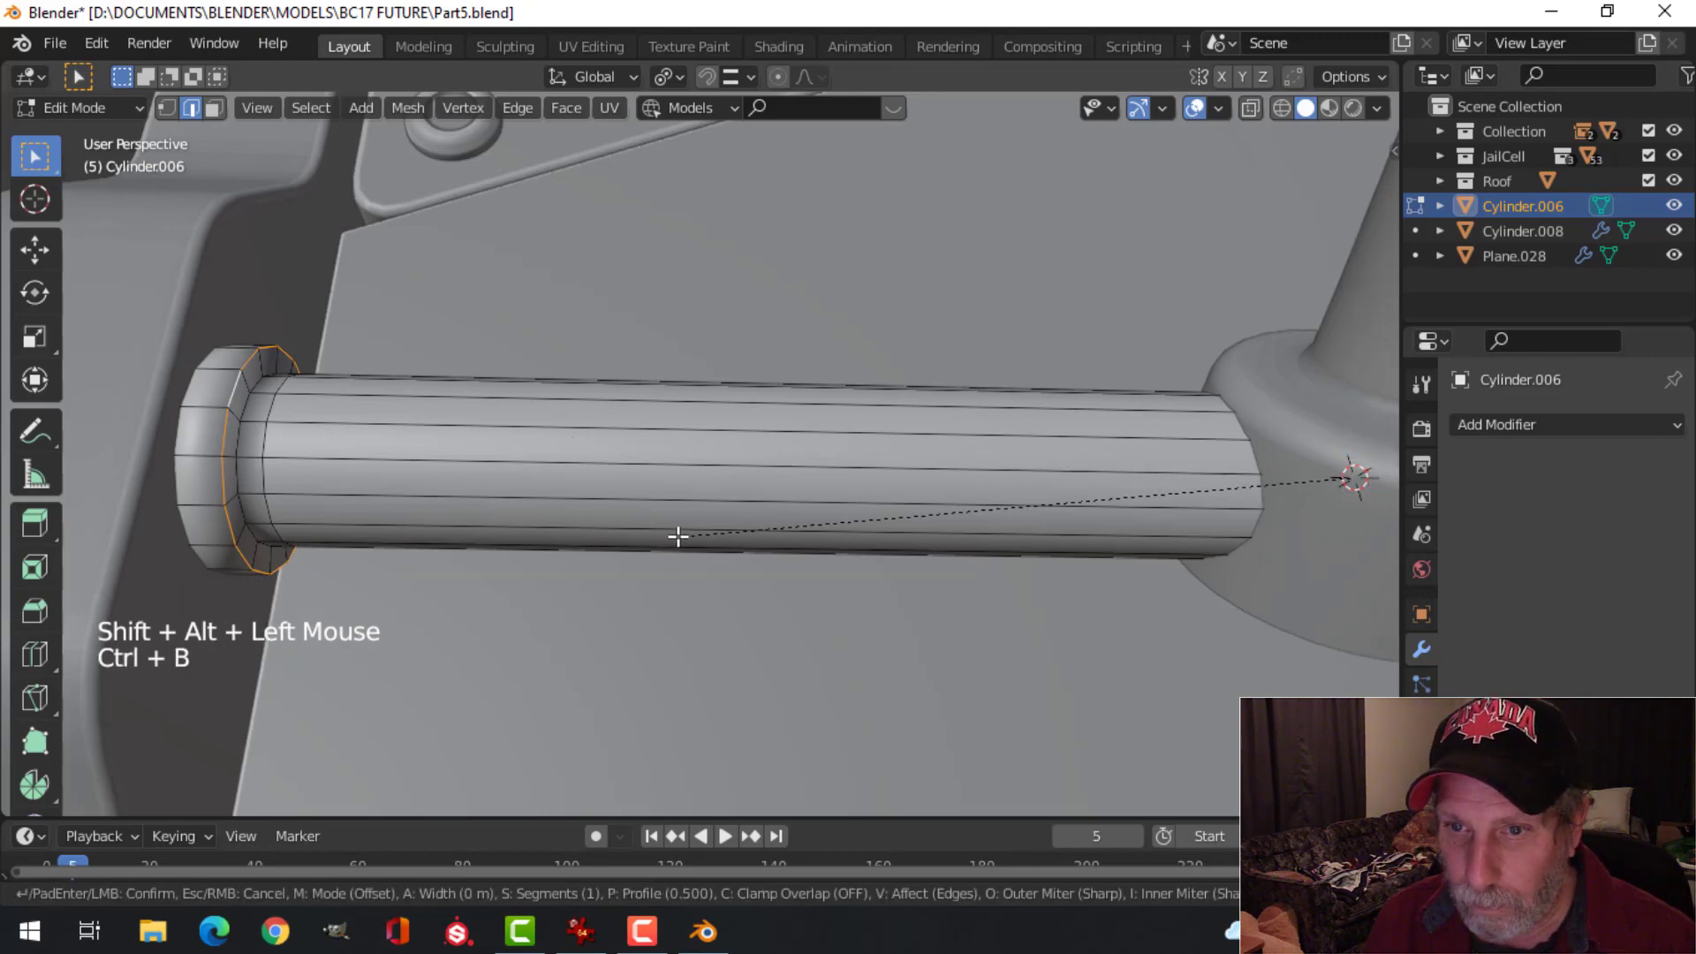
key(Escape)
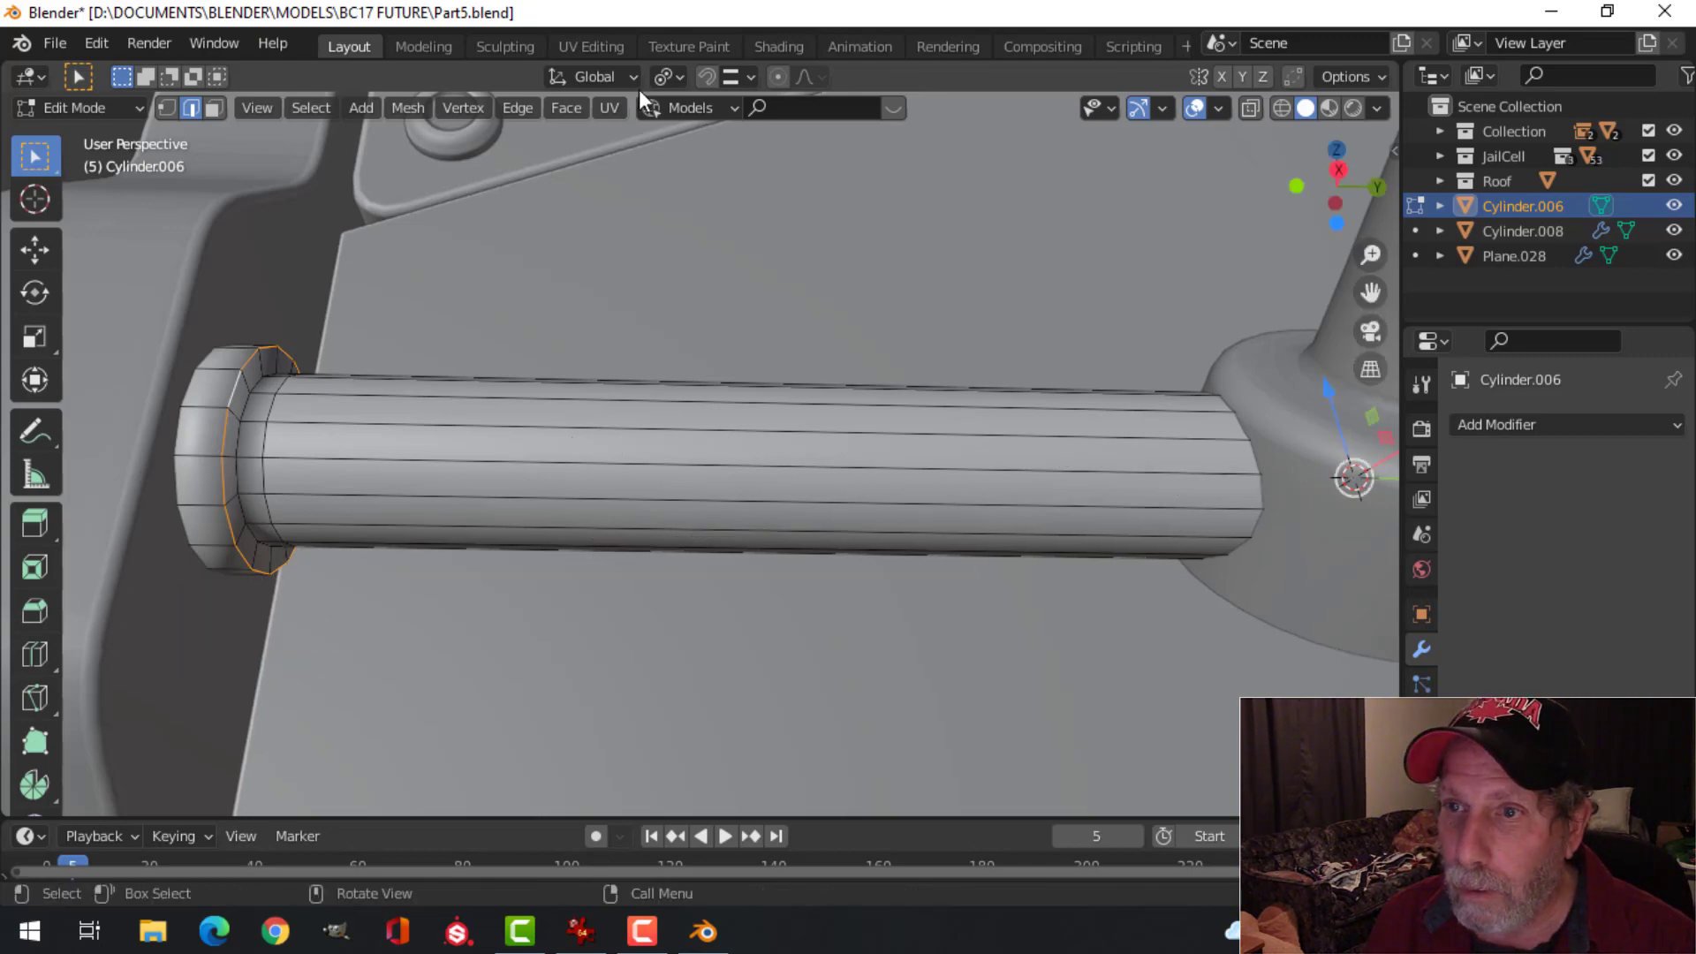
click(693, 67)
click(672, 74)
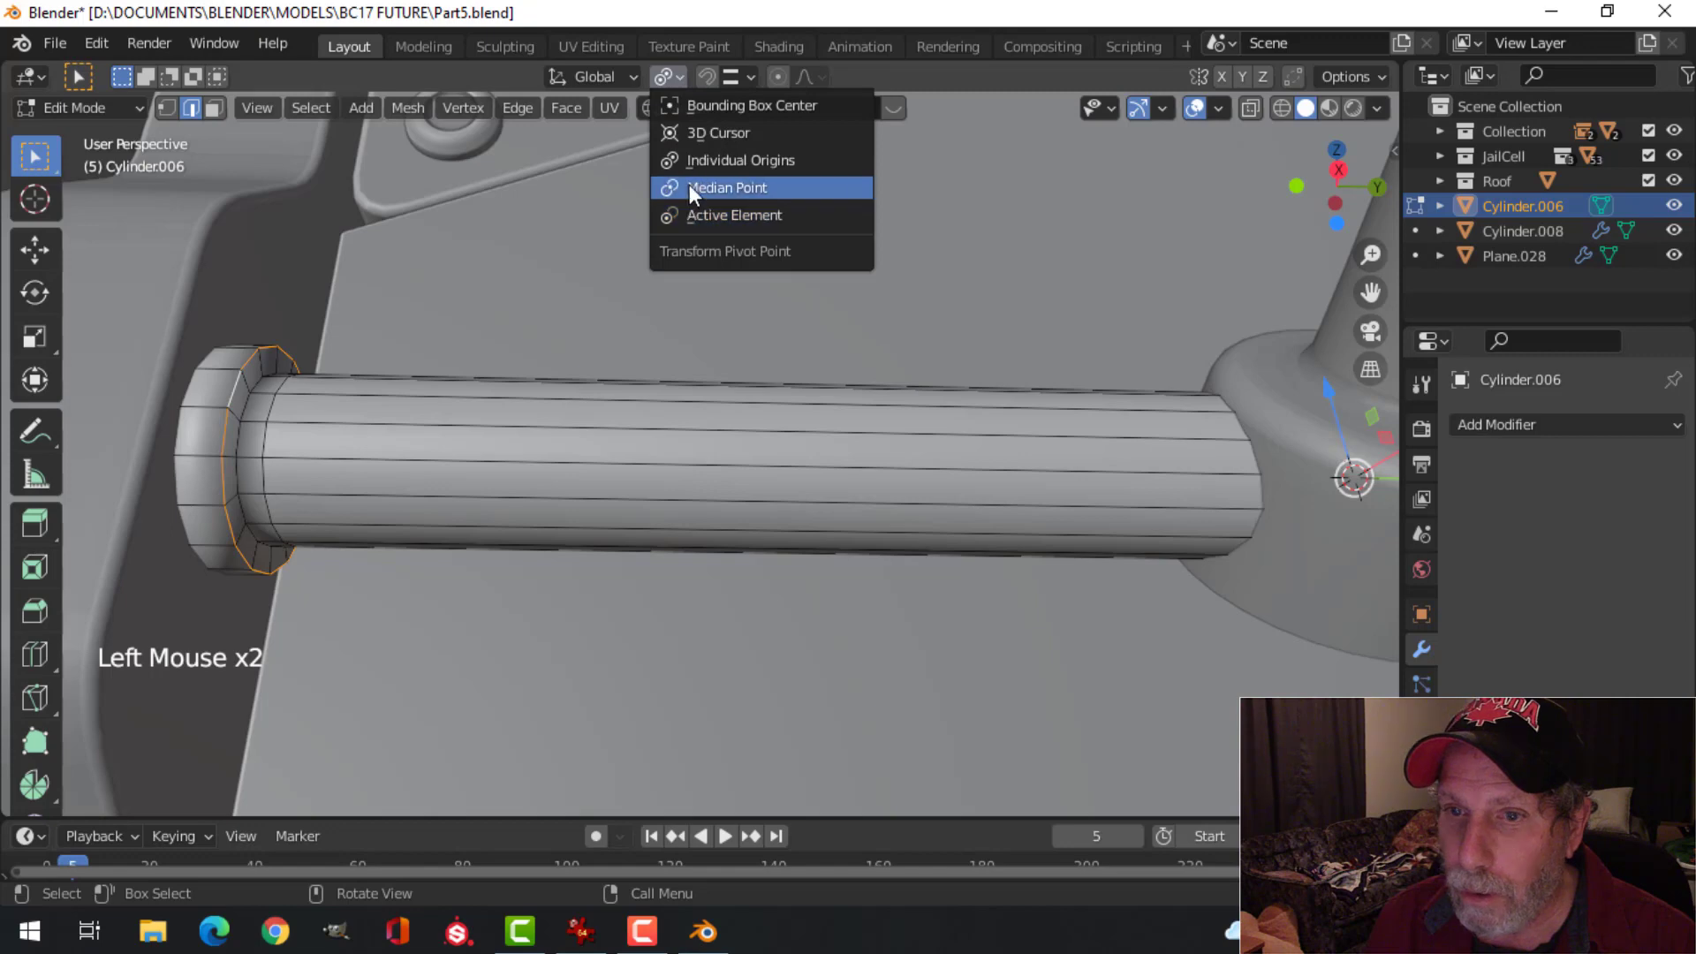
key(ctrl+b)
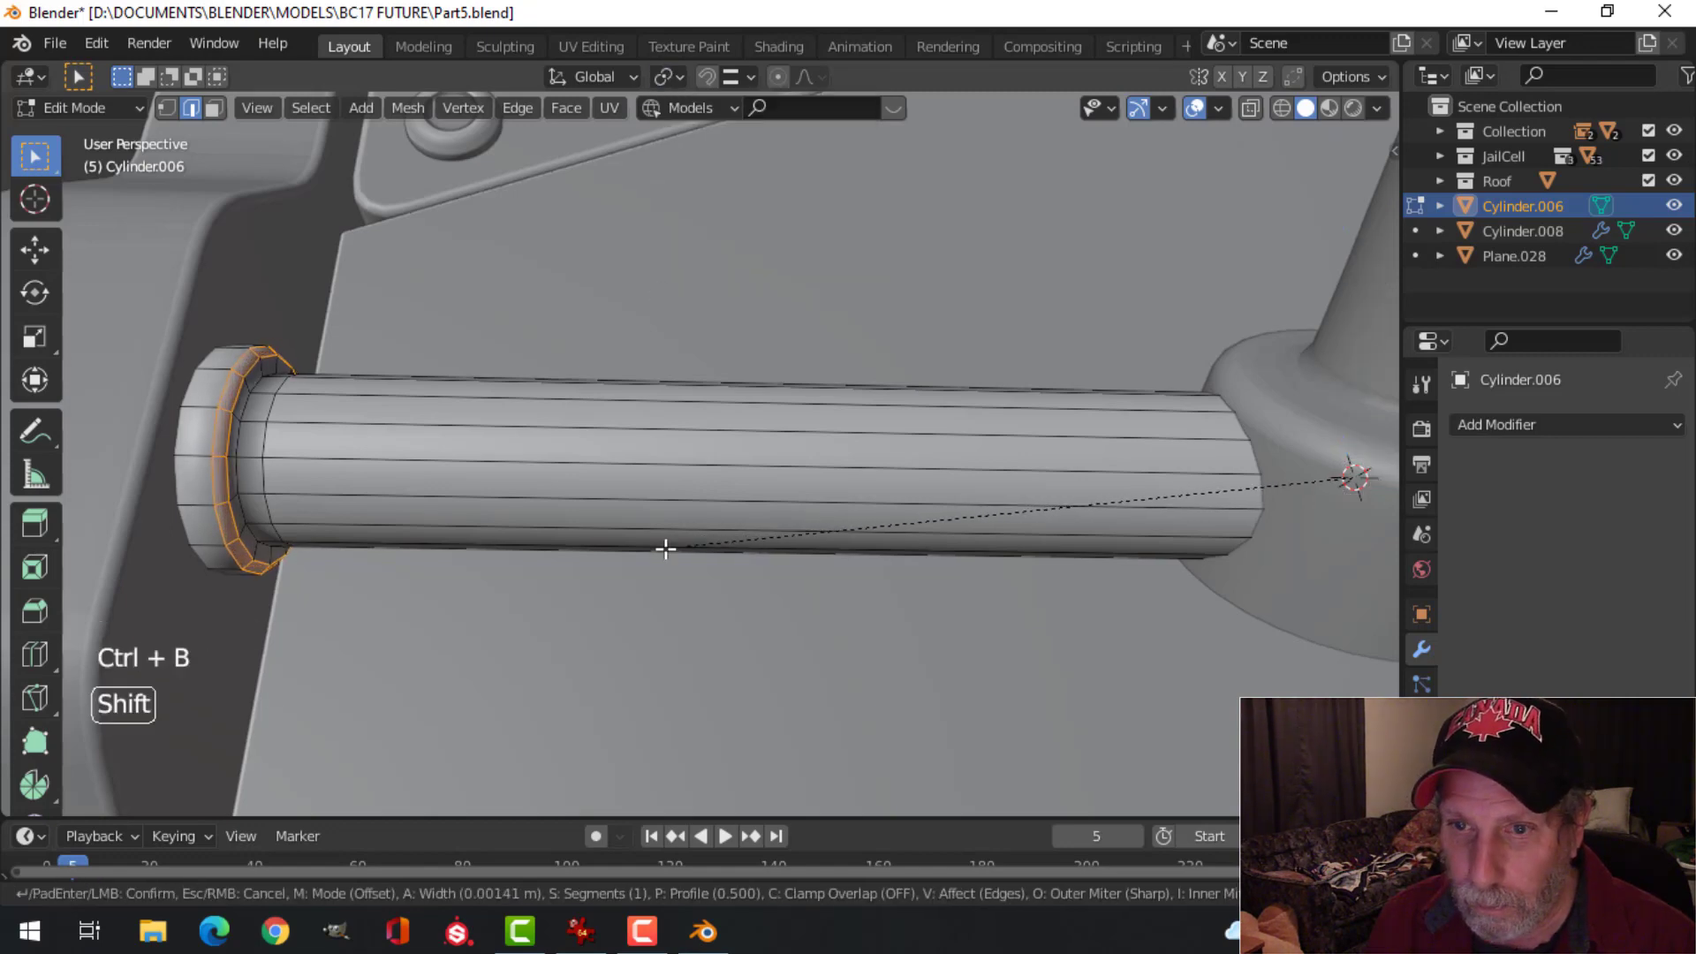
click(631, 553)
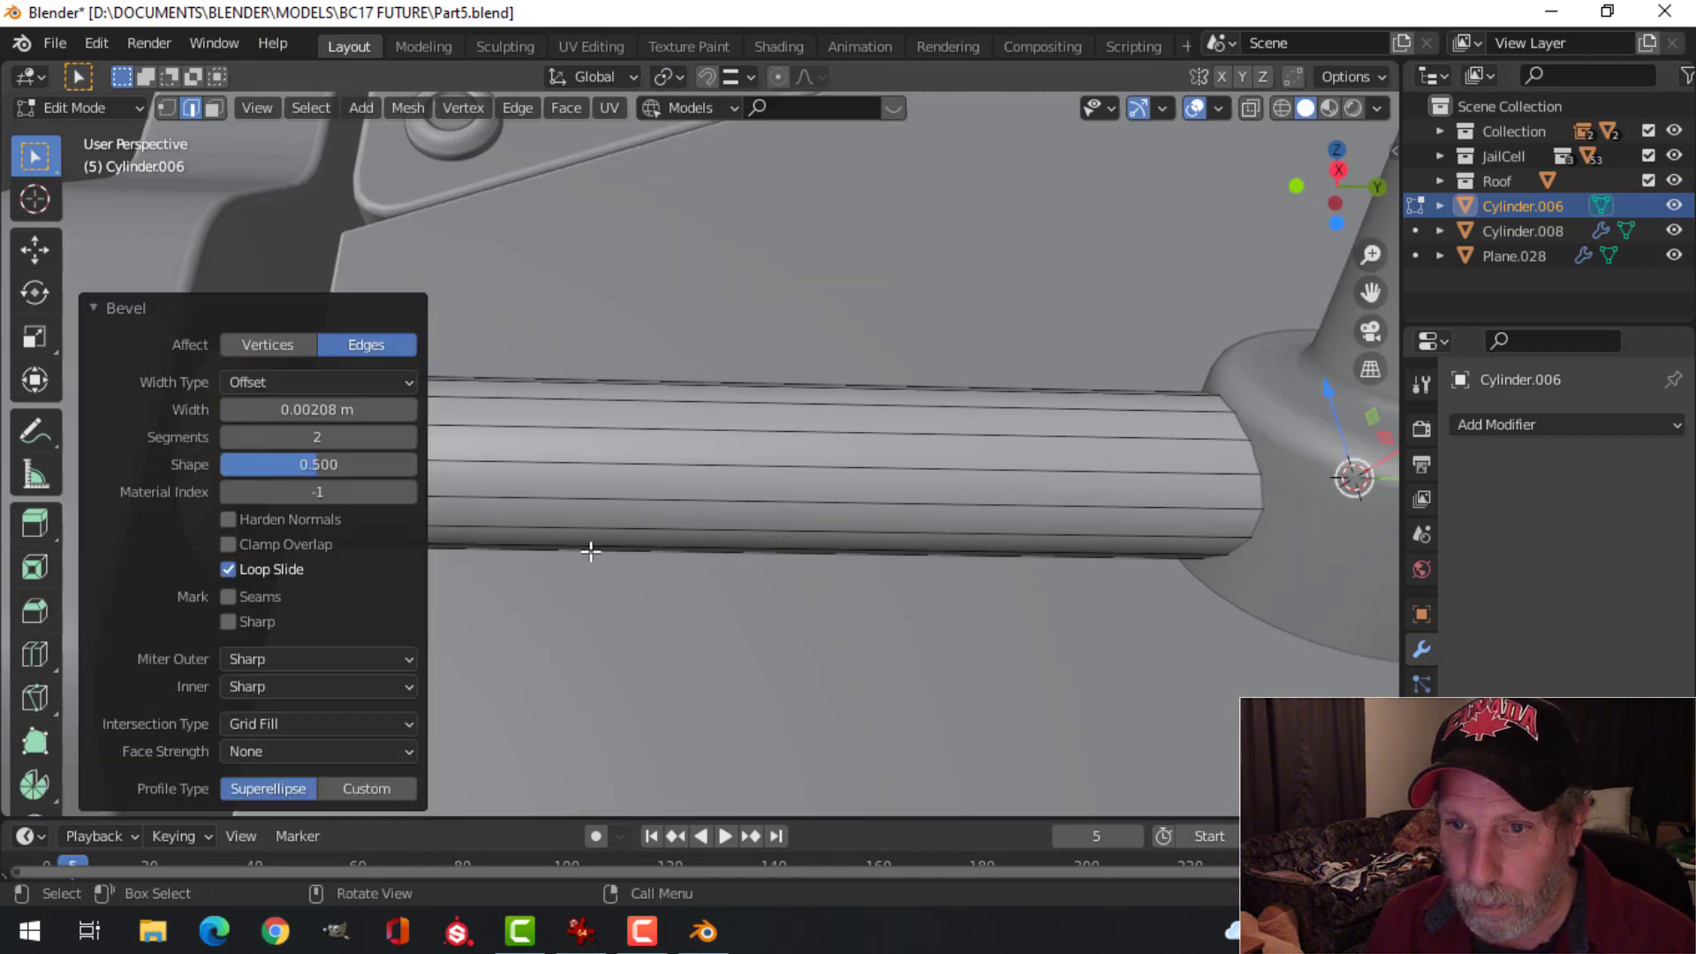
Step: Add a level 1 Subdivision Surface modifier to the flanged bar in Object Mode
key(Tab)
key(ctrl+1)
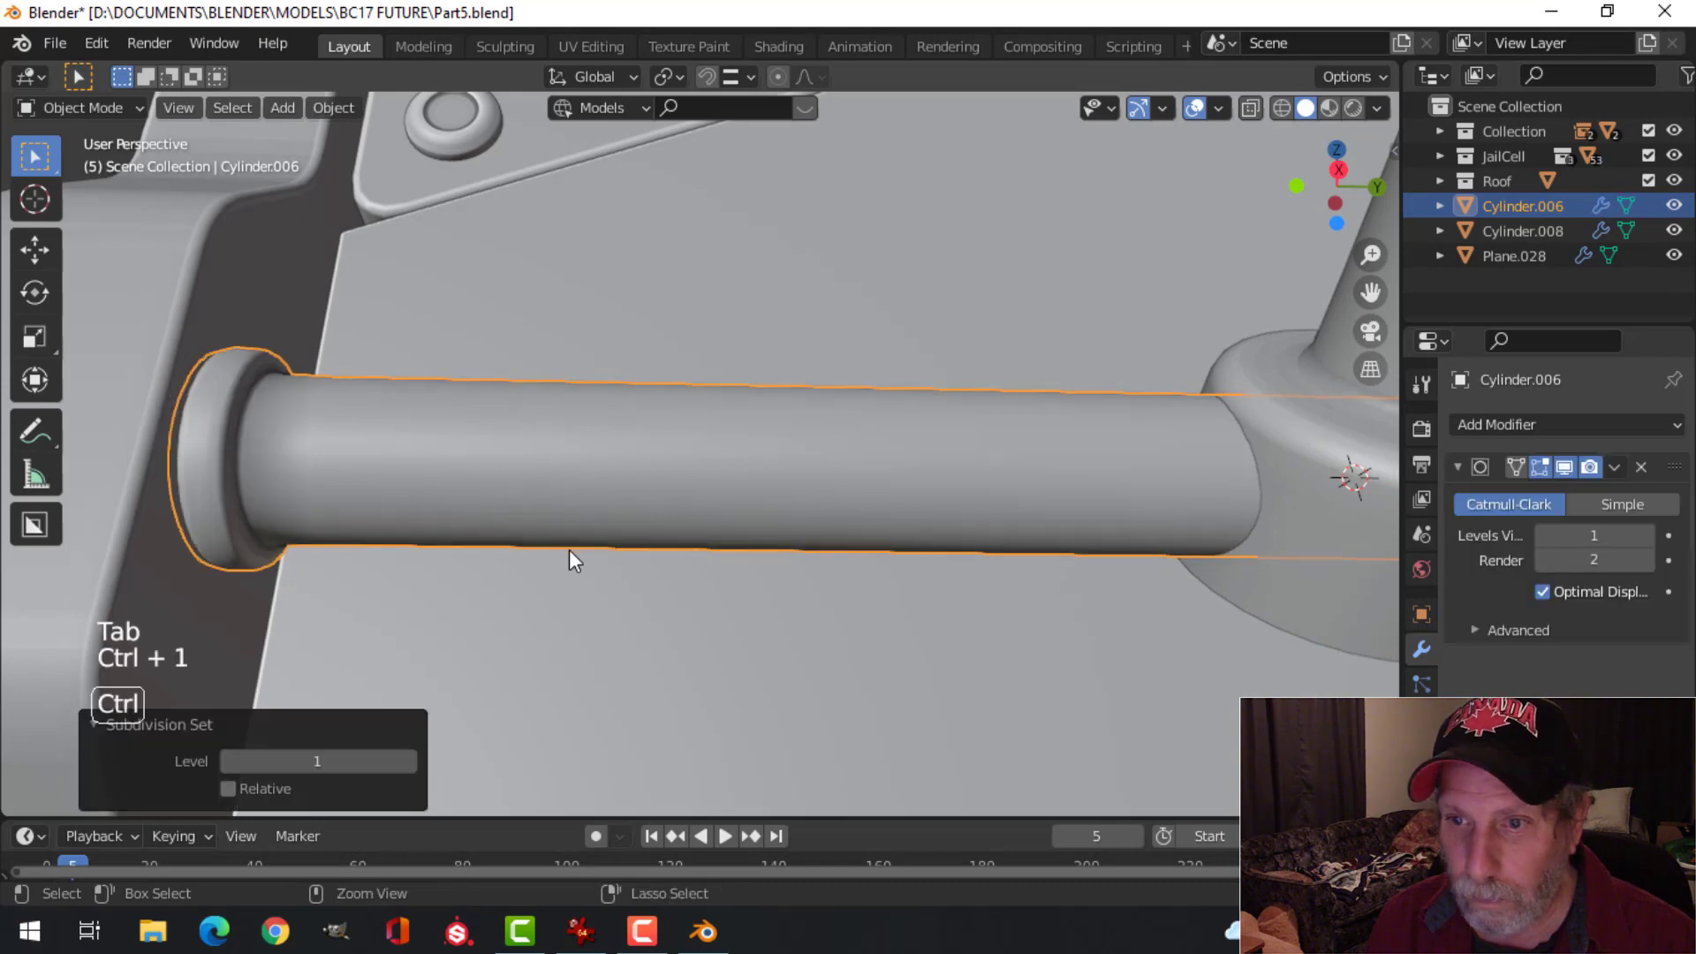
key(alt+a)
scroll(574, 500, down, 3)
click(771, 477)
key(Tab)
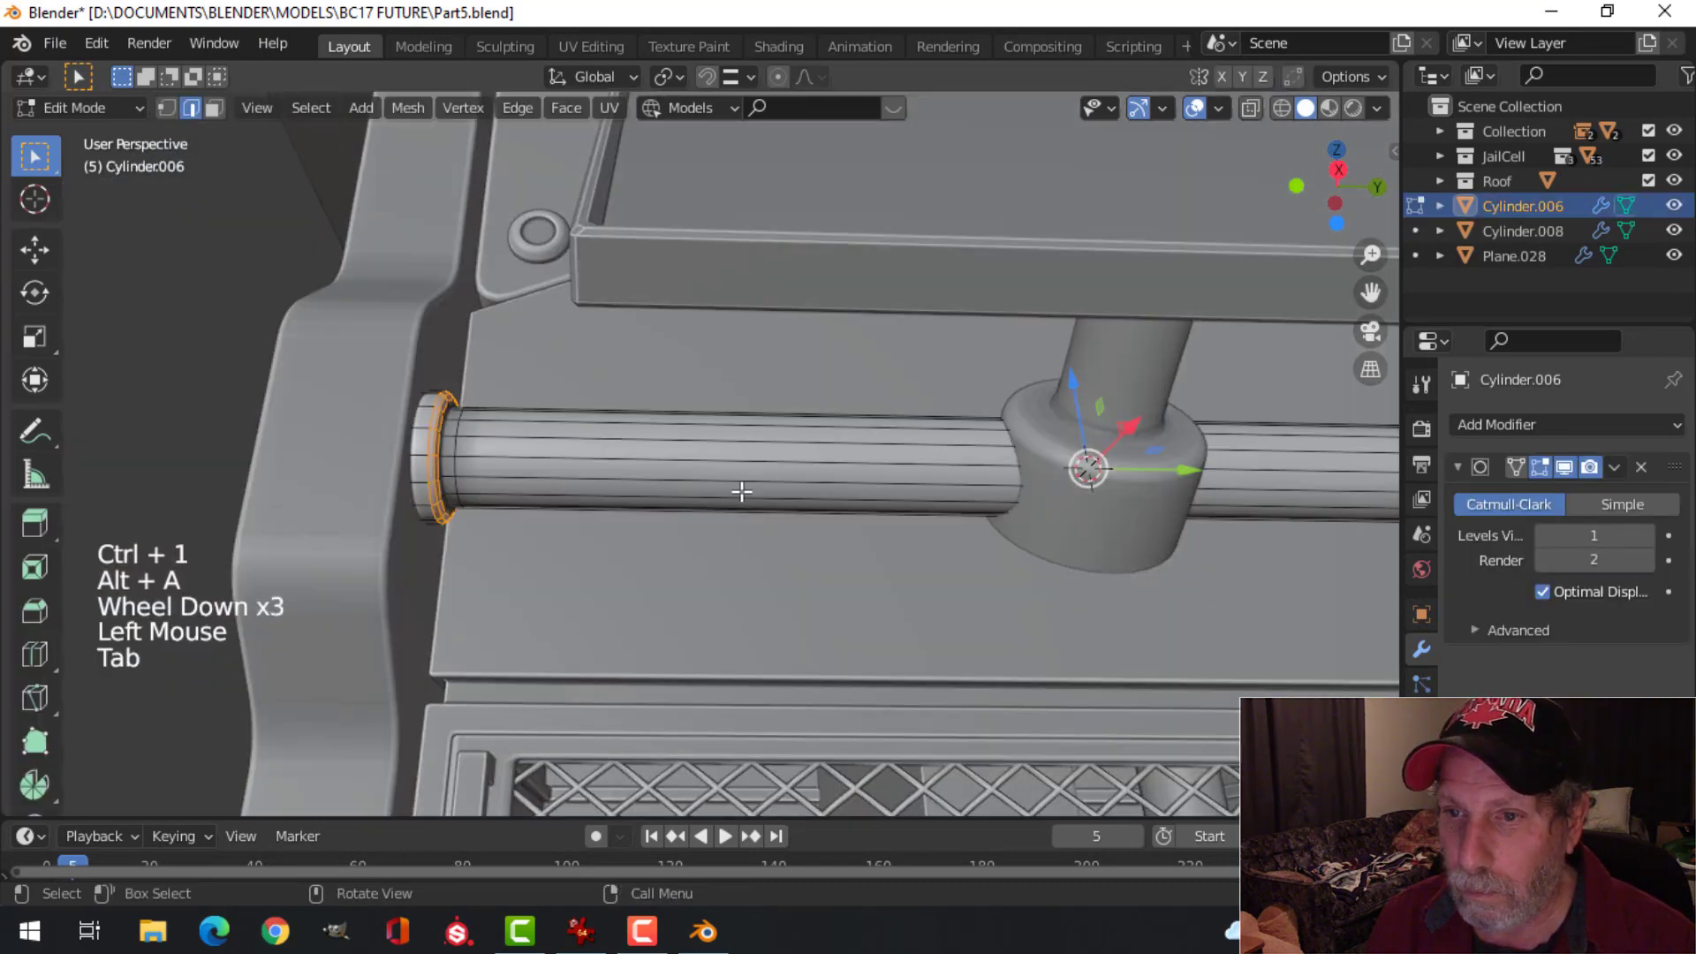
key(alt+a)
scroll(1028, 574, down, 3)
key(Tab)
key(alt+a)
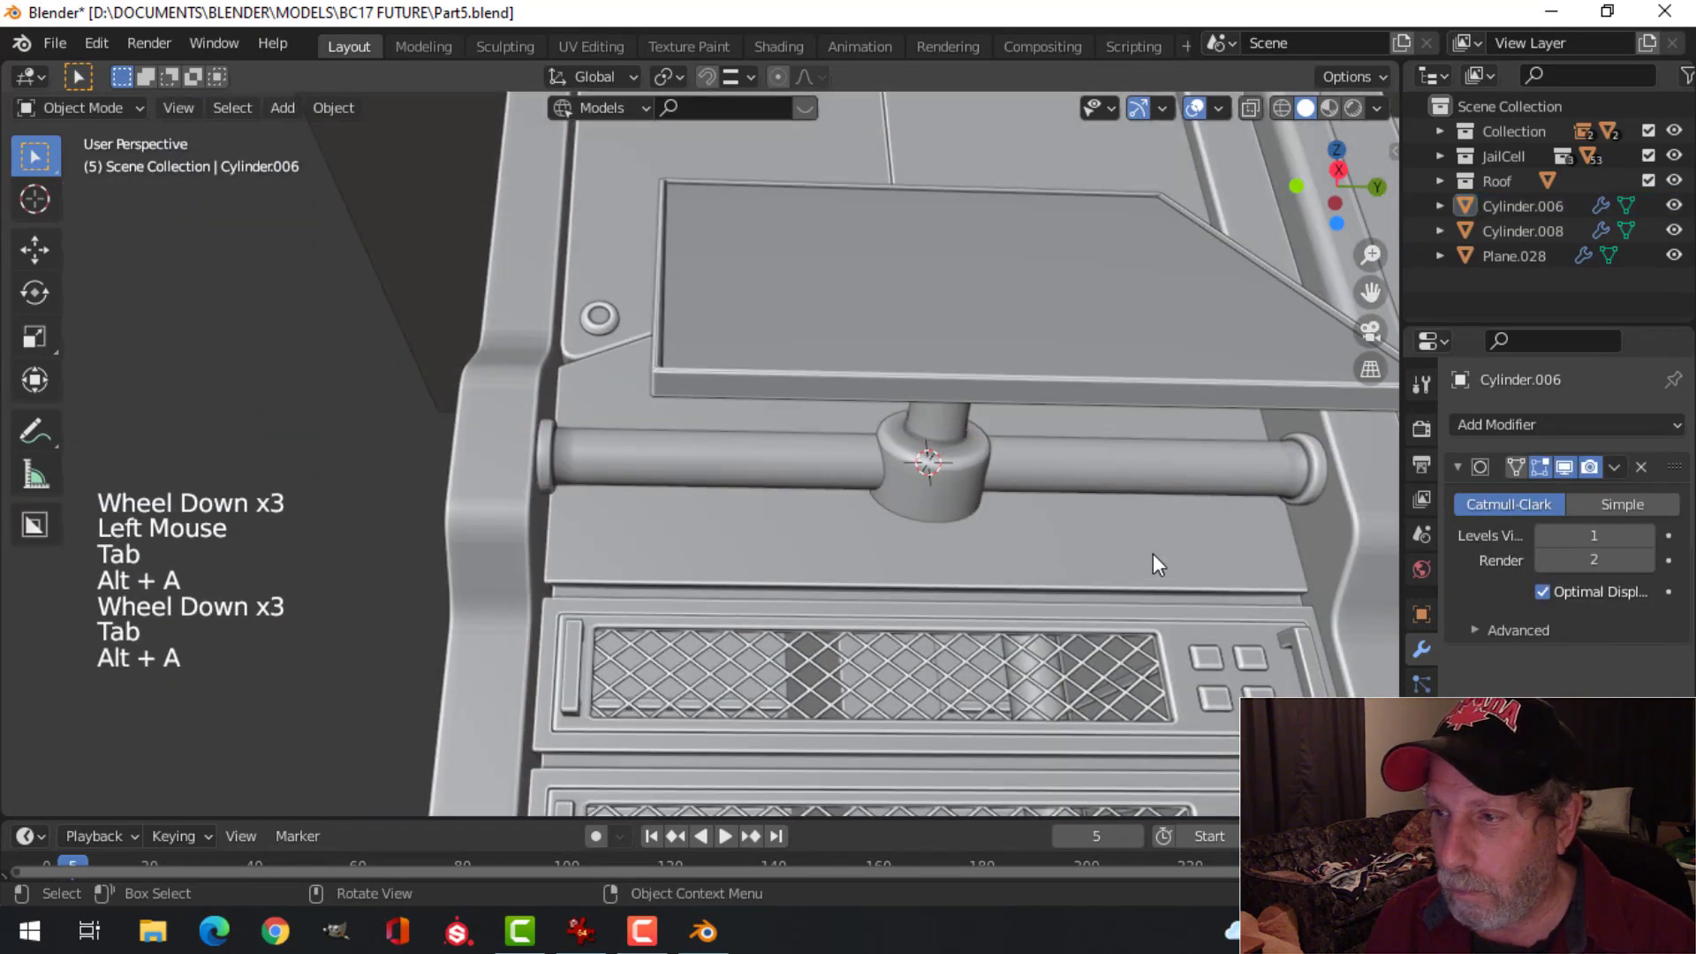
Step: Add a supporting edge loop on the inner face of one end flange, slid toward the bar at a factor of about 0.754
shift+middle_drag(1155, 561, 717, 587)
scroll(1000, 518, up, 3)
click(877, 631)
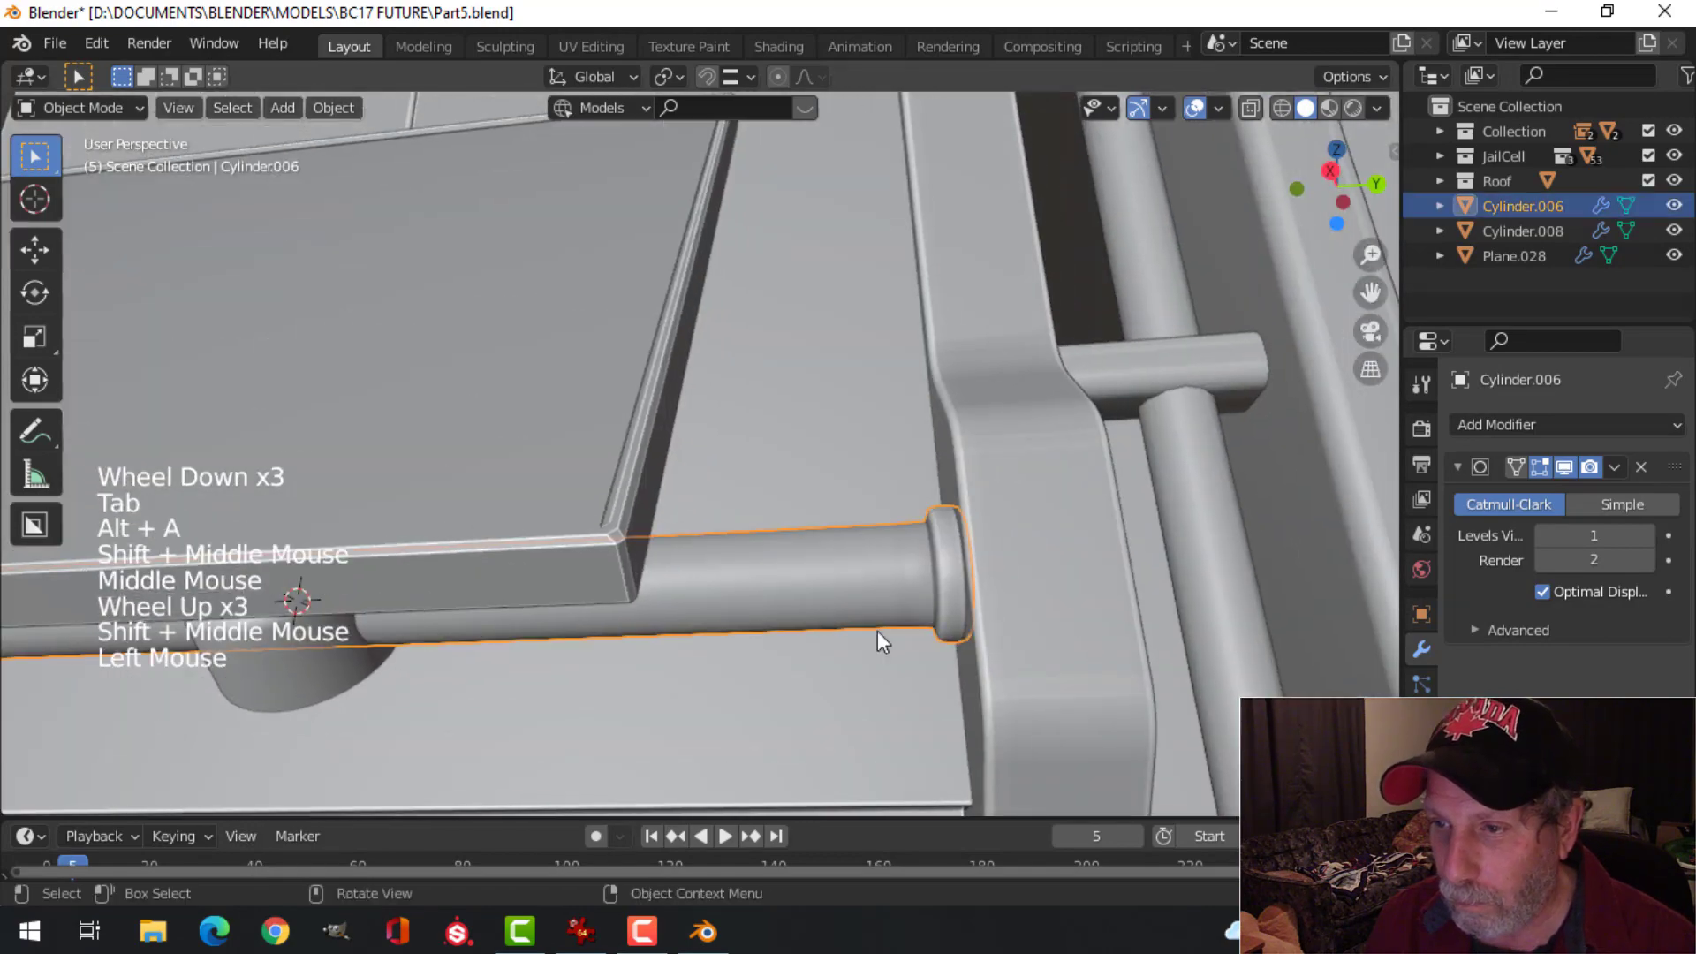
key(Tab)
middle_drag(878, 630, 874, 569)
scroll(959, 594, up, 3)
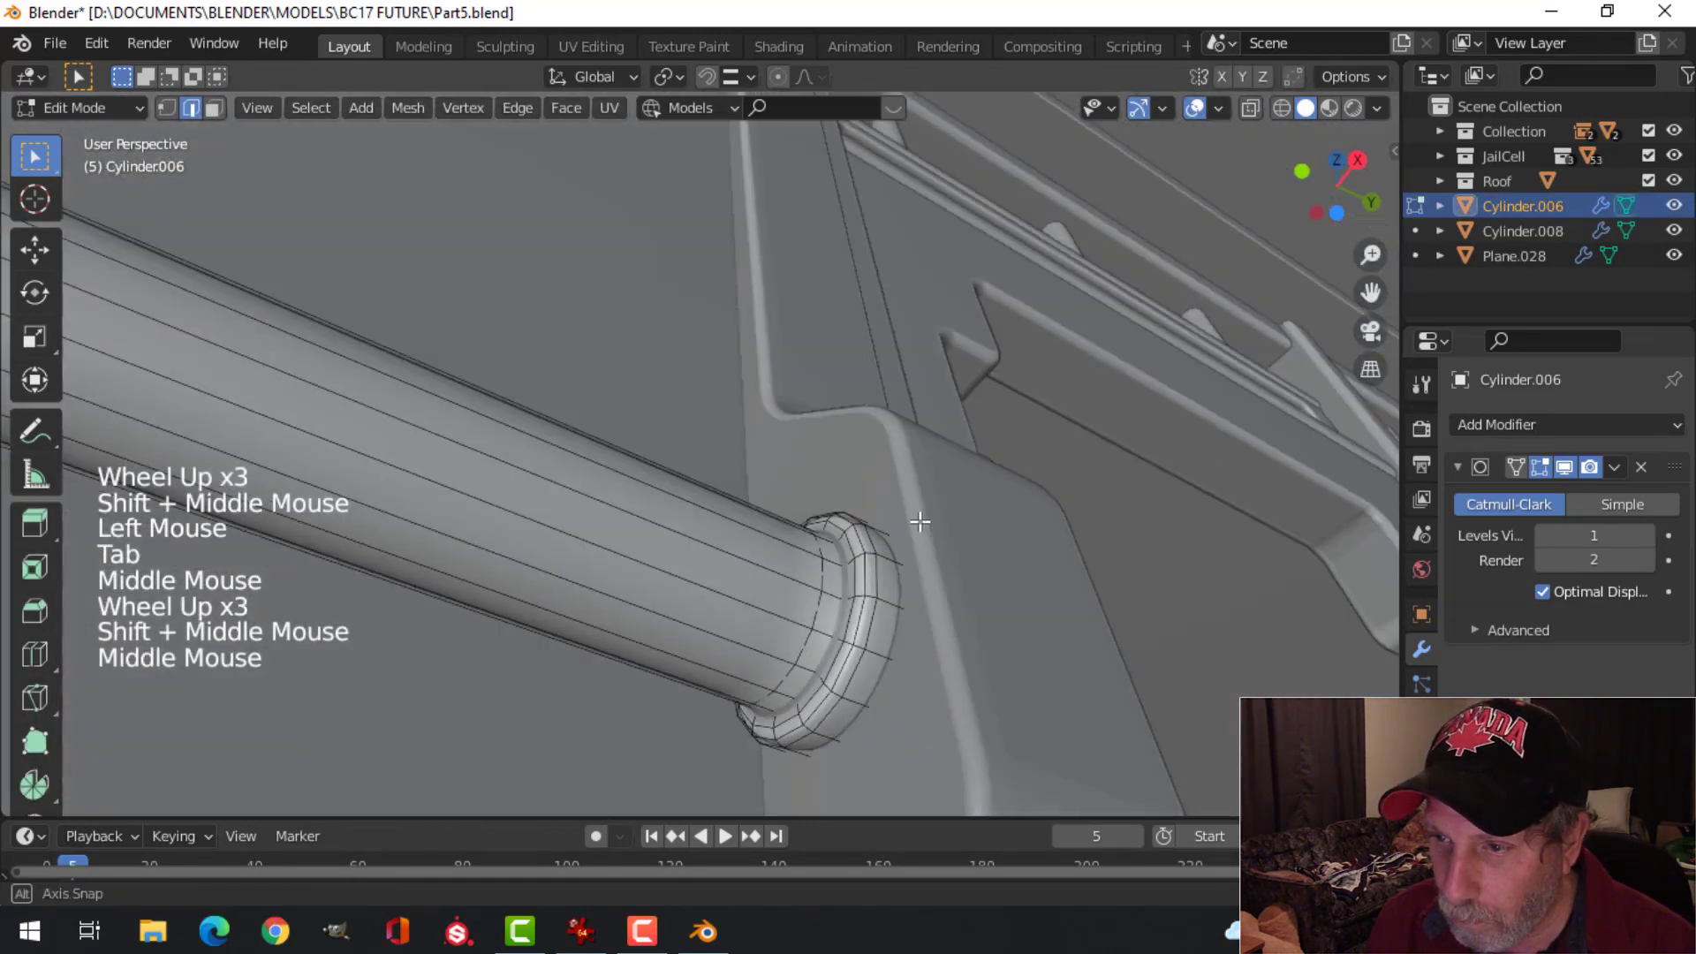
scroll(874, 569, up, 2)
key(ctrl+r)
click(924, 627)
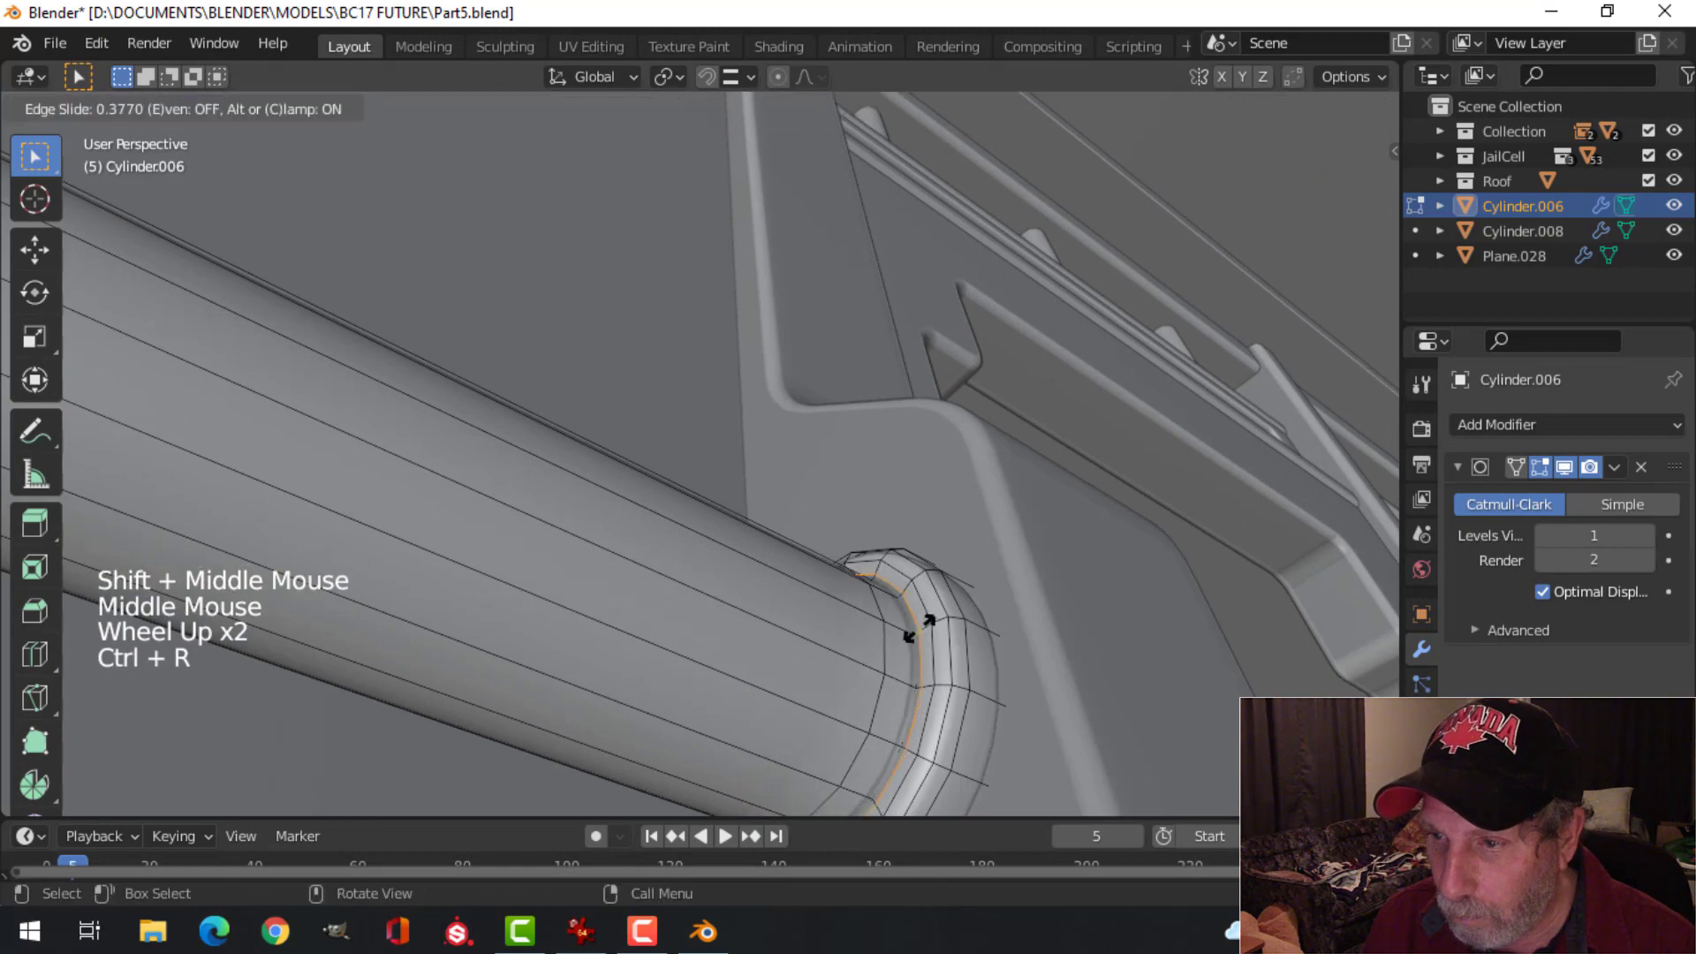
click(910, 645)
Step: Add a supporting edge loop on the inner face of the bar's other end flange, slid at a factor of about 0.7
scroll(769, 594, down, 3)
shift+middle_drag(769, 594, 817, 556)
scroll(849, 530, down, 3)
shift+middle_drag(469, 702, 639, 595)
scroll(639, 595, up, 9)
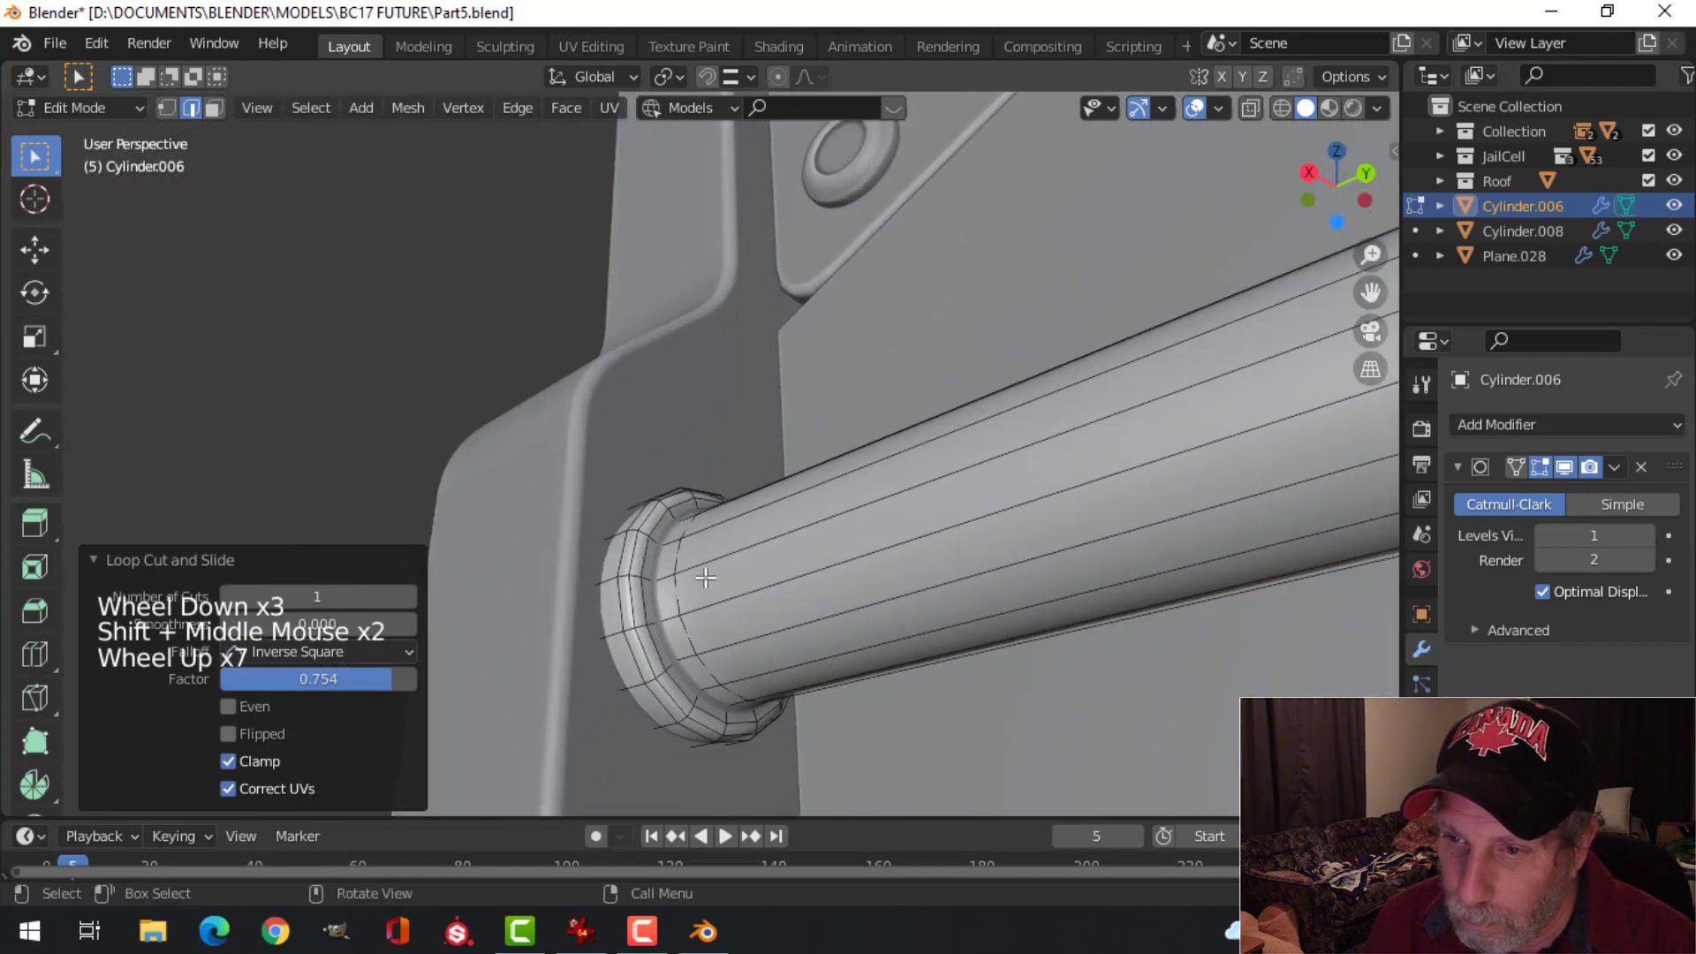
click(639, 595)
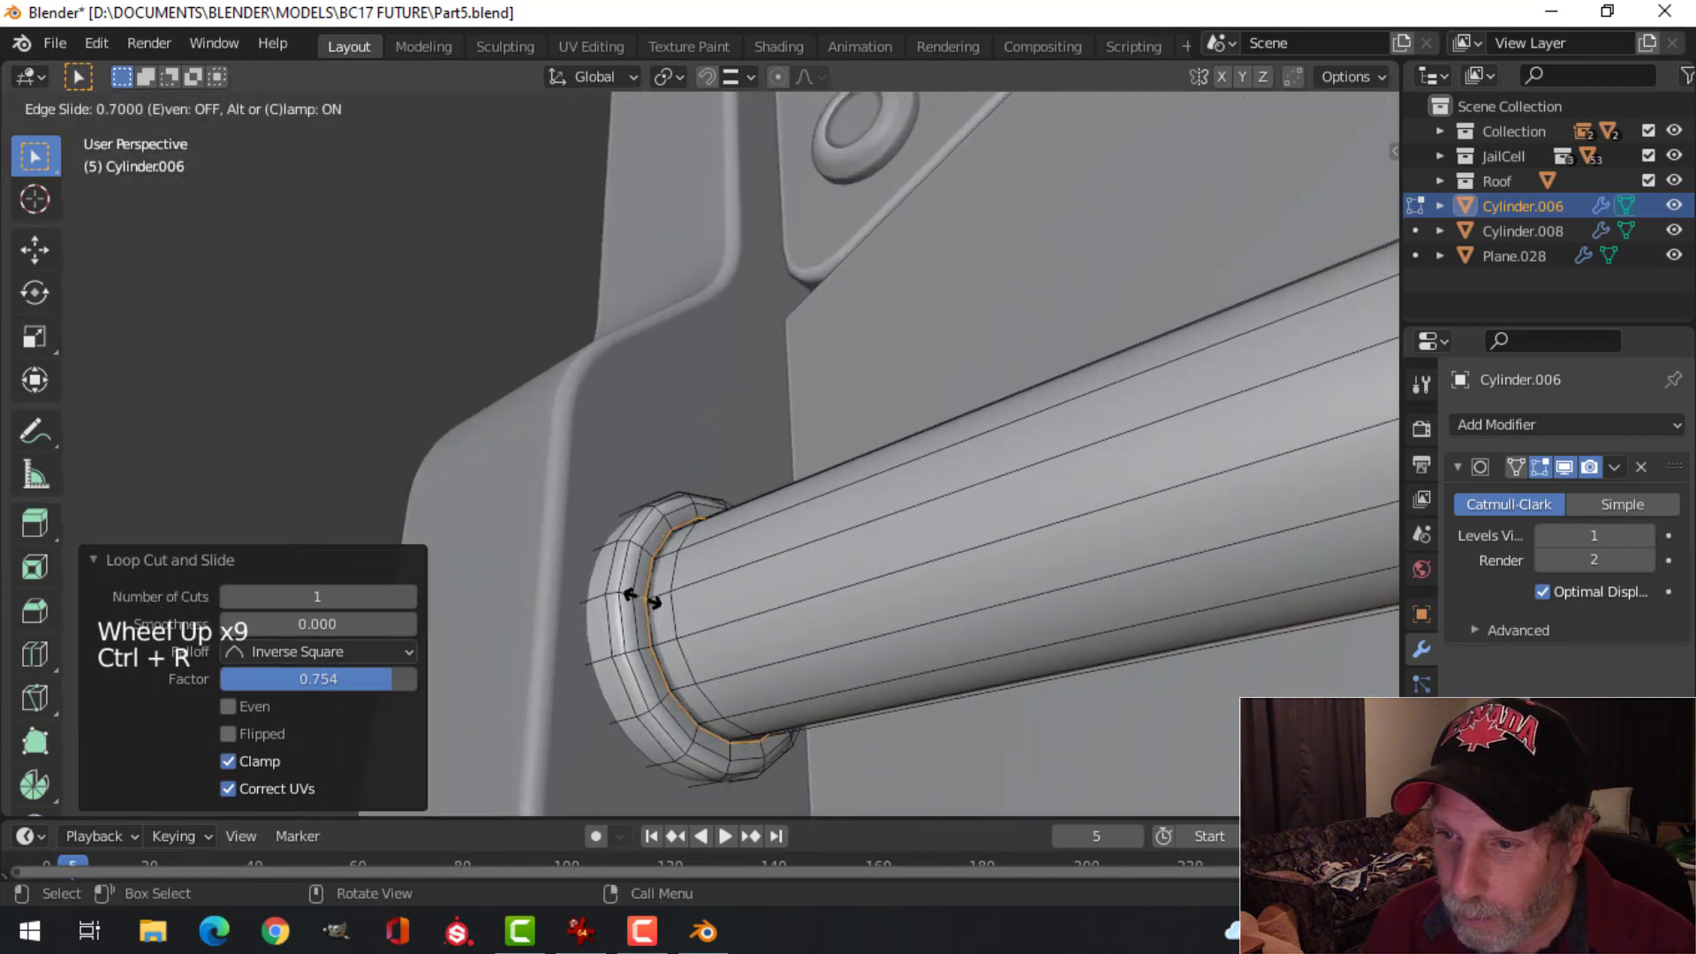
click(642, 598)
key(Tab)
scroll(771, 591, down, 3)
key(alt+a)
Step: Check the smoothed bar, its end flanges and the collared arm, both as shaded surfaces and as an editable mesh
middle_drag(772, 591, 964, 592)
scroll(965, 592, down, 2)
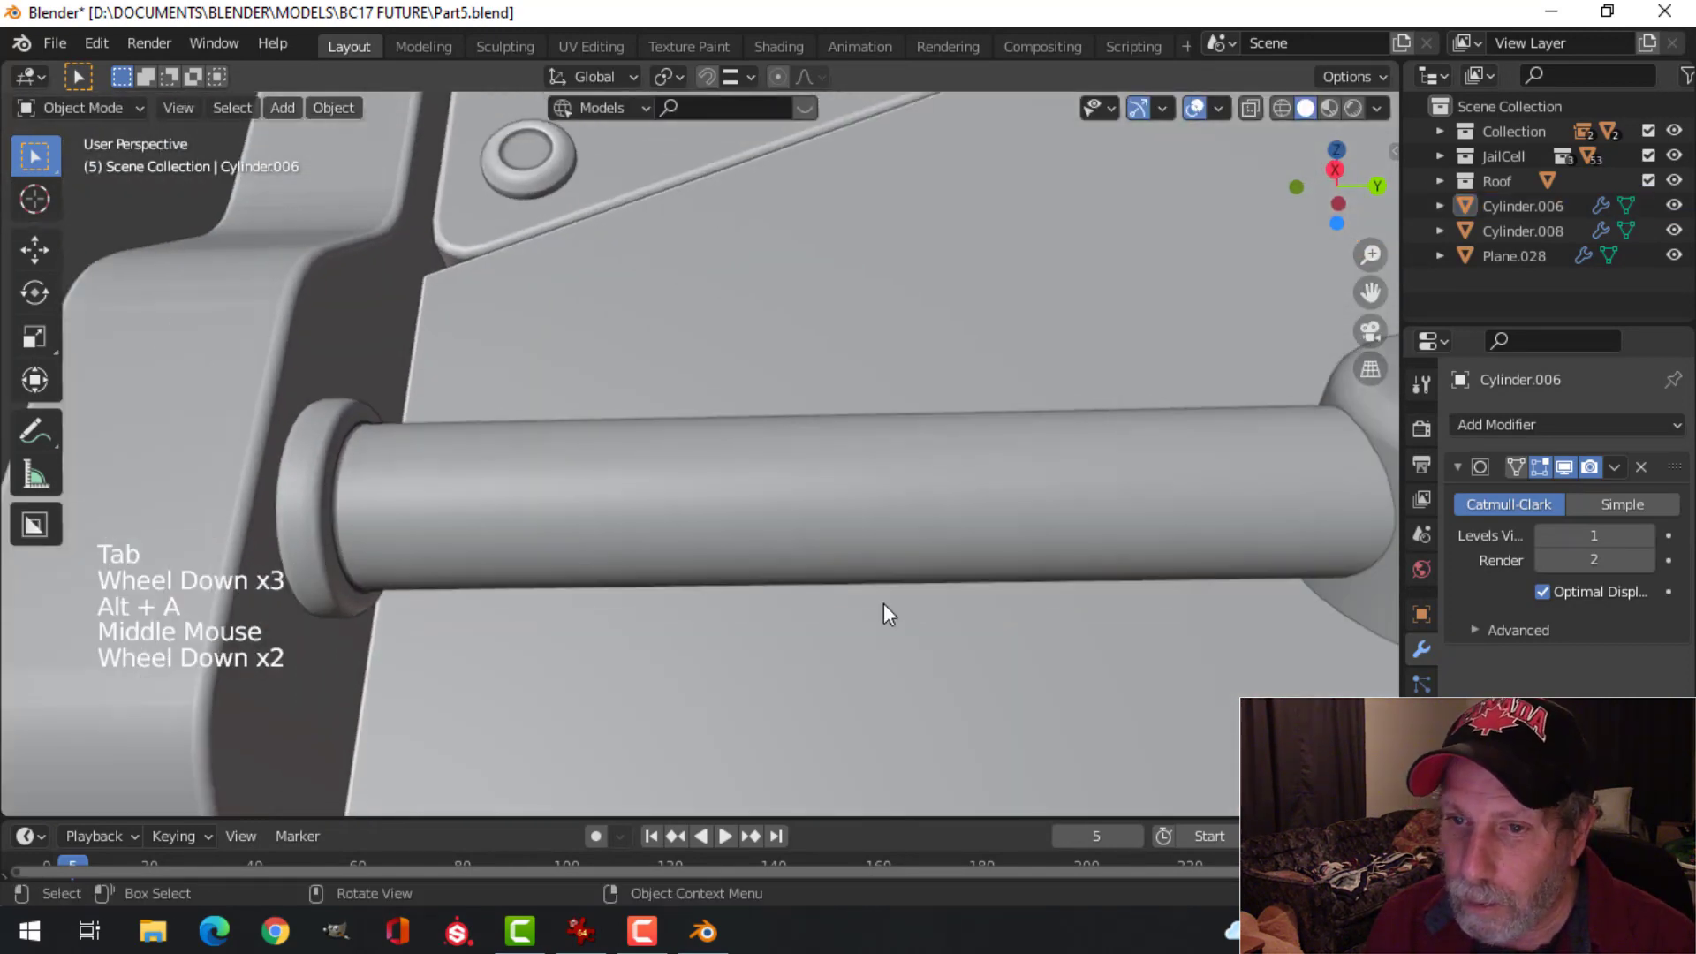
scroll(705, 575, down, 3)
shift+middle_drag(704, 575, 666, 568)
scroll(575, 518, up, 3)
click(575, 519)
key(Tab)
scroll(669, 561, up, 2)
key(alt+a)
scroll(664, 569, up, 2)
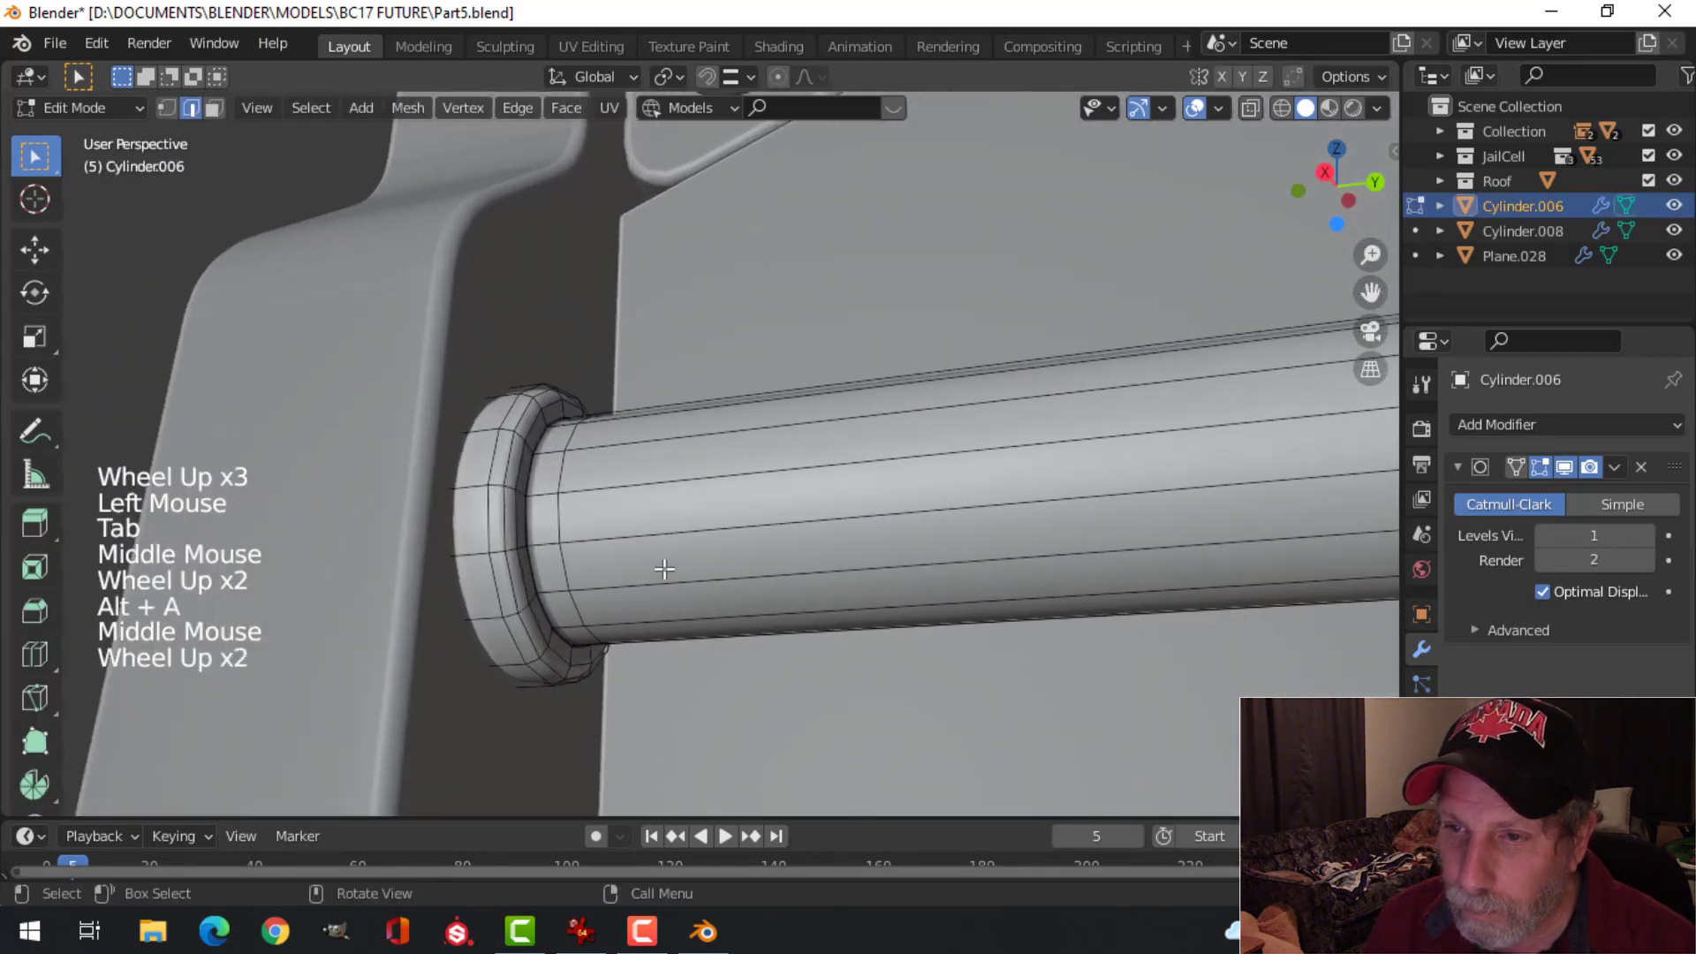
key(Tab)
scroll(962, 628, down, 4)
key(alt+a)
scroll(1125, 610, down, 4)
shift+middle_drag(1124, 610, 818, 519)
scroll(787, 568, down, 3)
click(946, 469)
middle_drag(946, 469, 913, 574)
middle_drag(830, 516, 877, 517)
scroll(830, 521, down, 1)
key(alt+a)
scroll(723, 493, down, 4)
middle_drag(957, 520, 718, 306)
scroll(986, 491, down, 1)
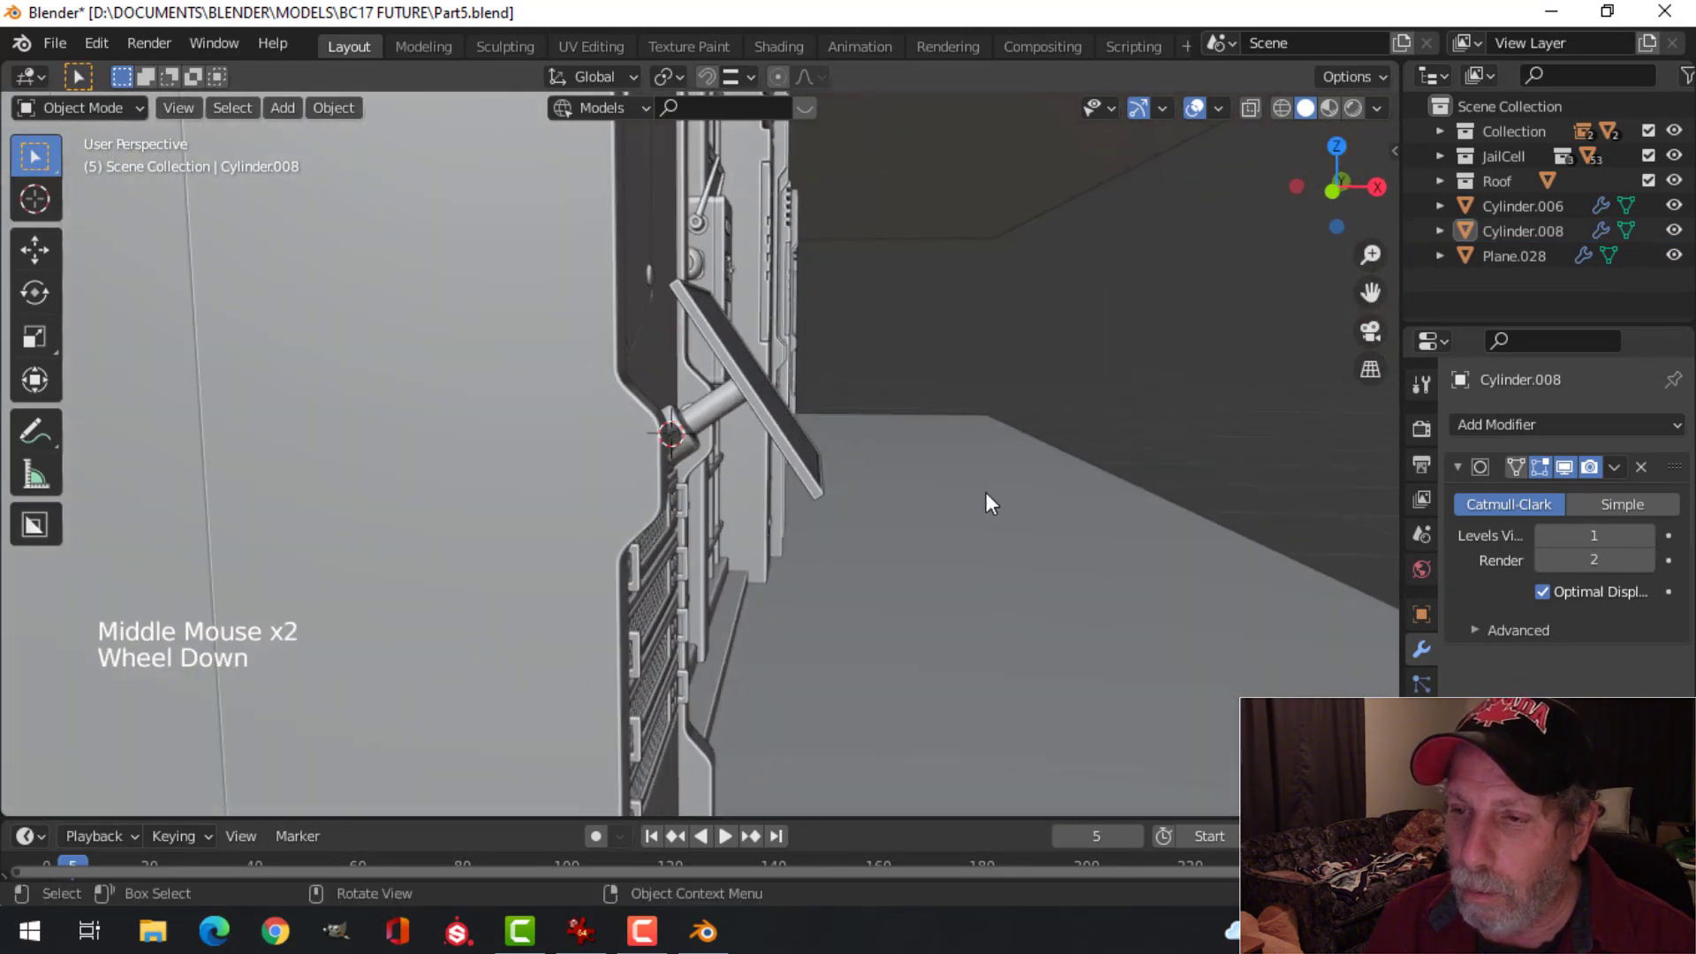
Step: Scale the whole tilted panel mesh slightly wider along the global Y axis in Edit Mode
middle_drag(986, 492, 831, 542)
scroll(823, 509, down, 2)
scroll(754, 469, up, 3)
click(757, 513)
key(Tab)
key(a)
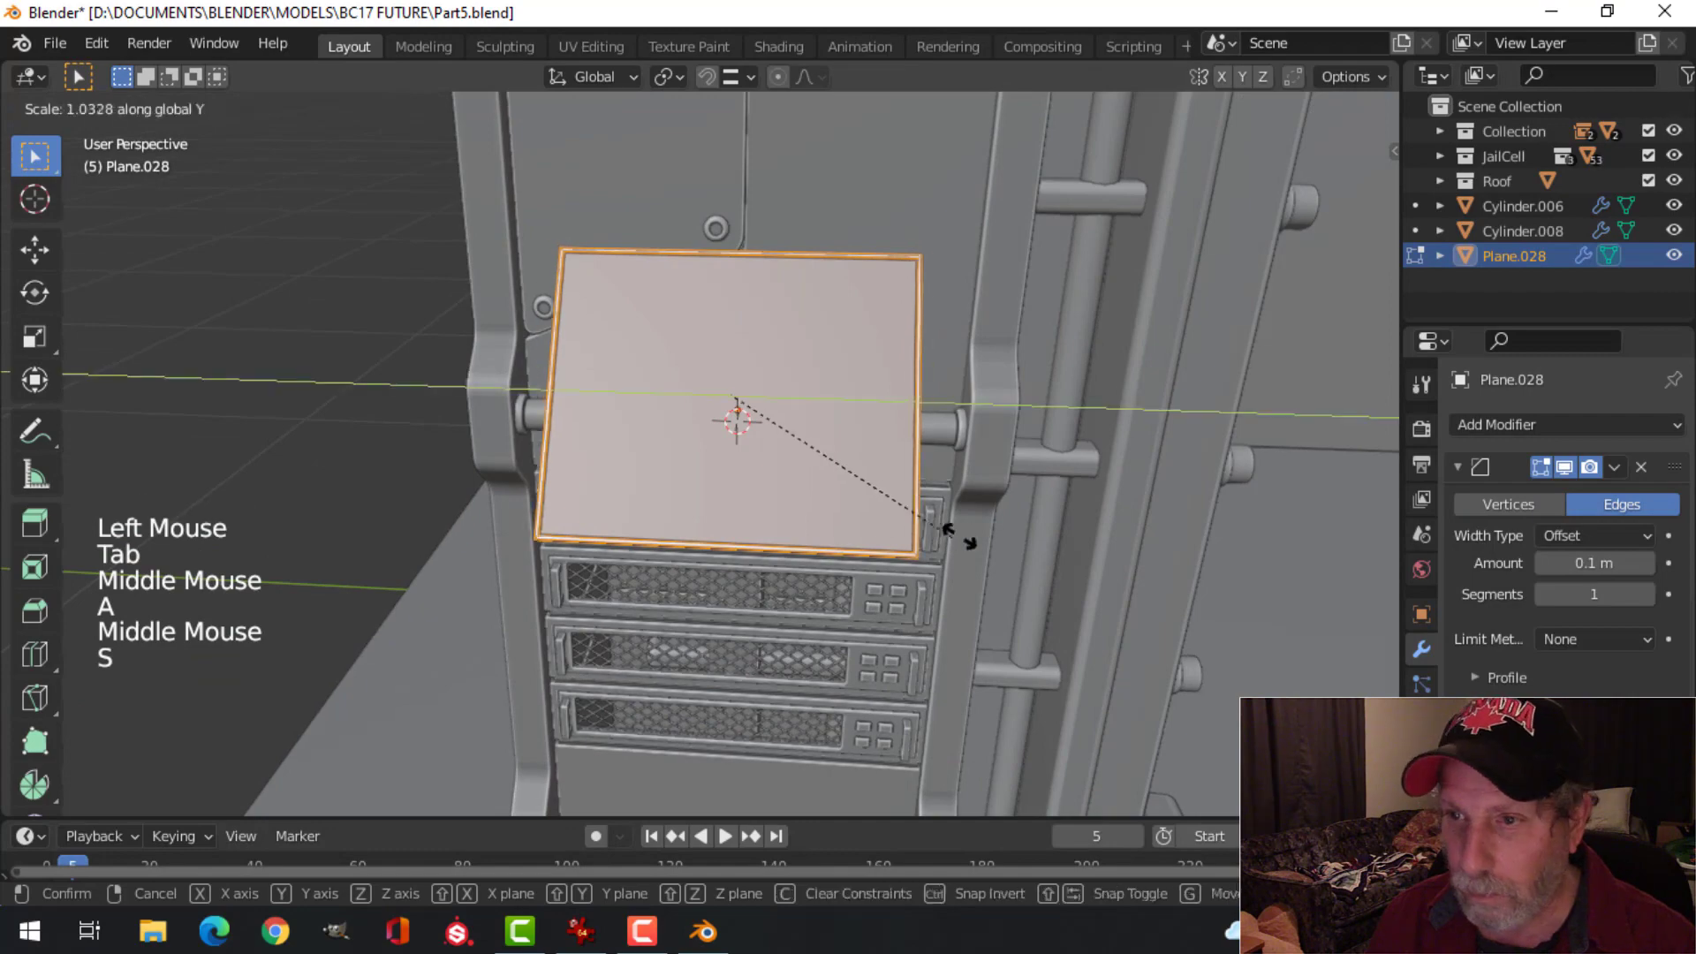
key(Tab)
scroll(773, 538, down, 3)
key(alt+a)
Step: Examine the widened panel, its mounting arm and the bar against the server tower from several angles
middle_drag(773, 538, 718, 508)
scroll(887, 527, down, 2)
scroll(777, 511, down, 2)
scroll(522, 465, up, 3)
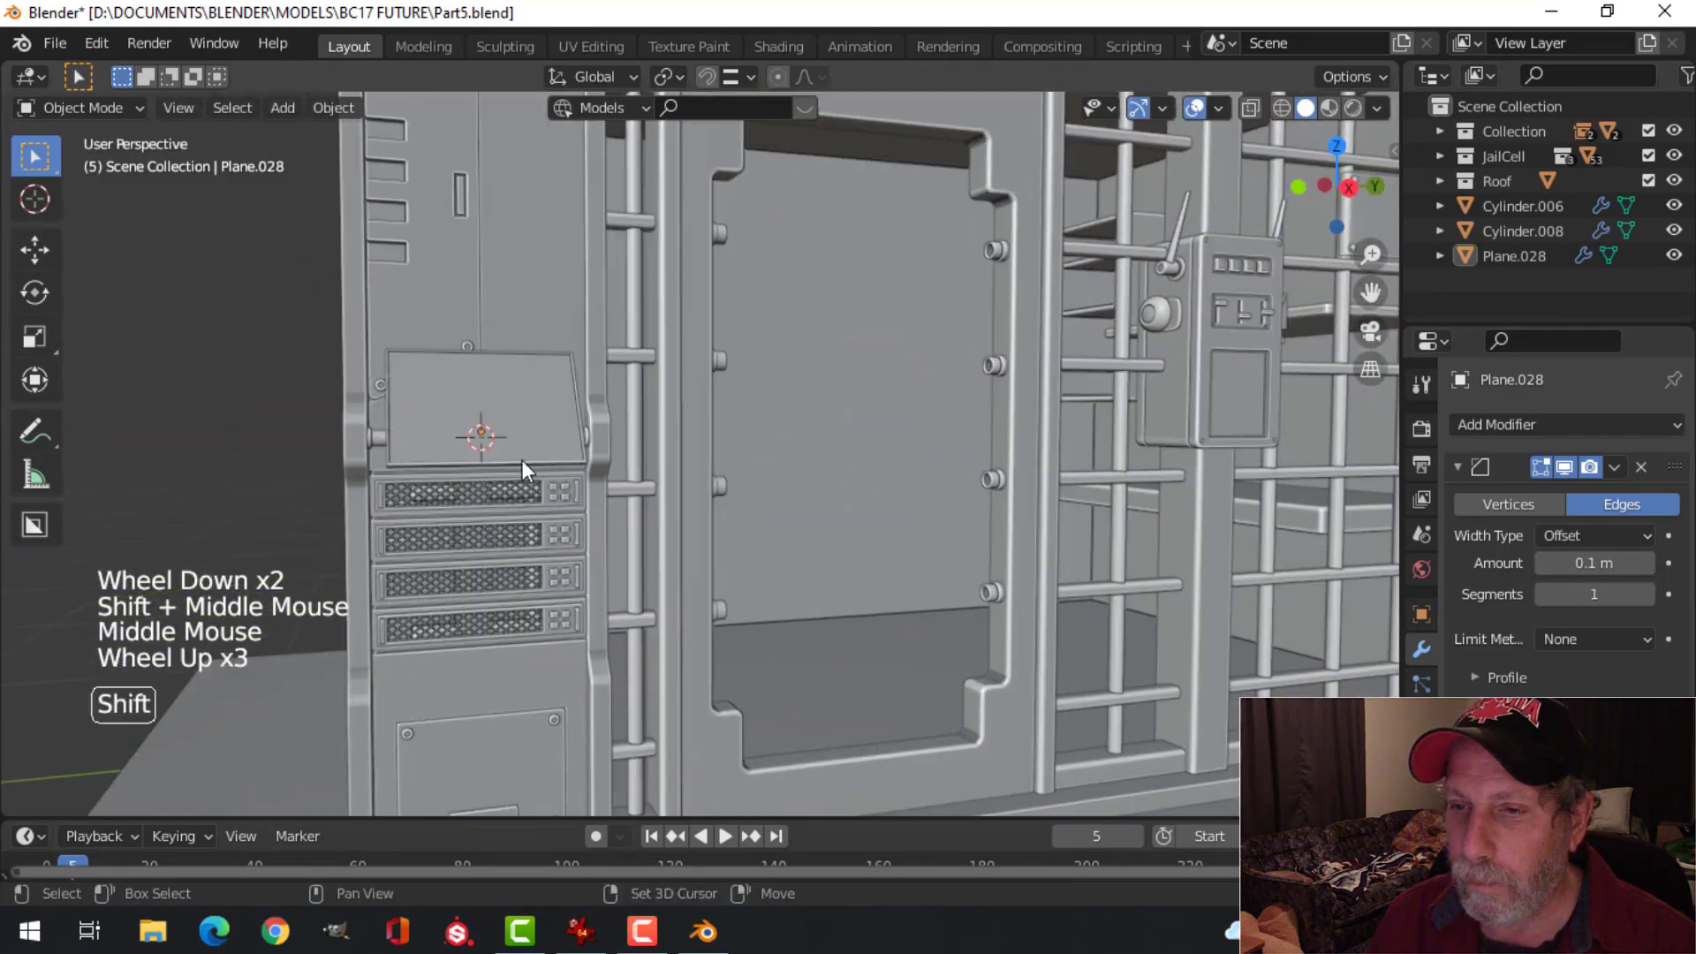
shift+middle_drag(522, 465, 620, 364)
scroll(650, 410, down, 1)
scroll(675, 472, up, 3)
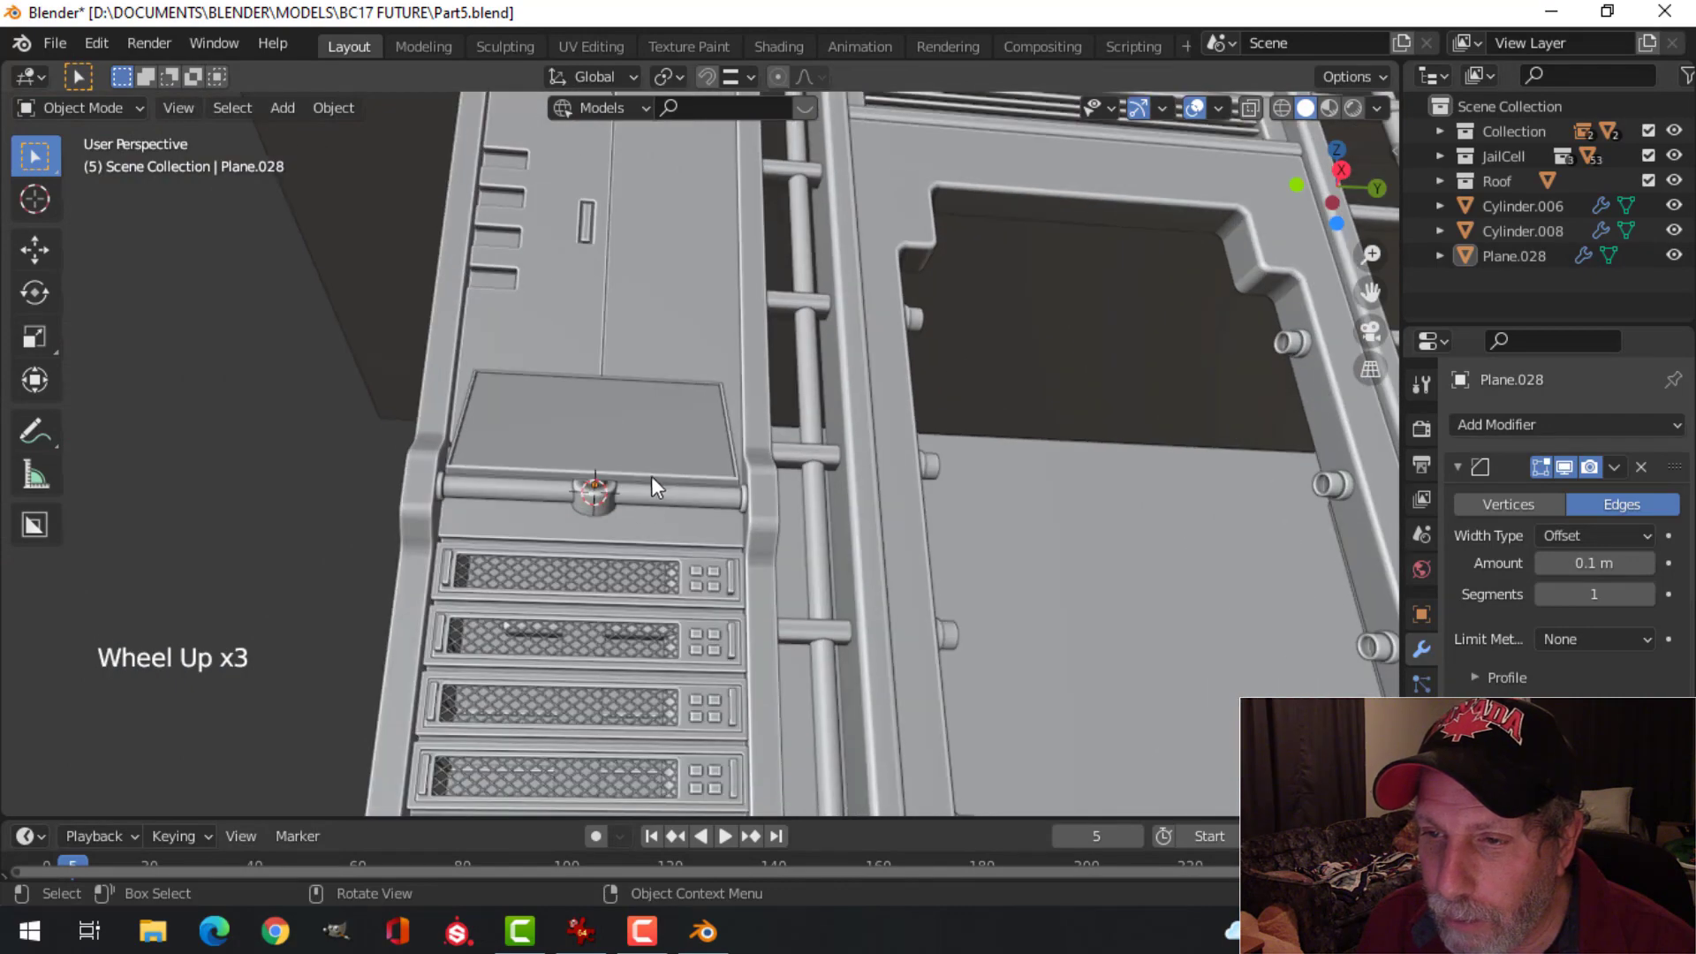
click(602, 500)
middle_drag(712, 489, 726, 459)
key(alt+a)
scroll(730, 495, down, 1)
scroll(708, 506, down, 1)
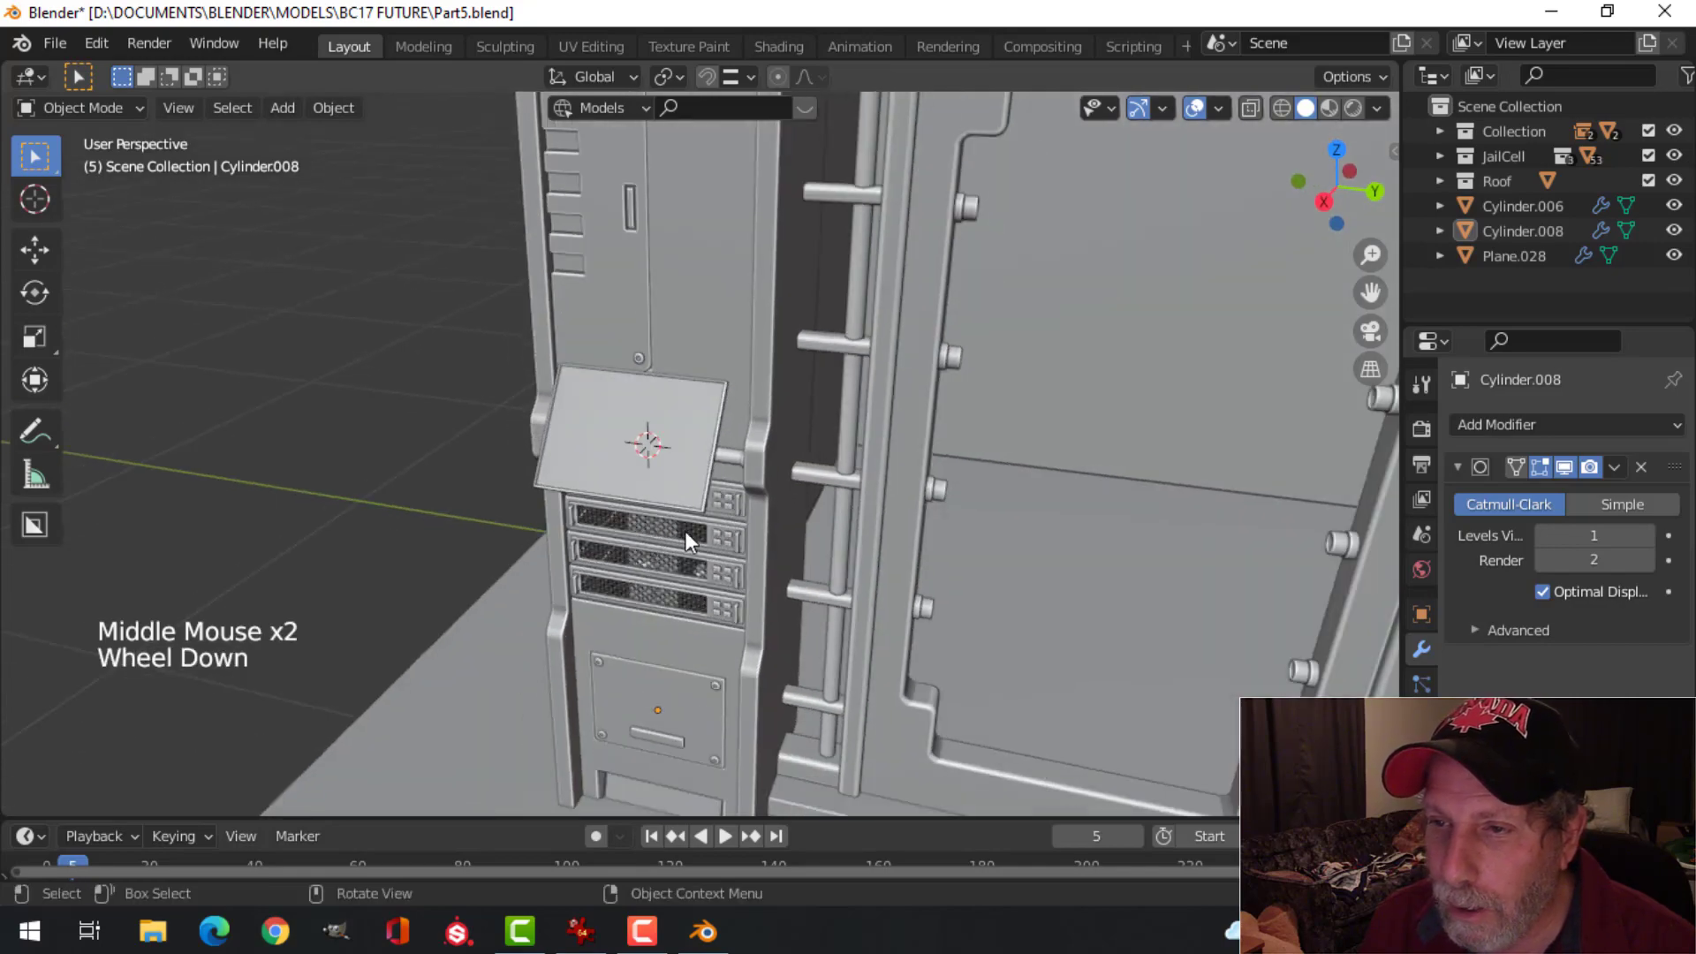
middle_drag(686, 532, 755, 553)
scroll(601, 479, up, 3)
middle_drag(600, 478, 776, 438)
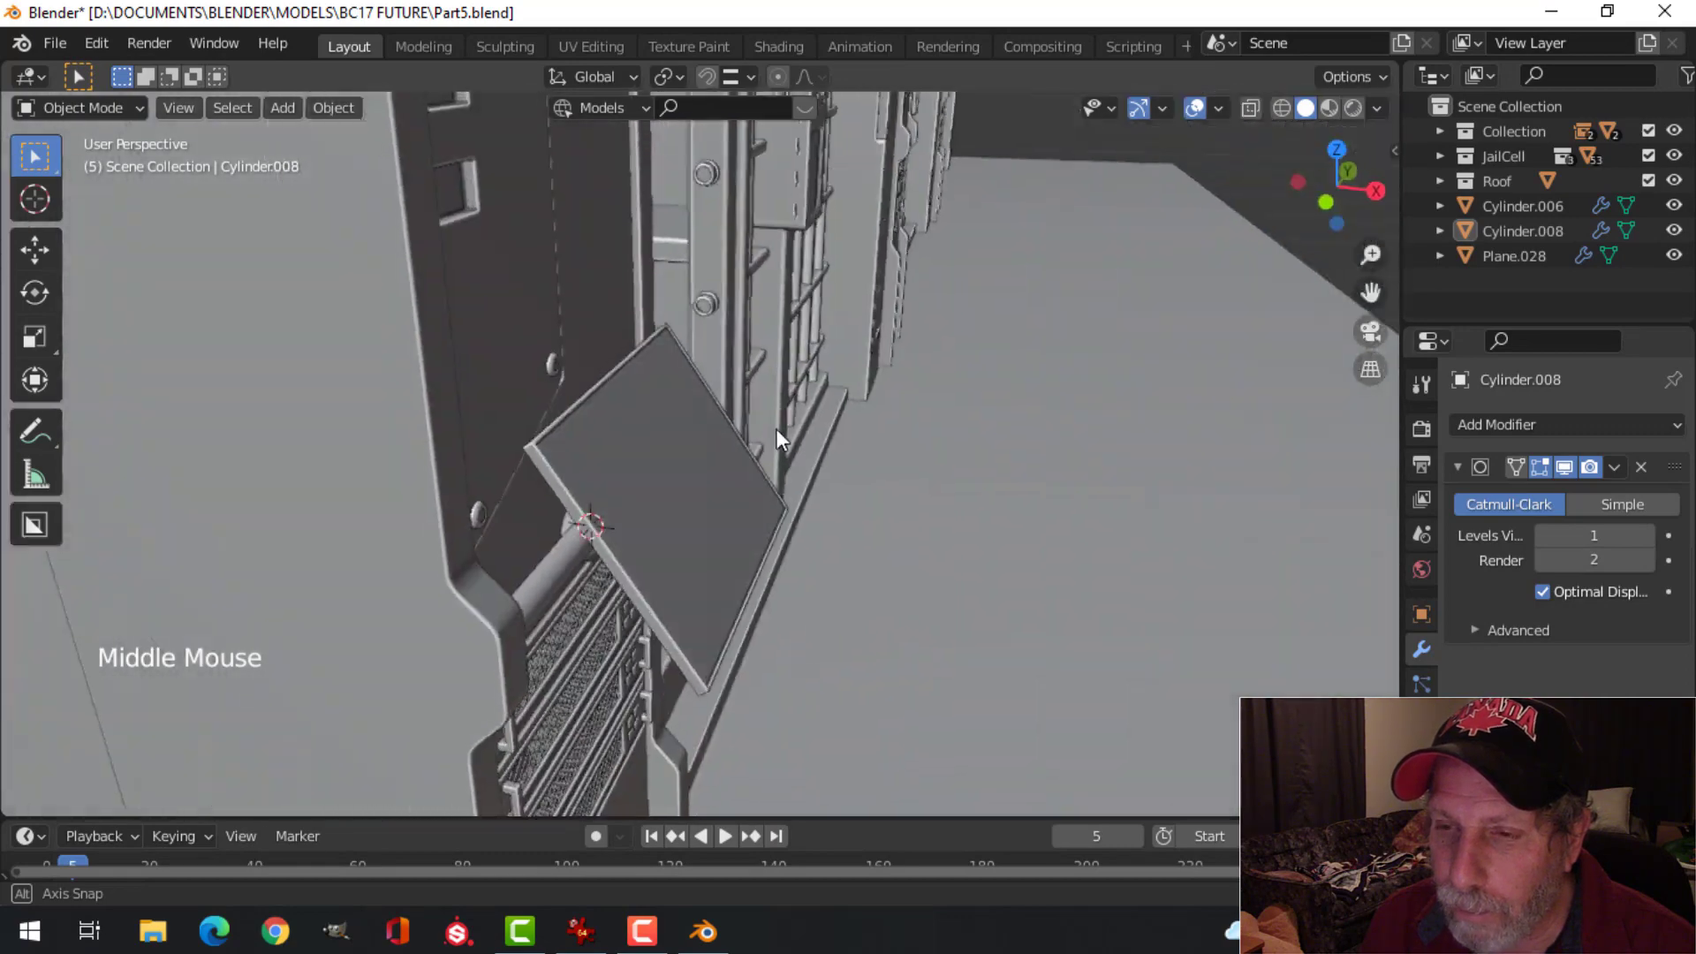
Step: Bevel the four short corner edges of the tilted panel about 0.009 m with five segments to round its corners
scroll(651, 480, up, 2)
click(628, 416)
mouse_move(651, 480)
shift+middle_down()
mouse_move(628, 416)
mouse_move(640, 459)
shift+middle_up()
key(Tab)
scroll(950, 579, up, 1)
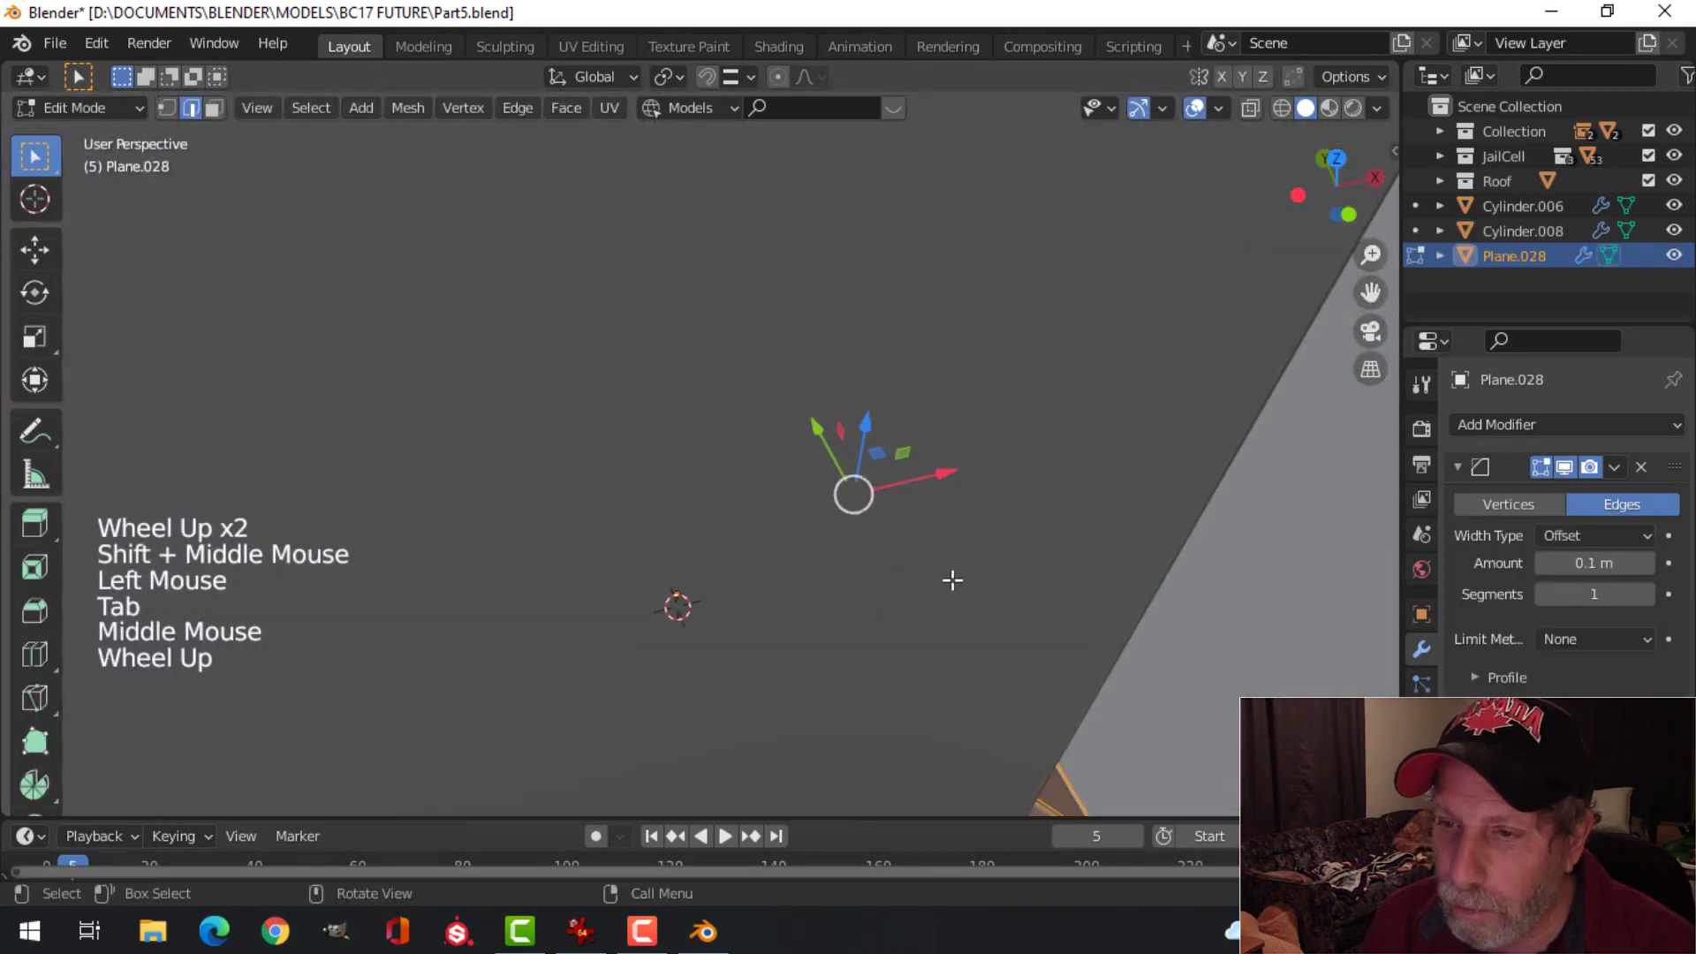
middle_drag(950, 579, 852, 626)
key(alt+a)
key(2)
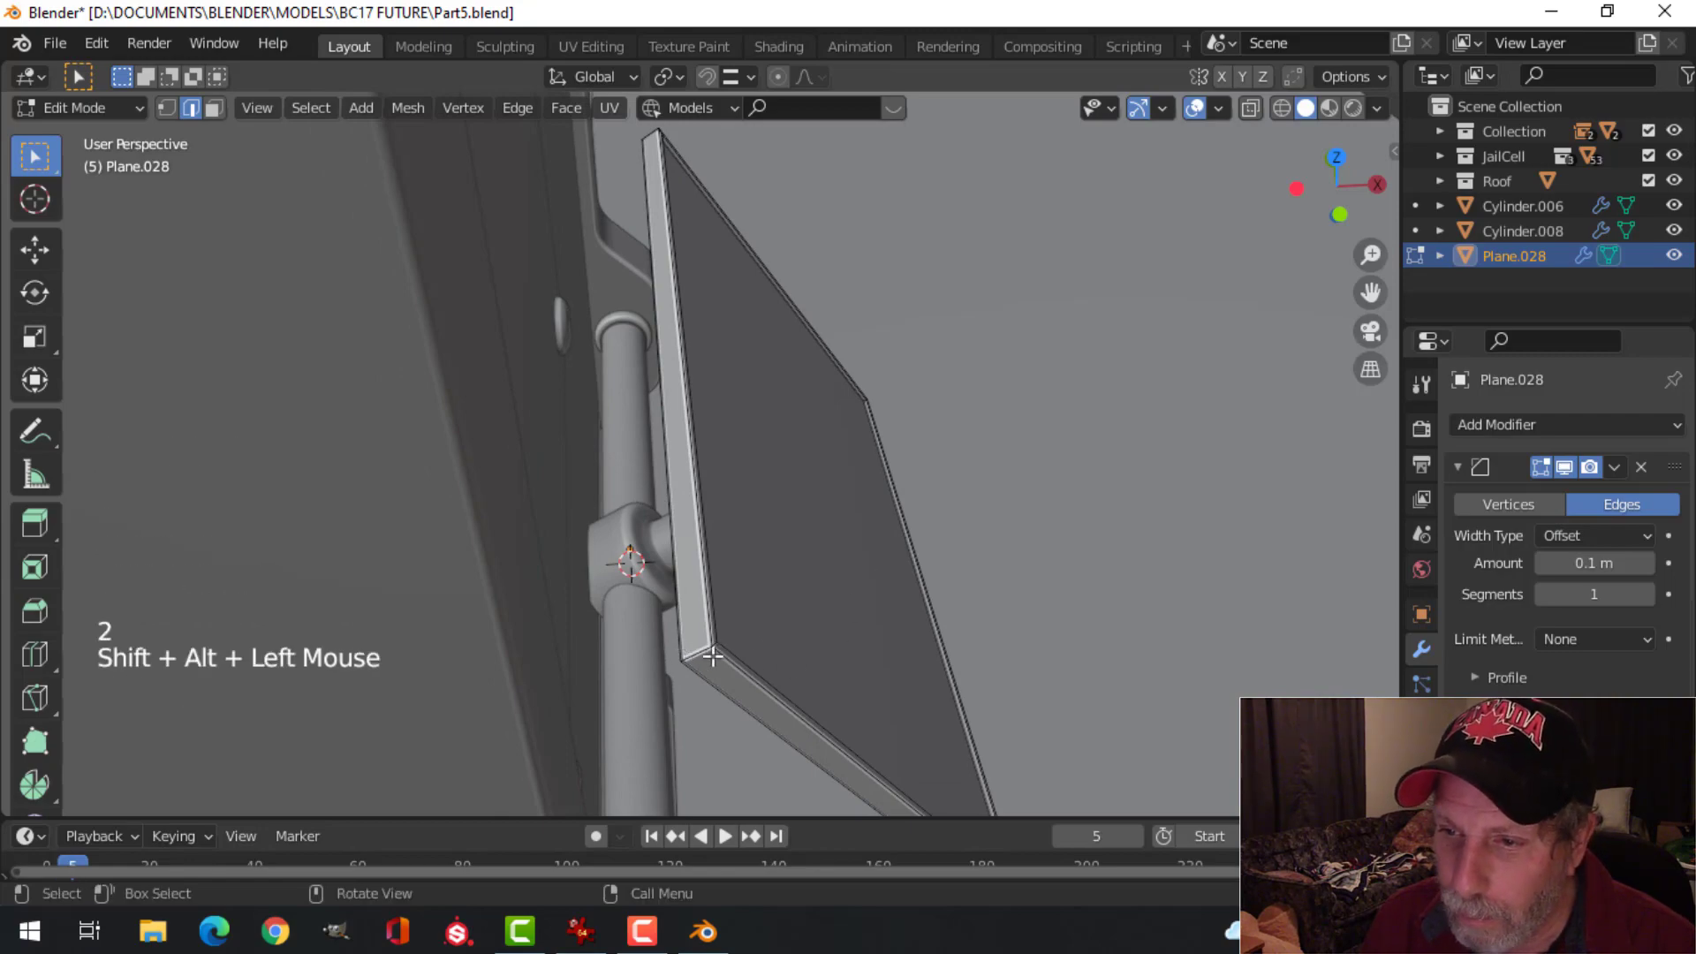
scroll(840, 586, down, 2)
middle_drag(840, 586, 822, 456)
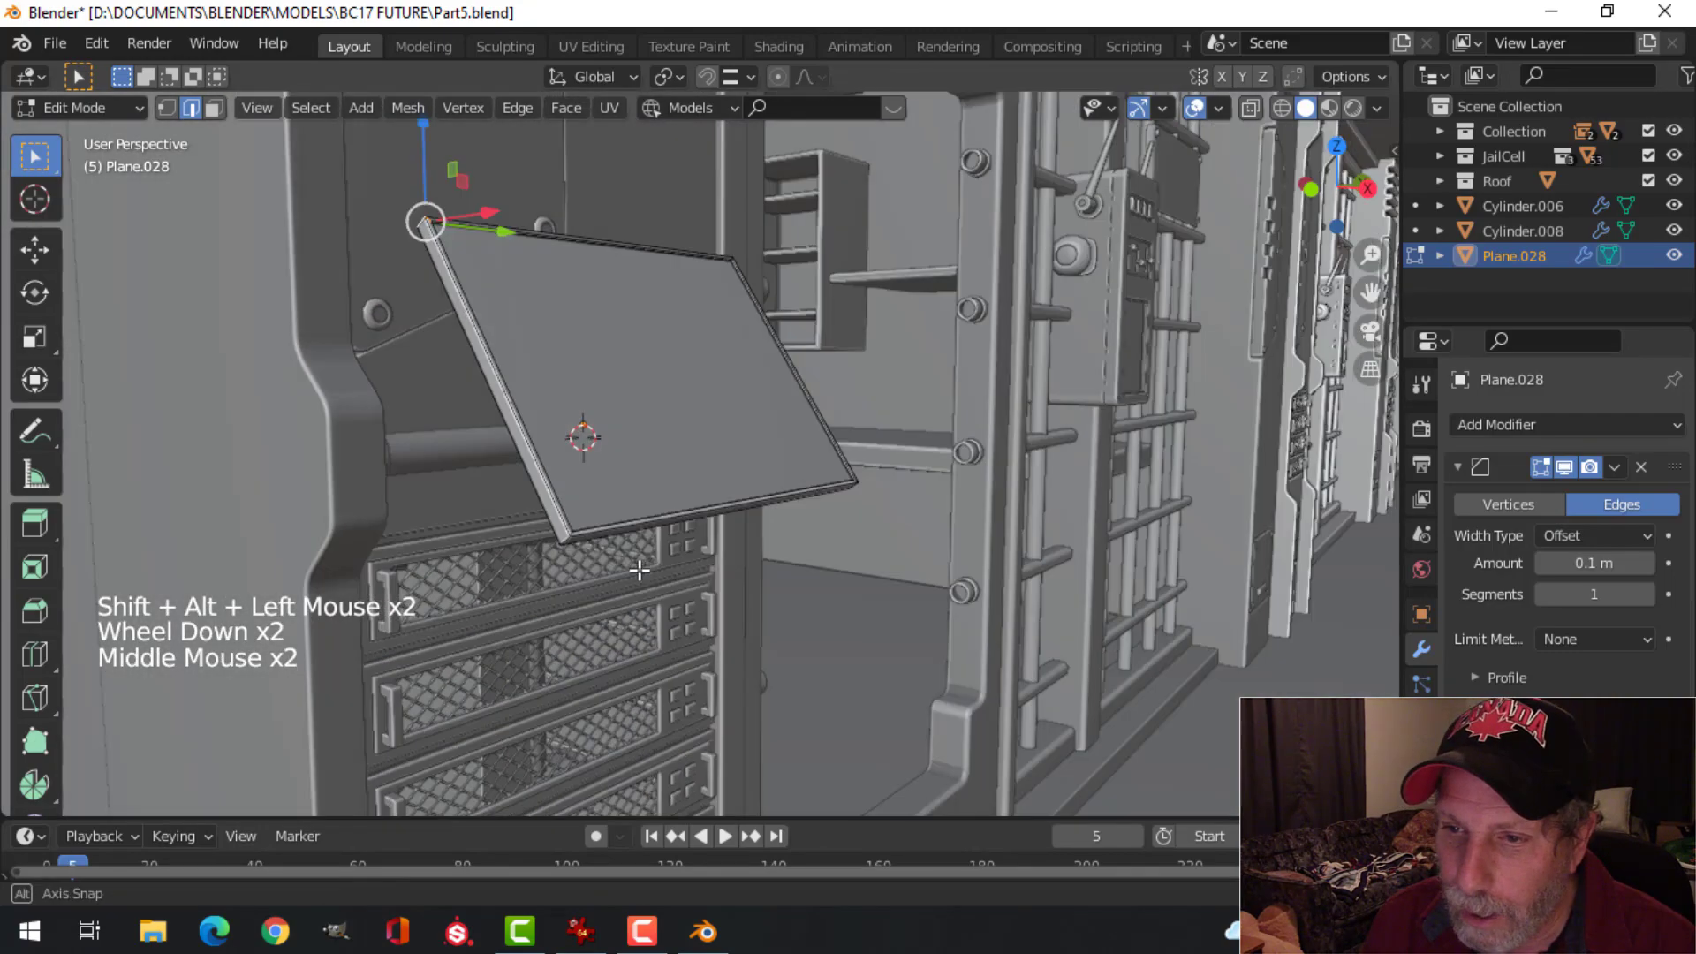
scroll(643, 539, up, 1)
scroll(643, 540, up, 1)
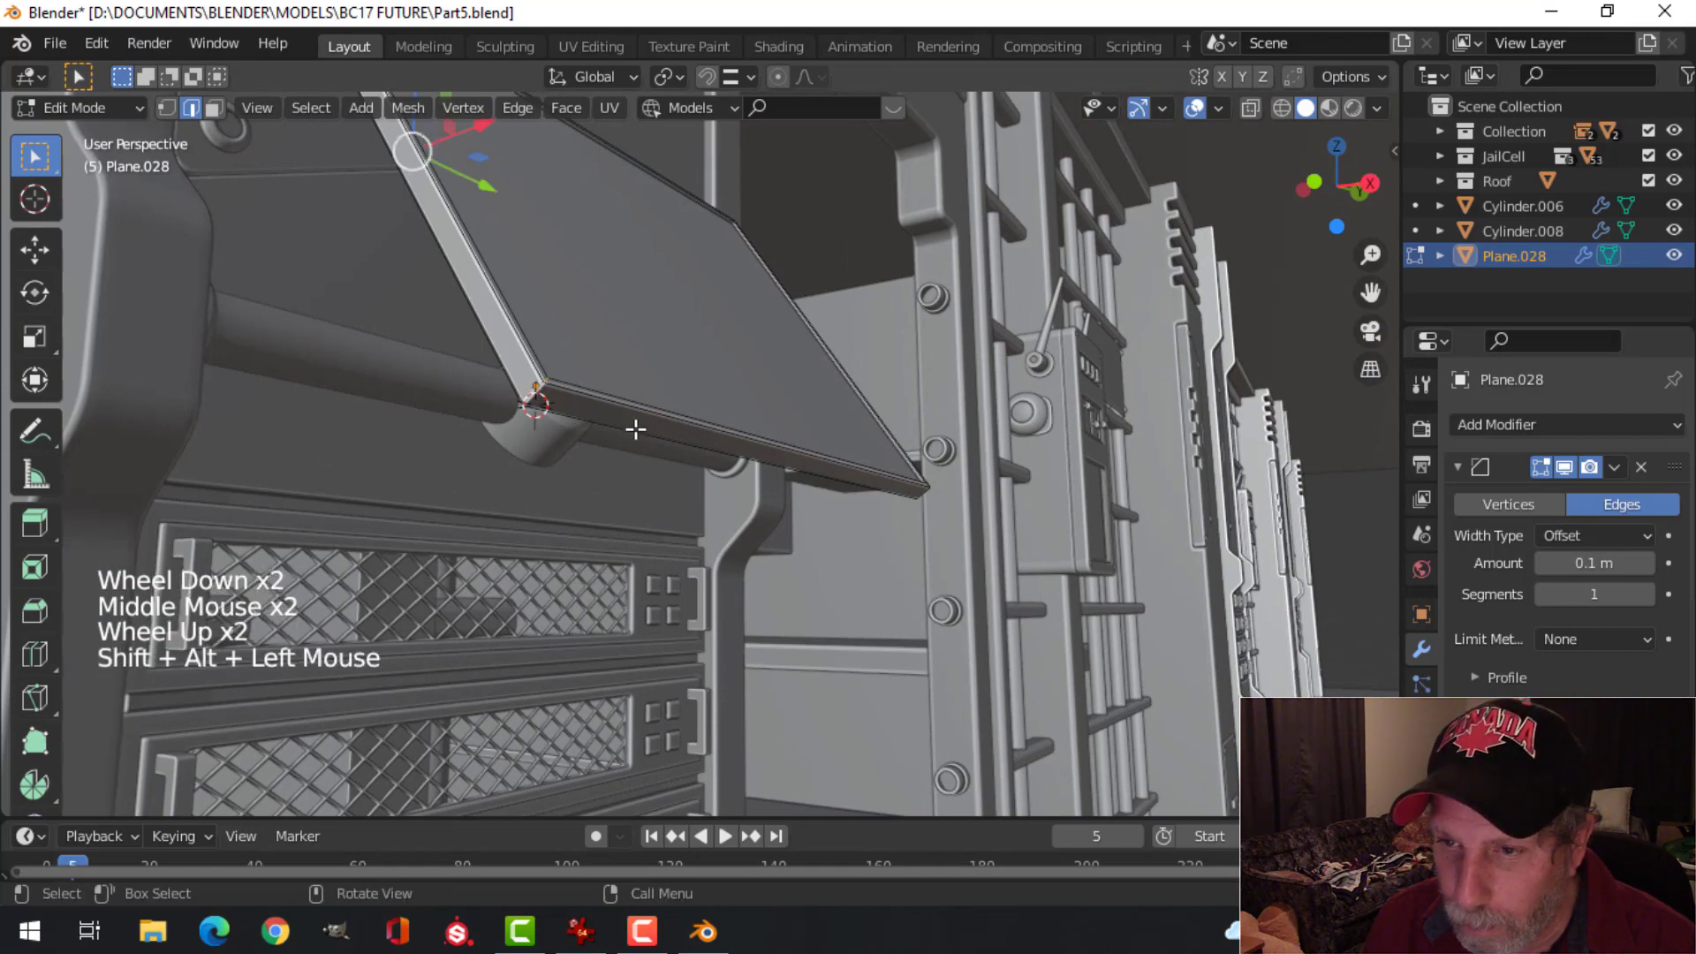
scroll(635, 429, down, 2)
middle_drag(636, 429, 652, 442)
scroll(576, 545, up, 2)
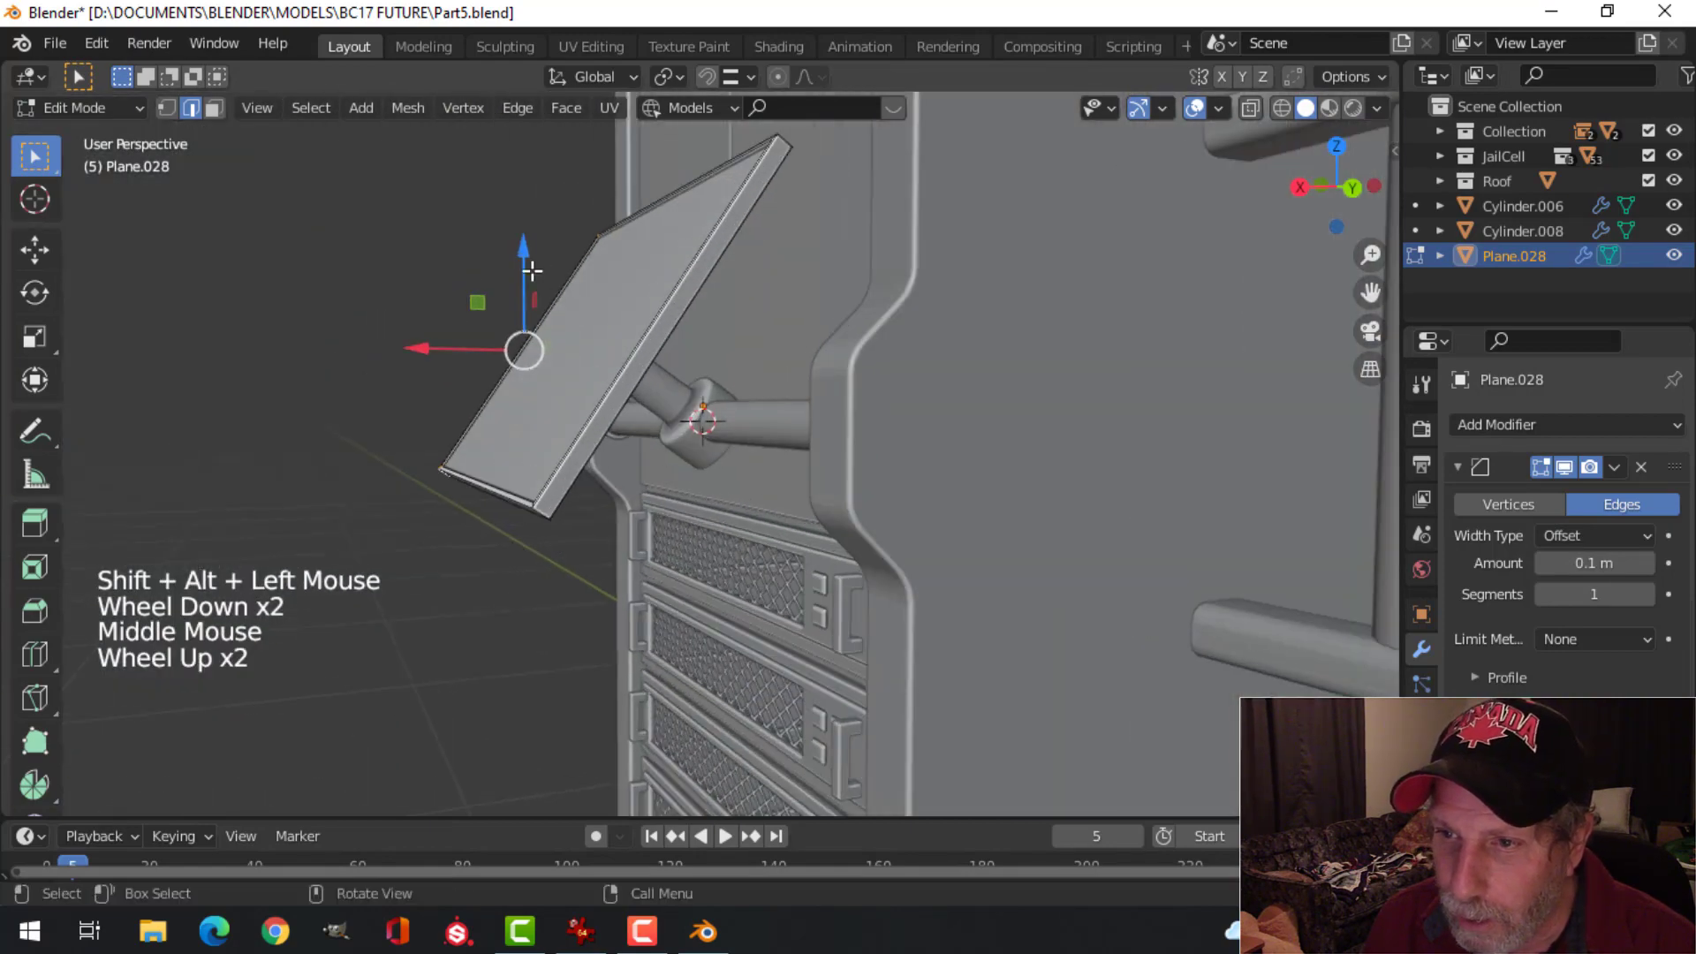
alt+shift+click(543, 516)
middle_drag(542, 516, 722, 407)
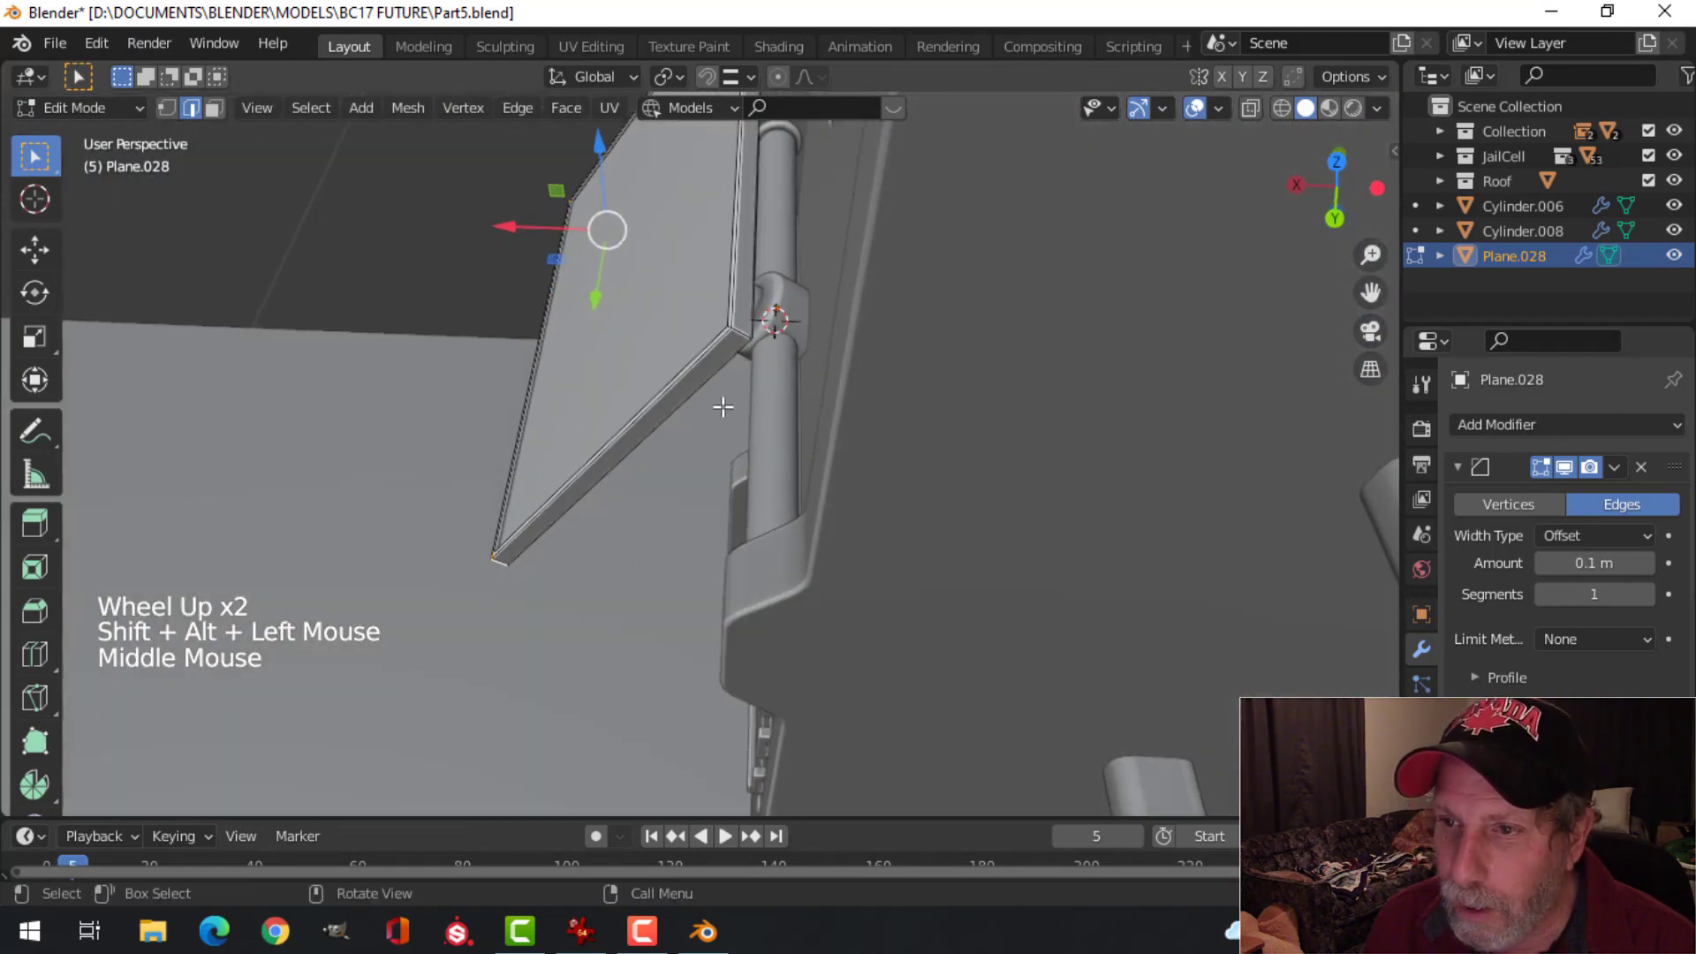
middle_drag(699, 474, 973, 462)
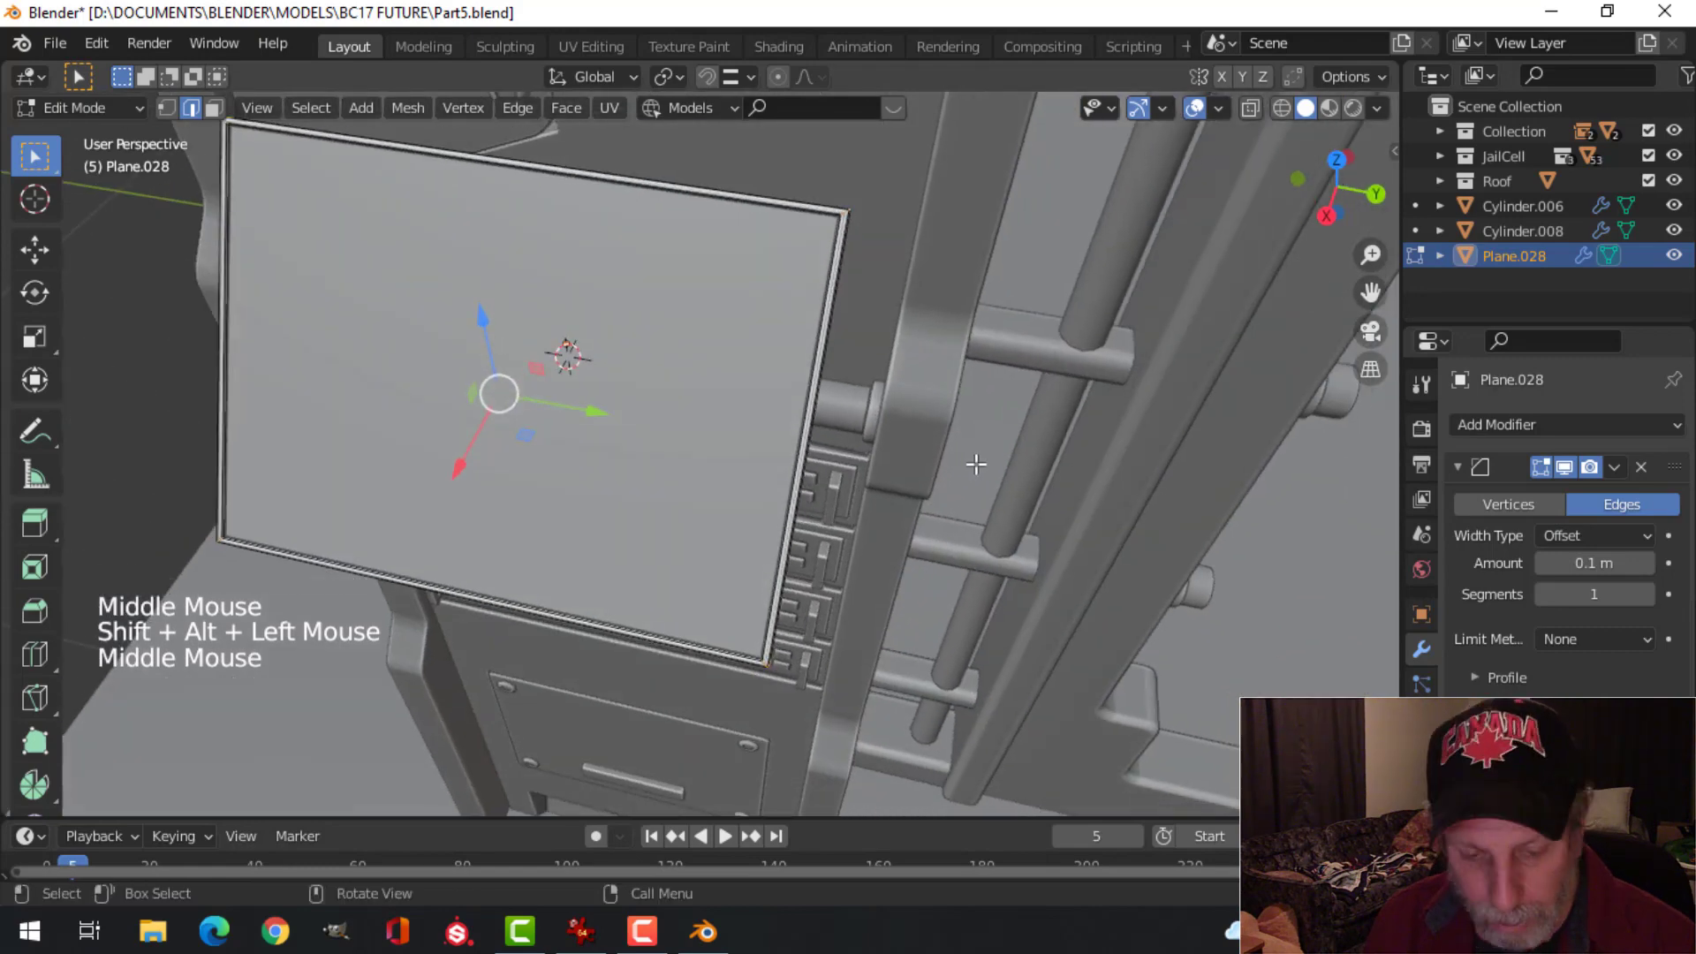
key(ctrl+b)
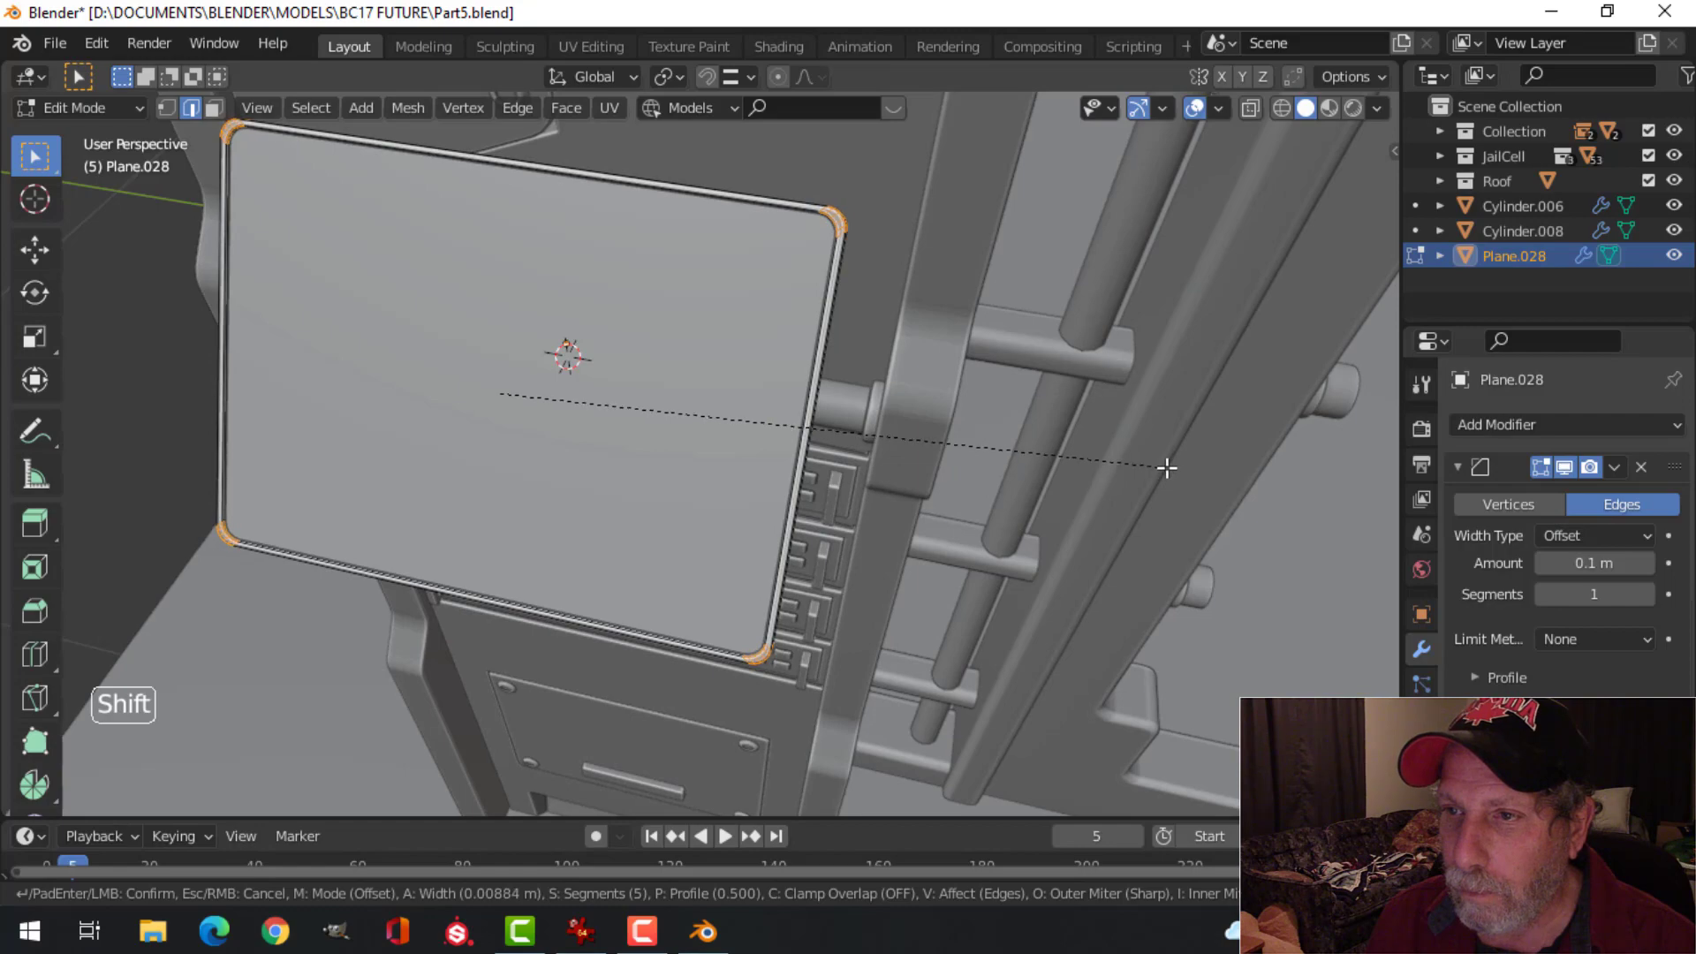
click(560, 352)
key(Tab)
scroll(561, 353, down, 3)
key(alt+a)
Step: Save the file and check the rounded panel on the tower beside the jail cells
middle_drag(610, 380, 781, 330)
key(ctrl+s)
scroll(862, 459, down, 2)
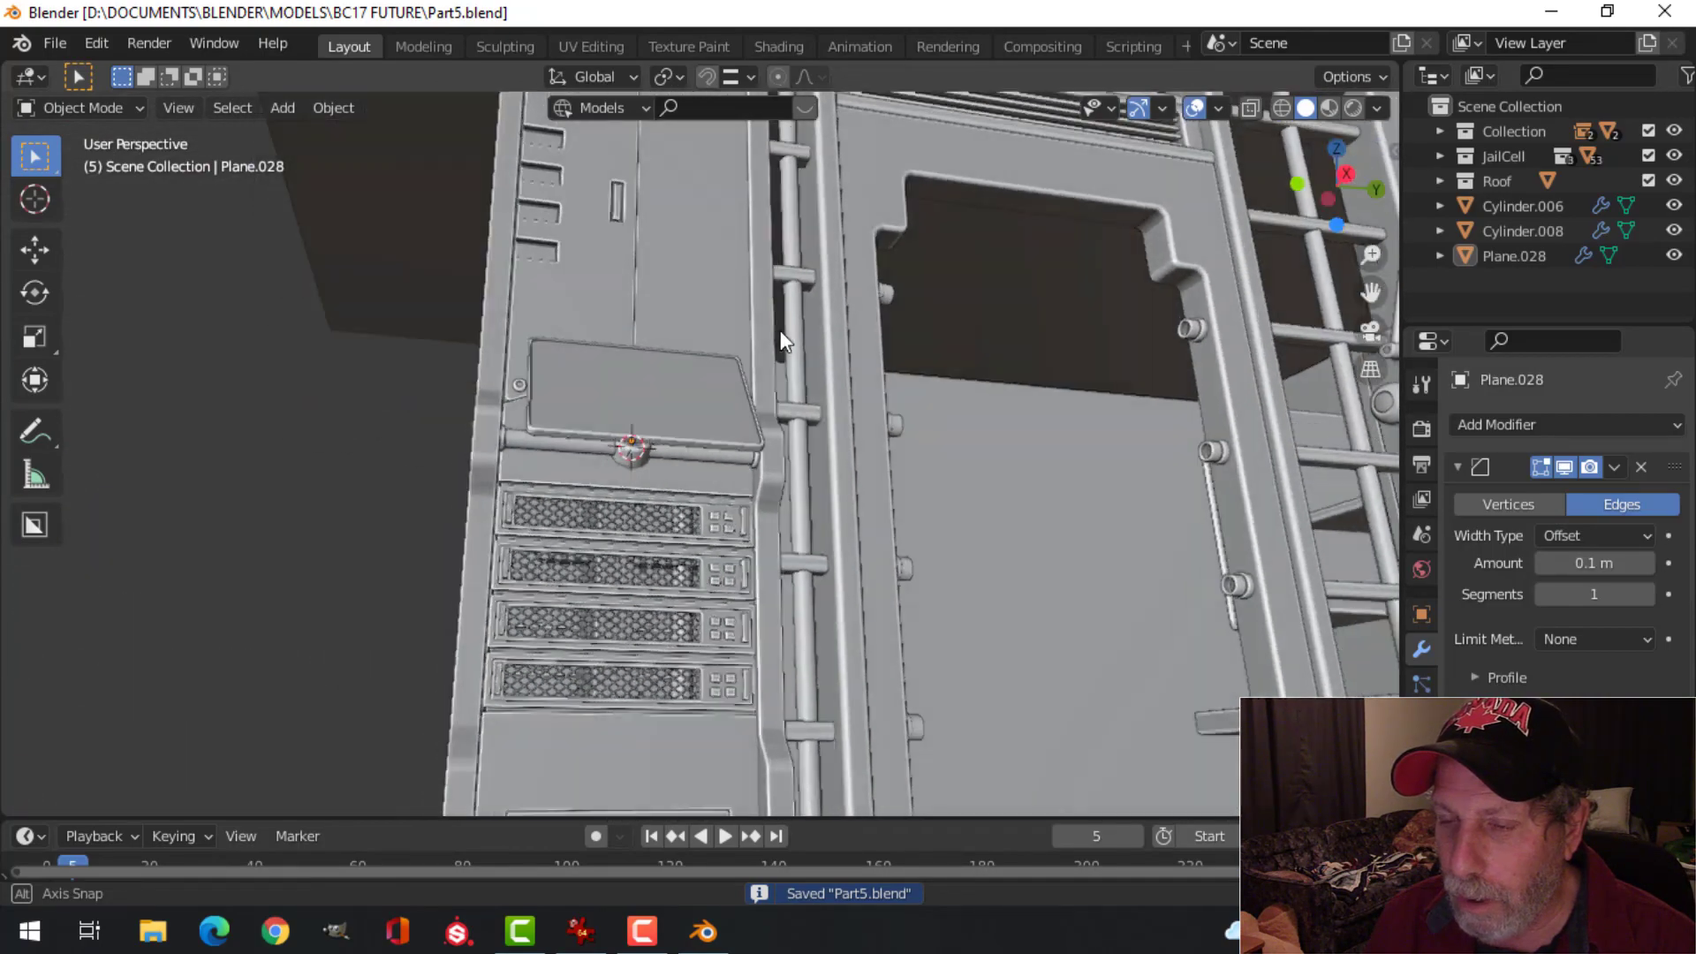
scroll(781, 330, down, 2)
mouse_move(761, 476)
shift+middle_down()
mouse_move(795, 443)
mouse_move(776, 498)
mouse_move(705, 327)
mouse_move(668, 556)
mouse_move(691, 429)
mouse_move(803, 495)
mouse_move(825, 409)
mouse_move(744, 498)
mouse_move(707, 468)
mouse_move(820, 480)
mouse_move(862, 443)
mouse_move(826, 486)
mouse_move(778, 498)
shift+middle_up()
scroll(669, 556, up, 2)
scroll(705, 460, down, 2)
scroll(724, 350, down, 3)
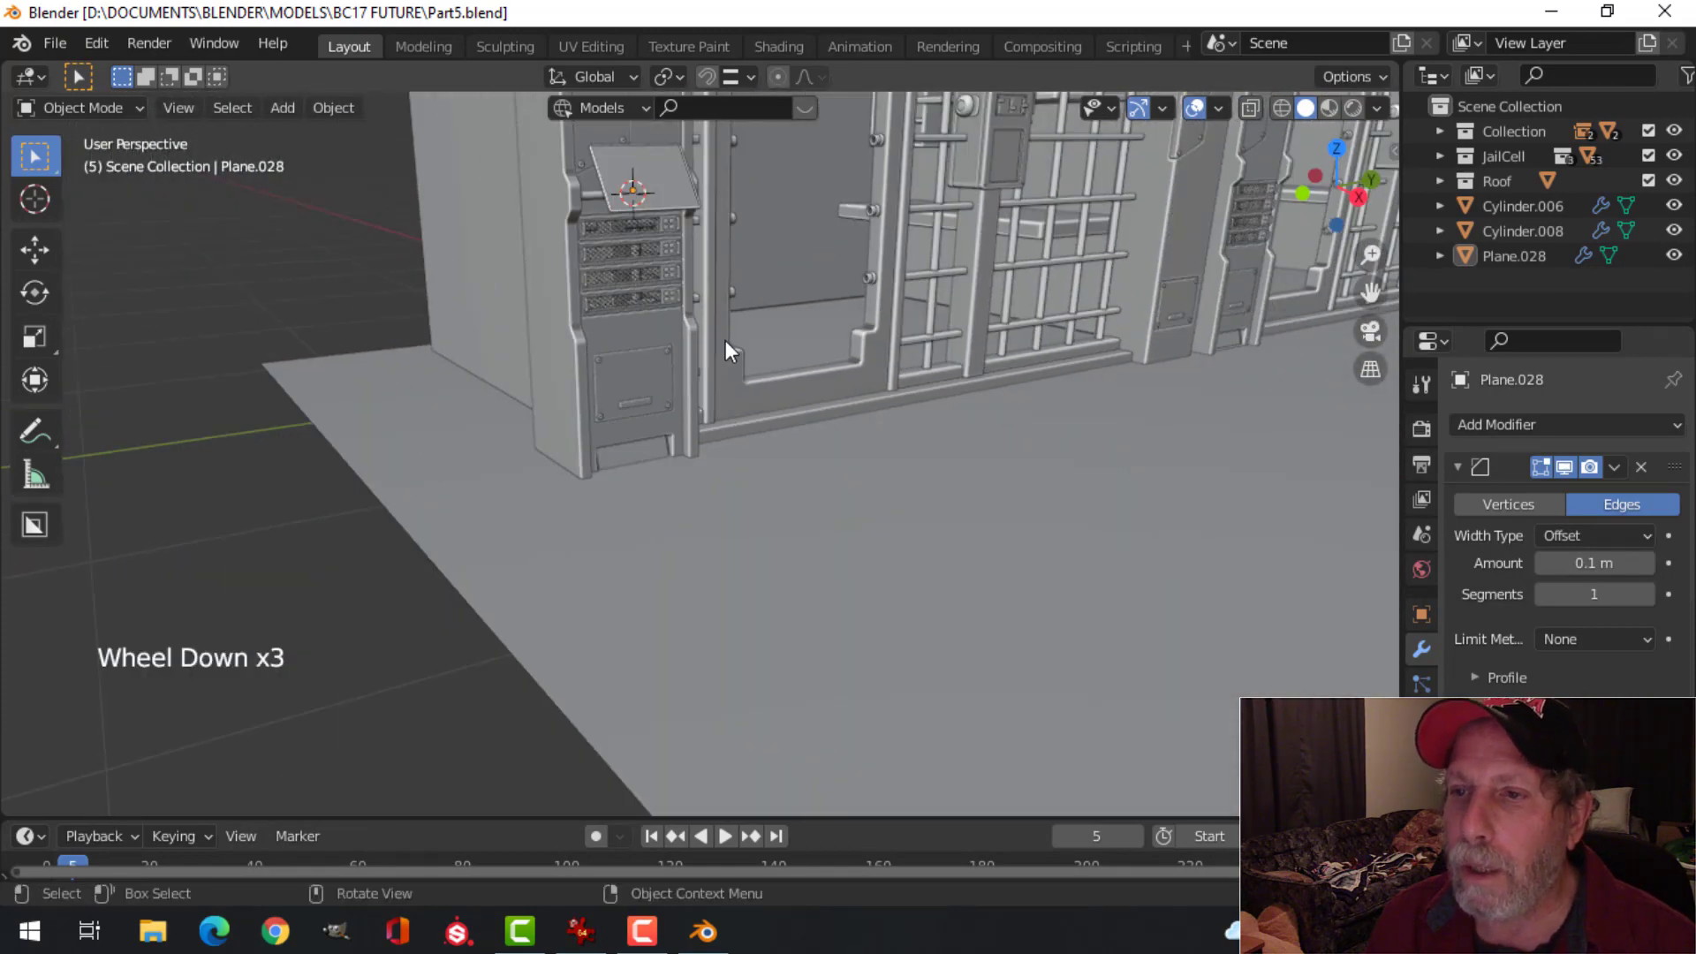
scroll(725, 350, down, 3)
shift+middle_drag(725, 350, 716, 433)
scroll(675, 412, up, 2)
middle_drag(716, 433, 809, 464)
scroll(818, 460, up, 2)
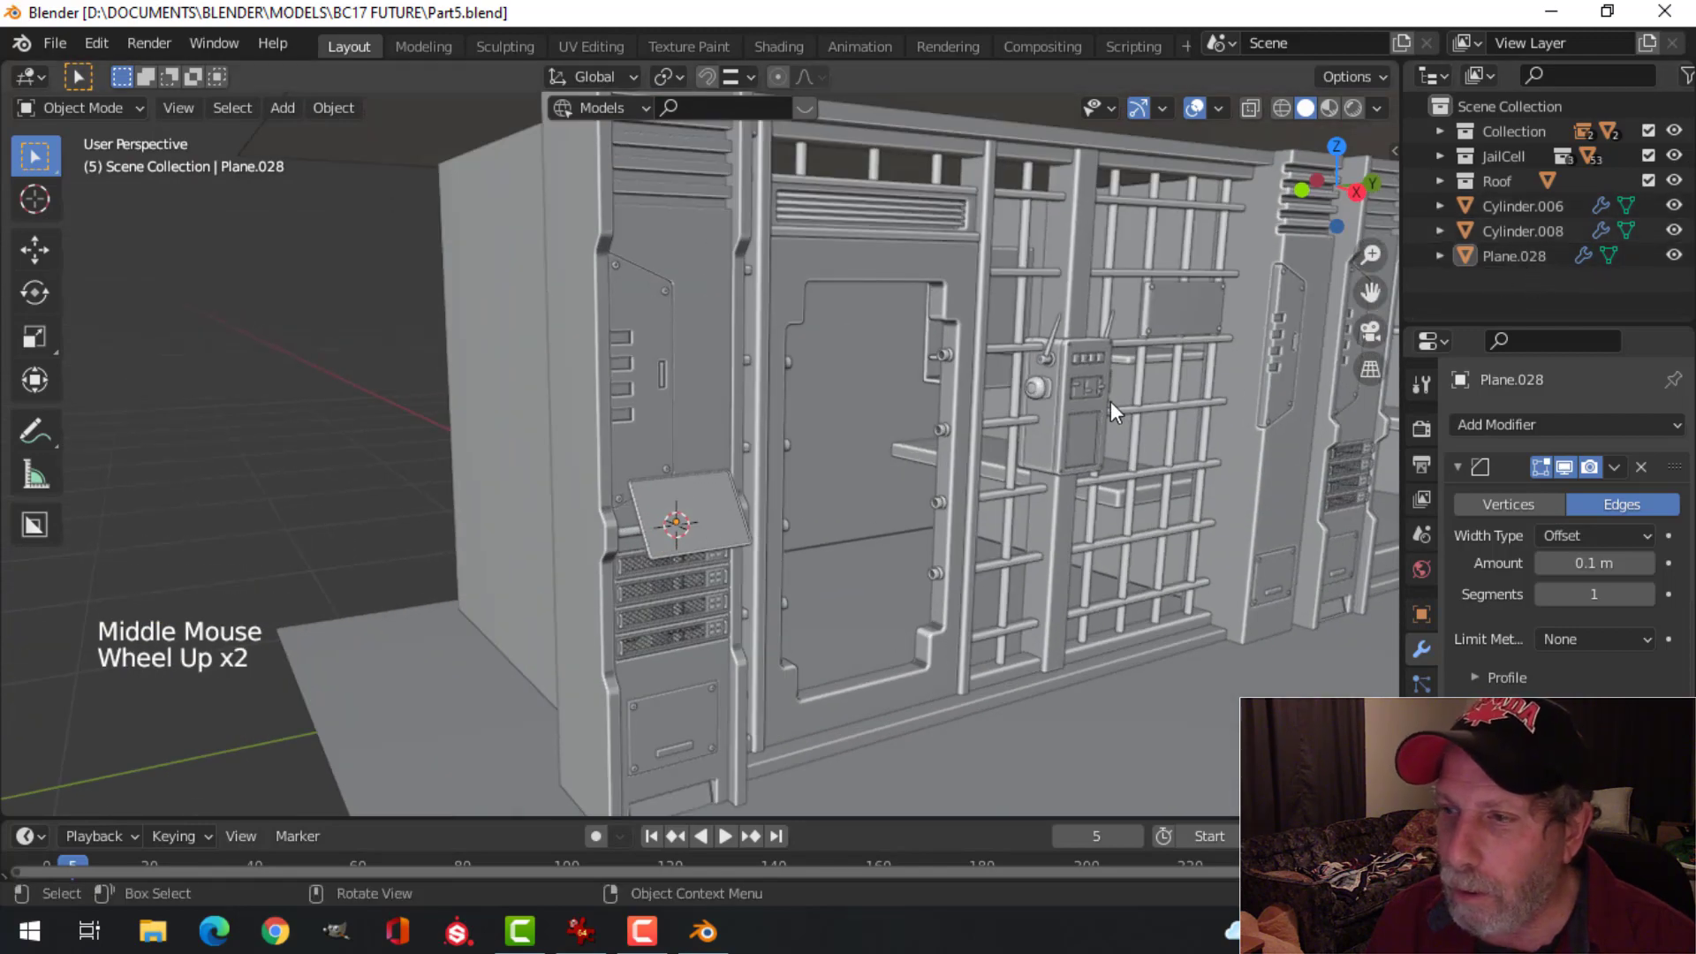
Step: Move the flanged bar, collared arm and tilted panel into the Server collection inside JailCell
click(1503, 256)
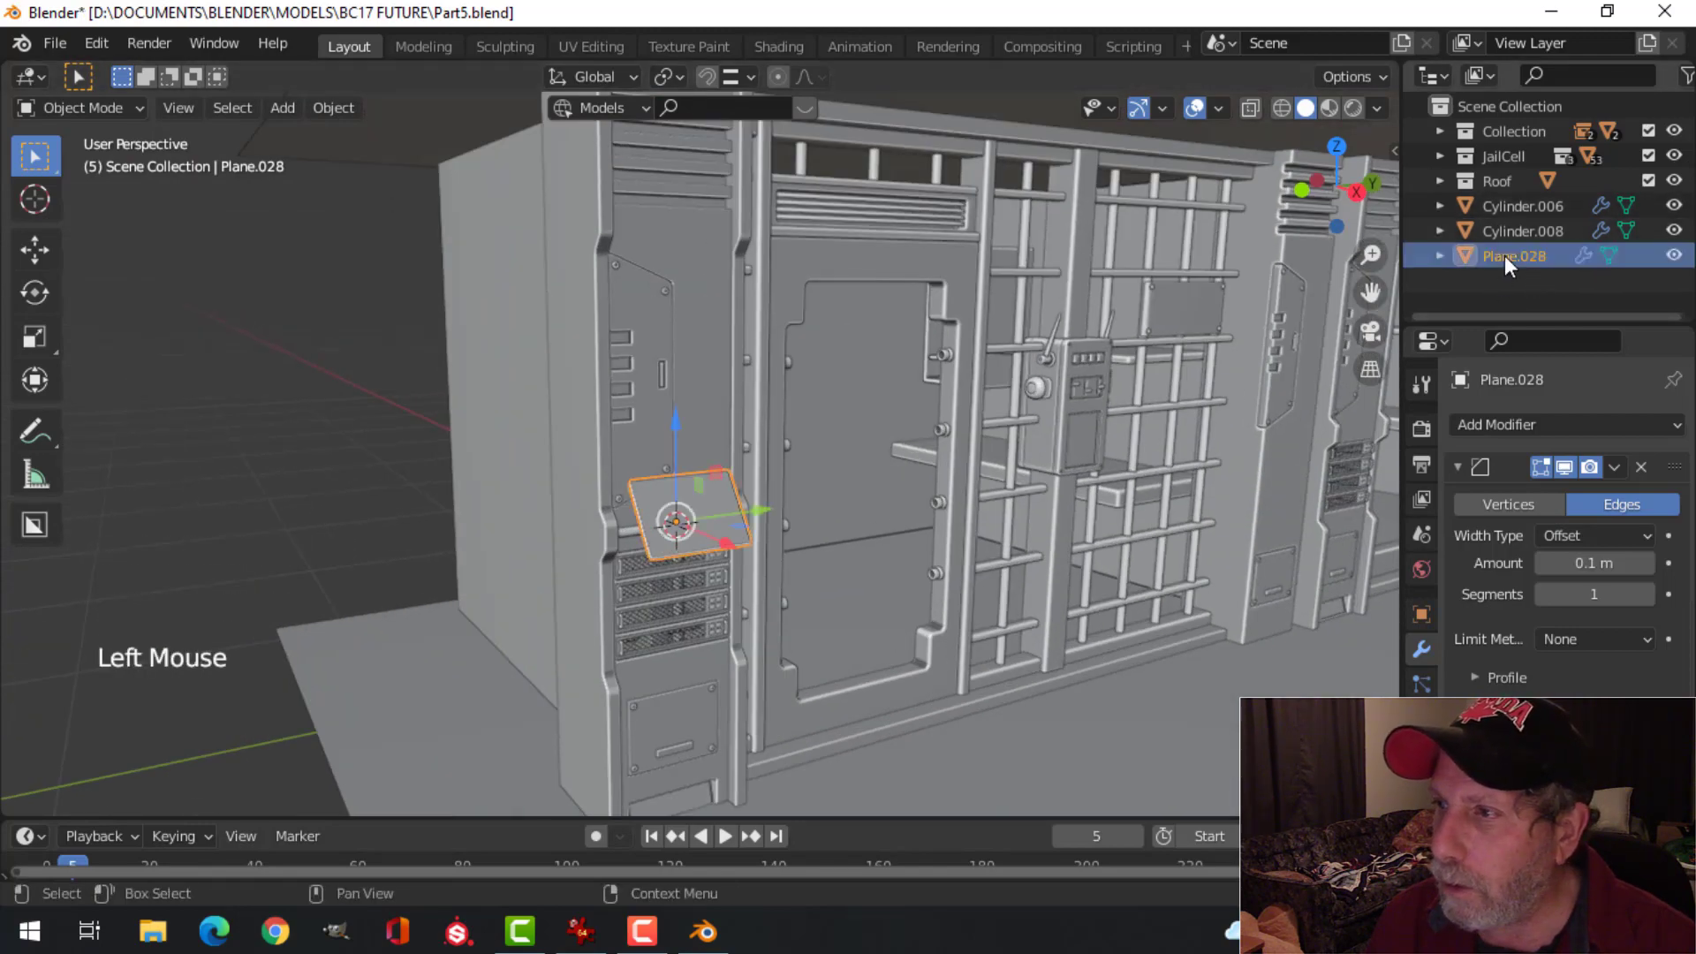
click(1502, 233)
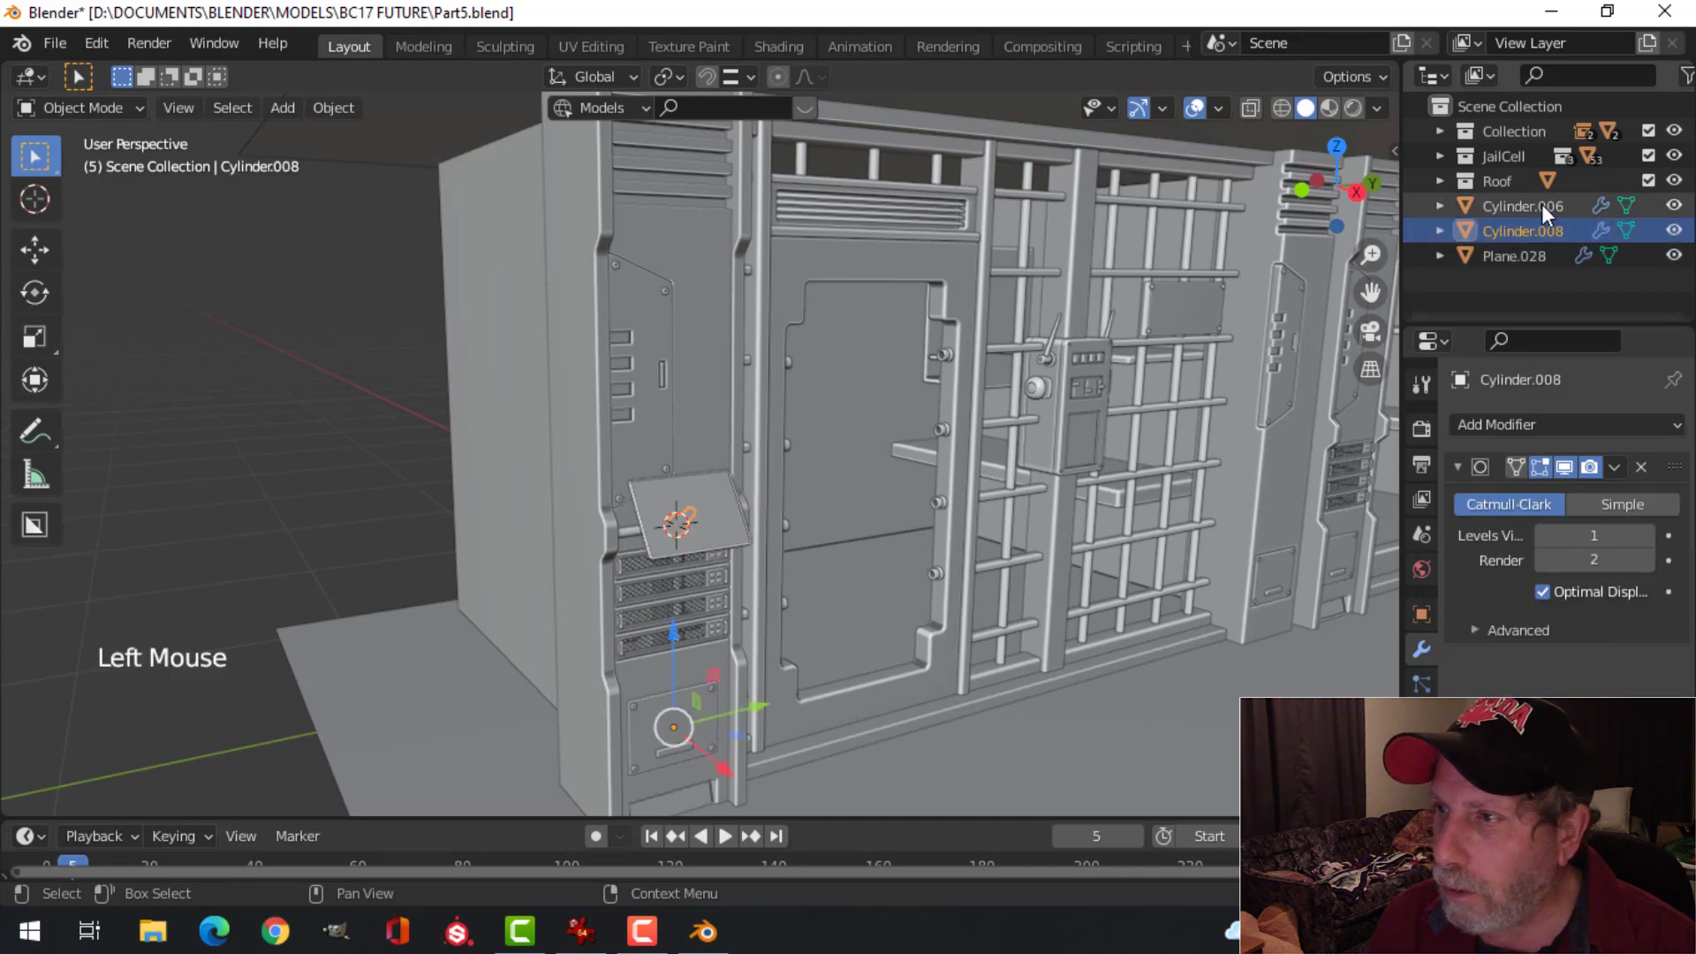
click(1541, 204)
shift+click(1529, 230)
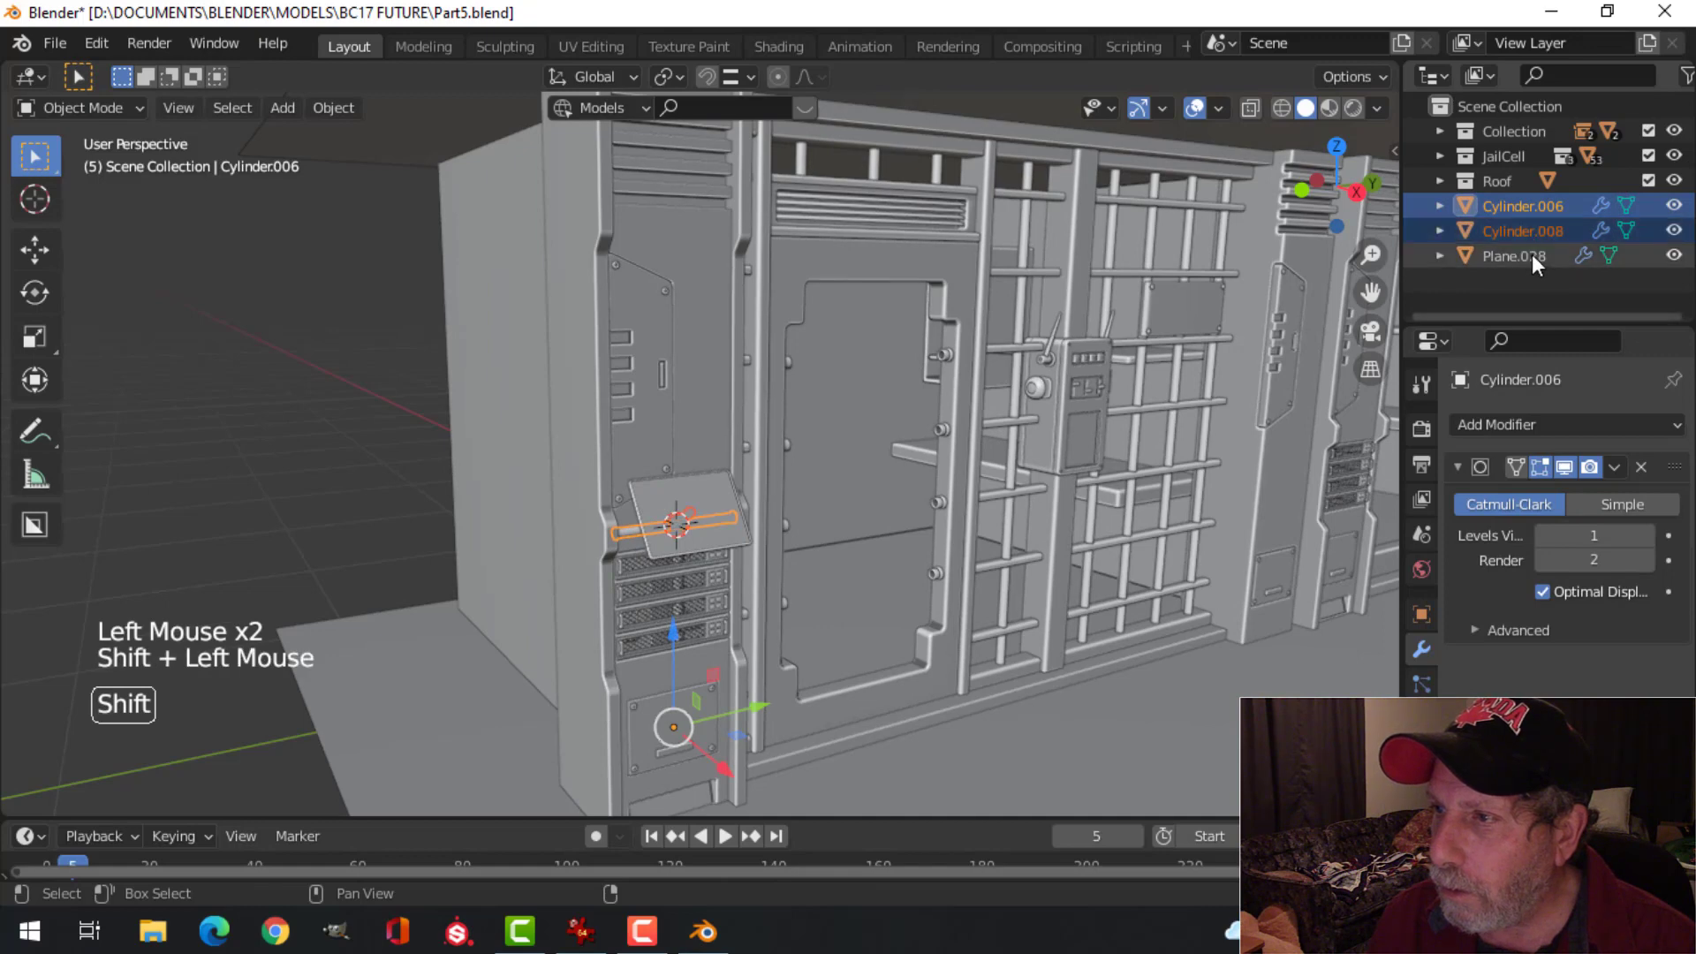
click(1441, 156)
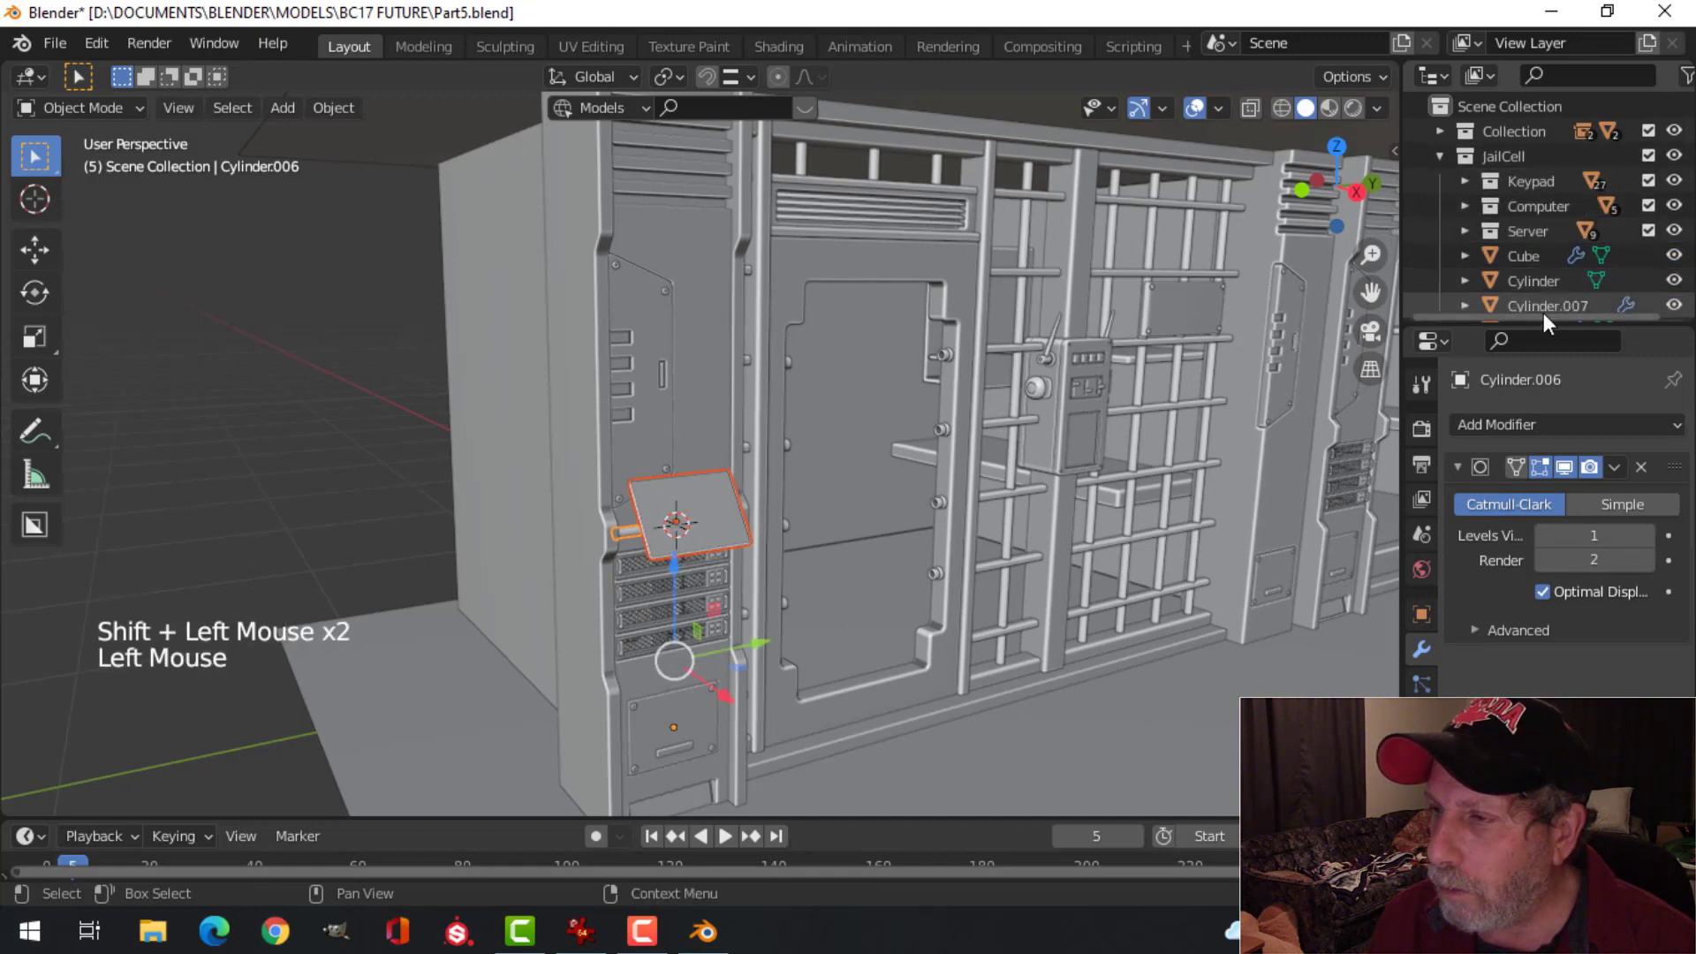
scroll(1544, 313, down, 3)
scroll(1541, 317, down, 3)
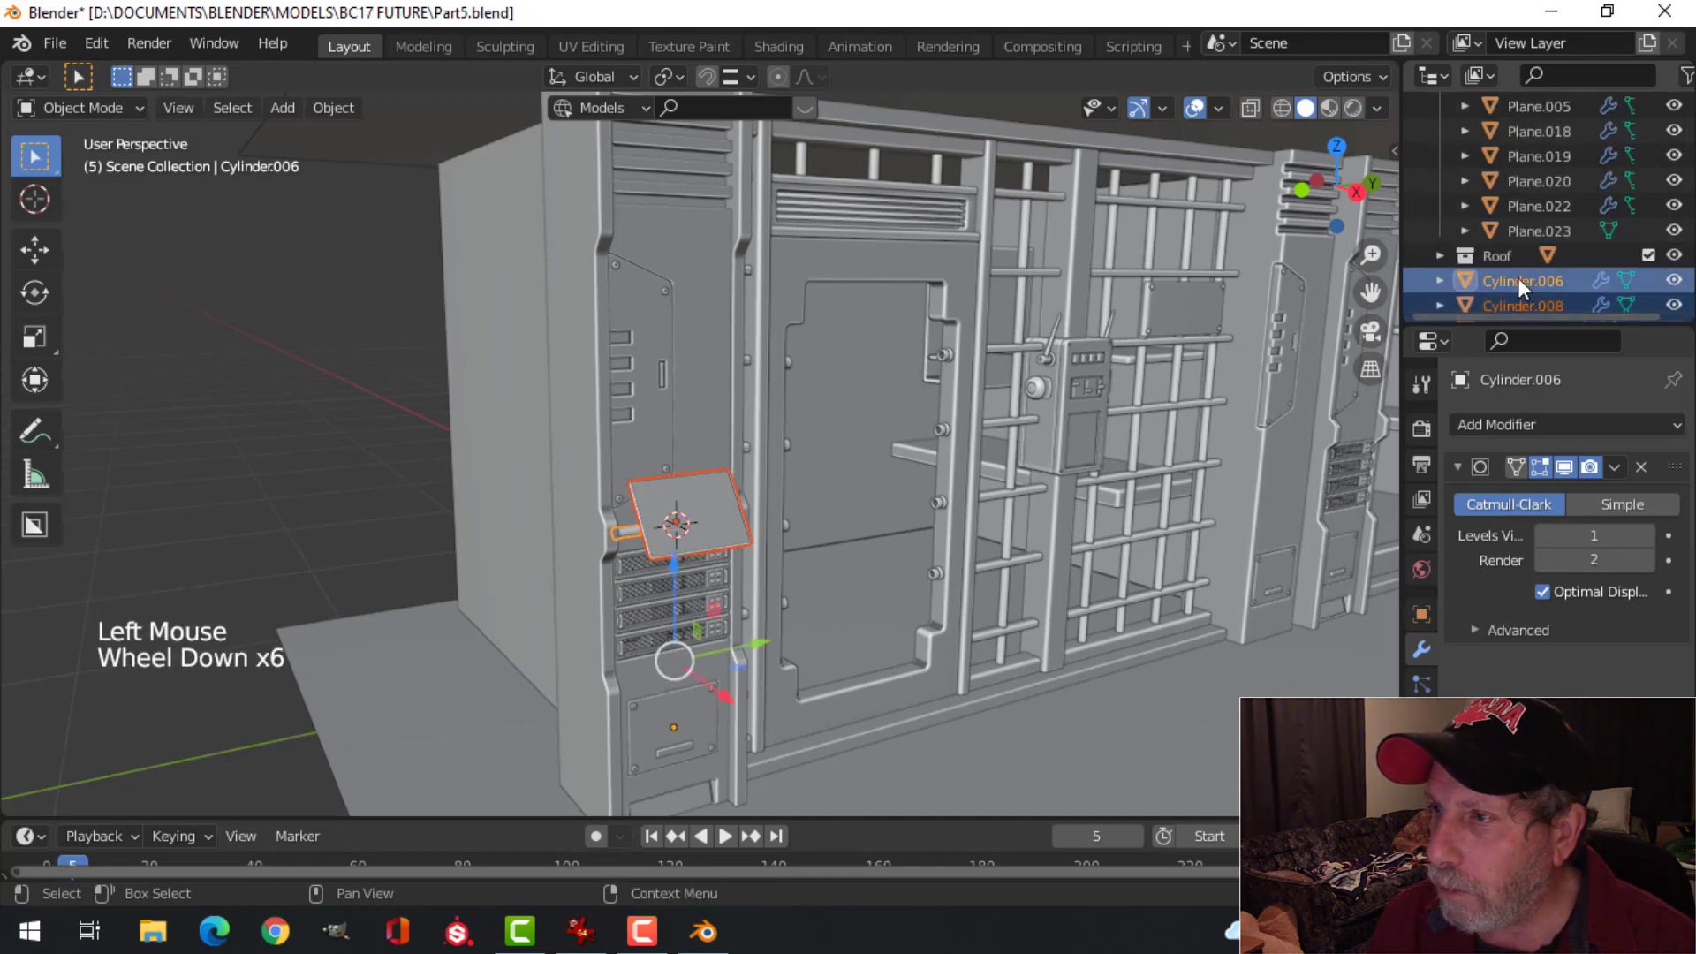
drag(1517, 277, 1520, 231)
scroll(1537, 172, up, 6)
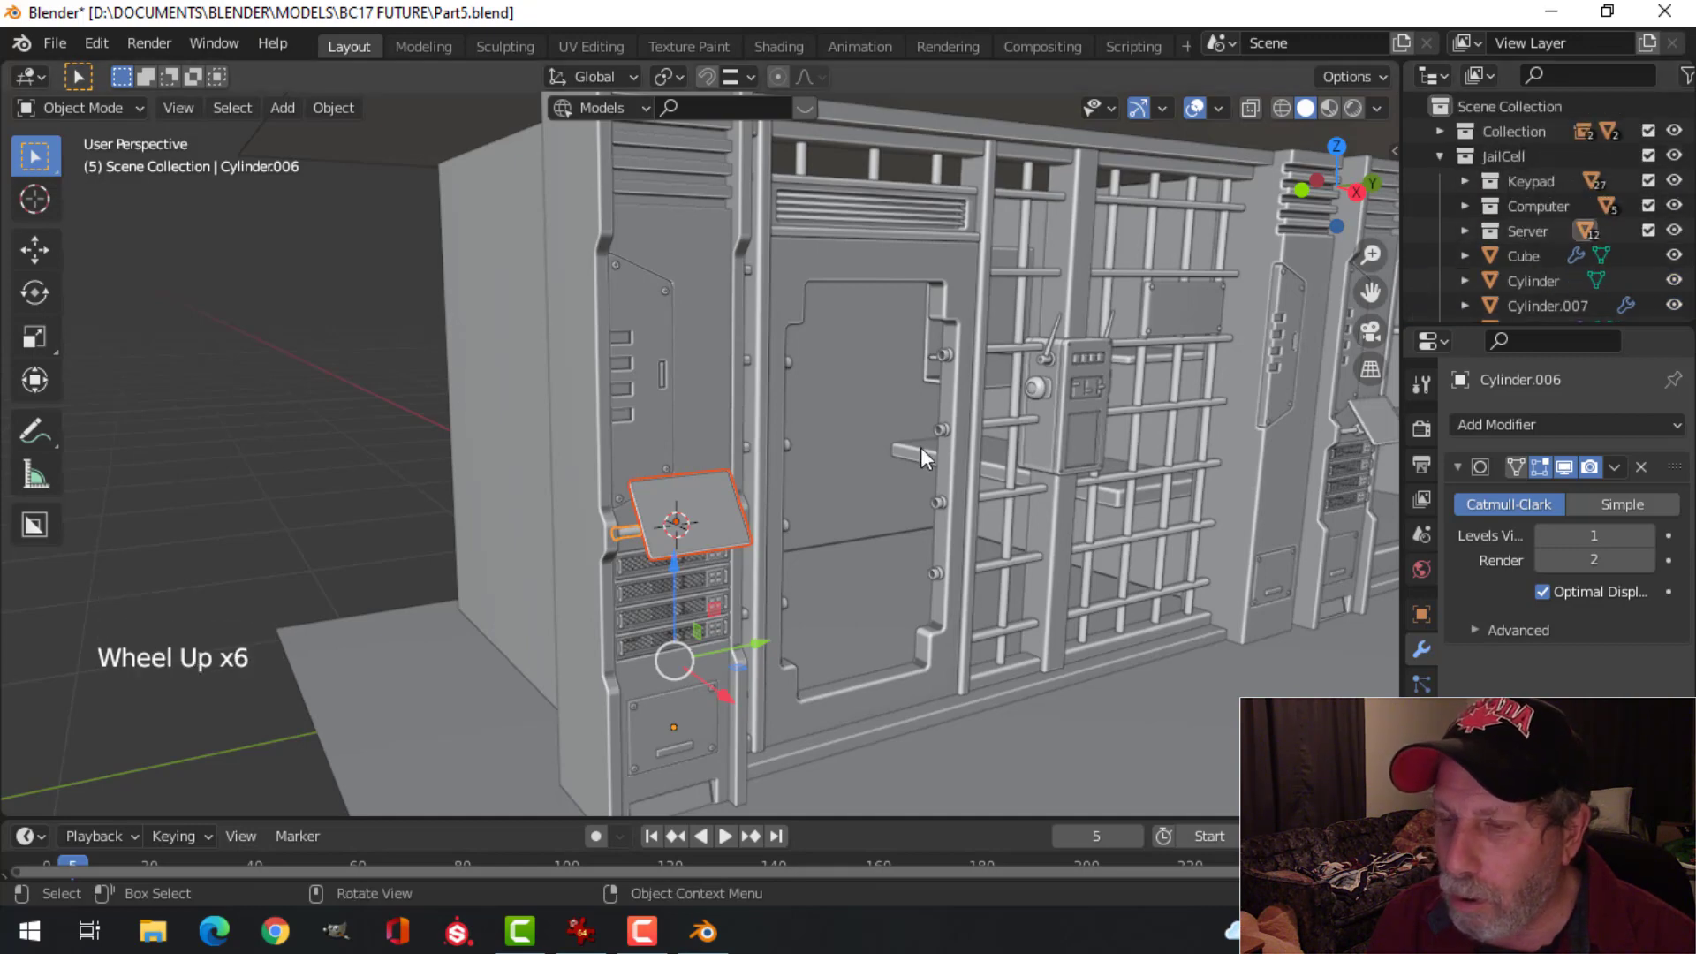
Step: Check the Server collection's contents by toggling its visibility and selecting its objects, and clear the selection
click(1676, 233)
click(1676, 232)
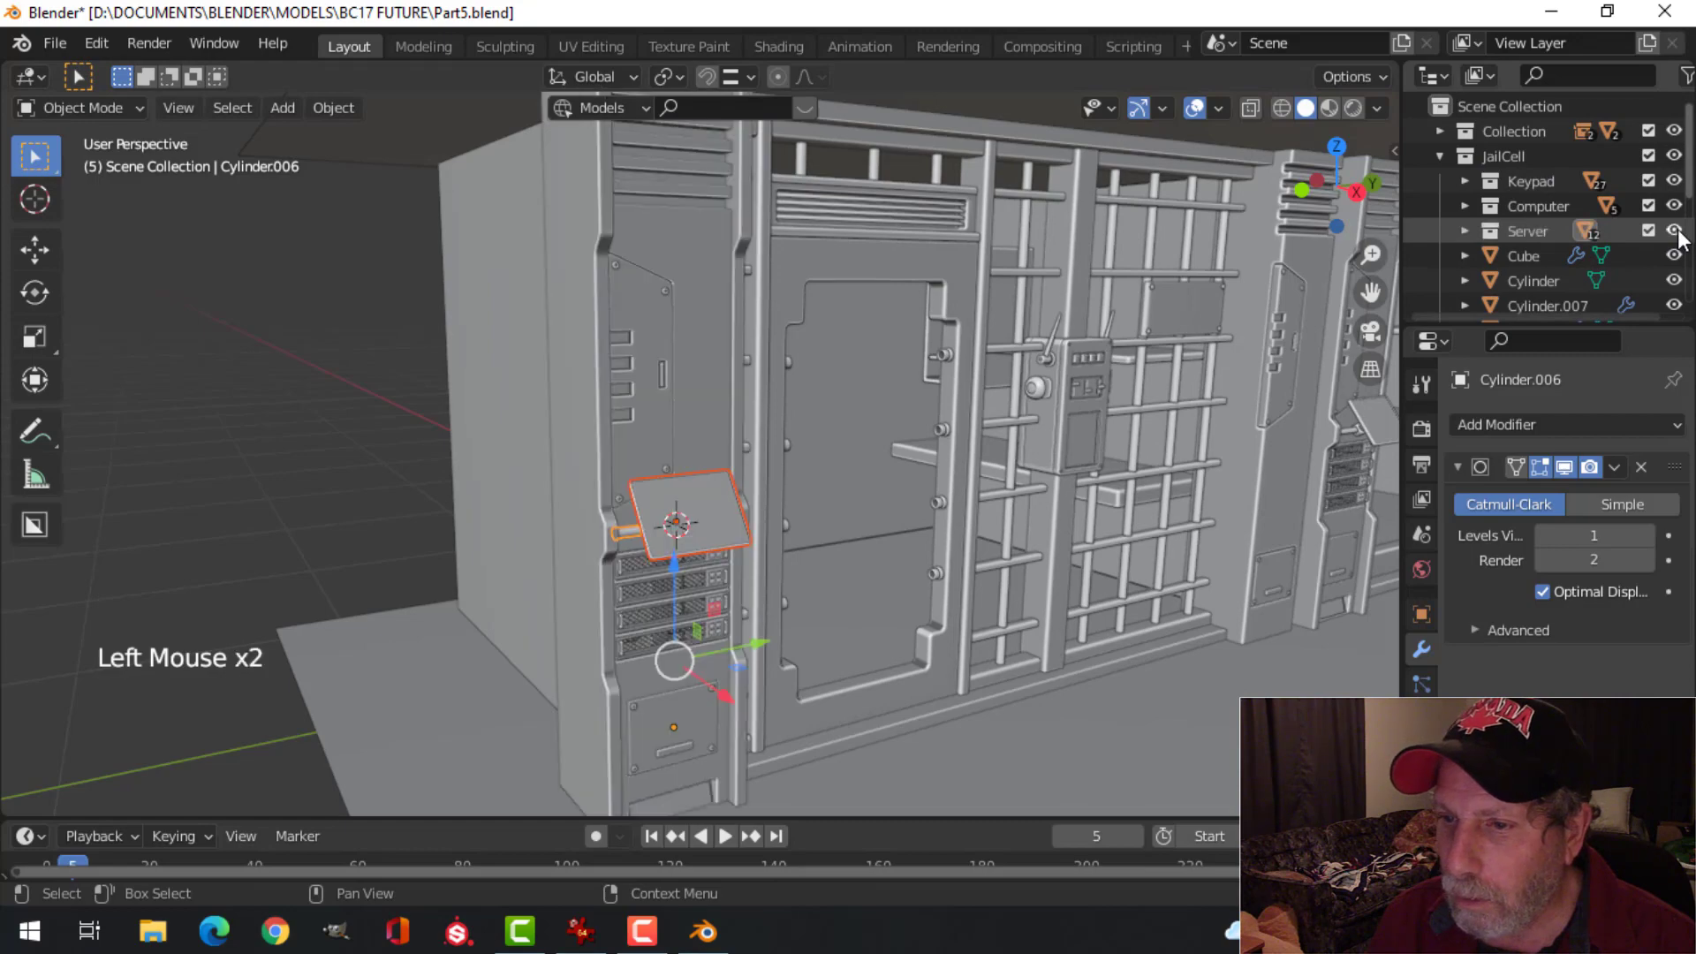
click(1534, 231)
right_click(1534, 231)
click(1401, 292)
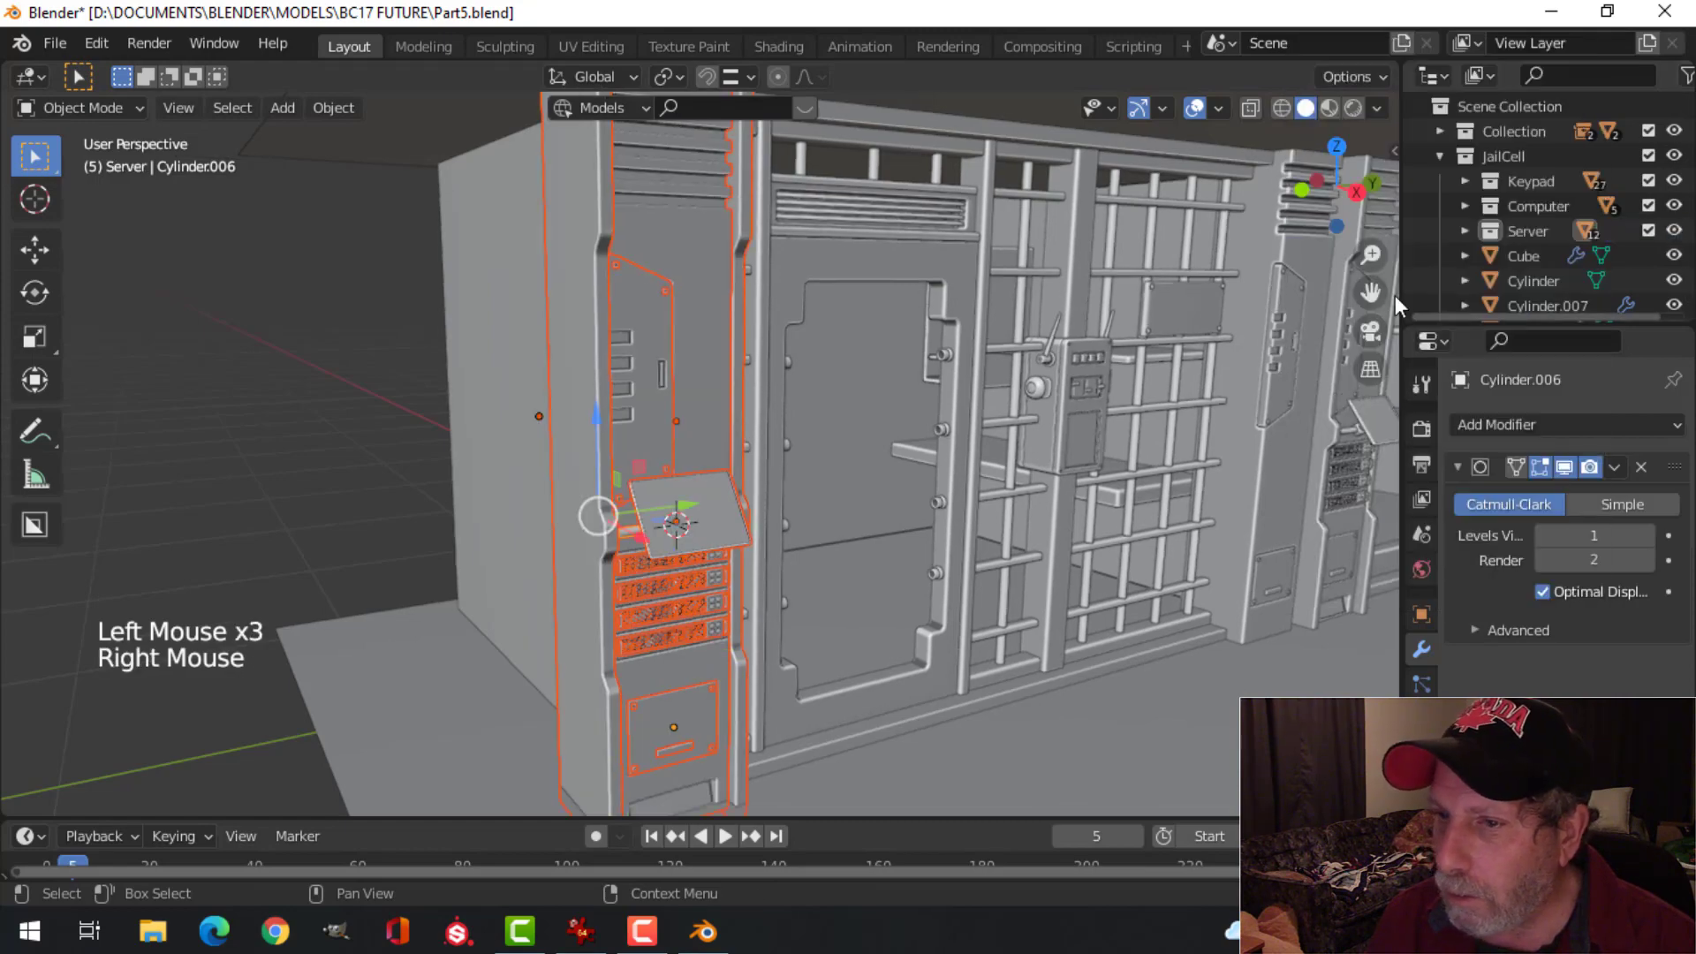
middle_drag(924, 470, 848, 474)
middle_drag(848, 473, 883, 446)
drag(730, 349, 749, 322)
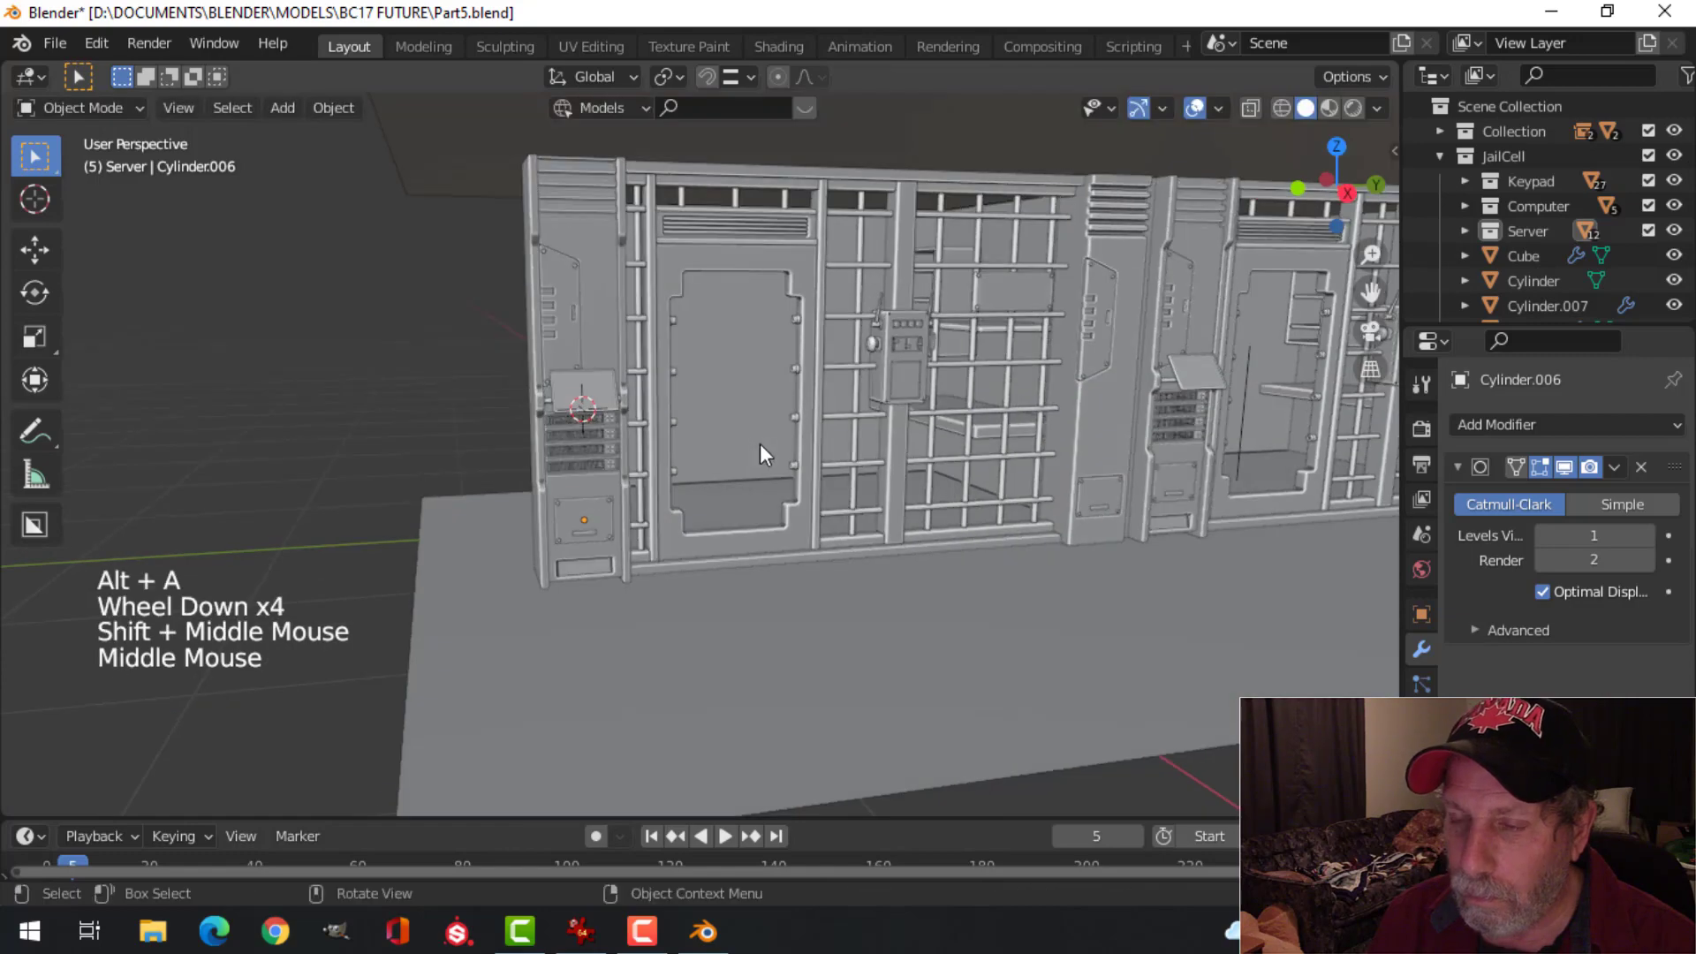
Step: Check the cell row with the Face Orientation overlay, and hide the viewport gizmos and overlays
scroll(760, 443, up, 2)
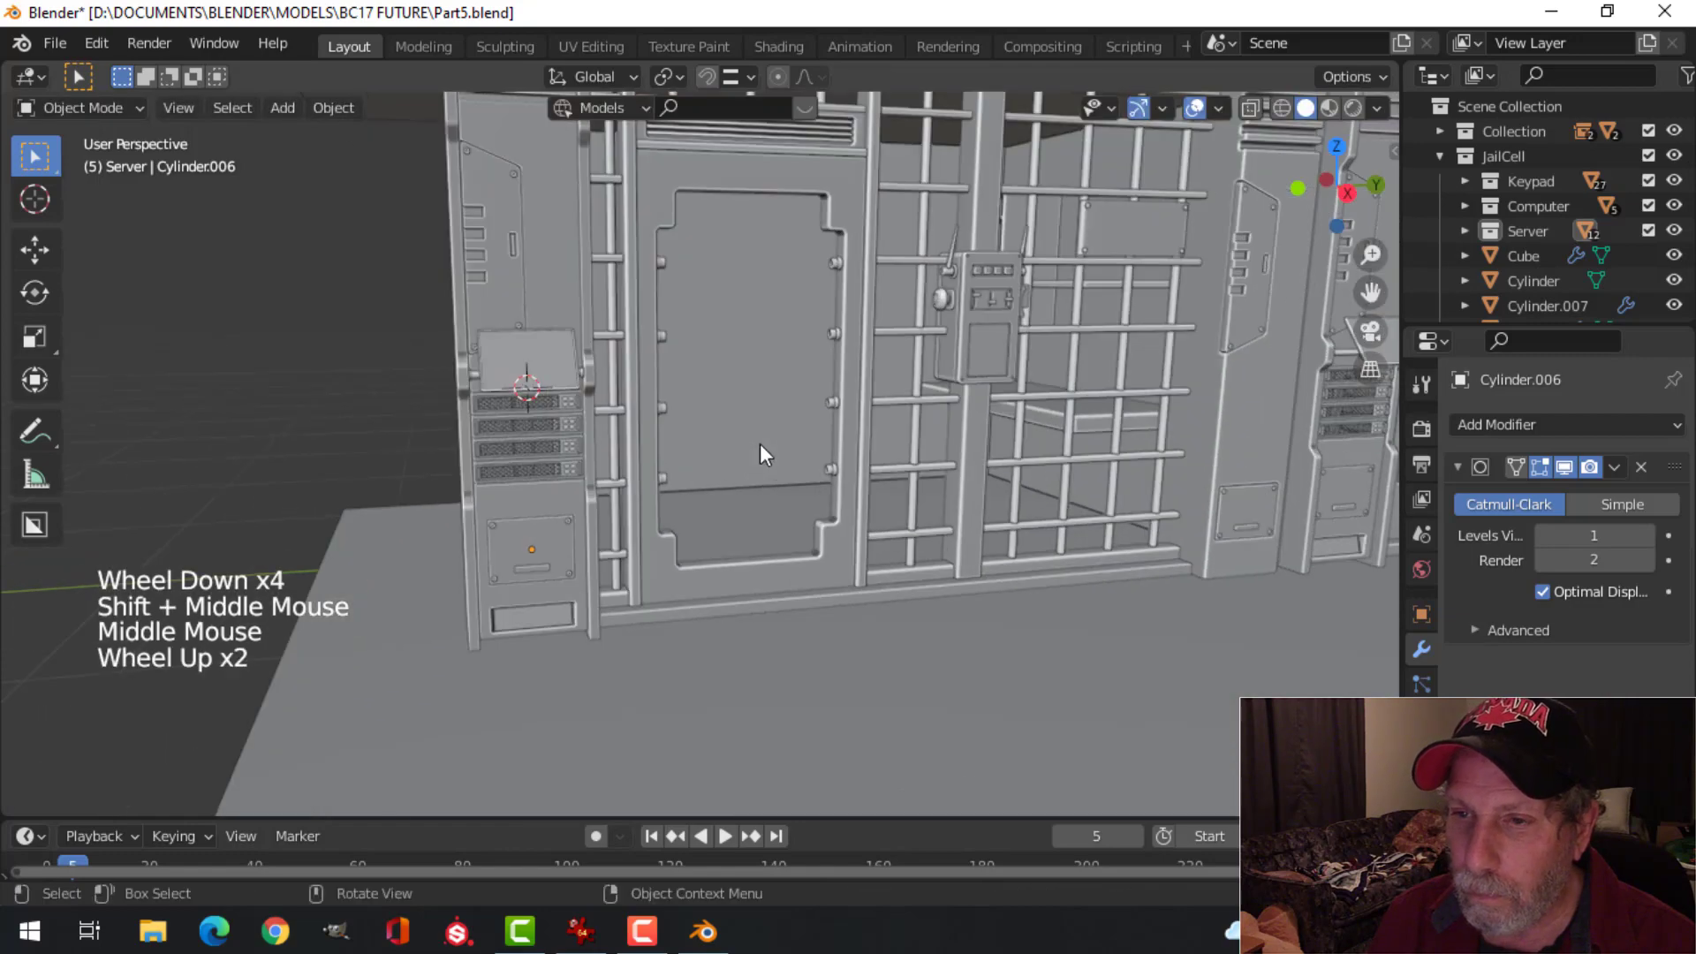
shift+middle_drag(756, 444, 714, 433)
scroll(590, 408, down, 2)
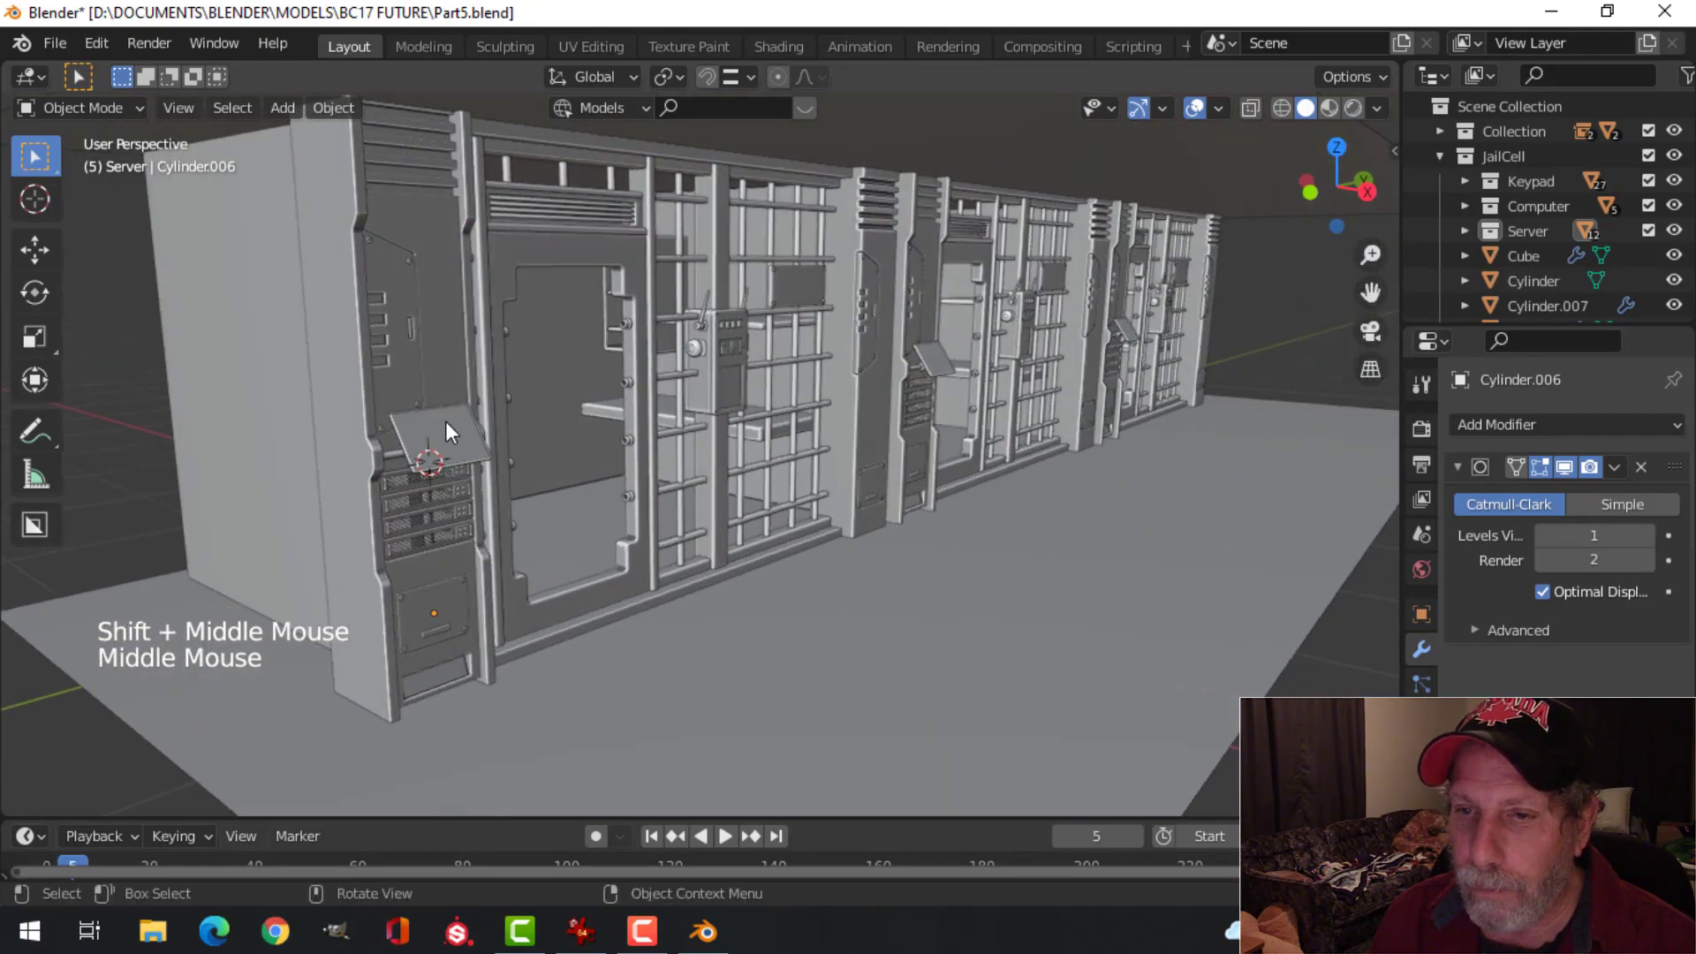
middle_drag(445, 421, 624, 383)
scroll(813, 392, down, 1)
click(1218, 107)
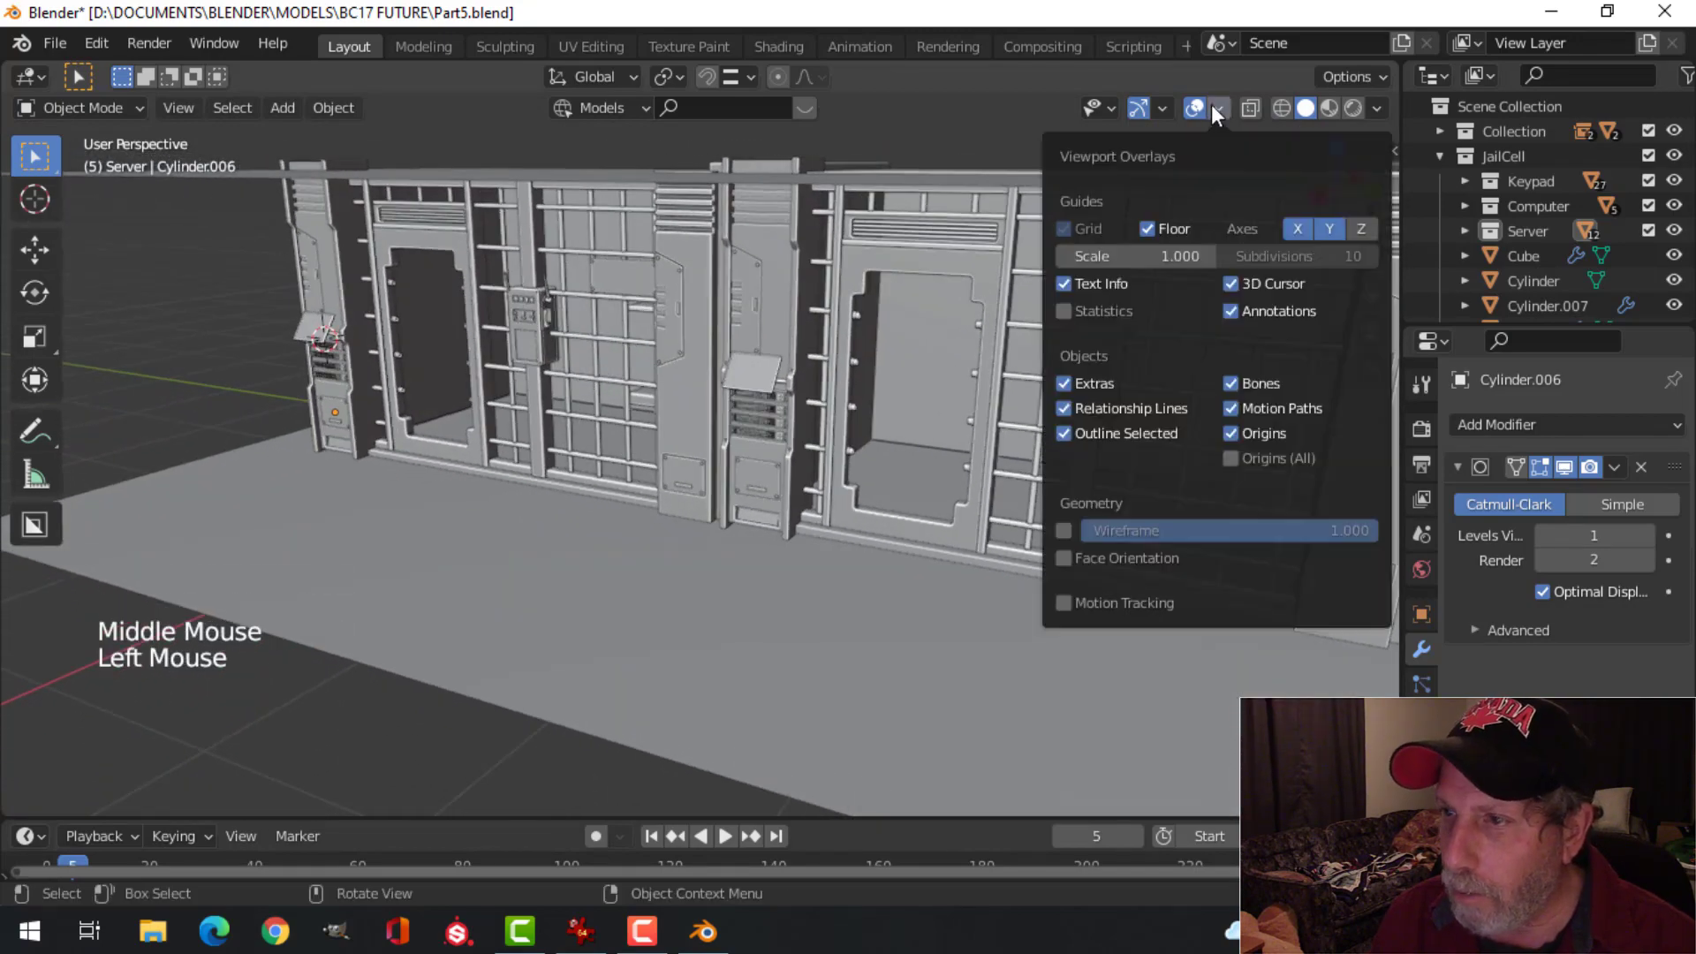
click(1064, 558)
click(1099, 553)
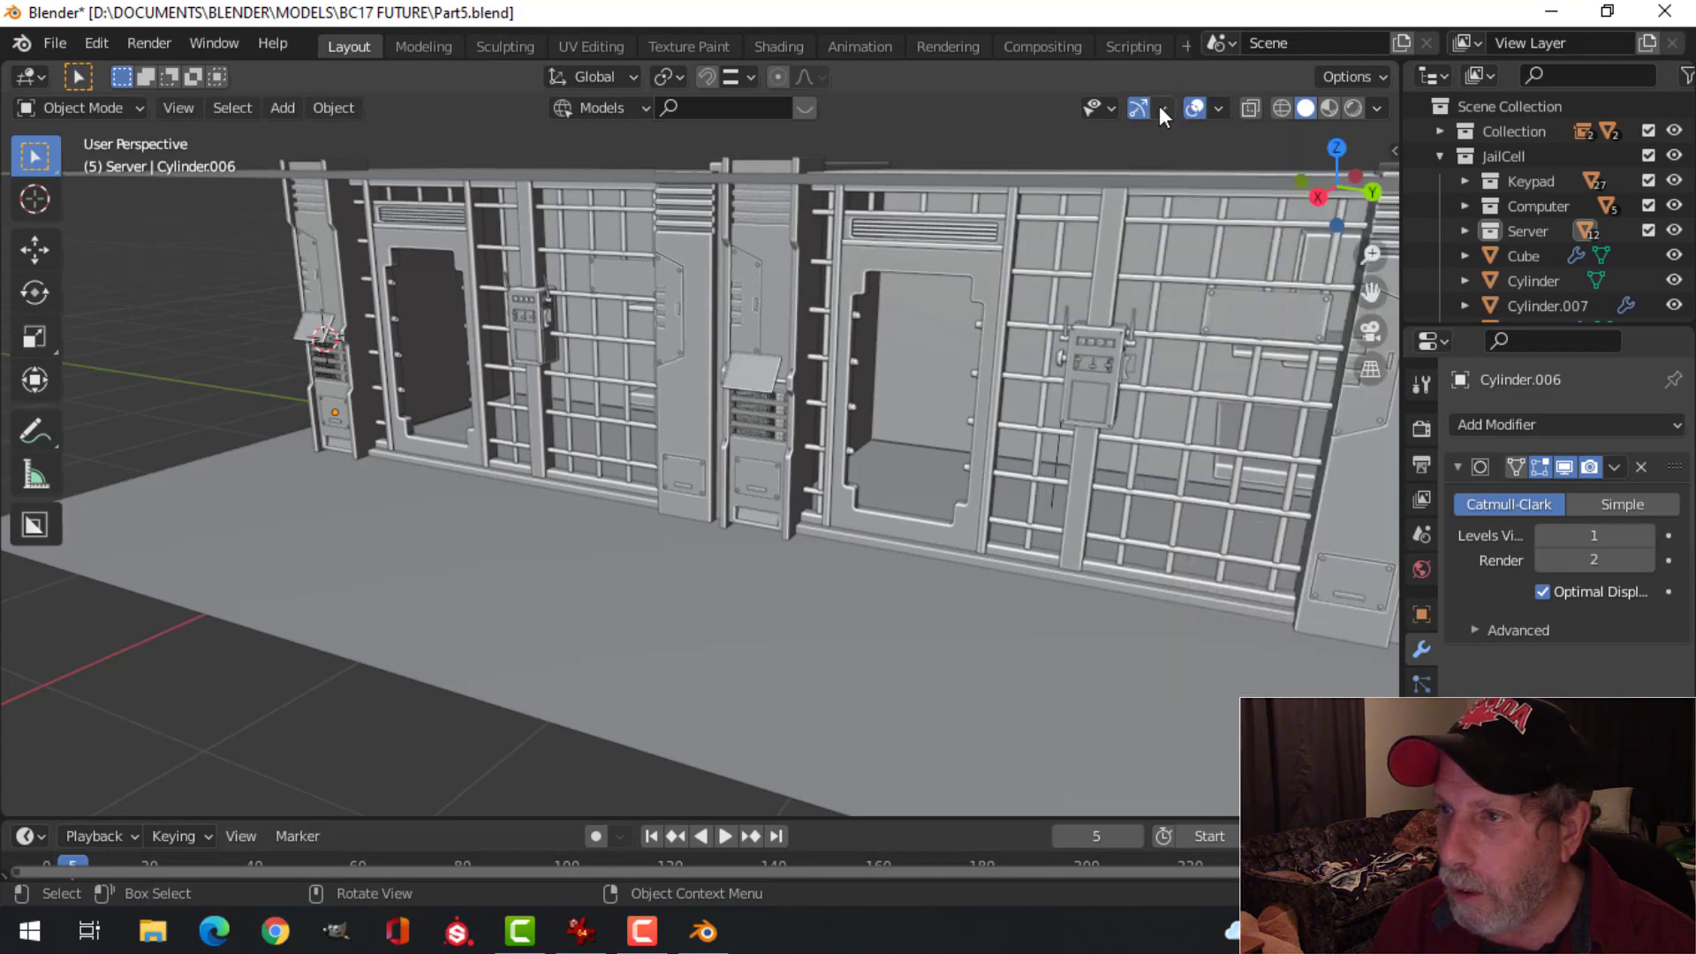
click(1196, 107)
scroll(1174, 214, up, 3)
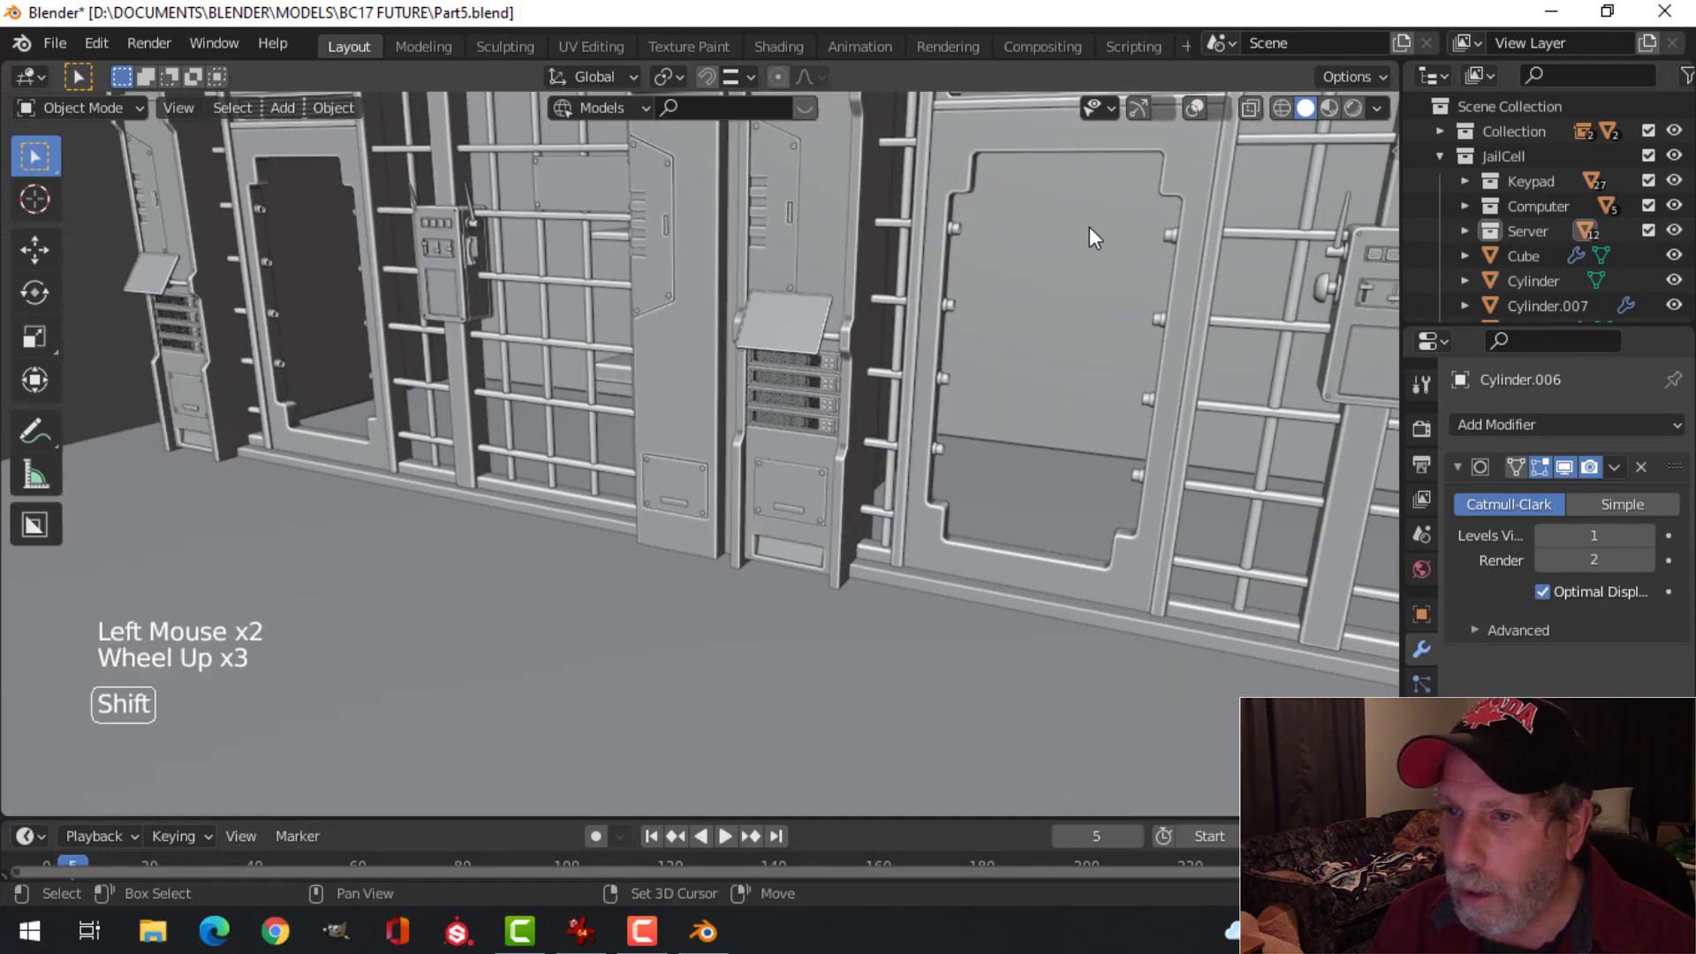
Step: Turn on shadows in the solid viewport shading and frame the end cell with its server tower
shift+middle_drag(1089, 227, 1307, 138)
click(1376, 106)
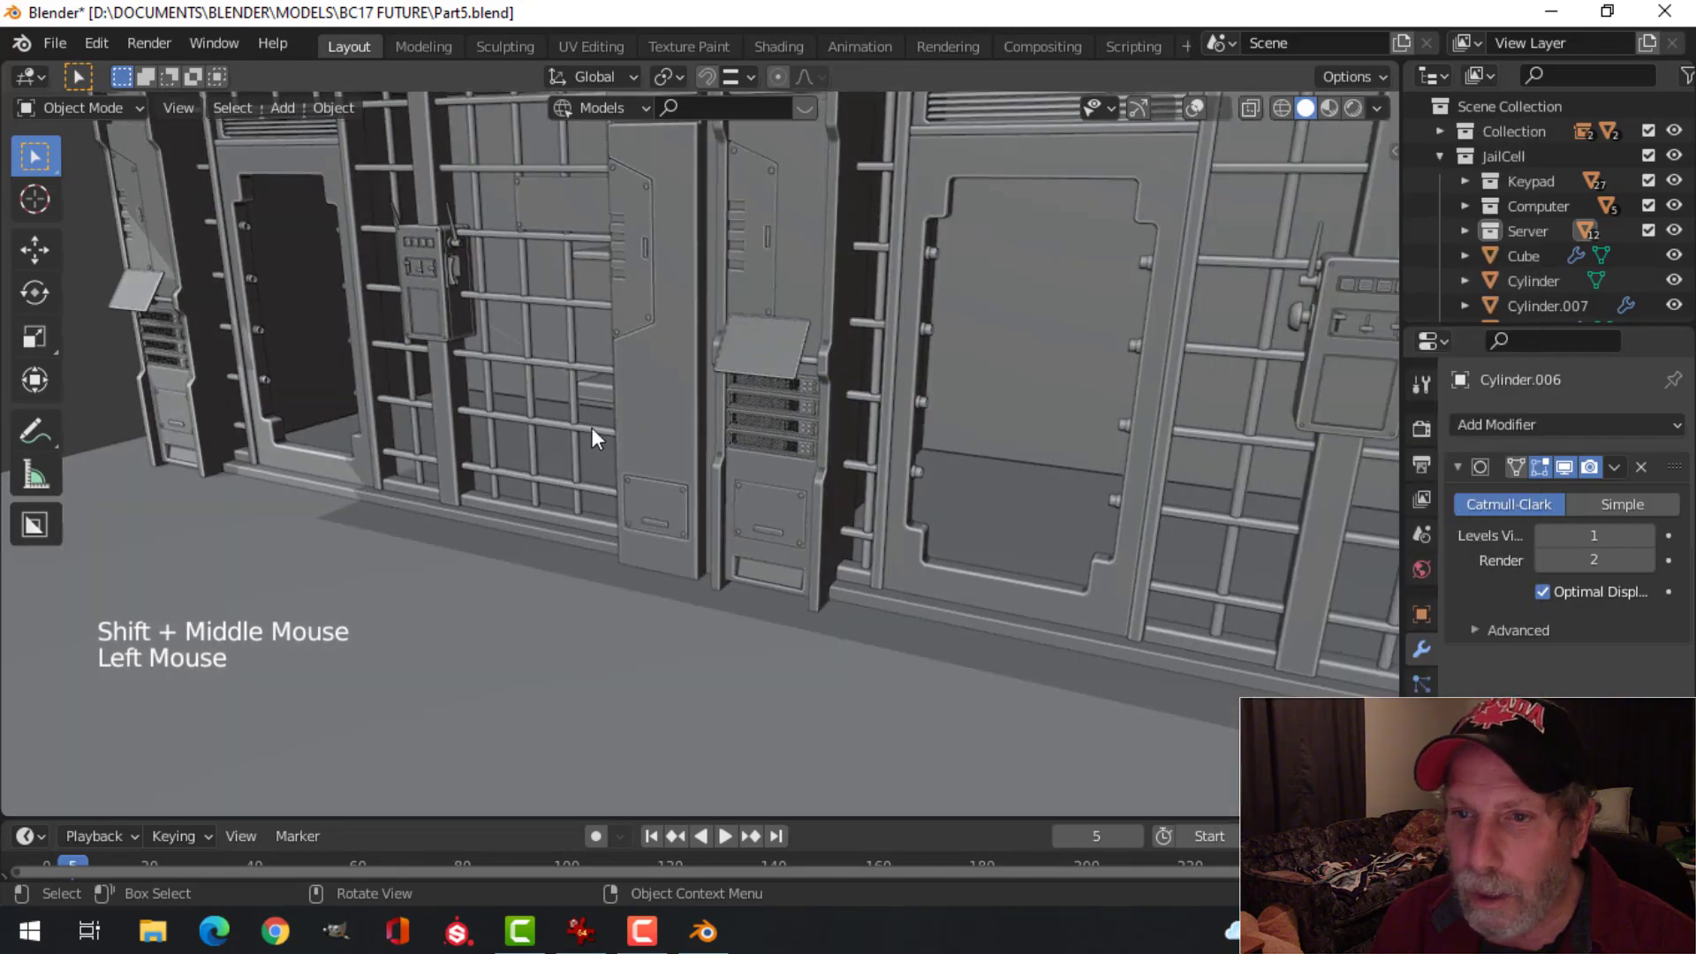
shift+middle_drag(592, 428, 878, 447)
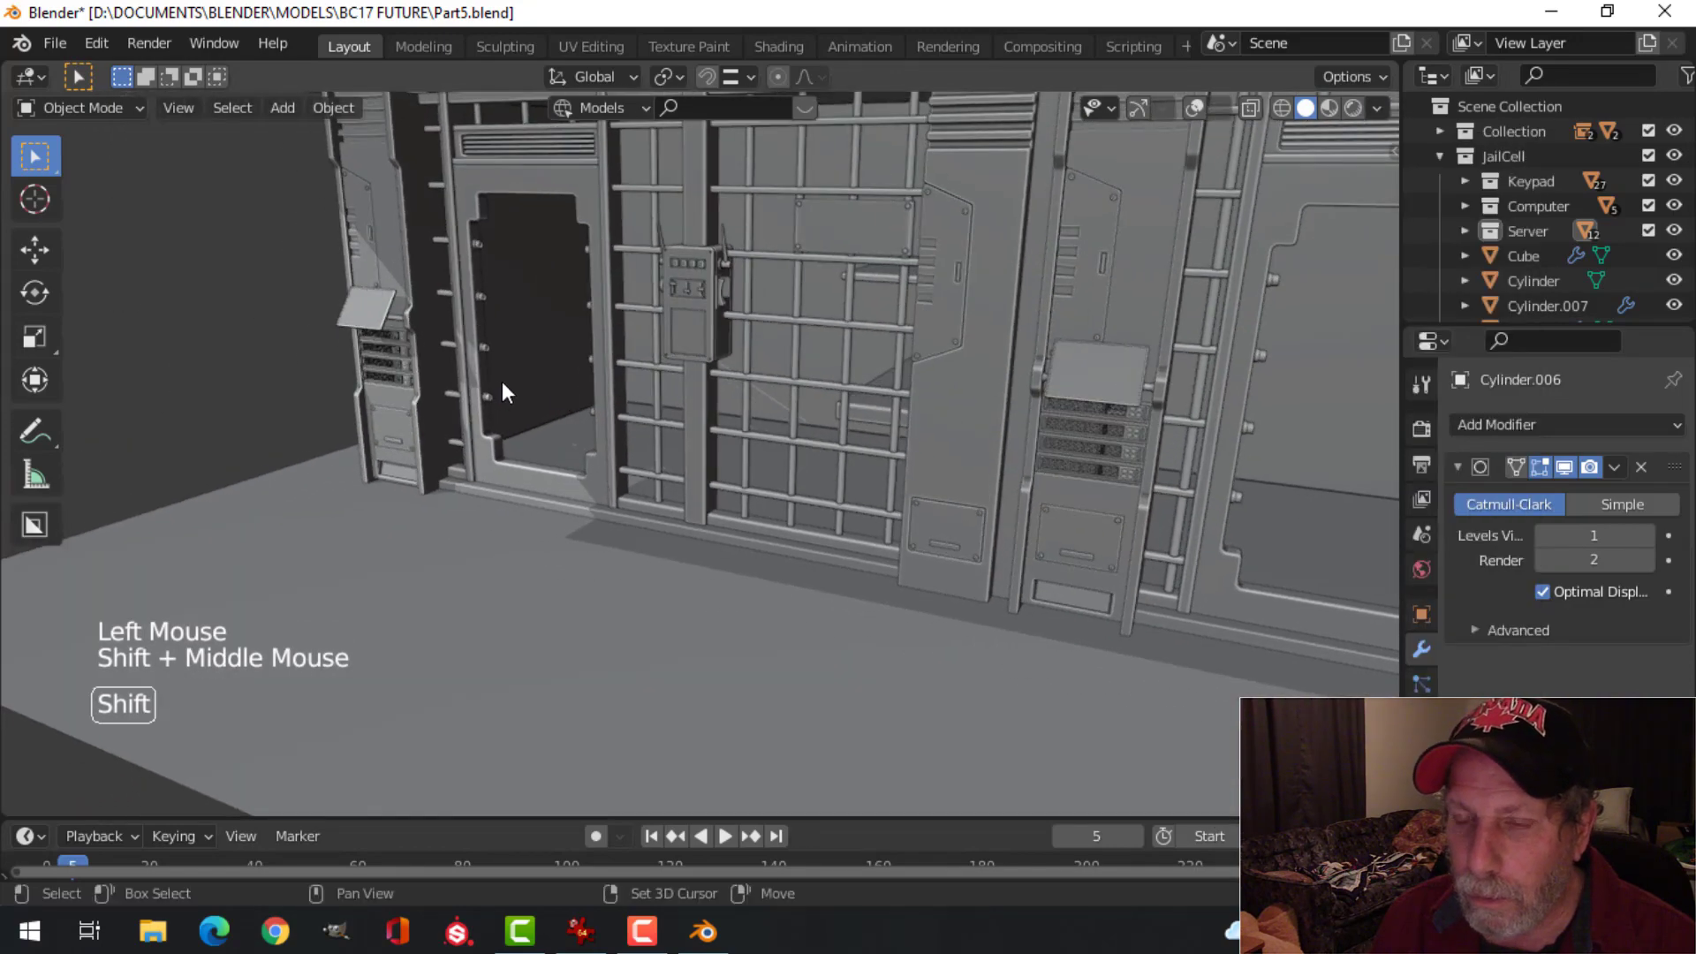
shift+middle_drag(492, 383, 739, 450)
scroll(723, 437, up, 4)
scroll(724, 437, up, 2)
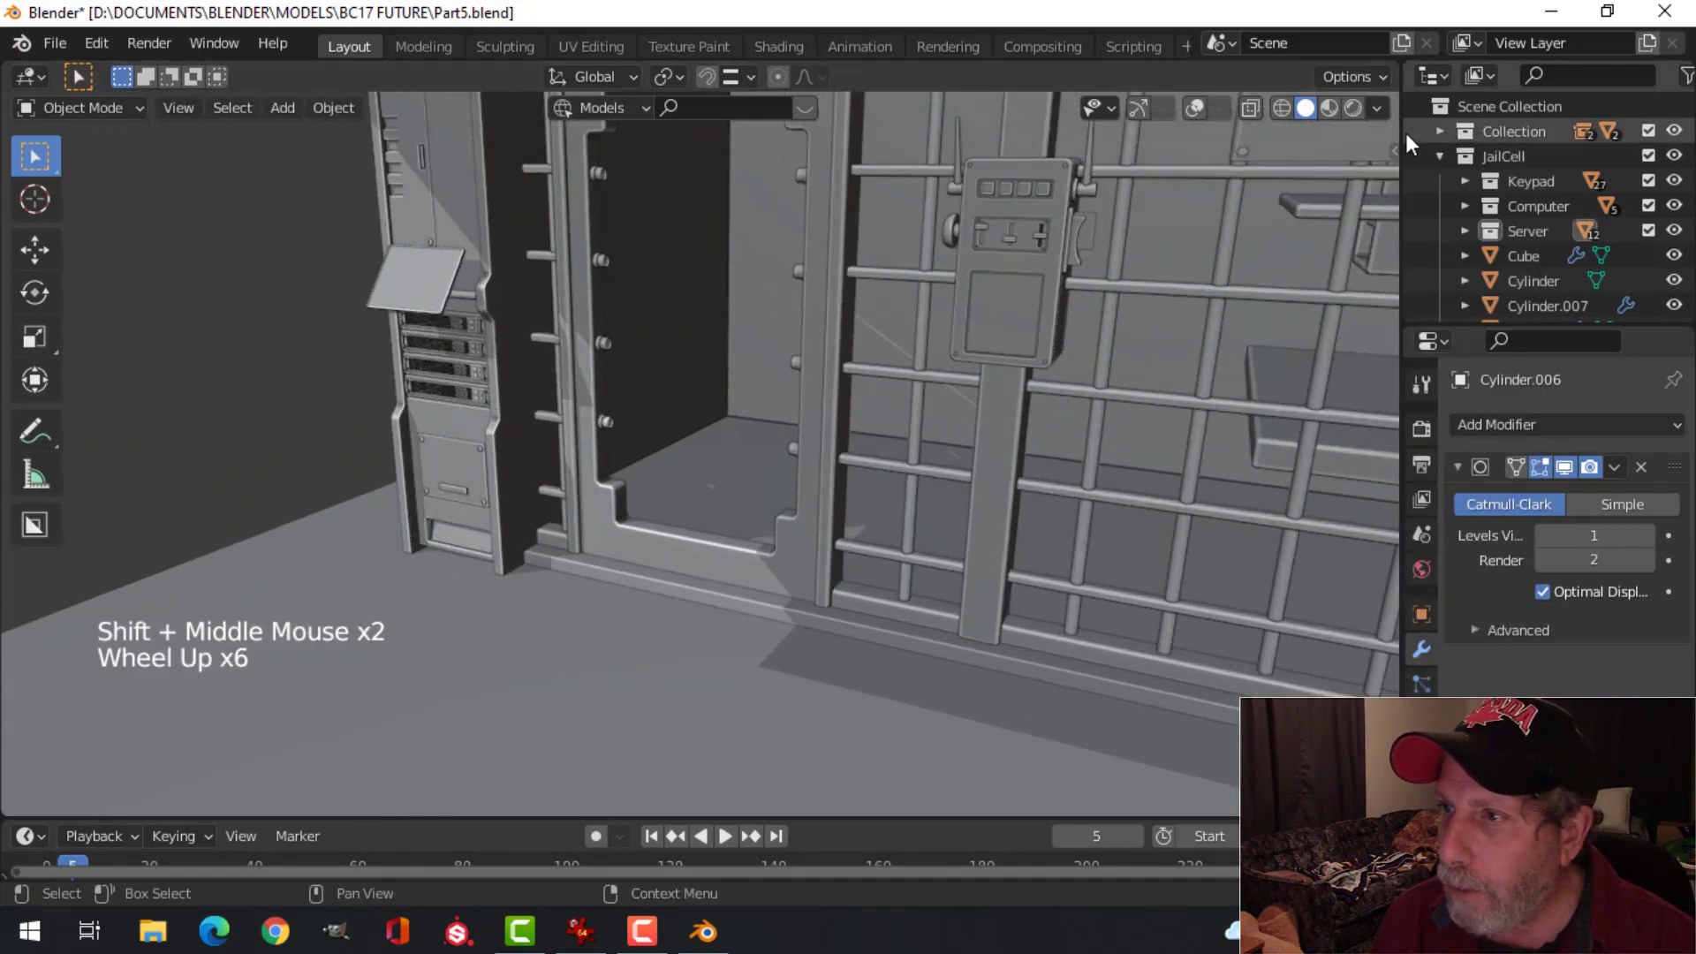
Step: Switch the viewport lighting to MatCap and choose the glossy red sphere
click(1376, 107)
click(1354, 228)
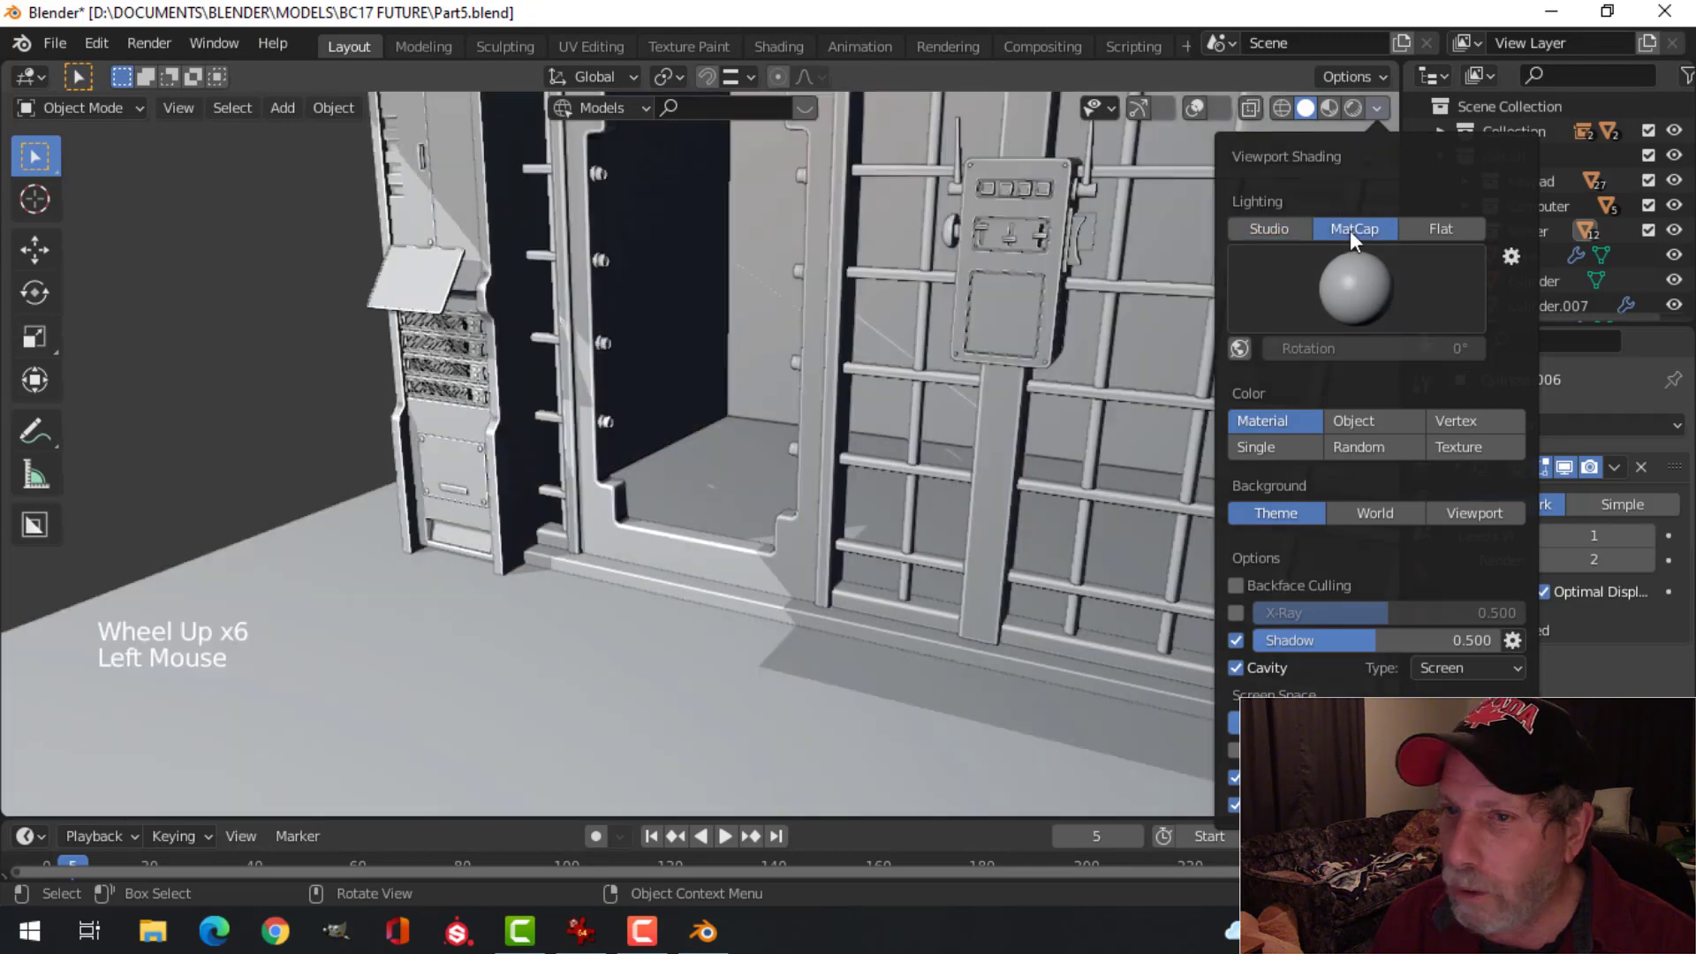
click(1350, 288)
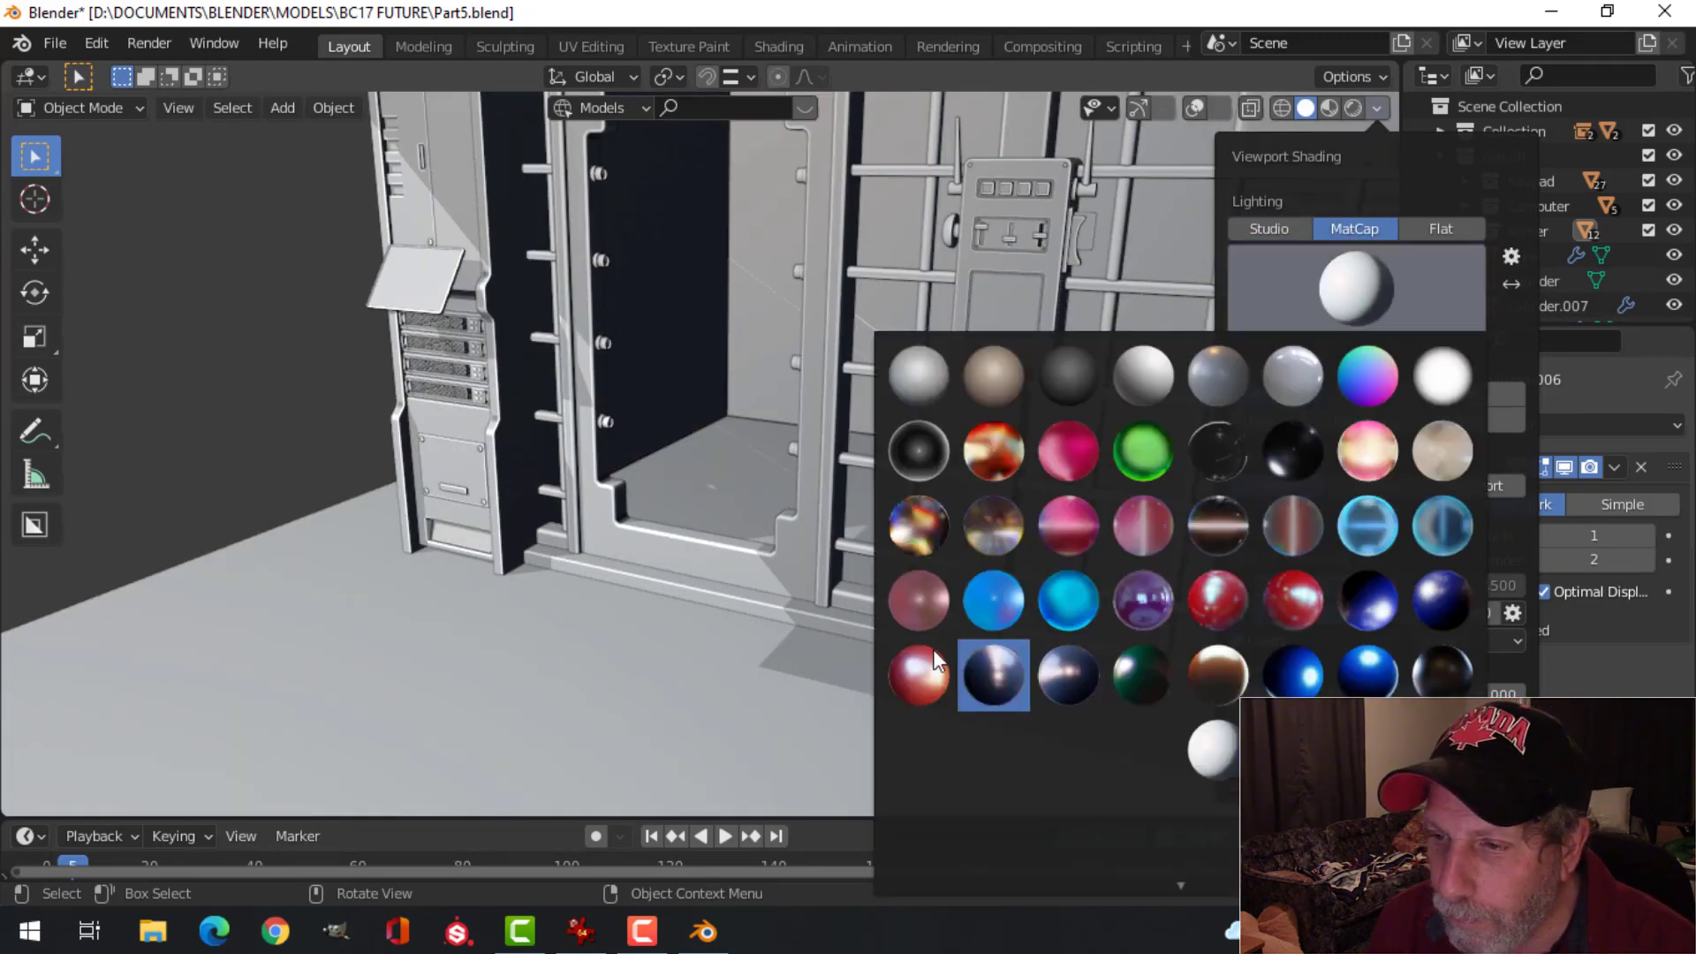
click(914, 673)
Step: Examine the end server tower and its tilted panel from the side and front under the red MatCap
scroll(384, 427, up, 3)
middle_drag(384, 428, 641, 453)
scroll(331, 516, down, 4)
shift+middle_drag(330, 516, 825, 386)
scroll(256, 500, down, 3)
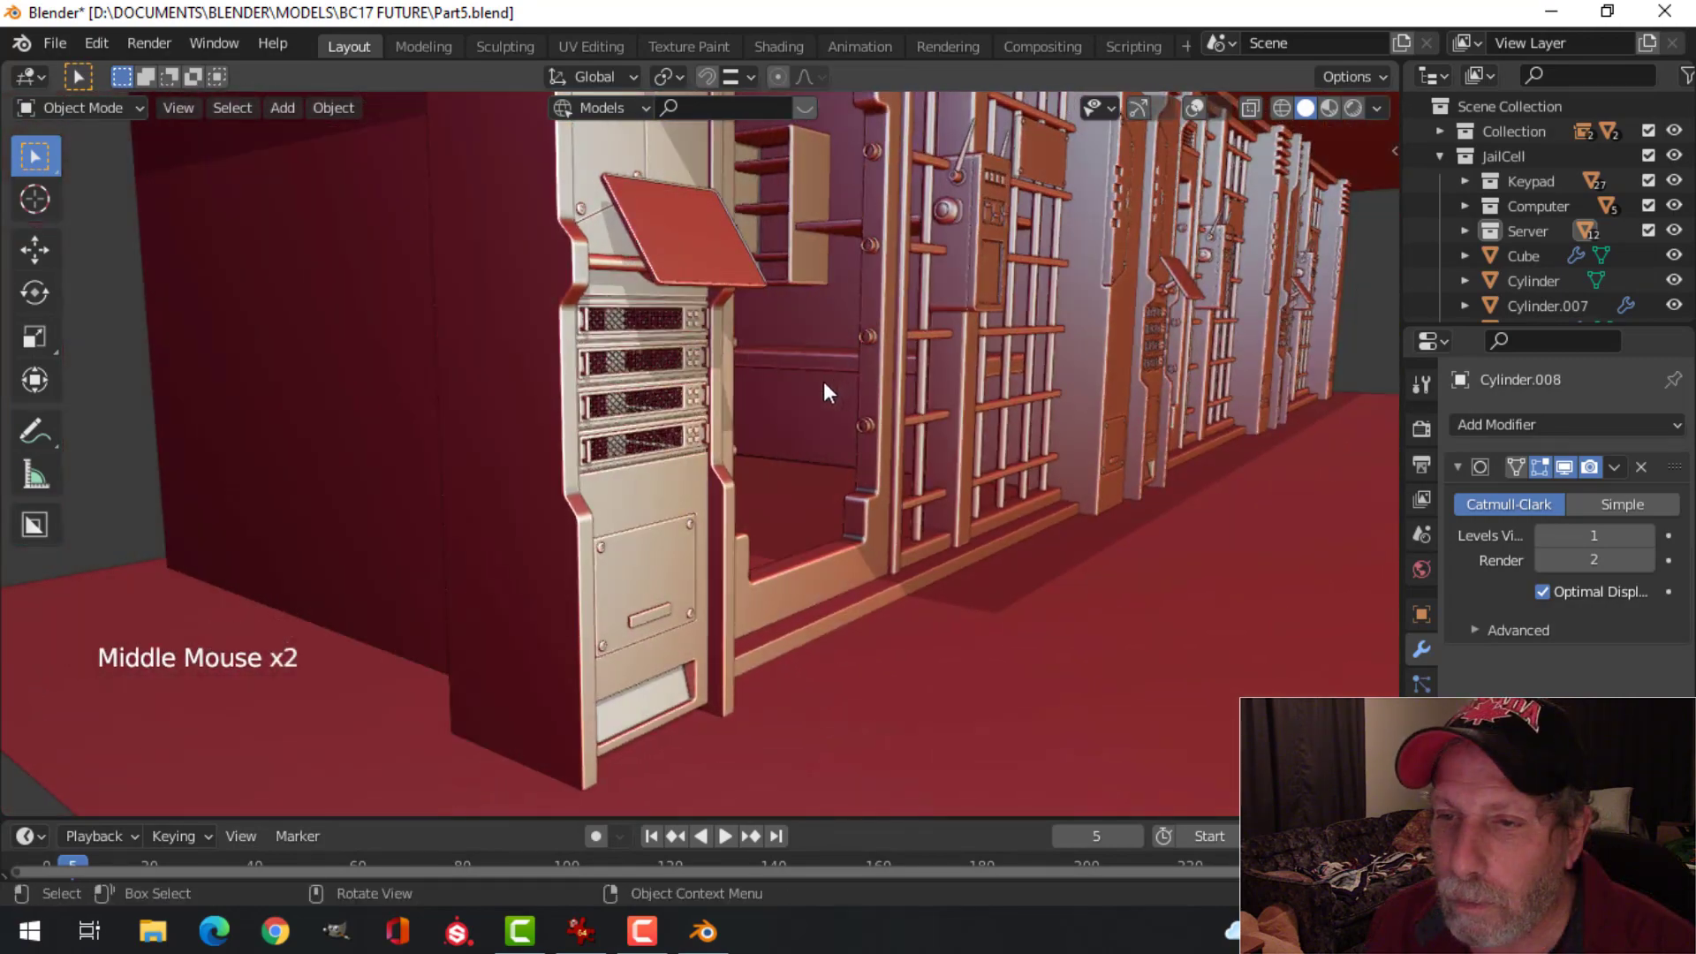
scroll(825, 386, down, 3)
shift+middle_drag(715, 405, 630, 336)
scroll(756, 416, up, 2)
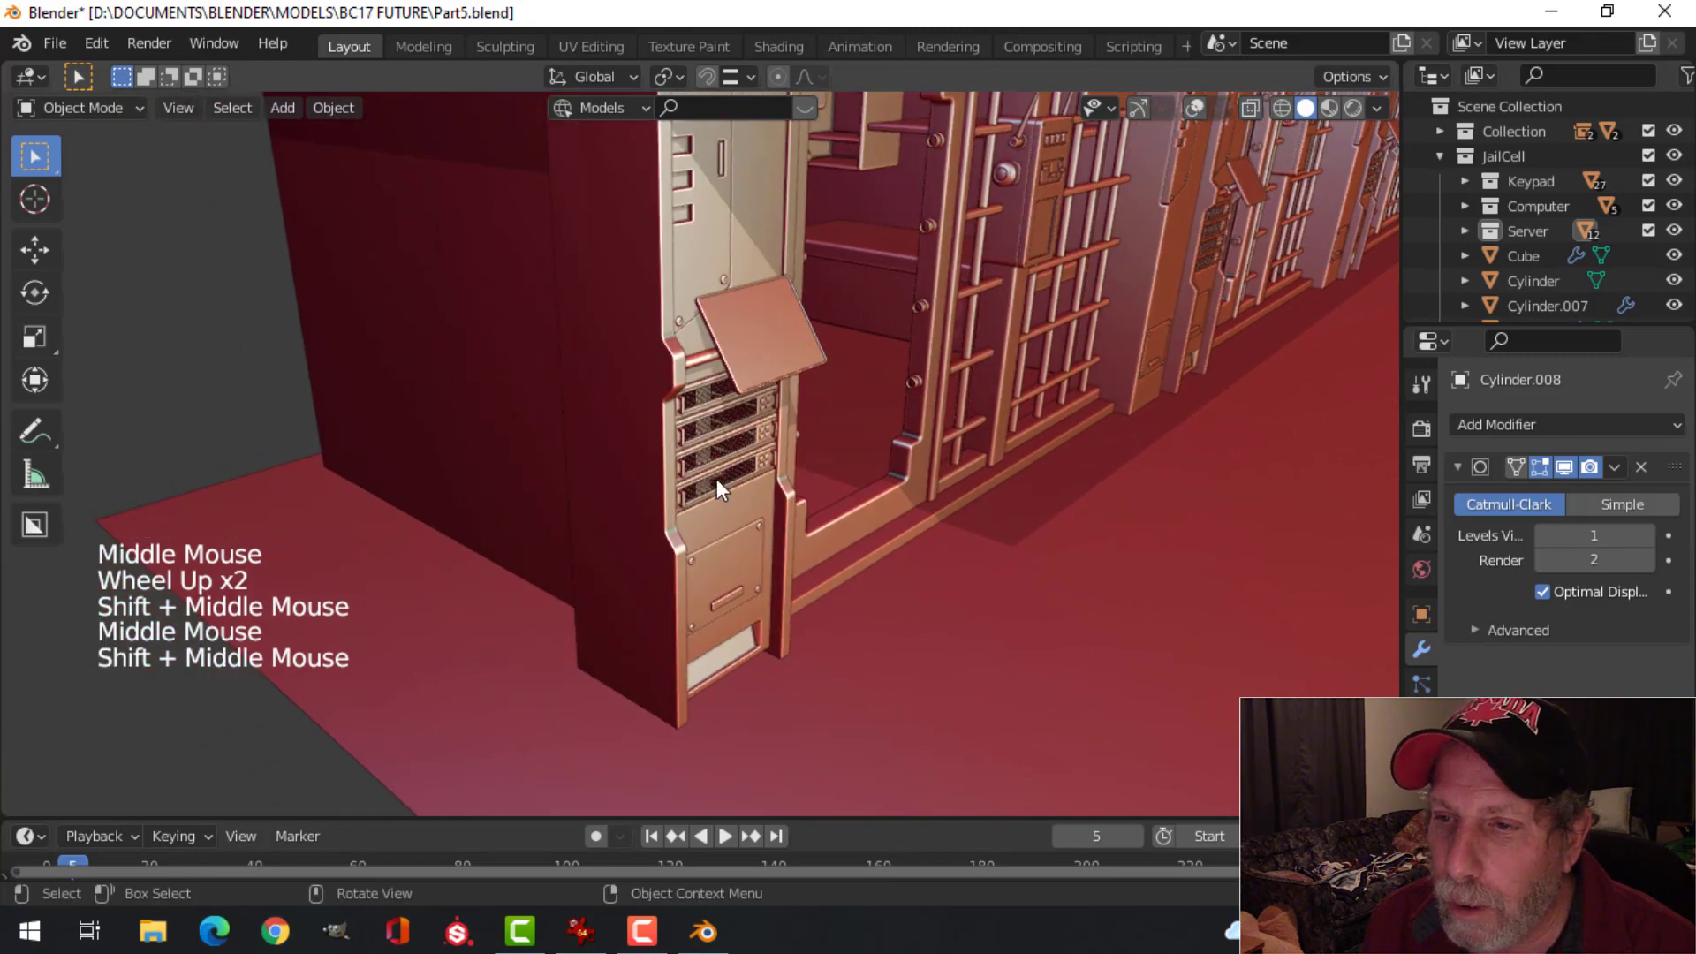
scroll(718, 479, down, 1)
middle_drag(717, 478, 863, 462)
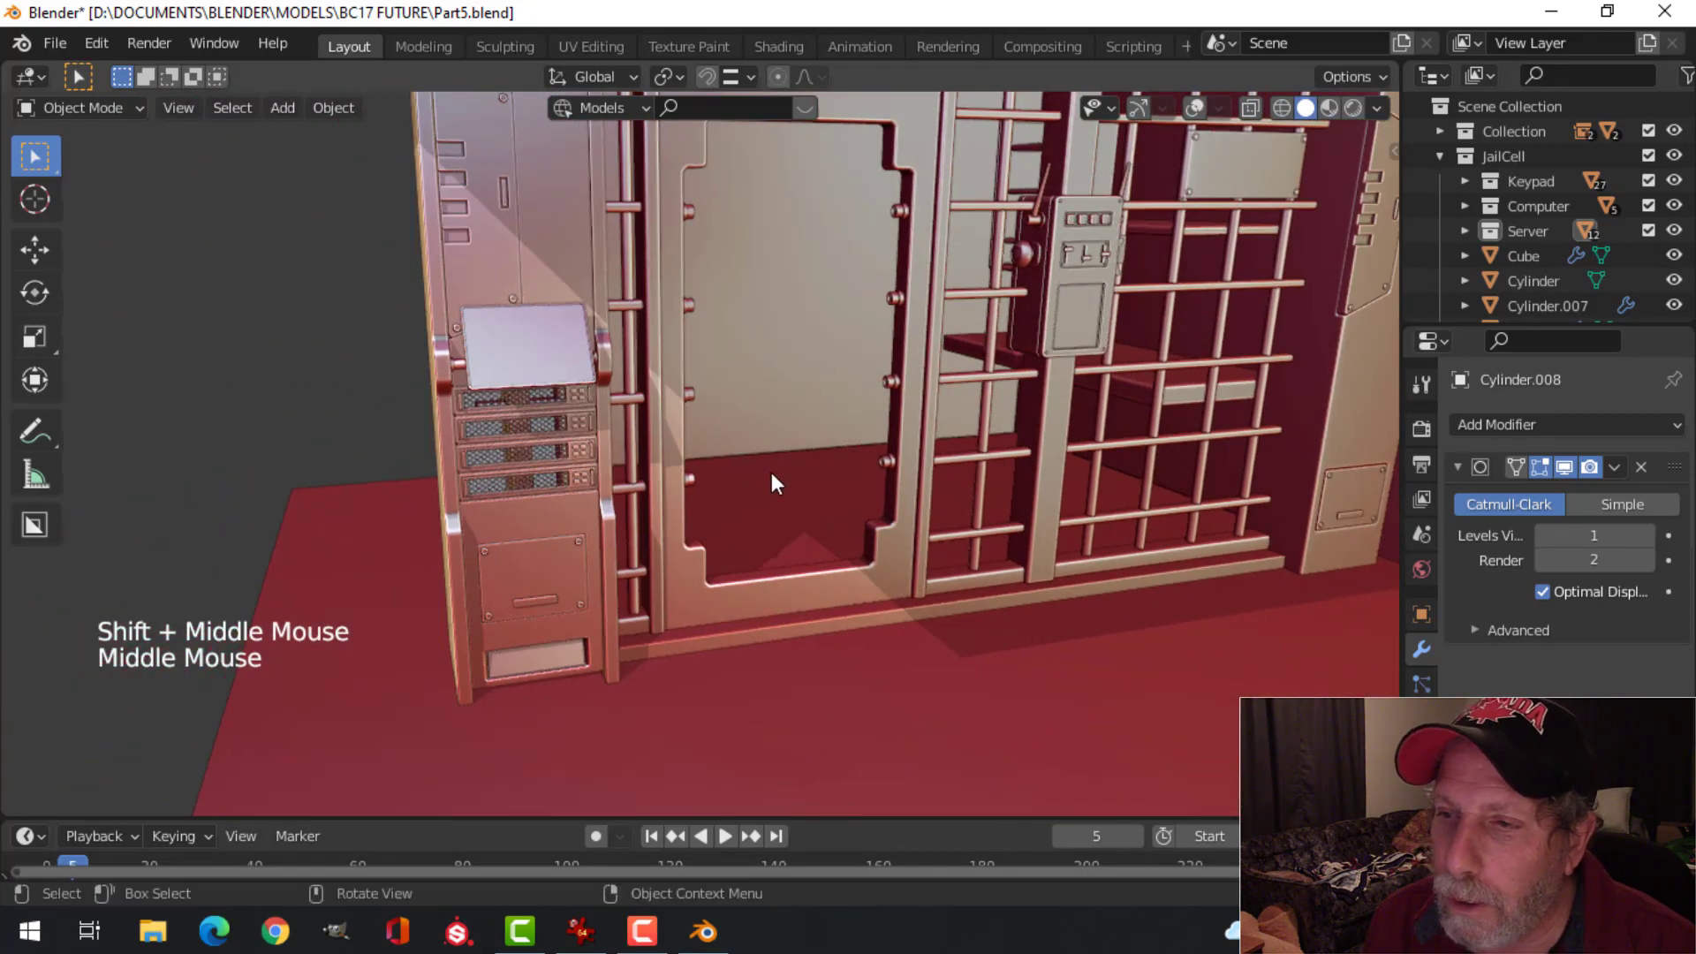
Step: Review the full row of jail cells and towers from several angles along both directions
shift+middle_drag(1021, 473, 740, 477)
shift+middle_drag(1050, 463, 666, 271)
scroll(714, 422, up, 2)
scroll(723, 369, down, 2)
mouse_move(729, 375)
middle_down()
mouse_move(749, 406)
mouse_move(659, 399)
mouse_move(760, 379)
mouse_move(823, 449)
mouse_move(607, 432)
mouse_move(739, 358)
middle_up()
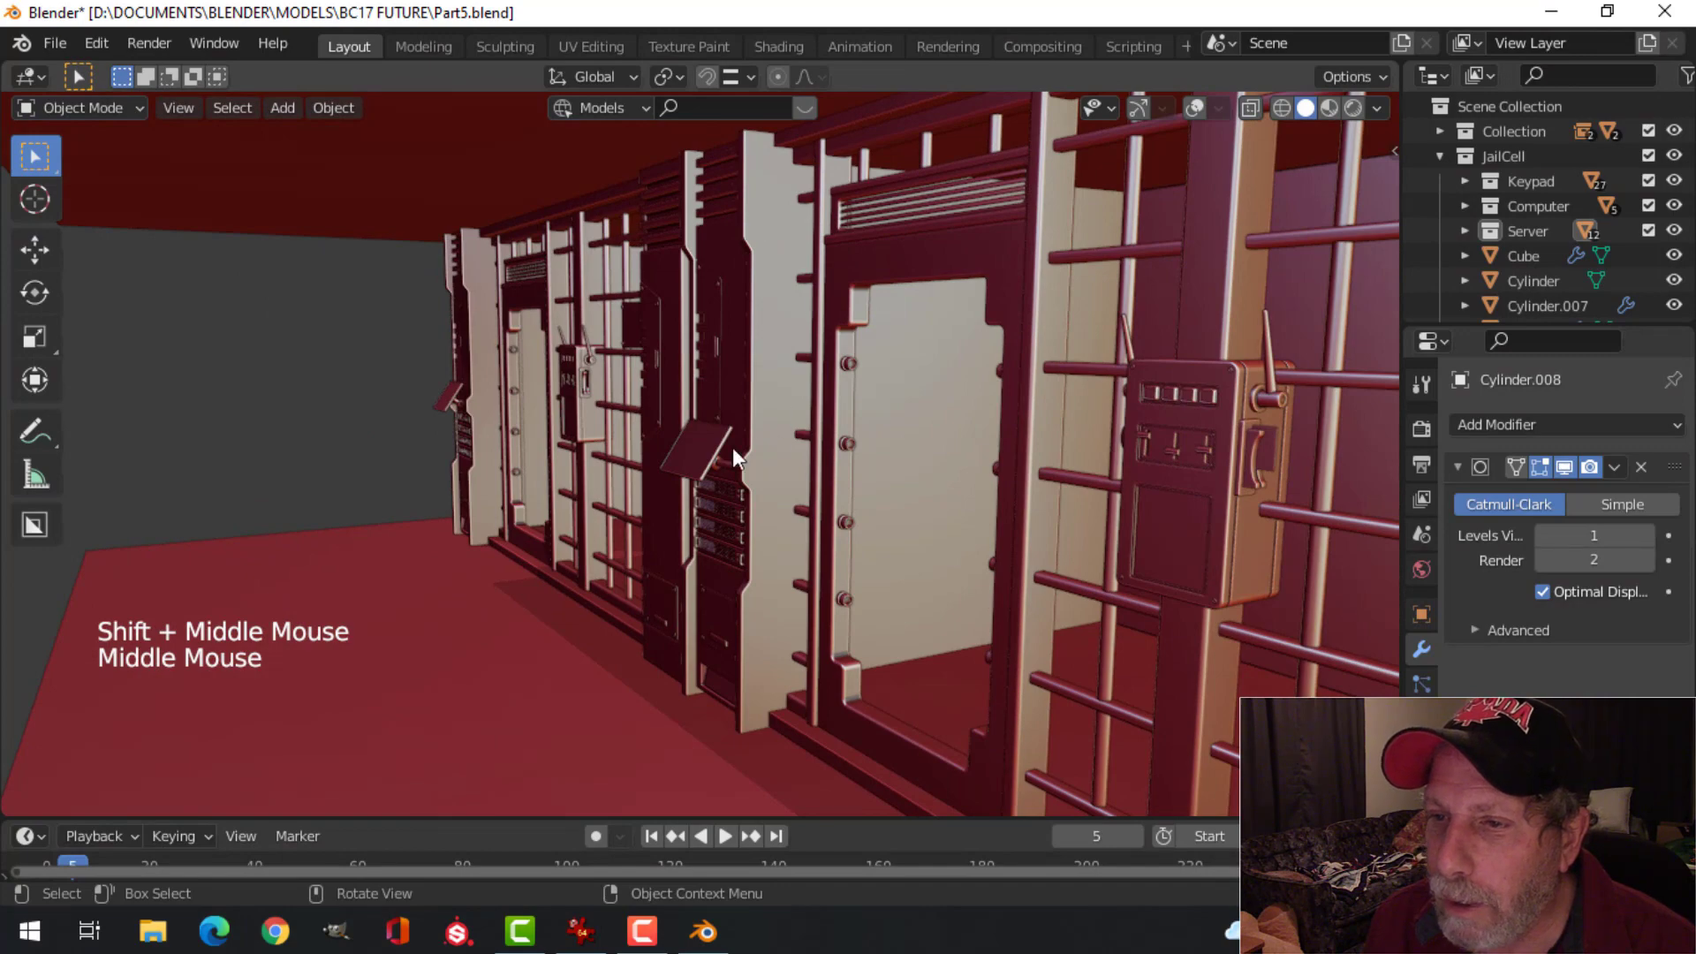
middle_drag(706, 458, 591, 256)
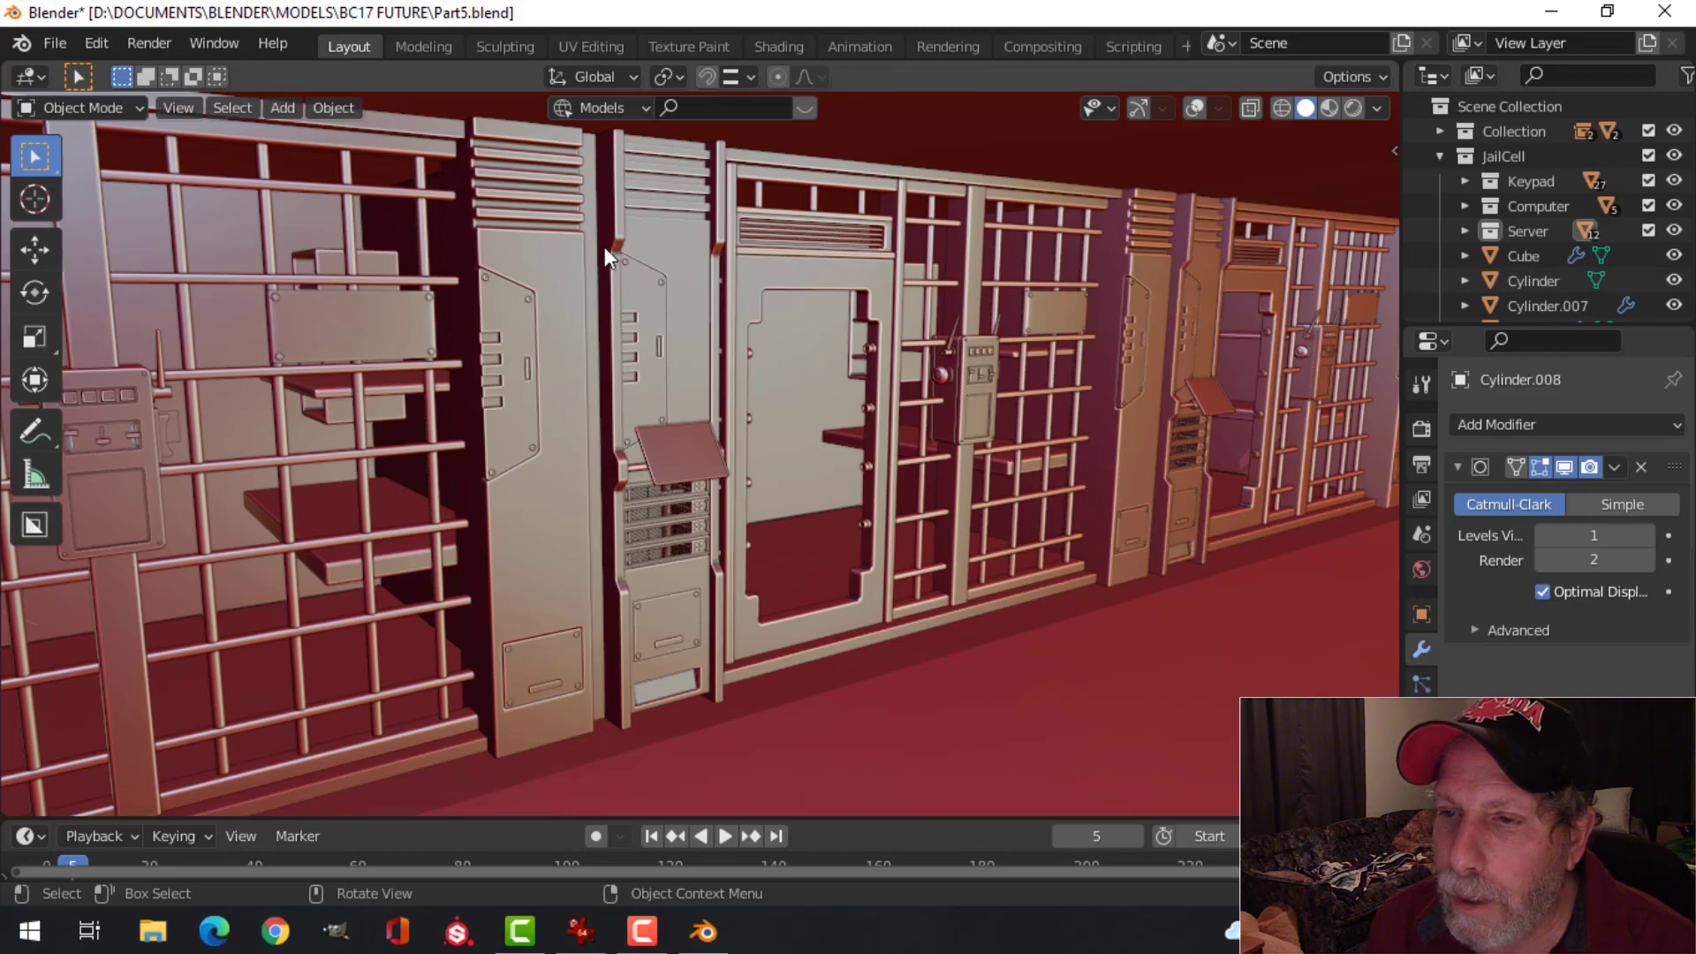
scroll(771, 397, down, 2)
shift+middle_drag(771, 398, 670, 423)
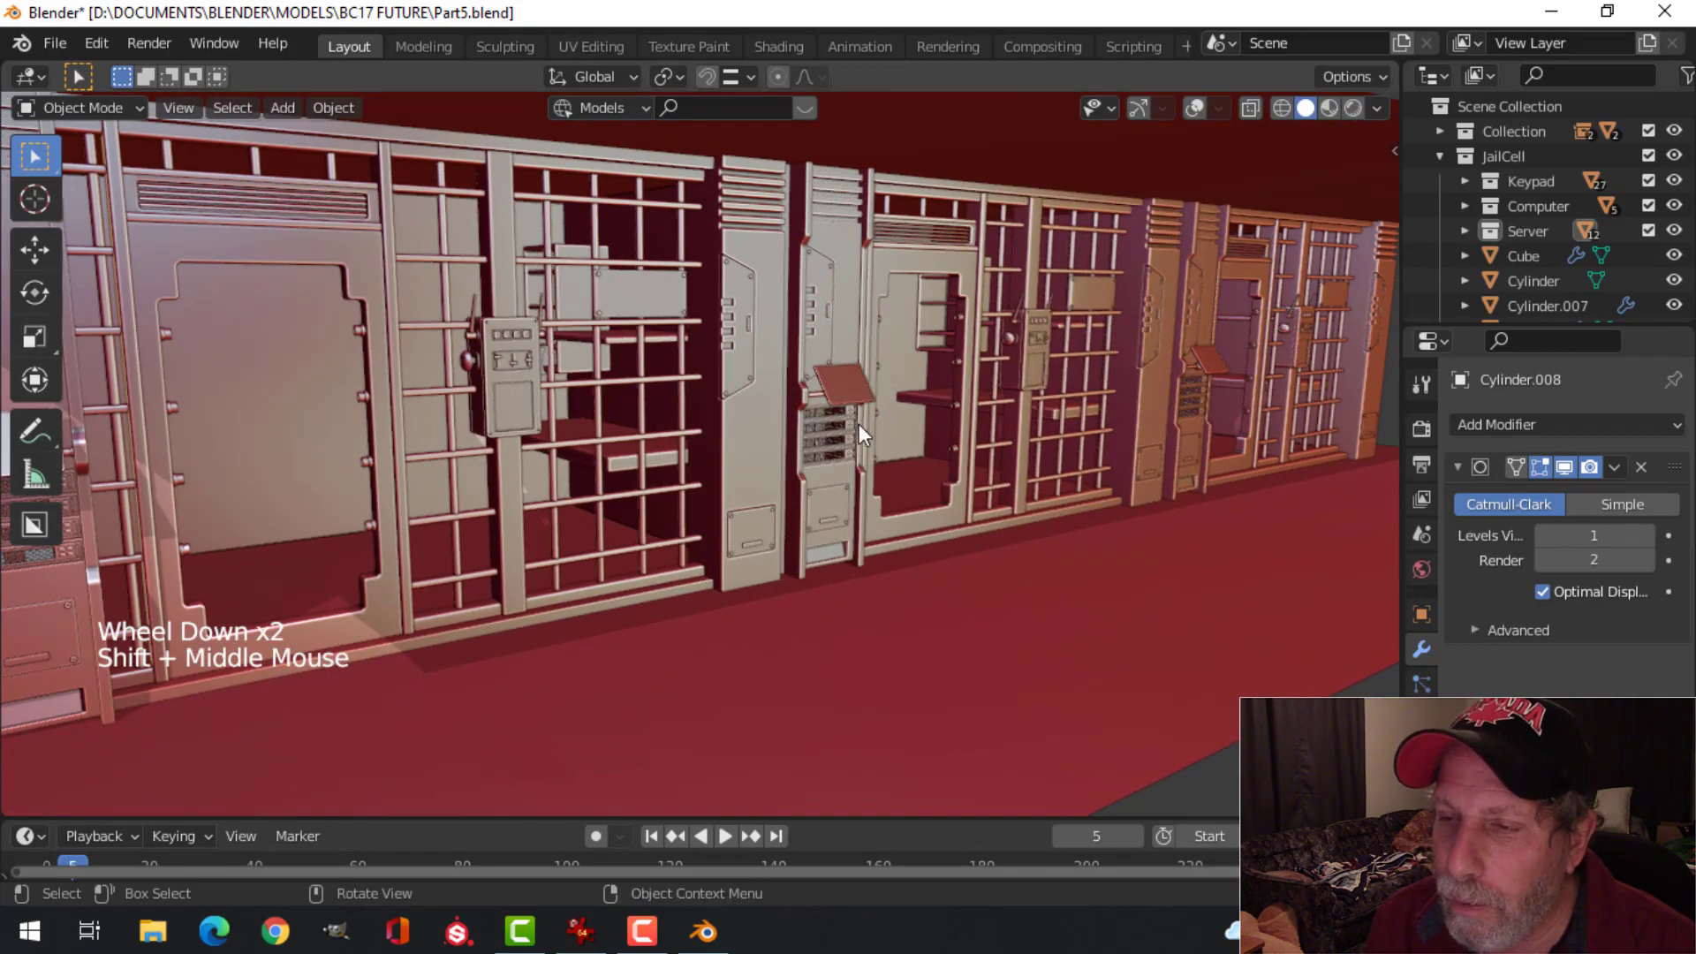
middle_drag(858, 424, 901, 455)
scroll(902, 456, up, 3)
middle_drag(974, 394, 919, 375)
scroll(813, 437, down, 2)
shift+middle_drag(813, 438, 963, 444)
scroll(845, 447, up, 2)
middle_drag(943, 406, 930, 368)
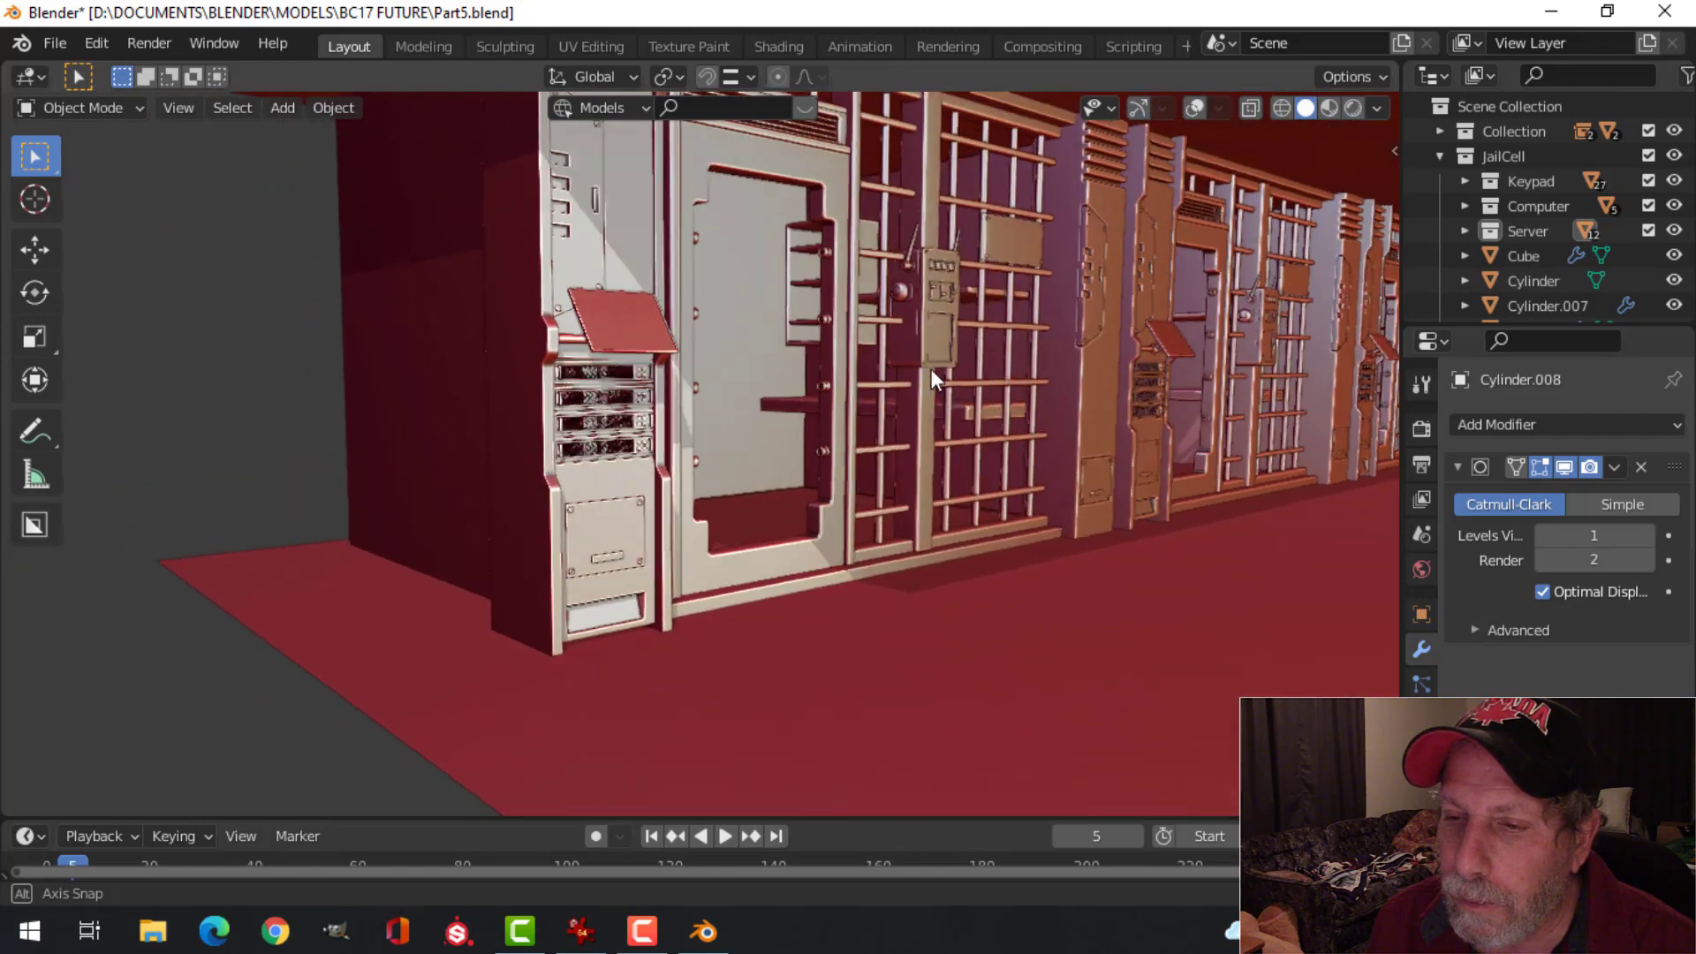
Step: Inspect the end server tower's lower hatch, rack units and upper panelling up close
scroll(914, 371, up, 3)
shift+middle_drag(747, 491, 833, 415)
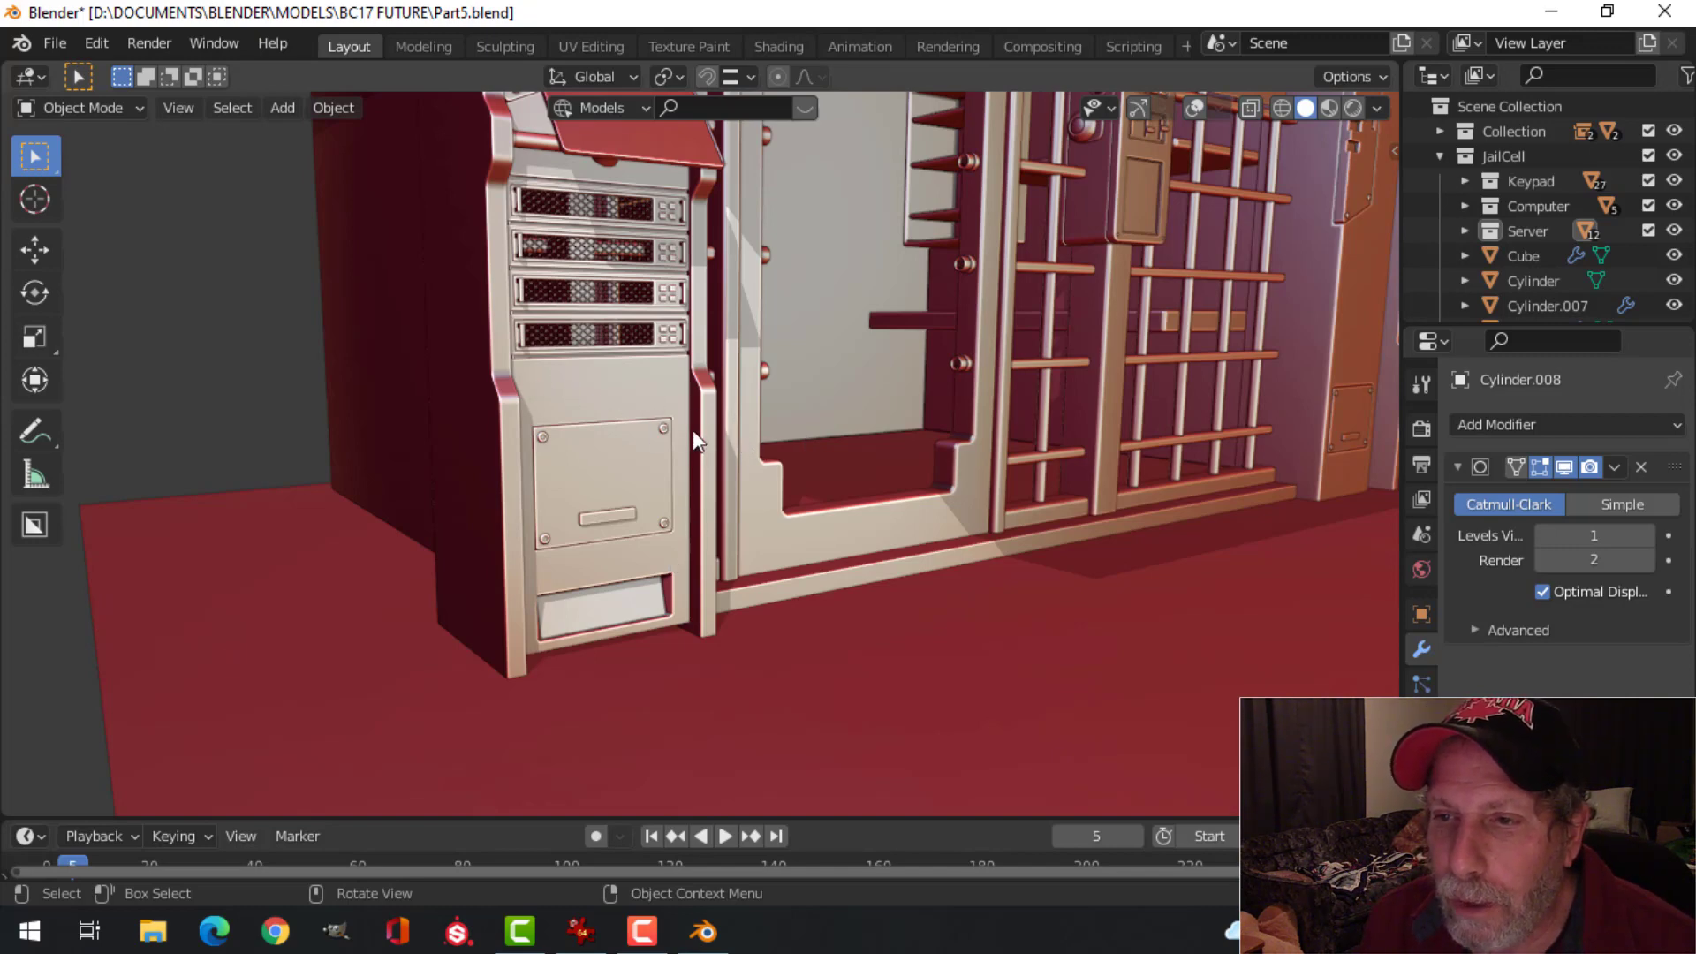
scroll(693, 431, down, 3)
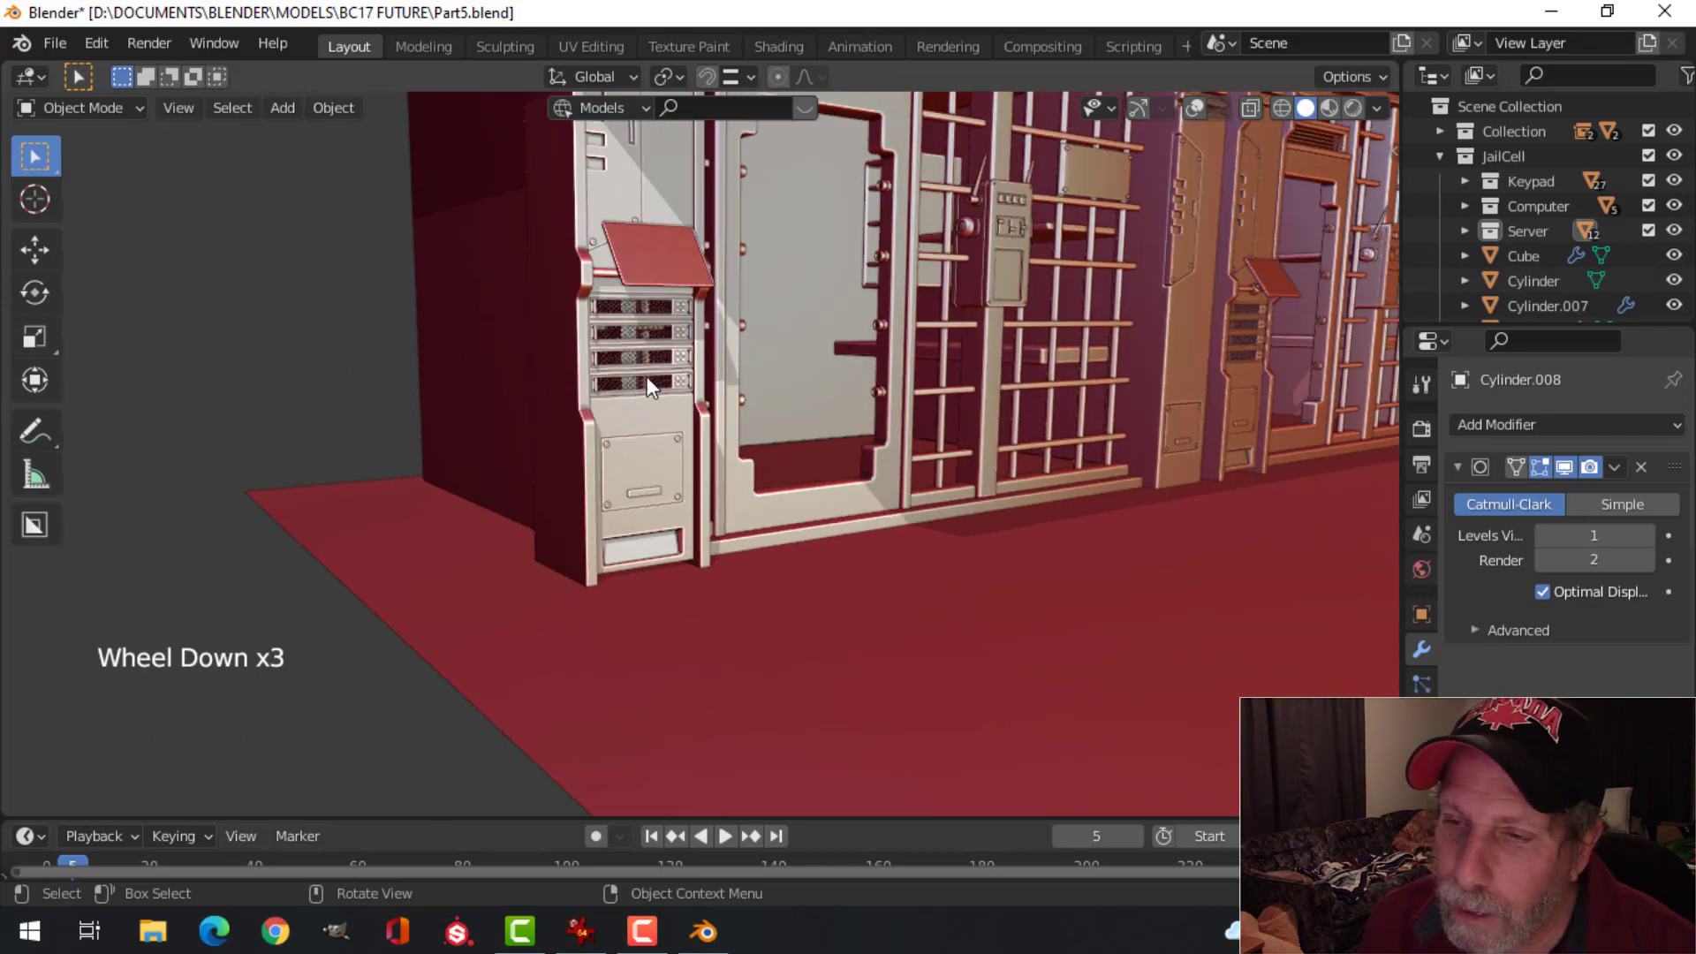
scroll(646, 376, up, 3)
shift+middle_drag(687, 341, 754, 405)
scroll(660, 394, down, 1)
scroll(693, 355, down, 2)
scroll(626, 262, up, 2)
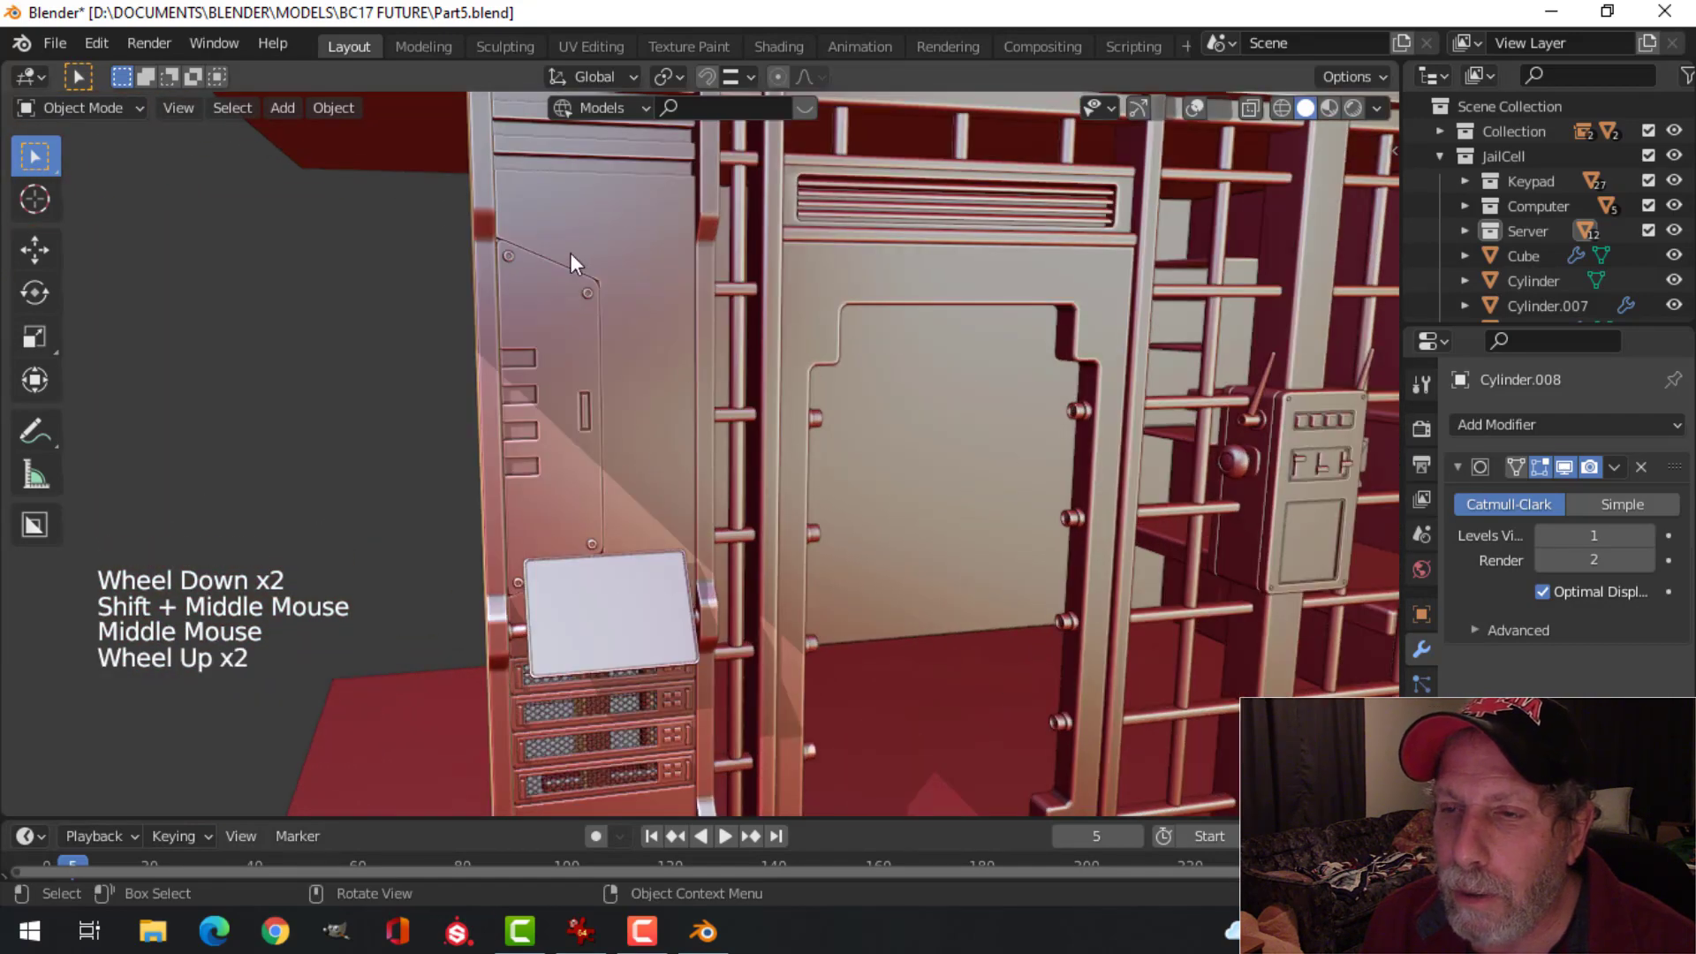
middle_drag(655, 404, 766, 426)
scroll(681, 439, down, 2)
Step: Show the viewport overlays and gizmos with Statistics enabled, read the scene's geometry counts, and hide both again
click(1196, 107)
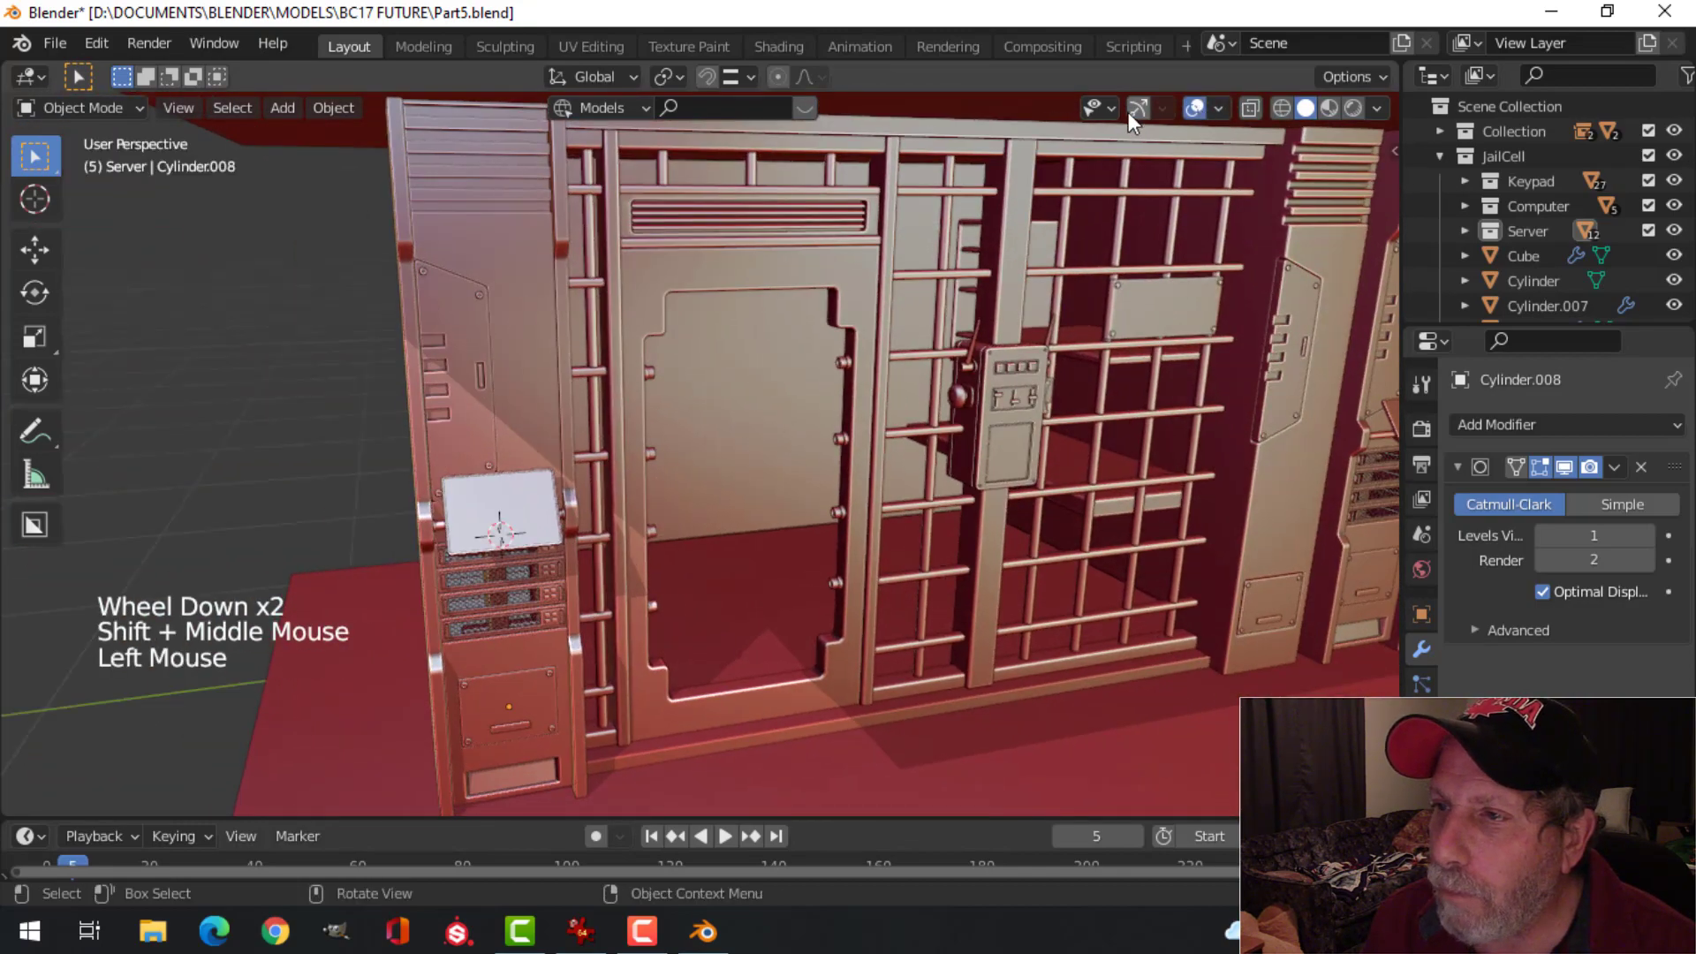
click(1131, 111)
click(1221, 107)
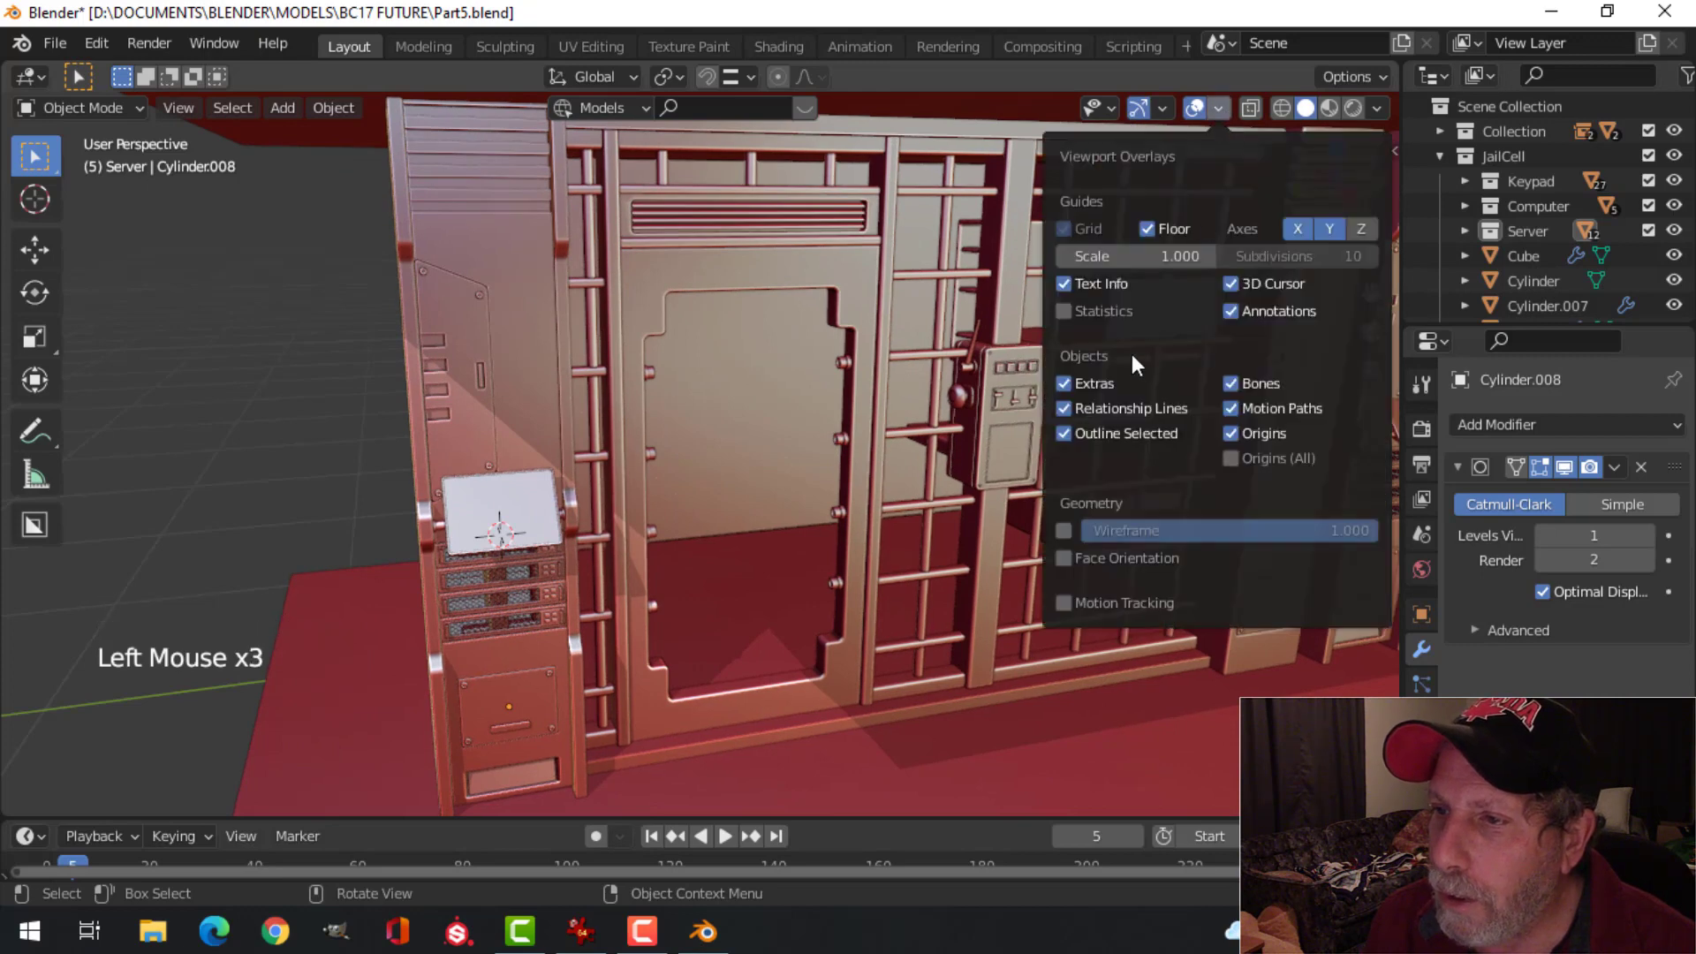
click(1086, 309)
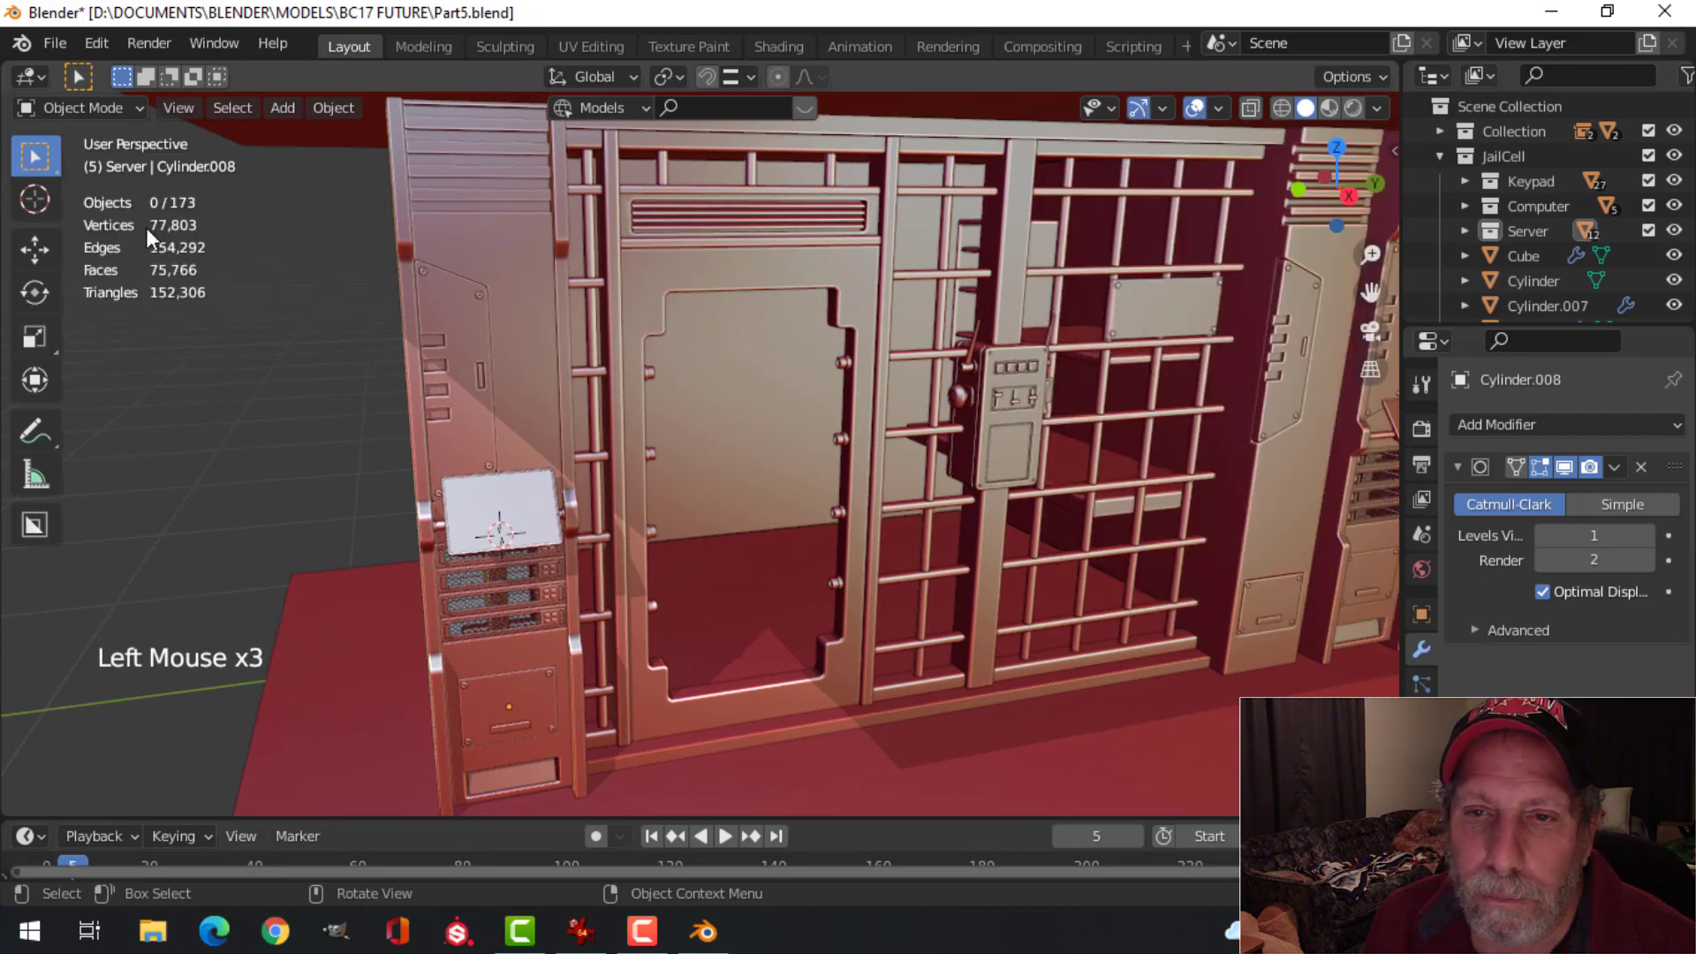
click(1156, 105)
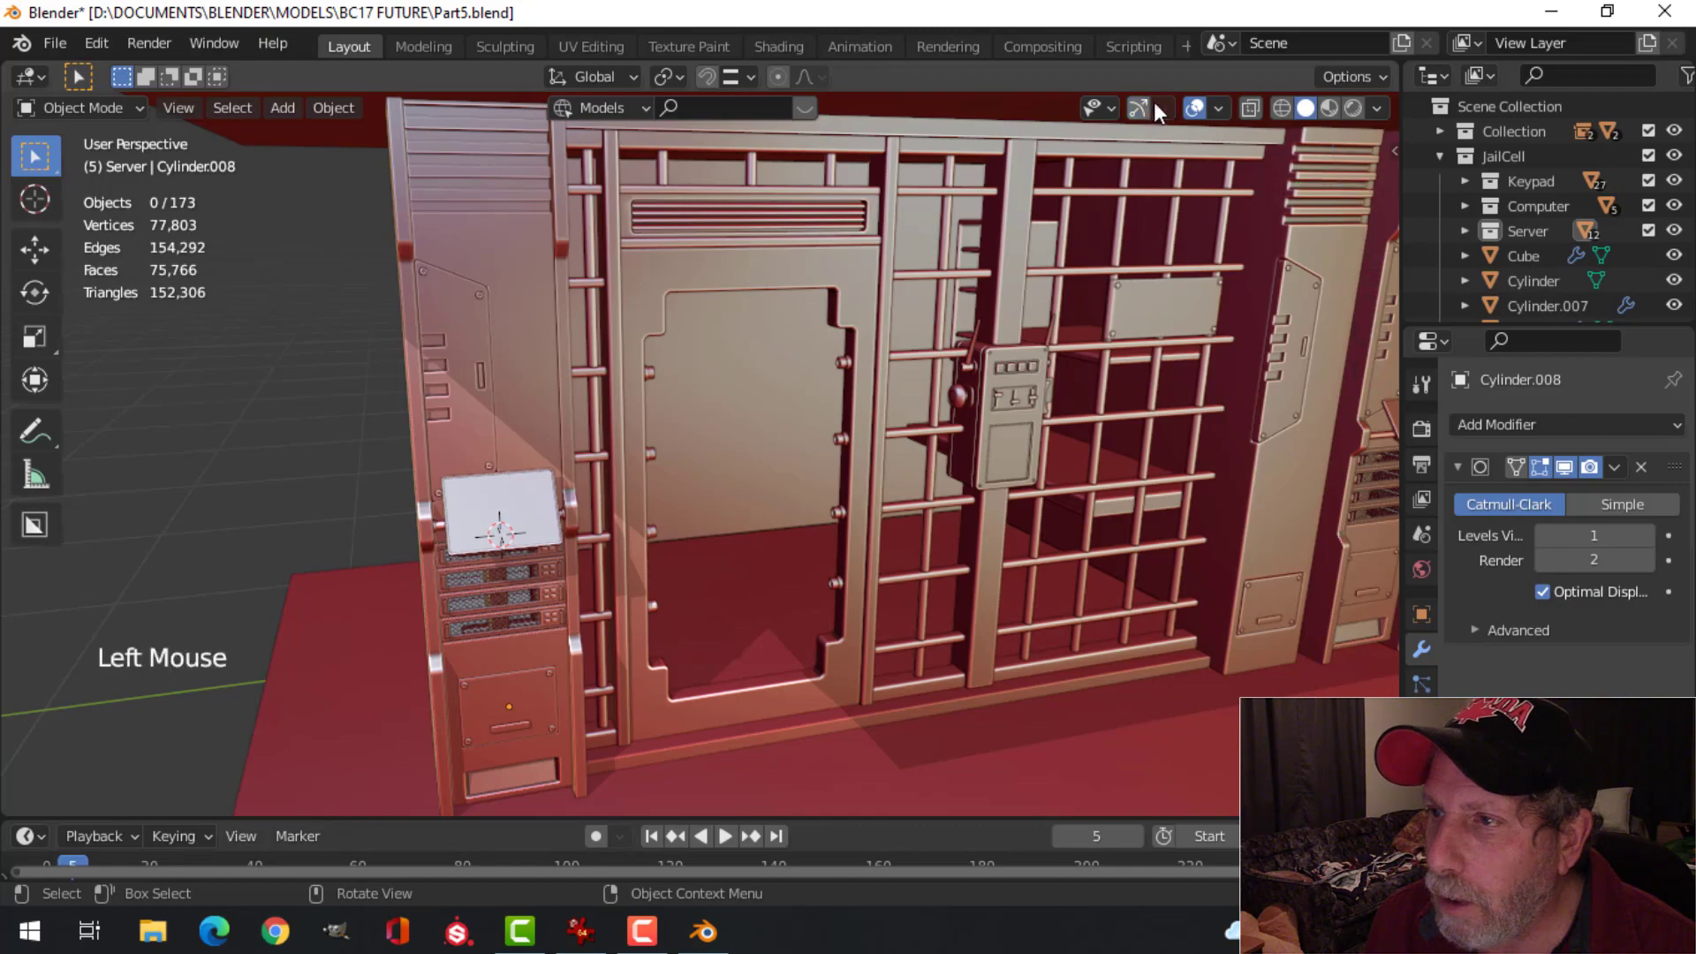
click(1186, 109)
Step: Look over the cell fronts, connecting columns and towers, and along the length of the row
scroll(972, 335, up, 2)
shift+middle_drag(935, 376, 914, 443)
scroll(738, 326, down, 1)
scroll(738, 326, down, 1)
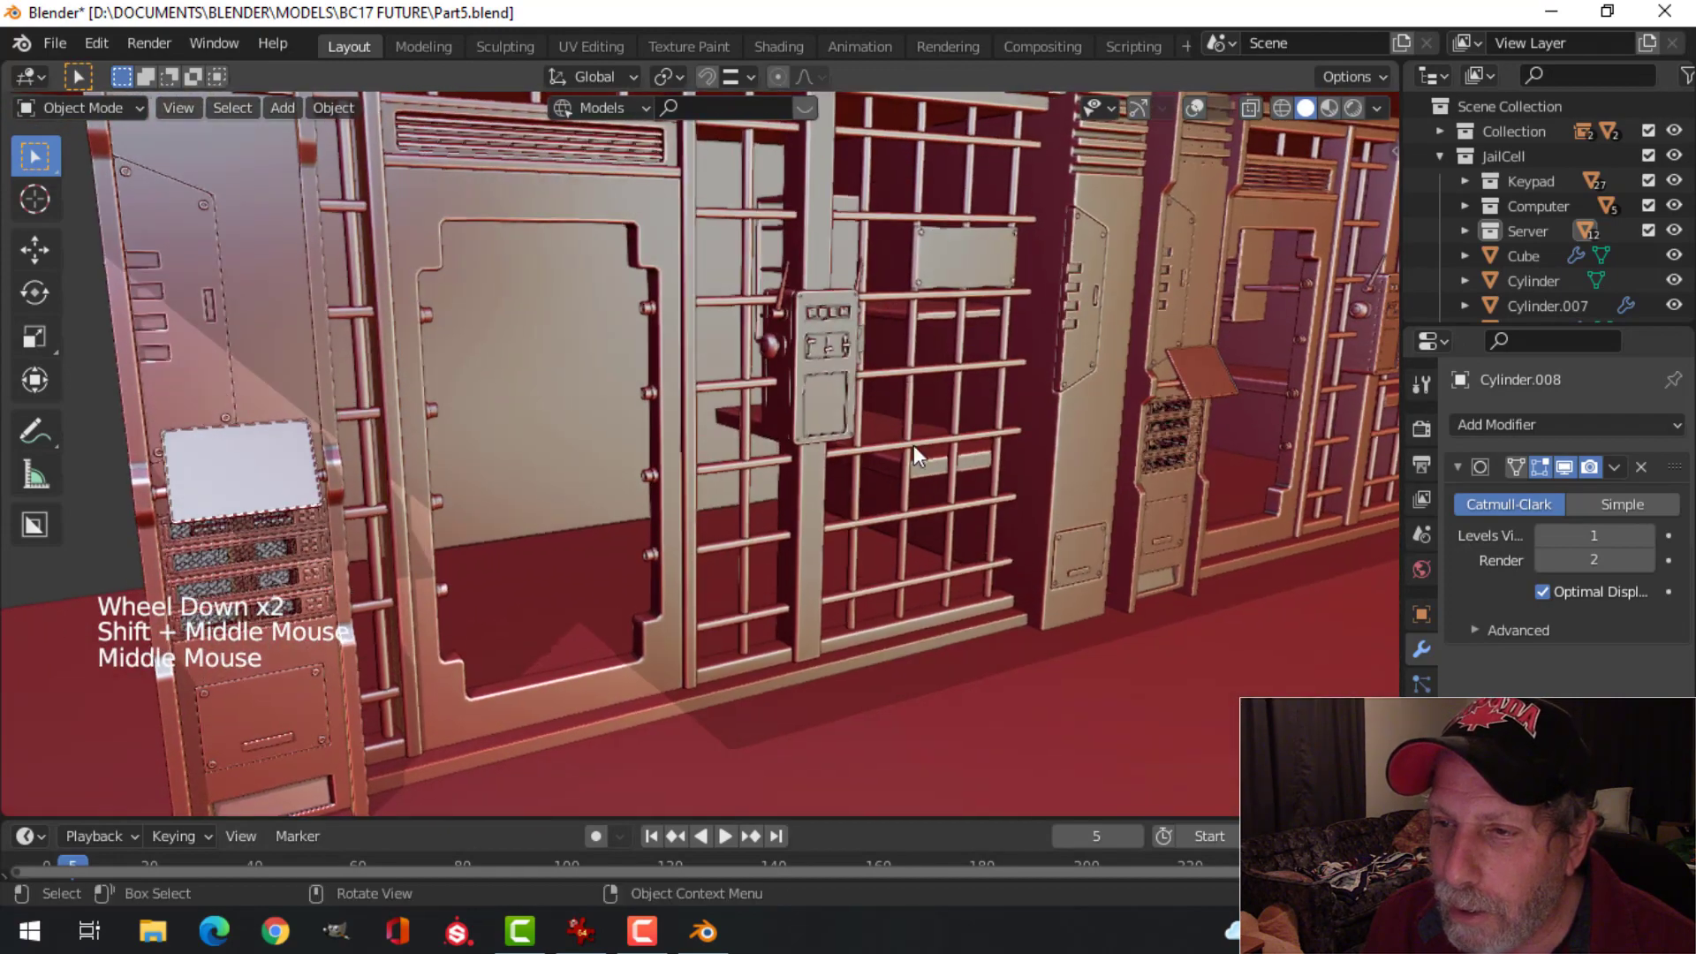
scroll(548, 356, down, 1)
shift+middle_drag(547, 355, 967, 256)
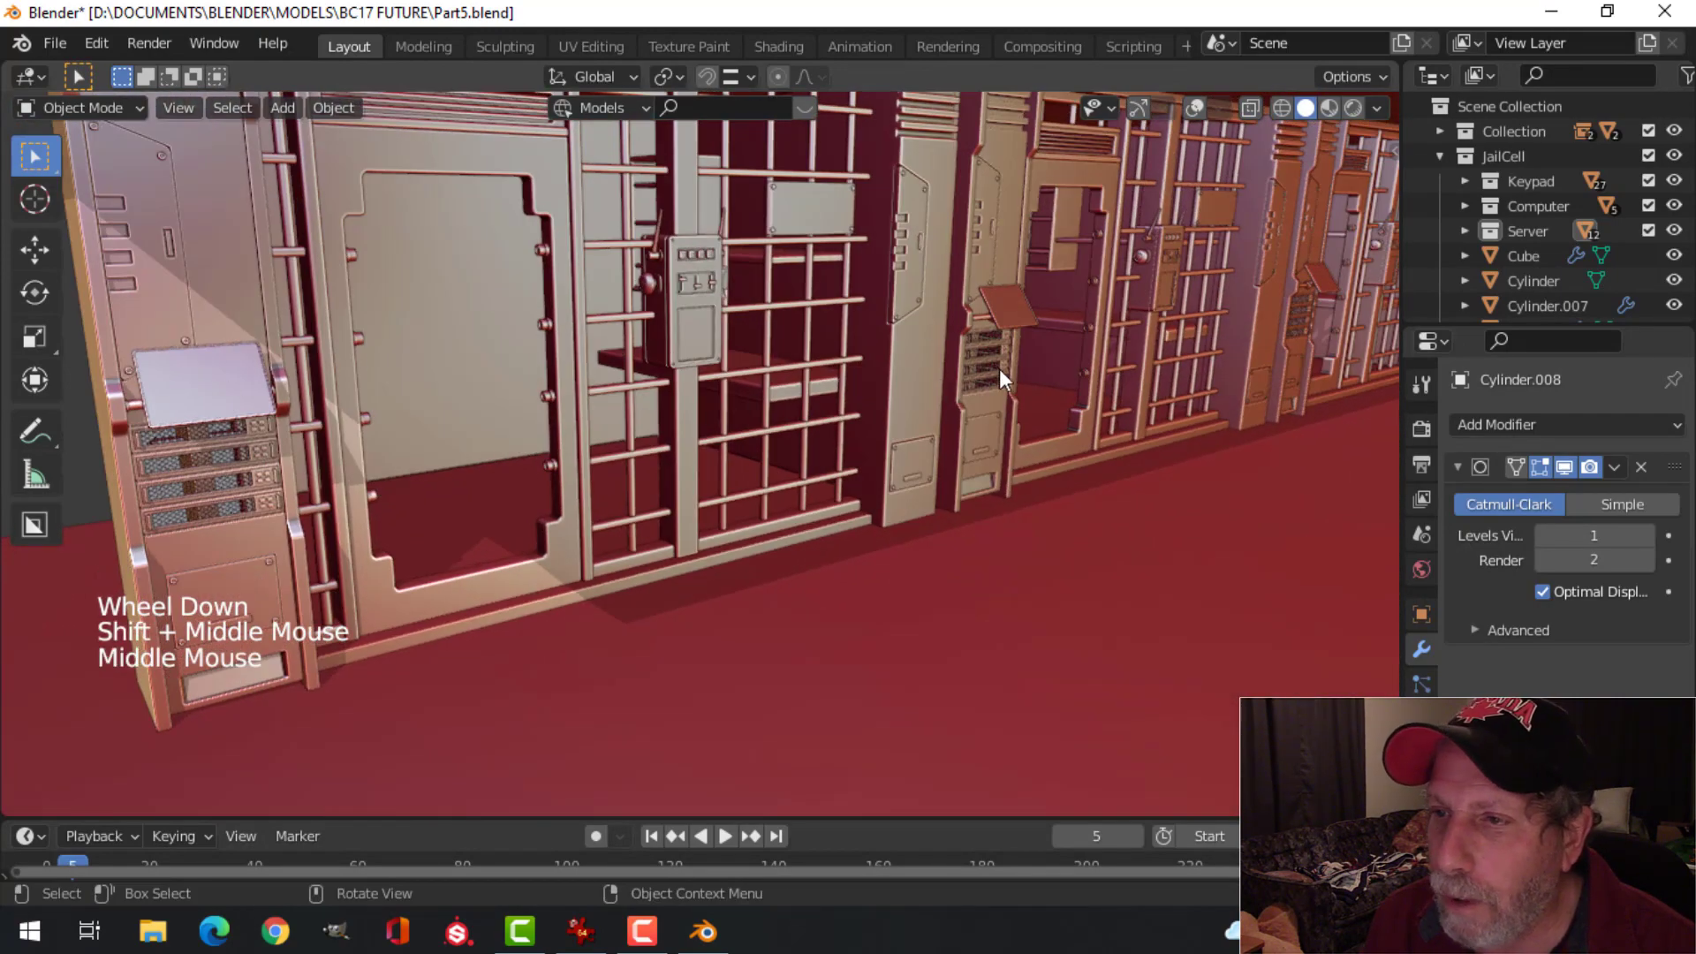
shift+middle_drag(999, 368, 770, 352)
scroll(883, 353, up, 1)
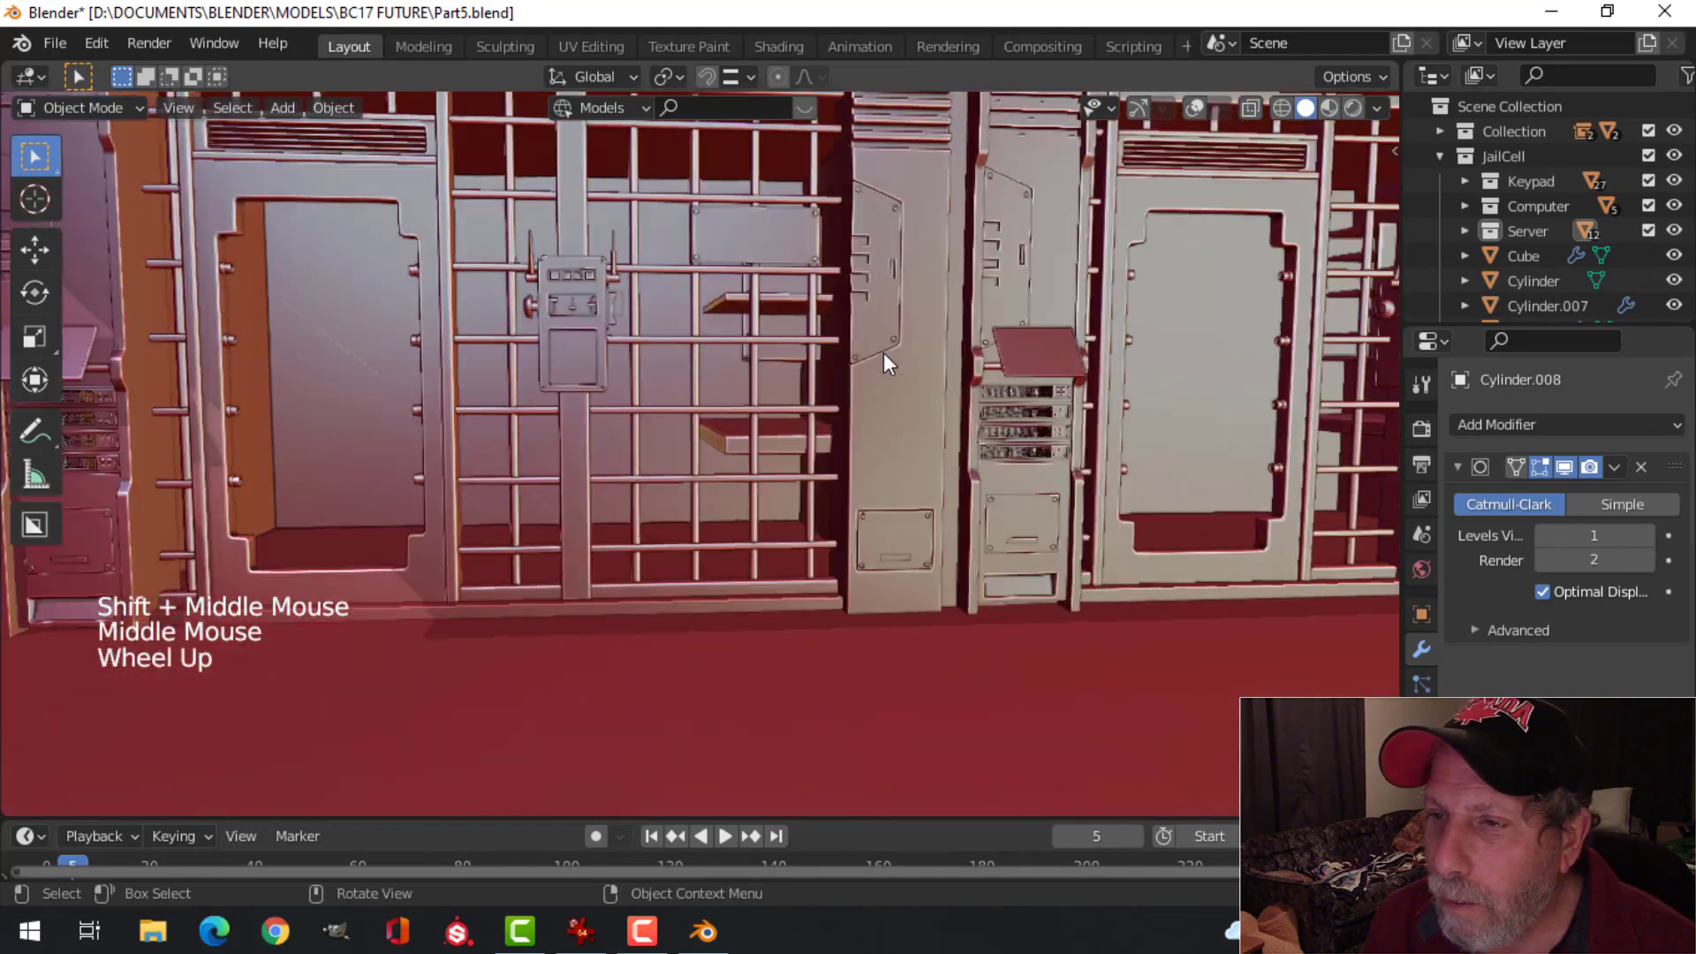
scroll(883, 353, up, 1)
shift+middle_drag(884, 353, 860, 401)
scroll(766, 379, down, 1)
scroll(696, 417, down, 3)
shift+middle_drag(696, 417, 681, 730)
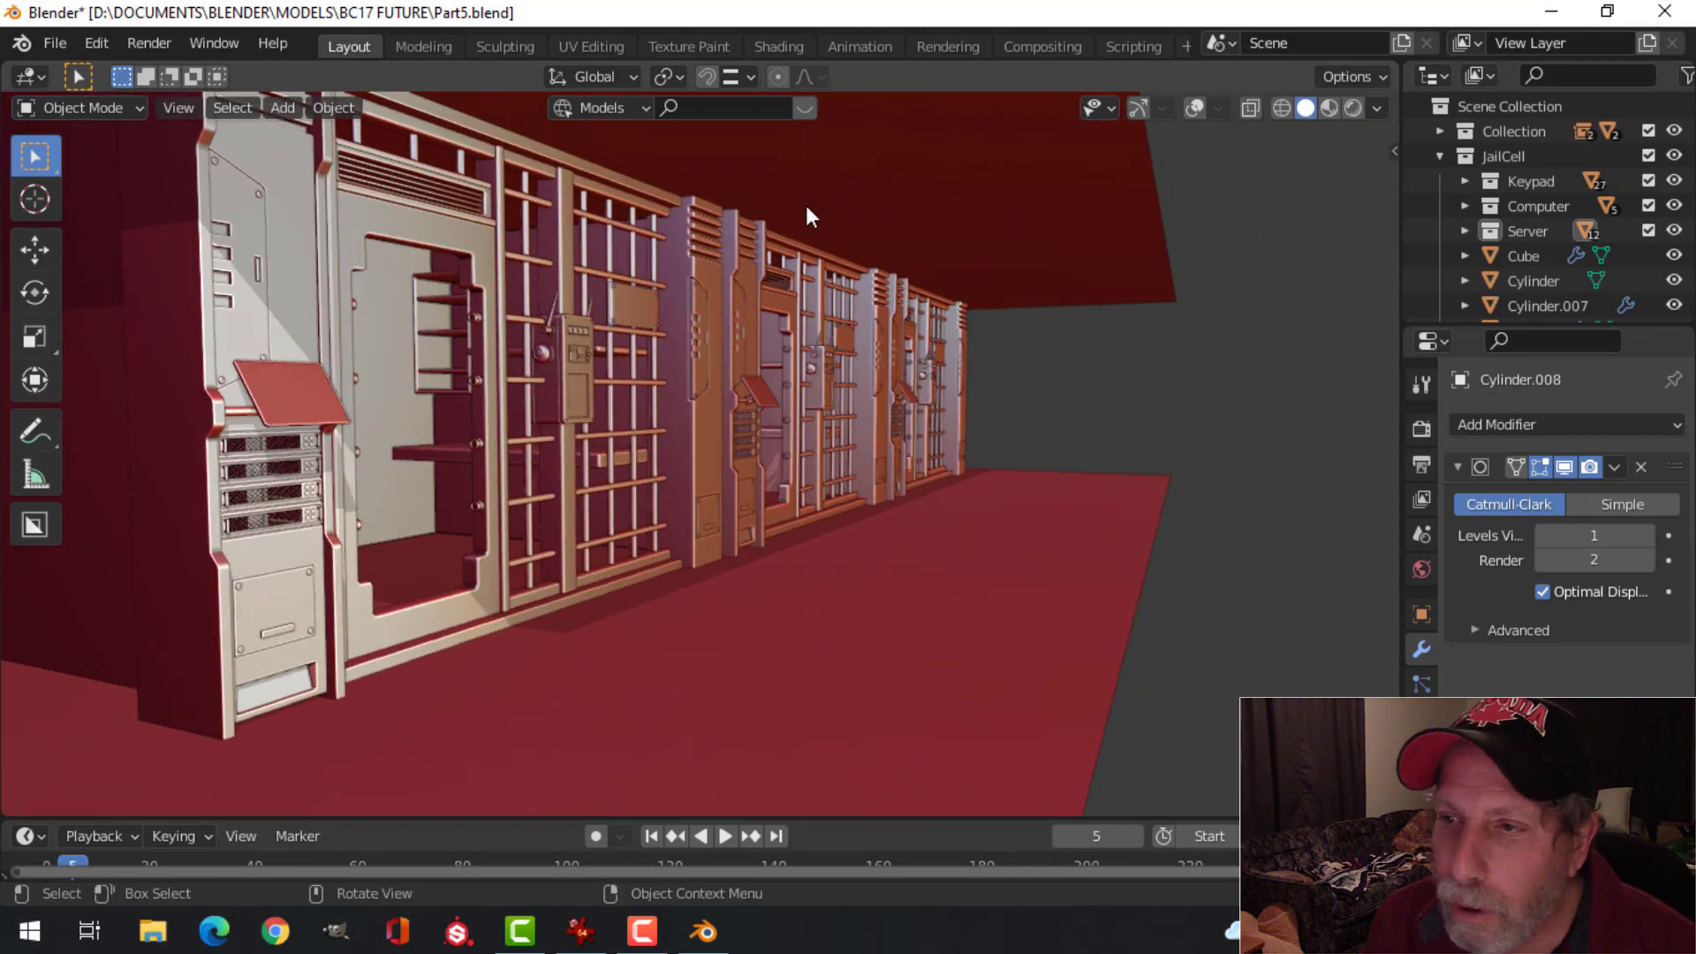
Step: Examine the cell door's keypad and the mesh-fronted rack units in the end server tower at close range
middle_drag(951, 316, 760, 390)
scroll(823, 362, up, 2)
scroll(615, 370, up, 3)
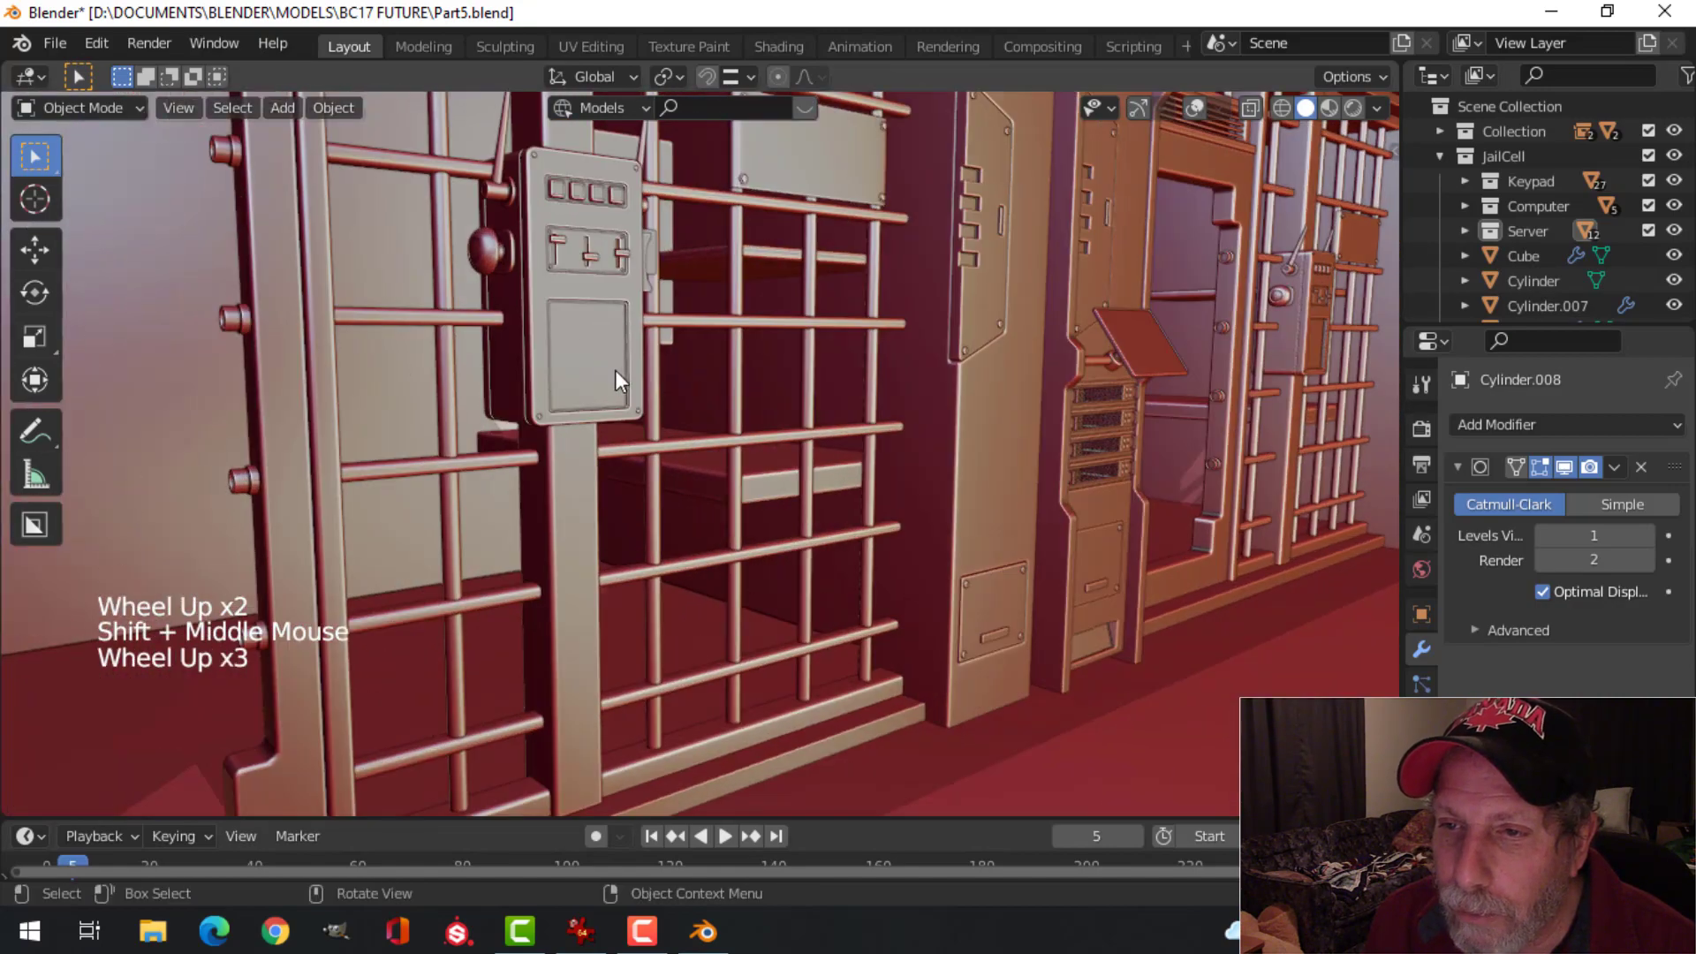
middle_drag(590, 352, 590, 352)
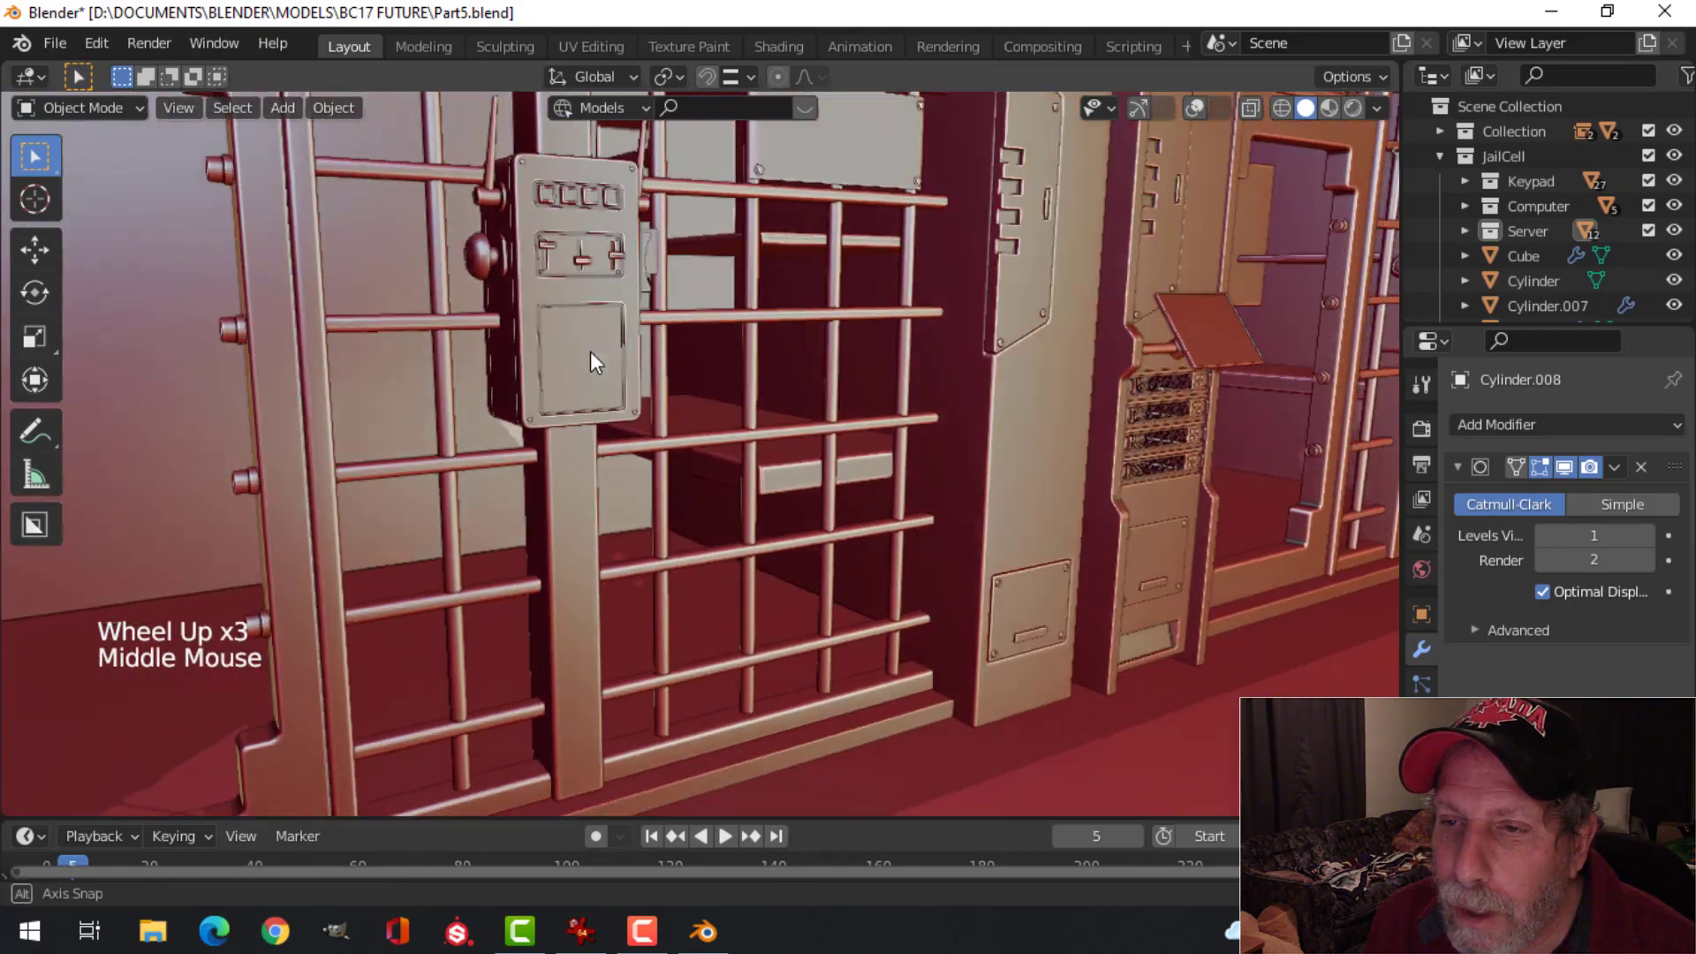
scroll(395, 442, down, 2)
shift+middle_drag(395, 443, 691, 325)
scroll(655, 414, up, 2)
scroll(735, 373, up, 2)
scroll(738, 371, down, 1)
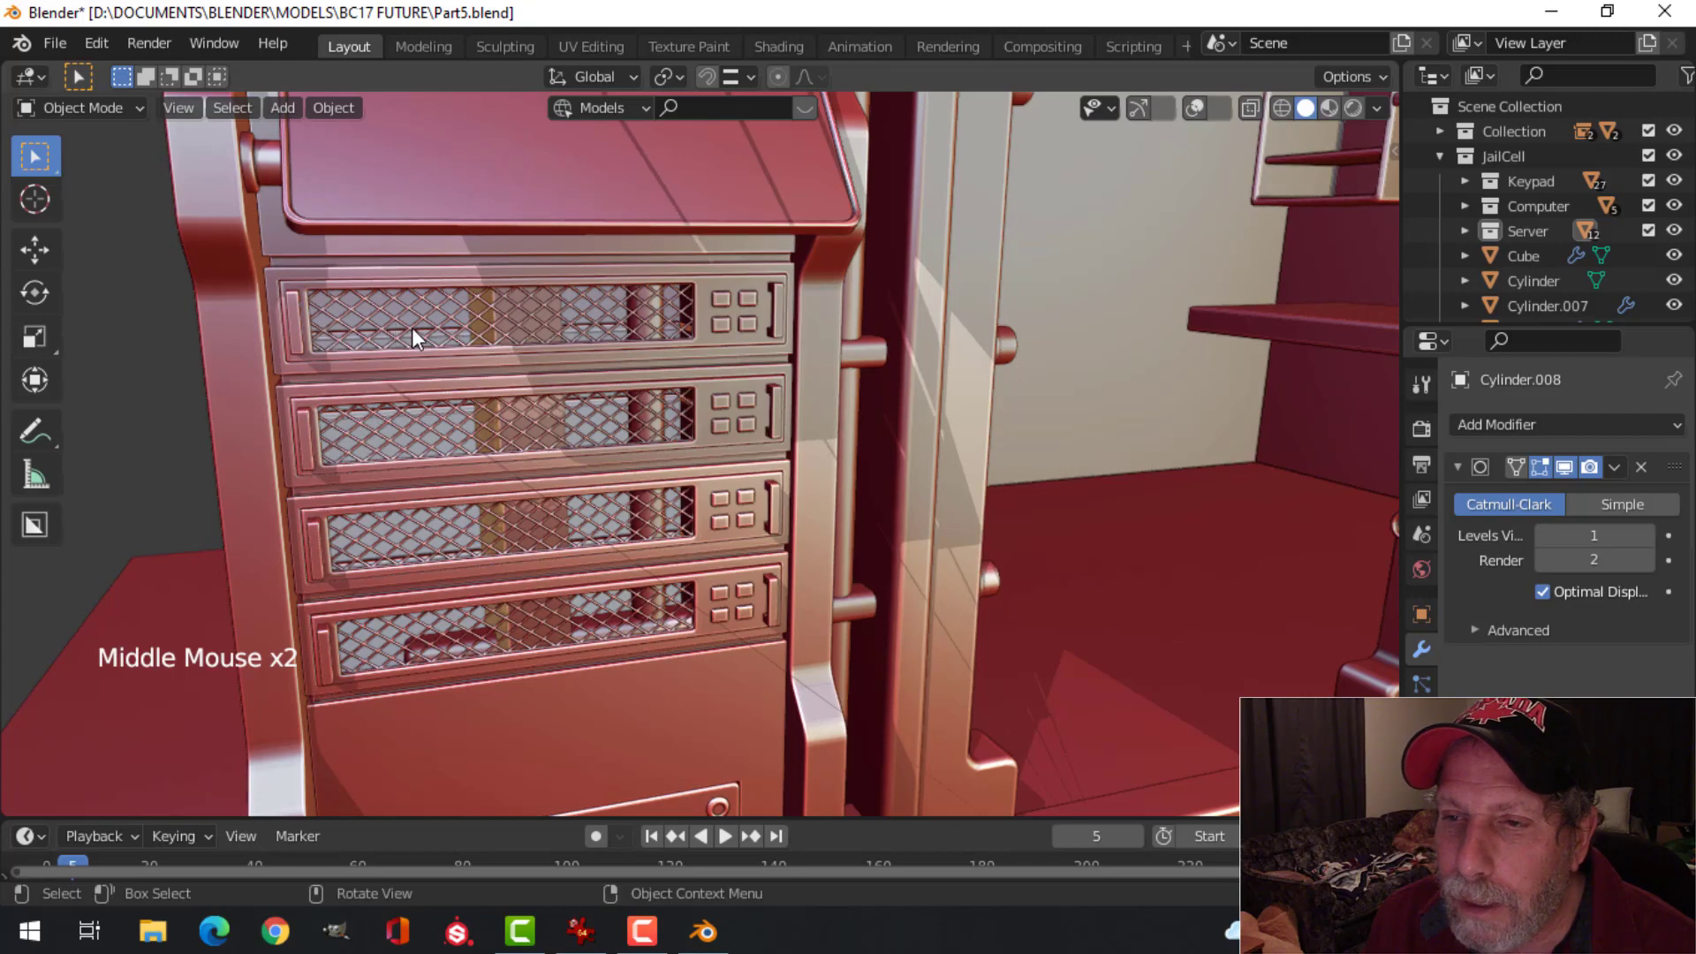
middle_drag(411, 327, 440, 329)
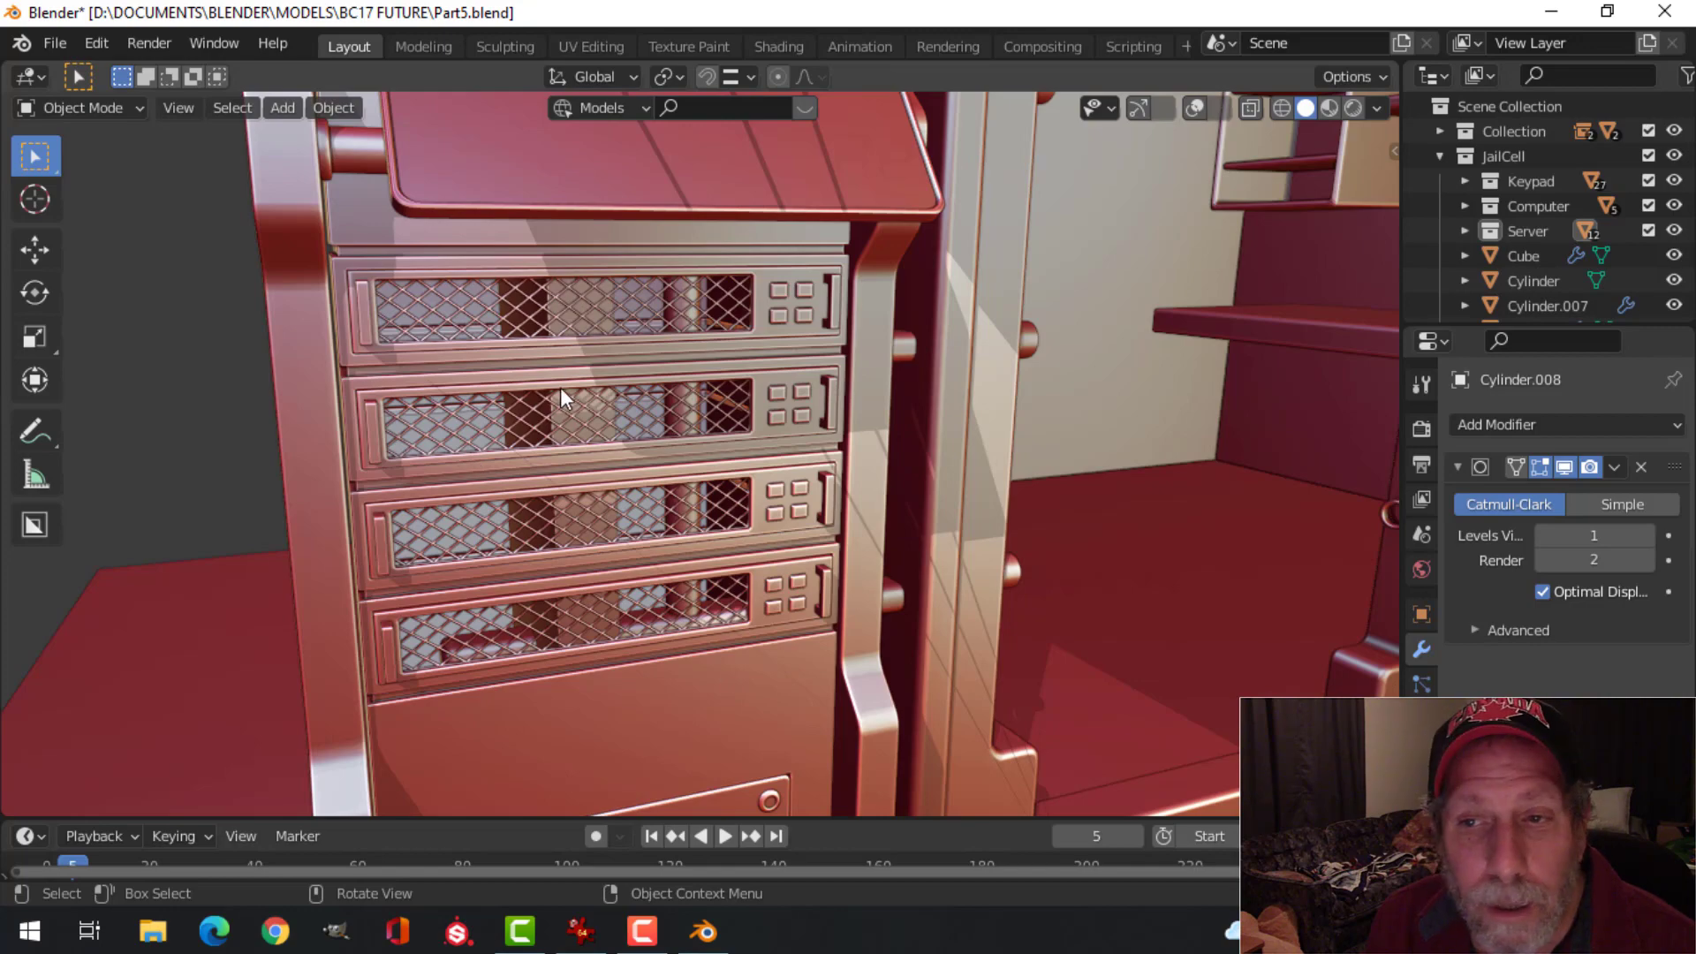
Step: Check the finished end tower together with its adjoining cell from the side, front and below
scroll(586, 410, down, 2)
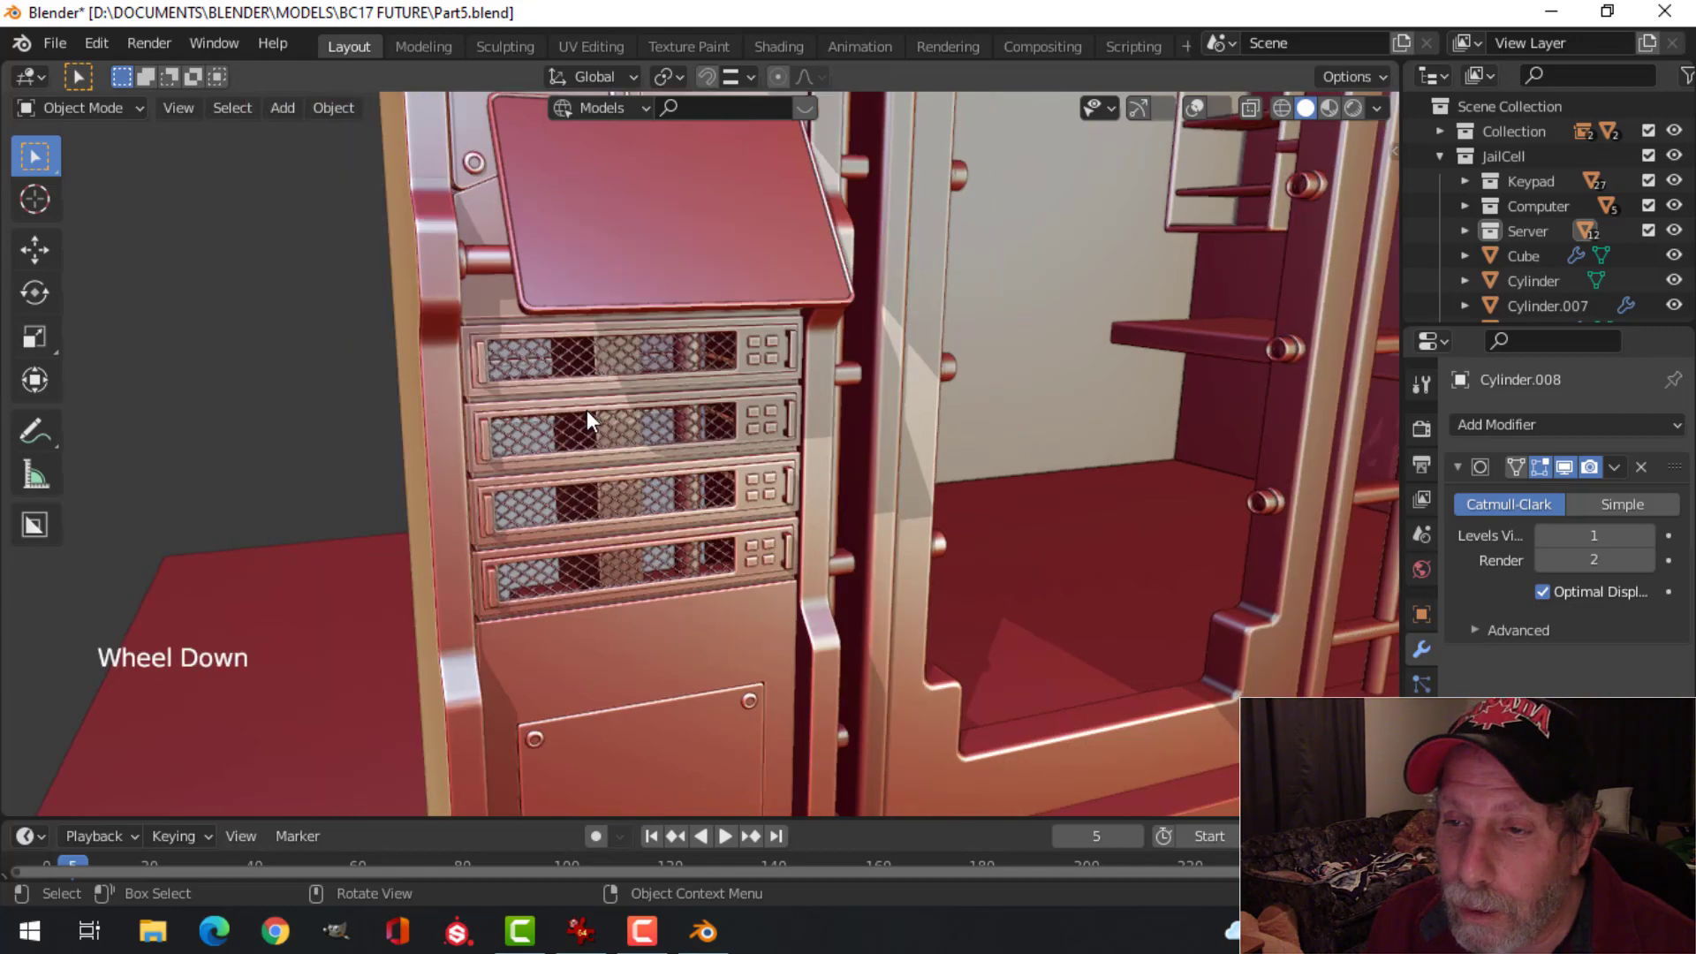
shift+middle_drag(711, 423, 678, 404)
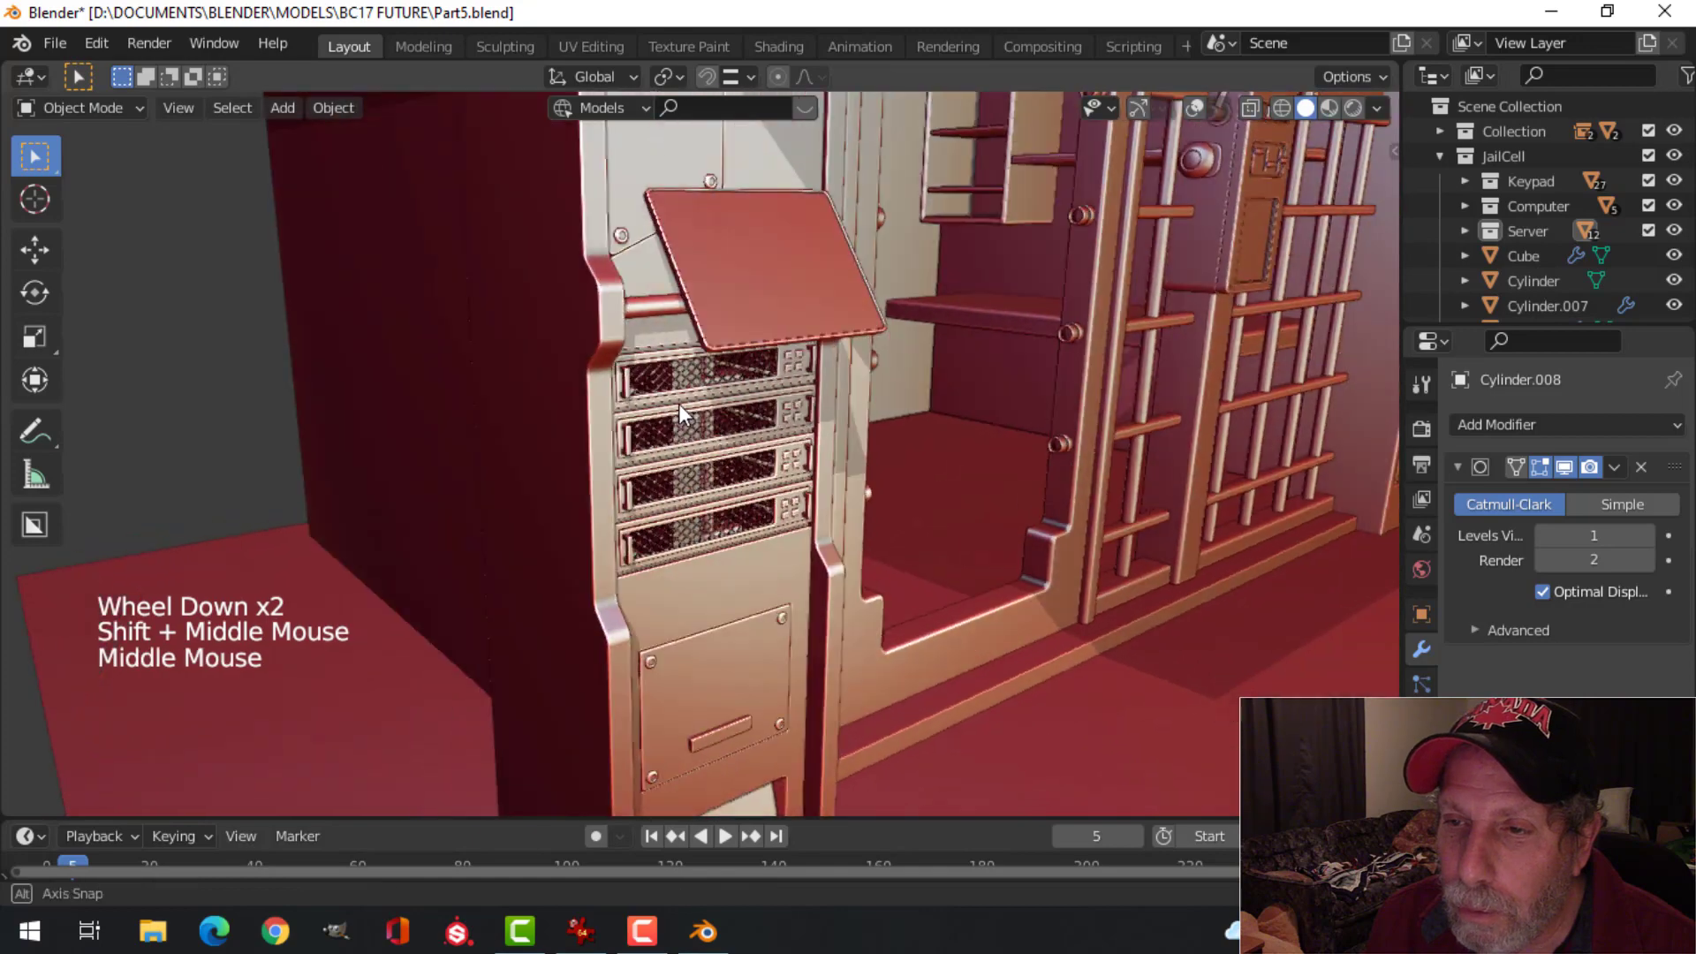
scroll(813, 388, down, 2)
shift+middle_drag(814, 352, 669, 393)
scroll(474, 252, up, 1)
scroll(392, 220, up, 2)
scroll(601, 289, down, 2)
scroll(580, 311, up, 2)
scroll(716, 394, down, 2)
scroll(659, 371, down, 1)
mouse_move(669, 393)
middle_down()
mouse_move(686, 432)
mouse_move(670, 389)
middle_up()
scroll(866, 521, down, 2)
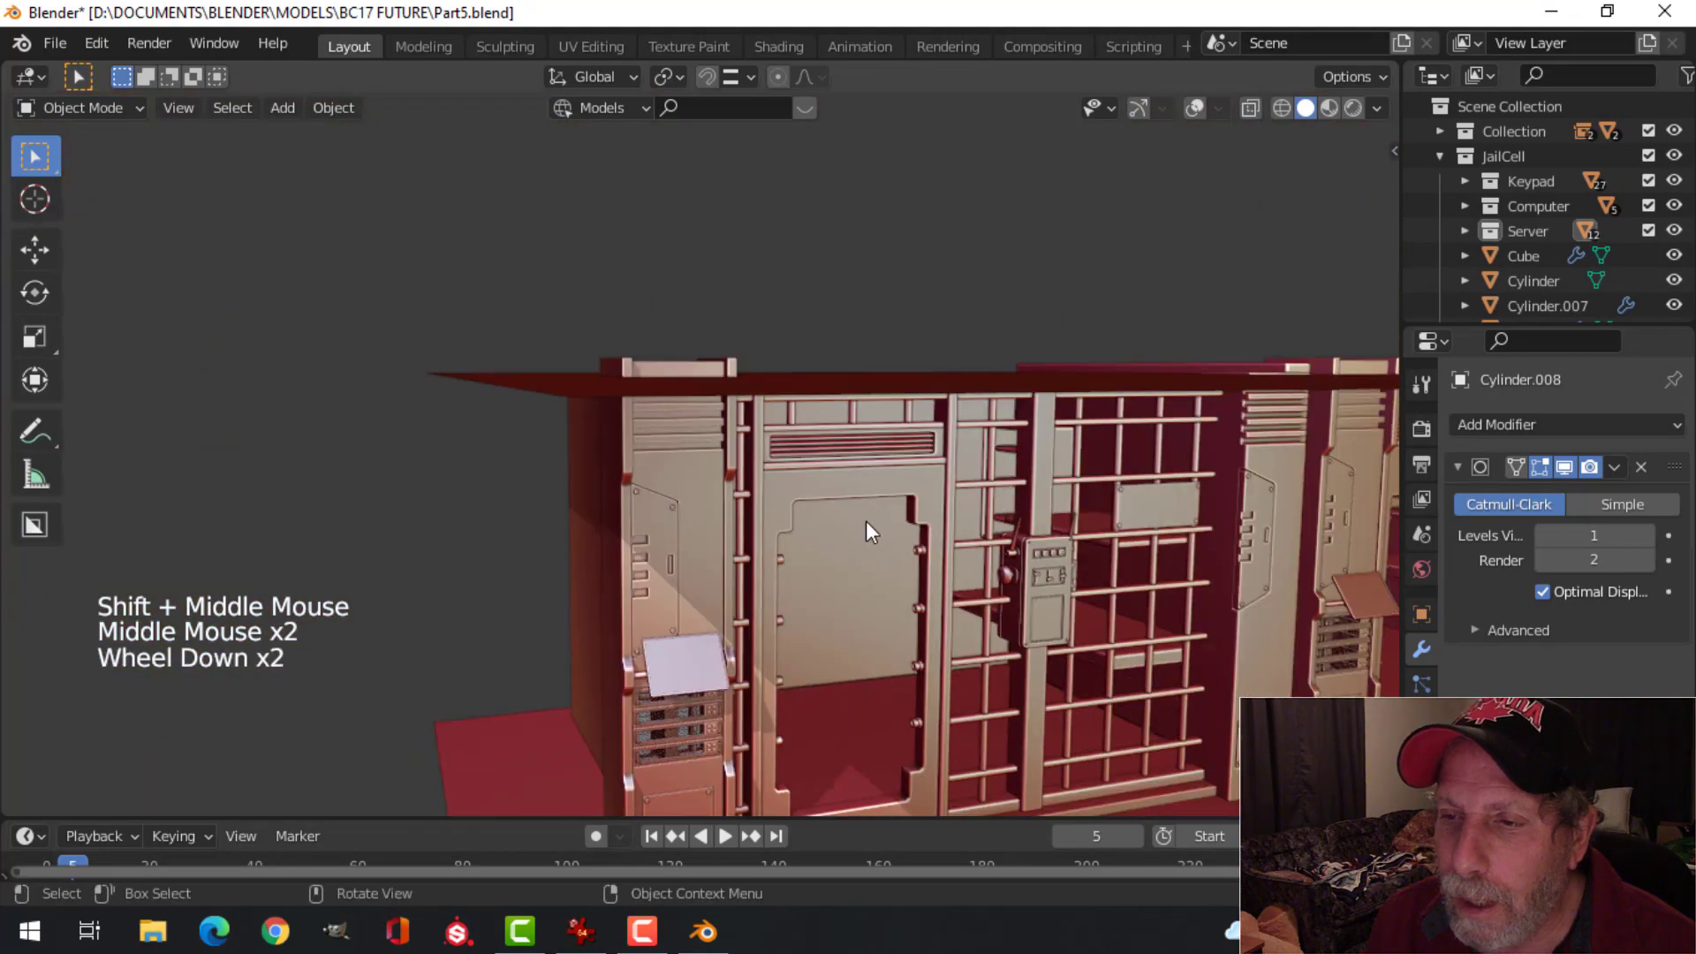
shift+middle_drag(866, 521, 879, 401)
scroll(712, 372, up, 2)
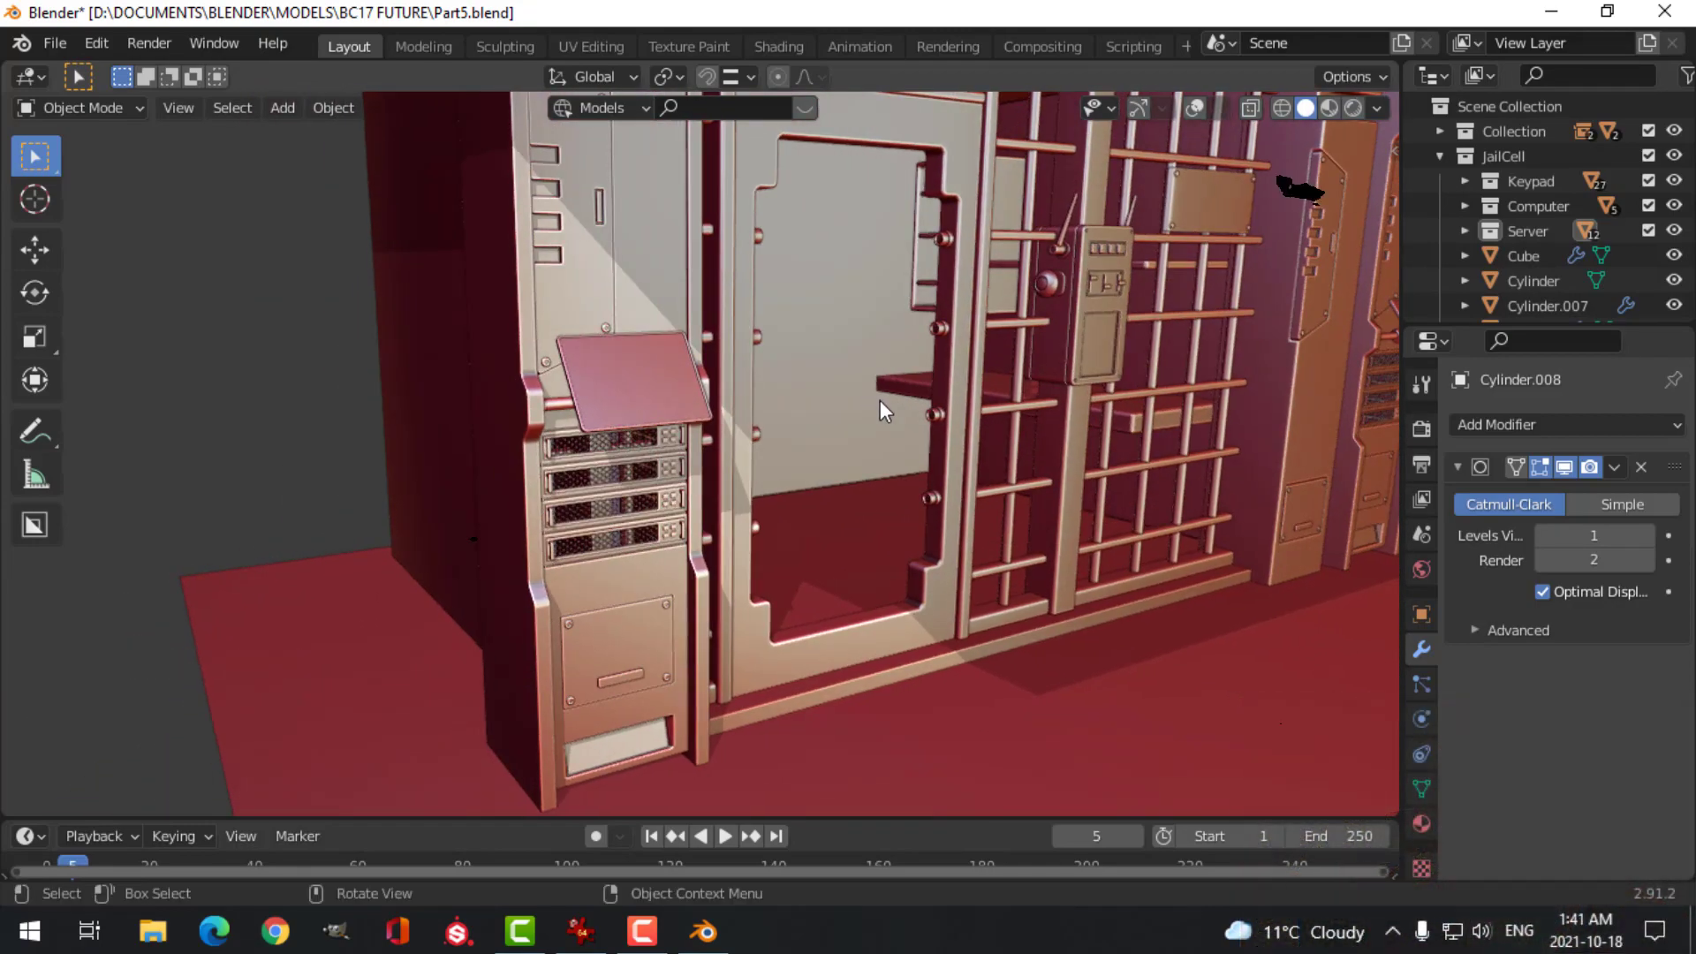